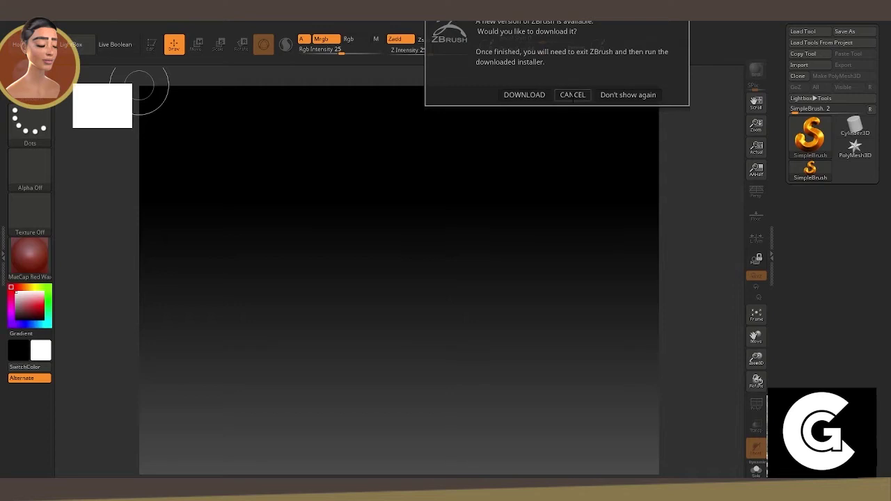
Load a PolySphere and stretch it into an egg-like head shape with the Move brush.
{"action": "left_click", "coordinate": [573, 97]}
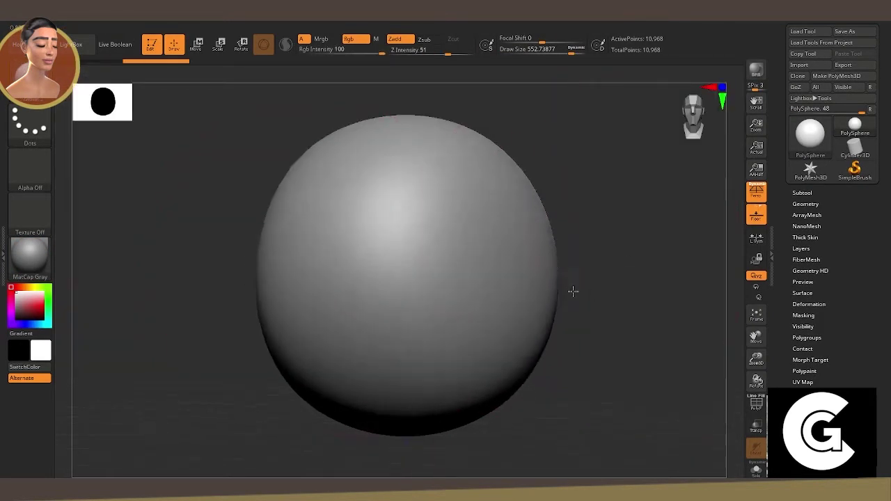
{"action": "mouse_move", "coordinate": [573, 292]}
{"action": "left_mouse_down"}
{"action": "mouse_move", "coordinate": [655, 268]}
{"action": "mouse_move", "coordinate": [507, 130]}
{"action": "left_mouse_up"}
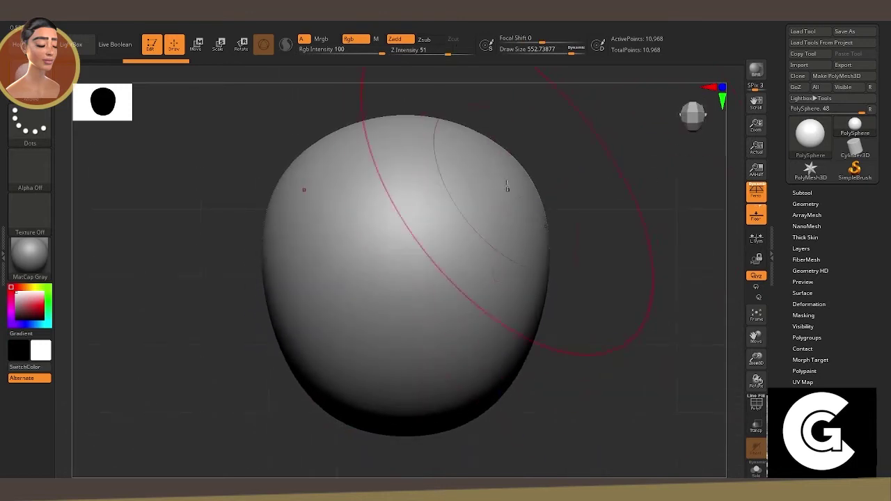
Pull the sphere into a tapered head with a narrower top and a pointed chin.
{"action": "scroll", "coordinate": [569, 184], "scroll_direction": "down", "scroll_amount": 5}
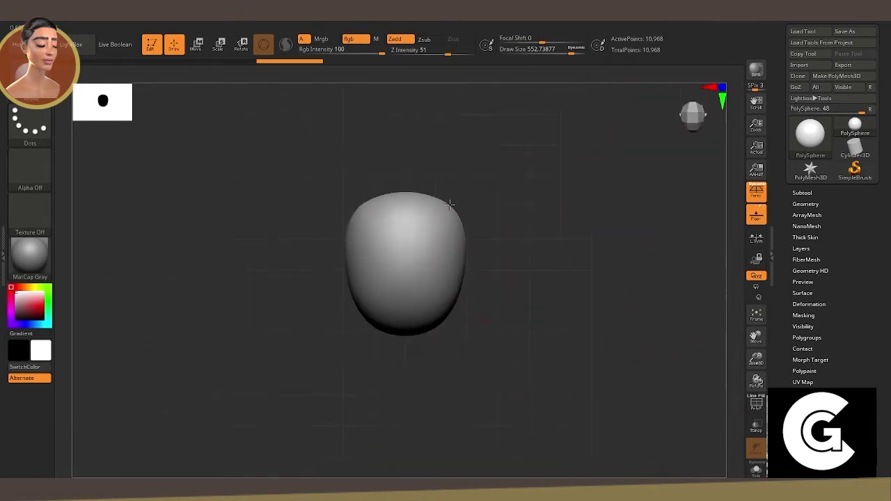
{"action": "left_click_drag", "start_coordinate": [406, 209], "coordinate": [406, 190]}
{"action": "left_click_drag", "start_coordinate": [461, 223], "coordinate": [458, 272]}
{"action": "left_click_drag", "start_coordinate": [449, 307], "coordinate": [509, 252]}
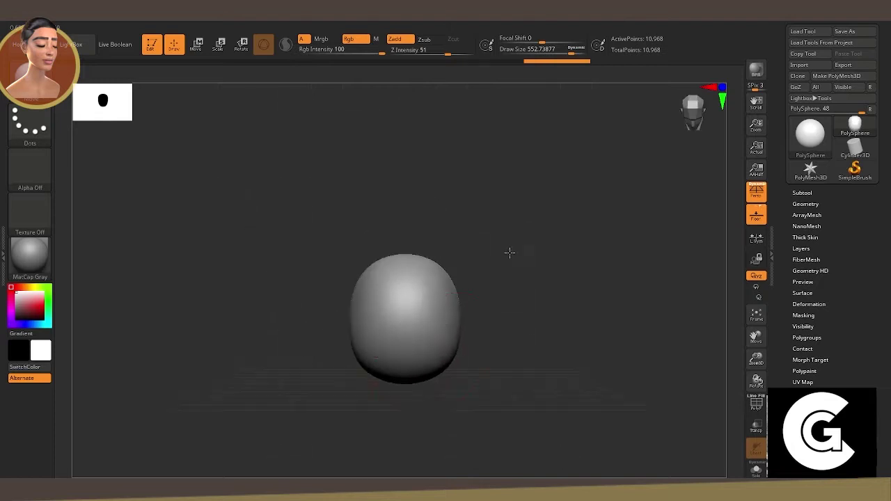
{"action": "mouse_move", "coordinate": [415, 403]}
{"action": "left_mouse_down"}
{"action": "mouse_move", "coordinate": [418, 422]}
{"action": "mouse_move", "coordinate": [493, 332]}
{"action": "mouse_move", "coordinate": [486, 321]}
{"action": "left_mouse_up"}
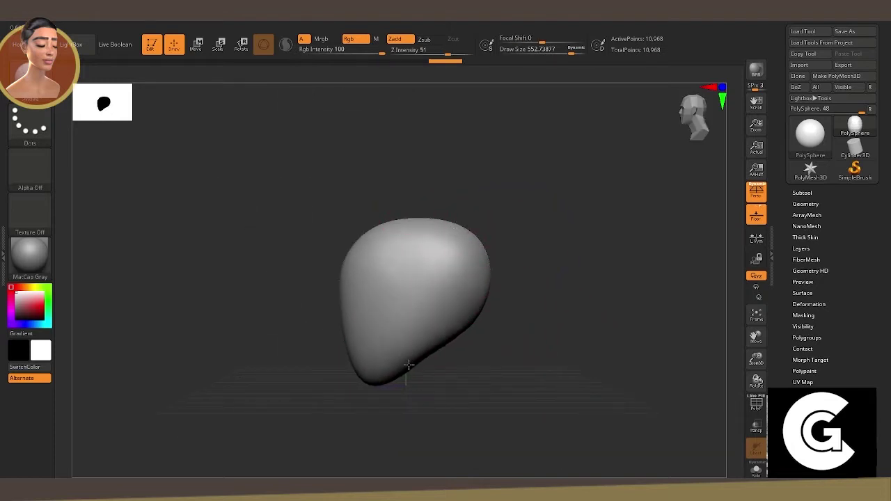
{"action": "left_click_drag", "start_coordinate": [464, 371], "coordinate": [619, 285]}
Append a Cylinder3D subtool and rotate it into place beneath the head as a neck.
{"action": "left_click", "coordinate": [803, 193]}
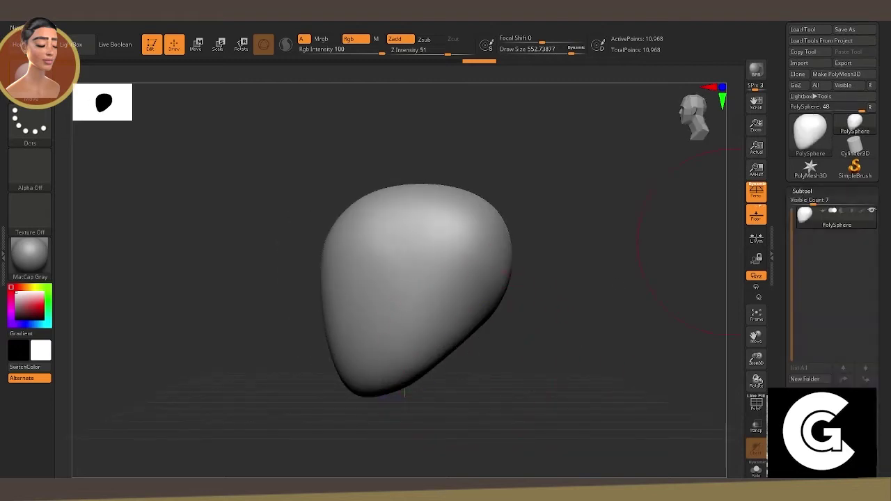
{"action": "left_click", "coordinate": [812, 432]}
{"action": "left_click", "coordinate": [577, 261]}
{"action": "key", "text": "e"}
{"action": "mouse_move", "coordinate": [401, 271]}
{"action": "left_mouse_down"}
{"action": "mouse_move", "coordinate": [382, 374]}
{"action": "mouse_move", "coordinate": [418, 390]}
{"action": "left_mouse_up"}
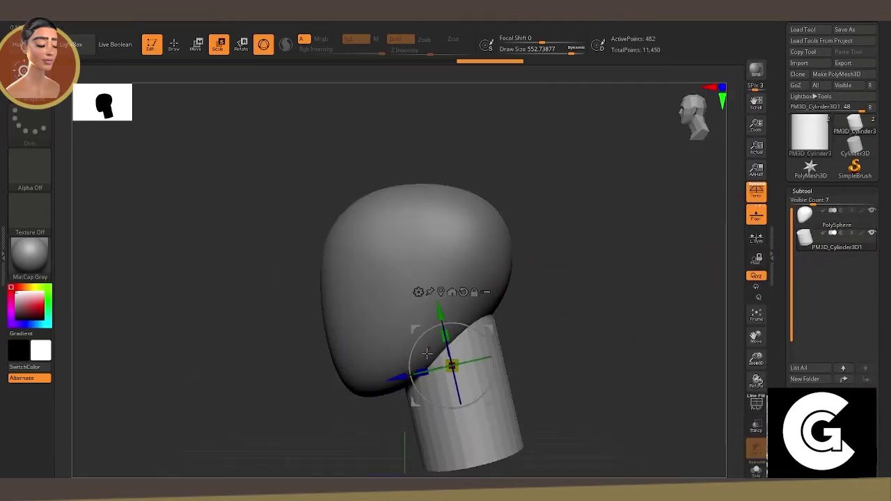
{"action": "mouse_move", "coordinate": [599, 292]}
{"action": "left_mouse_down", "text": "shift"}
{"action": "mouse_move", "coordinate": [658, 261]}
{"action": "mouse_move", "coordinate": [521, 225]}
{"action": "left_mouse_up", "text": "shift"}
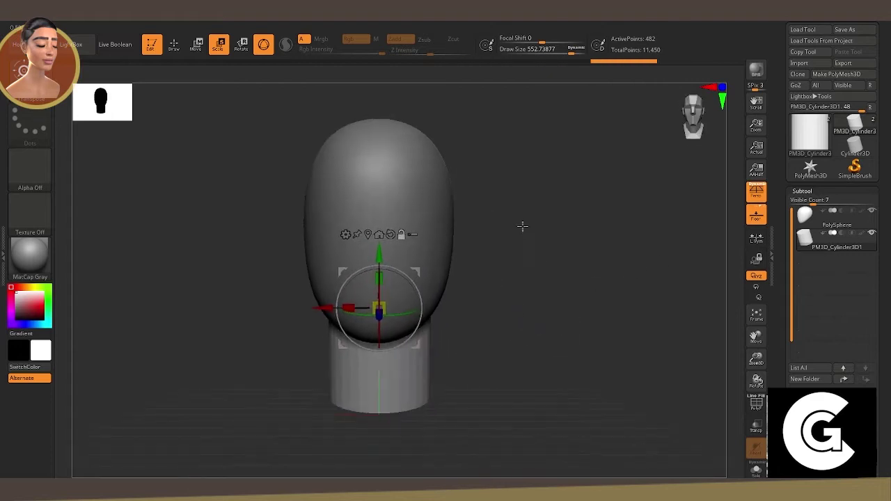
{"action": "key", "text": "q"}
{"action": "key", "text": "p"}
{"action": "left_click_drag", "start_coordinate": [593, 236], "coordinate": [635, 232]}
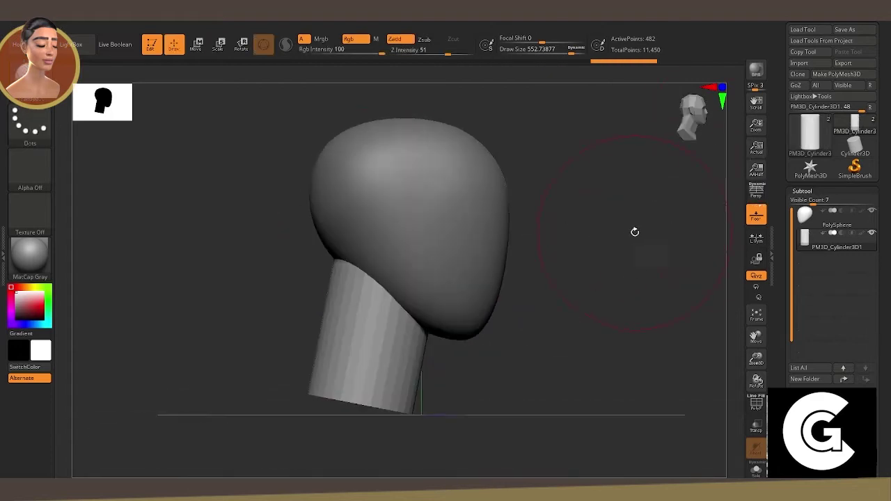
Subdivide the neck cylinder twice with Divide.
{"action": "left_click", "coordinate": [803, 191]}
{"action": "left_click", "coordinate": [806, 202]}
{"action": "left_click", "coordinate": [798, 284]}
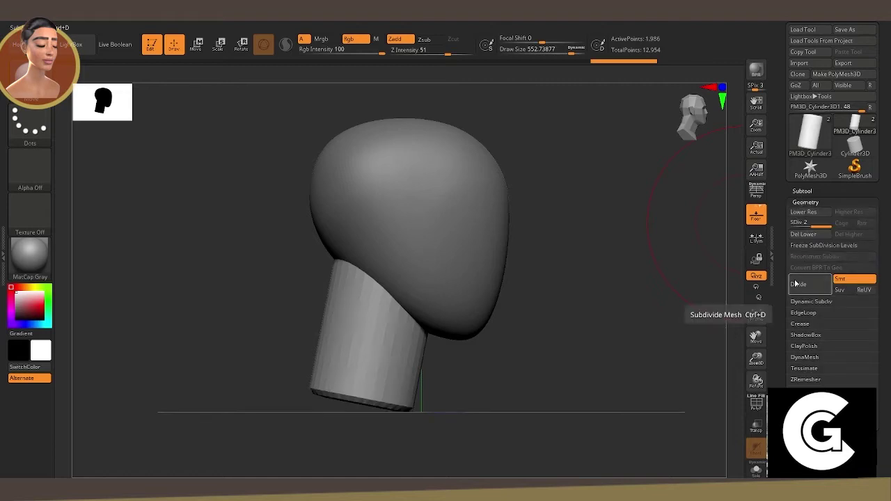
{"action": "left_click", "coordinate": [799, 284]}
Merge head and neck with MergeVisible and DynaMesh them into one PolySphere mesh.
{"action": "left_click", "coordinate": [803, 191]}
{"action": "left_click", "coordinate": [808, 211]}
{"action": "scroll", "coordinate": [829, 209], "scroll_direction": "down", "scroll_amount": 5}
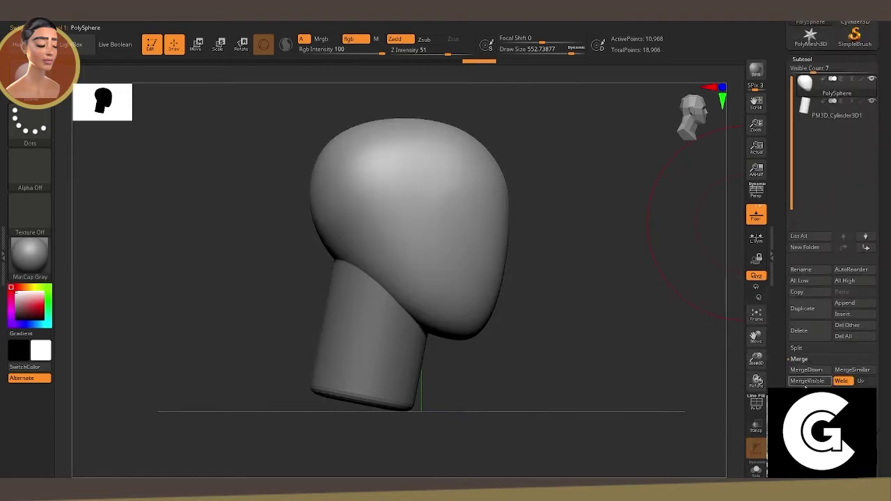
{"action": "left_click", "coordinate": [806, 370]}
{"action": "left_click_drag", "start_coordinate": [647, 358], "coordinate": [481, 338]}
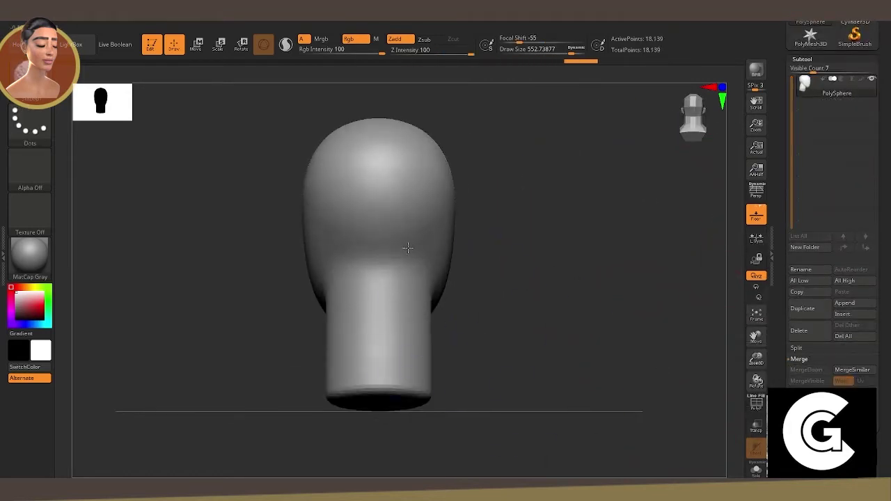
{"action": "mouse_move", "coordinate": [408, 244]}
{"action": "left_mouse_down"}
{"action": "mouse_move", "coordinate": [507, 356]}
{"action": "mouse_move", "coordinate": [638, 297]}
{"action": "mouse_move", "coordinate": [342, 248]}
{"action": "left_mouse_up"}
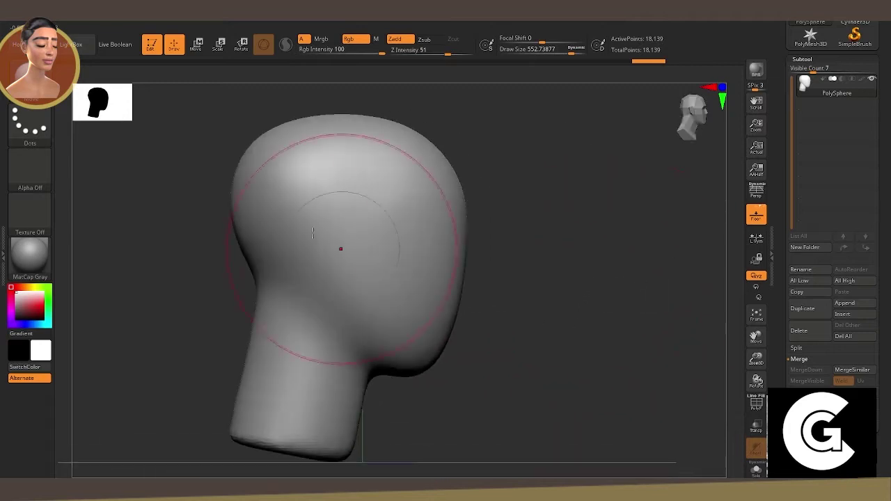
With a smaller DamStandard brush, carve and smooth an ear hollow, then carve eye-line and jaw grooves.
{"action": "key", "text": "b"}
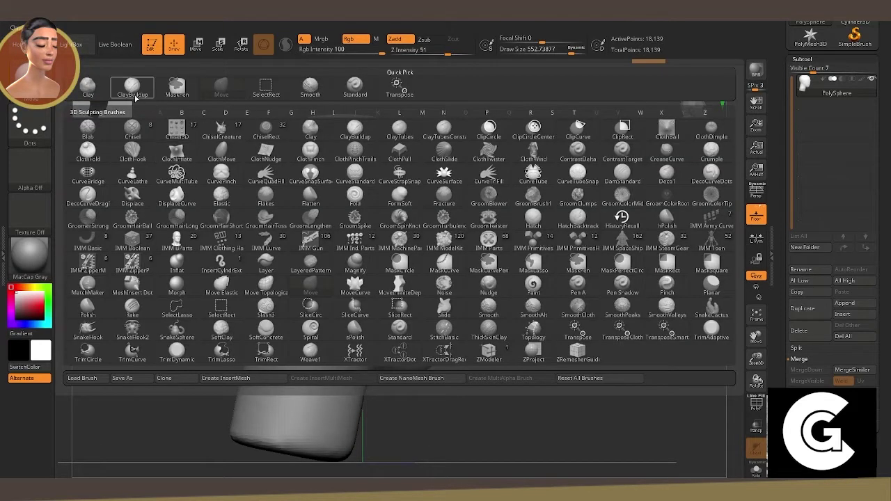
{"action": "left_click", "coordinate": [622, 174]}
{"action": "key", "text": "space"}
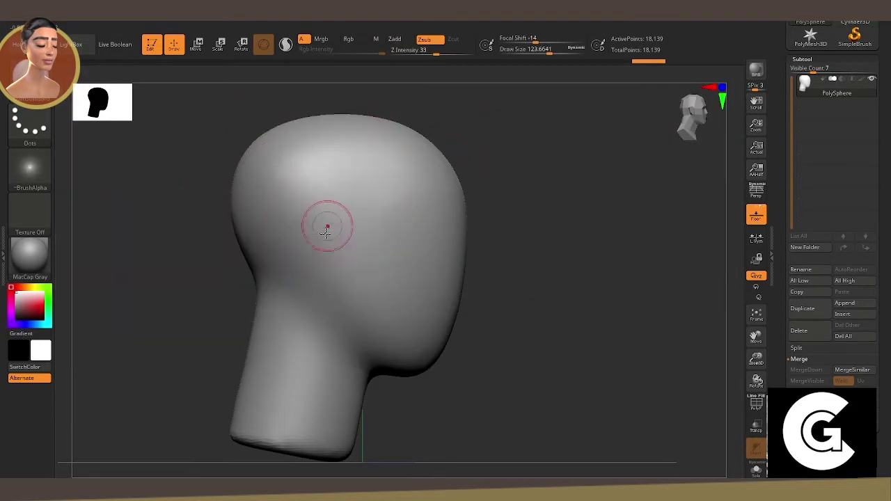
{"action": "mouse_move", "coordinate": [333, 212]}
{"action": "left_mouse_down"}
{"action": "mouse_move", "coordinate": [319, 280]}
{"action": "mouse_move", "coordinate": [351, 322]}
{"action": "left_mouse_up"}
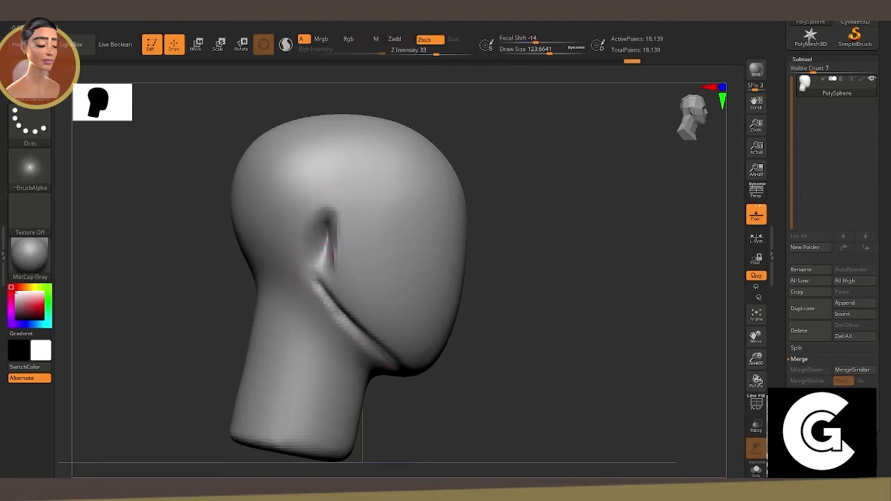
{"action": "mouse_move", "coordinate": [298, 255]}
{"action": "left_mouse_down", "text": "shift"}
{"action": "mouse_move", "coordinate": [324, 222]}
{"action": "mouse_move", "coordinate": [366, 350]}
{"action": "left_mouse_up", "text": "shift"}
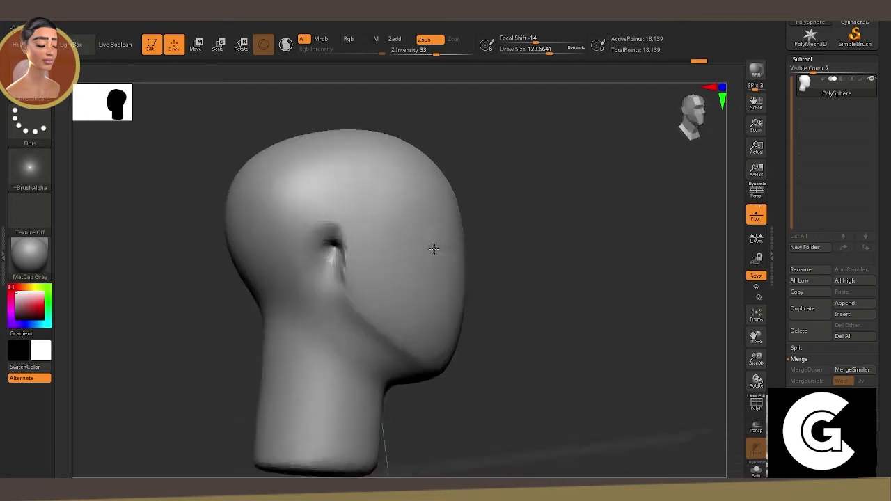
{"action": "left_click_drag", "start_coordinate": [460, 257], "coordinate": [400, 239]}
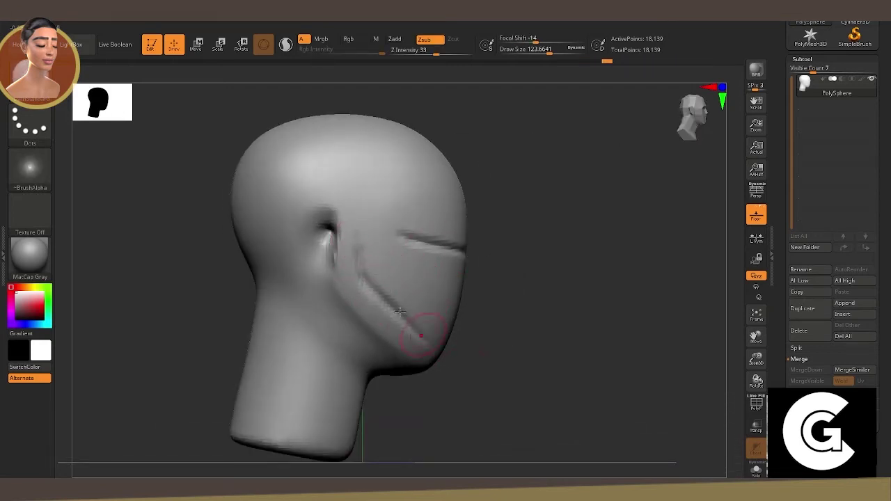
{"action": "left_click_drag", "start_coordinate": [400, 312], "coordinate": [360, 242]}
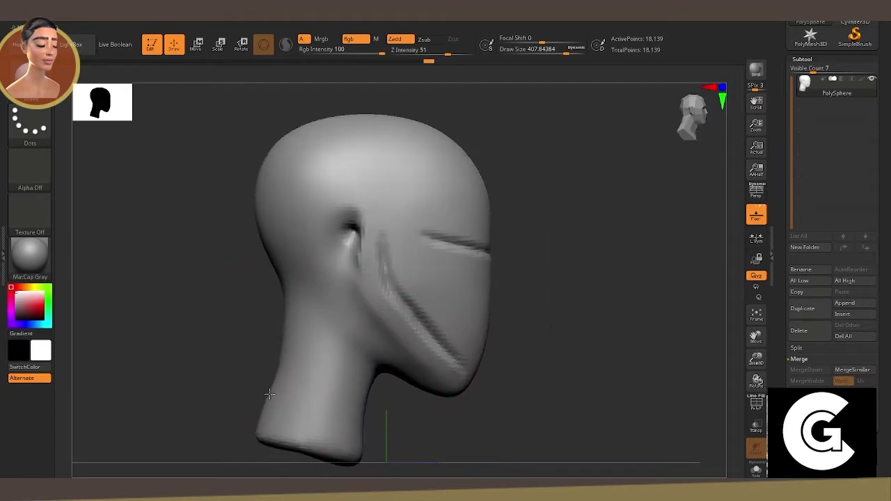
Pull the neck base lower, round out the skull, and smooth away the diagonal jaw crease.
{"action": "left_click_drag", "start_coordinate": [285, 438], "coordinate": [347, 474]}
{"action": "left_click_drag", "start_coordinate": [273, 221], "coordinate": [328, 125]}
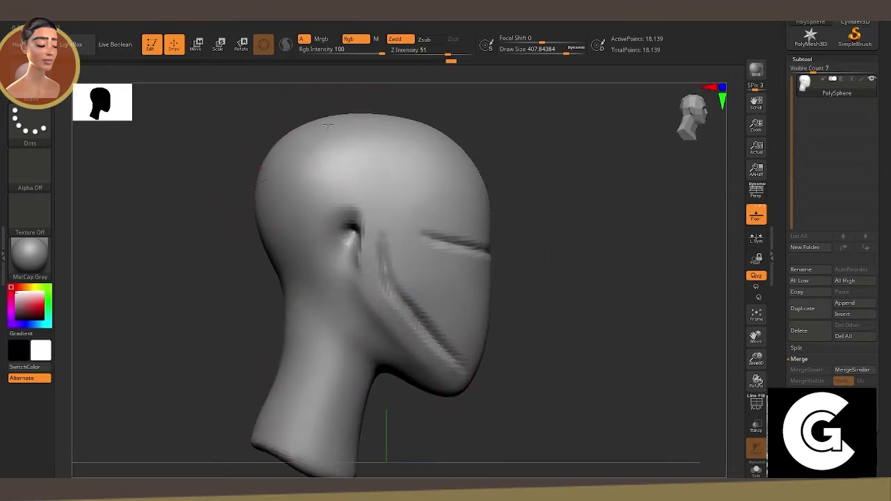
{"action": "key", "text": "space"}
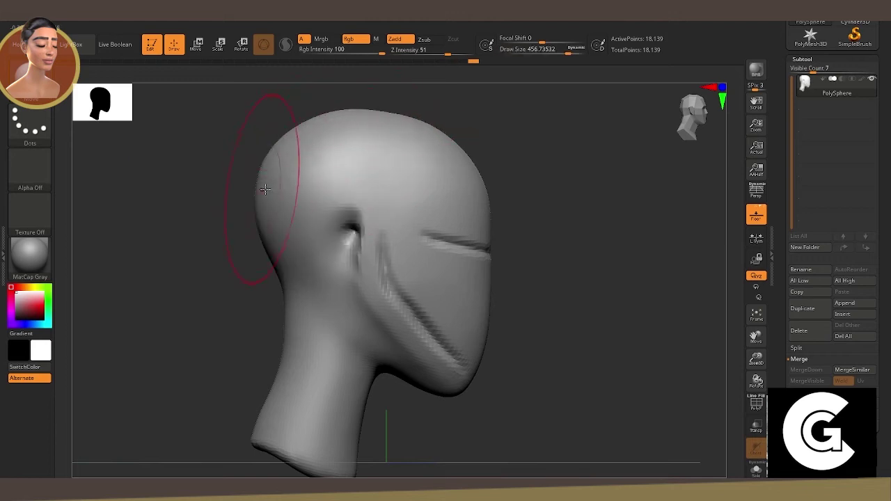
{"action": "mouse_move", "coordinate": [458, 367]}
{"action": "left_mouse_down"}
{"action": "mouse_move", "coordinate": [488, 322]}
{"action": "mouse_move", "coordinate": [440, 284]}
{"action": "left_mouse_up"}
{"action": "left_click_drag", "start_coordinate": [613, 293], "coordinate": [390, 299]}
{"action": "key", "text": "space"}
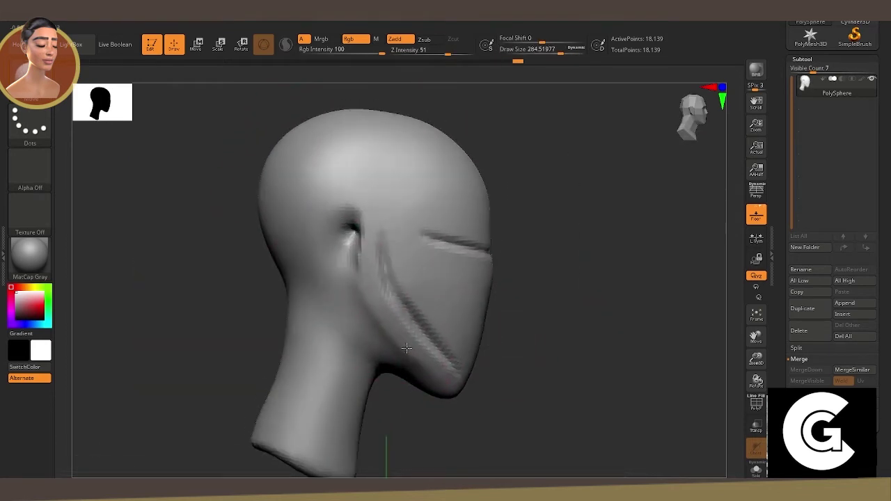
{"action": "left_click_drag", "start_coordinate": [383, 254], "coordinate": [465, 363], "text": "shift"}
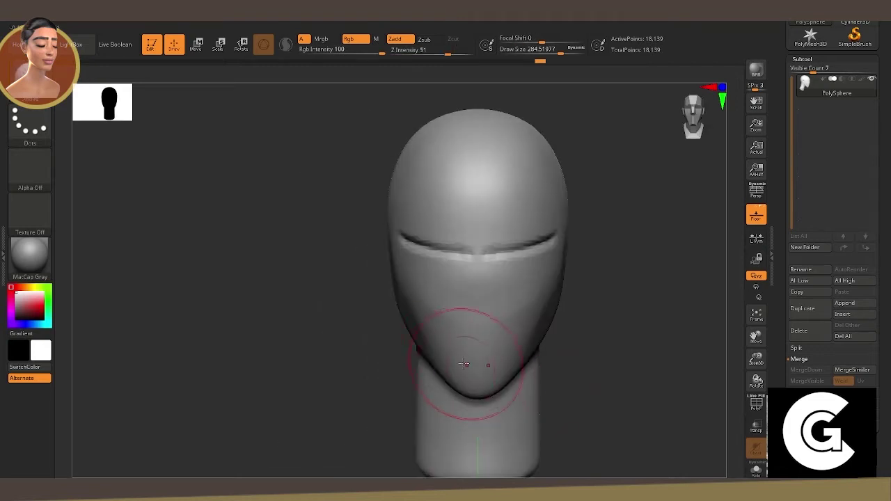
Re-carve the eye-line groove across the face with DamStandard.
{"action": "left_click_drag", "start_coordinate": [369, 340], "coordinate": [513, 386]}
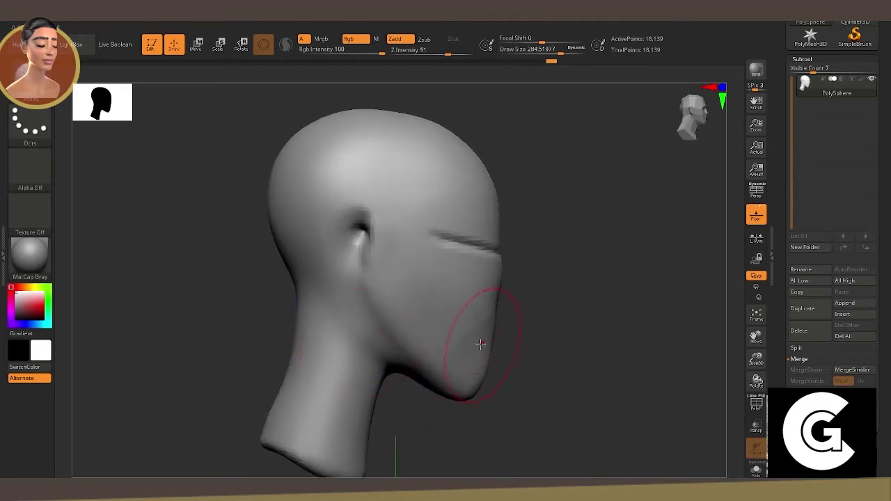
{"action": "mouse_move", "coordinate": [477, 355]}
{"action": "left_mouse_down", "text": "shift"}
{"action": "mouse_move", "coordinate": [355, 336]}
{"action": "mouse_move", "coordinate": [458, 345]}
{"action": "mouse_move", "coordinate": [424, 312]}
{"action": "mouse_move", "coordinate": [547, 359]}
{"action": "left_mouse_up", "text": "shift"}
{"action": "key", "text": "b"}
{"action": "key", "text": "b"}
{"action": "key", "text": "d"}
{"action": "key", "text": "s"}
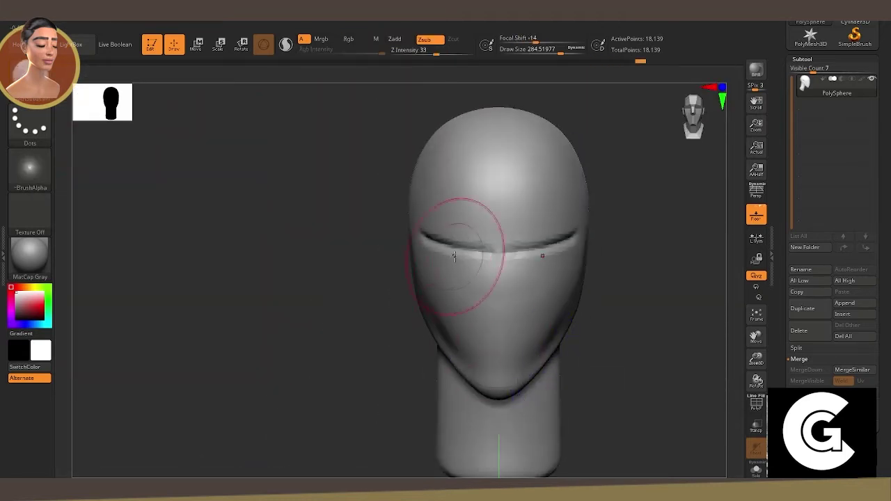
{"action": "mouse_move", "coordinate": [554, 316]}
{"action": "left_mouse_down"}
{"action": "mouse_move", "coordinate": [506, 264]}
{"action": "mouse_move", "coordinate": [444, 255]}
{"action": "left_mouse_up"}
Carve two vertical grooves framing the nose ridge and smooth the area.
{"action": "mouse_move", "coordinate": [479, 265]}
{"action": "right_mouse_down"}
{"action": "mouse_move", "coordinate": [547, 344]}
{"action": "mouse_move", "coordinate": [487, 248]}
{"action": "right_mouse_up"}
{"action": "key", "text": "space"}
{"action": "mouse_move", "coordinate": [474, 294]}
{"action": "left_mouse_down"}
{"action": "mouse_move", "coordinate": [484, 259]}
{"action": "mouse_move", "coordinate": [517, 306]}
{"action": "left_mouse_up"}
{"action": "left_click_drag", "start_coordinate": [358, 364], "coordinate": [446, 327]}
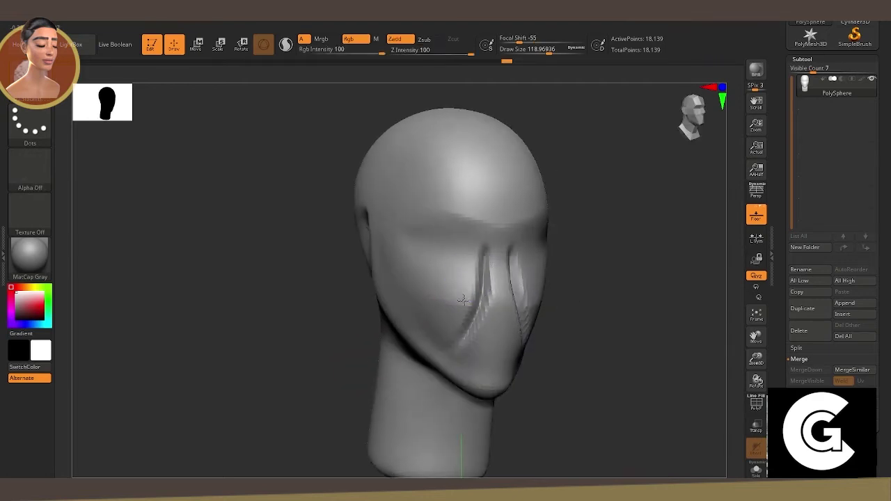
{"action": "left_click_drag", "start_coordinate": [487, 255], "coordinate": [473, 278], "text": "shift"}
{"action": "right_click_drag", "start_coordinate": [454, 331], "coordinate": [318, 338]}
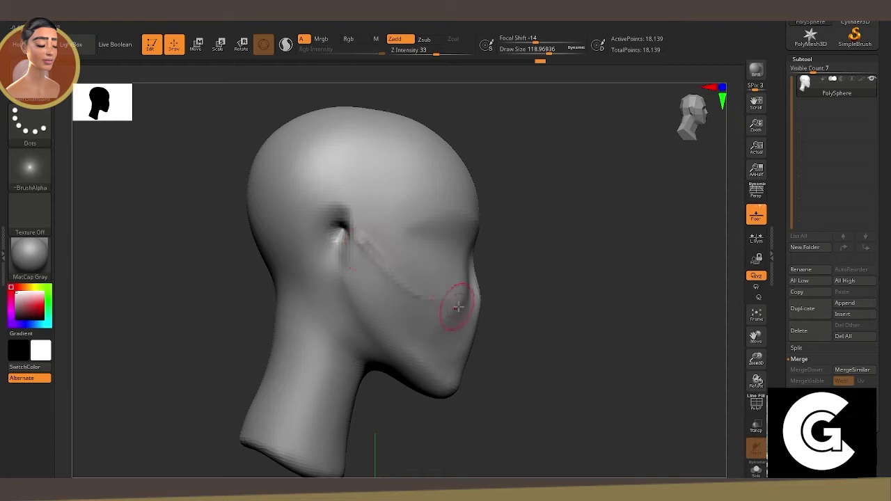
{"action": "mouse_move", "coordinate": [457, 297]}
{"action": "right_mouse_down"}
{"action": "mouse_move", "coordinate": [408, 278]}
{"action": "mouse_move", "coordinate": [355, 239]}
{"action": "right_mouse_up"}
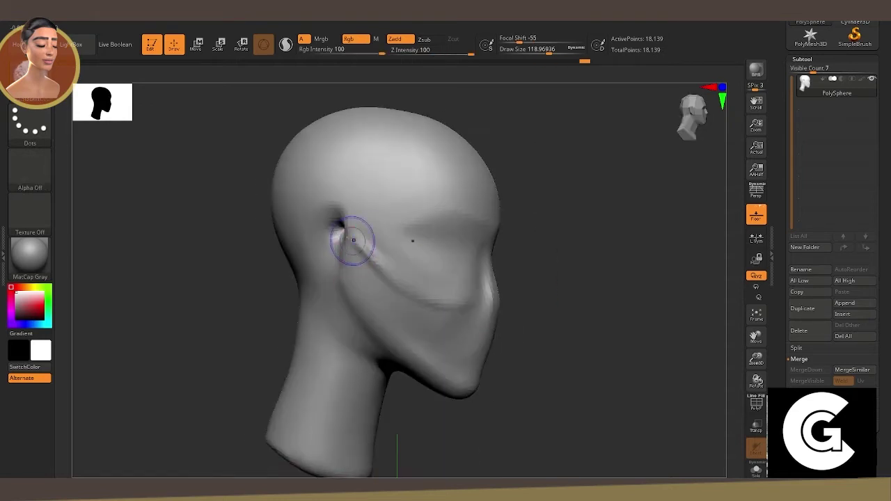
Enable Zsub so the brush carves into the surface around the mouth.
{"action": "right_click_drag", "start_coordinate": [454, 312], "coordinate": [507, 344]}
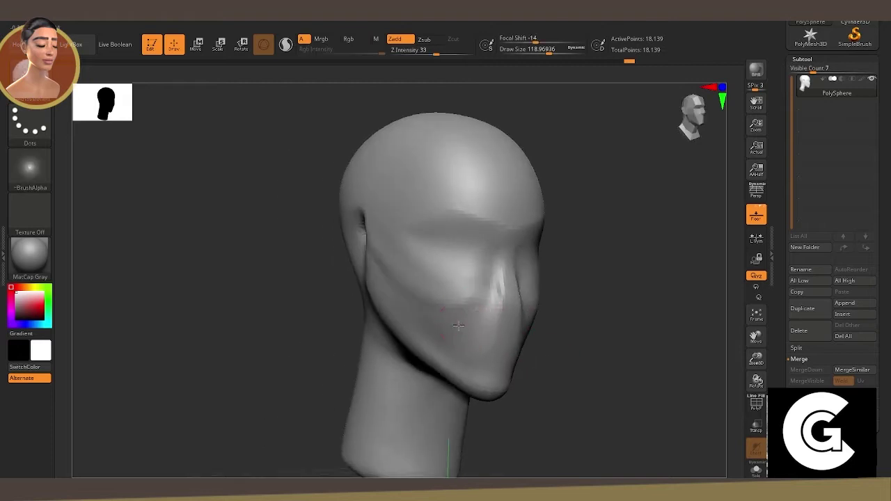
{"action": "left_click_drag", "start_coordinate": [459, 325], "coordinate": [447, 337], "text": "shift"}
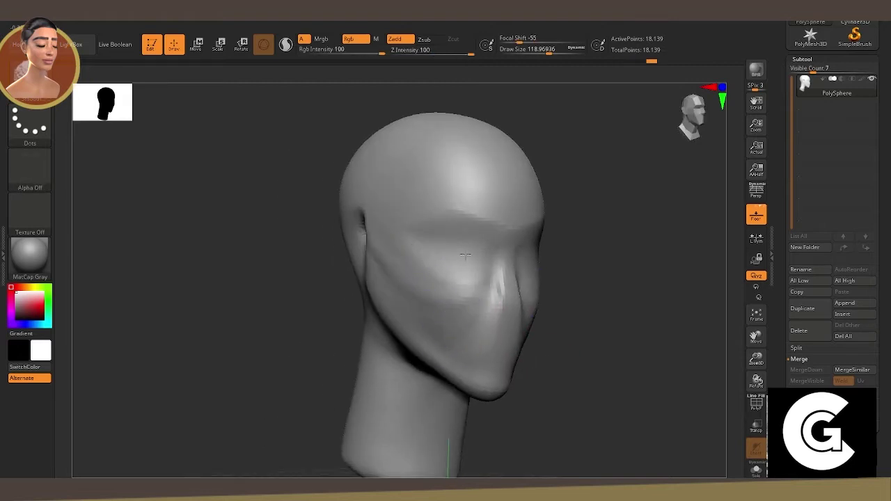
{"action": "mouse_move", "coordinate": [466, 256]}
{"action": "right_mouse_down"}
{"action": "mouse_move", "coordinate": [650, 306]}
{"action": "mouse_move", "coordinate": [527, 354]}
{"action": "mouse_move", "coordinate": [466, 296]}
{"action": "right_mouse_up"}
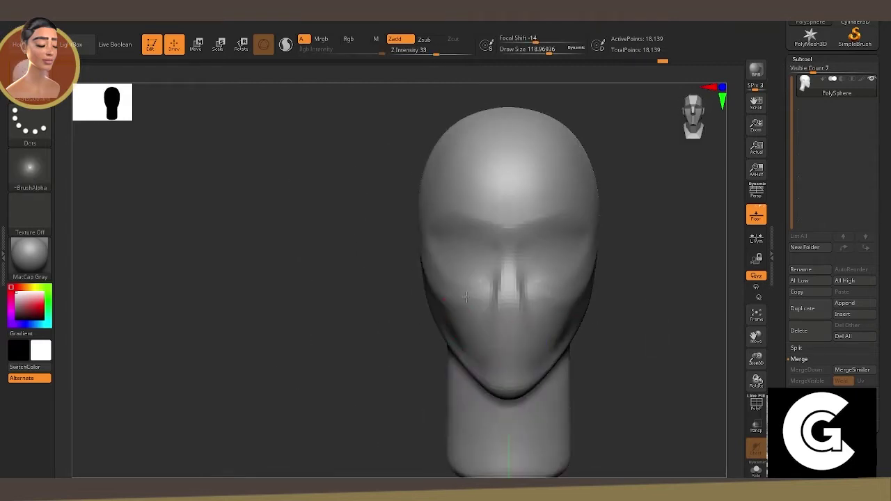
{"action": "left_click", "coordinate": [420, 39]}
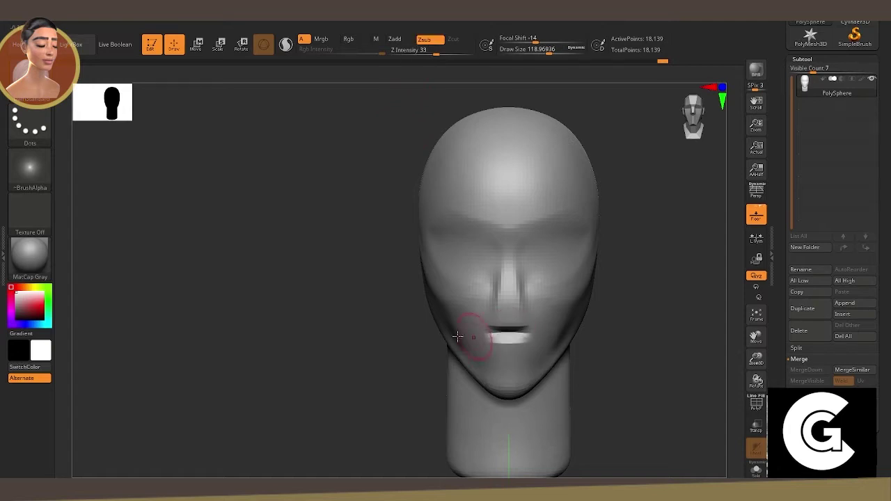
{"action": "mouse_move", "coordinate": [458, 337]}
{"action": "right_mouse_down"}
{"action": "mouse_move", "coordinate": [435, 342]}
{"action": "mouse_move", "coordinate": [487, 314]}
{"action": "mouse_move", "coordinate": [508, 374]}
{"action": "right_mouse_up"}
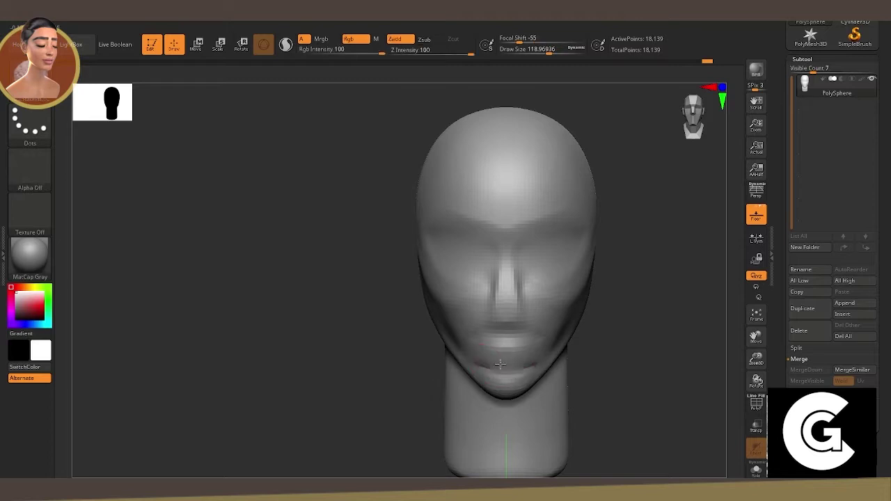
{"action": "right_click_drag", "start_coordinate": [338, 318], "coordinate": [408, 308]}
Paint the lips red with the colour-painting brush.
{"action": "key", "text": "b"}
{"action": "key", "text": "s"}
{"action": "key", "text": "t"}
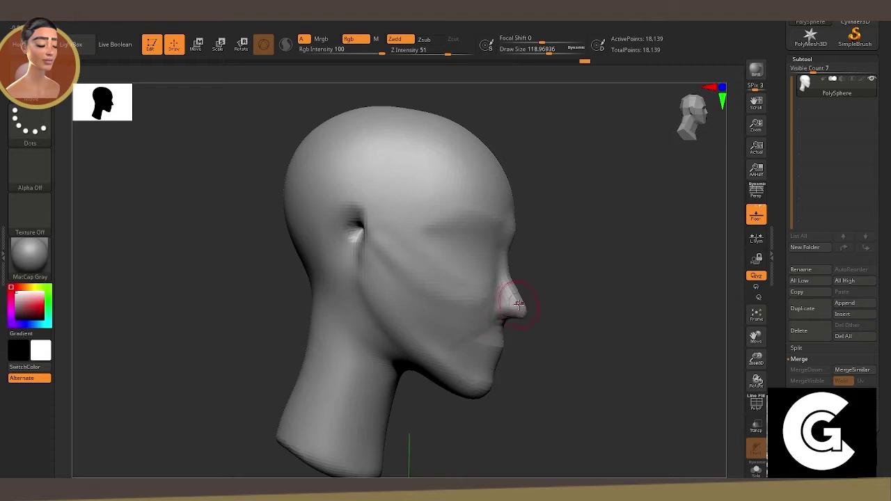
{"action": "right_click_drag", "start_coordinate": [523, 314], "coordinate": [497, 314]}
{"action": "left_click_drag", "start_coordinate": [487, 317], "coordinate": [507, 317]}
{"action": "right_click_drag", "start_coordinate": [507, 317], "coordinate": [500, 337]}
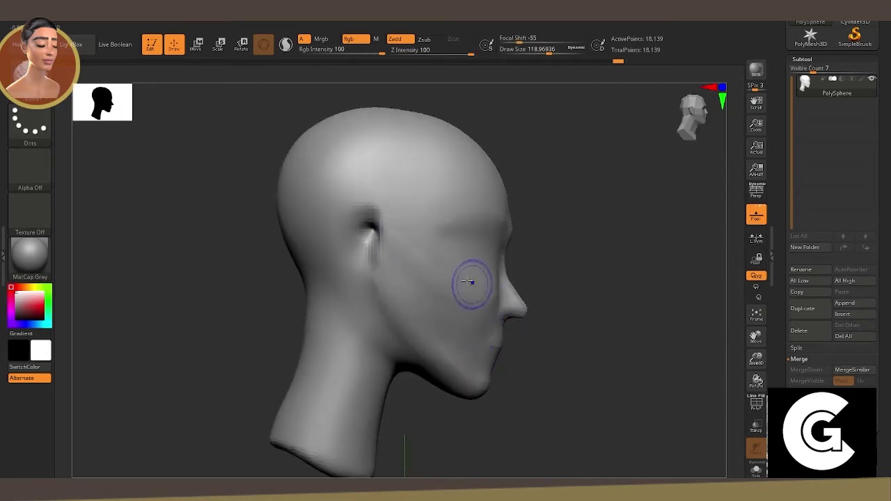
{"action": "right_click_drag", "start_coordinate": [471, 282], "coordinate": [373, 285]}
Carve a brow groove across the forehead and a temple groove arcing toward the back of the skull.
{"action": "key", "text": "b"}
{"action": "key", "text": "d"}
{"action": "key", "text": "s"}
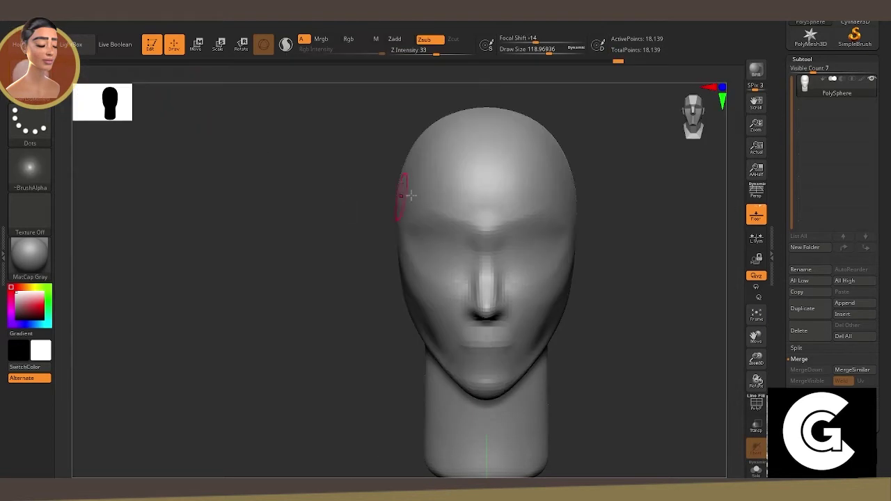
{"action": "left_click_drag", "start_coordinate": [481, 212], "coordinate": [507, 214]}
{"action": "key", "text": "b"}
{"action": "key", "text": "s"}
{"action": "key", "text": "t"}
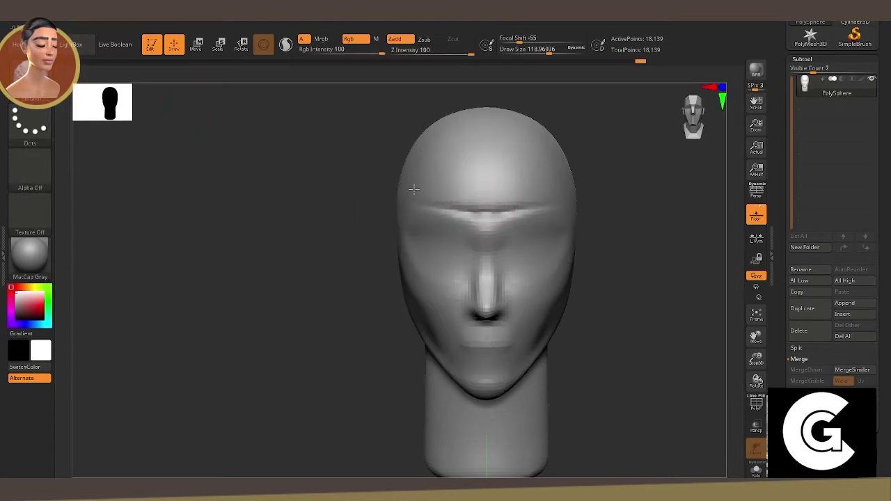
{"action": "left_click_drag", "start_coordinate": [353, 201], "coordinate": [378, 185]}
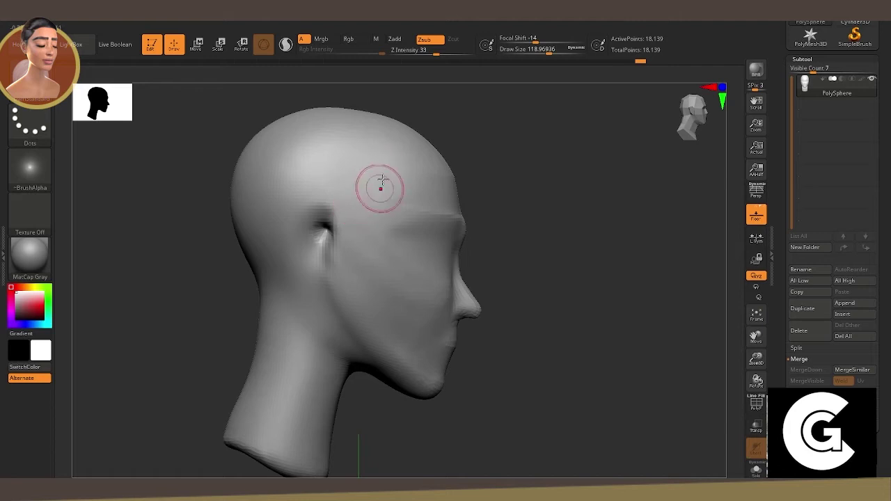
{"action": "left_click_drag", "start_coordinate": [344, 158], "coordinate": [279, 204]}
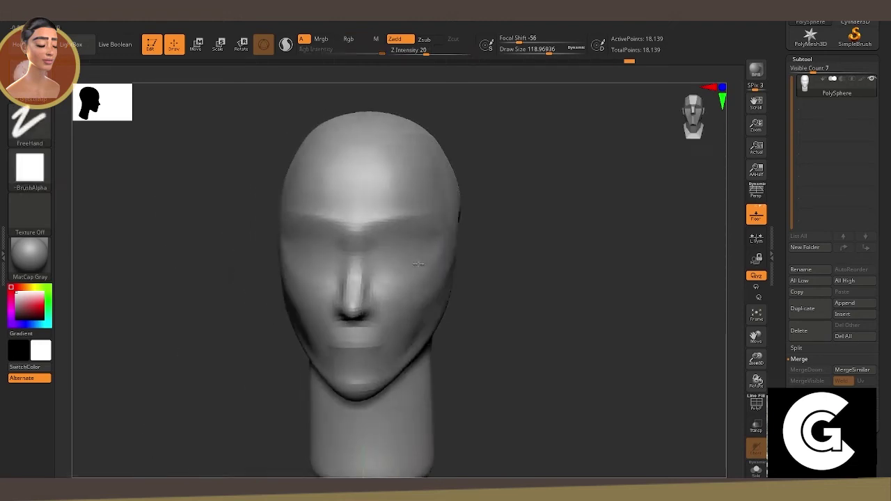
Carve deep eye sockets on both sides of the face with a Zsub carving brush.
{"action": "left_click_drag", "start_coordinate": [418, 261], "coordinate": [217, 257]}
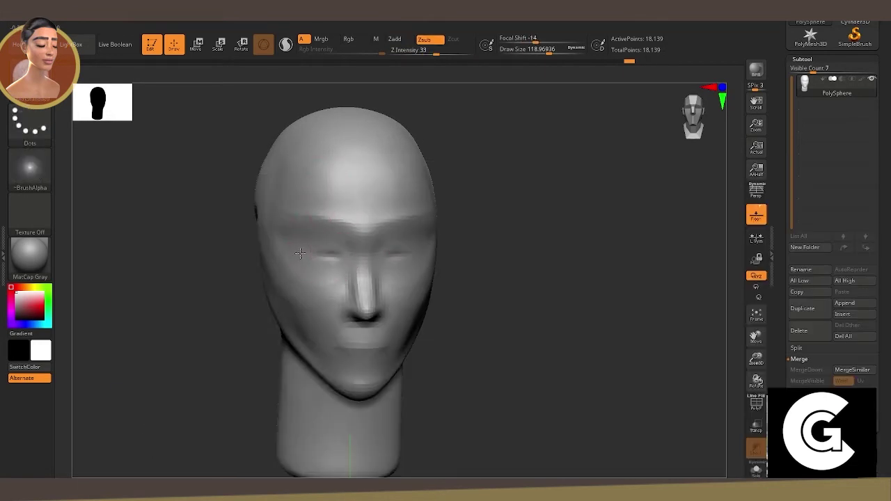
{"action": "left_click_drag", "start_coordinate": [338, 257], "coordinate": [302, 264]}
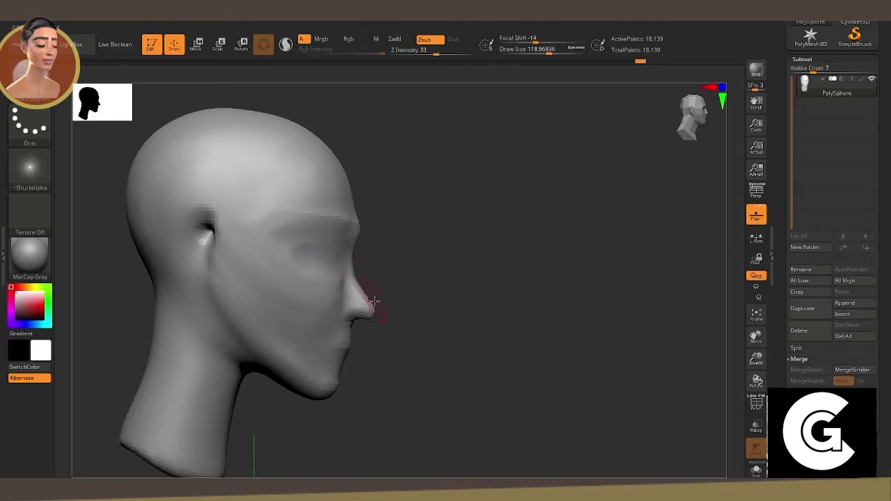
{"action": "key", "text": "b"}
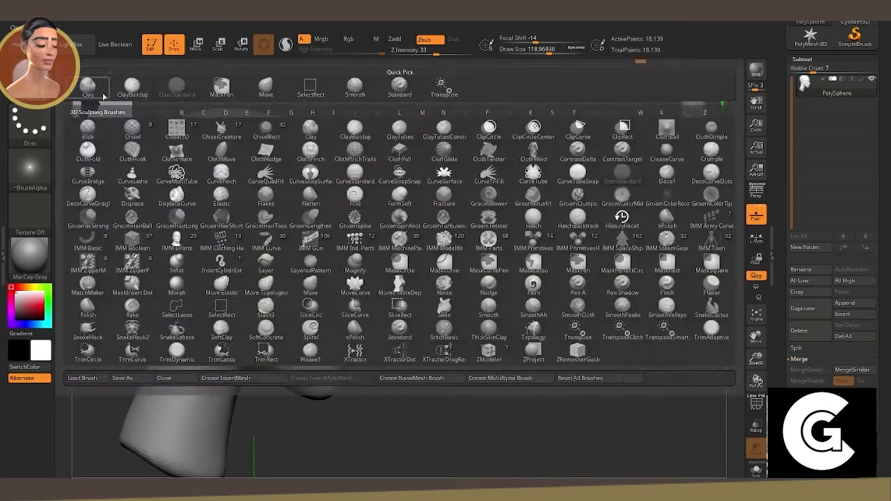
{"action": "key", "text": "d"}
{"action": "key", "text": "s"}
{"action": "mouse_move", "coordinate": [335, 265]}
{"action": "left_mouse_down"}
{"action": "mouse_move", "coordinate": [326, 250]}
{"action": "mouse_move", "coordinate": [312, 251]}
{"action": "left_mouse_up"}
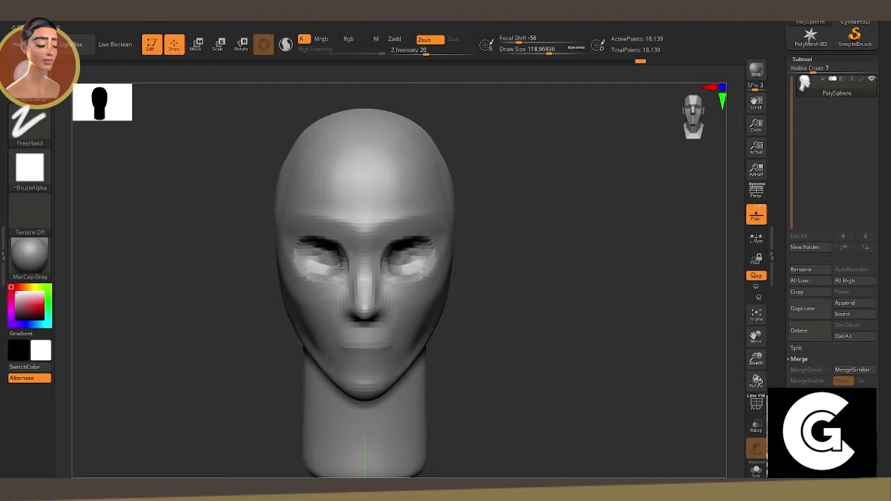
{"action": "left_click_drag", "start_coordinate": [226, 255], "coordinate": [298, 248]}
Shape the ear and jaw with an enlarged Standard brush, then shrink it to about 139.
{"action": "key", "text": "b"}
{"action": "key", "text": "s"}
{"action": "key", "text": "t"}
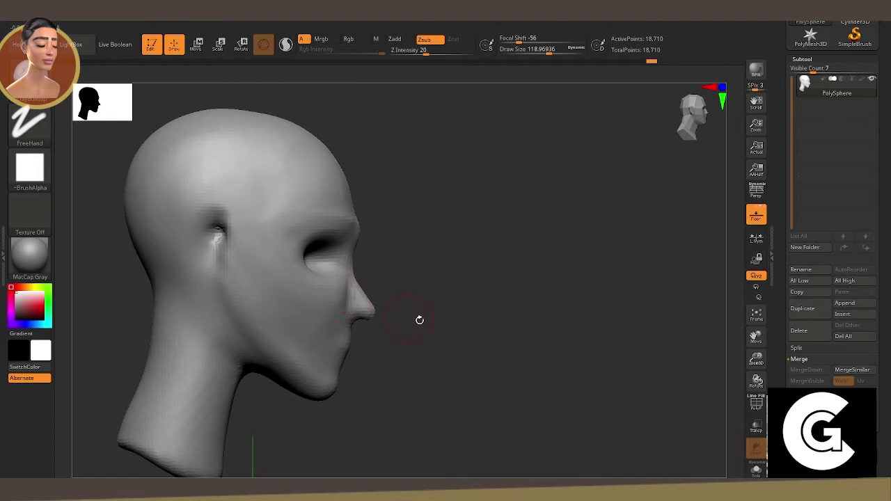
{"action": "mouse_move", "coordinate": [419, 319]}
{"action": "left_mouse_down"}
{"action": "mouse_move", "coordinate": [283, 299]}
{"action": "mouse_move", "coordinate": [390, 325]}
{"action": "mouse_move", "coordinate": [394, 240]}
{"action": "left_mouse_up"}
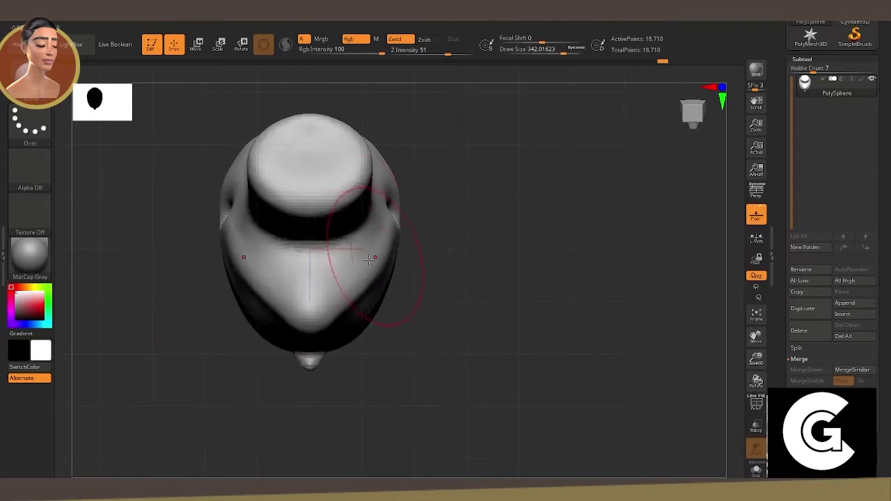
{"action": "mouse_move", "coordinate": [378, 256]}
{"action": "left_mouse_down"}
{"action": "mouse_move", "coordinate": [436, 321]}
{"action": "mouse_move", "coordinate": [393, 309]}
{"action": "mouse_move", "coordinate": [426, 415]}
{"action": "mouse_move", "coordinate": [438, 342]}
{"action": "mouse_move", "coordinate": [287, 308]}
{"action": "mouse_move", "coordinate": [283, 326]}
{"action": "left_mouse_up"}
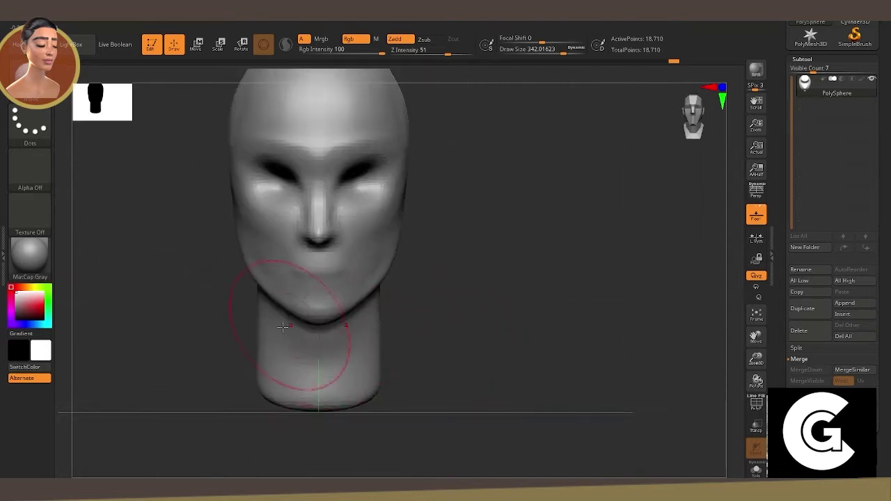
{"action": "left_click_drag", "start_coordinate": [274, 296], "coordinate": [238, 258]}
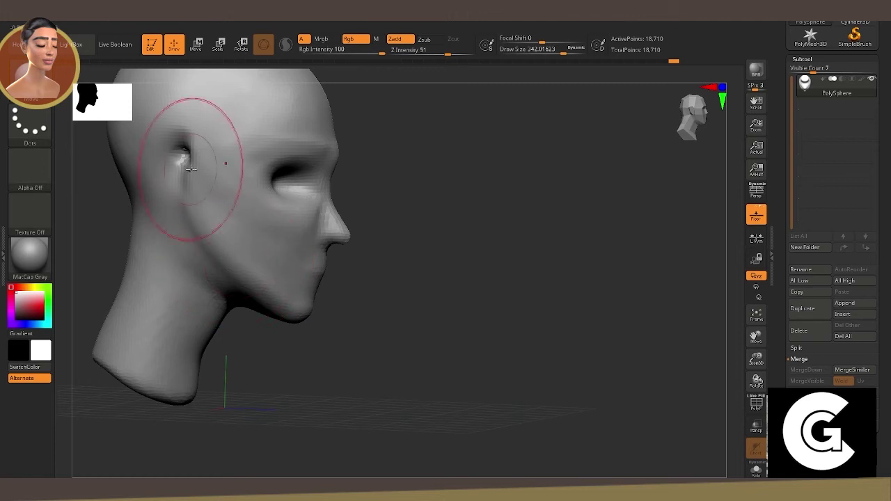
{"action": "left_click_drag", "start_coordinate": [757, 336], "coordinate": [457, 279]}
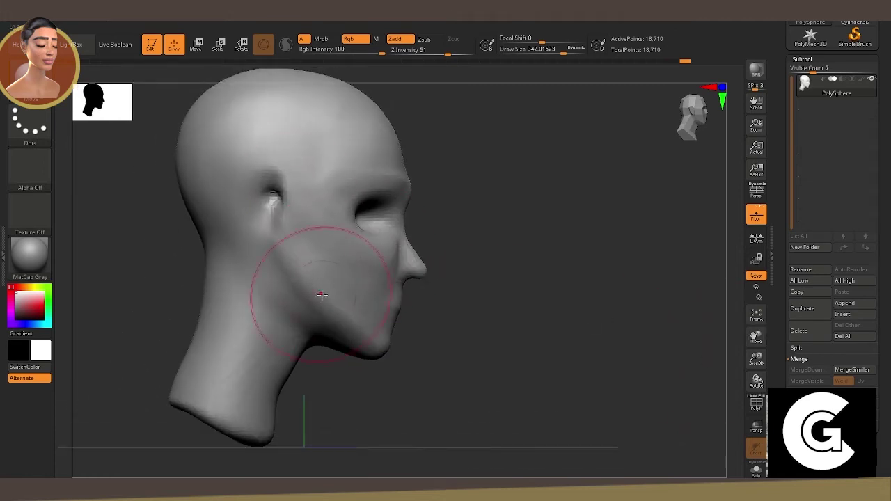
{"action": "left_click_drag", "start_coordinate": [357, 333], "coordinate": [437, 343]}
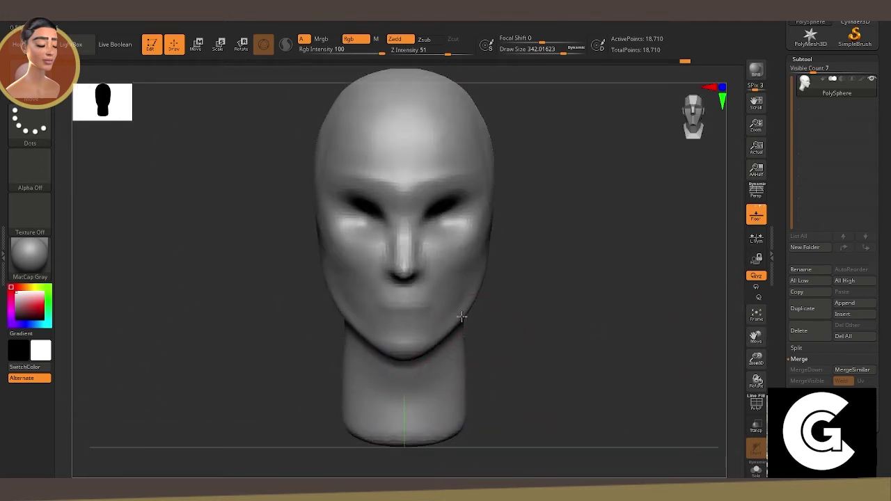
{"action": "key", "text": "space"}
{"action": "left_click_drag", "start_coordinate": [352, 193], "coordinate": [309, 215]}
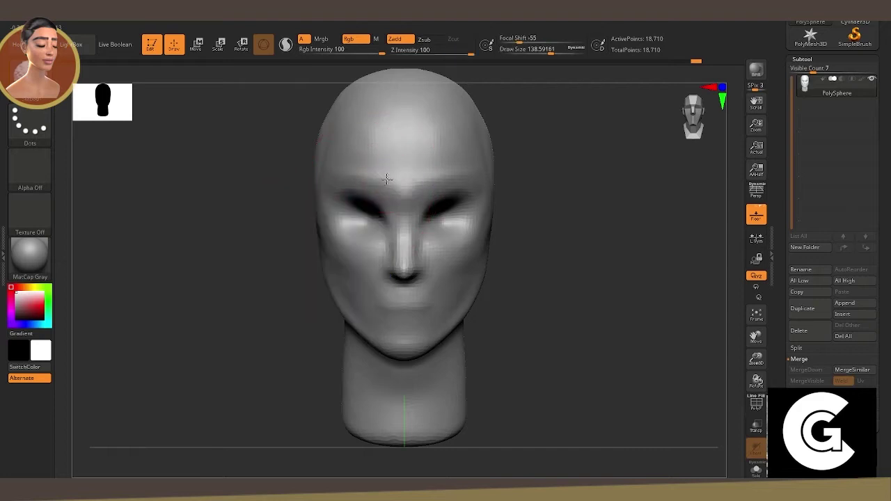
Fill both eye sockets with rounded eyeballs using a square-alpha FreeHand brush.
{"action": "key", "text": "b"}
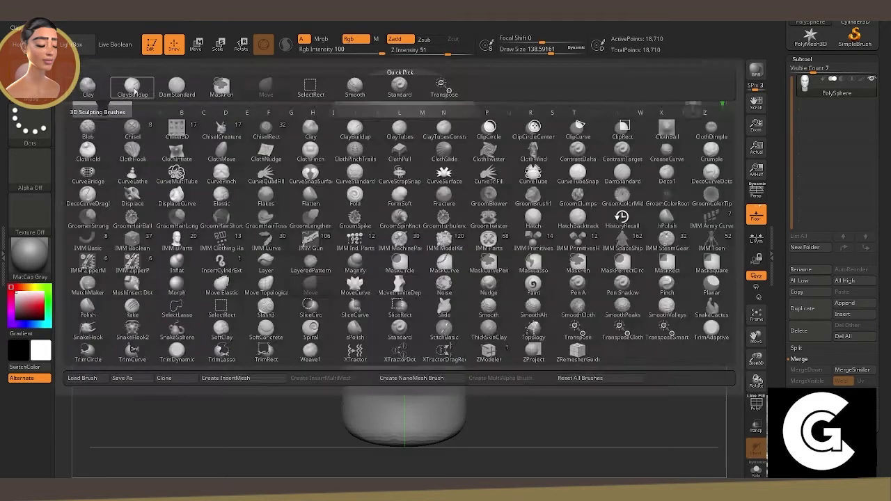
{"action": "key", "text": "c"}
{"action": "key", "text": "b"}
{"action": "left_click_drag", "start_coordinate": [375, 220], "coordinate": [383, 221]}
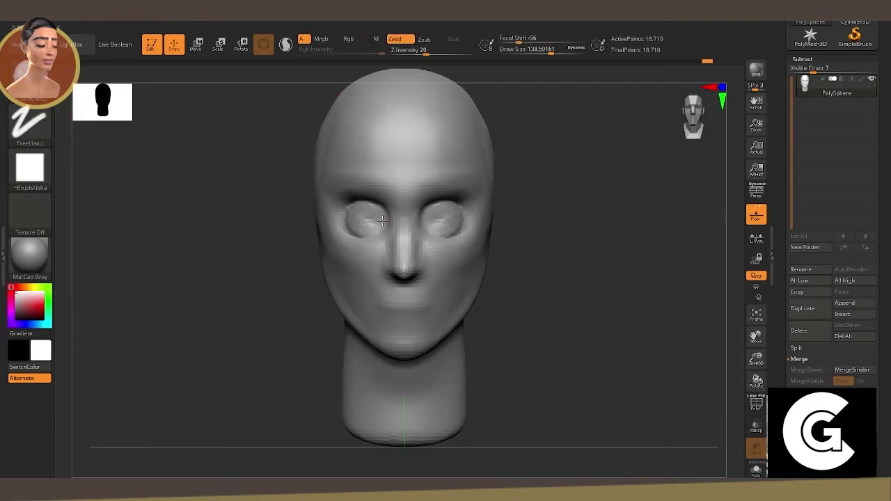
{"action": "left_click_drag", "start_coordinate": [530, 279], "coordinate": [339, 208]}
{"action": "mouse_move", "coordinate": [529, 279]}
{"action": "left_mouse_down"}
{"action": "mouse_move", "coordinate": [488, 272]}
{"action": "mouse_move", "coordinate": [513, 255]}
{"action": "left_mouse_up"}
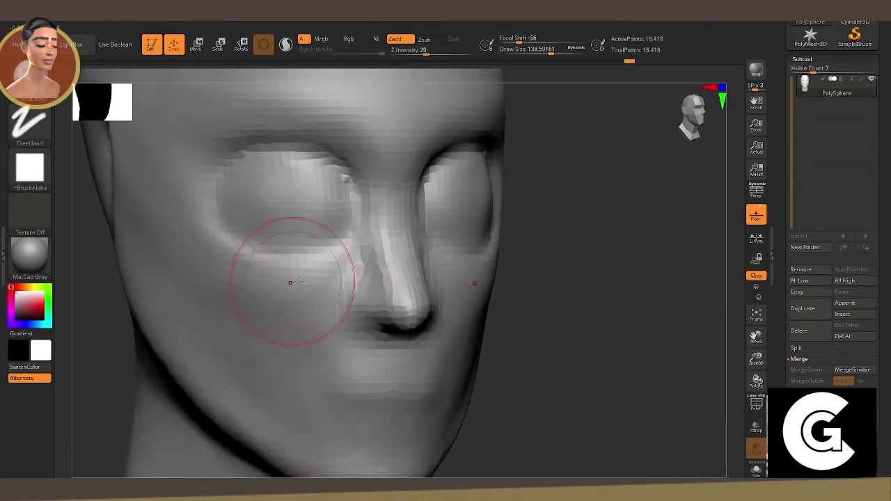
Build up the nostril wings with the brush at about size 34, then enlarge it to 55.
{"action": "key", "text": "space"}
{"action": "left_click_drag", "start_coordinate": [354, 301], "coordinate": [367, 308]}
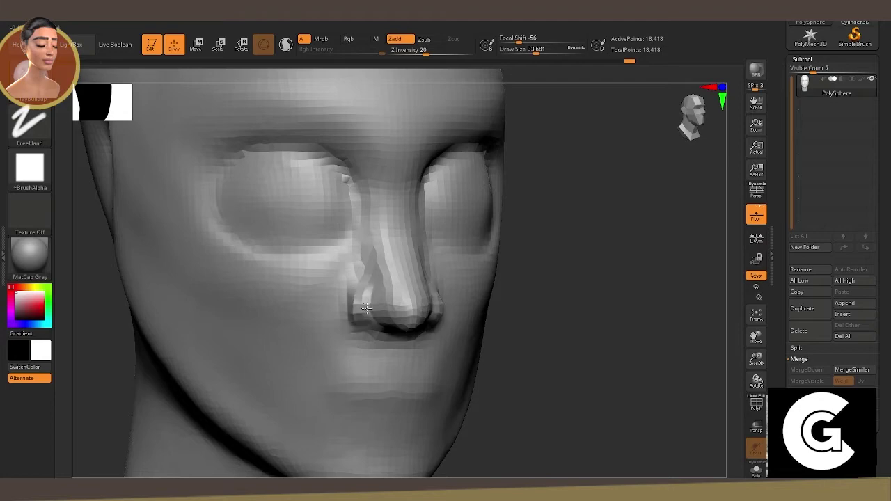
{"action": "left_click_drag", "start_coordinate": [501, 362], "coordinate": [532, 369], "text": "shift"}
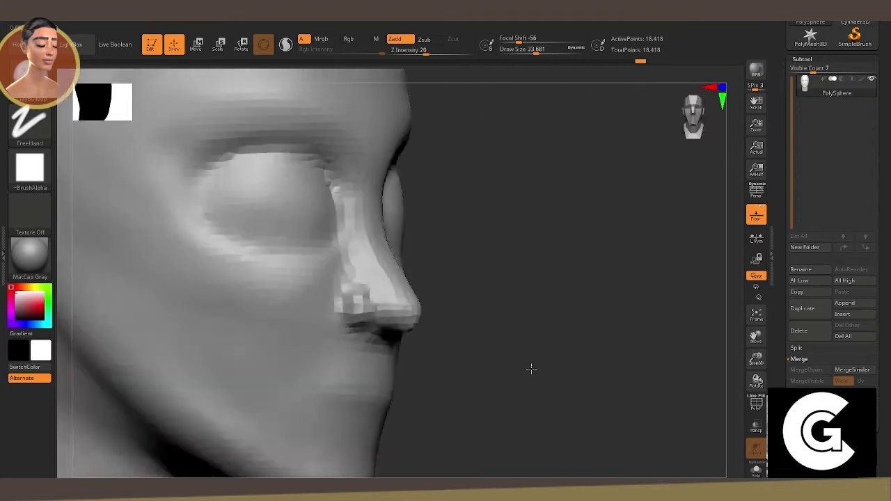
{"action": "key", "text": "space"}
{"action": "key", "text": "space"}
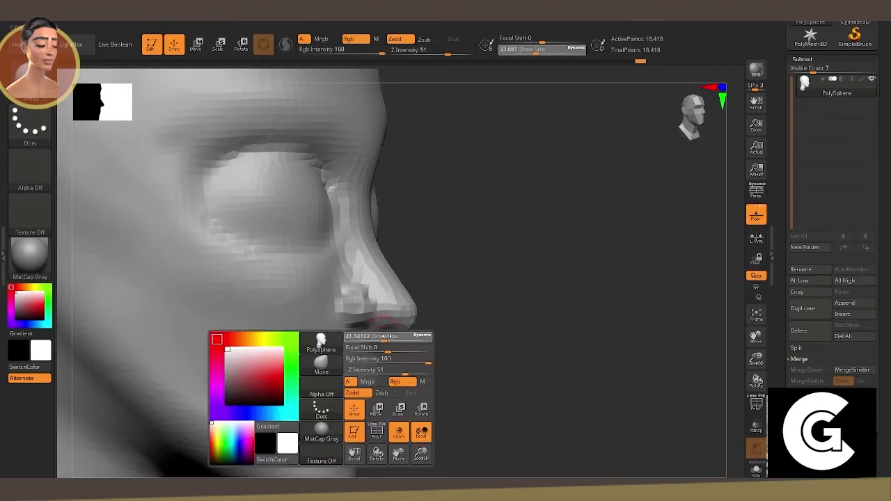
{"action": "left_click_drag", "start_coordinate": [376, 343], "coordinate": [382, 338]}
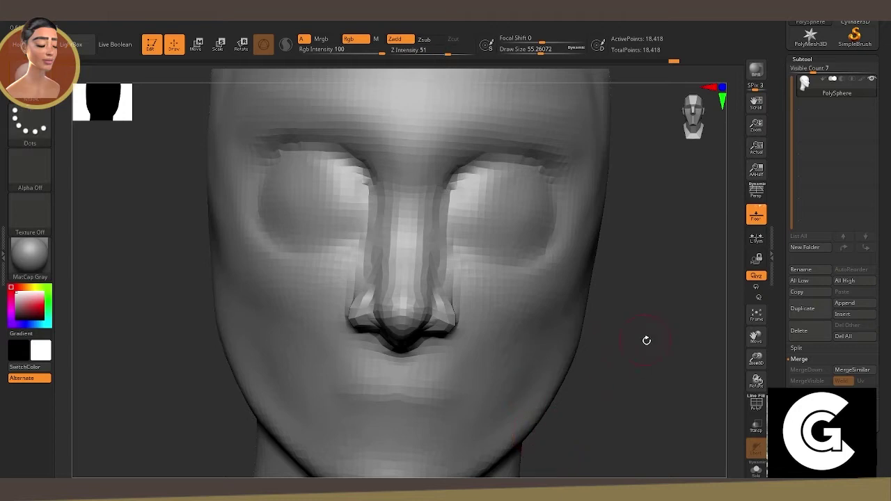
Round the back and top of the skull with the brush at about 470, viewed from behind.
{"action": "mouse_move", "coordinate": [645, 341]}
{"action": "left_mouse_down", "text": "alt"}
{"action": "mouse_move", "coordinate": [342, 169]}
{"action": "mouse_move", "coordinate": [338, 177]}
{"action": "mouse_move", "coordinate": [589, 295]}
{"action": "mouse_move", "coordinate": [205, 174]}
{"action": "left_mouse_up", "text": "alt"}
{"action": "key", "text": "space"}
{"action": "left_click_drag", "start_coordinate": [268, 208], "coordinate": [366, 359]}
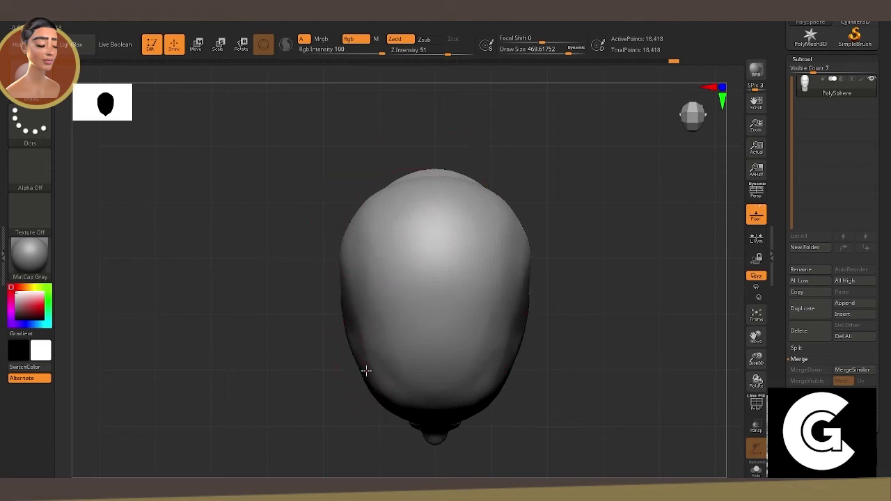
{"action": "mouse_move", "coordinate": [342, 327]}
{"action": "left_mouse_down"}
{"action": "mouse_move", "coordinate": [388, 332]}
{"action": "mouse_move", "coordinate": [388, 364]}
{"action": "left_mouse_up"}
{"action": "mouse_move", "coordinate": [332, 188]}
{"action": "left_mouse_down"}
{"action": "mouse_move", "coordinate": [418, 238]}
{"action": "mouse_move", "coordinate": [349, 199]}
{"action": "mouse_move", "coordinate": [560, 271]}
{"action": "mouse_move", "coordinate": [358, 208]}
{"action": "left_mouse_up"}
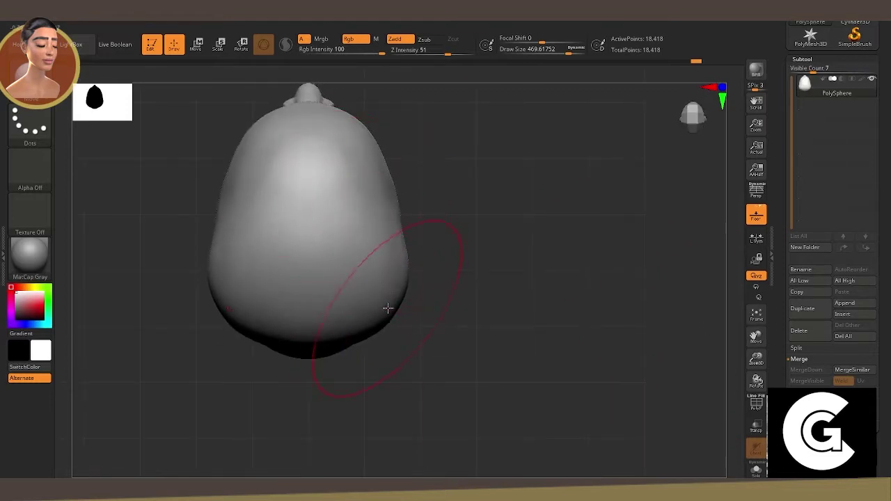
{"action": "mouse_move", "coordinate": [318, 347]}
{"action": "left_mouse_down"}
{"action": "mouse_move", "coordinate": [432, 325]}
{"action": "mouse_move", "coordinate": [322, 249]}
{"action": "left_mouse_up"}
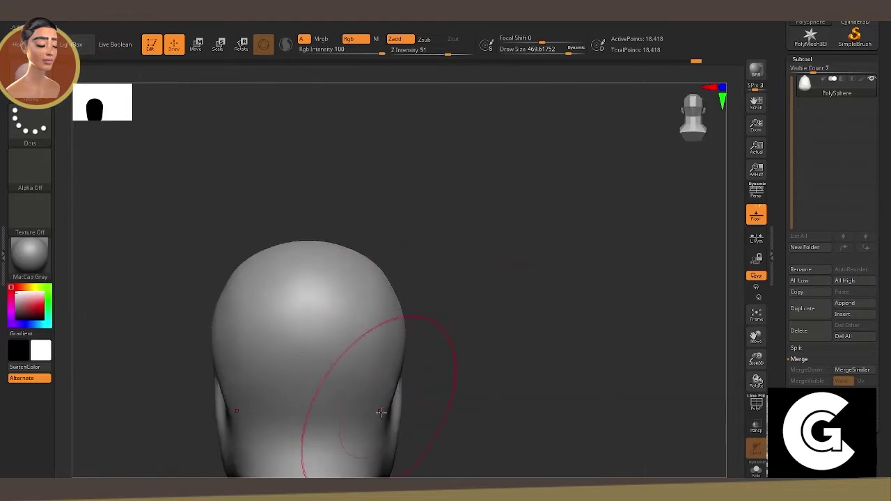
{"action": "left_click_drag", "start_coordinate": [381, 412], "coordinate": [390, 327], "text": "alt"}
{"action": "key", "text": "space"}
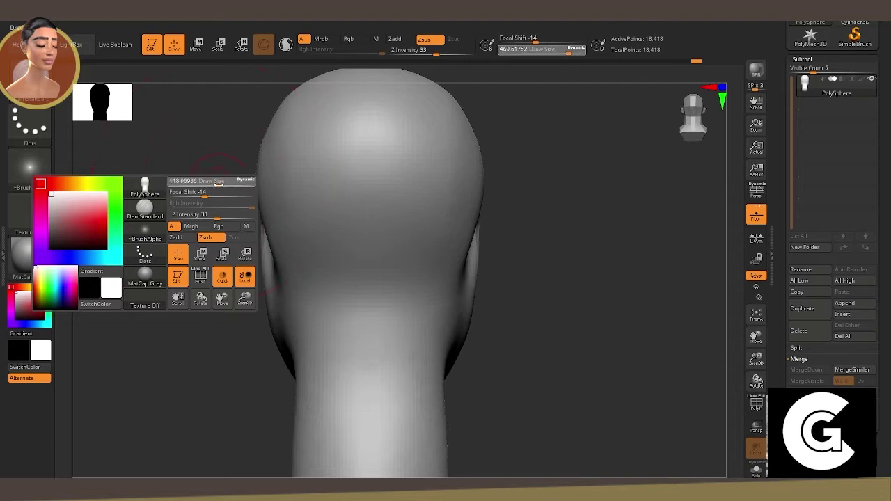
Carve and smooth a groove down the back of the neck and sculpt a ridge at the skull base.
{"action": "mouse_move", "coordinate": [334, 295]}
{"action": "left_mouse_down"}
{"action": "mouse_move", "coordinate": [439, 285]}
{"action": "mouse_move", "coordinate": [285, 287]}
{"action": "mouse_move", "coordinate": [304, 301]}
{"action": "mouse_move", "coordinate": [297, 289]}
{"action": "left_mouse_up"}
{"action": "mouse_move", "coordinate": [368, 294]}
{"action": "left_mouse_down"}
{"action": "mouse_move", "coordinate": [369, 474]}
{"action": "mouse_move", "coordinate": [365, 445]}
{"action": "left_mouse_up"}
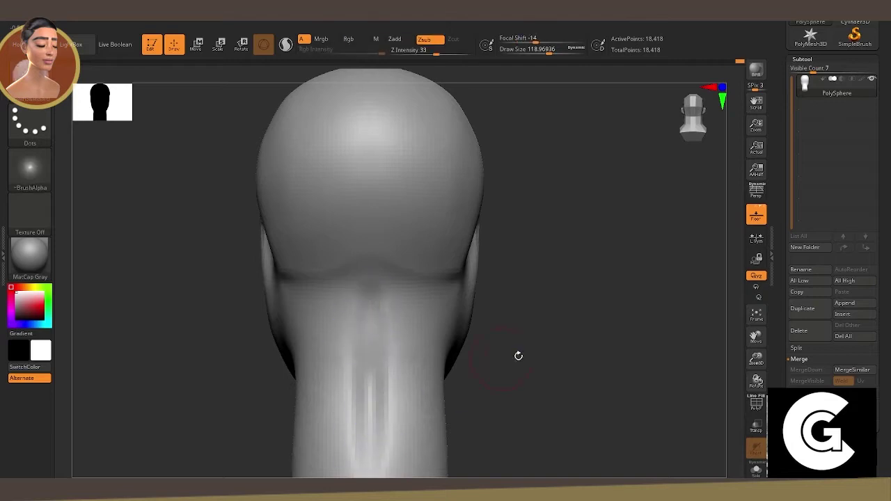
{"action": "mouse_move", "coordinate": [517, 354]}
{"action": "left_mouse_down"}
{"action": "mouse_move", "coordinate": [385, 268]}
{"action": "mouse_move", "coordinate": [430, 296]}
{"action": "mouse_move", "coordinate": [388, 211]}
{"action": "left_mouse_up"}
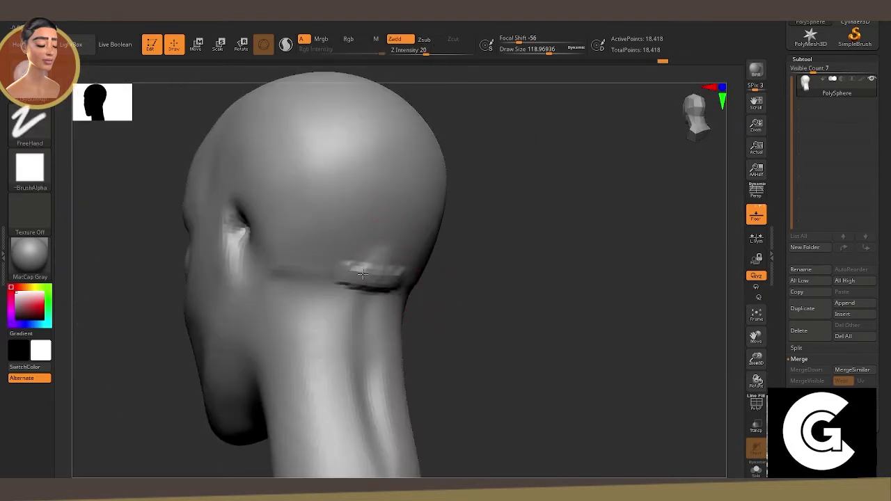
{"action": "left_click_drag", "start_coordinate": [362, 275], "coordinate": [268, 278]}
{"action": "left_click_drag", "start_coordinate": [481, 306], "coordinate": [514, 314]}
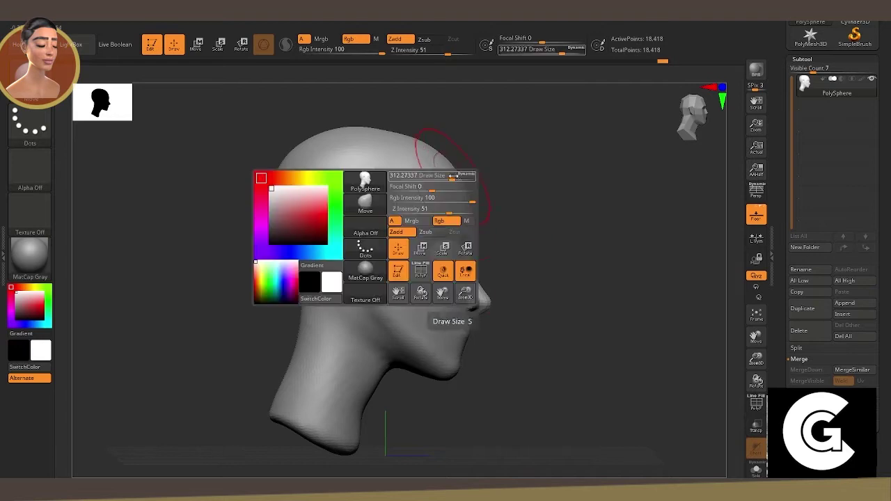
{"action": "mouse_move", "coordinate": [507, 402]}
{"action": "left_mouse_down"}
{"action": "mouse_move", "coordinate": [366, 470]}
{"action": "mouse_move", "coordinate": [452, 459]}
{"action": "mouse_move", "coordinate": [521, 398]}
{"action": "left_mouse_up"}
{"action": "key", "text": "space"}
Carve the mouth line and the line under the lower lip with DamStandard.
{"action": "left_click_drag", "start_coordinate": [343, 316], "coordinate": [339, 319]}
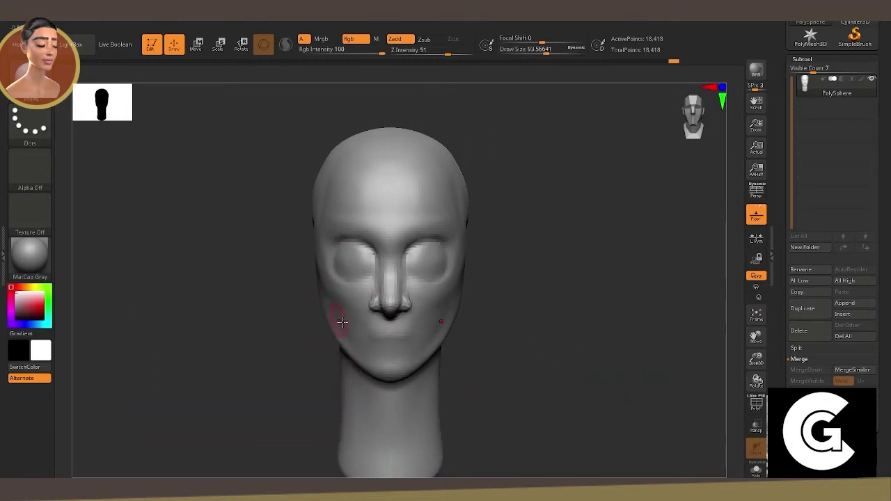
{"action": "key", "text": "b"}
{"action": "left_click", "coordinate": [748, 318]}
{"action": "left_click_drag", "start_coordinate": [748, 318], "coordinate": [761, 390]}
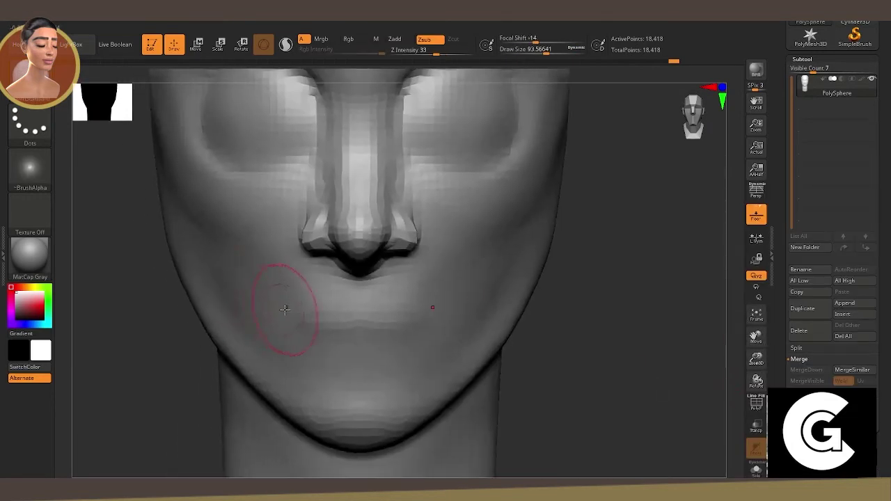
{"action": "mouse_move", "coordinate": [276, 318]}
{"action": "left_mouse_down"}
{"action": "mouse_move", "coordinate": [449, 311]}
{"action": "mouse_move", "coordinate": [279, 313]}
{"action": "left_mouse_up"}
{"action": "left_click_drag", "start_coordinate": [334, 369], "coordinate": [390, 369]}
{"action": "left_click_drag", "start_coordinate": [300, 365], "coordinate": [427, 365]}
{"action": "mouse_move", "coordinate": [578, 362]}
{"action": "left_mouse_down"}
{"action": "mouse_move", "coordinate": [592, 374]}
{"action": "mouse_move", "coordinate": [127, 355]}
{"action": "mouse_move", "coordinate": [288, 239]}
{"action": "left_mouse_up"}
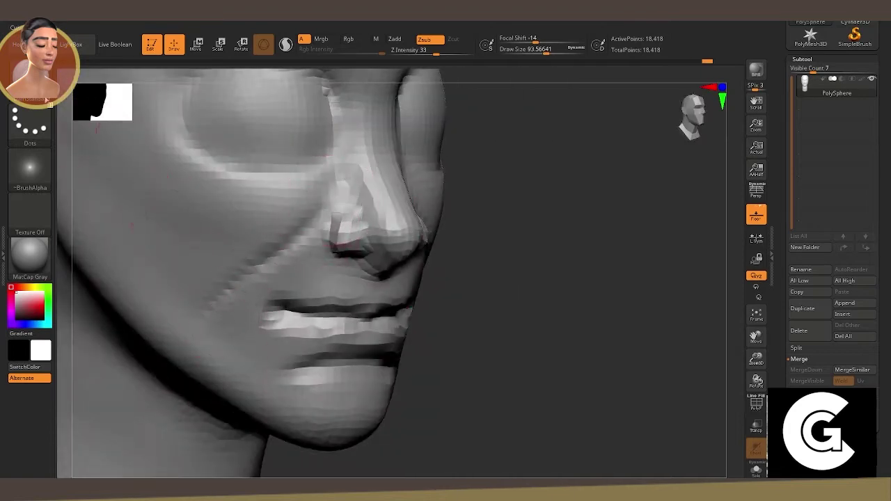
Draw cheek and nasolabial lines with a larger FreeHand brush and smooth them.
{"action": "key", "text": "b"}
{"action": "key", "text": "c"}
{"action": "key", "text": "b"}
{"action": "mouse_move", "coordinate": [209, 211]}
{"action": "left_mouse_down"}
{"action": "mouse_move", "coordinate": [605, 314]}
{"action": "mouse_move", "coordinate": [651, 336]}
{"action": "left_mouse_up"}
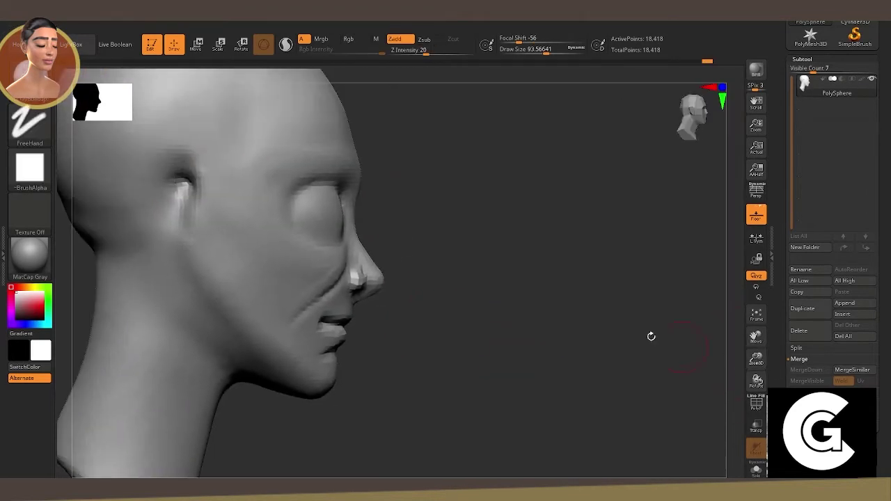
{"action": "key", "text": "space"}
{"action": "left_click_drag", "start_coordinate": [258, 219], "coordinate": [296, 255]}
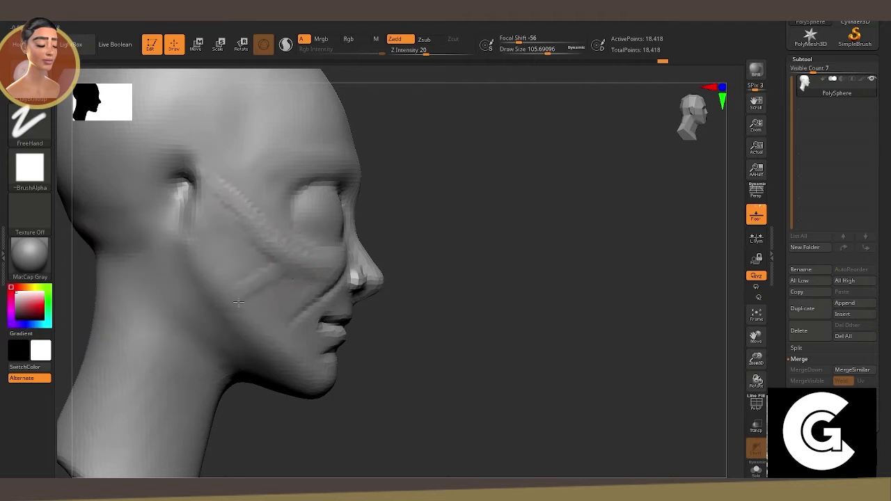
{"action": "key", "text": "shift"}
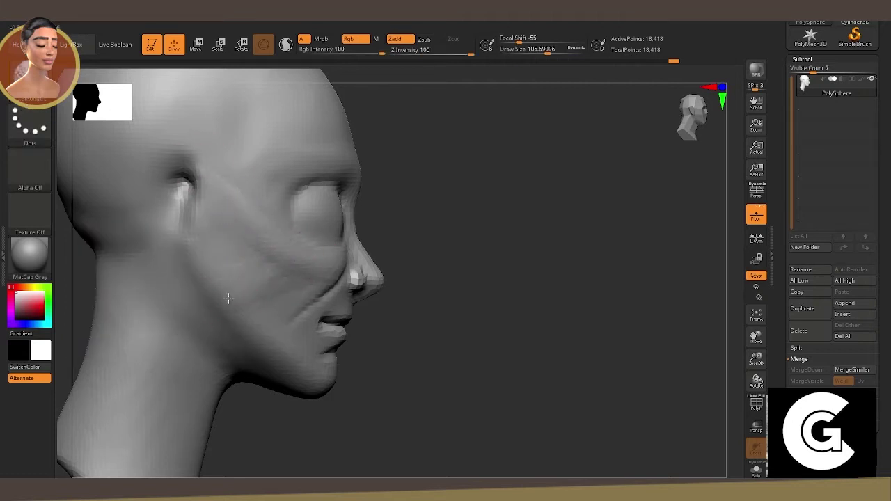
{"action": "key", "text": "shift"}
{"action": "left_click_drag", "start_coordinate": [417, 292], "coordinate": [337, 319], "text": "shift"}
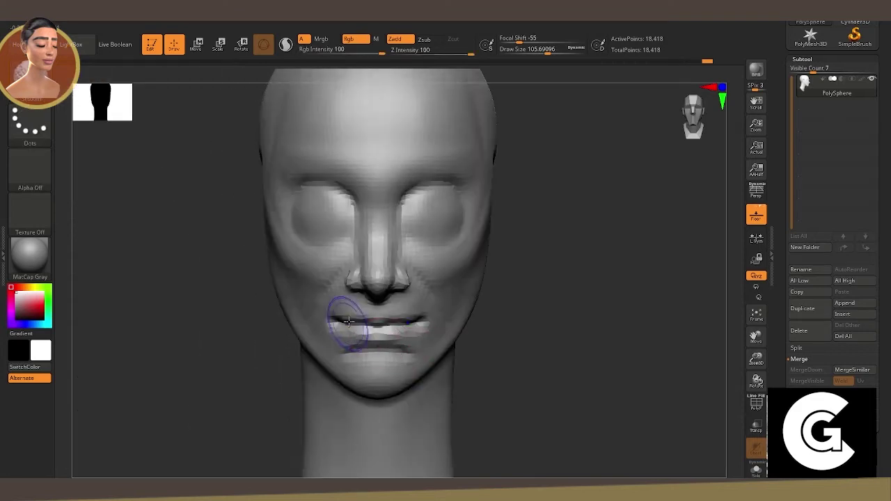
{"action": "mouse_move", "coordinate": [724, 160]}
{"action": "left_mouse_down"}
{"action": "mouse_move", "coordinate": [587, 271]}
{"action": "mouse_move", "coordinate": [687, 324]}
{"action": "mouse_move", "coordinate": [538, 319]}
{"action": "mouse_move", "coordinate": [499, 353]}
{"action": "mouse_move", "coordinate": [533, 258]}
{"action": "mouse_move", "coordinate": [543, 334]}
{"action": "mouse_move", "coordinate": [487, 327]}
{"action": "left_mouse_up"}
{"action": "mouse_move", "coordinate": [757, 359]}
{"action": "left_mouse_down"}
{"action": "mouse_move", "coordinate": [755, 372]}
{"action": "mouse_move", "coordinate": [300, 209]}
{"action": "mouse_move", "coordinate": [140, 235]}
{"action": "mouse_move", "coordinate": [333, 236]}
{"action": "mouse_move", "coordinate": [209, 237]}
{"action": "left_mouse_up"}
{"action": "key", "text": "space"}
{"action": "key", "text": "space"}
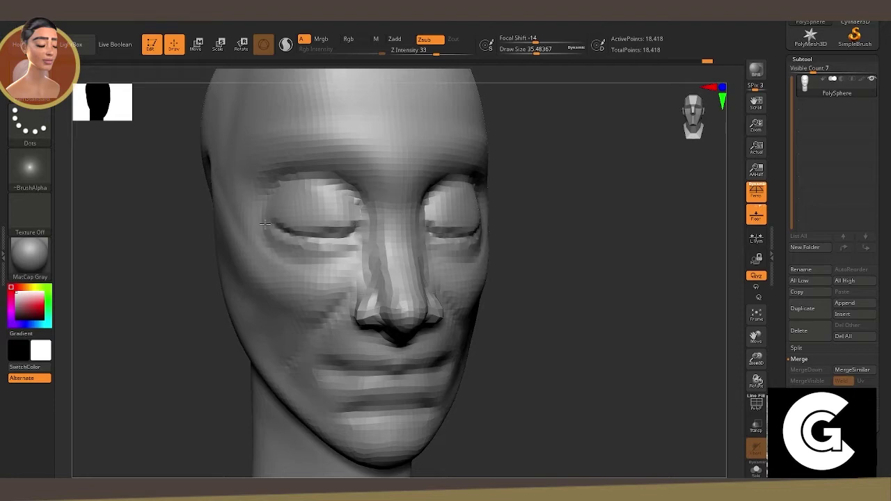
{"action": "left_click_drag", "start_coordinate": [509, 300], "coordinate": [563, 327]}
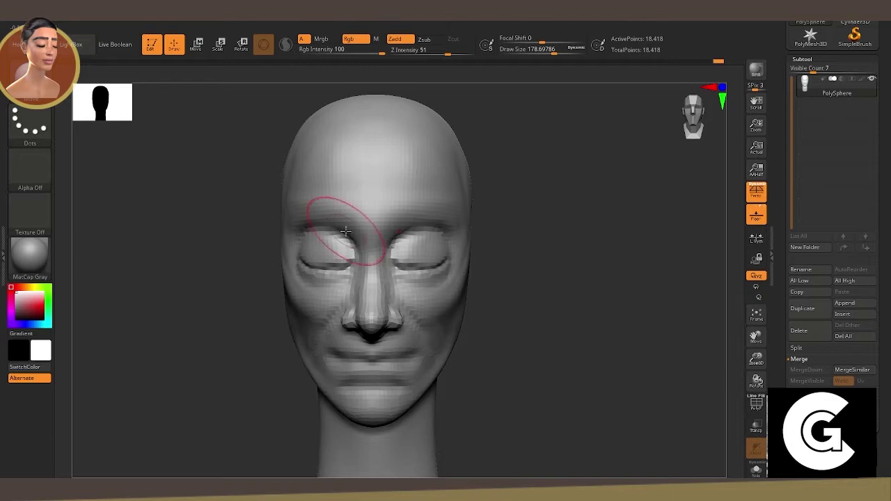
{"action": "left_click_drag", "start_coordinate": [239, 242], "coordinate": [351, 284]}
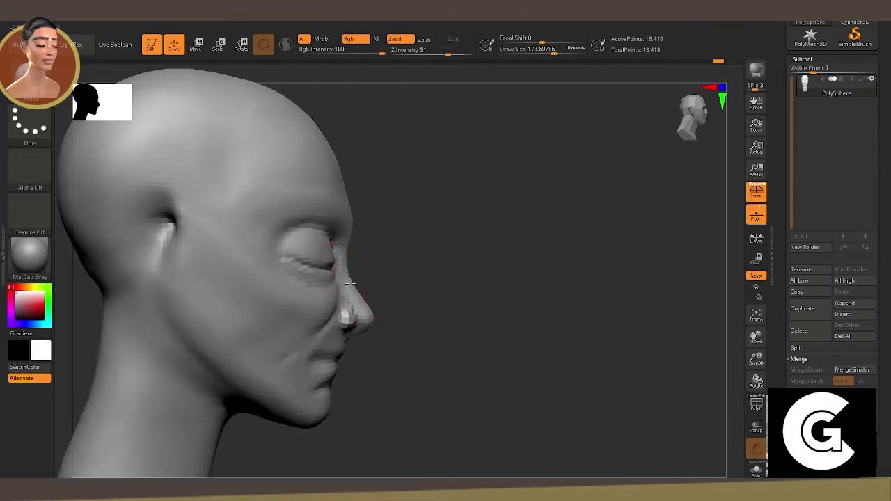
{"action": "left_click_drag", "start_coordinate": [335, 360], "coordinate": [403, 327]}
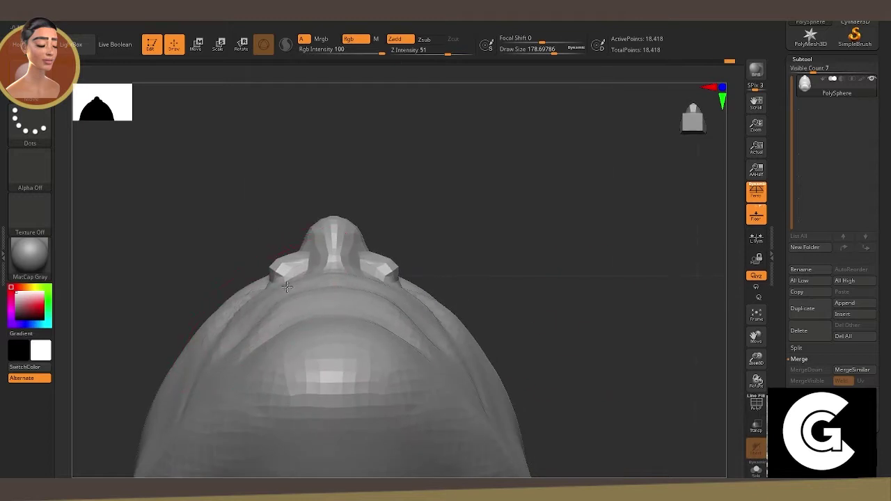
{"action": "mouse_move", "coordinate": [287, 286]}
{"action": "left_mouse_down"}
{"action": "mouse_move", "coordinate": [509, 358]}
{"action": "mouse_move", "coordinate": [350, 293]}
{"action": "mouse_move", "coordinate": [577, 325]}
{"action": "mouse_move", "coordinate": [388, 293]}
{"action": "left_mouse_up"}
{"action": "mouse_move", "coordinate": [480, 301]}
{"action": "left_mouse_down"}
{"action": "mouse_move", "coordinate": [639, 355]}
{"action": "mouse_move", "coordinate": [479, 307]}
{"action": "left_mouse_up"}
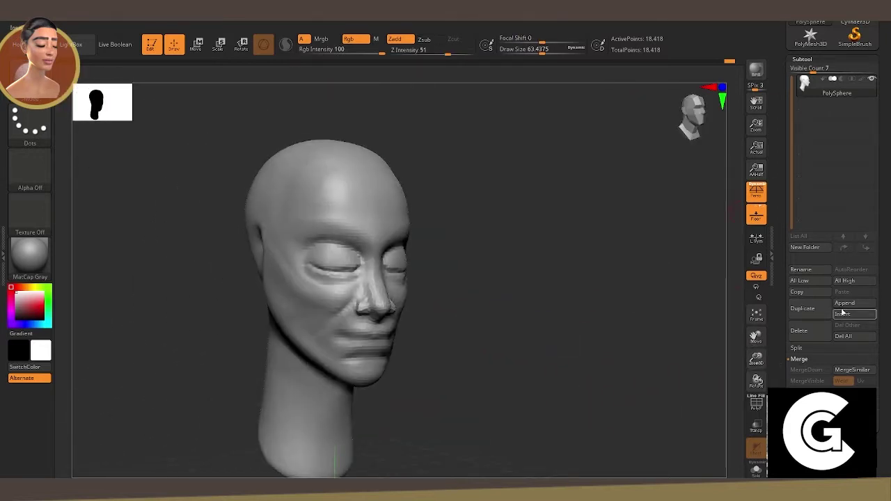
Insert a Sphere3D subtool, move it below the neck and squash it into an ellipsoid.
{"action": "left_click", "coordinate": [843, 314]}
{"action": "left_click", "coordinate": [533, 304]}
{"action": "left_click_drag", "start_coordinate": [238, 105], "coordinate": [494, 222], "text": "shift"}
{"action": "key", "text": "w"}
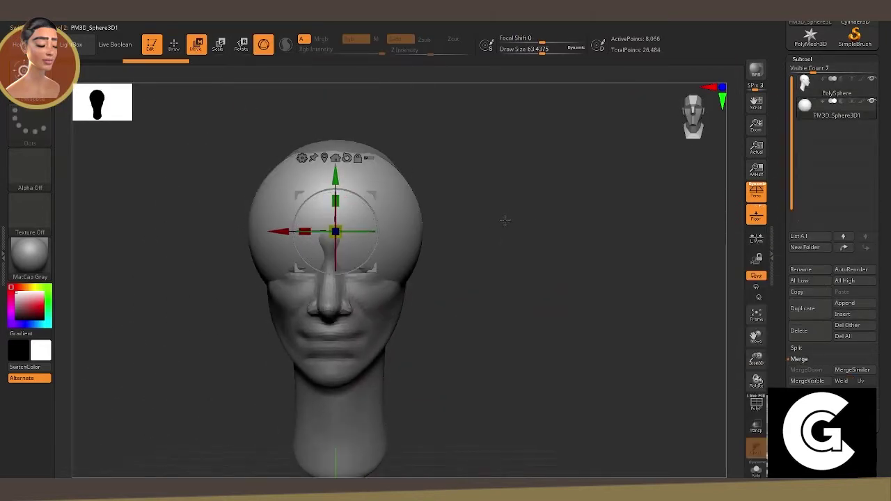
{"action": "key", "text": "alt+Tab"}
{"action": "key", "text": "Escape"}
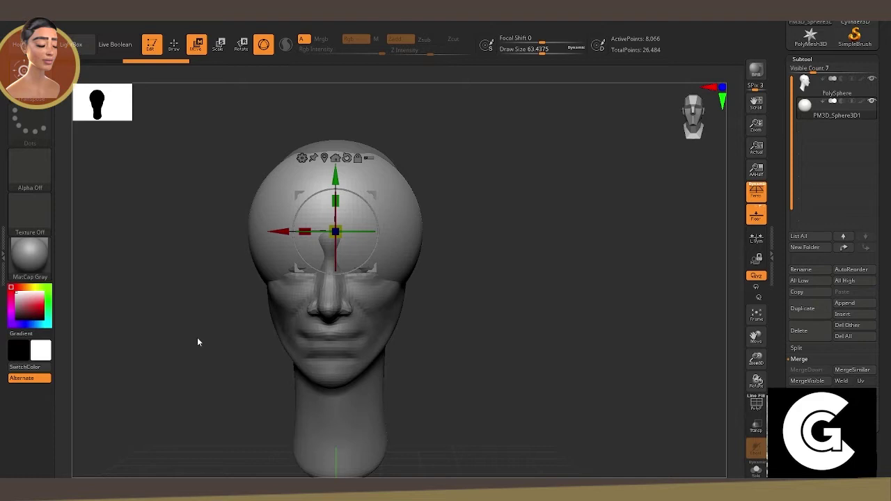
{"action": "mouse_move", "coordinate": [196, 342]}
{"action": "left_mouse_down"}
{"action": "mouse_move", "coordinate": [290, 401]}
{"action": "mouse_move", "coordinate": [479, 332]}
{"action": "mouse_move", "coordinate": [509, 273]}
{"action": "mouse_move", "coordinate": [549, 230]}
{"action": "left_mouse_up"}
{"action": "mouse_move", "coordinate": [424, 354]}
{"action": "left_mouse_down"}
{"action": "mouse_move", "coordinate": [374, 354]}
{"action": "mouse_move", "coordinate": [376, 403]}
{"action": "left_mouse_up"}
{"action": "mouse_move", "coordinate": [418, 327]}
{"action": "left_mouse_down"}
{"action": "mouse_move", "coordinate": [479, 309]}
{"action": "mouse_move", "coordinate": [525, 309]}
{"action": "left_mouse_up"}
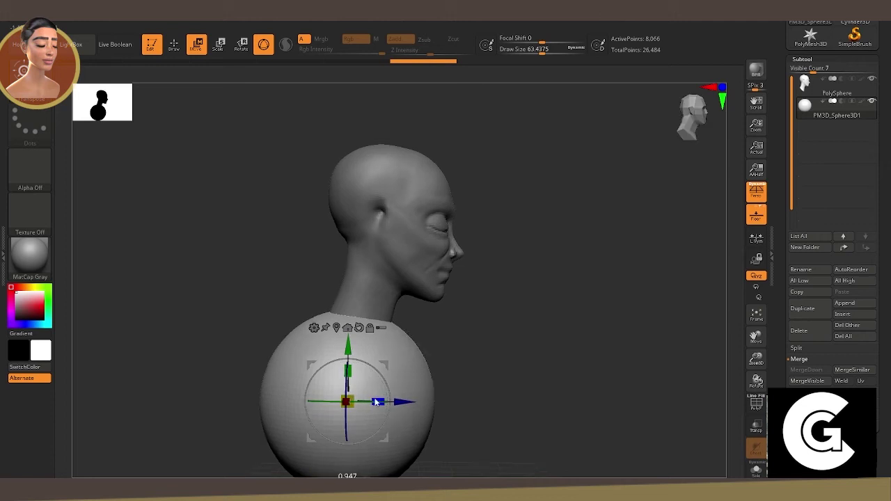
{"action": "left_click_drag", "start_coordinate": [376, 402], "coordinate": [327, 390]}
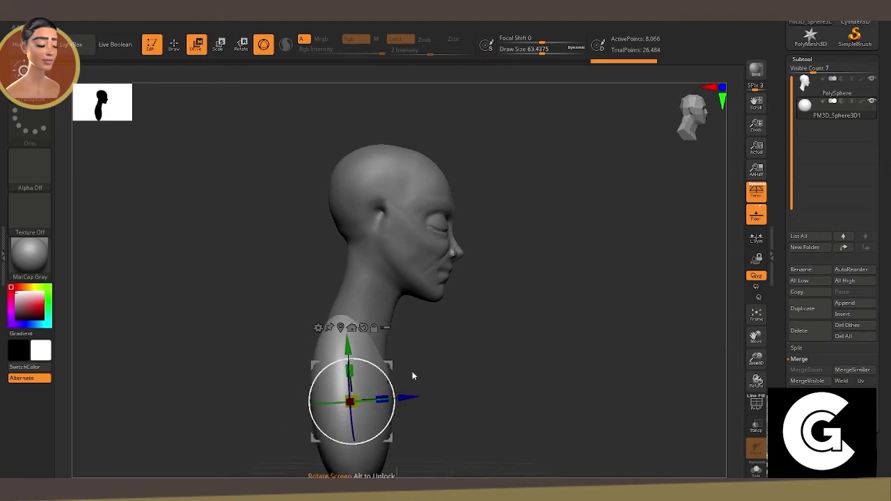
{"action": "mouse_move", "coordinate": [412, 376]}
{"action": "left_mouse_down", "text": "shift"}
{"action": "mouse_move", "coordinate": [404, 298]}
{"action": "mouse_move", "coordinate": [461, 254]}
{"action": "left_mouse_up", "text": "shift"}
Pull the sphere wider into shoulders with a larger brush, checking front and side.
{"action": "key", "text": "q"}
{"action": "key", "text": "space"}
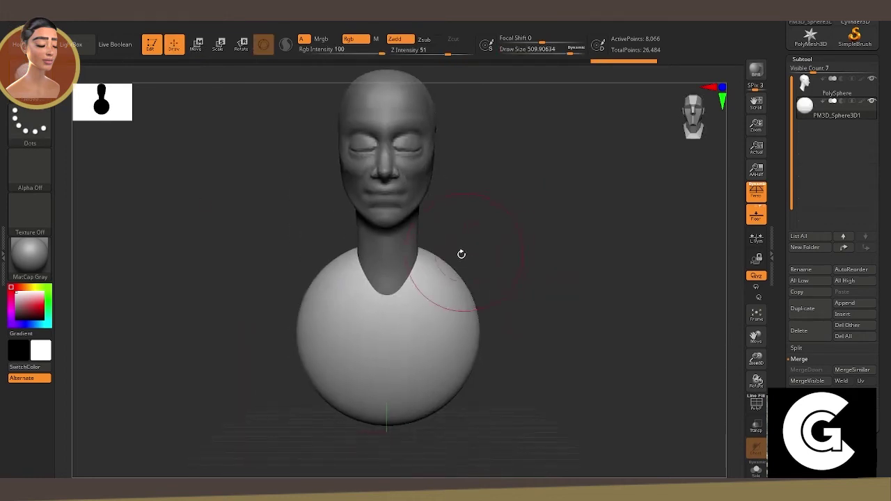
{"action": "key", "text": "space"}
{"action": "left_click_drag", "start_coordinate": [446, 292], "coordinate": [456, 385]}
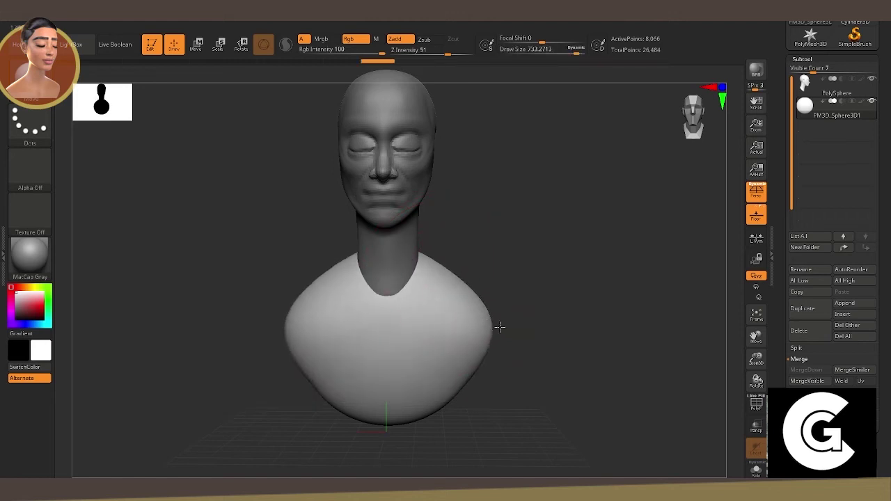
{"action": "left_click_drag", "start_coordinate": [496, 335], "coordinate": [504, 261]}
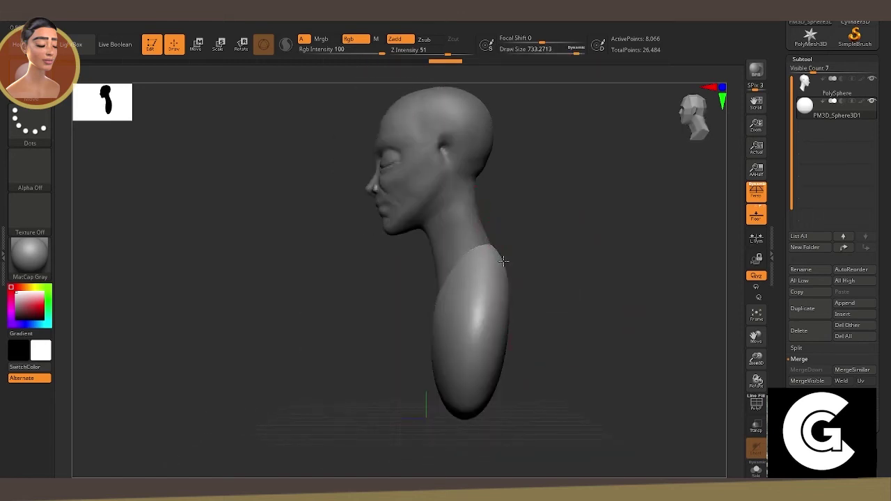
{"action": "mouse_move", "coordinate": [434, 397]}
{"action": "left_mouse_down"}
{"action": "mouse_move", "coordinate": [512, 326]}
{"action": "mouse_move", "coordinate": [617, 318]}
{"action": "left_mouse_up"}
{"action": "mouse_move", "coordinate": [488, 272]}
{"action": "left_mouse_down"}
{"action": "mouse_move", "coordinate": [589, 251]}
{"action": "mouse_move", "coordinate": [557, 321]}
{"action": "mouse_move", "coordinate": [564, 324]}
{"action": "left_mouse_up"}
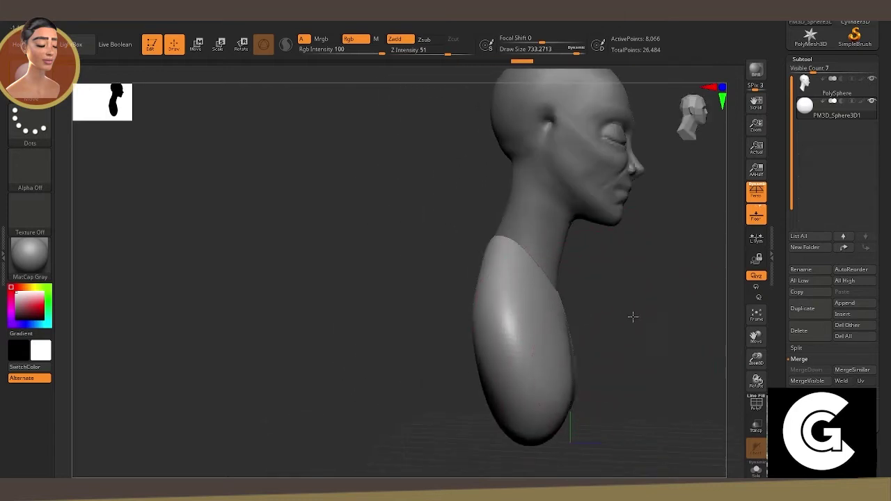
{"action": "mouse_move", "coordinate": [632, 314]}
{"action": "left_mouse_down"}
{"action": "mouse_move", "coordinate": [514, 225]}
{"action": "mouse_move", "coordinate": [643, 240]}
{"action": "left_mouse_up"}
Merge the shoulder sphere down into the head's PolySphere subtool.
{"action": "left_click", "coordinate": [836, 89]}
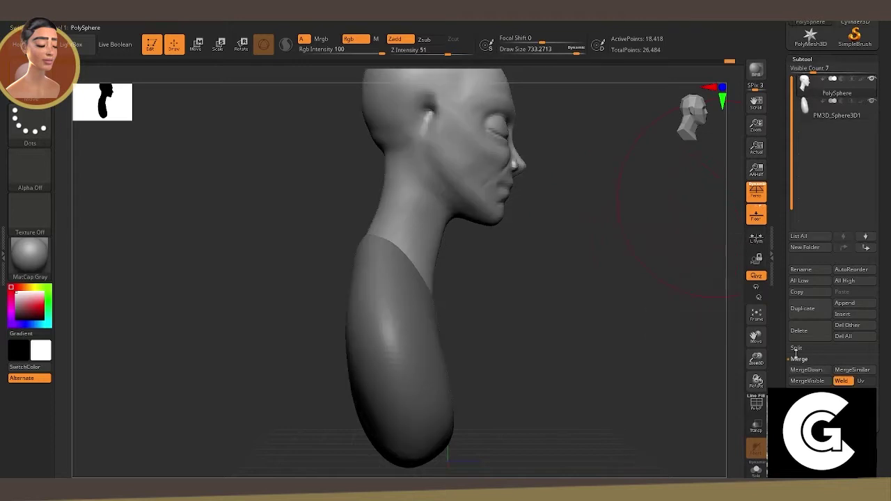
{"action": "left_click", "coordinate": [807, 370]}
{"action": "left_click", "coordinate": [726, 390]}
{"action": "left_click_drag", "start_coordinate": [642, 342], "coordinate": [443, 317]}
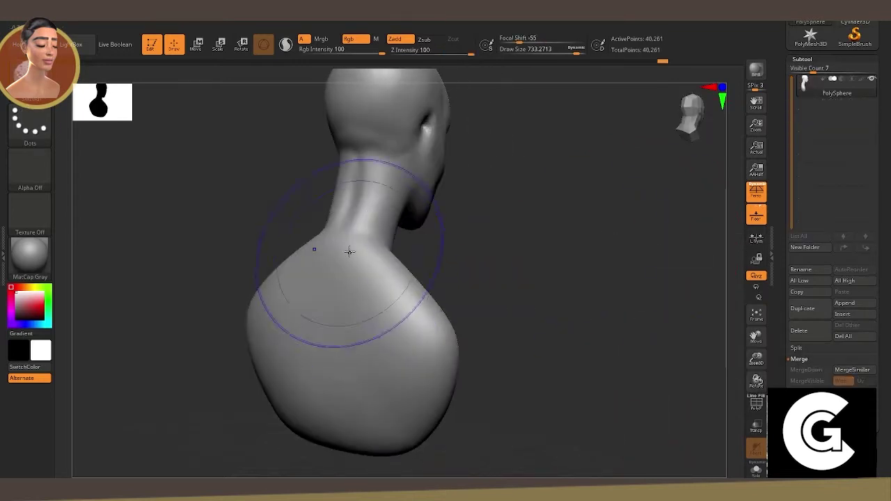
Pick the Standard carving brush and carve a first collarbone groove, smoothing it.
{"action": "mouse_move", "coordinate": [600, 218]}
{"action": "left_mouse_down"}
{"action": "mouse_move", "coordinate": [546, 249]}
{"action": "mouse_move", "coordinate": [585, 209]}
{"action": "mouse_move", "coordinate": [377, 251]}
{"action": "left_mouse_up"}
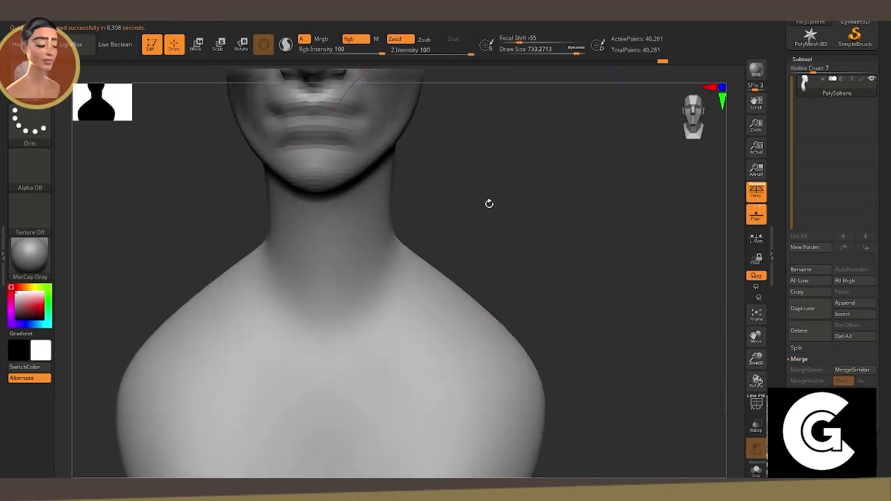
{"action": "key", "text": "b"}
{"action": "left_click", "coordinate": [335, 260]}
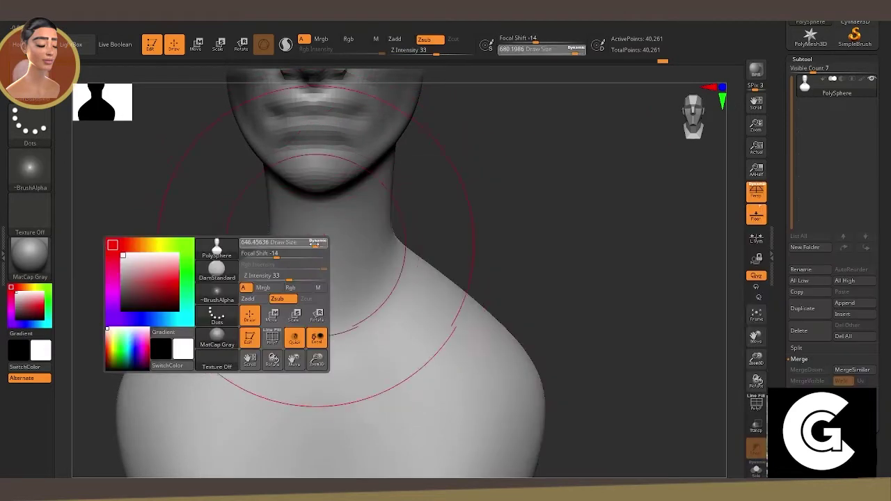
{"action": "mouse_move", "coordinate": [323, 366]}
{"action": "left_mouse_down"}
{"action": "mouse_move", "coordinate": [257, 334]}
{"action": "mouse_move", "coordinate": [411, 333]}
{"action": "mouse_move", "coordinate": [206, 322]}
{"action": "mouse_move", "coordinate": [328, 375]}
{"action": "left_mouse_up"}
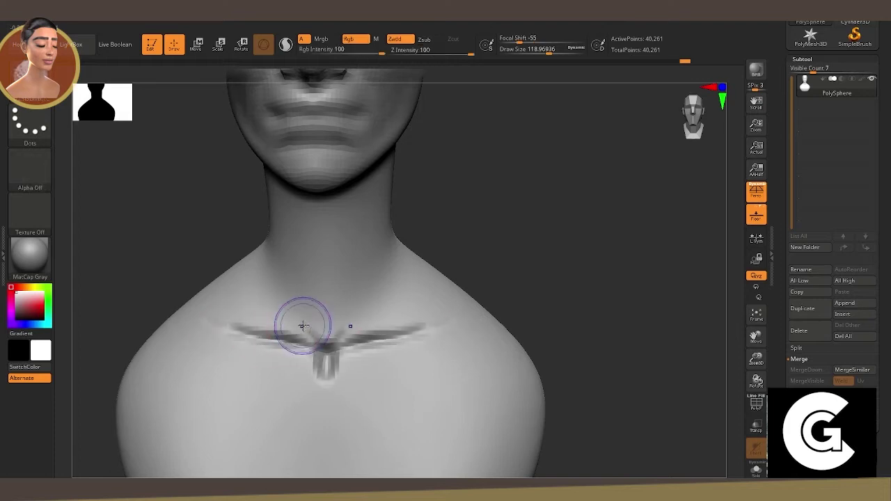
{"action": "left_click_drag", "start_coordinate": [299, 334], "coordinate": [219, 315], "text": "shift"}
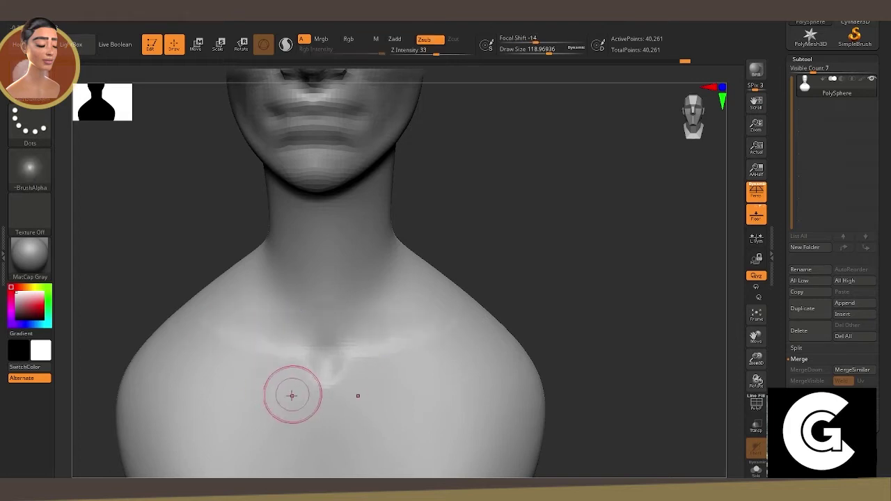
{"action": "left_click_drag", "start_coordinate": [160, 300], "coordinate": [191, 221]}
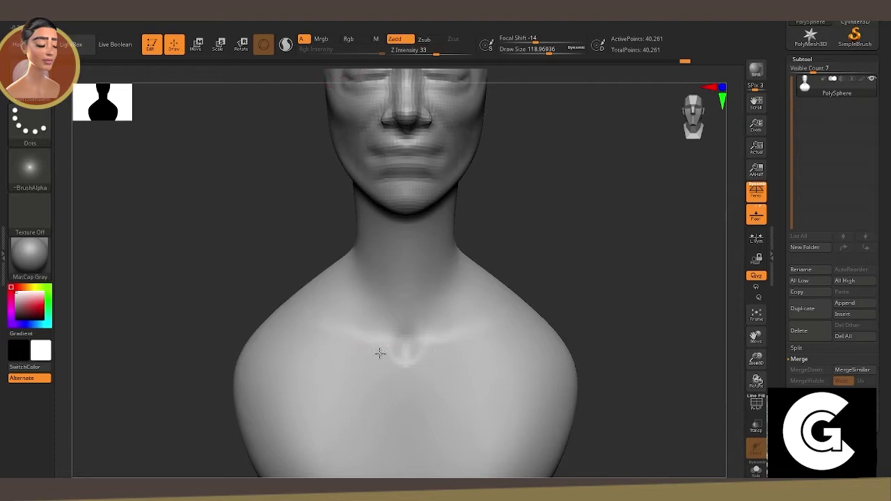
Deepen and extend the clavicle groove across the chest, then carve a spine groove.
{"action": "mouse_move", "coordinate": [376, 348]}
{"action": "left_mouse_down"}
{"action": "mouse_move", "coordinate": [308, 339]}
{"action": "mouse_move", "coordinate": [390, 355]}
{"action": "mouse_move", "coordinate": [238, 340]}
{"action": "left_mouse_up"}
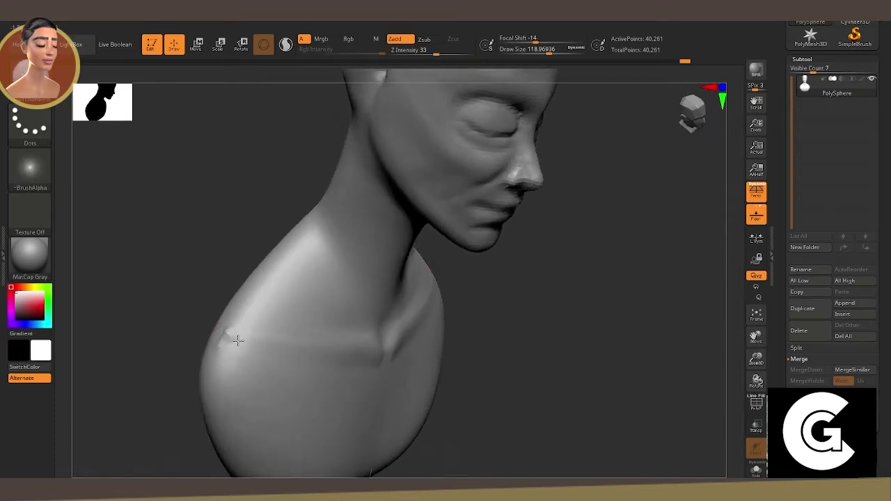
{"action": "left_click_drag", "start_coordinate": [83, 283], "coordinate": [127, 266]}
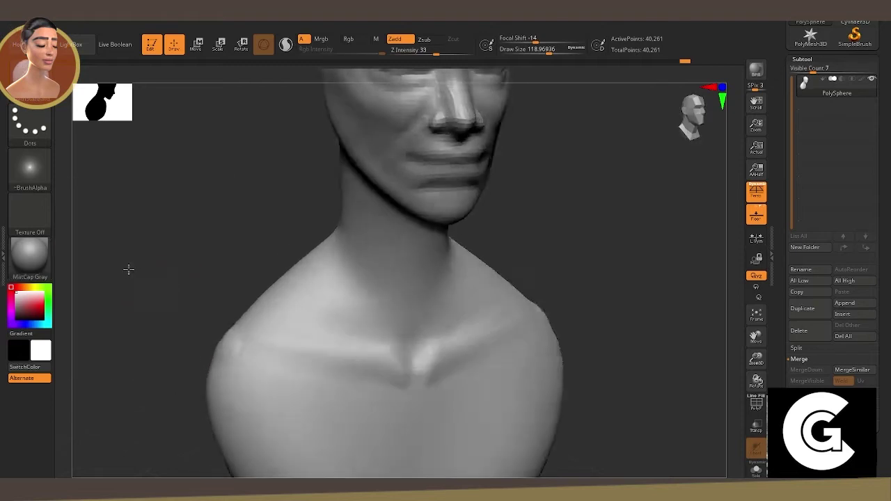
{"action": "left_click_drag", "start_coordinate": [238, 349], "coordinate": [557, 352]}
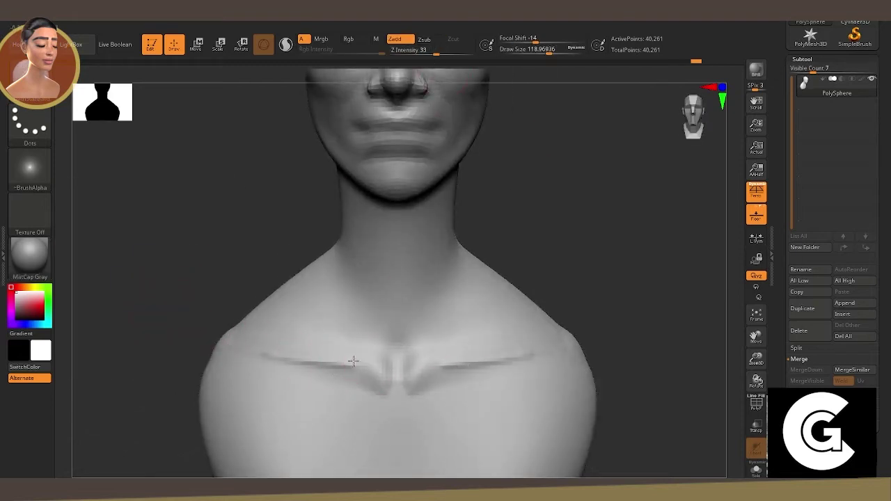
{"action": "left_click_drag", "start_coordinate": [229, 328], "coordinate": [343, 379]}
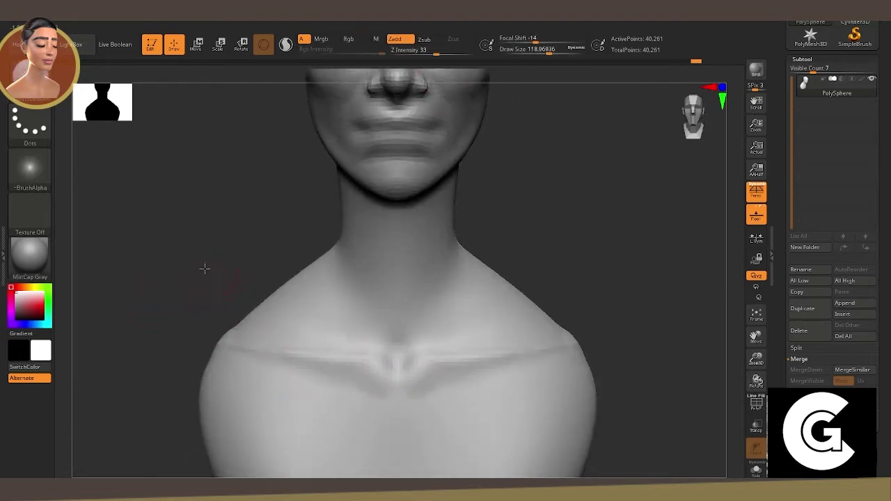
{"action": "mouse_move", "coordinate": [205, 268]}
{"action": "left_mouse_down"}
{"action": "mouse_move", "coordinate": [299, 270]}
{"action": "mouse_move", "coordinate": [296, 478]}
{"action": "left_mouse_up"}
{"action": "mouse_move", "coordinate": [487, 308]}
{"action": "left_mouse_down"}
{"action": "mouse_move", "coordinate": [277, 259]}
{"action": "mouse_move", "coordinate": [295, 345]}
{"action": "left_mouse_up"}
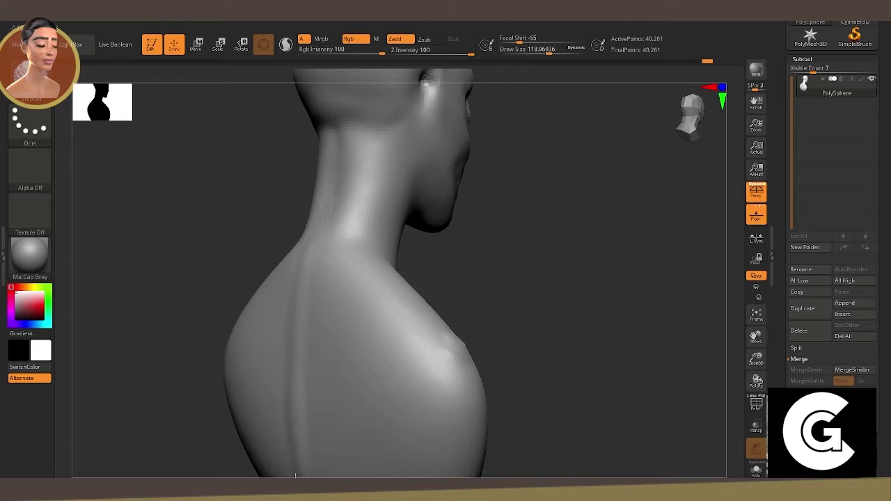
Carve curved creases across the lower shoulder blades and smooth the upper-back grooves.
{"action": "left_click_drag", "start_coordinate": [295, 475], "coordinate": [415, 198], "text": "shift"}
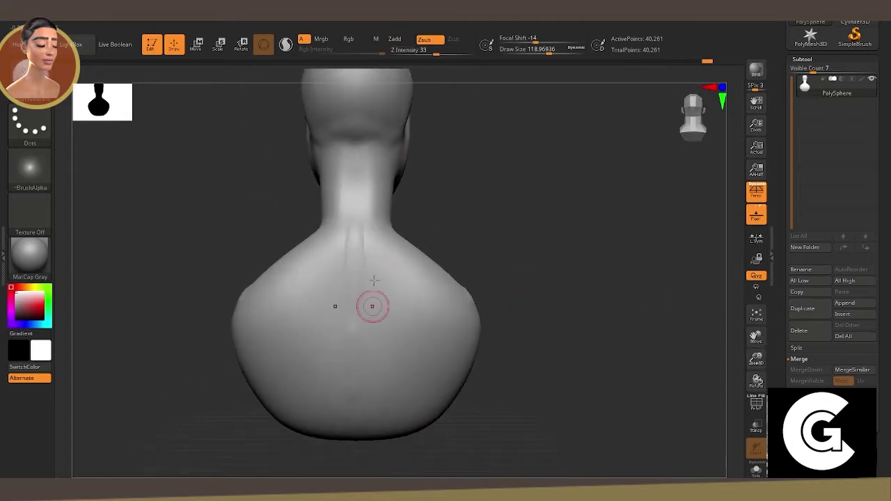
{"action": "key", "text": "ctrl+z"}
{"action": "key", "text": "ctrl+z"}
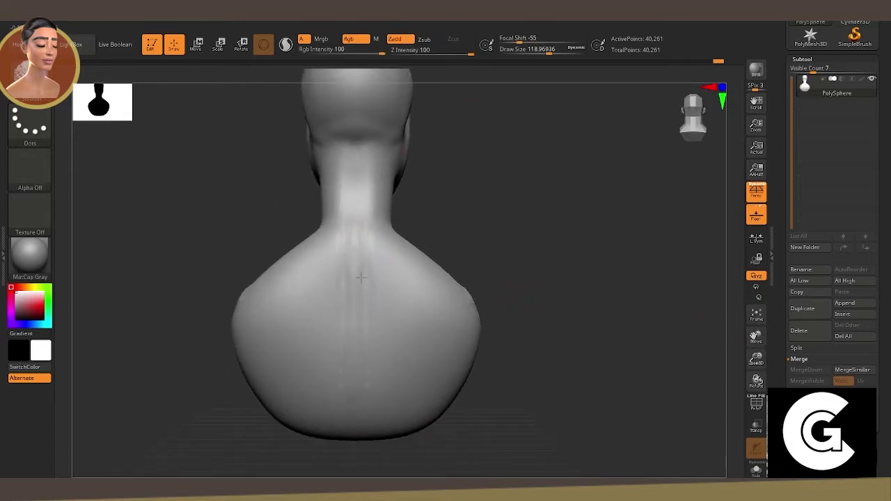
{"action": "key", "text": "shift"}
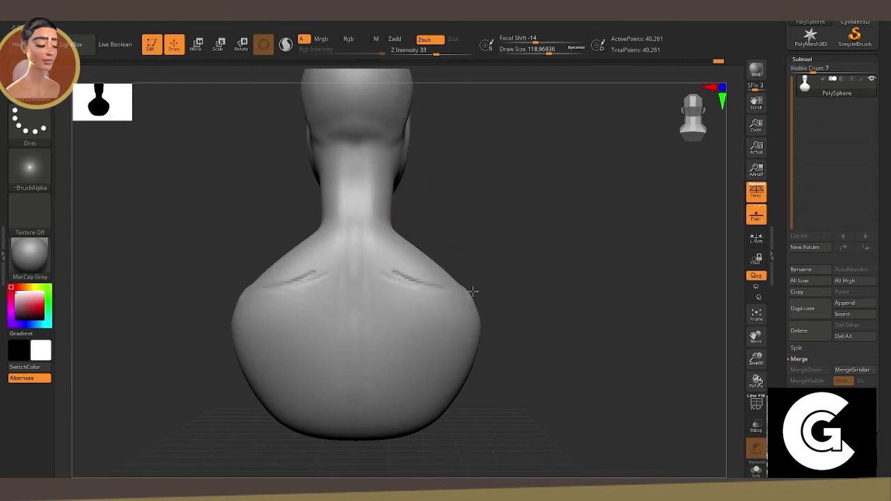
{"action": "left_click_drag", "start_coordinate": [473, 291], "coordinate": [434, 282], "text": "shift"}
{"action": "key", "text": "ctrl+z"}
{"action": "key", "text": "shift"}
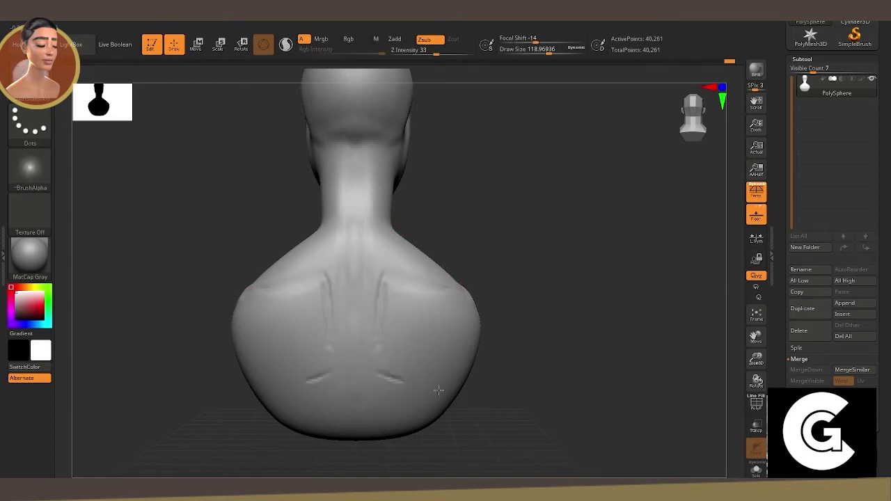
{"action": "key", "text": "ctrl+z"}
{"action": "left_click_drag", "start_coordinate": [378, 299], "coordinate": [413, 273], "text": "shift"}
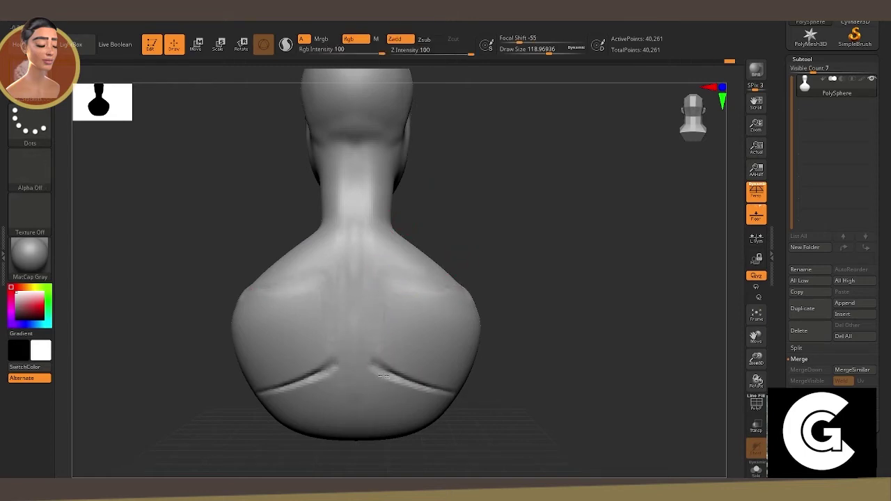
{"action": "left_click_drag", "start_coordinate": [384, 376], "coordinate": [405, 379], "text": "shift"}
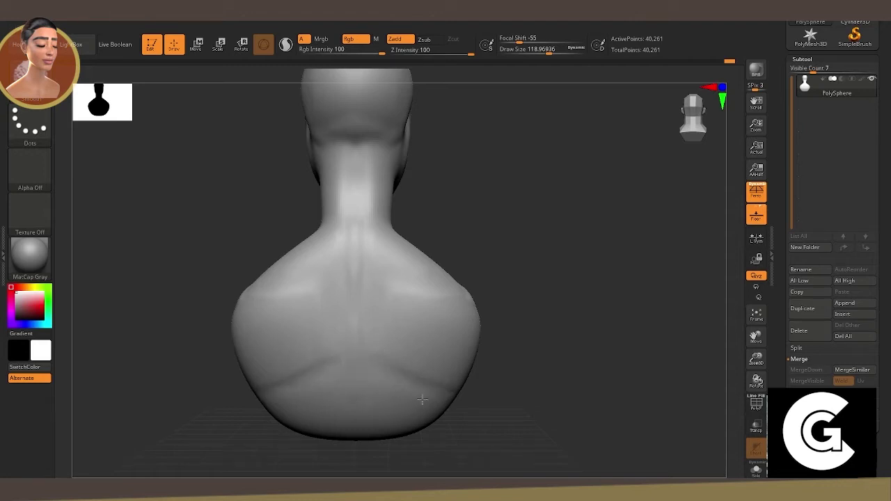
{"action": "right_click_drag", "start_coordinate": [465, 363], "coordinate": [496, 360], "text": "shift"}
{"action": "left_click_drag", "start_coordinate": [550, 313], "coordinate": [604, 292]}
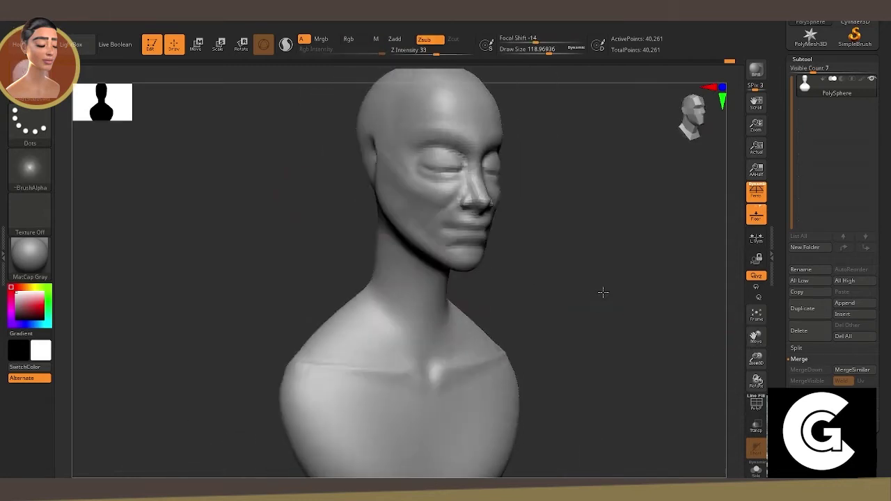
Add a PM3D_Sphere3D subtool, flattened and moved to the side of the head as an ear.
{"action": "left_click", "coordinate": [844, 304]}
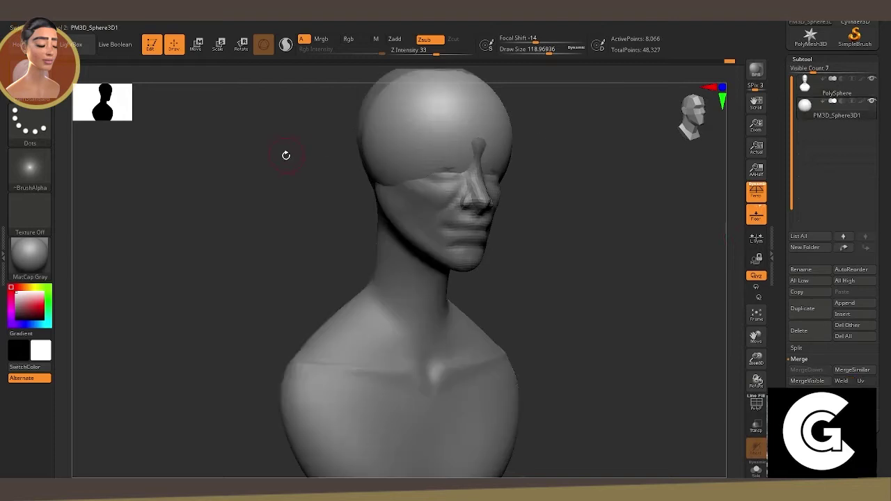
{"action": "key", "text": "w"}
{"action": "left_click_drag", "start_coordinate": [285, 161], "coordinate": [390, 168]}
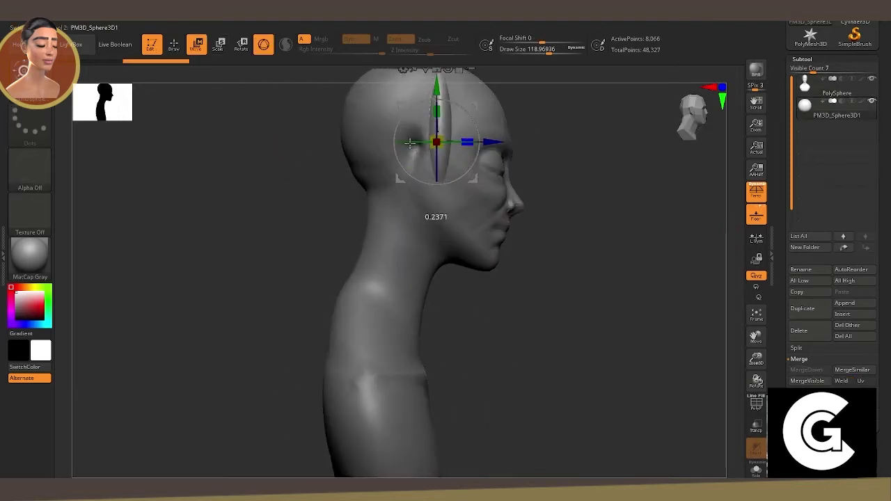
{"action": "mouse_move", "coordinate": [436, 144]}
{"action": "left_mouse_down"}
{"action": "mouse_move", "coordinate": [445, 143]}
{"action": "mouse_move", "coordinate": [436, 161]}
{"action": "mouse_move", "coordinate": [329, 174]}
{"action": "left_mouse_up"}
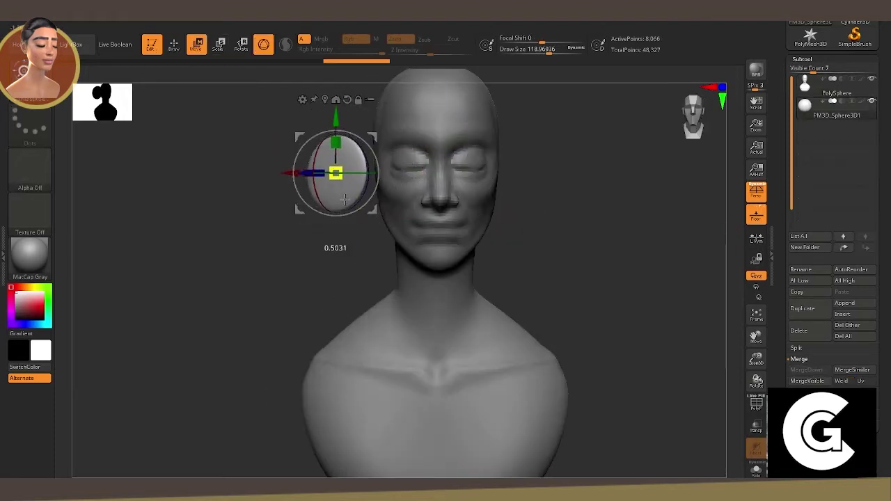
{"action": "left_click_drag", "start_coordinate": [502, 211], "coordinate": [613, 211]}
{"action": "left_click_drag", "start_coordinate": [360, 180], "coordinate": [339, 163]}
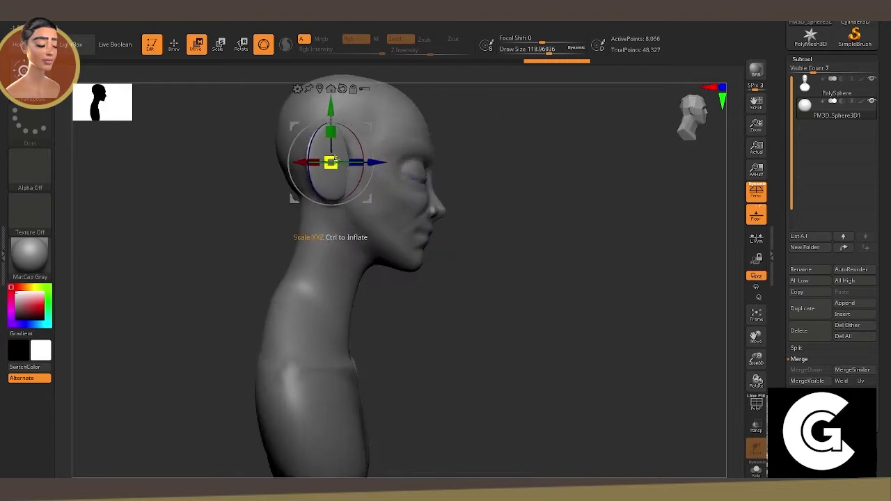
{"action": "mouse_move", "coordinate": [385, 146]}
{"action": "left_mouse_down"}
{"action": "mouse_move", "coordinate": [717, 308]}
{"action": "mouse_move", "coordinate": [657, 309]}
{"action": "mouse_move", "coordinate": [332, 202]}
{"action": "left_mouse_up"}
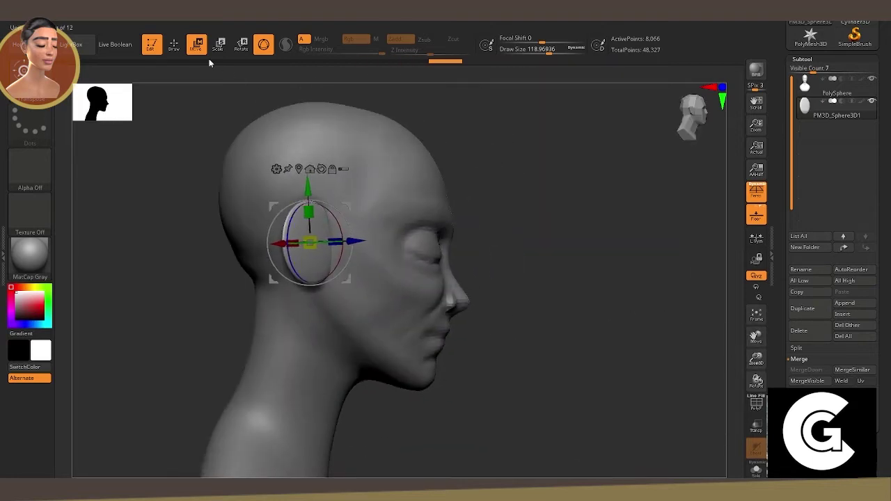
Hollow out a dent inside the ear with the Draw brush.
{"action": "left_click", "coordinate": [174, 44]}
{"action": "left_click_drag", "start_coordinate": [309, 243], "coordinate": [303, 285]}
{"action": "key", "text": "space"}
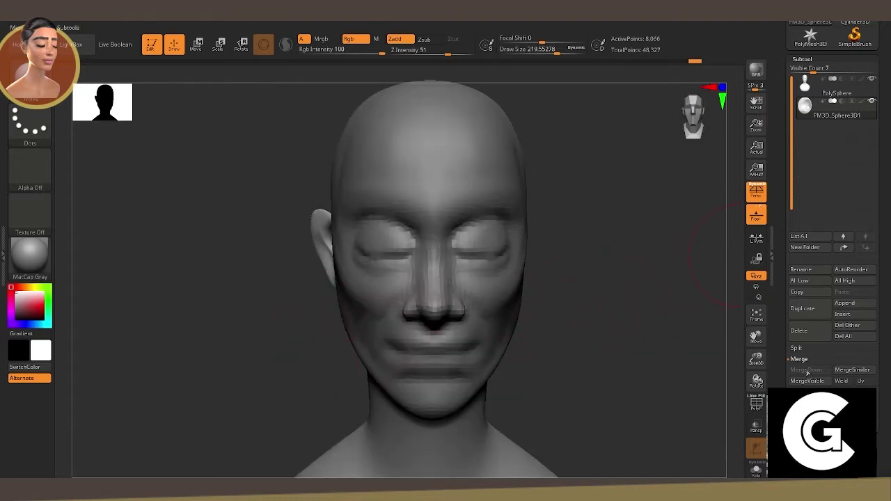
Mirror and weld the ear to the other side, then select the PolySphere head.
{"action": "left_click", "coordinate": [811, 255]}
{"action": "left_click", "coordinate": [832, 295]}
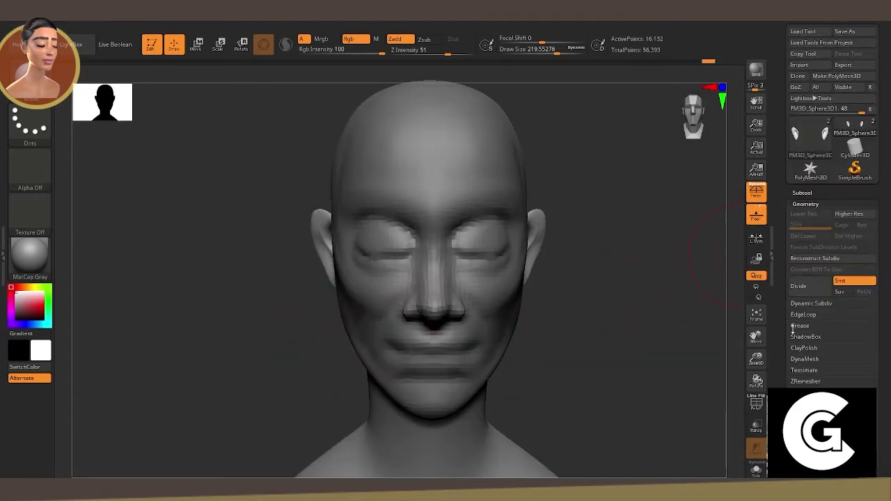
{"action": "left_click", "coordinate": [803, 193]}
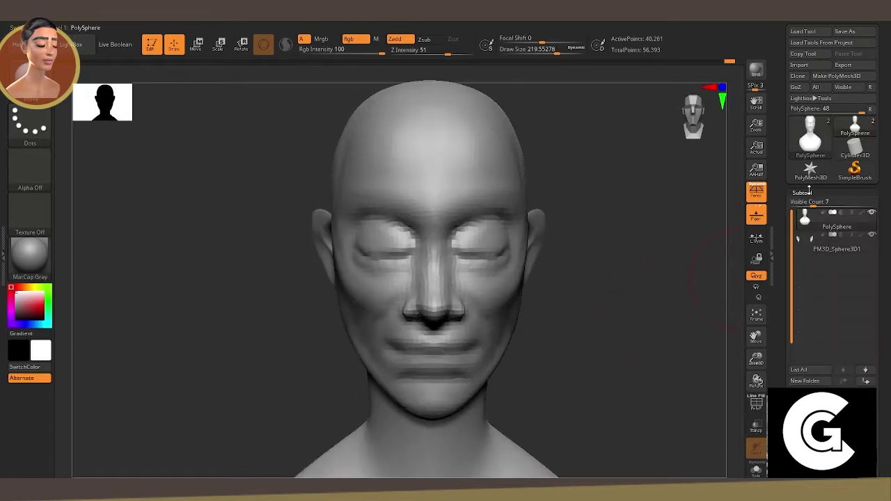
{"action": "left_click", "coordinate": [806, 192]}
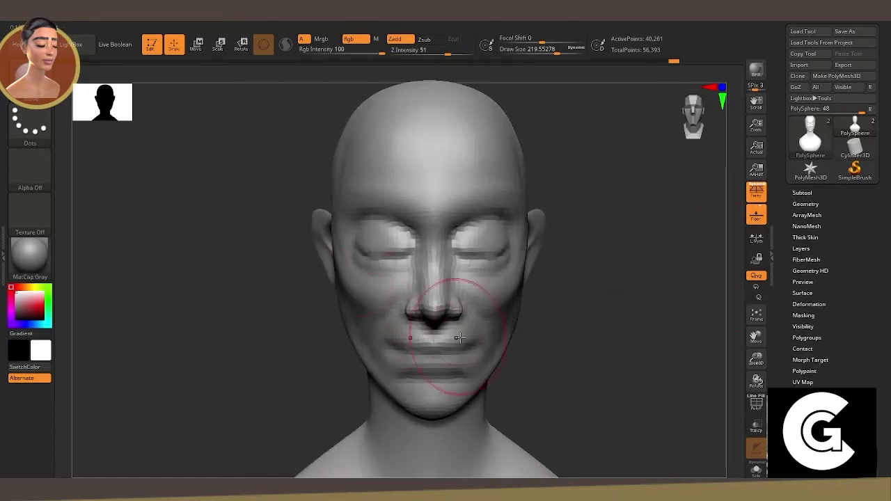
Reshape the side of the neck with the Move brush.
{"action": "mouse_move", "coordinate": [391, 350]}
{"action": "left_mouse_down"}
{"action": "mouse_move", "coordinate": [551, 374]}
{"action": "mouse_move", "coordinate": [548, 414]}
{"action": "left_mouse_up"}
{"action": "left_click_drag", "start_coordinate": [416, 320], "coordinate": [402, 353]}
{"action": "mouse_move", "coordinate": [399, 385]}
{"action": "left_mouse_down"}
{"action": "mouse_move", "coordinate": [420, 406]}
{"action": "mouse_move", "coordinate": [641, 304]}
{"action": "mouse_move", "coordinate": [754, 359]}
{"action": "mouse_move", "coordinate": [656, 344]}
{"action": "left_mouse_up"}
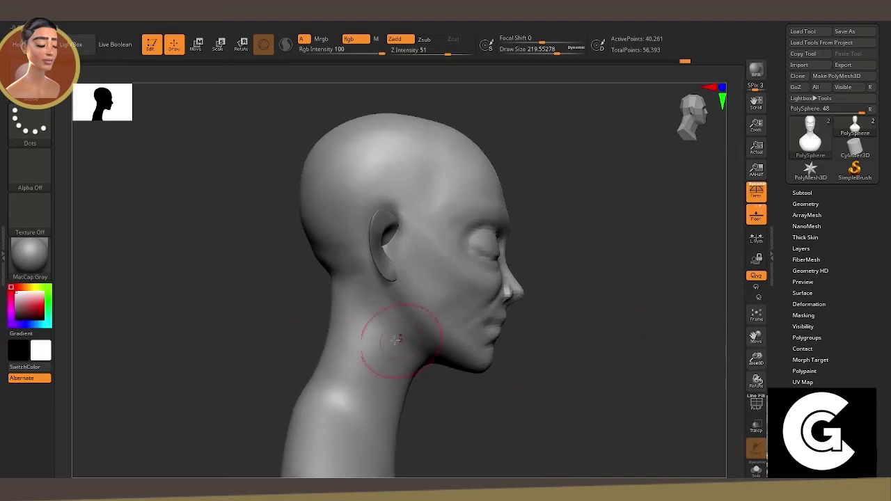
Enlarge the Move brush and pull the neck and chest out into a fuller bust.
{"action": "key", "text": "space"}
{"action": "left_click_drag", "start_coordinate": [395, 339], "coordinate": [389, 360]}
{"action": "key", "text": "space"}
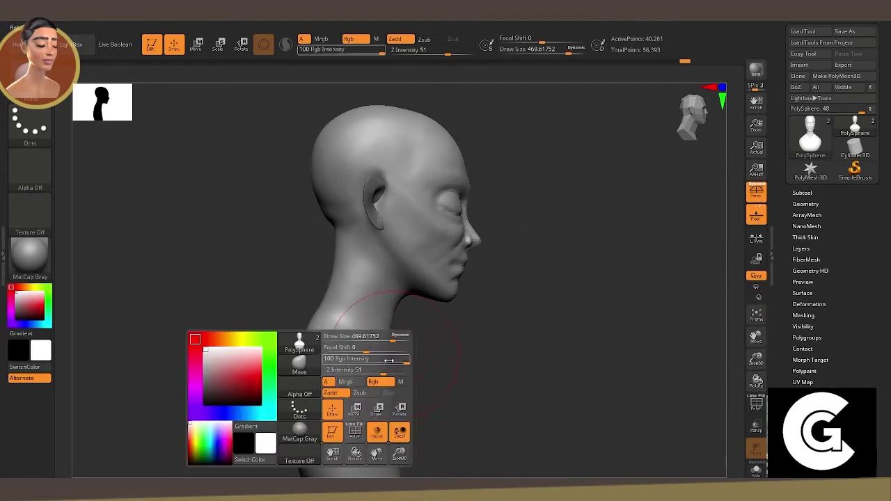
{"action": "left_click_drag", "start_coordinate": [394, 327], "coordinate": [397, 446]}
{"action": "left_click_drag", "start_coordinate": [397, 390], "coordinate": [369, 307]}
{"action": "left_click_drag", "start_coordinate": [530, 362], "coordinate": [438, 378]}
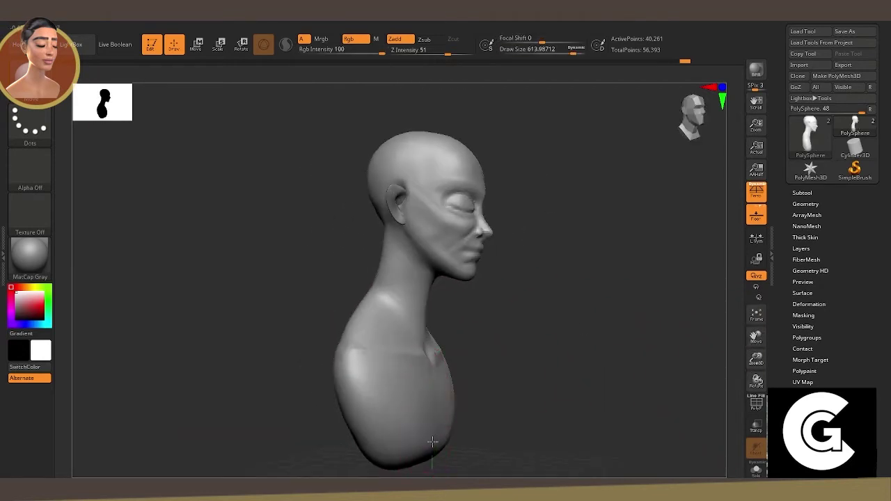
{"action": "mouse_move", "coordinate": [515, 358]}
{"action": "left_mouse_down"}
{"action": "mouse_move", "coordinate": [324, 340]}
{"action": "mouse_move", "coordinate": [315, 351]}
{"action": "mouse_move", "coordinate": [362, 422]}
{"action": "left_mouse_up"}
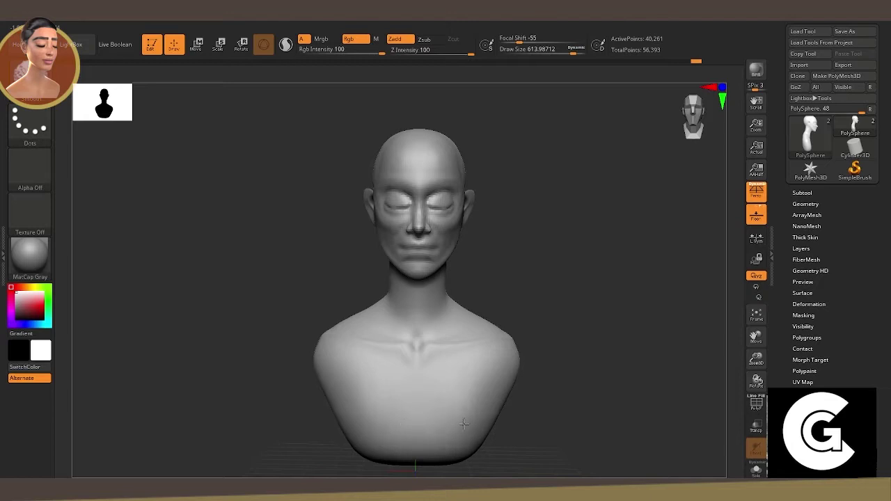
{"action": "mouse_move", "coordinate": [522, 377]}
{"action": "left_mouse_down"}
{"action": "mouse_move", "coordinate": [608, 370]}
{"action": "mouse_move", "coordinate": [406, 424]}
{"action": "mouse_move", "coordinate": [557, 314]}
{"action": "left_mouse_up"}
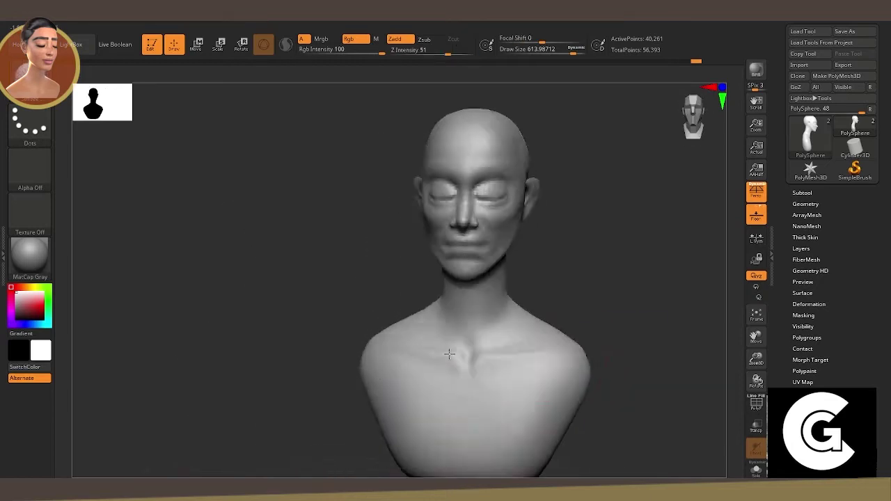
{"action": "left_click_drag", "start_coordinate": [678, 313], "coordinate": [596, 262], "text": "alt"}
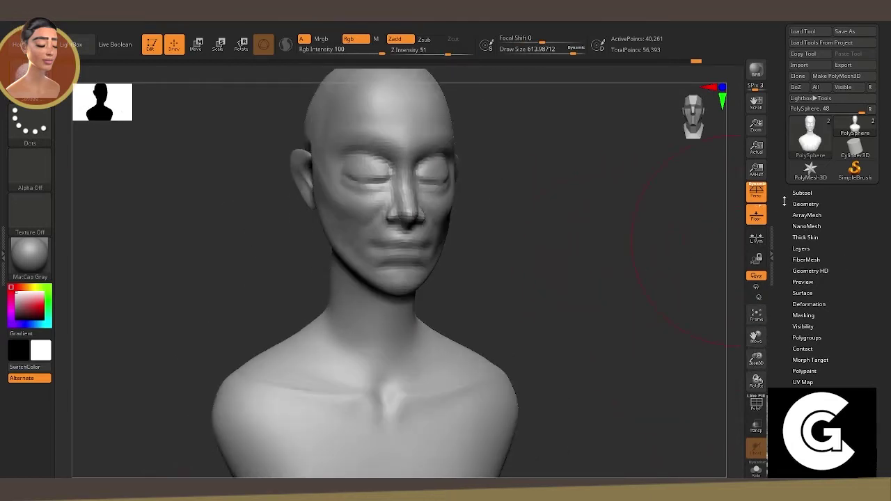
{"action": "mouse_move", "coordinate": [721, 216]}
{"action": "left_mouse_down"}
{"action": "mouse_move", "coordinate": [666, 232]}
{"action": "mouse_move", "coordinate": [690, 342]}
{"action": "left_mouse_up"}
Enlarge the brush, then DynaMesh the head at Resolution 200 to about 392,000 points.
{"action": "key", "text": "space"}
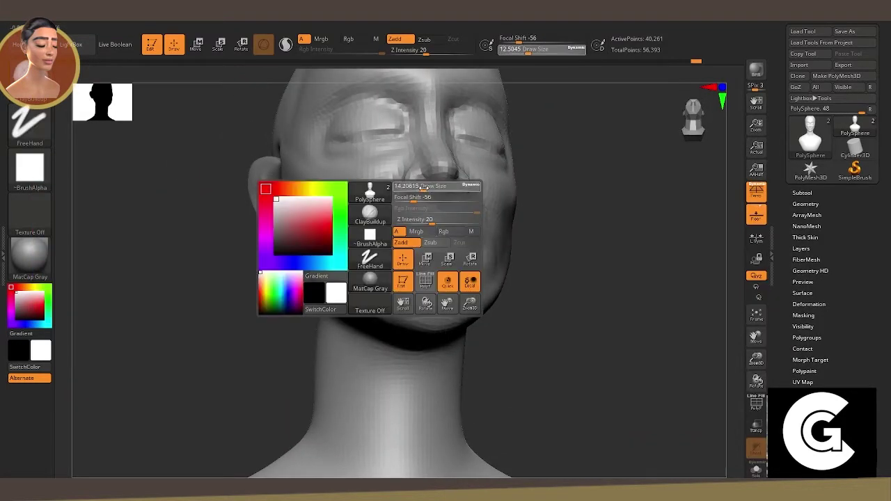
{"action": "left_click_drag", "start_coordinate": [423, 188], "coordinate": [428, 188]}
{"action": "left_click", "coordinate": [423, 40]}
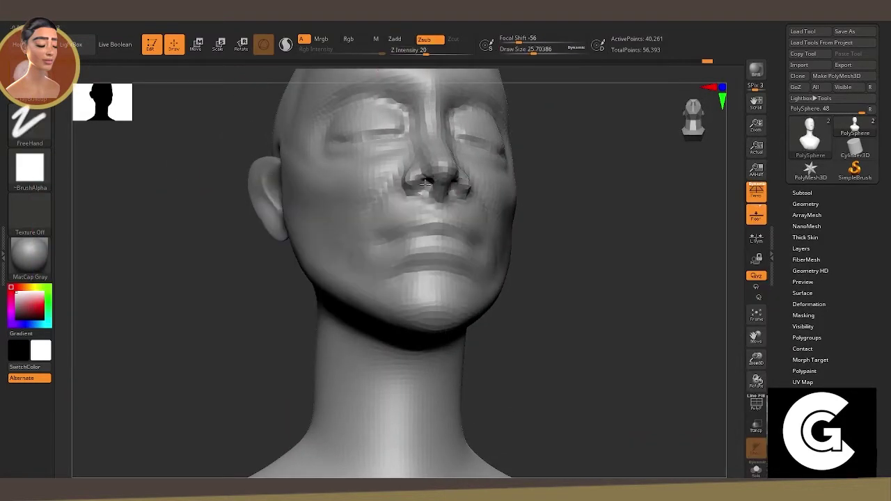
{"action": "mouse_move", "coordinate": [568, 254]}
{"action": "left_mouse_down"}
{"action": "mouse_move", "coordinate": [587, 285]}
{"action": "mouse_move", "coordinate": [641, 279]}
{"action": "left_mouse_up"}
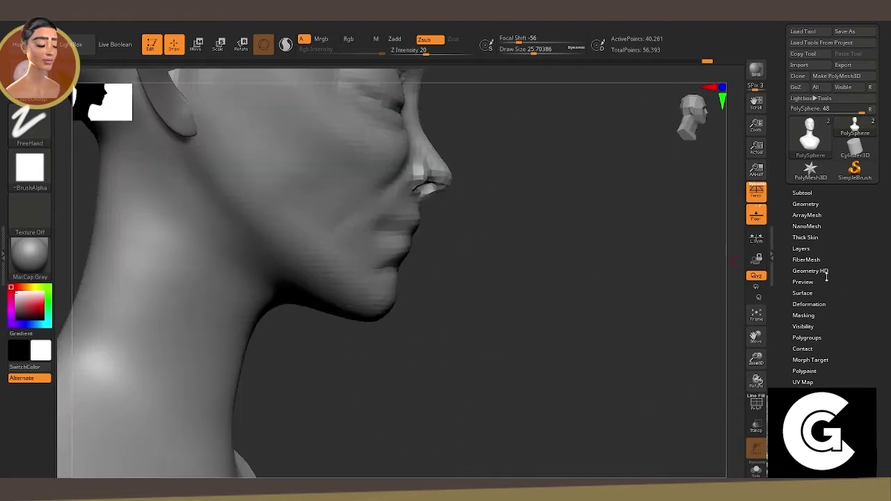
{"action": "left_click", "coordinate": [806, 204]}
{"action": "left_click", "coordinate": [805, 301]}
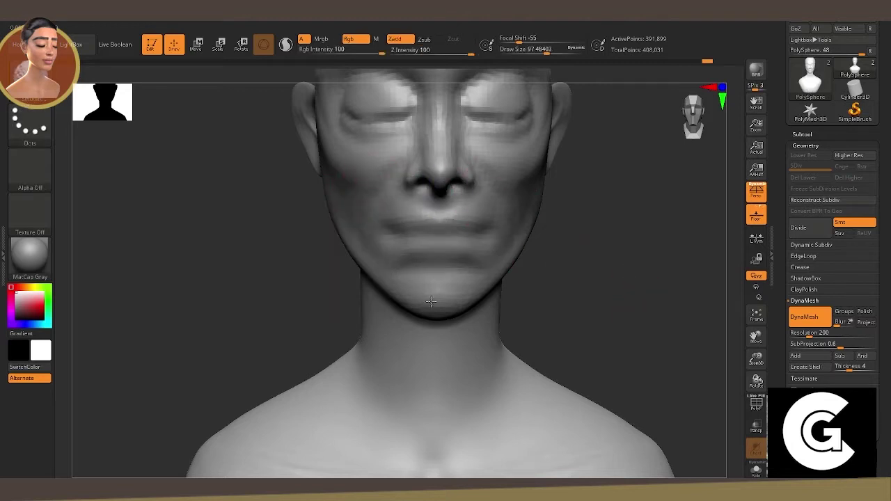
Smooth the rough detail around the closed eyes.
{"action": "left_click_drag", "start_coordinate": [682, 333], "coordinate": [402, 185]}
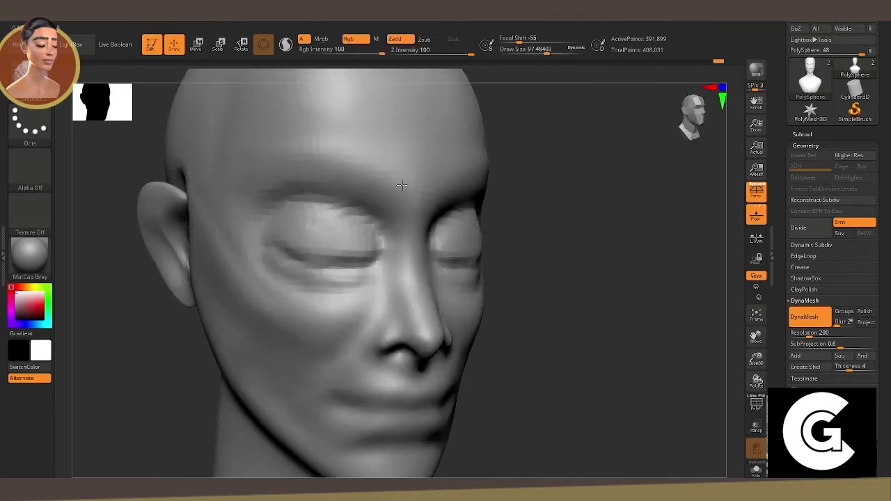
{"action": "left_click_drag", "start_coordinate": [363, 209], "coordinate": [306, 209], "text": "shift"}
{"action": "left_click_drag", "start_coordinate": [363, 265], "coordinate": [307, 279], "text": "shift"}
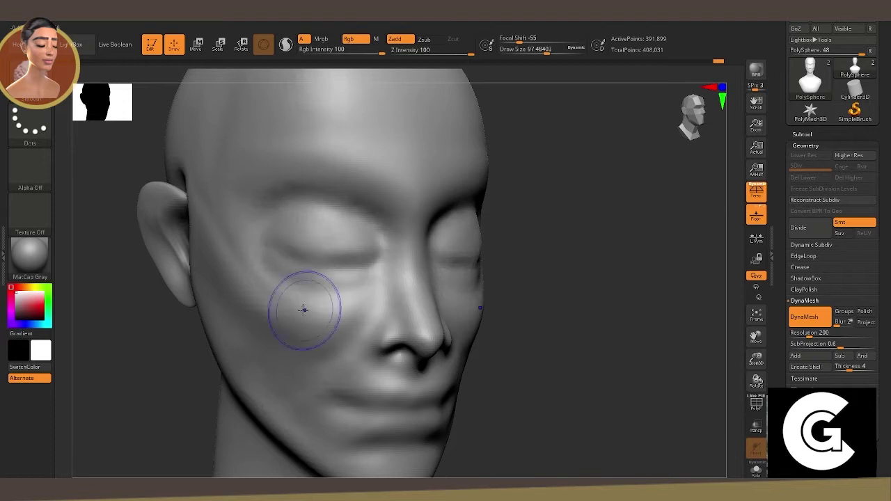
Sketch diagonal muscle-direction strokes across the cheek from the nose toward the ear.
{"action": "mouse_move", "coordinate": [571, 390]}
{"action": "left_mouse_down"}
{"action": "mouse_move", "coordinate": [601, 355]}
{"action": "mouse_move", "coordinate": [530, 293]}
{"action": "mouse_move", "coordinate": [306, 148]}
{"action": "left_mouse_up"}
{"action": "key", "text": "space"}
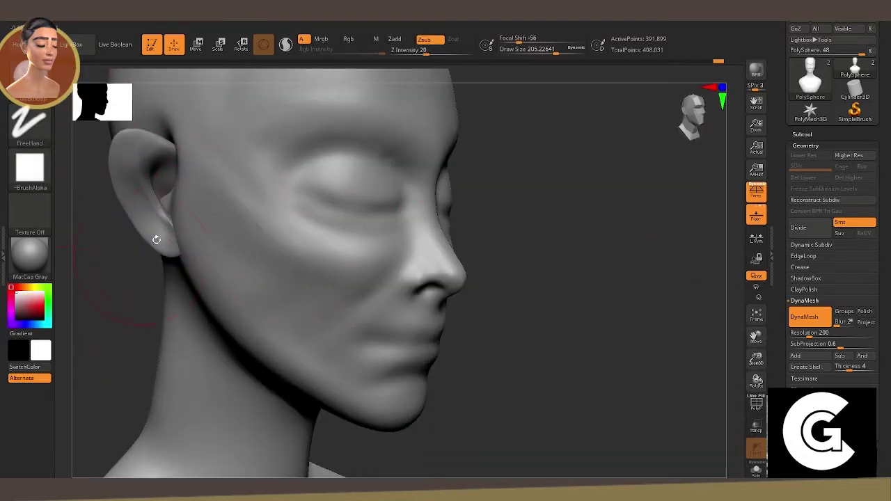
{"action": "mouse_move", "coordinate": [199, 179]}
{"action": "left_mouse_down"}
{"action": "mouse_move", "coordinate": [284, 255]}
{"action": "mouse_move", "coordinate": [193, 148]}
{"action": "mouse_move", "coordinate": [348, 255]}
{"action": "mouse_move", "coordinate": [278, 223]}
{"action": "mouse_move", "coordinate": [348, 249]}
{"action": "mouse_move", "coordinate": [368, 298]}
{"action": "left_mouse_up"}
{"action": "mouse_move", "coordinate": [309, 313]}
{"action": "left_mouse_down"}
{"action": "mouse_move", "coordinate": [399, 237]}
{"action": "mouse_move", "coordinate": [324, 345]}
{"action": "left_mouse_up"}
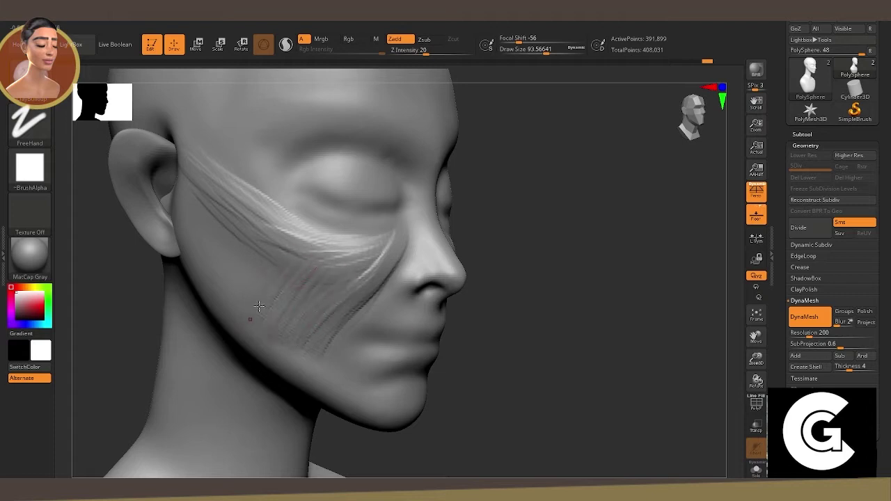
{"action": "left_click_drag", "start_coordinate": [487, 345], "coordinate": [530, 355]}
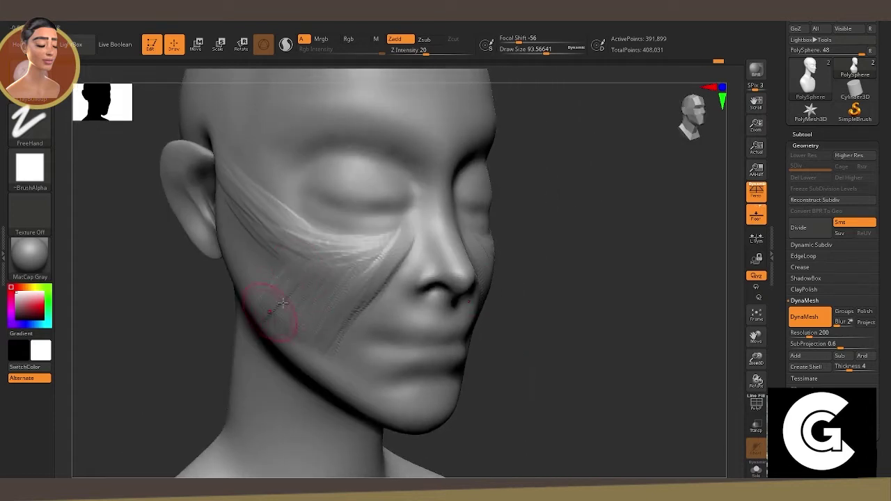
{"action": "mouse_move", "coordinate": [154, 329]}
{"action": "left_mouse_down"}
{"action": "mouse_move", "coordinate": [230, 272]}
{"action": "mouse_move", "coordinate": [209, 286]}
{"action": "left_mouse_up"}
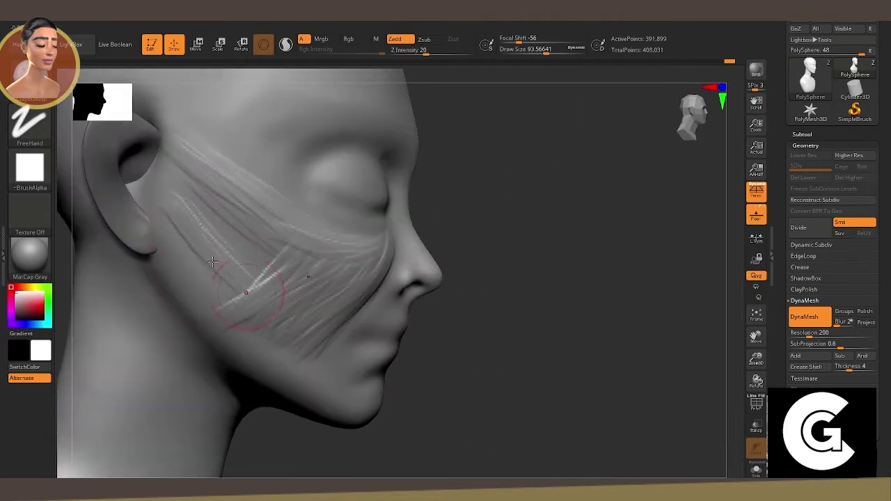
{"action": "left_click_drag", "start_coordinate": [271, 209], "coordinate": [181, 265]}
{"action": "left_click_drag", "start_coordinate": [251, 181], "coordinate": [219, 211]}
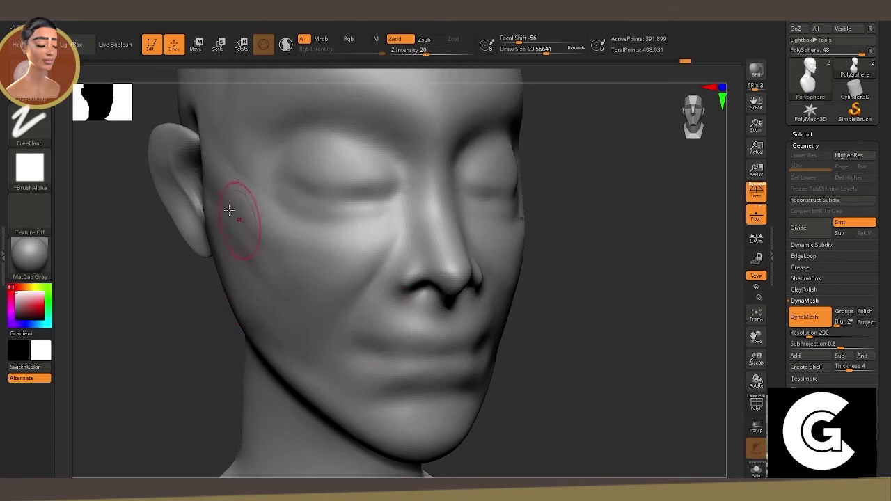
{"action": "left_click_drag", "start_coordinate": [353, 279], "coordinate": [285, 286]}
{"action": "left_click_drag", "start_coordinate": [348, 261], "coordinate": [292, 279]}
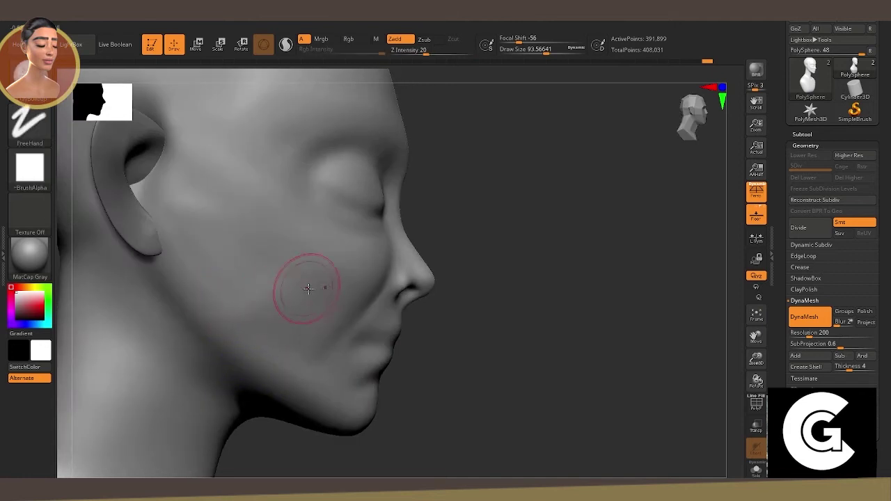
Shape the cheek below the eye and the jawline beneath the ear.
{"action": "left_click_drag", "start_coordinate": [300, 268], "coordinate": [223, 303]}
{"action": "left_click_drag", "start_coordinate": [168, 254], "coordinate": [306, 379]}
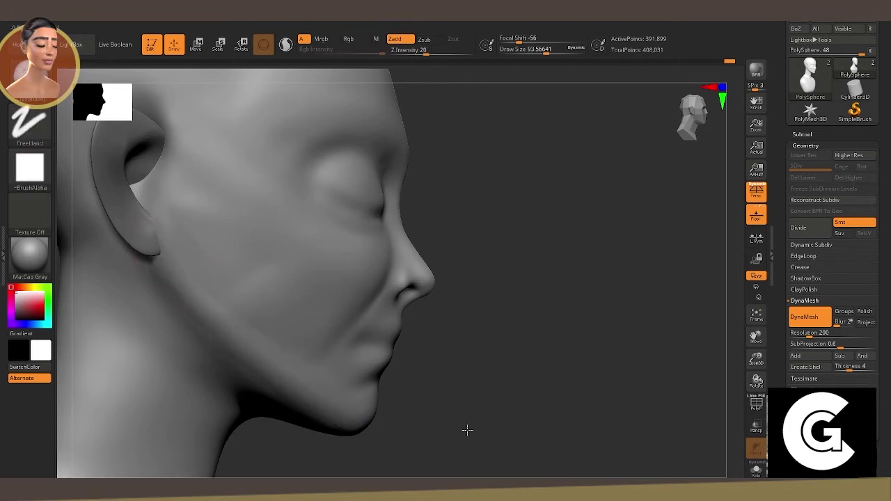
{"action": "left_click_drag", "start_coordinate": [467, 428], "coordinate": [241, 350]}
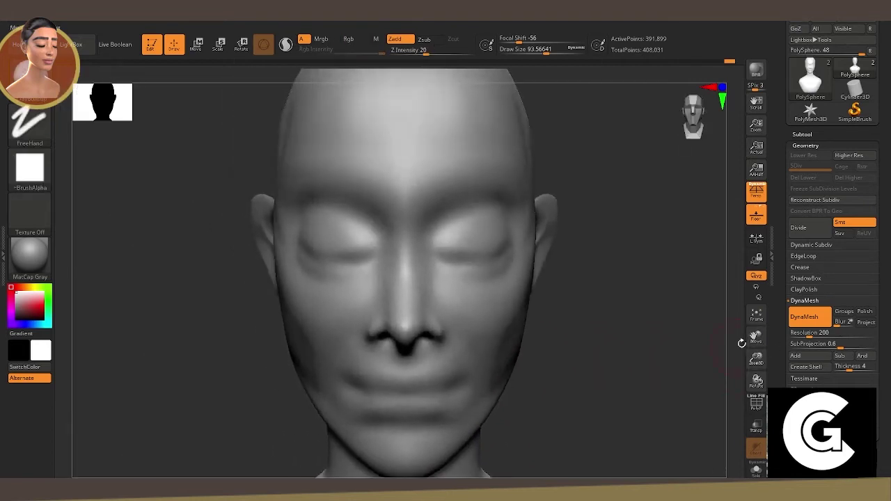
{"action": "left_click_drag", "start_coordinate": [295, 236], "coordinate": [374, 230]}
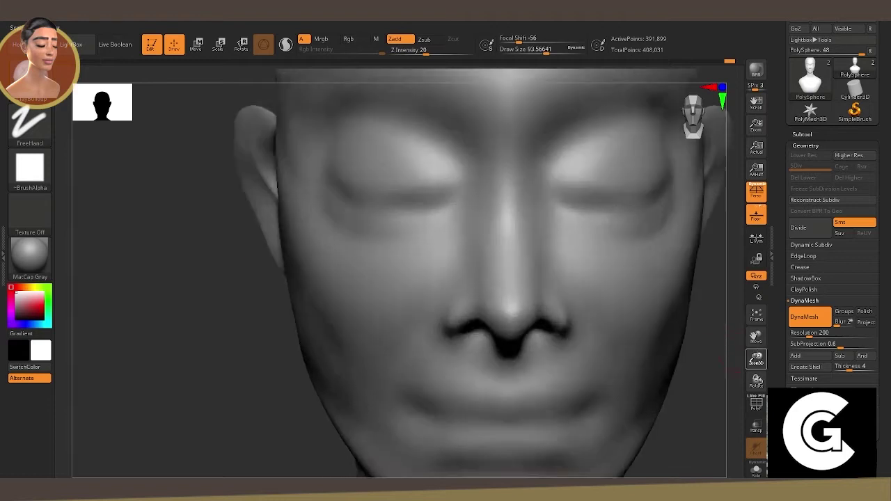
Resize the brush to about 27 and deepen the left nostril from below.
{"action": "key", "text": "space"}
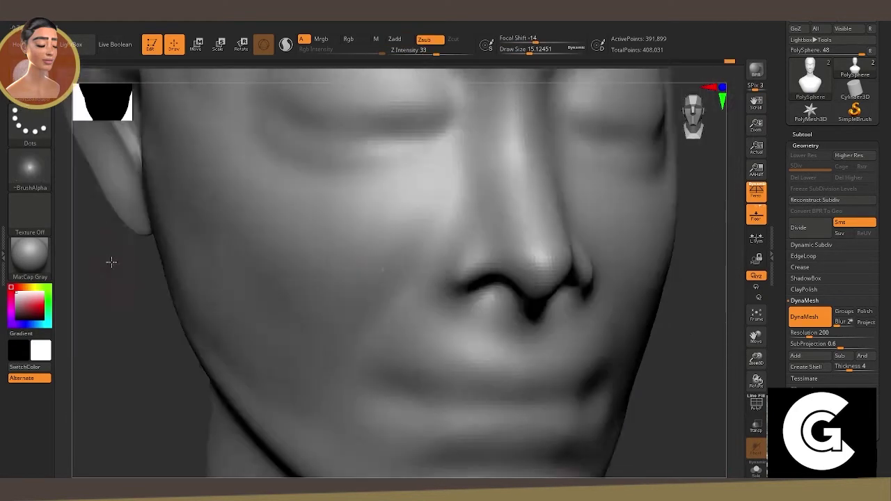
{"action": "key", "text": "space"}
{"action": "mouse_move", "coordinate": [478, 208]}
{"action": "left_mouse_down"}
{"action": "mouse_move", "coordinate": [480, 304]}
{"action": "mouse_move", "coordinate": [468, 244]}
{"action": "left_mouse_up"}
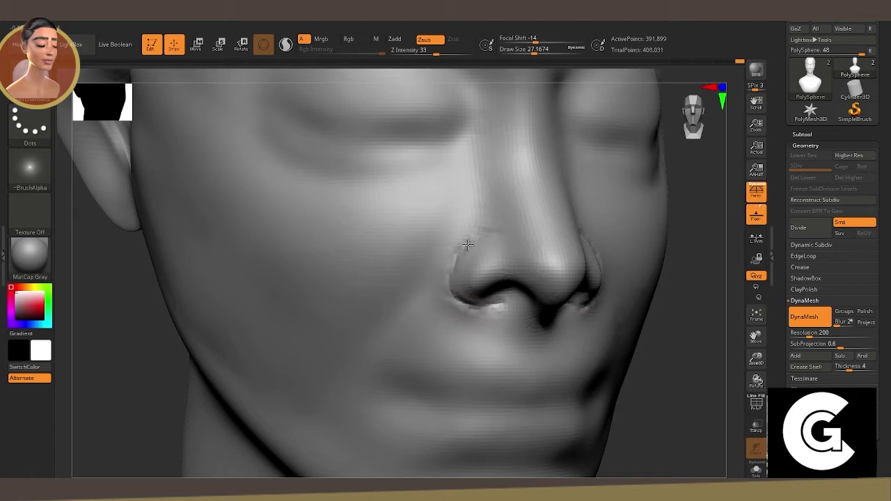
{"action": "left_click_drag", "start_coordinate": [693, 281], "coordinate": [509, 239]}
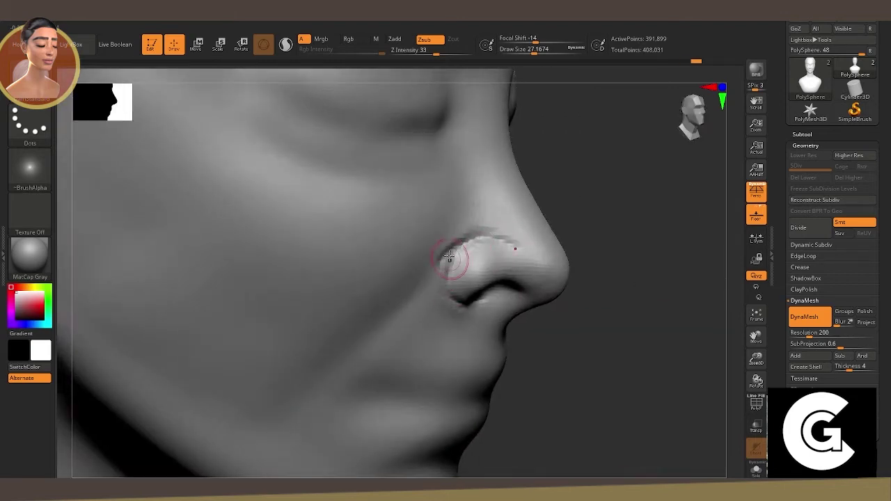
{"action": "left_click_drag", "start_coordinate": [545, 342], "coordinate": [527, 330]}
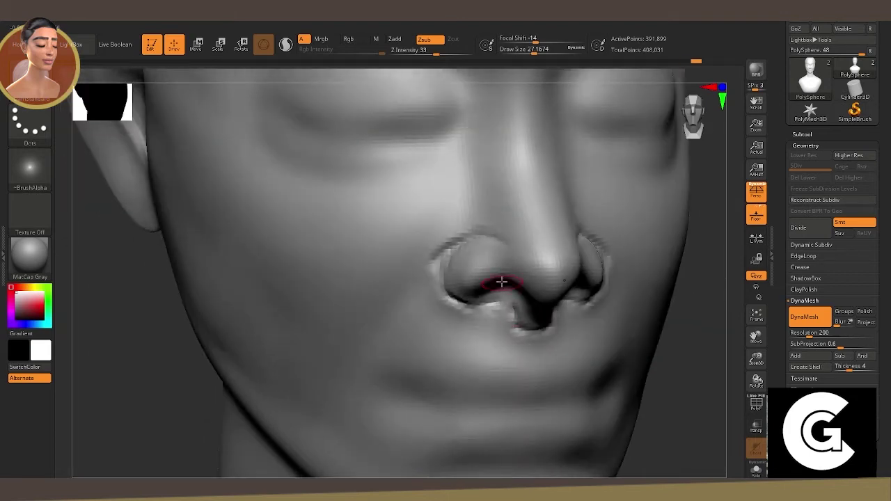
{"action": "left_click_drag", "start_coordinate": [662, 355], "coordinate": [655, 300]}
{"action": "left_click", "coordinate": [395, 39]}
{"action": "left_click_drag", "start_coordinate": [426, 50], "coordinate": [411, 50]}
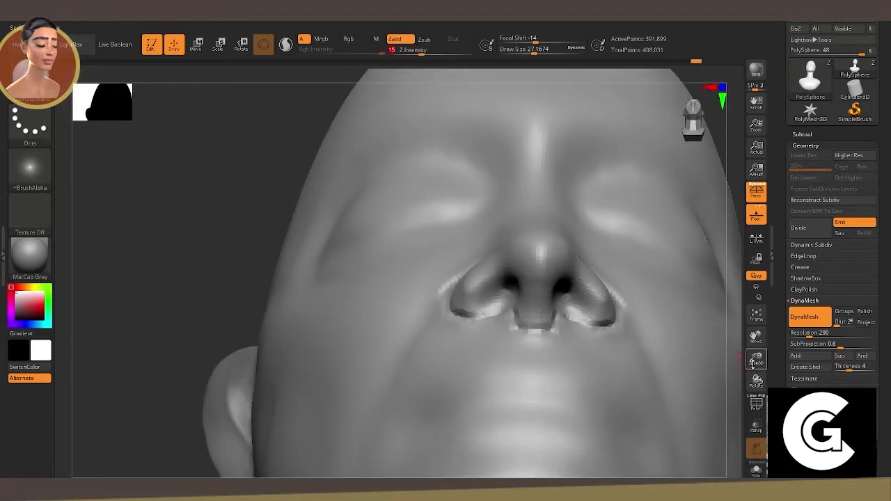
{"action": "left_click_drag", "start_coordinate": [757, 360], "coordinate": [374, 309]}
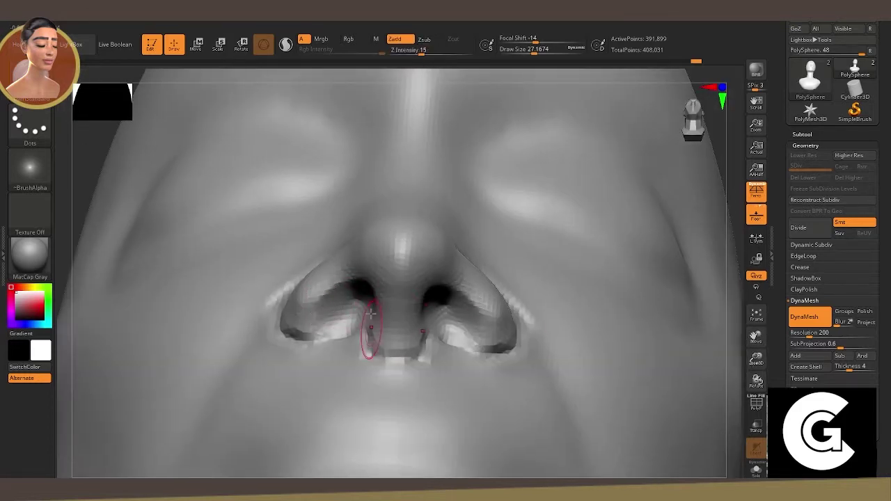
{"action": "mouse_move", "coordinate": [359, 278]}
{"action": "left_mouse_down"}
{"action": "mouse_move", "coordinate": [328, 339]}
{"action": "mouse_move", "coordinate": [292, 324]}
{"action": "left_mouse_up"}
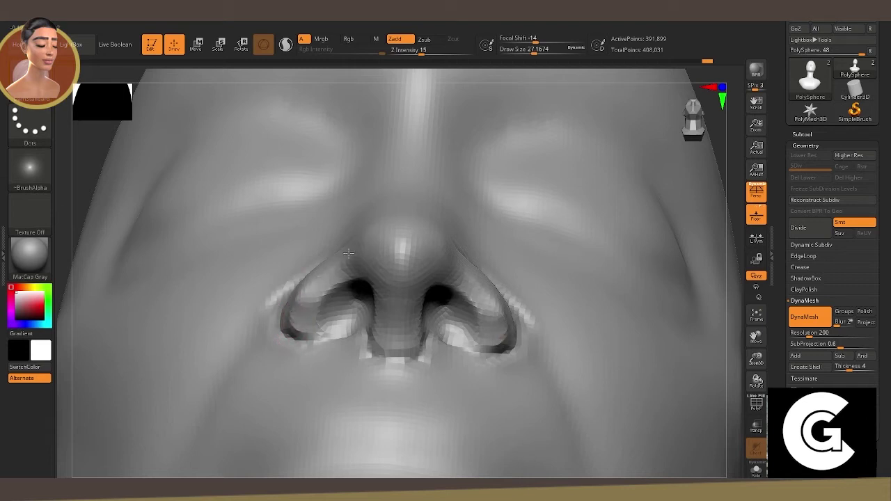
Reshape and smooth the surface around the nostril.
{"action": "mouse_move", "coordinate": [628, 379]}
{"action": "left_mouse_down"}
{"action": "mouse_move", "coordinate": [393, 257]}
{"action": "mouse_move", "coordinate": [418, 307]}
{"action": "left_mouse_up"}
{"action": "mouse_move", "coordinate": [425, 271]}
{"action": "left_mouse_down"}
{"action": "mouse_move", "coordinate": [390, 307]}
{"action": "mouse_move", "coordinate": [384, 291]}
{"action": "left_mouse_up"}
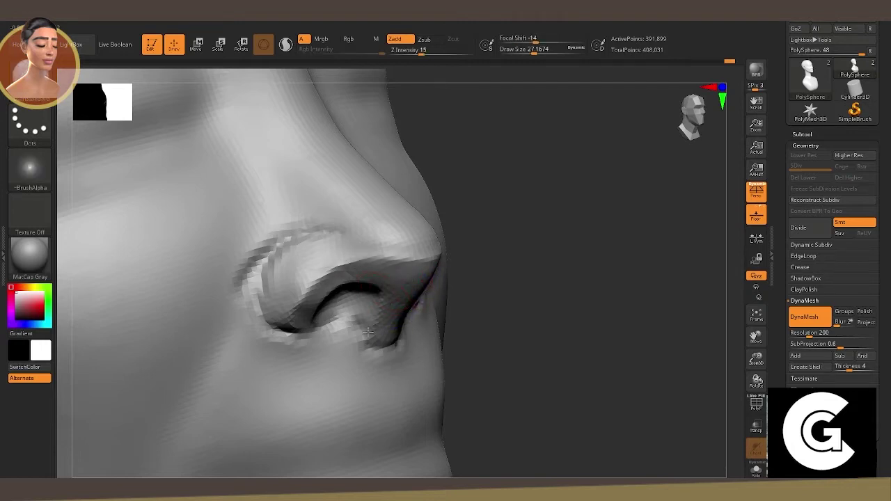
{"action": "mouse_move", "coordinate": [348, 339]}
{"action": "left_mouse_down"}
{"action": "mouse_move", "coordinate": [235, 253]}
{"action": "mouse_move", "coordinate": [376, 213]}
{"action": "left_mouse_up"}
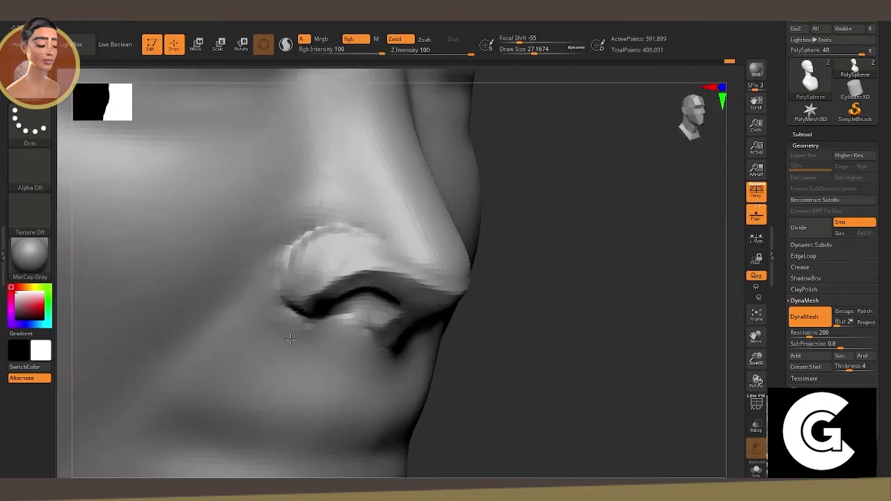
Build up the nostril wings with the ClayBuildup brush and check the nose frontally.
{"action": "key", "text": "b"}
{"action": "left_click", "coordinate": [132, 87]}
{"action": "mouse_move", "coordinate": [306, 236]}
{"action": "left_mouse_down"}
{"action": "mouse_move", "coordinate": [319, 255]}
{"action": "mouse_move", "coordinate": [294, 249]}
{"action": "mouse_move", "coordinate": [298, 298]}
{"action": "left_mouse_up"}
{"action": "left_click_drag", "start_coordinate": [301, 250], "coordinate": [318, 269]}
{"action": "right_click_drag", "start_coordinate": [319, 269], "coordinate": [328, 239]}
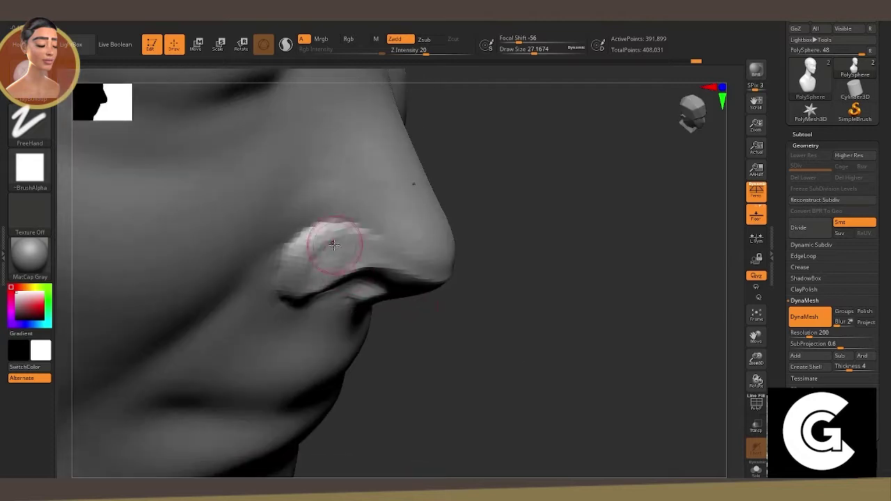
{"action": "mouse_move", "coordinate": [328, 239]}
{"action": "left_mouse_down"}
{"action": "mouse_move", "coordinate": [321, 282]}
{"action": "mouse_move", "coordinate": [318, 239]}
{"action": "mouse_move", "coordinate": [384, 255]}
{"action": "left_mouse_up"}
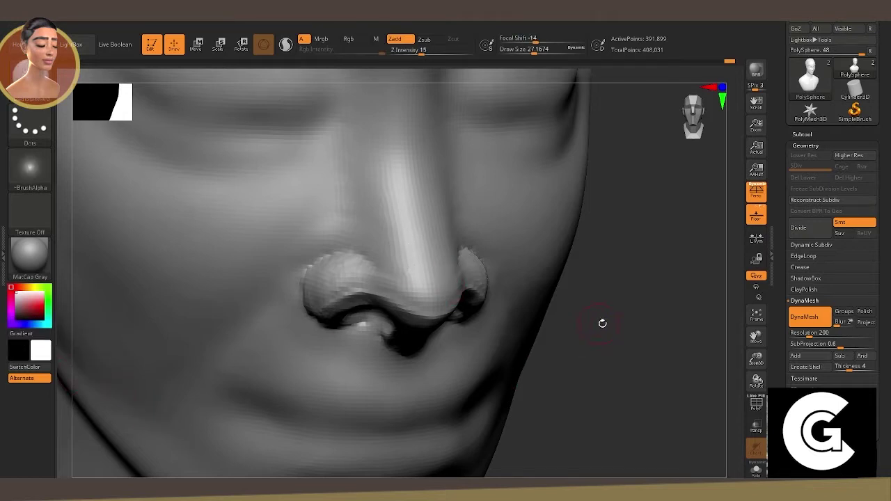
{"action": "left_click_drag", "start_coordinate": [601, 322], "coordinate": [420, 263], "text": "shift"}
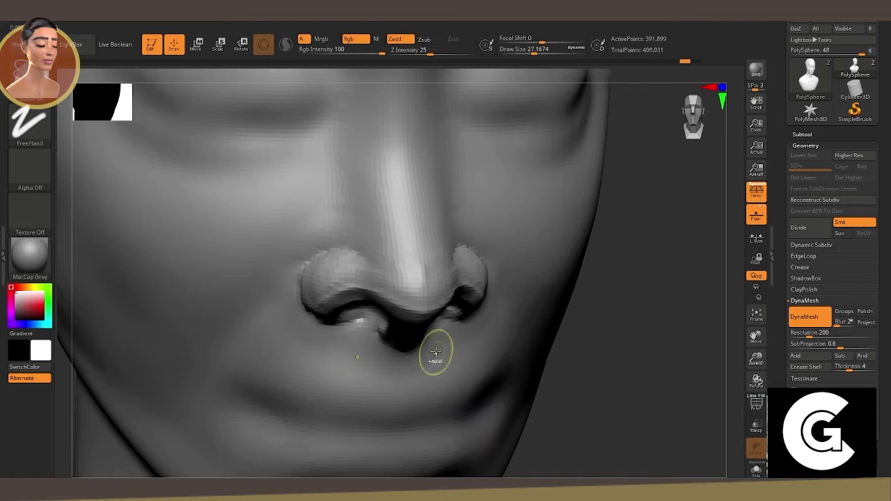
{"action": "key", "text": "alt"}
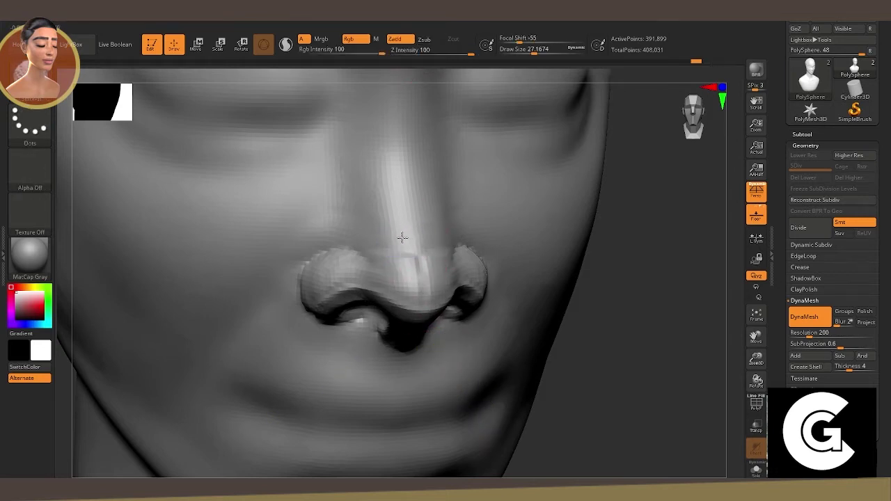
{"action": "mouse_move", "coordinate": [621, 339]}
{"action": "left_mouse_down", "text": "shift"}
{"action": "mouse_move", "coordinate": [680, 319]}
{"action": "mouse_move", "coordinate": [680, 362]}
{"action": "left_mouse_up", "text": "shift"}
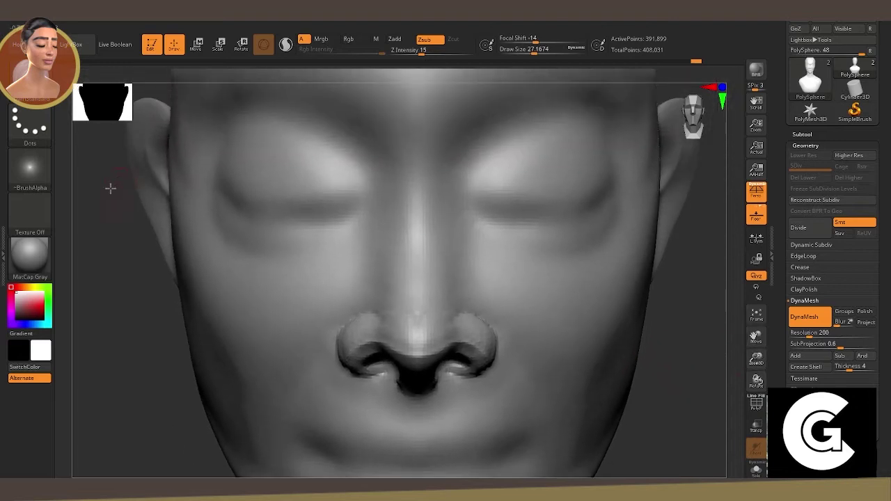
Carve the first eyelid crease, alternating between the Smooth and crease brushes.
{"action": "left_click_drag", "start_coordinate": [109, 189], "coordinate": [351, 177]}
{"action": "left_click_drag", "start_coordinate": [636, 336], "coordinate": [667, 363], "text": "alt"}
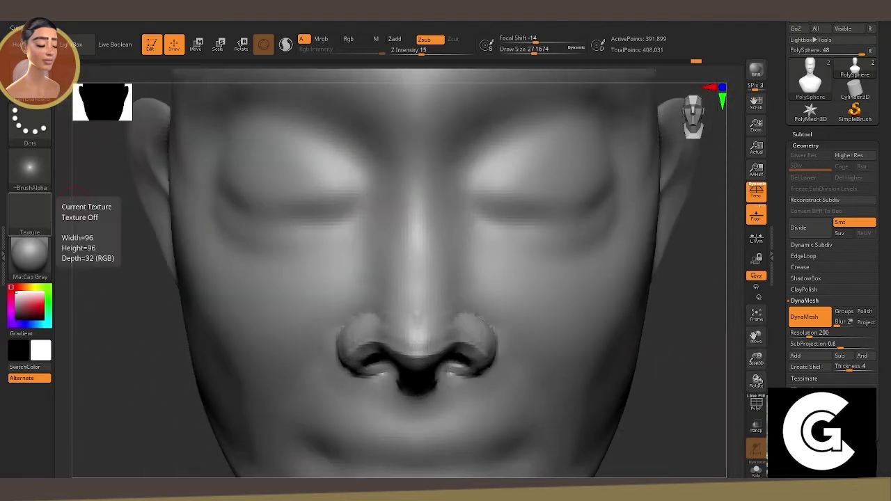
{"action": "key", "text": "space"}
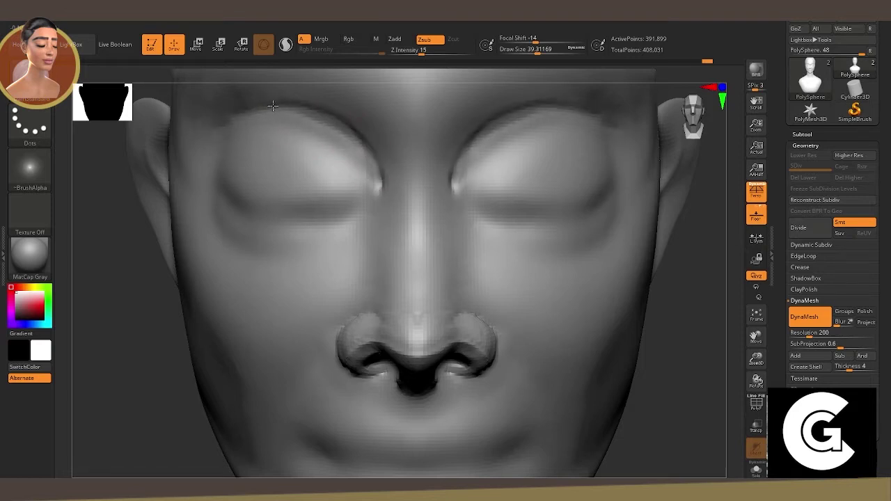
{"action": "mouse_move", "coordinate": [115, 239]}
{"action": "left_mouse_down"}
{"action": "mouse_move", "coordinate": [664, 294]}
{"action": "mouse_move", "coordinate": [716, 335]}
{"action": "mouse_move", "coordinate": [562, 261]}
{"action": "left_mouse_up"}
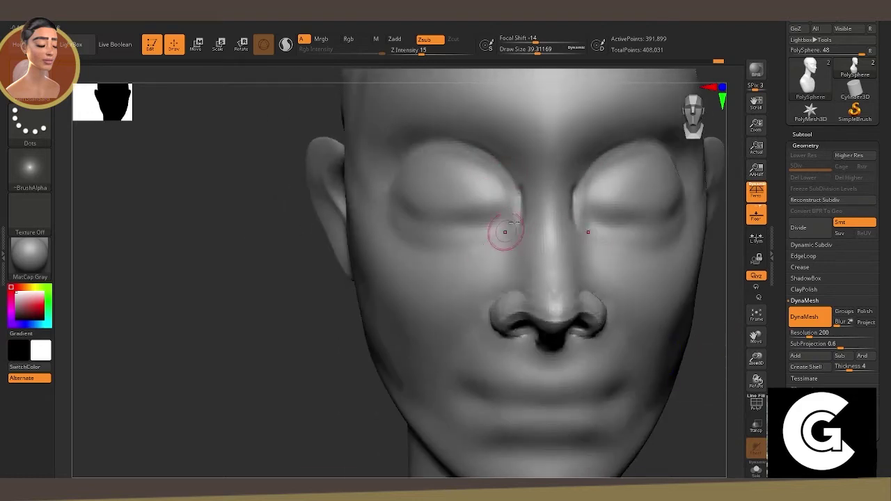
{"action": "left_click_drag", "start_coordinate": [307, 292], "coordinate": [276, 298]}
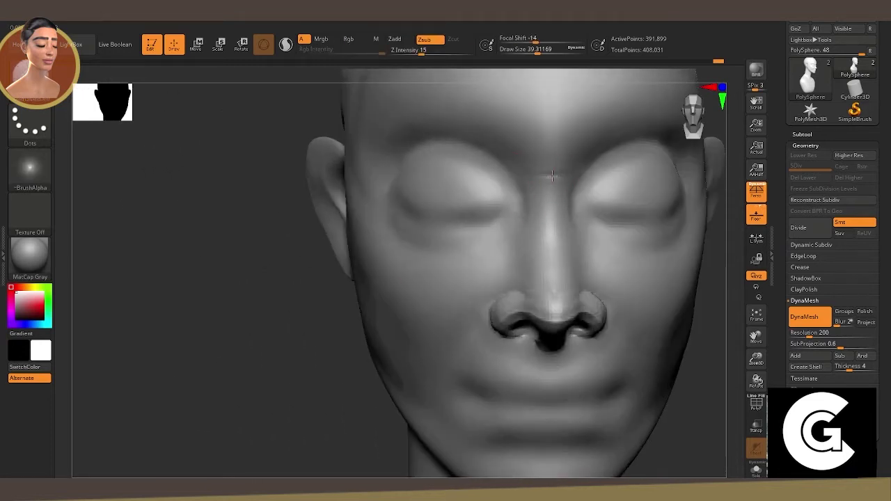
{"action": "key", "text": "b"}
{"action": "key", "text": "s"}
{"action": "key", "text": "t"}
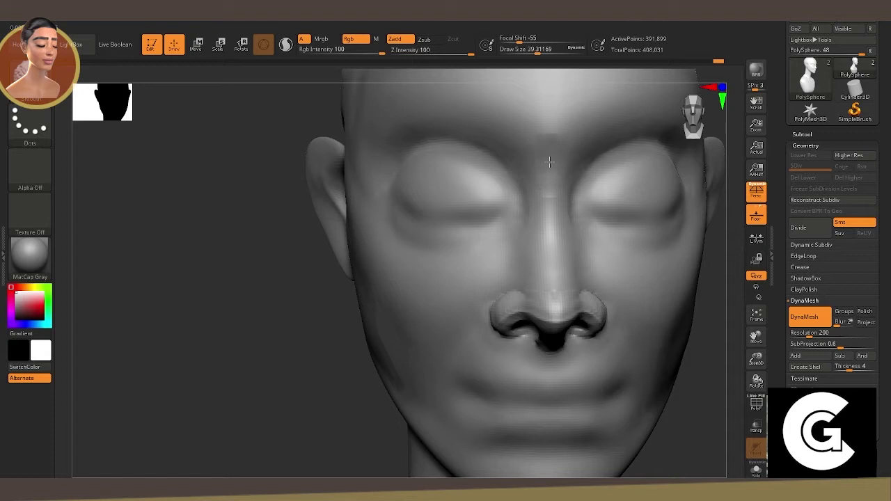
{"action": "key", "text": "b"}
{"action": "key", "text": "d"}
{"action": "key", "text": "s"}
Carve and smooth the crease along the other eyelid from a three-quarter view.
{"action": "mouse_move", "coordinate": [690, 299]}
{"action": "left_mouse_down"}
{"action": "mouse_move", "coordinate": [716, 358]}
{"action": "mouse_move", "coordinate": [279, 319]}
{"action": "mouse_move", "coordinate": [482, 317]}
{"action": "left_mouse_up"}
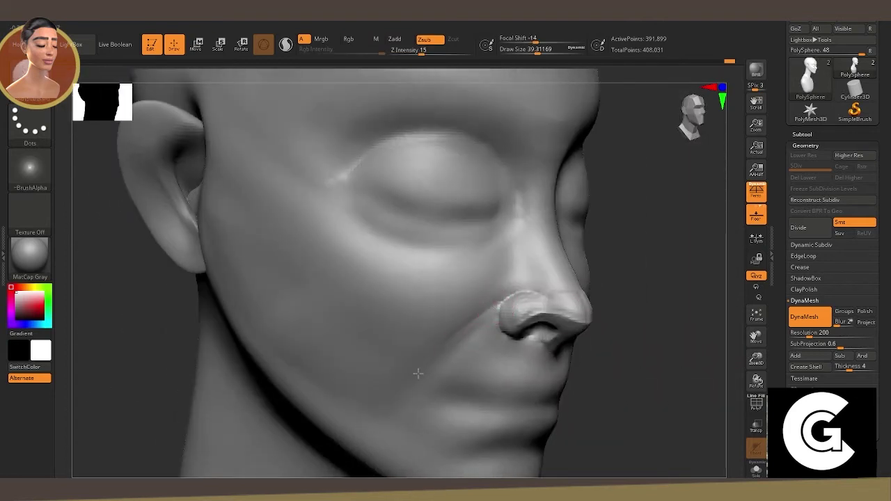
{"action": "key", "text": "b"}
{"action": "key", "text": "s"}
{"action": "key", "text": "t"}
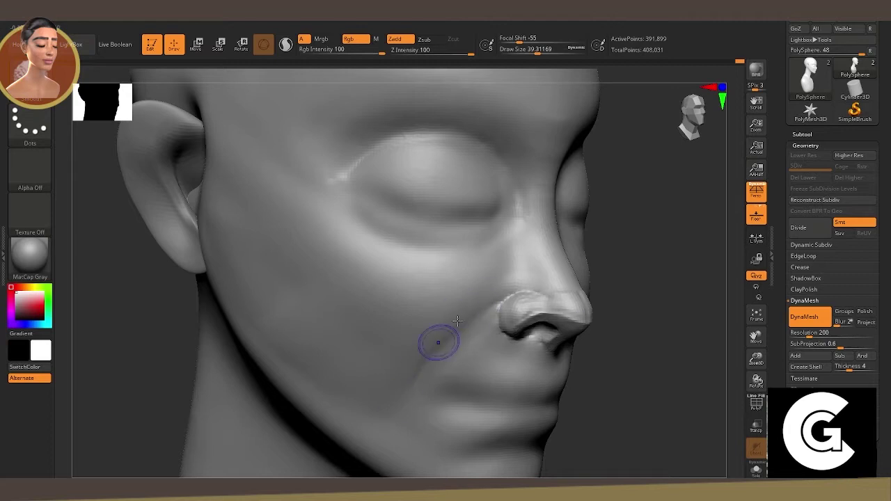
{"action": "mouse_move", "coordinate": [427, 342]}
{"action": "left_mouse_down"}
{"action": "mouse_move", "coordinate": [521, 264]}
{"action": "mouse_move", "coordinate": [494, 223]}
{"action": "mouse_move", "coordinate": [414, 208]}
{"action": "left_mouse_up"}
{"action": "key", "text": "b"}
{"action": "key", "text": "d"}
{"action": "key", "text": "s"}
{"action": "mouse_move", "coordinate": [398, 198]}
{"action": "right_mouse_down"}
{"action": "mouse_move", "coordinate": [446, 240]}
{"action": "mouse_move", "coordinate": [577, 268]}
{"action": "mouse_move", "coordinate": [271, 278]}
{"action": "mouse_move", "coordinate": [305, 260]}
{"action": "right_mouse_up"}
Build a soft raised fold above both upper eyelids with a freehand additive brush at size about 58.
{"action": "key", "text": "b"}
{"action": "key", "text": "c"}
{"action": "key", "text": "b"}
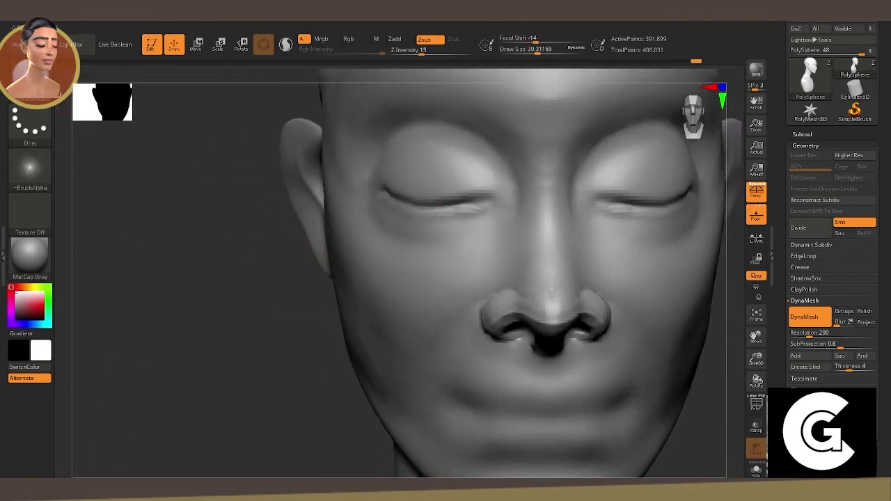
{"action": "key", "text": "space"}
{"action": "mouse_move", "coordinate": [362, 177]}
{"action": "left_mouse_down"}
{"action": "mouse_move", "coordinate": [457, 172]}
{"action": "mouse_move", "coordinate": [418, 182]}
{"action": "mouse_move", "coordinate": [481, 195]}
{"action": "left_mouse_up"}
Alternate between Smooth and the freehand additive brush to even out the lid fold.
{"action": "key", "text": "b"}
{"action": "key", "text": "s"}
{"action": "key", "text": "t"}
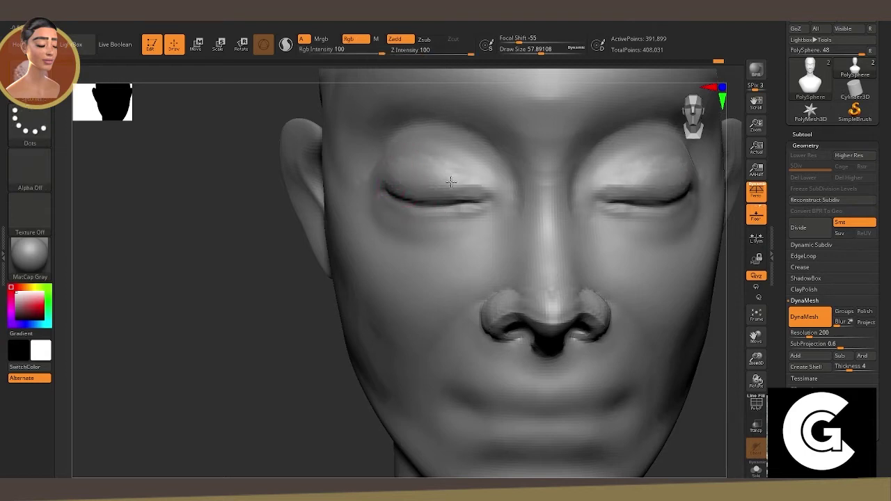
{"action": "key", "text": "b"}
{"action": "key", "text": "d"}
{"action": "key", "text": "a"}
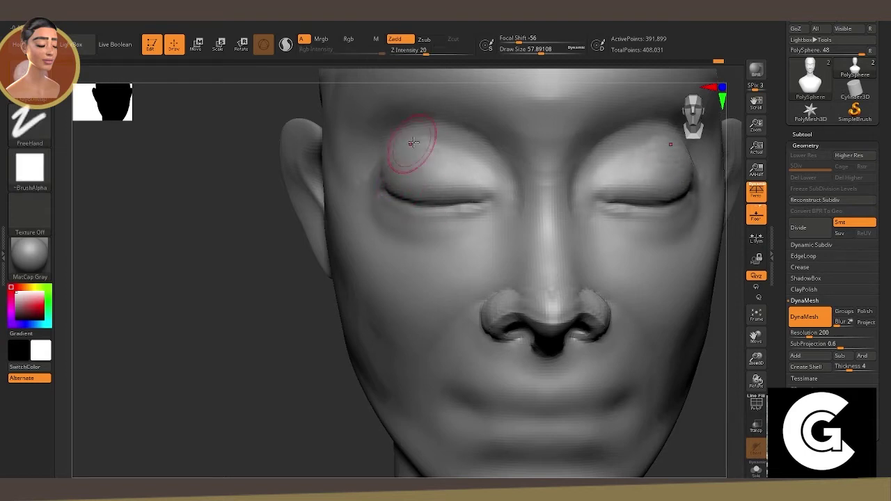
{"action": "key", "text": "b"}
{"action": "key", "text": "s"}
{"action": "key", "text": "t"}
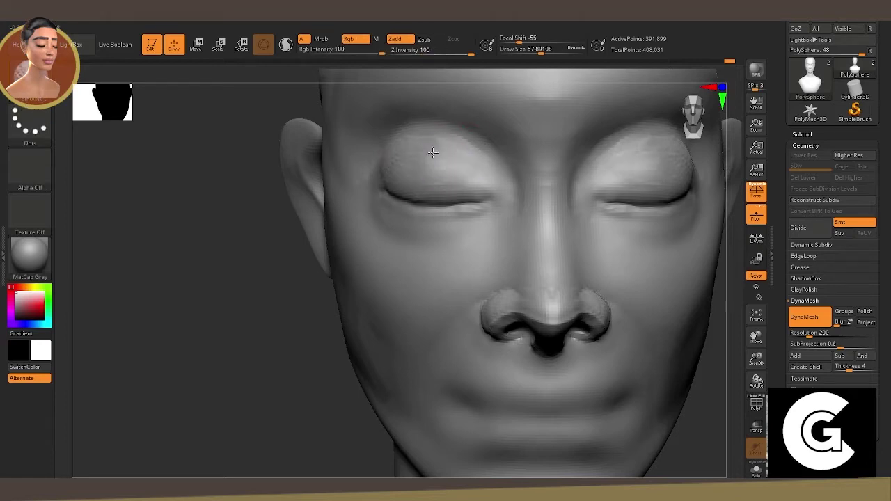
From a three-quarter view, smooth the eyelid creases on both eyes.
{"action": "key", "text": "b"}
{"action": "key", "text": "d"}
{"action": "key", "text": "a"}
{"action": "left_click_drag", "start_coordinate": [213, 199], "coordinate": [313, 247]}
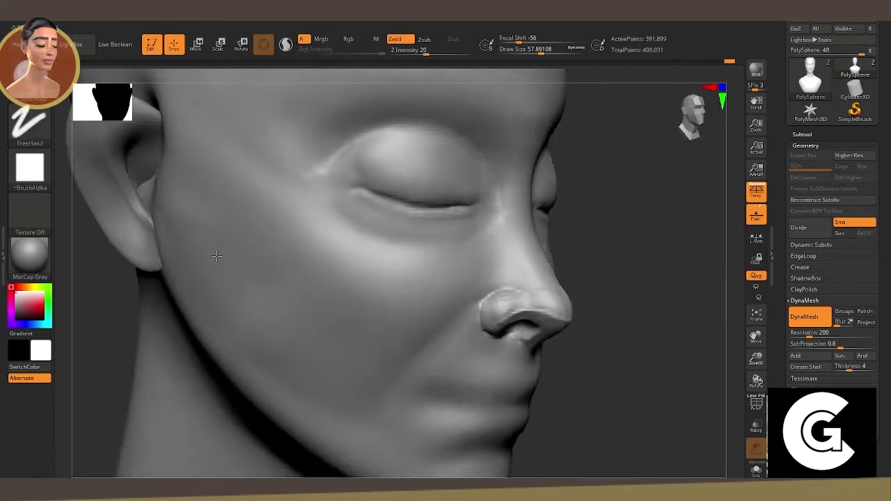
{"action": "key", "text": "b"}
{"action": "key", "text": "s"}
{"action": "key", "text": "t"}
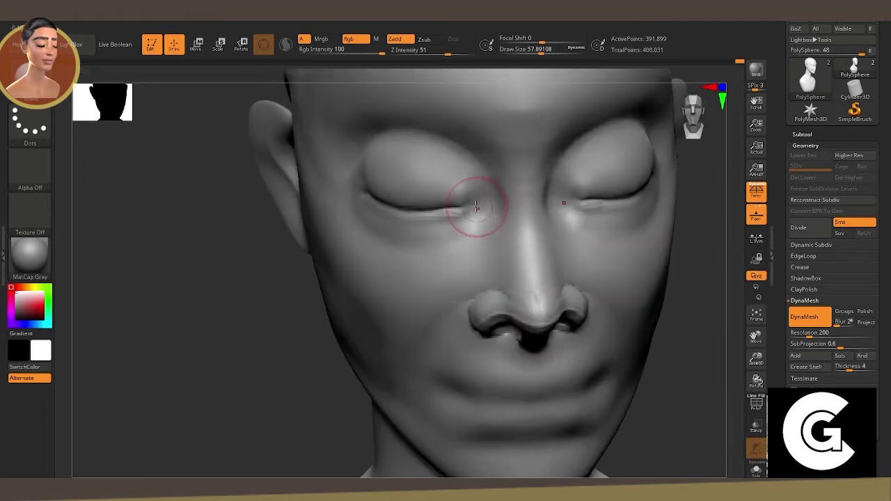
{"action": "mouse_move", "coordinate": [476, 206]}
{"action": "left_mouse_down", "text": "shift"}
{"action": "mouse_move", "coordinate": [434, 215]}
{"action": "mouse_move", "coordinate": [446, 219]}
{"action": "mouse_move", "coordinate": [427, 211]}
{"action": "mouse_move", "coordinate": [445, 209]}
{"action": "left_mouse_up", "text": "shift"}
Return to a front view, enlarge the brush to about 106, and select ClayBuildup.
{"action": "left_click_drag", "start_coordinate": [690, 326], "coordinate": [458, 209], "text": "shift"}
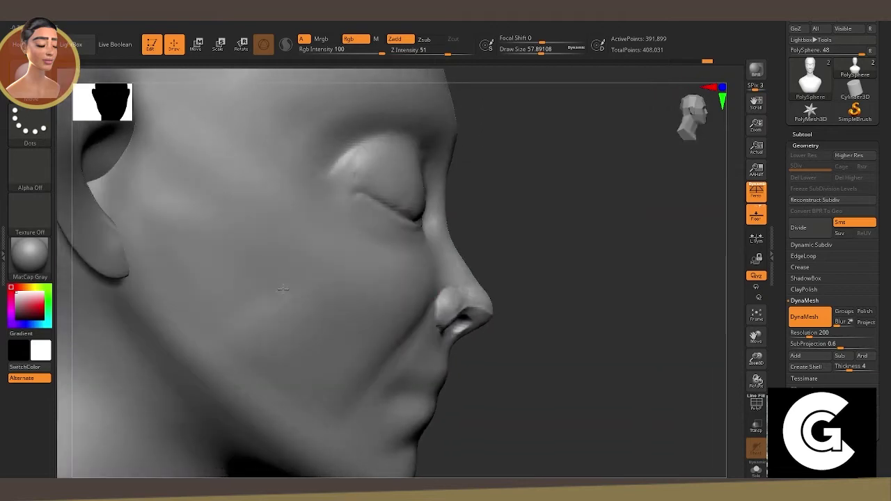
{"action": "key", "text": "space"}
{"action": "mouse_move", "coordinate": [410, 185]}
{"action": "right_mouse_down"}
{"action": "mouse_move", "coordinate": [418, 179]}
{"action": "mouse_move", "coordinate": [550, 239]}
{"action": "mouse_move", "coordinate": [363, 230]}
{"action": "right_mouse_up"}
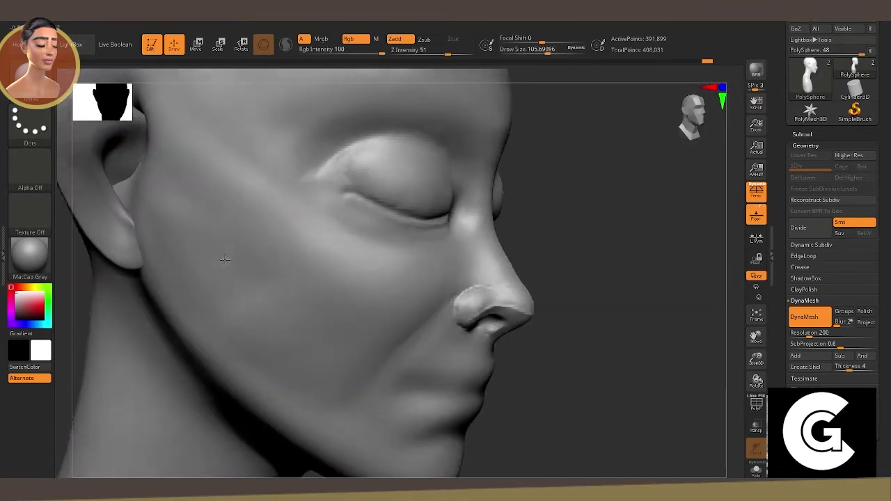
{"action": "key", "text": "b"}
{"action": "key", "text": "c"}
{"action": "key", "text": "b"}
{"action": "key", "text": "space"}
Set Draw Size to about 76 and build up clay along the brow ridge above the eyes.
{"action": "left_click_drag", "start_coordinate": [317, 161], "coordinate": [308, 162]}
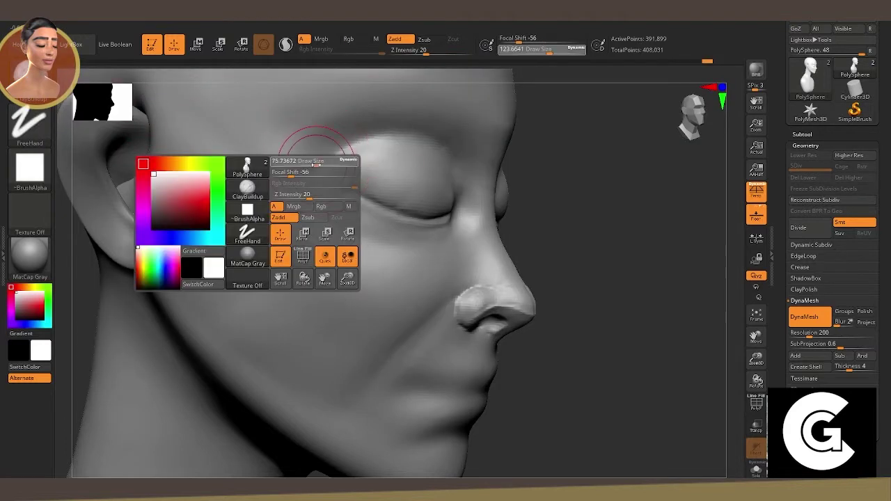
{"action": "right_click_drag", "start_coordinate": [647, 318], "coordinate": [353, 140]}
{"action": "left_click_drag", "start_coordinate": [348, 136], "coordinate": [446, 129]}
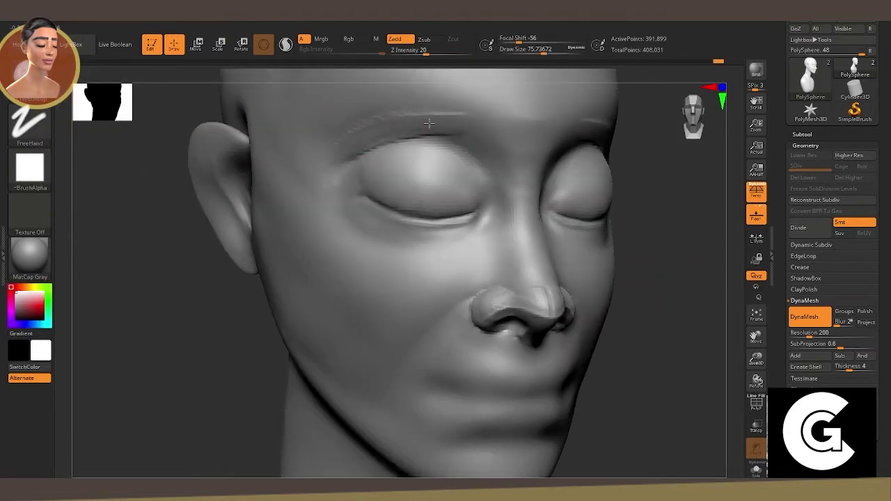
{"action": "left_click_drag", "start_coordinate": [334, 150], "coordinate": [432, 140]}
{"action": "left_click_drag", "start_coordinate": [362, 139], "coordinate": [418, 119]}
{"action": "left_click_drag", "start_coordinate": [327, 129], "coordinate": [371, 117]}
{"action": "mouse_move", "coordinate": [344, 150]}
{"action": "left_mouse_down"}
{"action": "mouse_move", "coordinate": [407, 111]}
{"action": "mouse_move", "coordinate": [411, 84]}
{"action": "mouse_move", "coordinate": [466, 98]}
{"action": "mouse_move", "coordinate": [491, 83]}
{"action": "left_mouse_up"}
Switch to Smooth and soften the rough strokes on the brow ridge.
{"action": "right_click_drag", "start_coordinate": [394, 89], "coordinate": [401, 184]}
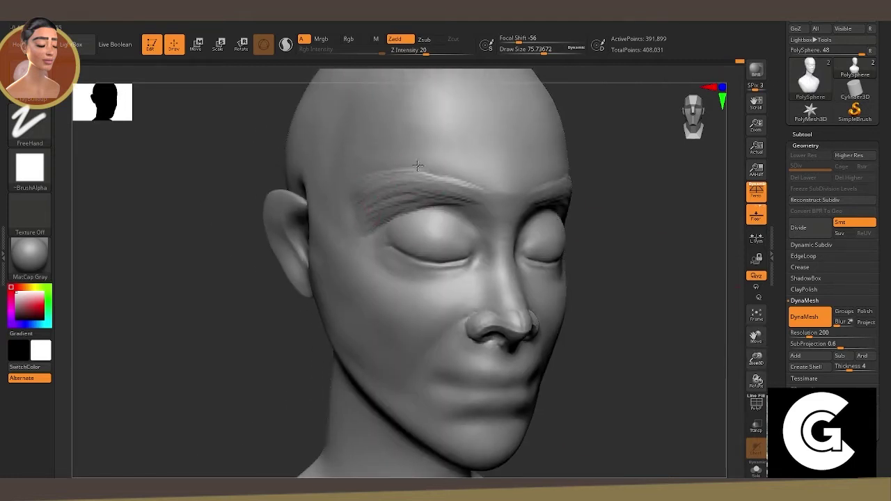
{"action": "key", "text": "b"}
{"action": "key", "text": "s"}
{"action": "key", "text": "t"}
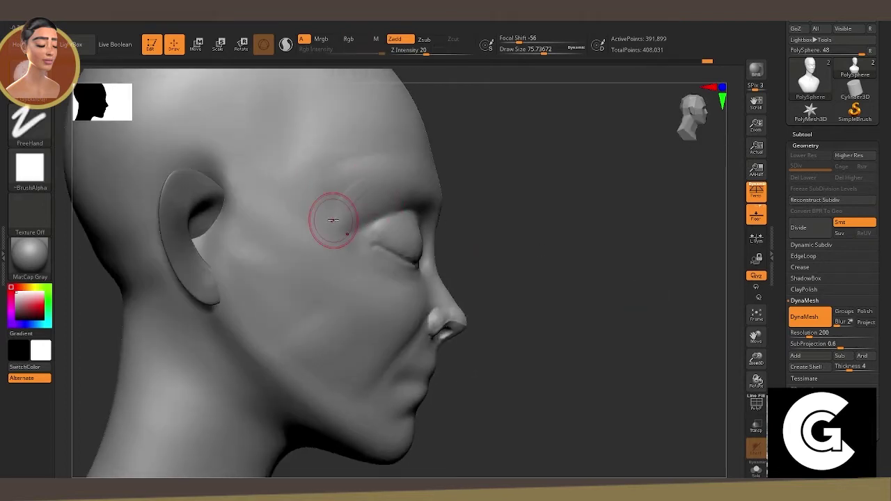
{"action": "left_click_drag", "start_coordinate": [327, 206], "coordinate": [376, 185]}
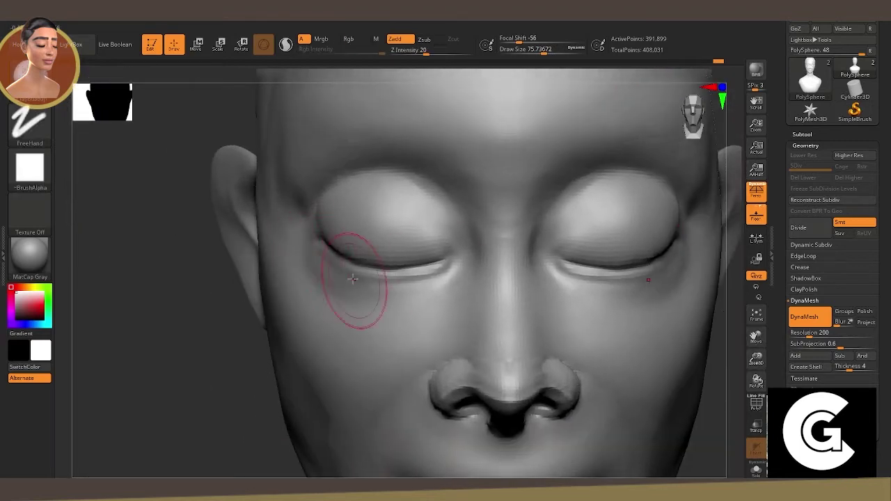
Carve a lower-lid line under both eyes with the crease-carving brush.
{"action": "key", "text": "space"}
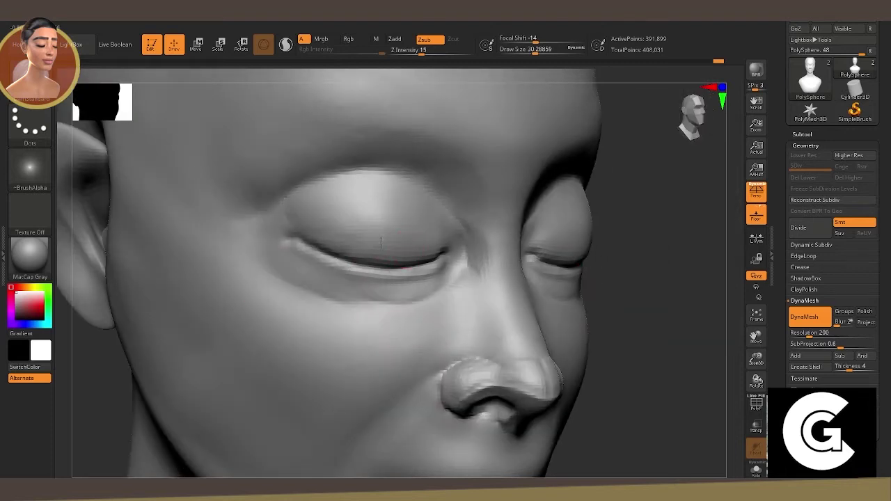
{"action": "left_click_drag", "start_coordinate": [596, 305], "coordinate": [390, 247], "text": "shift"}
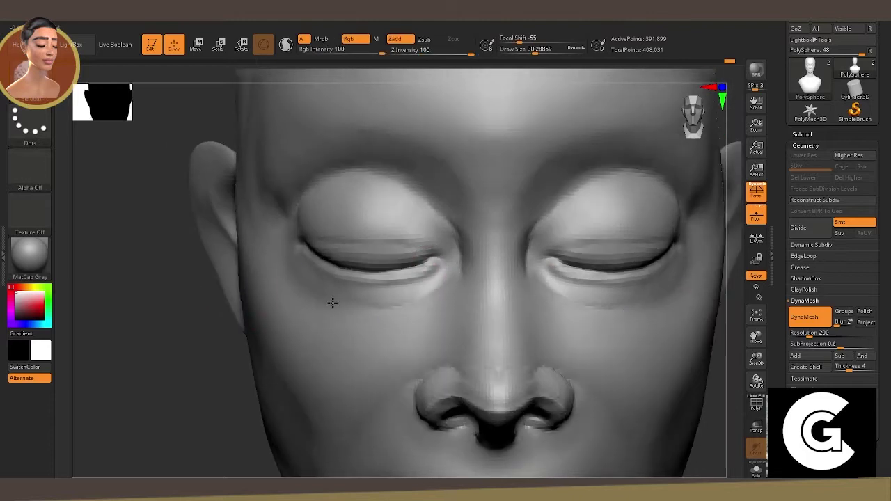
{"action": "left_click_drag", "start_coordinate": [361, 293], "coordinate": [418, 289]}
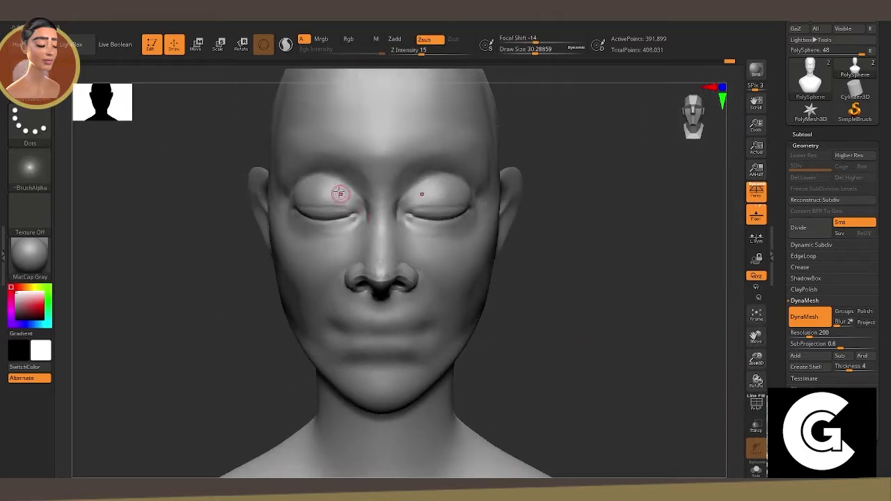
{"action": "key", "text": "space"}
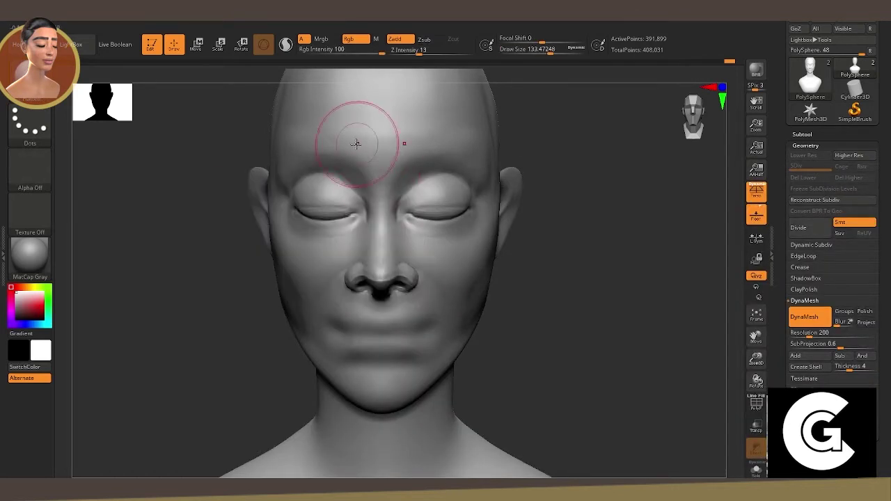
Shape the upper eyelid and brow with a new-alpha freehand brush, then smooth the streaky marks.
{"action": "left_click_drag", "start_coordinate": [358, 139], "coordinate": [298, 213]}
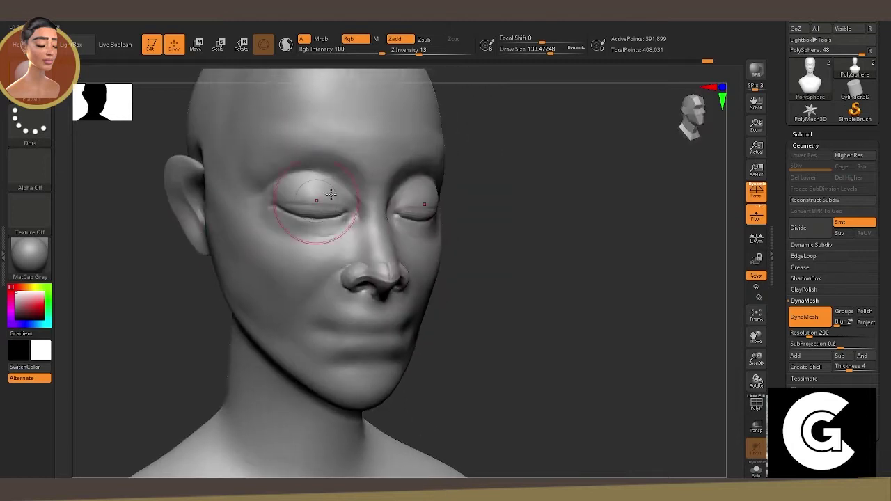
{"action": "mouse_move", "coordinate": [441, 140]}
{"action": "left_mouse_down"}
{"action": "mouse_move", "coordinate": [548, 266]}
{"action": "mouse_move", "coordinate": [55, 280]}
{"action": "left_mouse_up"}
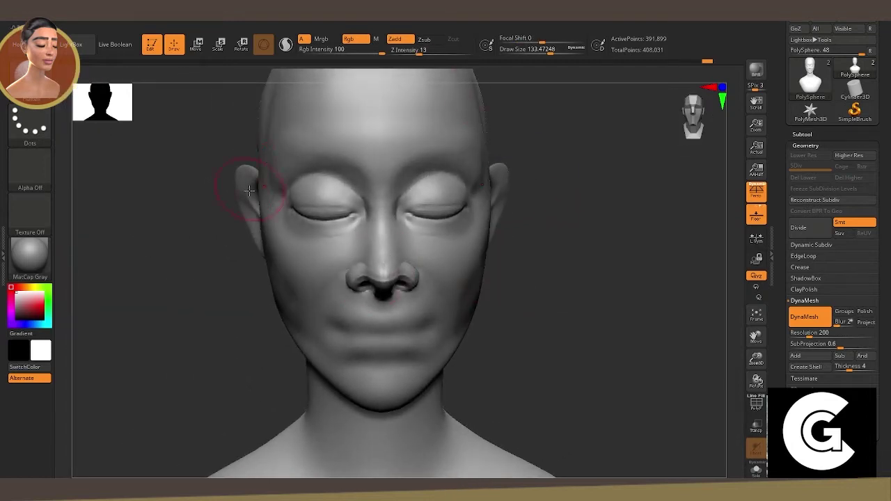
{"action": "left_click_drag", "start_coordinate": [239, 189], "coordinate": [185, 223]}
{"action": "mouse_move", "coordinate": [591, 292]}
{"action": "left_mouse_down"}
{"action": "mouse_move", "coordinate": [757, 379]}
{"action": "mouse_move", "coordinate": [641, 308]}
{"action": "mouse_move", "coordinate": [248, 239]}
{"action": "left_mouse_up"}
{"action": "left_click", "coordinate": [170, 95]}
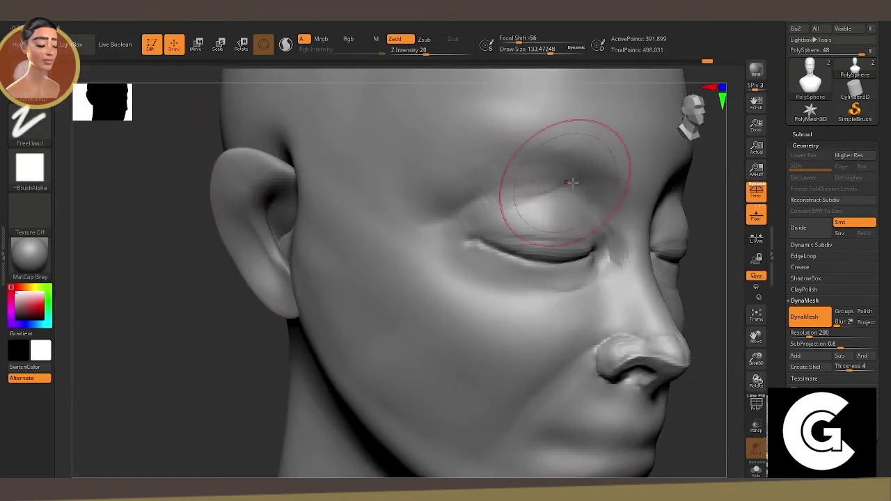
{"action": "mouse_move", "coordinate": [547, 179]}
{"action": "left_mouse_down"}
{"action": "mouse_move", "coordinate": [562, 170]}
{"action": "mouse_move", "coordinate": [513, 187]}
{"action": "left_mouse_up"}
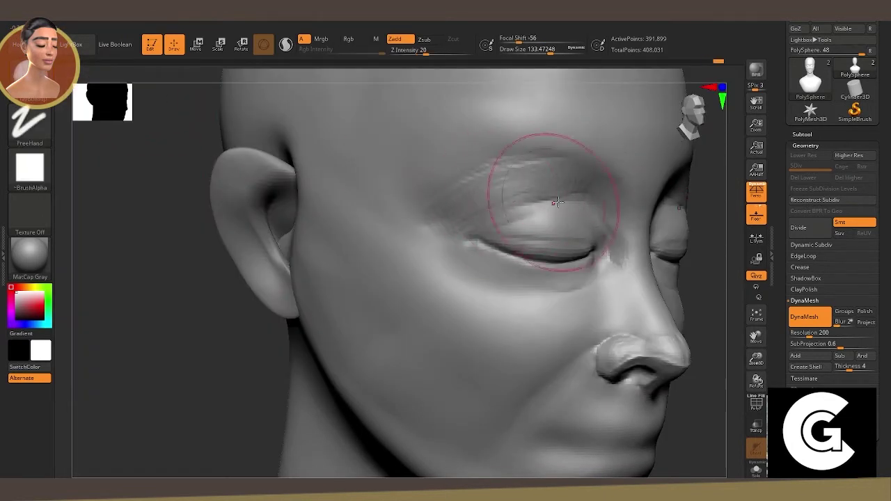
{"action": "mouse_move", "coordinate": [537, 149]}
{"action": "left_mouse_down", "text": "shift"}
{"action": "mouse_move", "coordinate": [541, 165]}
{"action": "mouse_move", "coordinate": [501, 183]}
{"action": "left_mouse_up", "text": "shift"}
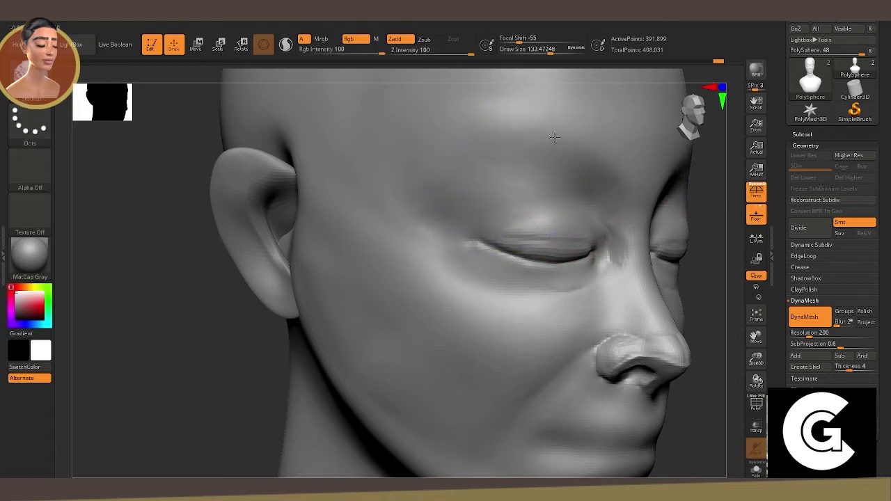
{"action": "key", "text": "f"}
{"action": "mouse_move", "coordinate": [555, 304]}
{"action": "left_mouse_down"}
{"action": "mouse_move", "coordinate": [603, 304]}
{"action": "mouse_move", "coordinate": [643, 333]}
{"action": "left_mouse_up"}
{"action": "mouse_move", "coordinate": [757, 359]}
{"action": "left_mouse_down"}
{"action": "mouse_move", "coordinate": [732, 388]}
{"action": "mouse_move", "coordinate": [463, 175]}
{"action": "left_mouse_up"}
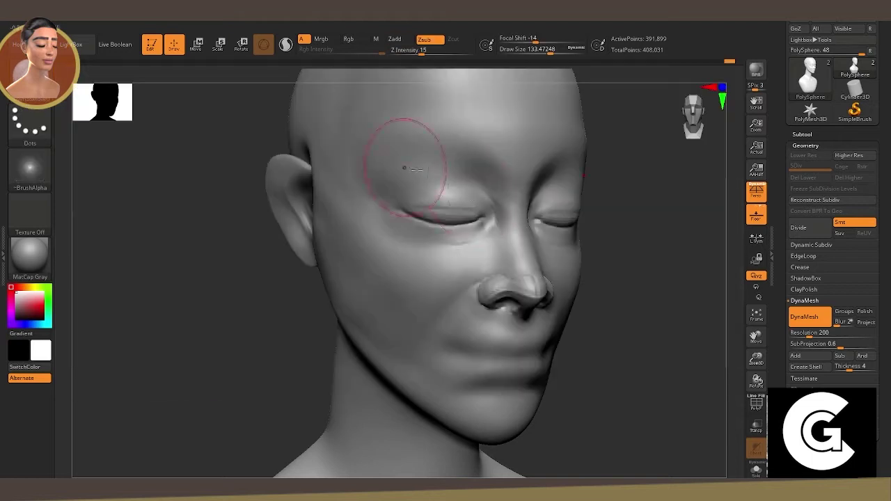
Shrink the brush to about 63 and switch to a fine carving brush, facing the forehead.
{"action": "key", "text": "s"}
{"action": "left_click_drag", "start_coordinate": [502, 202], "coordinate": [471, 202]}
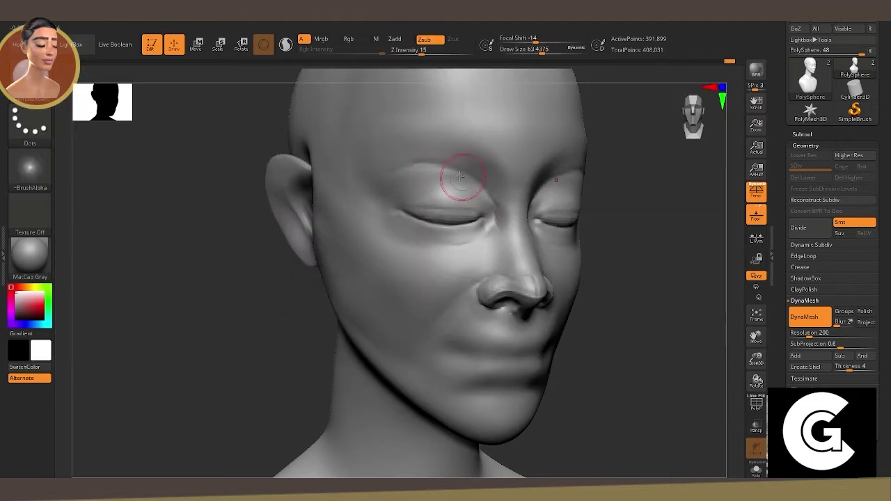
{"action": "key", "text": "b"}
{"action": "key", "text": "s"}
{"action": "key", "text": "t"}
{"action": "key", "text": "b"}
{"action": "key", "text": "s"}
{"action": "key", "text": "t"}
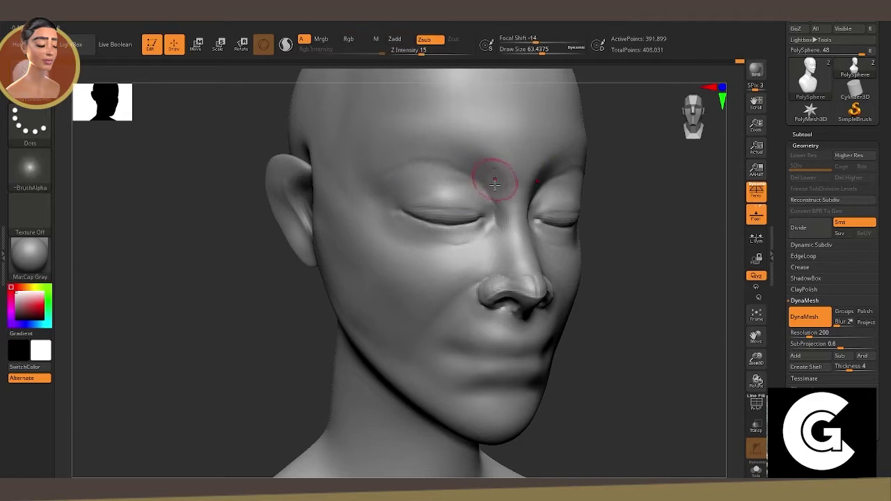
{"action": "left_click_drag", "start_coordinate": [606, 271], "coordinate": [643, 285], "text": "shift"}
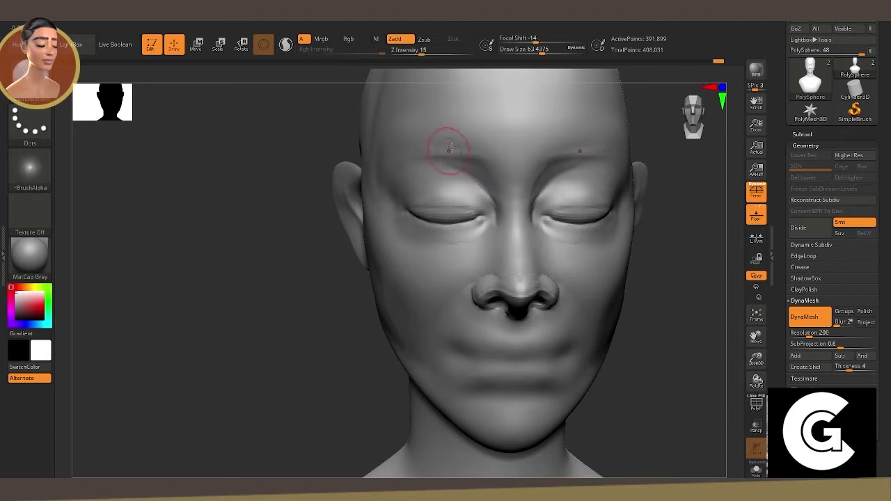
{"action": "right_click_drag", "start_coordinate": [430, 156], "coordinate": [430, 151]}
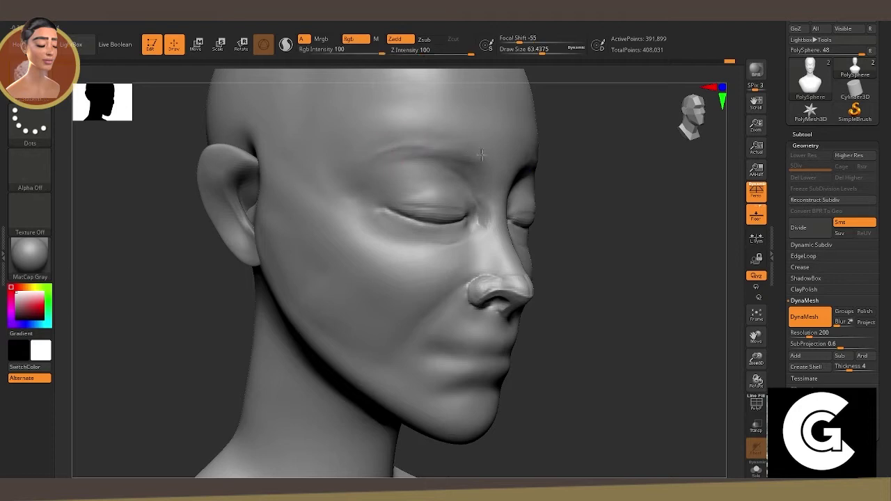
{"action": "mouse_move", "coordinate": [372, 149]}
{"action": "right_mouse_down", "text": "shift"}
{"action": "mouse_move", "coordinate": [603, 243]}
{"action": "mouse_move", "coordinate": [433, 45]}
{"action": "right_mouse_up", "text": "shift"}
With Zsub on, carve a horizontal forehead wrinkle, soften it, and enlarge the brush to about 124.
{"action": "left_click", "coordinate": [426, 40]}
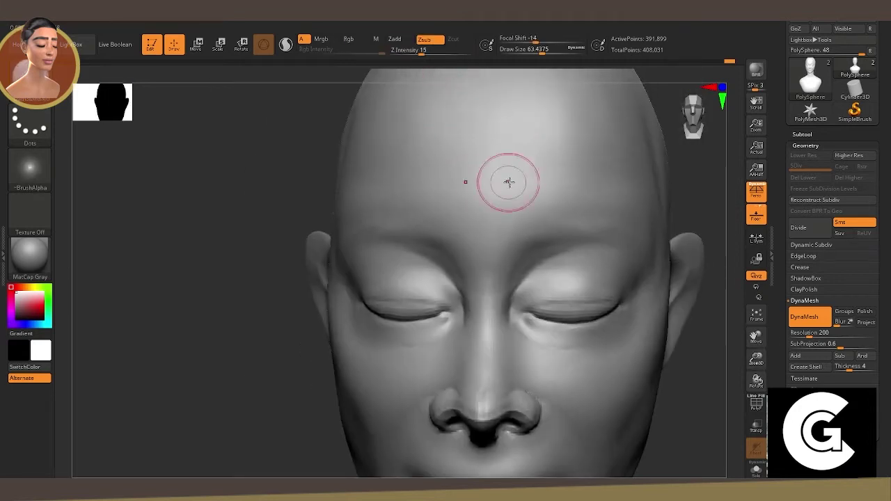
{"action": "left_click_drag", "start_coordinate": [411, 187], "coordinate": [509, 195]}
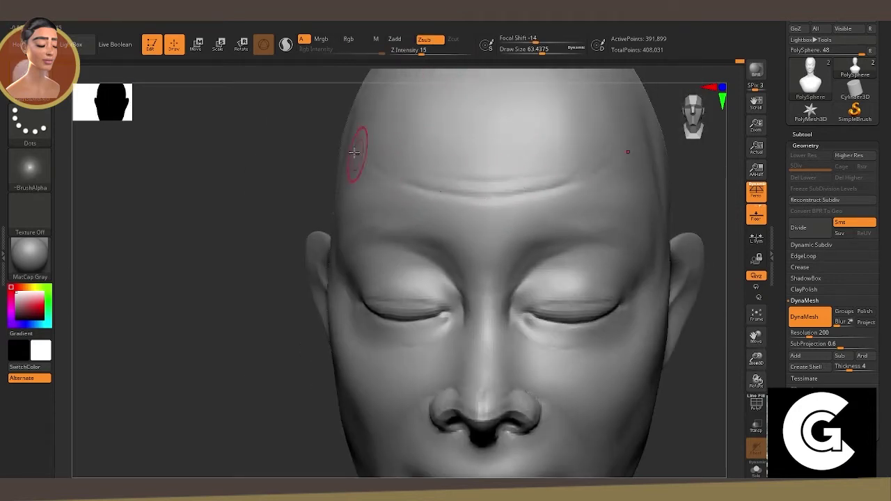
{"action": "left_click_drag", "start_coordinate": [452, 188], "coordinate": [496, 192], "text": "shift"}
{"action": "right_click_drag", "start_coordinate": [482, 182], "coordinate": [286, 175]}
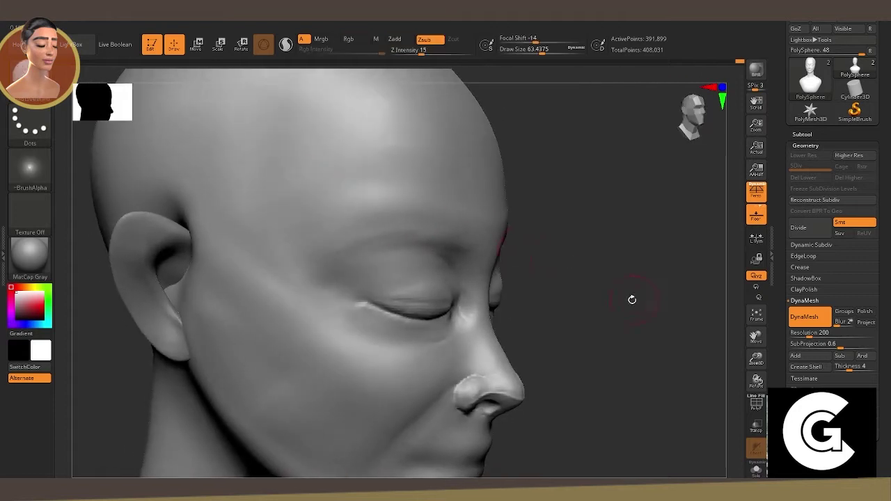
{"action": "right_click_drag", "start_coordinate": [631, 299], "coordinate": [394, 180]}
{"action": "right_click", "coordinate": [395, 180]}
{"action": "mouse_move", "coordinate": [390, 200]}
{"action": "left_mouse_down"}
{"action": "mouse_move", "coordinate": [432, 200]}
{"action": "mouse_move", "coordinate": [394, 182]}
{"action": "left_mouse_up"}
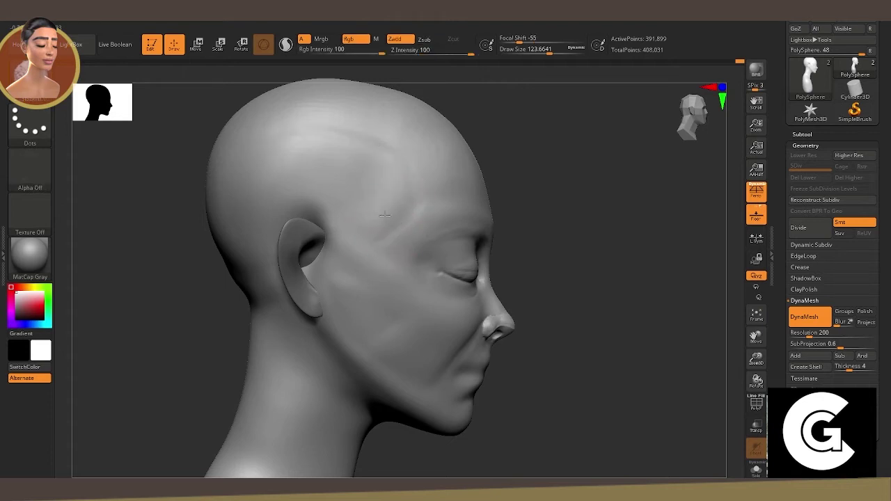
{"action": "right_click_drag", "start_coordinate": [434, 149], "coordinate": [427, 299]}
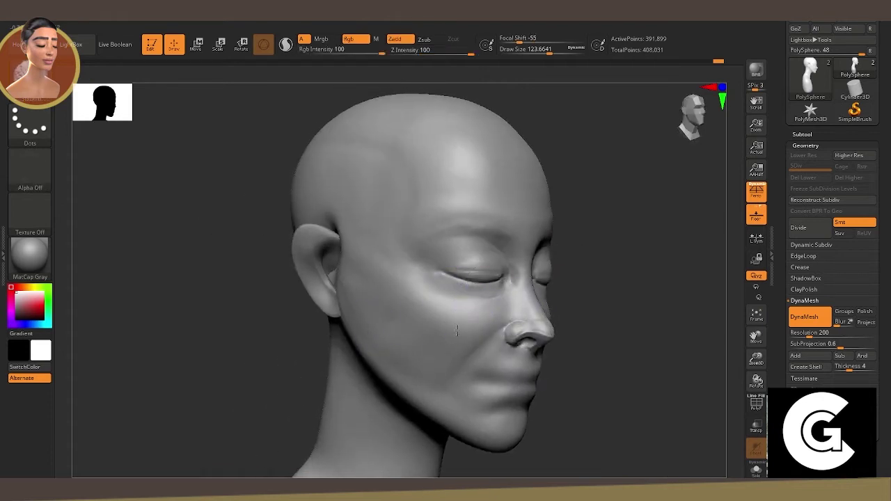
{"action": "mouse_move", "coordinate": [620, 292]}
{"action": "right_mouse_down"}
{"action": "mouse_move", "coordinate": [606, 338]}
{"action": "mouse_move", "coordinate": [649, 373]}
{"action": "mouse_move", "coordinate": [676, 383]}
{"action": "mouse_move", "coordinate": [736, 372]}
{"action": "mouse_move", "coordinate": [610, 308]}
{"action": "right_mouse_up"}
{"action": "key", "text": "space"}
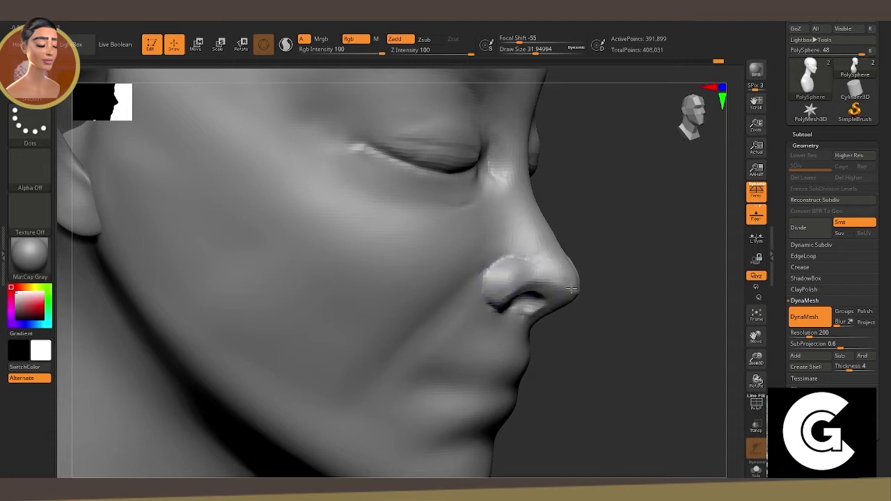
Pick a fine freehand sculpting brush and smooth the nose, adjusting the brush settings.
{"action": "mouse_move", "coordinate": [504, 298]}
{"action": "right_mouse_down"}
{"action": "mouse_move", "coordinate": [603, 352]}
{"action": "mouse_move", "coordinate": [603, 364]}
{"action": "mouse_move", "coordinate": [532, 285]}
{"action": "right_mouse_up"}
{"action": "key", "text": "b"}
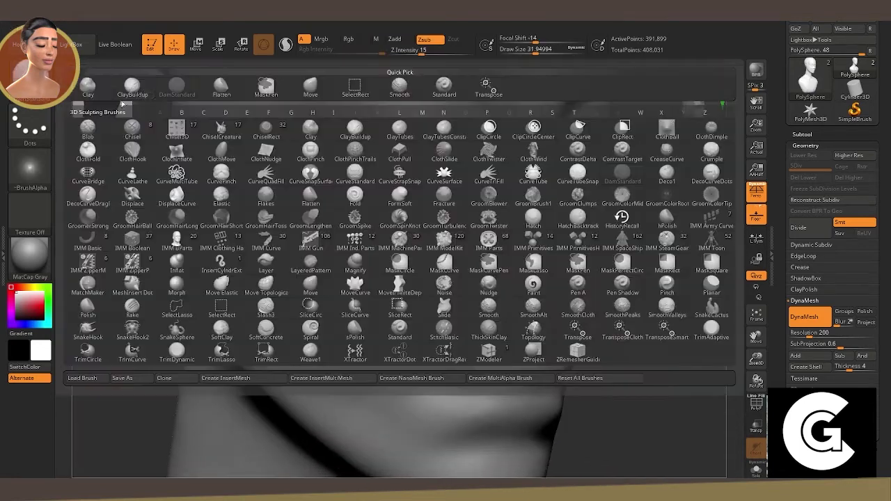
{"action": "key", "text": "s"}
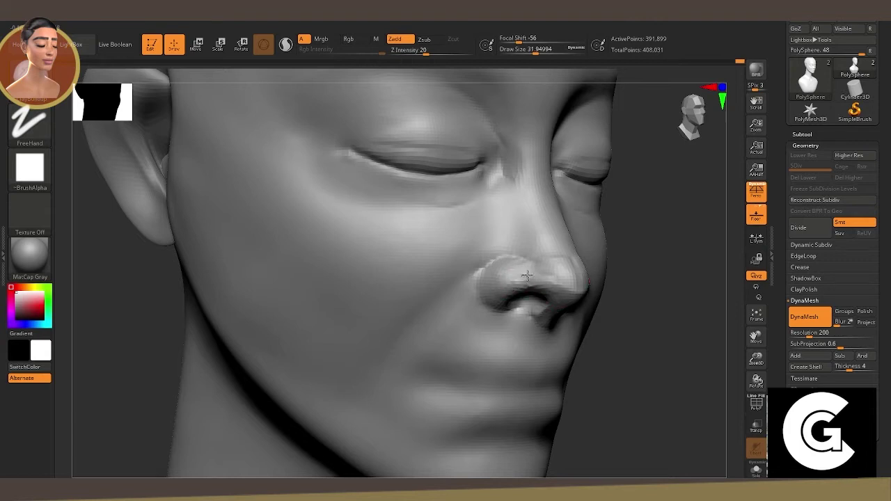
{"action": "key", "text": "shift"}
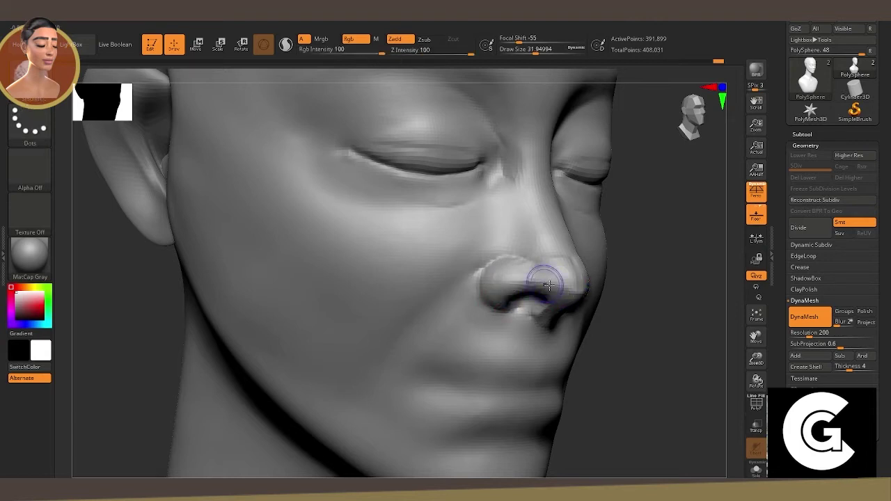
{"action": "right_click_drag", "start_coordinate": [505, 304], "coordinate": [446, 285]}
{"action": "right_click", "coordinate": [308, 235]}
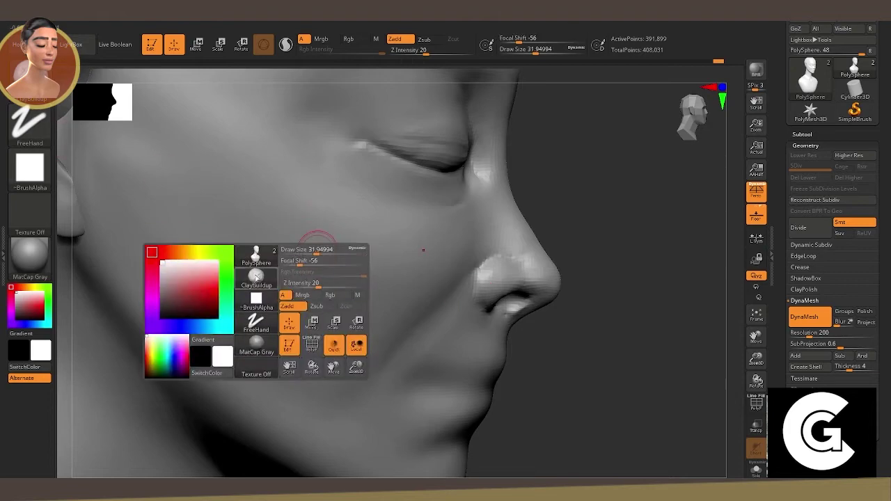
{"action": "right_click", "coordinate": [479, 234]}
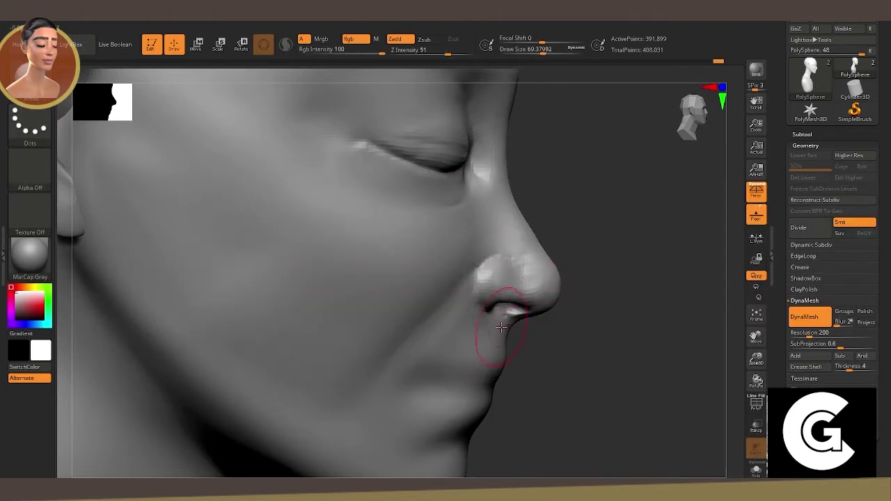
View the nose from below and set up a carving brush at size about 19.
{"action": "mouse_move", "coordinate": [554, 298]}
{"action": "right_mouse_down"}
{"action": "mouse_move", "coordinate": [527, 287]}
{"action": "mouse_move", "coordinate": [683, 341]}
{"action": "mouse_move", "coordinate": [671, 364]}
{"action": "right_mouse_up"}
{"action": "right_click_drag", "start_coordinate": [613, 349], "coordinate": [599, 347]}
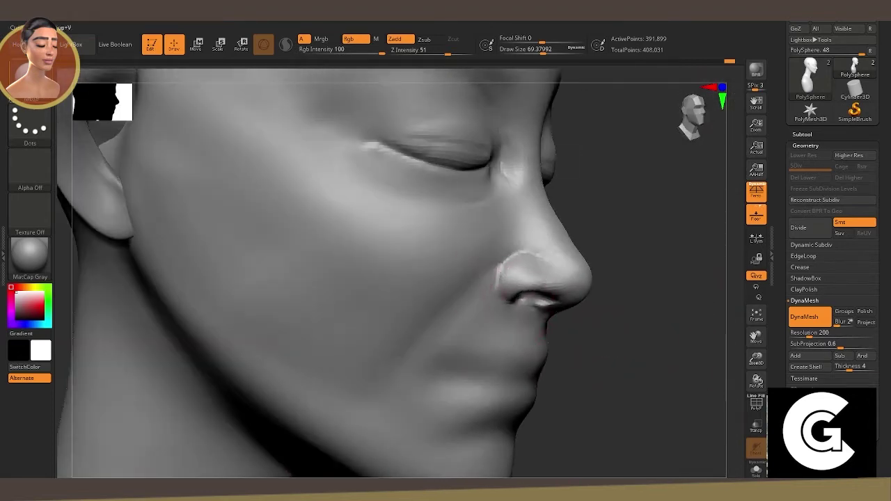
{"action": "key", "text": "b"}
{"action": "key", "text": "d"}
{"action": "key", "text": "s"}
{"action": "right_click", "coordinate": [431, 240]}
{"action": "left_click_drag", "start_coordinate": [453, 249], "coordinate": [411, 250]}
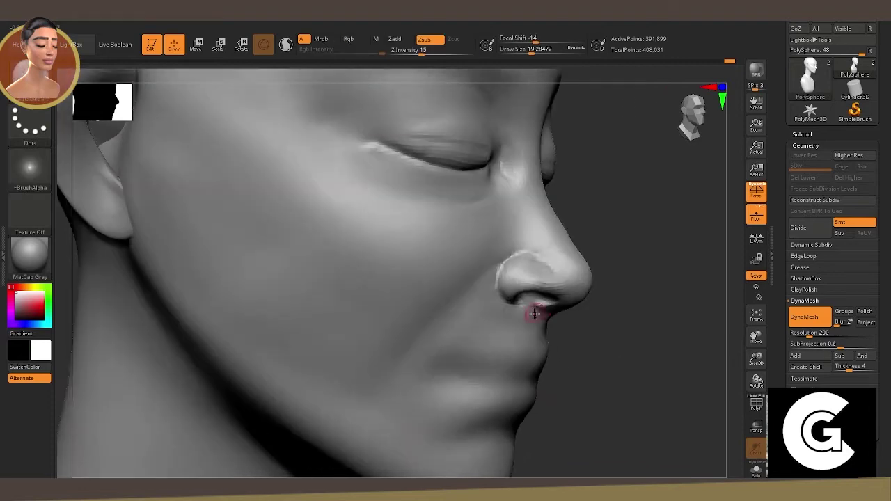
Choose a reshaping brush and reshape the underside of the nostril.
{"action": "key", "text": "b"}
{"action": "left_click", "coordinate": [455, 189]}
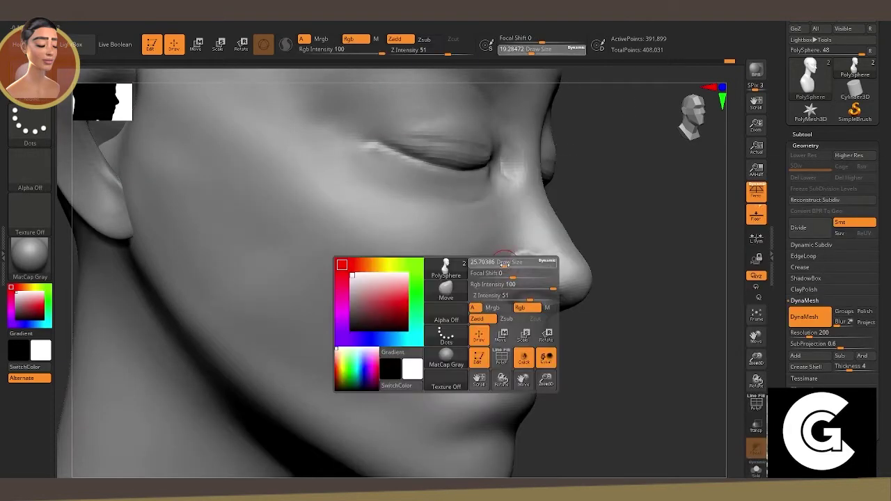
{"action": "left_click_drag", "start_coordinate": [529, 275], "coordinate": [550, 286]}
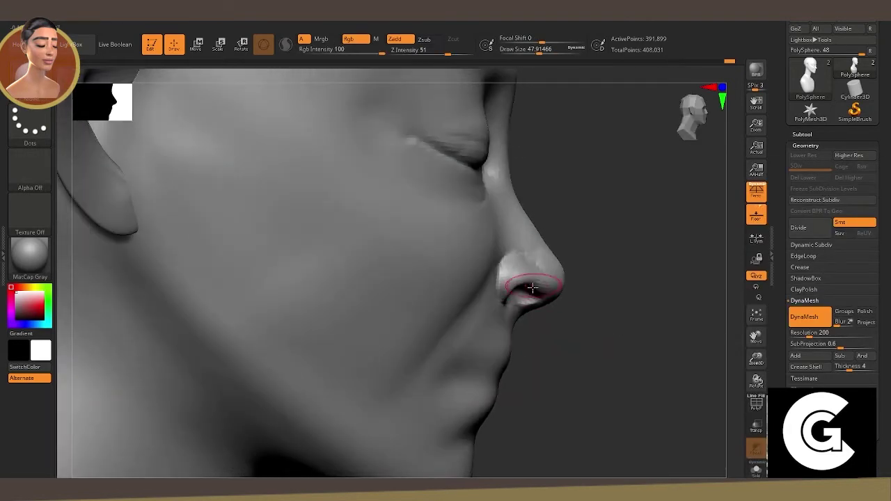
{"action": "mouse_move", "coordinate": [542, 291]}
{"action": "left_mouse_down"}
{"action": "mouse_move", "coordinate": [665, 360]}
{"action": "mouse_move", "coordinate": [645, 367]}
{"action": "left_mouse_up"}
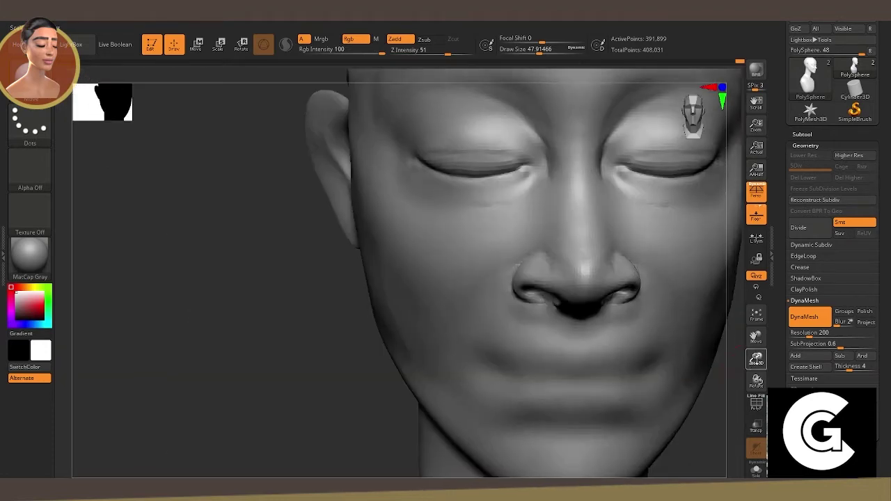
Reshape both nostrils symmetrically and enlarge the brush.
{"action": "scroll", "coordinate": [645, 367], "scroll_direction": "up", "scroll_amount": 5}
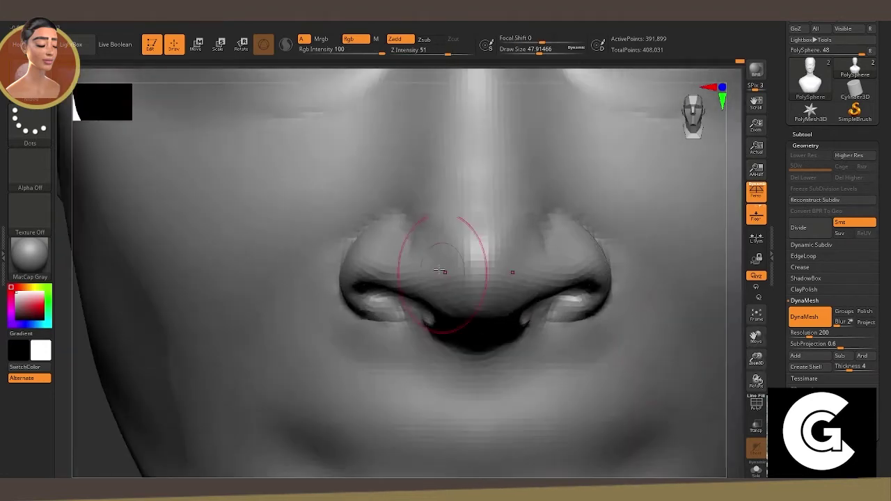
{"action": "mouse_move", "coordinate": [362, 285]}
{"action": "left_mouse_down"}
{"action": "mouse_move", "coordinate": [382, 317]}
{"action": "mouse_move", "coordinate": [358, 289]}
{"action": "mouse_move", "coordinate": [378, 219]}
{"action": "mouse_move", "coordinate": [435, 271]}
{"action": "mouse_move", "coordinate": [422, 202]}
{"action": "left_mouse_up"}
{"action": "key", "text": "space"}
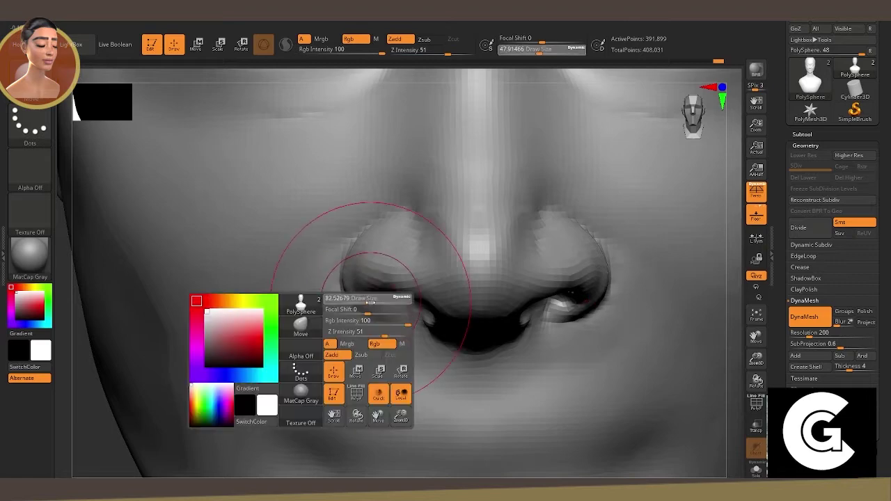
{"action": "left_click_drag", "start_coordinate": [378, 294], "coordinate": [369, 279]}
{"action": "key", "text": "f"}
Carve a crease along the nostril rim and deepen both nostril openings.
{"action": "mouse_move", "coordinate": [687, 331]}
{"action": "left_mouse_down"}
{"action": "mouse_move", "coordinate": [752, 390]}
{"action": "mouse_move", "coordinate": [757, 376]}
{"action": "mouse_move", "coordinate": [613, 369]}
{"action": "mouse_move", "coordinate": [627, 370]}
{"action": "left_mouse_up"}
{"action": "left_click_drag", "start_coordinate": [757, 337], "coordinate": [737, 437]}
{"action": "key", "text": "space"}
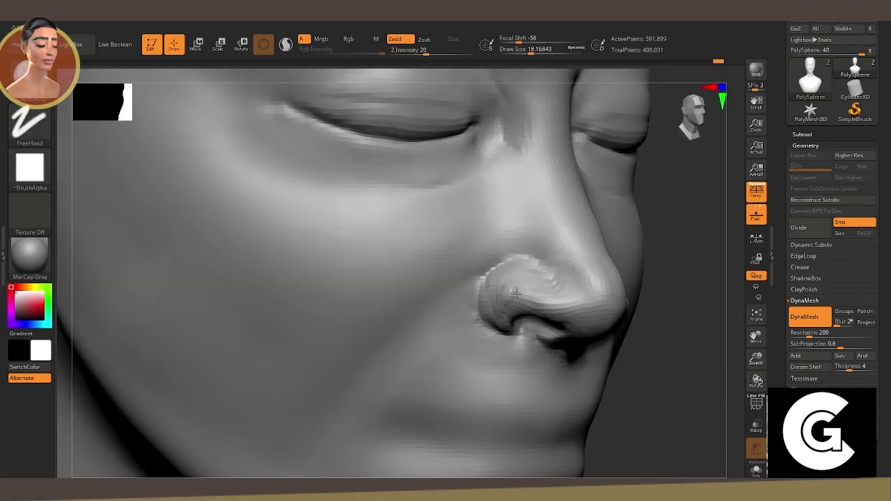
{"action": "mouse_move", "coordinate": [515, 293]}
{"action": "left_mouse_down"}
{"action": "mouse_move", "coordinate": [535, 310]}
{"action": "mouse_move", "coordinate": [497, 321]}
{"action": "left_mouse_up"}
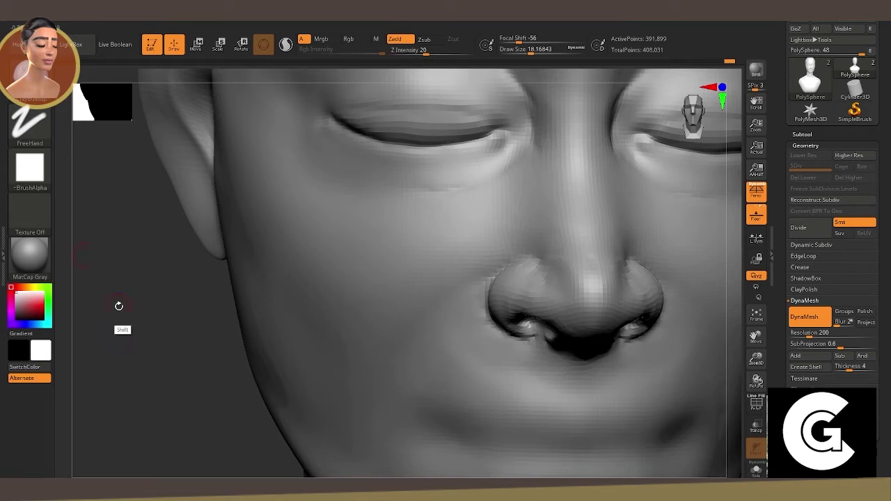
{"action": "left_click_drag", "start_coordinate": [118, 306], "coordinate": [657, 342], "text": "shift"}
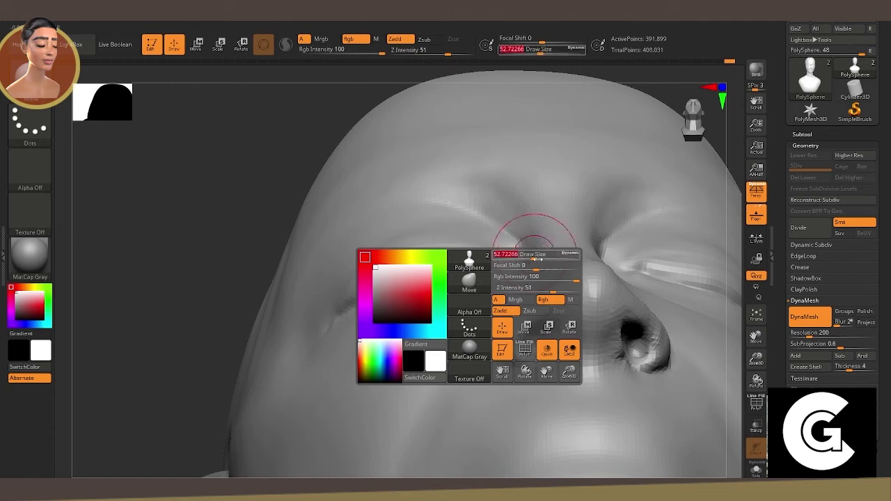
{"action": "mouse_move", "coordinate": [543, 313]}
{"action": "left_mouse_down"}
{"action": "mouse_move", "coordinate": [578, 342]}
{"action": "mouse_move", "coordinate": [557, 325]}
{"action": "left_mouse_up"}
Frame the bust, zoom to a three-quarter close-up of the nose, and pick a fine carving brush.
{"action": "mouse_move", "coordinate": [756, 383]}
{"action": "left_mouse_down"}
{"action": "mouse_move", "coordinate": [617, 388]}
{"action": "mouse_move", "coordinate": [684, 369]}
{"action": "left_mouse_up"}
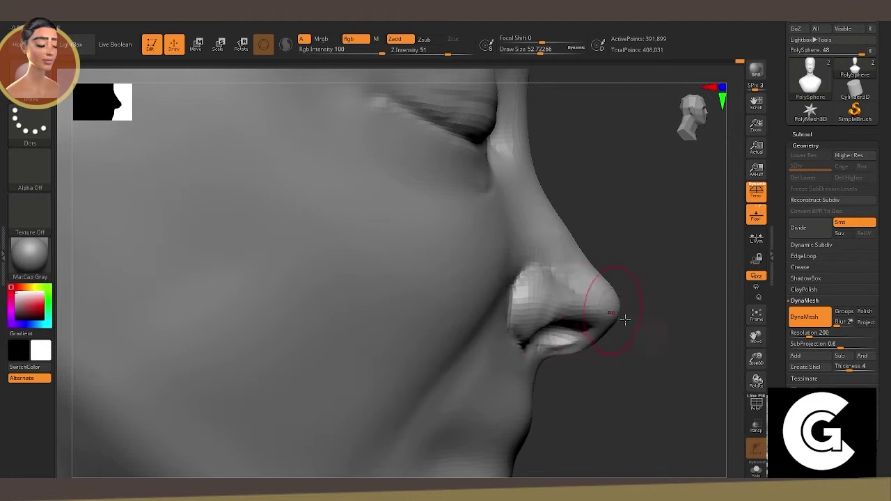
{"action": "left_click_drag", "start_coordinate": [625, 319], "coordinate": [599, 293]}
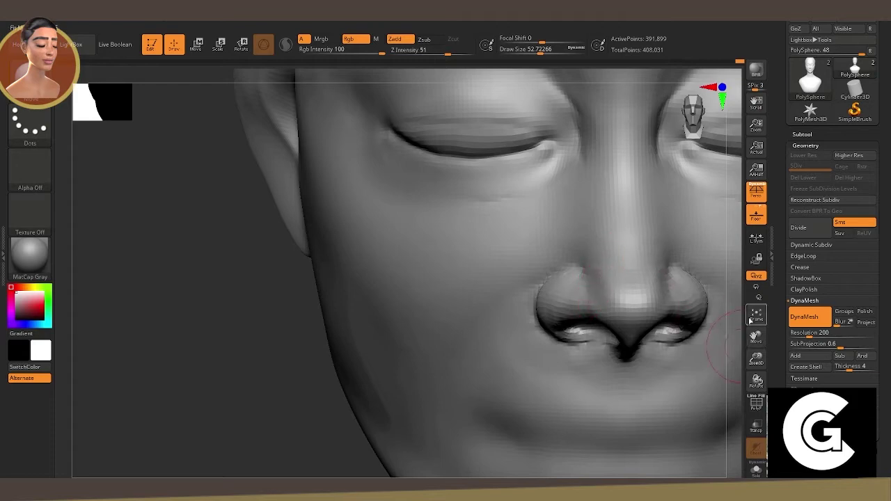
{"action": "left_click", "coordinate": [750, 319]}
{"action": "mouse_move", "coordinate": [603, 292]}
{"action": "left_mouse_down"}
{"action": "mouse_move", "coordinate": [553, 314]}
{"action": "mouse_move", "coordinate": [562, 306]}
{"action": "mouse_move", "coordinate": [410, 274]}
{"action": "left_mouse_up"}
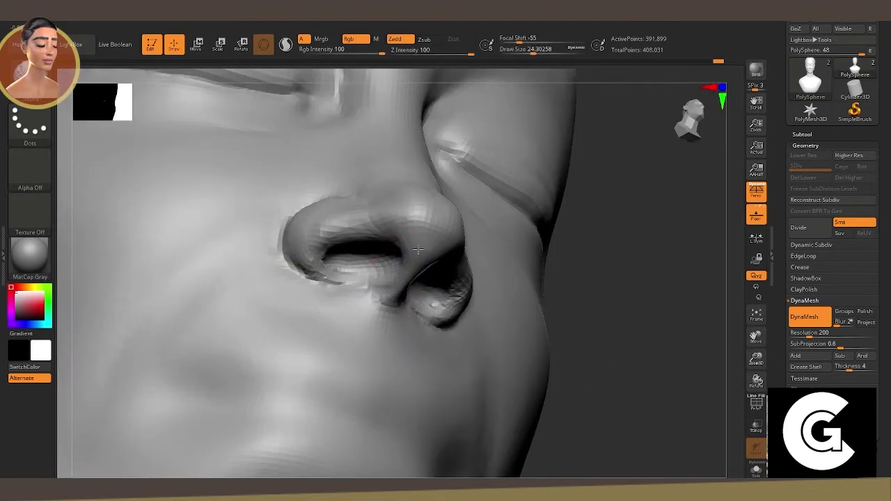
{"action": "key", "text": "b"}
{"action": "key", "text": "d"}
{"action": "key", "text": "s"}
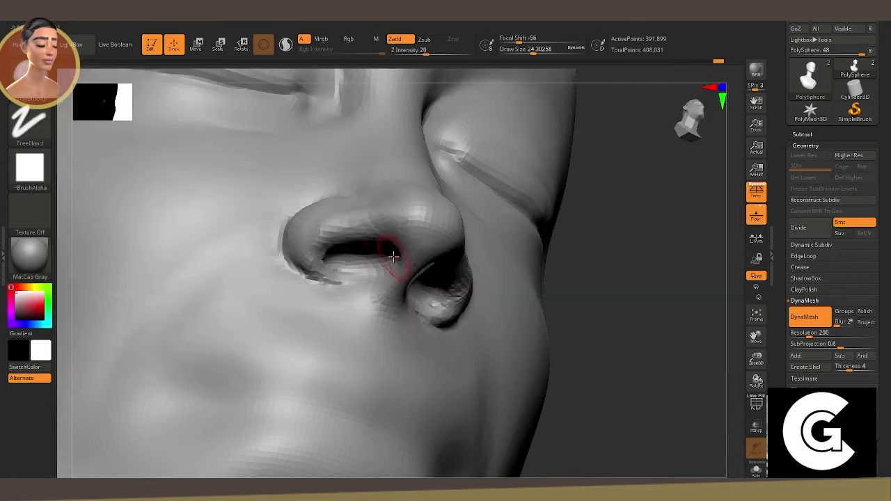
{"action": "key", "text": "space"}
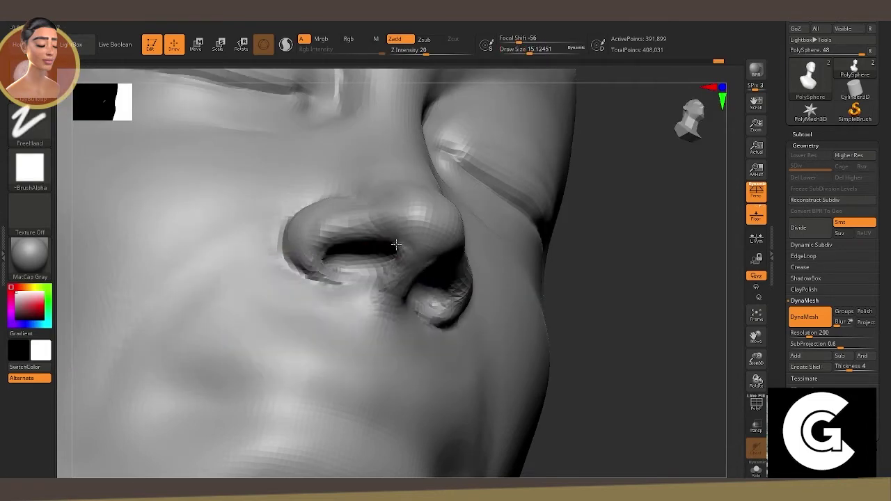
Smooth the nostril side, rim and upper wing, then frame the whole bust.
{"action": "key", "text": "b"}
{"action": "key", "text": "s"}
{"action": "key", "text": "t"}
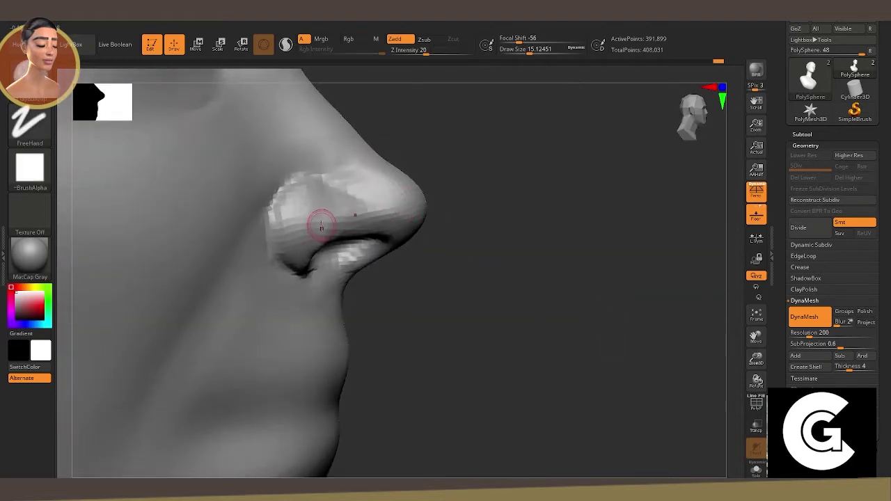
{"action": "mouse_move", "coordinate": [334, 238]}
{"action": "left_mouse_down"}
{"action": "mouse_move", "coordinate": [394, 225]}
{"action": "mouse_move", "coordinate": [388, 246]}
{"action": "left_mouse_up"}
{"action": "mouse_move", "coordinate": [328, 199]}
{"action": "left_mouse_down"}
{"action": "mouse_move", "coordinate": [313, 235]}
{"action": "mouse_move", "coordinate": [338, 255]}
{"action": "left_mouse_up"}
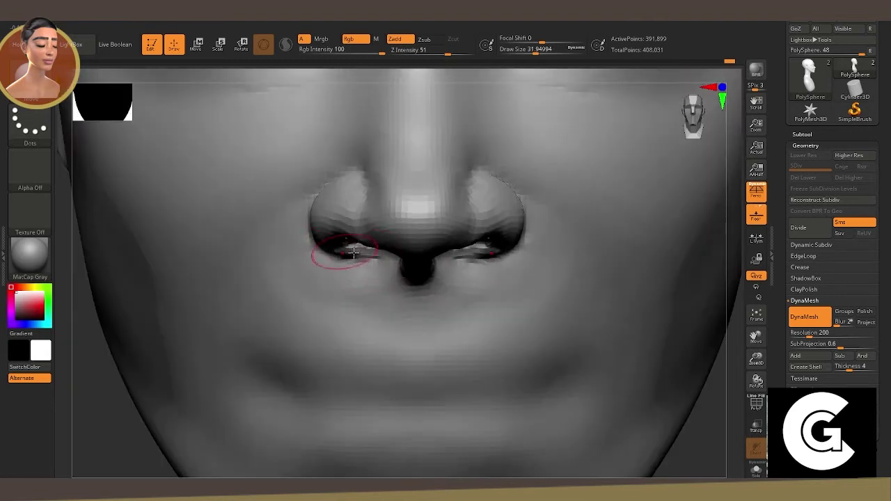
{"action": "key", "text": "f"}
{"action": "mouse_move", "coordinate": [757, 358]}
{"action": "left_mouse_down"}
{"action": "mouse_move", "coordinate": [757, 337]}
{"action": "mouse_move", "coordinate": [725, 459]}
{"action": "left_mouse_up"}
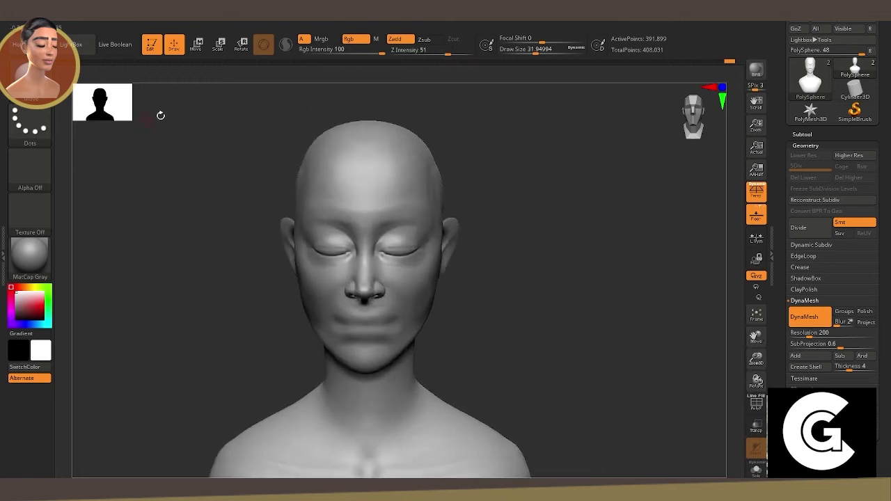
{"action": "key", "text": "space"}
{"action": "left_click_drag", "start_coordinate": [174, 118], "coordinate": [237, 118]}
{"action": "left_click_drag", "start_coordinate": [236, 191], "coordinate": [506, 281]}
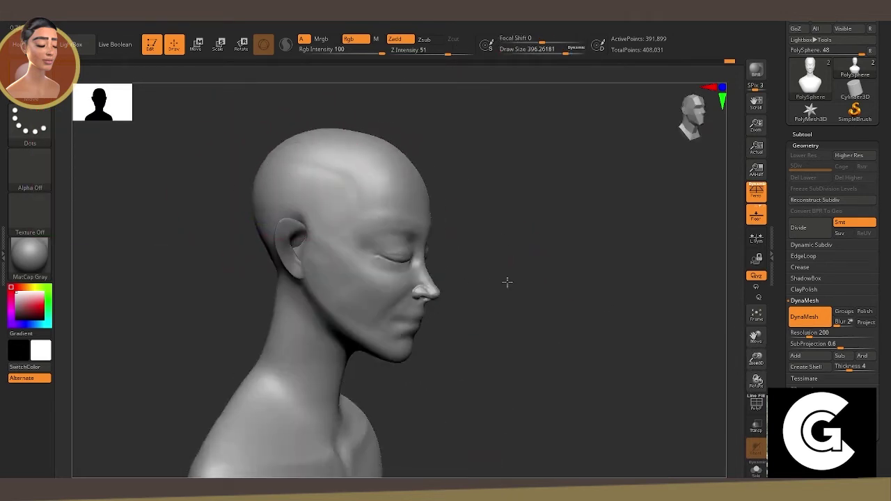
{"action": "left_click_drag", "start_coordinate": [377, 149], "coordinate": [454, 221]}
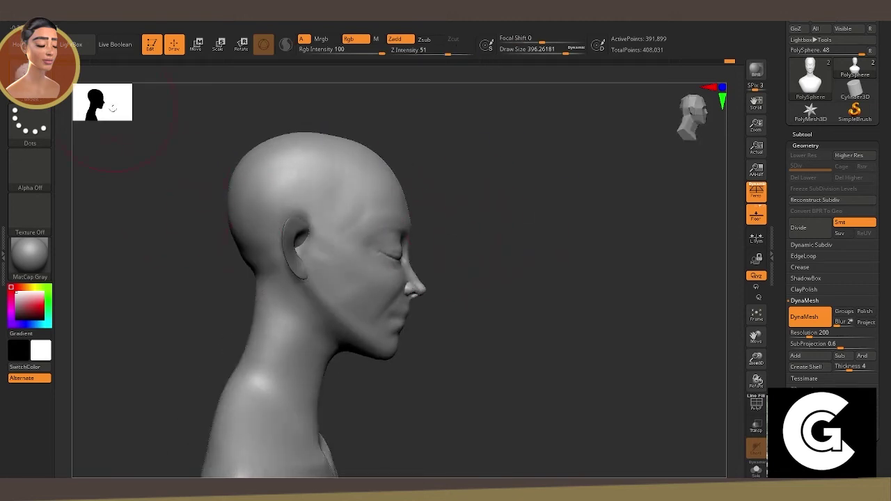
{"action": "key", "text": "space"}
{"action": "left_click_drag", "start_coordinate": [209, 192], "coordinate": [236, 192]}
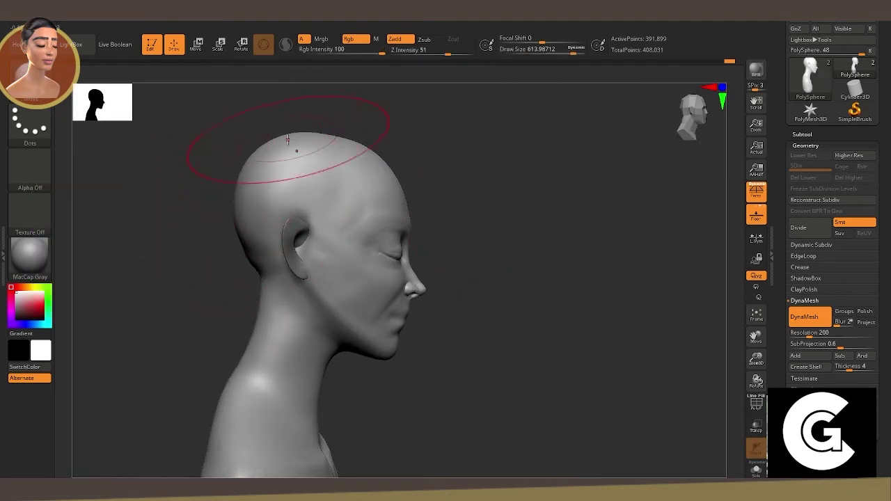
{"action": "mouse_move", "coordinate": [453, 209]}
{"action": "left_mouse_down"}
{"action": "mouse_move", "coordinate": [259, 239]}
{"action": "mouse_move", "coordinate": [371, 361]}
{"action": "mouse_move", "coordinate": [418, 288]}
{"action": "left_mouse_up"}
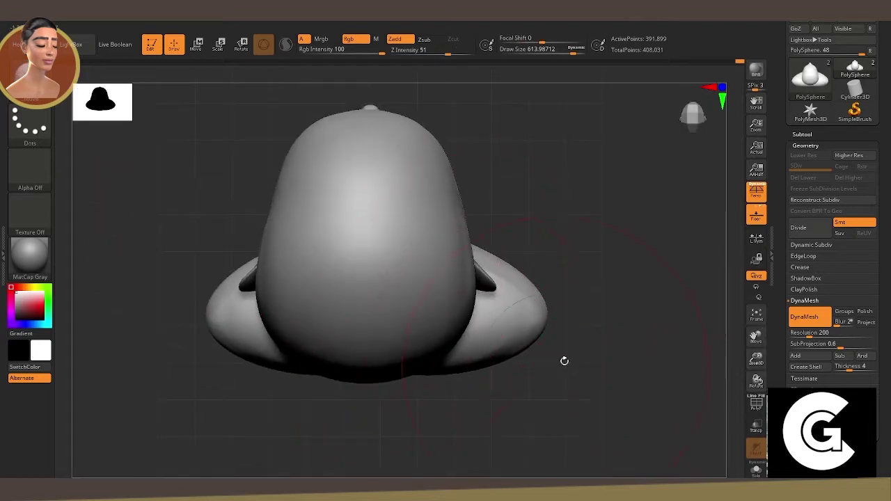
Re-centre the model and reduce brush size while raising intensity and sharpening falloff.
{"action": "left_click_drag", "start_coordinate": [564, 361], "coordinate": [741, 306]}
{"action": "left_click", "coordinate": [756, 315]}
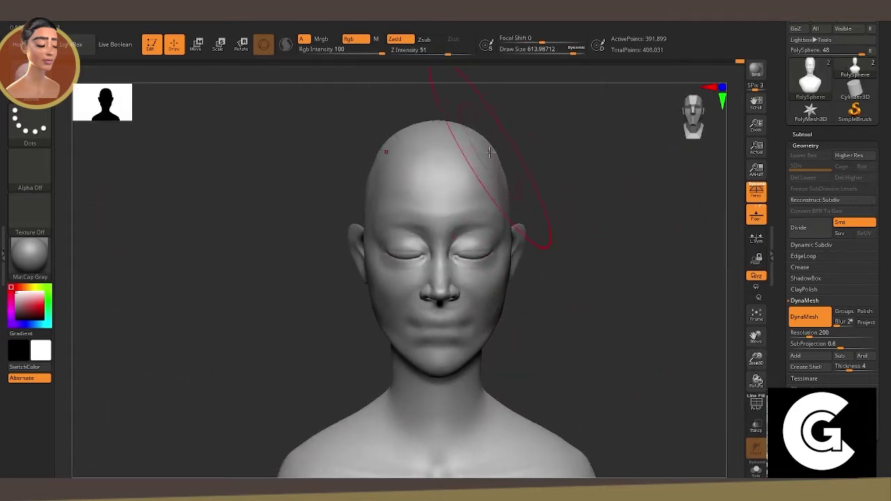
{"action": "mouse_move", "coordinate": [502, 155]}
{"action": "left_mouse_down"}
{"action": "mouse_move", "coordinate": [623, 201]}
{"action": "mouse_move", "coordinate": [547, 282]}
{"action": "left_mouse_up"}
{"action": "key", "text": "space"}
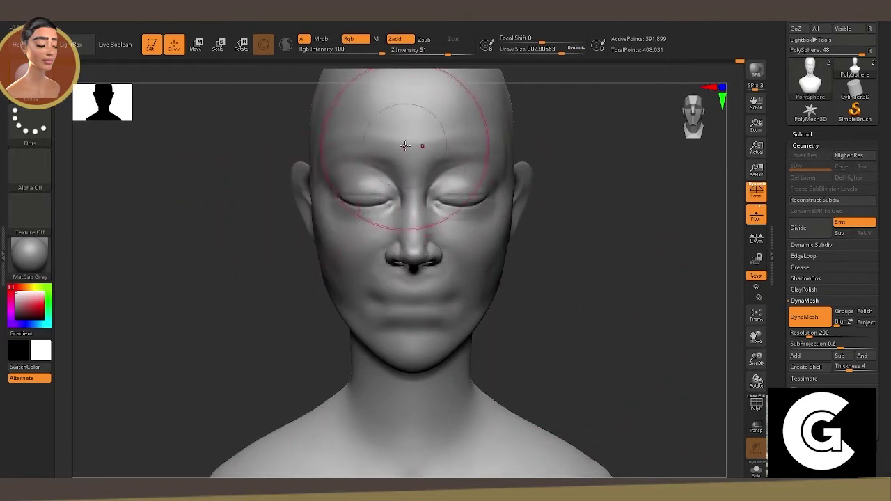
{"action": "key", "text": "space"}
{"action": "left_click_drag", "start_coordinate": [215, 168], "coordinate": [292, 195]}
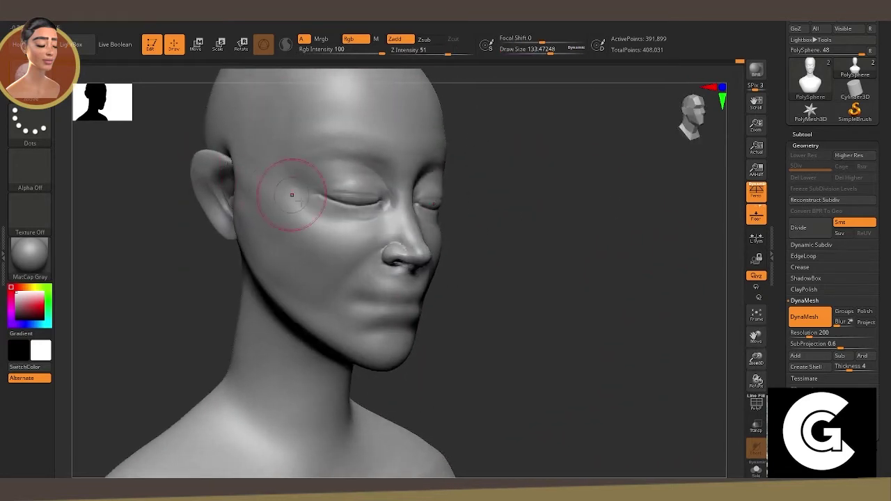
{"action": "mouse_move", "coordinate": [545, 295]}
{"action": "left_mouse_down"}
{"action": "mouse_move", "coordinate": [579, 314]}
{"action": "mouse_move", "coordinate": [593, 408]}
{"action": "left_mouse_up"}
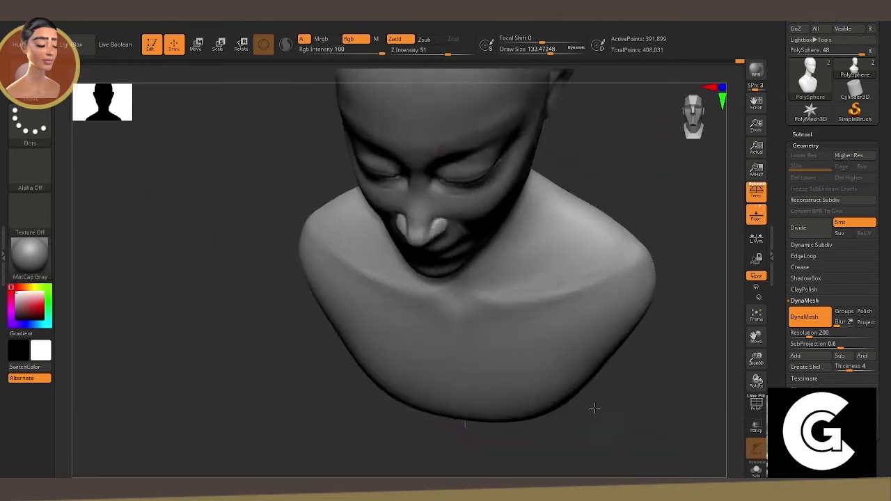
Increase the brush size to about 242 and check the face from front and profile.
{"action": "key", "text": "space"}
{"action": "left_click_drag", "start_coordinate": [479, 200], "coordinate": [487, 200]}
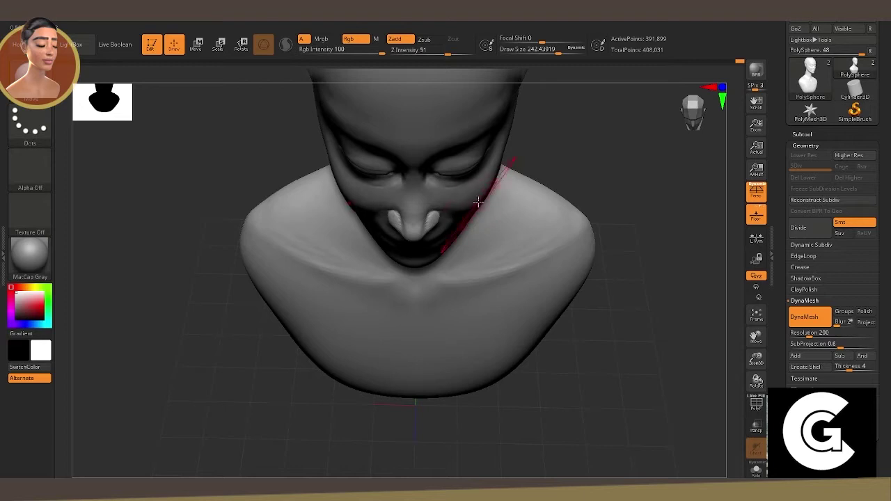
{"action": "right_click_drag", "start_coordinate": [478, 199], "coordinate": [656, 227]}
{"action": "mouse_move", "coordinate": [656, 228]}
{"action": "left_mouse_down"}
{"action": "mouse_move", "coordinate": [666, 235]}
{"action": "mouse_move", "coordinate": [535, 232]}
{"action": "left_mouse_up"}
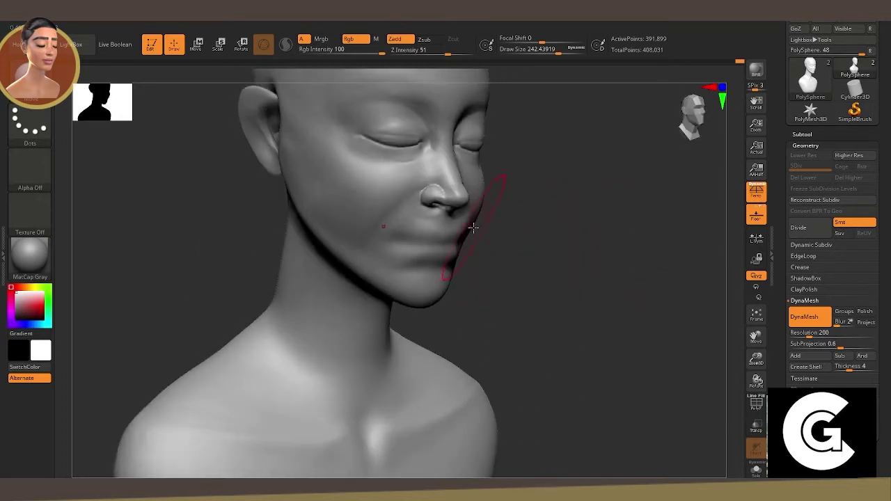
{"action": "mouse_move", "coordinate": [482, 179]}
{"action": "left_mouse_down"}
{"action": "mouse_move", "coordinate": [556, 200]}
{"action": "mouse_move", "coordinate": [716, 314]}
{"action": "mouse_move", "coordinate": [599, 369]}
{"action": "mouse_move", "coordinate": [289, 411]}
{"action": "left_mouse_up"}
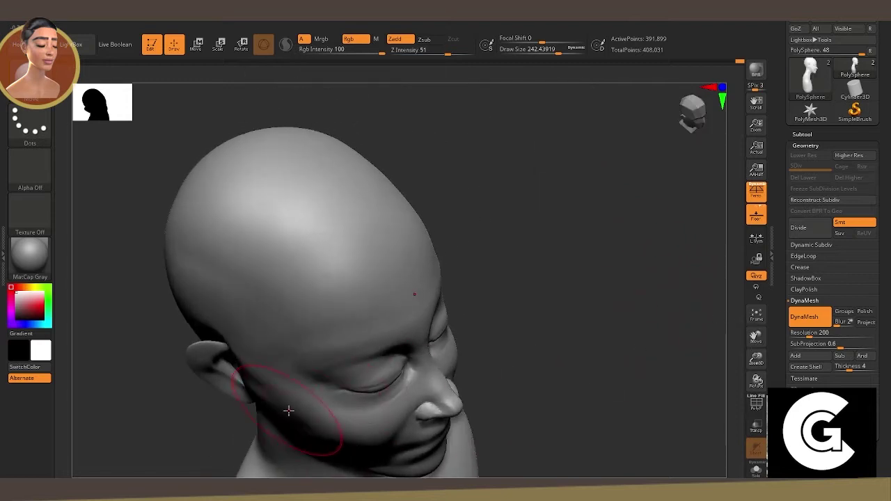
{"action": "mouse_move", "coordinate": [532, 342]}
{"action": "left_mouse_down"}
{"action": "mouse_move", "coordinate": [621, 306]}
{"action": "mouse_move", "coordinate": [600, 272]}
{"action": "left_mouse_up"}
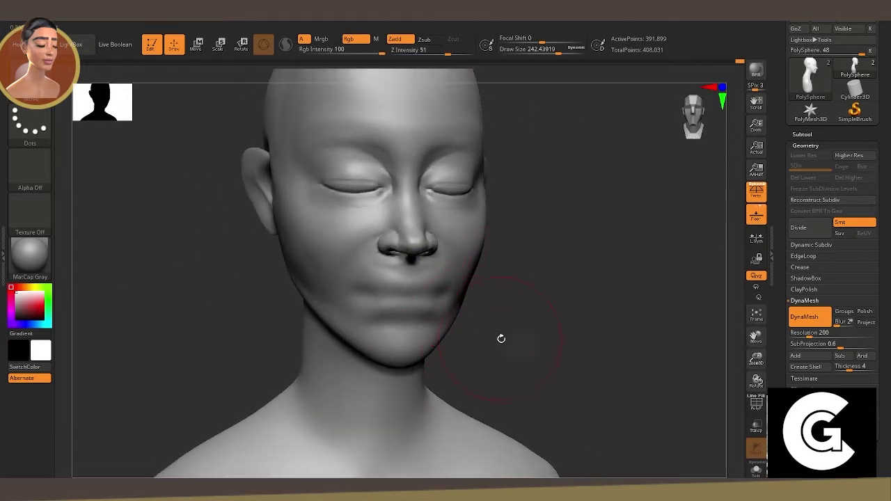
{"action": "left_click_drag", "start_coordinate": [502, 338], "coordinate": [535, 339]}
Carve the cheek with a soft-alpha subtractive brush, smoothing between strokes.
{"action": "key", "text": "b"}
{"action": "left_click", "coordinate": [115, 208]}
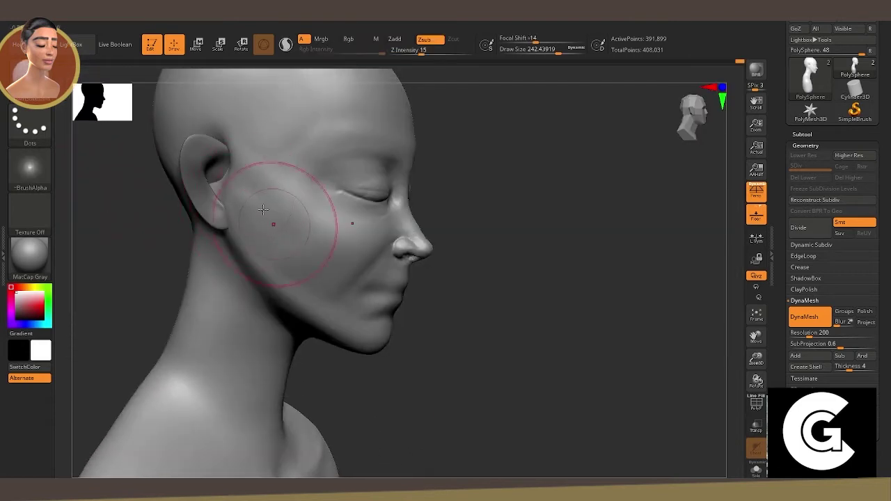
{"action": "key", "text": "b"}
{"action": "key", "text": "s"}
{"action": "key", "text": "t"}
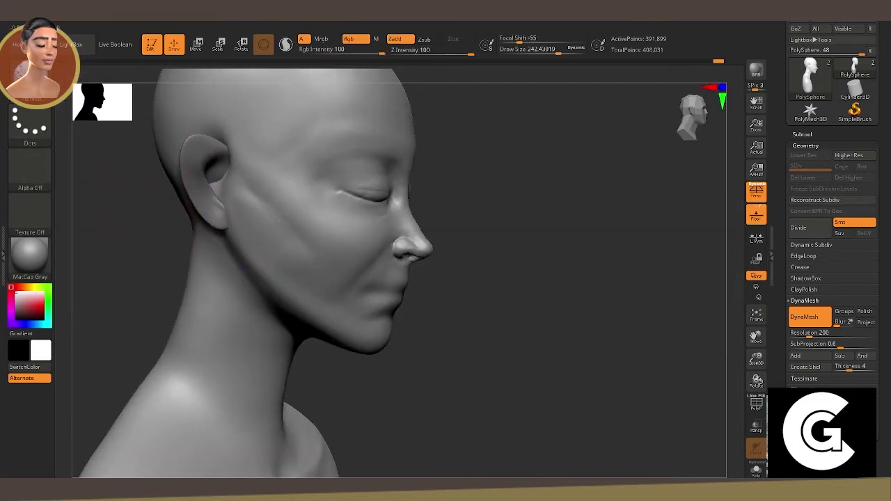
{"action": "left_click_drag", "start_coordinate": [458, 314], "coordinate": [123, 258]}
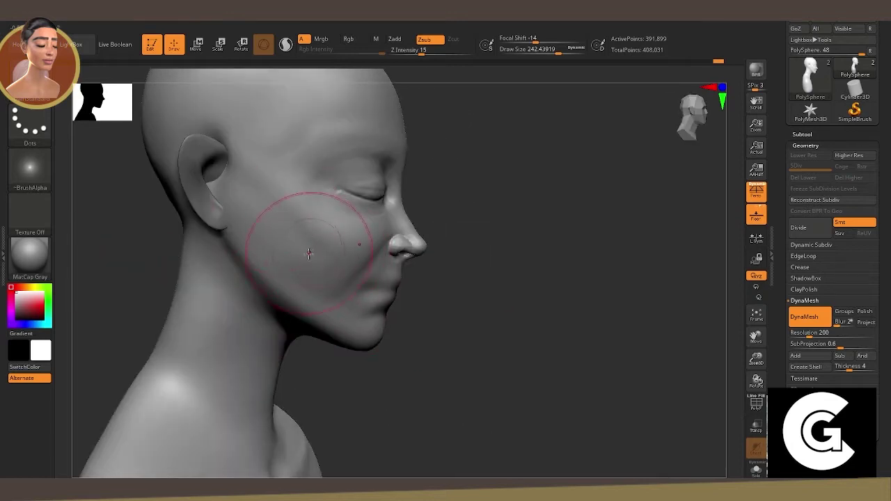
{"action": "key", "text": "b"}
{"action": "key", "text": "s"}
{"action": "key", "text": "t"}
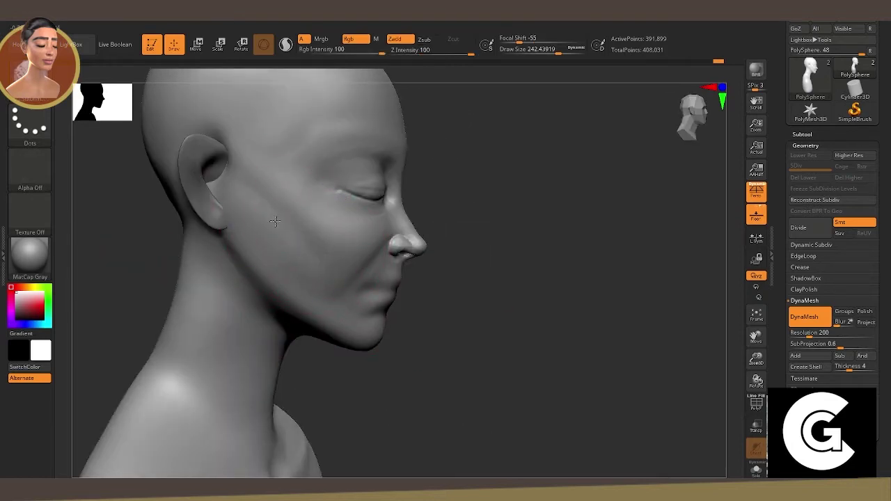
{"action": "mouse_move", "coordinate": [308, 237]}
{"action": "left_mouse_down"}
{"action": "mouse_move", "coordinate": [185, 270]}
{"action": "mouse_move", "coordinate": [186, 243]}
{"action": "left_mouse_up"}
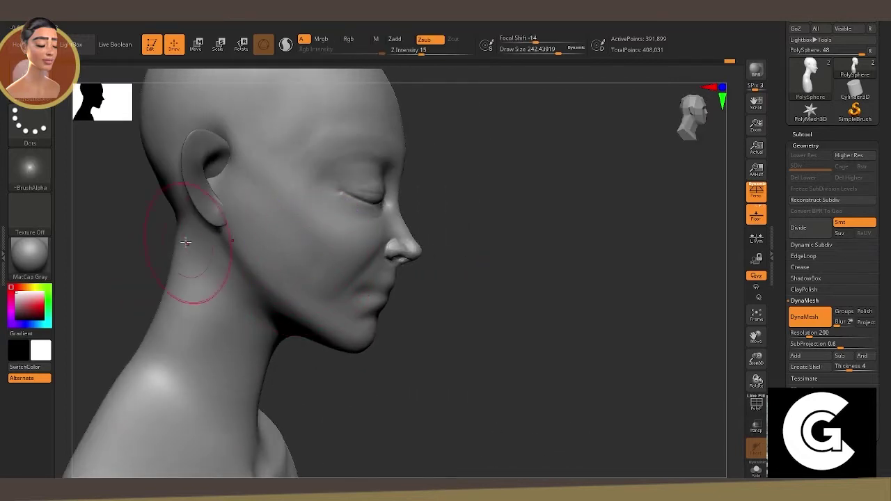
Check the ear piece's placement from the front, then return to the PolySphere head.
{"action": "left_click", "coordinate": [803, 134]}
{"action": "left_click", "coordinate": [196, 44]}
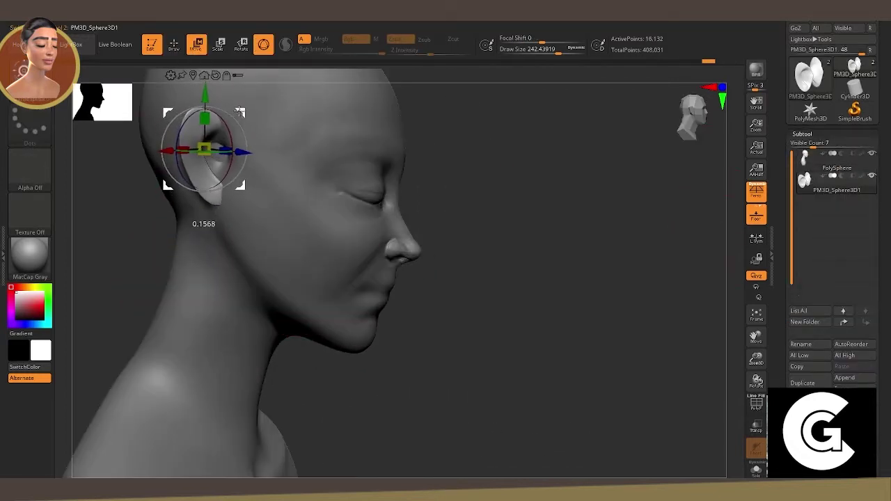
{"action": "left_click", "coordinate": [756, 316]}
{"action": "mouse_move", "coordinate": [596, 298]}
{"action": "left_mouse_down"}
{"action": "mouse_move", "coordinate": [657, 367]}
{"action": "mouse_move", "coordinate": [647, 334]}
{"action": "left_mouse_up"}
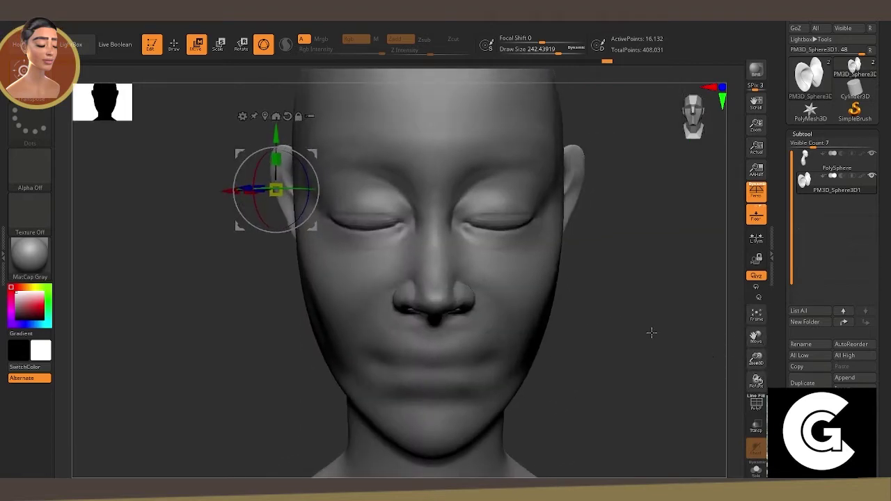
{"action": "left_click", "coordinate": [802, 158]}
{"action": "key", "text": "space"}
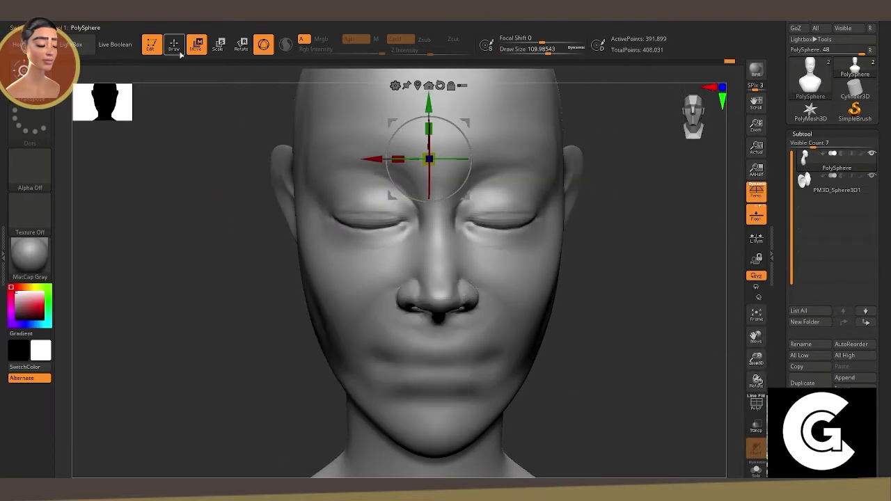
Pick a standard additive brush, shrink it to about 32, and frame the nose and mouth.
{"action": "key", "text": "q"}
{"action": "key", "text": "space"}
{"action": "key", "text": "b"}
{"action": "left_click", "coordinate": [648, 379]}
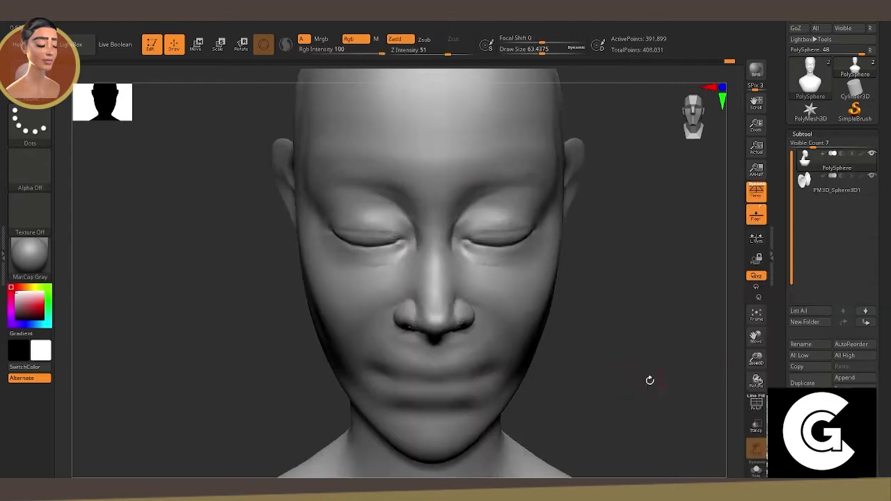
{"action": "mouse_move", "coordinate": [649, 378]}
{"action": "left_mouse_down"}
{"action": "mouse_move", "coordinate": [749, 359]}
{"action": "mouse_move", "coordinate": [514, 160]}
{"action": "mouse_move", "coordinate": [536, 172]}
{"action": "left_mouse_up"}
{"action": "key", "text": "space"}
{"action": "left_click_drag", "start_coordinate": [592, 313], "coordinate": [691, 316]}
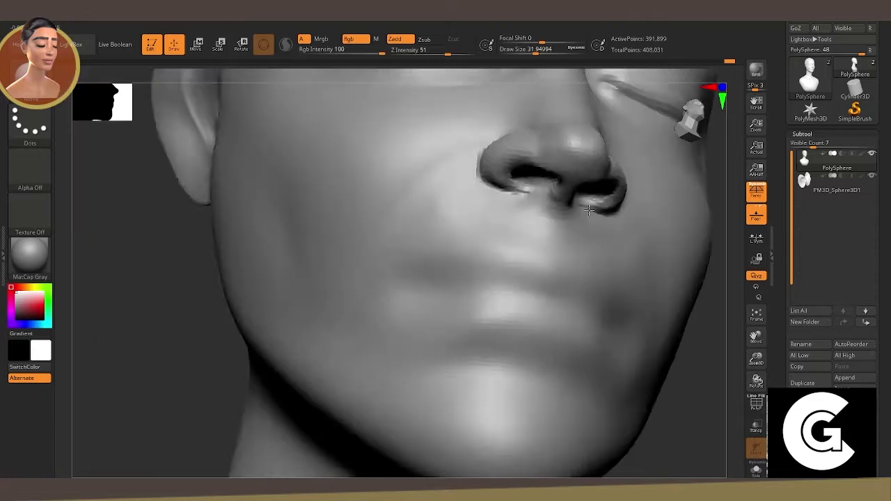
{"action": "left_click_drag", "start_coordinate": [583, 198], "coordinate": [547, 171]}
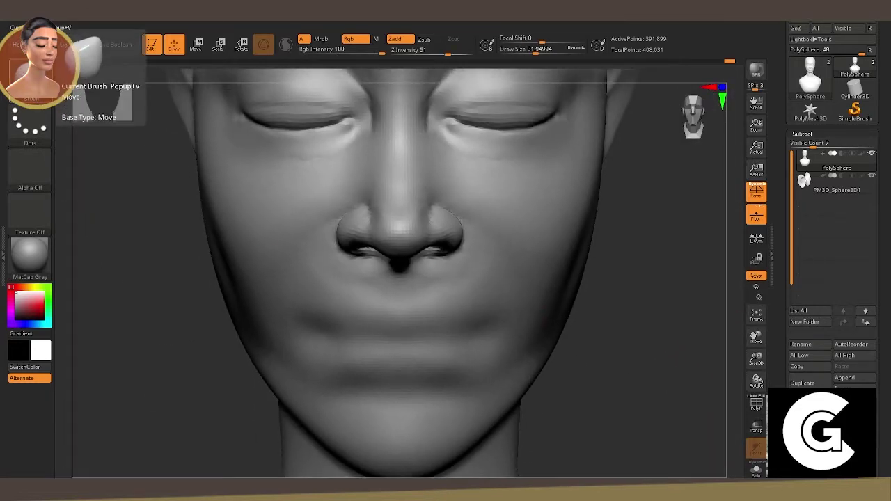
With a freehand brush, shape, texture and smooth the upper lip below the nostril.
{"action": "left_click", "coordinate": [62, 91]}
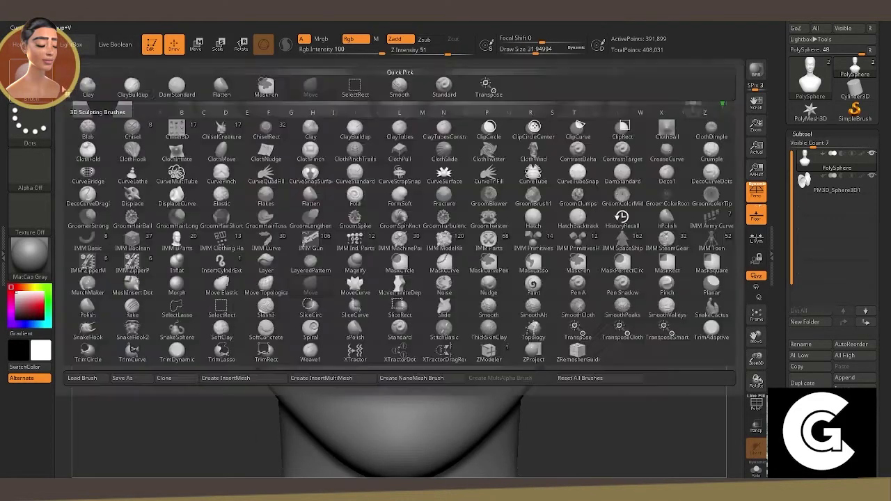
{"action": "left_click", "coordinate": [383, 292]}
{"action": "key", "text": "space"}
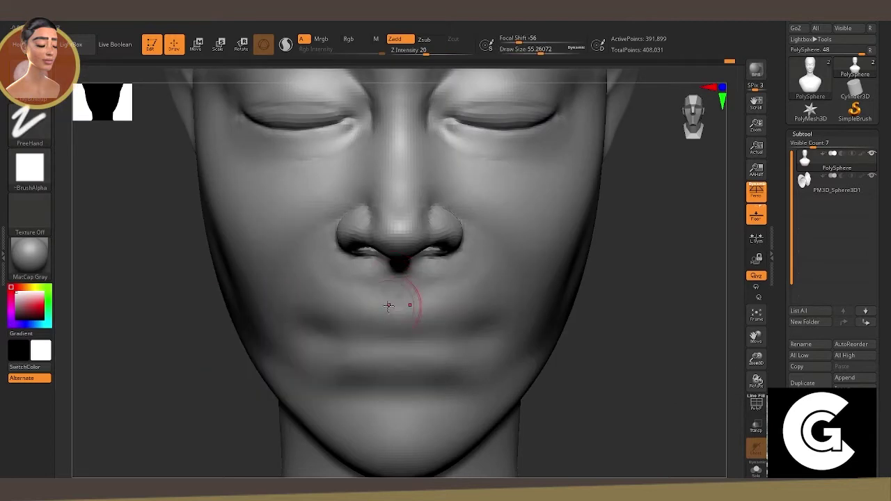
{"action": "key", "text": "ctrl+z"}
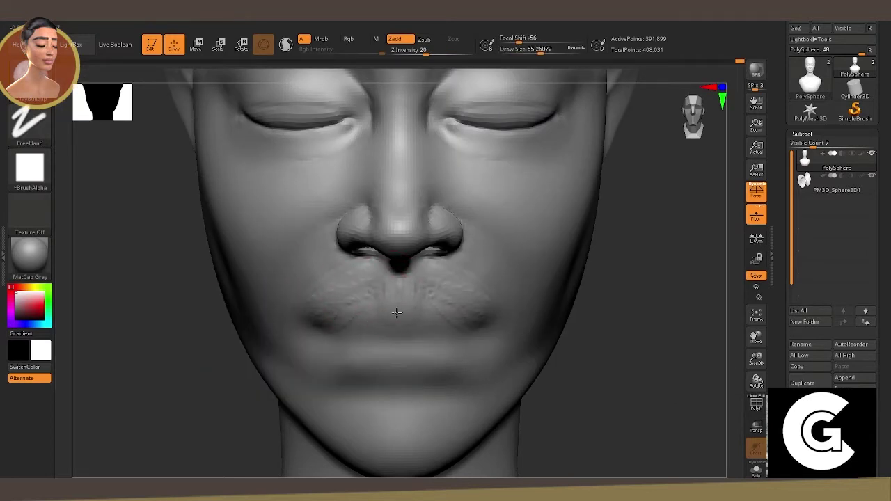
{"action": "left_click_drag", "start_coordinate": [396, 313], "coordinate": [318, 319]}
{"action": "left_click_drag", "start_coordinate": [411, 293], "coordinate": [381, 302]}
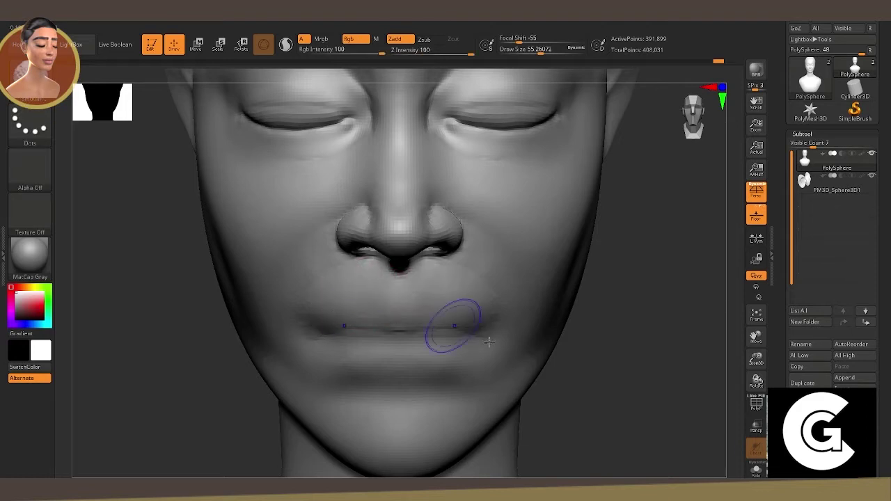
{"action": "right_click_drag", "start_coordinate": [454, 323], "coordinate": [414, 307]}
{"action": "left_click_drag", "start_coordinate": [448, 332], "coordinate": [471, 263]}
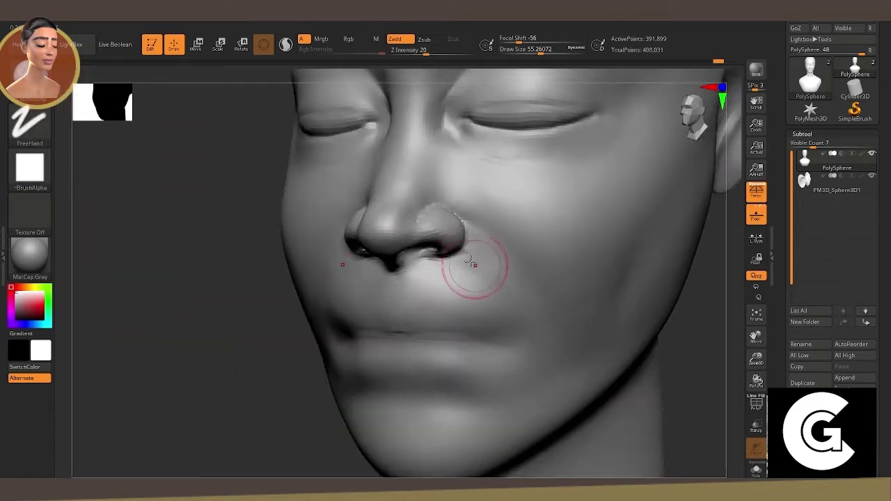
{"action": "mouse_move", "coordinate": [517, 328]}
{"action": "left_mouse_down"}
{"action": "mouse_move", "coordinate": [466, 275]}
{"action": "mouse_move", "coordinate": [411, 286]}
{"action": "left_mouse_up"}
{"action": "mouse_move", "coordinate": [452, 330]}
{"action": "left_mouse_down"}
{"action": "mouse_move", "coordinate": [467, 302]}
{"action": "mouse_move", "coordinate": [507, 343]}
{"action": "left_mouse_up"}
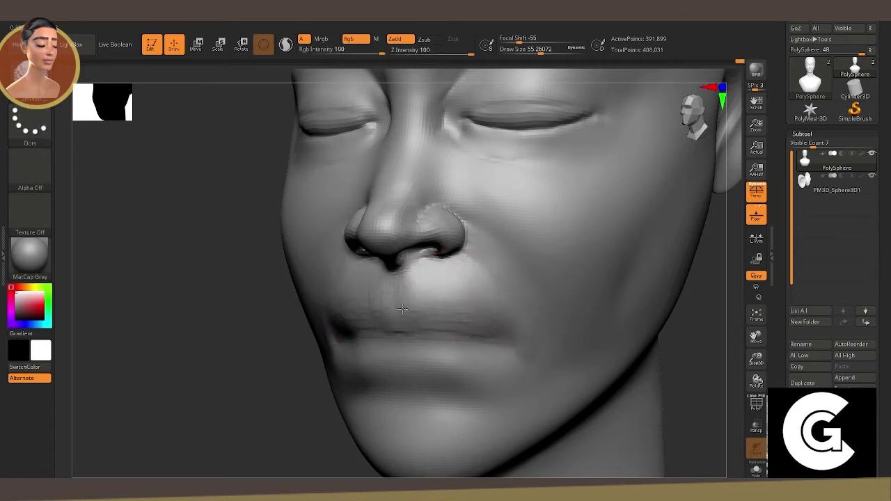
Carve and soften the nasolabial fold from the nose wing toward the mouth corner.
{"action": "right_click_drag", "start_coordinate": [392, 283], "coordinate": [503, 259], "text": "shift"}
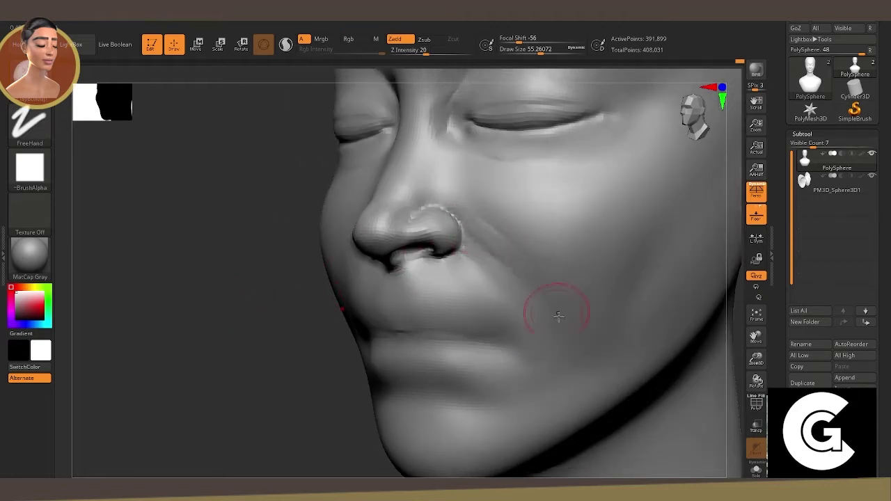
{"action": "mouse_move", "coordinate": [558, 315]}
{"action": "left_mouse_down"}
{"action": "mouse_move", "coordinate": [461, 204]}
{"action": "mouse_move", "coordinate": [573, 333]}
{"action": "left_mouse_up"}
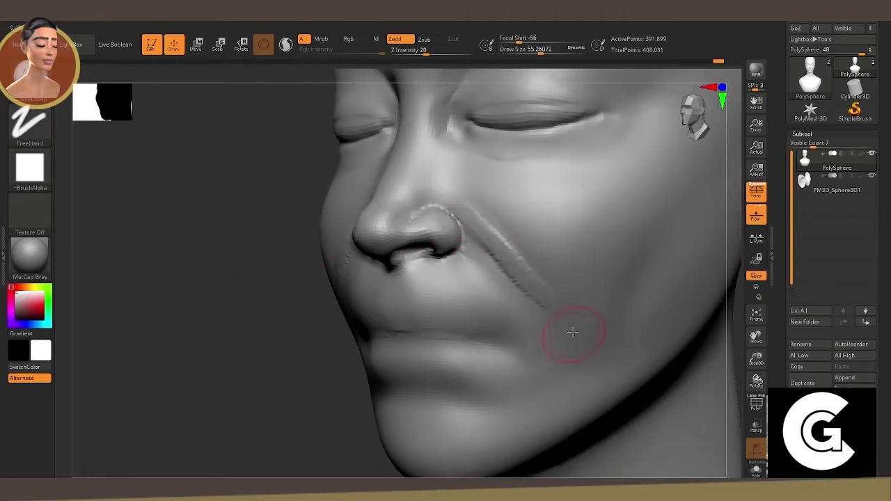
{"action": "left_click_drag", "start_coordinate": [493, 236], "coordinate": [498, 225], "text": "shift"}
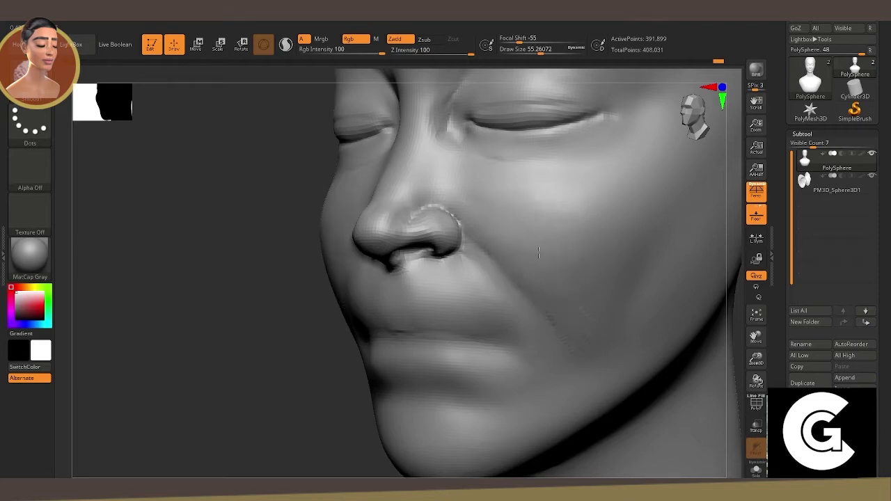
{"action": "mouse_move", "coordinate": [461, 290]}
{"action": "right_mouse_down"}
{"action": "mouse_move", "coordinate": [613, 358]}
{"action": "mouse_move", "coordinate": [434, 264]}
{"action": "right_mouse_up"}
{"action": "mouse_move", "coordinate": [756, 359]}
{"action": "left_mouse_down"}
{"action": "mouse_move", "coordinate": [755, 338]}
{"action": "mouse_move", "coordinate": [778, 303]}
{"action": "left_mouse_up"}
{"action": "key", "text": "space"}
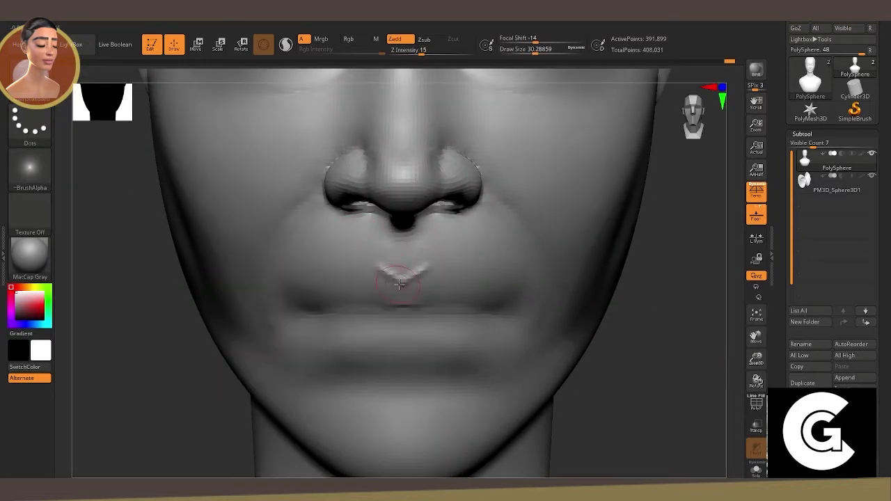
Build up the upper lip's central bump and carve a crease beside the nostril.
{"action": "left_click_drag", "start_coordinate": [401, 284], "coordinate": [376, 267]}
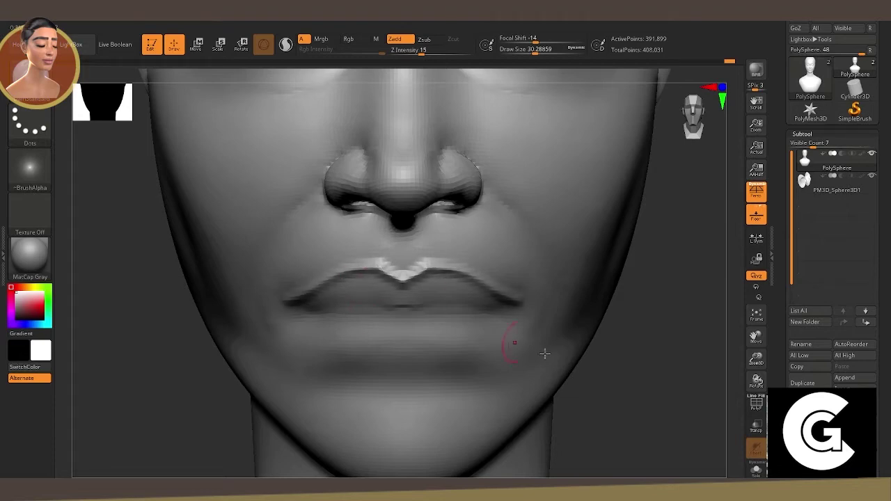
{"action": "right_click_drag", "start_coordinate": [544, 354], "coordinate": [685, 358]}
{"action": "key", "text": "b"}
{"action": "key", "text": "m"}
{"action": "key", "text": "v"}
{"action": "key", "text": "space"}
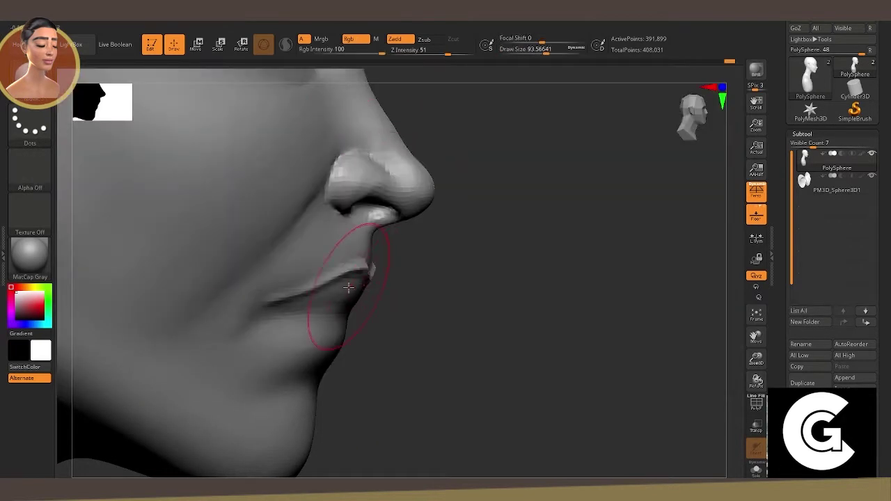
{"action": "right_click_drag", "start_coordinate": [488, 334], "coordinate": [425, 324]}
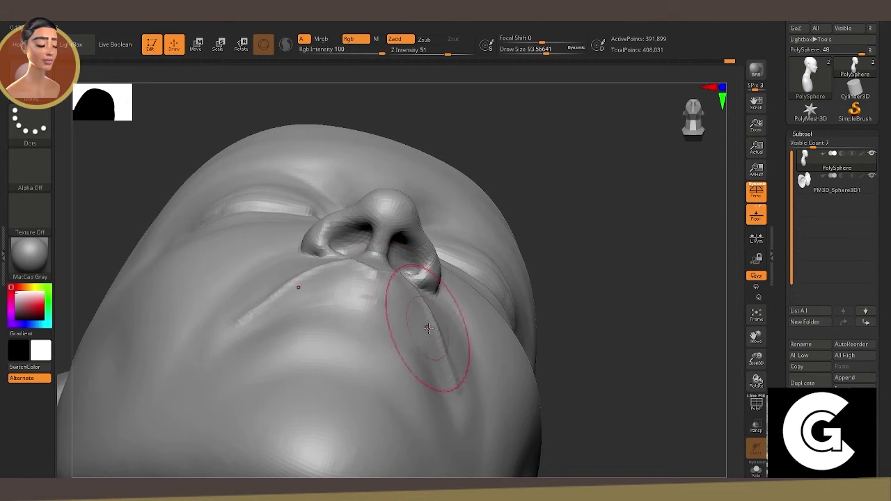
{"action": "left_click_drag", "start_coordinate": [422, 299], "coordinate": [454, 367]}
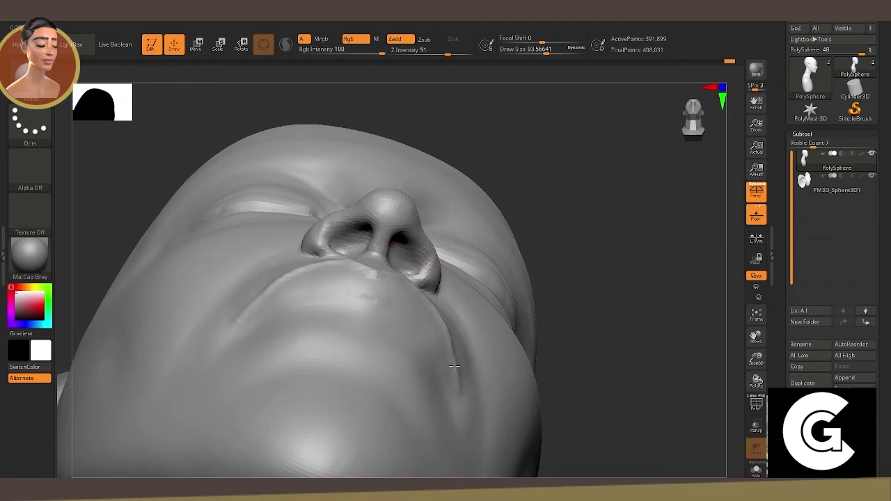
Reduce the brush to about 33.68 and smooth the upper lip and mouth corners.
{"action": "mouse_move", "coordinate": [583, 286]}
{"action": "right_mouse_down"}
{"action": "mouse_move", "coordinate": [629, 341]}
{"action": "mouse_move", "coordinate": [593, 350]}
{"action": "right_mouse_up"}
{"action": "key", "text": "space"}
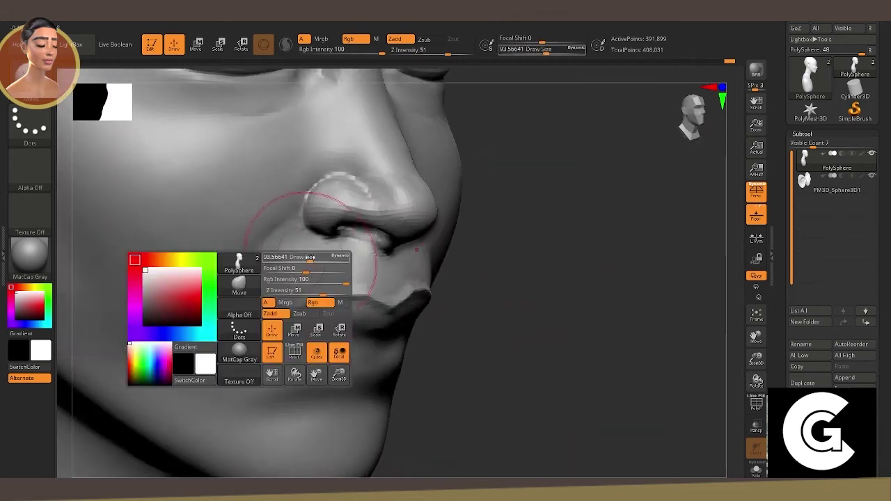
{"action": "left_click_drag", "start_coordinate": [348, 260], "coordinate": [293, 260]}
{"action": "key", "text": "b"}
{"action": "key", "text": "s"}
{"action": "key", "text": "t"}
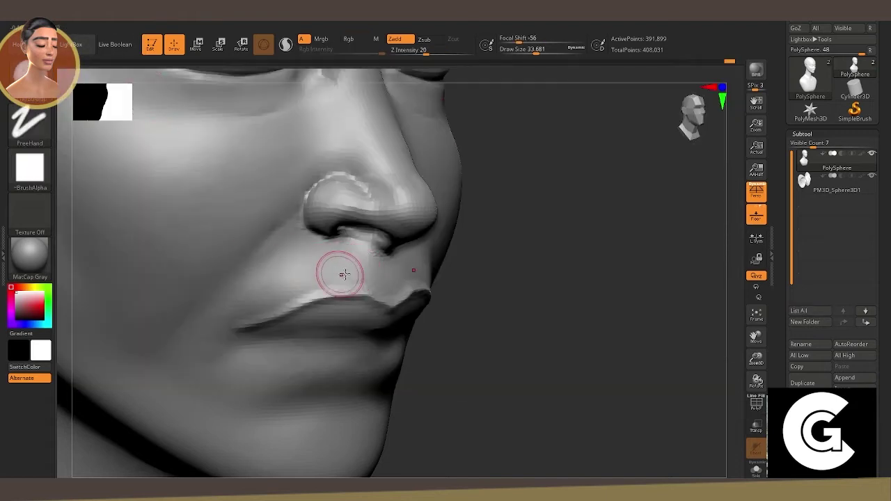
{"action": "left_click_drag", "start_coordinate": [340, 277], "coordinate": [308, 274]}
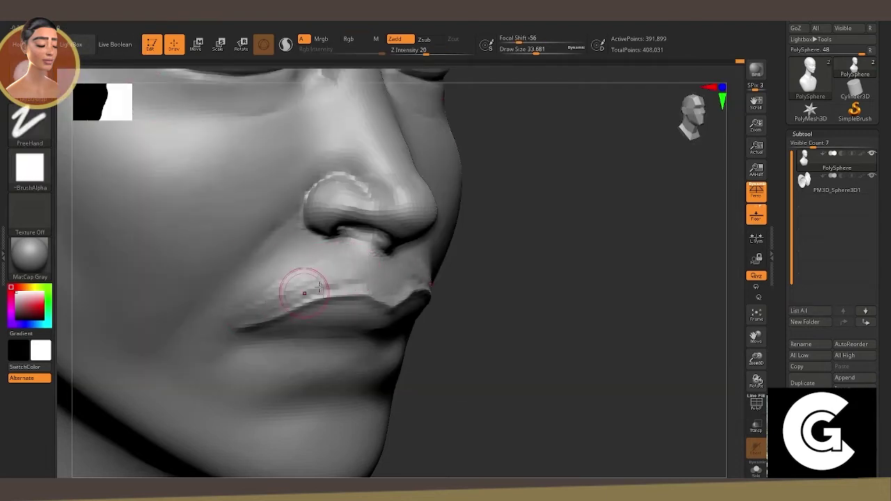
{"action": "key", "text": "b"}
{"action": "key", "text": "s"}
{"action": "key", "text": "t"}
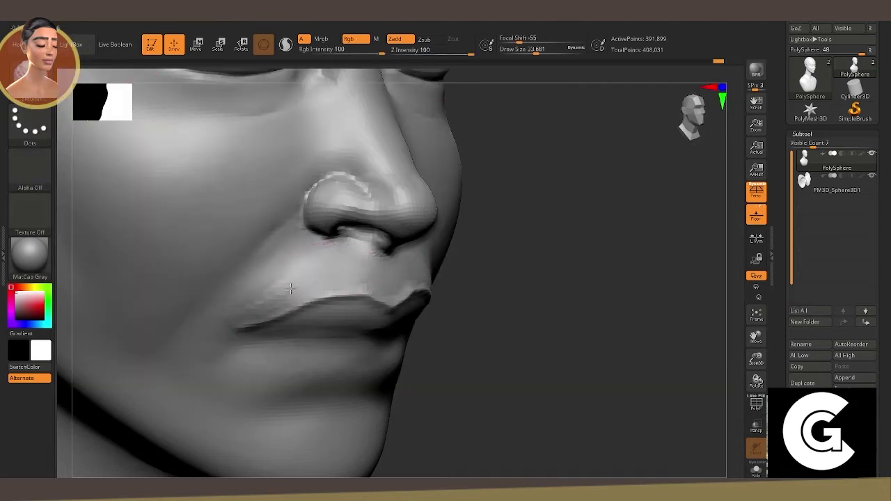
{"action": "left_click_drag", "start_coordinate": [246, 312], "coordinate": [221, 335], "text": "shift"}
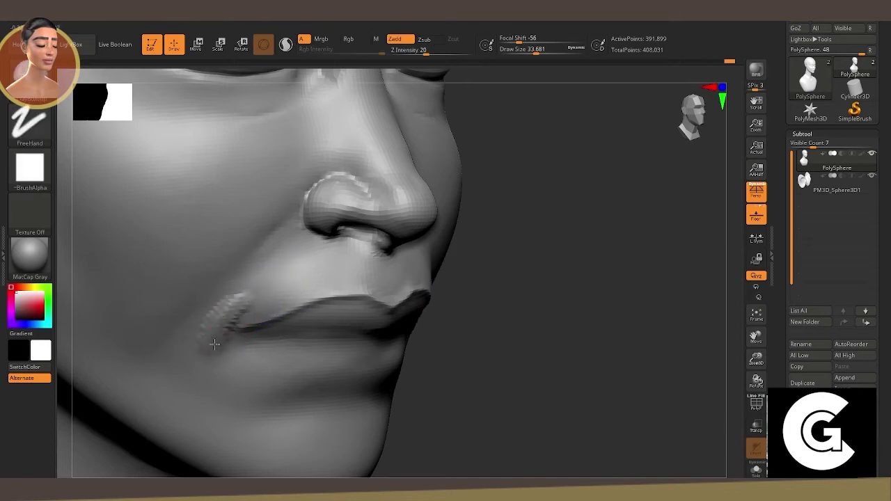
{"action": "left_click_drag", "start_coordinate": [256, 294], "coordinate": [241, 300], "text": "shift"}
{"action": "left_click_drag", "start_coordinate": [467, 358], "coordinate": [213, 338], "text": "shift"}
Carve the line between the lips deeper with a subtractive Dam Standard brush.
{"action": "key", "text": "alt+Tab"}
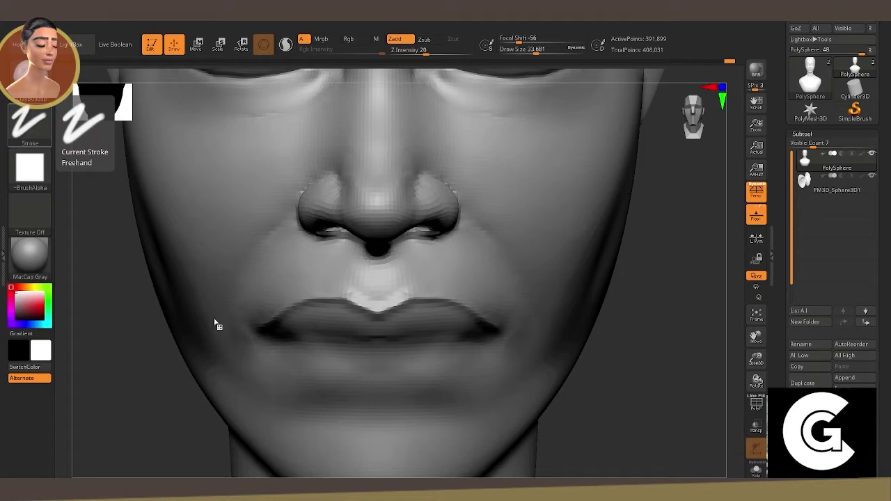
{"action": "key", "text": "space"}
{"action": "key", "text": "b"}
{"action": "key", "text": "s"}
{"action": "key", "text": "t"}
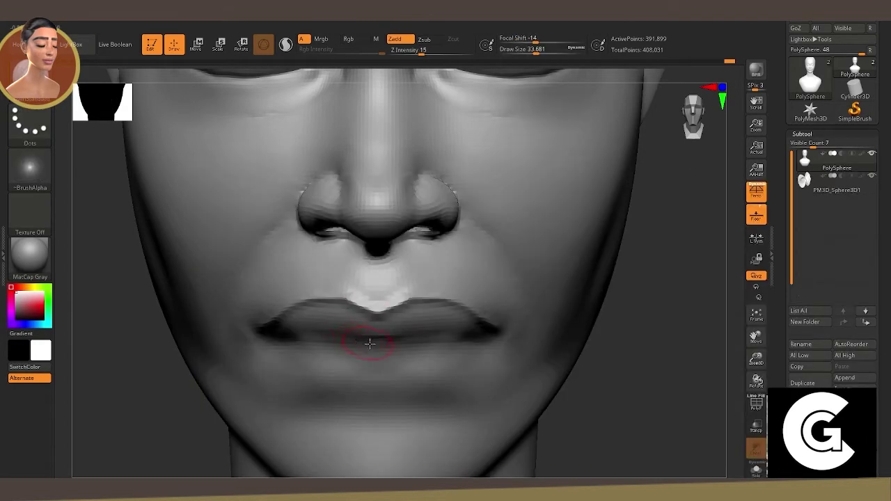
{"action": "key", "text": "alt"}
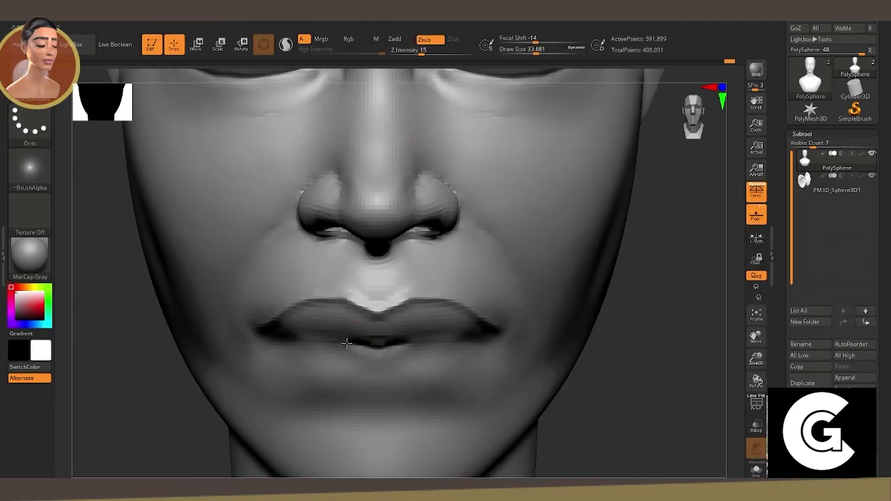
{"action": "left_click_drag", "start_coordinate": [362, 352], "coordinate": [282, 336], "text": "alt"}
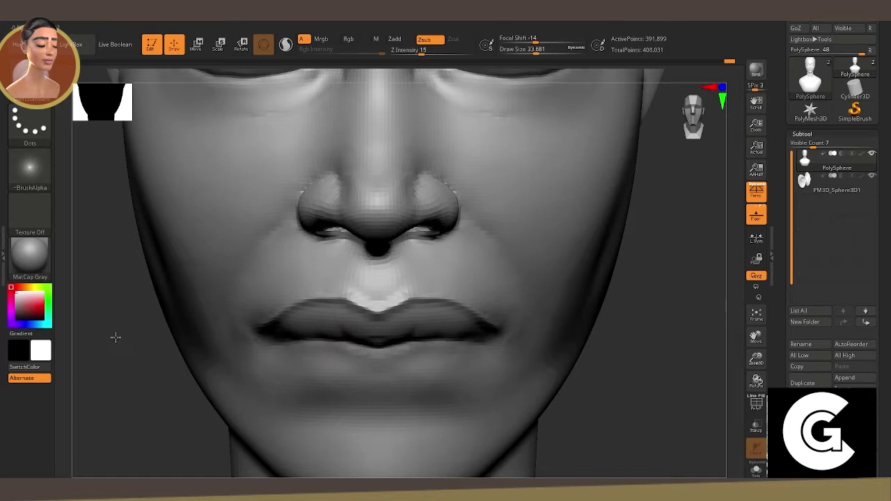
Carve a crease below the lower lip and build the lower lip fuller.
{"action": "left_click_drag", "start_coordinate": [116, 337], "coordinate": [337, 342]}
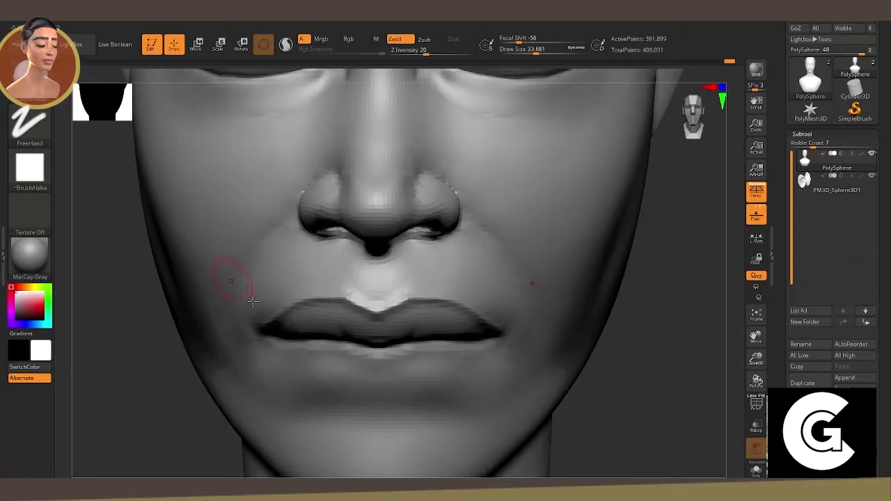
{"action": "left_click_drag", "start_coordinate": [416, 376], "coordinate": [319, 371]}
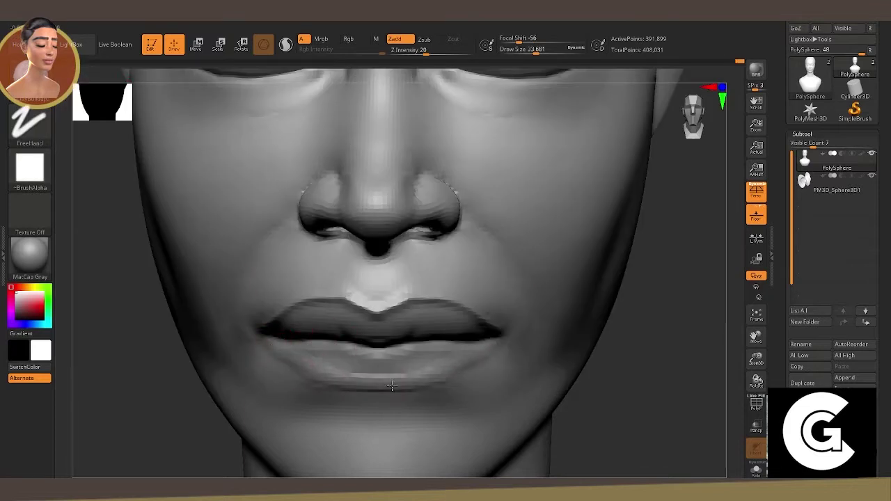
{"action": "mouse_move", "coordinate": [392, 385]}
{"action": "left_mouse_down"}
{"action": "mouse_move", "coordinate": [384, 391]}
{"action": "mouse_move", "coordinate": [446, 380]}
{"action": "mouse_move", "coordinate": [408, 348]}
{"action": "mouse_move", "coordinate": [362, 380]}
{"action": "left_mouse_up"}
{"action": "left_click_drag", "start_coordinate": [411, 348], "coordinate": [347, 377]}
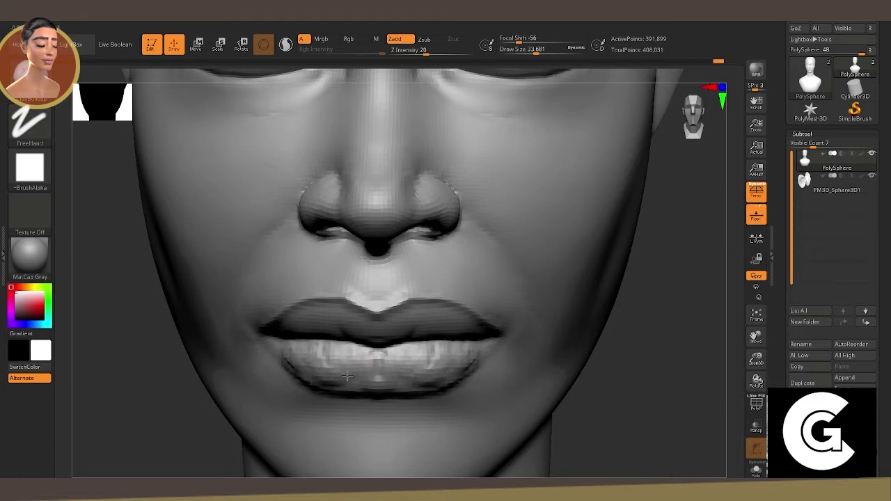
{"action": "key", "text": "shift"}
Reshape the lip and nose folds in profile with the Move brush.
{"action": "mouse_move", "coordinate": [296, 366]}
{"action": "right_mouse_down"}
{"action": "mouse_move", "coordinate": [652, 409]}
{"action": "mouse_move", "coordinate": [676, 400]}
{"action": "right_mouse_up"}
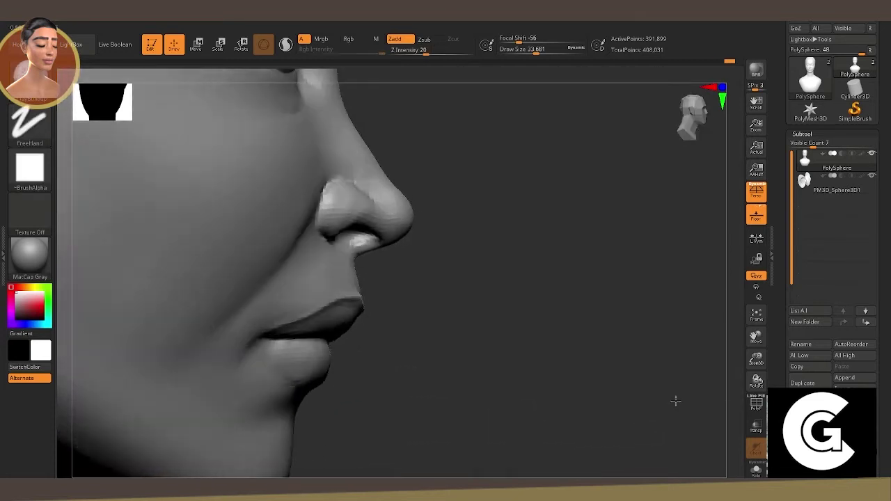
{"action": "key", "text": "b"}
{"action": "key", "text": "m"}
{"action": "key", "text": "v"}
{"action": "key", "text": "space"}
{"action": "right_click_drag", "start_coordinate": [325, 364], "coordinate": [413, 314], "text": "ctrl"}
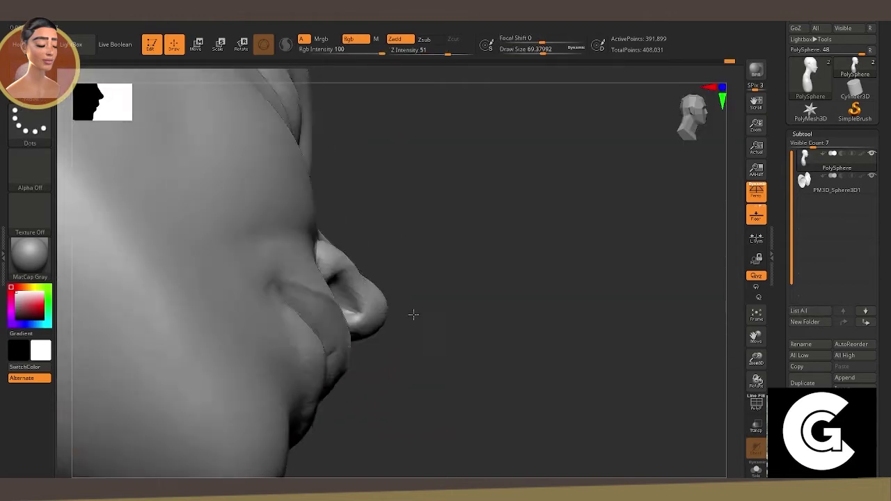
{"action": "key", "text": "space"}
{"action": "left_click_drag", "start_coordinate": [317, 343], "coordinate": [307, 432]}
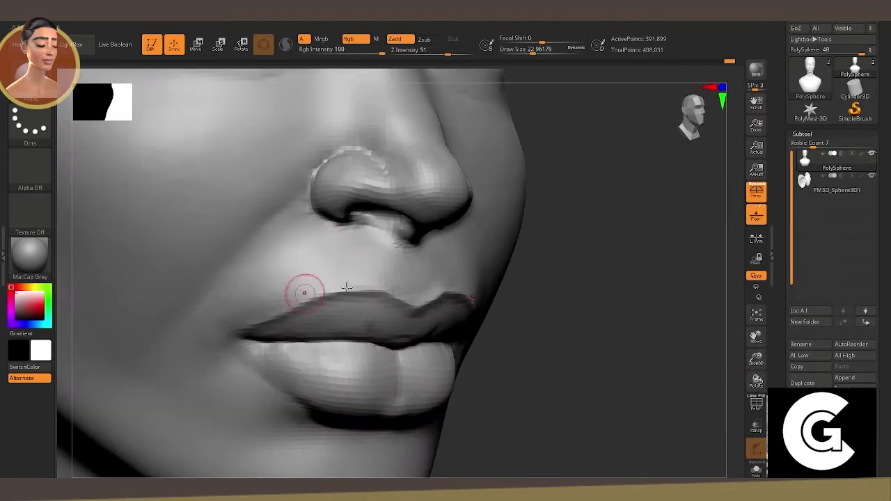
Smooth the upper lip, then sharpen its seam with DamStandard switched to build up.
{"action": "left_click_drag", "start_coordinate": [347, 288], "coordinate": [367, 281], "text": "shift"}
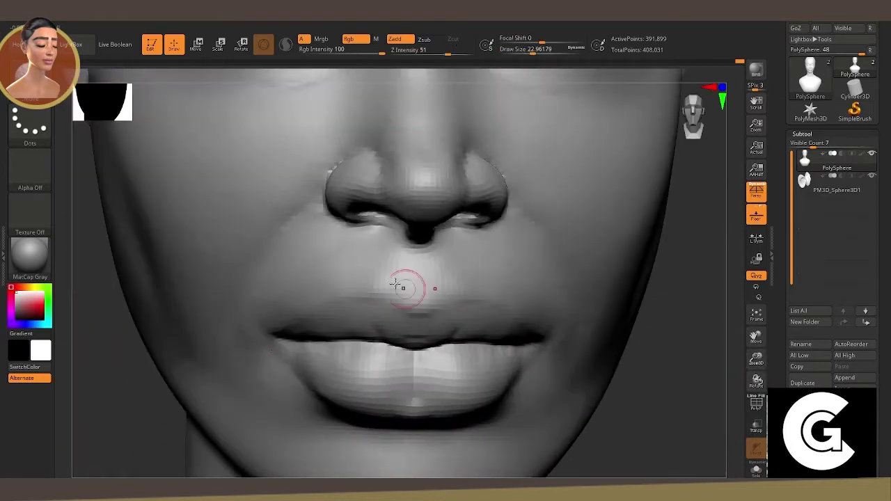
{"action": "key", "text": "b"}
{"action": "key", "text": "d"}
{"action": "key", "text": "s"}
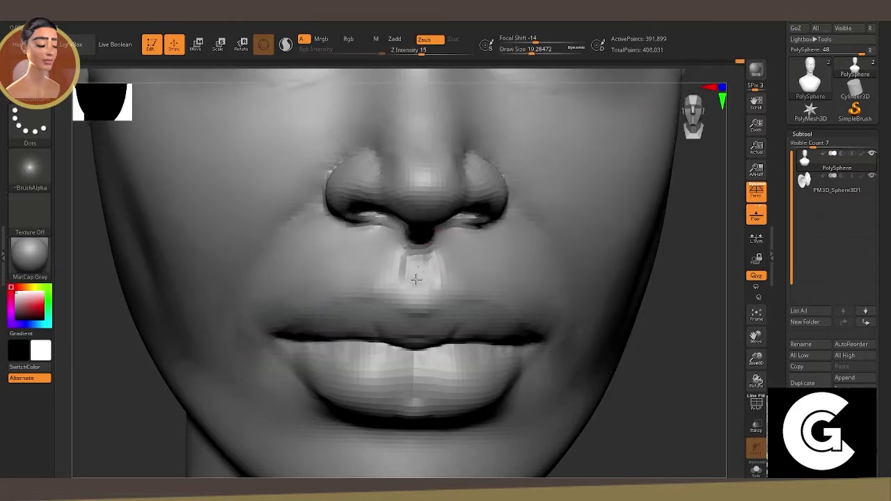
{"action": "left_click", "coordinate": [398, 42]}
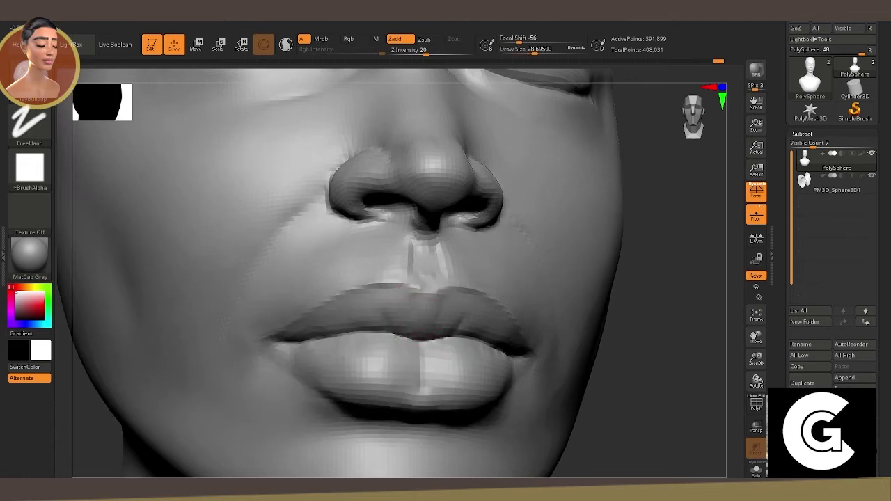
{"action": "left_click_drag", "start_coordinate": [411, 300], "coordinate": [398, 301]}
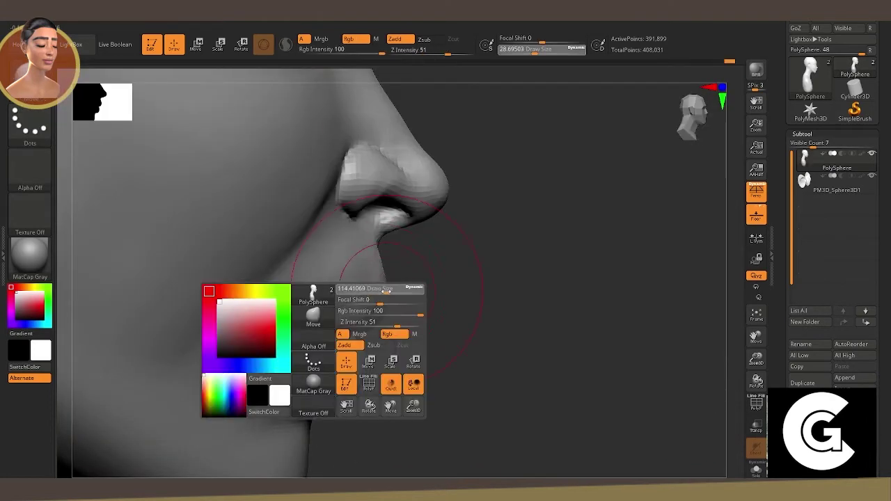
{"action": "left_click_drag", "start_coordinate": [387, 289], "coordinate": [386, 293]}
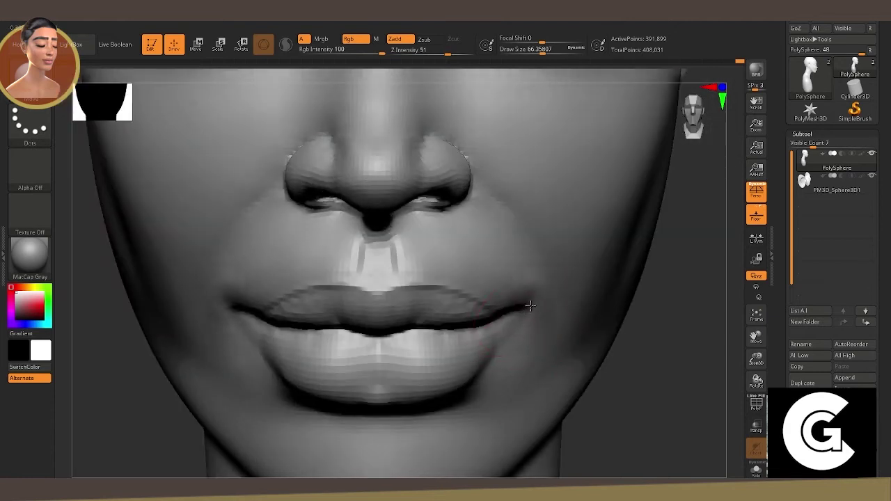
Review the nose and lips from profile and below, then reselect DamStandard.
{"action": "left_click_drag", "start_coordinate": [638, 385], "coordinate": [263, 303]}
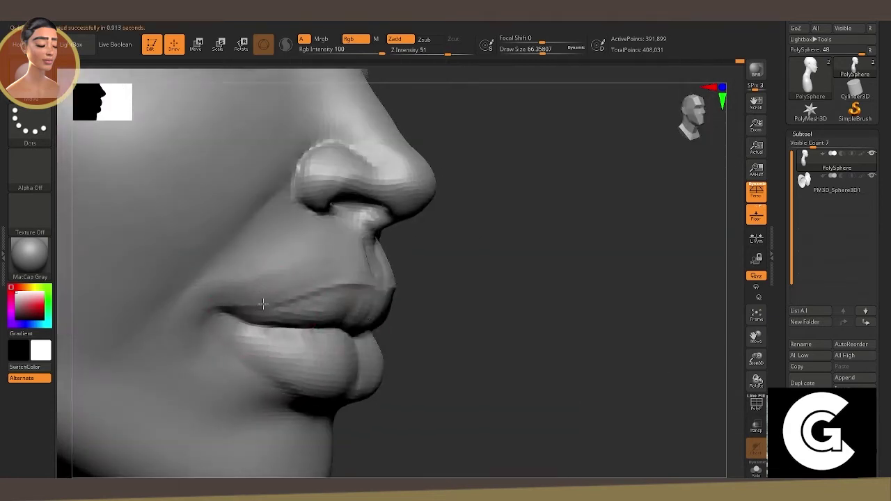
{"action": "mouse_move", "coordinate": [521, 354]}
{"action": "left_mouse_down"}
{"action": "mouse_move", "coordinate": [288, 295]}
{"action": "mouse_move", "coordinate": [356, 342]}
{"action": "mouse_move", "coordinate": [353, 332]}
{"action": "left_mouse_up"}
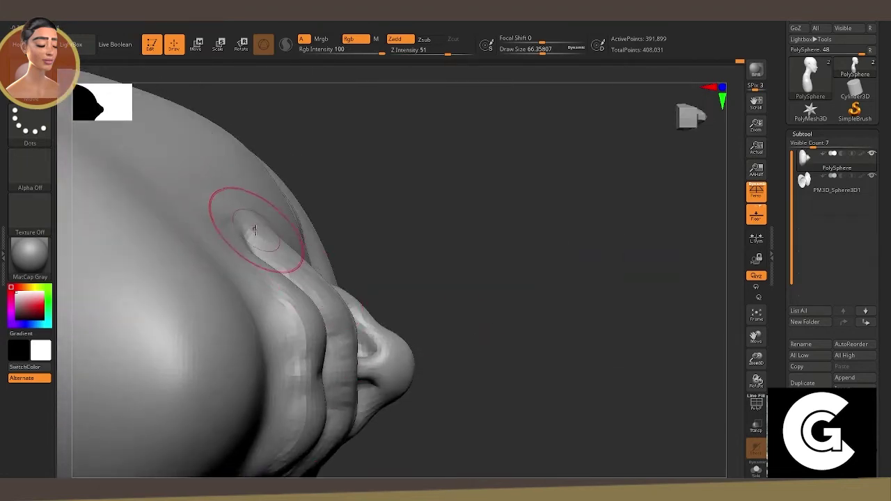
{"action": "mouse_move", "coordinate": [255, 231]}
{"action": "left_mouse_down"}
{"action": "mouse_move", "coordinate": [538, 318]}
{"action": "mouse_move", "coordinate": [299, 278]}
{"action": "left_mouse_up"}
{"action": "key", "text": "space"}
{"action": "key", "text": "b"}
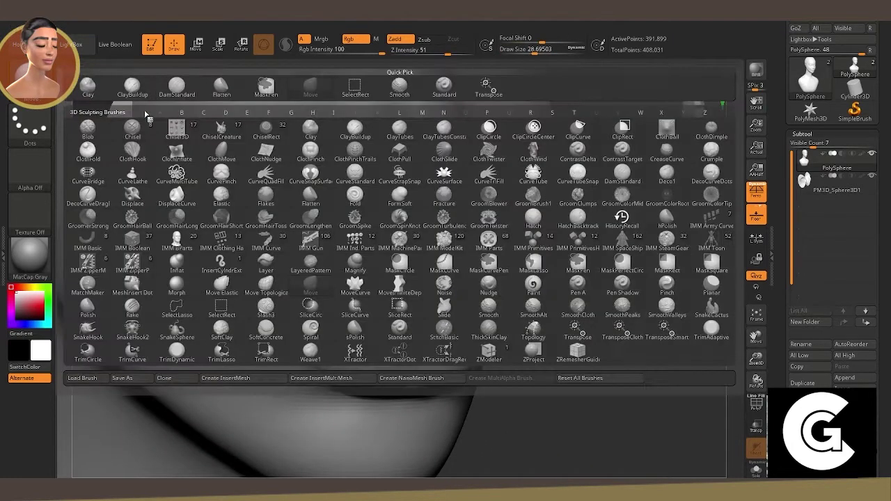
{"action": "key", "text": "d"}
{"action": "key", "text": "s"}
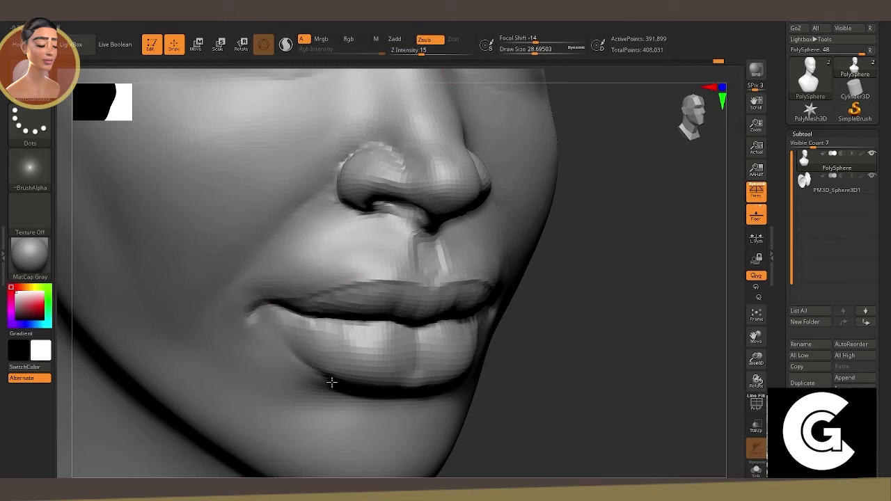
Smooth the mouth corners from below and the side, then switch to a small carving brush.
{"action": "right_click_drag", "start_coordinate": [332, 382], "coordinate": [401, 389]}
{"action": "mouse_move", "coordinate": [317, 369]}
{"action": "right_mouse_down"}
{"action": "mouse_move", "coordinate": [527, 392]}
{"action": "mouse_move", "coordinate": [285, 342]}
{"action": "right_mouse_up"}
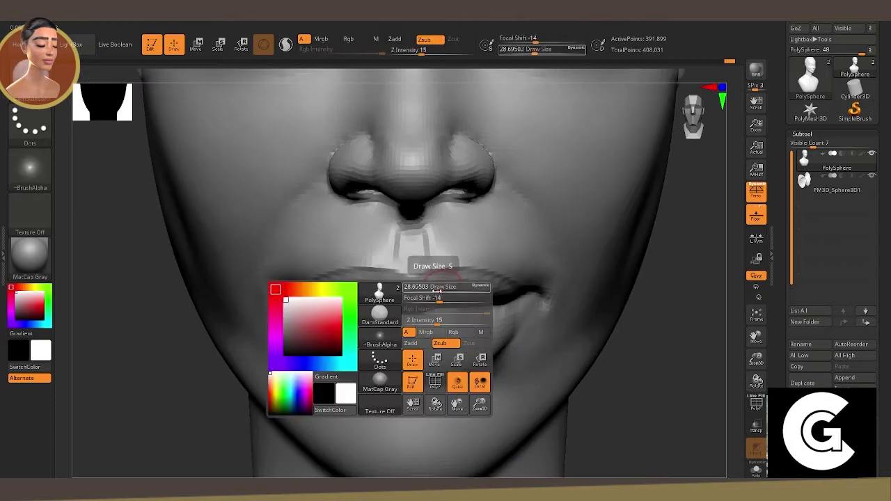
{"action": "right_click_drag", "start_coordinate": [432, 268], "coordinate": [418, 230], "text": "alt"}
{"action": "right_click_drag", "start_coordinate": [390, 275], "coordinate": [408, 304], "text": "alt"}
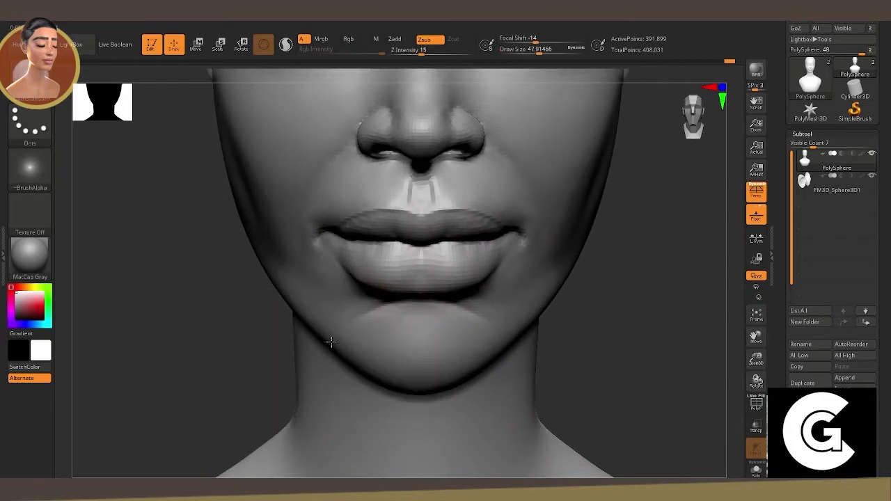
{"action": "right_click_drag", "start_coordinate": [199, 295], "coordinate": [308, 206]}
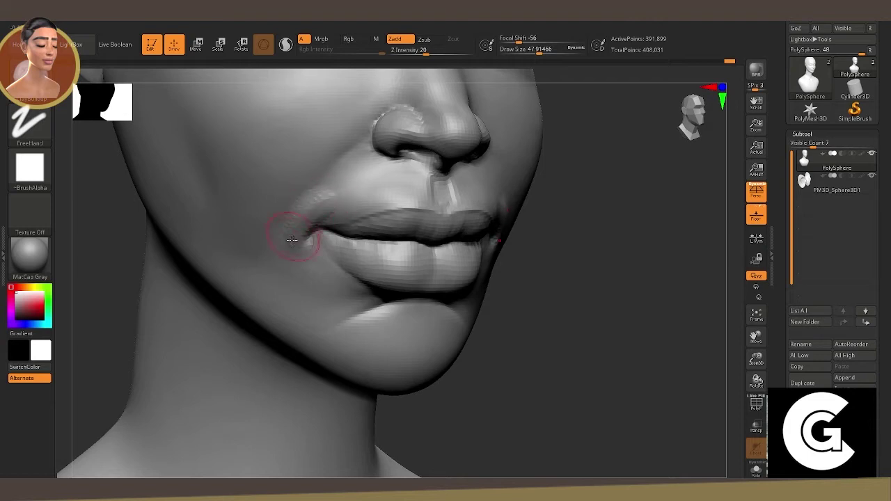
{"action": "key", "text": "shift"}
{"action": "mouse_move", "coordinate": [303, 259]}
{"action": "right_mouse_down"}
{"action": "mouse_move", "coordinate": [571, 325]}
{"action": "mouse_move", "coordinate": [467, 278]}
{"action": "right_mouse_up"}
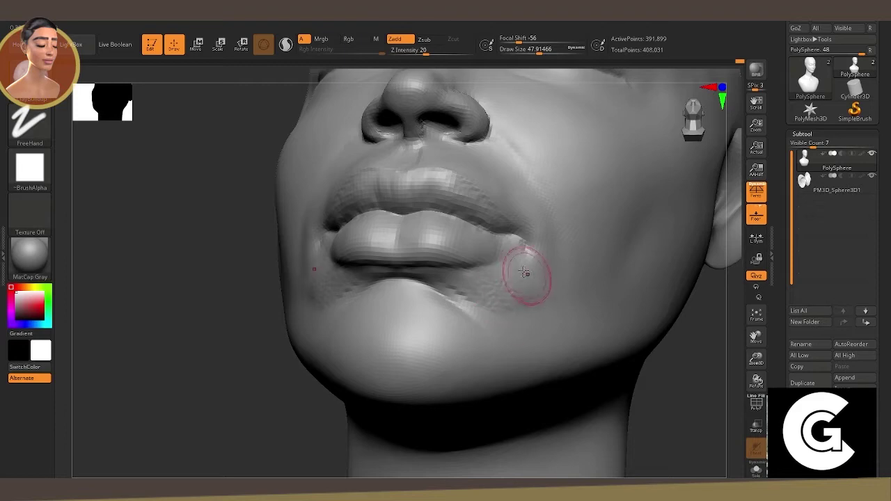
{"action": "key", "text": "shift"}
{"action": "mouse_move", "coordinate": [550, 250]}
{"action": "right_mouse_down"}
{"action": "mouse_move", "coordinate": [167, 278]}
{"action": "mouse_move", "coordinate": [339, 243]}
{"action": "right_mouse_up"}
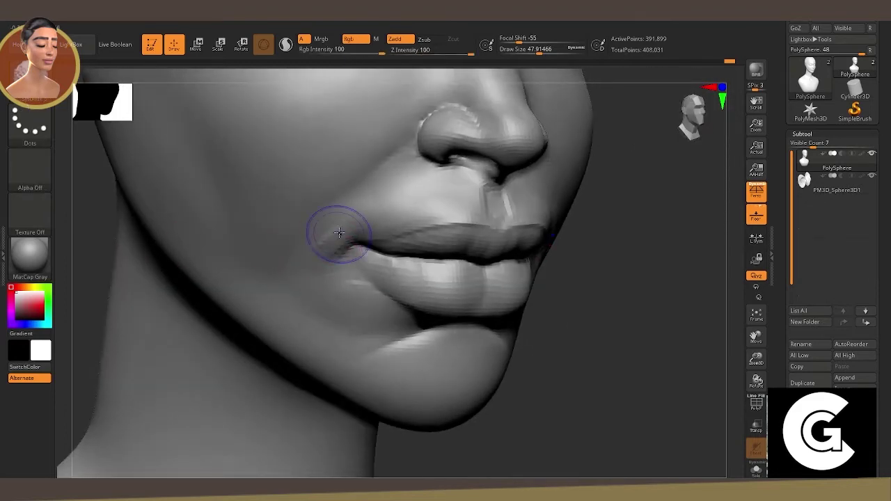
{"action": "key", "text": "space"}
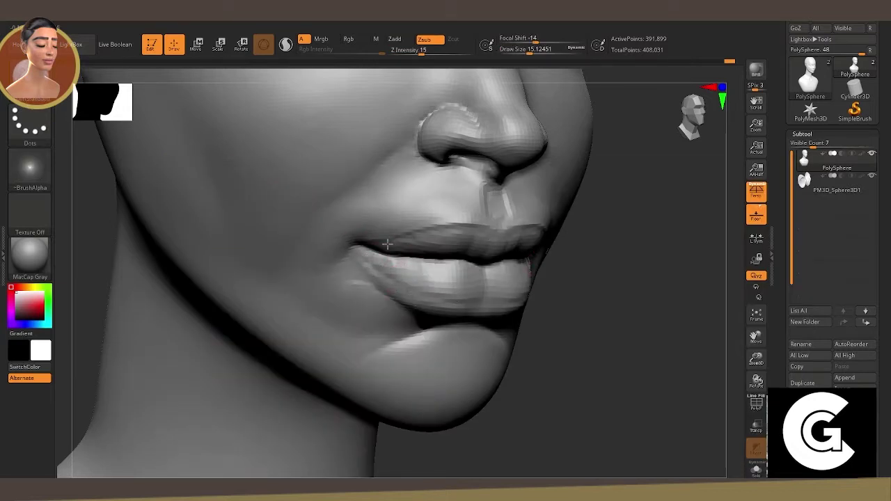
{"action": "mouse_move", "coordinate": [387, 243]}
{"action": "right_mouse_down"}
{"action": "mouse_move", "coordinate": [656, 334]}
{"action": "mouse_move", "coordinate": [482, 220]}
{"action": "right_mouse_up"}
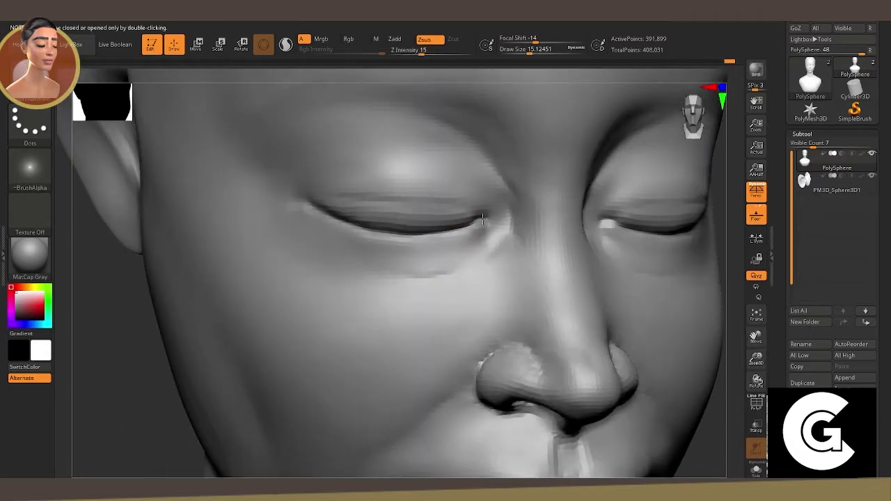
Enlarge the brush and pick a broad Standard brush for the eyelids.
{"action": "key", "text": "space"}
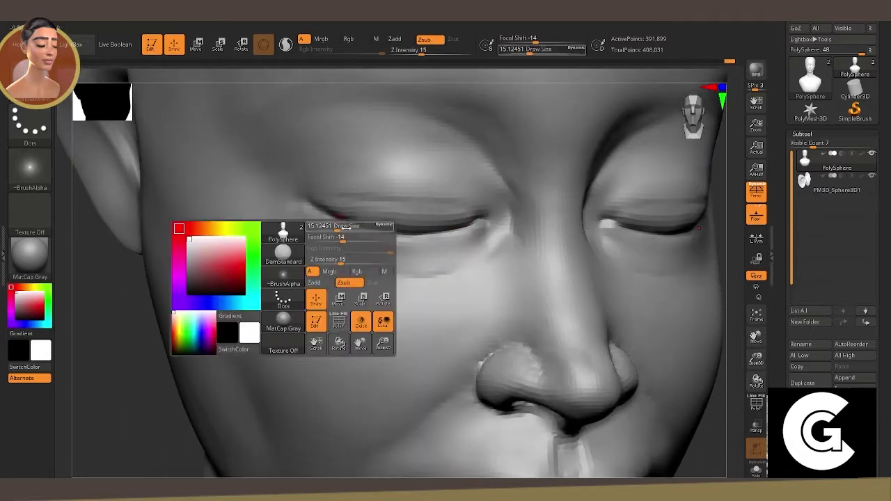
{"action": "left_click_drag", "start_coordinate": [369, 232], "coordinate": [389, 232]}
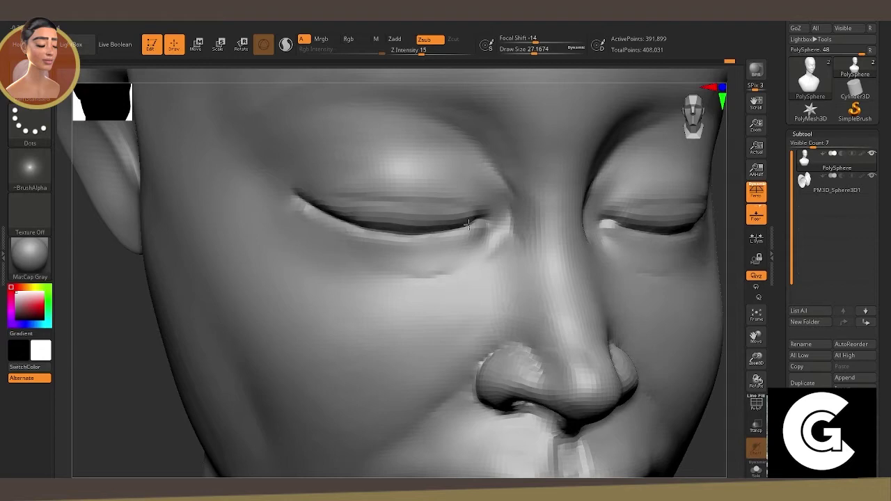
{"action": "right_click_drag", "start_coordinate": [733, 340], "coordinate": [554, 242]}
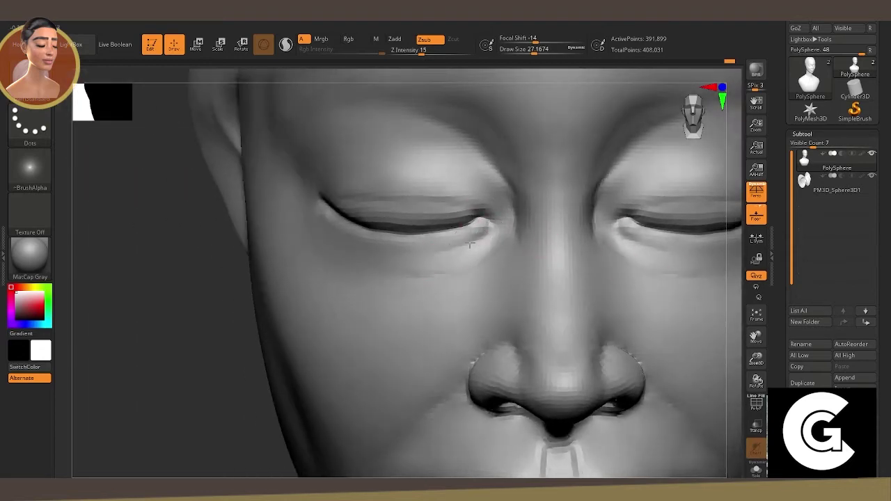
{"action": "right_click_drag", "start_coordinate": [470, 244], "coordinate": [247, 227]}
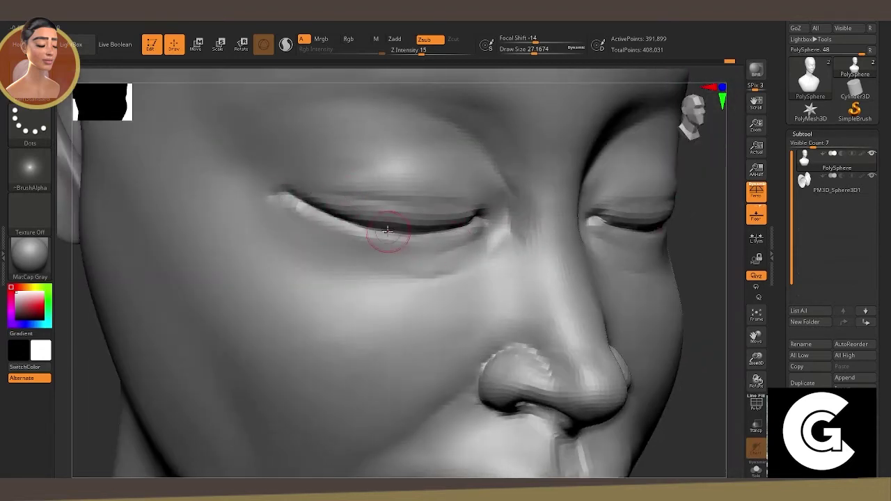
{"action": "key", "text": "b"}
{"action": "key", "text": "s"}
{"action": "key", "text": "t"}
{"action": "key", "text": "space"}
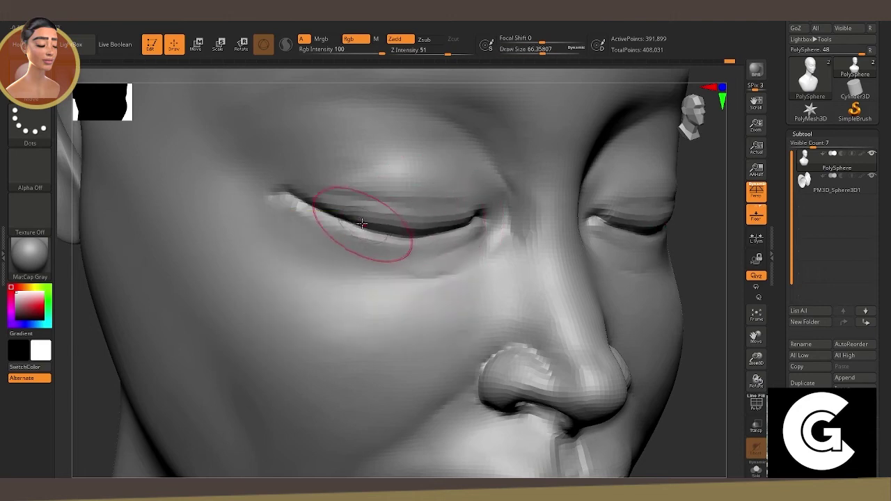
Build up the upper eyelids with Clay Buildup, then frame the whole bust.
{"action": "key", "text": "b"}
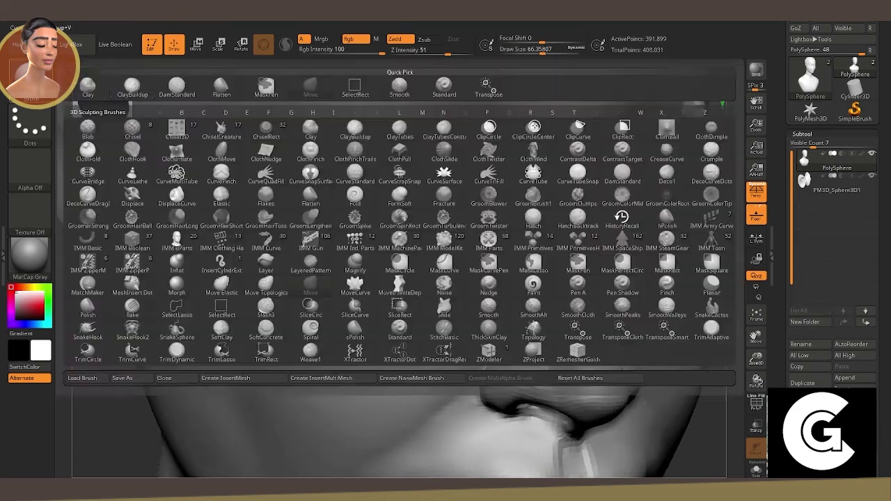
{"action": "key", "text": "c"}
{"action": "key", "text": "b"}
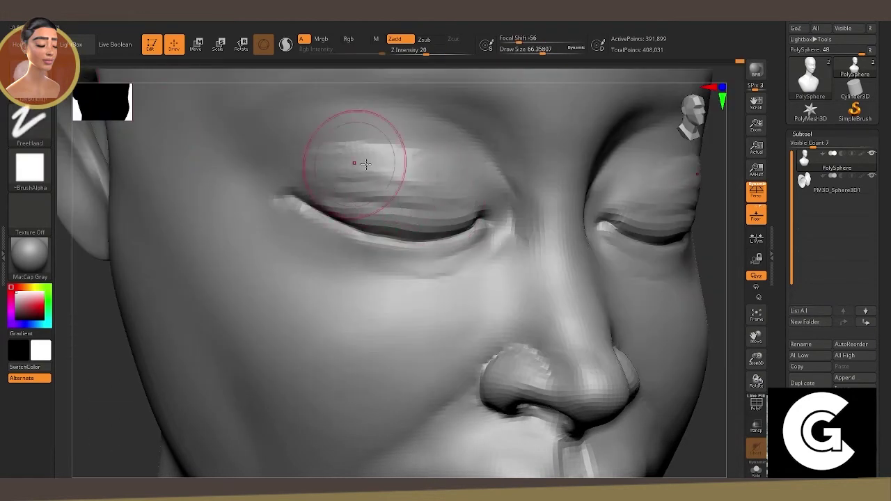
{"action": "left_click_drag", "start_coordinate": [367, 185], "coordinate": [377, 144]}
{"action": "mouse_move", "coordinate": [427, 160]}
{"action": "left_mouse_down"}
{"action": "mouse_move", "coordinate": [424, 193]}
{"action": "mouse_move", "coordinate": [318, 159]}
{"action": "mouse_move", "coordinate": [397, 171]}
{"action": "mouse_move", "coordinate": [420, 197]}
{"action": "left_mouse_up"}
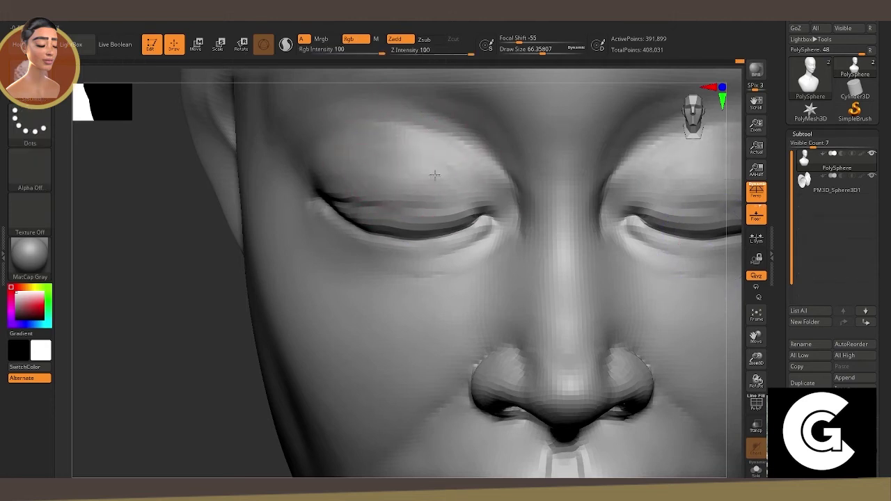
{"action": "left_click", "coordinate": [756, 315]}
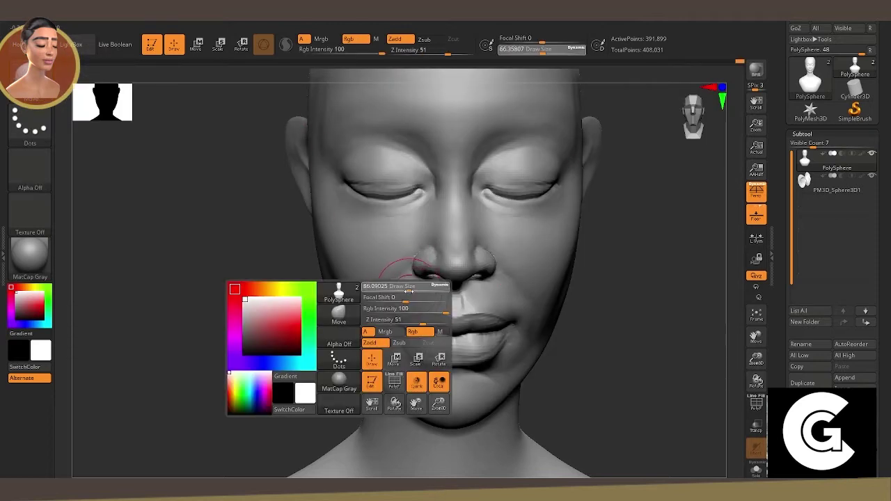
Inflate the lips, adjust their height with the gizmo, and push them forward.
{"action": "left_click_drag", "start_coordinate": [404, 327], "coordinate": [434, 317]}
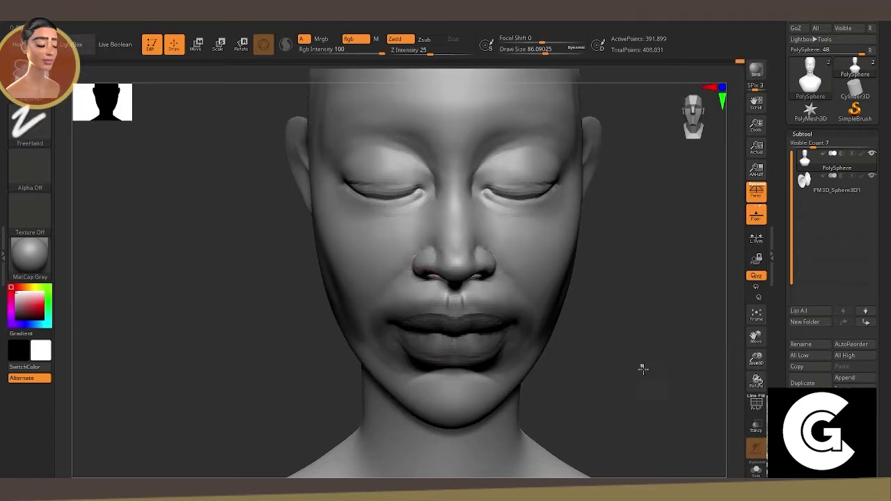
{"action": "key", "text": "w"}
{"action": "left_click", "coordinate": [445, 341]}
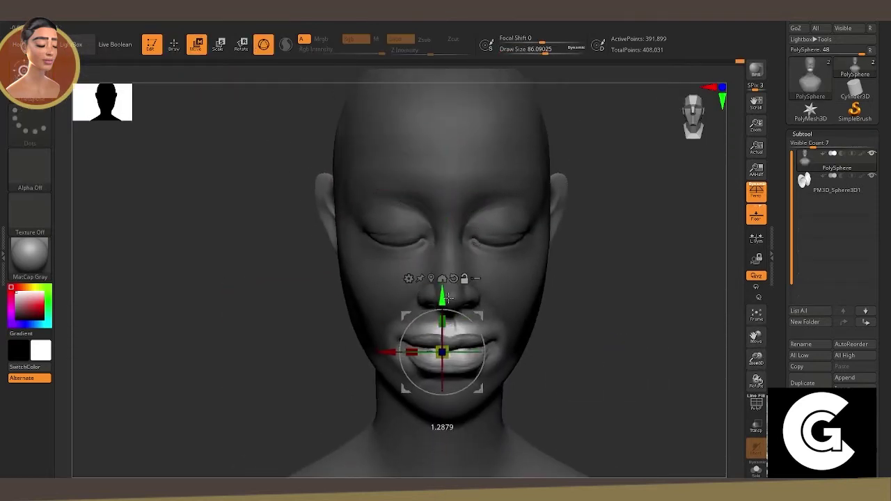
{"action": "left_click_drag", "start_coordinate": [382, 354], "coordinate": [390, 354]}
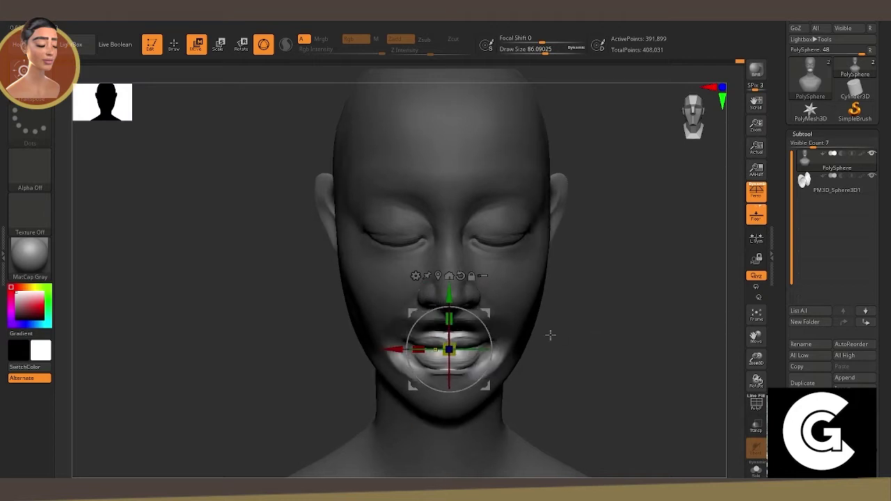
{"action": "left_click_drag", "start_coordinate": [550, 334], "coordinate": [502, 348], "text": "shift"}
{"action": "mouse_move", "coordinate": [485, 309]}
{"action": "left_mouse_down"}
{"action": "mouse_move", "coordinate": [603, 302]}
{"action": "mouse_move", "coordinate": [625, 342]}
{"action": "mouse_move", "coordinate": [669, 342]}
{"action": "mouse_move", "coordinate": [704, 324]}
{"action": "left_mouse_up"}
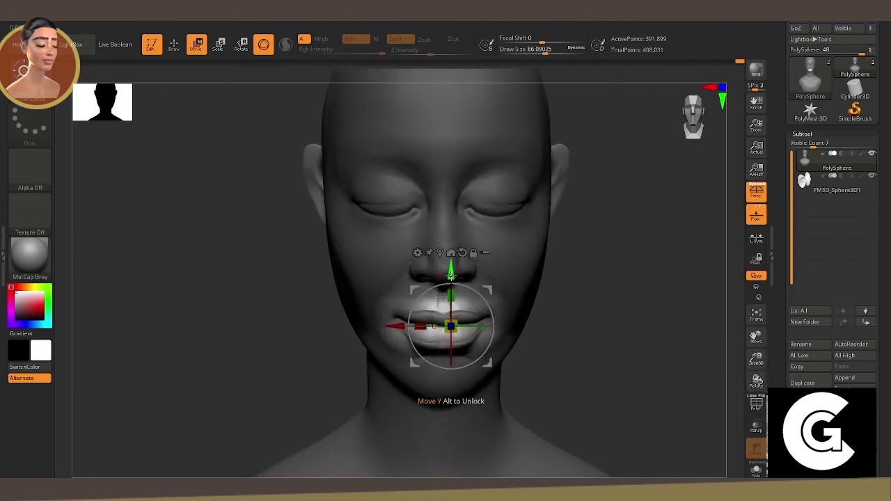
{"action": "left_click_drag", "start_coordinate": [592, 335], "coordinate": [669, 334]}
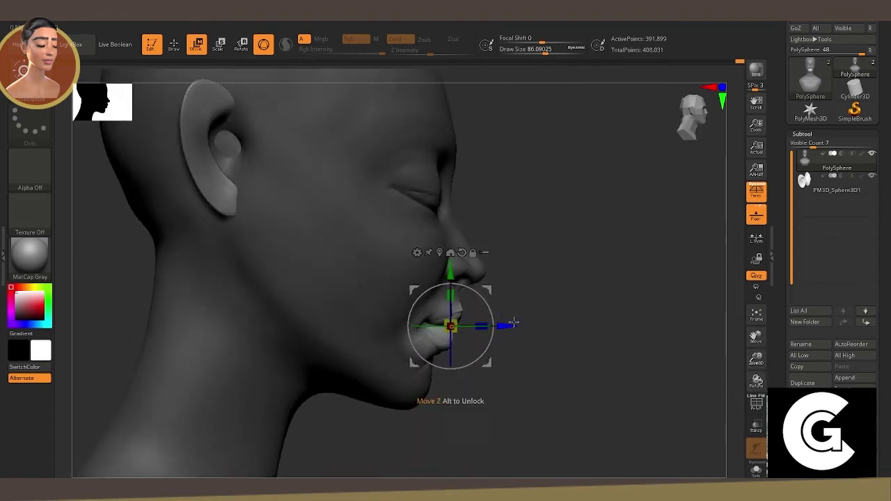
{"action": "left_click_drag", "start_coordinate": [573, 296], "coordinate": [531, 292], "text": "shift"}
Pick a freehand building brush and enlarge and soften it to about 114 for the cheek.
{"action": "key", "text": "b"}
{"action": "left_click", "coordinate": [278, 332]}
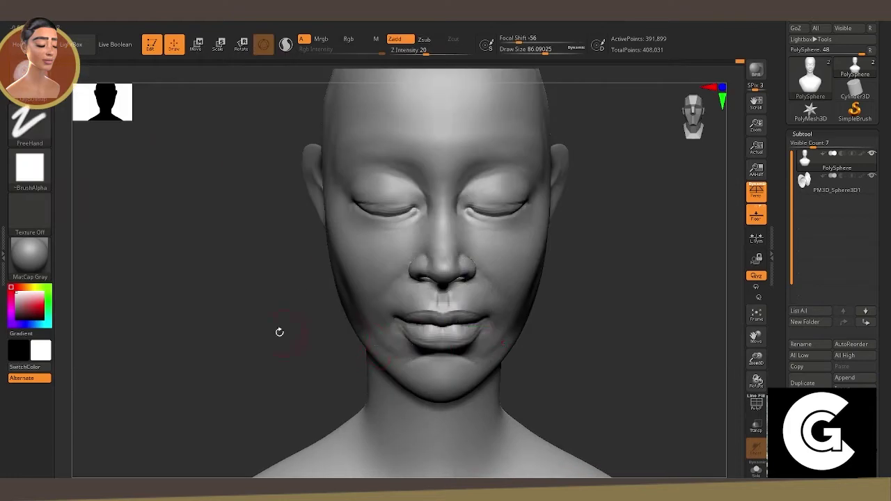
{"action": "left_click_drag", "start_coordinate": [279, 332], "coordinate": [367, 342]}
{"action": "key", "text": "b"}
{"action": "key", "text": "s"}
{"action": "key", "text": "t"}
{"action": "left_click_drag", "start_coordinate": [530, 390], "coordinate": [557, 394], "text": "shift"}
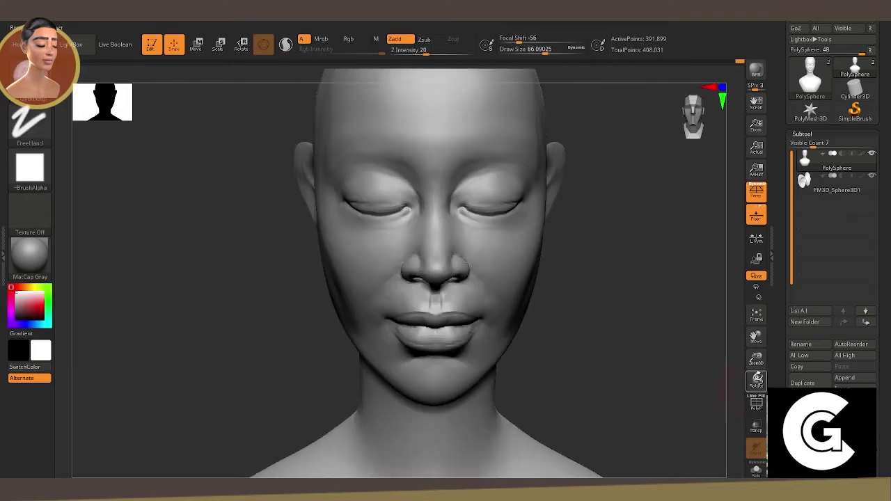
{"action": "left_click_drag", "start_coordinate": [578, 349], "coordinate": [595, 293], "text": "alt"}
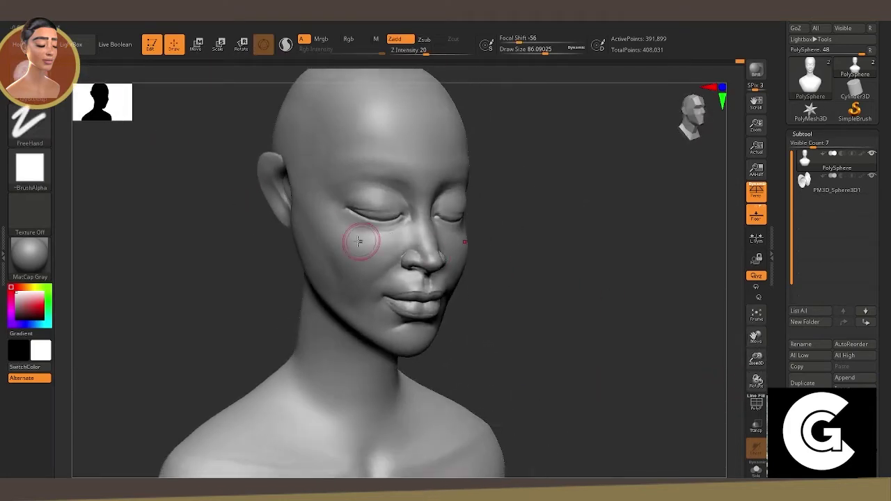
{"action": "left_click_drag", "start_coordinate": [358, 241], "coordinate": [372, 247]}
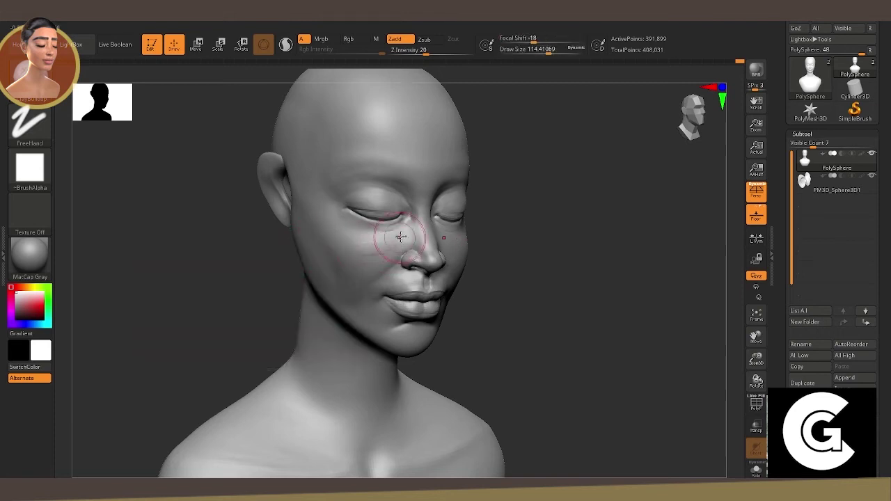
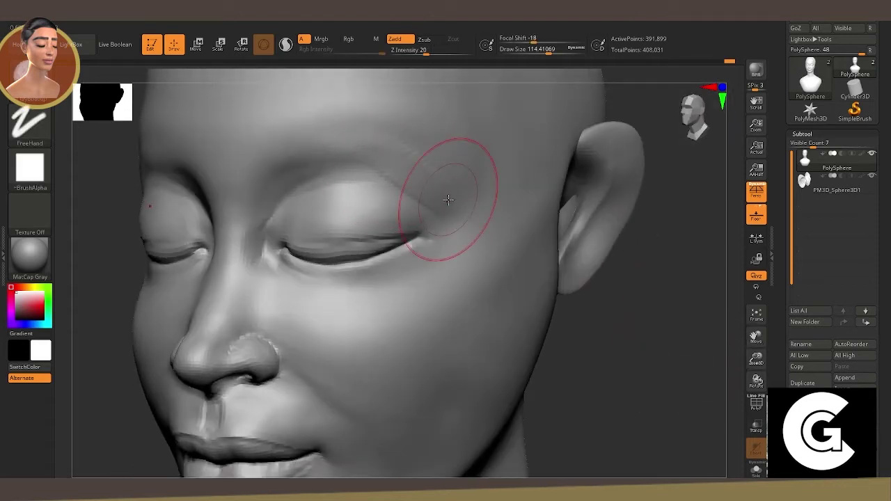
Build up the brow above the eye, then orbit to inspect the head from below, above and the chin.
{"action": "left_click_drag", "start_coordinate": [448, 189], "coordinate": [384, 149]}
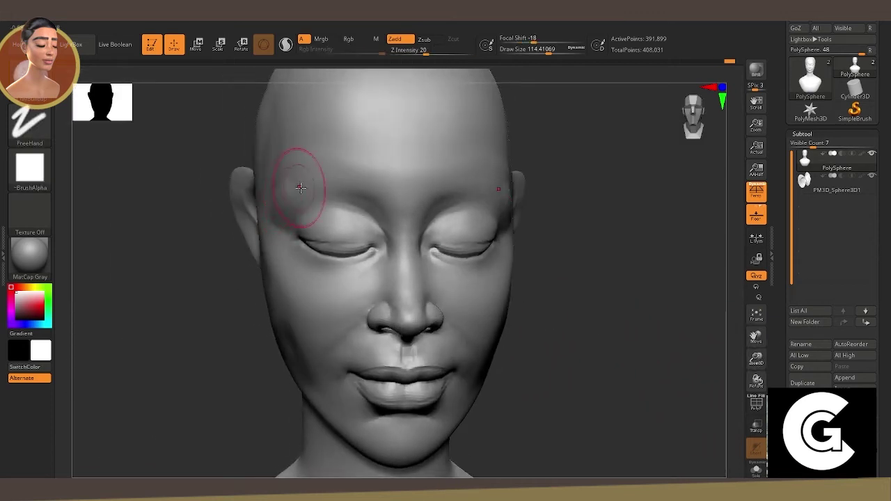
{"action": "left_click_drag", "start_coordinate": [285, 202], "coordinate": [299, 292]}
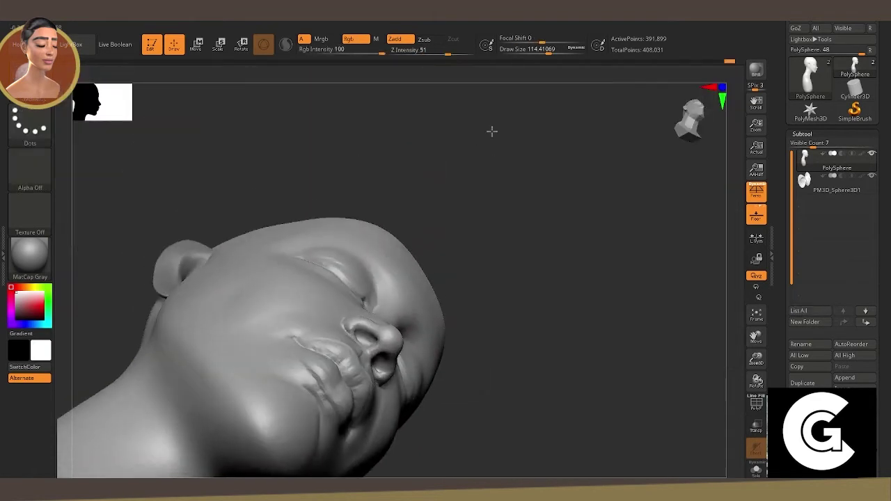
{"action": "left_click_drag", "start_coordinate": [492, 131], "coordinate": [318, 253]}
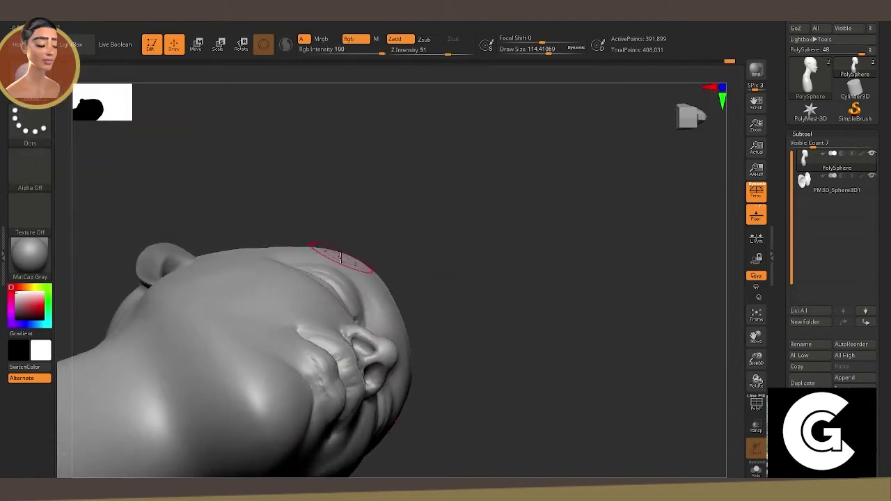
{"action": "key", "text": "space"}
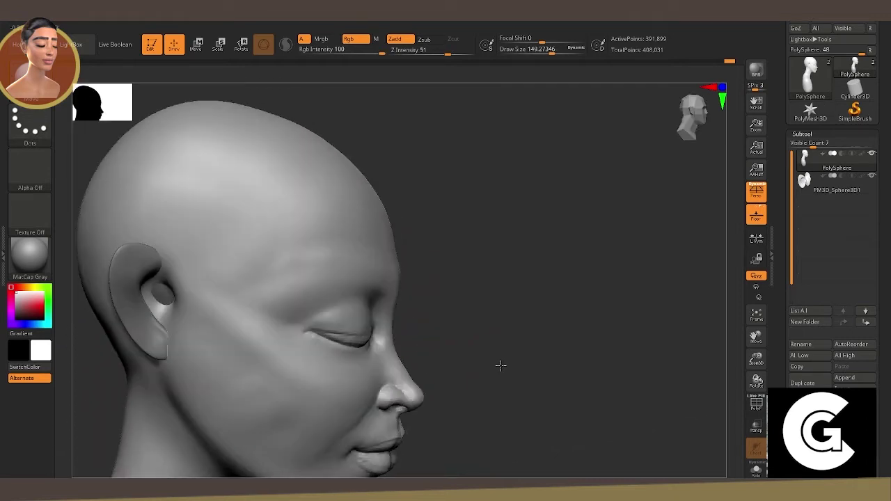
{"action": "mouse_move", "coordinate": [500, 364]}
{"action": "left_mouse_down"}
{"action": "mouse_move", "coordinate": [484, 276]}
{"action": "mouse_move", "coordinate": [578, 397]}
{"action": "left_mouse_up"}
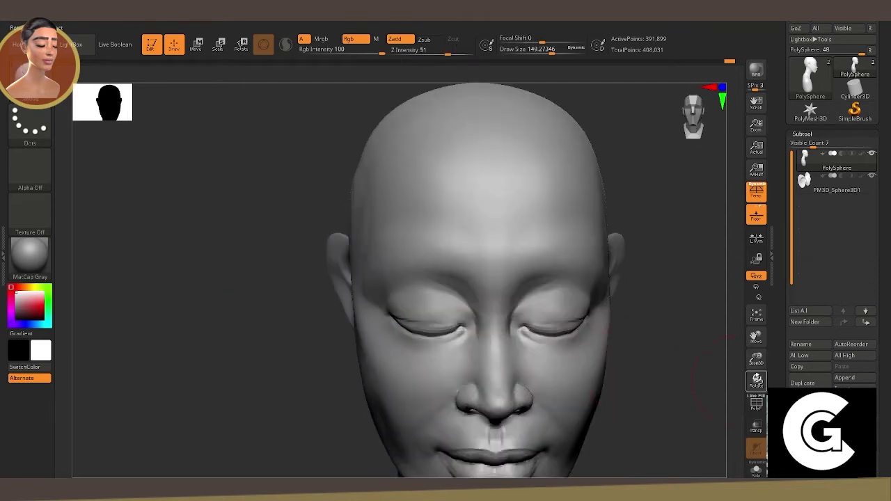
{"action": "left_click_drag", "start_coordinate": [598, 223], "coordinate": [644, 284]}
Pick a new Quick Pick brush, deepen the groove on the side of the neck and smooth it.
{"action": "key", "text": "b"}
{"action": "left_click", "coordinate": [133, 87]}
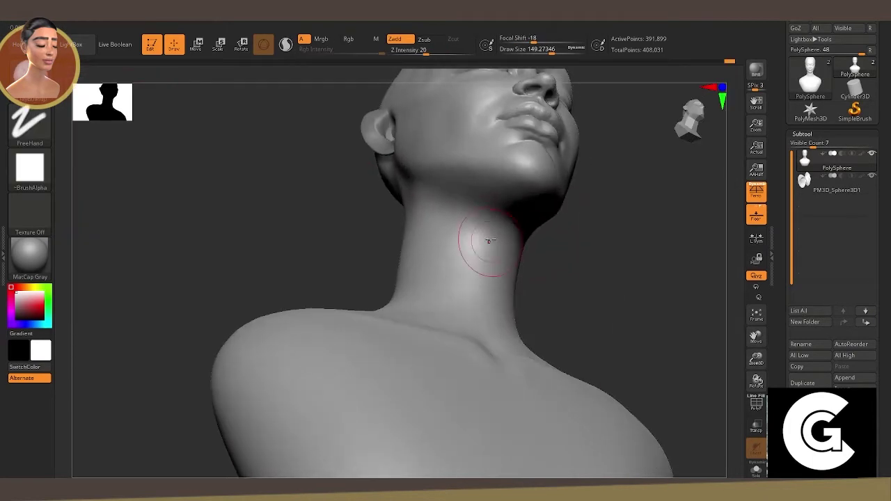
{"action": "left_click_drag", "start_coordinate": [483, 274], "coordinate": [492, 224]}
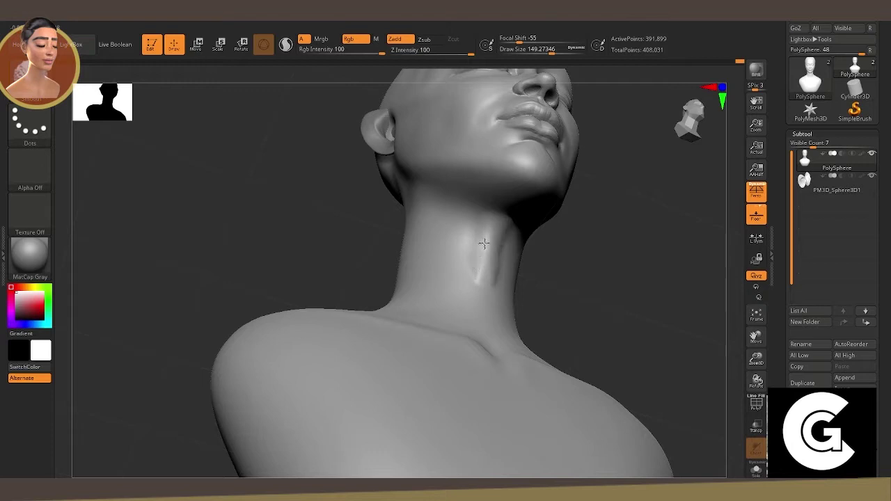
{"action": "right_click_drag", "start_coordinate": [484, 244], "coordinate": [505, 221]}
{"action": "left_click_drag", "start_coordinate": [490, 207], "coordinate": [489, 229], "text": "shift"}
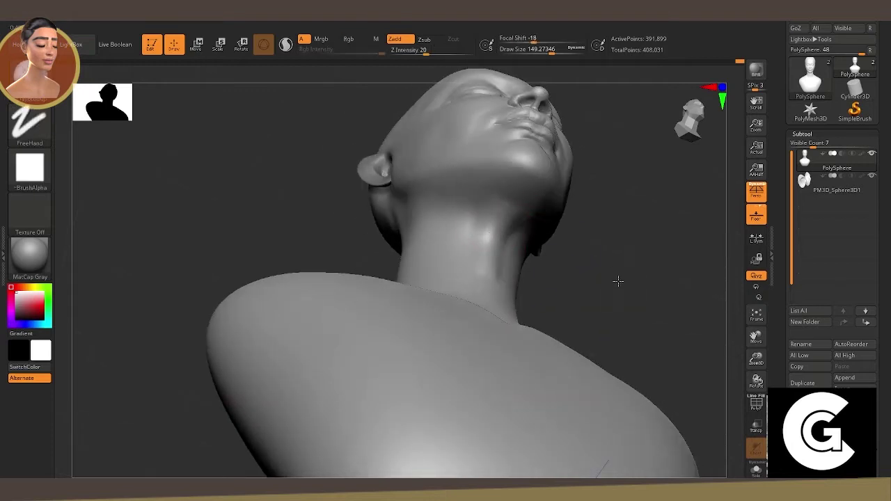
{"action": "left_click_drag", "start_coordinate": [617, 280], "coordinate": [466, 259]}
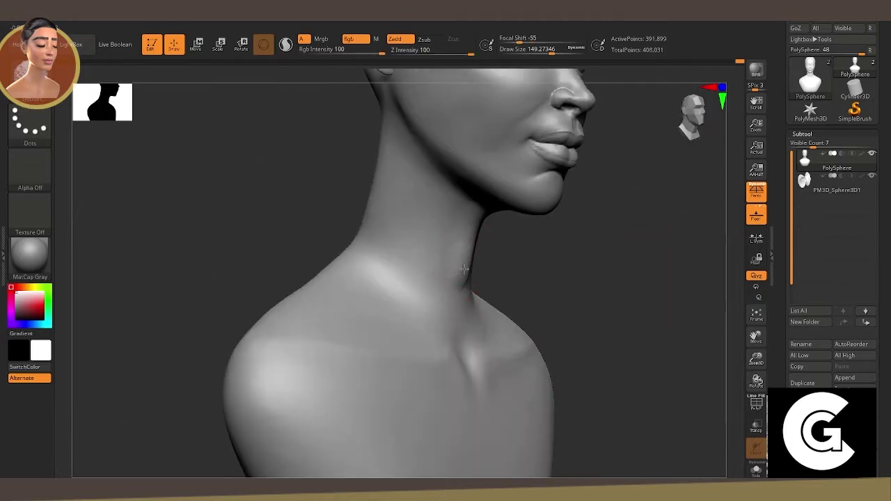
{"action": "right_click_drag", "start_coordinate": [557, 294], "coordinate": [469, 272]}
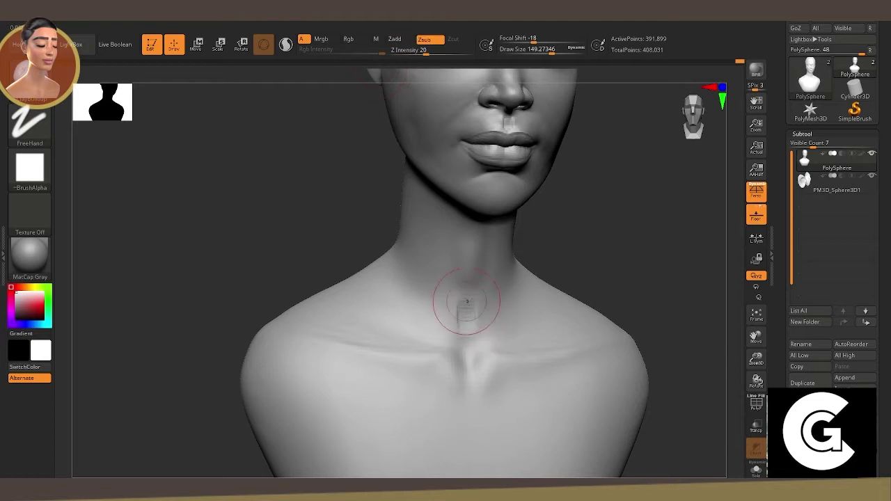
Carve mirrored grooves along both collarbones and switch to a subtractive freehand brush (B-D-S).
{"action": "left_click_drag", "start_coordinate": [394, 299], "coordinate": [430, 324]}
{"action": "left_click_drag", "start_coordinate": [355, 319], "coordinate": [396, 310]}
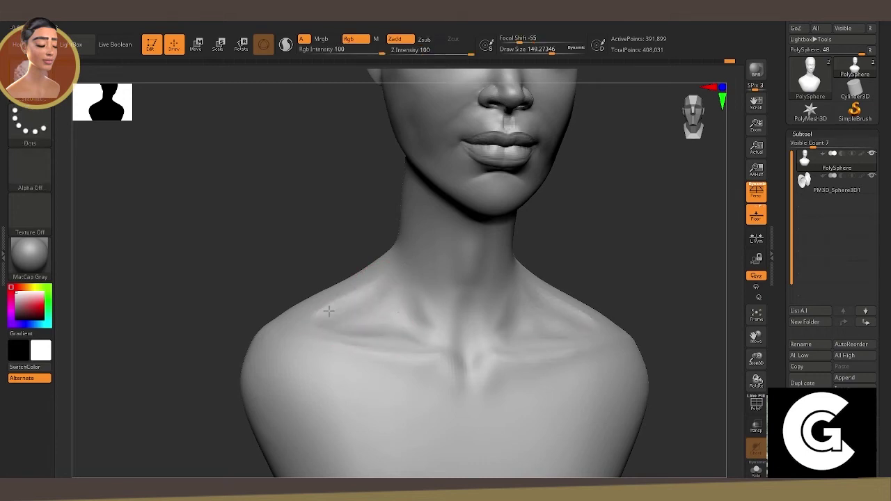
{"action": "key", "text": "b"}
{"action": "key", "text": "d"}
{"action": "key", "text": "s"}
{"action": "left_click_drag", "start_coordinate": [281, 253], "coordinate": [373, 237]}
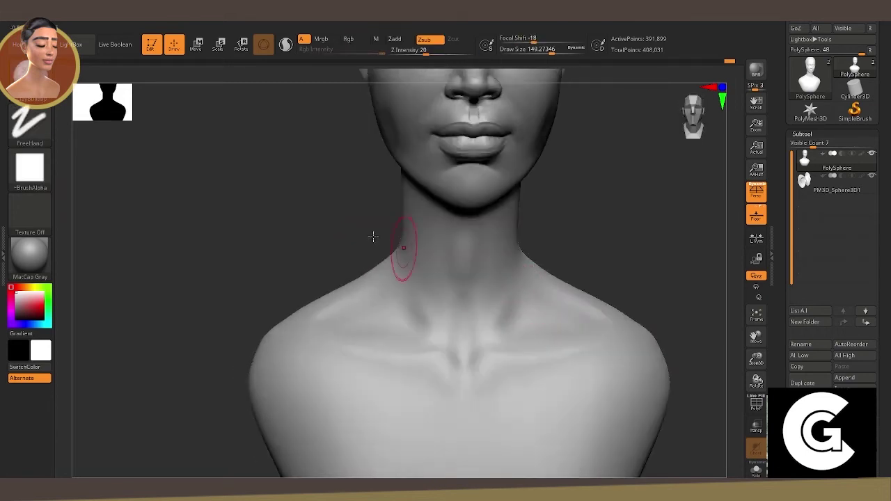
Switch to a soft dots brush at lower intensity and orbit from right profile to three-quarter front.
{"action": "key", "text": "b"}
{"action": "key", "text": "s"}
{"action": "key", "text": "t"}
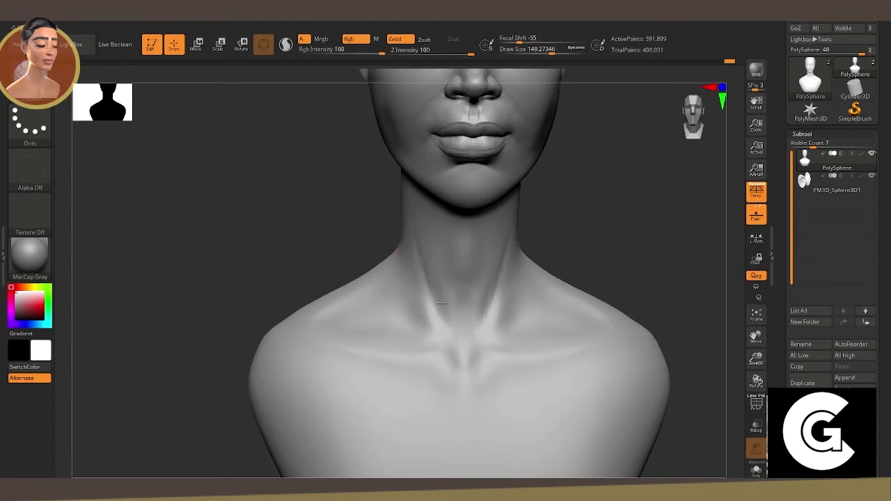
{"action": "left_click_drag", "start_coordinate": [230, 202], "coordinate": [318, 200]}
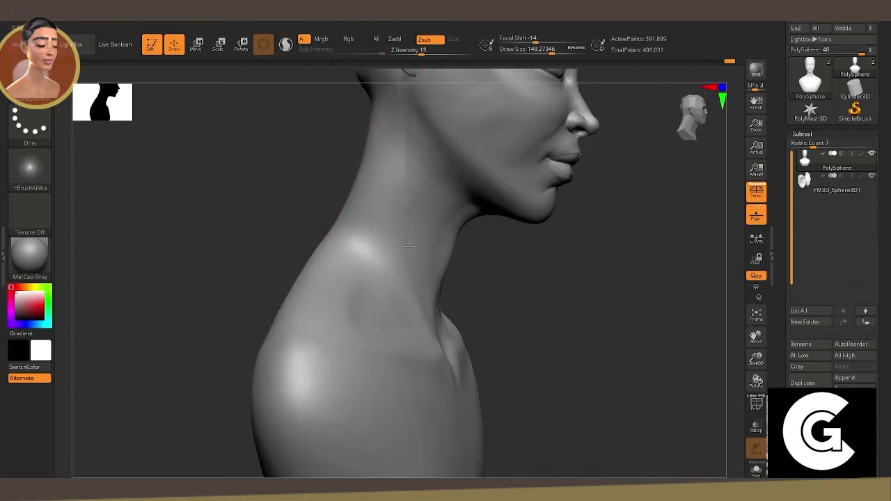
{"action": "left_click_drag", "start_coordinate": [405, 106], "coordinate": [411, 155]}
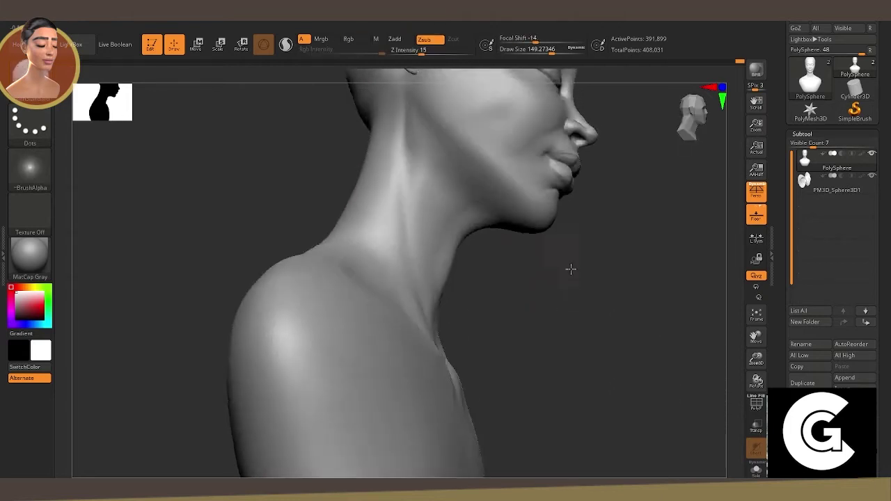
{"action": "left_click_drag", "start_coordinate": [571, 267], "coordinate": [417, 143]}
{"action": "mouse_move", "coordinate": [569, 325]}
{"action": "left_mouse_down"}
{"action": "mouse_move", "coordinate": [607, 329]}
{"action": "mouse_move", "coordinate": [532, 295]}
{"action": "left_mouse_up"}
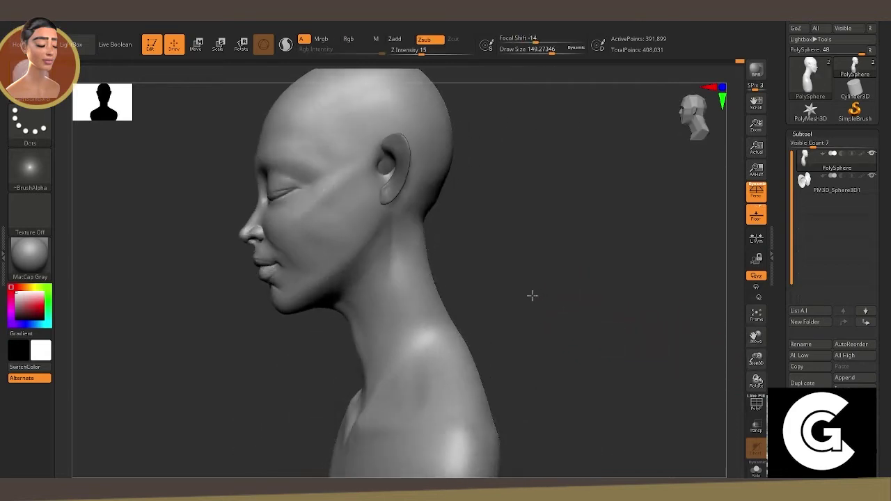
{"action": "key", "text": "b"}
{"action": "key", "text": "s"}
{"action": "key", "text": "t"}
{"action": "right_click", "coordinate": [339, 167]}
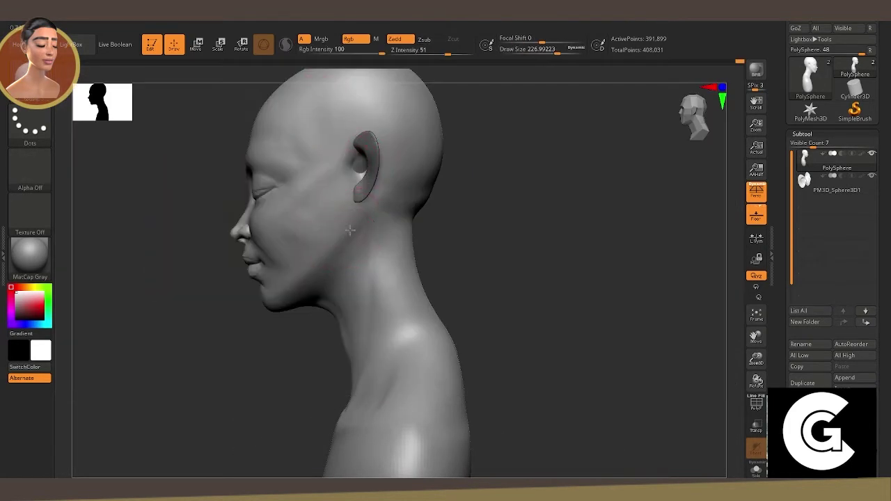
{"action": "right_click", "coordinate": [341, 240]}
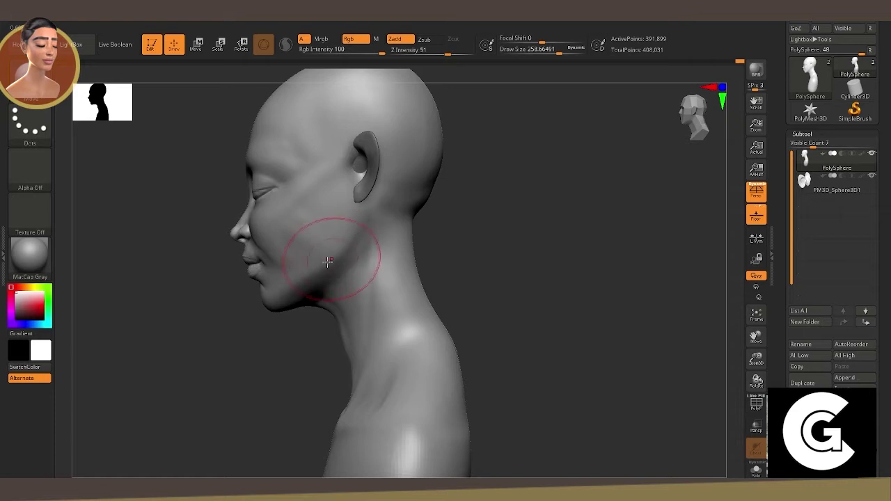
{"action": "left_click_drag", "start_coordinate": [474, 253], "coordinate": [565, 251]}
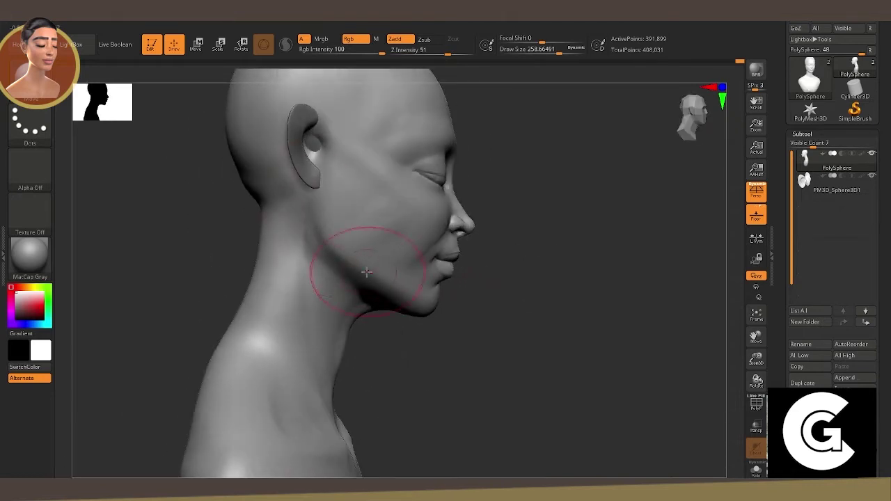
{"action": "right_click", "coordinate": [309, 242]}
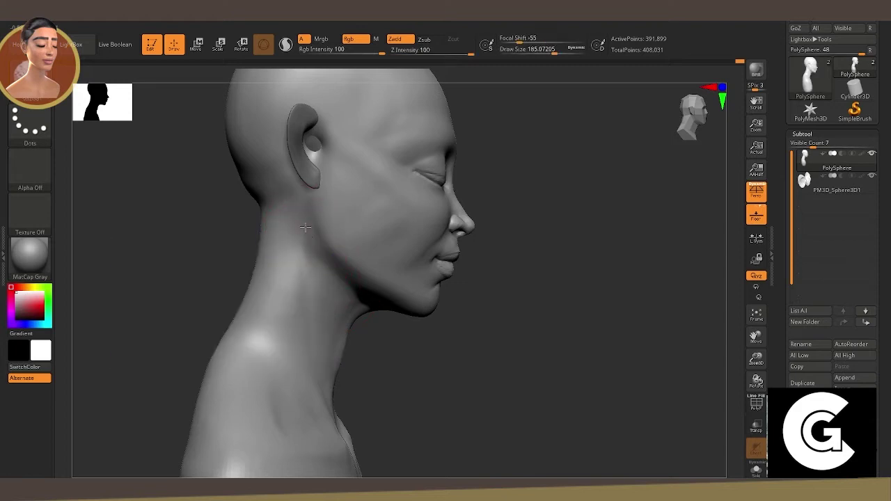
{"action": "mouse_move", "coordinate": [637, 308]}
{"action": "left_mouse_down"}
{"action": "mouse_move", "coordinate": [520, 275]}
{"action": "mouse_move", "coordinate": [527, 147]}
{"action": "mouse_move", "coordinate": [537, 197]}
{"action": "left_mouse_up"}
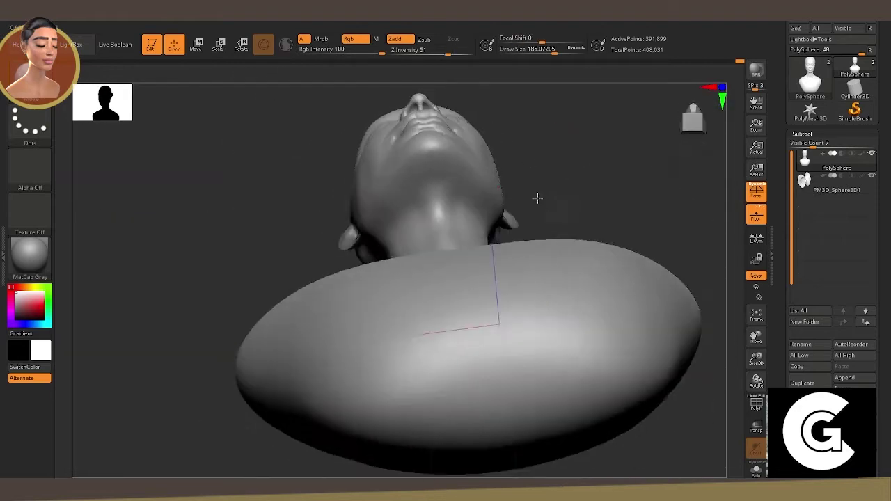
{"action": "right_click", "coordinate": [362, 191]}
{"action": "mouse_move", "coordinate": [362, 191]}
{"action": "left_mouse_down"}
{"action": "mouse_move", "coordinate": [590, 280]}
{"action": "mouse_move", "coordinate": [354, 243]}
{"action": "mouse_move", "coordinate": [534, 322]}
{"action": "mouse_move", "coordinate": [674, 325]}
{"action": "mouse_move", "coordinate": [740, 364]}
{"action": "mouse_move", "coordinate": [630, 302]}
{"action": "left_mouse_up"}
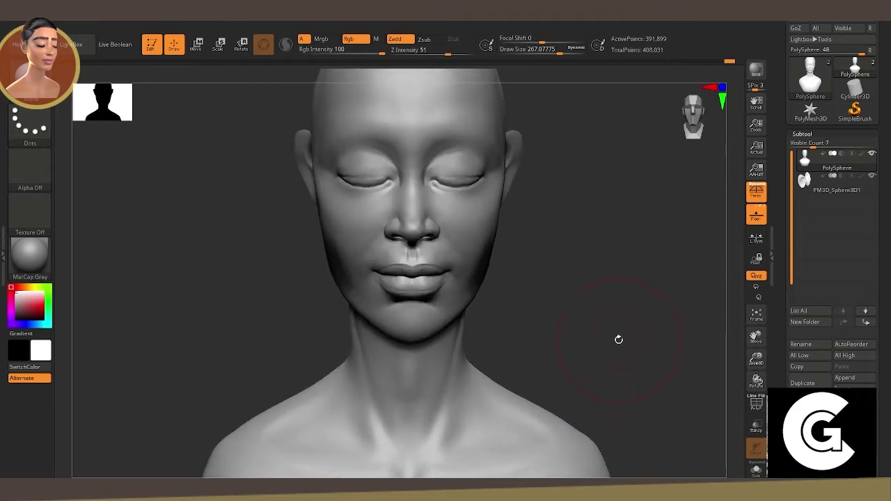
Orbit around the head to a three-quarter view and switch to a small carving brush.
{"action": "left_click_drag", "start_coordinate": [618, 339], "coordinate": [285, 299]}
{"action": "mouse_move", "coordinate": [295, 352]}
{"action": "left_mouse_down"}
{"action": "mouse_move", "coordinate": [671, 330]}
{"action": "mouse_move", "coordinate": [338, 189]}
{"action": "mouse_move", "coordinate": [429, 284]}
{"action": "left_mouse_up"}
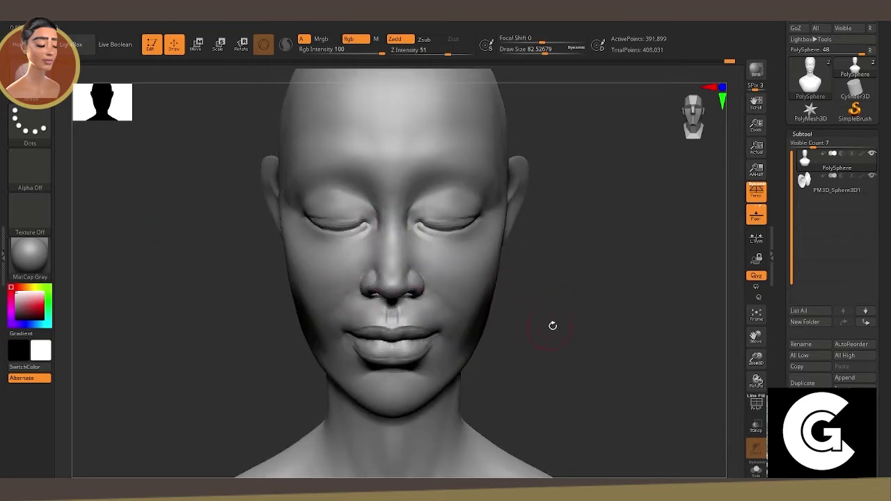
{"action": "mouse_move", "coordinate": [553, 325]}
{"action": "left_mouse_down"}
{"action": "mouse_move", "coordinate": [599, 330]}
{"action": "mouse_move", "coordinate": [599, 314]}
{"action": "mouse_move", "coordinate": [757, 360]}
{"action": "mouse_move", "coordinate": [723, 348]}
{"action": "mouse_move", "coordinate": [720, 322]}
{"action": "mouse_move", "coordinate": [558, 309]}
{"action": "left_mouse_up"}
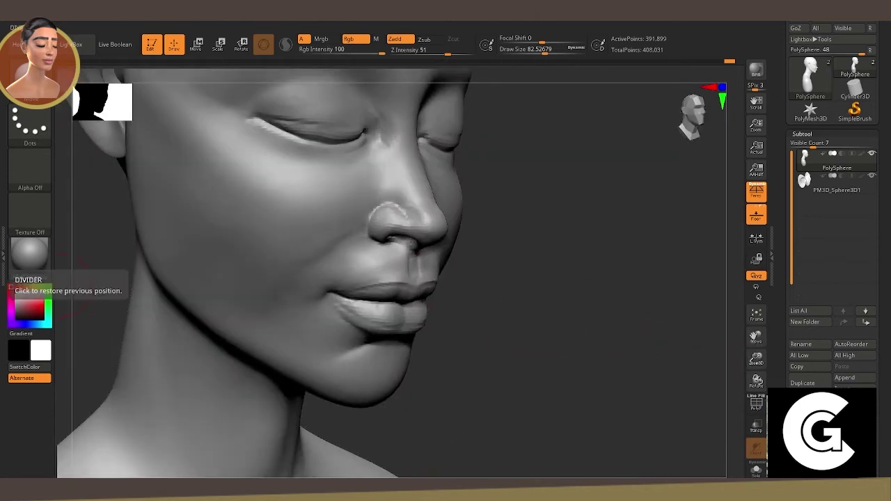
{"action": "mouse_move", "coordinate": [605, 362]}
{"action": "left_mouse_down"}
{"action": "mouse_move", "coordinate": [588, 350]}
{"action": "mouse_move", "coordinate": [627, 341]}
{"action": "mouse_move", "coordinate": [745, 392]}
{"action": "left_mouse_up"}
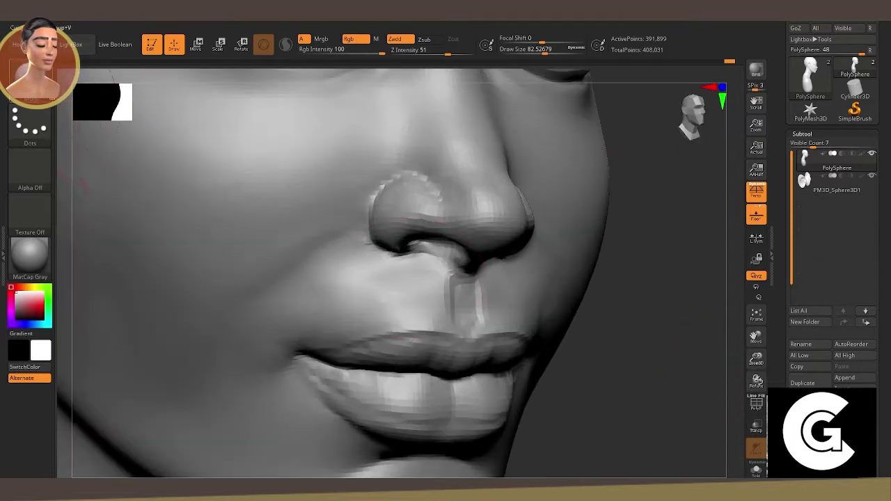
{"action": "key", "text": "space"}
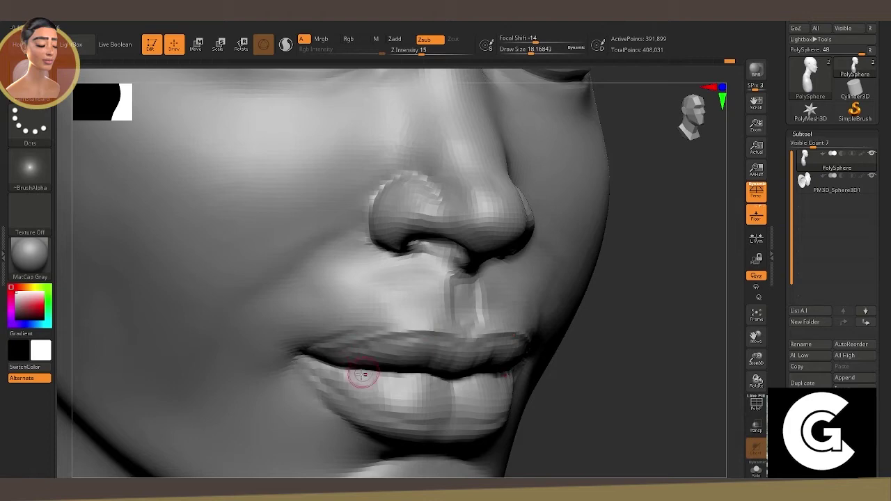
Frame the nose and lips, switch to a freehand stroke brush, then zoom out to the whole head.
{"action": "mouse_move", "coordinate": [452, 386]}
{"action": "right_mouse_down"}
{"action": "mouse_move", "coordinate": [597, 388]}
{"action": "mouse_move", "coordinate": [450, 413]}
{"action": "right_mouse_up"}
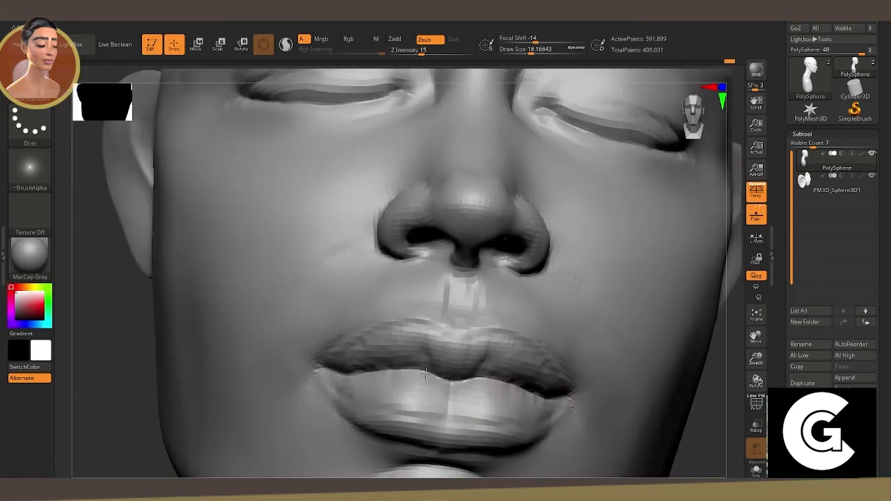
{"action": "mouse_move", "coordinate": [390, 364]}
{"action": "right_mouse_down"}
{"action": "mouse_move", "coordinate": [667, 379]}
{"action": "mouse_move", "coordinate": [595, 340]}
{"action": "mouse_move", "coordinate": [605, 363]}
{"action": "right_mouse_up"}
{"action": "key", "text": "b"}
{"action": "key", "text": "s"}
{"action": "key", "text": "t"}
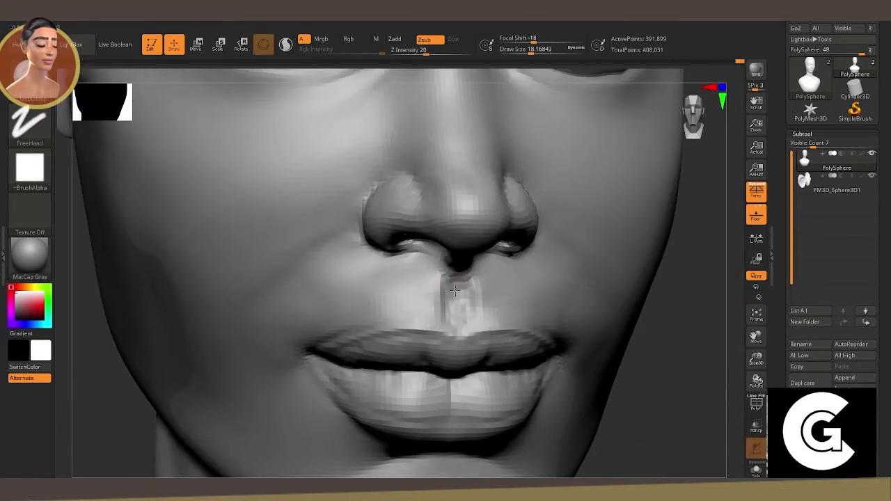
{"action": "mouse_move", "coordinate": [662, 374]}
{"action": "right_mouse_down", "text": "ctrl"}
{"action": "mouse_move", "coordinate": [723, 332]}
{"action": "mouse_move", "coordinate": [650, 321]}
{"action": "right_mouse_up", "text": "ctrl"}
Choose a brush from the full brush library and enlarge its draw size.
{"action": "left_click", "coordinate": [47, 108]}
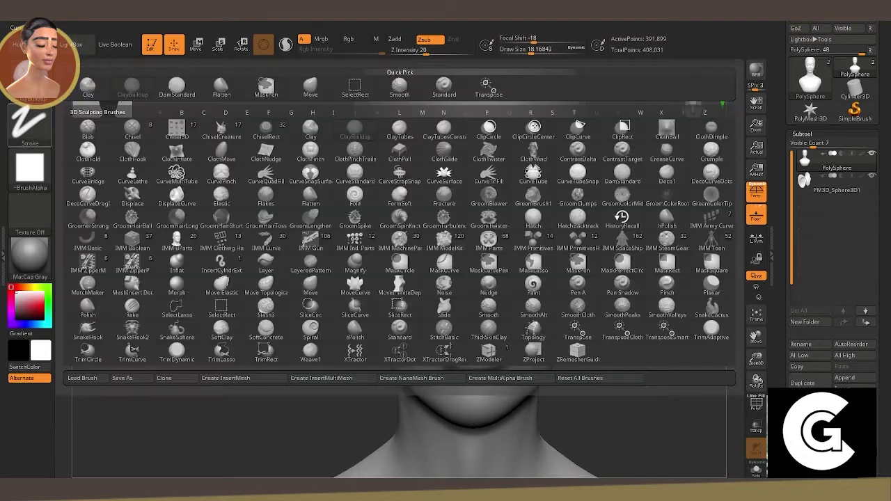
{"action": "key", "text": "Escape"}
{"action": "key", "text": "space"}
{"action": "left_click_drag", "start_coordinate": [418, 189], "coordinate": [445, 190]}
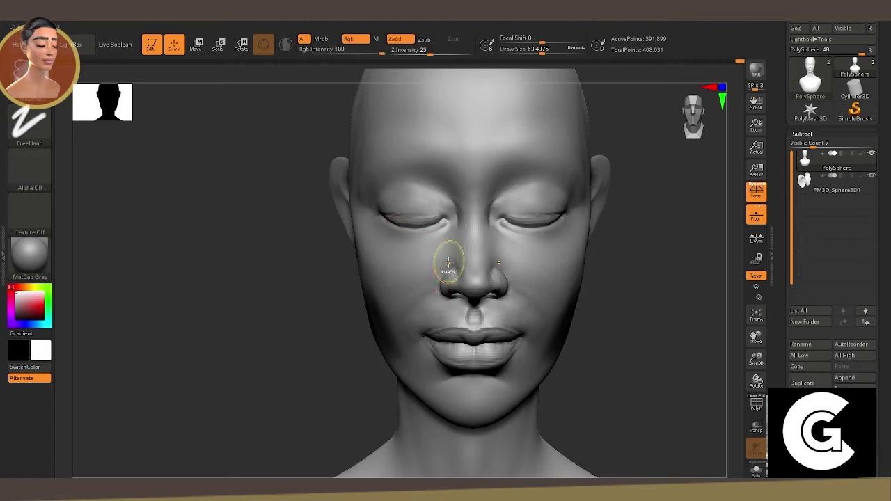
Set the brush to a Dots stroke with Alpha Off and switch it to Zadd.
{"action": "key", "text": "b"}
{"action": "key", "text": "s"}
{"action": "key", "text": "t"}
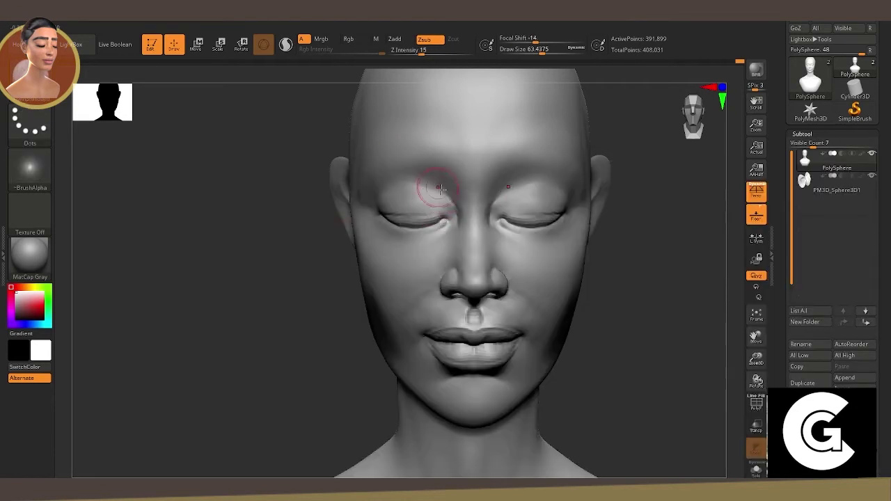
{"action": "right_click_drag", "start_coordinate": [410, 181], "coordinate": [335, 209]}
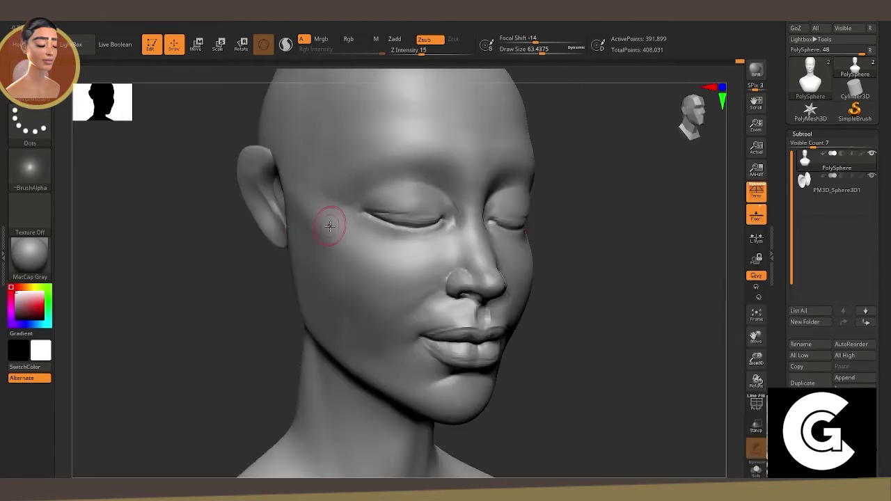
{"action": "right_click_drag", "start_coordinate": [433, 171], "coordinate": [454, 171]}
{"action": "key", "text": "alt"}
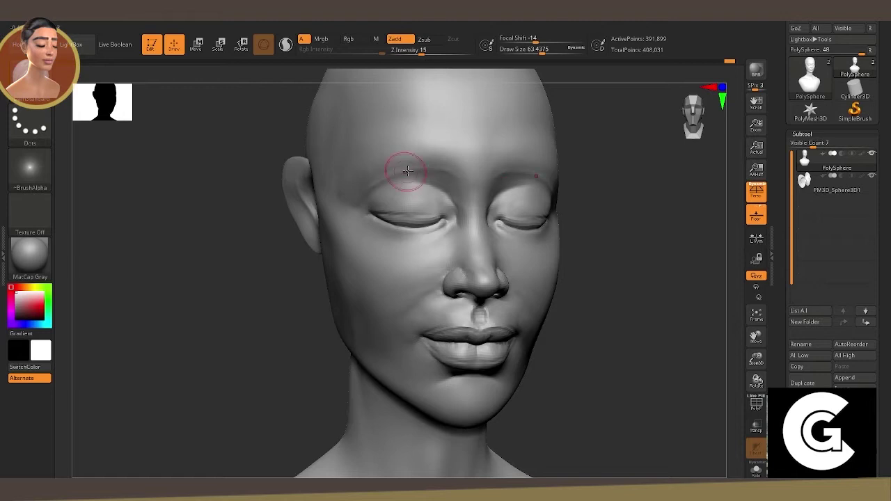
Orbit around the eyes from a right three-quarter view to a side profile.
{"action": "right_click_drag", "start_coordinate": [354, 207], "coordinate": [416, 159]}
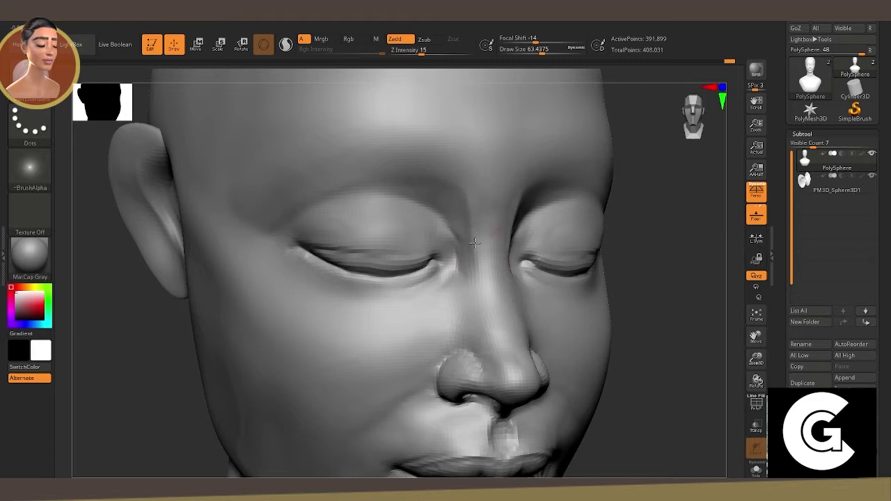
{"action": "right_click_drag", "start_coordinate": [475, 243], "coordinate": [558, 272]}
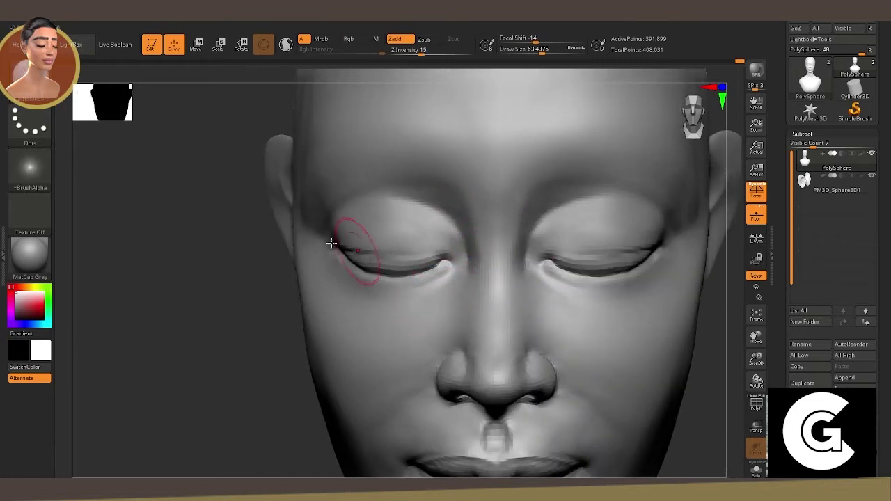
{"action": "right_click_drag", "start_coordinate": [355, 249], "coordinate": [487, 265]}
{"action": "key", "text": "b"}
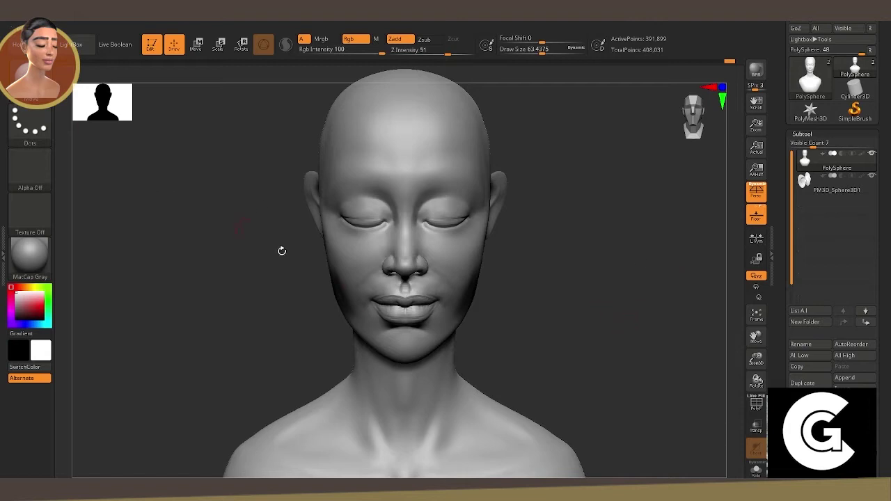
Mask the head down to the chin line and enlarge the brush to about 172.
{"action": "left_click_drag", "start_coordinate": [264, 109], "coordinate": [481, 324], "text": "ctrl"}
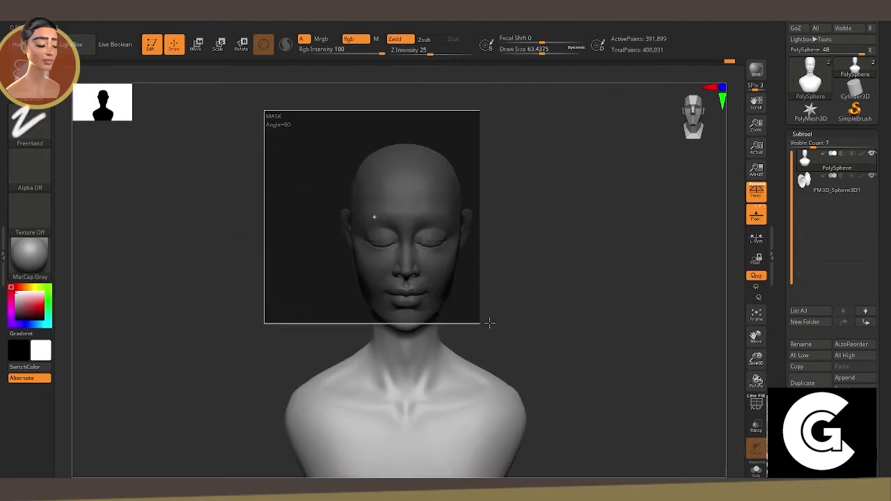
{"action": "left_click_drag", "start_coordinate": [758, 360], "coordinate": [209, 185]}
{"action": "key", "text": "space"}
{"action": "left_click_drag", "start_coordinate": [331, 249], "coordinate": [397, 249]}
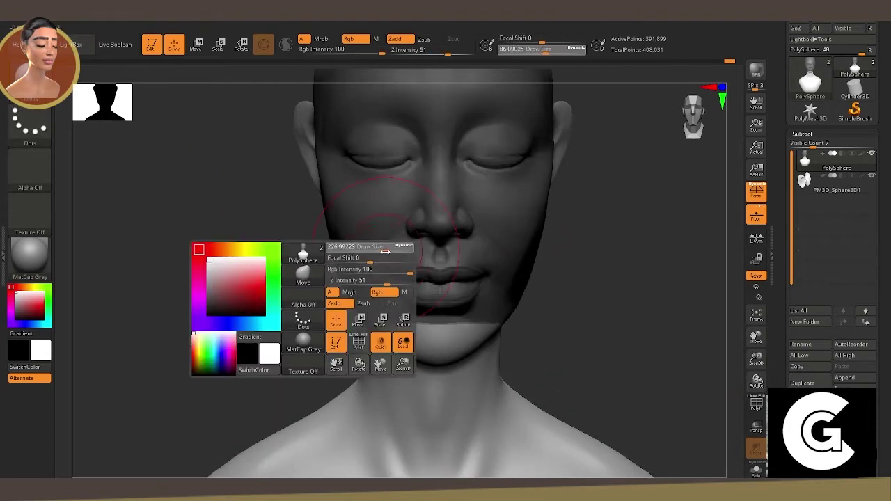
Work the jaw in side profile, resizing the brush to about 58 and then 133.
{"action": "left_click_drag", "start_coordinate": [487, 362], "coordinate": [478, 352]}
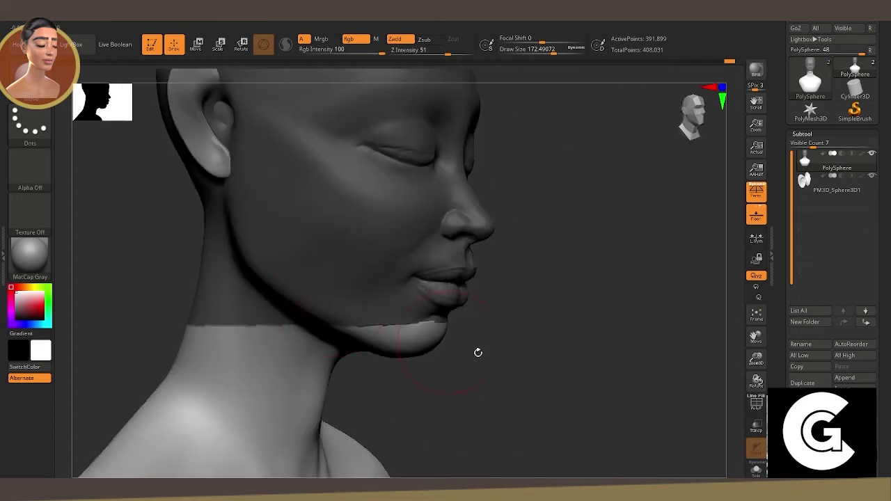
{"action": "key", "text": "space"}
{"action": "left_click_drag", "start_coordinate": [425, 332], "coordinate": [400, 332]}
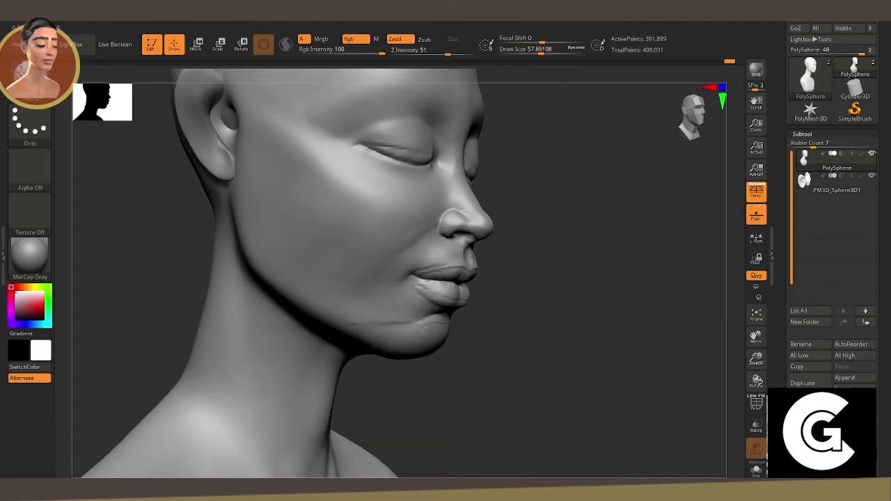
{"action": "left_click_drag", "start_coordinate": [414, 326], "coordinate": [509, 368]}
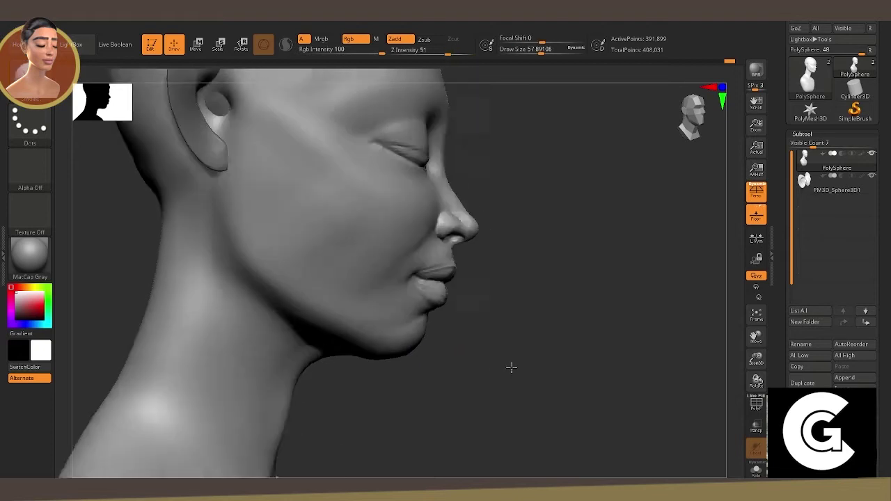
{"action": "key", "text": "space"}
{"action": "mouse_move", "coordinate": [382, 341]}
{"action": "left_mouse_down"}
{"action": "mouse_move", "coordinate": [410, 347]}
{"action": "mouse_move", "coordinate": [414, 328]}
{"action": "left_mouse_up"}
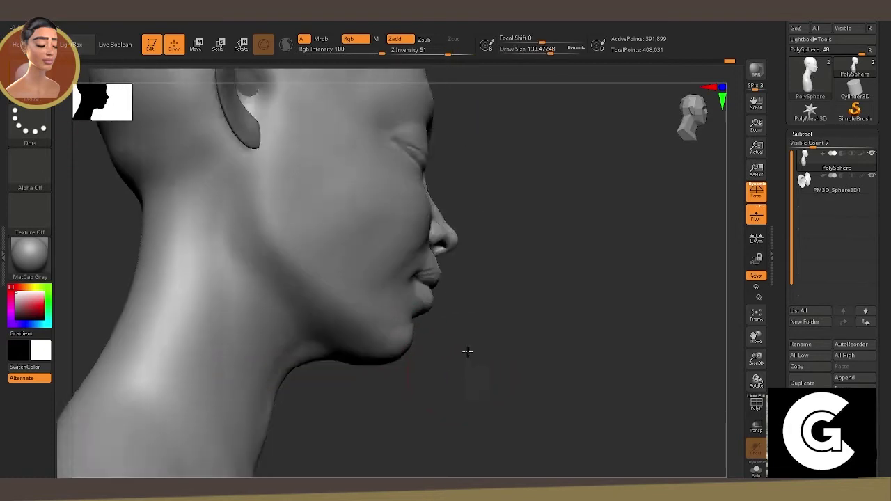
Orbit around the jaw and neck, from under the chin to a front three-quarter view.
{"action": "mouse_move", "coordinate": [514, 402]}
{"action": "left_mouse_down"}
{"action": "mouse_move", "coordinate": [402, 376]}
{"action": "mouse_move", "coordinate": [358, 388]}
{"action": "left_mouse_up"}
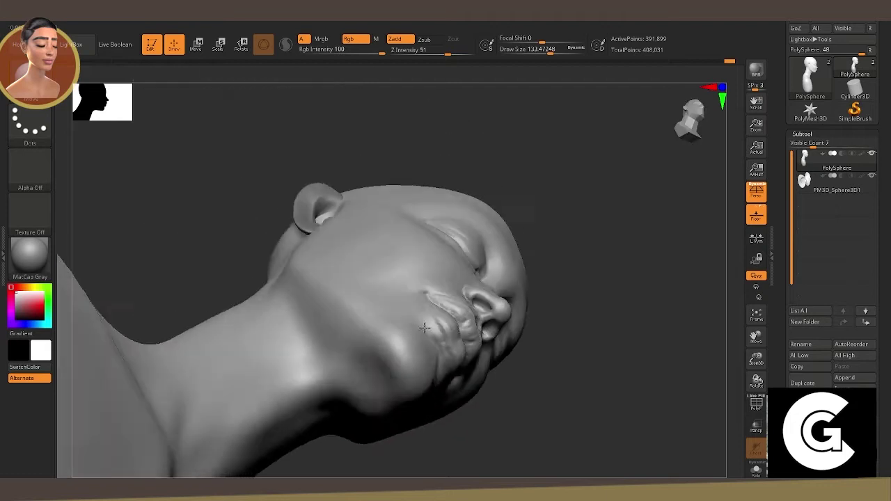
{"action": "left_click_drag", "start_coordinate": [441, 407], "coordinate": [542, 435]}
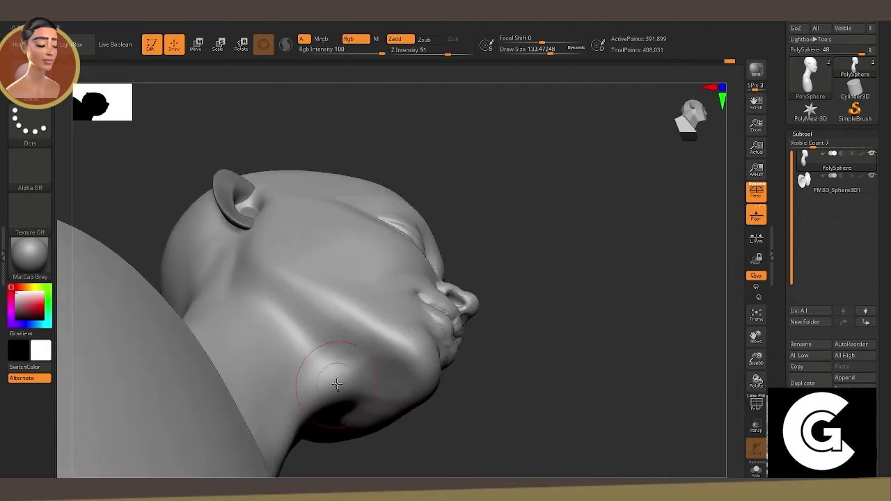
{"action": "left_click_drag", "start_coordinate": [487, 411], "coordinate": [548, 419]}
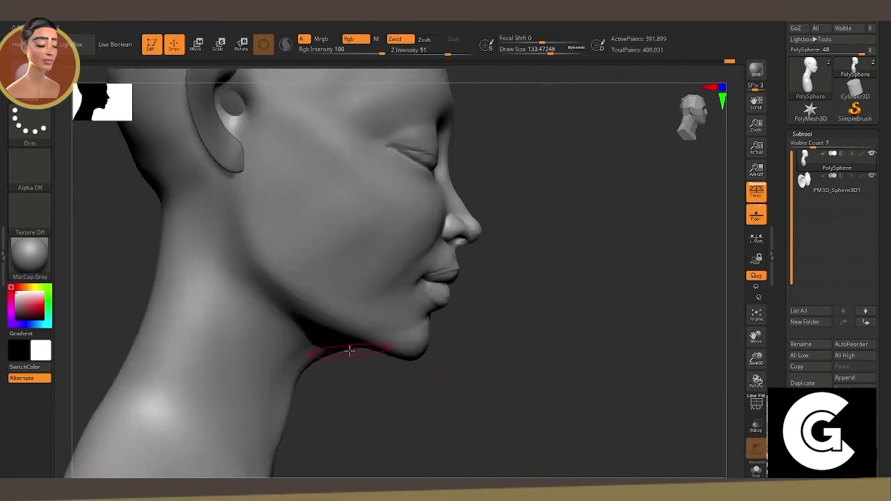
{"action": "mouse_move", "coordinate": [350, 351]}
{"action": "right_mouse_down"}
{"action": "mouse_move", "coordinate": [304, 323]}
{"action": "mouse_move", "coordinate": [318, 314]}
{"action": "mouse_move", "coordinate": [581, 353]}
{"action": "right_mouse_up"}
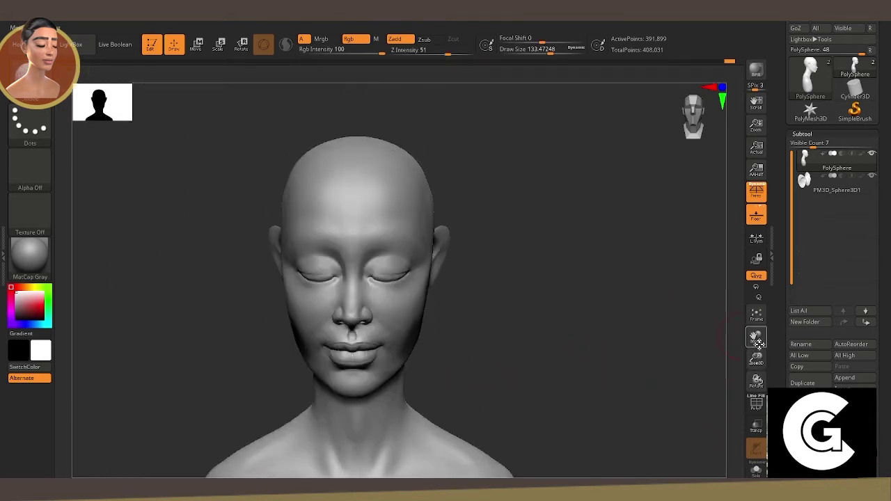
{"action": "mouse_move", "coordinate": [697, 327]}
{"action": "right_mouse_down"}
{"action": "mouse_move", "coordinate": [617, 304]}
{"action": "mouse_move", "coordinate": [627, 305]}
{"action": "mouse_move", "coordinate": [545, 313]}
{"action": "mouse_move", "coordinate": [394, 252]}
{"action": "right_mouse_up"}
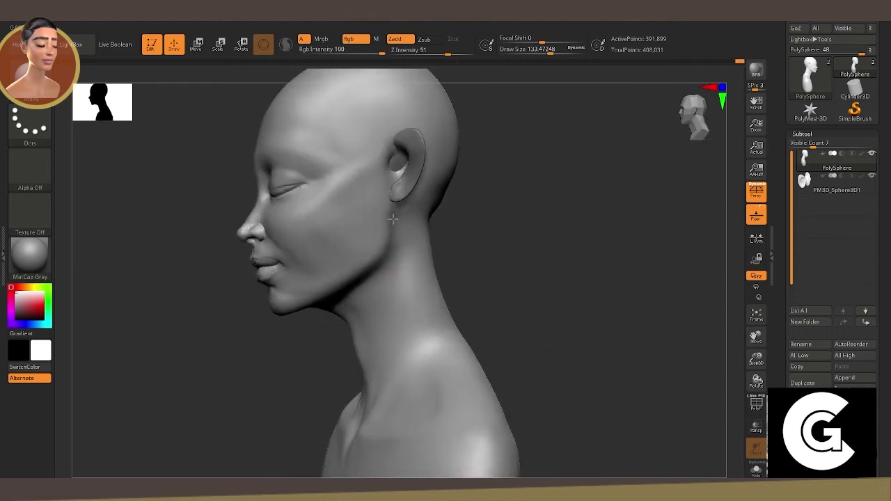
{"action": "mouse_move", "coordinate": [506, 266]}
{"action": "right_mouse_down"}
{"action": "mouse_move", "coordinate": [627, 244]}
{"action": "mouse_move", "coordinate": [142, 113]}
{"action": "right_mouse_up"}
{"action": "key", "text": "space"}
Insert a symmetric pair of ears on the sides of the head with the IMM Parts brush.
{"action": "key", "text": "b"}
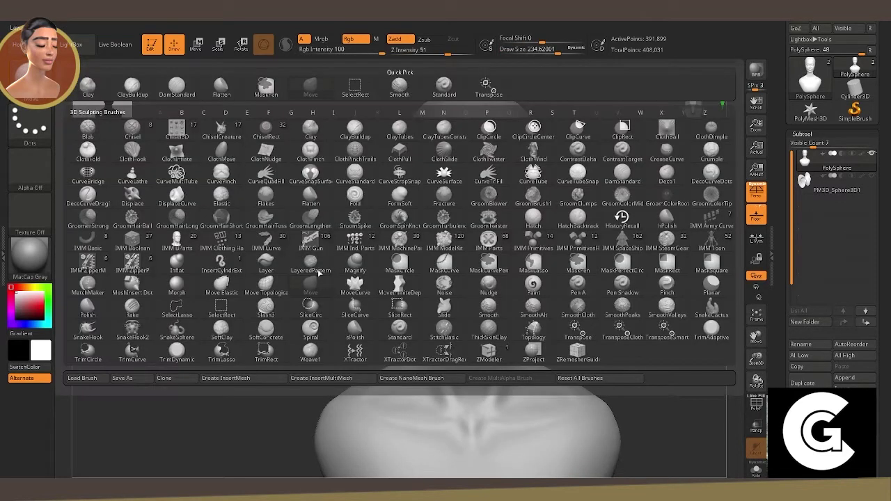
{"action": "left_click", "coordinate": [379, 359]}
{"action": "right_click_drag", "start_coordinate": [572, 253], "coordinate": [530, 237]}
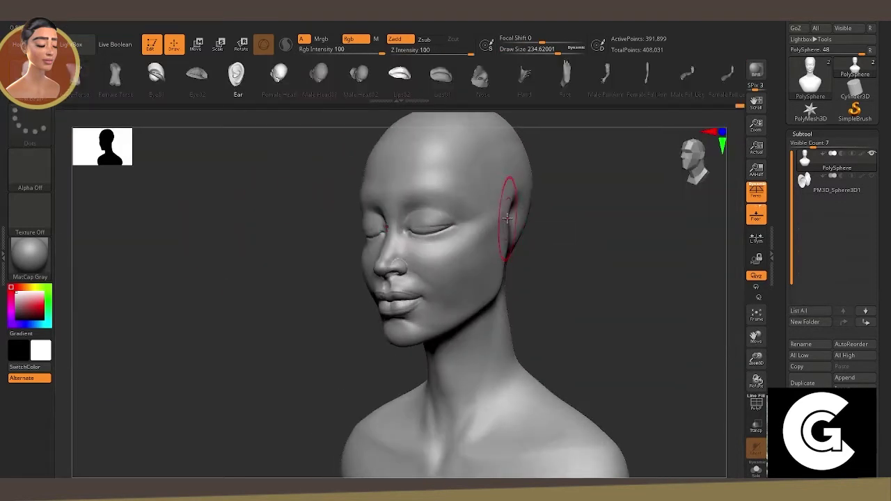
{"action": "left_click_drag", "start_coordinate": [521, 209], "coordinate": [523, 240]}
{"action": "right_click_drag", "start_coordinate": [536, 240], "coordinate": [617, 264], "text": "shift"}
Return to a regular brush and split the ears into their own PolySphere1 subtool.
{"action": "key", "text": "b"}
{"action": "key", "text": "s"}
{"action": "key", "text": "t"}
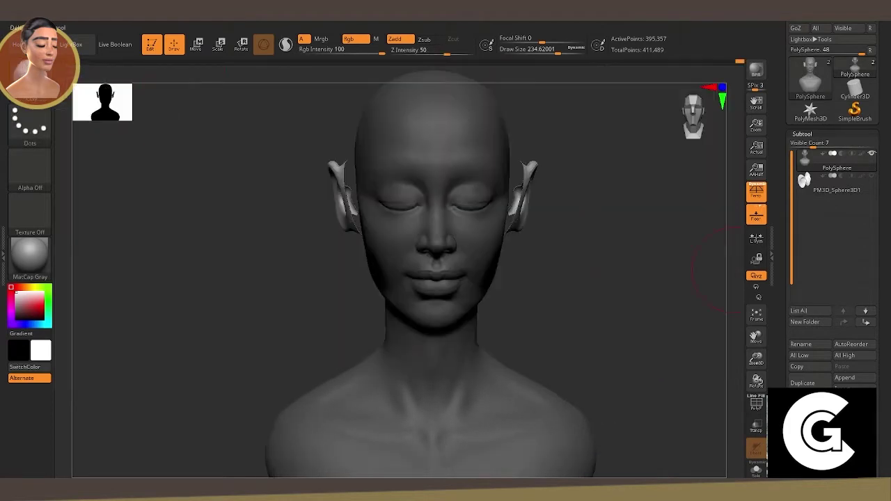
{"action": "left_click", "coordinate": [756, 336]}
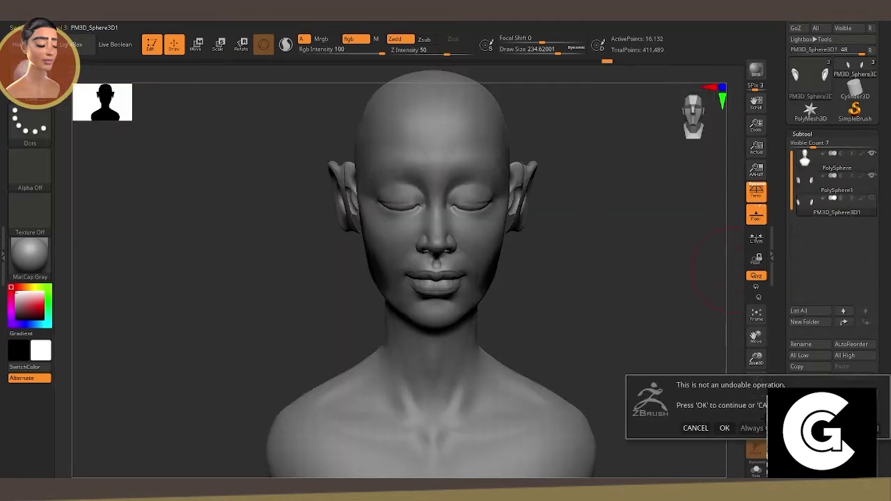
{"action": "left_click", "coordinate": [726, 428]}
Move the ears back and down with the gizmo, checking them from profile and front.
{"action": "key", "text": "w"}
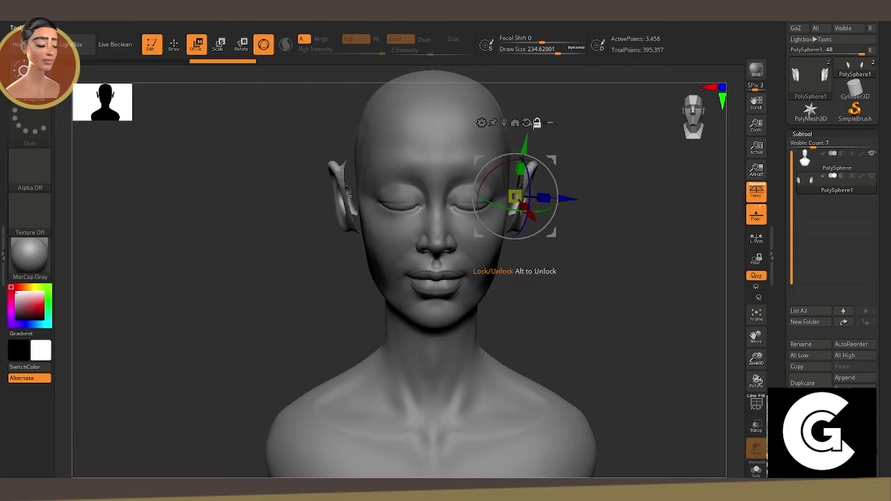
{"action": "right_click_drag", "start_coordinate": [550, 204], "coordinate": [557, 226], "text": "shift"}
{"action": "left_click_drag", "start_coordinate": [496, 195], "coordinate": [533, 204]}
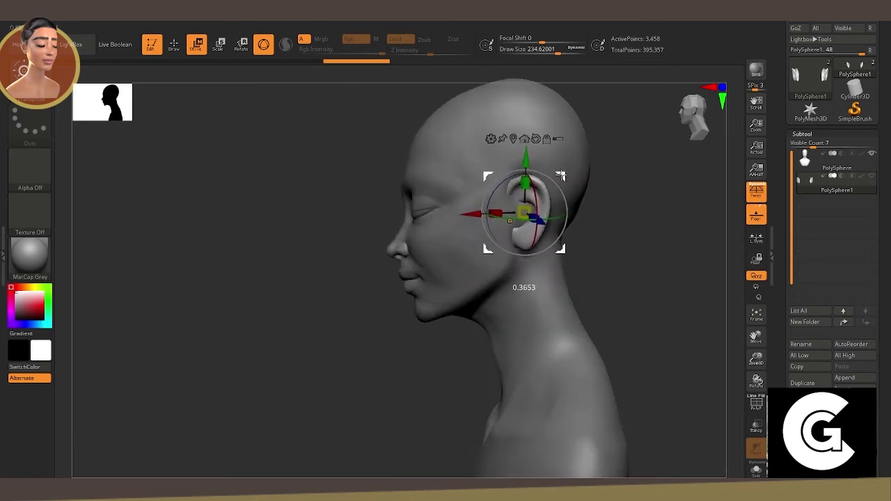
{"action": "right_click_drag", "start_coordinate": [533, 204], "coordinate": [589, 218]}
{"action": "left_click_drag", "start_coordinate": [756, 359], "coordinate": [746, 342]}
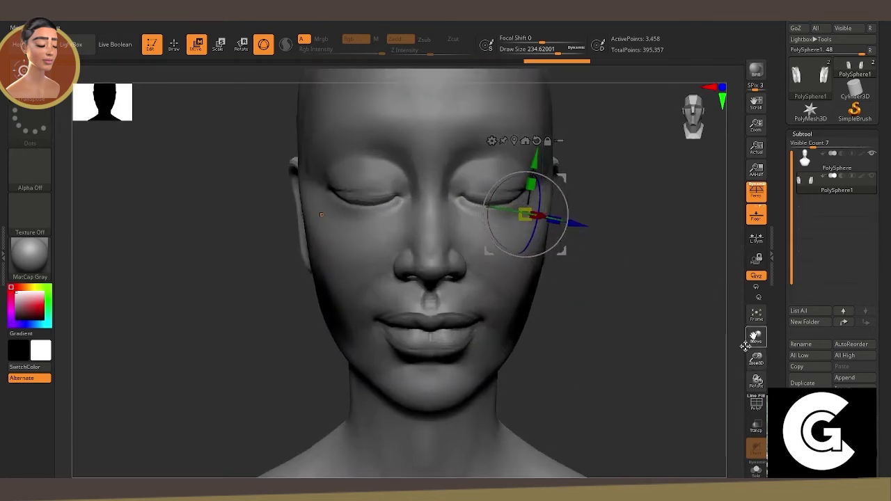
{"action": "mouse_move", "coordinate": [697, 327]}
{"action": "right_mouse_down"}
{"action": "mouse_move", "coordinate": [486, 261]}
{"action": "mouse_move", "coordinate": [577, 295]}
{"action": "mouse_move", "coordinate": [518, 220]}
{"action": "mouse_move", "coordinate": [621, 305]}
{"action": "mouse_move", "coordinate": [592, 297]}
{"action": "mouse_move", "coordinate": [510, 220]}
{"action": "right_mouse_up"}
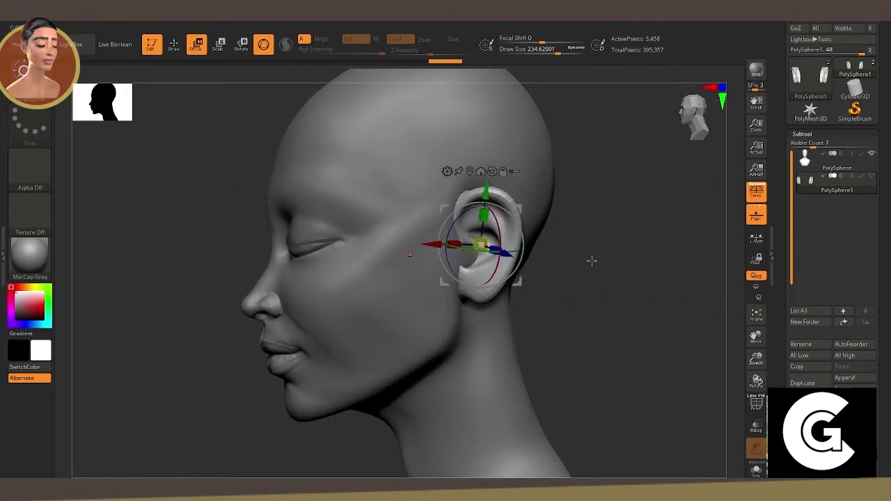
{"action": "mouse_move", "coordinate": [592, 259]}
{"action": "right_mouse_down"}
{"action": "mouse_move", "coordinate": [571, 256]}
{"action": "mouse_move", "coordinate": [689, 265]}
{"action": "right_mouse_up"}
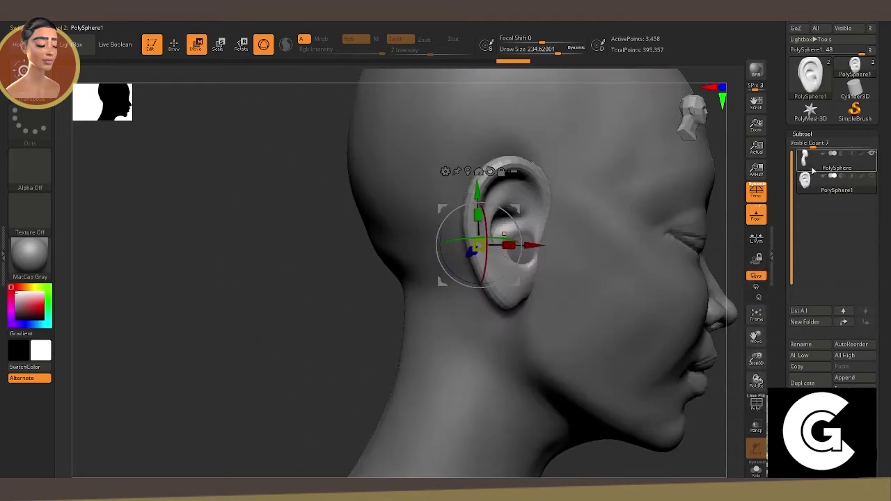
{"action": "left_click", "coordinate": [808, 159]}
Pick a sculpting brush and orbit the head round to a side profile.
{"action": "key", "text": "b"}
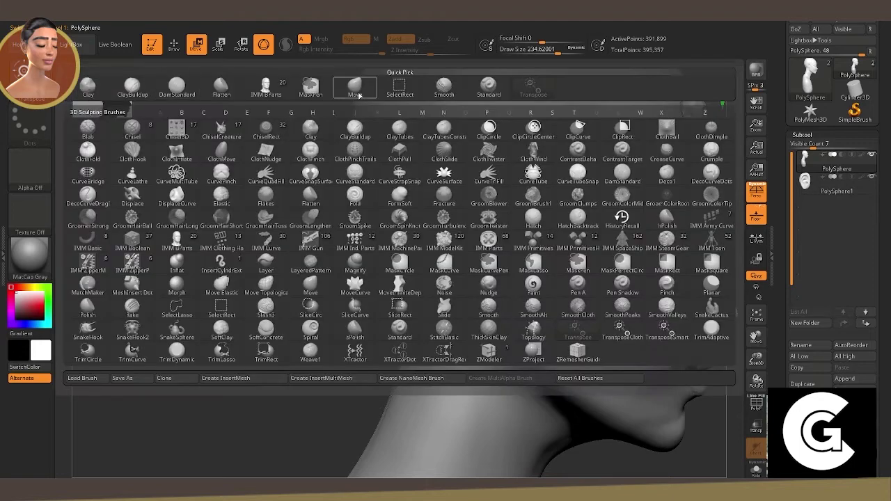
{"action": "left_click", "coordinate": [299, 225]}
{"action": "mouse_move", "coordinate": [299, 225]}
{"action": "right_mouse_down"}
{"action": "mouse_move", "coordinate": [416, 286]}
{"action": "mouse_move", "coordinate": [609, 346]}
{"action": "mouse_move", "coordinate": [323, 298]}
{"action": "right_mouse_up"}
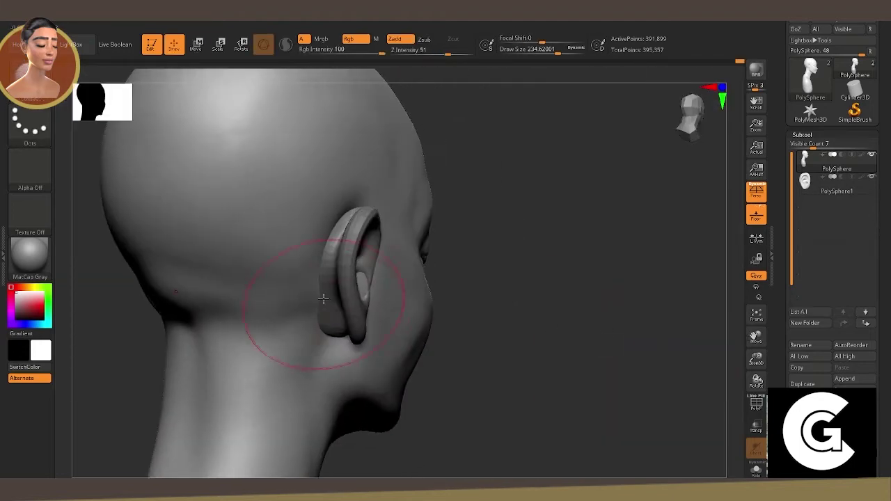
{"action": "mouse_move", "coordinate": [348, 224]}
{"action": "right_mouse_down"}
{"action": "mouse_move", "coordinate": [334, 251]}
{"action": "mouse_move", "coordinate": [318, 237]}
{"action": "right_mouse_up"}
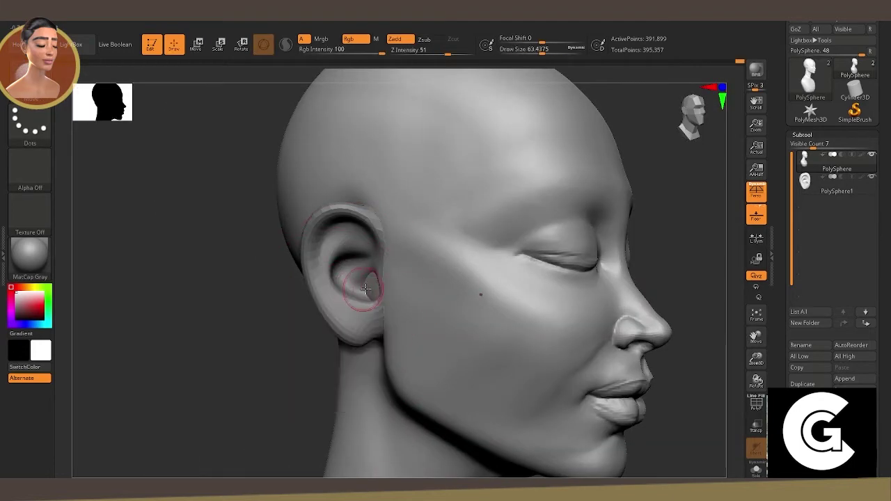
{"action": "right_click_drag", "start_coordinate": [370, 295], "coordinate": [254, 332]}
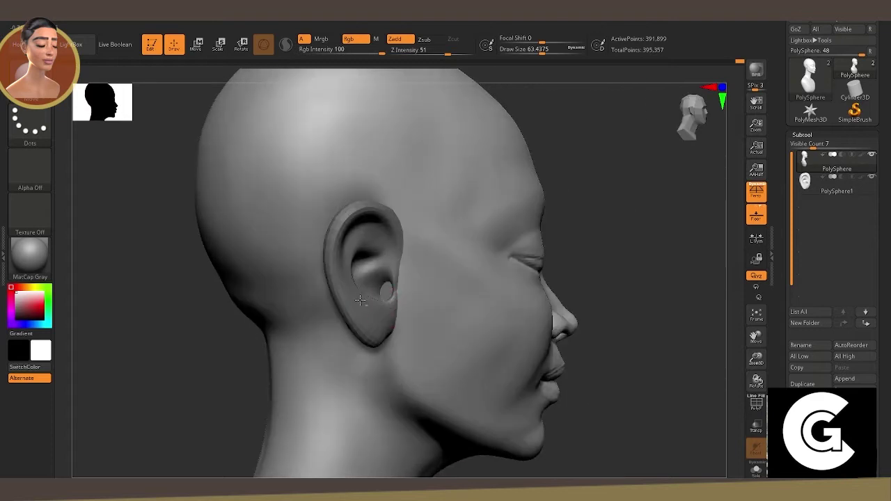
{"action": "right_click_drag", "start_coordinate": [339, 288], "coordinate": [770, 204]}
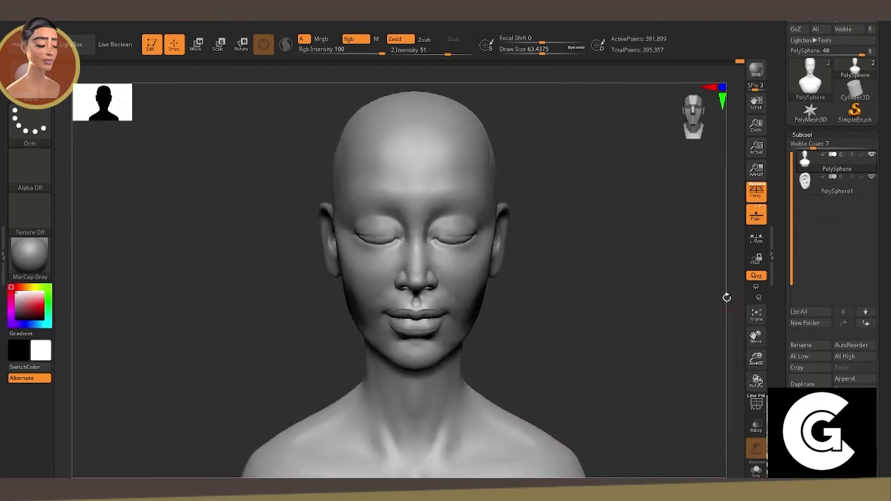
Select the ear subtool, raise the brush to about 149 and reshape the earlobe.
{"action": "left_click", "coordinate": [352, 206], "text": "alt"}
{"action": "right_click_drag", "start_coordinate": [575, 227], "coordinate": [483, 219], "text": "ctrl"}
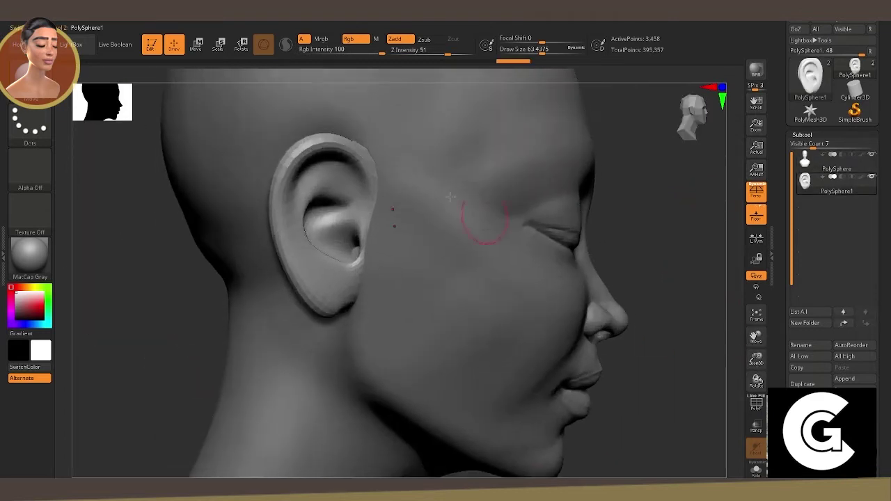
{"action": "key", "text": "space"}
{"action": "mouse_move", "coordinate": [306, 150]}
{"action": "left_mouse_down"}
{"action": "mouse_move", "coordinate": [365, 163]}
{"action": "mouse_move", "coordinate": [373, 181]}
{"action": "left_mouse_up"}
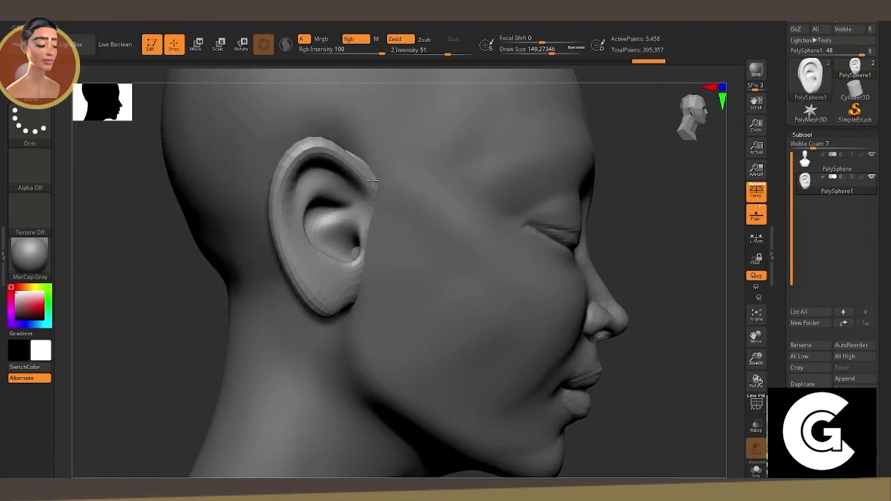
{"action": "left_click_drag", "start_coordinate": [305, 285], "coordinate": [334, 316]}
{"action": "right_click_drag", "start_coordinate": [668, 339], "coordinate": [597, 339]}
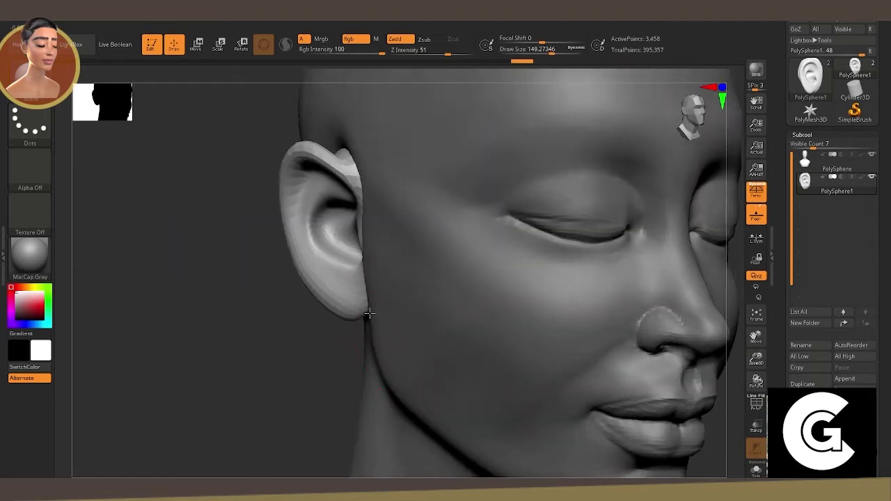
{"action": "right_click_drag", "start_coordinate": [325, 301], "coordinate": [289, 275]}
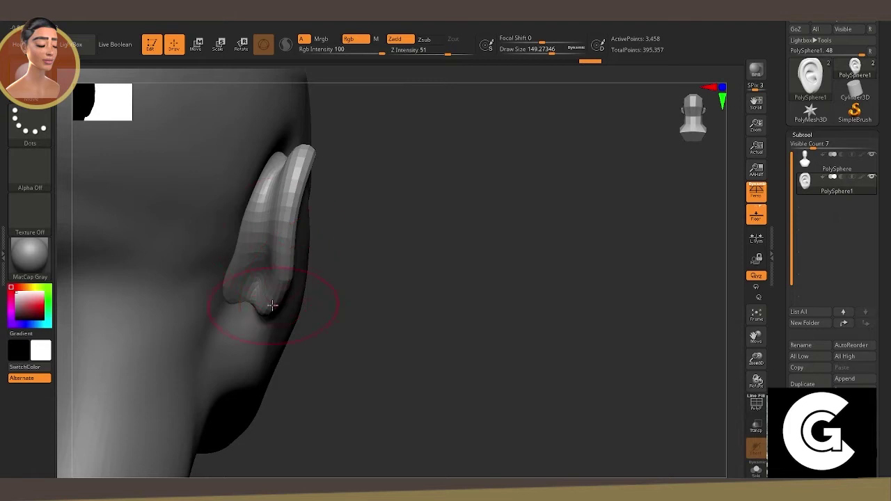
{"action": "left_click_drag", "start_coordinate": [272, 305], "coordinate": [213, 292]}
{"action": "mouse_move", "coordinate": [213, 292]}
{"action": "right_mouse_down"}
{"action": "mouse_move", "coordinate": [342, 305]}
{"action": "mouse_move", "coordinate": [662, 303]}
{"action": "mouse_move", "coordinate": [669, 317]}
{"action": "mouse_move", "coordinate": [619, 299]}
{"action": "mouse_move", "coordinate": [299, 248]}
{"action": "right_mouse_up"}
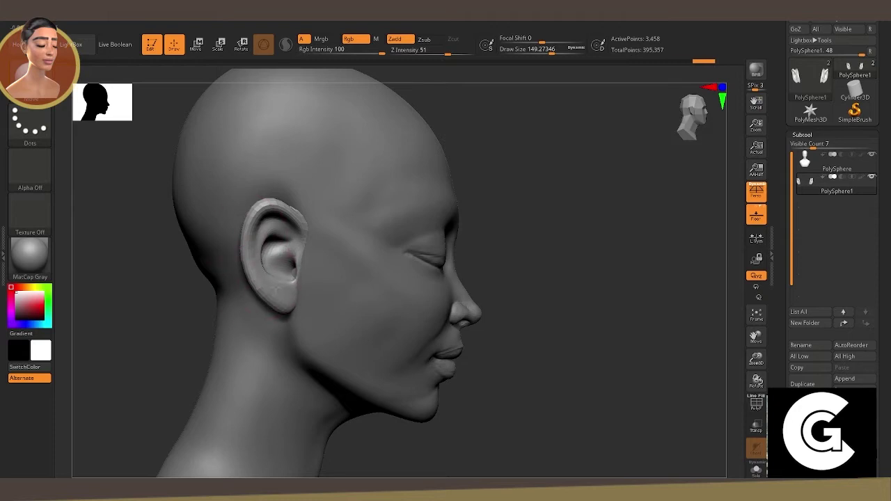
Shrink the brush to about 55 and smooth the groove under the upper ear rim.
{"action": "key", "text": "space"}
{"action": "right_click_drag", "start_coordinate": [289, 281], "coordinate": [280, 293], "text": "alt"}
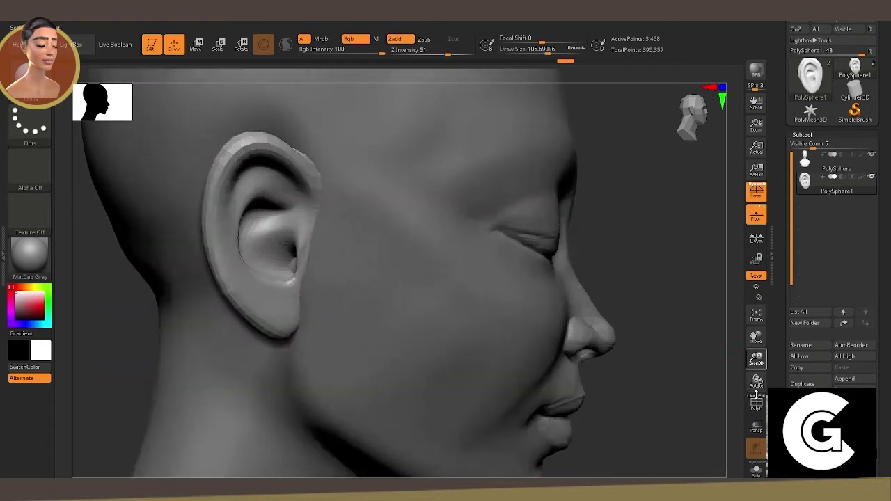
{"action": "key", "text": "space"}
{"action": "left_click_drag", "start_coordinate": [280, 293], "coordinate": [258, 293]}
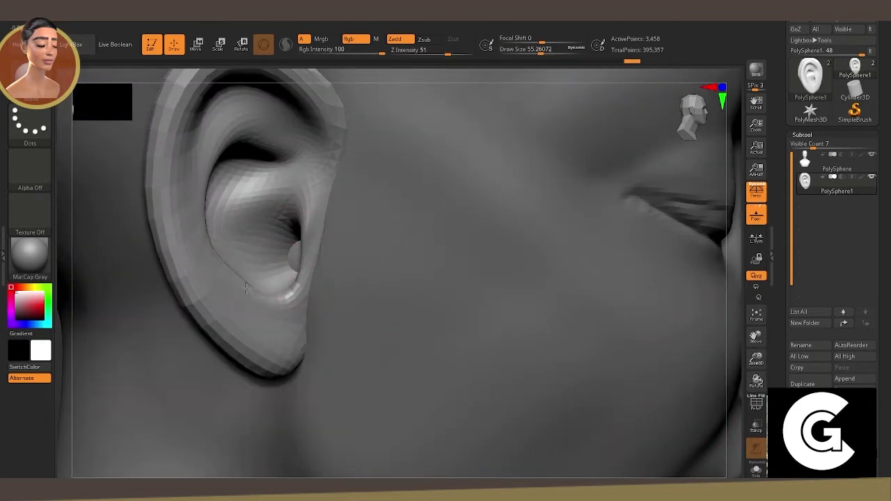
{"action": "mouse_move", "coordinate": [245, 144]}
{"action": "left_mouse_down", "text": "shift"}
{"action": "mouse_move", "coordinate": [269, 155]}
{"action": "mouse_move", "coordinate": [255, 149]}
{"action": "left_mouse_up", "text": "shift"}
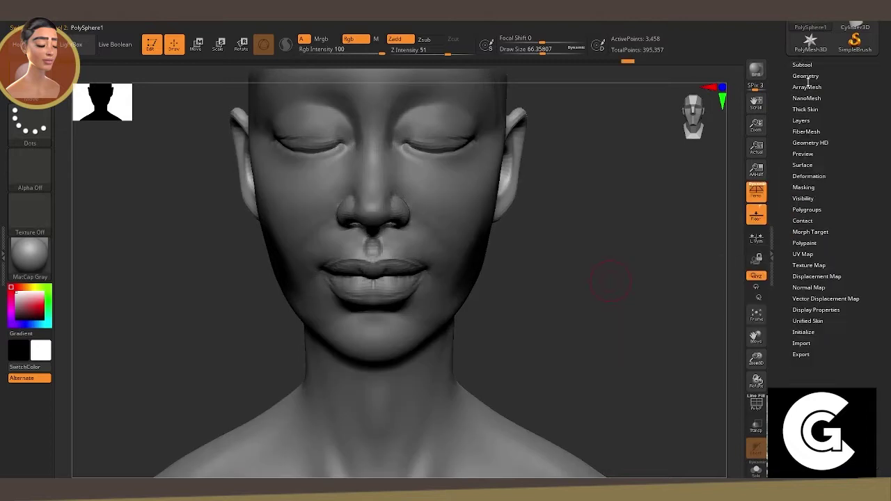
Divide the ear mesh once and MergeDown it into the head.
{"action": "left_click", "coordinate": [799, 158]}
{"action": "left_click", "coordinate": [799, 158]}
{"action": "left_click", "coordinate": [803, 65]}
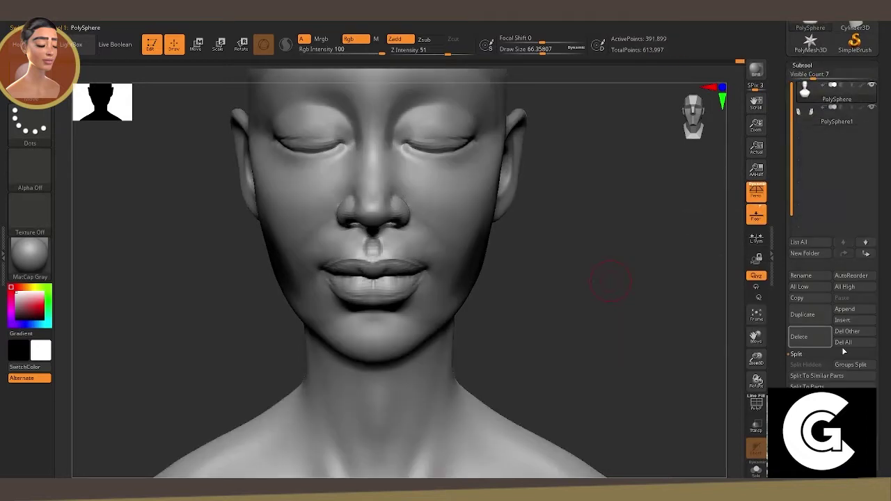
{"action": "left_click", "coordinate": [796, 338]}
{"action": "left_click", "coordinate": [807, 325]}
DynaMesh the merged head at Resolution 320 and blend the skin behind the ear.
{"action": "left_click_drag", "start_coordinate": [683, 300], "coordinate": [626, 290]}
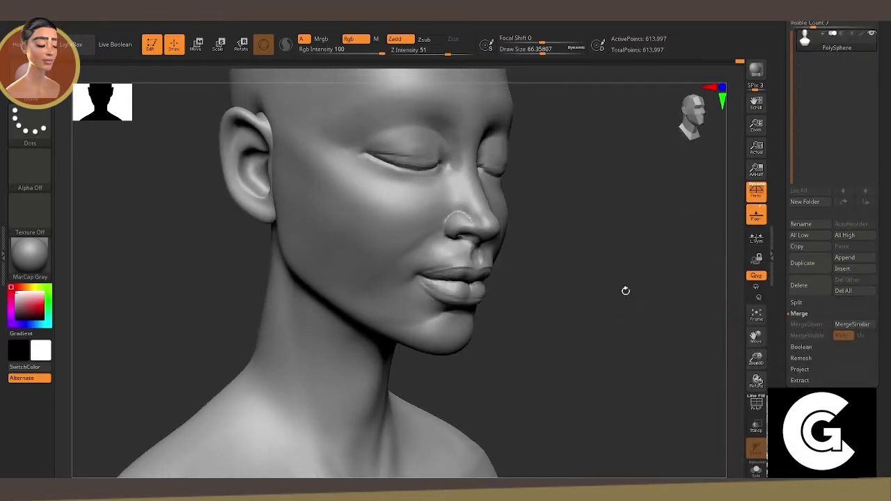
{"action": "left_click_drag", "start_coordinate": [781, 333], "coordinate": [810, 210]}
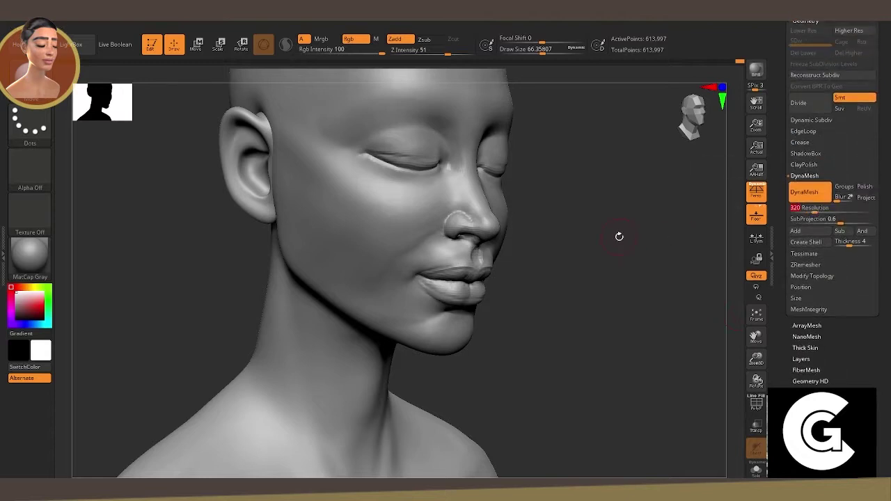
{"action": "left_click_drag", "start_coordinate": [619, 236], "coordinate": [617, 202]}
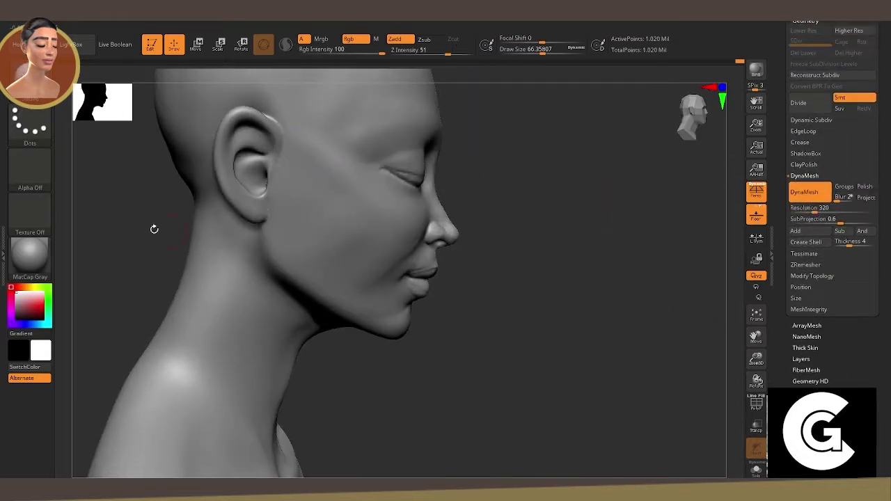
{"action": "left_click_drag", "start_coordinate": [153, 229], "coordinate": [242, 134]}
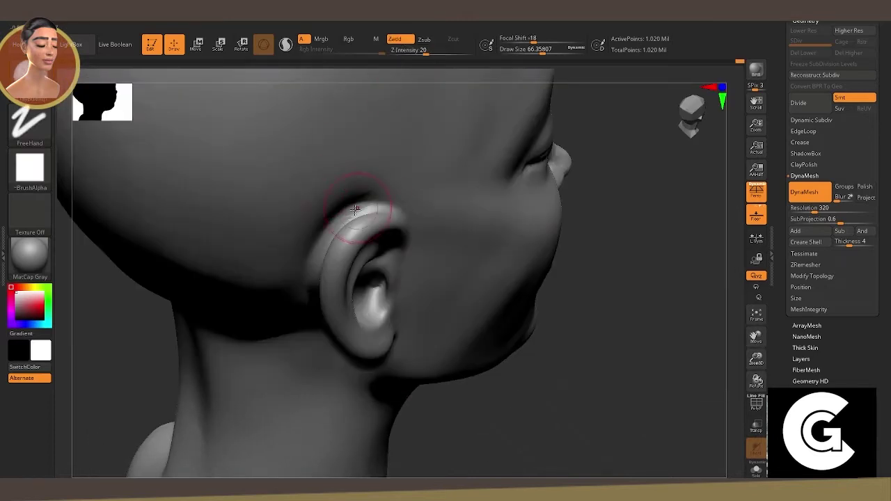
{"action": "left_click_drag", "start_coordinate": [333, 229], "coordinate": [310, 263], "text": "alt"}
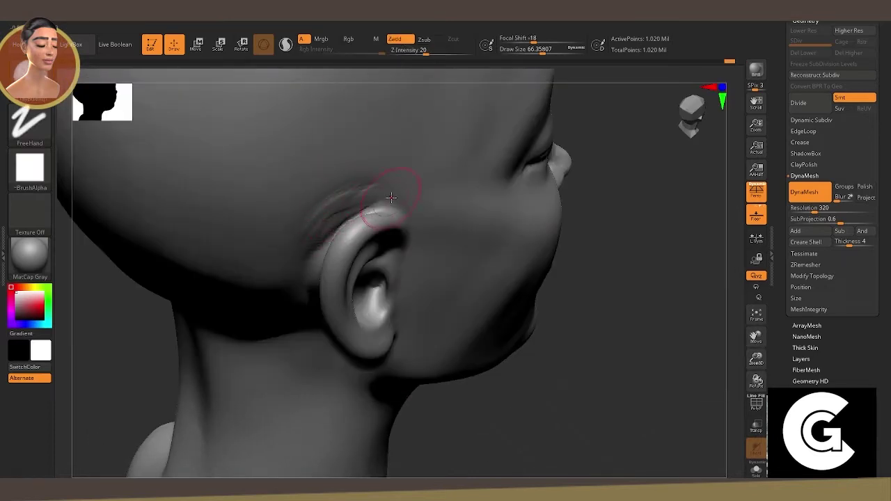
Switch to the Standard brush and bring up its quick settings.
{"action": "key", "text": "b"}
{"action": "key", "text": "s"}
{"action": "key", "text": "t"}
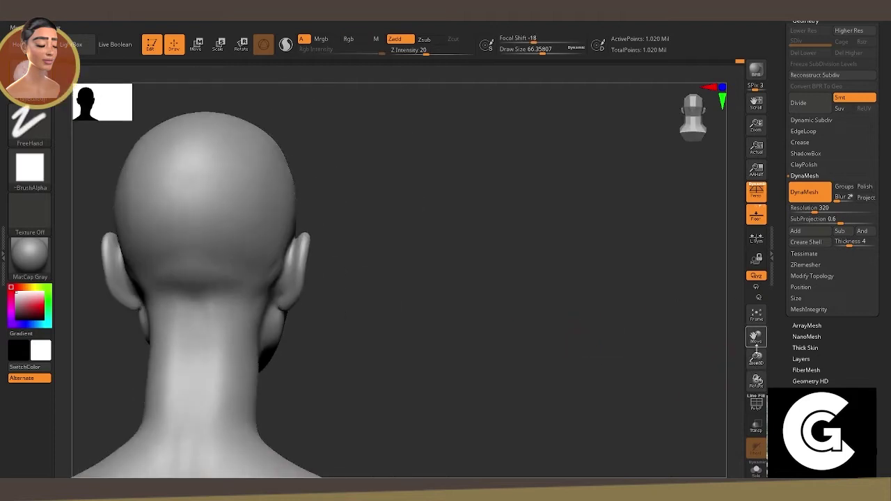
{"action": "key", "text": "space"}
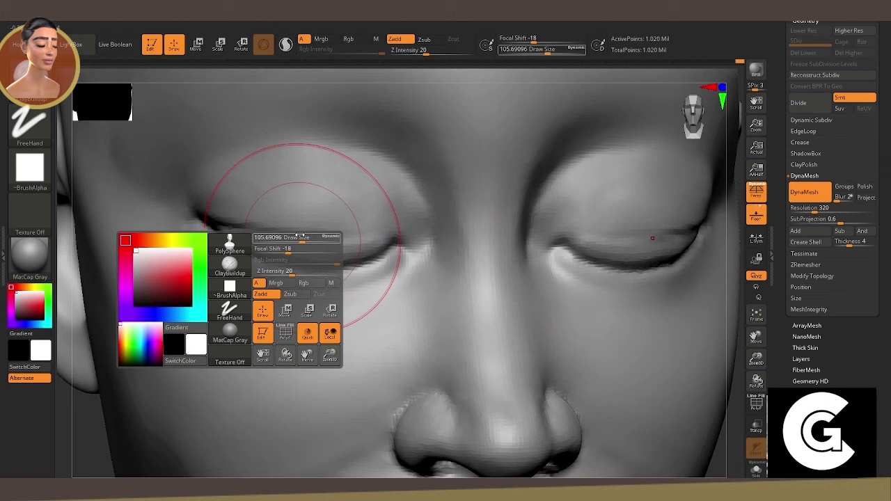
Deepen the upper eyelid crease with a brush of about 18, then enlarge it to about 39.
{"action": "left_click_drag", "start_coordinate": [300, 236], "coordinate": [257, 239]}
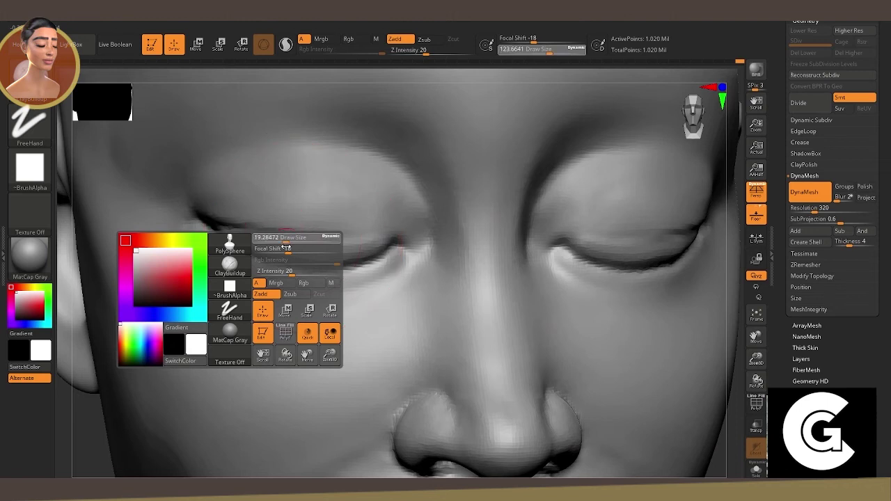
{"action": "left_click_drag", "start_coordinate": [365, 248], "coordinate": [209, 228]}
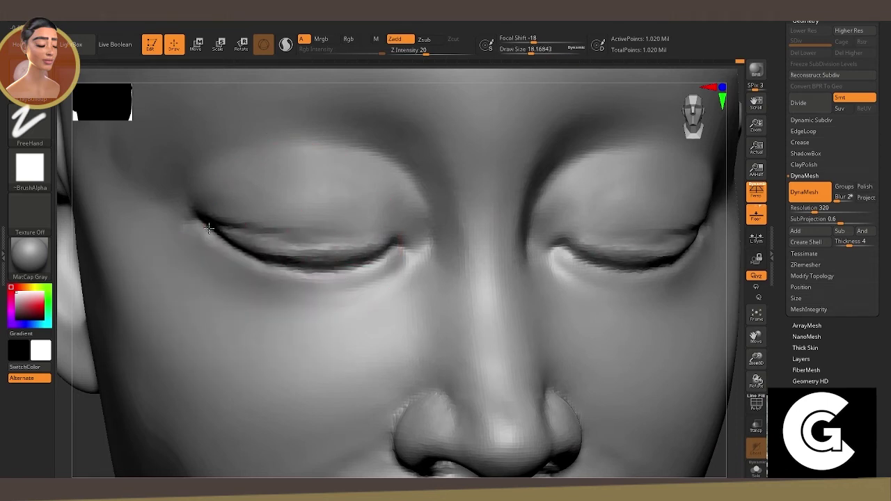
{"action": "key", "text": "space"}
{"action": "mouse_move", "coordinate": [336, 215]}
{"action": "left_mouse_down"}
{"action": "mouse_move", "coordinate": [364, 216]}
{"action": "mouse_move", "coordinate": [358, 189]}
{"action": "mouse_move", "coordinate": [397, 213]}
{"action": "mouse_move", "coordinate": [354, 195]}
{"action": "mouse_move", "coordinate": [348, 209]}
{"action": "mouse_move", "coordinate": [319, 175]}
{"action": "left_mouse_up"}
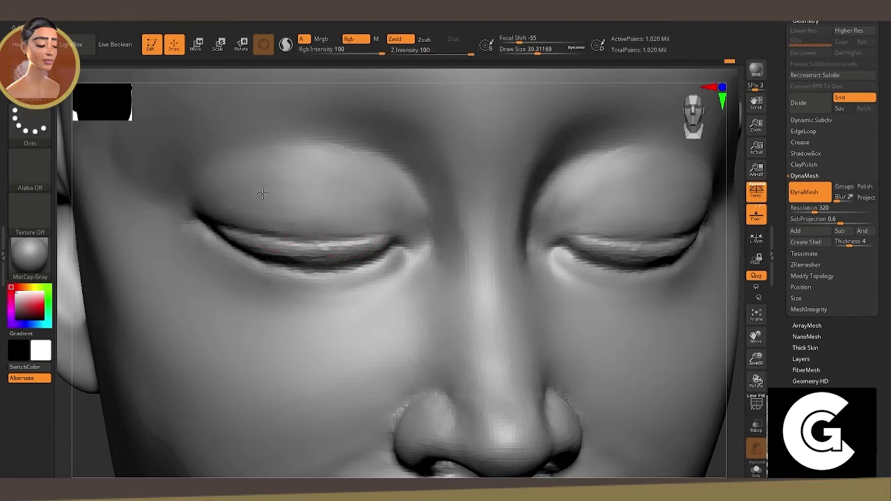
Reduce the brush to about 17 and undo the stray crease above the left eyelid.
{"action": "key", "text": "f"}
{"action": "left_click_drag", "start_coordinate": [607, 288], "coordinate": [637, 331]}
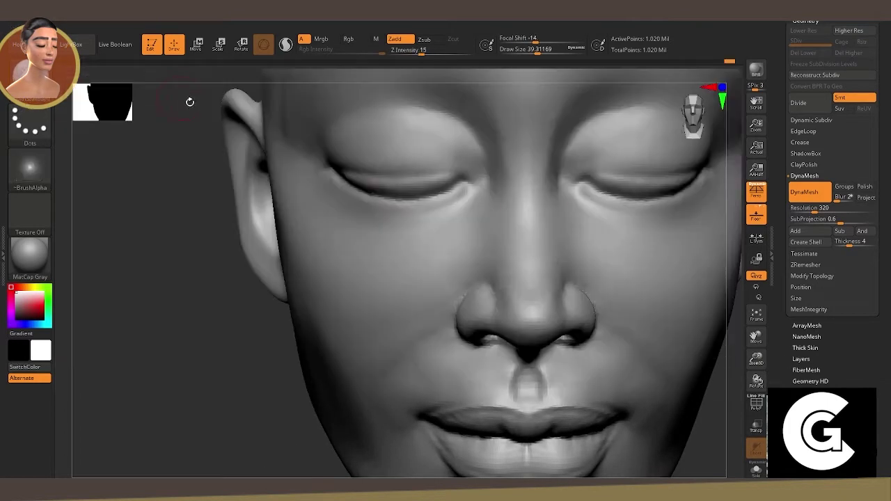
{"action": "key", "text": "bracketleft"}
{"action": "key", "text": "bracketleft"}
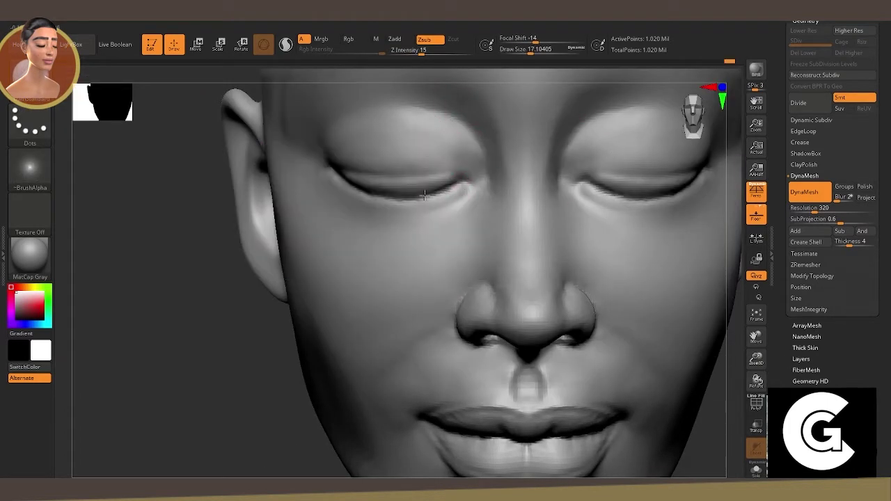
{"action": "right_click_drag", "start_coordinate": [458, 182], "coordinate": [393, 195]}
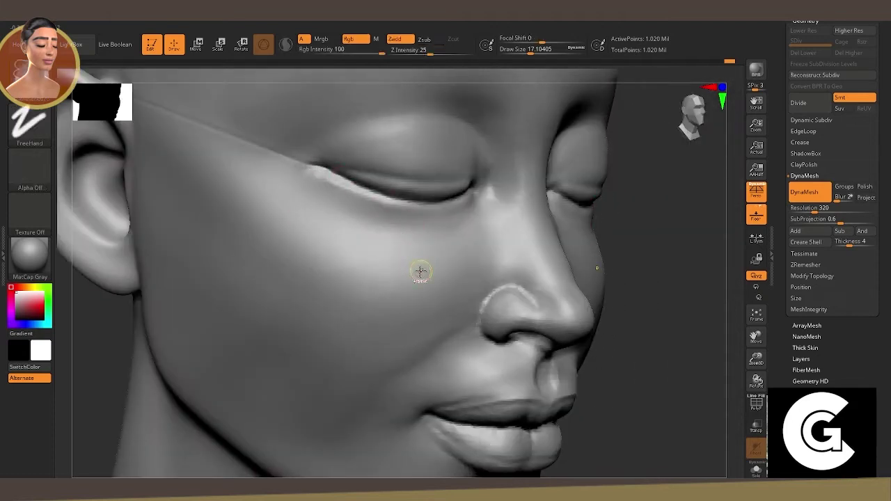
{"action": "key", "text": "ctrl+z"}
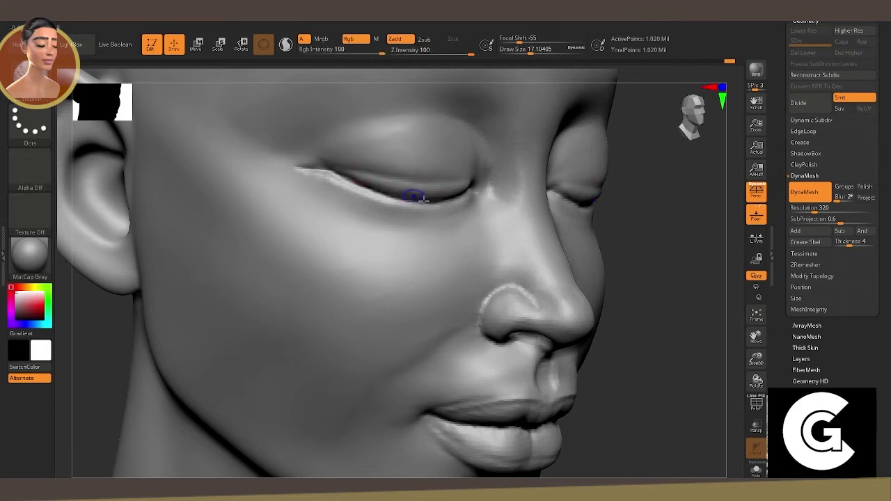
{"action": "right_click_drag", "start_coordinate": [402, 195], "coordinate": [501, 196]}
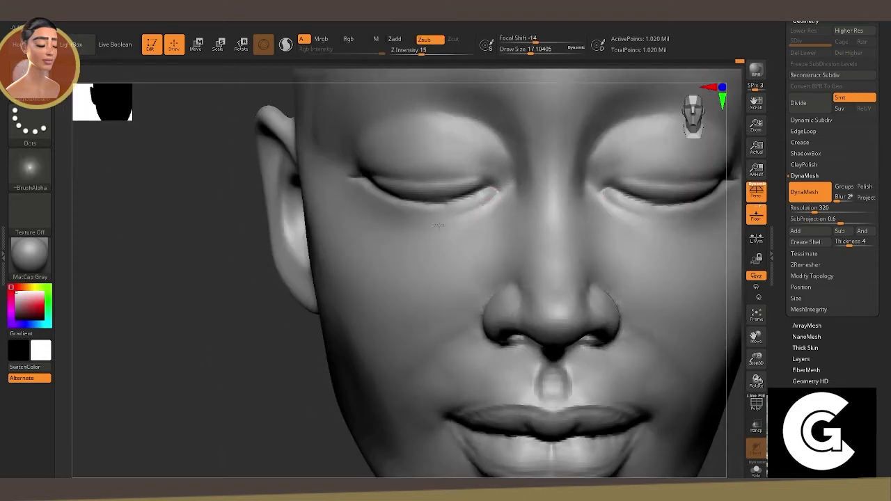
{"action": "right_click_drag", "start_coordinate": [207, 183], "coordinate": [517, 167]}
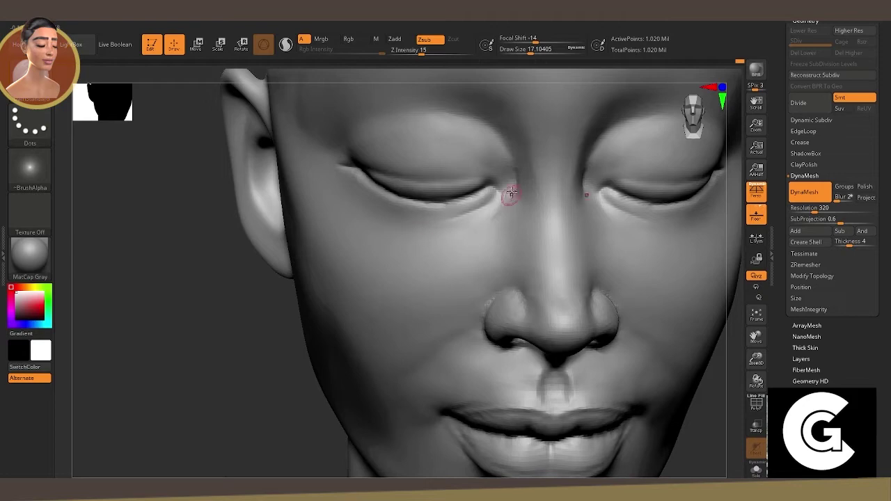
Frame the face, switch to the B-M-V brush, and turn the bust to a side profile.
{"action": "key", "text": "f"}
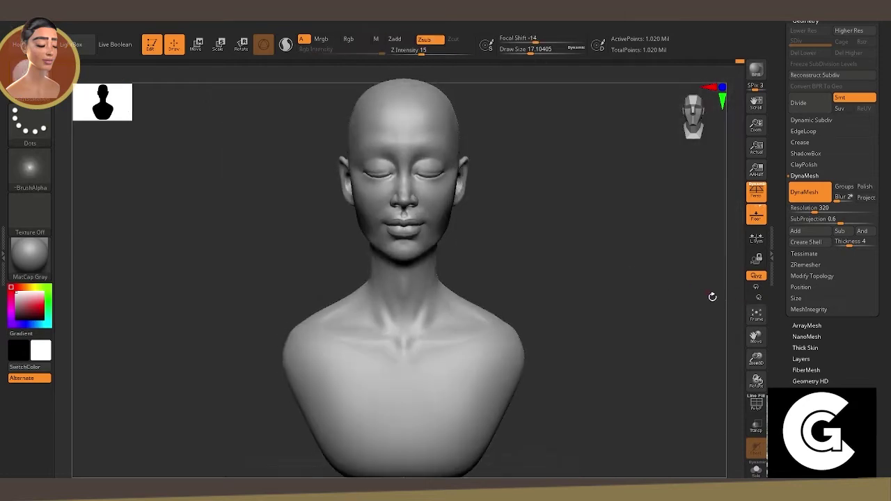
{"action": "left_click_drag", "start_coordinate": [757, 360], "coordinate": [563, 275]}
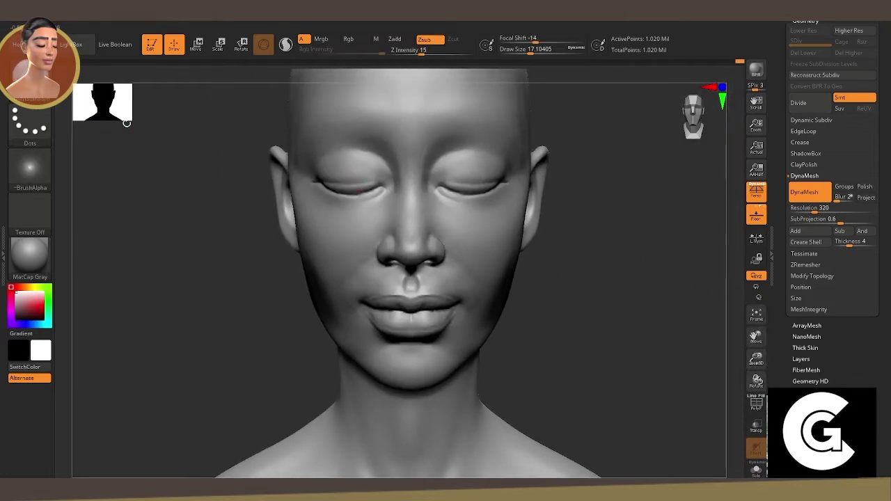
{"action": "key", "text": "b"}
{"action": "key", "text": "m"}
{"action": "key", "text": "v"}
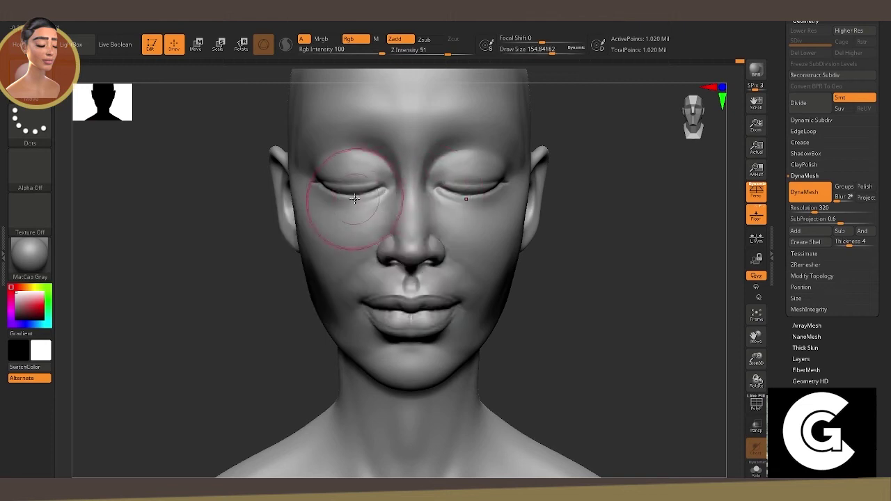
{"action": "left_click_drag", "start_coordinate": [214, 206], "coordinate": [214, 202]}
{"action": "left_click_drag", "start_coordinate": [406, 230], "coordinate": [398, 183]}
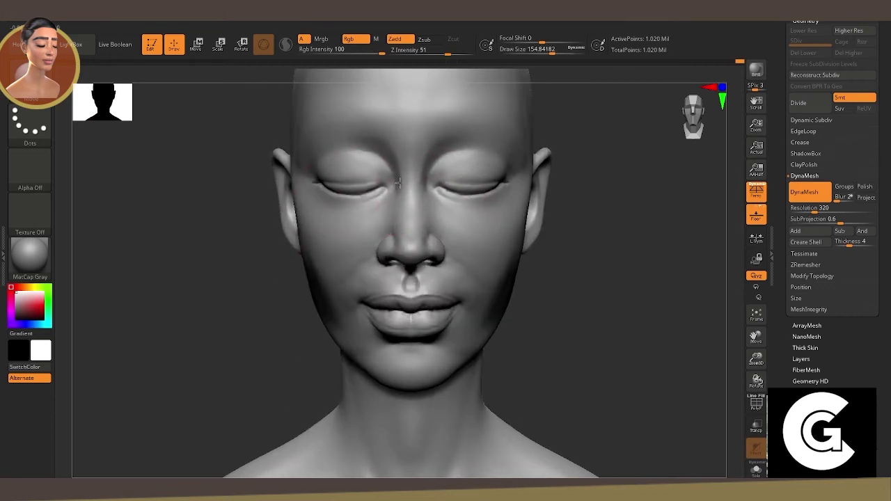
{"action": "mouse_move", "coordinate": [289, 225]}
{"action": "left_mouse_down"}
{"action": "mouse_move", "coordinate": [645, 325]}
{"action": "mouse_move", "coordinate": [590, 324]}
{"action": "mouse_move", "coordinate": [606, 318]}
{"action": "mouse_move", "coordinate": [724, 338]}
{"action": "left_mouse_up"}
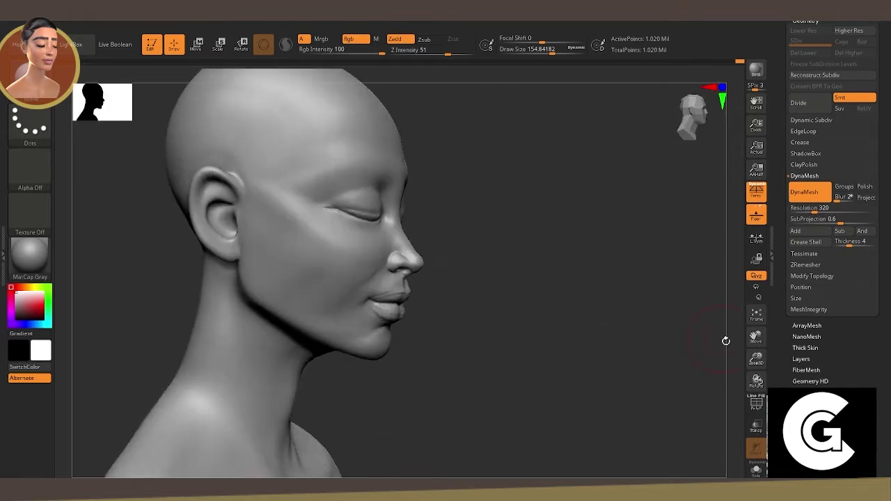
Build up the upper helix rim, antihelix and ear bowl with the Standard brush.
{"action": "key", "text": "b"}
{"action": "left_click", "coordinate": [124, 98]}
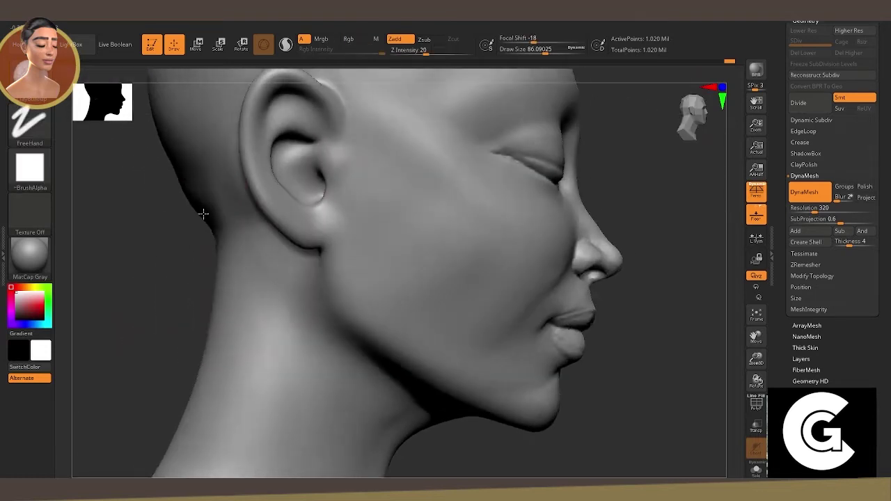
{"action": "key", "text": "b"}
{"action": "left_click", "coordinate": [160, 89]}
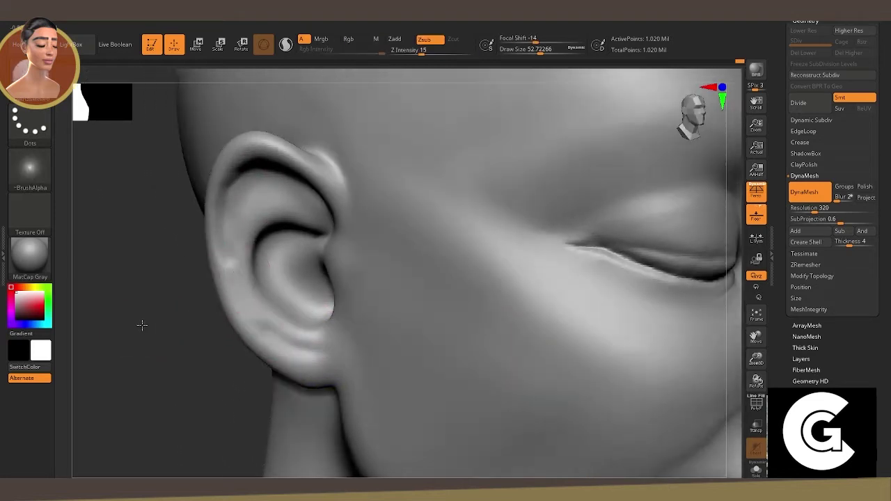
{"action": "key", "text": "b"}
{"action": "key", "text": "s"}
{"action": "key", "text": "t"}
{"action": "left_click_drag", "start_coordinate": [275, 209], "coordinate": [307, 208]}
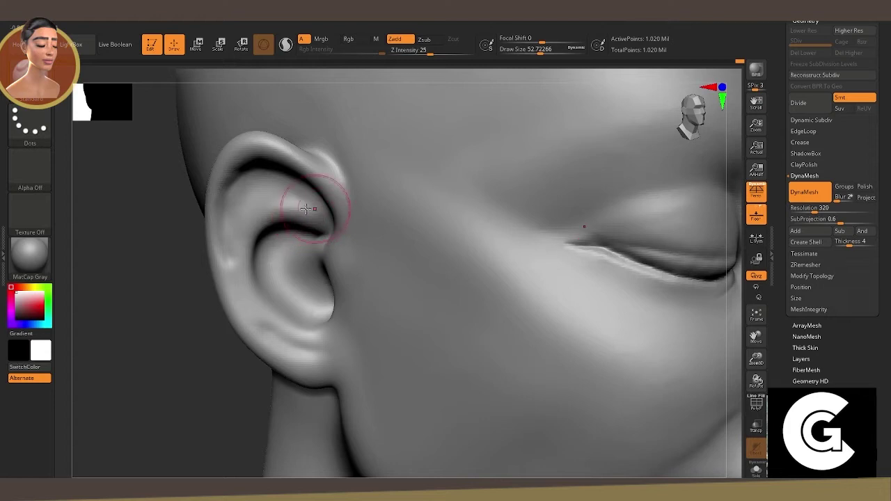
{"action": "mouse_move", "coordinate": [268, 168]}
{"action": "left_mouse_down"}
{"action": "mouse_move", "coordinate": [244, 223]}
{"action": "mouse_move", "coordinate": [241, 275]}
{"action": "mouse_move", "coordinate": [239, 259]}
{"action": "mouse_move", "coordinate": [286, 328]}
{"action": "left_mouse_up"}
{"action": "mouse_move", "coordinate": [274, 251]}
{"action": "right_mouse_down"}
{"action": "mouse_move", "coordinate": [683, 302]}
{"action": "mouse_move", "coordinate": [306, 254]}
{"action": "right_mouse_up"}
{"action": "mouse_move", "coordinate": [307, 254]}
{"action": "left_mouse_down"}
{"action": "mouse_move", "coordinate": [303, 280]}
{"action": "mouse_move", "coordinate": [269, 200]}
{"action": "mouse_move", "coordinate": [241, 291]}
{"action": "left_mouse_up"}
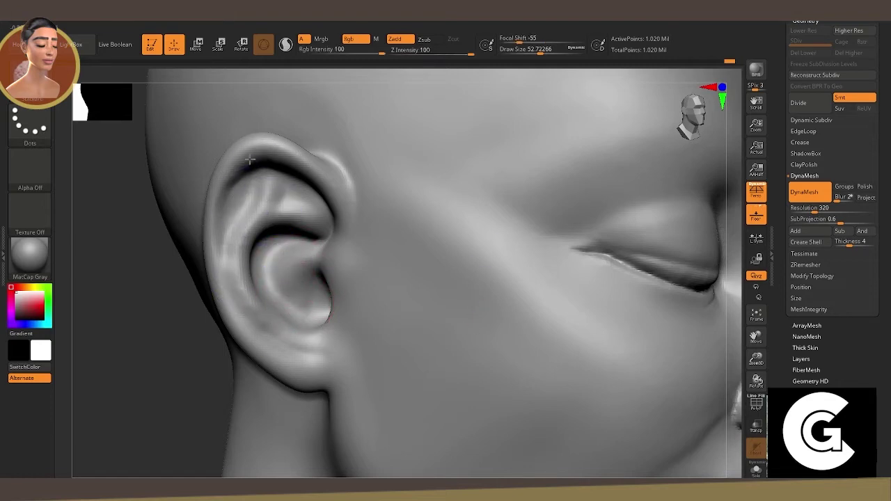
Carve a thin DamStandard groove along the inner helix and extend the crease upward.
{"action": "key", "text": "b"}
{"action": "left_click", "coordinate": [124, 250]}
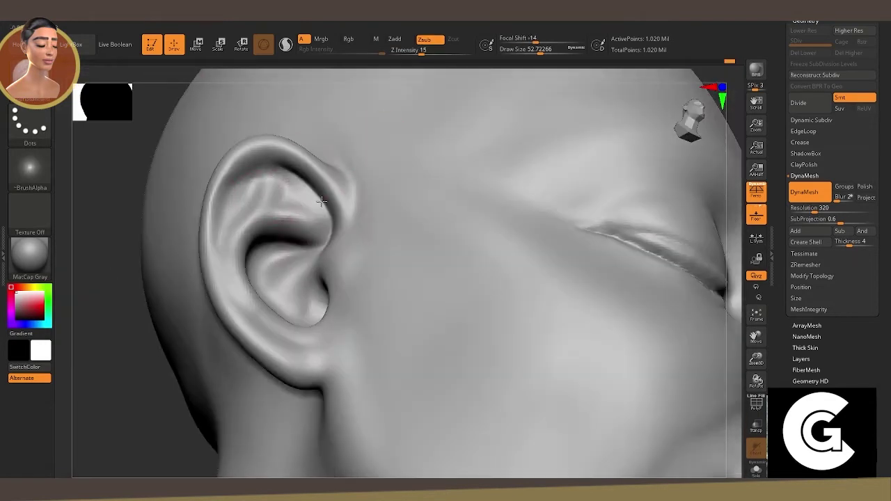
{"action": "left_click_drag", "start_coordinate": [234, 199], "coordinate": [223, 200]}
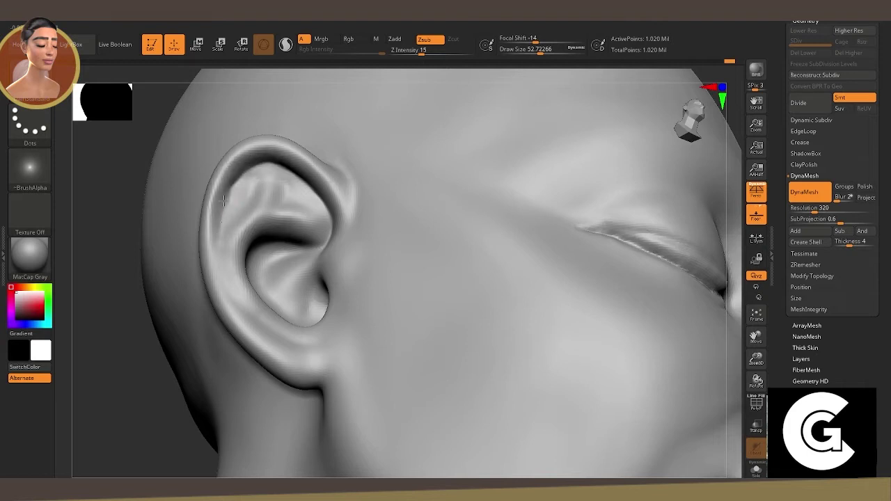
{"action": "mouse_move", "coordinate": [126, 223]}
{"action": "left_mouse_down"}
{"action": "mouse_move", "coordinate": [93, 230]}
{"action": "mouse_move", "coordinate": [233, 284]}
{"action": "left_mouse_up"}
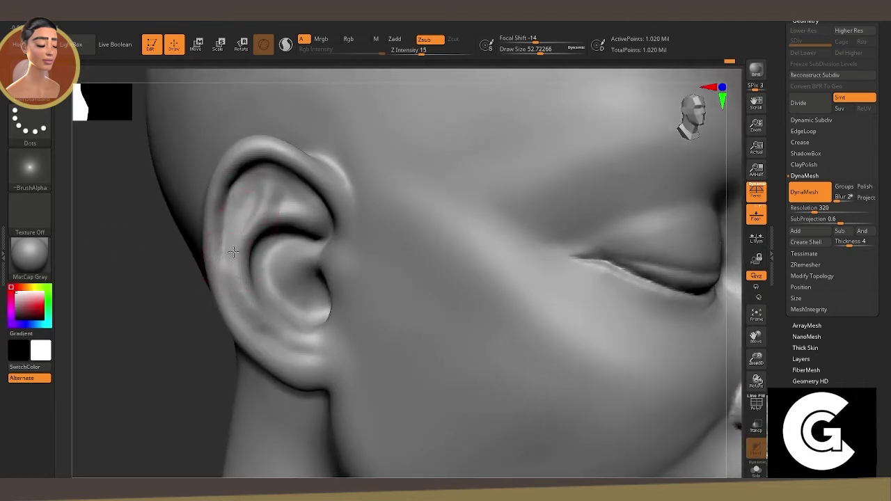
{"action": "mouse_move", "coordinate": [146, 230]}
{"action": "left_mouse_down"}
{"action": "mouse_move", "coordinate": [138, 249]}
{"action": "mouse_move", "coordinate": [312, 246]}
{"action": "left_mouse_up"}
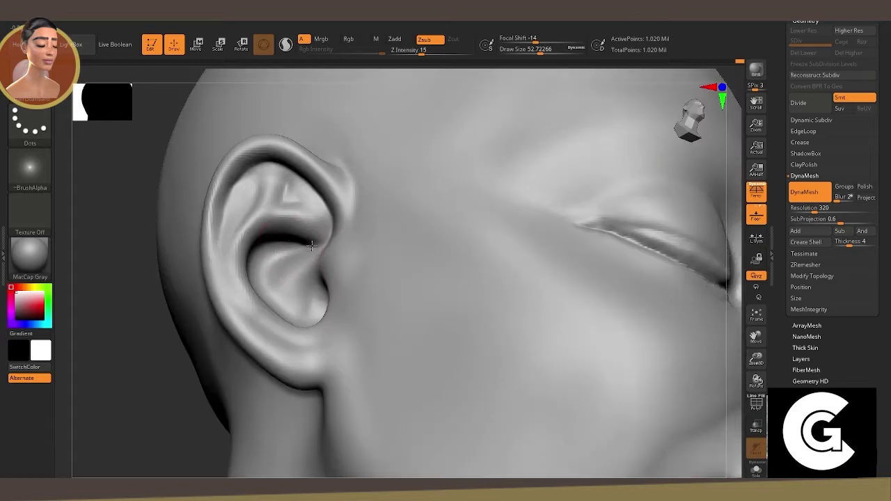
{"action": "mouse_move", "coordinate": [161, 271]}
{"action": "left_mouse_down"}
{"action": "mouse_move", "coordinate": [245, 295]}
{"action": "mouse_move", "coordinate": [209, 279]}
{"action": "left_mouse_up"}
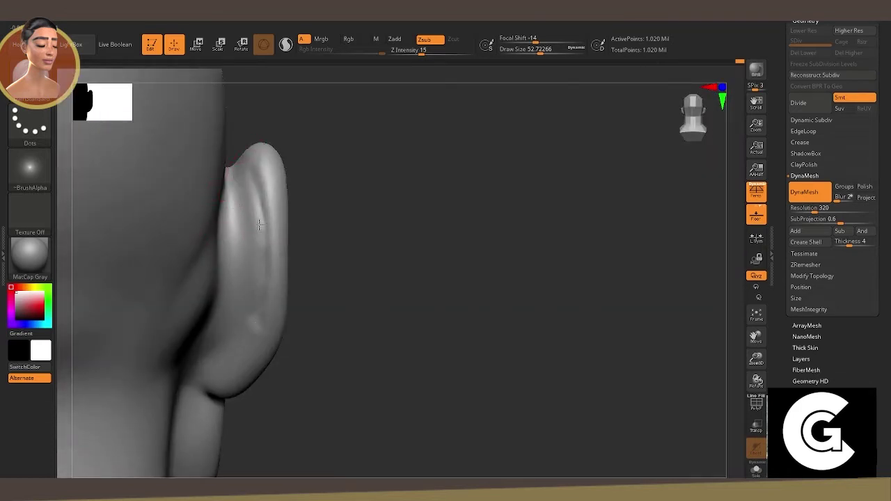
{"action": "left_click_drag", "start_coordinate": [402, 309], "coordinate": [376, 314]}
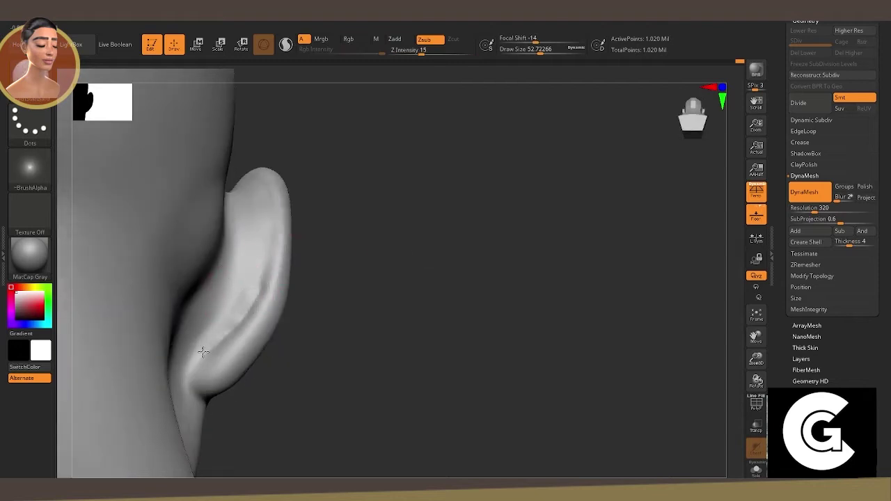
{"action": "left_click_drag", "start_coordinate": [263, 251], "coordinate": [263, 203]}
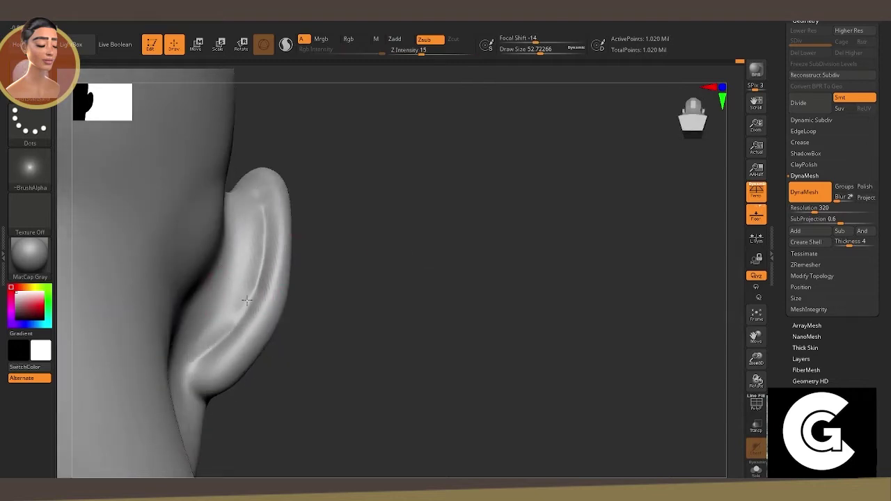
{"action": "left_click_drag", "start_coordinate": [327, 327], "coordinate": [376, 334]}
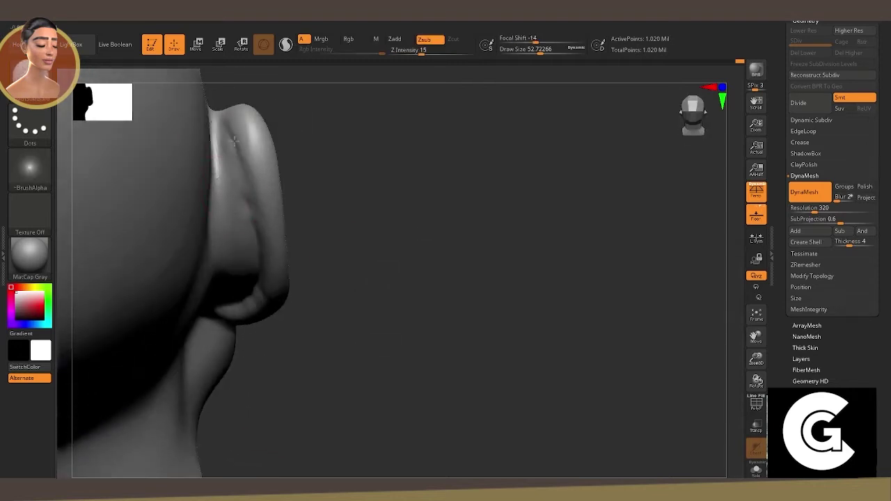
{"action": "left_click_drag", "start_coordinate": [293, 299], "coordinate": [356, 259]}
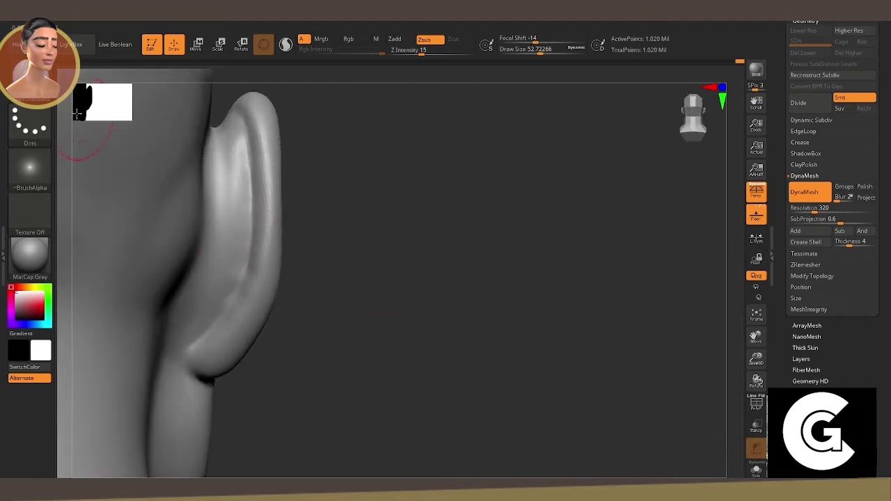
Smooth the ear surface, antihelix crease and earlobe with a larger brush, then frame the bust front-on.
{"action": "key", "text": "b"}
{"action": "left_click", "coordinate": [263, 197]}
{"action": "mouse_move", "coordinate": [172, 180]}
{"action": "left_mouse_down"}
{"action": "mouse_move", "coordinate": [163, 230]}
{"action": "mouse_move", "coordinate": [169, 135]}
{"action": "mouse_move", "coordinate": [167, 211]}
{"action": "mouse_move", "coordinate": [223, 265]}
{"action": "mouse_move", "coordinate": [225, 284]}
{"action": "mouse_move", "coordinate": [209, 272]}
{"action": "mouse_move", "coordinate": [238, 235]}
{"action": "mouse_move", "coordinate": [199, 268]}
{"action": "left_mouse_up"}
{"action": "key", "text": "s"}
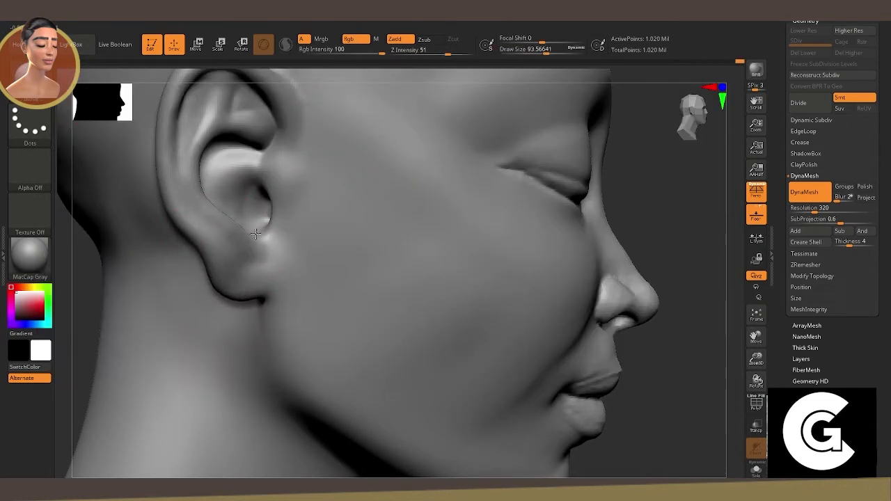
{"action": "left_click_drag", "start_coordinate": [167, 230], "coordinate": [209, 160]}
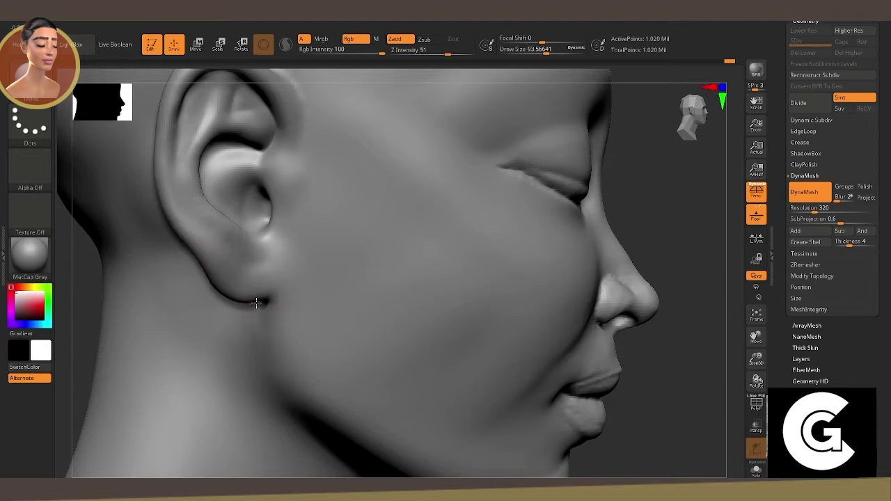
{"action": "left_click_drag", "start_coordinate": [202, 259], "coordinate": [234, 298]}
{"action": "key", "text": "f"}
{"action": "left_click_drag", "start_coordinate": [655, 303], "coordinate": [541, 264]}
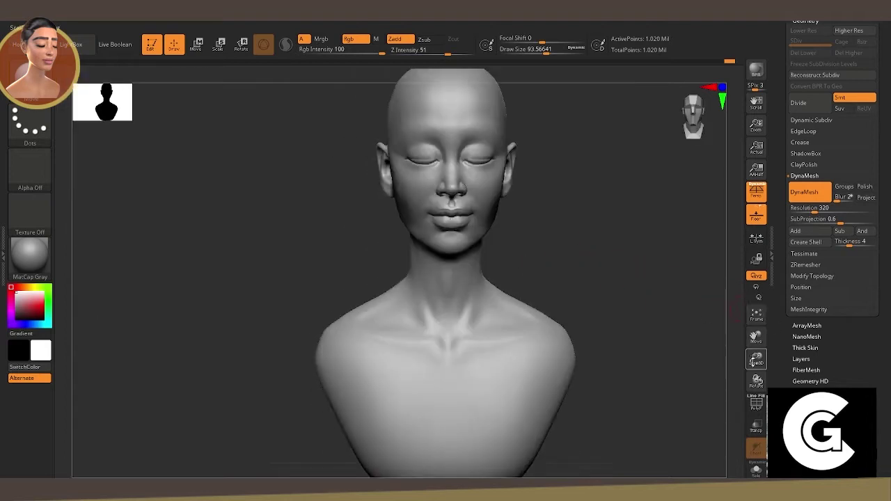
Frame the bust and mask a hairline band across the forehead with a FreeHand stroke.
{"action": "left_click_drag", "start_coordinate": [756, 360], "coordinate": [756, 327]}
{"action": "key", "text": "space"}
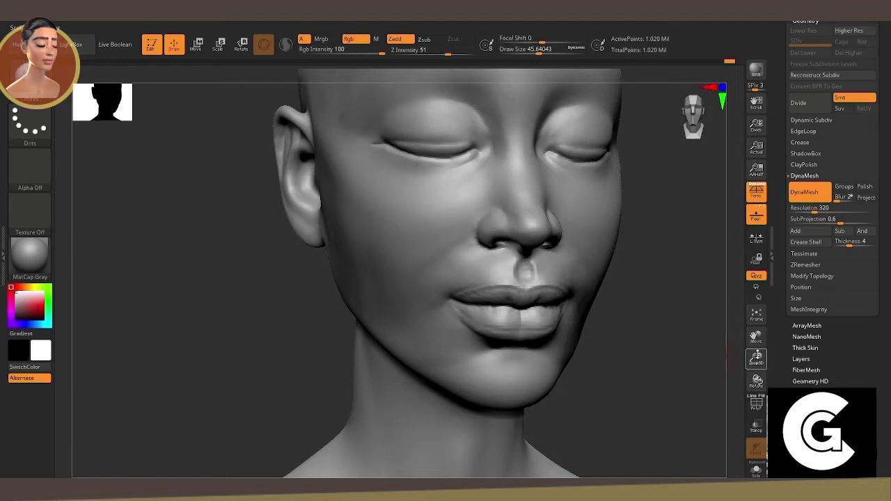
{"action": "left_click_drag", "start_coordinate": [757, 359], "coordinate": [756, 327]}
{"action": "key", "text": "f"}
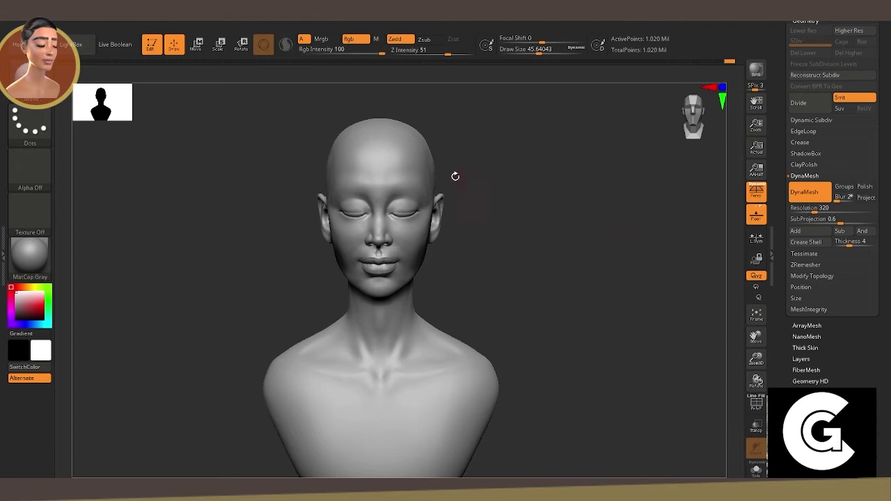
{"action": "left_click_drag", "start_coordinate": [456, 176], "coordinate": [276, 175]}
{"action": "key", "text": "space"}
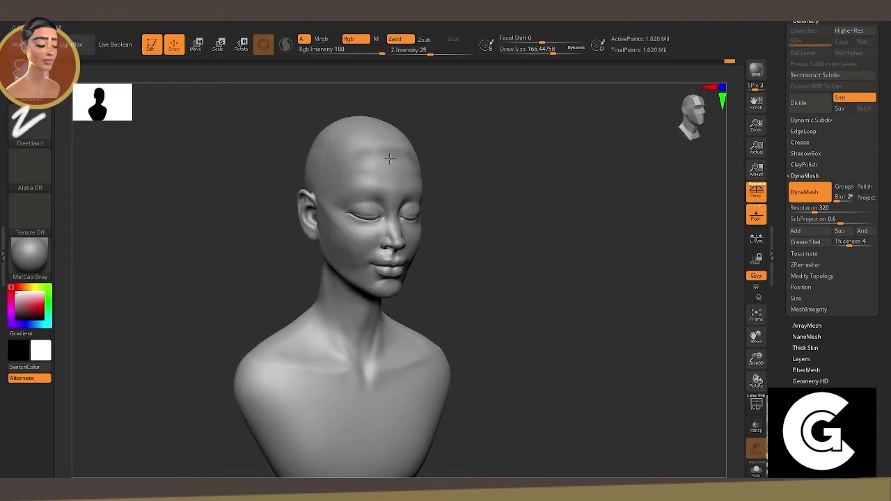
{"action": "mouse_move", "coordinate": [390, 158]}
{"action": "left_mouse_down"}
{"action": "mouse_move", "coordinate": [341, 158]}
{"action": "mouse_move", "coordinate": [338, 122]}
{"action": "left_mouse_up"}
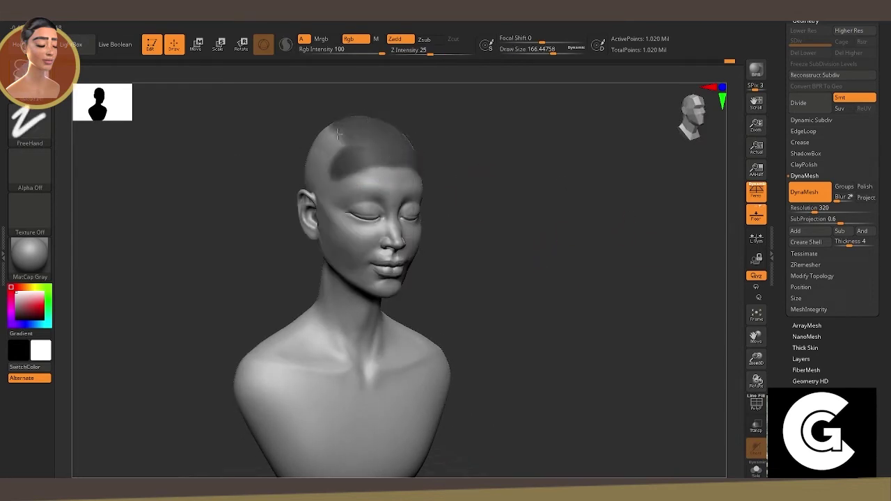
{"action": "left_click_drag", "start_coordinate": [435, 223], "coordinate": [440, 239], "text": "ctrl"}
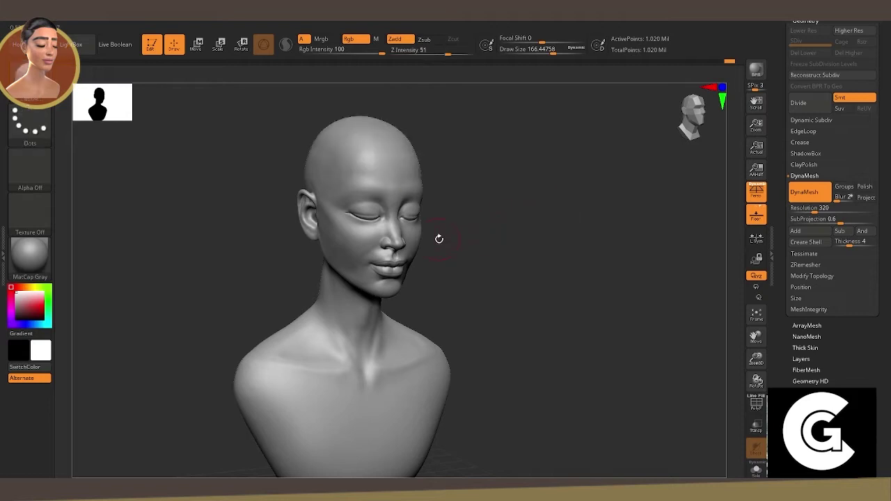
Extend the scalp mask over the temple, crown, behind the ear and back of the head.
{"action": "mouse_move", "coordinate": [487, 278]}
{"action": "left_mouse_down"}
{"action": "mouse_move", "coordinate": [576, 231]}
{"action": "mouse_move", "coordinate": [529, 209]}
{"action": "left_mouse_up"}
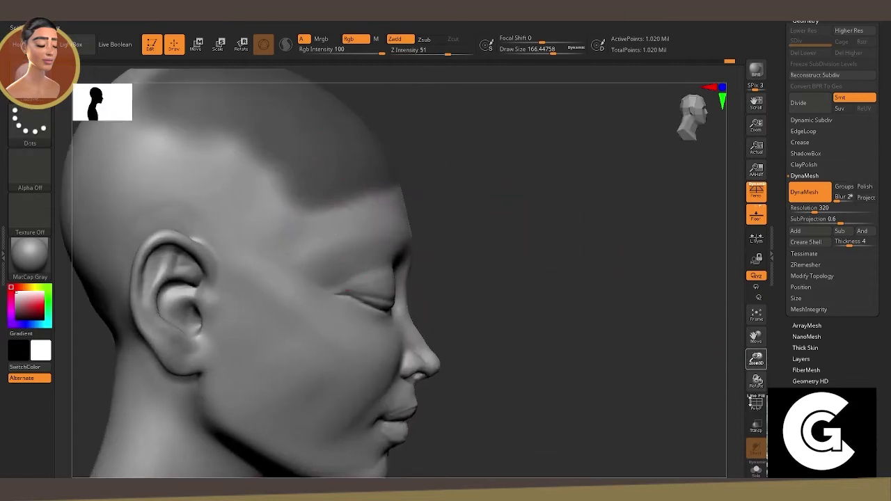
{"action": "key", "text": "space"}
{"action": "left_click_drag", "start_coordinate": [306, 190], "coordinate": [233, 233]}
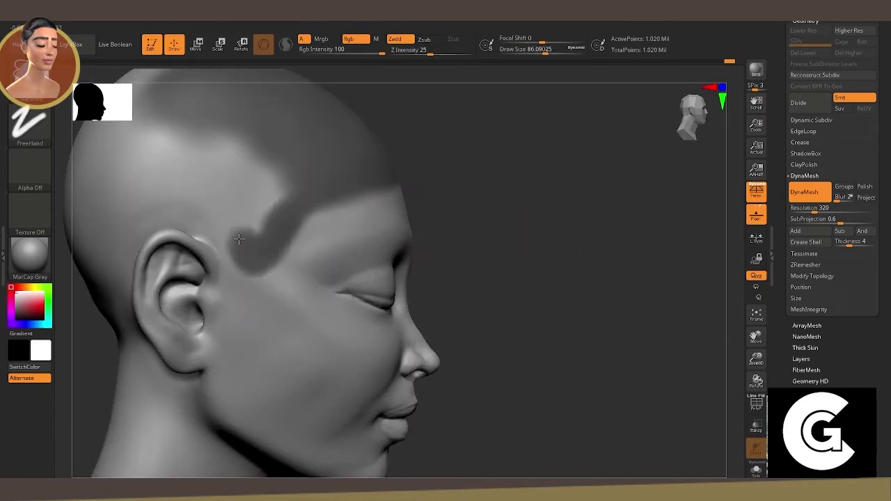
{"action": "mouse_move", "coordinate": [290, 185]}
{"action": "left_mouse_down", "text": "ctrl"}
{"action": "mouse_move", "coordinate": [146, 209]}
{"action": "mouse_move", "coordinate": [243, 191]}
{"action": "mouse_move", "coordinate": [267, 98]}
{"action": "mouse_move", "coordinate": [146, 182]}
{"action": "mouse_move", "coordinate": [196, 107]}
{"action": "left_mouse_up", "text": "ctrl"}
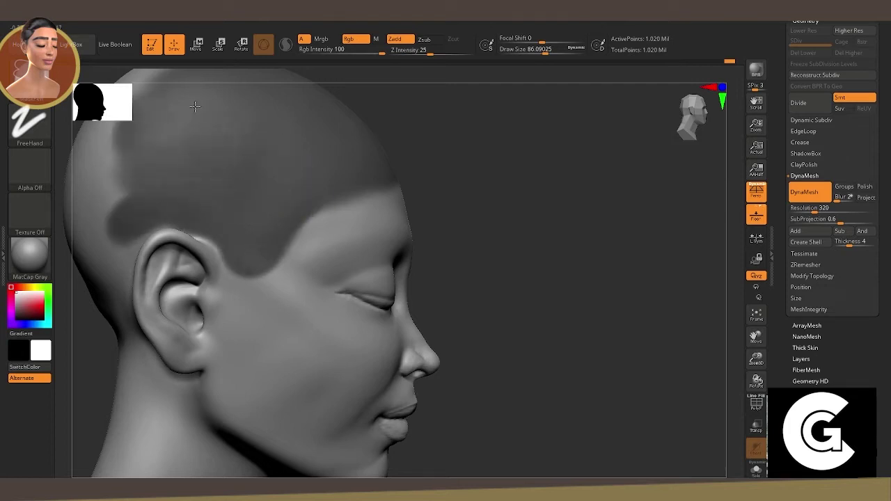
{"action": "right_click_drag", "start_coordinate": [284, 190], "coordinate": [395, 193]}
{"action": "mouse_move", "coordinate": [395, 193]}
{"action": "left_mouse_down", "text": "ctrl"}
{"action": "mouse_move", "coordinate": [372, 200]}
{"action": "mouse_move", "coordinate": [344, 288]}
{"action": "mouse_move", "coordinate": [296, 304]}
{"action": "mouse_move", "coordinate": [295, 269]}
{"action": "mouse_move", "coordinate": [328, 199]}
{"action": "mouse_move", "coordinate": [294, 201]}
{"action": "mouse_move", "coordinate": [343, 101]}
{"action": "mouse_move", "coordinate": [497, 156]}
{"action": "mouse_move", "coordinate": [238, 139]}
{"action": "mouse_move", "coordinate": [332, 119]}
{"action": "mouse_move", "coordinate": [321, 80]}
{"action": "left_mouse_up", "text": "ctrl"}
{"action": "left_click_drag", "start_coordinate": [757, 380], "coordinate": [617, 324]}
{"action": "key", "text": "space"}
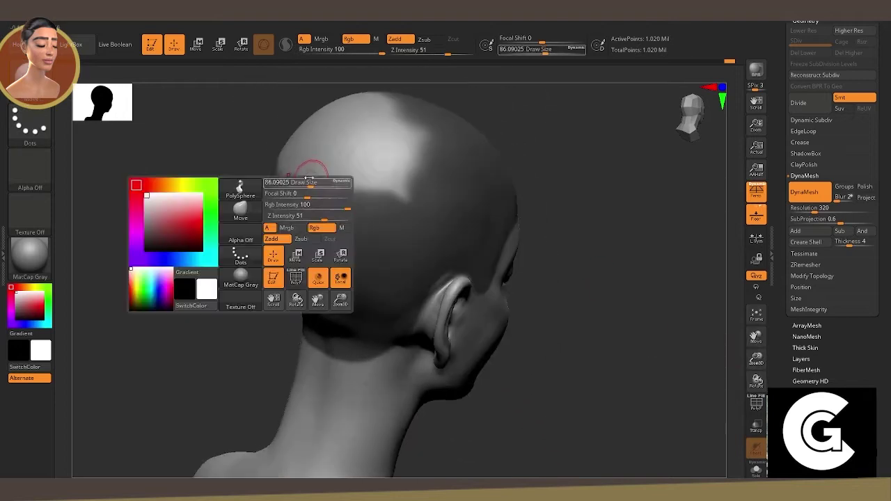
{"action": "mouse_move", "coordinate": [334, 175]}
{"action": "left_mouse_down", "text": "ctrl"}
{"action": "mouse_move", "coordinate": [362, 93]}
{"action": "mouse_move", "coordinate": [601, 289]}
{"action": "mouse_move", "coordinate": [637, 378]}
{"action": "mouse_move", "coordinate": [718, 376]}
{"action": "mouse_move", "coordinate": [629, 295]}
{"action": "mouse_move", "coordinate": [645, 295]}
{"action": "left_mouse_up", "text": "ctrl"}
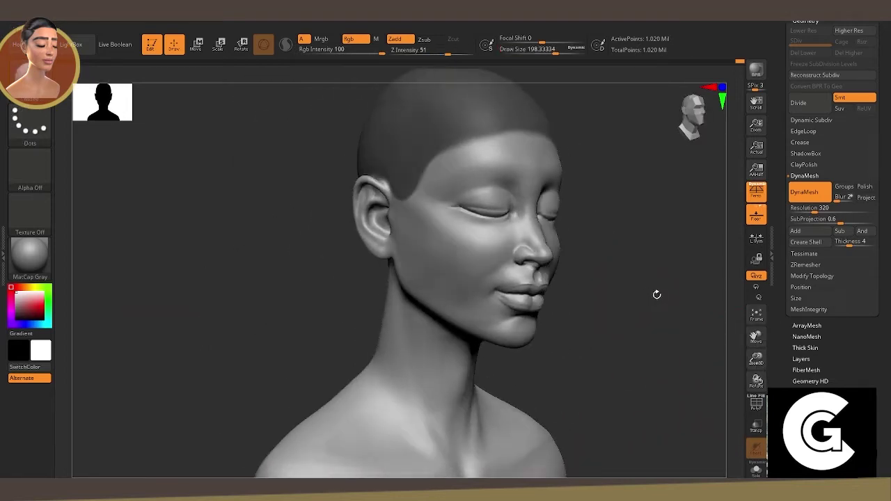
Extract the masked scalp as an Extract1 shell subtool, accept it and view its wireframe.
{"action": "scroll", "coordinate": [832, 279], "scroll_direction": "up", "scroll_amount": 5}
{"action": "left_click", "coordinate": [803, 193]}
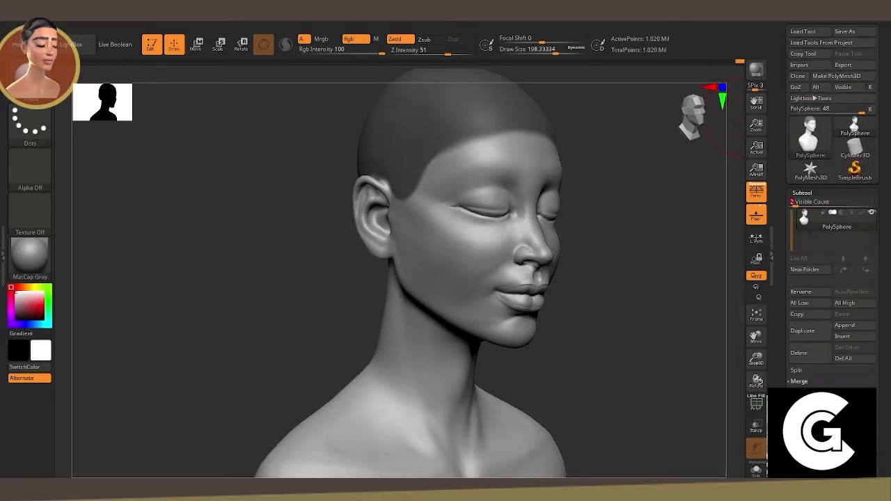
{"action": "scroll", "coordinate": [833, 209], "scroll_direction": "down", "scroll_amount": 1}
{"action": "left_click", "coordinate": [776, 295]}
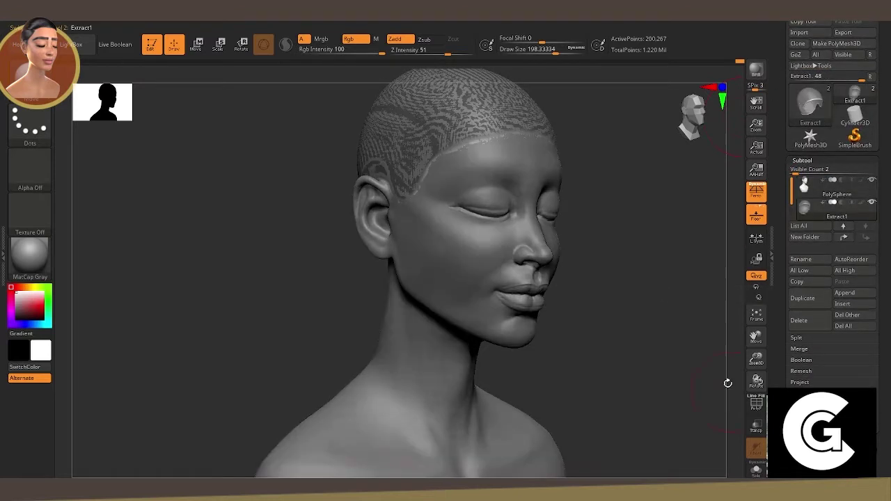
{"action": "left_click_drag", "start_coordinate": [636, 199], "coordinate": [697, 202], "text": "shift"}
{"action": "left_click_drag", "start_coordinate": [615, 255], "coordinate": [641, 251]}
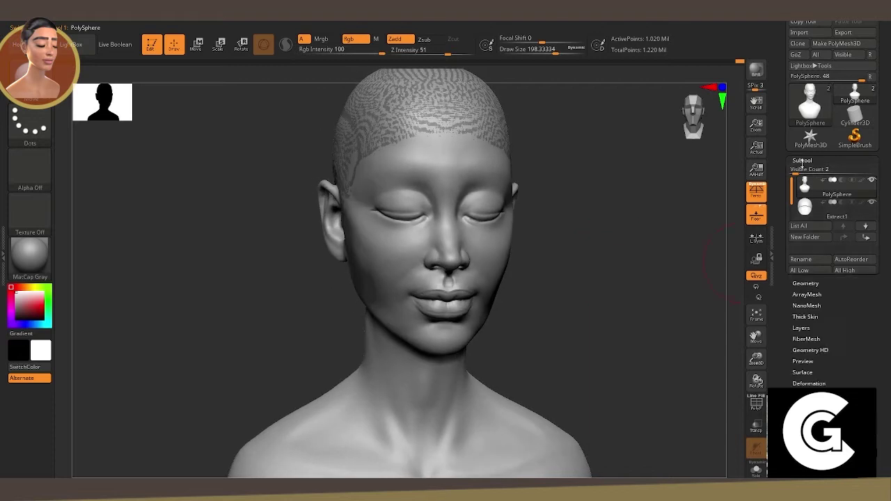
{"action": "key", "text": "shift+f"}
{"action": "left_click", "coordinate": [803, 160]}
{"action": "left_click", "coordinate": [803, 160]}
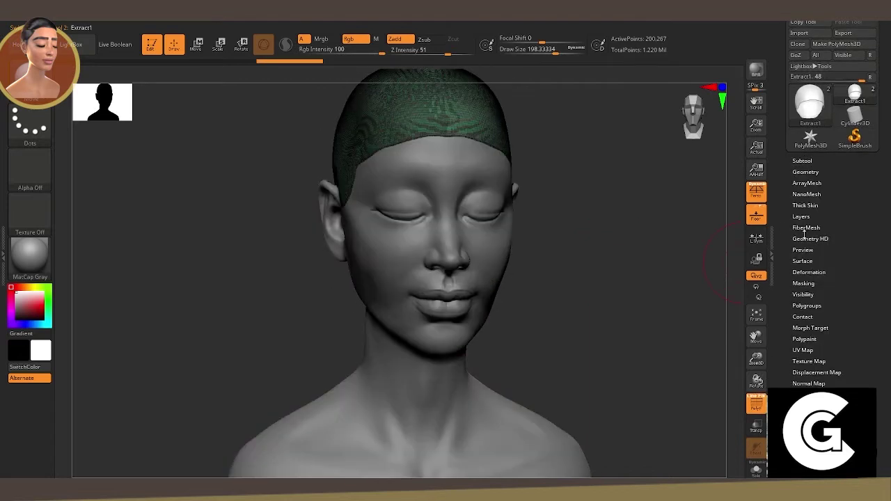
{"action": "left_click", "coordinate": [805, 172]}
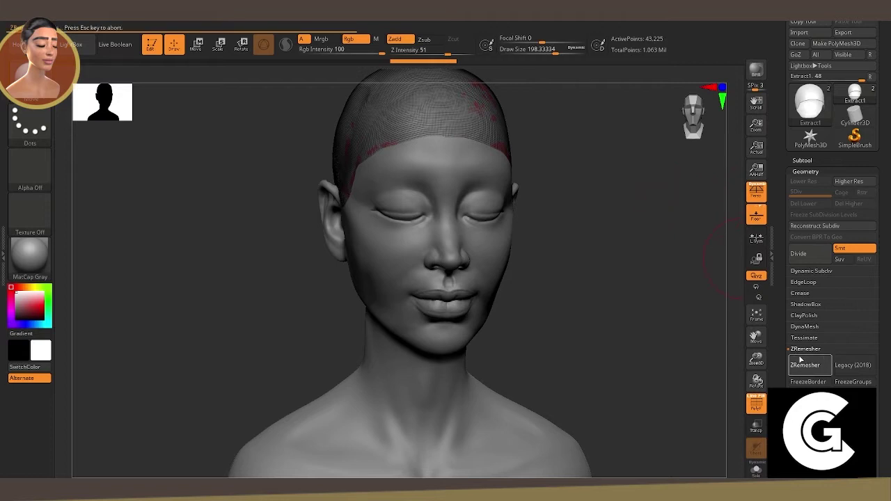
Reconstruct subdivision levels on the cap, divide it, and step back to level 1.
{"action": "left_click", "coordinate": [807, 174]}
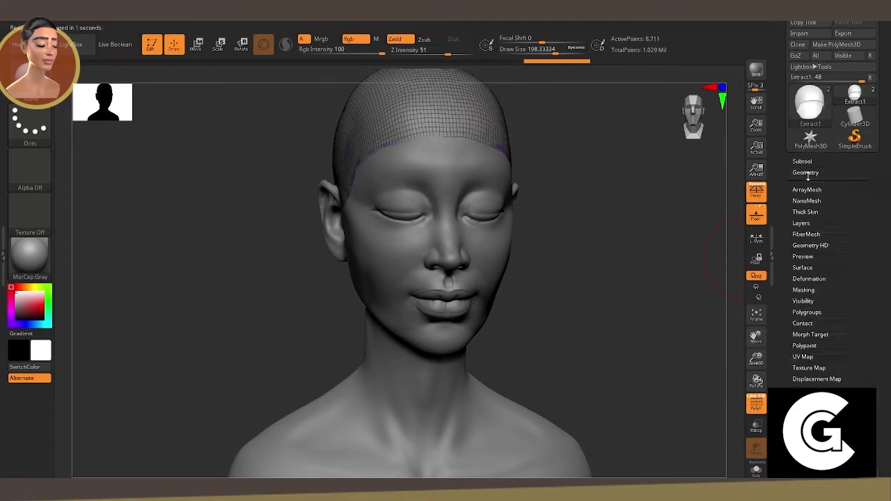
{"action": "left_click", "coordinate": [809, 278]}
{"action": "left_click_drag", "start_coordinate": [629, 272], "coordinate": [601, 272]}
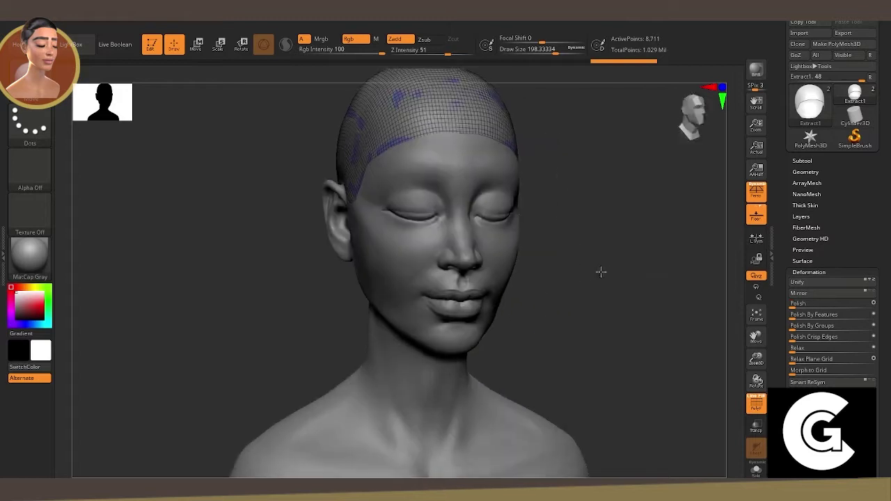
{"action": "left_click", "coordinate": [809, 273]}
{"action": "left_click", "coordinate": [806, 172]}
{"action": "left_click", "coordinate": [814, 223]}
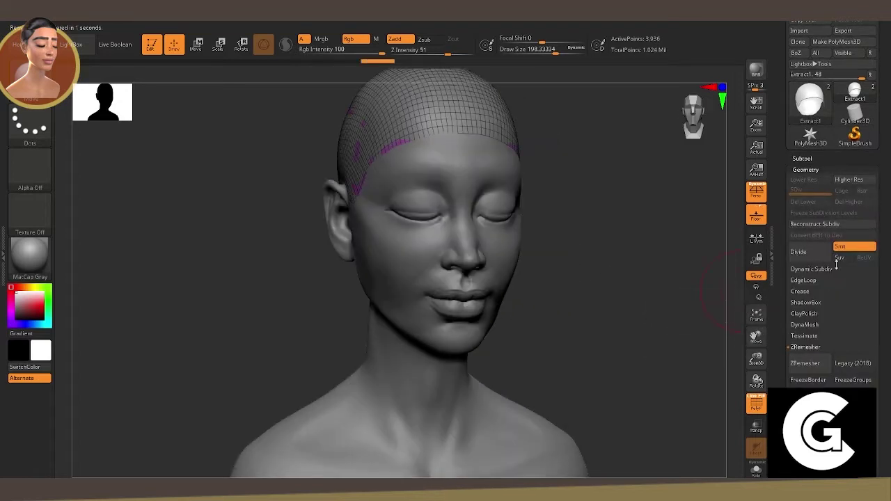
{"action": "left_click", "coordinate": [807, 171]}
{"action": "left_click", "coordinate": [807, 171]}
{"action": "left_click", "coordinate": [799, 252]}
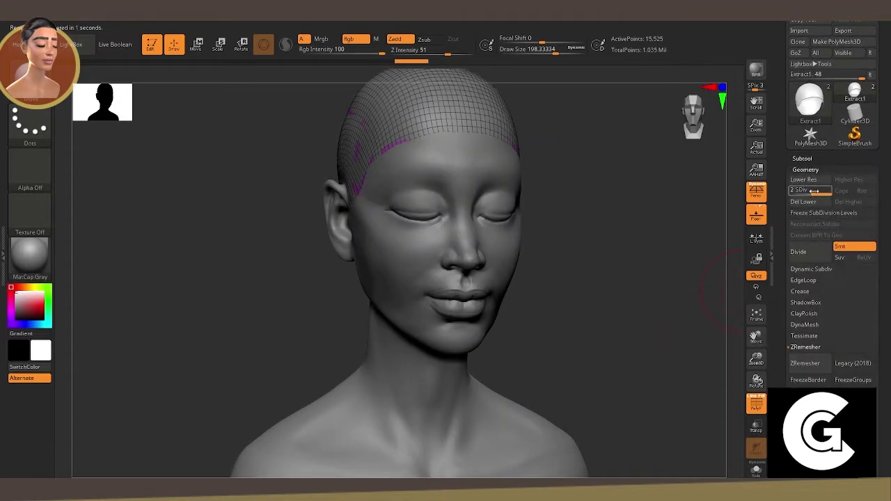
{"action": "left_click", "coordinate": [803, 180]}
{"action": "left_click", "coordinate": [806, 170]}
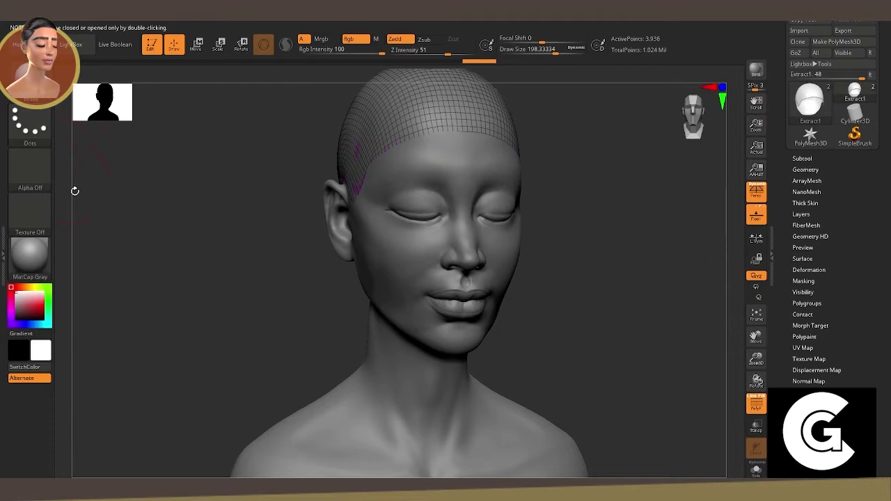
Thicken the whole cap into a shell with ZModeler QMesh on All Polygons.
{"action": "key", "text": "b"}
{"action": "left_click", "coordinate": [489, 359]}
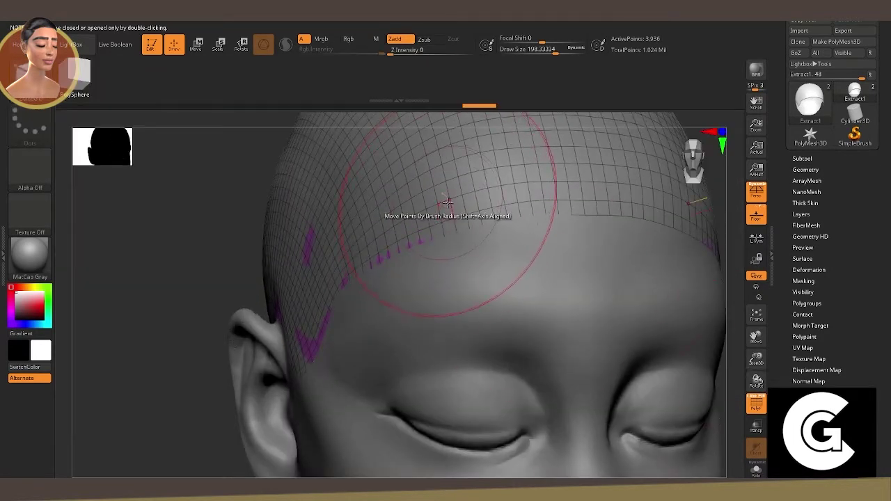
{"action": "key", "text": "space"}
{"action": "left_click", "coordinate": [306, 246]}
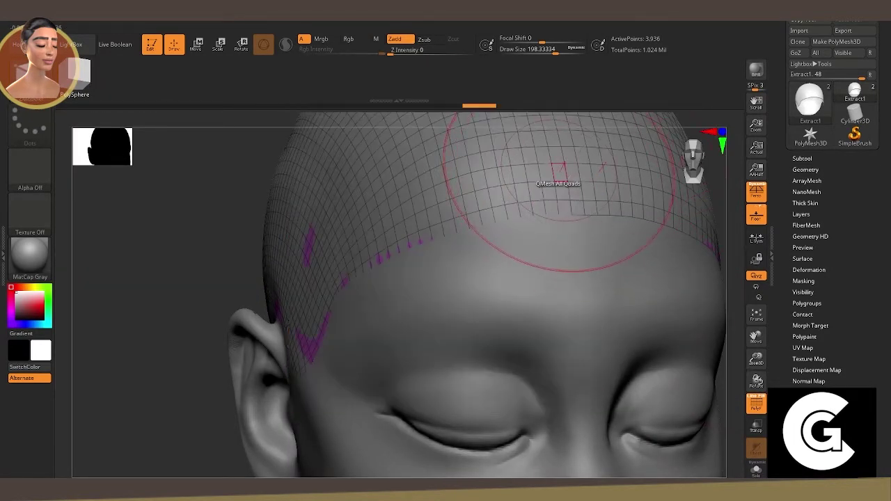
{"action": "mouse_move", "coordinate": [548, 185]}
{"action": "left_mouse_down"}
{"action": "mouse_move", "coordinate": [569, 162]}
{"action": "mouse_move", "coordinate": [683, 265]}
{"action": "left_mouse_up"}
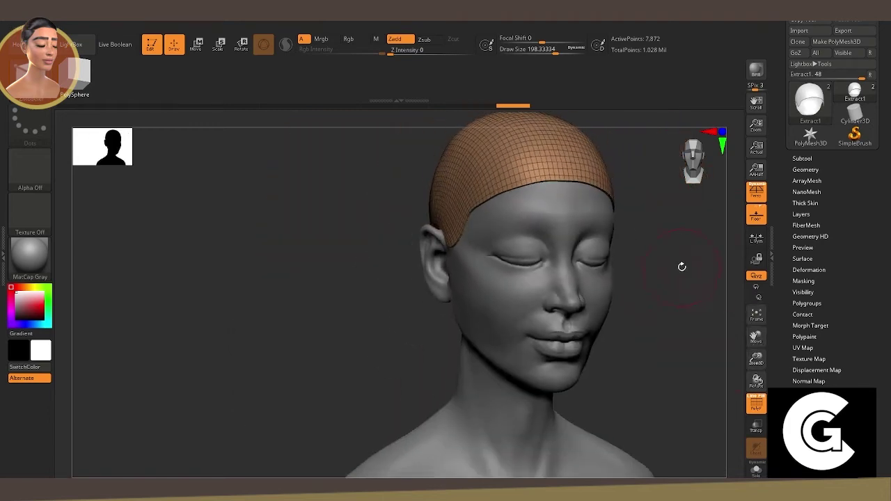
{"action": "key", "text": "b"}
{"action": "key", "text": "s"}
{"action": "key", "text": "t"}
{"action": "left_click", "coordinate": [805, 169]}
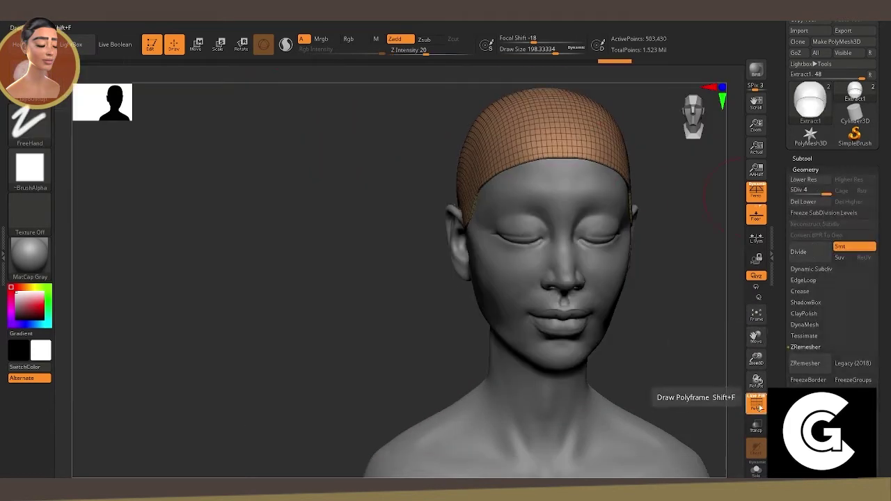
{"action": "left_click_drag", "start_coordinate": [578, 221], "coordinate": [368, 239]}
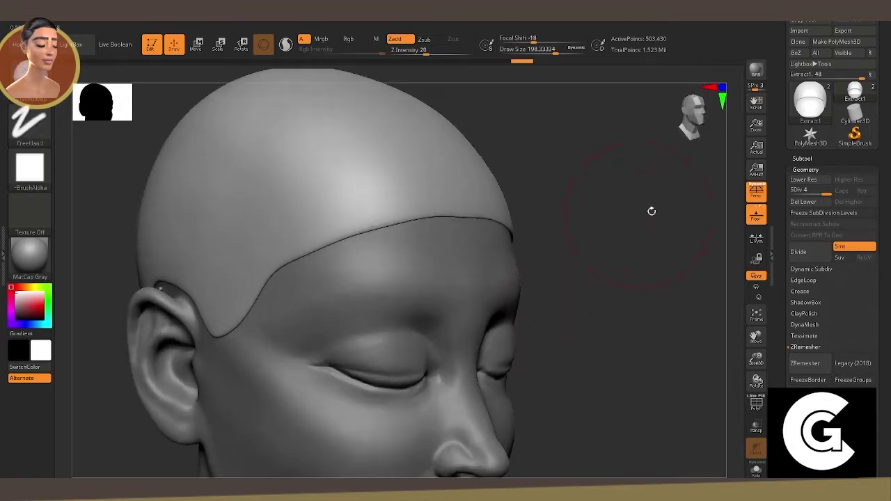
Sculpt strand grooves above the front hairline and near the temple.
{"action": "left_click", "coordinate": [802, 170]}
{"action": "key", "text": "b"}
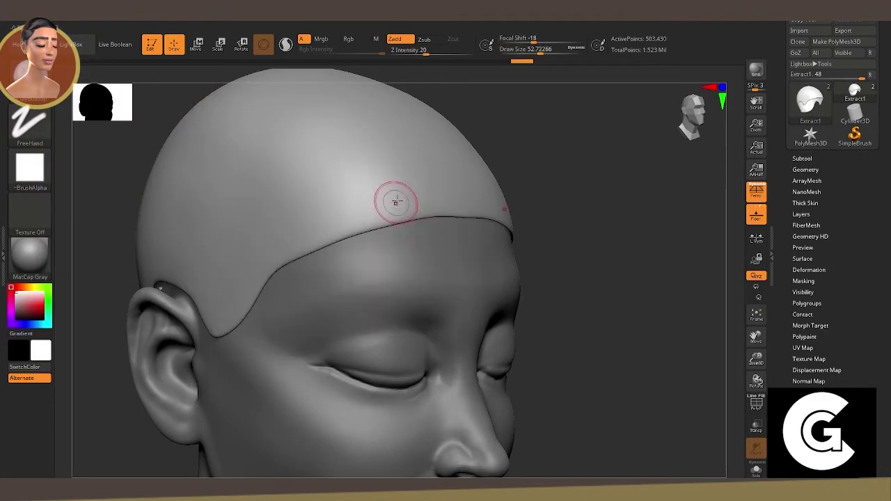
{"action": "left_click_drag", "start_coordinate": [396, 155], "coordinate": [420, 204]}
{"action": "left_click_drag", "start_coordinate": [411, 160], "coordinate": [390, 237]}
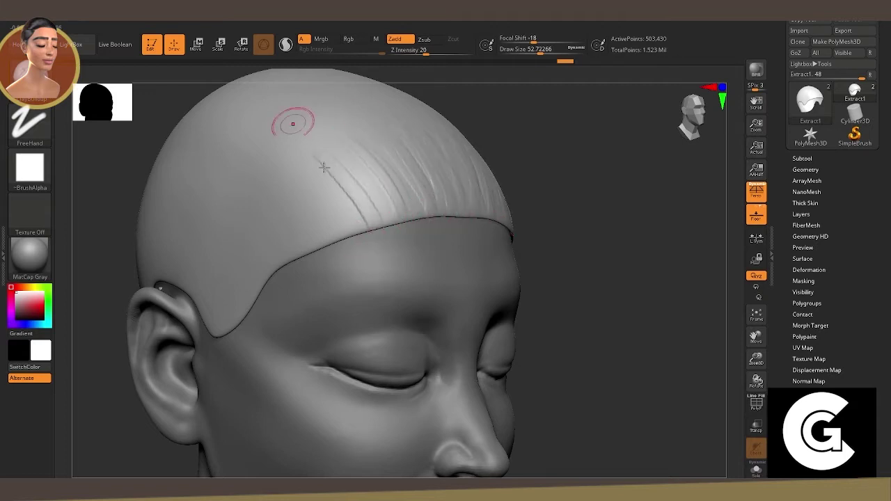
{"action": "left_click_drag", "start_coordinate": [300, 132], "coordinate": [335, 240]}
{"action": "left_click_drag", "start_coordinate": [418, 143], "coordinate": [397, 230]}
{"action": "mouse_move", "coordinate": [335, 115]}
{"action": "left_mouse_down"}
{"action": "mouse_move", "coordinate": [321, 243]}
{"action": "mouse_move", "coordinate": [278, 150]}
{"action": "left_mouse_up"}
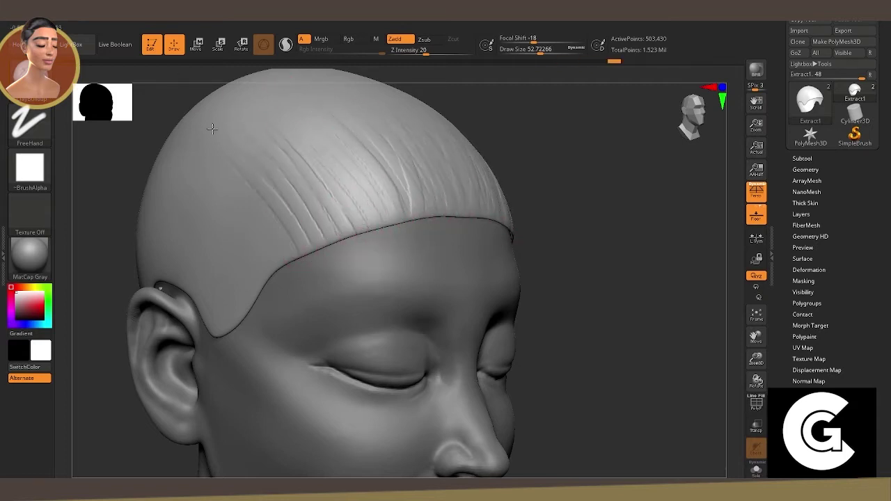
{"action": "left_click_drag", "start_coordinate": [96, 220], "coordinate": [654, 339]}
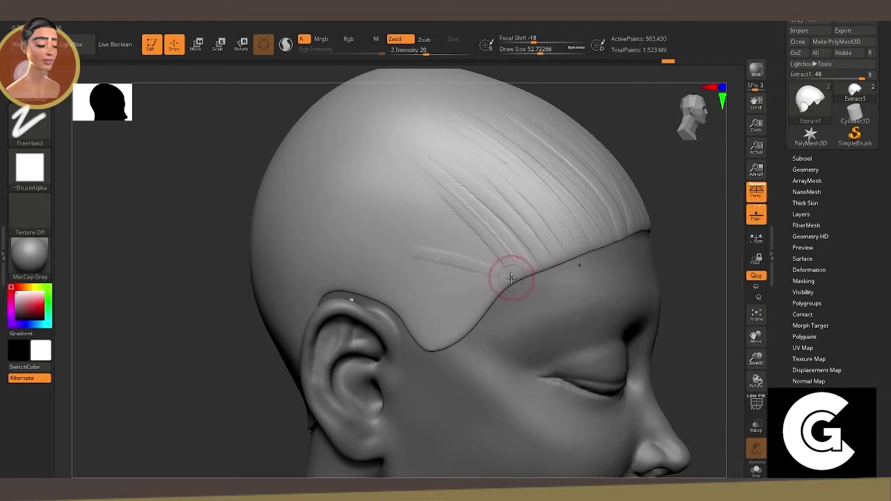
{"action": "mouse_move", "coordinate": [511, 278]}
{"action": "left_mouse_down"}
{"action": "mouse_move", "coordinate": [488, 294]}
{"action": "mouse_move", "coordinate": [328, 253]}
{"action": "mouse_move", "coordinate": [438, 328]}
{"action": "mouse_move", "coordinate": [411, 310]}
{"action": "mouse_move", "coordinate": [478, 318]}
{"action": "mouse_move", "coordinate": [459, 223]}
{"action": "left_mouse_up"}
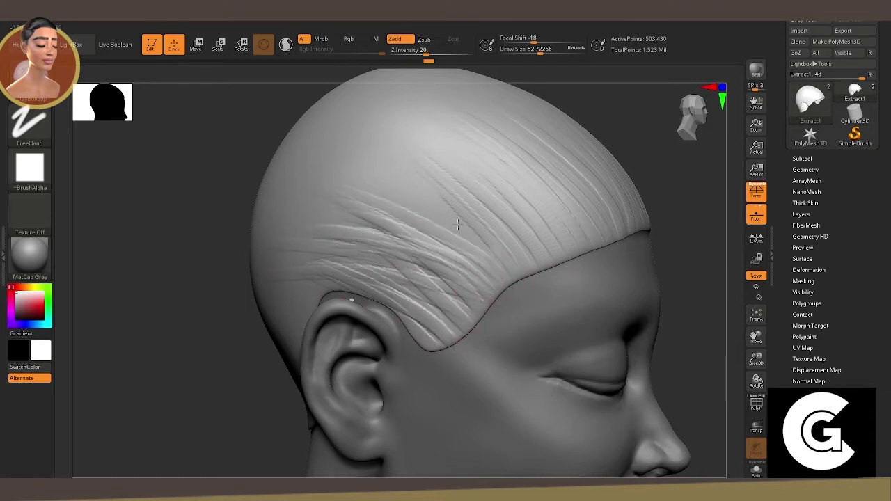
Sculpt strands sweeping up the side of the skull, behind the ear, and down the back.
{"action": "right_click_drag", "start_coordinate": [393, 139], "coordinate": [333, 284]}
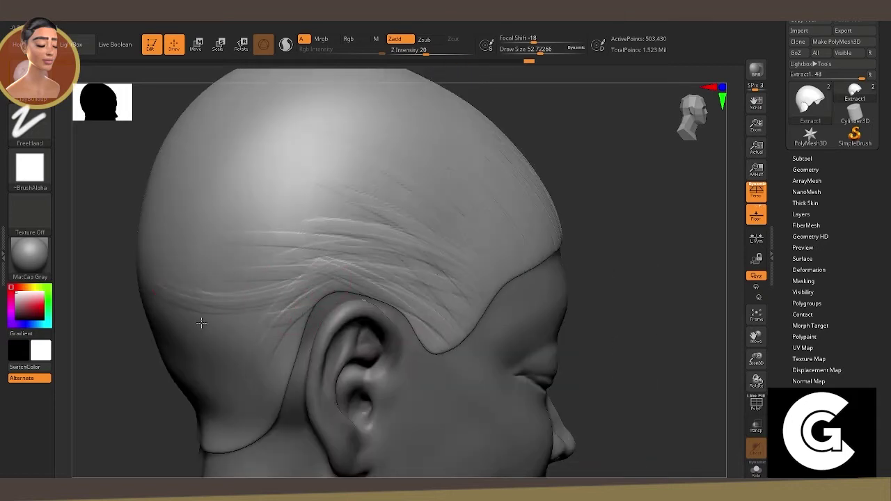
{"action": "mouse_move", "coordinate": [299, 298]}
{"action": "left_mouse_down"}
{"action": "mouse_move", "coordinate": [255, 223]}
{"action": "mouse_move", "coordinate": [189, 168]}
{"action": "mouse_move", "coordinate": [174, 251]}
{"action": "left_mouse_up"}
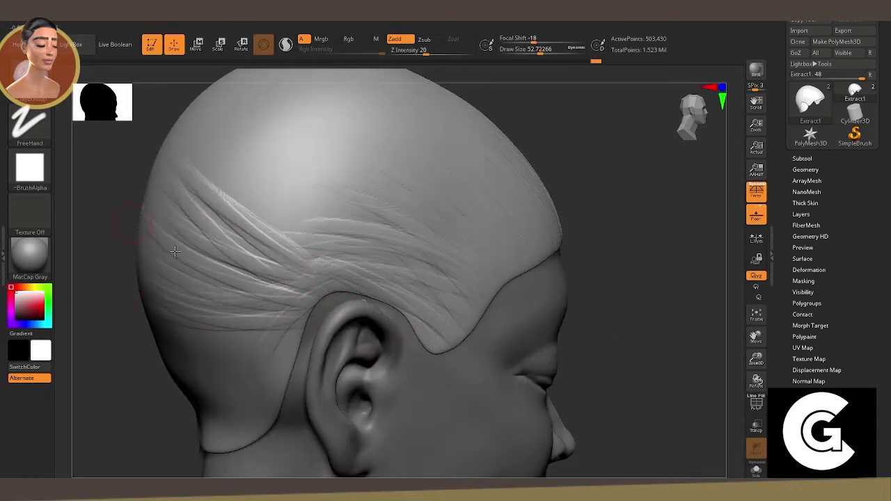
{"action": "mouse_move", "coordinate": [298, 333]}
{"action": "left_mouse_down"}
{"action": "mouse_move", "coordinate": [219, 328]}
{"action": "mouse_move", "coordinate": [160, 300]}
{"action": "mouse_move", "coordinate": [253, 414]}
{"action": "left_mouse_up"}
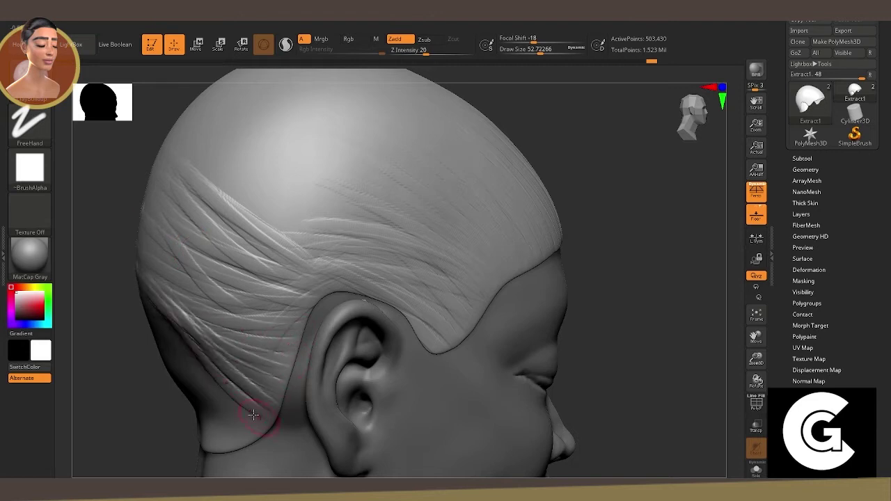
{"action": "left_click_drag", "start_coordinate": [174, 314], "coordinate": [229, 402]}
{"action": "mouse_move", "coordinate": [228, 402]}
{"action": "right_mouse_down"}
{"action": "mouse_move", "coordinate": [667, 356]}
{"action": "mouse_move", "coordinate": [852, 300]}
{"action": "mouse_move", "coordinate": [369, 291]}
{"action": "right_mouse_up"}
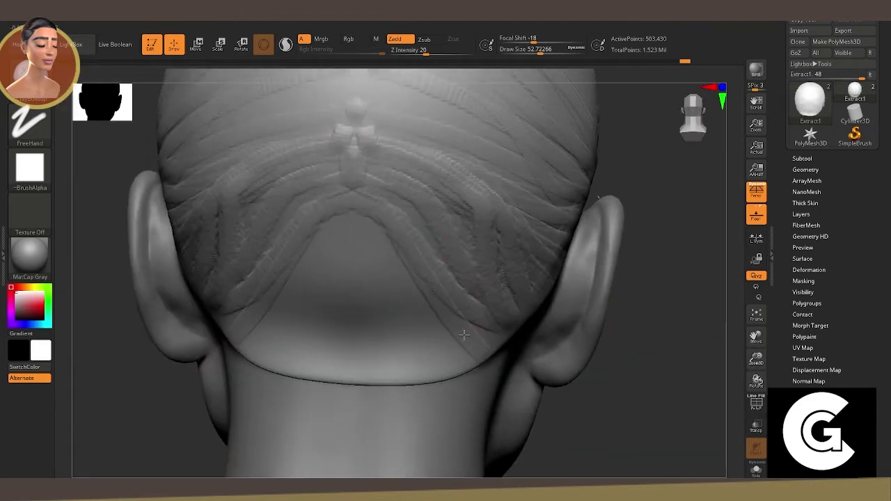
{"action": "left_click_drag", "start_coordinate": [369, 291], "coordinate": [354, 376]}
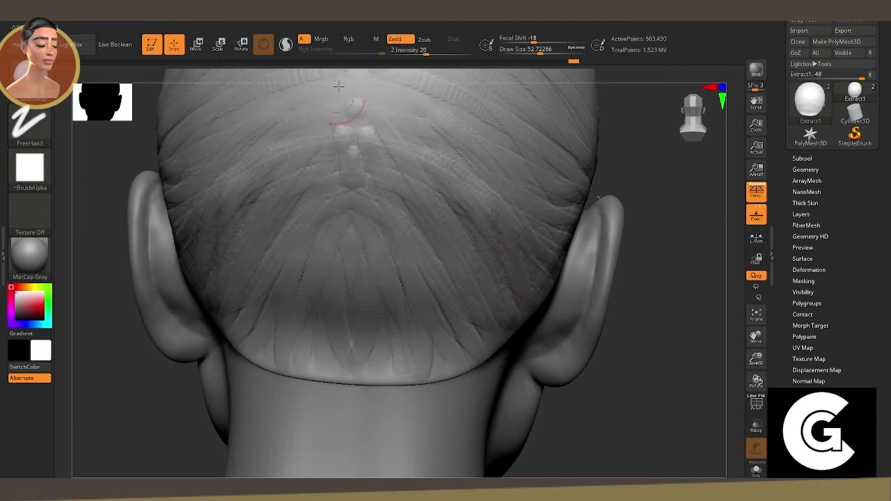
{"action": "scroll", "coordinate": [507, 298], "scroll_direction": "down", "scroll_amount": 5}
Add strand grooves across the right side toward the temple and the top-right of the cap.
{"action": "right_click_drag", "start_coordinate": [508, 298], "coordinate": [507, 275]}
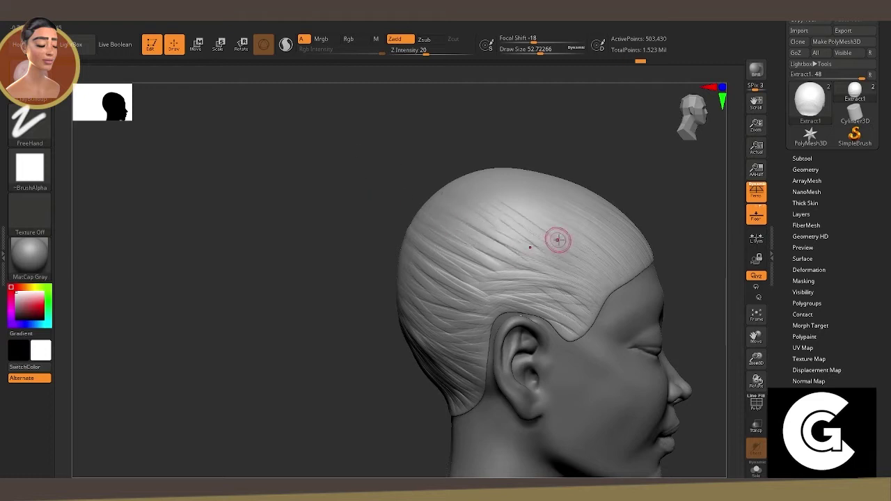
{"action": "left_click_drag", "start_coordinate": [404, 245], "coordinate": [509, 314]}
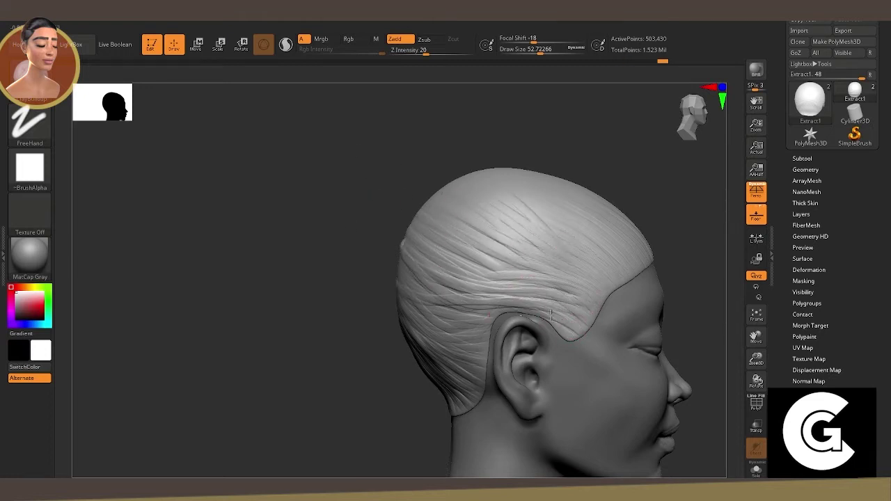
{"action": "mouse_move", "coordinate": [404, 259]}
{"action": "left_mouse_down"}
{"action": "mouse_move", "coordinate": [554, 312]}
{"action": "mouse_move", "coordinate": [563, 307]}
{"action": "left_mouse_up"}
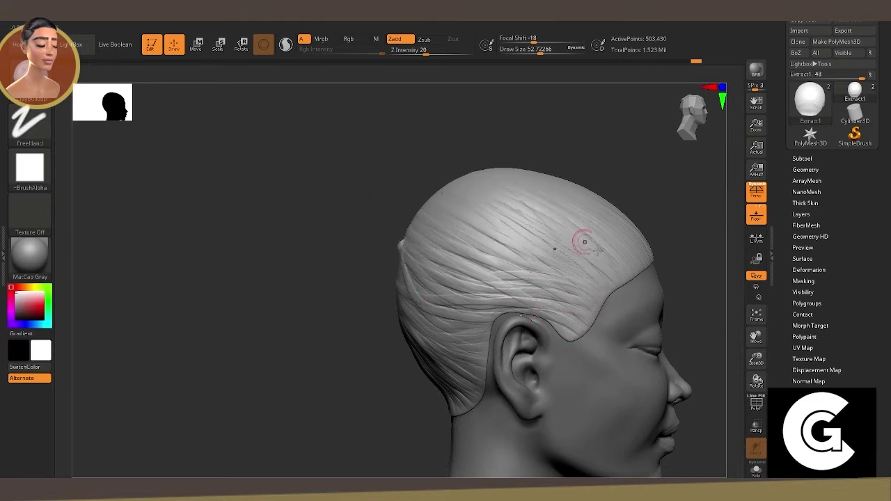
{"action": "right_click_drag", "start_coordinate": [617, 244], "coordinate": [597, 326]}
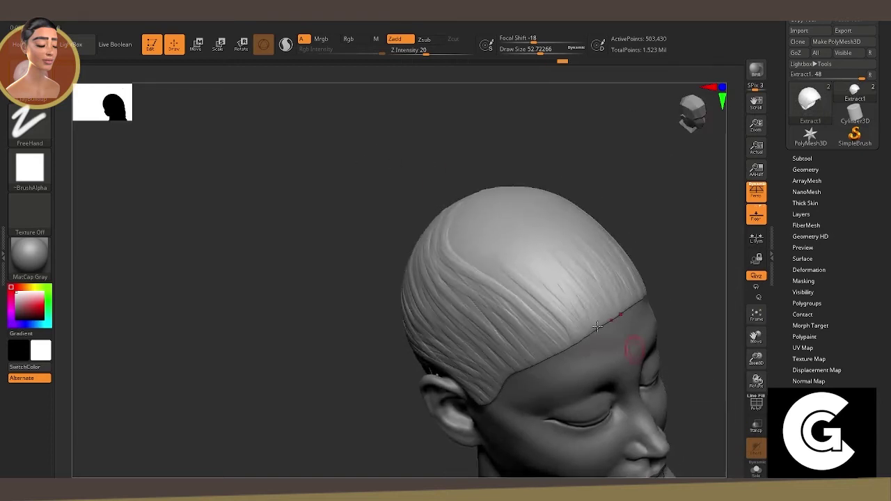
{"action": "left_click_drag", "start_coordinate": [492, 277], "coordinate": [585, 285]}
{"action": "left_click_drag", "start_coordinate": [530, 244], "coordinate": [613, 307]}
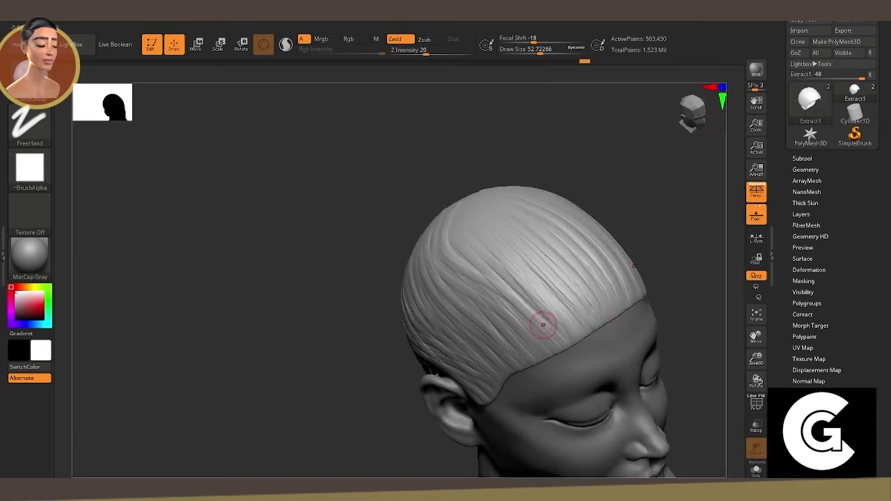
{"action": "right_click_drag", "start_coordinate": [544, 324], "coordinate": [292, 223]}
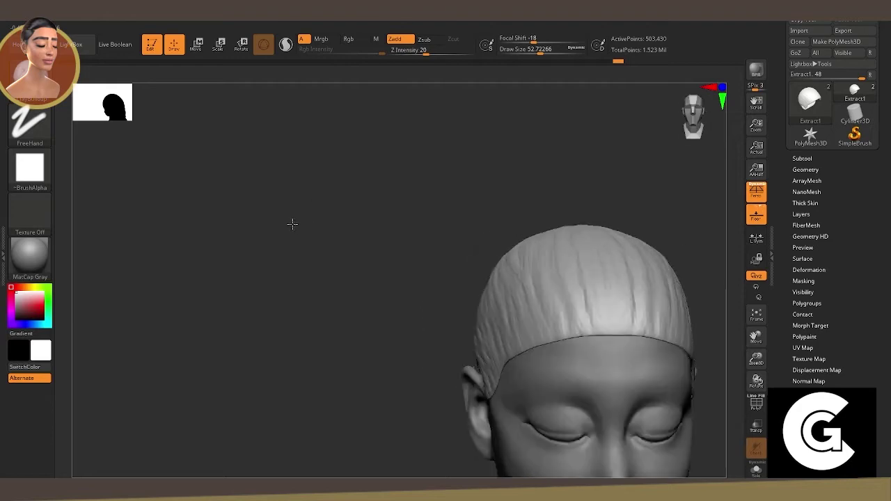
{"action": "key", "text": "b"}
{"action": "key", "text": "s"}
{"action": "key", "text": "t"}
{"action": "right_click_drag", "start_coordinate": [390, 306], "coordinate": [427, 200], "text": "alt"}
Inspect the hair bun from the side, rear and below, picking the groove-cutting brush.
{"action": "key", "text": "space"}
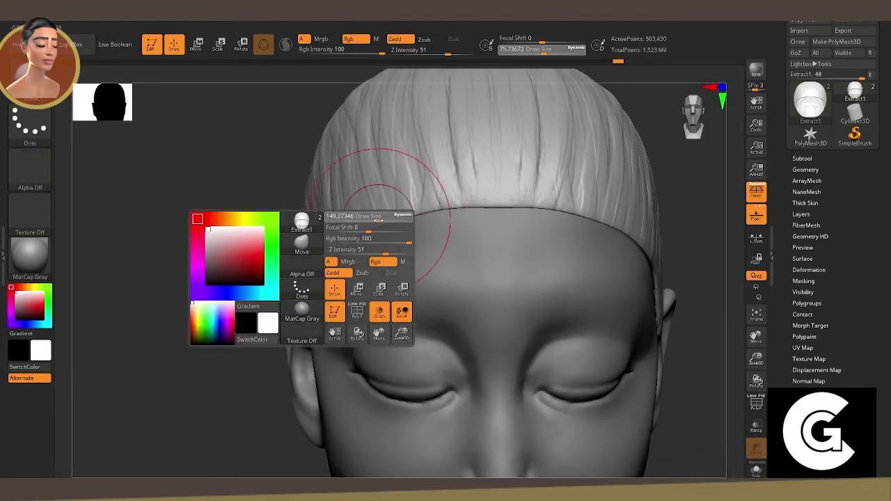
{"action": "mouse_move", "coordinate": [376, 230]}
{"action": "right_mouse_down"}
{"action": "mouse_move", "coordinate": [405, 215]}
{"action": "mouse_move", "coordinate": [248, 318]}
{"action": "mouse_move", "coordinate": [642, 354]}
{"action": "mouse_move", "coordinate": [611, 314]}
{"action": "mouse_move", "coordinate": [454, 202]}
{"action": "mouse_move", "coordinate": [378, 278]}
{"action": "mouse_move", "coordinate": [682, 360]}
{"action": "mouse_move", "coordinate": [530, 284]}
{"action": "mouse_move", "coordinate": [673, 318]}
{"action": "right_mouse_up"}
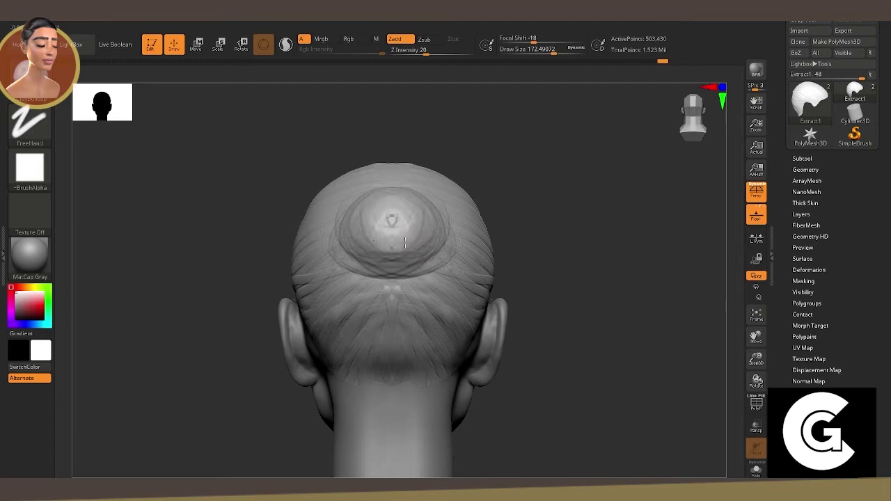
{"action": "right_click_drag", "start_coordinate": [412, 255], "coordinate": [438, 204]}
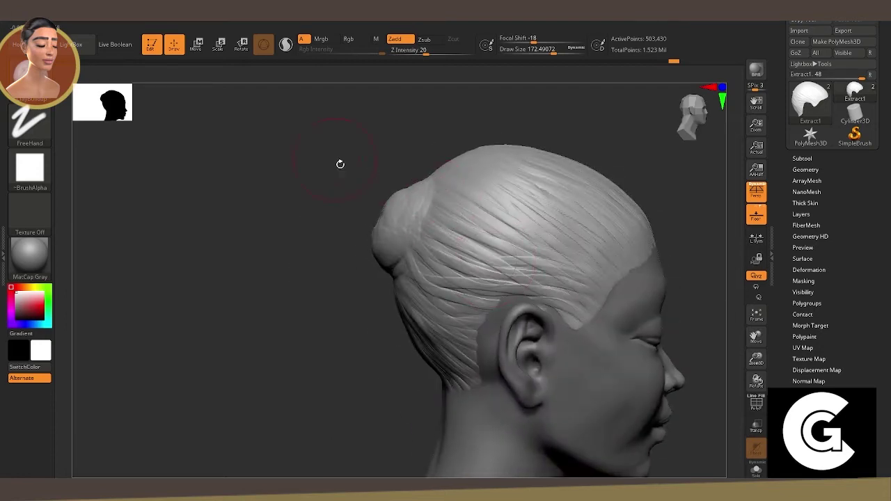
{"action": "right_click_drag", "start_coordinate": [339, 164], "coordinate": [420, 199]}
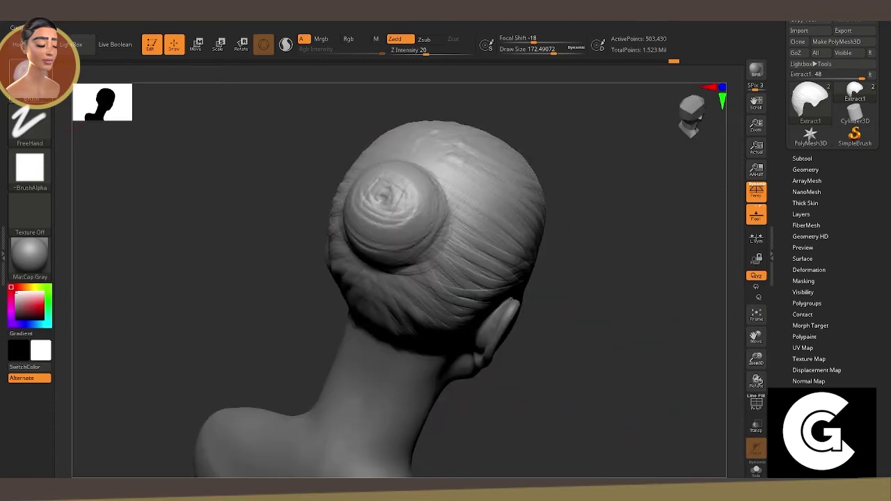
{"action": "key", "text": "alt"}
{"action": "mouse_move", "coordinate": [378, 160]}
{"action": "right_mouse_down", "text": "shift"}
{"action": "mouse_move", "coordinate": [241, 265]}
{"action": "mouse_move", "coordinate": [311, 230]}
{"action": "right_mouse_up", "text": "shift"}
{"action": "mouse_move", "coordinate": [363, 187]}
{"action": "right_mouse_down"}
{"action": "mouse_move", "coordinate": [348, 177]}
{"action": "mouse_move", "coordinate": [557, 248]}
{"action": "right_mouse_up"}
{"action": "key", "text": "b"}
{"action": "left_click", "coordinate": [178, 88]}
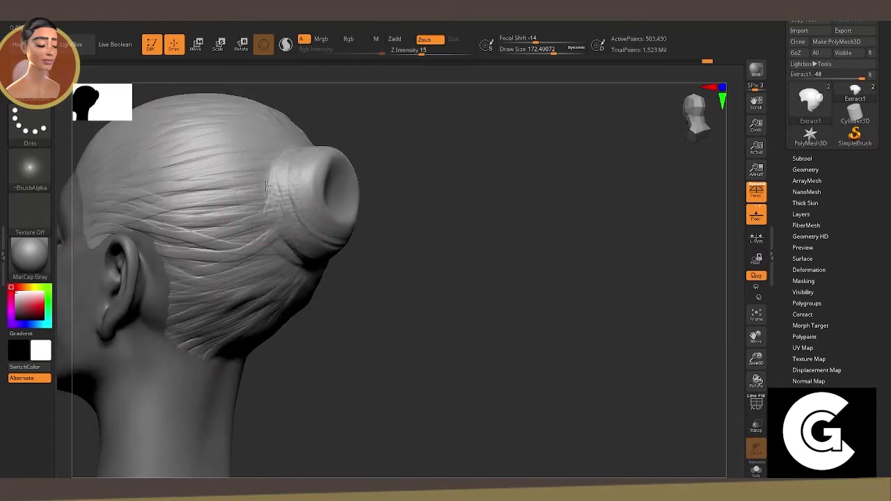
{"action": "mouse_move", "coordinate": [296, 256]}
{"action": "right_mouse_down"}
{"action": "mouse_move", "coordinate": [416, 259]}
{"action": "mouse_move", "coordinate": [330, 111]}
{"action": "right_mouse_up"}
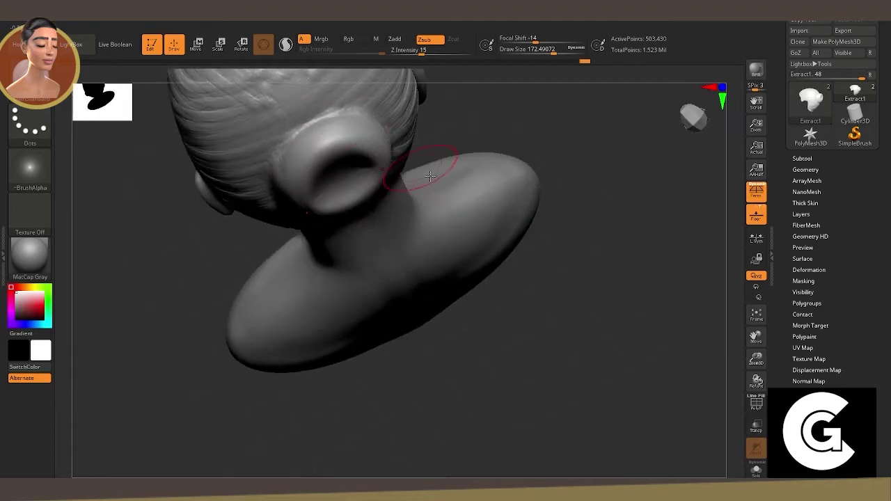
{"action": "mouse_move", "coordinate": [430, 177]}
{"action": "right_mouse_down"}
{"action": "mouse_move", "coordinate": [534, 231]}
{"action": "mouse_move", "coordinate": [185, 100]}
{"action": "right_mouse_up"}
Build up clay across the bun's centre and rim with ClayBuildup at a smaller size.
{"action": "key", "text": "b"}
{"action": "key", "text": "c"}
{"action": "key", "text": "b"}
{"action": "key", "text": "space"}
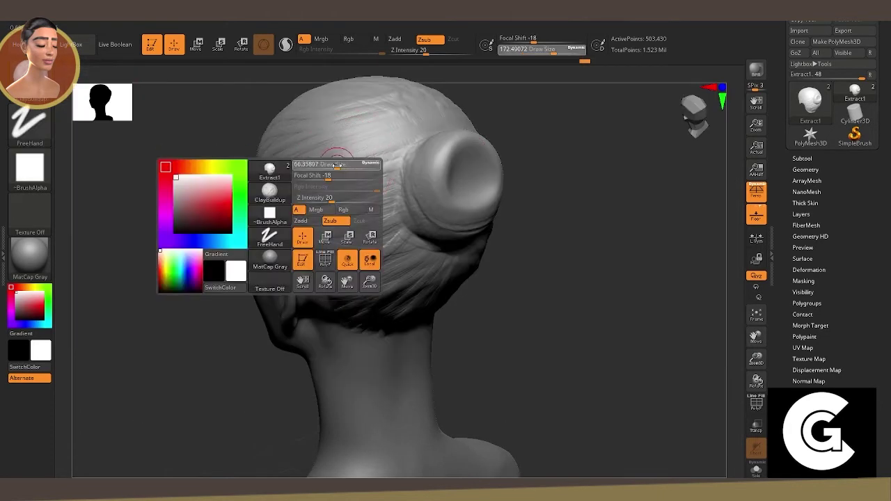
{"action": "left_click_drag", "start_coordinate": [336, 164], "coordinate": [332, 164]}
{"action": "right_click_drag", "start_coordinate": [418, 292], "coordinate": [488, 293]}
{"action": "mouse_move", "coordinate": [446, 167]}
{"action": "left_mouse_down", "text": "alt"}
{"action": "mouse_move", "coordinate": [482, 200]}
{"action": "mouse_move", "coordinate": [425, 188]}
{"action": "left_mouse_up", "text": "alt"}
{"action": "left_click_drag", "start_coordinate": [442, 220], "coordinate": [457, 222]}
{"action": "right_click_drag", "start_coordinate": [457, 222], "coordinate": [302, 235]}
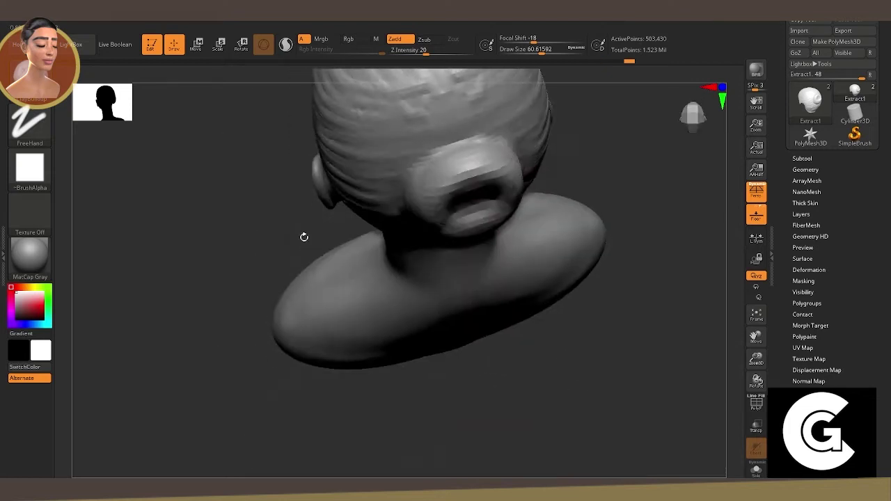
{"action": "left_click_drag", "start_coordinate": [488, 186], "coordinate": [455, 161]}
{"action": "mouse_move", "coordinate": [405, 192]}
{"action": "right_mouse_down"}
{"action": "mouse_move", "coordinate": [258, 201]}
{"action": "mouse_move", "coordinate": [474, 156]}
{"action": "right_mouse_up"}
{"action": "mouse_move", "coordinate": [474, 235]}
{"action": "right_mouse_down"}
{"action": "mouse_move", "coordinate": [493, 135]}
{"action": "mouse_move", "coordinate": [579, 255]}
{"action": "mouse_move", "coordinate": [728, 380]}
{"action": "mouse_move", "coordinate": [687, 342]}
{"action": "mouse_move", "coordinate": [408, 258]}
{"action": "mouse_move", "coordinate": [521, 223]}
{"action": "right_mouse_up"}
Smooth the hair strands over the crown and along the hairline, raising strength to 29.
{"action": "key", "text": "shift"}
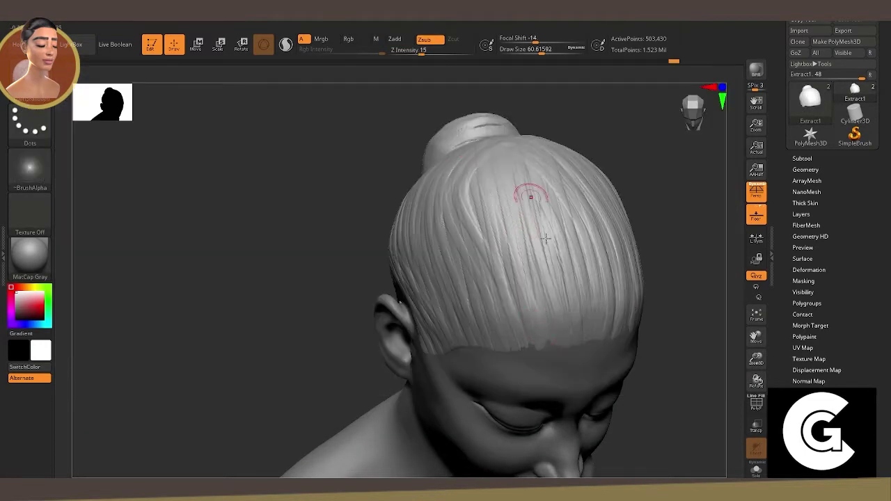
{"action": "left_click_drag", "start_coordinate": [511, 313], "coordinate": [504, 202], "text": "shift"}
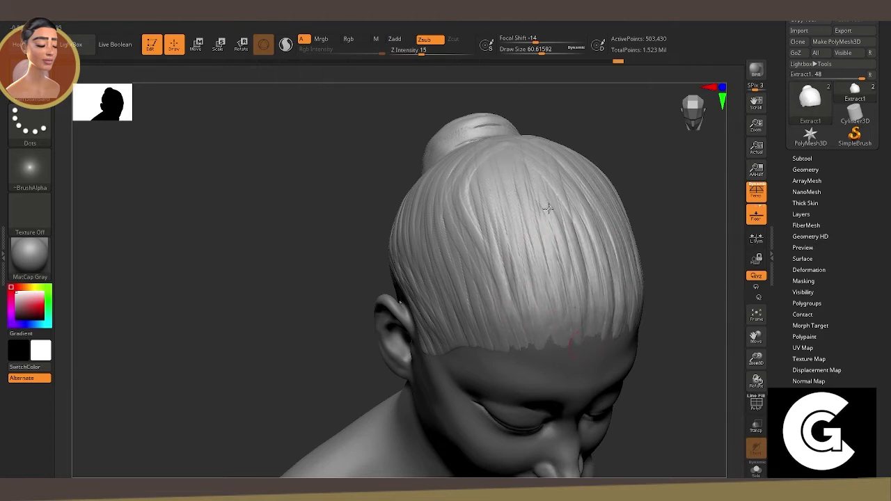
{"action": "left_click_drag", "start_coordinate": [299, 300], "coordinate": [502, 350]}
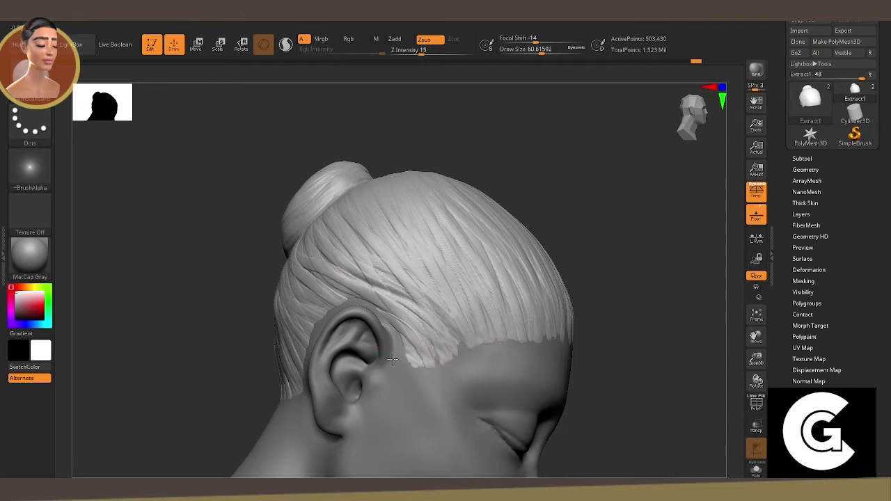
{"action": "left_click_drag", "start_coordinate": [633, 383], "coordinate": [378, 74]}
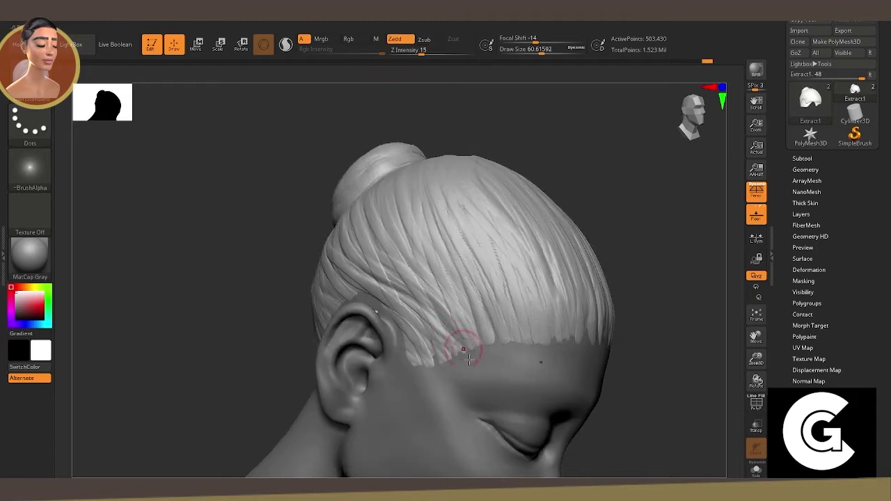
{"action": "left_click_drag", "start_coordinate": [397, 277], "coordinate": [452, 345]}
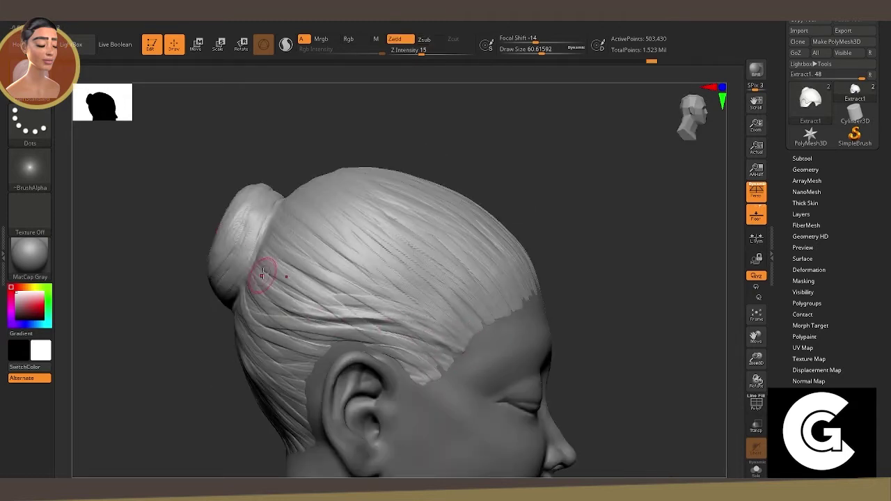
{"action": "left_click_drag", "start_coordinate": [422, 53], "coordinate": [433, 52]}
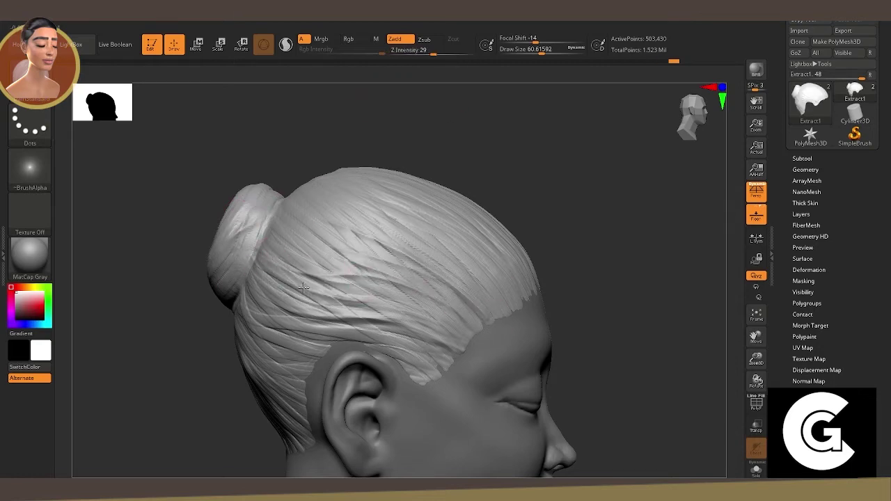
{"action": "mouse_move", "coordinate": [303, 287]}
{"action": "right_mouse_down"}
{"action": "mouse_move", "coordinate": [434, 265]}
{"action": "mouse_move", "coordinate": [597, 318]}
{"action": "mouse_move", "coordinate": [557, 281]}
{"action": "right_mouse_up"}
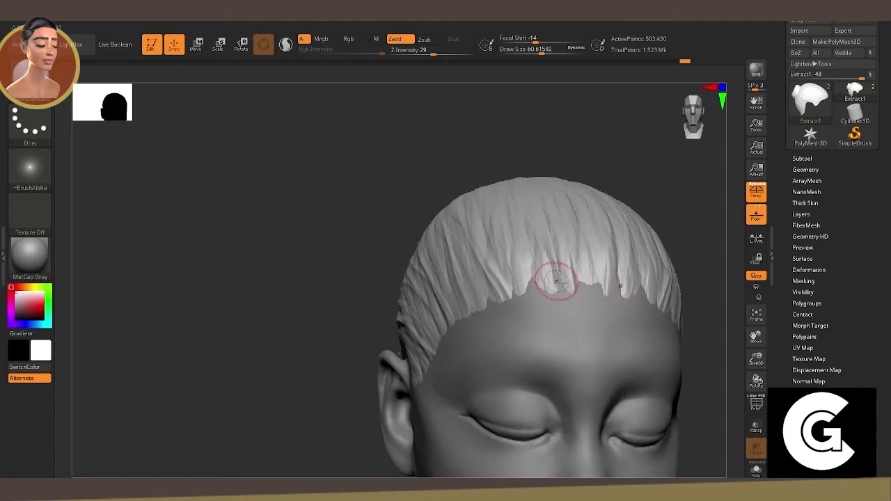
{"action": "right_click_drag", "start_coordinate": [481, 239], "coordinate": [335, 111]}
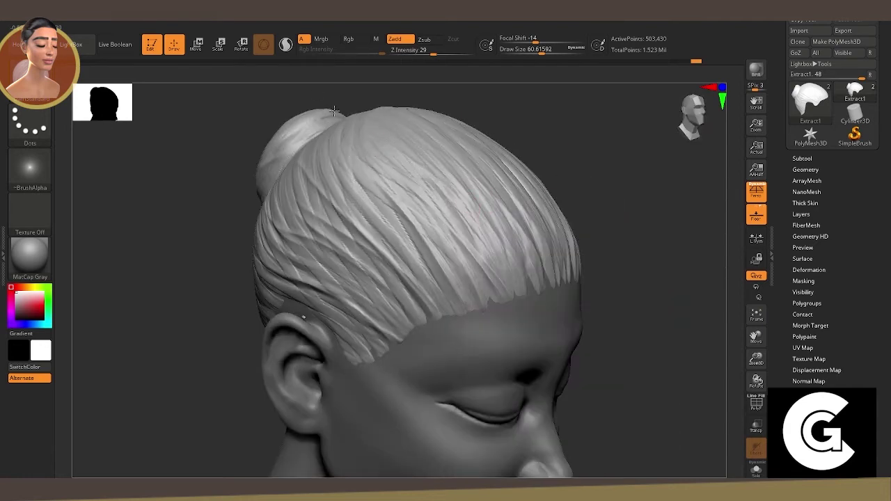
{"action": "left_click_drag", "start_coordinate": [403, 156], "coordinate": [376, 207]}
{"action": "right_click_drag", "start_coordinate": [348, 149], "coordinate": [377, 347]}
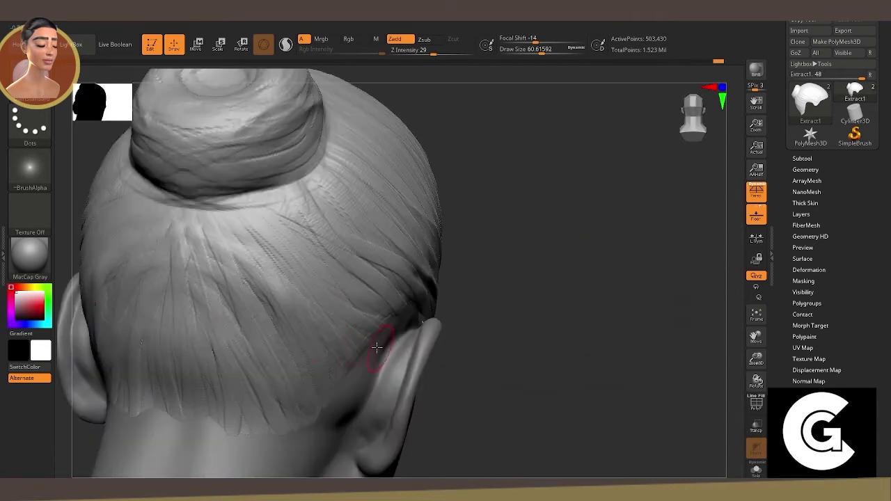
{"action": "right_click_drag", "start_coordinate": [466, 303], "coordinate": [275, 306]}
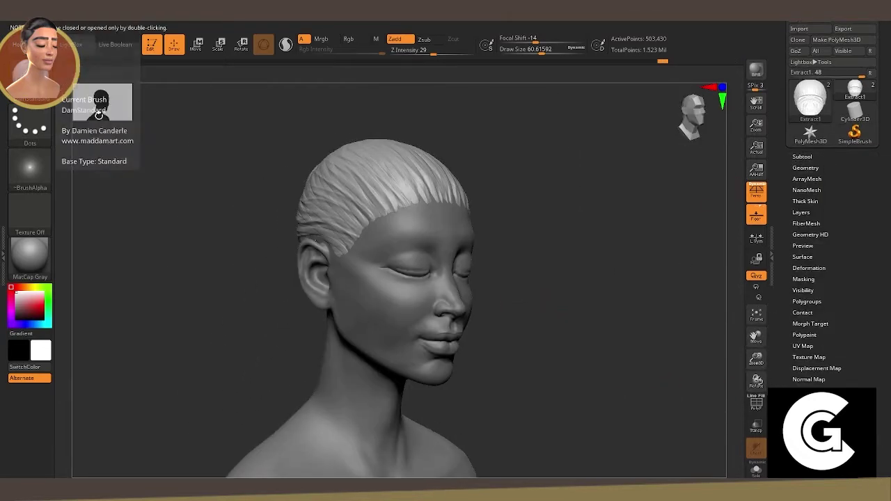
Pick an IMM curve brush and draw a guide curve from the temple down past the ear.
{"action": "left_click", "coordinate": [32, 83]}
{"action": "left_click", "coordinate": [577, 241]}
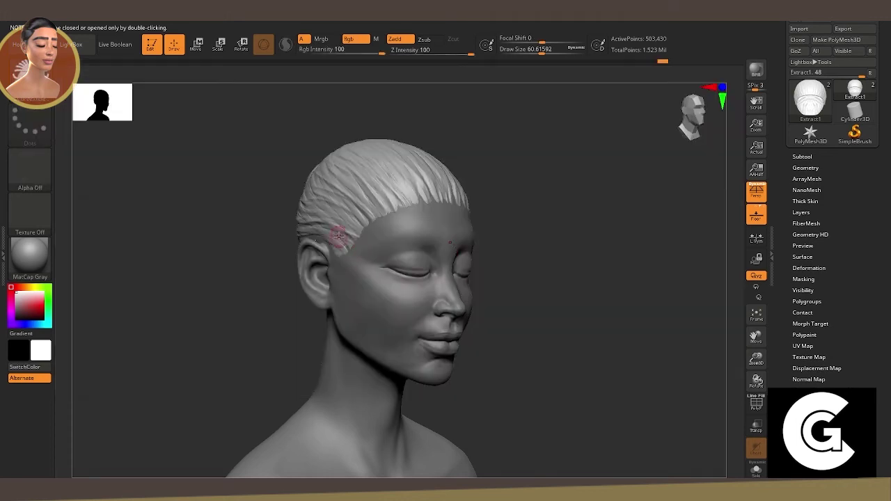
{"action": "mouse_move", "coordinate": [230, 319]}
{"action": "left_mouse_down"}
{"action": "mouse_move", "coordinate": [527, 310]}
{"action": "mouse_move", "coordinate": [342, 170]}
{"action": "left_mouse_up"}
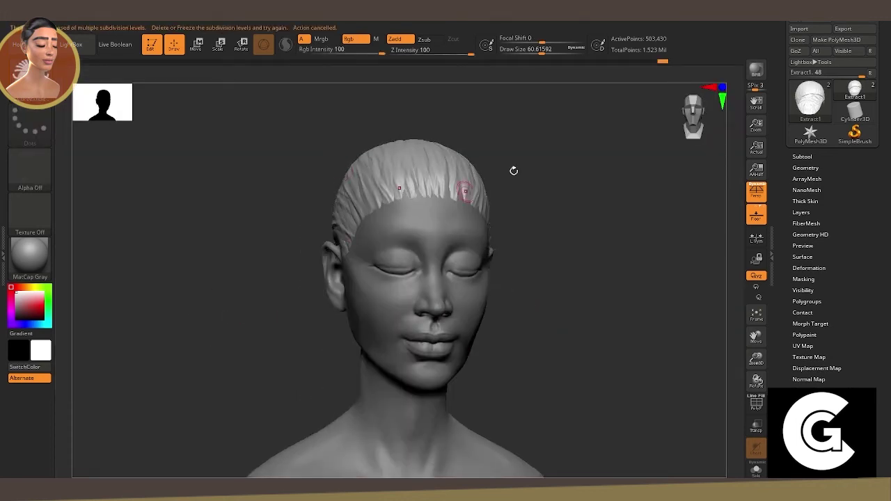
{"action": "left_click", "coordinate": [806, 168]}
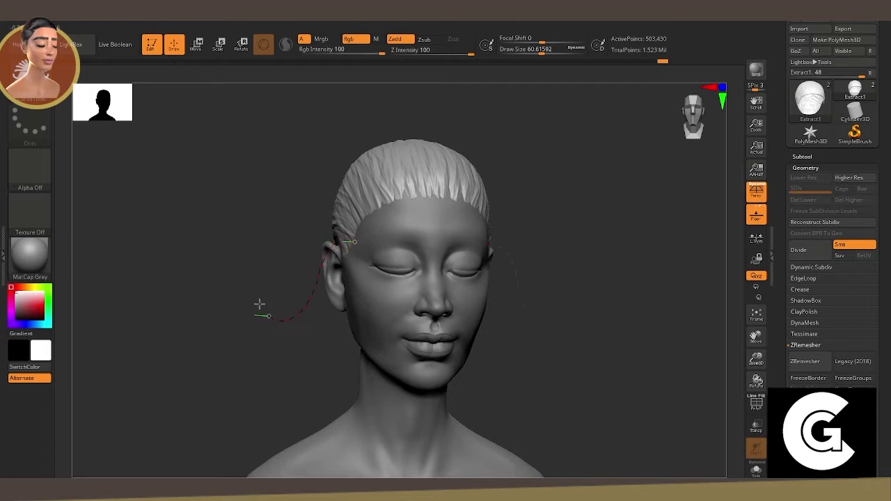
Lay tubes along the curves and split them off into their own Extract2 subtool.
{"action": "left_click_drag", "start_coordinate": [339, 243], "coordinate": [356, 263]}
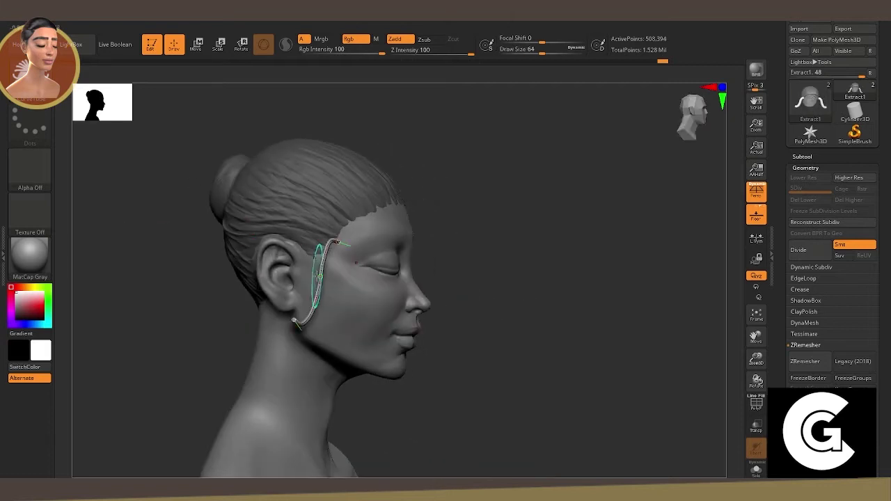
{"action": "left_click_drag", "start_coordinate": [428, 334], "coordinate": [424, 370], "text": "shift"}
{"action": "left_click", "coordinate": [803, 156]}
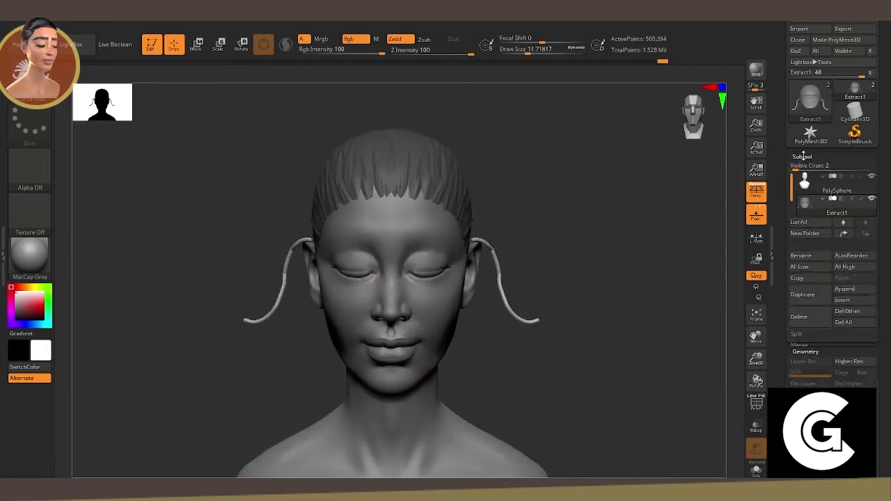
{"action": "left_click", "coordinate": [797, 335]}
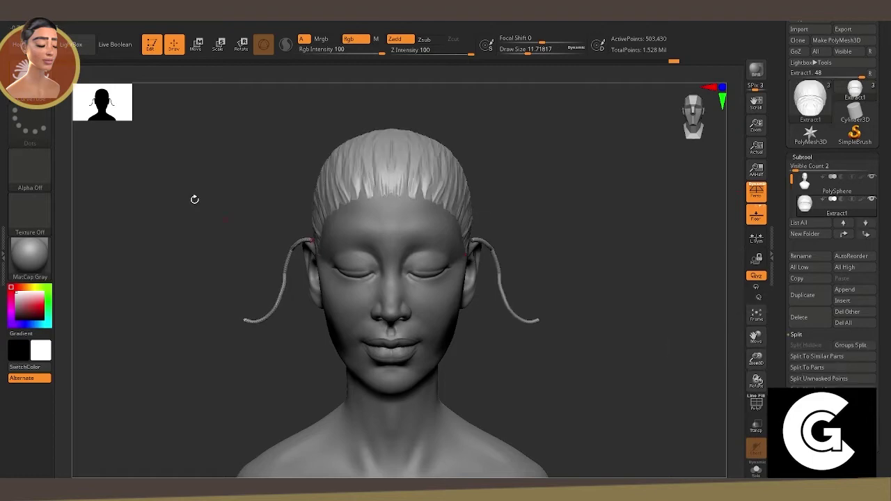
{"action": "mouse_move", "coordinate": [195, 202]}
{"action": "left_mouse_down"}
{"action": "mouse_move", "coordinate": [251, 139]}
{"action": "mouse_move", "coordinate": [295, 187]}
{"action": "left_mouse_up"}
Move the strand behind the ear and tilt it diagonally with the gizmo.
{"action": "key", "text": "w"}
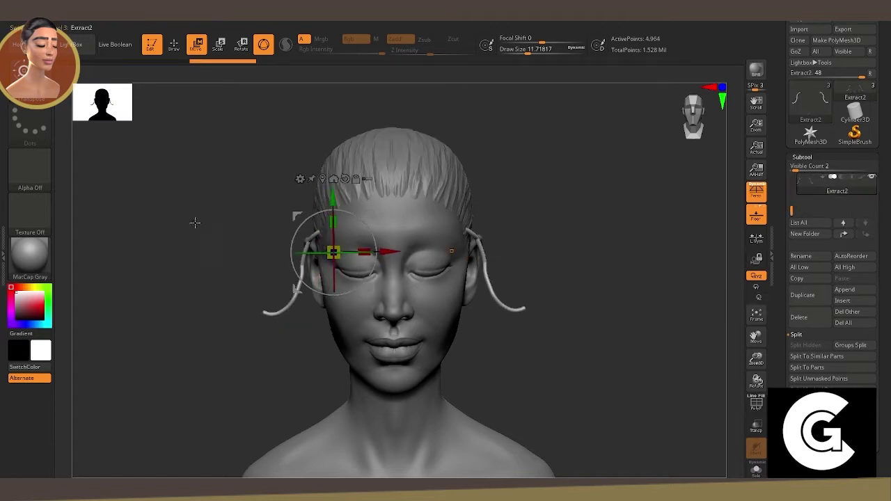
{"action": "left_click_drag", "start_coordinate": [195, 223], "coordinate": [292, 223]}
{"action": "left_click_drag", "start_coordinate": [340, 255], "coordinate": [306, 265]}
{"action": "mouse_move", "coordinate": [369, 229]}
{"action": "left_mouse_down"}
{"action": "mouse_move", "coordinate": [348, 278]}
{"action": "mouse_move", "coordinate": [314, 262]}
{"action": "left_mouse_up"}
{"action": "left_click_drag", "start_coordinate": [449, 302], "coordinate": [474, 265], "text": "shift"}
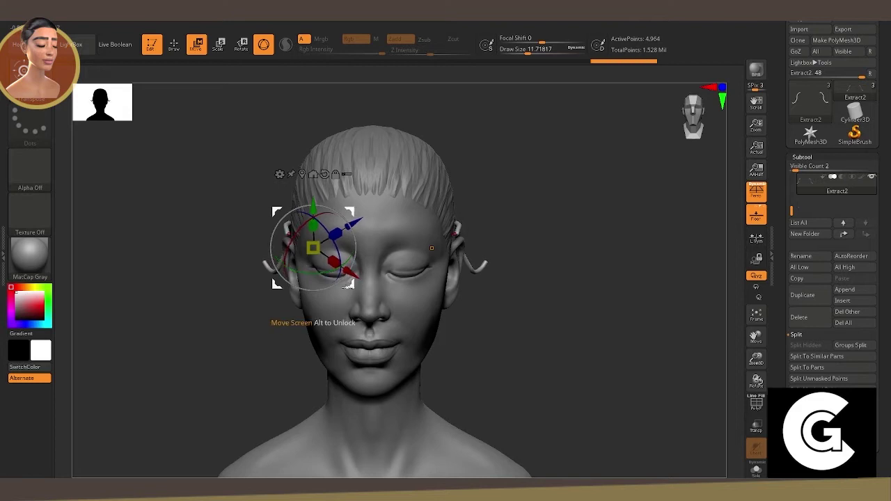
{"action": "mouse_move", "coordinate": [422, 252]}
{"action": "left_mouse_down", "text": "shift"}
{"action": "mouse_move", "coordinate": [341, 279]}
{"action": "mouse_move", "coordinate": [327, 268]}
{"action": "left_mouse_up", "text": "shift"}
{"action": "mouse_move", "coordinate": [446, 292]}
{"action": "left_mouse_down", "text": "shift"}
{"action": "mouse_move", "coordinate": [205, 209]}
{"action": "mouse_move", "coordinate": [174, 174]}
{"action": "mouse_move", "coordinate": [193, 232]}
{"action": "left_mouse_up", "text": "shift"}
Return to sculpt mode and greatly enlarge the brush size.
{"action": "key", "text": "q"}
{"action": "key", "text": "b"}
{"action": "key", "text": "space"}
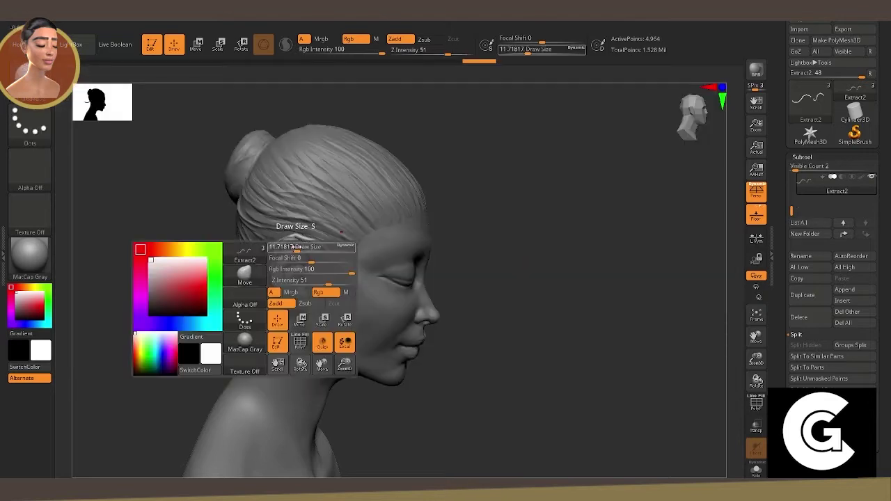
{"action": "left_click_drag", "start_coordinate": [296, 247], "coordinate": [334, 248]}
{"action": "mouse_move", "coordinate": [139, 208]}
{"action": "left_mouse_down"}
{"action": "mouse_move", "coordinate": [306, 295]}
{"action": "mouse_move", "coordinate": [334, 341]}
{"action": "mouse_move", "coordinate": [332, 330]}
{"action": "mouse_move", "coordinate": [258, 358]}
{"action": "left_mouse_up"}
{"action": "mouse_move", "coordinate": [259, 298]}
{"action": "left_mouse_down"}
{"action": "mouse_move", "coordinate": [294, 296]}
{"action": "mouse_move", "coordinate": [601, 374]}
{"action": "mouse_move", "coordinate": [293, 221]}
{"action": "left_mouse_up"}
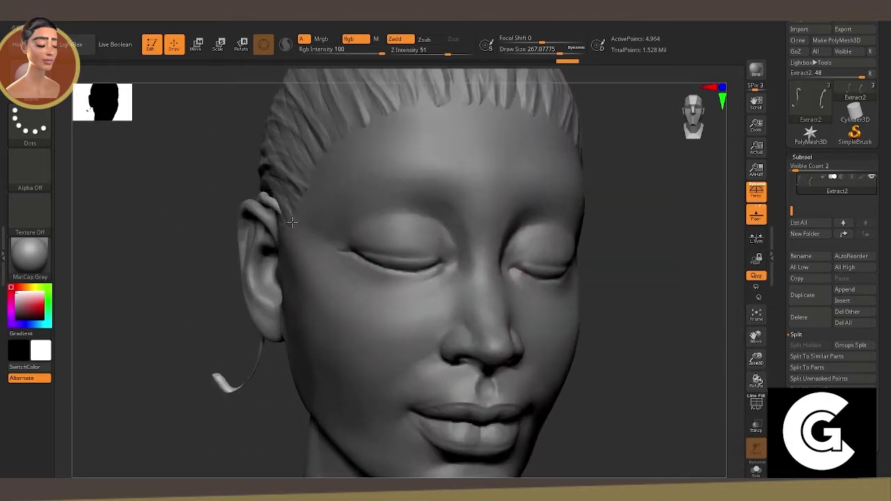
Subdivide the ear strand to SDiv 3 in Tool > Geometry.
{"action": "left_click", "coordinate": [802, 157]}
{"action": "left_click_drag", "start_coordinate": [195, 231], "coordinate": [321, 237]}
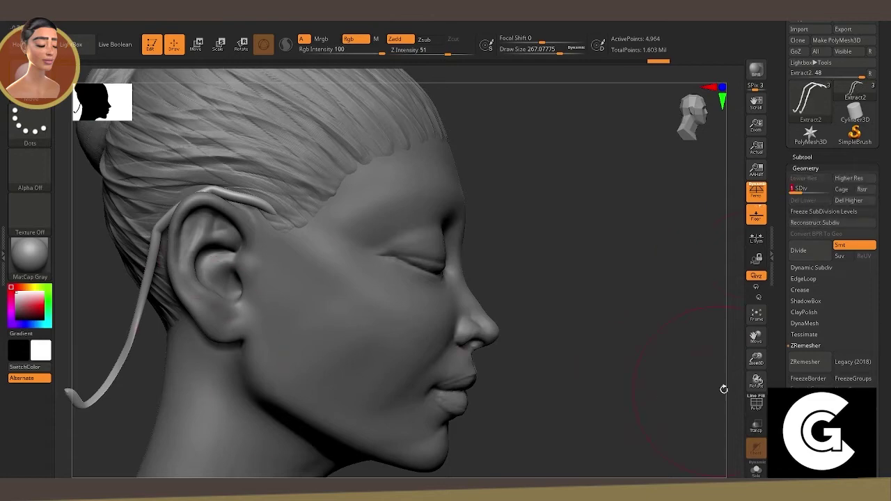
{"action": "left_click_drag", "start_coordinate": [724, 389], "coordinate": [393, 334], "text": "alt"}
{"action": "left_click_drag", "start_coordinate": [399, 217], "coordinate": [304, 299]}
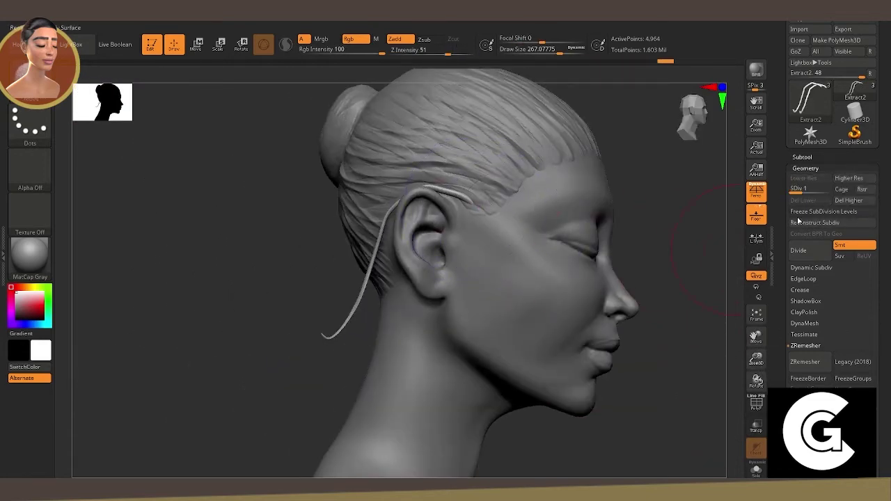
{"action": "left_click_drag", "start_coordinate": [829, 188], "coordinate": [835, 188]}
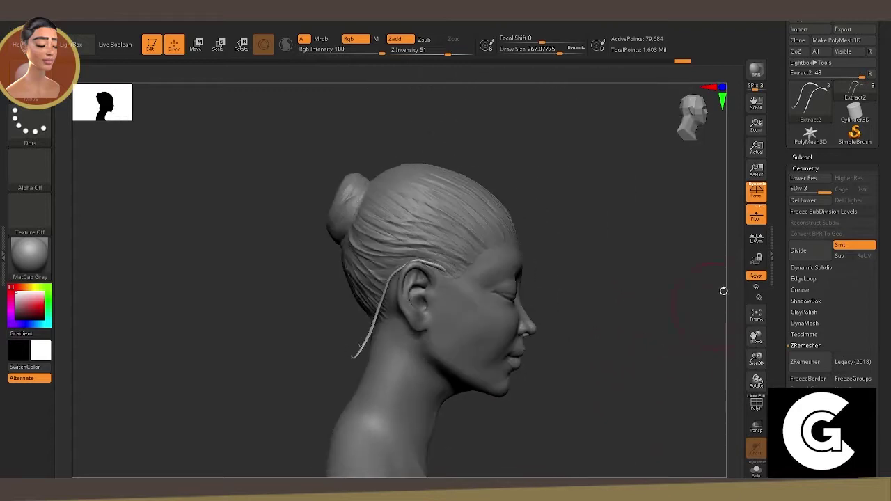
Duplicate the strand as Extract3 and offset the copy beside the first one.
{"action": "left_click", "coordinate": [808, 158]}
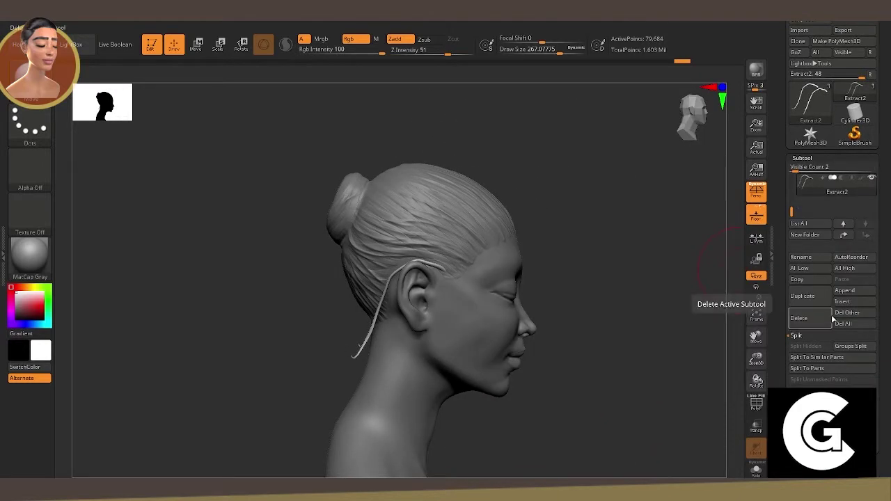
{"action": "key", "text": "w"}
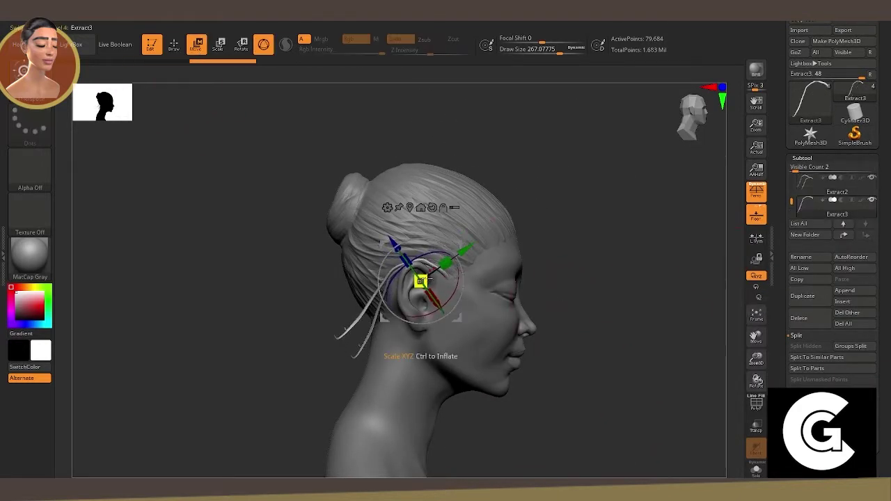
{"action": "left_click_drag", "start_coordinate": [549, 254], "coordinate": [552, 269], "text": "shift"}
{"action": "left_click_drag", "start_coordinate": [471, 233], "coordinate": [328, 269], "text": "shift"}
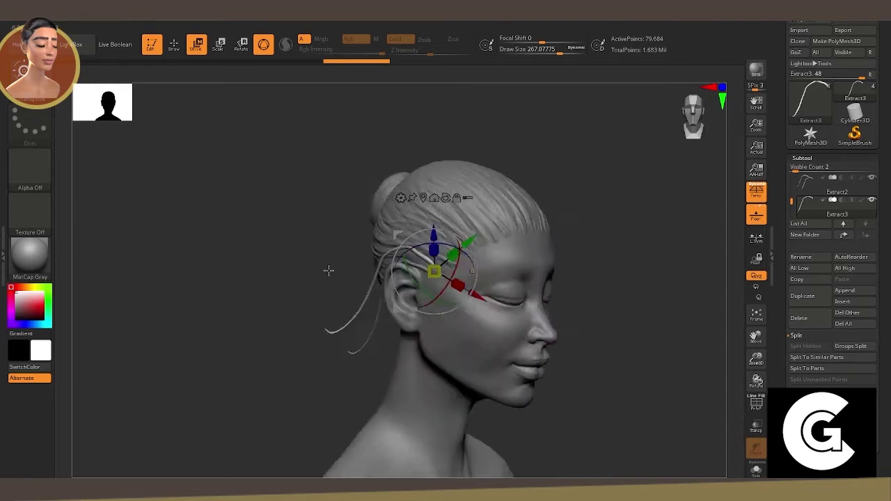
{"action": "key", "text": "q"}
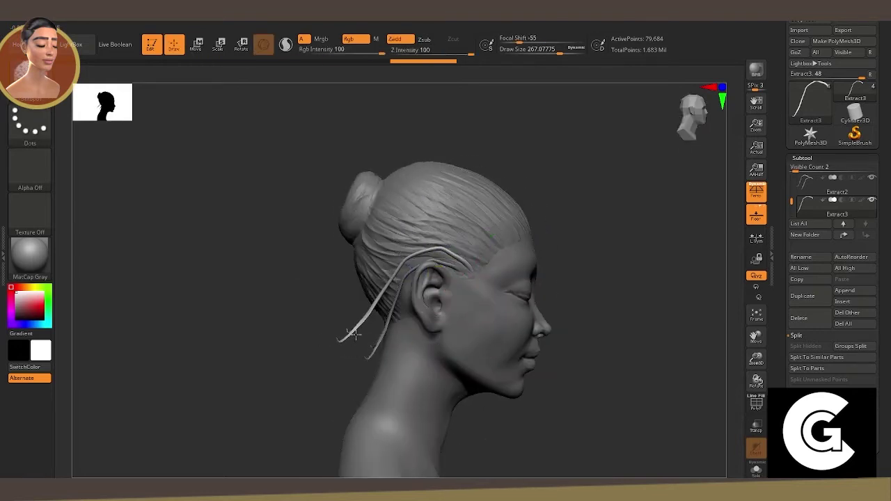
{"action": "mouse_move", "coordinate": [354, 335]}
{"action": "left_mouse_down"}
{"action": "mouse_move", "coordinate": [281, 294]}
{"action": "mouse_move", "coordinate": [625, 350]}
{"action": "mouse_move", "coordinate": [606, 333]}
{"action": "mouse_move", "coordinate": [616, 333]}
{"action": "left_mouse_up"}
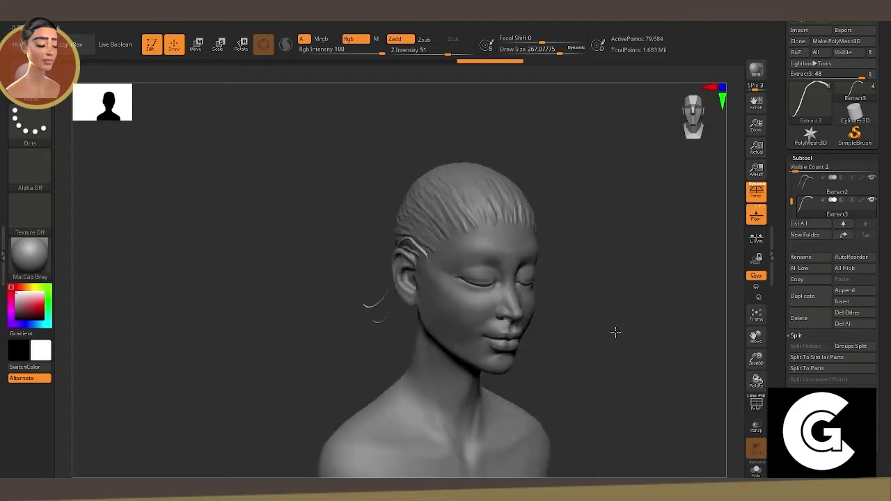
{"action": "left_click_drag", "start_coordinate": [664, 251], "coordinate": [274, 191]}
Set up a Zsub carving brush with Draw Size reduced to about 48.
{"action": "key", "text": "b"}
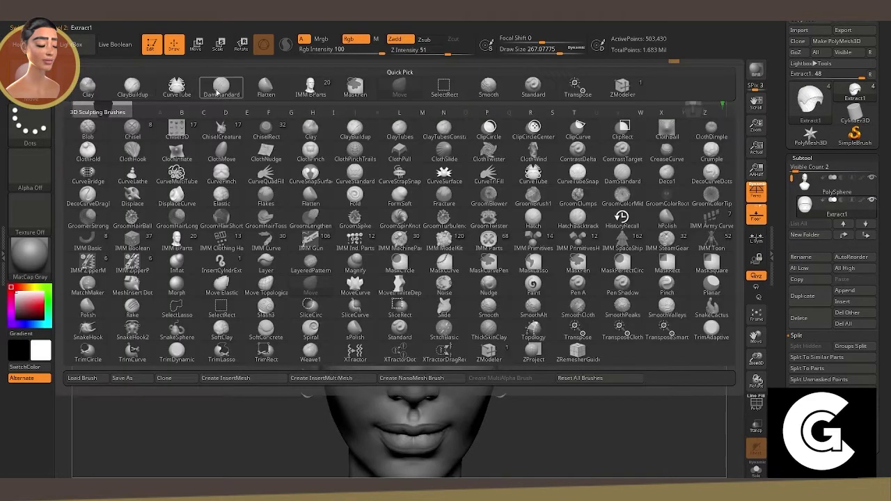
{"action": "left_click", "coordinate": [221, 87]}
{"action": "left_click_drag", "start_coordinate": [221, 87], "coordinate": [255, 247]}
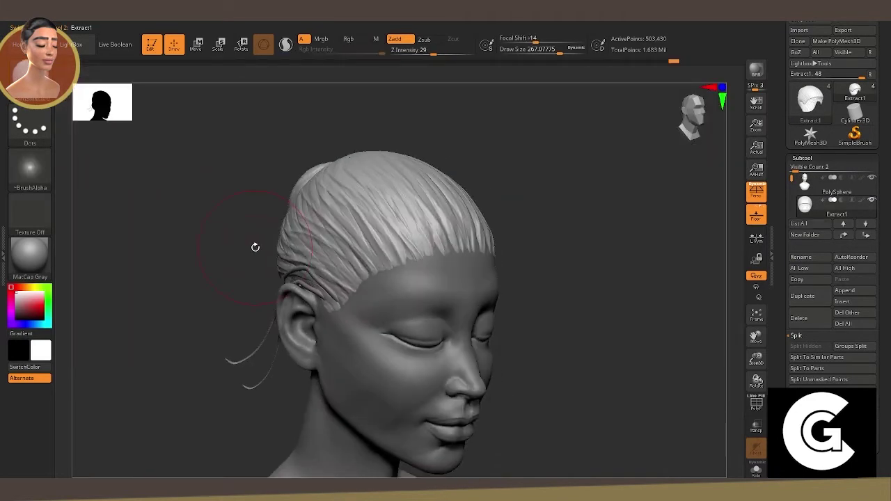
{"action": "left_click", "coordinate": [430, 40]}
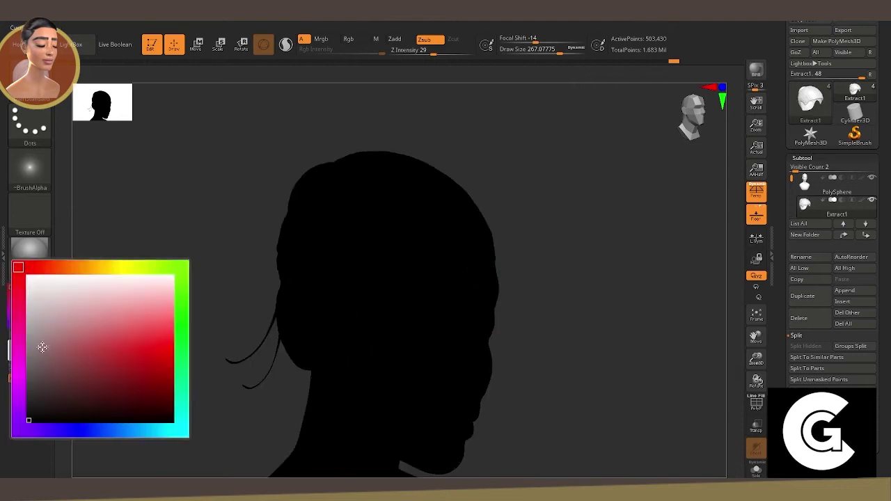
{"action": "left_click_drag", "start_coordinate": [209, 275], "coordinate": [257, 274]}
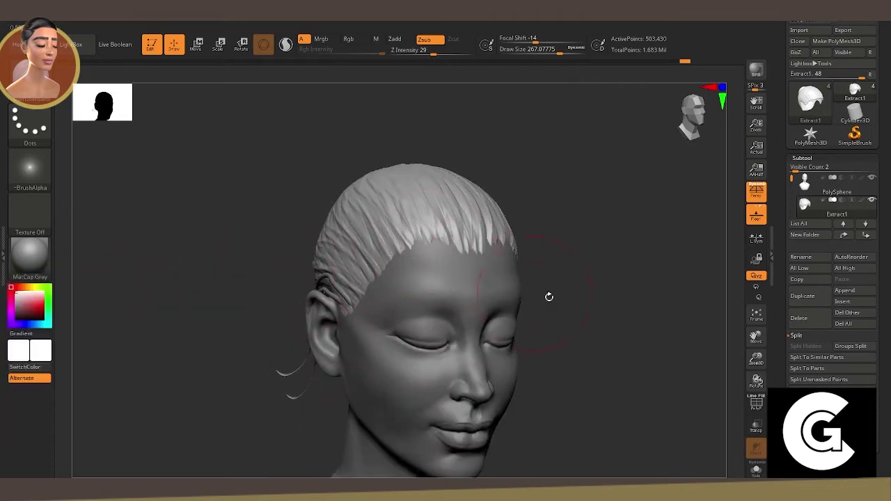
{"action": "left_click_drag", "start_coordinate": [550, 297], "coordinate": [583, 291]}
{"action": "left_click", "coordinate": [395, 39]}
{"action": "key", "text": "space"}
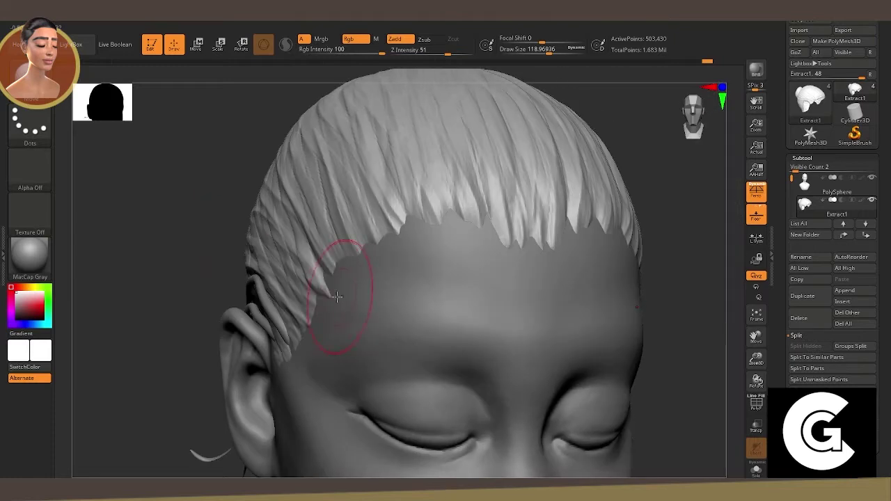
{"action": "key", "text": "bracketleft"}
{"action": "key", "text": "bracketleft"}
{"action": "key", "text": "bracketleft"}
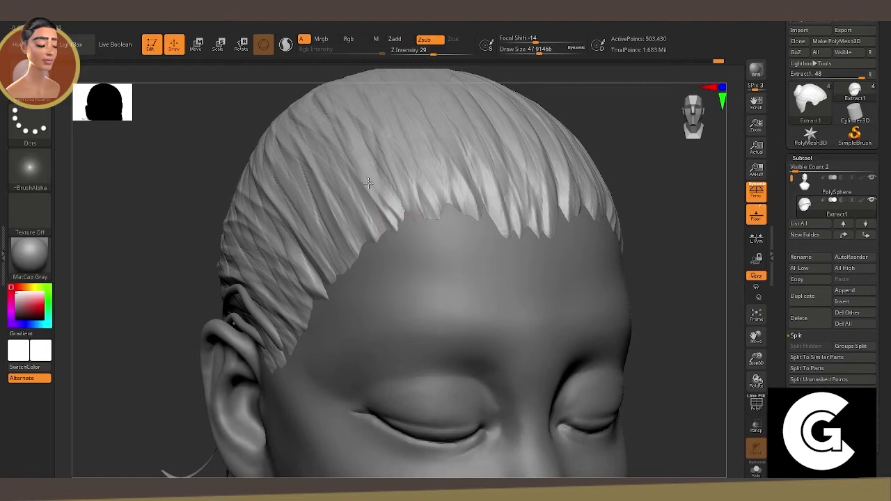
Carve jagged strand tips along the forehead hairline and check from several angles.
{"action": "left_click_drag", "start_coordinate": [425, 199], "coordinate": [479, 216]}
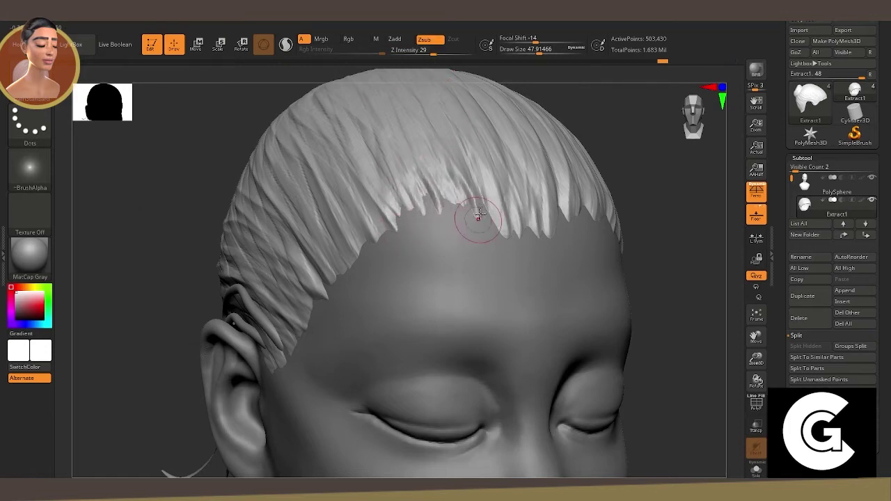
{"action": "right_click_drag", "start_coordinate": [459, 151], "coordinate": [575, 225]}
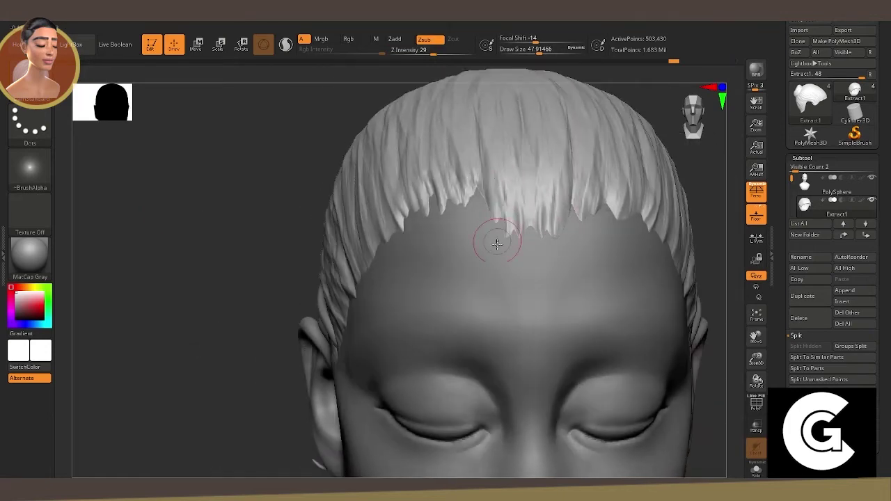
{"action": "left_click_drag", "start_coordinate": [512, 214], "coordinate": [506, 218]}
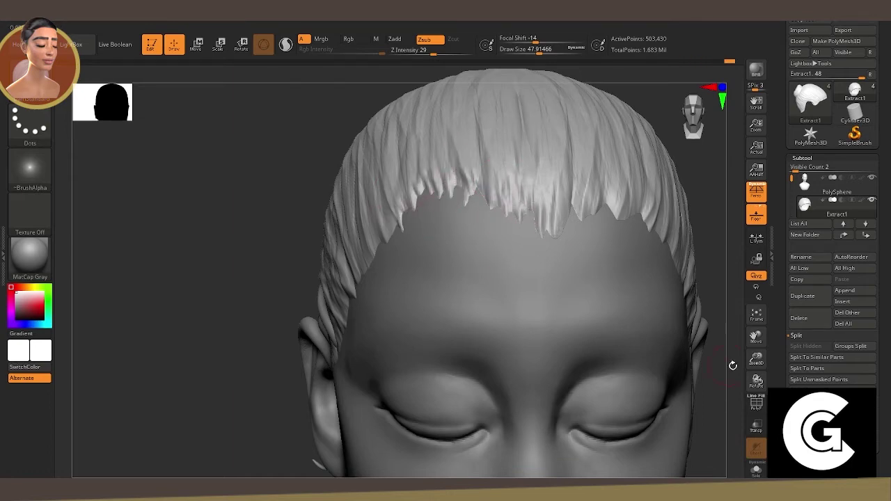
{"action": "key", "text": "f"}
{"action": "mouse_move", "coordinate": [632, 328]}
{"action": "left_mouse_down"}
{"action": "mouse_move", "coordinate": [766, 363]}
{"action": "mouse_move", "coordinate": [740, 334]}
{"action": "mouse_move", "coordinate": [755, 355]}
{"action": "mouse_move", "coordinate": [697, 353]}
{"action": "mouse_move", "coordinate": [697, 371]}
{"action": "mouse_move", "coordinate": [581, 393]}
{"action": "mouse_move", "coordinate": [529, 390]}
{"action": "left_mouse_up"}
Make the PolySphere bust the active subtool.
{"action": "left_click", "coordinate": [802, 159]}
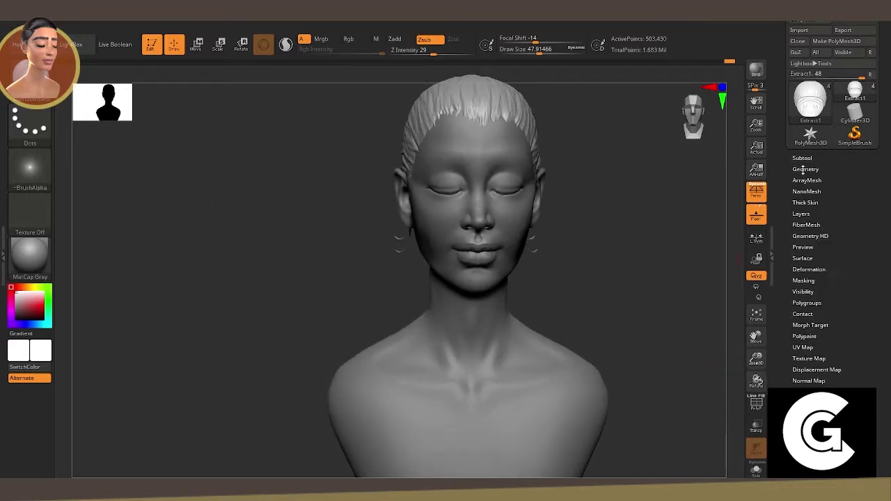
{"action": "left_click", "coordinate": [802, 158]}
{"action": "left_click", "coordinate": [805, 183]}
{"action": "left_click", "coordinate": [802, 158]}
{"action": "left_click", "coordinate": [805, 158]}
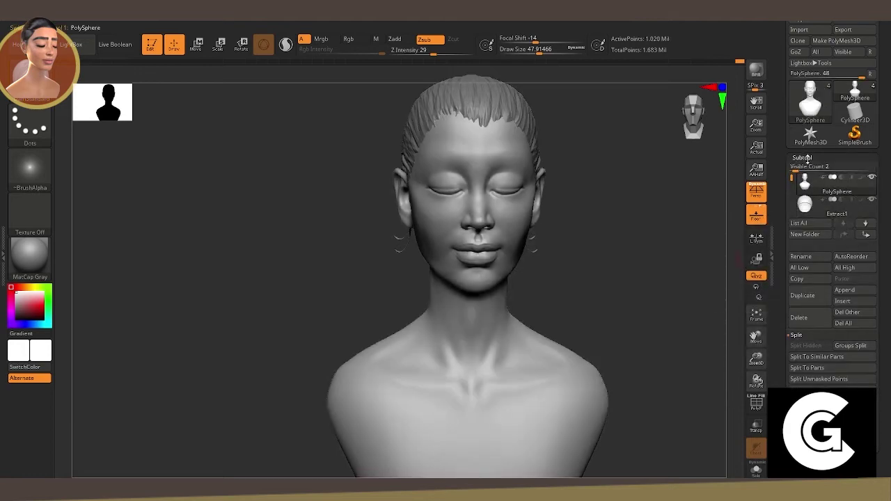
{"action": "left_click", "coordinate": [804, 157]}
Export the bust via Tool > Export as file 21211.
{"action": "scroll", "coordinate": [829, 208], "scroll_direction": "up", "scroll_amount": 2}
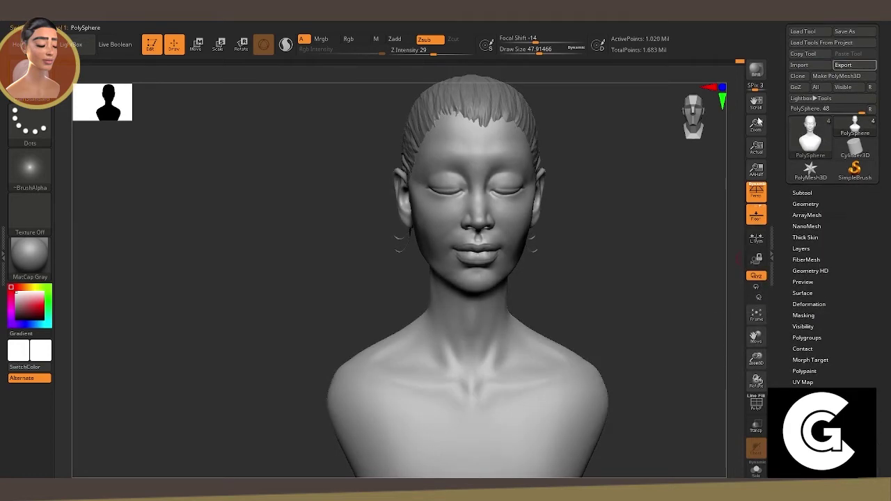
{"action": "left_click", "coordinate": [843, 65]}
{"action": "type", "text": "21211"}
{"action": "left_click", "coordinate": [364, 235]}
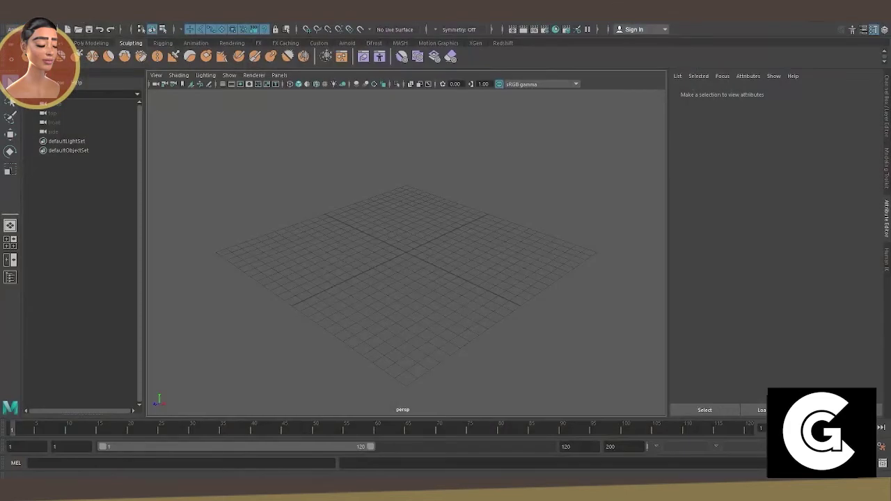
Import the ZBrush bust through File > Import and frame it in view.
{"action": "left_click", "coordinate": [11, 29]}
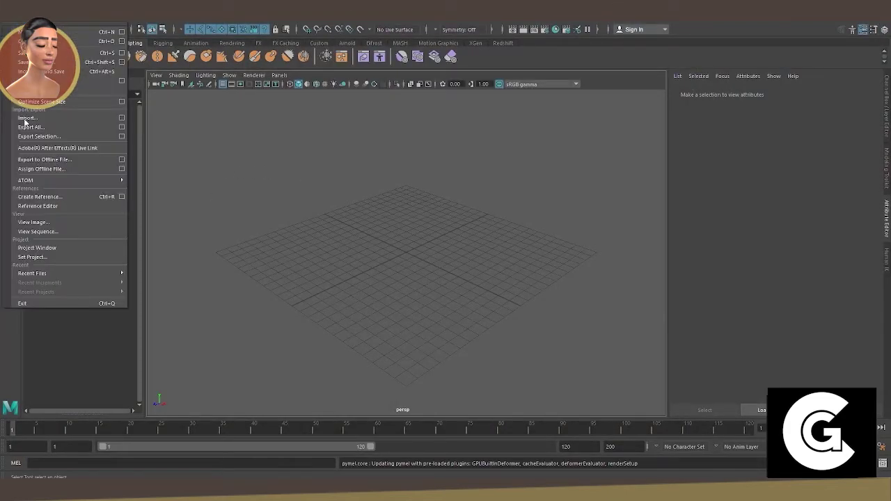
{"action": "left_click", "coordinate": [27, 119]}
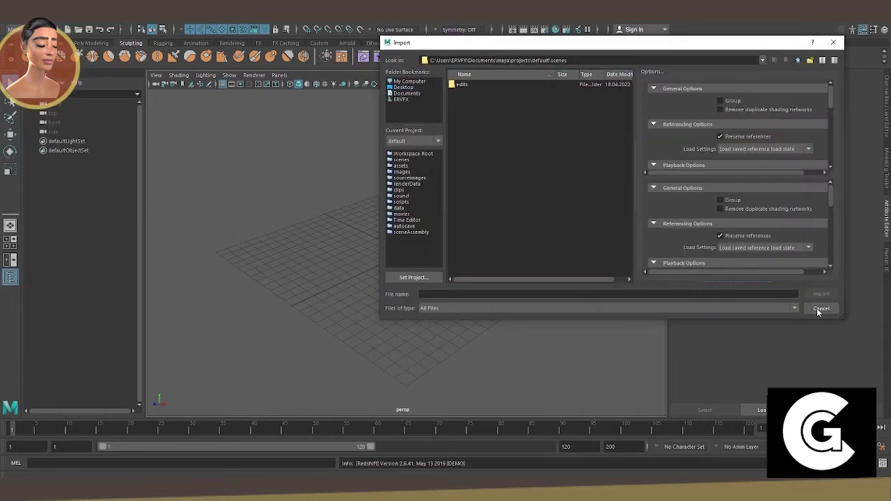
{"action": "left_click_drag", "start_coordinate": [442, 257], "coordinate": [545, 321], "text": "alt"}
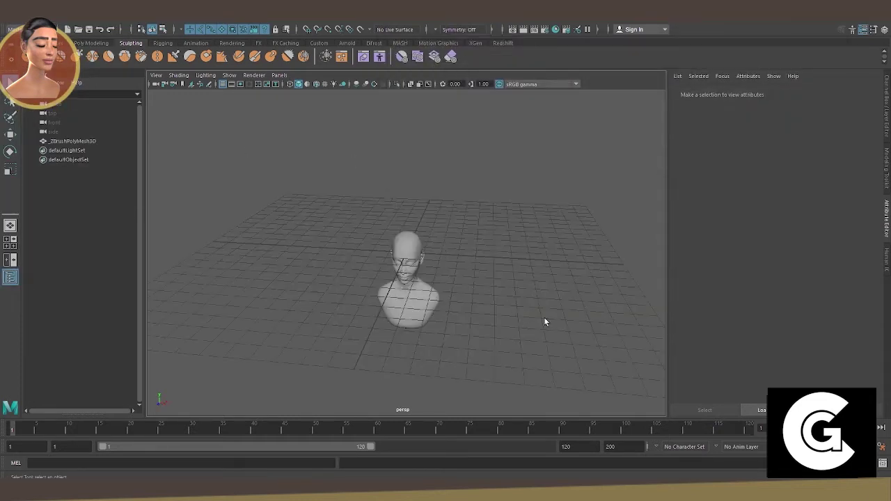
{"action": "left_click", "coordinate": [413, 246]}
{"action": "key", "text": "f"}
{"action": "left_click", "coordinate": [566, 257]}
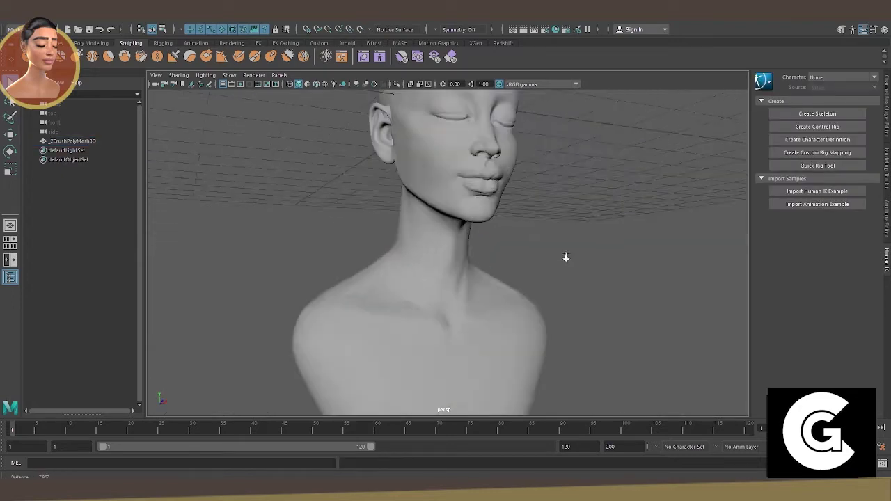
{"action": "scroll", "coordinate": [566, 257], "scroll_direction": "up", "scroll_amount": 5}
{"action": "left_click_drag", "start_coordinate": [495, 250], "coordinate": [415, 202], "text": "alt"}
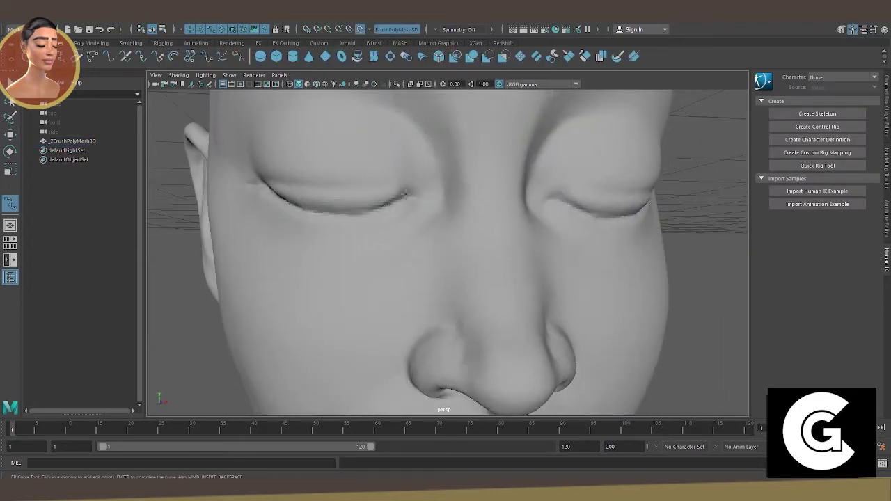
{"action": "left_click_drag", "start_coordinate": [335, 208], "coordinate": [444, 221], "text": "alt"}
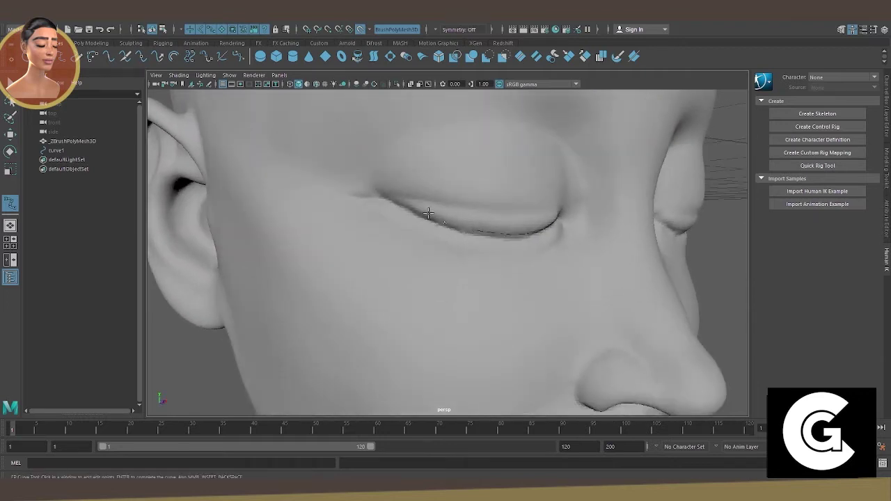
Draw curve1 along one upper eyelid and finish it.
{"action": "scroll", "coordinate": [435, 216], "scroll_direction": "up", "scroll_amount": 1}
{"action": "scroll", "coordinate": [418, 243], "scroll_direction": "up", "scroll_amount": 3}
{"action": "scroll", "coordinate": [390, 230], "scroll_direction": "up", "scroll_amount": 2}
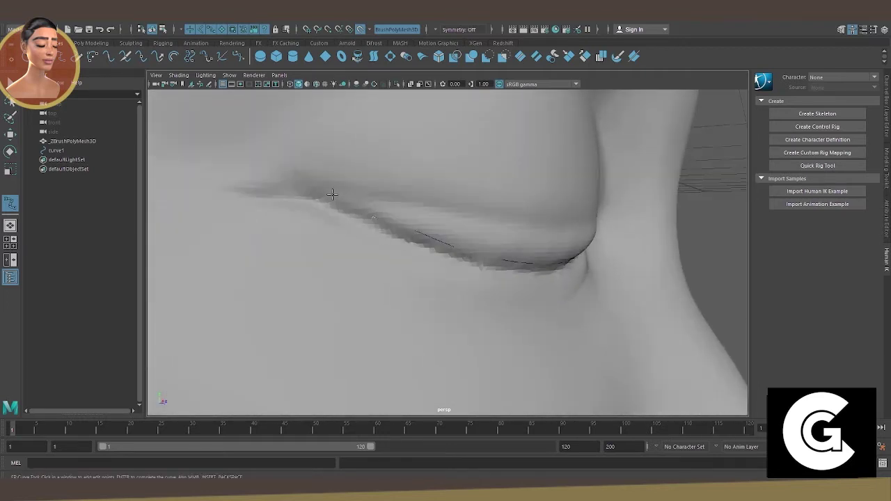
{"action": "key", "text": "Return"}
{"action": "scroll", "coordinate": [332, 193], "scroll_direction": "down", "scroll_amount": 5}
{"action": "left_click_drag", "start_coordinate": [278, 209], "coordinate": [215, 172], "text": "alt"}
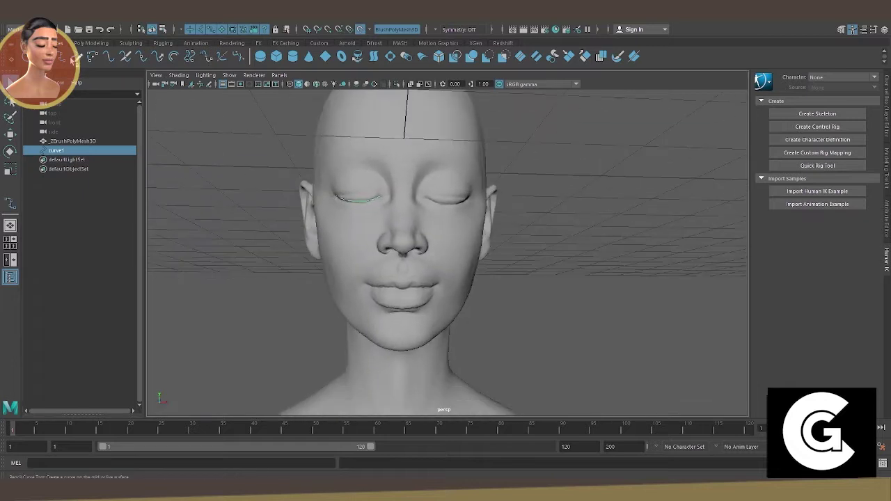
Create a poly cube, scale it and place it beside the face.
{"action": "left_click", "coordinate": [91, 42]}
{"action": "left_click", "coordinate": [108, 56]}
{"action": "key", "text": "r"}
{"action": "left_click_drag", "start_coordinate": [440, 215], "coordinate": [488, 209]}
{"action": "mouse_move", "coordinate": [532, 229]}
{"action": "left_mouse_down"}
{"action": "mouse_move", "coordinate": [639, 211]}
{"action": "mouse_move", "coordinate": [527, 213]}
{"action": "left_mouse_up"}
{"action": "key", "text": "e"}
{"action": "left_click_drag", "start_coordinate": [596, 213], "coordinate": [511, 149], "text": "alt"}
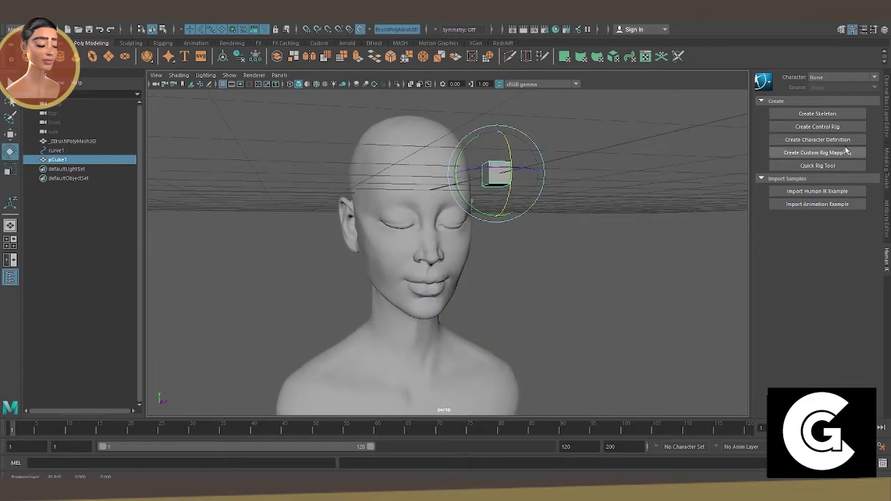
Set the cube's Rotate X to 90 in the Channel Box and shrink it.
{"action": "left_click", "coordinate": [887, 105]}
{"action": "left_click", "coordinate": [862, 123]}
{"action": "key", "text": "Return"}
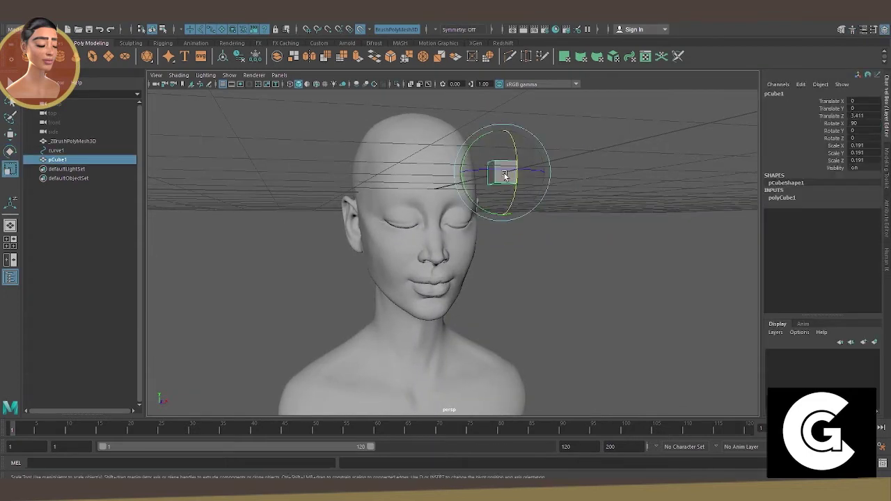
{"action": "key", "text": "r"}
{"action": "left_click_drag", "start_coordinate": [503, 173], "coordinate": [480, 174]}
Move the cube to the eyelid and shrink it to about 0.017 scale.
{"action": "left_click_drag", "start_coordinate": [446, 209], "coordinate": [535, 207], "text": "alt"}
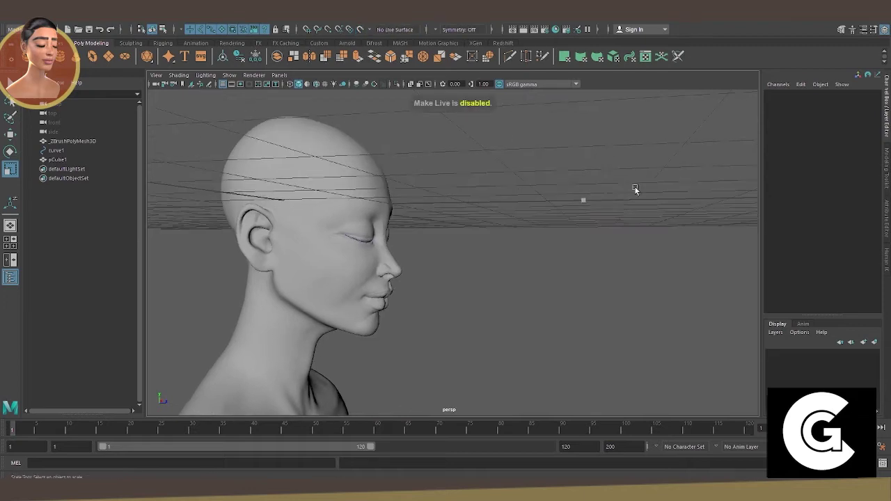
{"action": "left_click", "coordinate": [515, 224]}
{"action": "key", "text": "w"}
{"action": "scroll", "coordinate": [519, 268], "scroll_direction": "up", "scroll_amount": 3}
{"action": "key", "text": "f"}
{"action": "scroll", "coordinate": [581, 264], "scroll_direction": "down", "scroll_amount": 3}
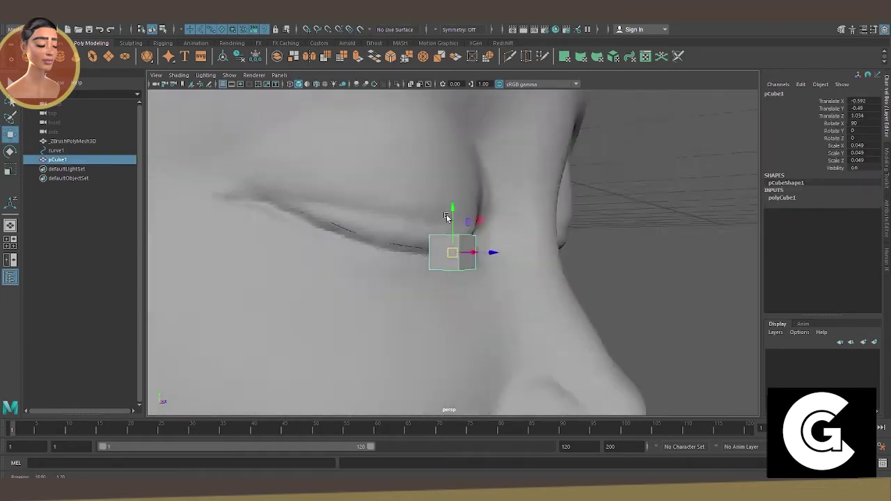
{"action": "left_click_drag", "start_coordinate": [487, 258], "coordinate": [627, 257], "text": "alt"}
{"action": "scroll", "coordinate": [683, 261], "scroll_direction": "up", "scroll_amount": 2}
{"action": "mouse_move", "coordinate": [683, 260]}
{"action": "left_mouse_down", "text": "alt"}
{"action": "mouse_move", "coordinate": [459, 234]}
{"action": "mouse_move", "coordinate": [617, 223]}
{"action": "mouse_move", "coordinate": [460, 247]}
{"action": "mouse_move", "coordinate": [637, 254]}
{"action": "mouse_move", "coordinate": [529, 260]}
{"action": "mouse_move", "coordinate": [537, 236]}
{"action": "mouse_move", "coordinate": [580, 199]}
{"action": "left_mouse_up", "text": "alt"}
Stretch the tiny cube into a thin bar at the eyelid's edge.
{"action": "key", "text": "r"}
{"action": "right_click", "coordinate": [460, 247]}
{"action": "left_click", "coordinate": [458, 273]}
{"action": "left_click", "coordinate": [450, 252]}
{"action": "key", "text": "w"}
{"action": "mouse_move", "coordinate": [605, 244]}
{"action": "left_mouse_down", "text": "alt"}
{"action": "mouse_move", "coordinate": [611, 288]}
{"action": "mouse_move", "coordinate": [516, 255]}
{"action": "left_mouse_up", "text": "alt"}
{"action": "key", "text": "e"}
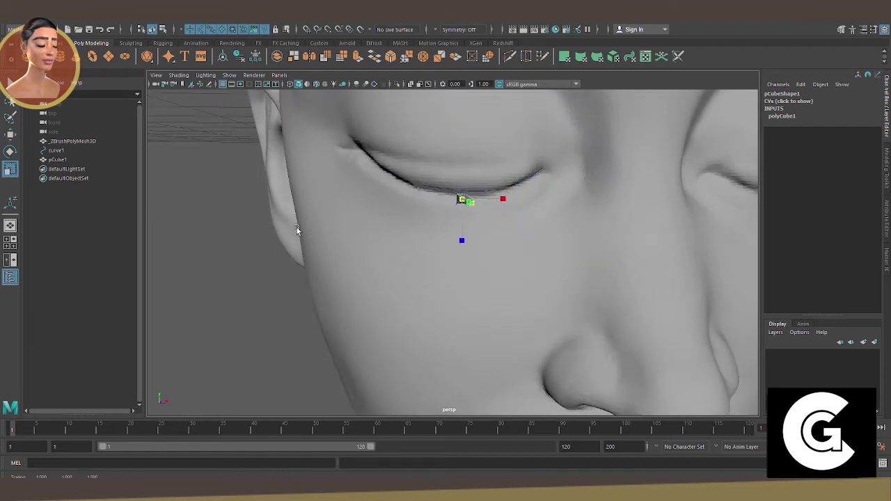
Cut a middle edge across the bar and pull it down into a V.
{"action": "key", "text": "w"}
{"action": "left_click_drag", "start_coordinate": [278, 235], "coordinate": [468, 217], "text": "alt"}
{"action": "left_click_drag", "start_coordinate": [593, 215], "coordinate": [499, 93], "text": "alt"}
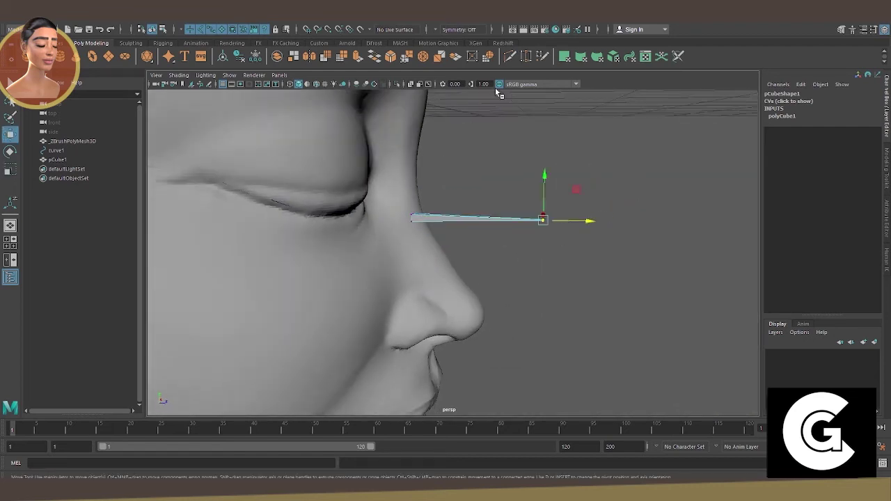
{"action": "key", "text": "Return"}
{"action": "key", "text": "w"}
{"action": "mouse_move", "coordinate": [488, 213]}
{"action": "left_mouse_down"}
{"action": "mouse_move", "coordinate": [465, 251]}
{"action": "mouse_move", "coordinate": [477, 231]}
{"action": "left_mouse_up"}
Bevel the bar's edges, redoing the bevel after an undo.
{"action": "key", "text": "ctrl+b"}
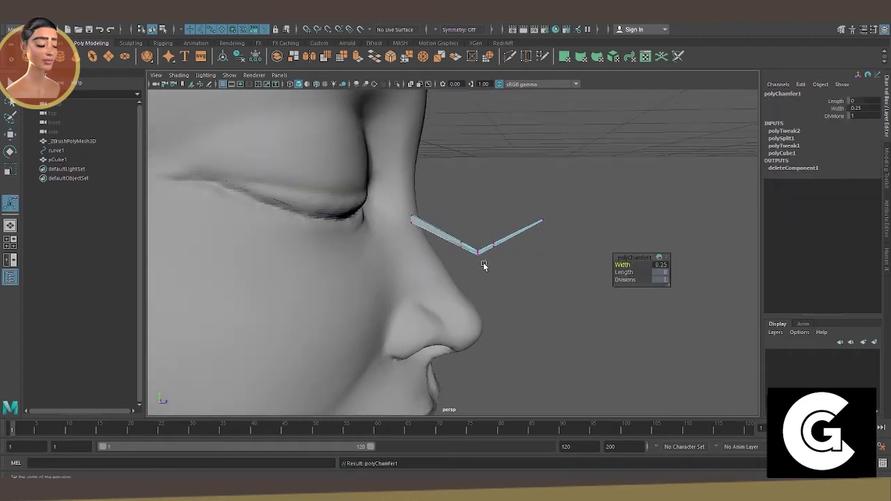
{"action": "right_click", "coordinate": [507, 239]}
{"action": "key", "text": "ctrl+z"}
{"action": "key", "text": "f"}
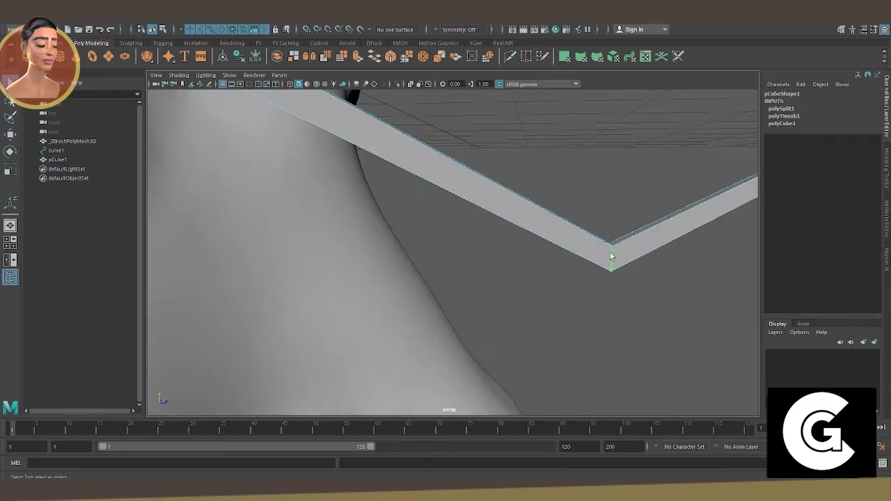
{"action": "mouse_move", "coordinate": [472, 242]}
{"action": "left_mouse_down", "text": "alt"}
{"action": "mouse_move", "coordinate": [471, 270]}
{"action": "mouse_move", "coordinate": [390, 209]}
{"action": "left_mouse_up", "text": "alt"}
{"action": "key", "text": "ctrl+b"}
{"action": "right_click_drag", "start_coordinate": [390, 209], "coordinate": [354, 181], "text": "alt"}
Freeze Transformations and Delete History on the pCube1 eyelash strip.
{"action": "key", "text": "q"}
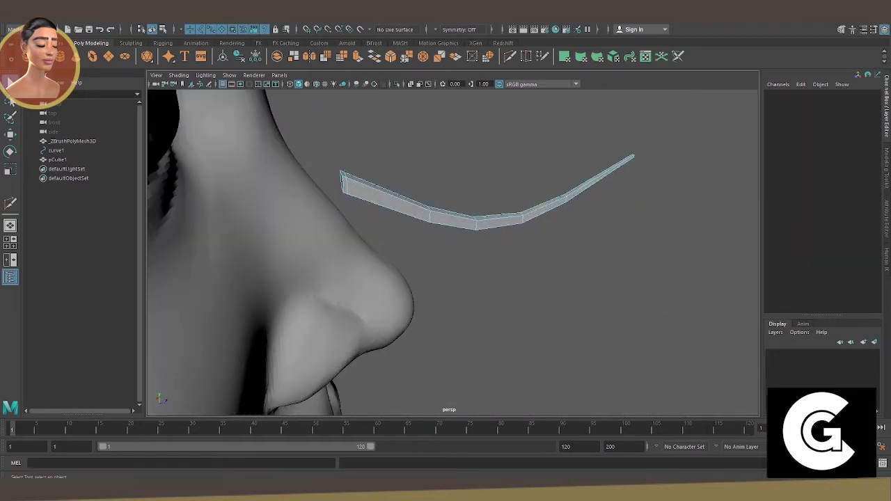
{"action": "left_click", "coordinate": [459, 206]}
{"action": "left_click_drag", "start_coordinate": [459, 206], "coordinate": [393, 177], "text": "alt"}
{"action": "left_click", "coordinate": [239, 56]}
{"action": "left_click", "coordinate": [255, 56]}
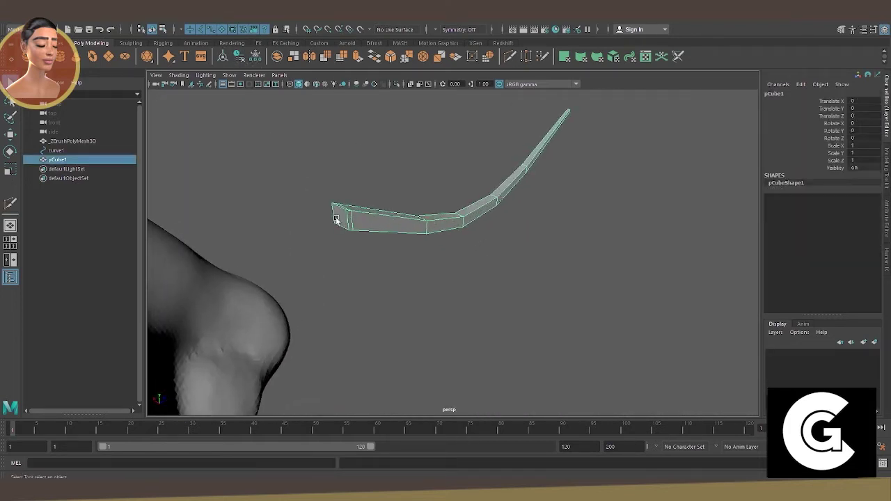
Select the strand and eyelid curve, attach it as a motion path, then undo the attachment.
{"action": "key", "text": "w"}
{"action": "right_click", "coordinate": [340, 219]}
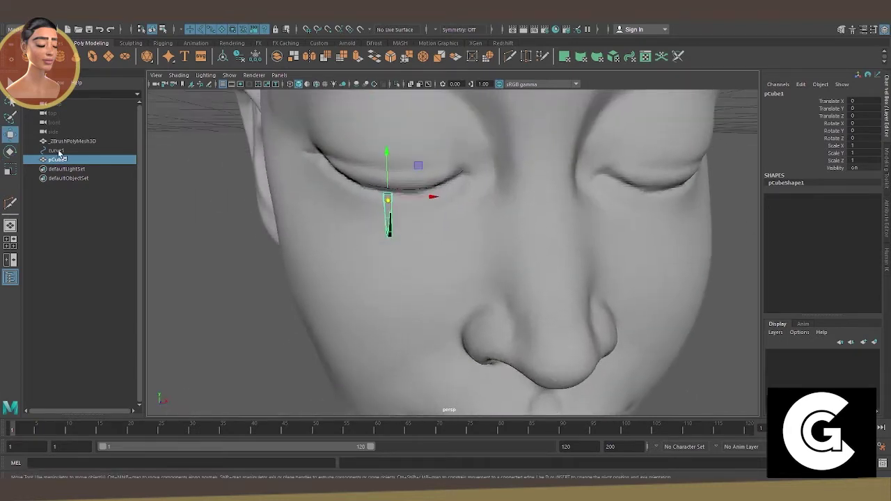
{"action": "left_click", "coordinate": [60, 151], "text": "ctrl"}
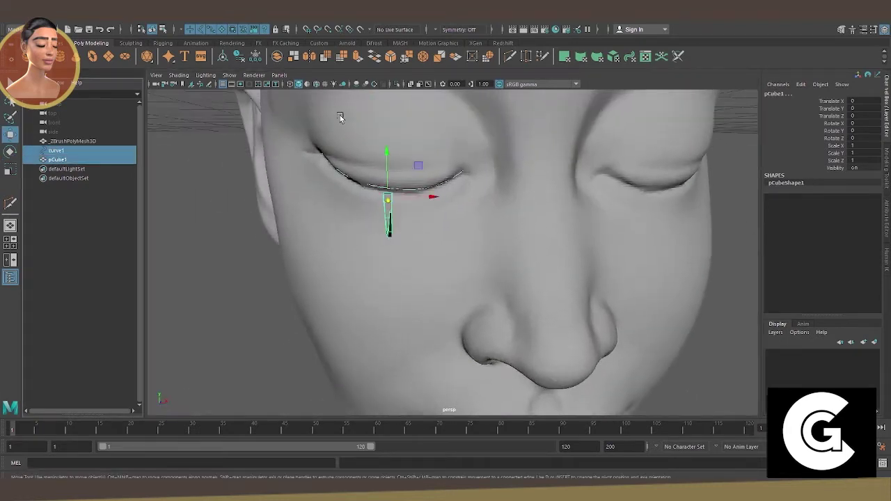
{"action": "left_click", "coordinate": [15, 49]}
{"action": "left_click", "coordinate": [237, 17]}
{"action": "left_click", "coordinate": [362, 105]}
{"action": "left_click_drag", "start_coordinate": [324, 190], "coordinate": [452, 193], "text": "alt"}
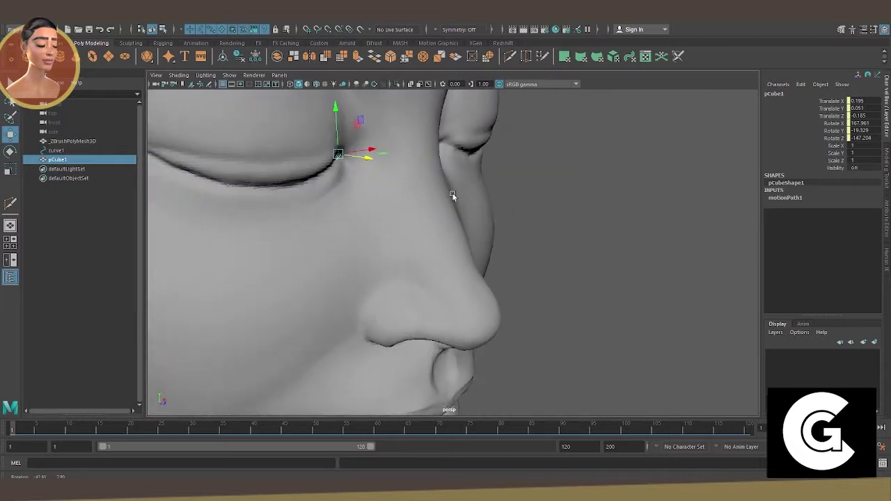
{"action": "key", "text": "ctrl+z"}
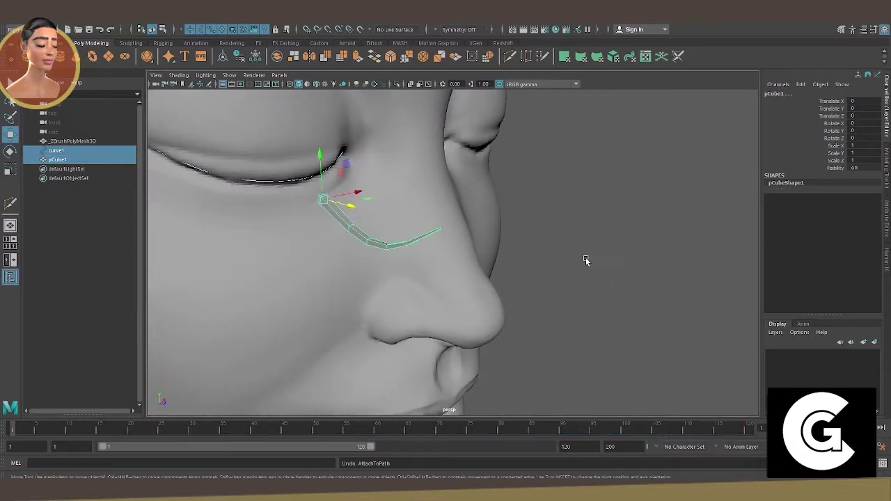
Try rotating the strand around its Y axis, then undo the rotation.
{"action": "left_click_drag", "start_coordinate": [585, 258], "coordinate": [438, 255], "text": "alt"}
{"action": "key", "text": "e"}
{"action": "left_click_drag", "start_coordinate": [352, 252], "coordinate": [364, 227]}
{"action": "type", "text": "-180"}
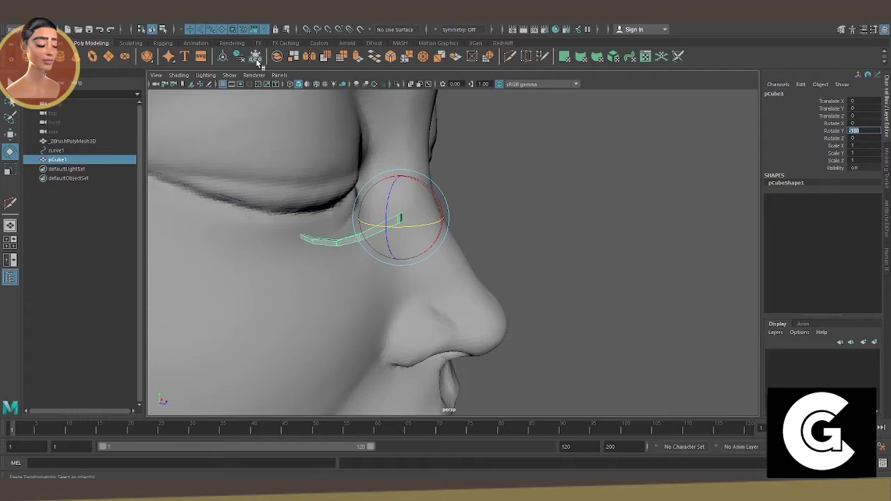
{"action": "key", "text": "ctrl+z"}
{"action": "key", "text": "ctrl+z"}
{"action": "key", "text": "ctrl+z"}
{"action": "key", "text": "ctrl+z"}
Attach pCube1 to curve1 as a motion path and show motionPath1's twist attributes.
{"action": "key", "text": "w"}
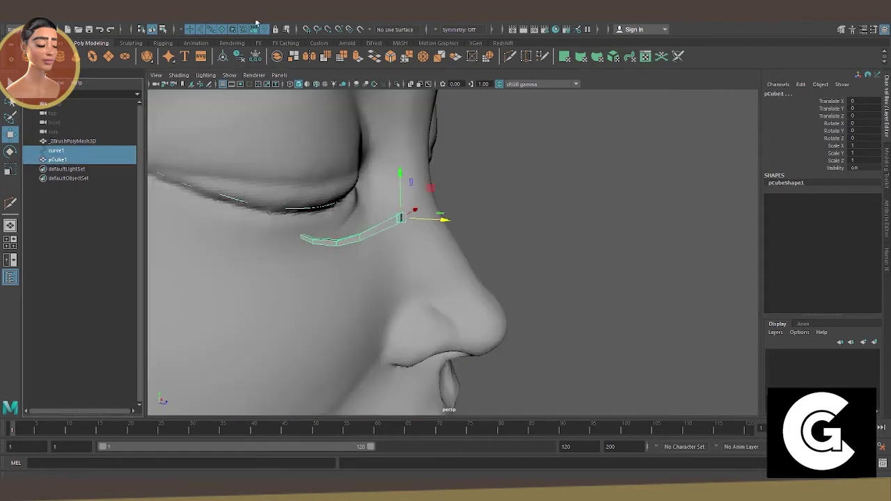
{"action": "left_click", "coordinate": [256, 23]}
{"action": "left_click", "coordinate": [358, 104]}
{"action": "mouse_move", "coordinate": [358, 104]}
{"action": "left_mouse_down", "text": "alt"}
{"action": "mouse_move", "coordinate": [305, 147]}
{"action": "mouse_move", "coordinate": [484, 235]}
{"action": "mouse_move", "coordinate": [543, 230]}
{"action": "left_mouse_up", "text": "alt"}
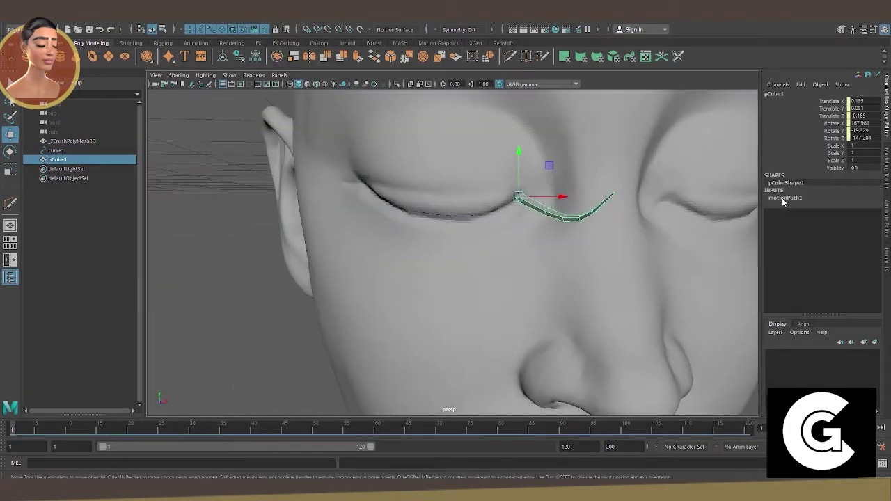
{"action": "left_click", "coordinate": [783, 199]}
Shrink the strand to about a third and set Side Twist to 15, then 5.
{"action": "key", "text": "e"}
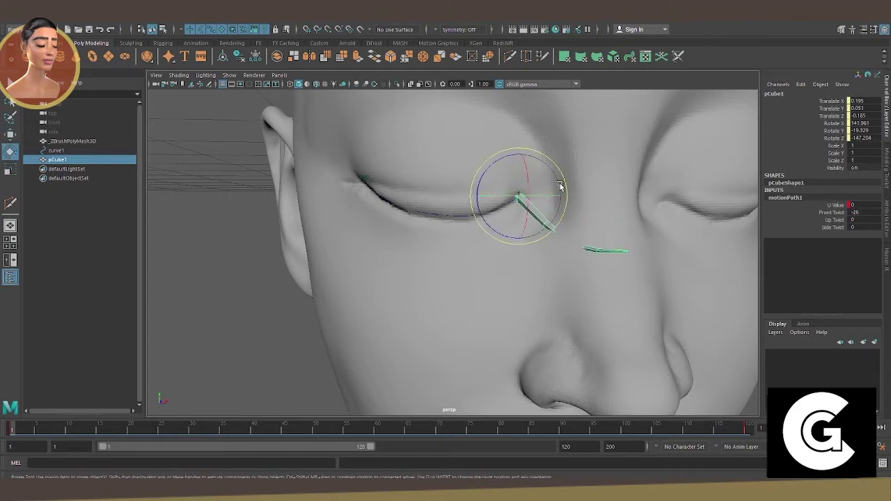
{"action": "key", "text": "r"}
{"action": "mouse_move", "coordinate": [519, 197]}
{"action": "left_mouse_down"}
{"action": "mouse_move", "coordinate": [491, 208]}
{"action": "mouse_move", "coordinate": [534, 213]}
{"action": "mouse_move", "coordinate": [542, 234]}
{"action": "left_mouse_up"}
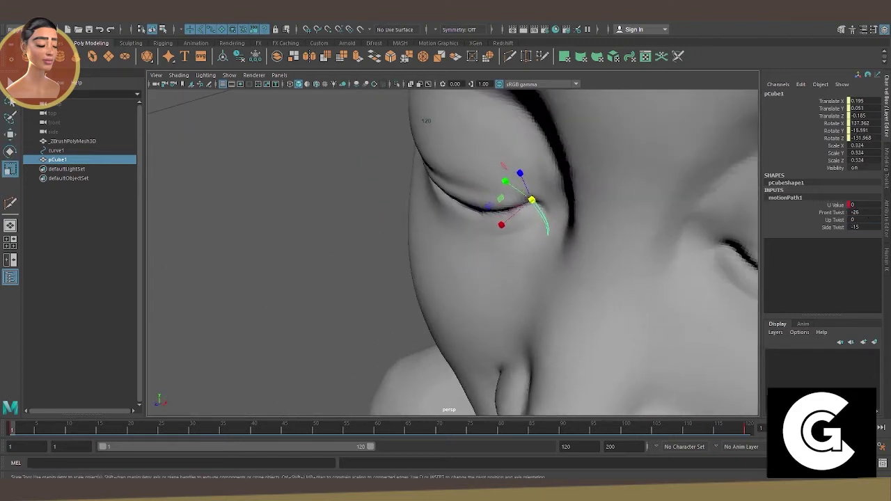
{"action": "left_click_drag", "start_coordinate": [487, 230], "coordinate": [529, 209], "text": "alt"}
{"action": "double_click", "coordinate": [856, 227]}
{"action": "type", "text": "15"}
{"action": "key", "text": "Return"}
{"action": "left_click_drag", "start_coordinate": [548, 259], "coordinate": [626, 250], "text": "alt"}
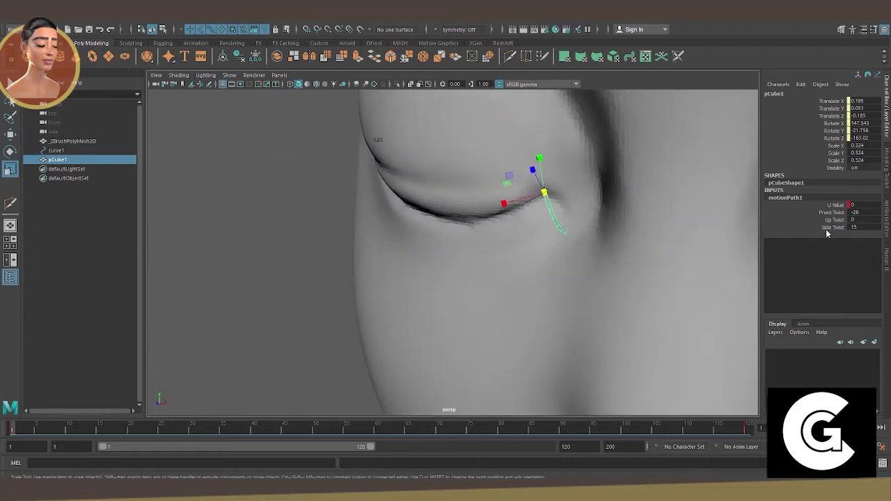
{"action": "middle_click_drag", "start_coordinate": [828, 233], "coordinate": [808, 233], "text": "ctrl"}
{"action": "left_click_drag", "start_coordinate": [752, 237], "coordinate": [645, 249], "text": "alt"}
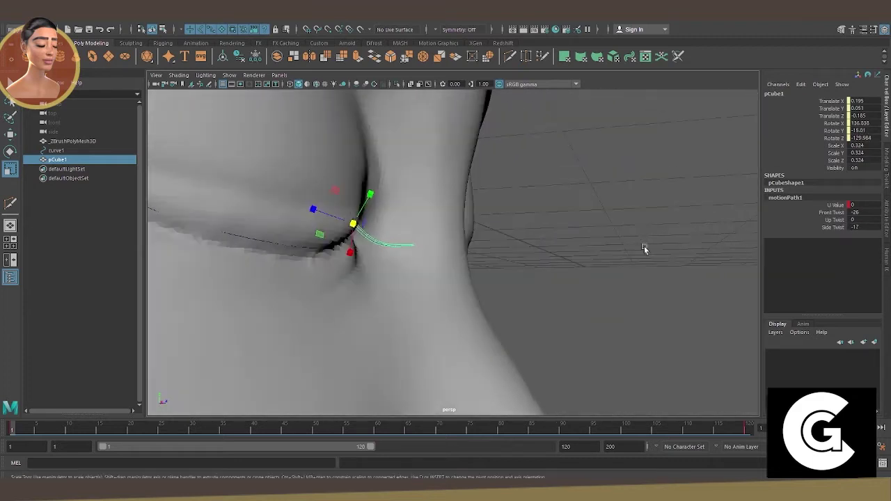
{"action": "left_click_drag", "start_coordinate": [488, 292], "coordinate": [448, 299], "text": "alt"}
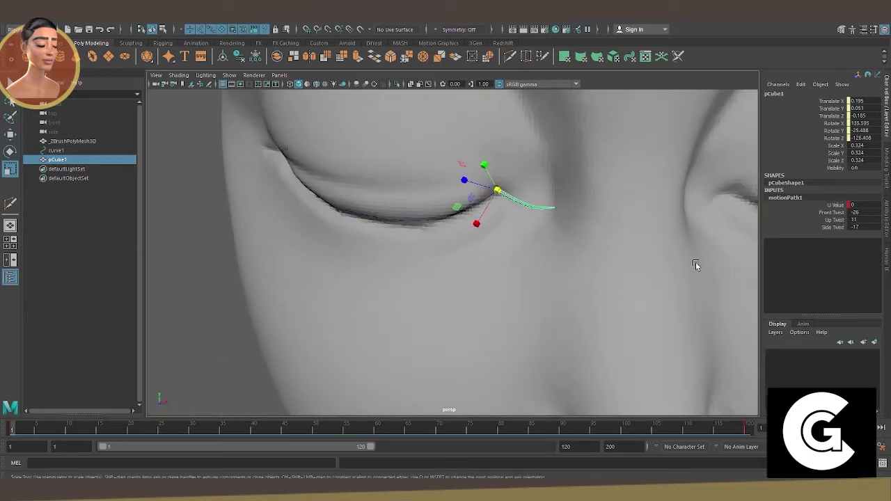
At frame 23, rescale the strand to about 0.754.
{"action": "left_click_drag", "start_coordinate": [832, 213], "coordinate": [838, 229]}
{"action": "left_click_drag", "start_coordinate": [833, 146], "coordinate": [836, 160]}
{"action": "right_click", "coordinate": [836, 161]}
{"action": "left_click", "coordinate": [153, 433]}
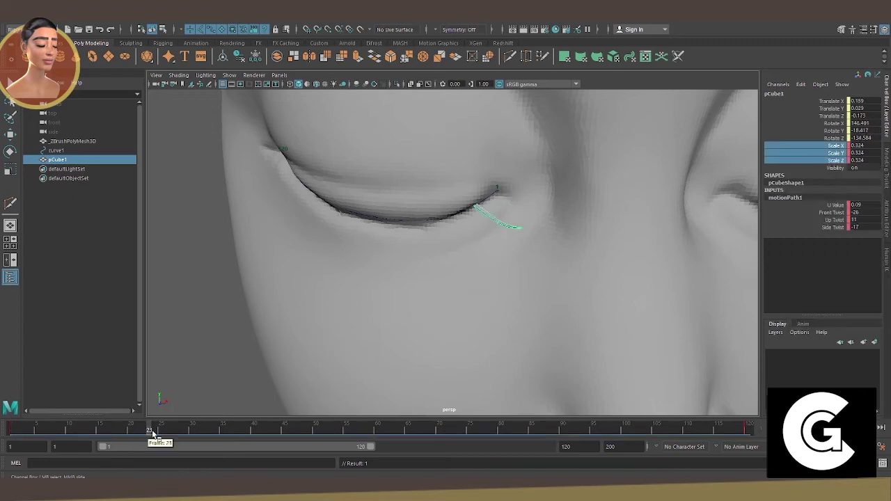
{"action": "key", "text": "r"}
{"action": "right_click_drag", "start_coordinate": [462, 215], "coordinate": [277, 161], "text": "alt"}
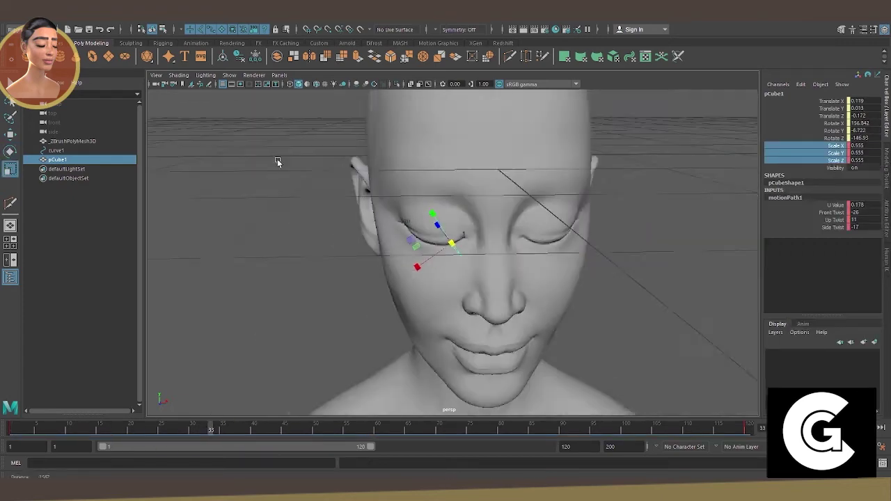
{"action": "left_click_drag", "start_coordinate": [276, 160], "coordinate": [659, 257], "text": "alt"}
{"action": "mouse_move", "coordinate": [401, 246]}
{"action": "left_mouse_down"}
{"action": "mouse_move", "coordinate": [457, 269]}
{"action": "mouse_move", "coordinate": [289, 243]}
{"action": "left_mouse_up"}
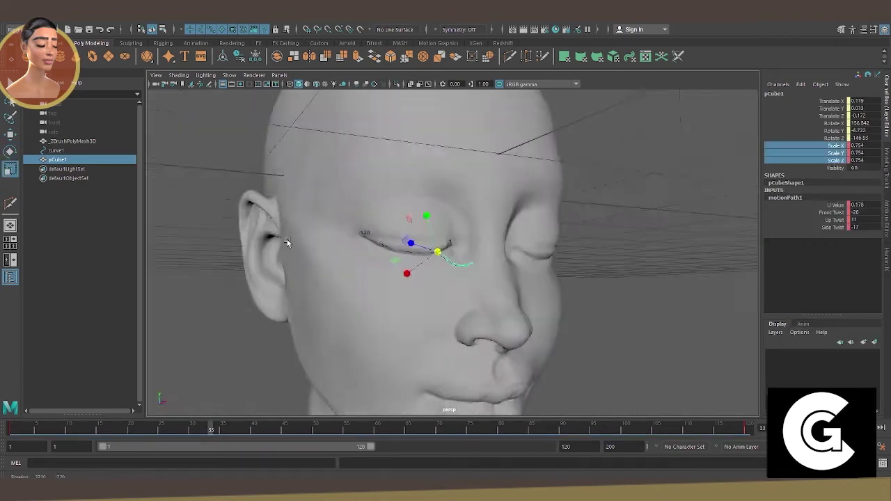
{"action": "right_click_drag", "start_coordinate": [288, 243], "coordinate": [390, 236], "text": "alt"}
Adjust the strand's Front Twist to -14 in the frontal eyelid close-up.
{"action": "left_click", "coordinate": [858, 212]}
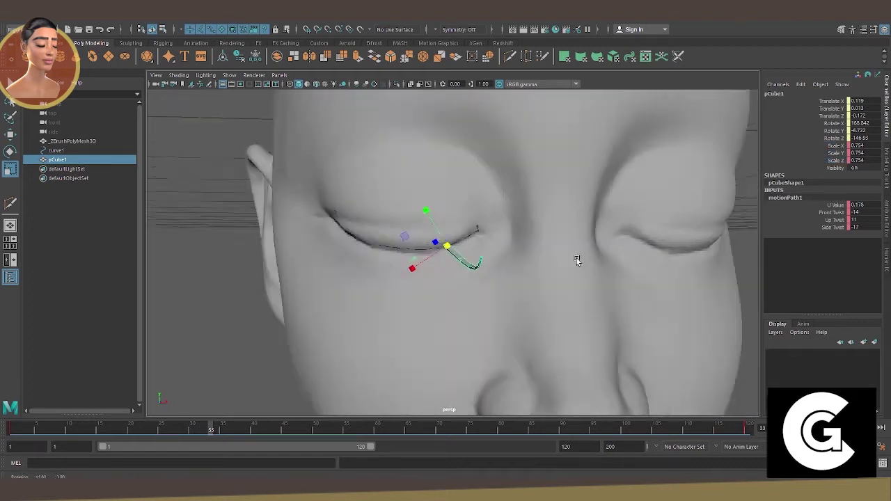
{"action": "left_click_drag", "start_coordinate": [577, 259], "coordinate": [431, 250], "text": "alt"}
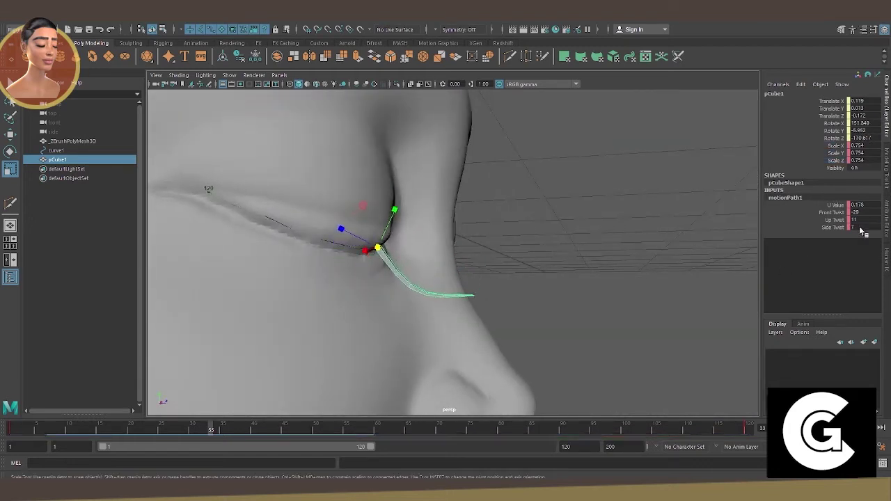
{"action": "key", "text": "["}
{"action": "left_click_drag", "start_coordinate": [836, 206], "coordinate": [835, 228]}
{"action": "left_click_drag", "start_coordinate": [835, 145], "coordinate": [835, 161]}
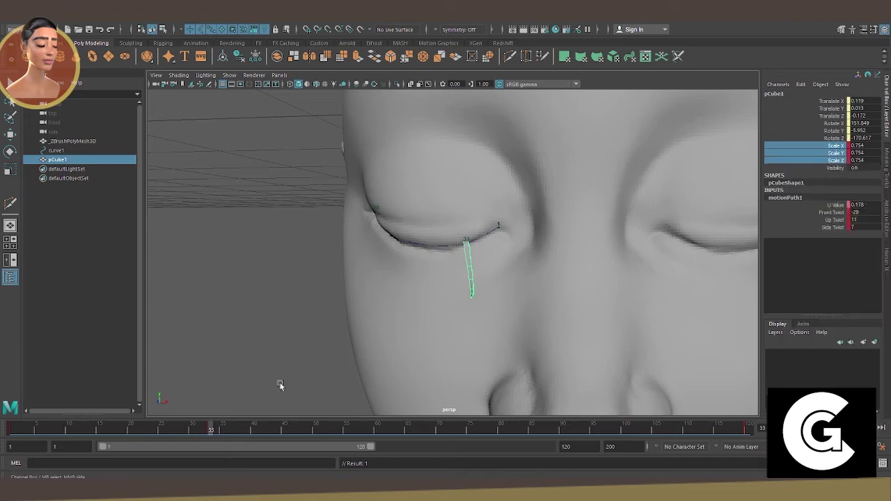
Slide the strand along the eyelid curve to frame 64 and select its scale channels.
{"action": "left_click_drag", "start_coordinate": [352, 426], "coordinate": [402, 427]}
{"action": "mouse_move", "coordinate": [412, 313]}
{"action": "left_mouse_down", "text": "alt"}
{"action": "mouse_move", "coordinate": [375, 254]}
{"action": "mouse_move", "coordinate": [390, 272]}
{"action": "mouse_move", "coordinate": [632, 269]}
{"action": "mouse_move", "coordinate": [504, 264]}
{"action": "mouse_move", "coordinate": [669, 254]}
{"action": "mouse_move", "coordinate": [627, 237]}
{"action": "left_mouse_up", "text": "alt"}
{"action": "left_click", "coordinate": [864, 212]}
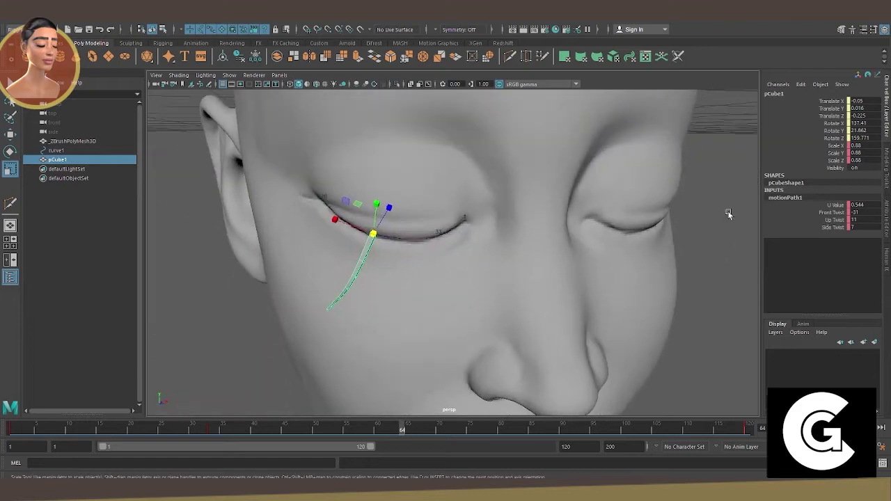
{"action": "right_click", "coordinate": [836, 222]}
{"action": "key", "text": "Escape"}
{"action": "left_click_drag", "start_coordinate": [836, 145], "coordinate": [835, 161]}
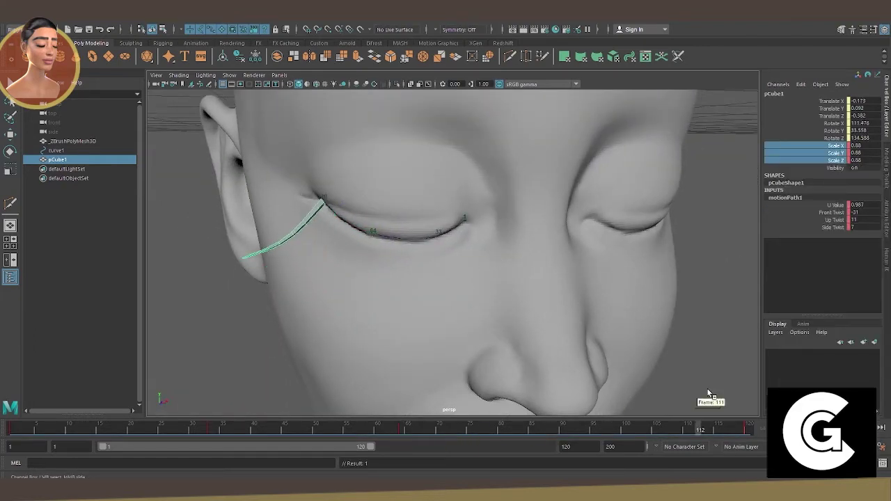
At frame 120, set Front Twist to -44 and Side Twist to 42.
{"action": "mouse_move", "coordinate": [713, 390]}
{"action": "left_mouse_down", "text": "alt"}
{"action": "mouse_move", "coordinate": [583, 264]}
{"action": "mouse_move", "coordinate": [747, 228]}
{"action": "left_mouse_up", "text": "alt"}
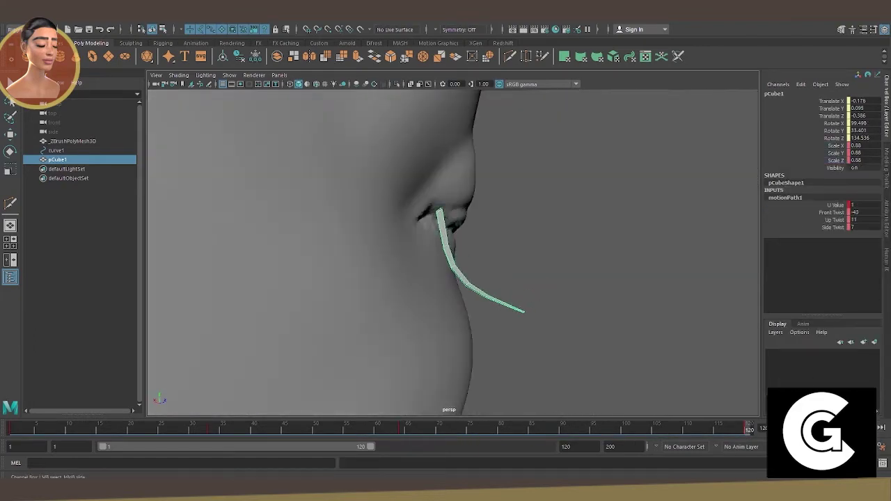
{"action": "mouse_move", "coordinate": [529, 279]}
{"action": "left_mouse_down", "text": "alt"}
{"action": "mouse_move", "coordinate": [433, 259]}
{"action": "mouse_move", "coordinate": [775, 249]}
{"action": "left_mouse_up", "text": "alt"}
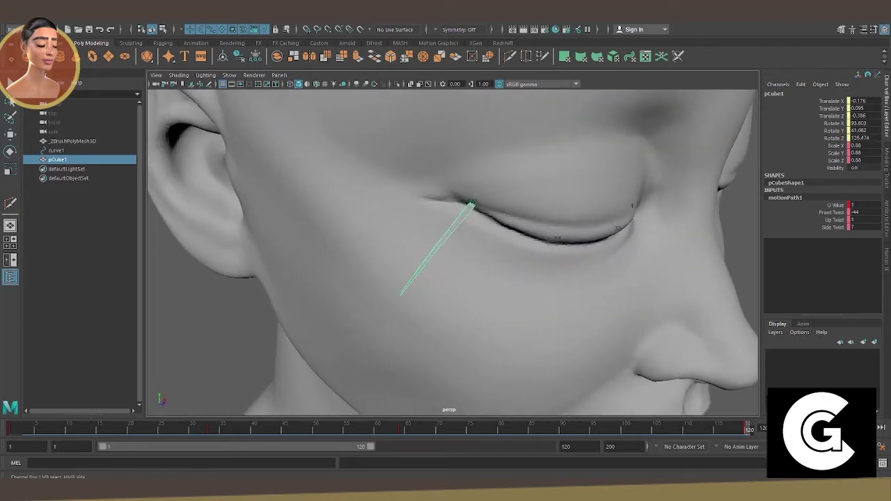
{"action": "mouse_move", "coordinate": [529, 279]}
{"action": "left_mouse_down", "text": "alt"}
{"action": "mouse_move", "coordinate": [615, 231]}
{"action": "mouse_move", "coordinate": [752, 235]}
{"action": "left_mouse_up", "text": "alt"}
{"action": "right_click", "coordinate": [766, 222]}
Paste the MEL loop that duplicates the strand into the Script Editor.
{"action": "left_click_drag", "start_coordinate": [836, 145], "coordinate": [844, 163]}
{"action": "scroll", "coordinate": [629, 249], "scroll_direction": "down", "scroll_amount": 5}
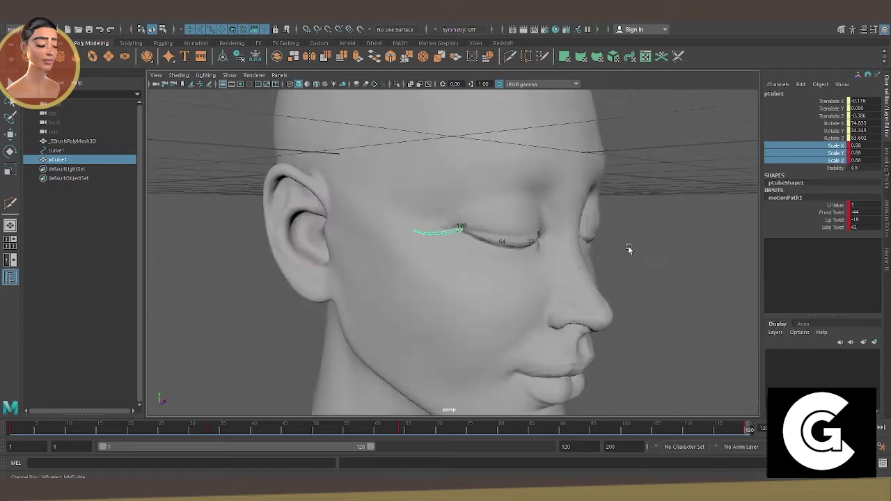
{"action": "left_click_drag", "start_coordinate": [629, 249], "coordinate": [567, 257], "text": "alt"}
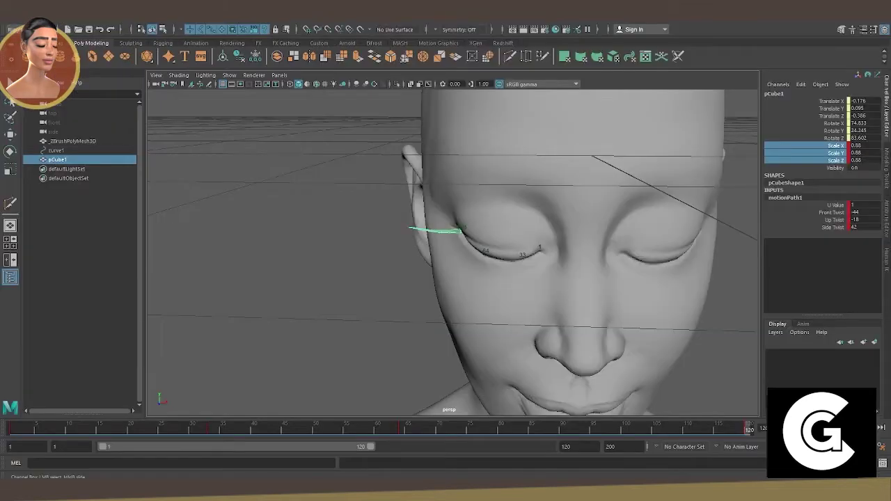
{"action": "left_click", "coordinate": [883, 464]}
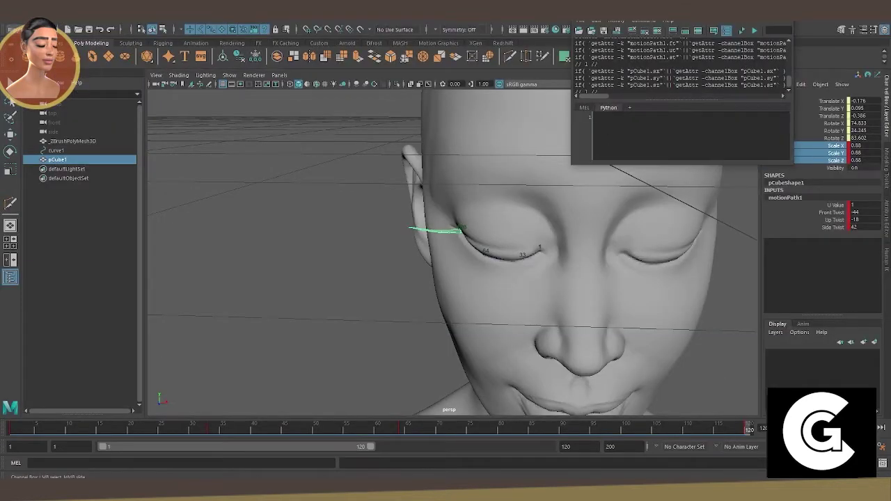
{"action": "key", "text": "ctrl+v"}
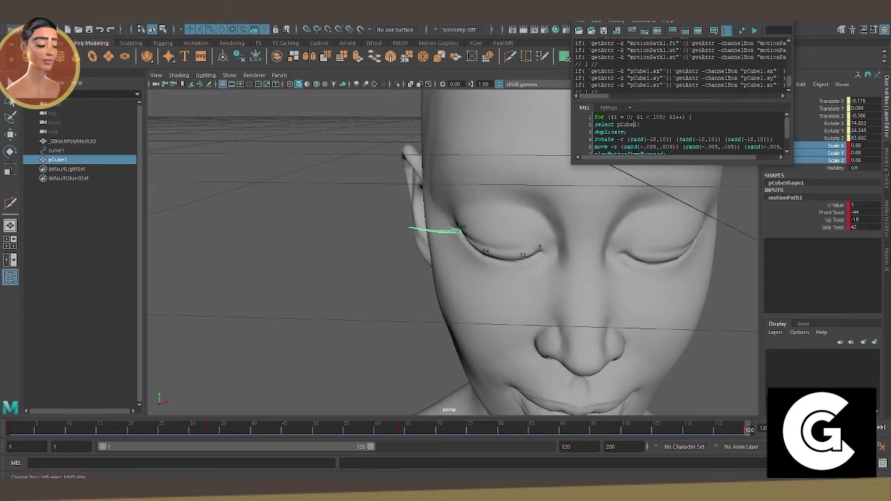
Run the lash-scattering script, inspect the generated copies, then undo them.
{"action": "left_click", "coordinate": [756, 30]}
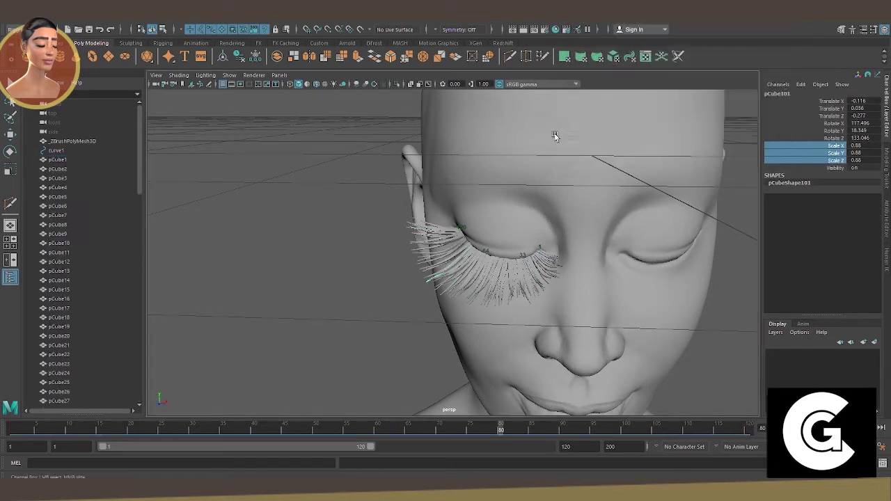
{"action": "mouse_move", "coordinate": [553, 136]}
{"action": "left_mouse_down", "text": "alt"}
{"action": "mouse_move", "coordinate": [418, 222]}
{"action": "mouse_move", "coordinate": [543, 235]}
{"action": "mouse_move", "coordinate": [392, 213]}
{"action": "mouse_move", "coordinate": [528, 233]}
{"action": "mouse_move", "coordinate": [310, 219]}
{"action": "mouse_move", "coordinate": [405, 289]}
{"action": "left_mouse_up", "text": "alt"}
{"action": "key", "text": "ctrl+z"}
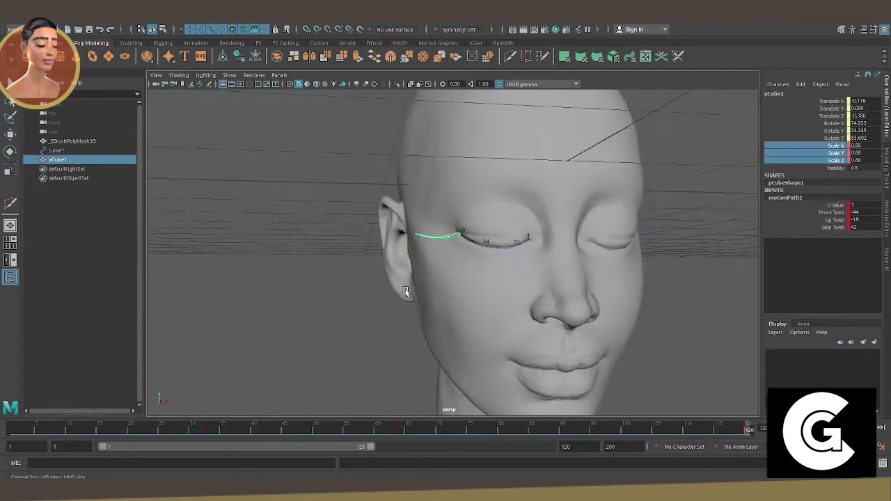
{"action": "scroll", "coordinate": [442, 238], "scroll_direction": "up", "scroll_amount": 2}
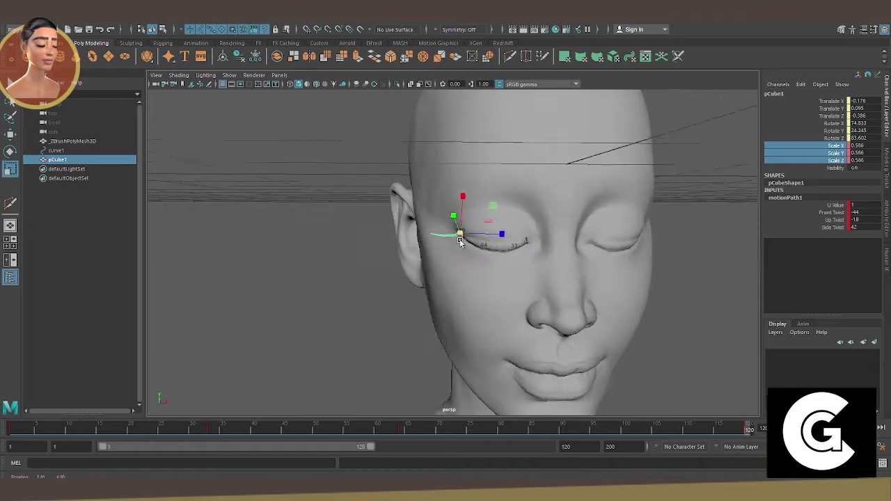
{"action": "scroll", "coordinate": [442, 238], "scroll_direction": "up", "scroll_amount": 4}
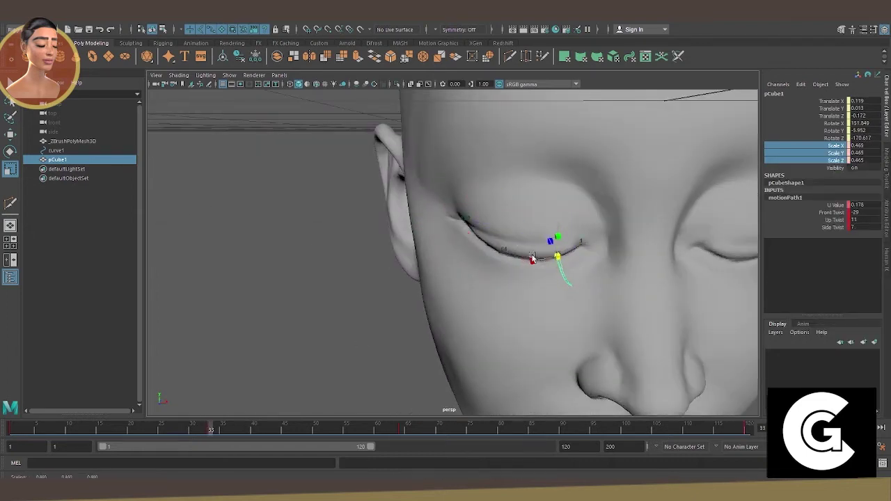
Key the lash cube's channels at frames 1, 64 and 120 along the motion path.
{"action": "right_click", "coordinate": [830, 150]}
{"action": "left_click", "coordinate": [754, 204]}
{"action": "right_click", "coordinate": [830, 151]}
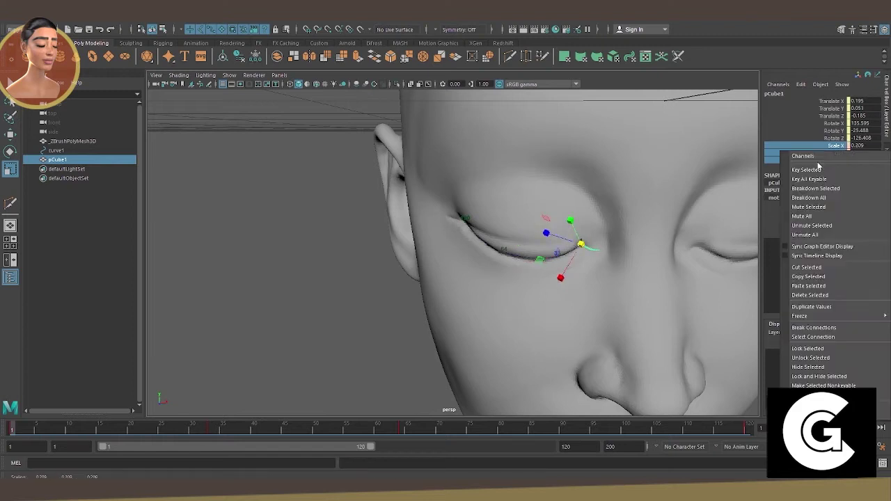
{"action": "left_click", "coordinate": [794, 209]}
{"action": "left_click_drag", "start_coordinate": [543, 250], "coordinate": [482, 258]}
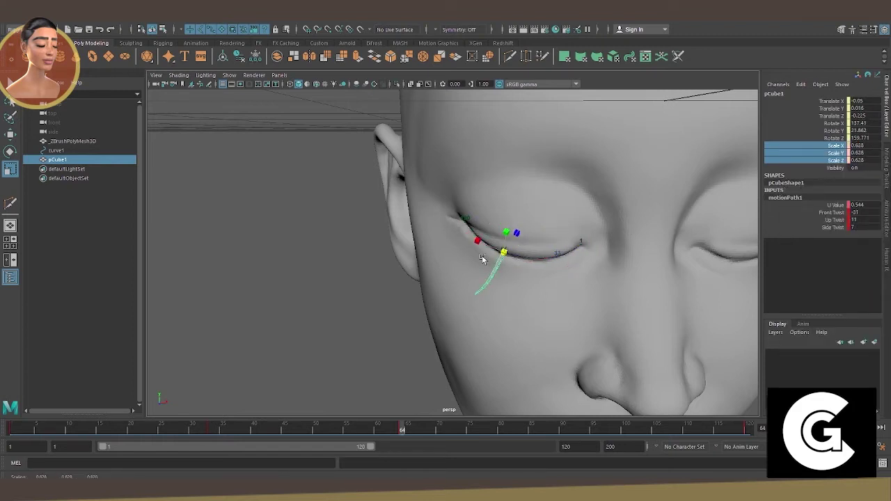
{"action": "right_click", "coordinate": [826, 157]}
{"action": "left_click", "coordinate": [794, 209]}
{"action": "left_click_drag", "start_coordinate": [638, 248], "coordinate": [696, 237]}
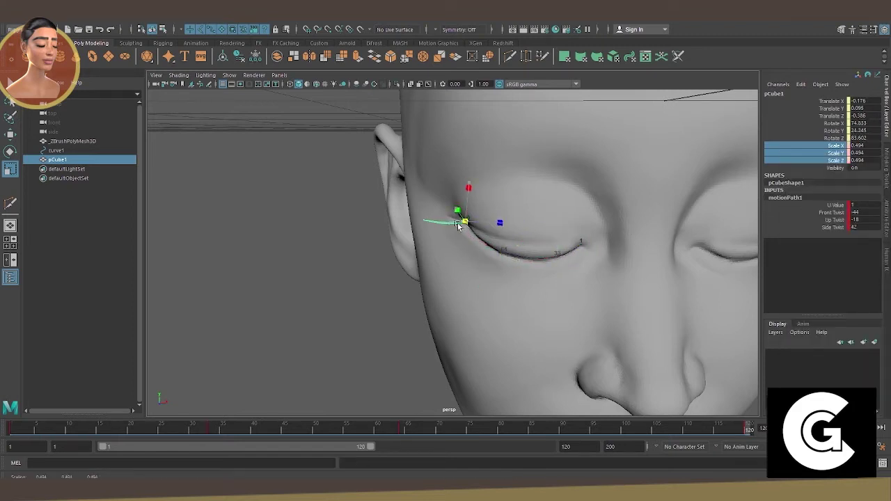
{"action": "right_click", "coordinate": [817, 171]}
{"action": "left_click", "coordinate": [794, 208]}
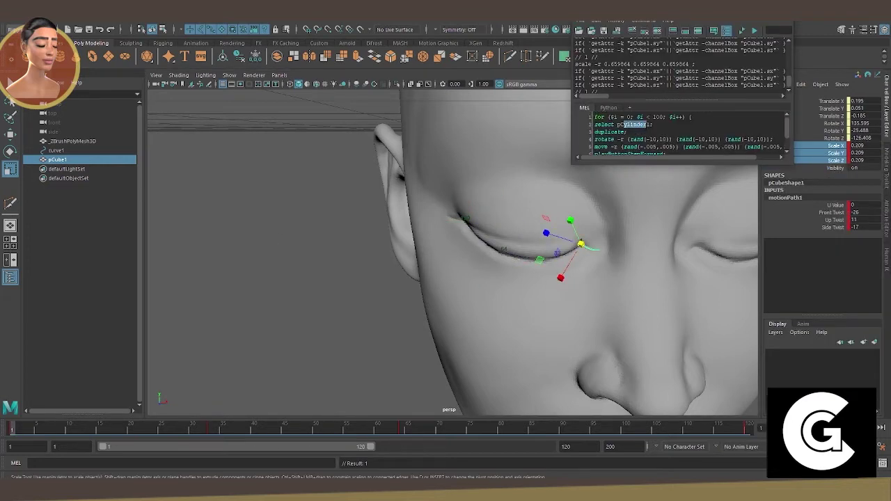
Fix the MEL loop to select pCube1, rerun it, and select all the lash copies.
{"action": "type", "text": "ube"}
{"action": "key", "text": "ctrl+Return"}
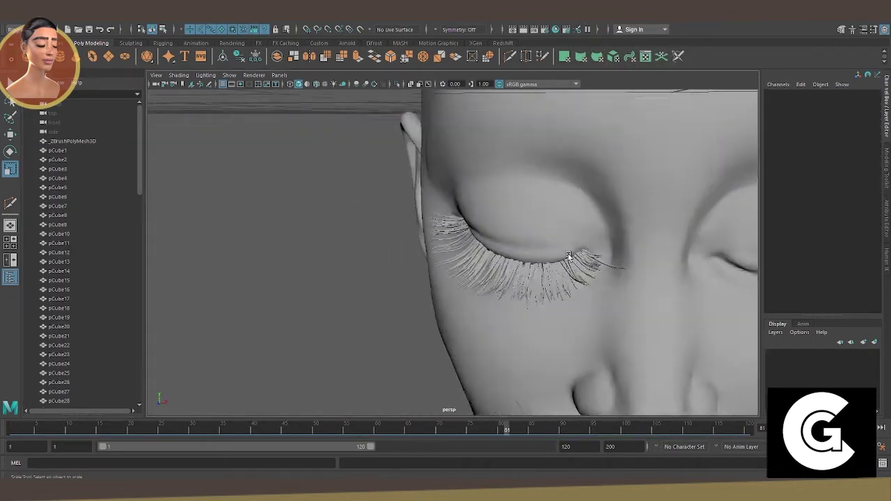
{"action": "scroll", "coordinate": [569, 256], "scroll_direction": "up", "scroll_amount": 3}
{"action": "left_click", "coordinate": [627, 259]}
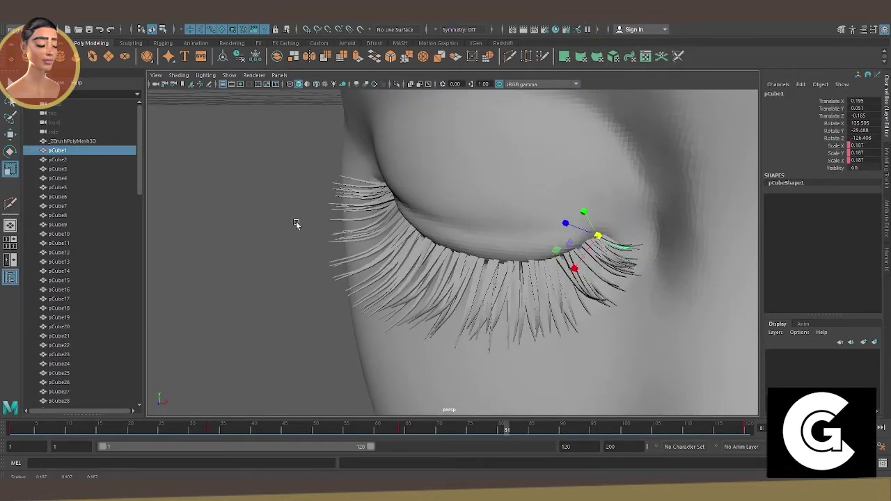
{"action": "scroll", "coordinate": [83, 278], "scroll_direction": "down", "scroll_amount": 10}
{"action": "left_click", "coordinate": [61, 383], "text": "shift"}
{"action": "right_click", "coordinate": [449, 265], "text": "shift"}
Combine the lash strands, mirror them onto the other eye, freeze transforms and delete history.
{"action": "left_click", "coordinate": [451, 432]}
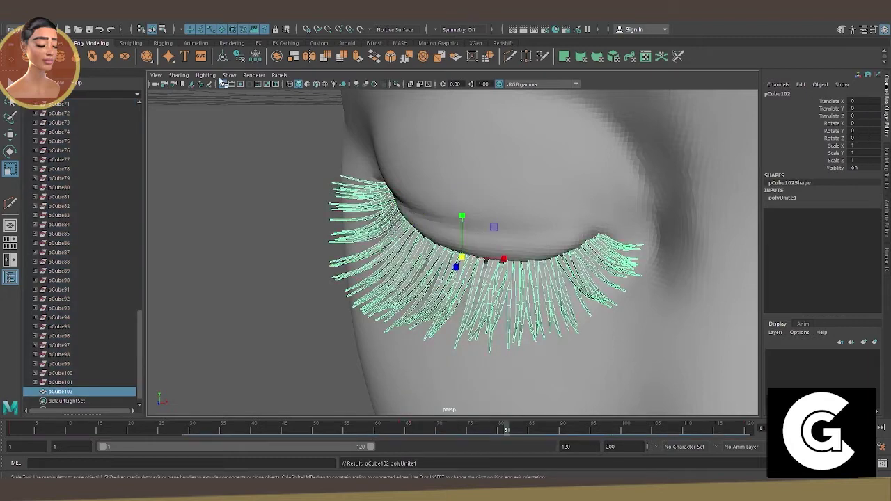
{"action": "scroll", "coordinate": [406, 132], "scroll_direction": "down", "scroll_amount": 5}
{"action": "scroll", "coordinate": [499, 162], "scroll_direction": "up", "scroll_amount": 5}
{"action": "scroll", "coordinate": [498, 163], "scroll_direction": "up", "scroll_amount": 2}
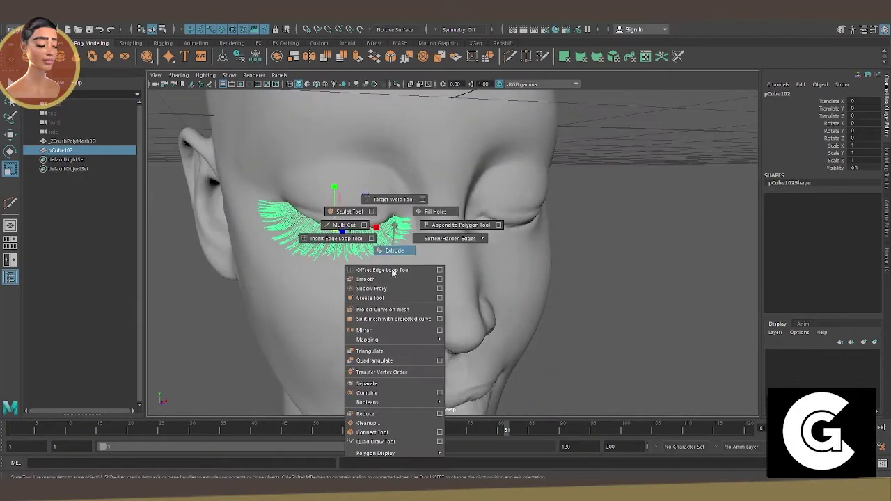
{"action": "right_click_drag", "start_coordinate": [380, 216], "coordinate": [392, 253], "text": "shift"}
{"action": "scroll", "coordinate": [453, 251], "scroll_direction": "down", "scroll_amount": 5}
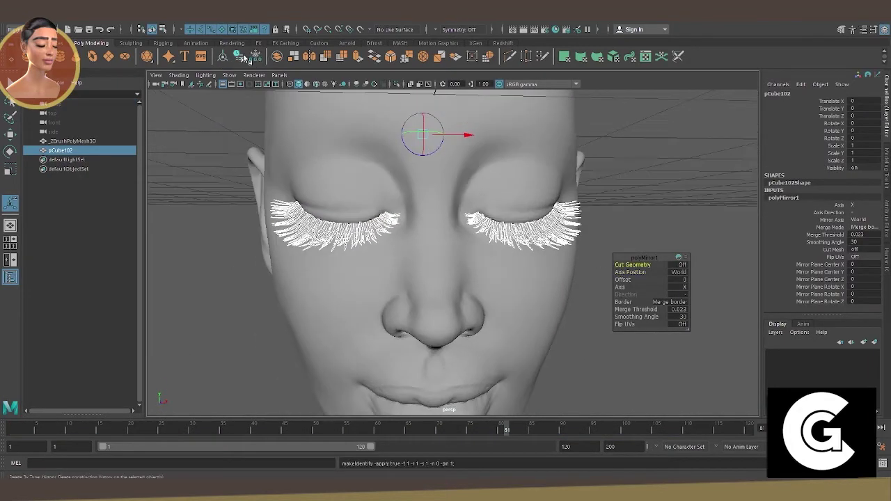
{"action": "left_click", "coordinate": [239, 219]}
{"action": "left_click_drag", "start_coordinate": [238, 218], "coordinate": [390, 223], "text": "alt"}
{"action": "left_click", "coordinate": [459, 249]}
Export the selected lash mesh as an OBJ, overwriting 21211.obj.
{"action": "left_click", "coordinate": [15, 29]}
{"action": "left_click", "coordinate": [56, 139]}
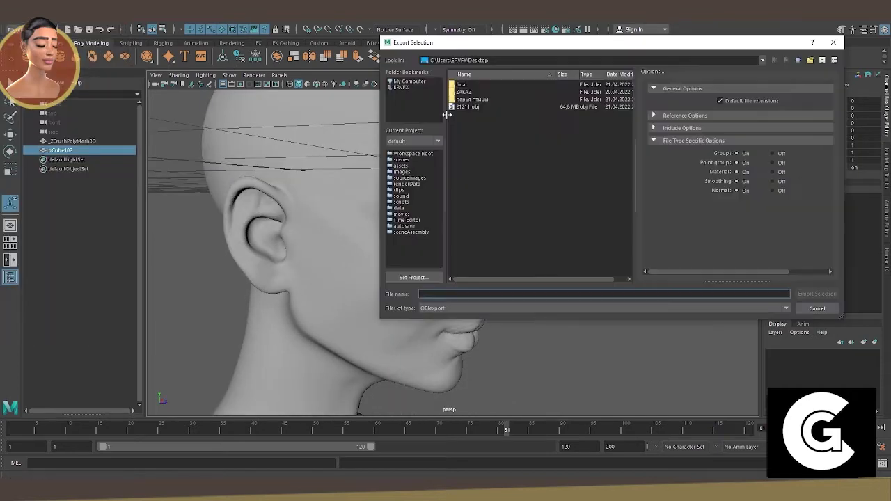
{"action": "left_click", "coordinate": [488, 104]}
{"action": "left_click", "coordinate": [819, 294]}
{"action": "key", "text": "alt+Tab"}
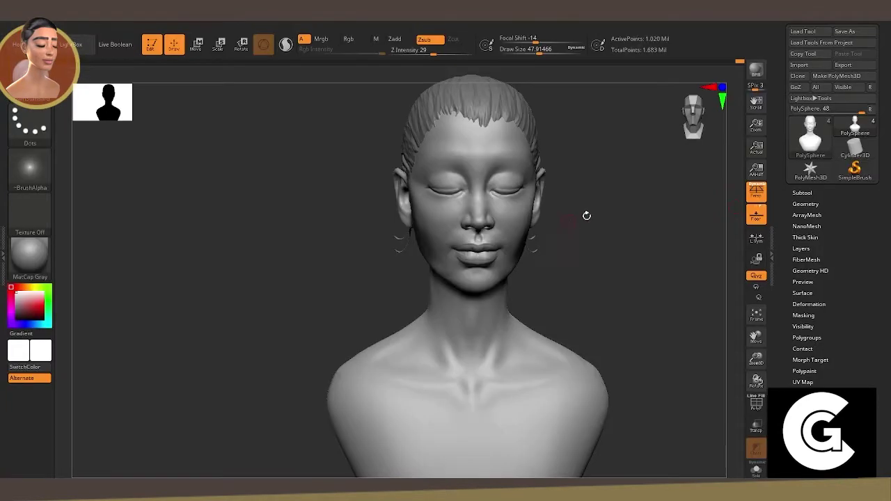
Import the exported lash OBJ file into ZBrush as a new tool.
{"action": "left_click", "coordinate": [845, 326]}
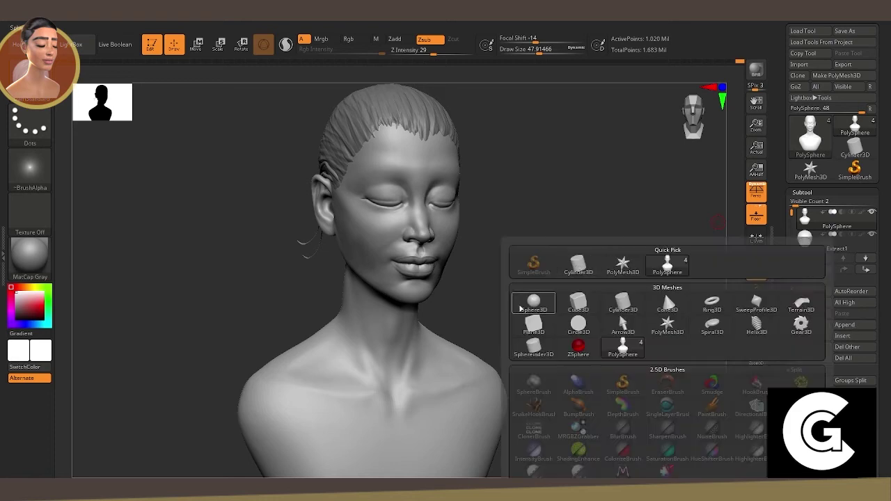
{"action": "left_click", "coordinate": [532, 306]}
{"action": "left_click", "coordinate": [800, 64]}
{"action": "double_click", "coordinate": [262, 78]}
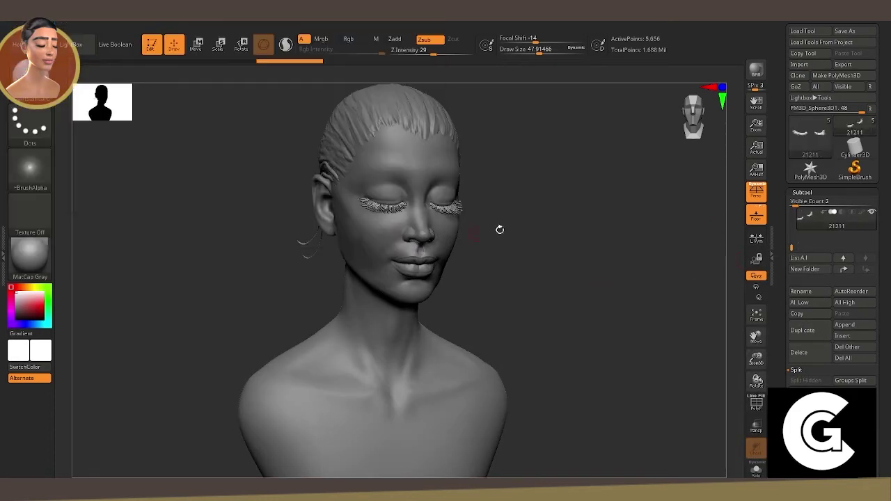
{"action": "left_click", "coordinate": [806, 203]}
{"action": "left_click", "coordinate": [812, 287]}
{"action": "left_click", "coordinate": [805, 203]}
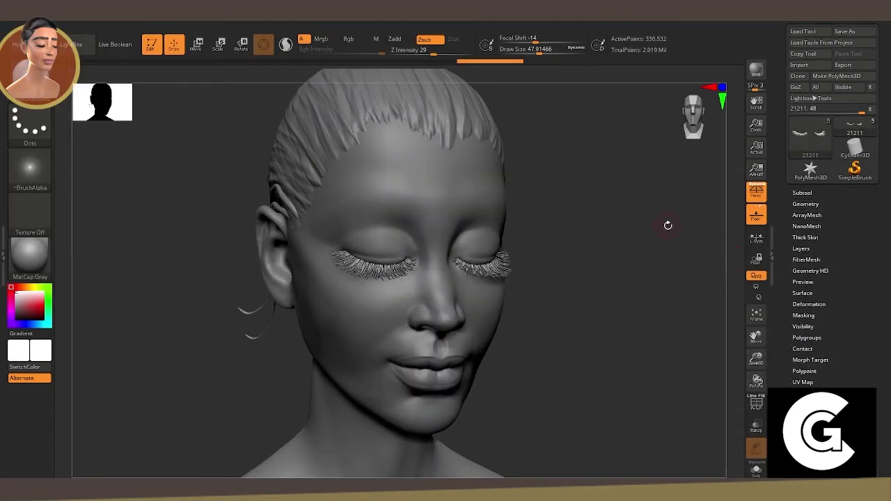
Switch back to the female bust subtool and rotate to a three-quarter view of the lashes.
{"action": "left_click", "coordinate": [802, 193]}
{"action": "left_click", "coordinate": [801, 213]}
{"action": "mouse_move", "coordinate": [633, 225]}
{"action": "left_mouse_down"}
{"action": "mouse_move", "coordinate": [595, 249]}
{"action": "mouse_move", "coordinate": [660, 195]}
{"action": "mouse_move", "coordinate": [655, 237]}
{"action": "mouse_move", "coordinate": [704, 258]}
{"action": "left_mouse_up"}
{"action": "left_click", "coordinate": [38, 261]}
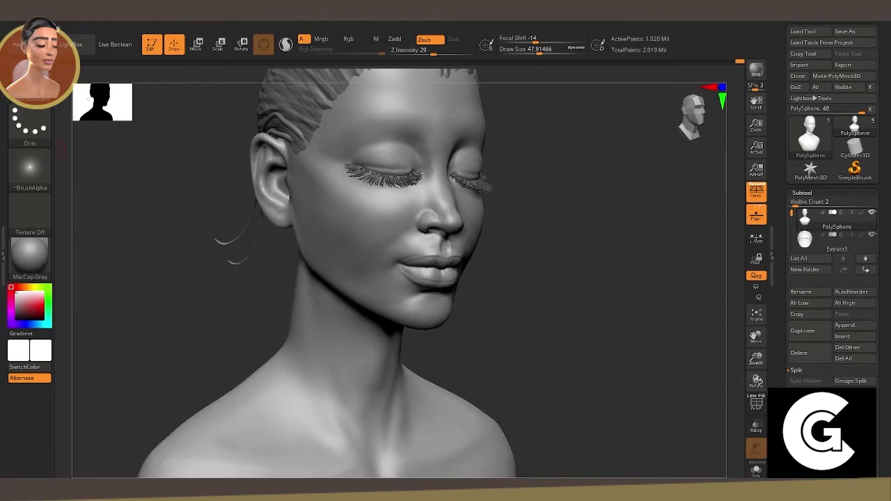
{"action": "left_click", "coordinate": [54, 26]}
Paint the face, neck and upper back beige with a colour brush sized about 396.
{"action": "key", "text": "b"}
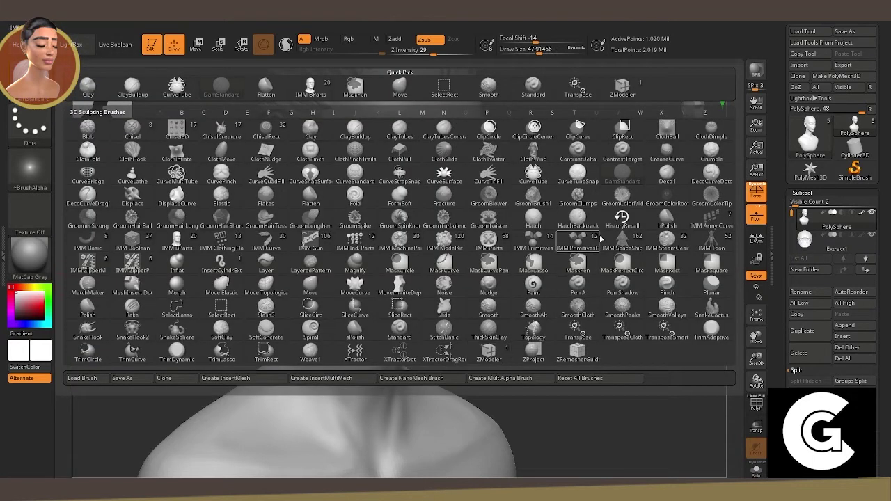
{"action": "left_click", "coordinate": [600, 239]}
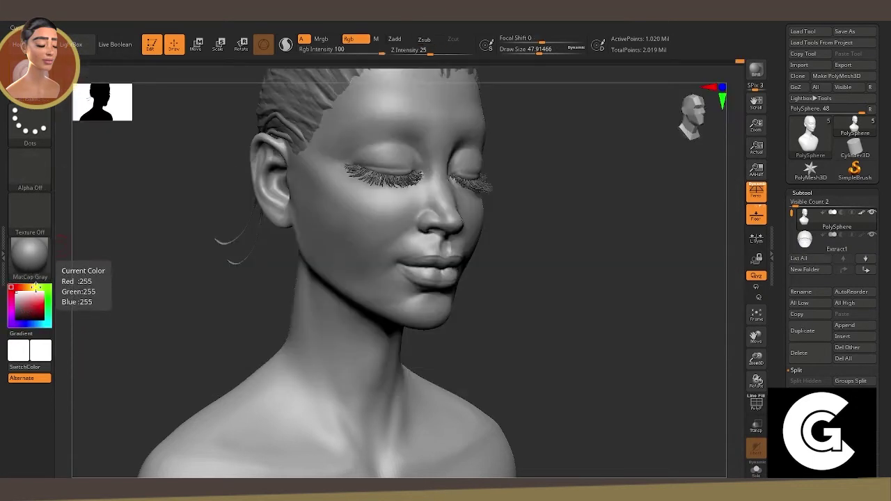
{"action": "left_click_drag", "start_coordinate": [26, 287], "coordinate": [37, 296]}
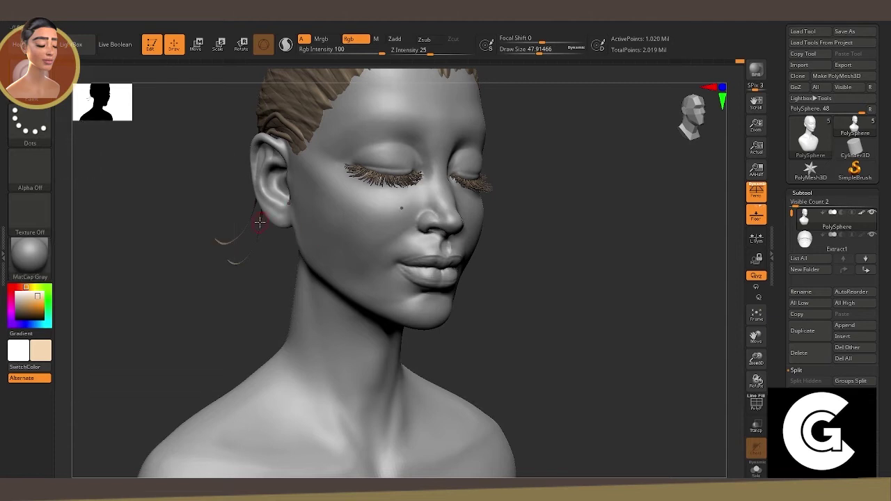
{"action": "key", "text": "space"}
{"action": "left_click_drag", "start_coordinate": [327, 169], "coordinate": [380, 169]}
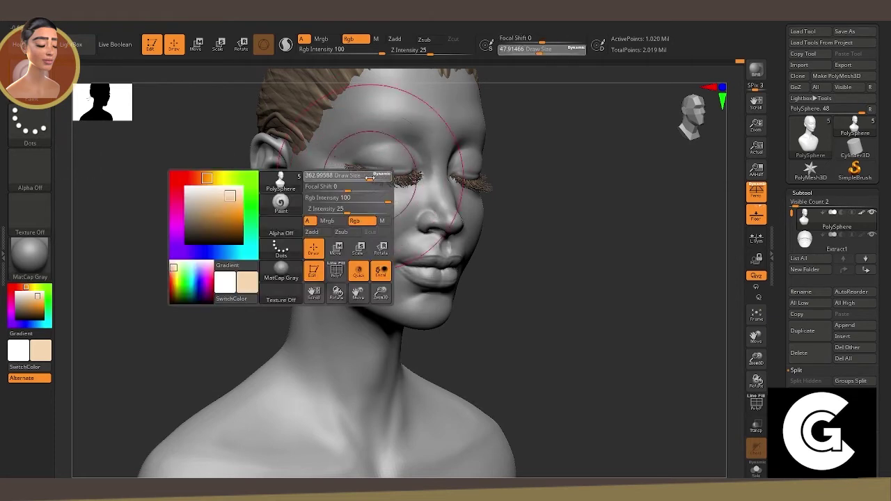
{"action": "mouse_move", "coordinate": [418, 112]}
{"action": "left_mouse_down"}
{"action": "mouse_move", "coordinate": [350, 199]}
{"action": "mouse_move", "coordinate": [421, 244]}
{"action": "left_mouse_up"}
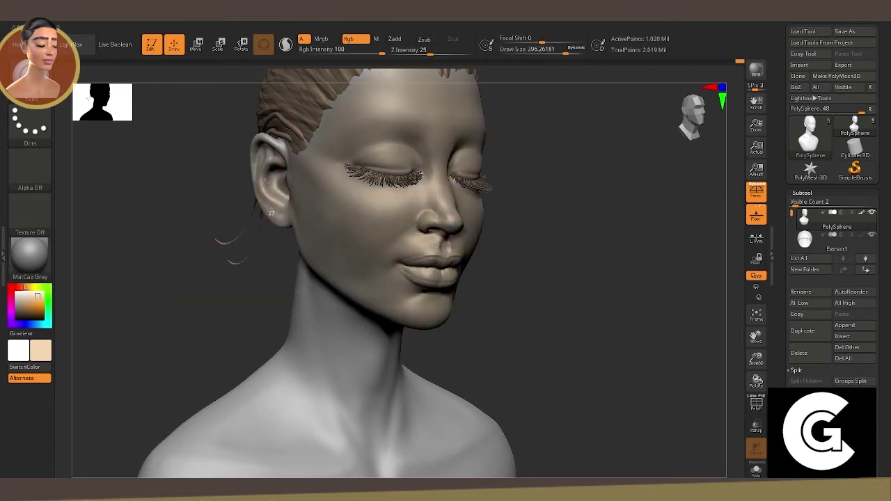
{"action": "mouse_move", "coordinate": [271, 212]}
{"action": "left_mouse_down"}
{"action": "mouse_move", "coordinate": [175, 193]}
{"action": "mouse_move", "coordinate": [418, 313]}
{"action": "mouse_move", "coordinate": [539, 350]}
{"action": "mouse_move", "coordinate": [446, 279]}
{"action": "mouse_move", "coordinate": [376, 390]}
{"action": "mouse_move", "coordinate": [362, 284]}
{"action": "left_mouse_up"}
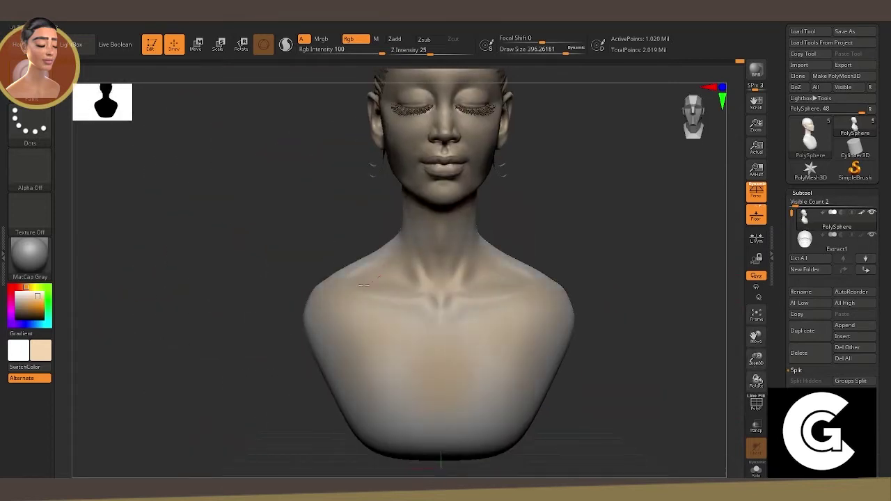
{"action": "left_click_drag", "start_coordinate": [417, 236], "coordinate": [406, 251], "text": "shift"}
{"action": "mouse_move", "coordinate": [334, 174]}
{"action": "left_mouse_down"}
{"action": "mouse_move", "coordinate": [406, 251]}
{"action": "mouse_move", "coordinate": [239, 274]}
{"action": "mouse_move", "coordinate": [318, 333]}
{"action": "left_mouse_up"}
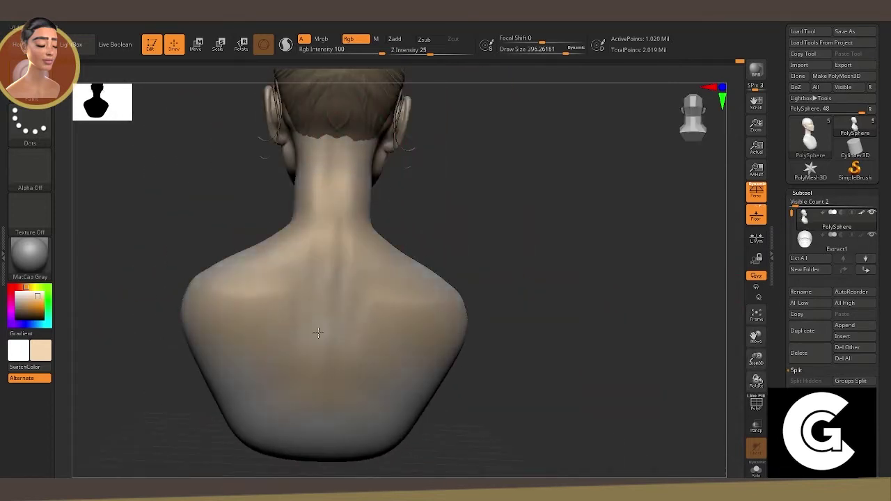
{"action": "left_click_drag", "start_coordinate": [529, 390], "coordinate": [445, 209], "text": "shift"}
{"action": "left_click_drag", "start_coordinate": [592, 209], "coordinate": [669, 258]}
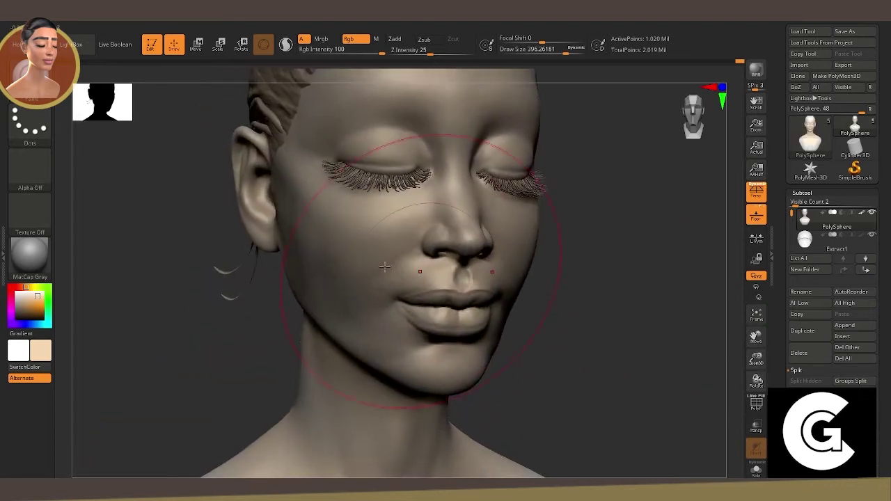
Paint deep purple eyeshadow on the upper eyelid with the brush shrunk to about 110.
{"action": "left_click", "coordinate": [802, 193]}
{"action": "left_click", "coordinate": [801, 248]}
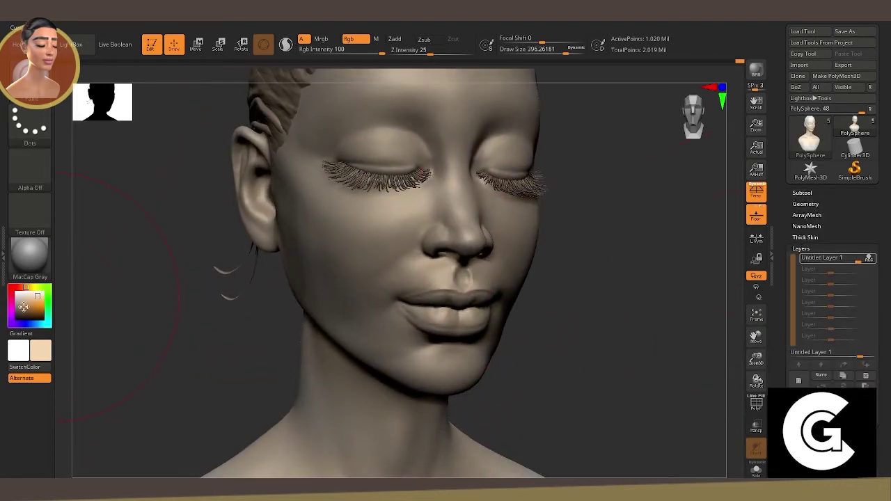
{"action": "left_click_drag", "start_coordinate": [20, 323], "coordinate": [41, 309]}
{"action": "key", "text": "space"}
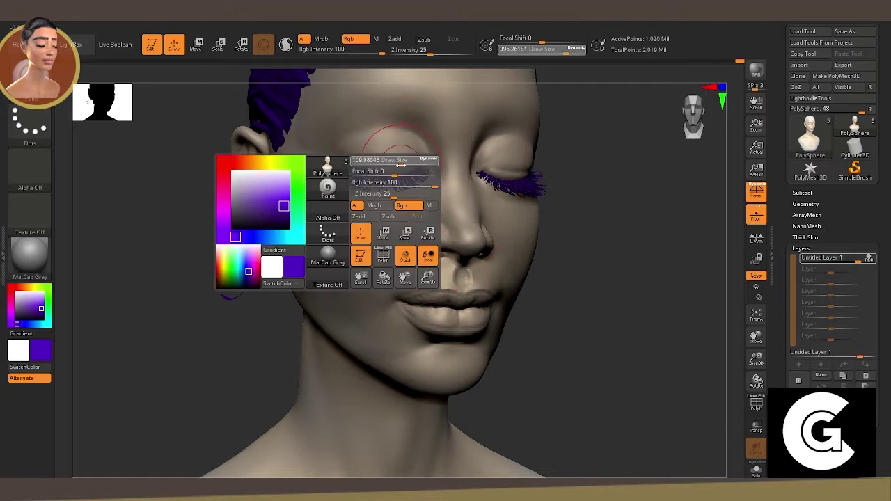
{"action": "left_click_drag", "start_coordinate": [418, 161], "coordinate": [391, 161]}
{"action": "left_click_drag", "start_coordinate": [404, 125], "coordinate": [348, 143]}
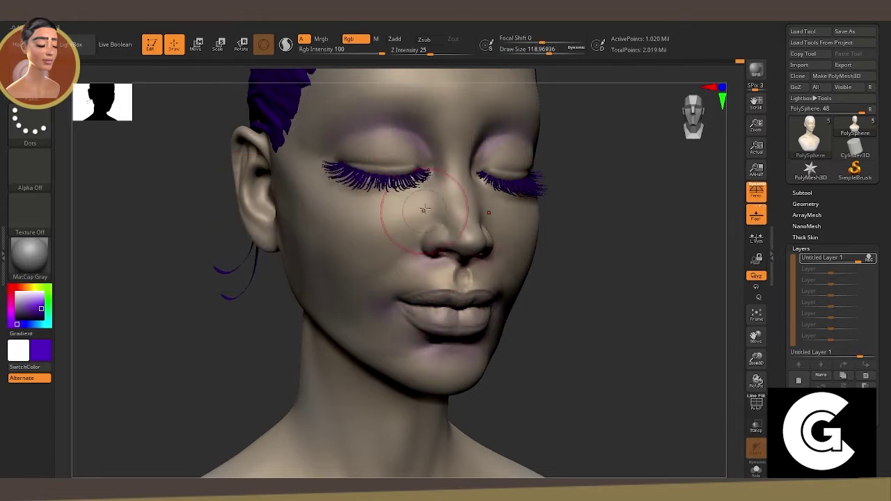
{"action": "left_click_drag", "start_coordinate": [98, 236], "coordinate": [180, 233]}
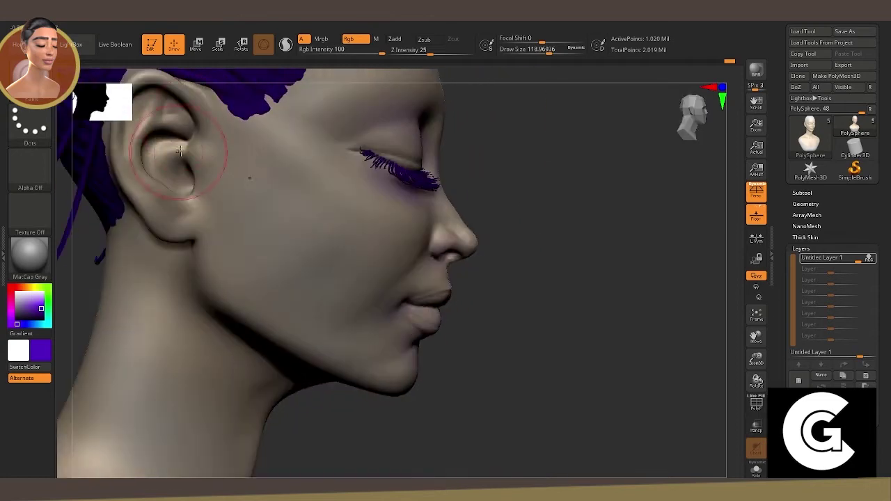
{"action": "mouse_move", "coordinate": [642, 384]}
{"action": "left_mouse_down", "text": "alt"}
{"action": "mouse_move", "coordinate": [573, 293]}
{"action": "mouse_move", "coordinate": [325, 241]}
{"action": "mouse_move", "coordinate": [362, 248]}
{"action": "left_mouse_up", "text": "alt"}
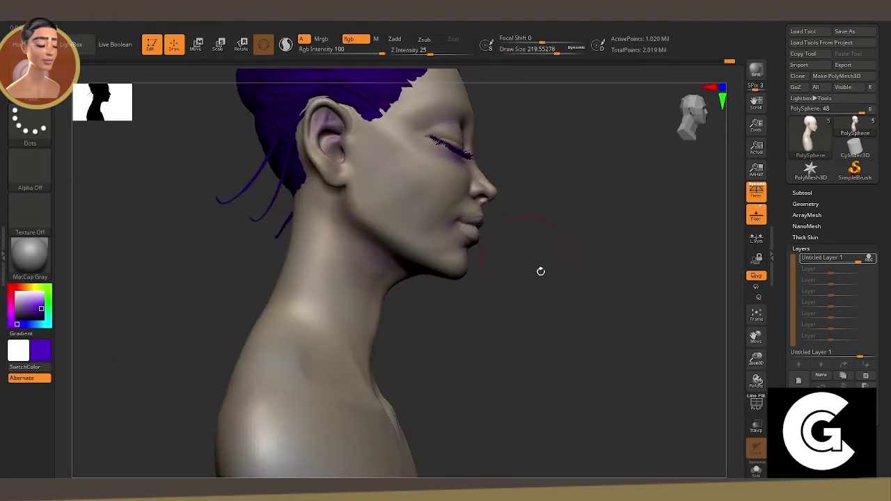
{"action": "left_click_drag", "start_coordinate": [541, 271], "coordinate": [298, 257]}
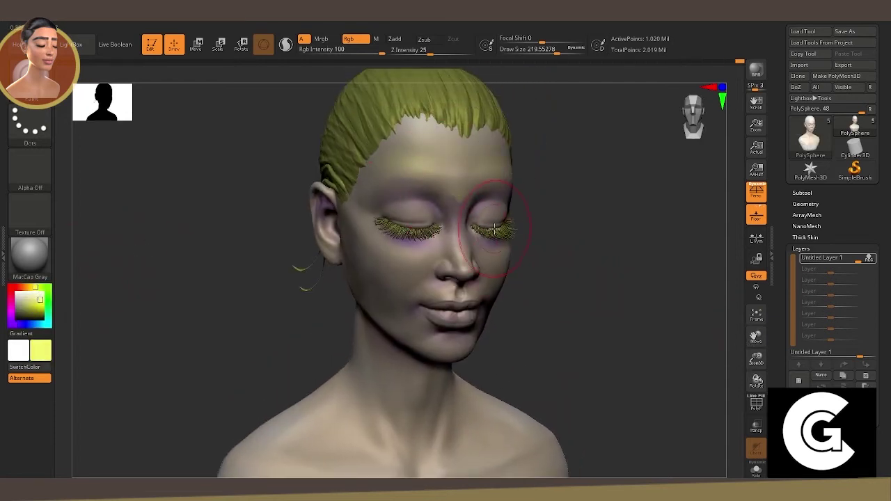
Fade the purple eyeshadow and green skin tint layers, adding new paint layers.
{"action": "left_click_drag", "start_coordinate": [858, 261], "coordinate": [840, 259]}
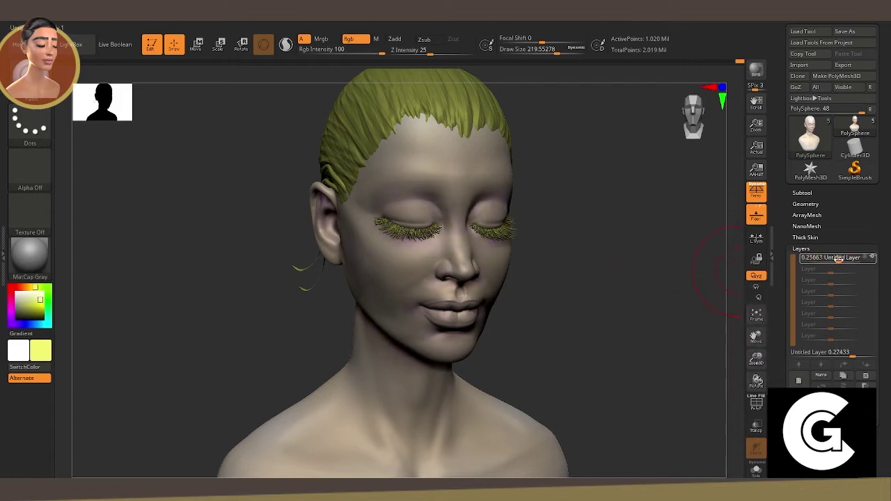
{"action": "left_click_drag", "start_coordinate": [677, 273], "coordinate": [720, 271]}
{"action": "left_click", "coordinate": [799, 380]}
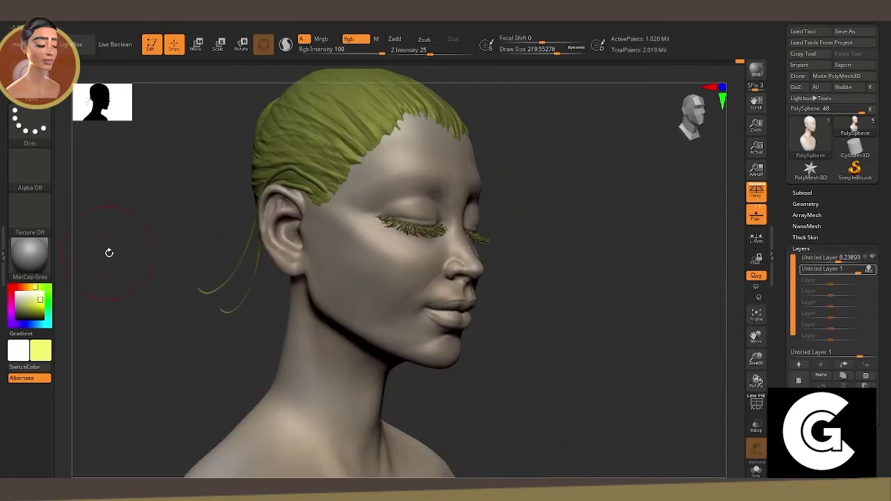
{"action": "mouse_move", "coordinate": [109, 252]}
{"action": "left_mouse_down"}
{"action": "mouse_move", "coordinate": [601, 223]}
{"action": "mouse_move", "coordinate": [391, 172]}
{"action": "left_mouse_up"}
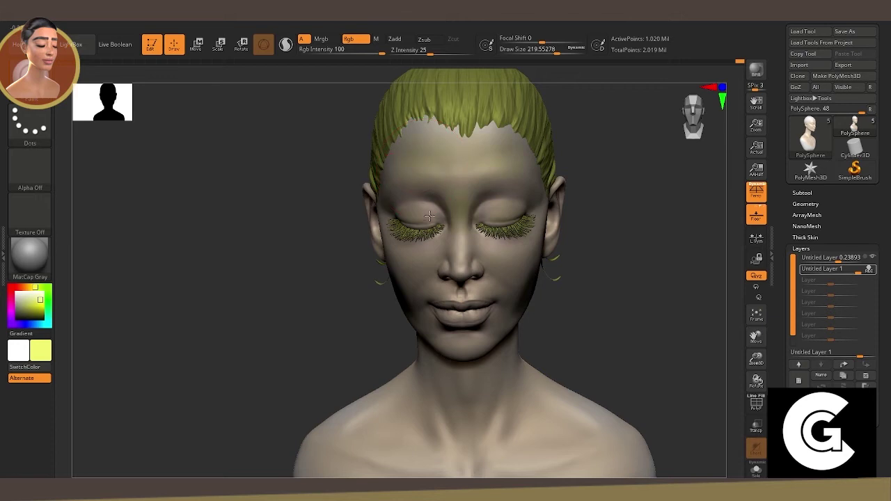
{"action": "mouse_move", "coordinate": [438, 262]}
{"action": "left_mouse_down"}
{"action": "mouse_move", "coordinate": [349, 250]}
{"action": "mouse_move", "coordinate": [449, 263]}
{"action": "left_mouse_up"}
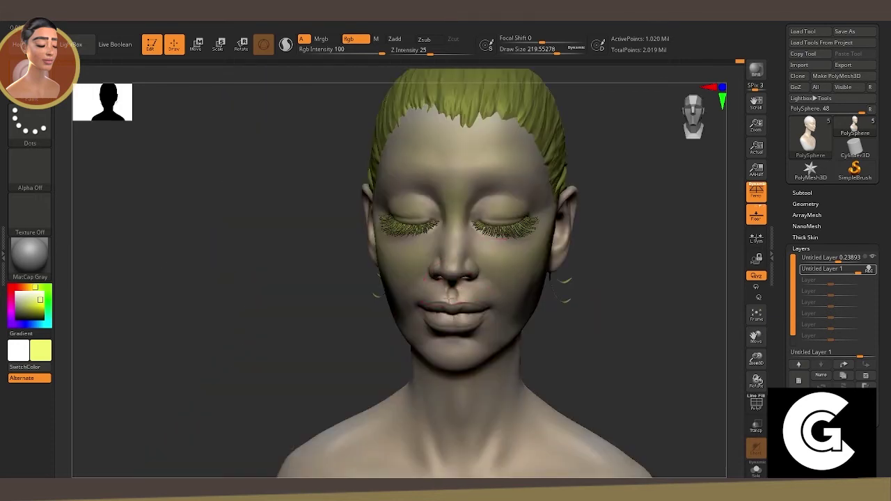
{"action": "left_click_drag", "start_coordinate": [323, 339], "coordinate": [393, 459]}
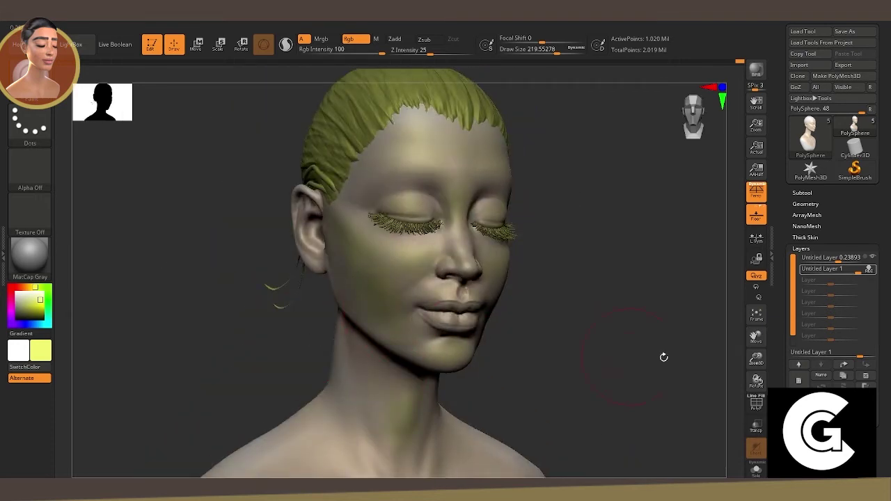
{"action": "key", "text": "f"}
{"action": "left_click_drag", "start_coordinate": [388, 323], "coordinate": [379, 233]}
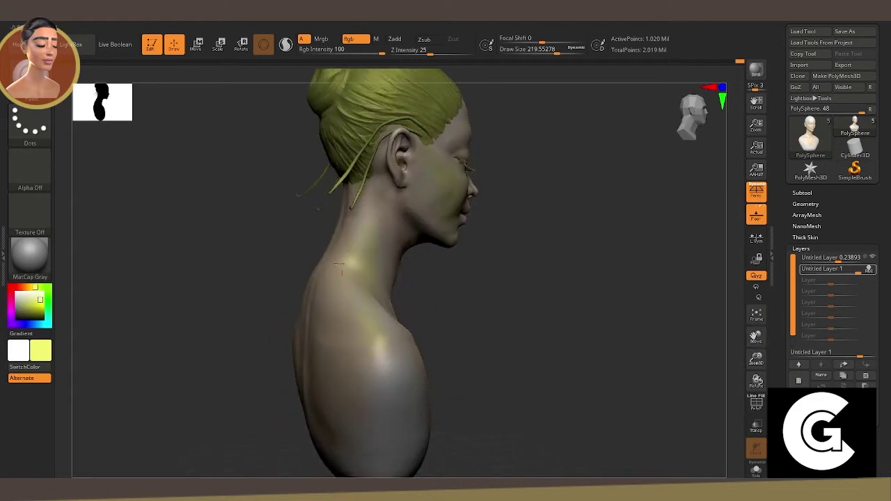
{"action": "mouse_move", "coordinate": [342, 268]}
{"action": "left_mouse_down"}
{"action": "mouse_move", "coordinate": [488, 308]}
{"action": "mouse_move", "coordinate": [686, 318]}
{"action": "left_mouse_up"}
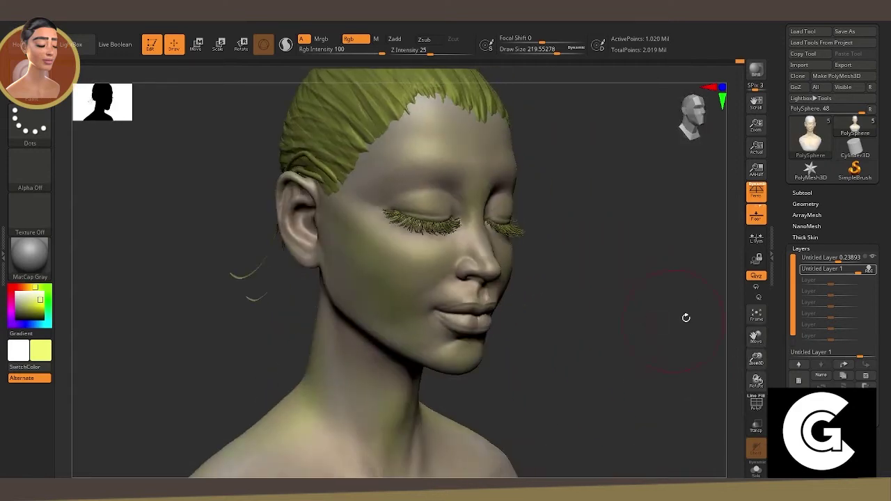
{"action": "mouse_move", "coordinate": [859, 272]}
{"action": "left_mouse_down"}
{"action": "mouse_move", "coordinate": [838, 273]}
{"action": "mouse_move", "coordinate": [853, 259]}
{"action": "left_mouse_up"}
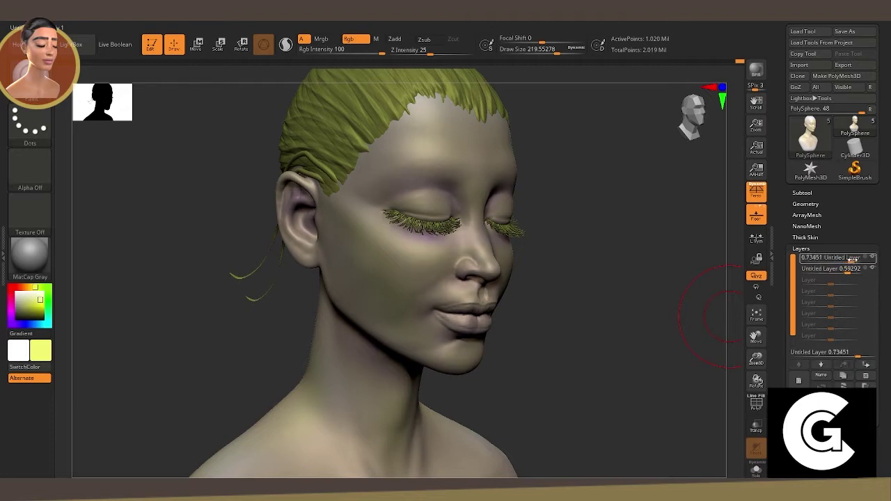
{"action": "mouse_move", "coordinate": [647, 261]}
{"action": "left_mouse_down"}
{"action": "mouse_move", "coordinate": [633, 258]}
{"action": "mouse_move", "coordinate": [627, 304]}
{"action": "left_mouse_up"}
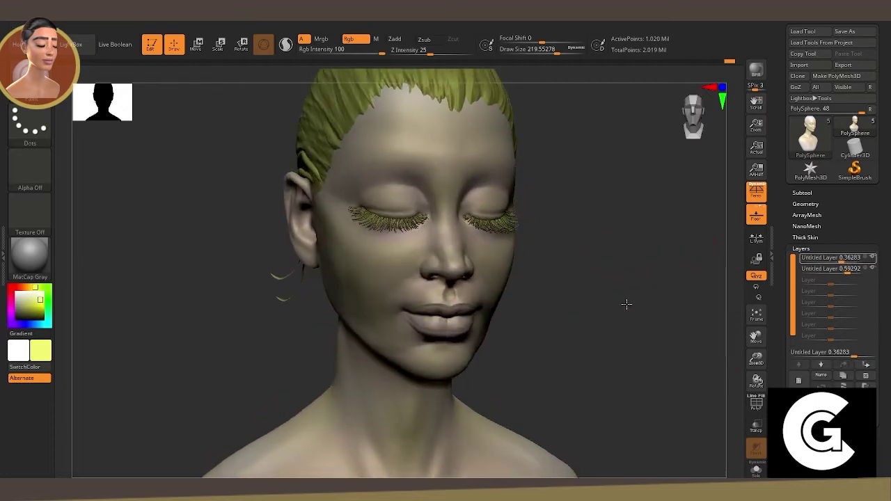
{"action": "left_click", "coordinate": [799, 364]}
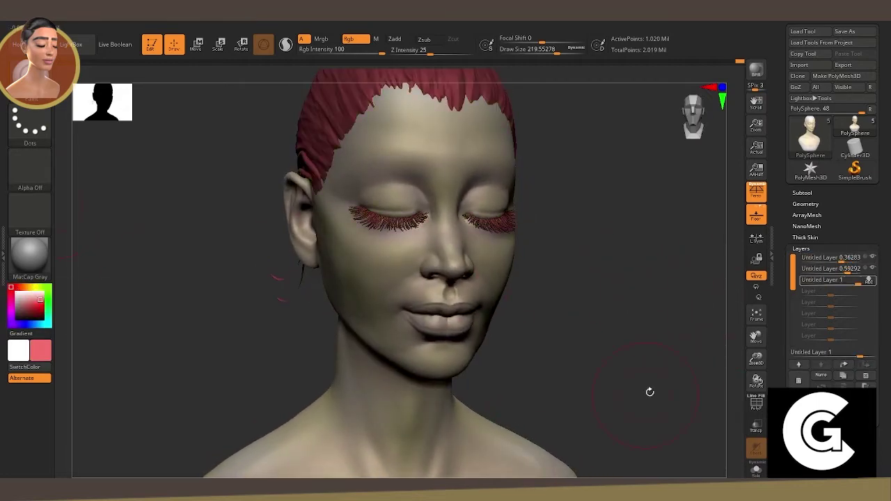
Paint the lips red with a darker red lip line, then lower that layer's strength.
{"action": "mouse_move", "coordinate": [648, 390]}
{"action": "left_mouse_down", "text": "alt"}
{"action": "mouse_move", "coordinate": [548, 311]}
{"action": "mouse_move", "coordinate": [558, 202]}
{"action": "left_mouse_up", "text": "alt"}
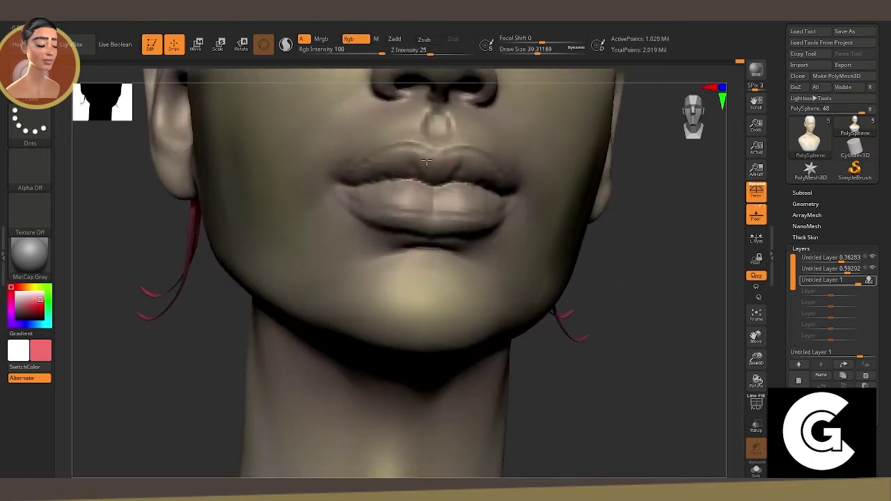
{"action": "left_click_drag", "start_coordinate": [397, 160], "coordinate": [494, 168]}
{"action": "left_click_drag", "start_coordinate": [355, 174], "coordinate": [480, 202]}
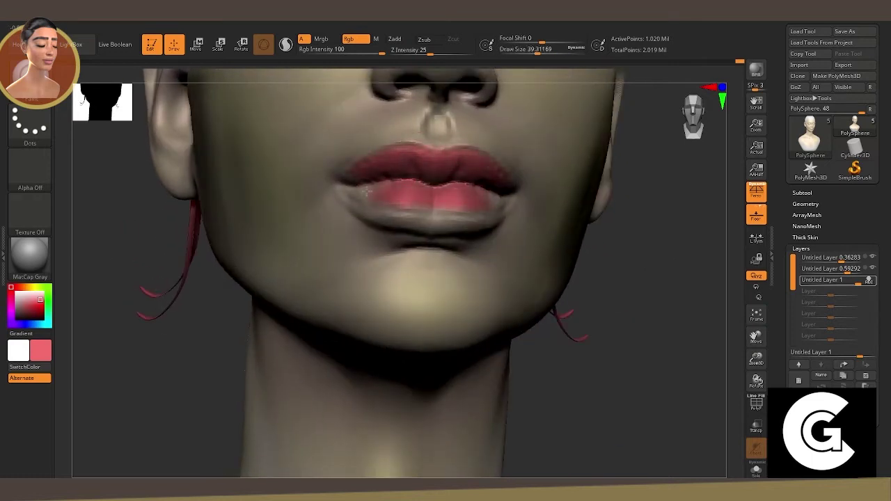
{"action": "left_click_drag", "start_coordinate": [362, 195], "coordinate": [416, 205]}
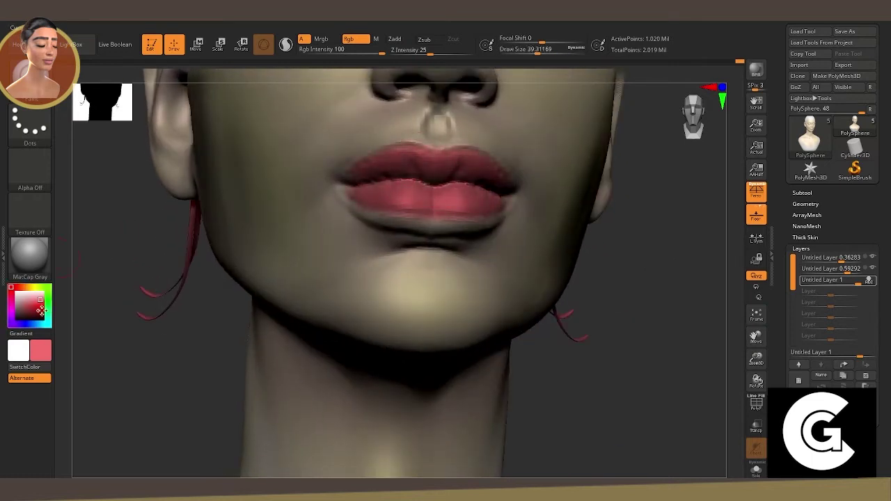
{"action": "left_click", "coordinate": [27, 312]}
{"action": "left_click_drag", "start_coordinate": [485, 187], "coordinate": [374, 179]}
{"action": "left_click_drag", "start_coordinate": [494, 187], "coordinate": [420, 183]}
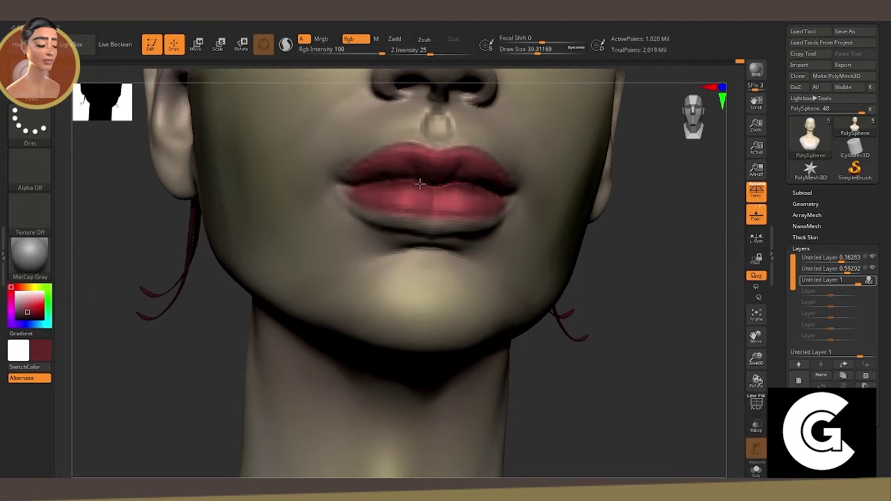
{"action": "left_click_drag", "start_coordinate": [644, 280], "coordinate": [351, 180]}
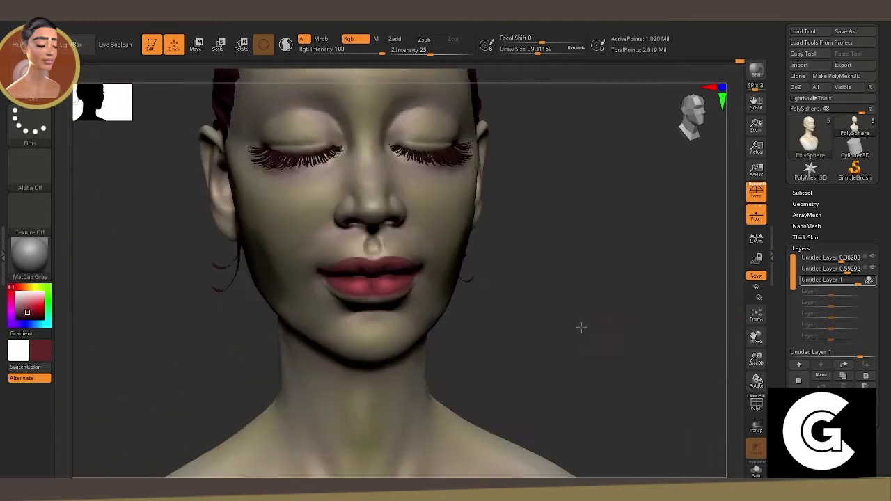
{"action": "mouse_move", "coordinate": [581, 325]}
{"action": "left_mouse_down"}
{"action": "mouse_move", "coordinate": [657, 279]}
{"action": "mouse_move", "coordinate": [529, 292]}
{"action": "left_mouse_up"}
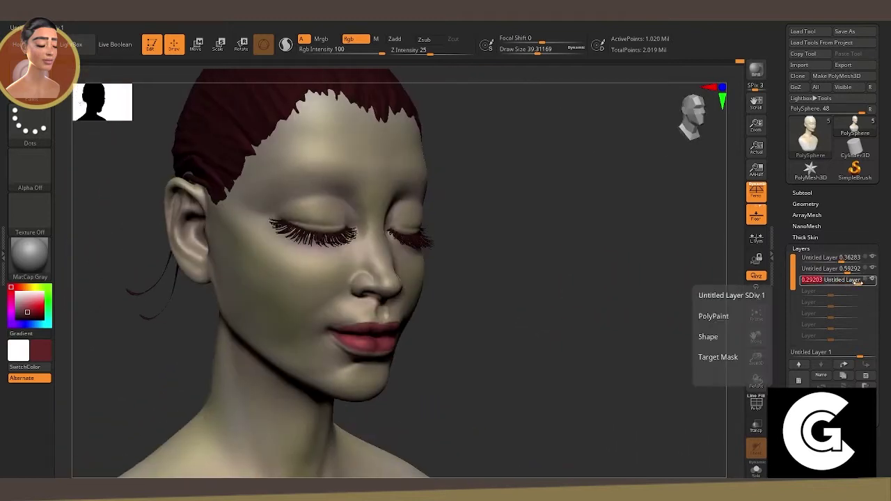
{"action": "left_click_drag", "start_coordinate": [863, 280], "coordinate": [850, 279]}
{"action": "left_click_drag", "start_coordinate": [696, 299], "coordinate": [613, 288]}
Add a freckle layer, pick pink, and choose a speckled dot brush pattern.
{"action": "left_click", "coordinate": [798, 380]}
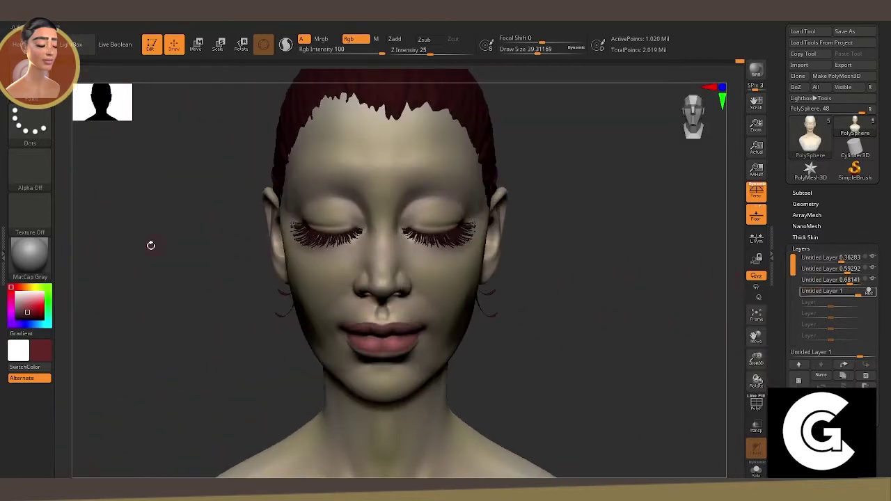
{"action": "left_click_drag", "start_coordinate": [149, 245], "coordinate": [209, 264]}
{"action": "left_click", "coordinate": [33, 287]}
{"action": "left_click", "coordinate": [33, 287]}
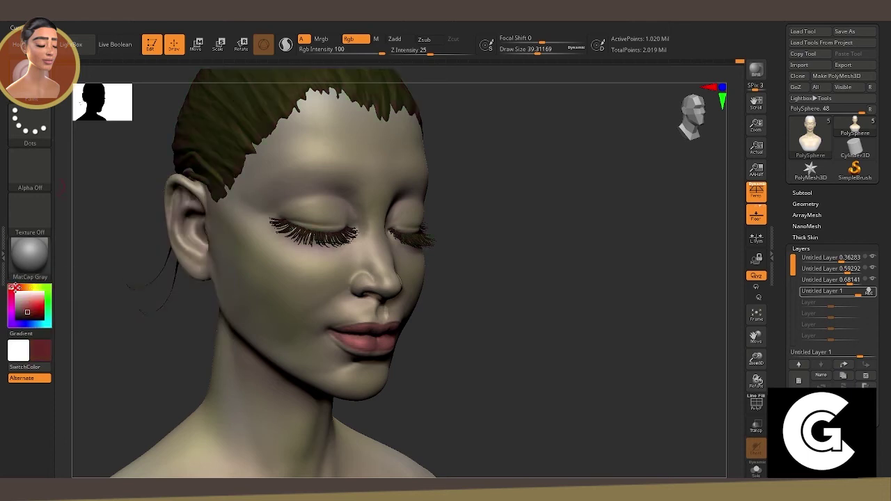
{"action": "left_click", "coordinate": [30, 167]}
{"action": "left_click", "coordinate": [83, 176]}
Stamp deeper red freckles across the nose and cheeks, fading the layer to about 0.13.
{"action": "key", "text": "ctrl"}
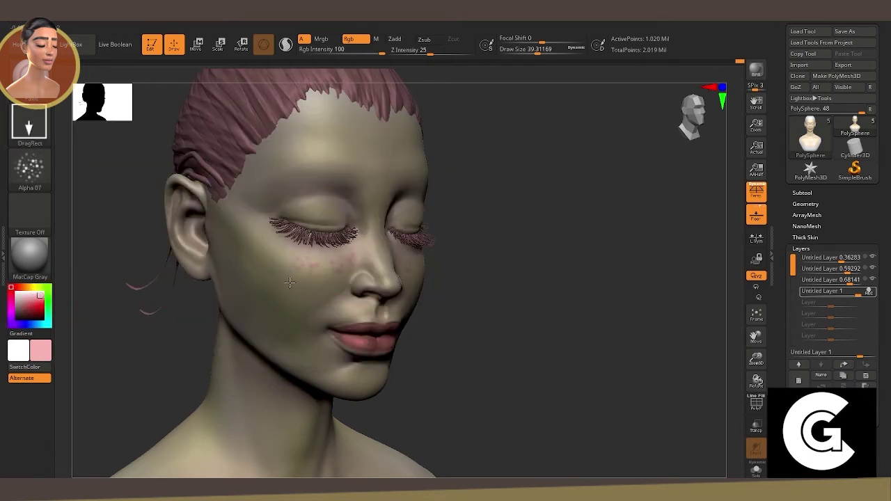
{"action": "left_click", "coordinate": [41, 309]}
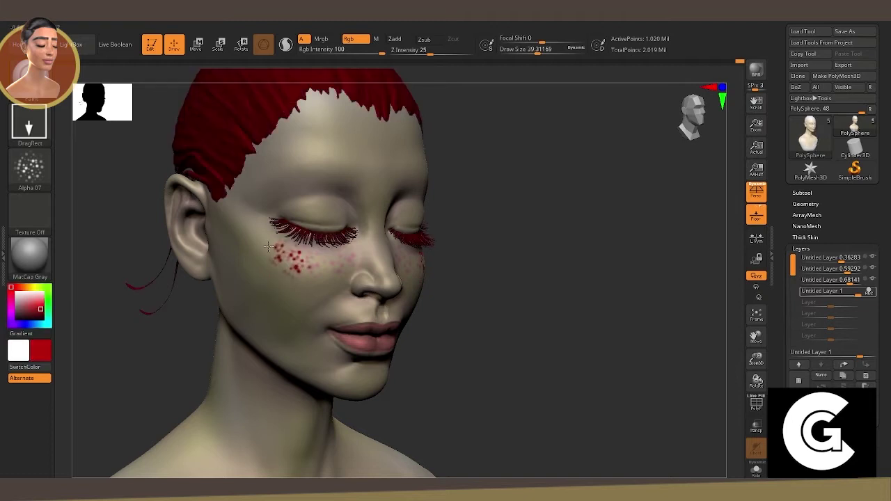
{"action": "left_click_drag", "start_coordinate": [530, 322], "coordinate": [488, 328], "text": "shift"}
{"action": "mouse_move", "coordinate": [379, 251]}
{"action": "left_mouse_down"}
{"action": "mouse_move", "coordinate": [360, 259]}
{"action": "mouse_move", "coordinate": [380, 249]}
{"action": "mouse_move", "coordinate": [369, 254]}
{"action": "left_mouse_up"}
{"action": "left_click_drag", "start_coordinate": [139, 299], "coordinate": [209, 292]}
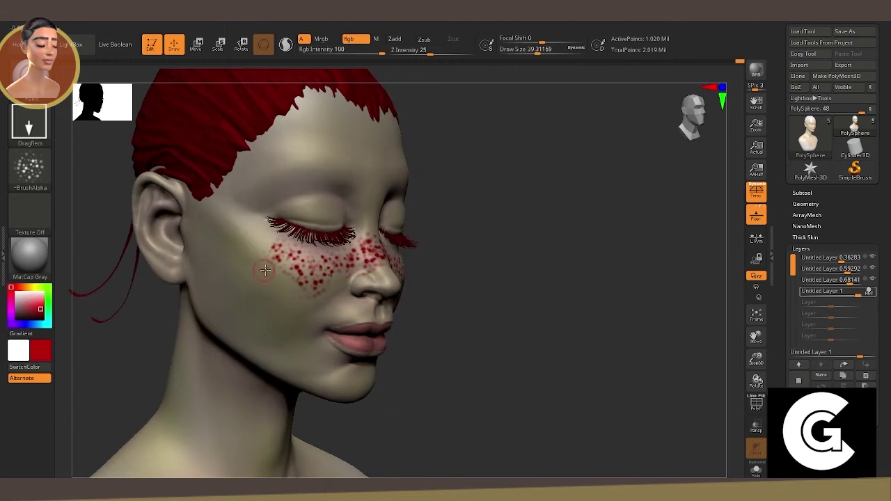
{"action": "mouse_move", "coordinate": [265, 270]}
{"action": "left_mouse_down"}
{"action": "mouse_move", "coordinate": [278, 247]}
{"action": "mouse_move", "coordinate": [299, 303]}
{"action": "left_mouse_up"}
{"action": "left_click_drag", "start_coordinate": [501, 313], "coordinate": [446, 367], "text": "shift"}
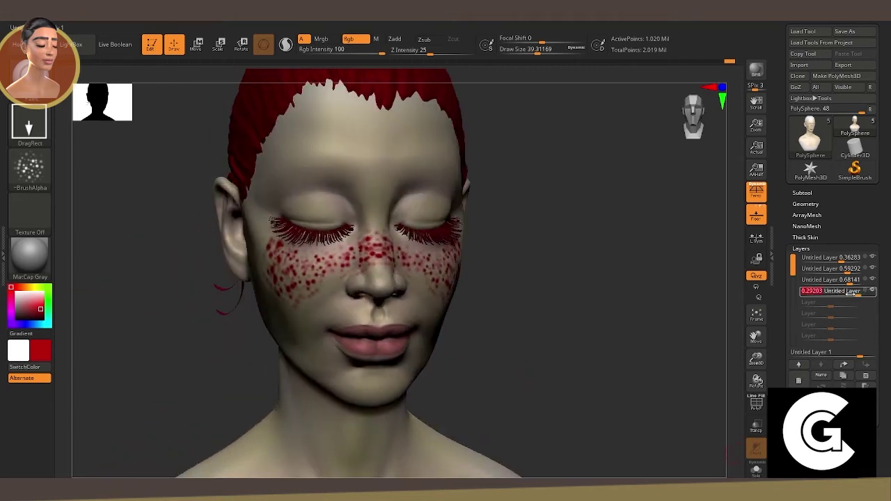
{"action": "left_click_drag", "start_coordinate": [851, 293], "coordinate": [836, 295]}
Add a new paint layer and pick a dark brown colour.
{"action": "left_click_drag", "start_coordinate": [516, 327], "coordinate": [562, 329]}
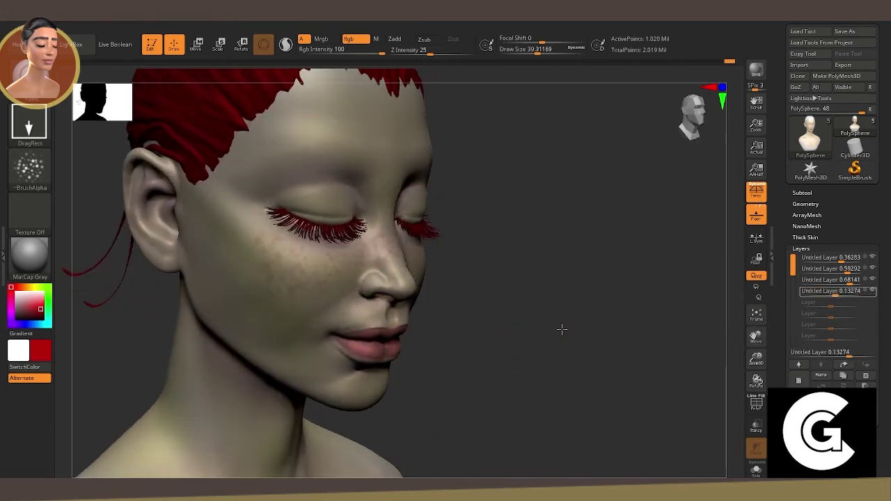
{"action": "left_click_drag", "start_coordinate": [38, 307], "coordinate": [35, 312]}
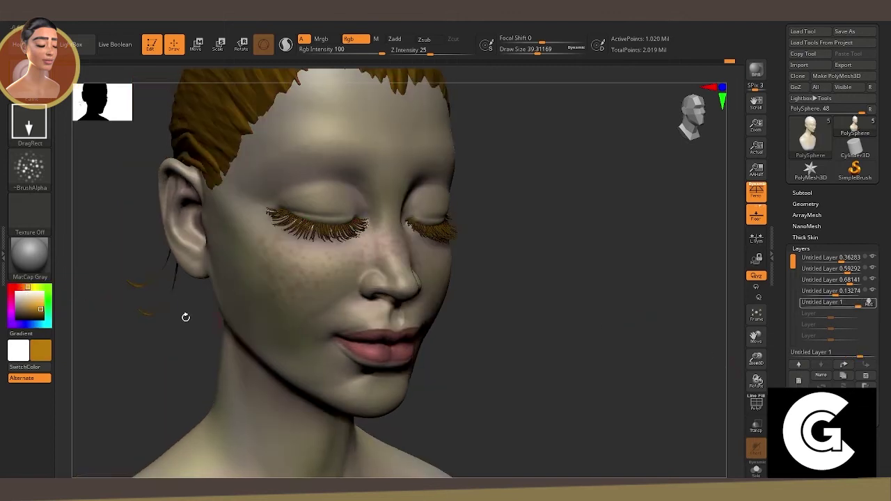
{"action": "left_click_drag", "start_coordinate": [140, 348], "coordinate": [185, 314]}
{"action": "left_click_drag", "start_coordinate": [35, 312], "coordinate": [21, 315]}
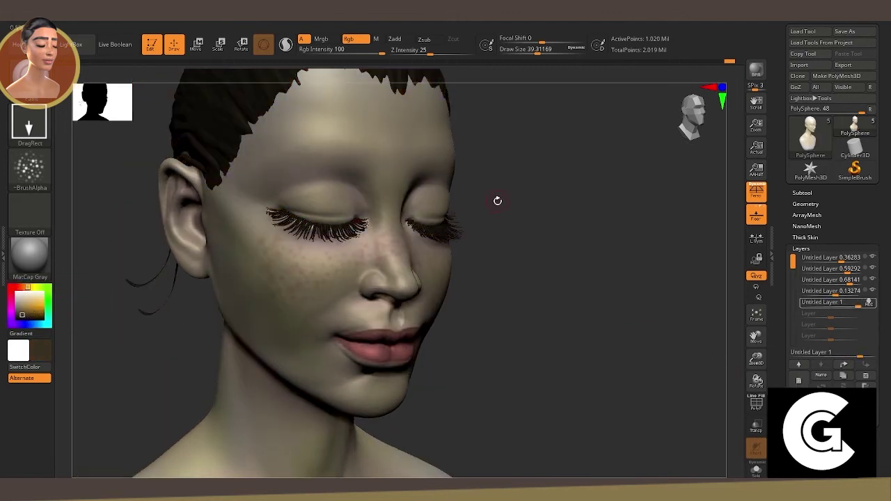
{"action": "left_click_drag", "start_coordinate": [756, 359], "coordinate": [766, 380]}
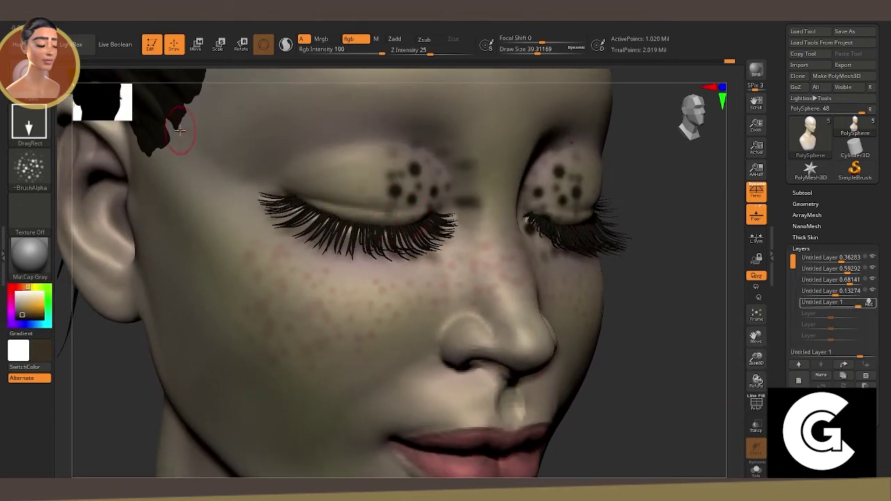
Switch to a FreeHand paint brush and darken the upper lash line, sizing the brush 16–28.7.
{"action": "key", "text": "b"}
{"action": "key", "text": "s"}
{"action": "key", "text": "t"}
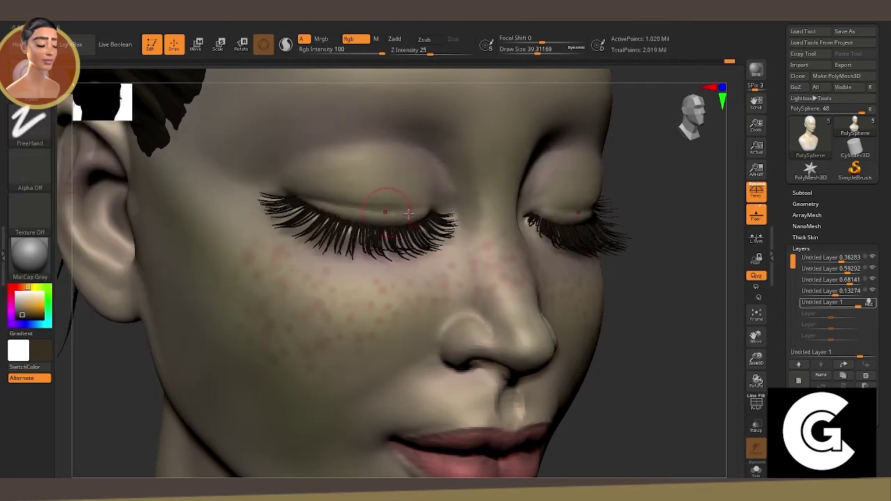
{"action": "left_click_drag", "start_coordinate": [409, 214], "coordinate": [295, 195]}
{"action": "left_click_drag", "start_coordinate": [418, 216], "coordinate": [272, 195]}
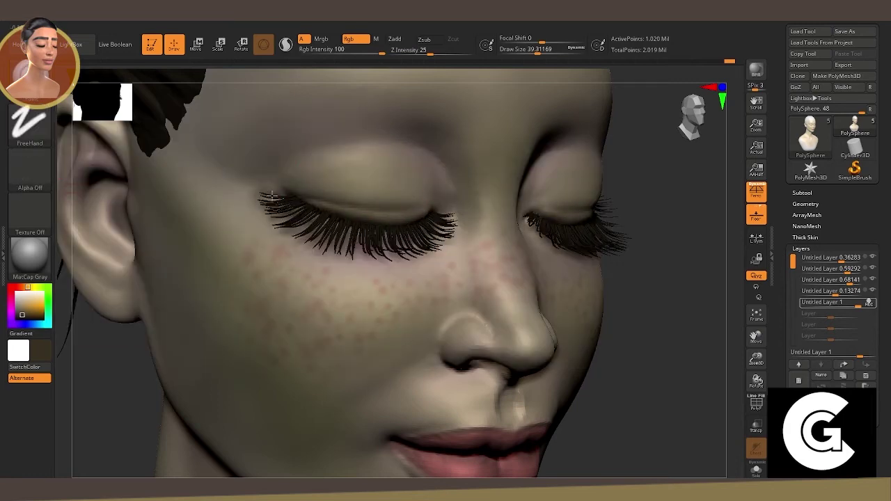
{"action": "right_click_drag", "start_coordinate": [306, 208], "coordinate": [327, 198]}
{"action": "key", "text": "space"}
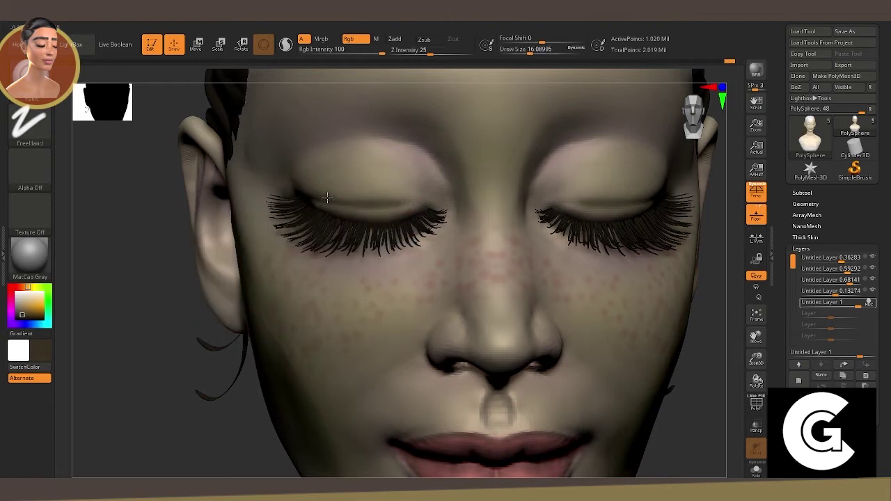
{"action": "mouse_move", "coordinate": [311, 204]}
{"action": "right_mouse_down"}
{"action": "mouse_move", "coordinate": [294, 202]}
{"action": "mouse_move", "coordinate": [330, 227]}
{"action": "mouse_move", "coordinate": [348, 307]}
{"action": "right_mouse_up"}
{"action": "key", "text": "space"}
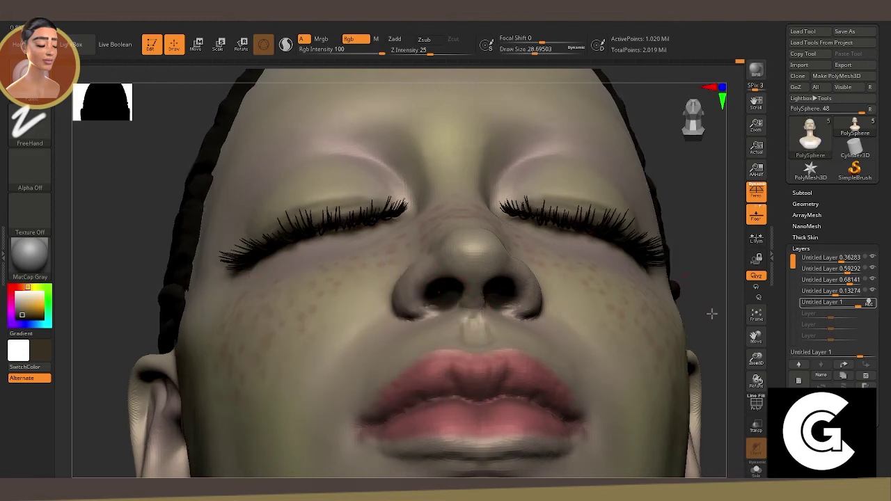
Review the nose, lips and chin while resizing the brush between about 27 and 205.
{"action": "right_click_drag", "start_coordinate": [712, 314], "coordinate": [498, 355]}
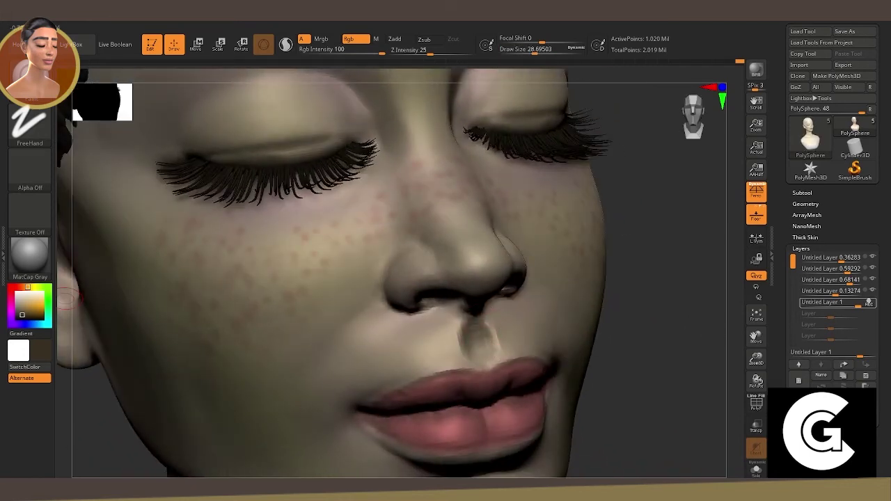
{"action": "right_click_drag", "start_coordinate": [584, 298], "coordinate": [673, 262]}
{"action": "key", "text": "space"}
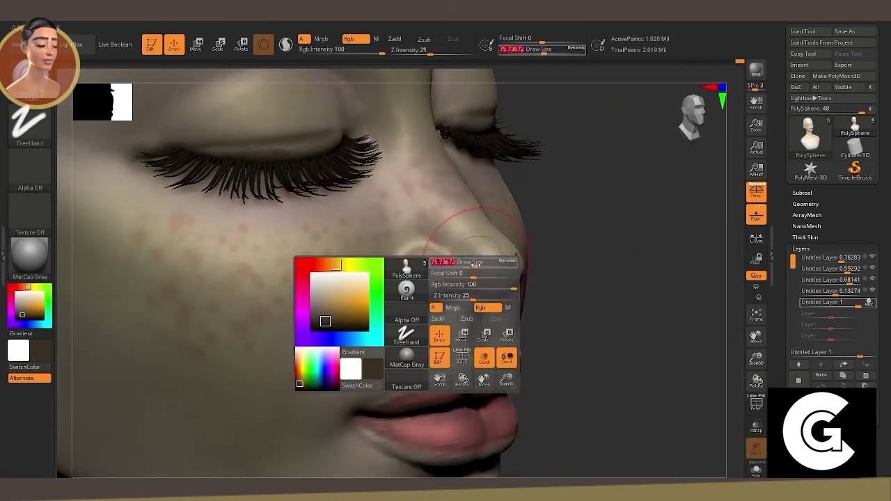
{"action": "right_click_drag", "start_coordinate": [418, 292], "coordinate": [479, 275]}
{"action": "key", "text": "space"}
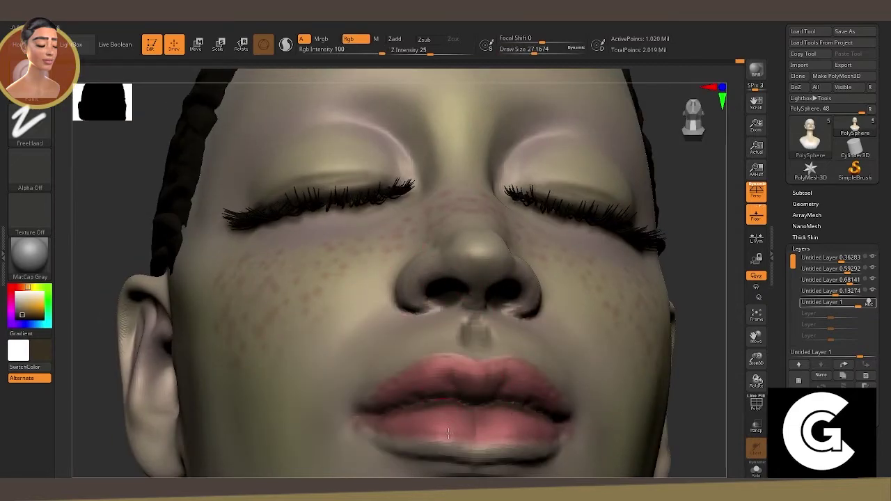
{"action": "key", "text": "space"}
{"action": "mouse_move", "coordinate": [697, 348]}
{"action": "right_mouse_down"}
{"action": "mouse_move", "coordinate": [432, 292]}
{"action": "mouse_move", "coordinate": [682, 354]}
{"action": "mouse_move", "coordinate": [655, 342]}
{"action": "right_mouse_up"}
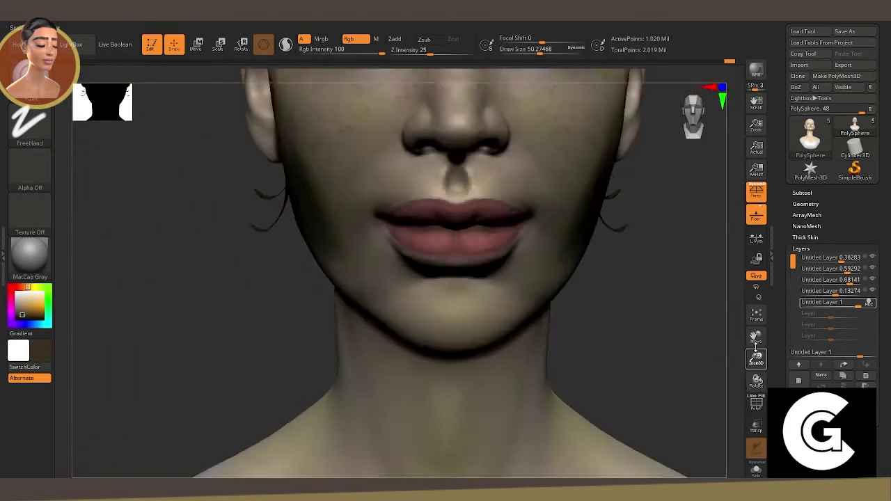
{"action": "key", "text": "space"}
{"action": "left_click_drag", "start_coordinate": [258, 196], "coordinate": [295, 196]}
Orbit past the ear and back of the head to a frontal view, brush ending near 212.
{"action": "right_click_drag", "start_coordinate": [296, 209], "coordinate": [159, 215]}
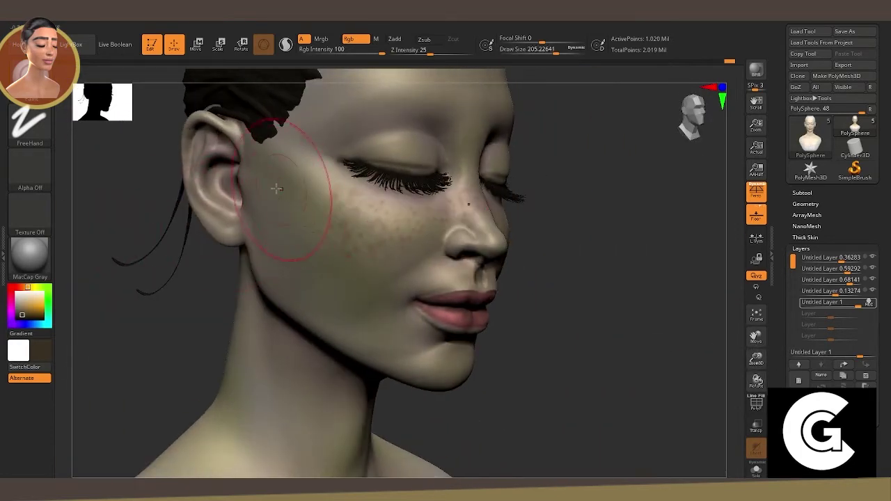
{"action": "right_click_drag", "start_coordinate": [349, 267], "coordinate": [219, 170]}
{"action": "key", "text": "s"}
{"action": "left_click_drag", "start_coordinate": [219, 169], "coordinate": [184, 123]}
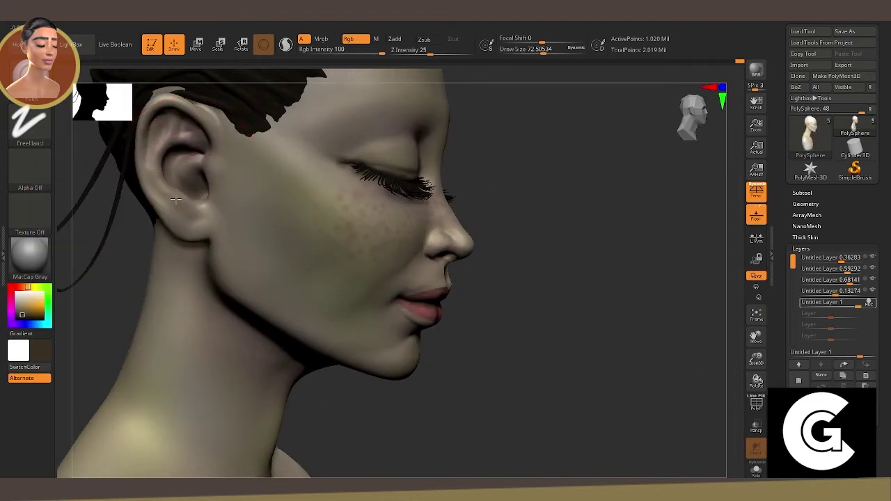
{"action": "right_click_drag", "start_coordinate": [205, 195], "coordinate": [206, 199]}
{"action": "key", "text": "space"}
{"action": "left_click_drag", "start_coordinate": [206, 198], "coordinate": [218, 198]}
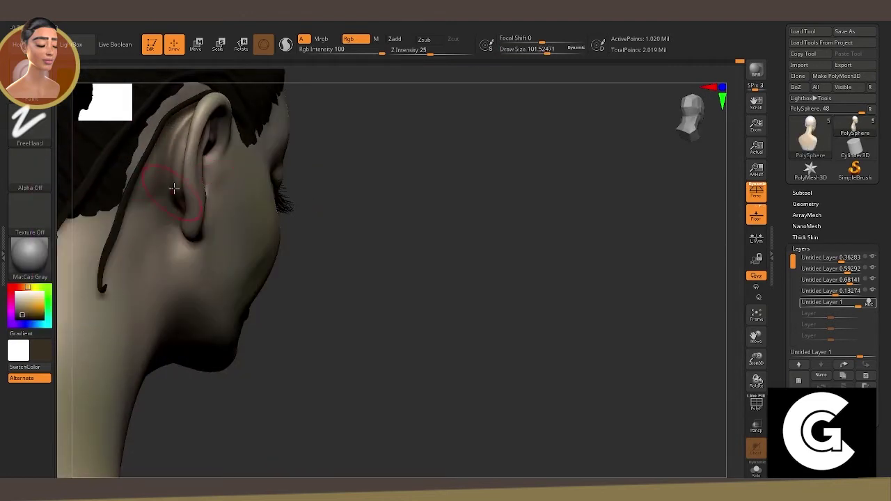
{"action": "right_click_drag", "start_coordinate": [180, 274], "coordinate": [252, 313]}
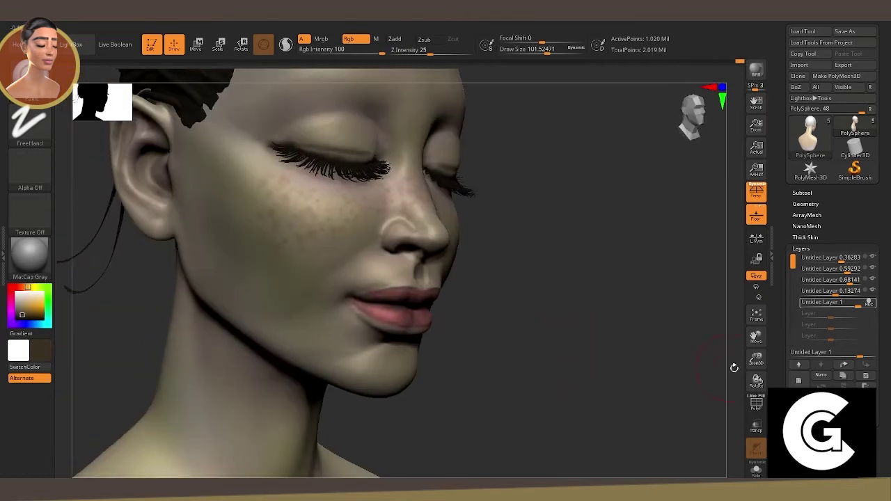
{"action": "key", "text": "space"}
{"action": "left_click_drag", "start_coordinate": [348, 339], "coordinate": [390, 338]}
{"action": "mouse_move", "coordinate": [390, 339]}
{"action": "right_mouse_down"}
{"action": "mouse_move", "coordinate": [369, 418]}
{"action": "mouse_move", "coordinate": [265, 424]}
{"action": "right_mouse_up"}
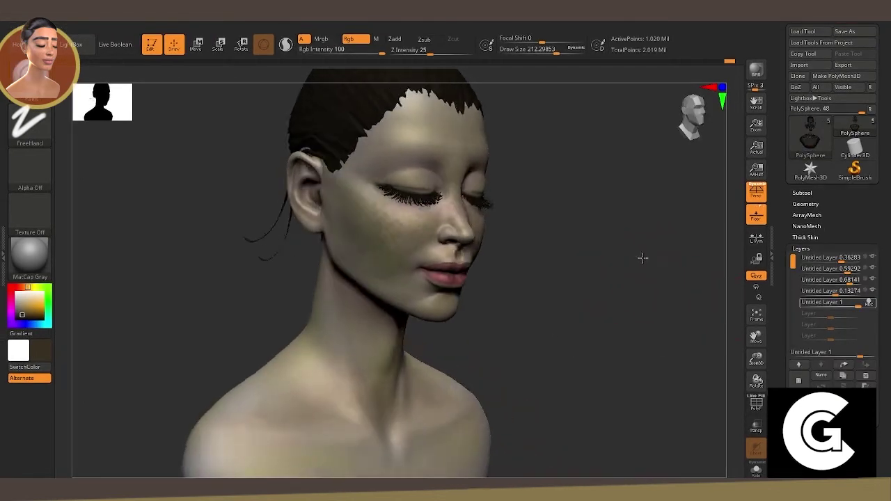
Paint purple eyeshadow on the eyelids with the brush shrunk to about 57.9.
{"action": "left_click_drag", "start_coordinate": [715, 366], "coordinate": [629, 288]}
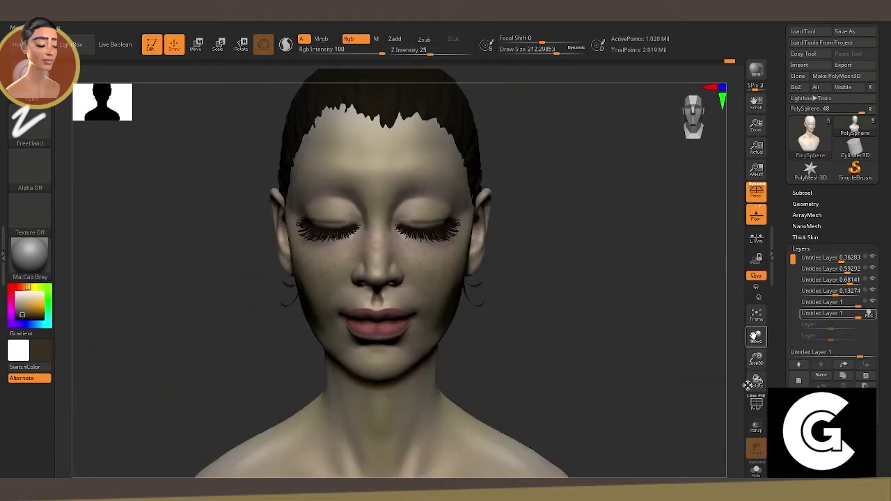
{"action": "left_click_drag", "start_coordinate": [747, 385], "coordinate": [671, 299]}
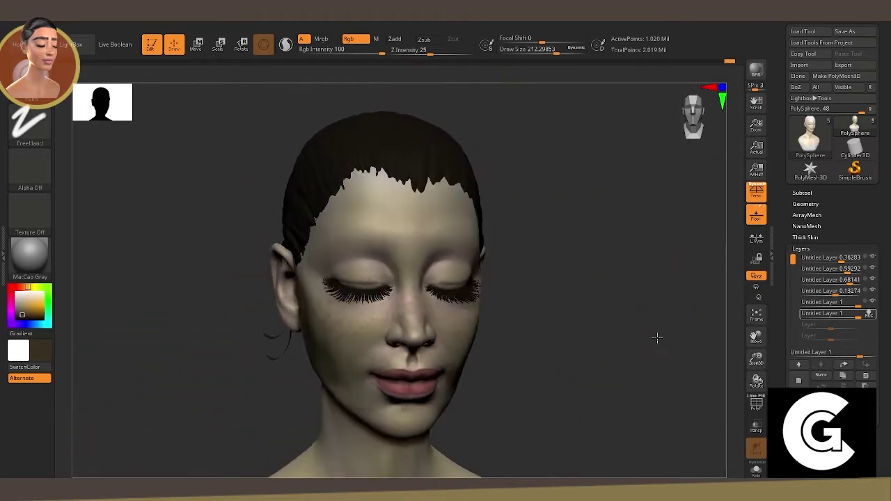
{"action": "left_click", "coordinate": [21, 292], "text": "alt"}
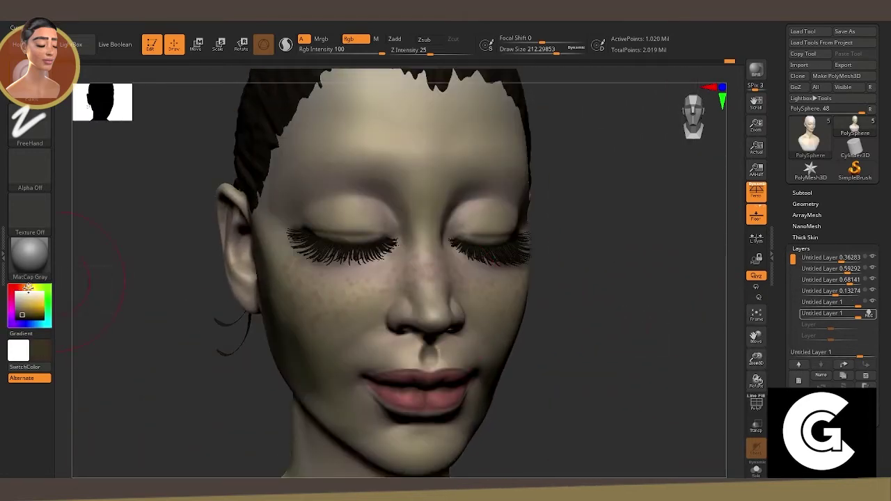
{"action": "key", "text": "space"}
{"action": "left_click_drag", "start_coordinate": [348, 220], "coordinate": [372, 222]}
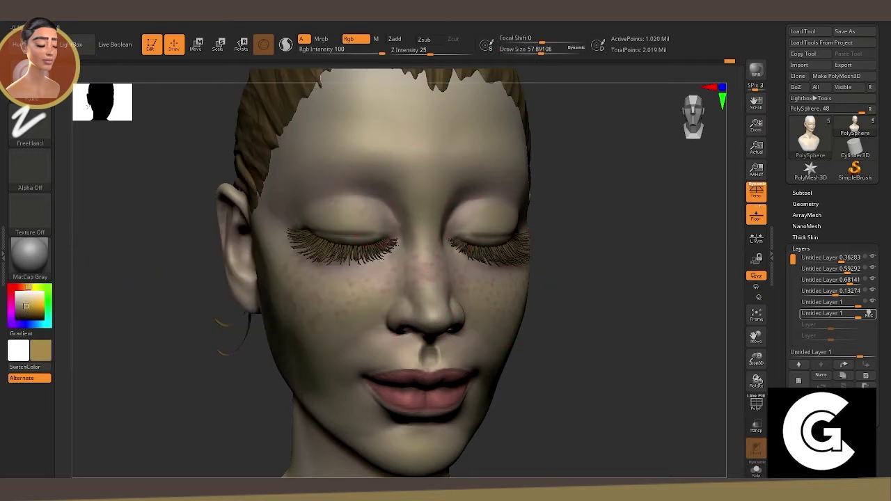
{"action": "left_click_drag", "start_coordinate": [592, 230], "coordinate": [536, 230]}
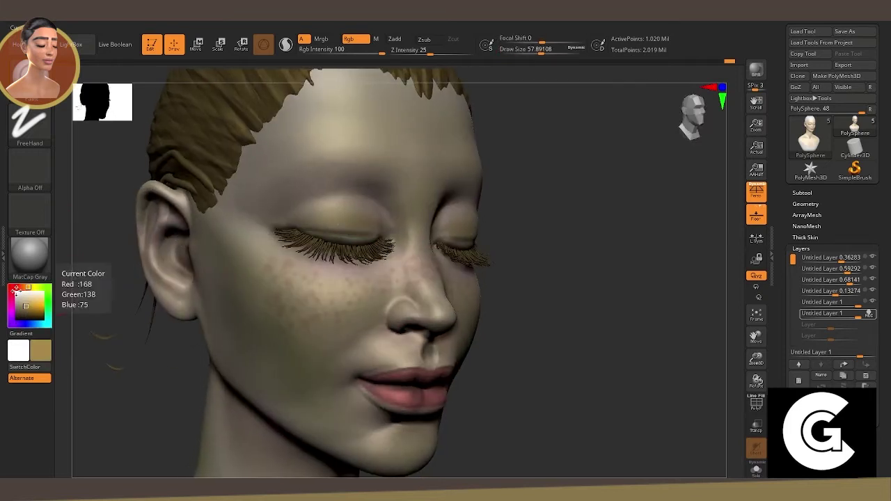
{"action": "left_click", "coordinate": [39, 305], "text": "alt"}
{"action": "left_click_drag", "start_coordinate": [289, 225], "coordinate": [297, 218]}
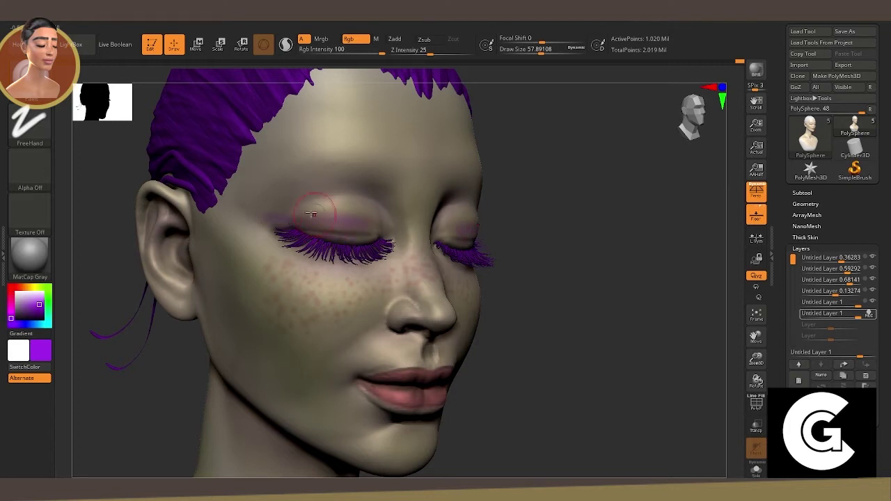
Reset the secondary colour to black and paint dark eyebrows over both brows.
{"action": "left_click", "coordinate": [51, 352]}
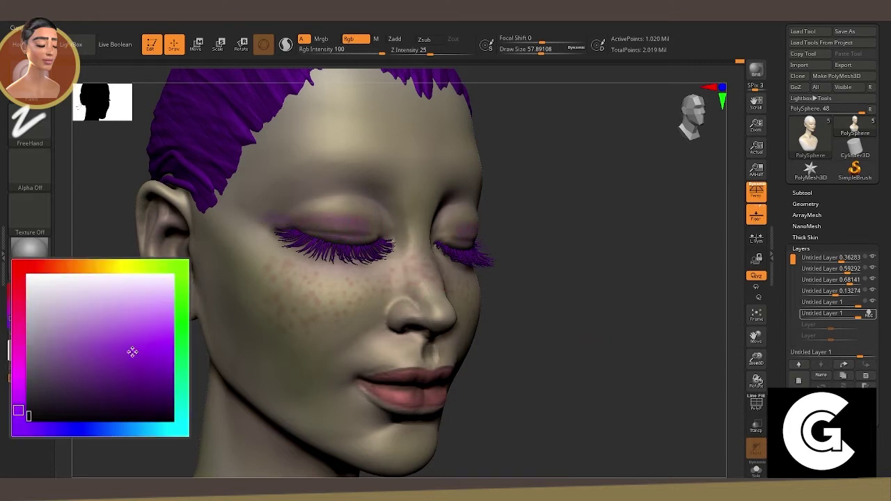
{"action": "left_click", "coordinate": [41, 418]}
{"action": "mouse_move", "coordinate": [163, 275]}
{"action": "left_mouse_down"}
{"action": "mouse_move", "coordinate": [601, 299]}
{"action": "mouse_move", "coordinate": [693, 279]}
{"action": "mouse_move", "coordinate": [696, 332]}
{"action": "mouse_move", "coordinate": [627, 334]}
{"action": "left_mouse_up"}
{"action": "left_click", "coordinate": [31, 306]}
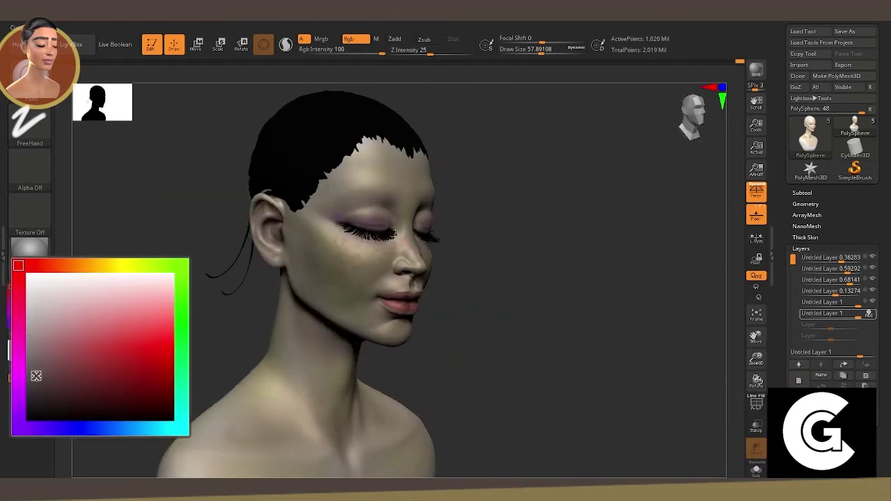
{"action": "left_click", "coordinate": [36, 384]}
{"action": "left_click_drag", "start_coordinate": [230, 265], "coordinate": [160, 251]}
{"action": "mouse_move", "coordinate": [756, 360]}
{"action": "left_mouse_down"}
{"action": "mouse_move", "coordinate": [666, 322]}
{"action": "mouse_move", "coordinate": [672, 317]}
{"action": "left_mouse_up"}
{"action": "left_click_drag", "start_coordinate": [373, 160], "coordinate": [411, 164]}
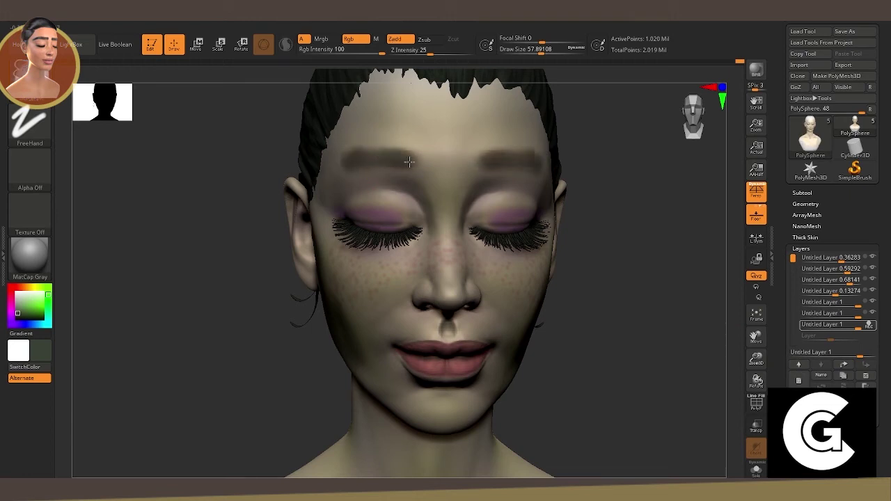
{"action": "key", "text": "ctrl+z"}
{"action": "key", "text": "ctrl+shift+z"}
{"action": "left_click_drag", "start_coordinate": [171, 229], "coordinate": [299, 167]}
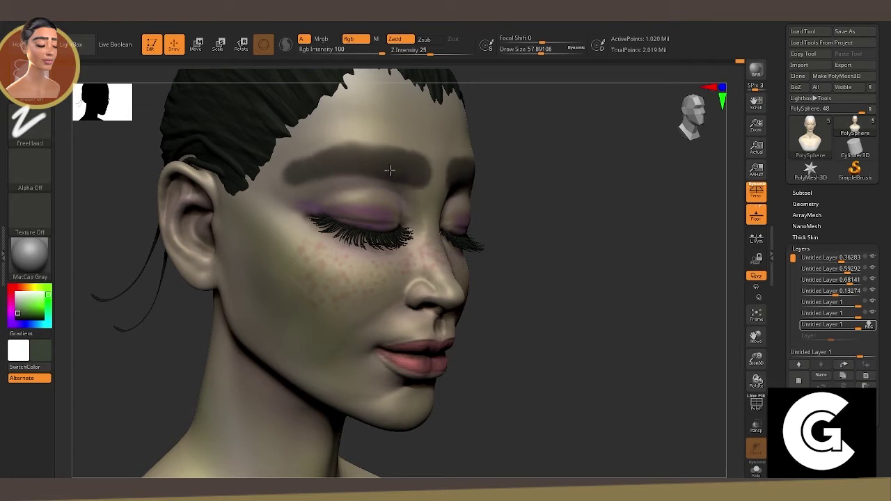
{"action": "left_click_drag", "start_coordinate": [562, 255], "coordinate": [558, 258]}
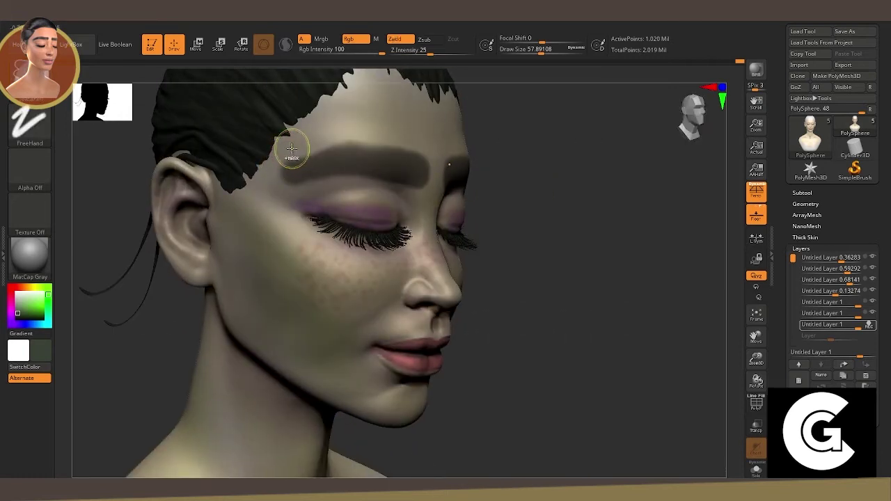
{"action": "key", "text": "space"}
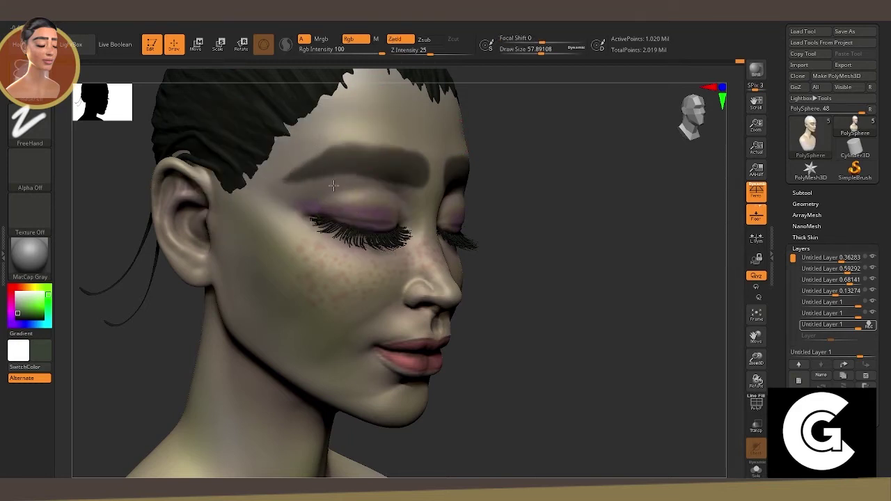
{"action": "left_click_drag", "start_coordinate": [489, 228], "coordinate": [358, 135]}
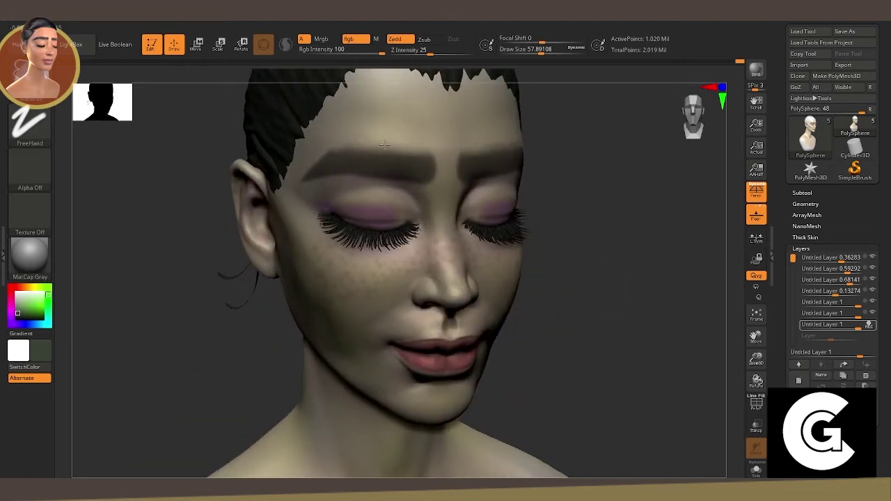
{"action": "mouse_move", "coordinate": [349, 142]}
{"action": "left_mouse_down"}
{"action": "mouse_move", "coordinate": [331, 139]}
{"action": "mouse_move", "coordinate": [362, 143]}
{"action": "left_mouse_up"}
{"action": "scroll", "coordinate": [445, 251], "scroll_direction": "up", "scroll_amount": 3}
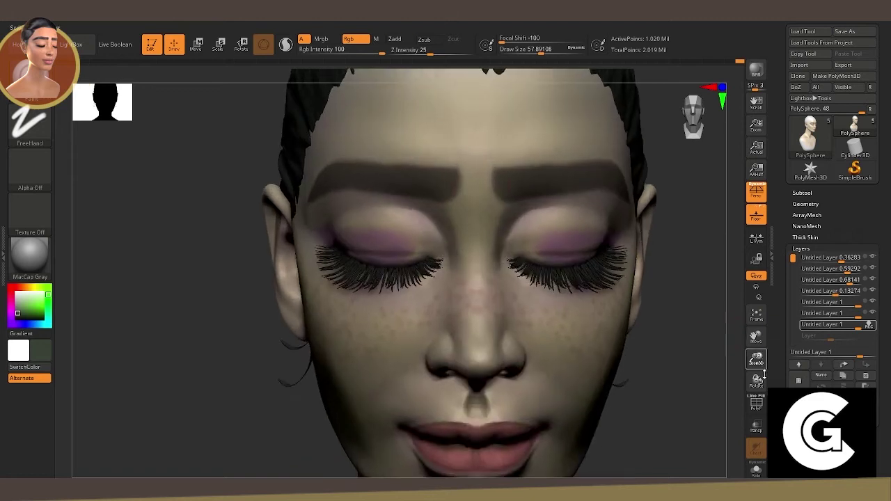
{"action": "key", "text": "space"}
{"action": "left_click_drag", "start_coordinate": [457, 192], "coordinate": [462, 192]}
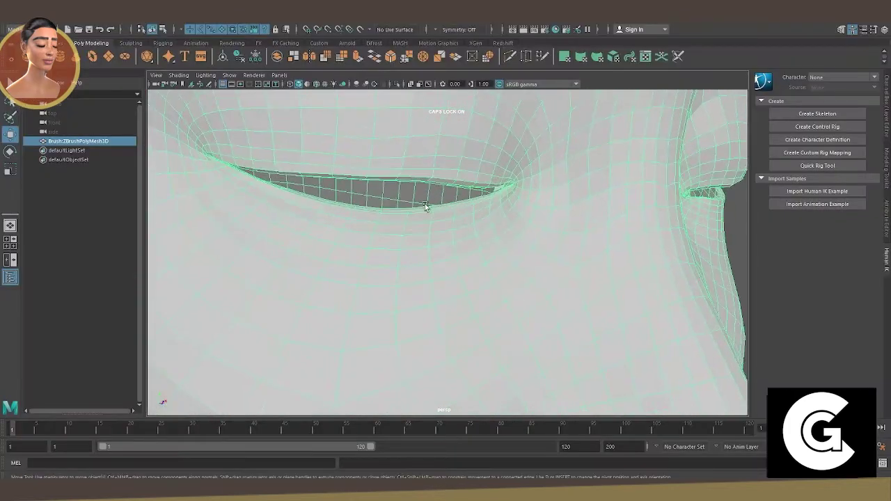
Zoom out to the whole face mesh and set Symmetry to Topology, awaiting an edge pick.
{"action": "scroll", "coordinate": [370, 140], "scroll_direction": "down", "scroll_amount": 3}
{"action": "scroll", "coordinate": [344, 139], "scroll_direction": "down", "scroll_amount": 3}
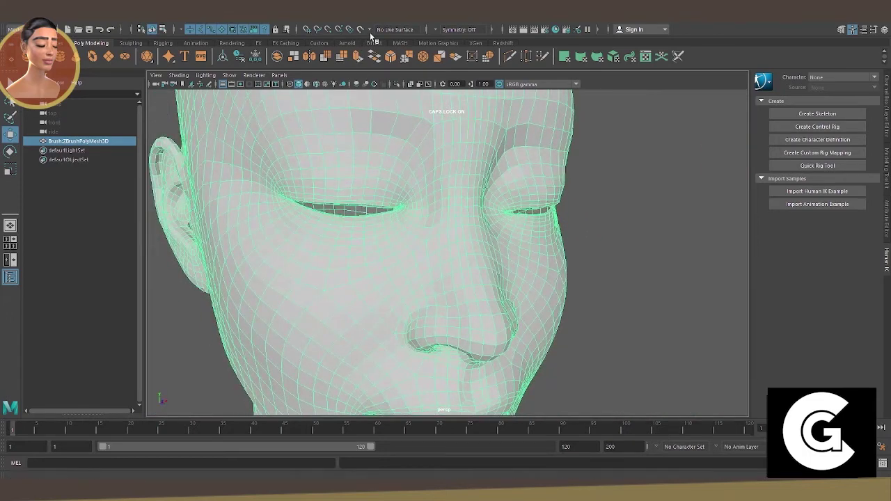
{"action": "left_click", "coordinate": [439, 31]}
{"action": "left_click", "coordinate": [453, 96]}
{"action": "scroll", "coordinate": [432, 113], "scroll_direction": "up", "scroll_amount": 2}
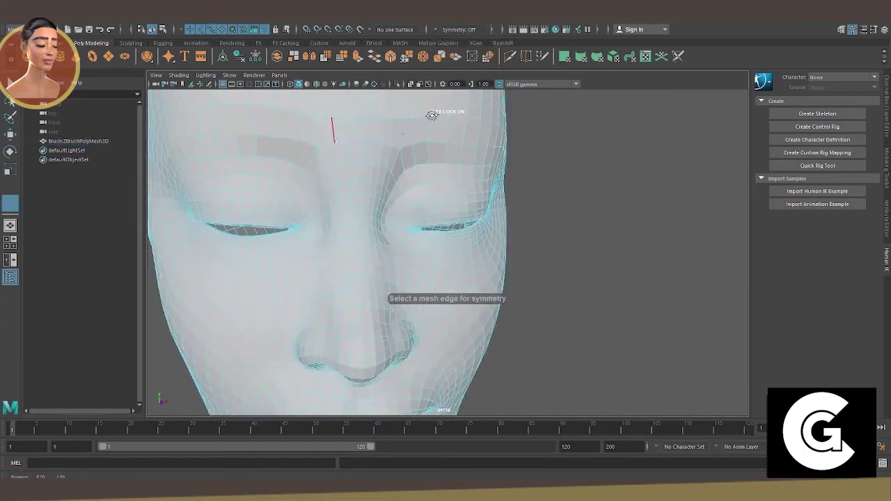
{"action": "scroll", "coordinate": [423, 153], "scroll_direction": "up", "scroll_amount": 2}
{"action": "mouse_move", "coordinate": [422, 153]}
{"action": "left_mouse_down", "text": "alt"}
{"action": "mouse_move", "coordinate": [420, 175]}
{"action": "mouse_move", "coordinate": [443, 225]}
{"action": "left_mouse_up", "text": "alt"}
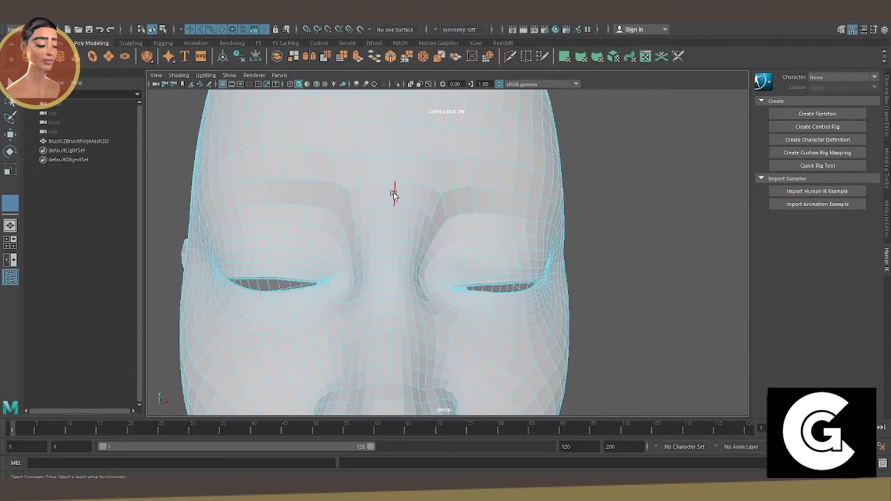
Set symmetry on the ZBrushPolyMesh3D head and select a vertex on the upper eyelid rim.
{"action": "mouse_move", "coordinate": [393, 193]}
{"action": "left_mouse_down", "text": "alt"}
{"action": "mouse_move", "coordinate": [388, 165]}
{"action": "mouse_move", "coordinate": [397, 251]}
{"action": "left_mouse_up", "text": "alt"}
{"action": "left_click", "coordinate": [397, 252]}
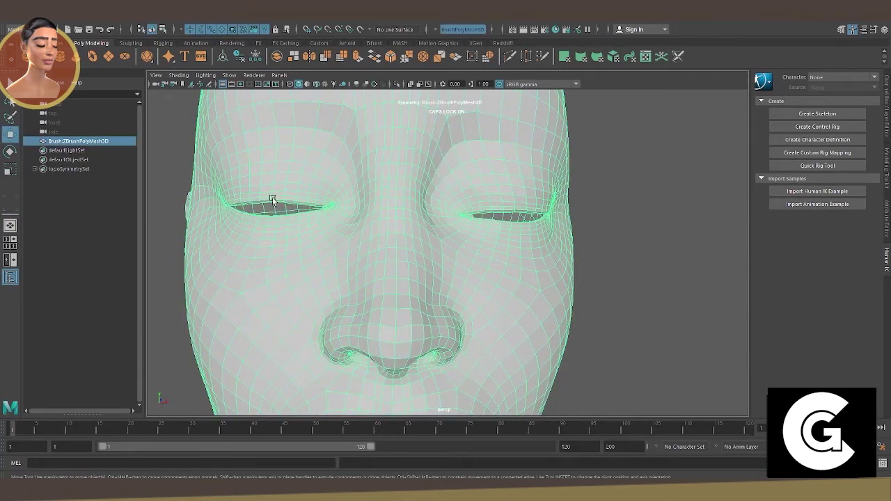
{"action": "right_click_drag", "start_coordinate": [272, 200], "coordinate": [238, 195]}
{"action": "scroll", "coordinate": [318, 197], "scroll_direction": "up", "scroll_amount": 3}
{"action": "scroll", "coordinate": [467, 209], "scroll_direction": "up", "scroll_amount": 3}
{"action": "scroll", "coordinate": [433, 184], "scroll_direction": "up", "scroll_amount": 1}
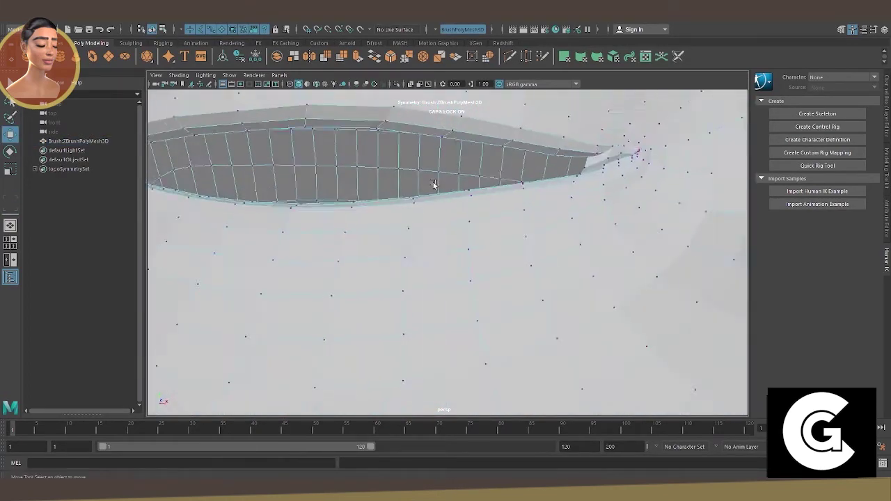
{"action": "left_click_drag", "start_coordinate": [433, 184], "coordinate": [377, 210], "text": "alt"}
{"action": "left_click", "coordinate": [360, 211]}
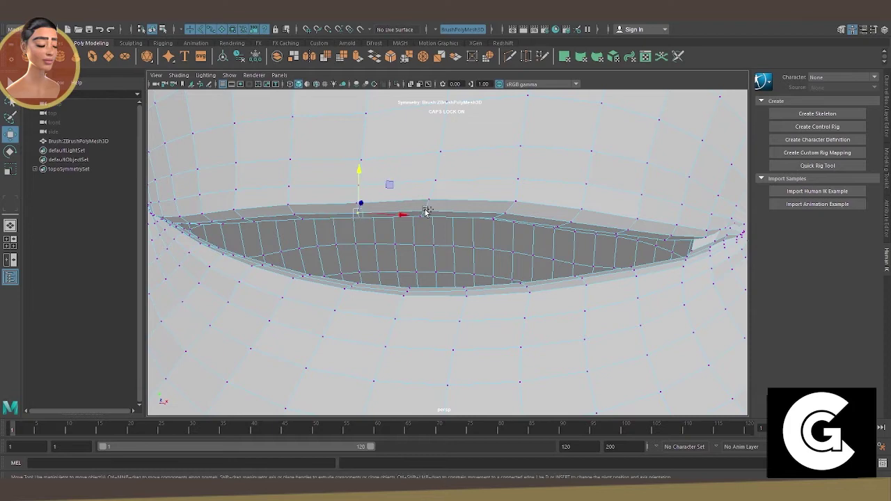
Raise the selected eyelid vertex slightly inside the eye opening.
{"action": "scroll", "coordinate": [426, 211], "scroll_direction": "down", "scroll_amount": 3}
{"action": "left_click_drag", "start_coordinate": [434, 229], "coordinate": [410, 255], "text": "alt"}
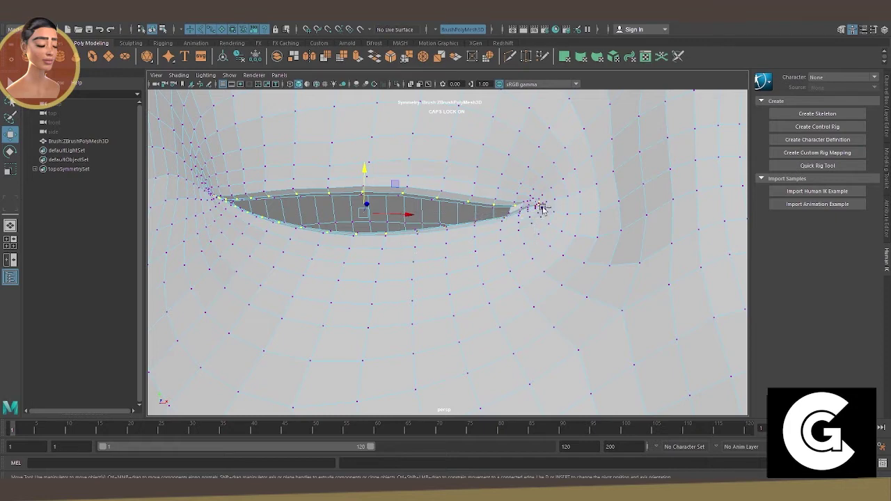
{"action": "middle_click_drag", "start_coordinate": [272, 239], "coordinate": [392, 230]}
{"action": "scroll", "coordinate": [271, 213], "scroll_direction": "down", "scroll_amount": 5}
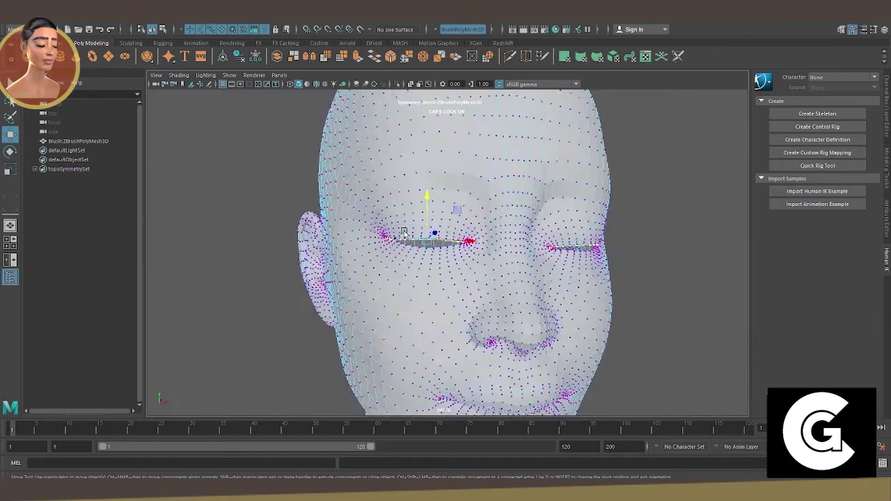
{"action": "scroll", "coordinate": [508, 229], "scroll_direction": "up", "scroll_amount": 5}
Inspect the eye loop in wireframe, frame it, and return to shaded display with points.
{"action": "mouse_move", "coordinate": [507, 229]}
{"action": "left_mouse_down", "text": "alt"}
{"action": "mouse_move", "coordinate": [437, 243]}
{"action": "mouse_move", "coordinate": [269, 217]}
{"action": "mouse_move", "coordinate": [301, 145]}
{"action": "left_mouse_up", "text": "alt"}
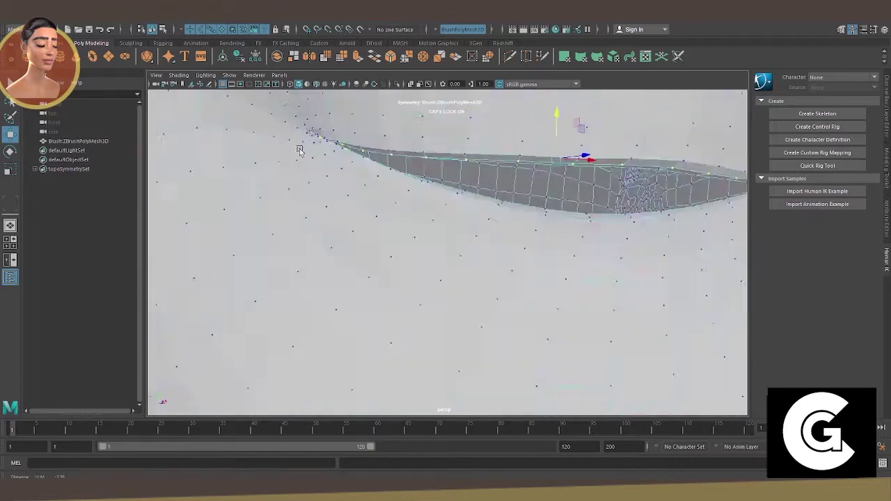
{"action": "scroll", "coordinate": [320, 193], "scroll_direction": "up", "scroll_amount": 5}
{"action": "scroll", "coordinate": [318, 195], "scroll_direction": "down", "scroll_amount": 3}
{"action": "mouse_move", "coordinate": [318, 195]}
{"action": "left_mouse_down", "text": "alt"}
{"action": "mouse_move", "coordinate": [332, 203]}
{"action": "mouse_move", "coordinate": [379, 152]}
{"action": "left_mouse_up", "text": "alt"}
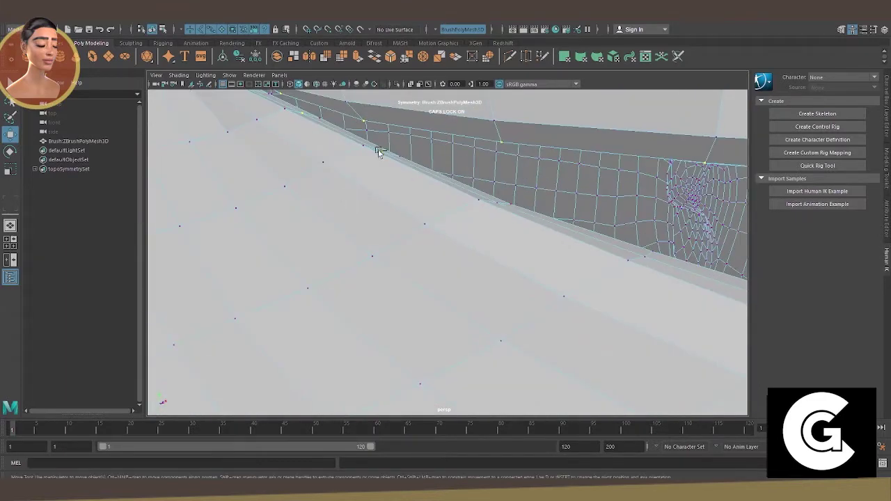
{"action": "scroll", "coordinate": [317, 125], "scroll_direction": "down", "scroll_amount": 3}
{"action": "scroll", "coordinate": [327, 140], "scroll_direction": "up", "scroll_amount": 5}
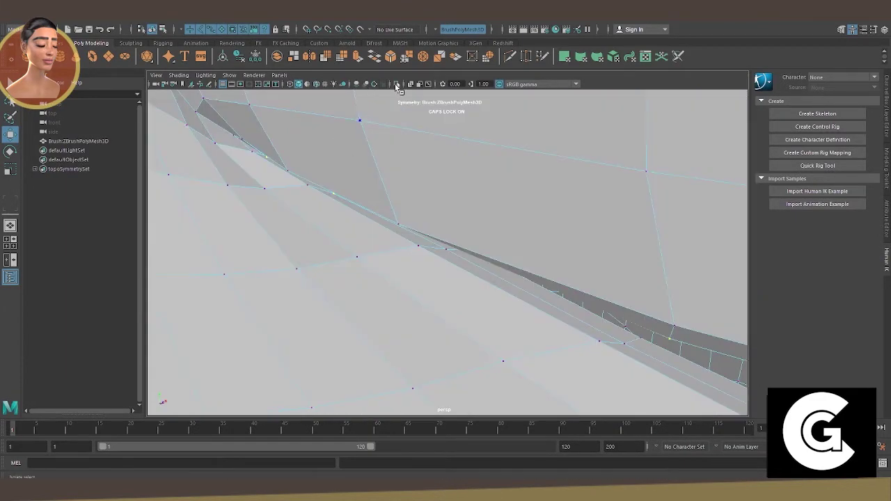
{"action": "left_click", "coordinate": [395, 84]}
{"action": "mouse_move", "coordinate": [282, 127]}
{"action": "left_mouse_down", "text": "alt"}
{"action": "mouse_move", "coordinate": [325, 144]}
{"action": "mouse_move", "coordinate": [294, 139]}
{"action": "mouse_move", "coordinate": [330, 158]}
{"action": "left_mouse_up", "text": "alt"}
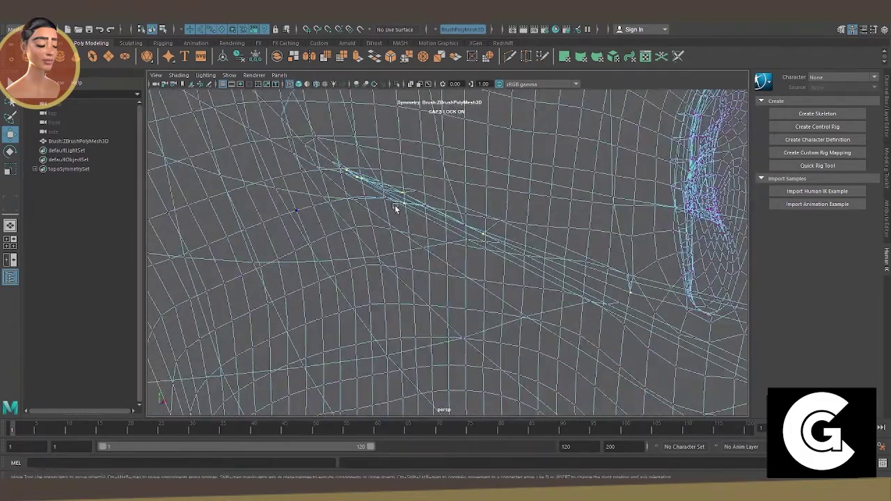
{"action": "key", "text": "f"}
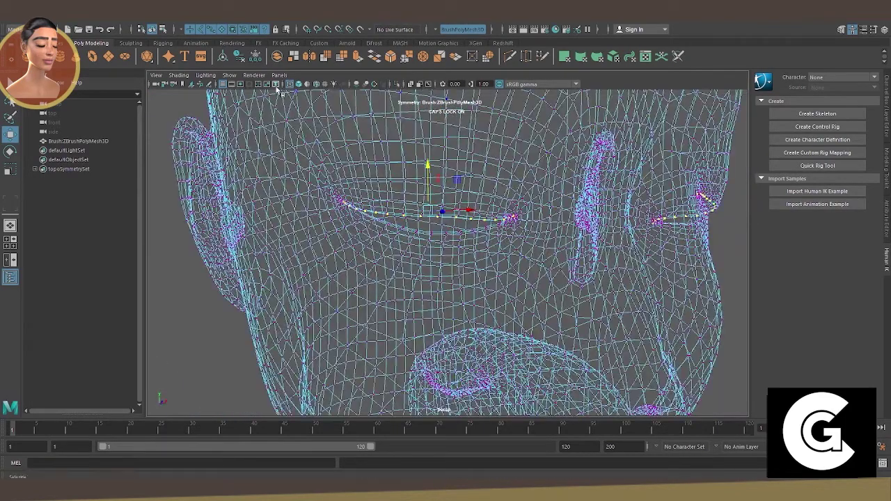
{"action": "left_click", "coordinate": [299, 83]}
{"action": "mouse_move", "coordinate": [327, 119]}
{"action": "left_mouse_down", "text": "alt"}
{"action": "mouse_move", "coordinate": [355, 132]}
{"action": "mouse_move", "coordinate": [355, 150]}
{"action": "left_mouse_up", "text": "alt"}
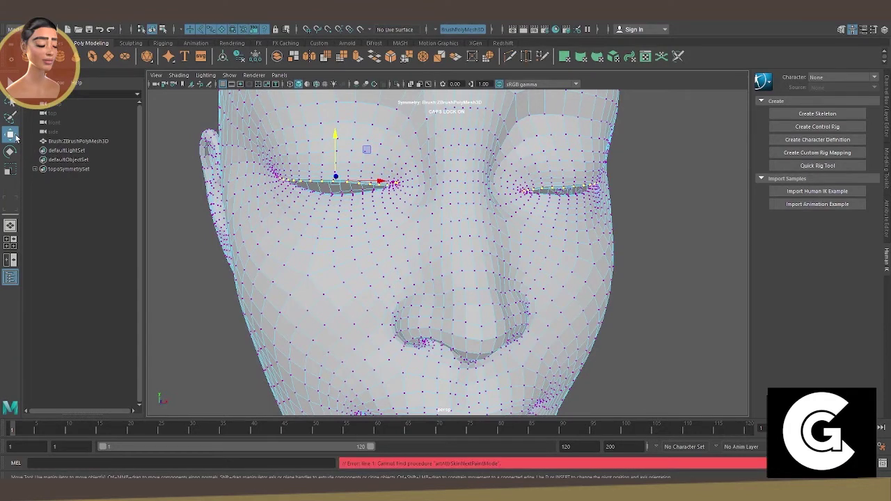
Grow the vertex selection to the loops around both eye openings.
{"action": "key", "text": "shift+period"}
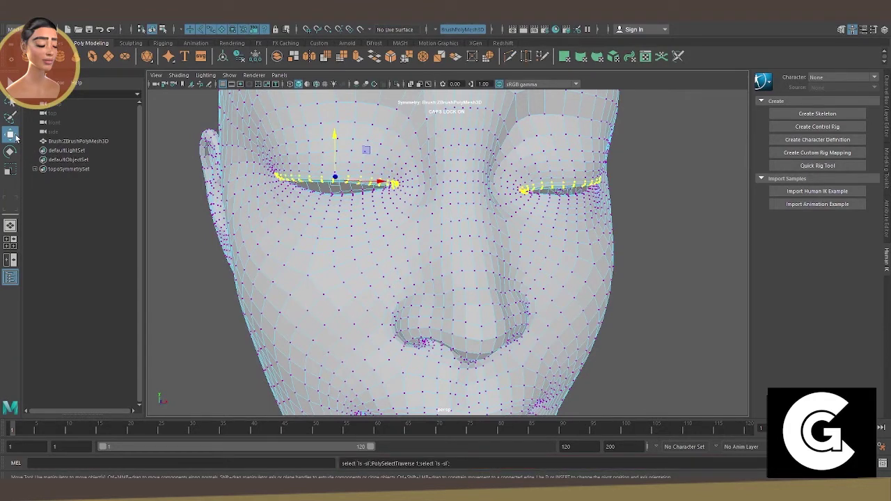
{"action": "scroll", "coordinate": [368, 144], "scroll_direction": "up", "scroll_amount": 2}
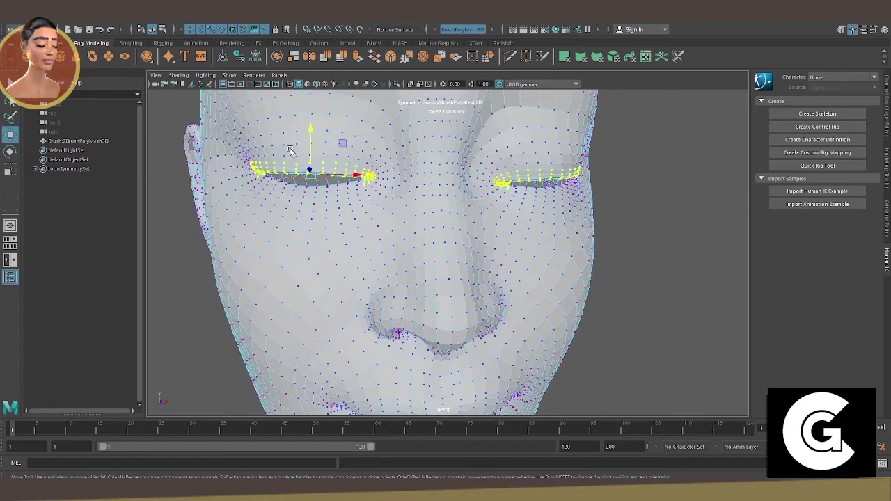
{"action": "scroll", "coordinate": [367, 143], "scroll_direction": "up", "scroll_amount": 3}
{"action": "scroll", "coordinate": [414, 174], "scroll_direction": "up", "scroll_amount": 3}
{"action": "scroll", "coordinate": [376, 193], "scroll_direction": "up", "scroll_amount": 2}
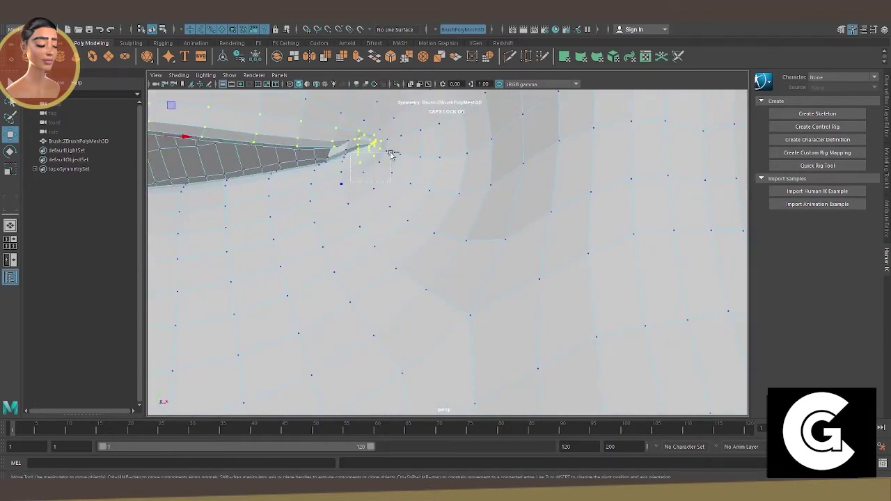
{"action": "scroll", "coordinate": [339, 155], "scroll_direction": "down", "scroll_amount": 3}
{"action": "scroll", "coordinate": [275, 133], "scroll_direction": "up", "scroll_amount": 2}
{"action": "scroll", "coordinate": [364, 175], "scroll_direction": "up", "scroll_amount": 2}
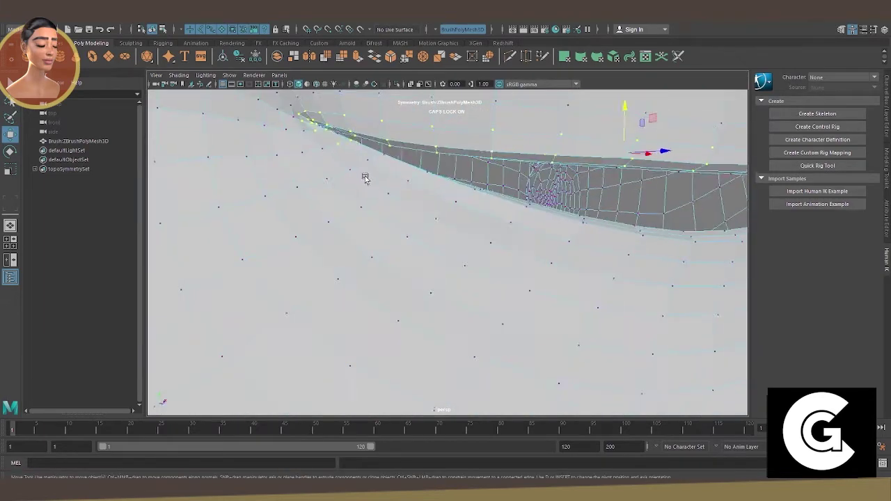
{"action": "scroll", "coordinate": [342, 201], "scroll_direction": "up", "scroll_amount": 1}
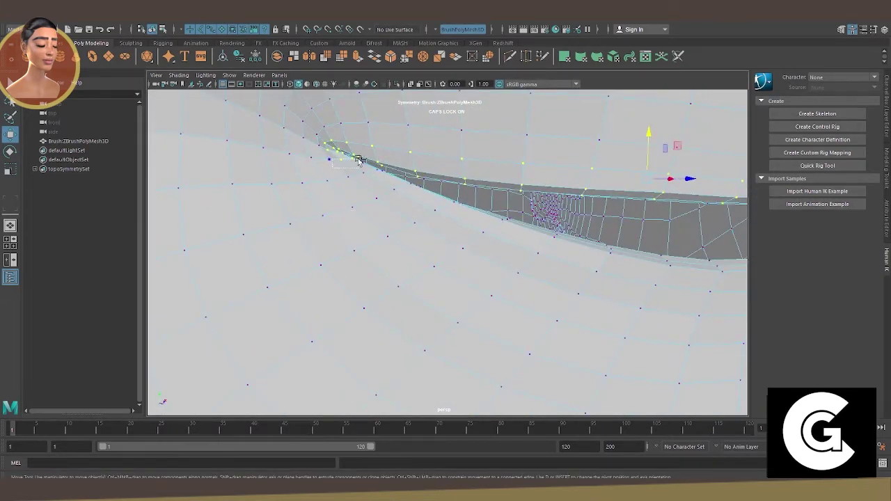
{"action": "scroll", "coordinate": [420, 198], "scroll_direction": "down", "scroll_amount": 3}
Enable Soft Select in the Move tool settings and close the settings panel.
{"action": "double_click", "coordinate": [11, 134]}
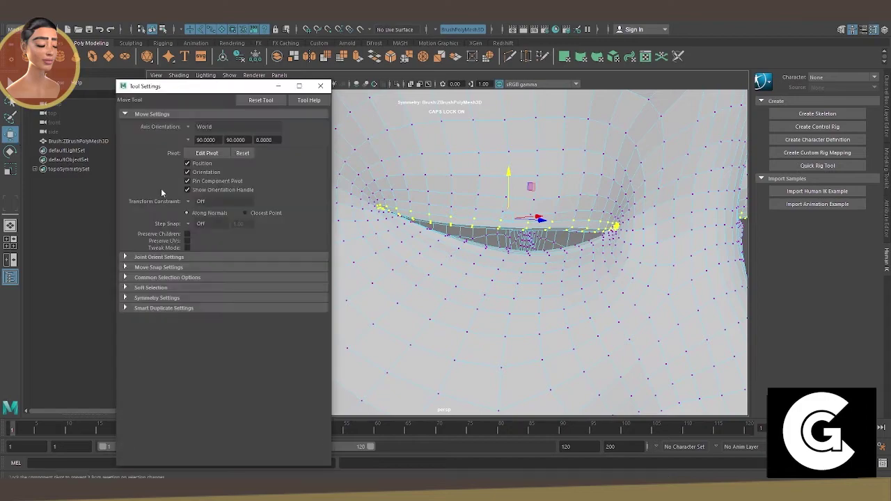
{"action": "left_click", "coordinate": [125, 288]}
{"action": "left_click", "coordinate": [188, 299]}
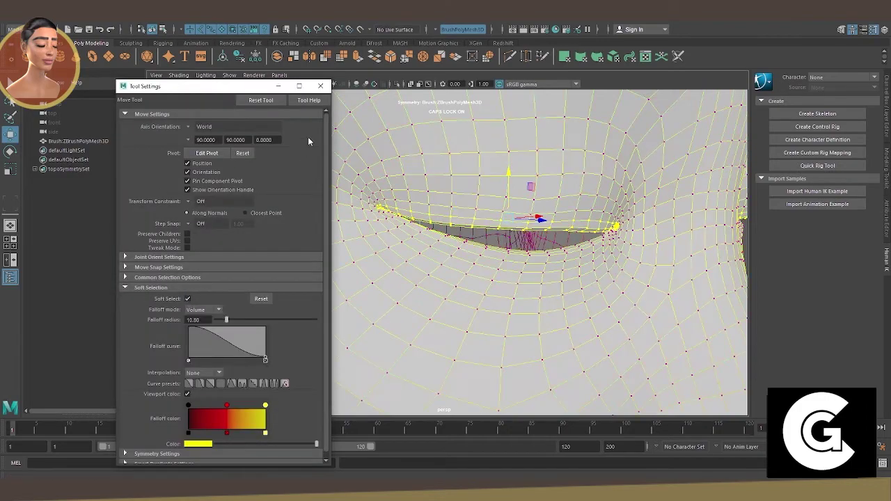
{"action": "left_click", "coordinate": [320, 86]}
{"action": "scroll", "coordinate": [432, 184], "scroll_direction": "down", "scroll_amount": 3}
{"action": "scroll", "coordinate": [435, 185], "scroll_direction": "up", "scroll_amount": 3}
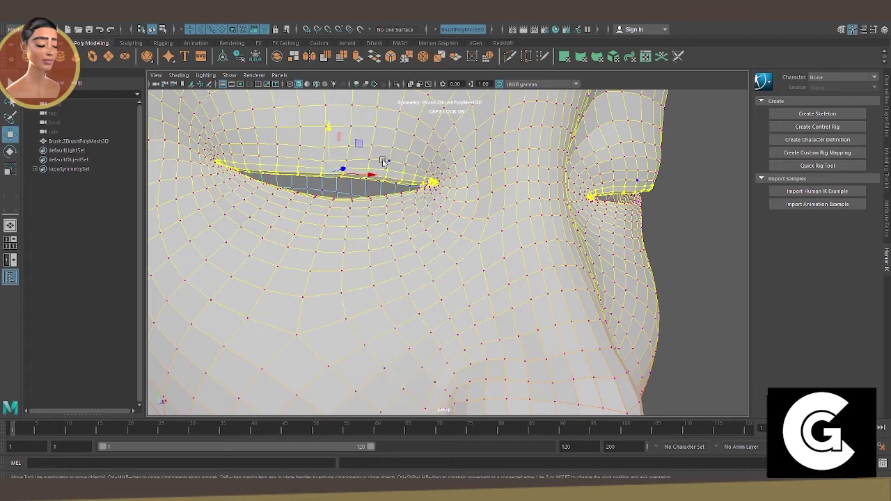
{"action": "scroll", "coordinate": [382, 161], "scroll_direction": "down", "scroll_amount": 5}
Shrink the soft selection falloff to the eye and lift the eyelid vertices.
{"action": "left_click_drag", "start_coordinate": [386, 213], "coordinate": [212, 232]}
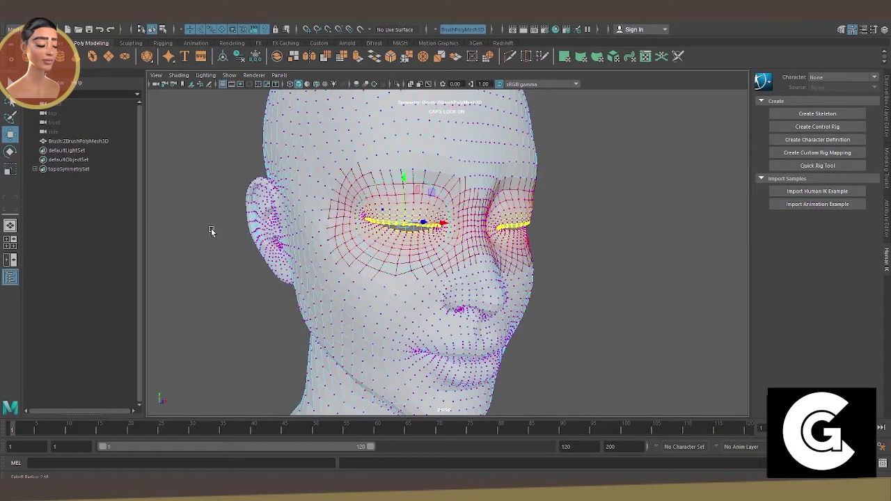
{"action": "scroll", "coordinate": [384, 221], "scroll_direction": "up", "scroll_amount": 5}
{"action": "scroll", "coordinate": [313, 189], "scroll_direction": "up", "scroll_amount": 2}
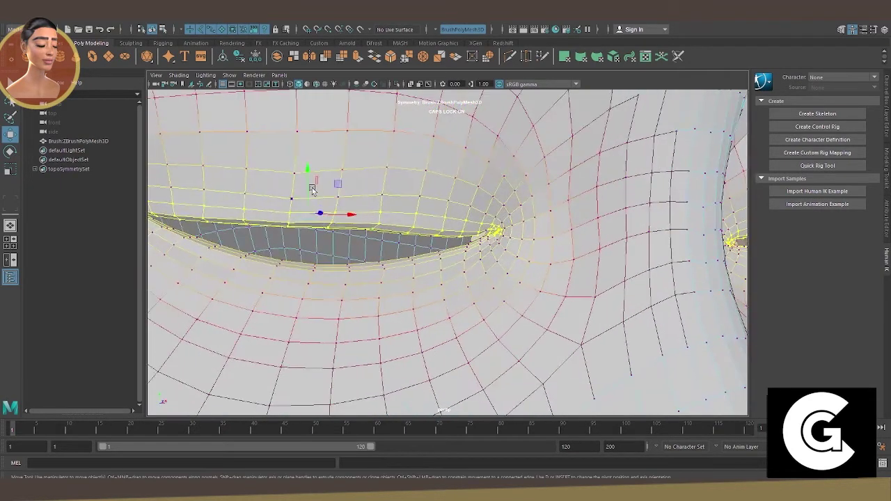
{"action": "left_click_drag", "start_coordinate": [313, 190], "coordinate": [307, 189]}
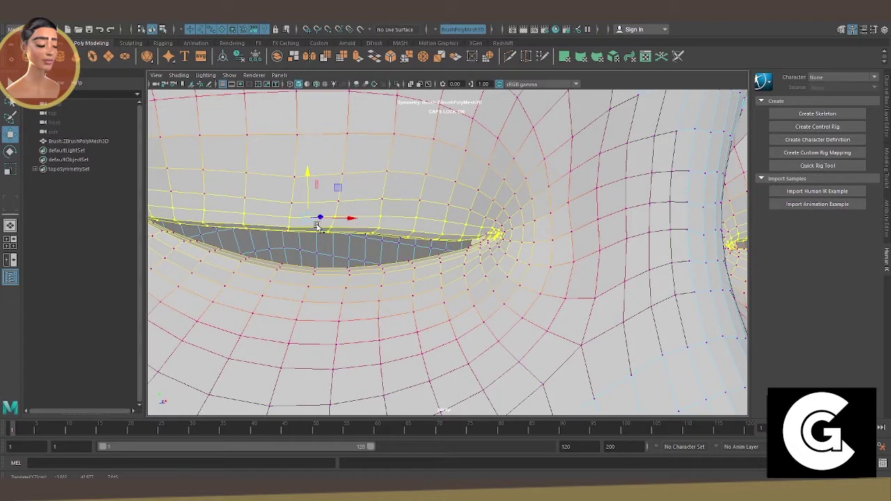
Deselect the stray vertices on the ear from a three-quarter view.
{"action": "left_click_drag", "start_coordinate": [268, 221], "coordinate": [271, 146], "text": "alt"}
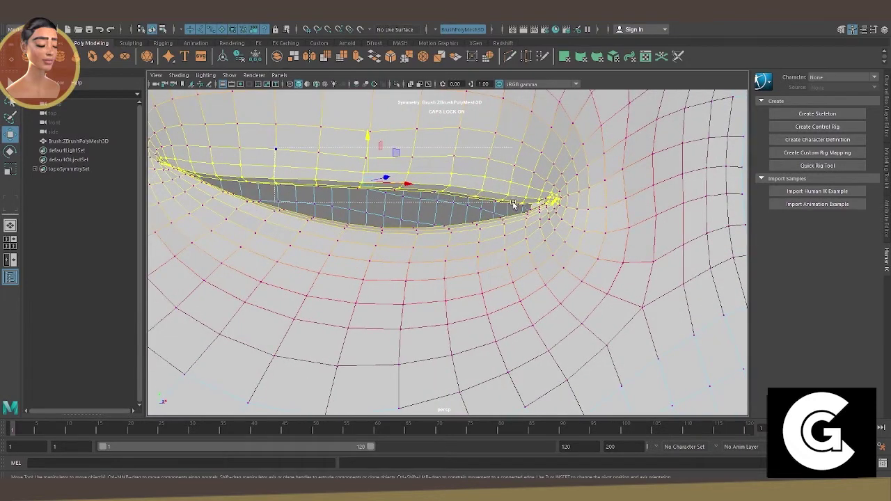
{"action": "scroll", "coordinate": [378, 235], "scroll_direction": "down", "scroll_amount": 5}
{"action": "mouse_move", "coordinate": [378, 234]}
{"action": "left_mouse_down", "text": "alt"}
{"action": "mouse_move", "coordinate": [455, 265]}
{"action": "mouse_move", "coordinate": [352, 219]}
{"action": "left_mouse_up", "text": "alt"}
{"action": "left_click_drag", "start_coordinate": [343, 179], "coordinate": [470, 272], "text": "ctrl"}
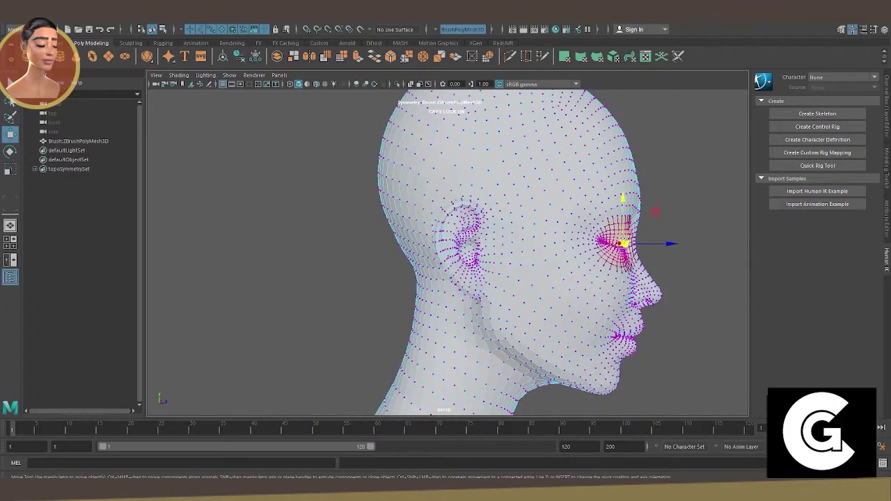
{"action": "left_click_drag", "start_coordinate": [495, 216], "coordinate": [404, 175], "text": "alt"}
{"action": "scroll", "coordinate": [404, 174], "scroll_direction": "up", "scroll_amount": 3}
{"action": "scroll", "coordinate": [396, 168], "scroll_direction": "up", "scroll_amount": 4}
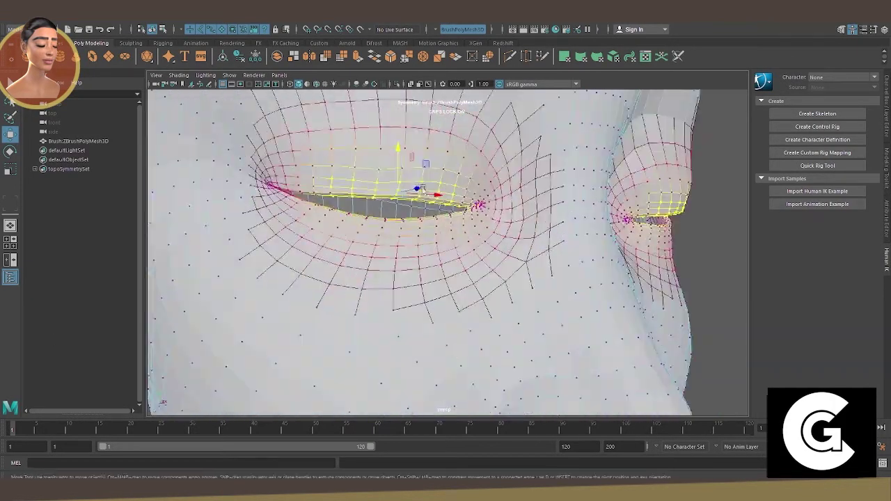
{"action": "scroll", "coordinate": [400, 212], "scroll_direction": "up", "scroll_amount": 2}
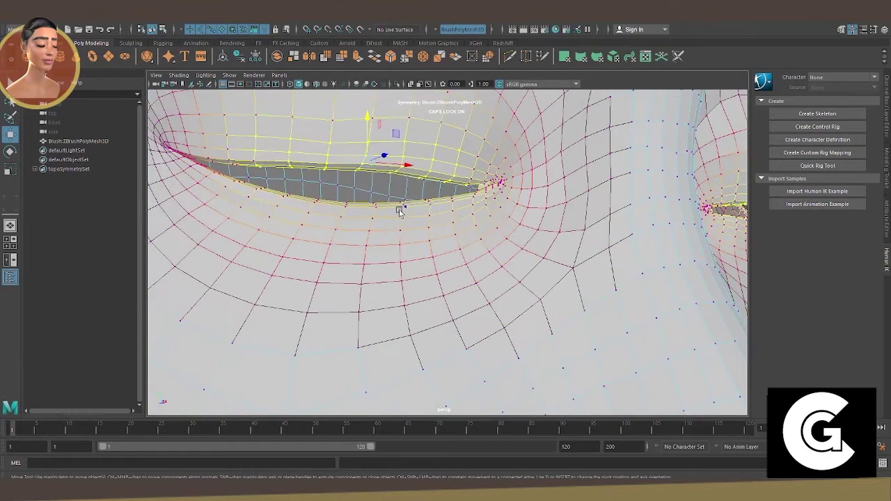
Tighten the falloff to the eyelid and raise several groups of upper eyelid vertices.
{"action": "left_click_drag", "start_coordinate": [368, 147], "coordinate": [223, 169]}
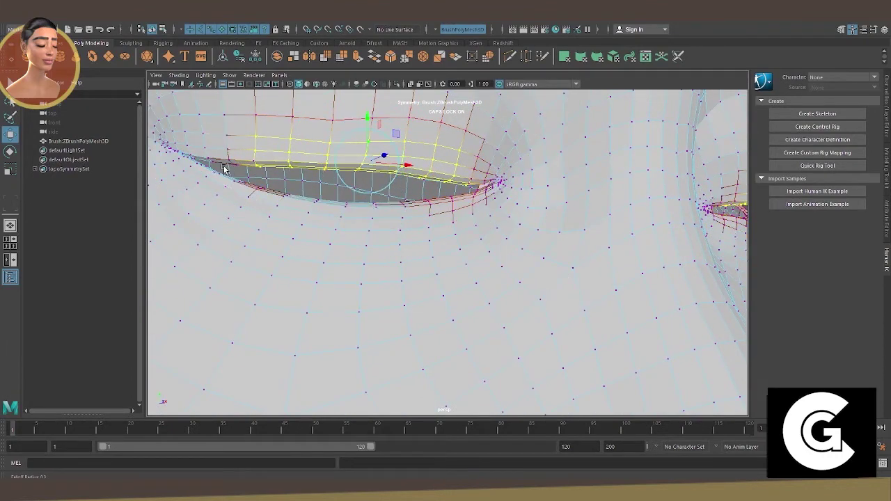
{"action": "left_click_drag", "start_coordinate": [366, 129], "coordinate": [363, 136]}
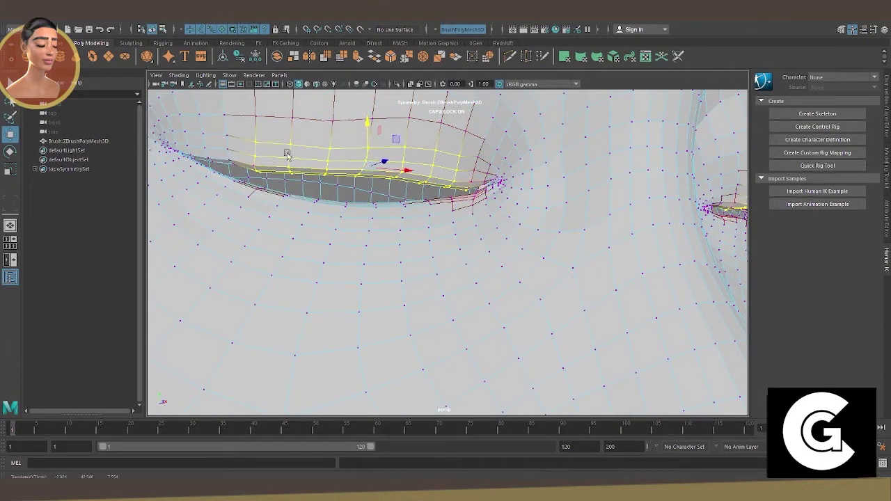
{"action": "left_click", "coordinate": [388, 161]}
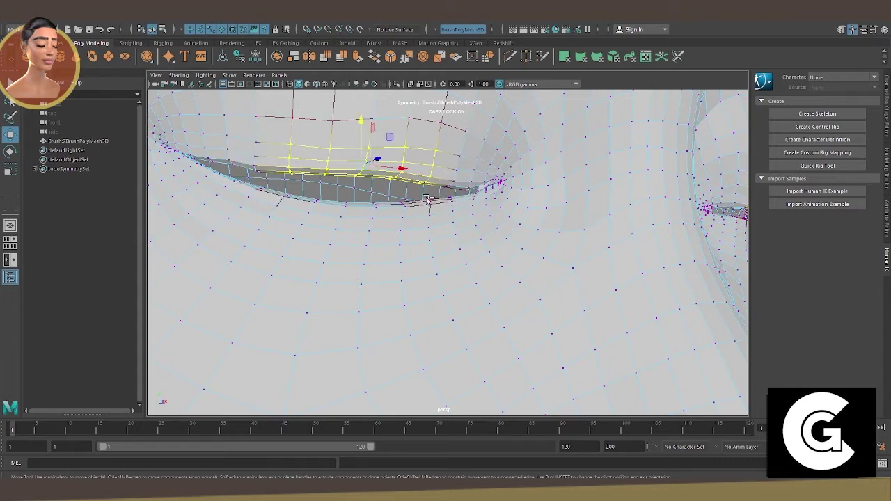
{"action": "left_click_drag", "start_coordinate": [358, 140], "coordinate": [359, 145]}
{"action": "left_click_drag", "start_coordinate": [499, 137], "coordinate": [443, 185]}
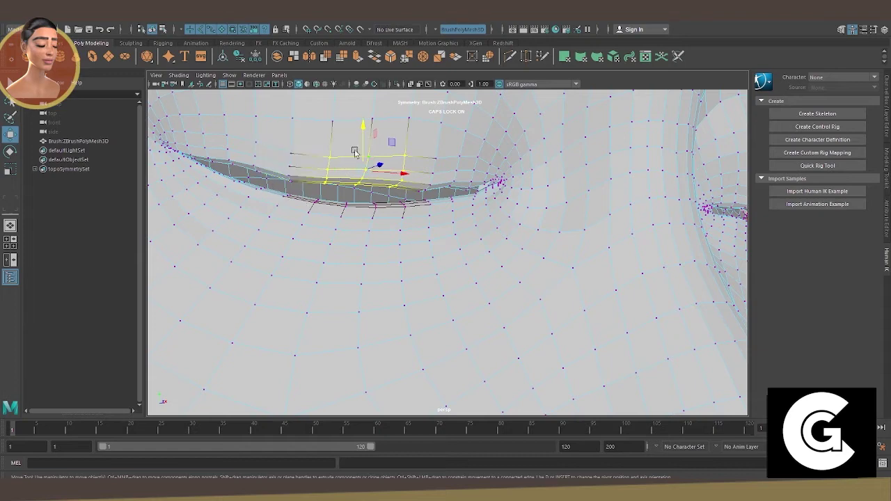
{"action": "left_click_drag", "start_coordinate": [362, 149], "coordinate": [340, 203]}
{"action": "left_click_drag", "start_coordinate": [361, 158], "coordinate": [361, 155]}
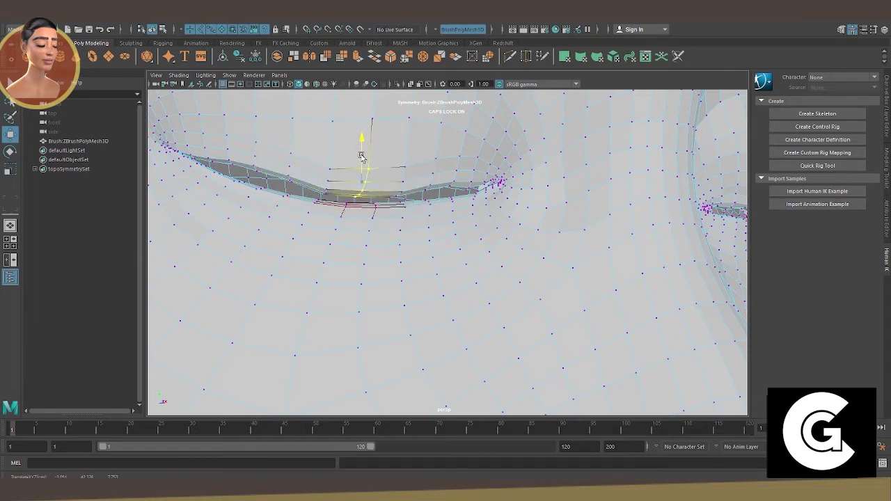
{"action": "mouse_move", "coordinate": [427, 192]}
{"action": "left_mouse_down", "text": "alt"}
{"action": "mouse_move", "coordinate": [400, 202]}
{"action": "mouse_move", "coordinate": [430, 195]}
{"action": "mouse_move", "coordinate": [410, 200]}
{"action": "left_mouse_up", "text": "alt"}
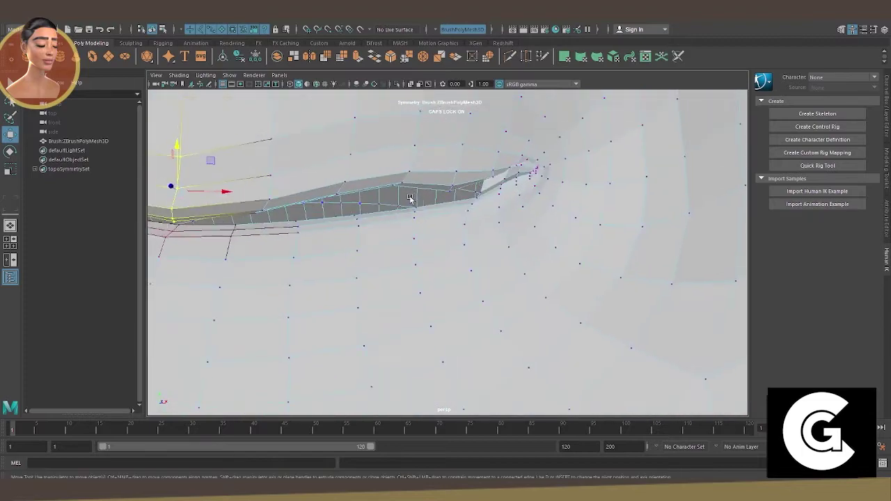
Nudge the upper eyelid vertices upward after orbiting around the head.
{"action": "left_click_drag", "start_coordinate": [333, 189], "coordinate": [390, 202], "text": "alt"}
{"action": "scroll", "coordinate": [418, 230], "scroll_direction": "down", "scroll_amount": 5}
{"action": "left_click_drag", "start_coordinate": [418, 229], "coordinate": [462, 211], "text": "alt"}
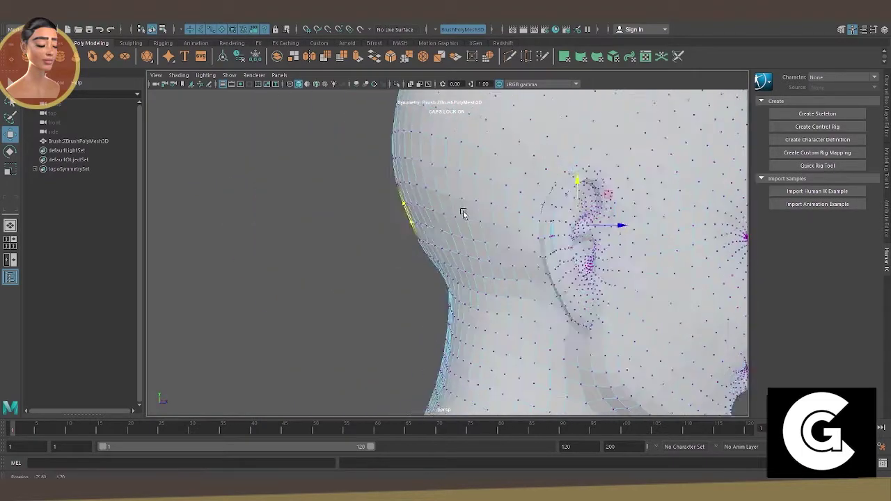
{"action": "mouse_move", "coordinate": [344, 127]}
{"action": "left_mouse_down"}
{"action": "mouse_move", "coordinate": [596, 348]}
{"action": "mouse_move", "coordinate": [531, 291]}
{"action": "mouse_move", "coordinate": [551, 213]}
{"action": "left_mouse_up"}
{"action": "scroll", "coordinate": [536, 282], "scroll_direction": "up", "scroll_amount": 5}
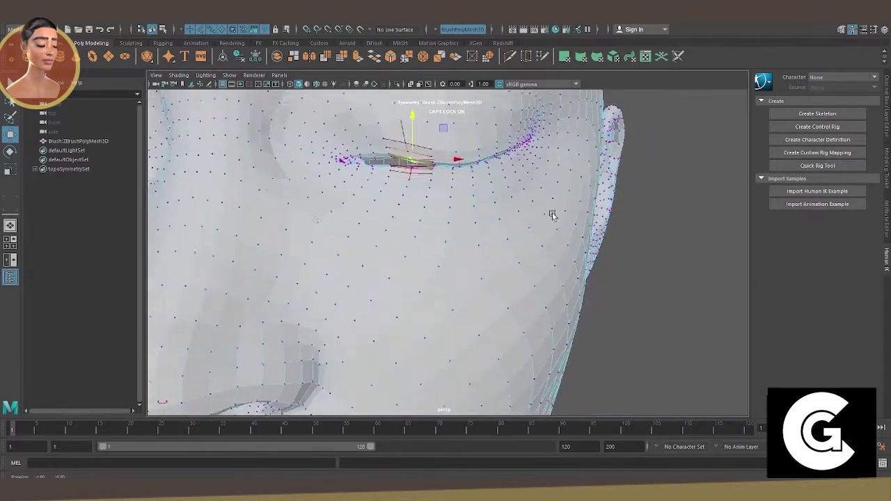
{"action": "scroll", "coordinate": [540, 280], "scroll_direction": "up", "scroll_amount": 3}
{"action": "left_click", "coordinate": [387, 161]}
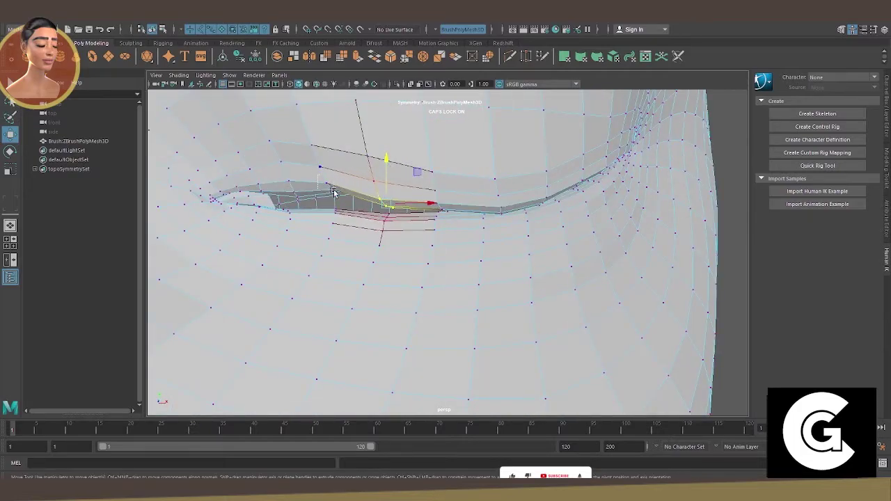
{"action": "scroll", "coordinate": [334, 192], "scroll_direction": "down", "scroll_amount": 5}
{"action": "left_click_drag", "start_coordinate": [583, 165], "coordinate": [429, 265], "text": "alt"}
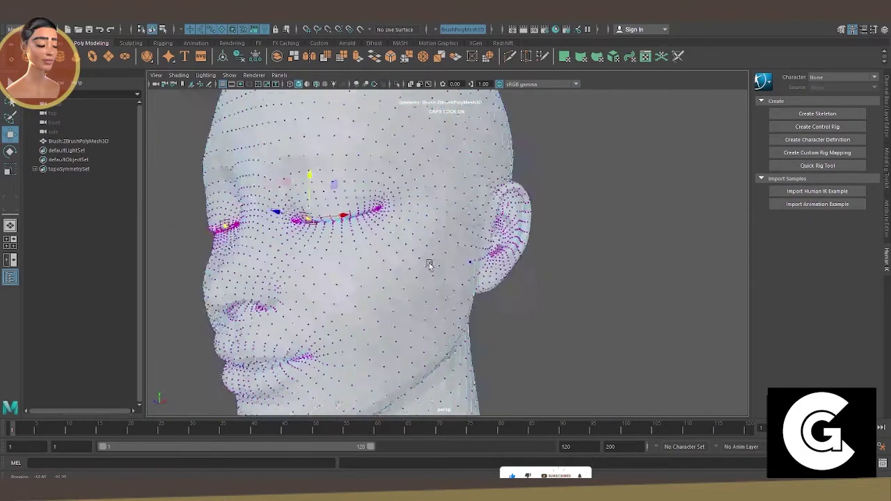
{"action": "scroll", "coordinate": [429, 265], "scroll_direction": "up", "scroll_amount": 5}
{"action": "scroll", "coordinate": [464, 273], "scroll_direction": "up", "scroll_amount": 5}
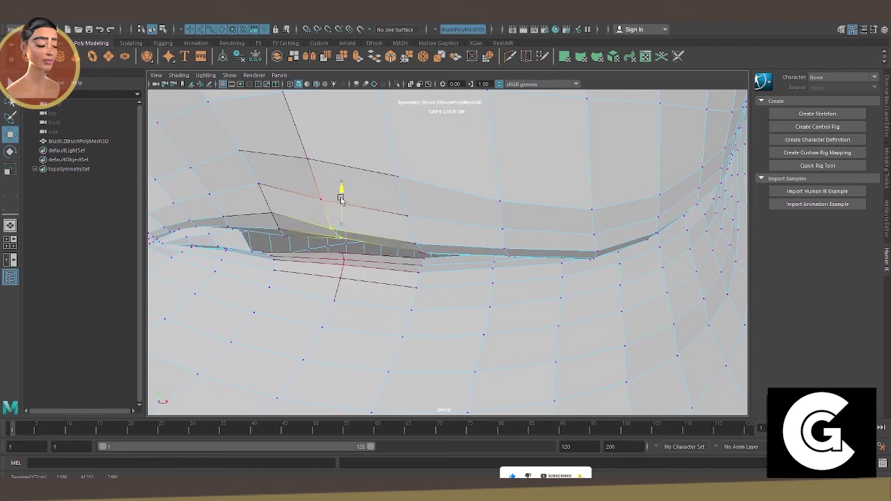
Select the vertex at the eyelid's inner end and pull it upward.
{"action": "left_click", "coordinate": [282, 228]}
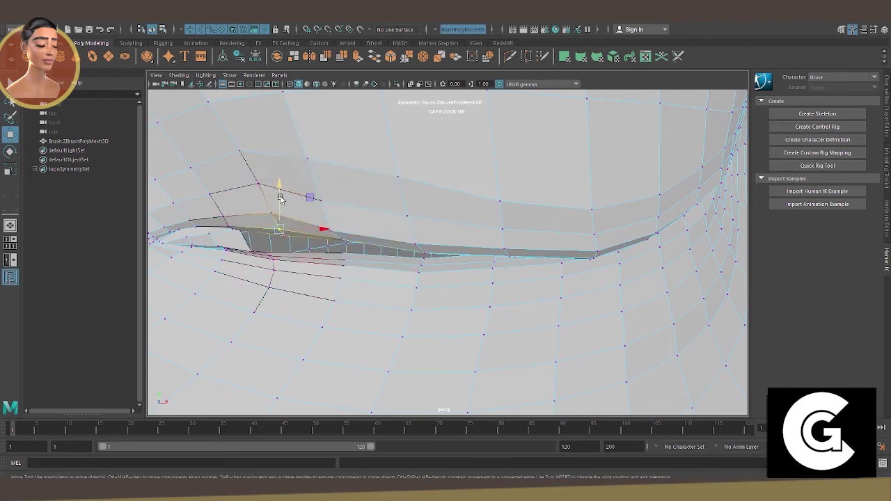
{"action": "key", "text": "w"}
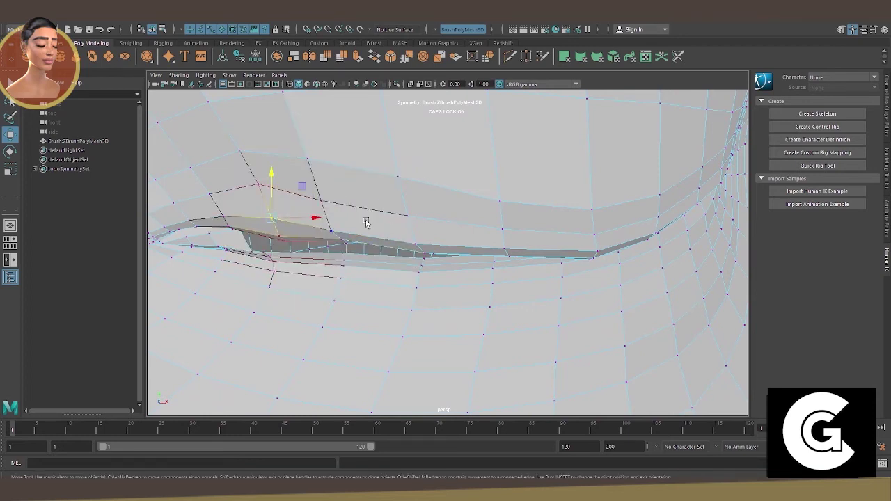
{"action": "mouse_move", "coordinate": [269, 218]}
{"action": "left_mouse_down"}
{"action": "mouse_move", "coordinate": [271, 201]}
{"action": "mouse_move", "coordinate": [349, 191]}
{"action": "mouse_move", "coordinate": [454, 244]}
{"action": "mouse_move", "coordinate": [543, 237]}
{"action": "left_mouse_up"}
{"action": "scroll", "coordinate": [272, 204], "scroll_direction": "down", "scroll_amount": 5}
{"action": "scroll", "coordinate": [348, 192], "scroll_direction": "up", "scroll_amount": 5}
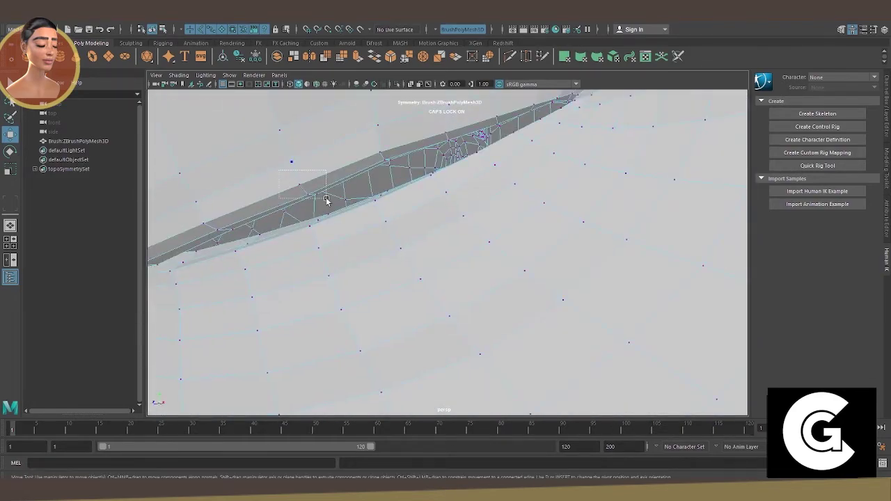
{"action": "scroll", "coordinate": [326, 200], "scroll_direction": "down", "scroll_amount": 5}
{"action": "scroll", "coordinate": [544, 237], "scroll_direction": "up", "scroll_amount": 5}
{"action": "scroll", "coordinate": [625, 188], "scroll_direction": "up", "scroll_amount": 5}
Raise the eyelid crease vertices and frame them in view.
{"action": "left_click_drag", "start_coordinate": [625, 187], "coordinate": [545, 307], "text": "alt"}
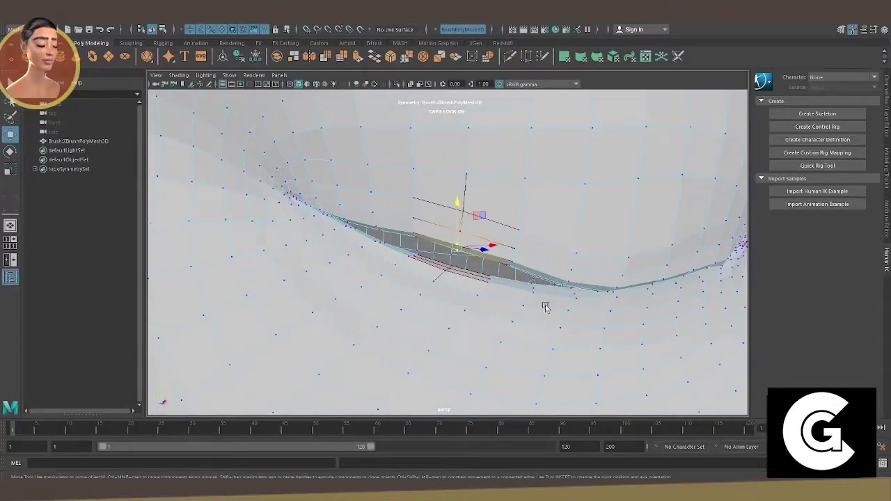
{"action": "mouse_move", "coordinate": [456, 204]}
{"action": "left_mouse_down"}
{"action": "mouse_move", "coordinate": [457, 214]}
{"action": "mouse_move", "coordinate": [414, 215]}
{"action": "left_mouse_up"}
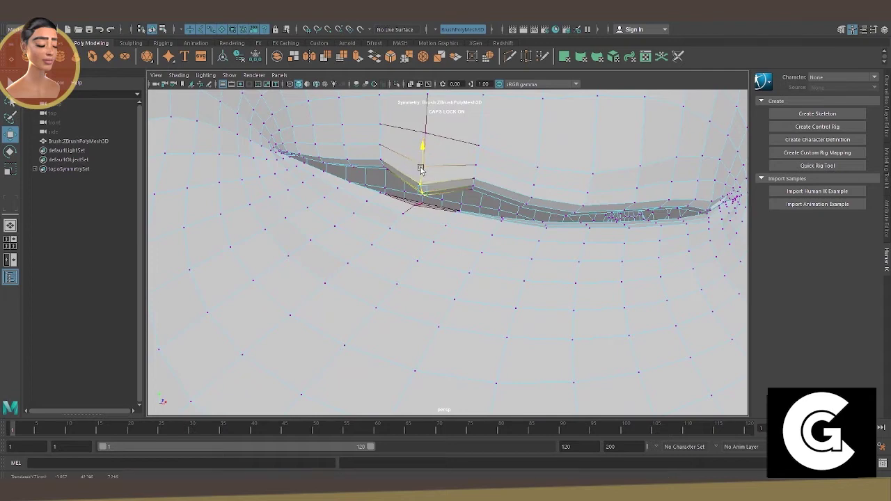
{"action": "scroll", "coordinate": [471, 170], "scroll_direction": "down", "scroll_amount": 5}
{"action": "scroll", "coordinate": [231, 179], "scroll_direction": "down", "scroll_amount": 5}
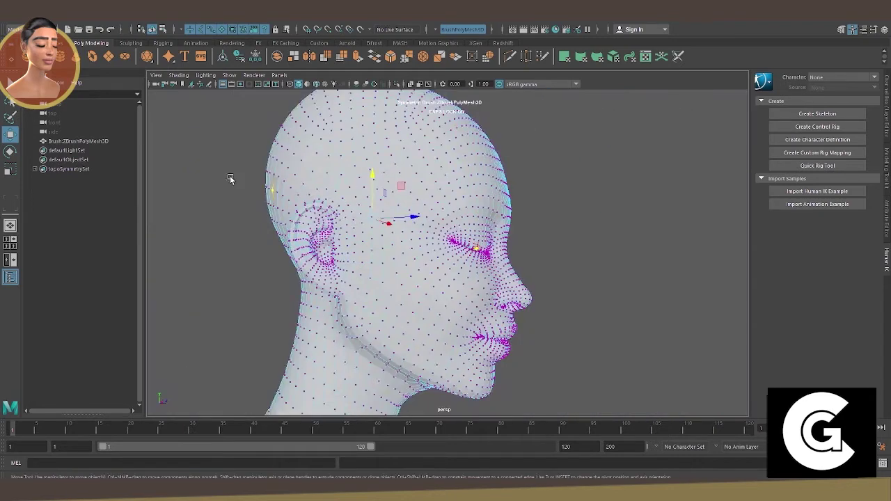
{"action": "key", "text": "f"}
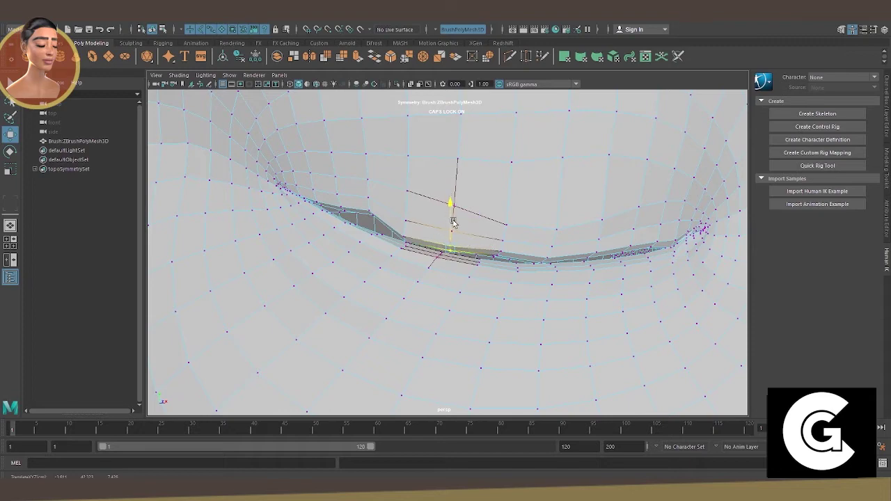
Select vertices further along the crease, frame them, and raise them slightly.
{"action": "mouse_move", "coordinate": [453, 221]}
{"action": "left_mouse_down", "text": "alt"}
{"action": "mouse_move", "coordinate": [440, 241]}
{"action": "mouse_move", "coordinate": [404, 249]}
{"action": "left_mouse_up", "text": "alt"}
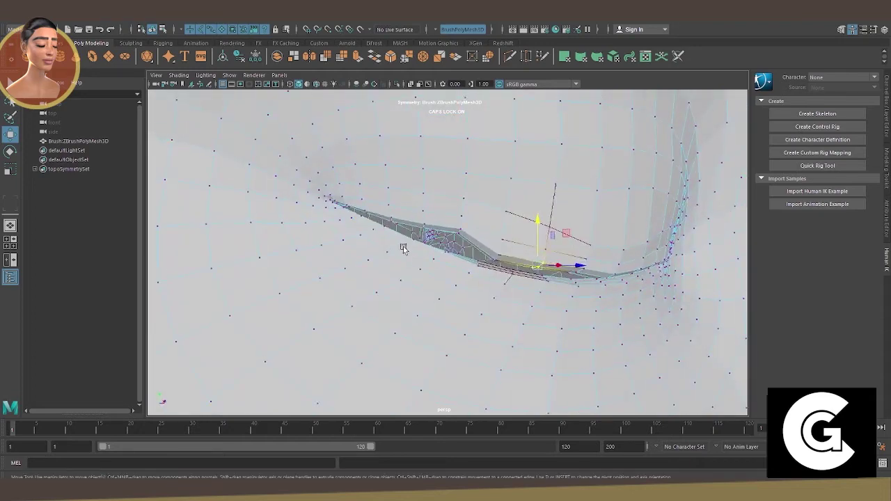
{"action": "left_click", "coordinate": [452, 239]}
{"action": "key", "text": "a"}
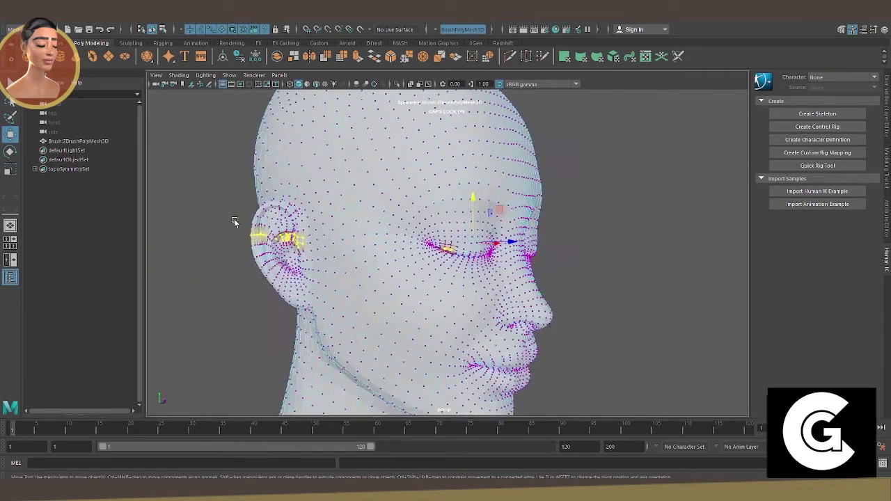
{"action": "key", "text": "f"}
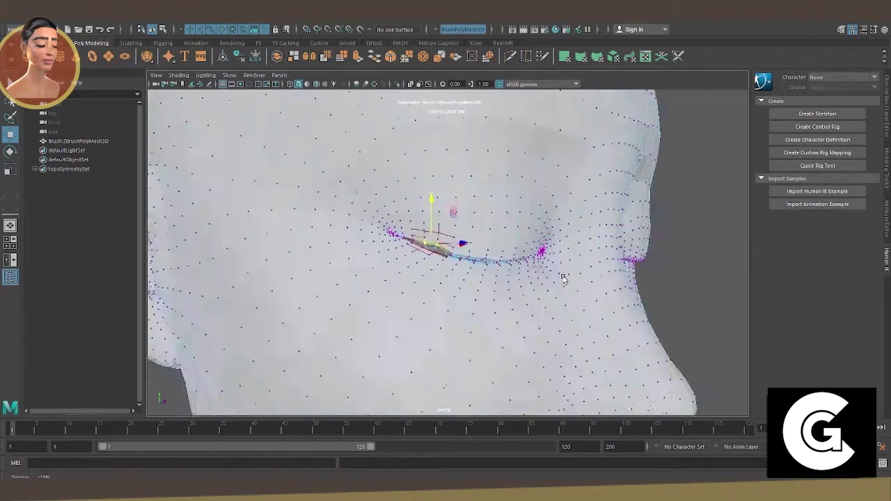
{"action": "key", "text": "w"}
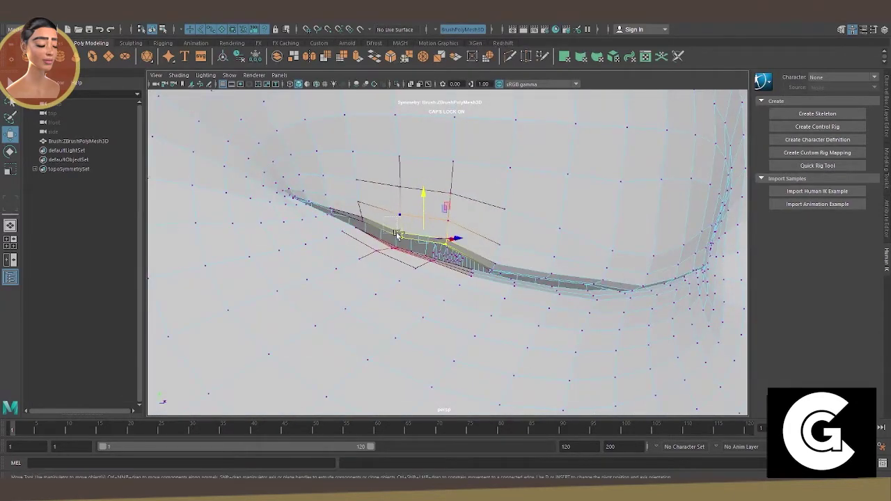
{"action": "left_click_drag", "start_coordinate": [439, 206], "coordinate": [521, 201]}
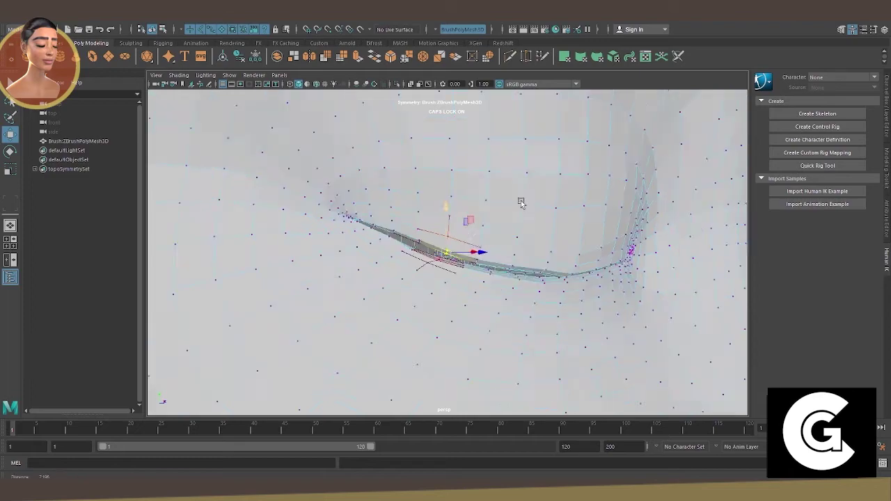
{"action": "scroll", "coordinate": [397, 174], "scroll_direction": "down", "scroll_amount": 5}
{"action": "scroll", "coordinate": [408, 171], "scroll_direction": "up", "scroll_amount": 2}
{"action": "scroll", "coordinate": [619, 214], "scroll_direction": "up", "scroll_amount": 5}
Refine the crease from another angle, lifting the selected vertices once more.
{"action": "key", "text": "w"}
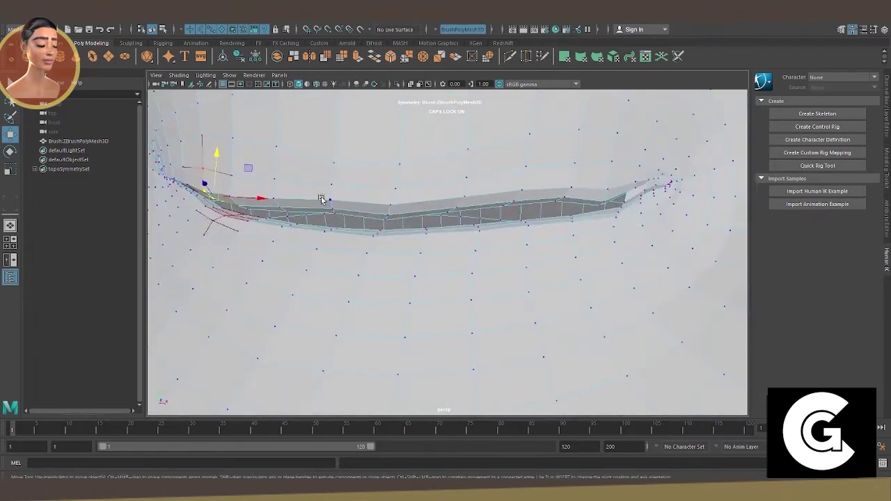
{"action": "scroll", "coordinate": [344, 218], "scroll_direction": "down", "scroll_amount": 5}
{"action": "mouse_move", "coordinate": [348, 230]}
{"action": "left_mouse_down", "text": "alt"}
{"action": "mouse_move", "coordinate": [179, 189]}
{"action": "mouse_move", "coordinate": [576, 259]}
{"action": "left_mouse_up", "text": "alt"}
{"action": "scroll", "coordinate": [557, 260], "scroll_direction": "up", "scroll_amount": 5}
{"action": "scroll", "coordinate": [487, 244], "scroll_direction": "up", "scroll_amount": 5}
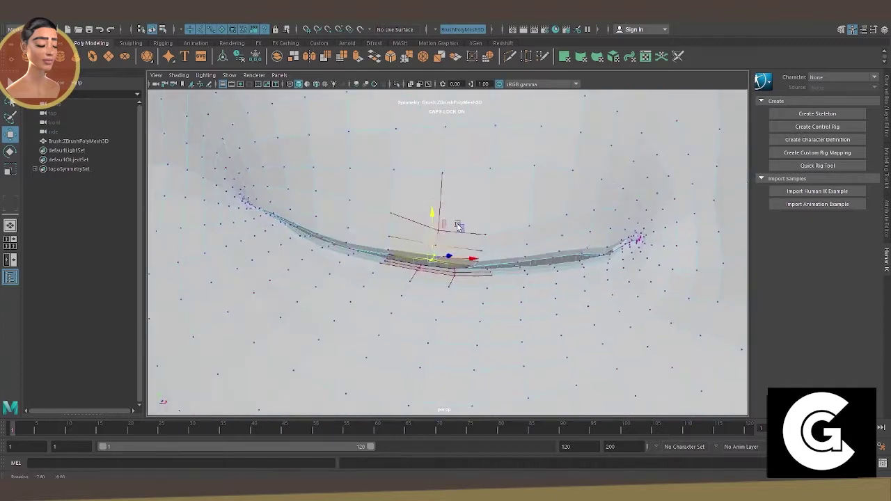
{"action": "mouse_move", "coordinate": [430, 229]}
{"action": "left_mouse_down", "text": "alt"}
{"action": "mouse_move", "coordinate": [447, 239]}
{"action": "mouse_move", "coordinate": [418, 245]}
{"action": "mouse_move", "coordinate": [454, 249]}
{"action": "mouse_move", "coordinate": [295, 187]}
{"action": "mouse_move", "coordinate": [218, 171]}
{"action": "mouse_move", "coordinate": [886, 238]}
{"action": "left_mouse_up", "text": "alt"}
{"action": "scroll", "coordinate": [229, 150], "scroll_direction": "down", "scroll_amount": 2}
{"action": "key", "text": "f"}
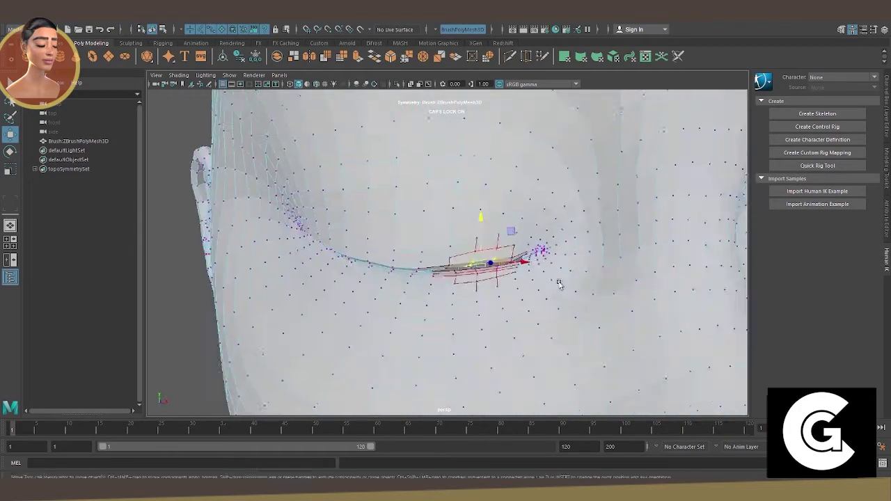
{"action": "left_click_drag", "start_coordinate": [471, 207], "coordinate": [391, 214], "text": "alt"}
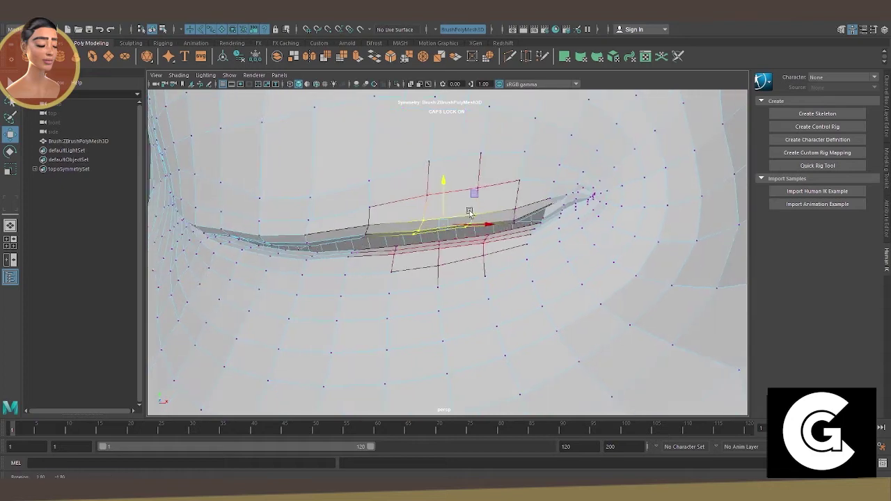
{"action": "left_click_drag", "start_coordinate": [470, 189], "coordinate": [470, 187]}
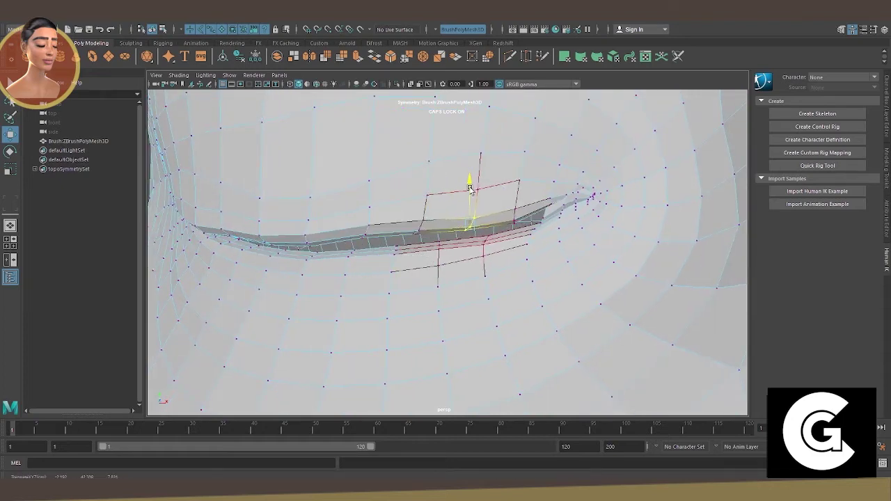
Frame the head and nudge the selected eyelid vertices of both eyes upward.
{"action": "key", "text": "a"}
{"action": "left_click_drag", "start_coordinate": [342, 262], "coordinate": [334, 273], "text": "alt"}
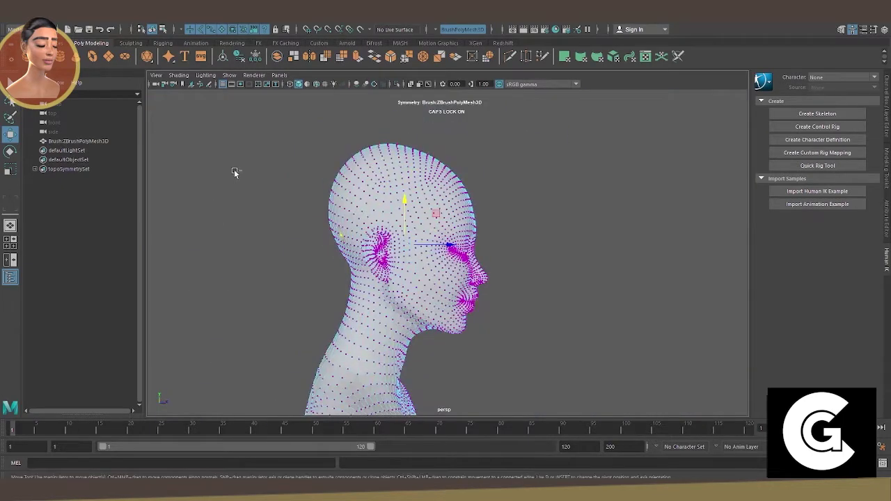
{"action": "key", "text": "f"}
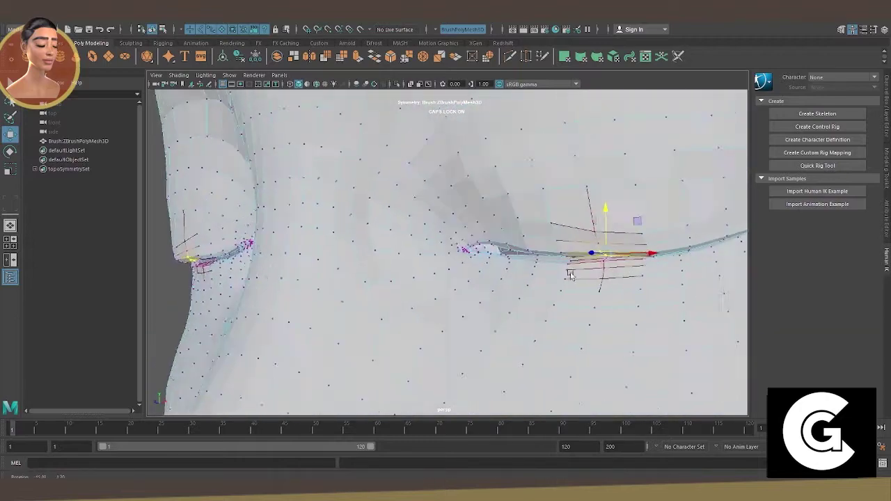
{"action": "left_click_drag", "start_coordinate": [631, 225], "coordinate": [619, 197]}
{"action": "scroll", "coordinate": [613, 237], "scroll_direction": "down", "scroll_amount": 10}
{"action": "scroll", "coordinate": [618, 198], "scroll_direction": "up", "scroll_amount": 8}
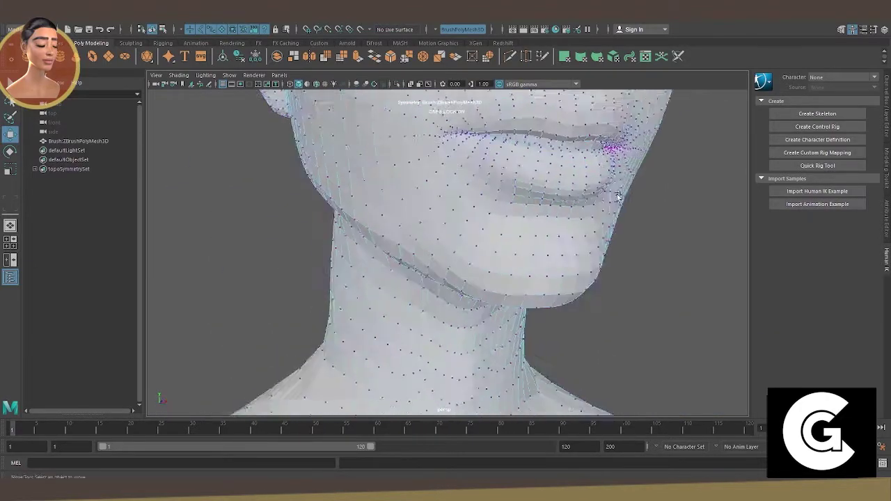
{"action": "scroll", "coordinate": [619, 197], "scroll_direction": "up", "scroll_amount": 4}
{"action": "scroll", "coordinate": [506, 239], "scroll_direction": "up", "scroll_amount": 3}
Shorten the selected lip edge loop and frame it from a low angle.
{"action": "left_click_drag", "start_coordinate": [526, 278], "coordinate": [509, 279], "text": "alt"}
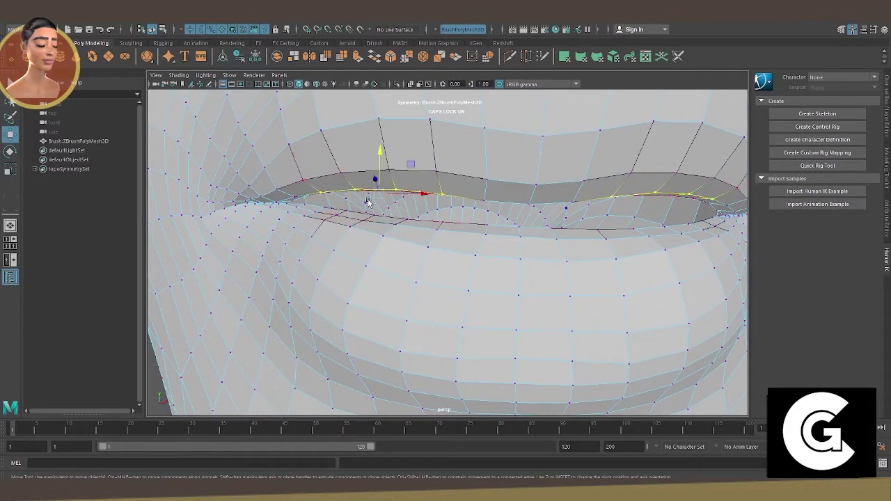
{"action": "left_click_drag", "start_coordinate": [491, 217], "coordinate": [460, 200], "text": "alt"}
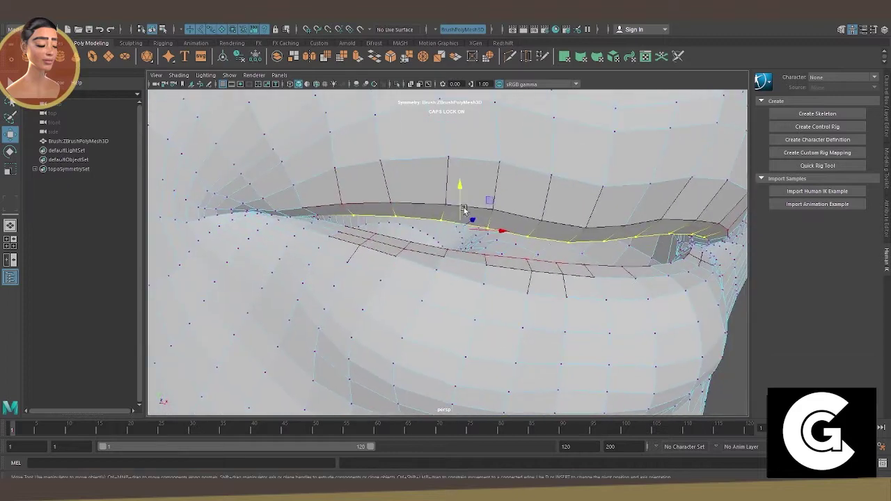
{"action": "left_click", "coordinate": [421, 220]}
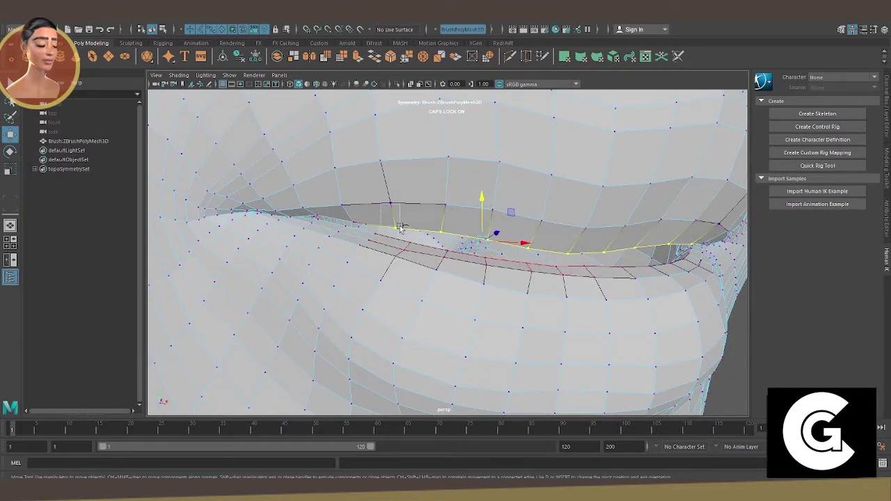
{"action": "mouse_move", "coordinate": [485, 204]}
{"action": "left_mouse_down", "text": "alt"}
{"action": "mouse_move", "coordinate": [549, 188]}
{"action": "mouse_move", "coordinate": [597, 215]}
{"action": "mouse_move", "coordinate": [497, 175]}
{"action": "mouse_move", "coordinate": [488, 190]}
{"action": "mouse_move", "coordinate": [511, 269]}
{"action": "mouse_move", "coordinate": [411, 243]}
{"action": "left_mouse_up", "text": "alt"}
{"action": "scroll", "coordinate": [390, 247], "scroll_direction": "up", "scroll_amount": 5}
{"action": "key", "text": "f"}
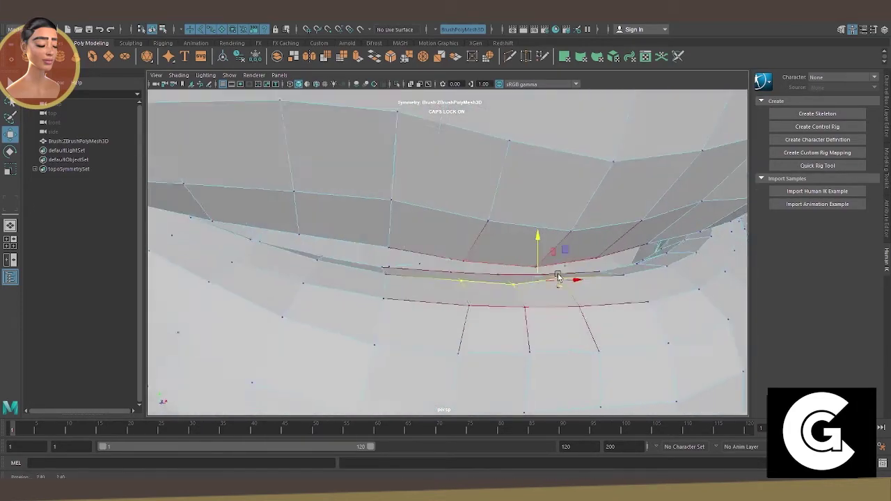
{"action": "scroll", "coordinate": [337, 256], "scroll_direction": "up", "scroll_amount": 3}
{"action": "left_click_drag", "start_coordinate": [337, 257], "coordinate": [342, 272], "text": "alt"}
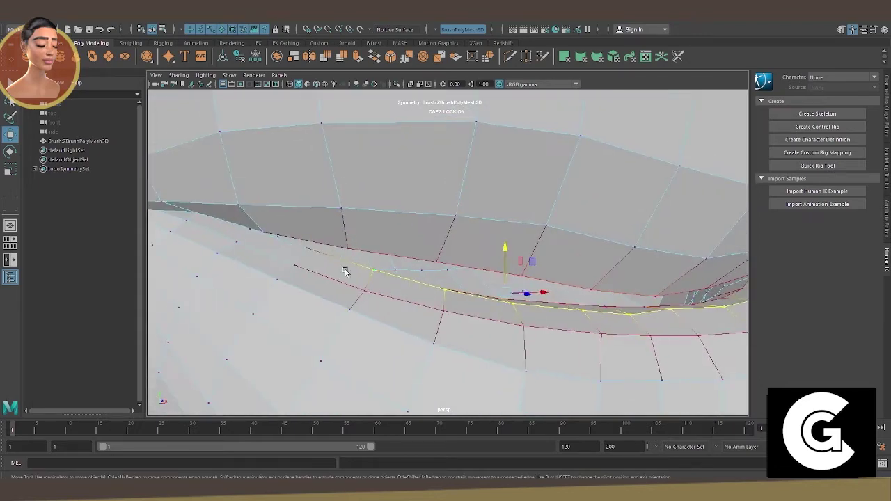
Raise the lip edge loop slightly, dropping its left part, then reselect the head mesh.
{"action": "mouse_move", "coordinate": [461, 245]}
{"action": "left_mouse_down"}
{"action": "mouse_move", "coordinate": [471, 230]}
{"action": "mouse_move", "coordinate": [475, 241]}
{"action": "mouse_move", "coordinate": [504, 243]}
{"action": "left_mouse_up"}
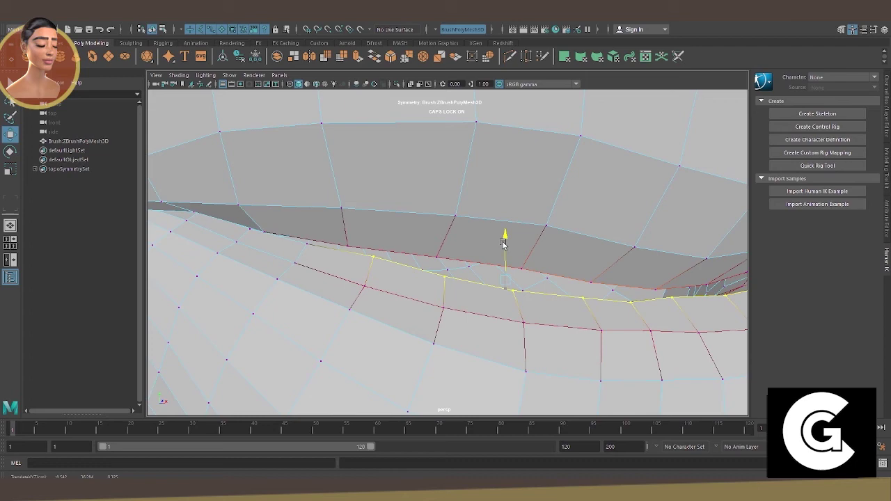
{"action": "left_click", "coordinate": [357, 241], "text": "ctrl"}
{"action": "left_click_drag", "start_coordinate": [700, 255], "coordinate": [700, 250]}
{"action": "scroll", "coordinate": [627, 269], "scroll_direction": "down", "scroll_amount": 3}
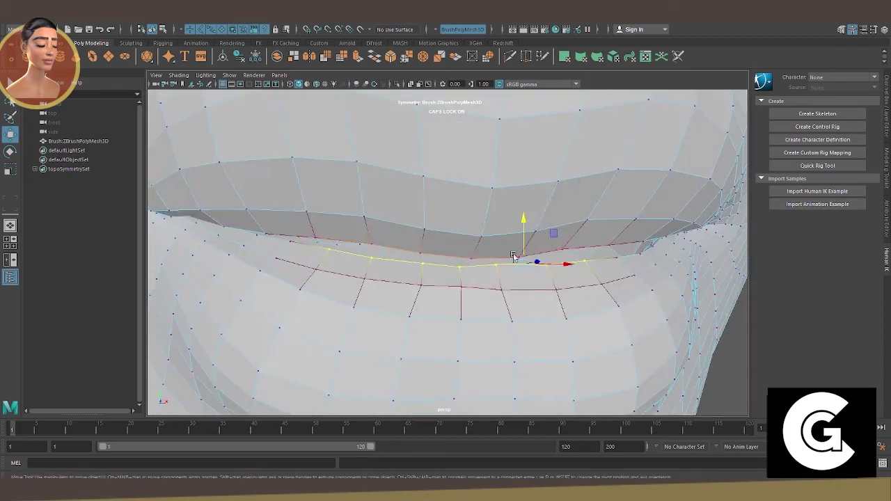
{"action": "scroll", "coordinate": [551, 260], "scroll_direction": "up", "scroll_amount": 3}
{"action": "scroll", "coordinate": [551, 260], "scroll_direction": "down", "scroll_amount": 5}
{"action": "scroll", "coordinate": [530, 261], "scroll_direction": "up", "scroll_amount": 5}
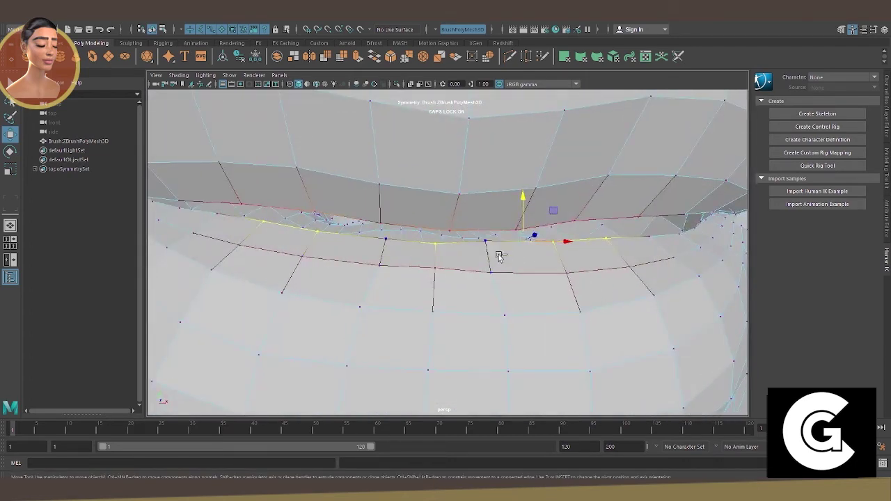
{"action": "left_click_drag", "start_coordinate": [524, 249], "coordinate": [522, 218]}
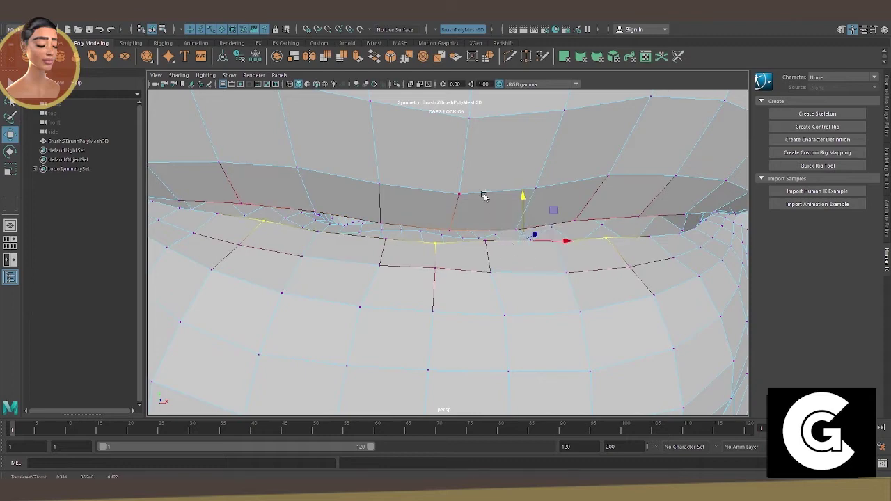
{"action": "scroll", "coordinate": [503, 220], "scroll_direction": "down", "scroll_amount": 5}
{"action": "scroll", "coordinate": [503, 220], "scroll_direction": "down", "scroll_amount": 5}
{"action": "left_click", "coordinate": [583, 241]}
{"action": "mouse_move", "coordinate": [583, 241]}
{"action": "left_mouse_down", "text": "alt"}
{"action": "mouse_move", "coordinate": [501, 233]}
{"action": "mouse_move", "coordinate": [458, 192]}
{"action": "mouse_move", "coordinate": [615, 225]}
{"action": "left_mouse_up", "text": "alt"}
{"action": "left_click", "coordinate": [458, 193]}
Put the head mesh in vertex mode and inspect the ear and jaw area up close.
{"action": "scroll", "coordinate": [614, 225], "scroll_direction": "up", "scroll_amount": 5}
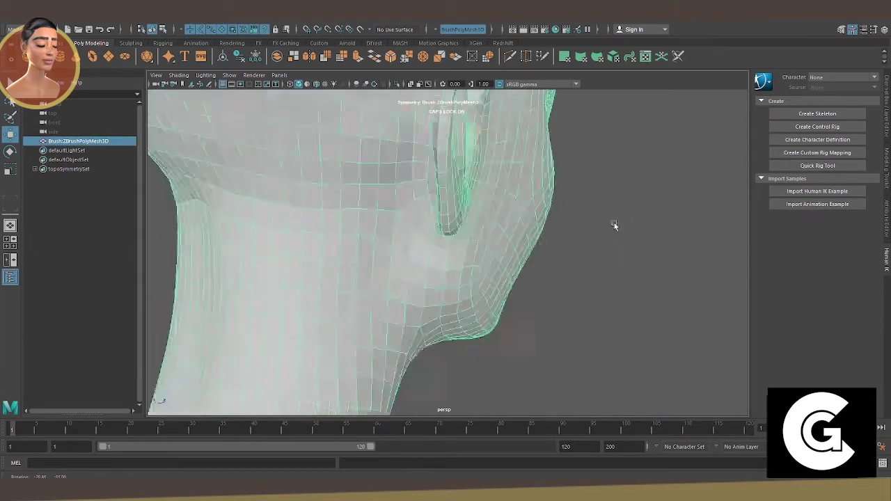
{"action": "scroll", "coordinate": [564, 216], "scroll_direction": "up", "scroll_amount": 3}
{"action": "scroll", "coordinate": [589, 235], "scroll_direction": "up", "scroll_amount": 3}
{"action": "right_click_drag", "start_coordinate": [562, 211], "coordinate": [519, 209]}
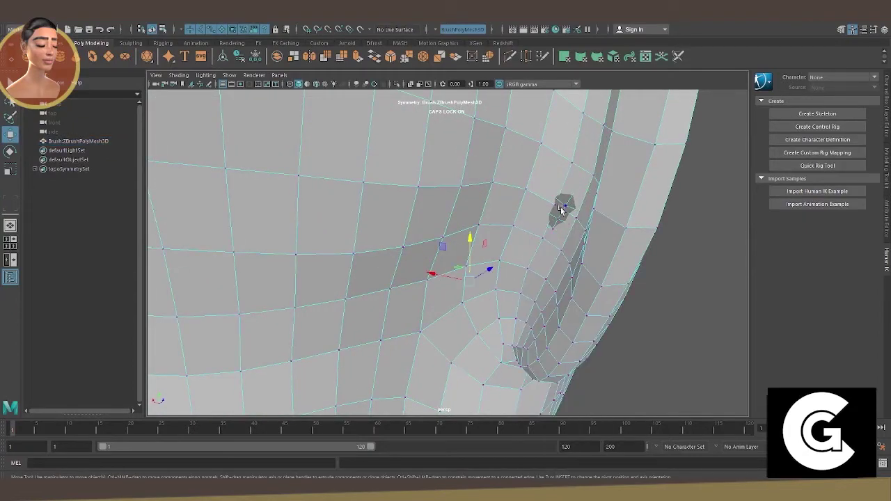
{"action": "scroll", "coordinate": [555, 232], "scroll_direction": "up", "scroll_amount": 3}
{"action": "scroll", "coordinate": [541, 233], "scroll_direction": "down", "scroll_amount": 3}
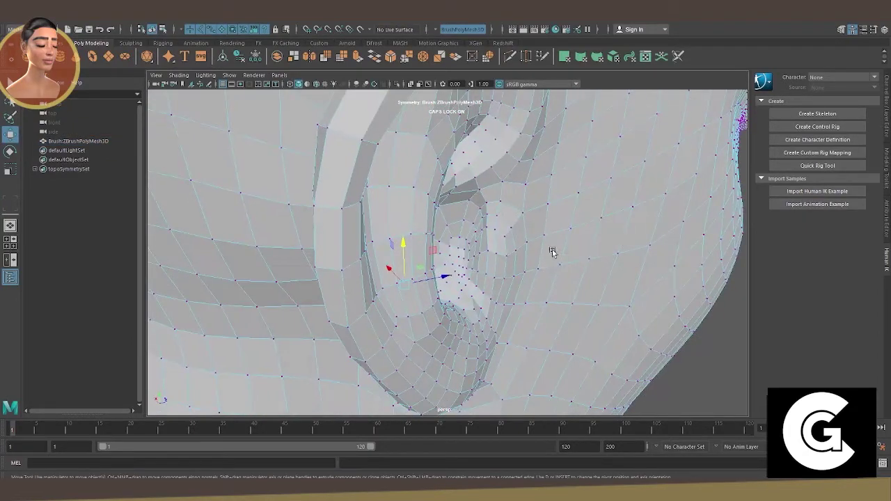
{"action": "left_click_drag", "start_coordinate": [550, 251], "coordinate": [377, 335], "text": "alt"}
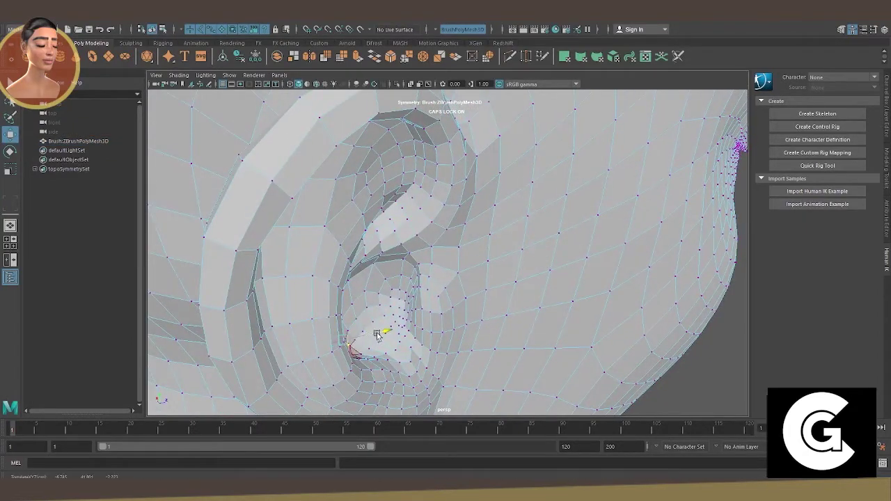
{"action": "scroll", "coordinate": [377, 335], "scroll_direction": "down", "scroll_amount": 5}
{"action": "mouse_move", "coordinate": [448, 309]}
{"action": "left_mouse_down", "text": "alt"}
{"action": "mouse_move", "coordinate": [402, 275]}
{"action": "mouse_move", "coordinate": [486, 260]}
{"action": "left_mouse_up", "text": "alt"}
{"action": "scroll", "coordinate": [511, 304], "scroll_direction": "up", "scroll_amount": 5}
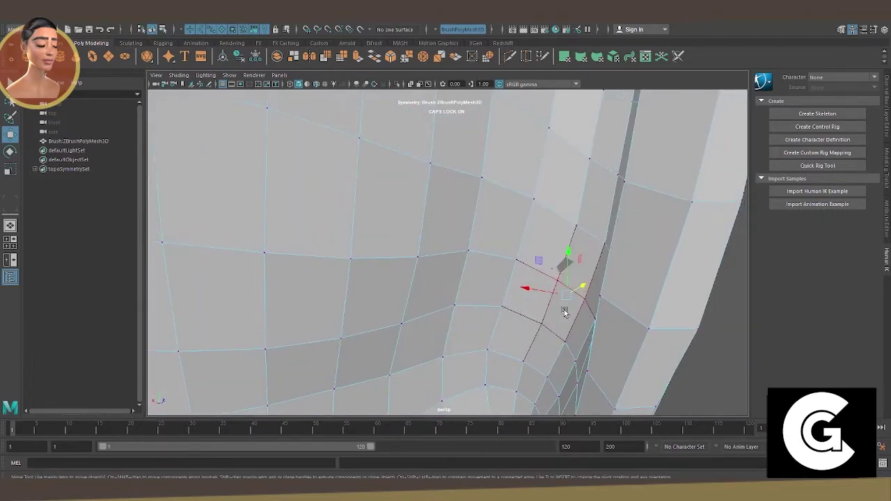
{"action": "scroll", "coordinate": [592, 280], "scroll_direction": "down", "scroll_amount": 5}
{"action": "scroll", "coordinate": [551, 205], "scroll_direction": "up", "scroll_amount": 5}
{"action": "left_click_drag", "start_coordinate": [551, 205], "coordinate": [622, 298], "text": "alt"}
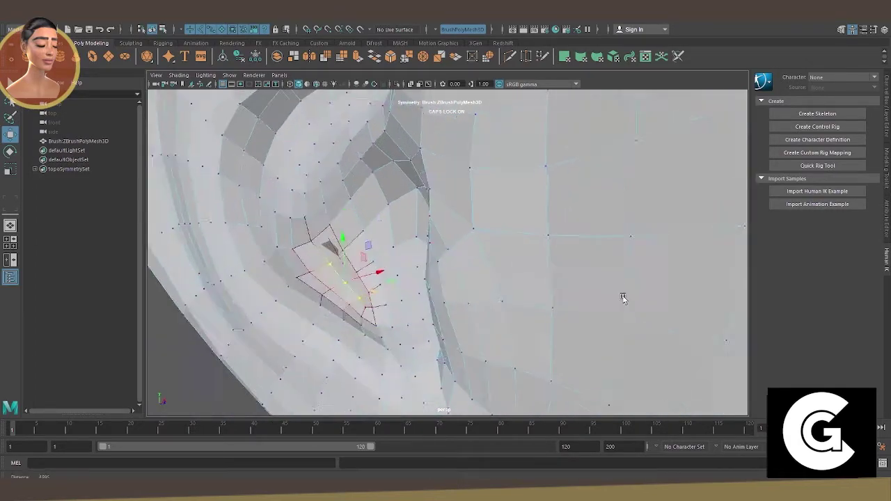
{"action": "scroll", "coordinate": [536, 228], "scroll_direction": "up", "scroll_amount": 3}
{"action": "scroll", "coordinate": [535, 228], "scroll_direction": "down", "scroll_amount": 2}
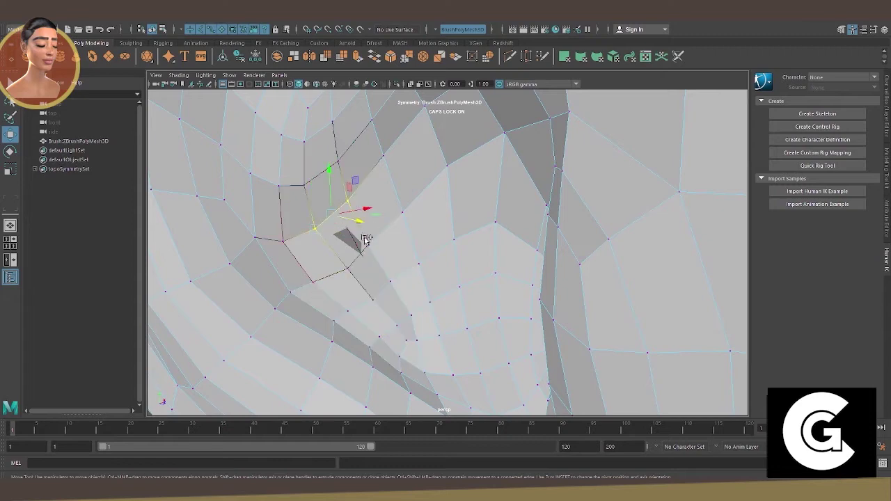
{"action": "mouse_move", "coordinate": [356, 276]}
{"action": "left_mouse_down", "text": "alt"}
{"action": "mouse_move", "coordinate": [390, 295]}
{"action": "mouse_move", "coordinate": [384, 261]}
{"action": "mouse_move", "coordinate": [385, 294]}
{"action": "mouse_move", "coordinate": [342, 235]}
{"action": "mouse_move", "coordinate": [525, 186]}
{"action": "left_mouse_up", "text": "alt"}
Adjust a vertex near the ear, then deselect the head and return to a front face view.
{"action": "left_click", "coordinate": [390, 260]}
{"action": "right_click_drag", "start_coordinate": [526, 186], "coordinate": [555, 179]}
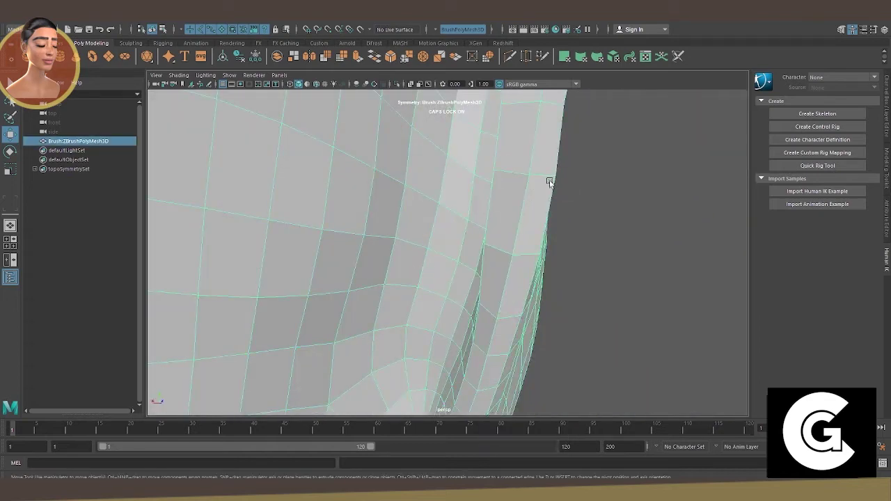
{"action": "scroll", "coordinate": [567, 187], "scroll_direction": "down", "scroll_amount": 5}
{"action": "scroll", "coordinate": [382, 174], "scroll_direction": "down", "scroll_amount": 3}
{"action": "mouse_move", "coordinate": [382, 174]}
{"action": "left_mouse_down", "text": "alt"}
{"action": "mouse_move", "coordinate": [315, 215]}
{"action": "mouse_move", "coordinate": [299, 153]}
{"action": "left_mouse_up", "text": "alt"}
{"action": "middle_click_drag", "start_coordinate": [300, 146], "coordinate": [295, 235], "text": "alt"}
{"action": "left_click", "coordinate": [295, 234]}
{"action": "mouse_move", "coordinate": [295, 235]}
{"action": "left_mouse_down", "text": "alt"}
{"action": "mouse_move", "coordinate": [272, 213]}
{"action": "mouse_move", "coordinate": [325, 209]}
{"action": "mouse_move", "coordinate": [280, 207]}
{"action": "mouse_move", "coordinate": [313, 205]}
{"action": "mouse_move", "coordinate": [359, 217]}
{"action": "mouse_move", "coordinate": [270, 212]}
{"action": "left_mouse_up", "text": "alt"}
{"action": "right_click_drag", "start_coordinate": [270, 212], "coordinate": [551, 190], "text": "alt"}
Activate the Grab sculpting brush on the face mesh with a smaller brush size.
{"action": "left_click", "coordinate": [134, 44]}
{"action": "left_click", "coordinate": [124, 56]}
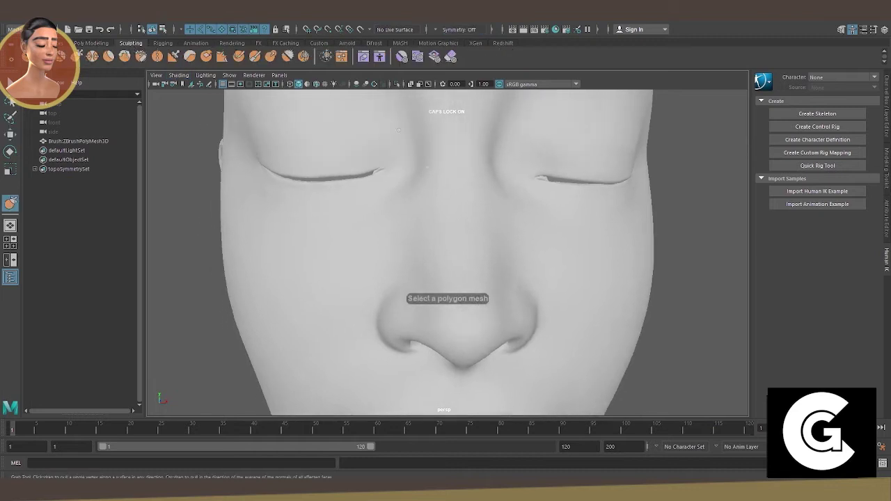
{"action": "scroll", "coordinate": [446, 251], "scroll_direction": "up", "scroll_amount": 3}
{"action": "scroll", "coordinate": [393, 164], "scroll_direction": "down", "scroll_amount": 3}
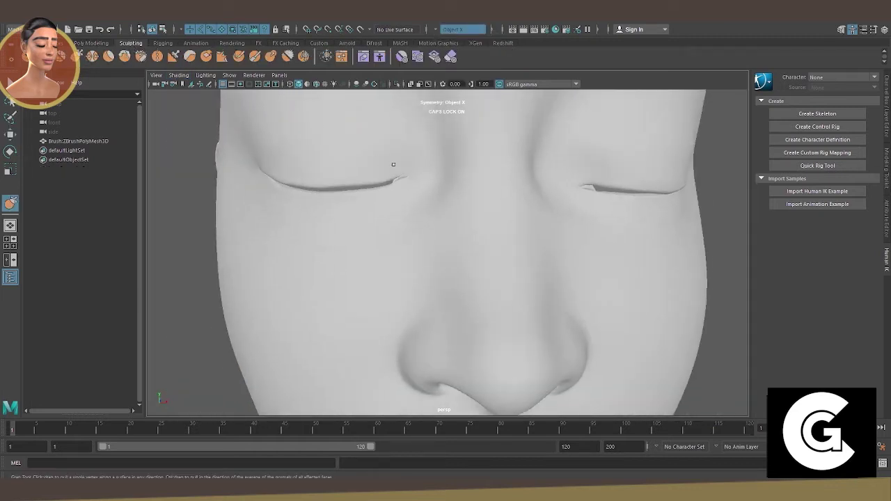
{"action": "left_click", "coordinate": [218, 198]}
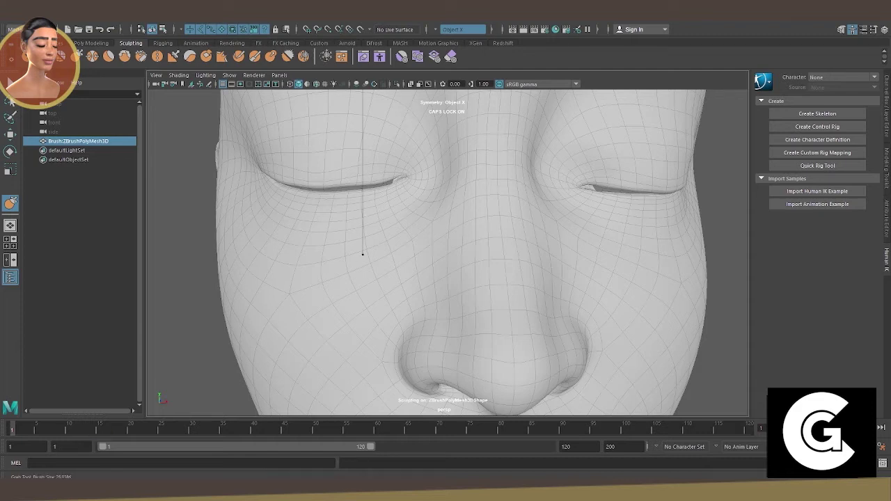
{"action": "left_click_drag", "start_coordinate": [406, 202], "coordinate": [390, 202]}
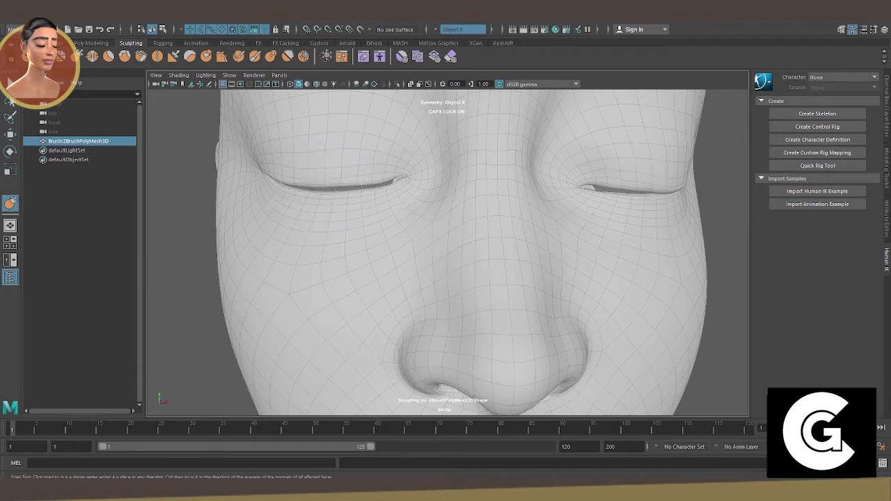
Grab the upper lip edge and reshape the crease between the lips.
{"action": "mouse_move", "coordinate": [366, 192]}
{"action": "left_mouse_down", "text": "alt"}
{"action": "mouse_move", "coordinate": [384, 211]}
{"action": "mouse_move", "coordinate": [408, 216]}
{"action": "mouse_move", "coordinate": [446, 196]}
{"action": "left_mouse_up", "text": "alt"}
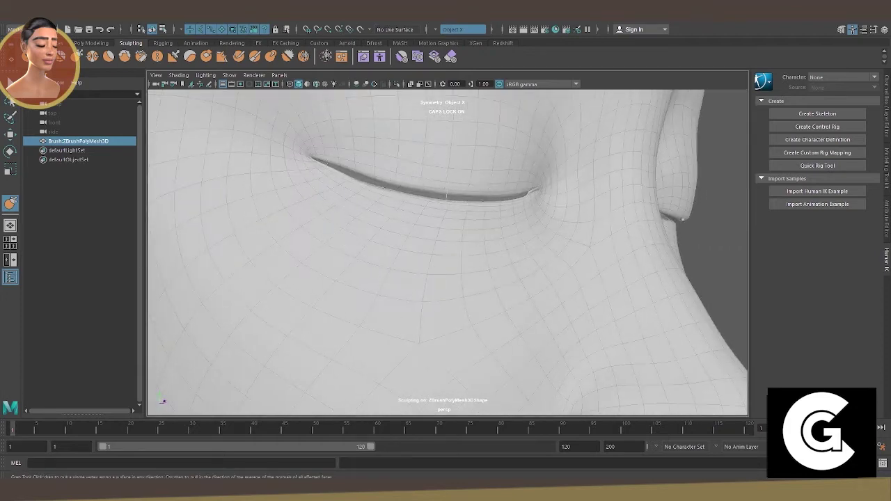
{"action": "left_click_drag", "start_coordinate": [348, 202], "coordinate": [338, 188], "text": "alt"}
{"action": "scroll", "coordinate": [347, 207], "scroll_direction": "up", "scroll_amount": 3}
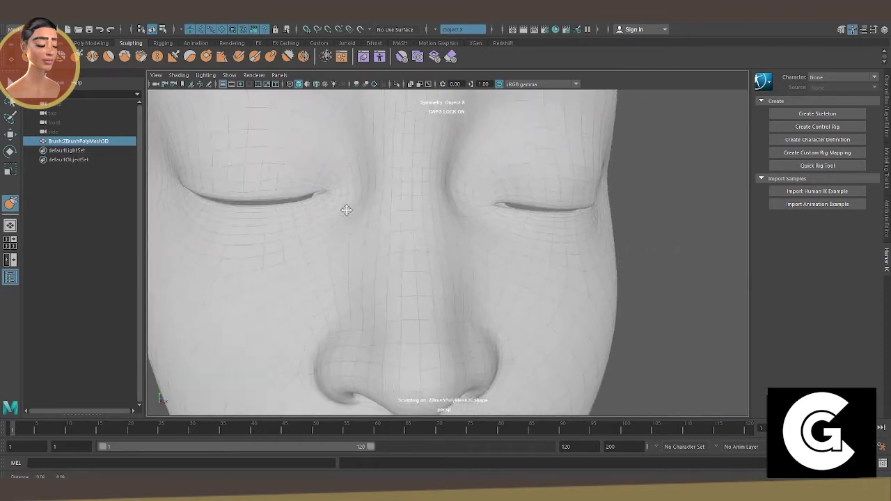
{"action": "scroll", "coordinate": [352, 213], "scroll_direction": "up", "scroll_amount": 3}
{"action": "scroll", "coordinate": [352, 208], "scroll_direction": "down", "scroll_amount": 3}
{"action": "scroll", "coordinate": [390, 264], "scroll_direction": "up", "scroll_amount": 3}
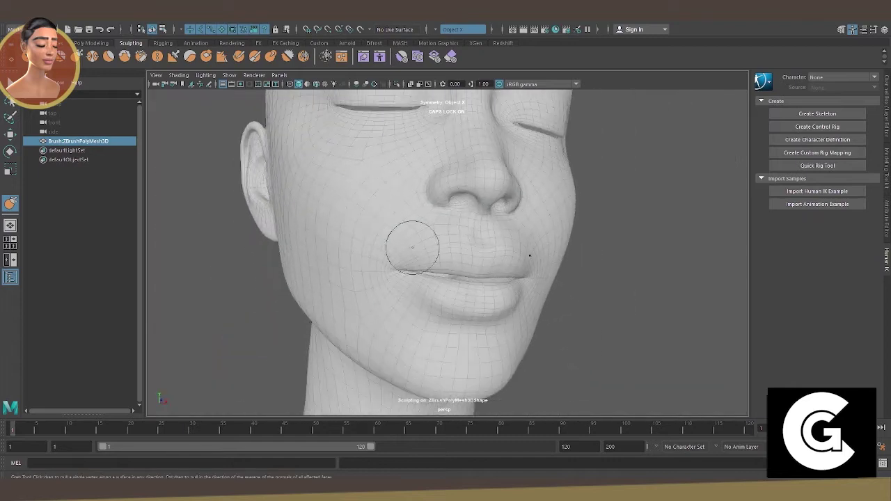
{"action": "scroll", "coordinate": [481, 209], "scroll_direction": "up", "scroll_amount": 3}
{"action": "scroll", "coordinate": [470, 247], "scroll_direction": "up", "scroll_amount": 1}
{"action": "left_click_drag", "start_coordinate": [470, 247], "coordinate": [471, 245], "text": "alt"}
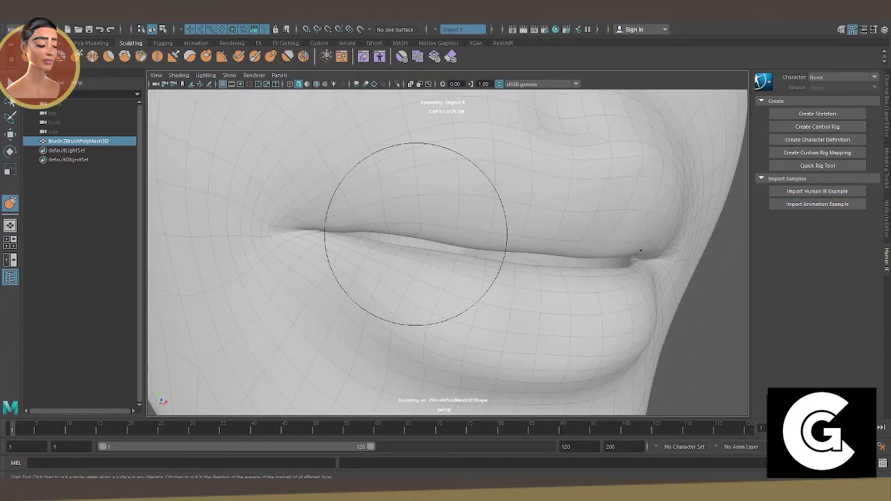
{"action": "scroll", "coordinate": [427, 233], "scroll_direction": "up", "scroll_amount": 3}
{"action": "scroll", "coordinate": [390, 249], "scroll_direction": "down", "scroll_amount": 3}
{"action": "left_click_drag", "start_coordinate": [390, 249], "coordinate": [298, 225], "text": "alt"}
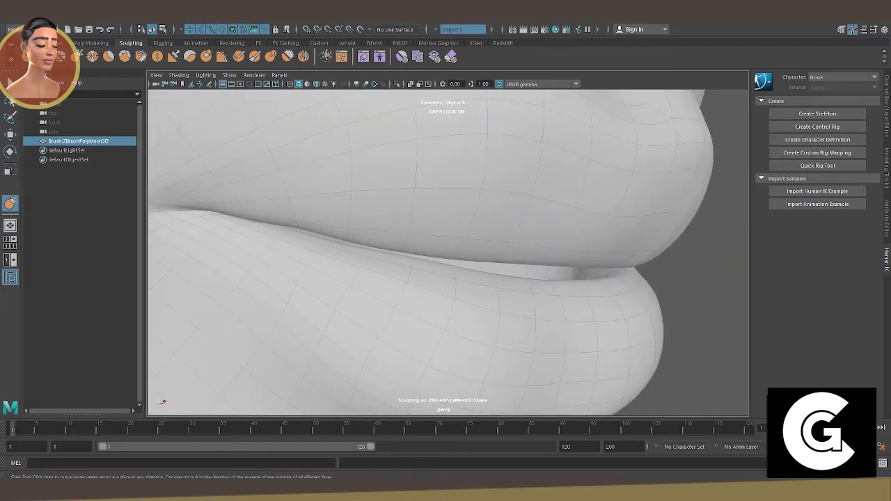
{"action": "left_click_drag", "start_coordinate": [503, 280], "coordinate": [545, 265]}
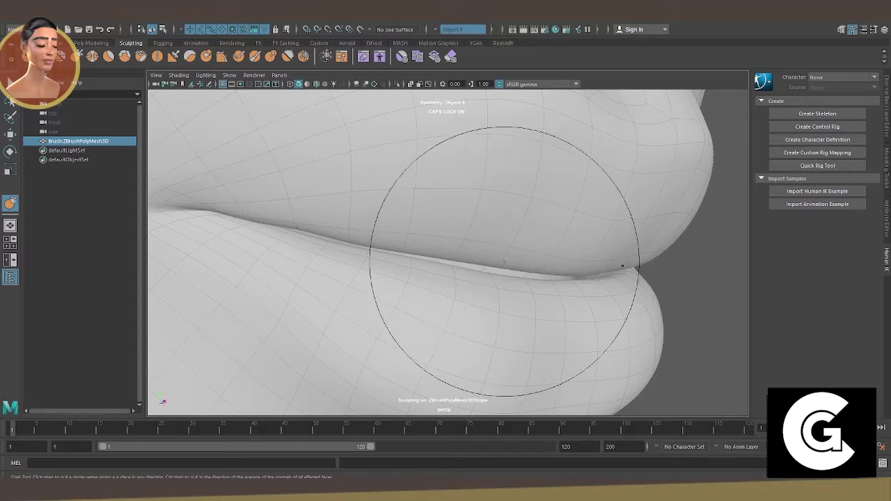
{"action": "left_click_drag", "start_coordinate": [489, 269], "coordinate": [542, 273]}
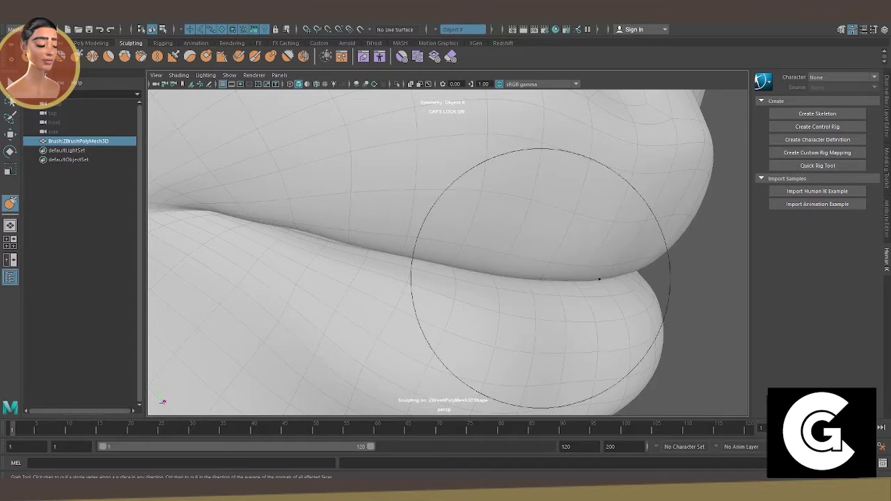
{"action": "left_click_drag", "start_coordinate": [292, 255], "coordinate": [313, 246]}
Turn sculpting symmetry off and shrink the Grab brush to a tiny size.
{"action": "scroll", "coordinate": [312, 246], "scroll_direction": "down", "scroll_amount": 5}
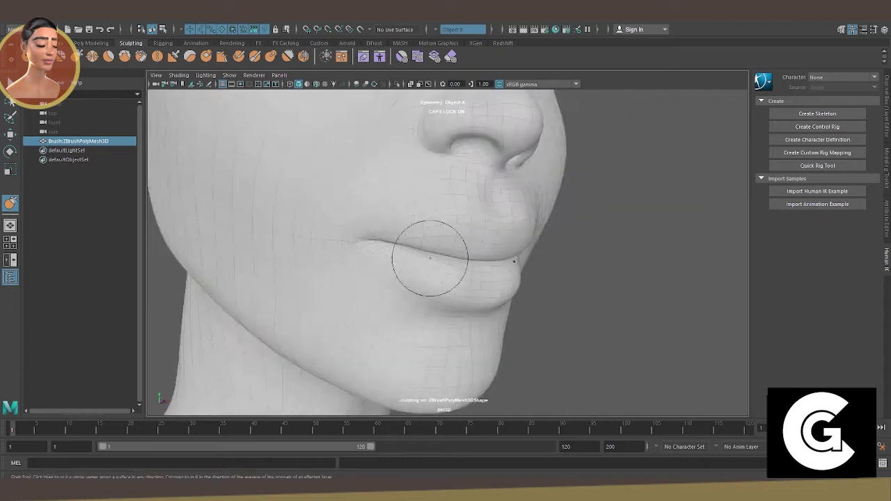
{"action": "left_click_drag", "start_coordinate": [428, 255], "coordinate": [233, 207], "text": "alt"}
{"action": "scroll", "coordinate": [349, 235], "scroll_direction": "up", "scroll_amount": 4}
{"action": "middle_click_drag", "start_coordinate": [348, 235], "coordinate": [534, 239], "text": "alt"}
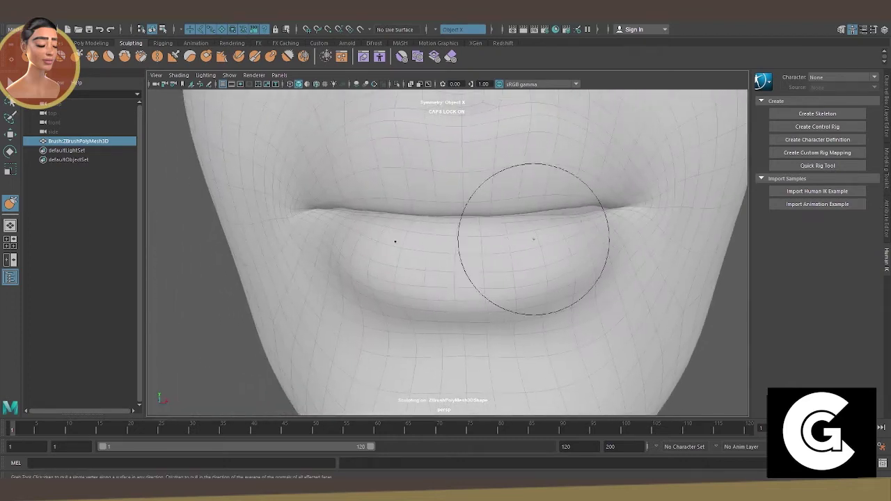
{"action": "left_click_drag", "start_coordinate": [534, 239], "coordinate": [521, 235], "text": "alt"}
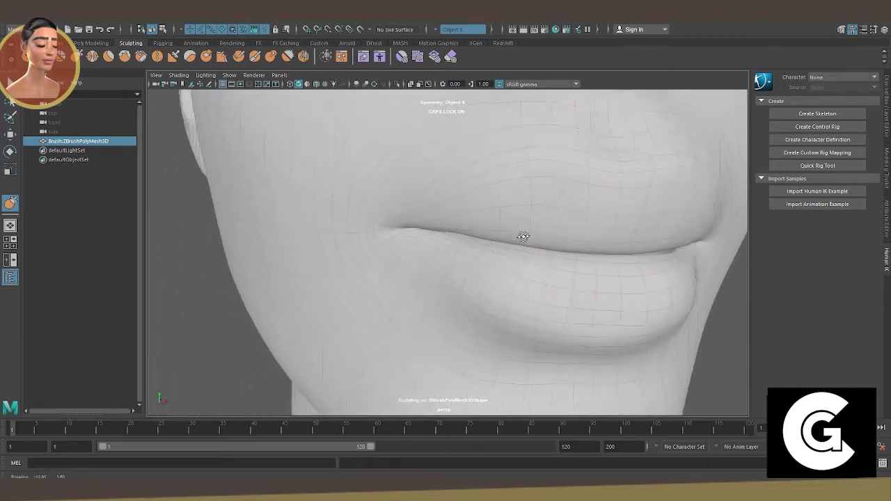
{"action": "scroll", "coordinate": [525, 236], "scroll_direction": "up", "scroll_amount": 3}
{"action": "scroll", "coordinate": [578, 274], "scroll_direction": "up", "scroll_amount": 2}
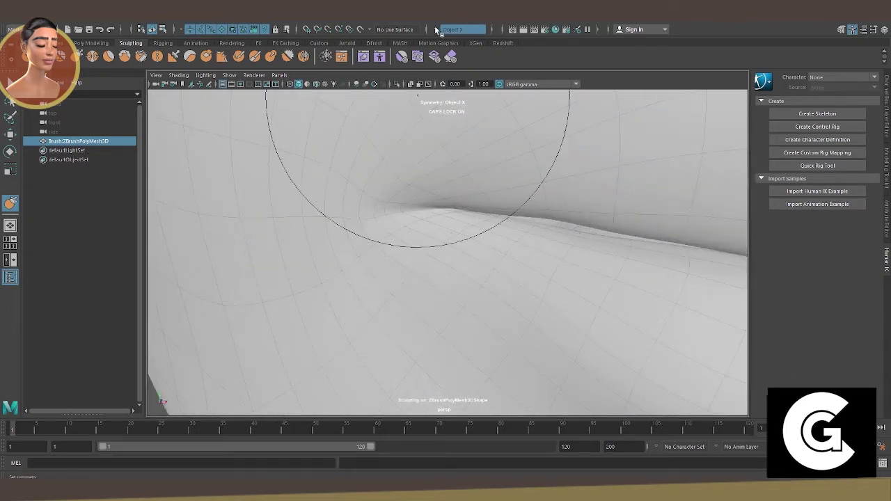
{"action": "left_click", "coordinate": [456, 30]}
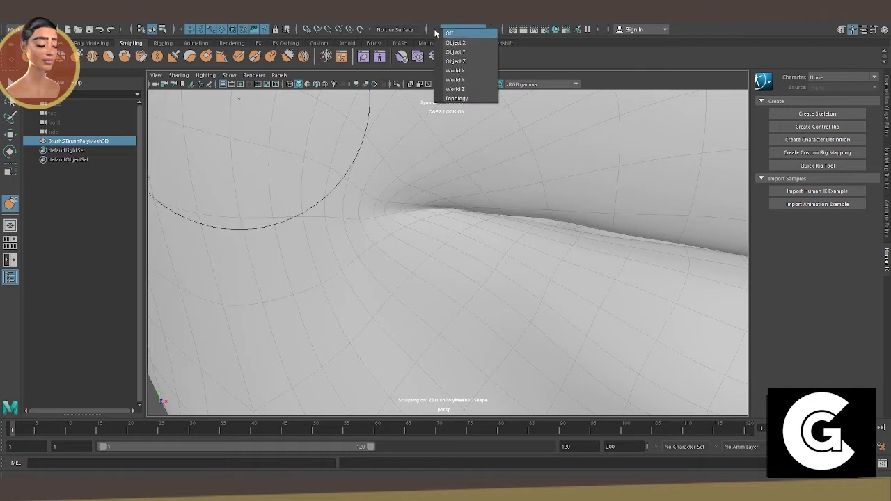
{"action": "left_click", "coordinate": [453, 33]}
{"action": "scroll", "coordinate": [515, 174], "scroll_direction": "up", "scroll_amount": 3}
{"action": "mouse_move", "coordinate": [547, 174]}
{"action": "left_mouse_down"}
{"action": "mouse_move", "coordinate": [422, 194]}
{"action": "mouse_move", "coordinate": [609, 173]}
{"action": "mouse_move", "coordinate": [608, 184]}
{"action": "mouse_move", "coordinate": [524, 216]}
{"action": "left_mouse_up"}
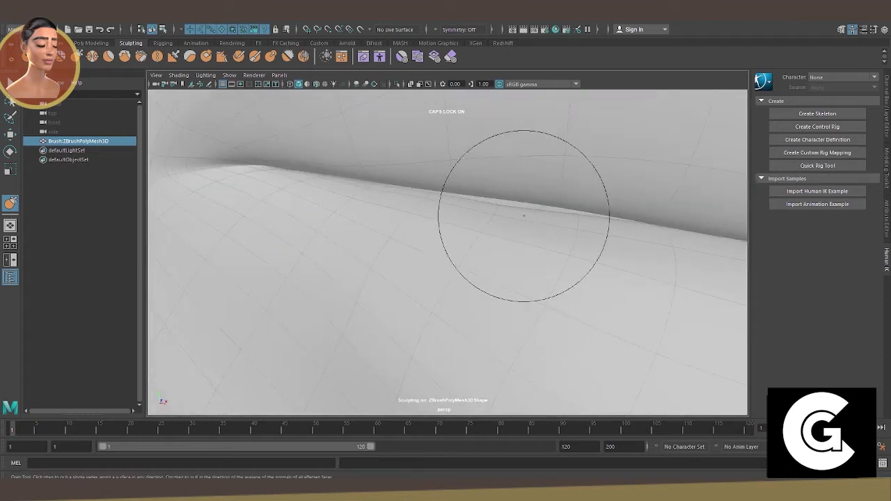
Tune the brush size up and down while examining the lip ridge close up.
{"action": "scroll", "coordinate": [532, 199], "scroll_direction": "down", "scroll_amount": 5}
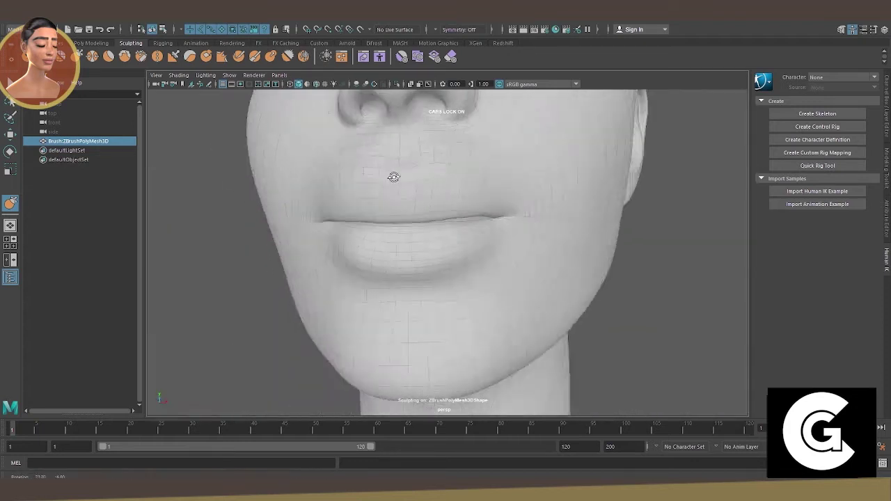
{"action": "scroll", "coordinate": [551, 172], "scroll_direction": "up", "scroll_amount": 6}
{"action": "scroll", "coordinate": [440, 195], "scroll_direction": "up", "scroll_amount": 3}
{"action": "middle_click_drag", "start_coordinate": [440, 195], "coordinate": [449, 202], "text": "alt"}
{"action": "mouse_move", "coordinate": [450, 201]}
{"action": "left_mouse_down", "text": "alt"}
{"action": "mouse_move", "coordinate": [333, 140]}
{"action": "mouse_move", "coordinate": [390, 156]}
{"action": "left_mouse_up", "text": "alt"}
{"action": "scroll", "coordinate": [358, 156], "scroll_direction": "down", "scroll_amount": 3}
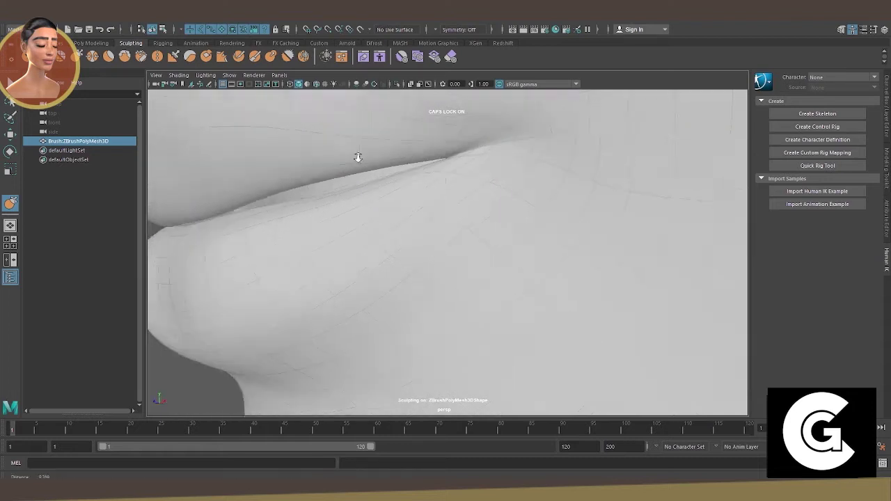
{"action": "scroll", "coordinate": [381, 186], "scroll_direction": "up", "scroll_amount": 4}
{"action": "scroll", "coordinate": [471, 203], "scroll_direction": "down", "scroll_amount": 4}
{"action": "scroll", "coordinate": [425, 199], "scroll_direction": "up", "scroll_amount": 1}
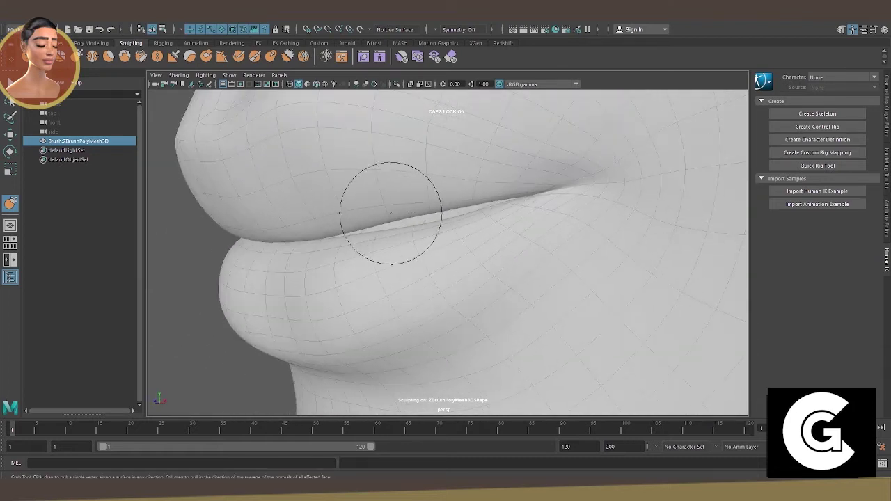
{"action": "left_click_drag", "start_coordinate": [370, 209], "coordinate": [413, 220]}
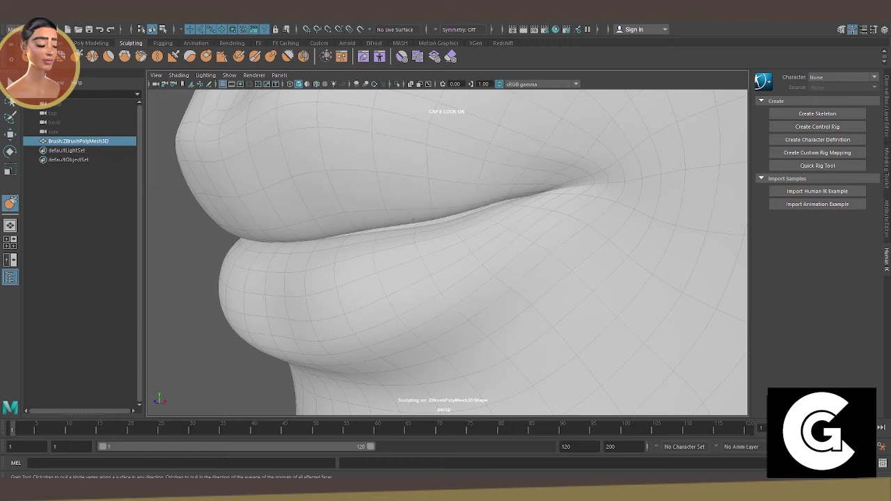
{"action": "scroll", "coordinate": [387, 226], "scroll_direction": "up", "scroll_amount": 3}
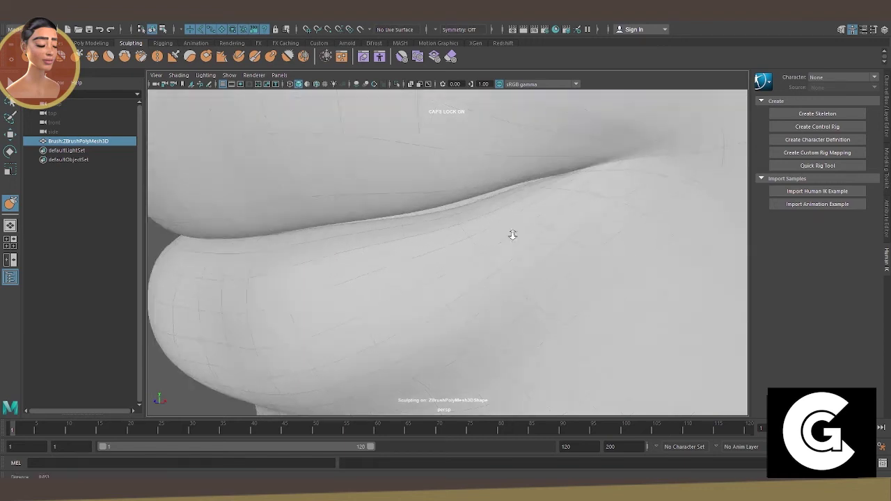
{"action": "scroll", "coordinate": [511, 235], "scroll_direction": "up", "scroll_amount": 3}
{"action": "mouse_move", "coordinate": [459, 252]}
{"action": "left_mouse_down"}
{"action": "mouse_move", "coordinate": [308, 165]}
{"action": "mouse_move", "coordinate": [478, 201]}
{"action": "mouse_move", "coordinate": [478, 239]}
{"action": "left_mouse_up"}
{"action": "scroll", "coordinate": [478, 208], "scroll_direction": "down", "scroll_amount": 2}
{"action": "scroll", "coordinate": [466, 209], "scroll_direction": "down", "scroll_amount": 2}
{"action": "scroll", "coordinate": [555, 309], "scroll_direction": "up", "scroll_amount": 3}
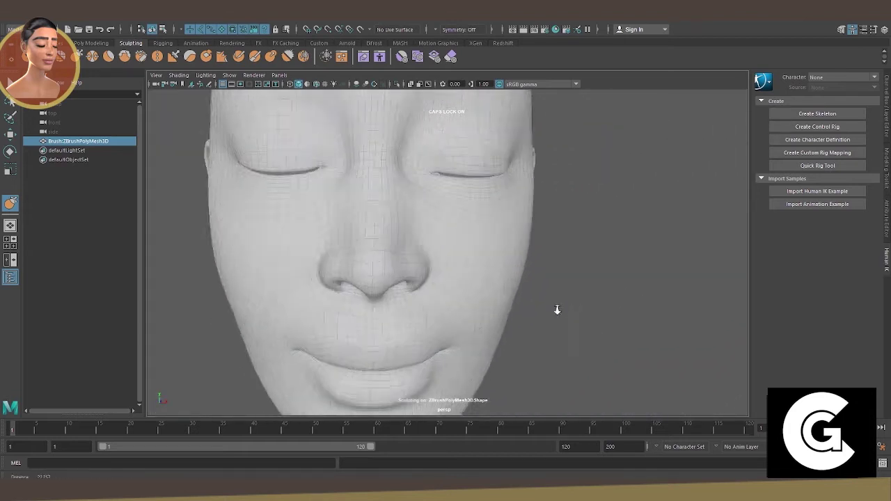
{"action": "scroll", "coordinate": [548, 241], "scroll_direction": "up", "scroll_amount": 3}
{"action": "scroll", "coordinate": [554, 232], "scroll_direction": "up", "scroll_amount": 2}
{"action": "scroll", "coordinate": [553, 235], "scroll_direction": "down", "scroll_amount": 2}
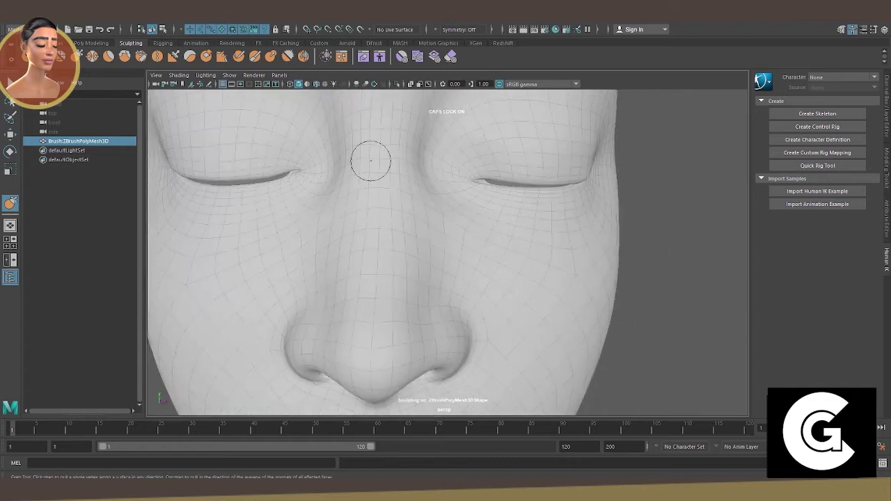
Set sculpting symmetry to Object X and orbit to view both eyes and the nose.
{"action": "left_click", "coordinate": [456, 29]}
{"action": "left_click", "coordinate": [446, 70]}
{"action": "left_click_drag", "start_coordinate": [446, 150], "coordinate": [490, 158], "text": "alt"}
{"action": "scroll", "coordinate": [462, 165], "scroll_direction": "up", "scroll_amount": 2}
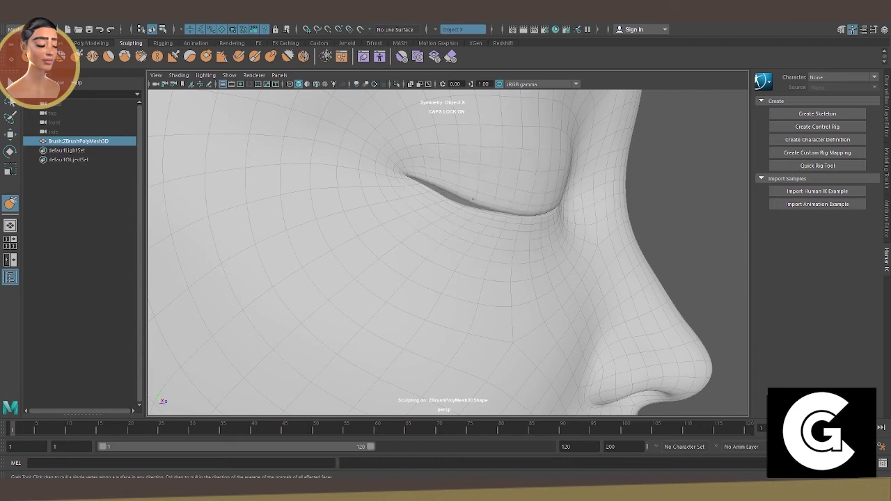
{"action": "mouse_move", "coordinate": [455, 191]}
{"action": "left_mouse_down", "text": "alt"}
{"action": "mouse_move", "coordinate": [478, 201]}
{"action": "mouse_move", "coordinate": [336, 186]}
{"action": "mouse_move", "coordinate": [267, 193]}
{"action": "mouse_move", "coordinate": [480, 183]}
{"action": "left_mouse_up", "text": "alt"}
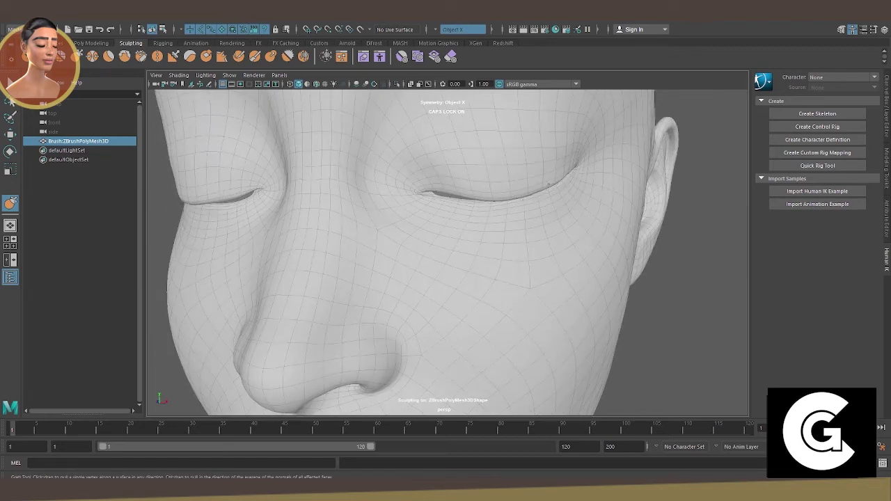
{"action": "mouse_move", "coordinate": [487, 195]}
{"action": "left_mouse_down", "text": "alt"}
{"action": "mouse_move", "coordinate": [412, 193]}
{"action": "mouse_move", "coordinate": [364, 225]}
{"action": "mouse_move", "coordinate": [508, 221]}
{"action": "left_mouse_up", "text": "alt"}
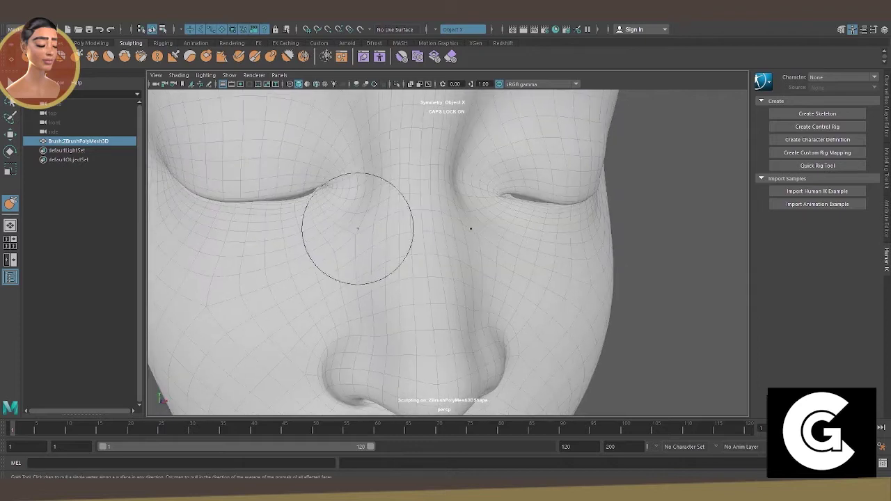
Orbit around the face in three-quarter, head-and-neck and nose-profile views to inspect the sculpt.
{"action": "scroll", "coordinate": [313, 199], "scroll_direction": "down", "scroll_amount": 3}
{"action": "scroll", "coordinate": [323, 199], "scroll_direction": "down", "scroll_amount": 5}
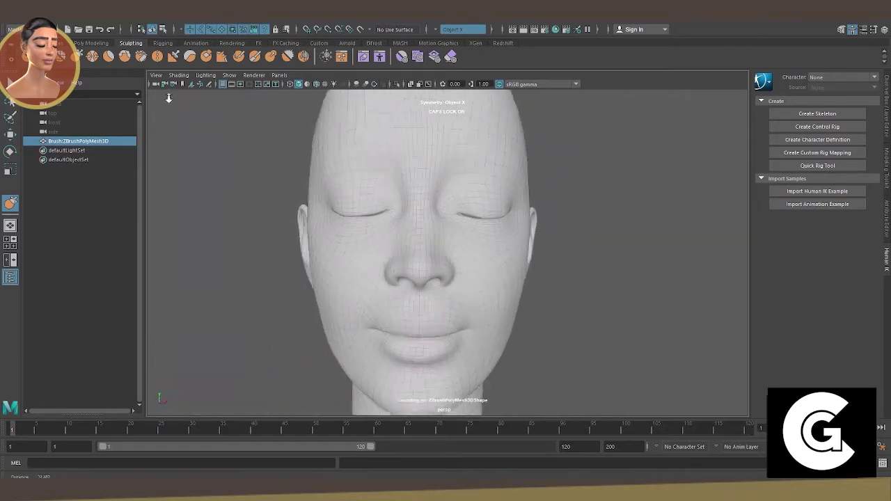
{"action": "mouse_move", "coordinate": [322, 199]}
{"action": "left_mouse_down", "text": "alt"}
{"action": "mouse_move", "coordinate": [534, 265]}
{"action": "mouse_move", "coordinate": [349, 269]}
{"action": "mouse_move", "coordinate": [324, 258]}
{"action": "left_mouse_up", "text": "alt"}
{"action": "scroll", "coordinate": [558, 272], "scroll_direction": "up", "scroll_amount": 8}
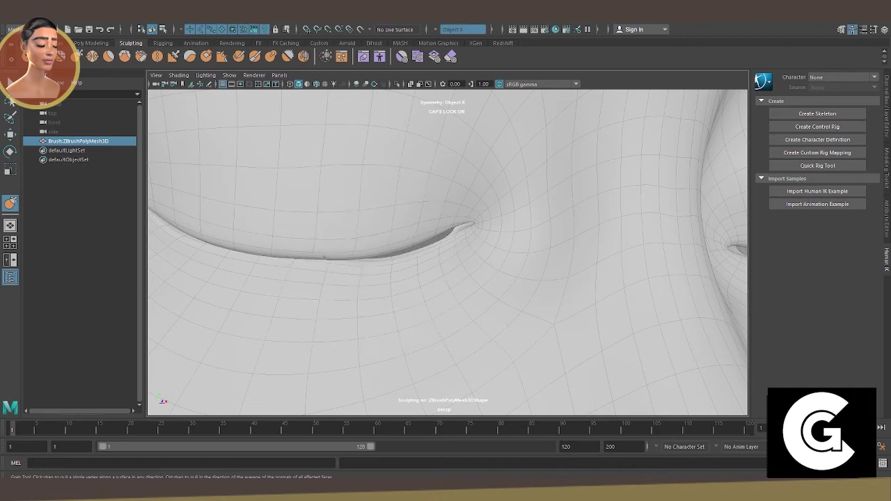
{"action": "scroll", "coordinate": [399, 256], "scroll_direction": "down", "scroll_amount": 5}
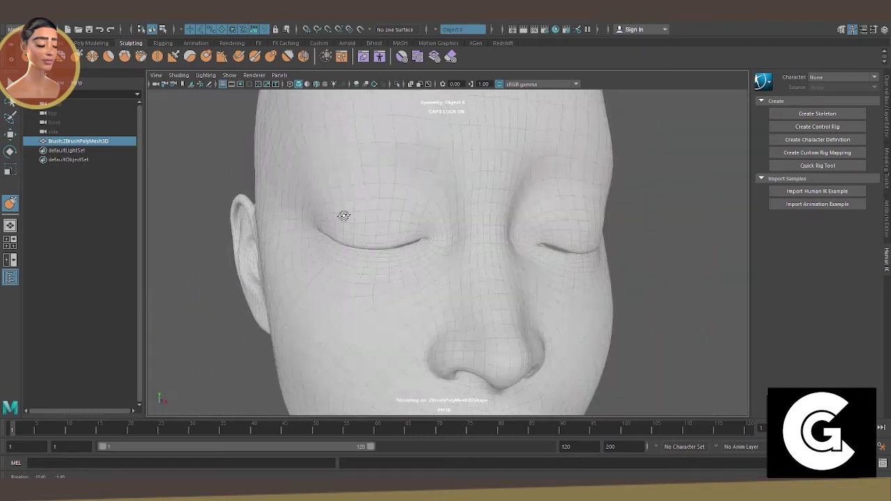
{"action": "scroll", "coordinate": [241, 183], "scroll_direction": "down", "scroll_amount": 3}
{"action": "mouse_move", "coordinate": [241, 183]}
{"action": "left_mouse_down", "text": "alt"}
{"action": "mouse_move", "coordinate": [404, 170]}
{"action": "mouse_move", "coordinate": [473, 236]}
{"action": "mouse_move", "coordinate": [423, 253]}
{"action": "mouse_move", "coordinate": [380, 250]}
{"action": "mouse_move", "coordinate": [477, 235]}
{"action": "mouse_move", "coordinate": [463, 202]}
{"action": "mouse_move", "coordinate": [430, 334]}
{"action": "mouse_move", "coordinate": [417, 233]}
{"action": "left_mouse_up", "text": "alt"}
{"action": "scroll", "coordinate": [478, 235], "scroll_direction": "up", "scroll_amount": 5}
{"action": "scroll", "coordinate": [453, 272], "scroll_direction": "up", "scroll_amount": 3}
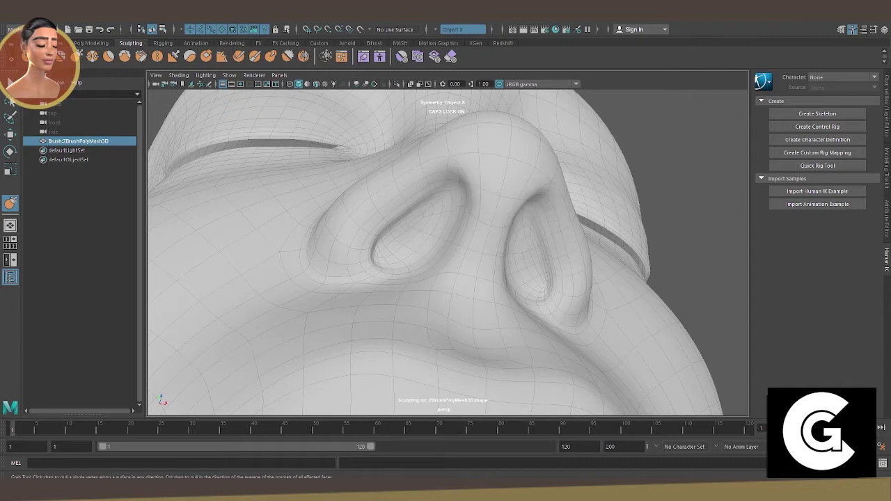
{"action": "mouse_move", "coordinate": [460, 181]}
{"action": "left_mouse_down", "text": "alt"}
{"action": "mouse_move", "coordinate": [482, 239]}
{"action": "mouse_move", "coordinate": [505, 234]}
{"action": "mouse_move", "coordinate": [573, 264]}
{"action": "left_mouse_up", "text": "alt"}
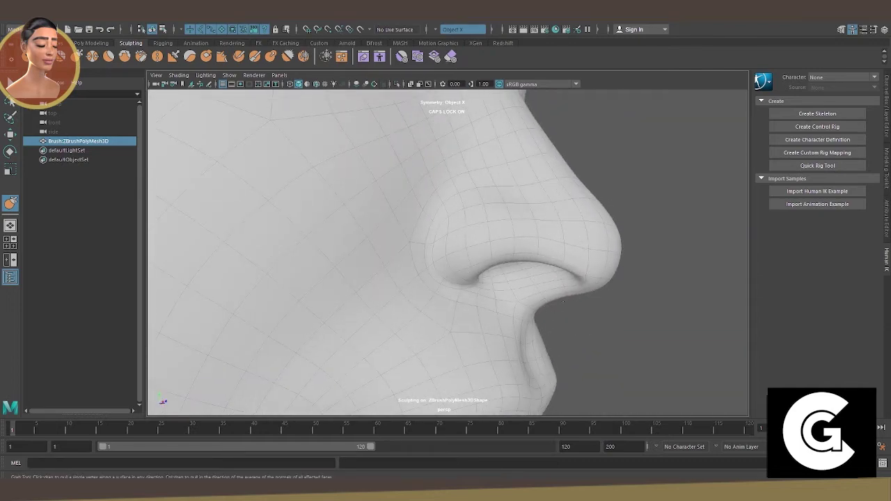
{"action": "scroll", "coordinate": [564, 301], "scroll_direction": "down", "scroll_amount": 5}
{"action": "mouse_move", "coordinate": [393, 225]}
{"action": "left_mouse_down", "text": "alt"}
{"action": "mouse_move", "coordinate": [567, 303]}
{"action": "mouse_move", "coordinate": [424, 247]}
{"action": "left_mouse_up", "text": "alt"}
{"action": "scroll", "coordinate": [423, 246], "scroll_direction": "up", "scroll_amount": 4}
{"action": "scroll", "coordinate": [423, 247], "scroll_direction": "up", "scroll_amount": 2}
{"action": "scroll", "coordinate": [340, 194], "scroll_direction": "down", "scroll_amount": 3}
Swing between front and side views to check the nose, eyes and forehead.
{"action": "left_click_drag", "start_coordinate": [340, 193], "coordinate": [288, 218], "text": "alt"}
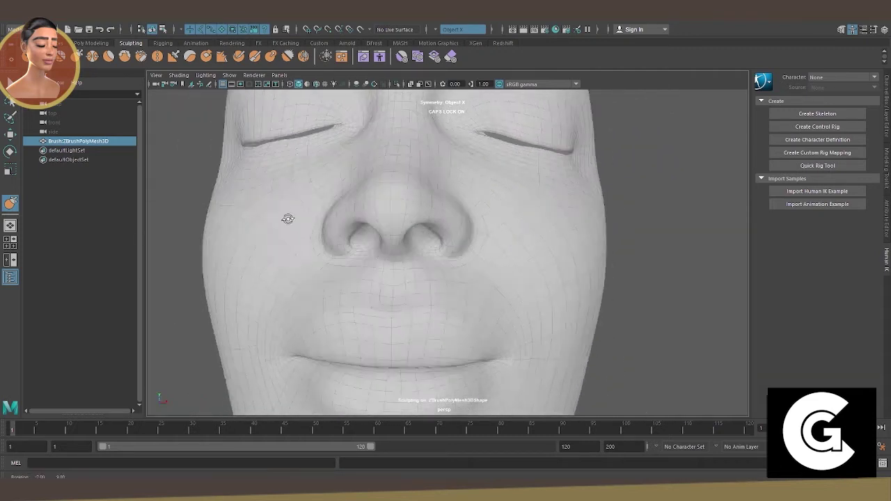
{"action": "scroll", "coordinate": [350, 234], "scroll_direction": "up", "scroll_amount": 2}
{"action": "scroll", "coordinate": [386, 271], "scroll_direction": "up", "scroll_amount": 1}
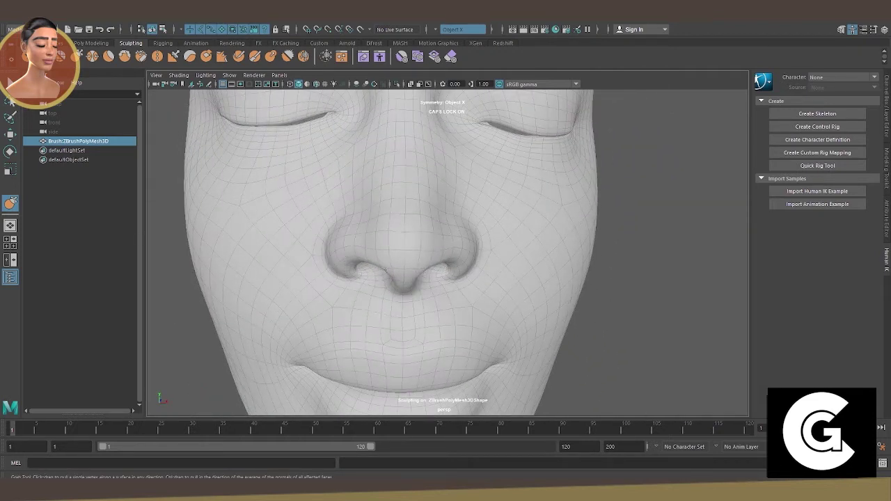
{"action": "mouse_move", "coordinate": [384, 275]}
{"action": "left_mouse_down", "text": "alt"}
{"action": "mouse_move", "coordinate": [416, 272]}
{"action": "mouse_move", "coordinate": [387, 273]}
{"action": "left_mouse_up", "text": "alt"}
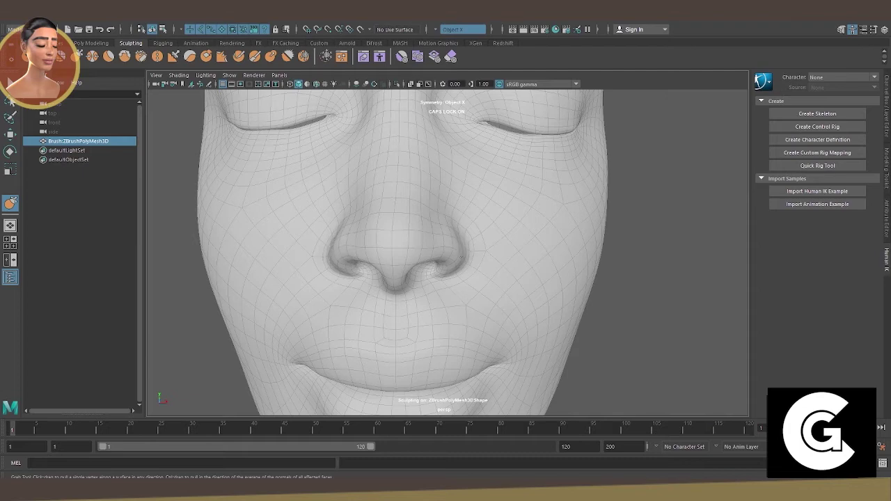
{"action": "scroll", "coordinate": [413, 248], "scroll_direction": "down", "scroll_amount": 3}
{"action": "mouse_move", "coordinate": [390, 251]}
{"action": "left_mouse_down", "text": "alt"}
{"action": "mouse_move", "coordinate": [414, 249]}
{"action": "mouse_move", "coordinate": [601, 299]}
{"action": "left_mouse_up", "text": "alt"}
{"action": "scroll", "coordinate": [601, 299], "scroll_direction": "up", "scroll_amount": 3}
{"action": "scroll", "coordinate": [539, 257], "scroll_direction": "up", "scroll_amount": 2}
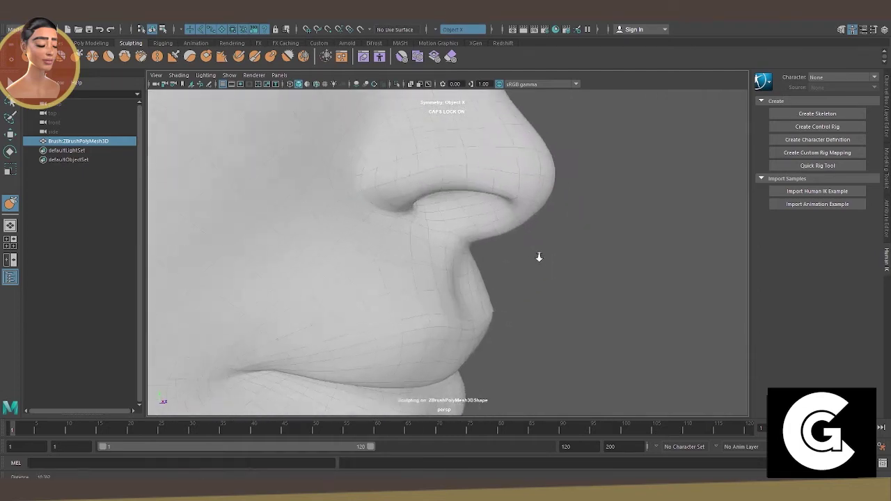
{"action": "scroll", "coordinate": [539, 257], "scroll_direction": "up", "scroll_amount": 1}
{"action": "mouse_move", "coordinate": [457, 263]}
{"action": "left_mouse_down", "text": "alt"}
{"action": "mouse_move", "coordinate": [341, 239]}
{"action": "mouse_move", "coordinate": [358, 255]}
{"action": "left_mouse_up", "text": "alt"}
{"action": "scroll", "coordinate": [358, 255], "scroll_direction": "down", "scroll_amount": 2}
{"action": "scroll", "coordinate": [318, 213], "scroll_direction": "down", "scroll_amount": 2}
{"action": "scroll", "coordinate": [494, 209], "scroll_direction": "up", "scroll_amount": 5}
{"action": "left_click_drag", "start_coordinate": [494, 210], "coordinate": [525, 233], "text": "alt"}
{"action": "scroll", "coordinate": [525, 234], "scroll_direction": "up", "scroll_amount": 1}
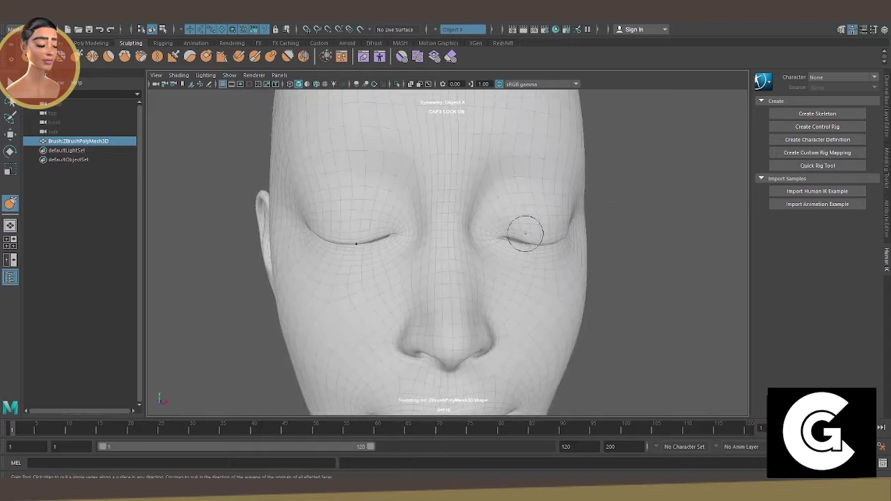
{"action": "mouse_move", "coordinate": [443, 250]}
{"action": "left_mouse_down", "text": "alt"}
{"action": "mouse_move", "coordinate": [436, 189]}
{"action": "mouse_move", "coordinate": [410, 204]}
{"action": "left_mouse_up", "text": "alt"}
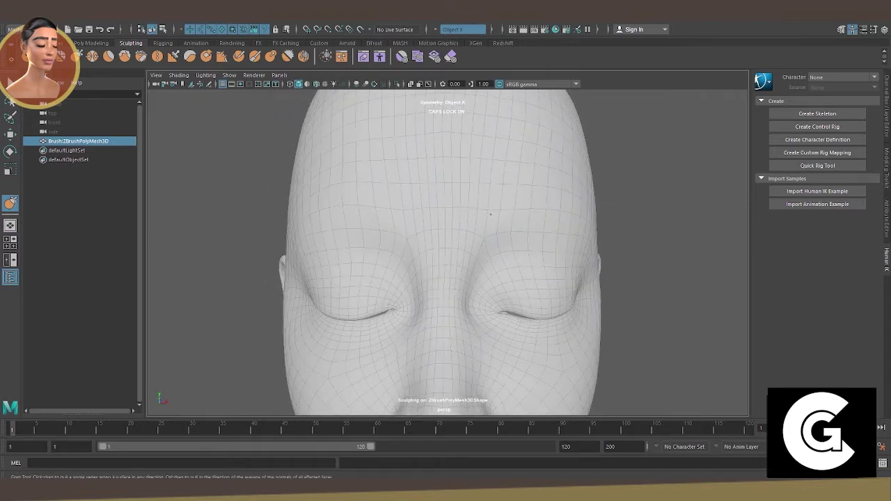
{"action": "scroll", "coordinate": [491, 214], "scroll_direction": "down", "scroll_amount": 3}
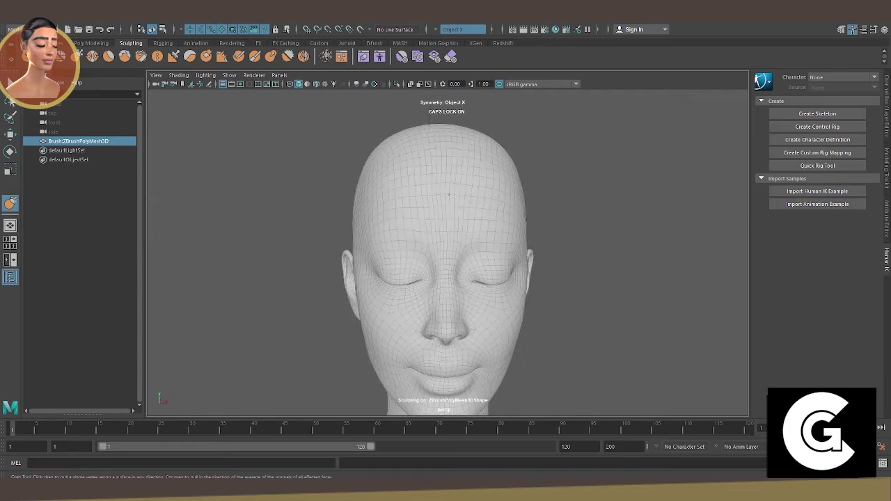
Orbit from the chin and neck to a rear three-quarter view, then back to the face.
{"action": "mouse_move", "coordinate": [429, 235]}
{"action": "left_mouse_down", "text": "alt"}
{"action": "mouse_move", "coordinate": [474, 163]}
{"action": "mouse_move", "coordinate": [515, 231]}
{"action": "left_mouse_up", "text": "alt"}
{"action": "mouse_move", "coordinate": [443, 237]}
{"action": "left_mouse_down", "text": "alt"}
{"action": "mouse_move", "coordinate": [469, 239]}
{"action": "mouse_move", "coordinate": [399, 278]}
{"action": "left_mouse_up", "text": "alt"}
{"action": "scroll", "coordinate": [428, 288], "scroll_direction": "up", "scroll_amount": 2}
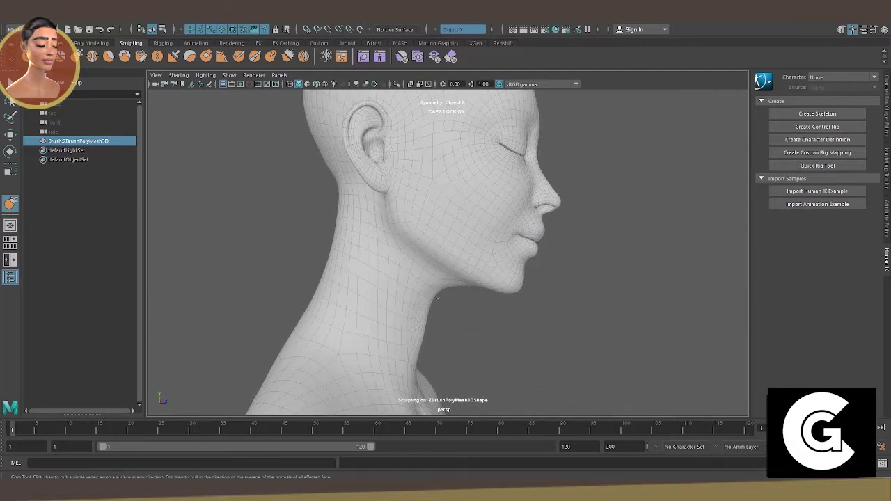
{"action": "scroll", "coordinate": [438, 298], "scroll_direction": "down", "scroll_amount": 3}
{"action": "mouse_move", "coordinate": [437, 298]}
{"action": "left_mouse_down", "text": "alt"}
{"action": "mouse_move", "coordinate": [350, 328]}
{"action": "mouse_move", "coordinate": [356, 298]}
{"action": "mouse_move", "coordinate": [498, 277]}
{"action": "mouse_move", "coordinate": [325, 281]}
{"action": "mouse_move", "coordinate": [382, 298]}
{"action": "left_mouse_up", "text": "alt"}
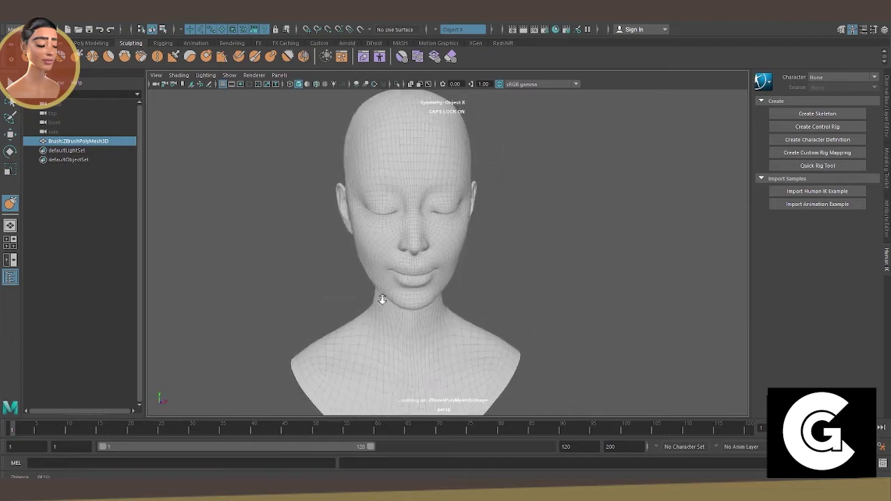
{"action": "right_click_drag", "start_coordinate": [383, 299], "coordinate": [543, 253], "text": "alt"}
{"action": "mouse_move", "coordinate": [543, 253]}
{"action": "left_mouse_down", "text": "alt"}
{"action": "mouse_move", "coordinate": [537, 209]}
{"action": "mouse_move", "coordinate": [426, 199]}
{"action": "mouse_move", "coordinate": [553, 221]}
{"action": "mouse_move", "coordinate": [590, 239]}
{"action": "left_mouse_up", "text": "alt"}
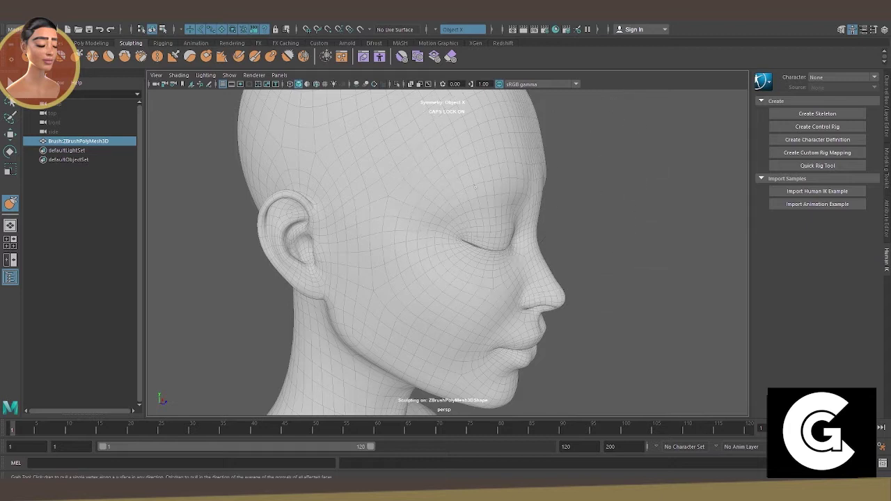
Shrink the sculpting brush near the eye and review the bust from profile to front.
{"action": "left_click_drag", "start_coordinate": [529, 182], "coordinate": [528, 186]}
{"action": "mouse_move", "coordinate": [604, 197]}
{"action": "left_mouse_down", "text": "alt"}
{"action": "mouse_move", "coordinate": [589, 204]}
{"action": "mouse_move", "coordinate": [606, 189]}
{"action": "mouse_move", "coordinate": [442, 196]}
{"action": "mouse_move", "coordinate": [514, 189]}
{"action": "left_mouse_up", "text": "alt"}
{"action": "mouse_move", "coordinate": [418, 155]}
{"action": "left_mouse_down", "text": "alt"}
{"action": "mouse_move", "coordinate": [559, 206]}
{"action": "mouse_move", "coordinate": [574, 200]}
{"action": "mouse_move", "coordinate": [553, 183]}
{"action": "mouse_move", "coordinate": [529, 232]}
{"action": "mouse_move", "coordinate": [628, 279]}
{"action": "mouse_move", "coordinate": [520, 281]}
{"action": "mouse_move", "coordinate": [529, 258]}
{"action": "mouse_move", "coordinate": [472, 175]}
{"action": "left_mouse_up", "text": "alt"}
{"action": "right_click_drag", "start_coordinate": [471, 175], "coordinate": [292, 230], "text": "alt"}
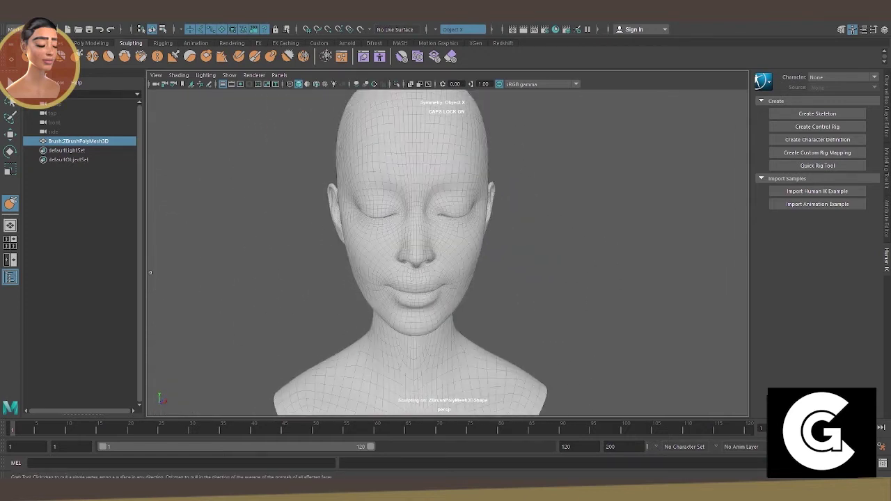
{"action": "left_click_drag", "start_coordinate": [513, 215], "coordinate": [571, 216], "text": "alt"}
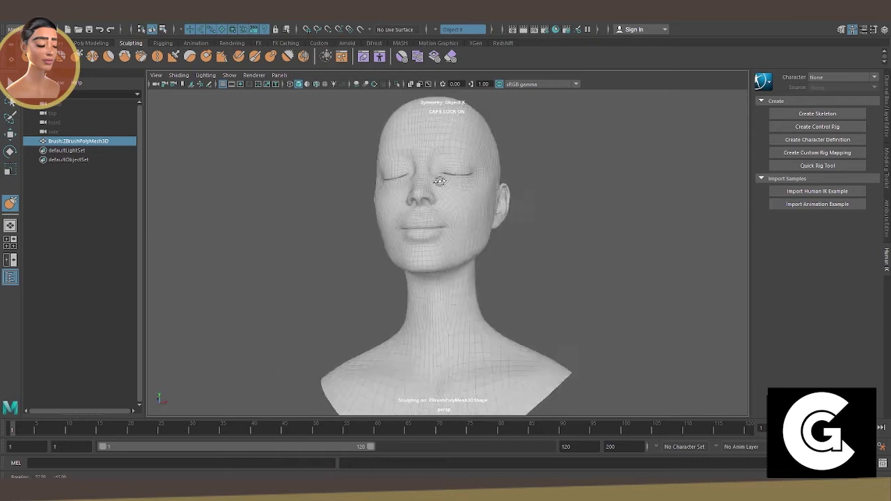
{"action": "mouse_move", "coordinate": [571, 216]}
{"action": "right_mouse_down", "text": "alt"}
{"action": "mouse_move", "coordinate": [622, 211]}
{"action": "mouse_move", "coordinate": [483, 215]}
{"action": "right_mouse_up", "text": "alt"}
{"action": "mouse_move", "coordinate": [483, 215]}
{"action": "left_mouse_down", "text": "alt"}
{"action": "mouse_move", "coordinate": [478, 234]}
{"action": "mouse_move", "coordinate": [359, 216]}
{"action": "mouse_move", "coordinate": [232, 225]}
{"action": "mouse_move", "coordinate": [378, 223]}
{"action": "left_mouse_up", "text": "alt"}
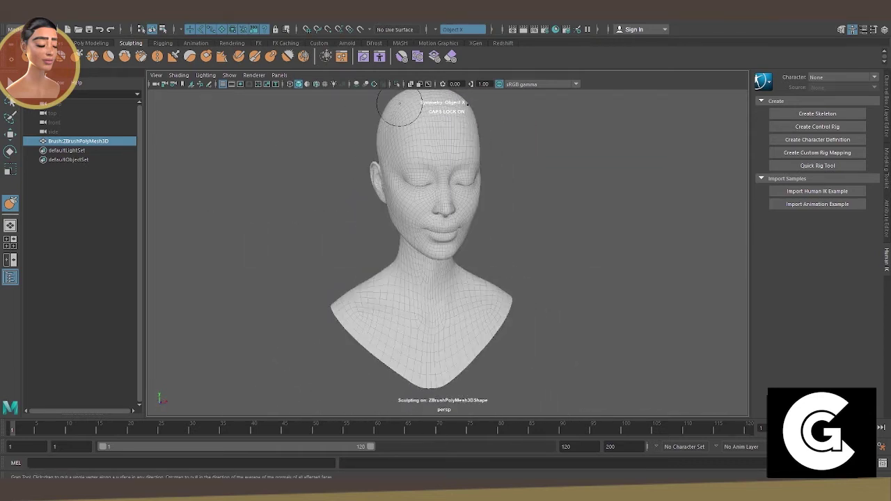
Export the selected head over Brush.obj, confirm Replace, and dismiss the warning.
{"action": "left_click", "coordinate": [8, 28]}
{"action": "left_click", "coordinate": [42, 139]}
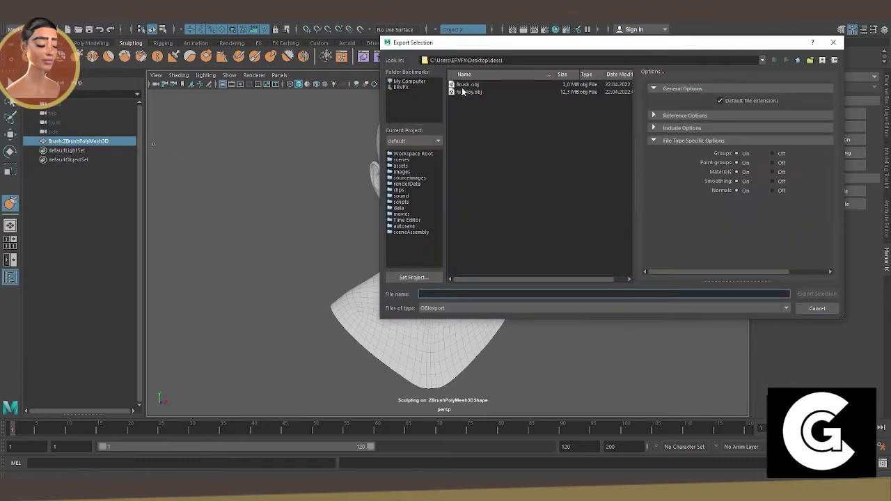
{"action": "left_click", "coordinate": [468, 85]}
{"action": "left_click", "coordinate": [817, 293]}
{"action": "left_click", "coordinate": [591, 194]}
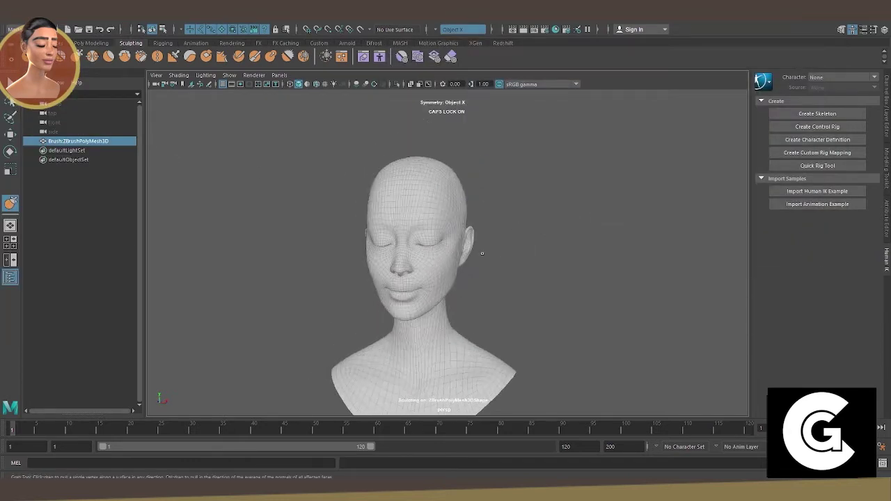
{"action": "mouse_move", "coordinate": [570, 209]}
{"action": "left_mouse_down", "text": "alt"}
{"action": "mouse_move", "coordinate": [491, 216]}
{"action": "mouse_move", "coordinate": [742, 142]}
{"action": "left_mouse_up", "text": "alt"}
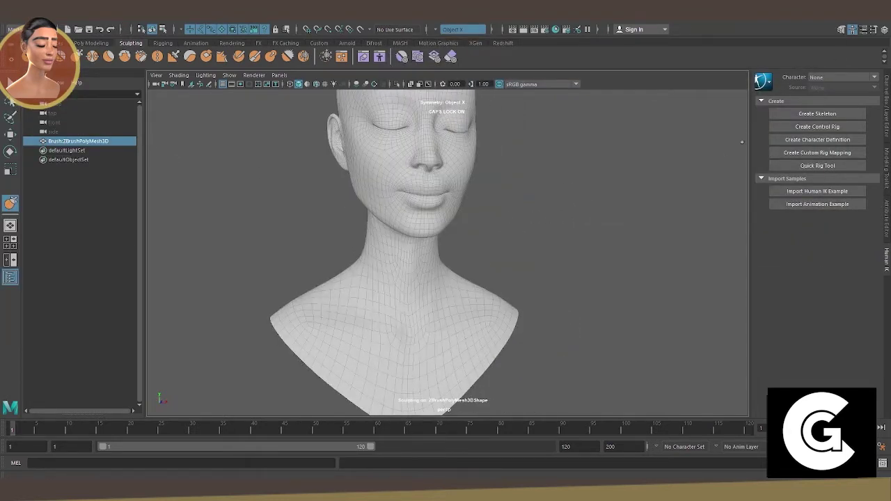
{"action": "left_click", "coordinate": [448, 250]}
Show the desktop, delete the MTL and hi_ploy files in dessi, and open DECSSI.ZPR in ZBrush.
{"action": "key", "text": "super+d"}
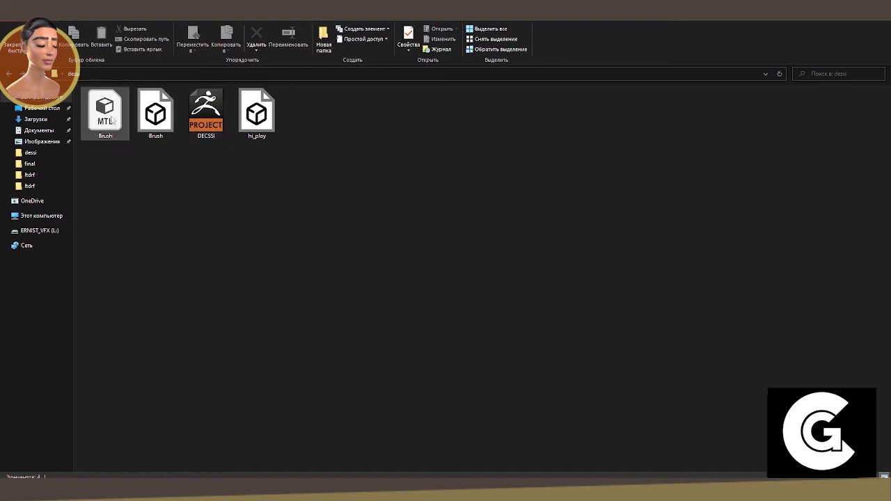
{"action": "left_click", "coordinate": [105, 111]}
{"action": "key", "text": "Delete"}
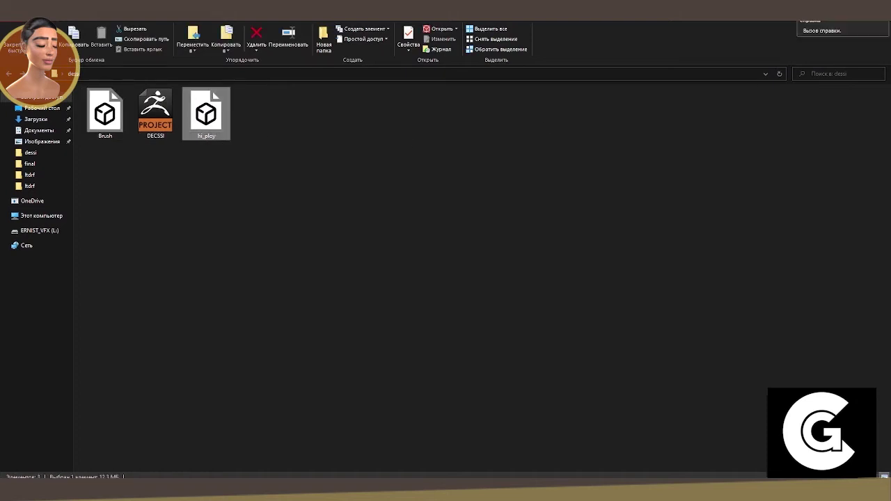
{"action": "key", "text": "Delete"}
{"action": "left_click_drag", "start_coordinate": [155, 111], "coordinate": [247, 138]}
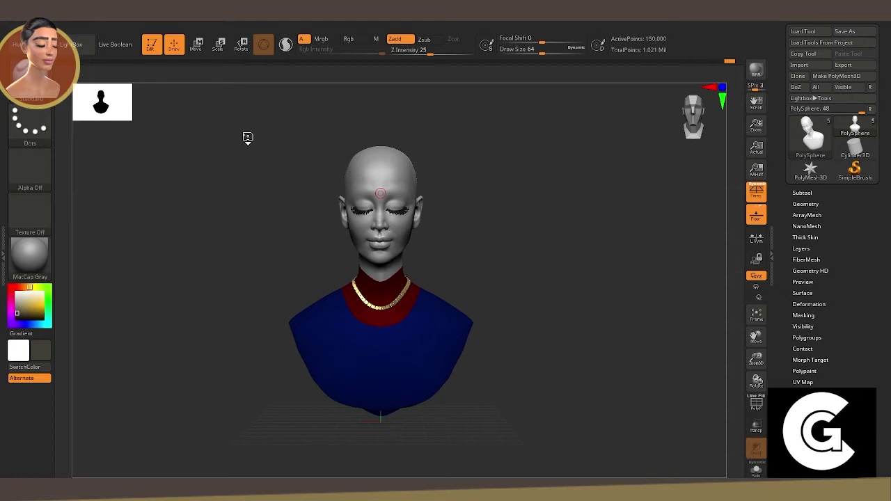
Expand the Subtool list and duplicate the head subtool with Copy and Paste.
{"action": "key", "text": "comma"}
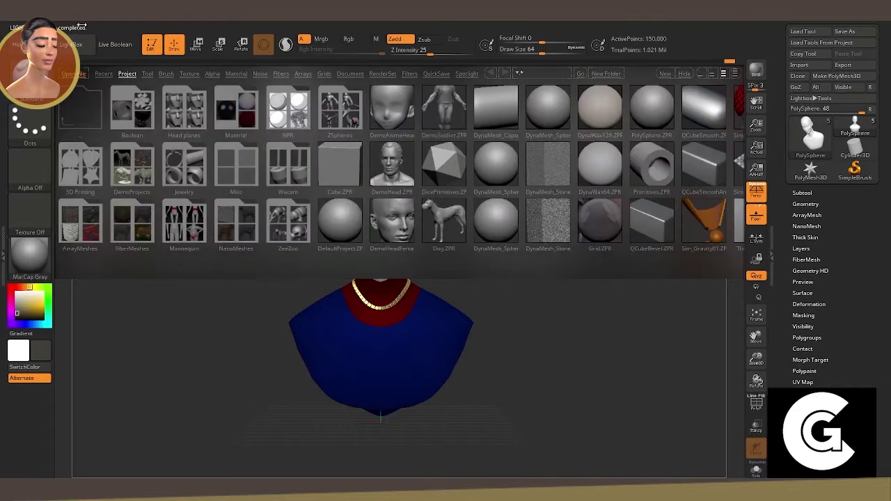
{"action": "key", "text": "comma"}
{"action": "left_click_drag", "start_coordinate": [587, 155], "coordinate": [613, 160]}
{"action": "left_click", "coordinate": [803, 193]}
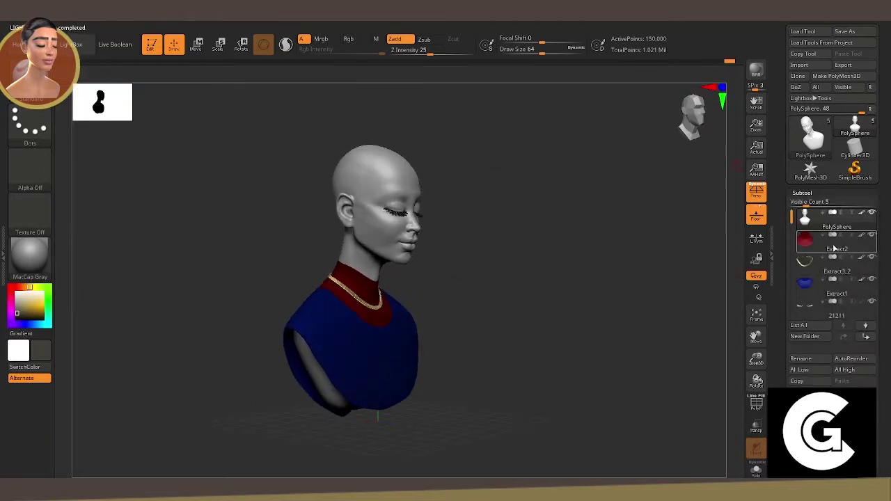
{"action": "left_click", "coordinate": [815, 380]}
{"action": "left_click", "coordinate": [842, 381]}
Import the exported Brush mesh from the dessi folder.
{"action": "left_click", "coordinate": [799, 65]}
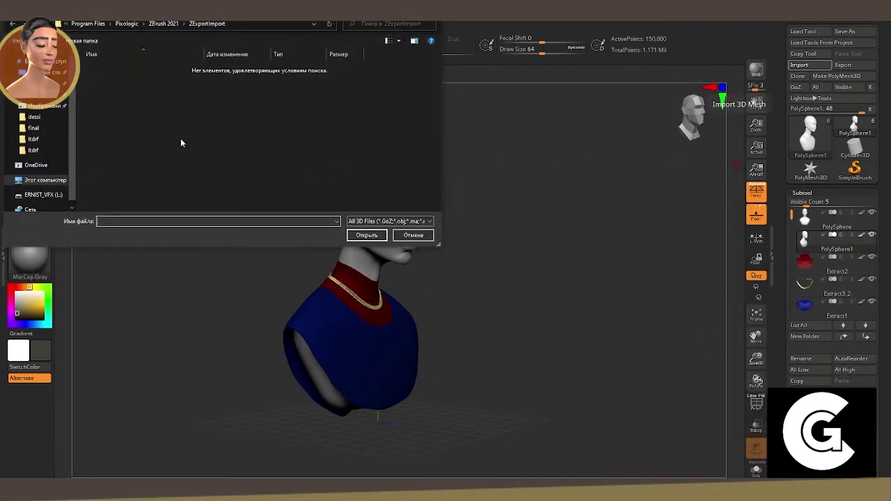
{"action": "left_click", "coordinate": [49, 72]}
{"action": "double_click", "coordinate": [110, 79]}
{"action": "left_click", "coordinate": [109, 80]}
{"action": "left_click", "coordinate": [367, 235]}
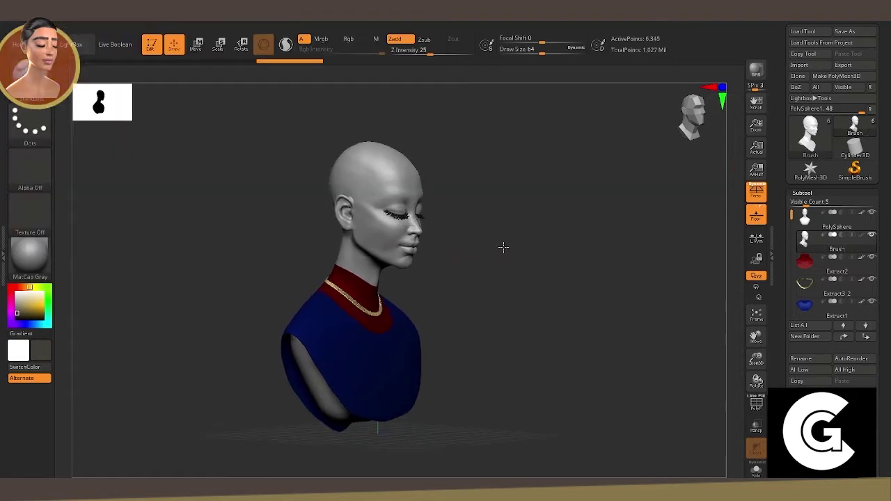
Place the Move gizmo on the huge imported head and shrink it down.
{"action": "left_click", "coordinate": [205, 48]}
{"action": "left_click", "coordinate": [350, 289]}
{"action": "left_click_drag", "start_coordinate": [478, 173], "coordinate": [418, 155]}
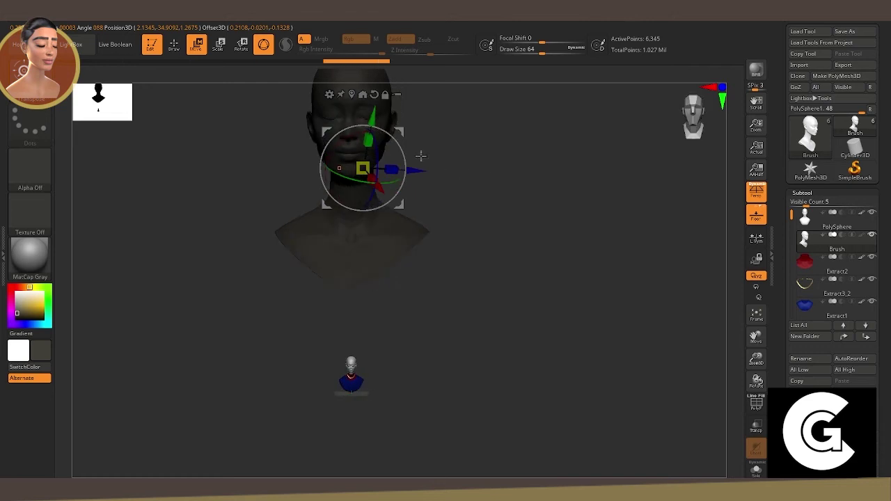
{"action": "left_click_drag", "start_coordinate": [477, 190], "coordinate": [403, 165]}
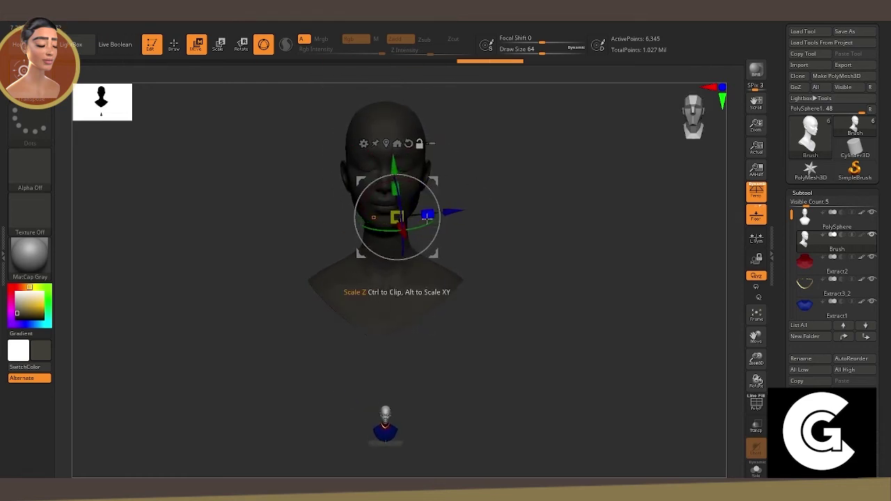
{"action": "left_click_drag", "start_coordinate": [411, 226], "coordinate": [432, 204]}
{"action": "mouse_move", "coordinate": [439, 230]}
{"action": "left_mouse_down"}
{"action": "mouse_move", "coordinate": [453, 217]}
{"action": "mouse_move", "coordinate": [406, 218]}
{"action": "left_mouse_up"}
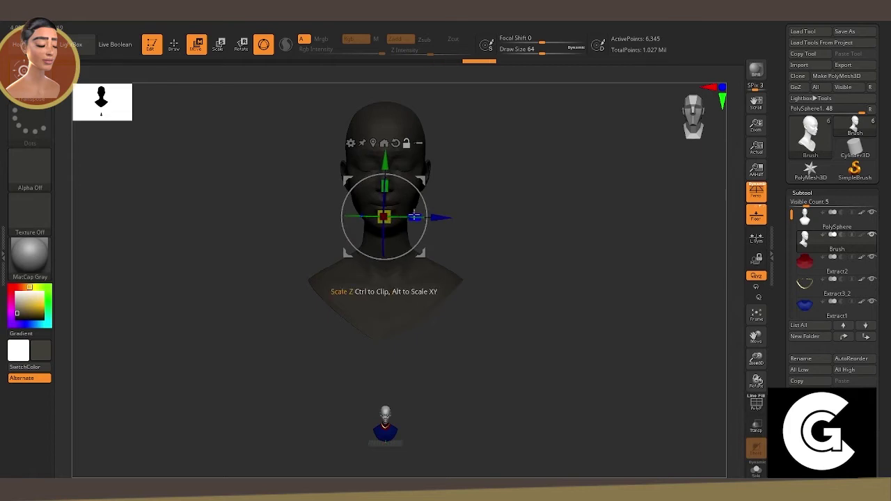
{"action": "left_click_drag", "start_coordinate": [385, 218], "coordinate": [352, 225]}
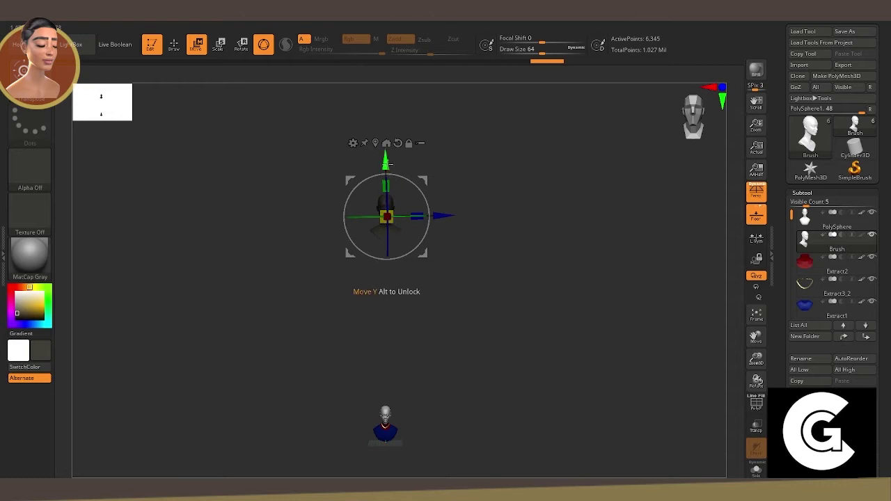
{"action": "left_click", "coordinate": [386, 143]}
Frame the model, scale the new head to the bust's size, and lower it onto the old head.
{"action": "key", "text": "f"}
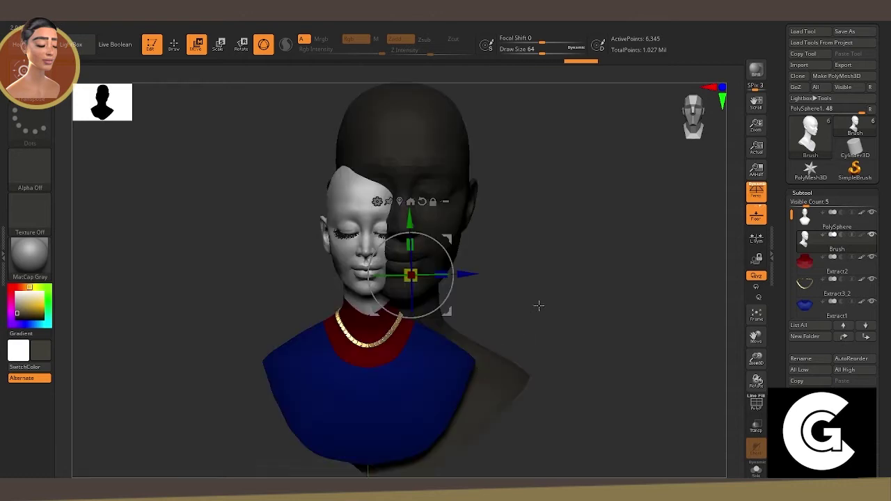
{"action": "left_click_drag", "start_coordinate": [540, 304], "coordinate": [261, 298]}
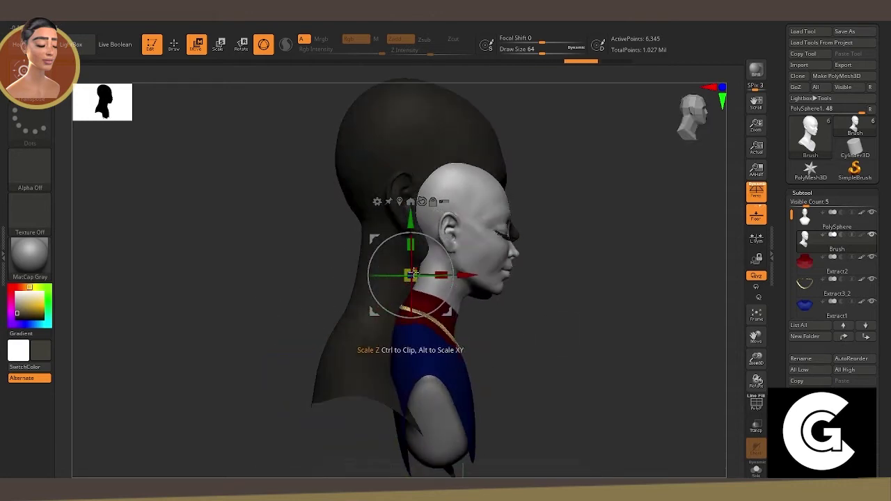
{"action": "left_click_drag", "start_coordinate": [410, 275], "coordinate": [470, 278]}
{"action": "left_click_drag", "start_coordinate": [313, 285], "coordinate": [551, 288]}
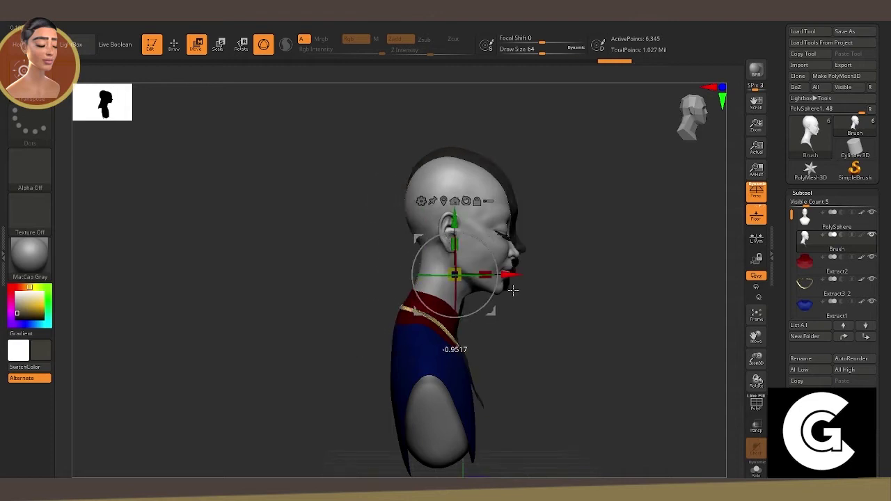
{"action": "left_click_drag", "start_coordinate": [456, 273], "coordinate": [445, 273]}
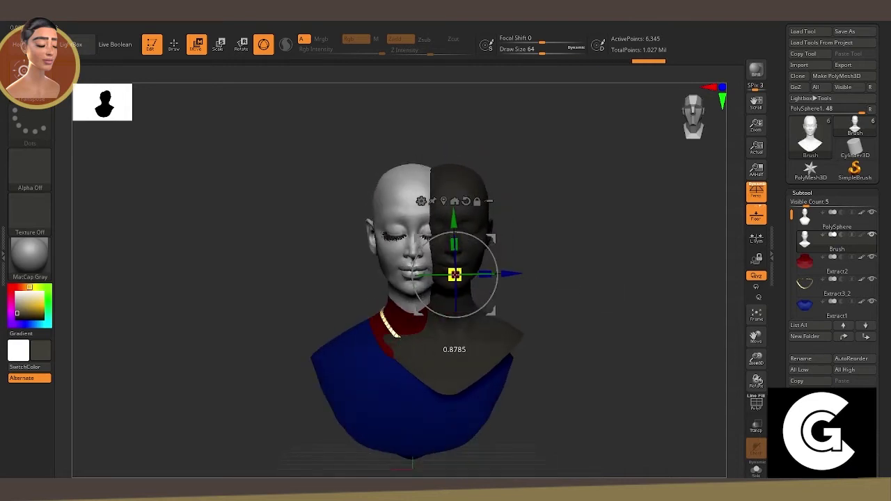
{"action": "left_click_drag", "start_coordinate": [454, 221], "coordinate": [455, 229]}
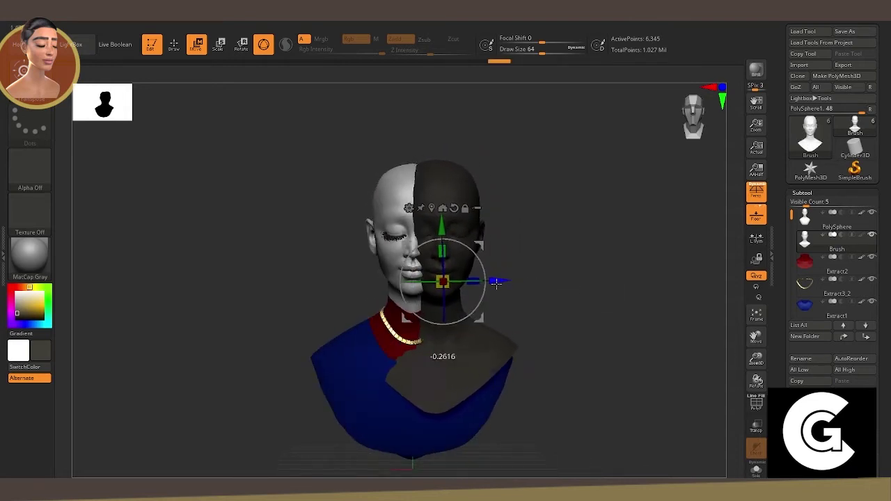
Align the new head in profile and front views, fine-tuning its scale and seating it on the neck.
{"action": "left_click_drag", "start_coordinate": [557, 285], "coordinate": [472, 284]}
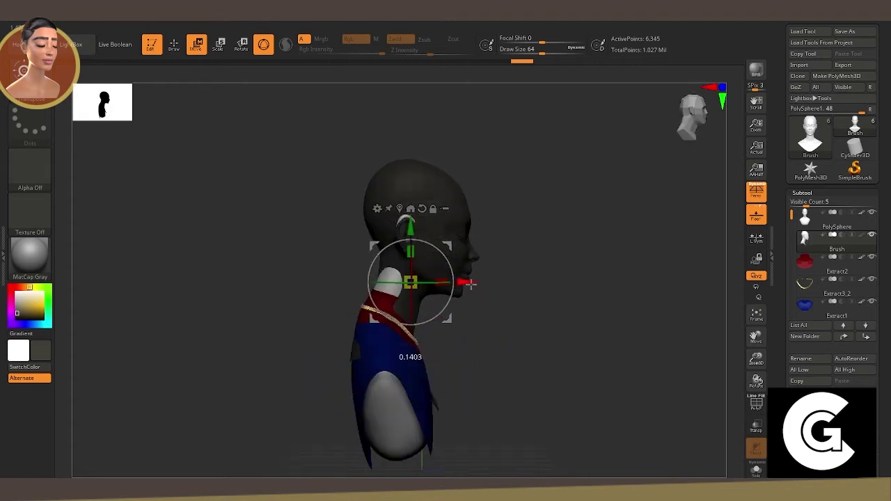
{"action": "mouse_move", "coordinate": [592, 263]}
{"action": "left_mouse_down"}
{"action": "mouse_move", "coordinate": [537, 267]}
{"action": "mouse_move", "coordinate": [631, 285]}
{"action": "mouse_move", "coordinate": [613, 286]}
{"action": "left_mouse_up"}
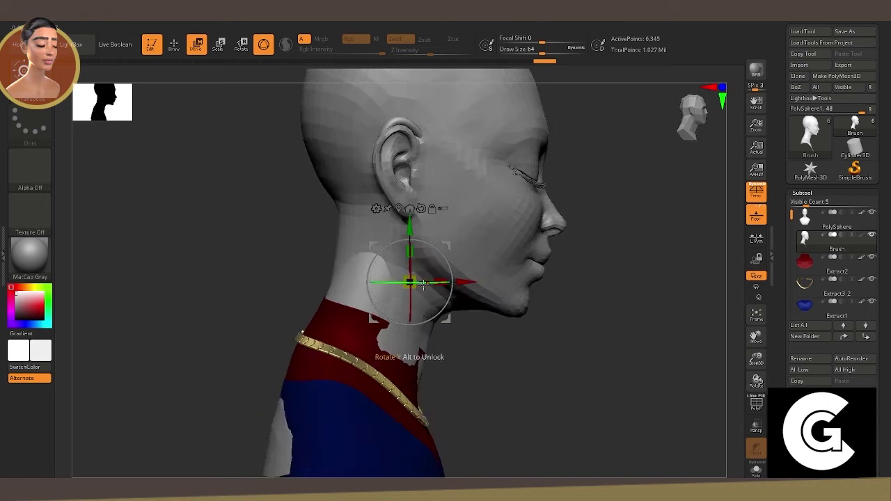
{"action": "left_click_drag", "start_coordinate": [465, 283], "coordinate": [462, 284]}
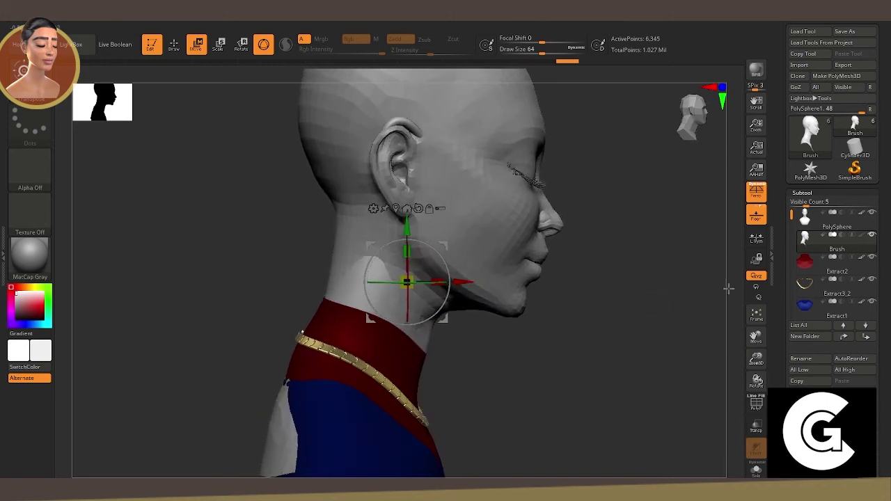
{"action": "left_click_drag", "start_coordinate": [725, 288], "coordinate": [677, 288]}
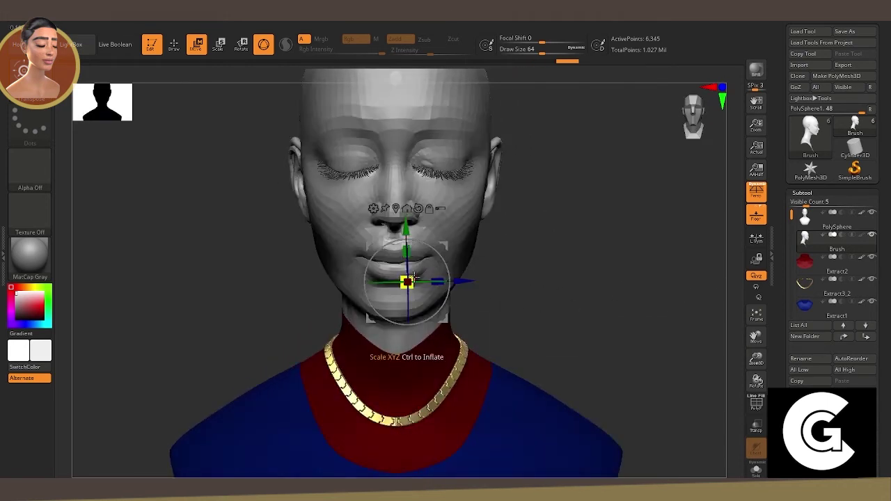
{"action": "left_click_drag", "start_coordinate": [413, 282], "coordinate": [409, 281]}
{"action": "left_click_drag", "start_coordinate": [509, 278], "coordinate": [561, 277]}
{"action": "left_click_drag", "start_coordinate": [408, 281], "coordinate": [461, 276]}
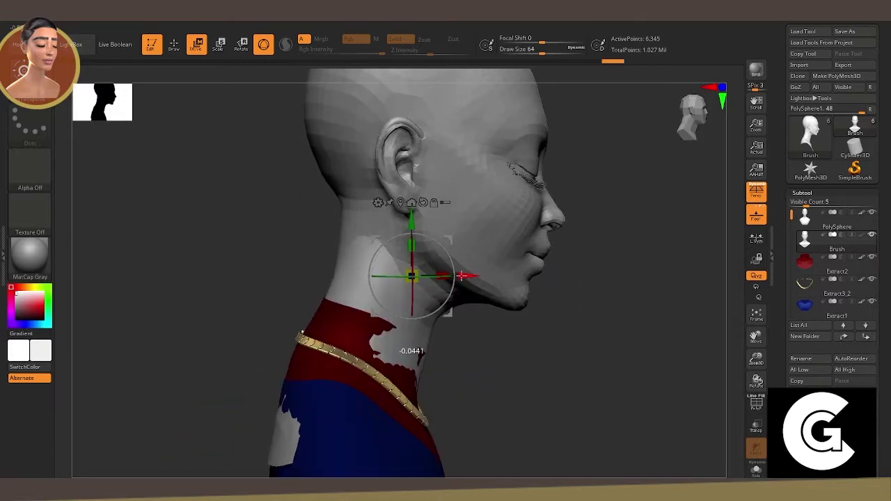
{"action": "left_click_drag", "start_coordinate": [626, 280], "coordinate": [578, 281]}
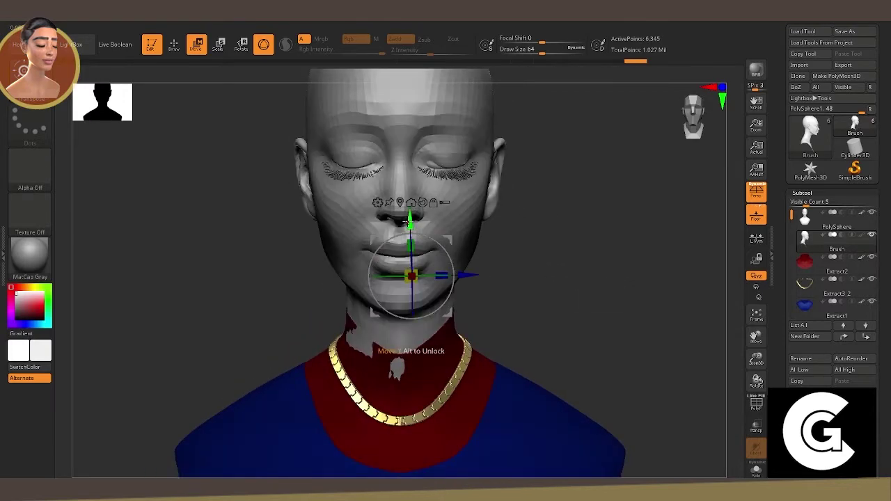
{"action": "left_click_drag", "start_coordinate": [410, 248], "coordinate": [411, 244]}
Hide the red collar and delete the old PolySphere head subtool.
{"action": "key", "text": "q"}
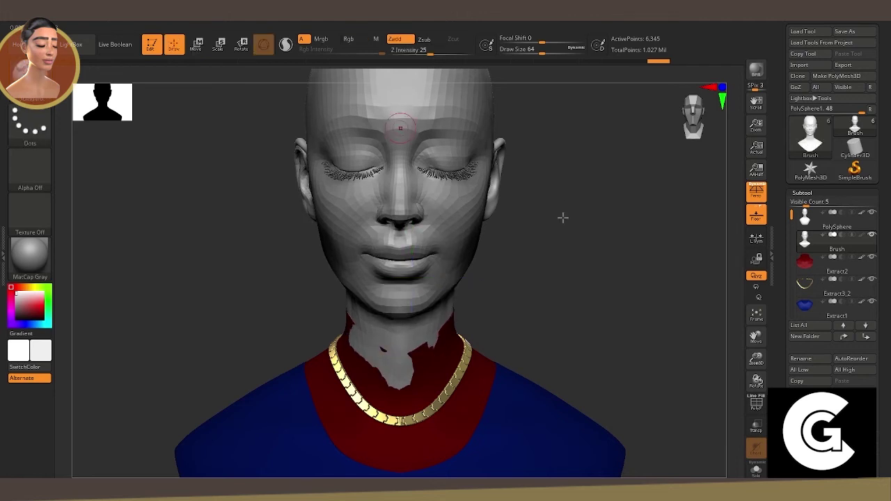
{"action": "mouse_move", "coordinate": [563, 214]}
{"action": "left_mouse_down", "text": "alt"}
{"action": "mouse_move", "coordinate": [529, 222]}
{"action": "mouse_move", "coordinate": [660, 251]}
{"action": "left_mouse_up", "text": "alt"}
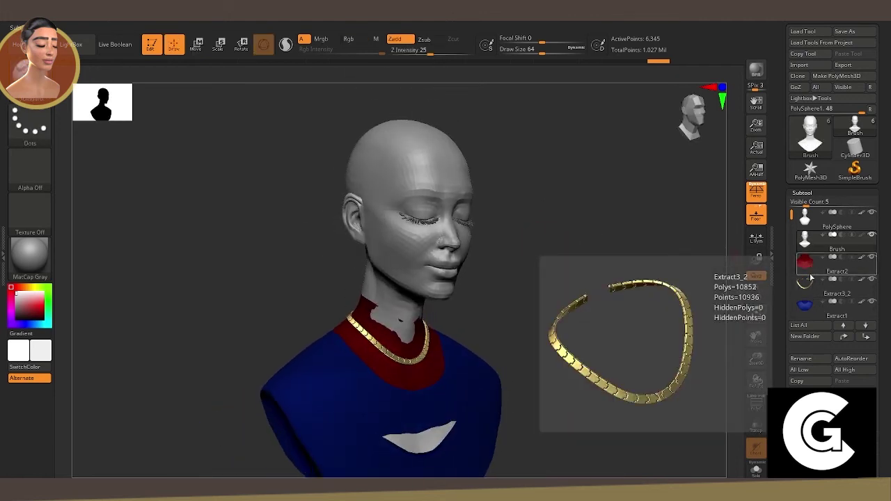
{"action": "left_click", "coordinate": [872, 257]}
{"action": "mouse_move", "coordinate": [607, 302]}
{"action": "left_mouse_down"}
{"action": "mouse_move", "coordinate": [655, 304]}
{"action": "mouse_move", "coordinate": [577, 299]}
{"action": "left_mouse_up"}
{"action": "left_click", "coordinate": [806, 223]}
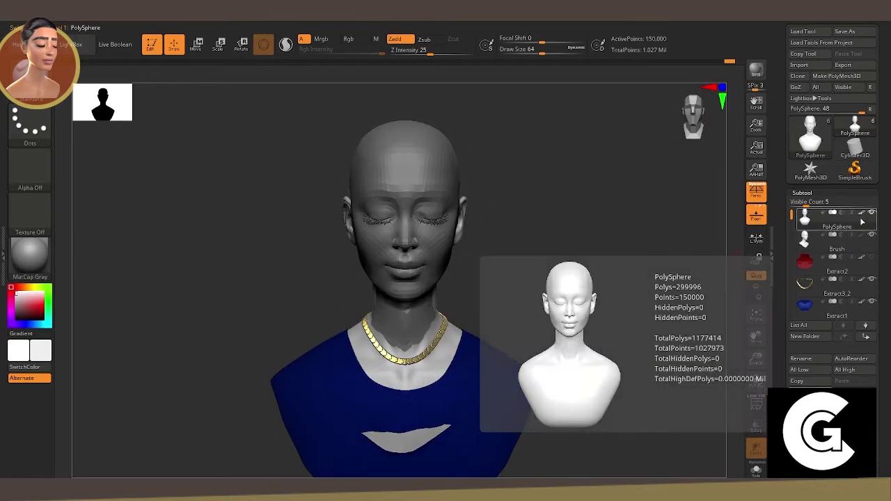
{"action": "left_click", "coordinate": [756, 338]}
{"action": "left_click", "coordinate": [725, 439]}
Delete the red collar subtool, then select the gold necklace.
{"action": "left_click_drag", "start_coordinate": [593, 294], "coordinate": [633, 294]}
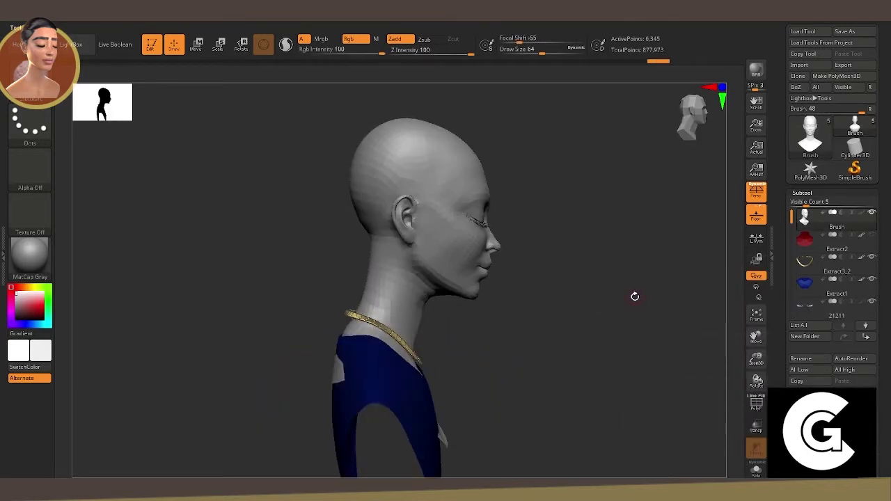
{"action": "left_click", "coordinate": [806, 240]}
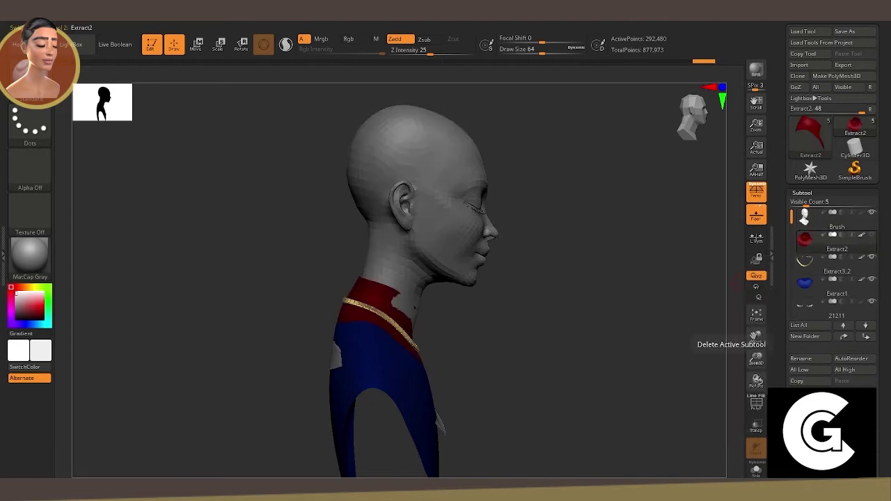
{"action": "left_click", "coordinate": [756, 337]}
{"action": "key", "text": "Return"}
{"action": "left_click_drag", "start_coordinate": [627, 358], "coordinate": [571, 355]}
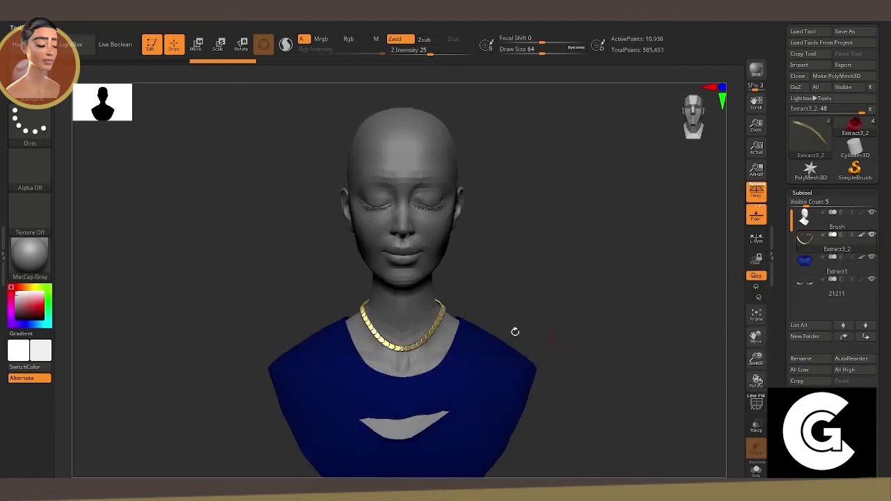
{"action": "left_click", "coordinate": [441, 312], "text": "alt"}
Scale the gold necklace with the gizmo and raise it onto the neck, checking side and front views.
{"action": "key", "text": "e"}
{"action": "left_click_drag", "start_coordinate": [539, 271], "coordinate": [554, 268]}
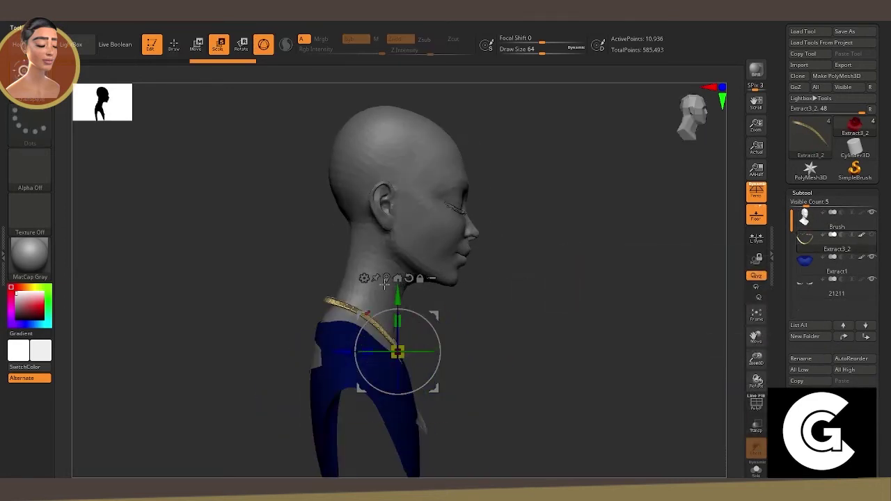
{"action": "left_click", "coordinate": [385, 282]}
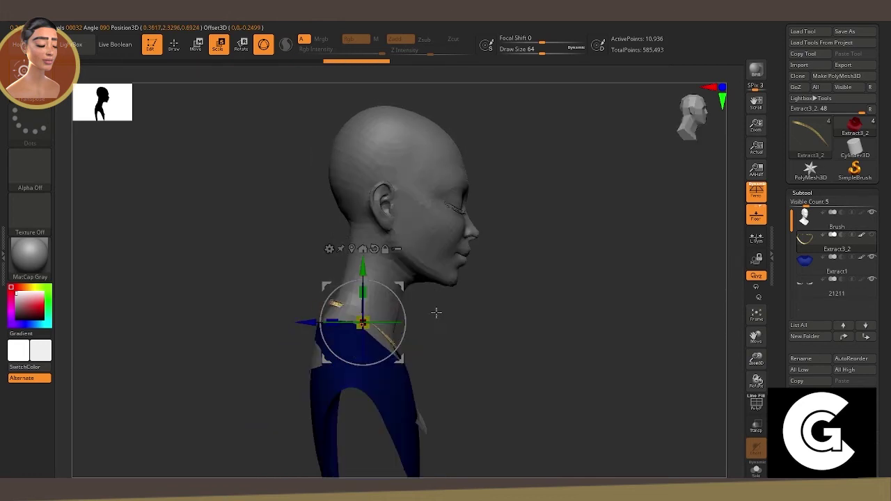
{"action": "mouse_move", "coordinate": [436, 313]}
{"action": "left_mouse_down"}
{"action": "mouse_move", "coordinate": [380, 320]}
{"action": "mouse_move", "coordinate": [512, 292]}
{"action": "mouse_move", "coordinate": [440, 328]}
{"action": "left_mouse_up"}
{"action": "left_click_drag", "start_coordinate": [356, 327], "coordinate": [377, 322]}
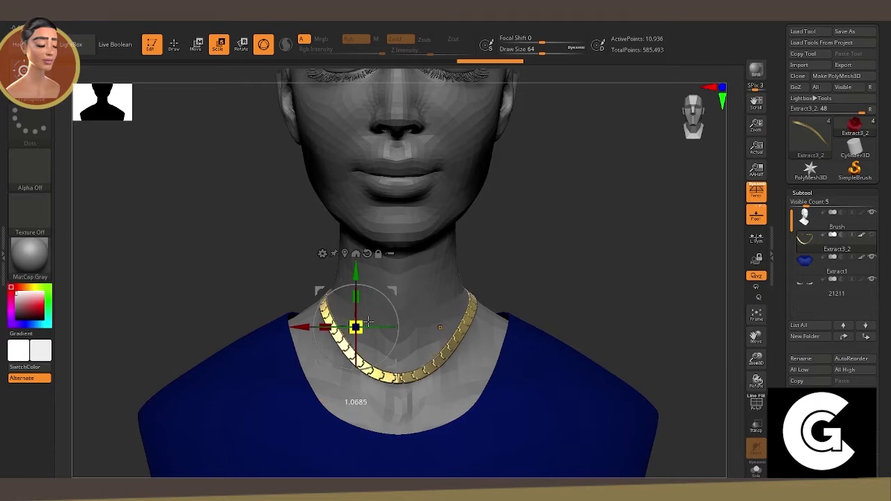
{"action": "mouse_move", "coordinate": [460, 259]}
{"action": "left_mouse_down"}
{"action": "mouse_move", "coordinate": [551, 257]}
{"action": "mouse_move", "coordinate": [530, 255]}
{"action": "mouse_move", "coordinate": [543, 257]}
{"action": "left_mouse_up"}
{"action": "left_click_drag", "start_coordinate": [356, 272], "coordinate": [358, 279]}
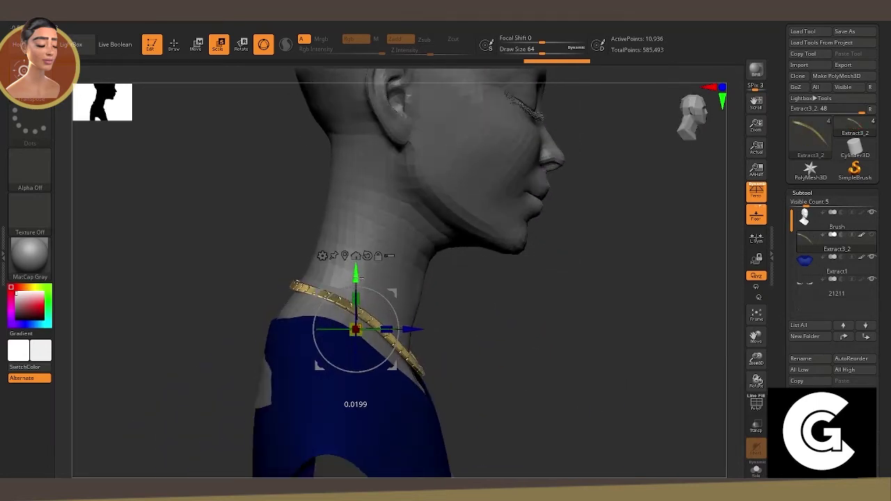
{"action": "mouse_move", "coordinate": [445, 272]}
{"action": "left_mouse_down"}
{"action": "mouse_move", "coordinate": [518, 272]}
{"action": "mouse_move", "coordinate": [537, 224]}
{"action": "left_mouse_up"}
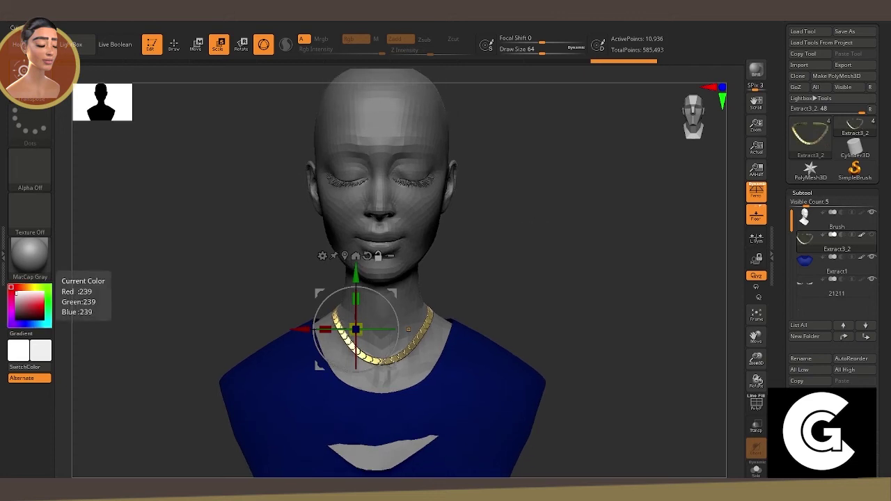
{"action": "mouse_move", "coordinate": [224, 260]}
{"action": "left_mouse_down"}
{"action": "mouse_move", "coordinate": [266, 249]}
{"action": "mouse_move", "coordinate": [274, 265]}
{"action": "left_mouse_up"}
Select the blue top (Extract1), pick a brush, and drop it to SDiv 1.
{"action": "key", "text": "q"}
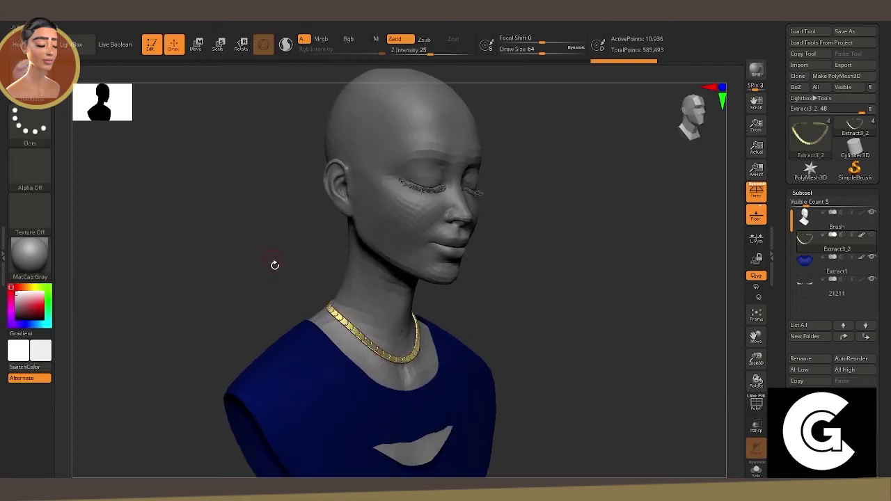
{"action": "left_click", "coordinate": [829, 264]}
{"action": "key", "text": "b"}
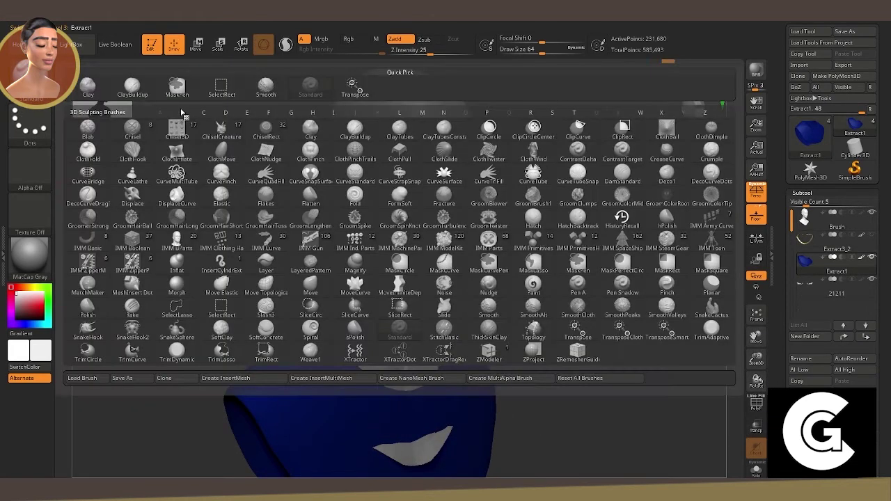
{"action": "left_click", "coordinate": [311, 286]}
{"action": "left_click", "coordinate": [803, 193]}
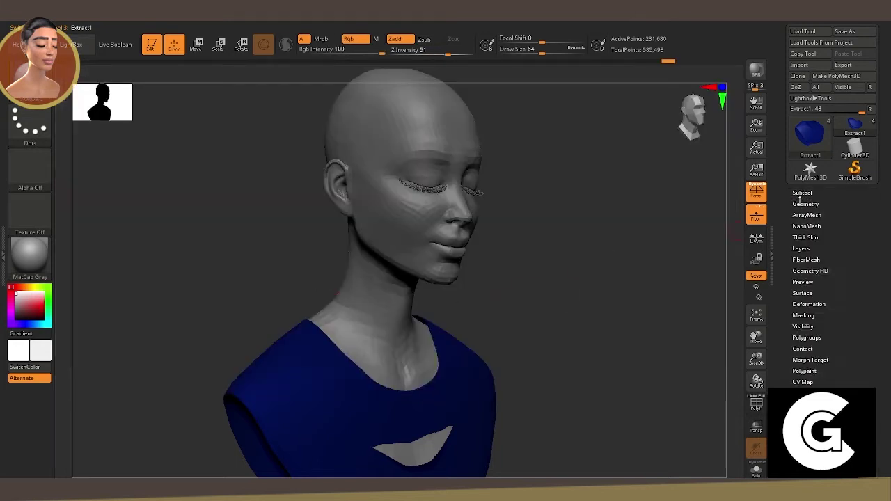
{"action": "left_click", "coordinate": [806, 204]}
{"action": "left_click_drag", "start_coordinate": [821, 228], "coordinate": [791, 227]}
Enlarge the brush and smooth the notch at the blue top's shoulder.
{"action": "mouse_move", "coordinate": [374, 376]}
{"action": "left_mouse_down"}
{"action": "mouse_move", "coordinate": [537, 259]}
{"action": "mouse_move", "coordinate": [404, 300]}
{"action": "mouse_move", "coordinate": [446, 310]}
{"action": "left_mouse_up"}
{"action": "key", "text": "space"}
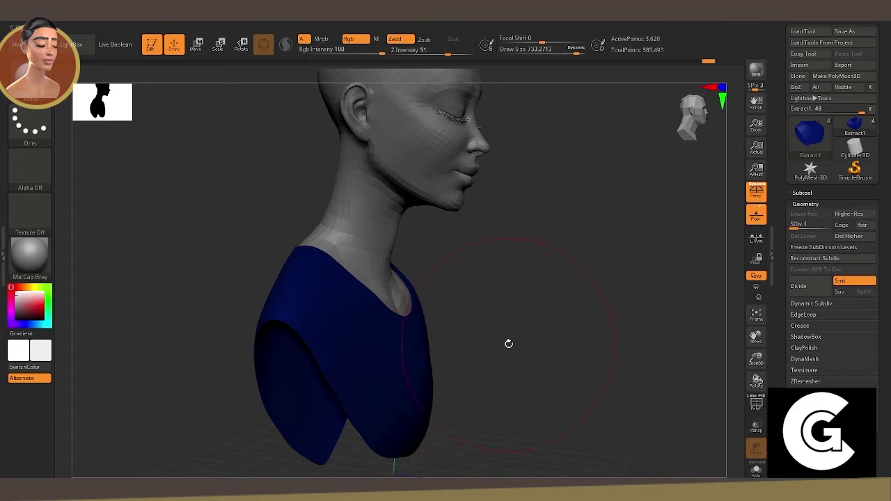
{"action": "left_click_drag", "start_coordinate": [509, 342], "coordinate": [393, 353]}
{"action": "key", "text": "ctrl+z"}
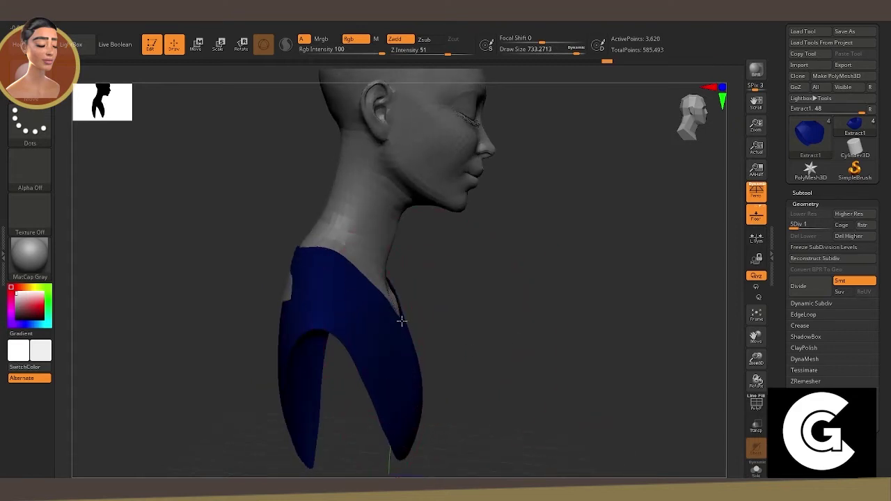
{"action": "mouse_move", "coordinate": [402, 321]}
{"action": "left_mouse_down"}
{"action": "mouse_move", "coordinate": [418, 305]}
{"action": "mouse_move", "coordinate": [295, 309]}
{"action": "mouse_move", "coordinate": [307, 323]}
{"action": "mouse_move", "coordinate": [557, 235]}
{"action": "mouse_move", "coordinate": [608, 261]}
{"action": "mouse_move", "coordinate": [531, 245]}
{"action": "mouse_move", "coordinate": [572, 251]}
{"action": "left_mouse_up"}
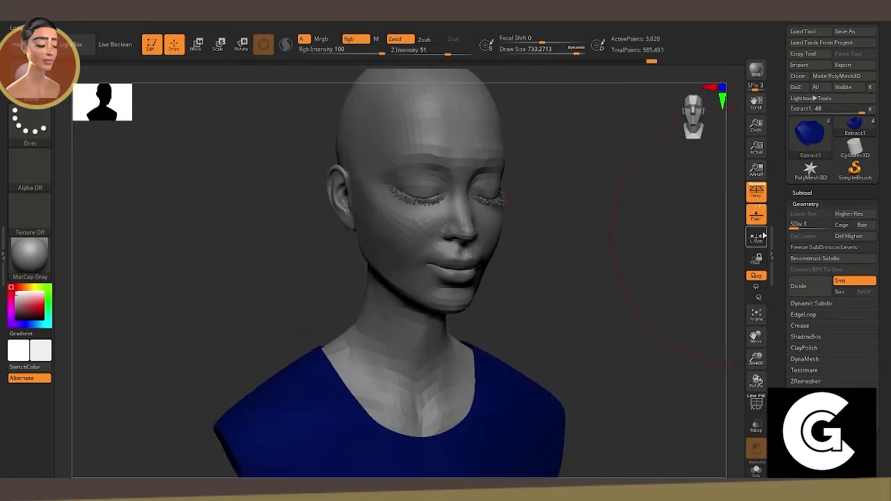
Select the head and Divide it up to SDiv 4, about 402,311 points.
{"action": "left_click", "coordinate": [803, 193]}
{"action": "left_click", "coordinate": [822, 213]}
{"action": "left_click", "coordinate": [803, 193]}
{"action": "left_click", "coordinate": [806, 203]}
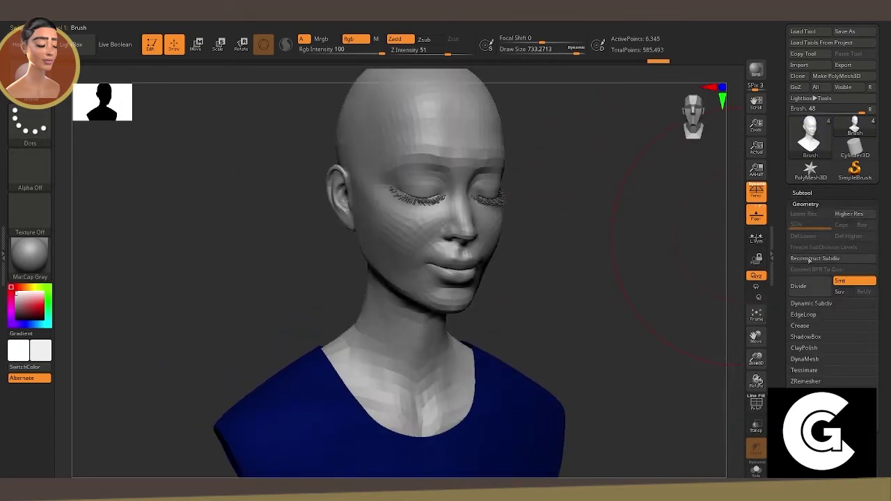
{"action": "left_click", "coordinate": [801, 286]}
{"action": "left_click", "coordinate": [801, 286]}
{"action": "mouse_move", "coordinate": [565, 258]}
{"action": "left_mouse_down"}
{"action": "mouse_move", "coordinate": [553, 248]}
{"action": "mouse_move", "coordinate": [621, 199]}
{"action": "mouse_move", "coordinate": [492, 423]}
{"action": "left_mouse_up"}
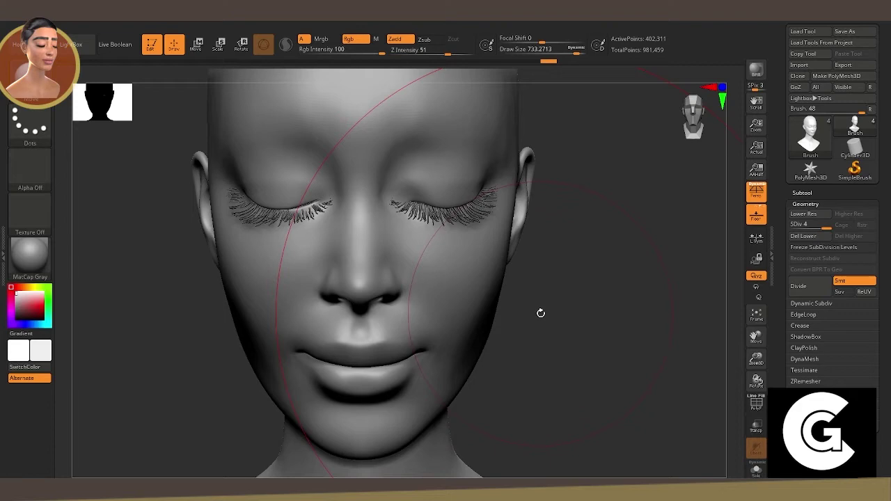
Build up a fold along both upper eyelids with a reduced-size ClayBuildup brush.
{"action": "left_click", "coordinate": [42, 69]}
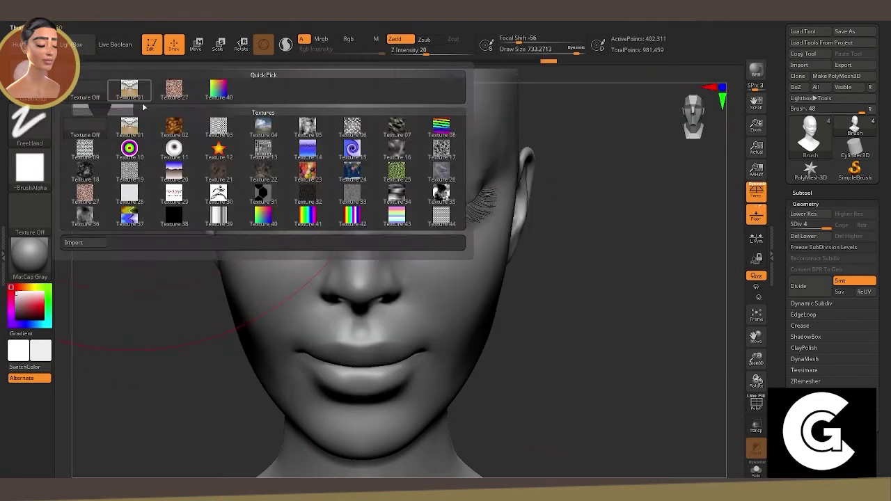
{"action": "left_click", "coordinate": [150, 115]}
{"action": "right_click", "coordinate": [256, 180]}
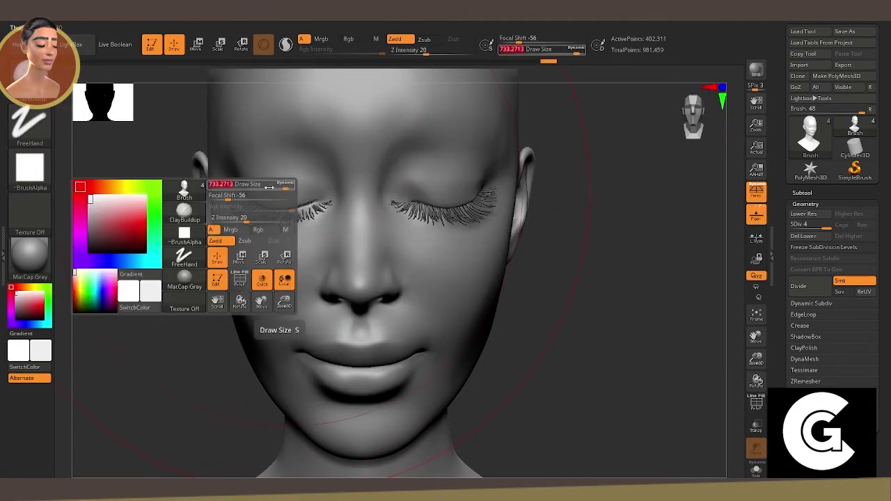
{"action": "left_click_drag", "start_coordinate": [256, 183], "coordinate": [265, 184]}
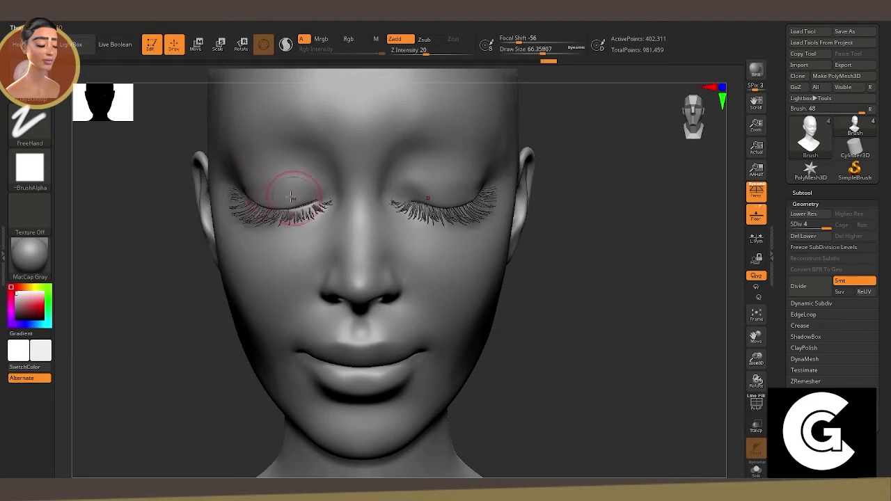
{"action": "left_click_drag", "start_coordinate": [278, 199], "coordinate": [285, 198]}
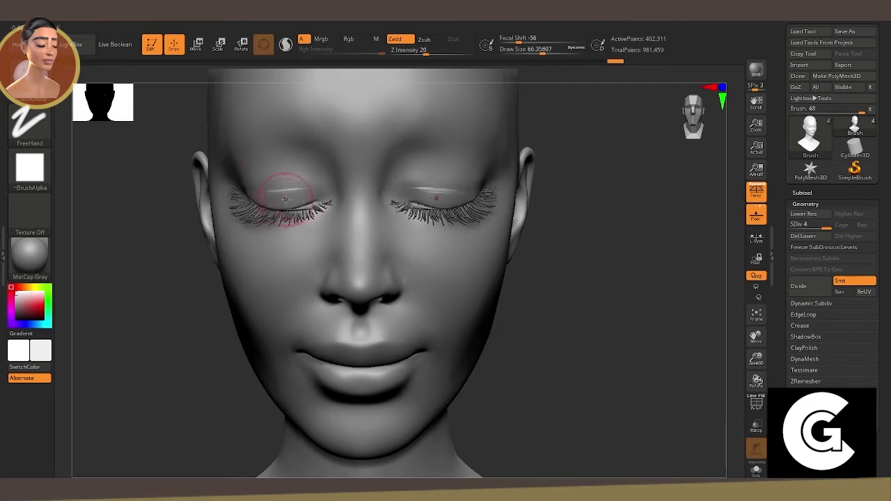
Smooth the new eyelid fold from a front view.
{"action": "left_click_drag", "start_coordinate": [135, 212], "coordinate": [202, 207]}
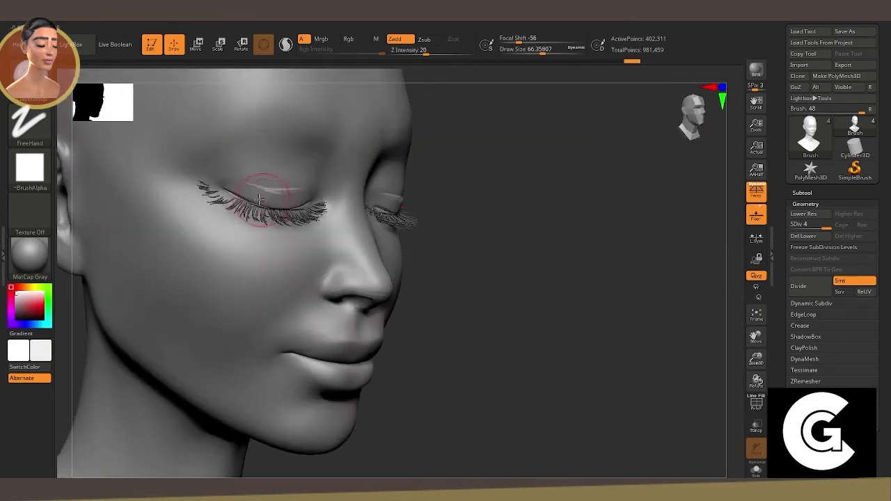
{"action": "left_click_drag", "start_coordinate": [452, 209], "coordinate": [488, 209], "text": "shift"}
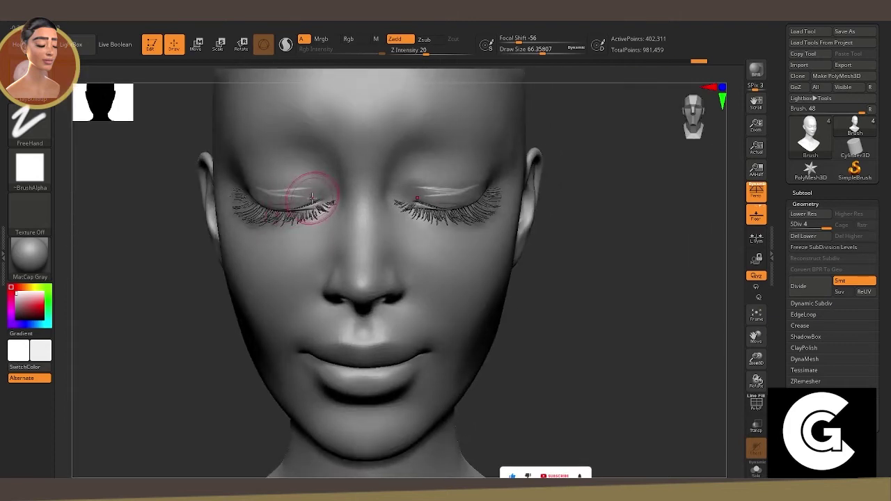
{"action": "key", "text": "shift"}
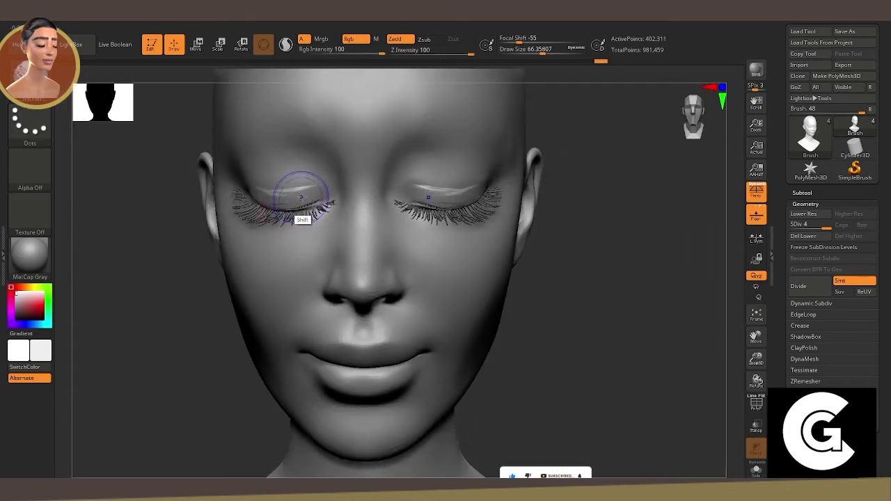
{"action": "left_click_drag", "start_coordinate": [301, 197], "coordinate": [303, 196], "text": "shift"}
Zoom in on the eyes and set ClayBuildup much smaller with Z Intensity 7.
{"action": "left_click_drag", "start_coordinate": [171, 211], "coordinate": [193, 205]}
{"action": "left_click_drag", "start_coordinate": [752, 373], "coordinate": [461, 282]}
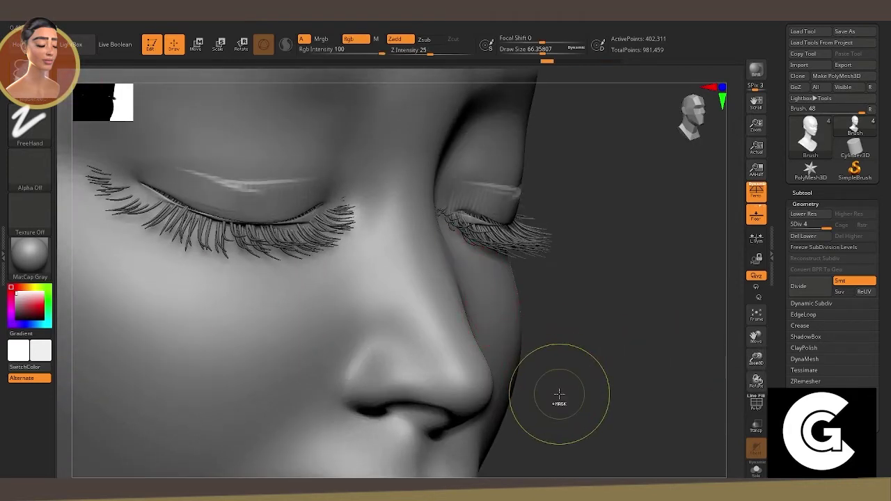
{"action": "key", "text": "b"}
{"action": "key", "text": "c"}
{"action": "key", "text": "b"}
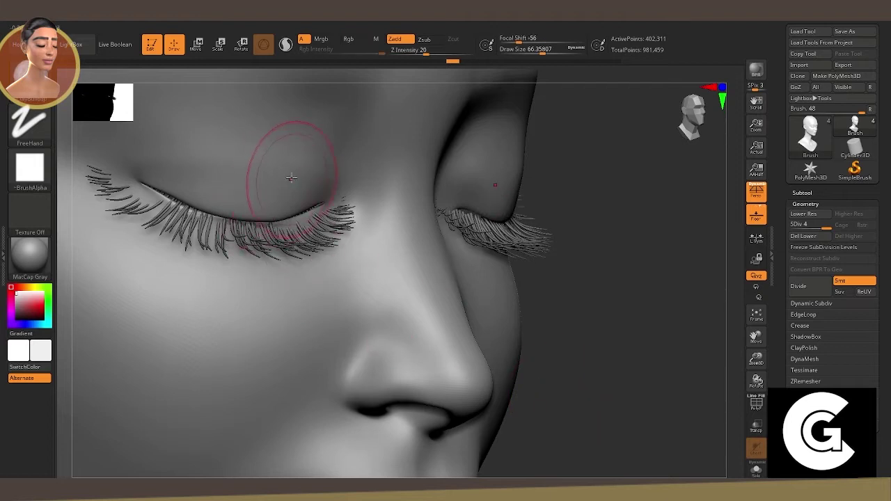
{"action": "key", "text": "space"}
{"action": "left_click_drag", "start_coordinate": [295, 179], "coordinate": [278, 180]}
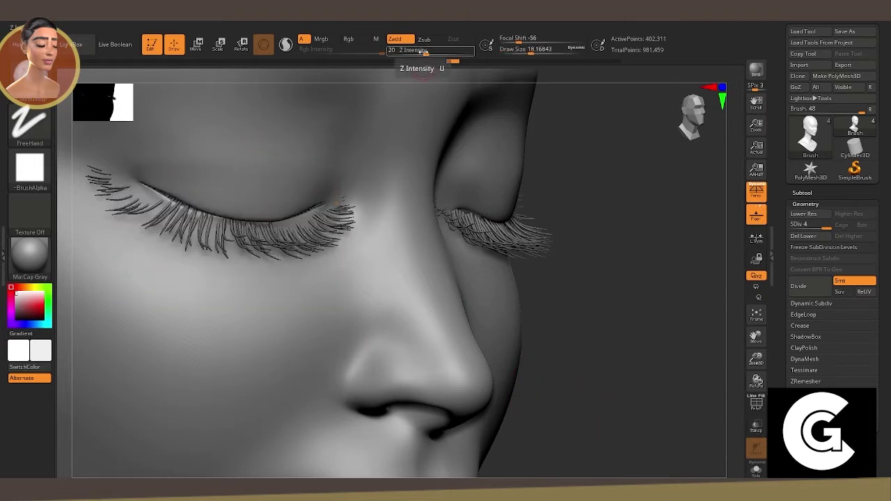
{"action": "key", "text": "Return"}
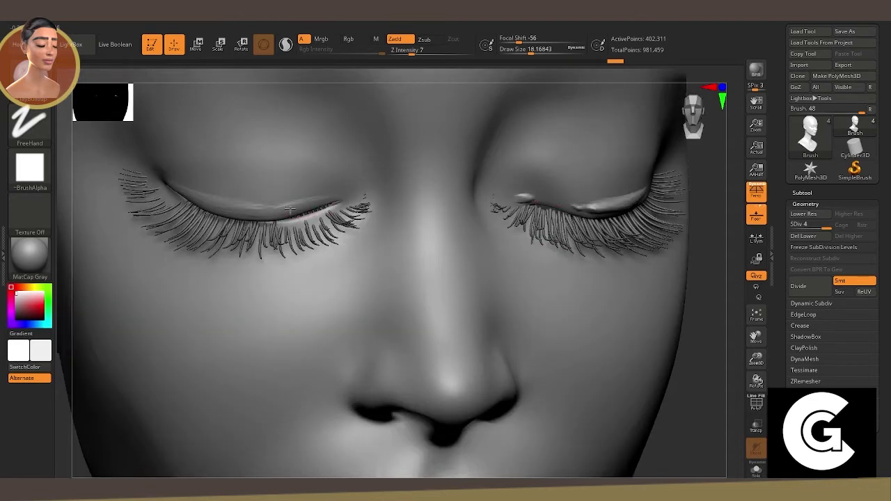
Refine the upper eyelid crease and check it from a side profile.
{"action": "left_click_drag", "start_coordinate": [289, 209], "coordinate": [376, 227]}
{"action": "left_click_drag", "start_coordinate": [711, 263], "coordinate": [598, 205]}
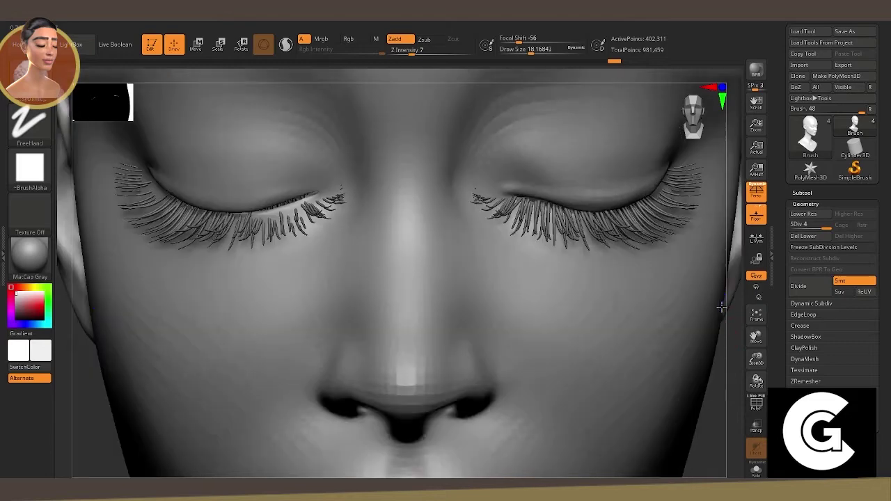
{"action": "mouse_move", "coordinate": [720, 304]}
{"action": "left_mouse_down"}
{"action": "mouse_move", "coordinate": [716, 374]}
{"action": "mouse_move", "coordinate": [581, 208]}
{"action": "left_mouse_up"}
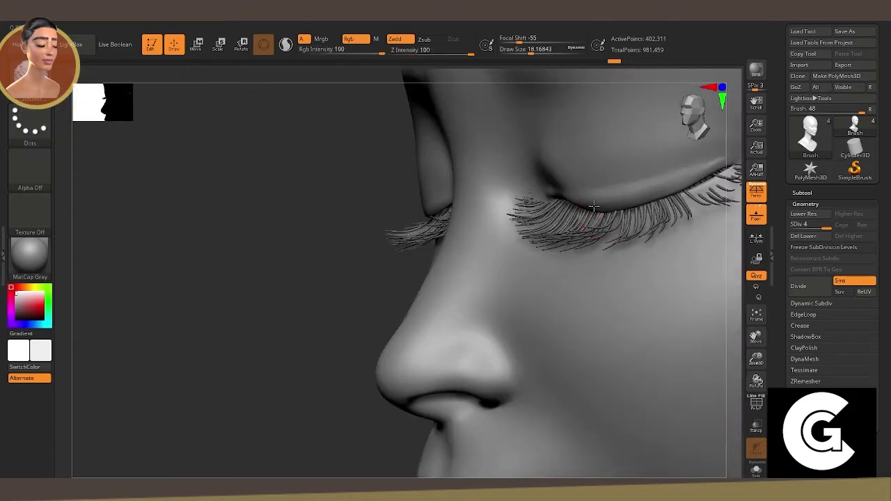
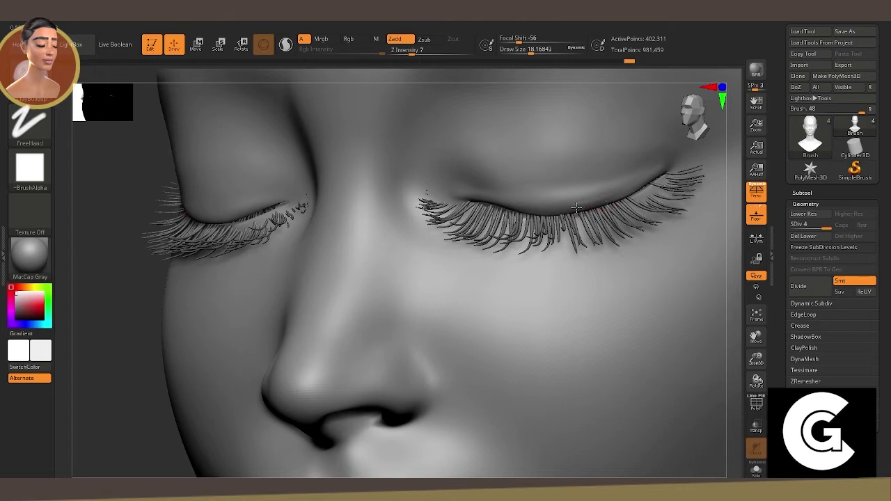
Enlarge the ClayBuildup brush and build fuller folds on both upper eyelids.
{"action": "left_click_drag", "start_coordinate": [100, 165], "coordinate": [722, 365]}
{"action": "left_click_drag", "start_coordinate": [757, 337], "coordinate": [766, 386]}
{"action": "key", "text": "space"}
{"action": "left_click_drag", "start_coordinate": [171, 175], "coordinate": [213, 175]}
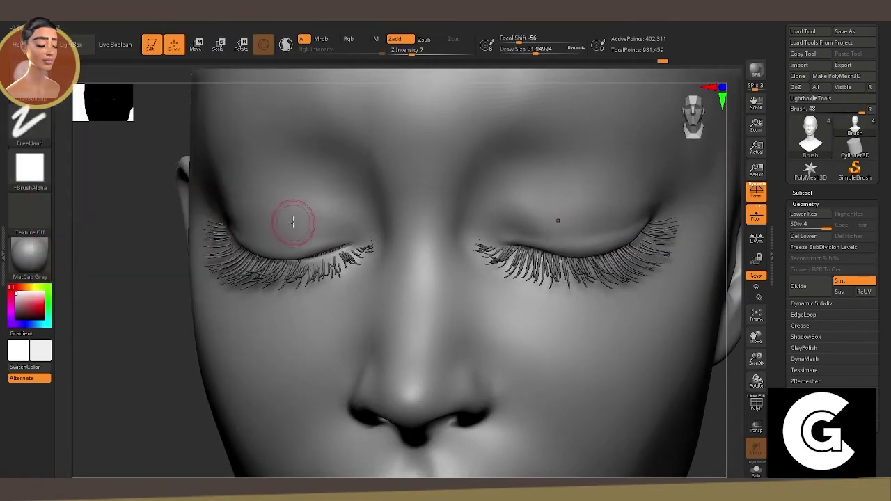
{"action": "left_click_drag", "start_coordinate": [293, 221], "coordinate": [282, 226]}
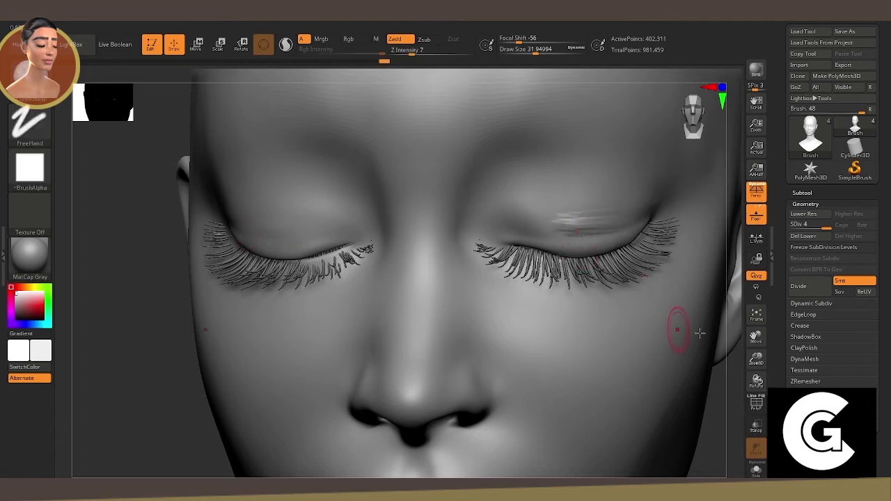
{"action": "left_click_drag", "start_coordinate": [676, 318], "coordinate": [657, 350]}
{"action": "left_click_drag", "start_coordinate": [393, 233], "coordinate": [374, 237]}
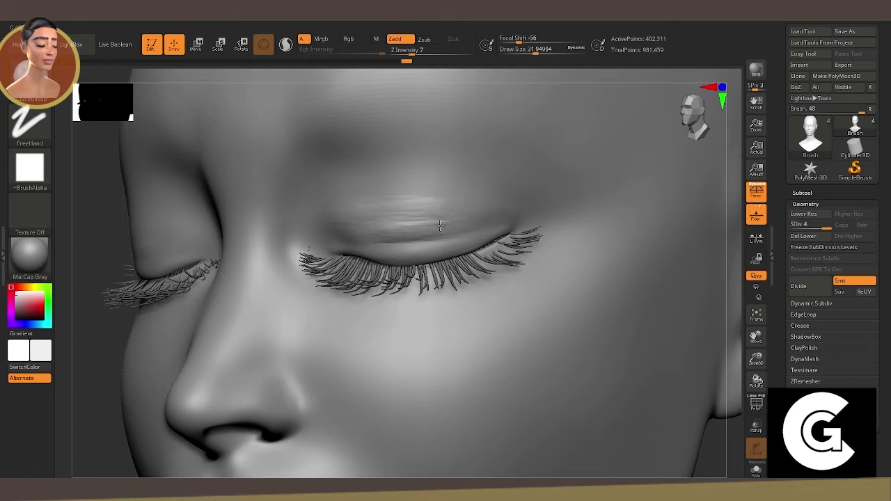
{"action": "mouse_move", "coordinate": [457, 214]}
{"action": "left_mouse_down"}
{"action": "mouse_move", "coordinate": [429, 196]}
{"action": "mouse_move", "coordinate": [494, 215]}
{"action": "left_mouse_up"}
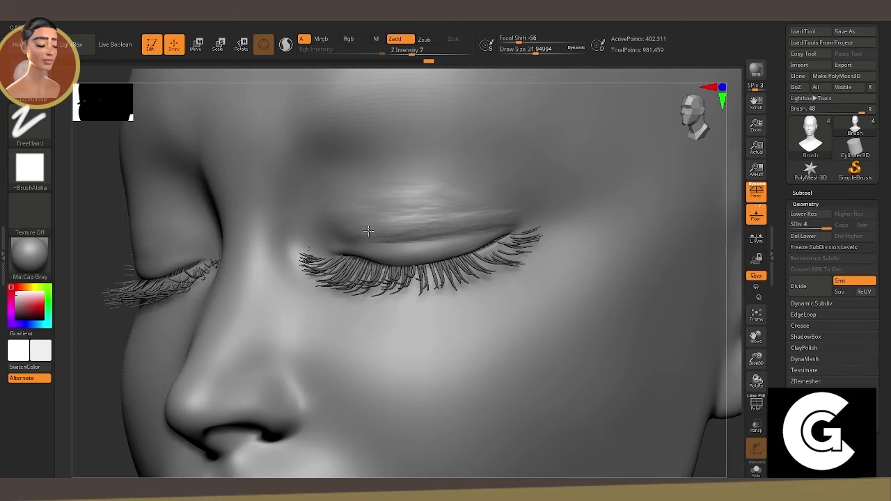
Shift-smooth the upper eyelid creases from frontal and close-up angles.
{"action": "key", "text": "shift"}
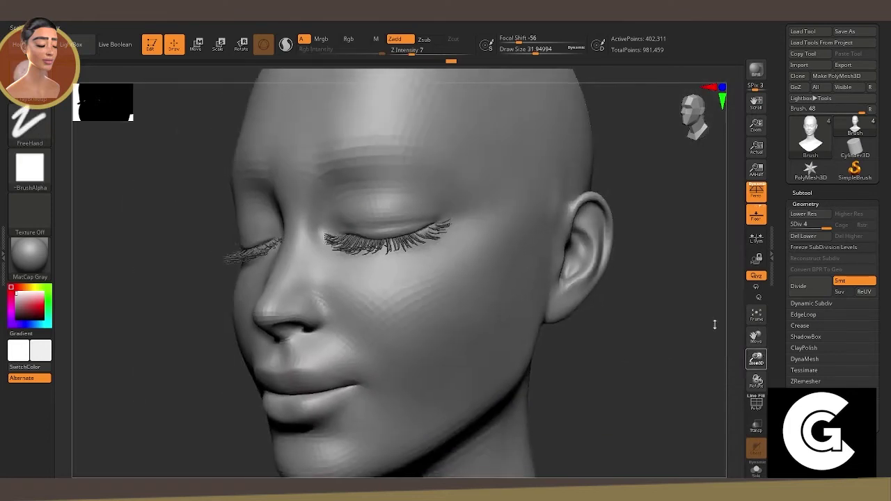
{"action": "left_click_drag", "start_coordinate": [612, 338], "coordinate": [696, 338]}
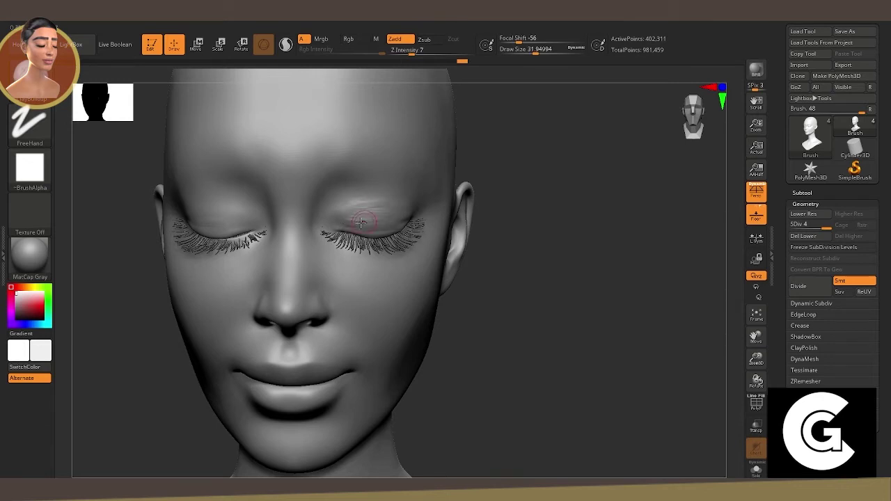
{"action": "key", "text": "shift"}
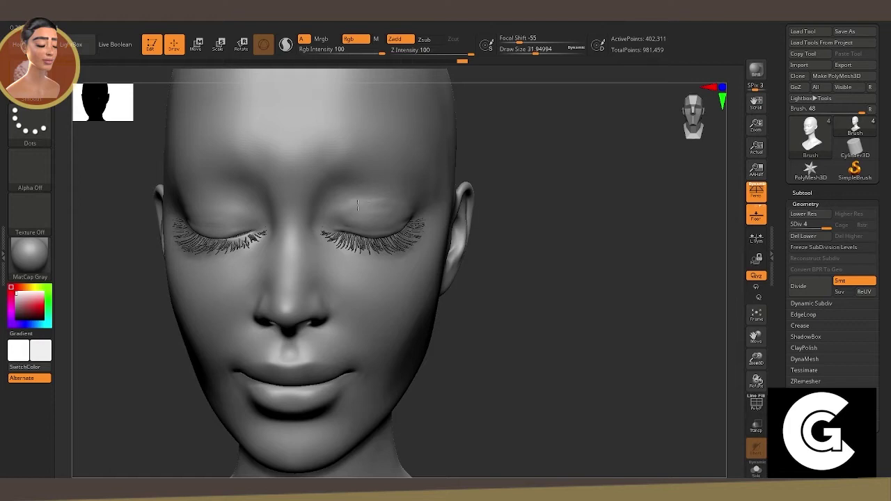
{"action": "right_click_drag", "start_coordinate": [381, 218], "coordinate": [405, 239]}
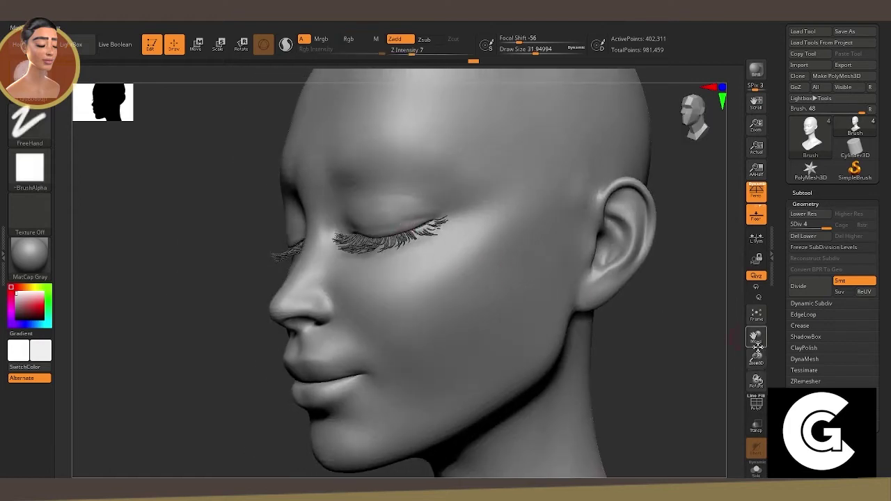
{"action": "mouse_move", "coordinate": [757, 345]}
{"action": "left_mouse_down"}
{"action": "mouse_move", "coordinate": [473, 230]}
{"action": "mouse_move", "coordinate": [504, 227]}
{"action": "left_mouse_up"}
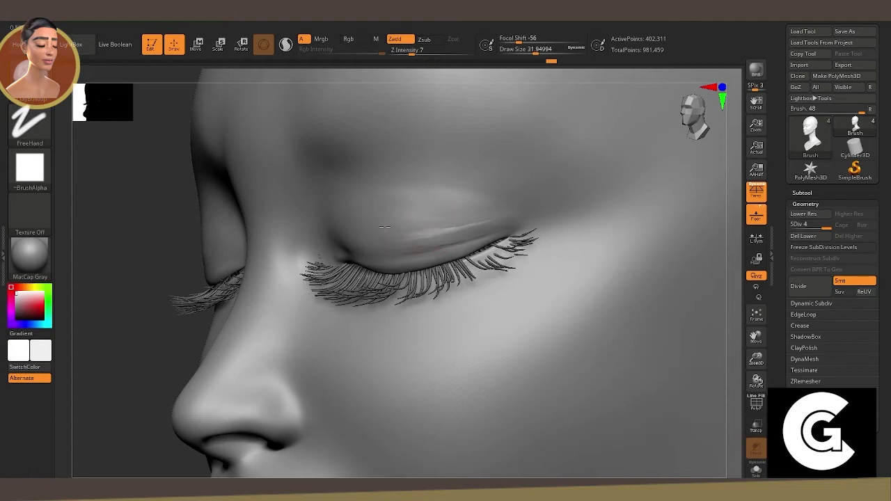
{"action": "left_click_drag", "start_coordinate": [384, 226], "coordinate": [435, 226], "text": "shift"}
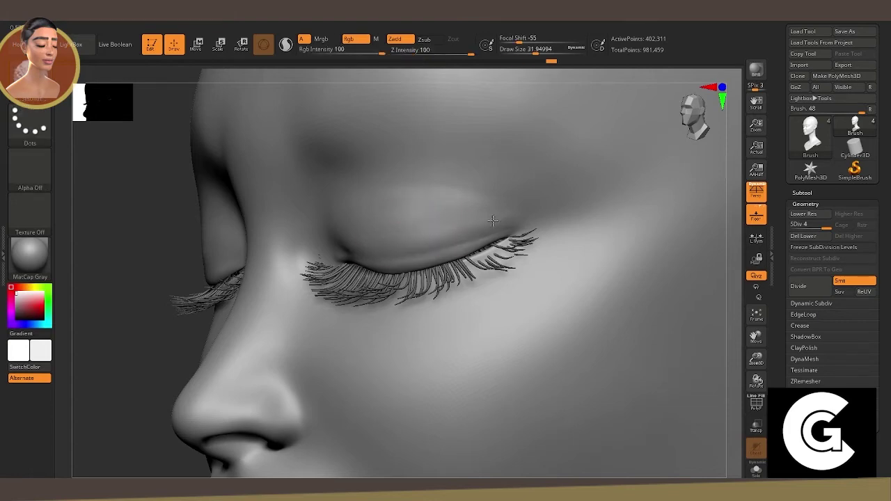
{"action": "right_click_drag", "start_coordinate": [389, 222], "coordinate": [439, 248]}
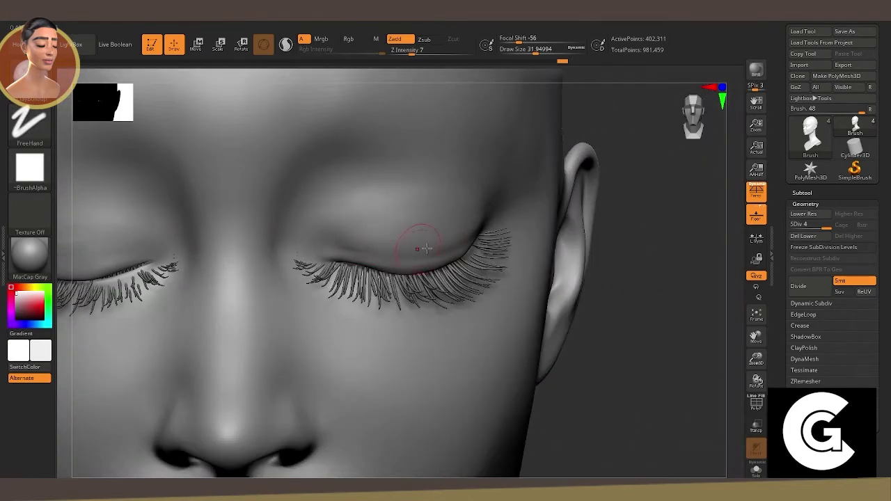
{"action": "left_click_drag", "start_coordinate": [423, 237], "coordinate": [361, 236], "text": "shift"}
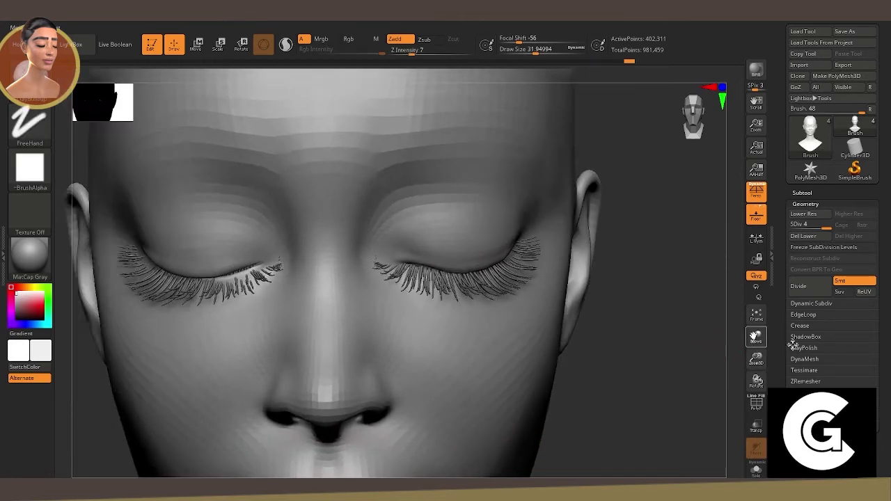
Sculpt a ClayBuildup stroke on the other eyelid, smooth it, and enlarge the brush.
{"action": "right_click_drag", "start_coordinate": [718, 354], "coordinate": [791, 342]}
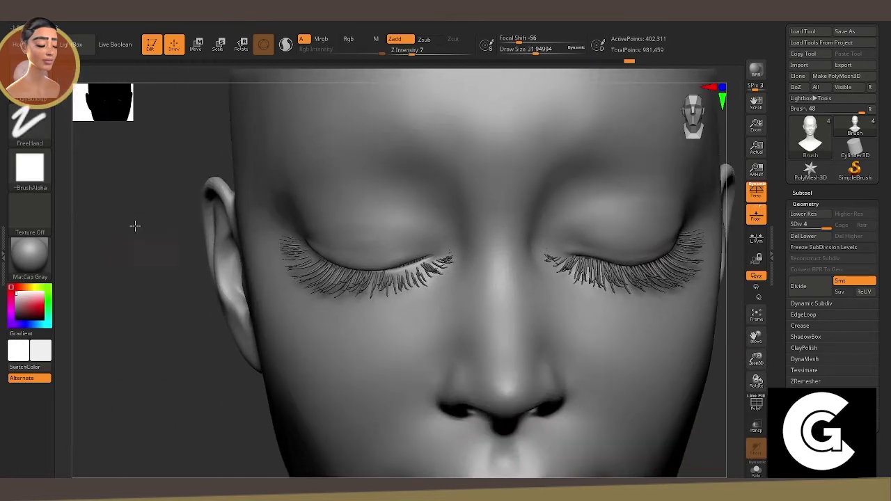
{"action": "right_click_drag", "start_coordinate": [135, 225], "coordinate": [408, 248]}
{"action": "left_click_drag", "start_coordinate": [369, 251], "coordinate": [451, 244]}
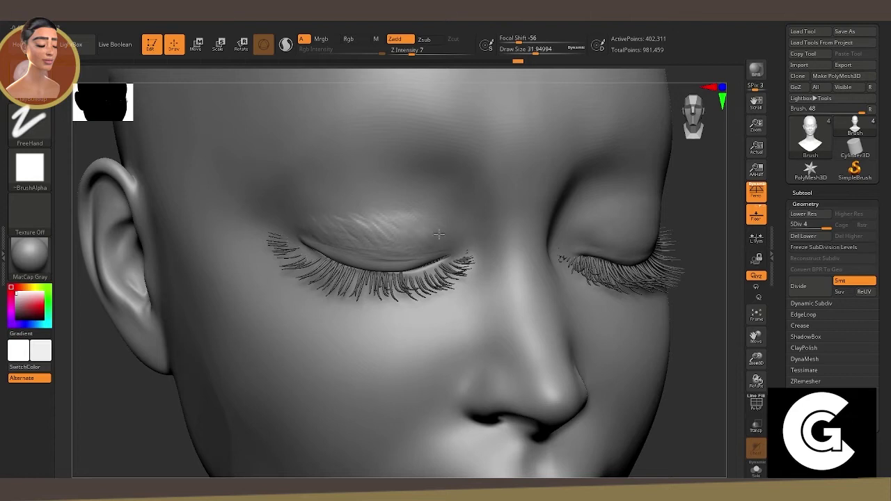
{"action": "key", "text": "shift"}
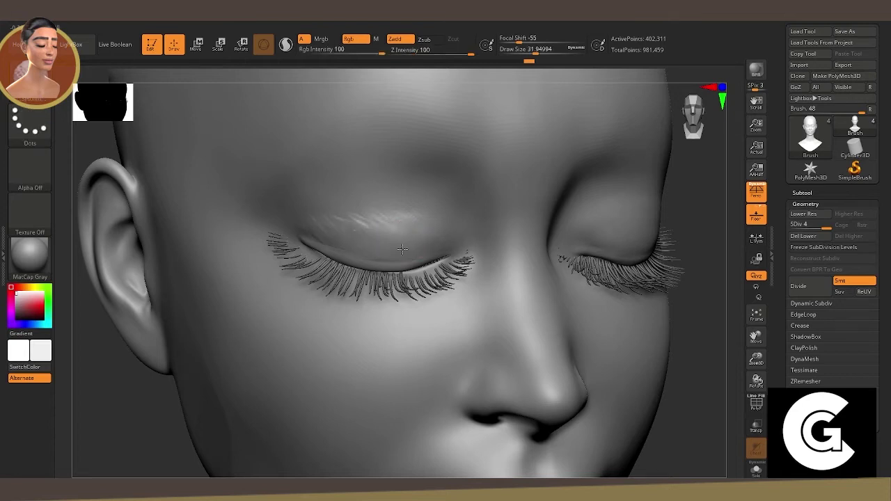
{"action": "key", "text": "space"}
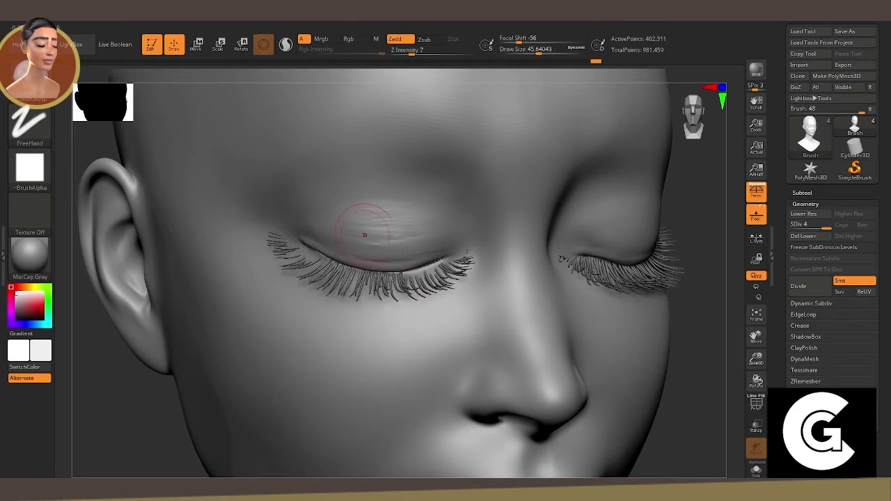
{"action": "key", "text": "shift"}
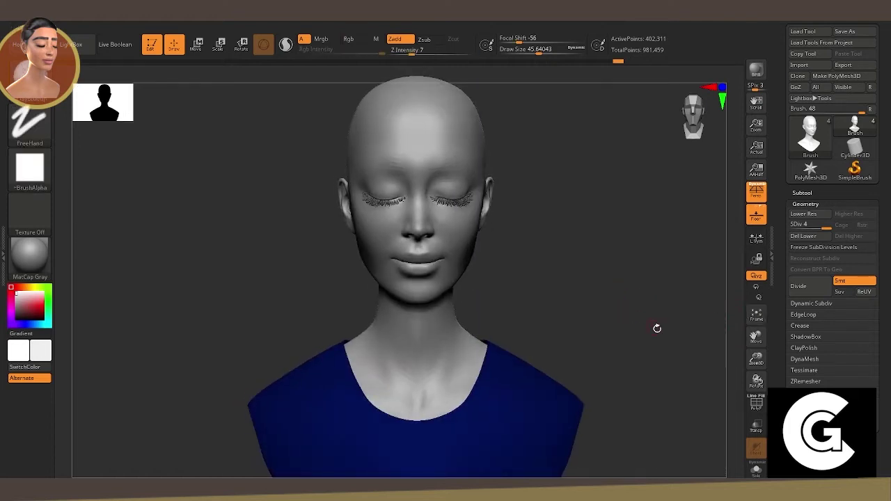
Add another eyelid build-up stroke, then undo it with Ctrl+Z.
{"action": "left_click_drag", "start_coordinate": [744, 363], "coordinate": [757, 369]}
{"action": "left_click_drag", "start_coordinate": [757, 337], "coordinate": [757, 418]}
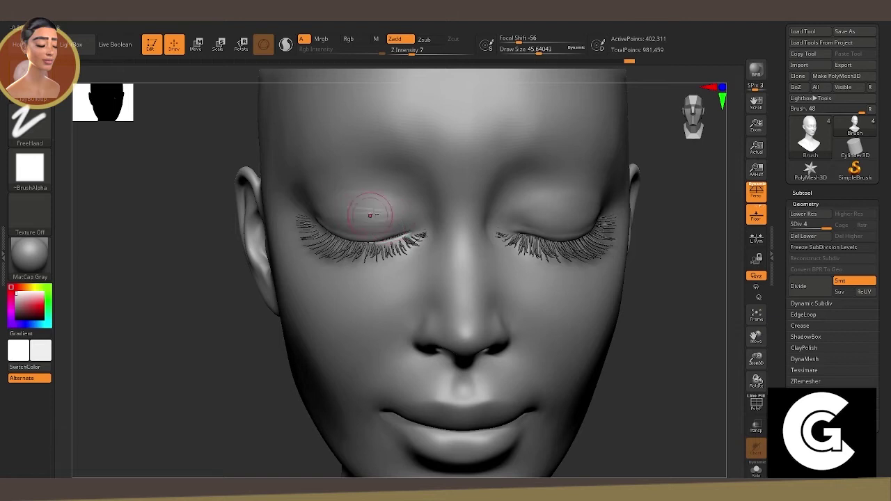
{"action": "left_click_drag", "start_coordinate": [393, 221], "coordinate": [332, 210]}
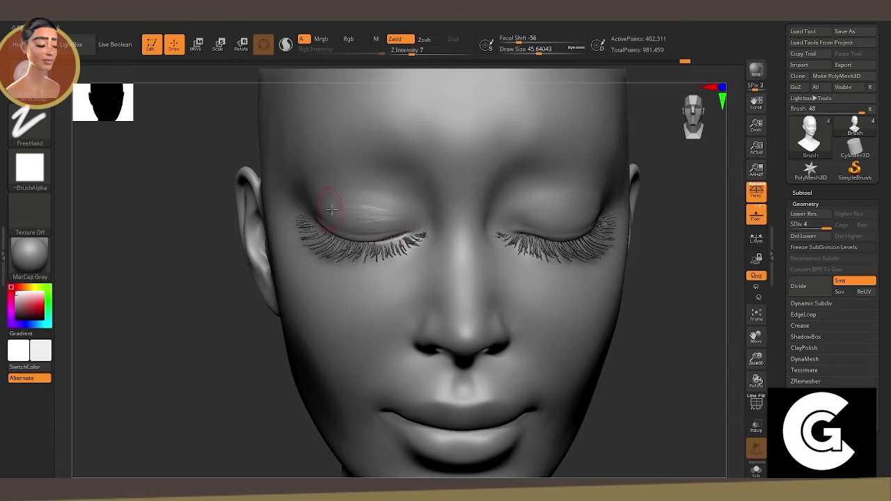
{"action": "key", "text": "b"}
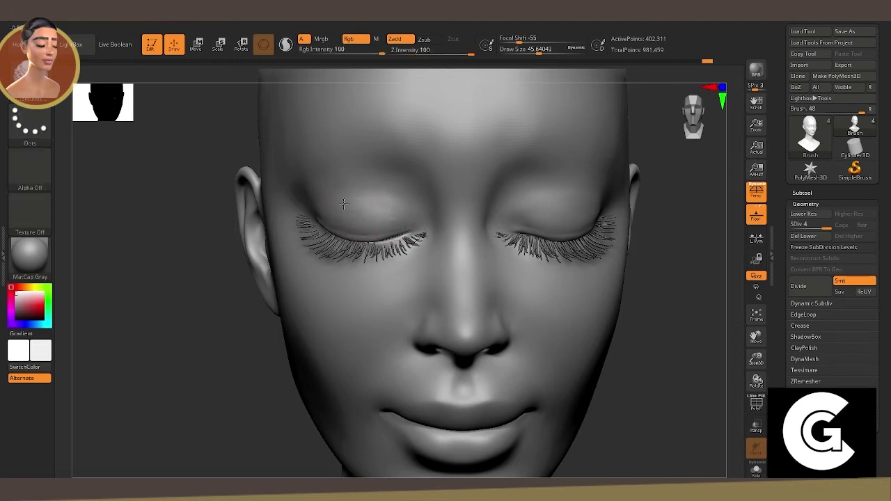
{"action": "key", "text": "shift"}
{"action": "key", "text": "ctrl+z"}
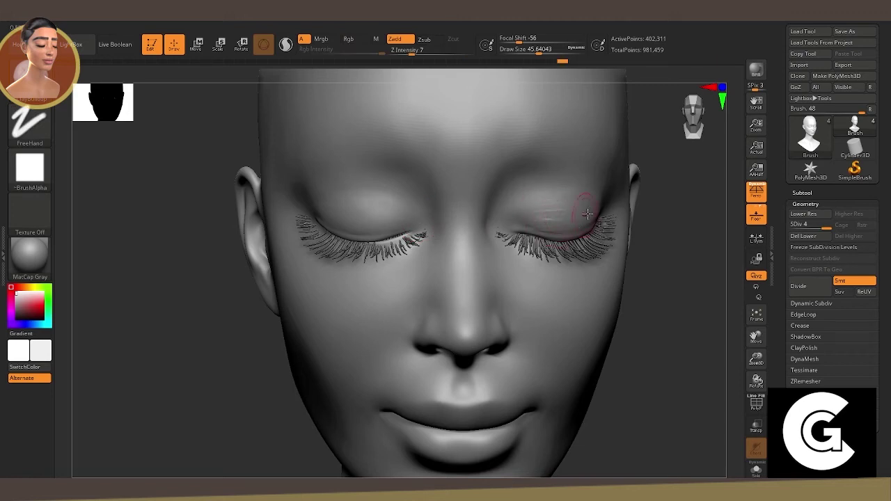
{"action": "key", "text": "shift"}
{"action": "left_click_drag", "start_coordinate": [756, 359], "coordinate": [742, 343]}
{"action": "mouse_move", "coordinate": [677, 330]}
{"action": "left_mouse_down"}
{"action": "mouse_move", "coordinate": [757, 359]}
{"action": "mouse_move", "coordinate": [752, 327]}
{"action": "left_mouse_up"}
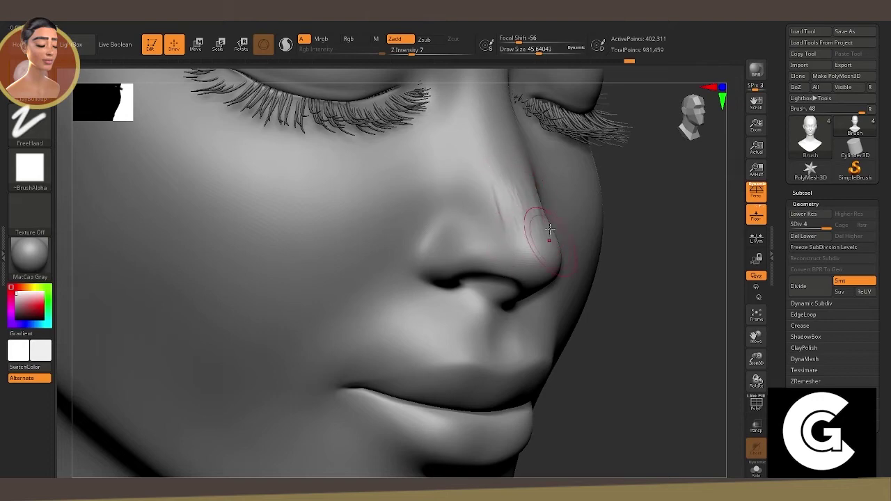
Reshape the nose tip with one stroke, check the nostril in profile, and bring up the brush palette.
{"action": "right_click_drag", "start_coordinate": [548, 230], "coordinate": [616, 258]}
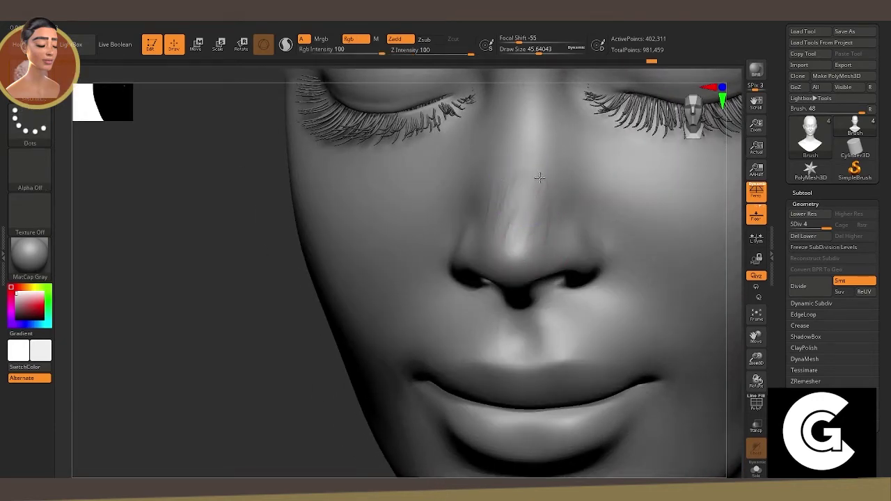
{"action": "left_click_drag", "start_coordinate": [243, 243], "coordinate": [299, 275]}
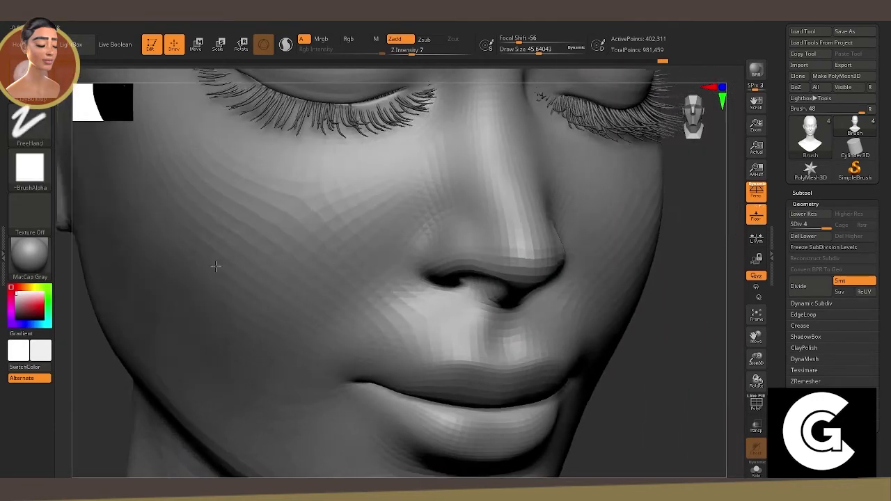
{"action": "mouse_move", "coordinate": [464, 233]}
{"action": "left_mouse_down"}
{"action": "mouse_move", "coordinate": [451, 228]}
{"action": "mouse_move", "coordinate": [433, 255]}
{"action": "left_mouse_up"}
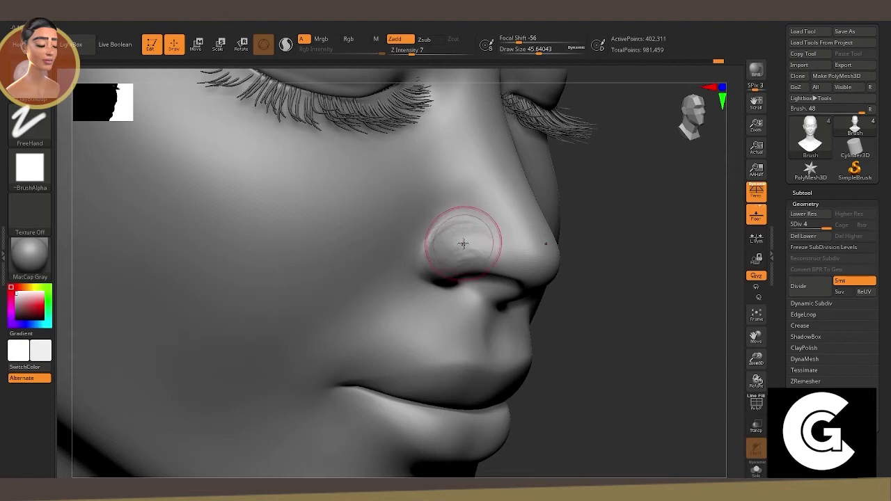
{"action": "mouse_move", "coordinate": [478, 248]}
{"action": "right_mouse_down"}
{"action": "mouse_move", "coordinate": [538, 282]}
{"action": "mouse_move", "coordinate": [518, 235]}
{"action": "right_mouse_up"}
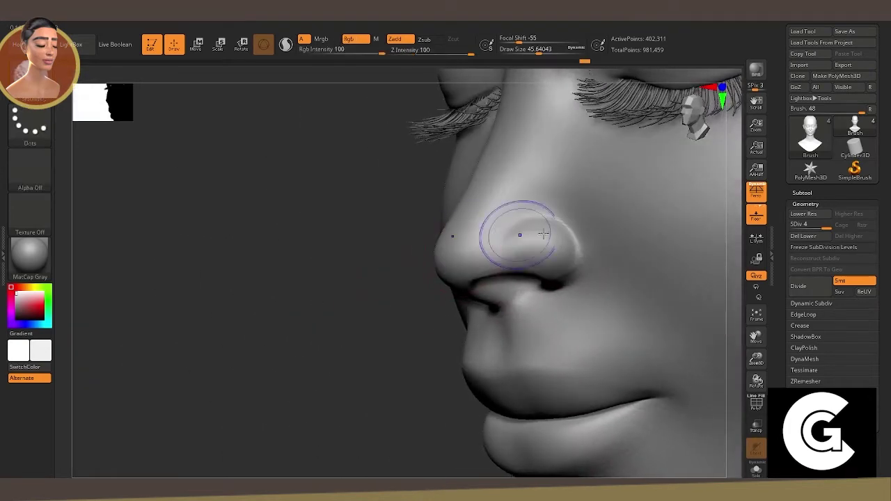
{"action": "mouse_move", "coordinate": [334, 258]}
{"action": "right_mouse_down", "text": "alt"}
{"action": "mouse_move", "coordinate": [400, 265]}
{"action": "mouse_move", "coordinate": [390, 237]}
{"action": "right_mouse_up", "text": "alt"}
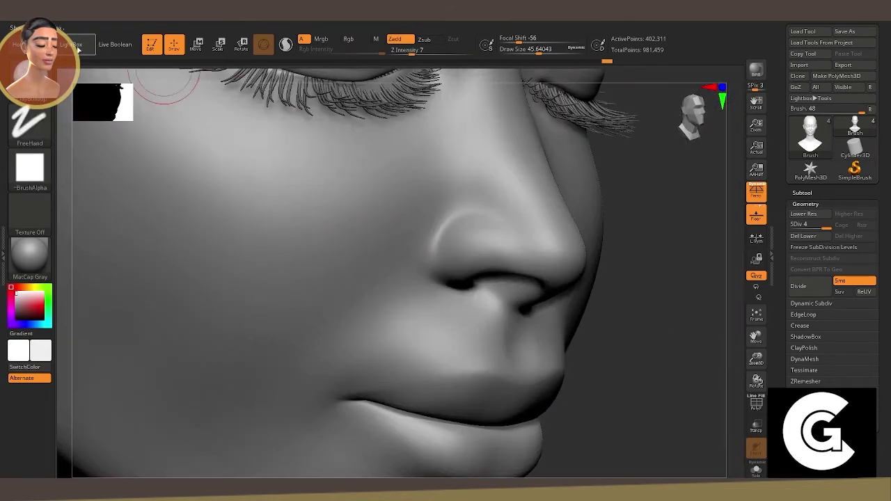
{"action": "key", "text": "b"}
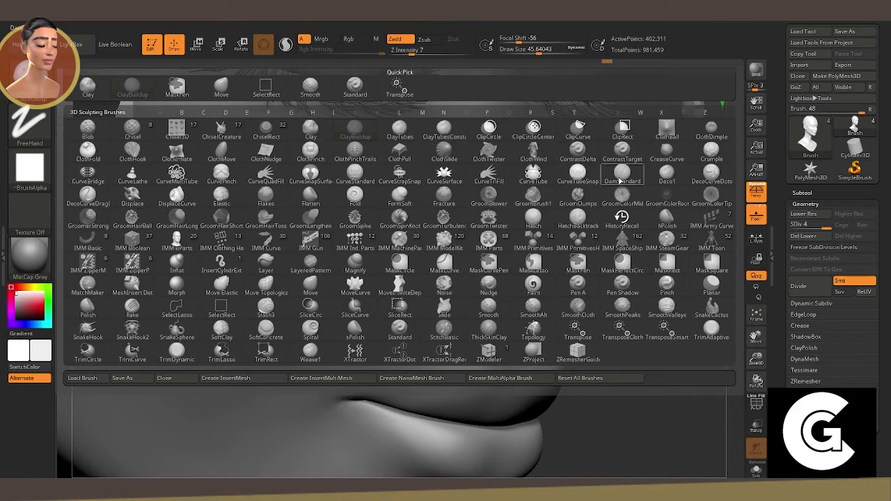
{"action": "left_click", "coordinate": [534, 195]}
{"action": "left_click_drag", "start_coordinate": [432, 50], "coordinate": [419, 50]}
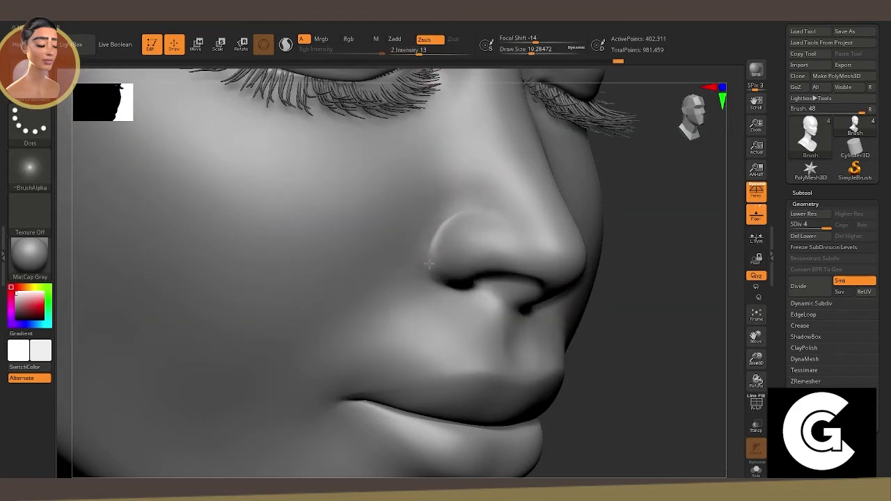
{"action": "mouse_move", "coordinate": [432, 242]}
{"action": "left_mouse_down"}
{"action": "mouse_move", "coordinate": [468, 213]}
{"action": "mouse_move", "coordinate": [501, 218]}
{"action": "left_mouse_up"}
{"action": "right_click_drag", "start_coordinate": [468, 212], "coordinate": [427, 259]}
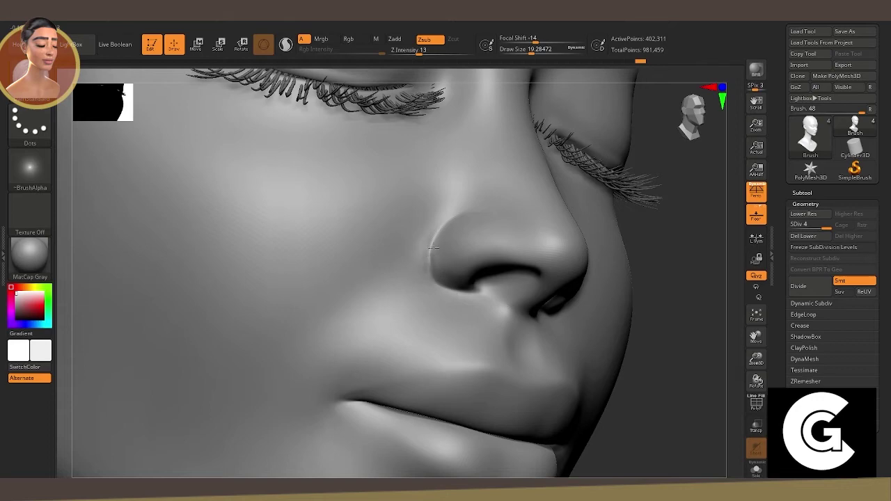
{"action": "key", "text": "shift"}
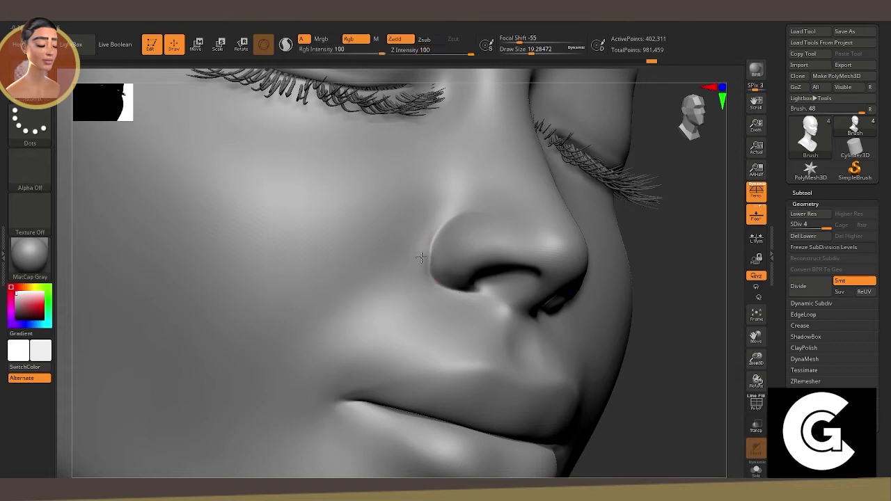
{"action": "right_click_drag", "start_coordinate": [473, 298], "coordinate": [537, 298]}
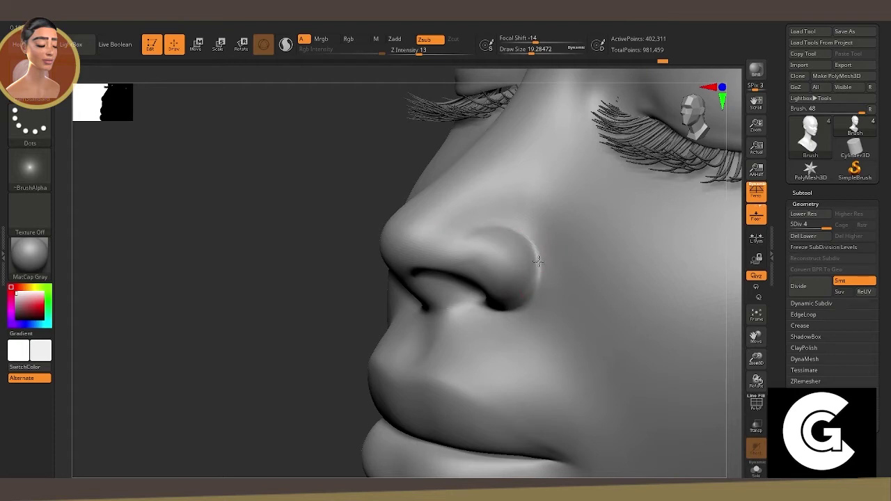
{"action": "mouse_move", "coordinate": [541, 258]}
{"action": "right_mouse_down"}
{"action": "mouse_move", "coordinate": [368, 222]}
{"action": "mouse_move", "coordinate": [717, 374]}
{"action": "mouse_move", "coordinate": [759, 383]}
{"action": "right_mouse_up"}
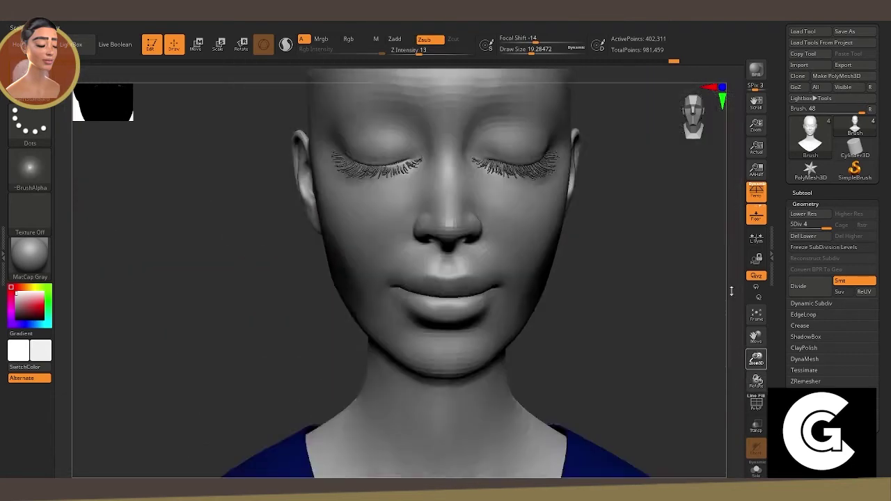
Frame the nose and lips, then build up the upper lip with a stroke.
{"action": "right_click_drag", "start_coordinate": [529, 278], "coordinate": [735, 359]}
{"action": "left_click_drag", "start_coordinate": [757, 358], "coordinate": [759, 328]}
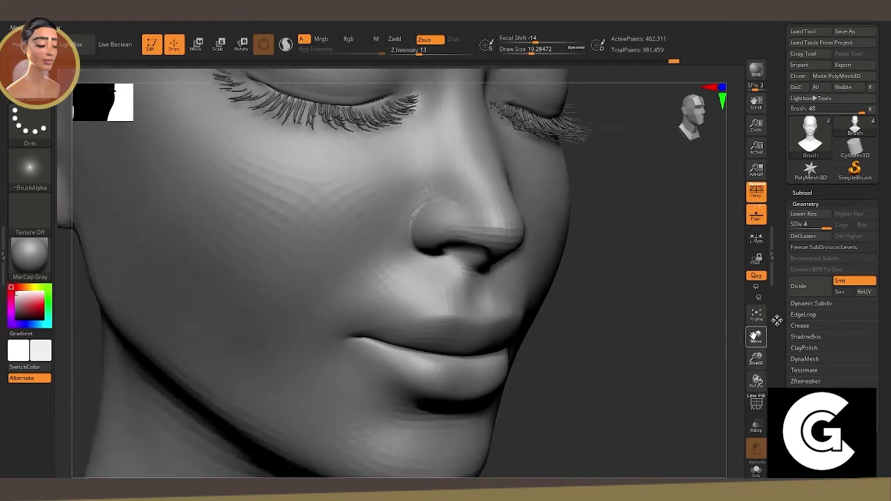
{"action": "left_click_drag", "start_coordinate": [757, 380], "coordinate": [623, 324]}
{"action": "mouse_move", "coordinate": [757, 359]}
{"action": "left_mouse_down"}
{"action": "mouse_move", "coordinate": [758, 376]}
{"action": "mouse_move", "coordinate": [704, 292]}
{"action": "left_mouse_up"}
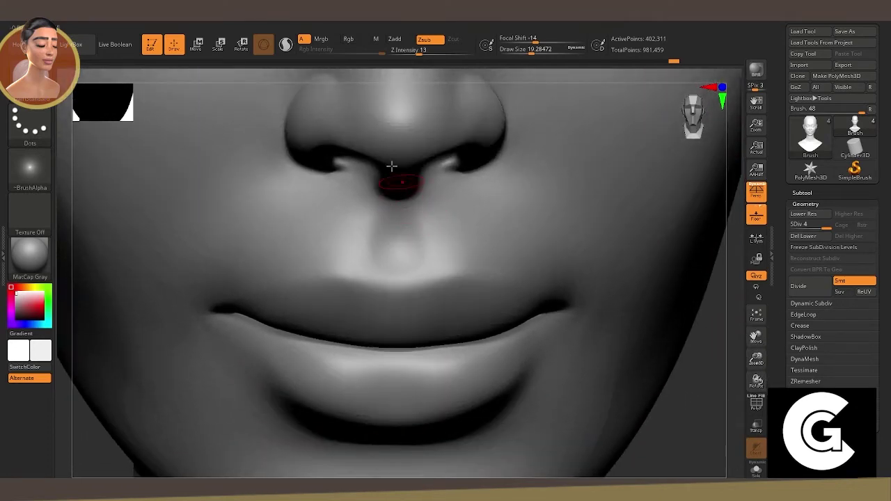
{"action": "left_click_drag", "start_coordinate": [392, 188], "coordinate": [376, 220]}
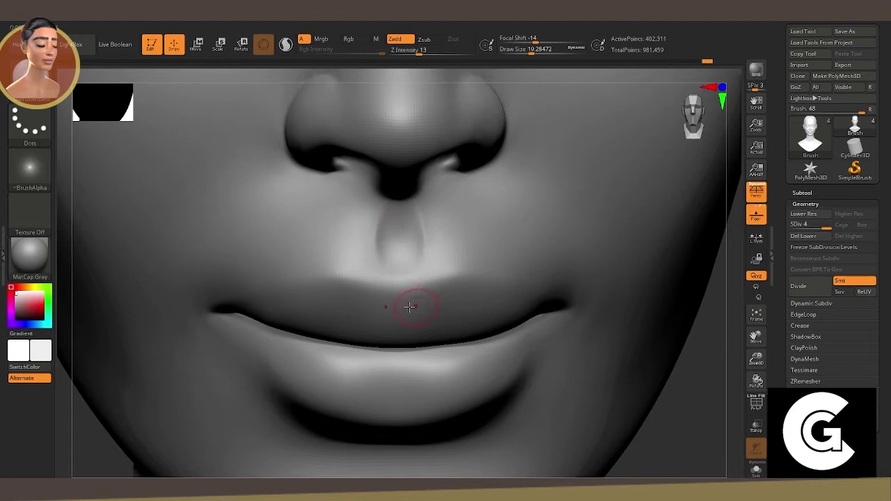
{"action": "left_click_drag", "start_coordinate": [690, 398], "coordinate": [423, 298]}
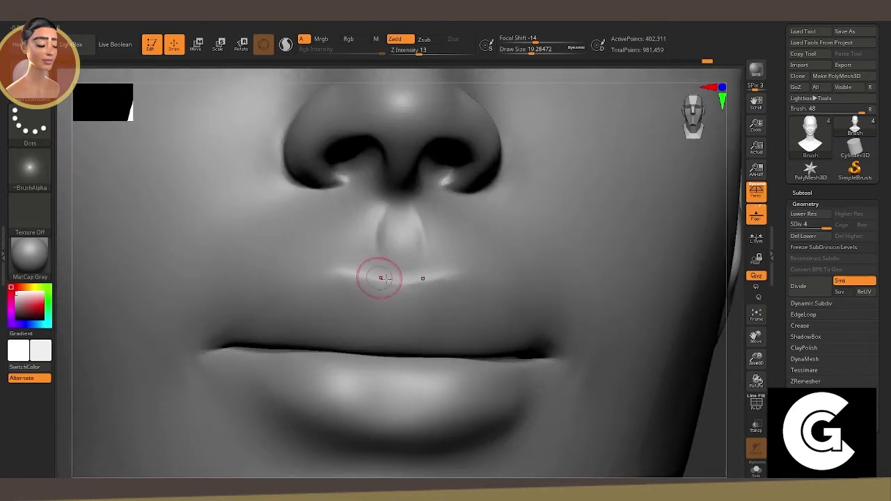
{"action": "left_click_drag", "start_coordinate": [703, 390], "coordinate": [488, 299]}
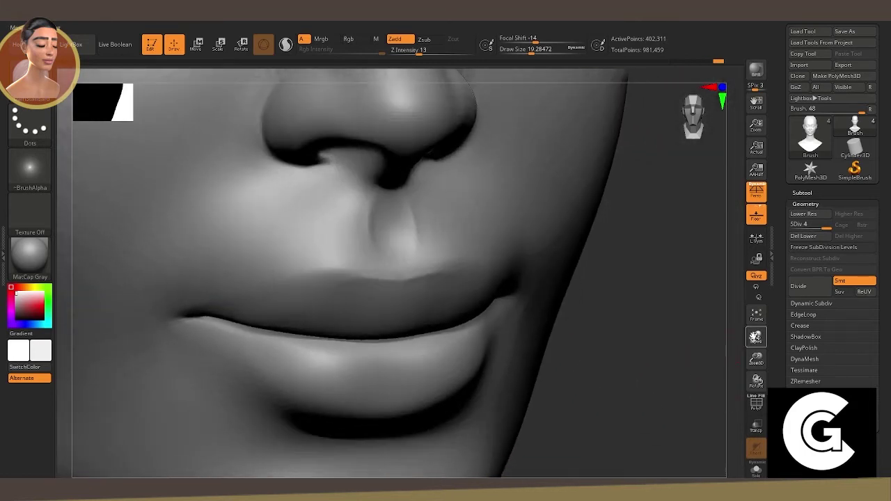
{"action": "mouse_move", "coordinate": [757, 338]}
{"action": "left_mouse_down"}
{"action": "mouse_move", "coordinate": [708, 327]}
{"action": "mouse_move", "coordinate": [537, 216]}
{"action": "left_mouse_up"}
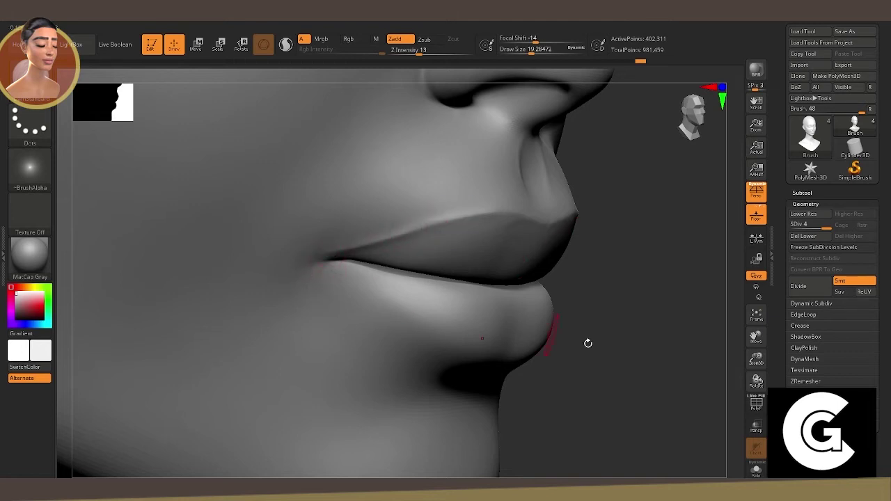
{"action": "left_click_drag", "start_coordinate": [588, 343], "coordinate": [518, 261]}
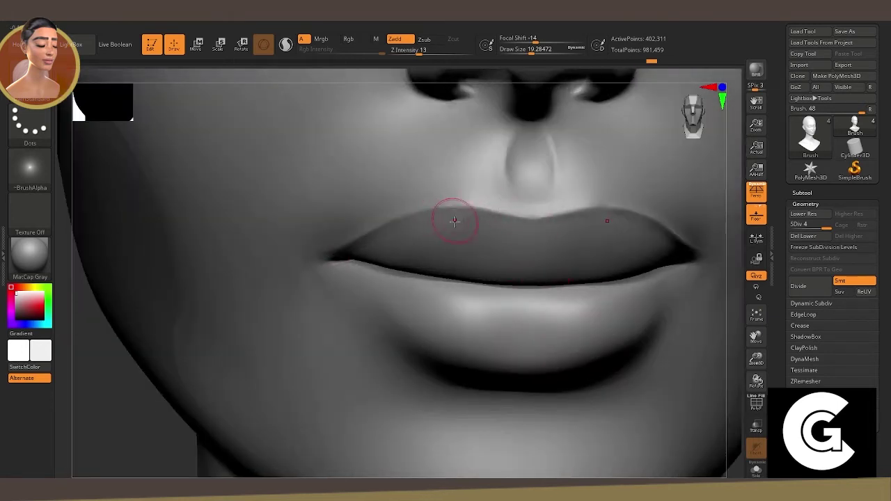
{"action": "mouse_move", "coordinate": [442, 225]}
{"action": "left_mouse_down"}
{"action": "mouse_move", "coordinate": [476, 204]}
{"action": "mouse_move", "coordinate": [418, 210]}
{"action": "left_mouse_up"}
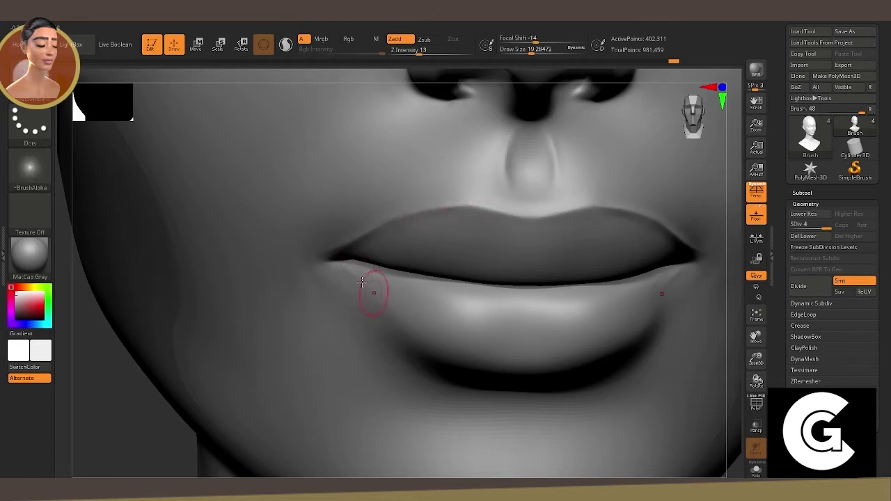
Shape the lower lip with several sculpt strokes.
{"action": "left_click_drag", "start_coordinate": [393, 311], "coordinate": [370, 294]}
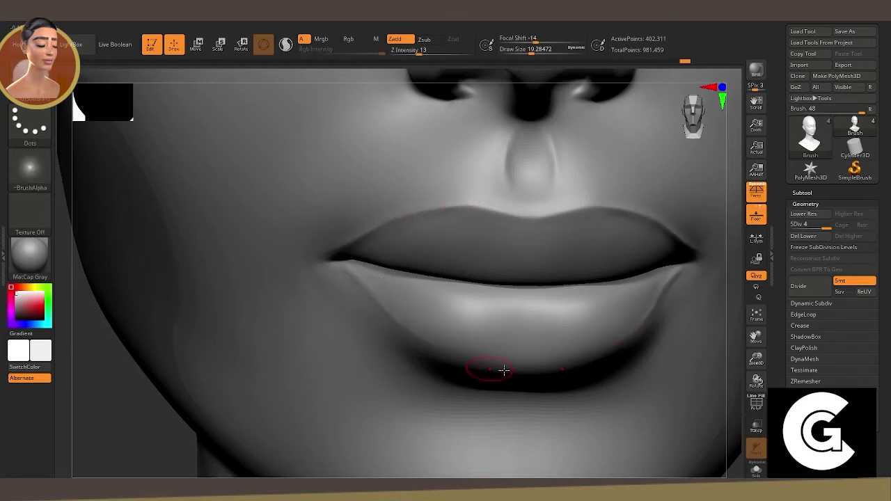
{"action": "left_click_drag", "start_coordinate": [501, 367], "coordinate": [428, 347]}
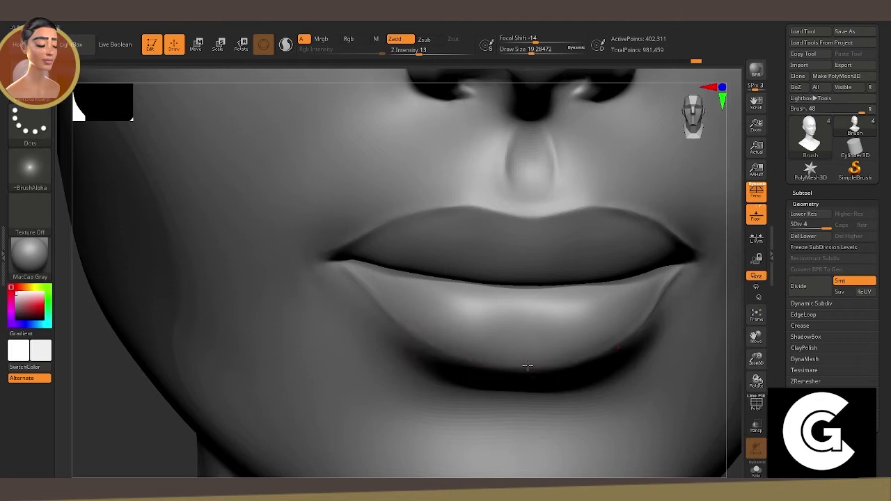
{"action": "left_click_drag", "start_coordinate": [528, 366], "coordinate": [520, 369]}
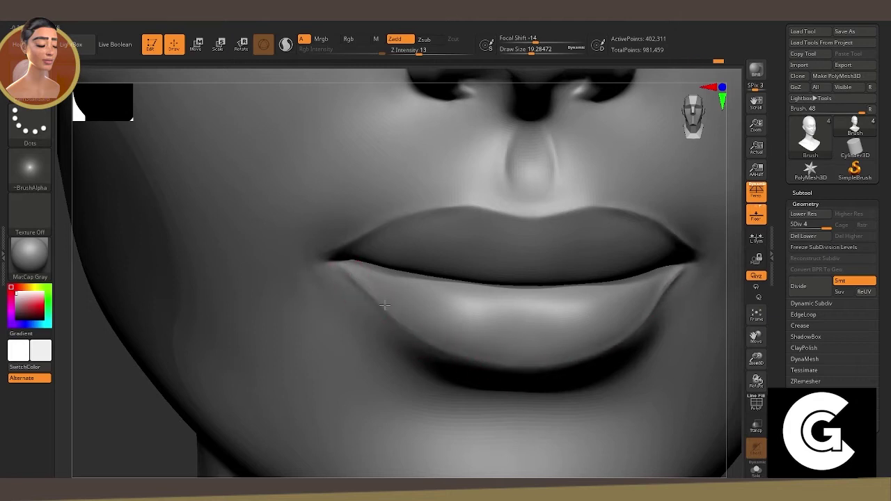
{"action": "left_click_drag", "start_coordinate": [368, 295], "coordinate": [418, 322]}
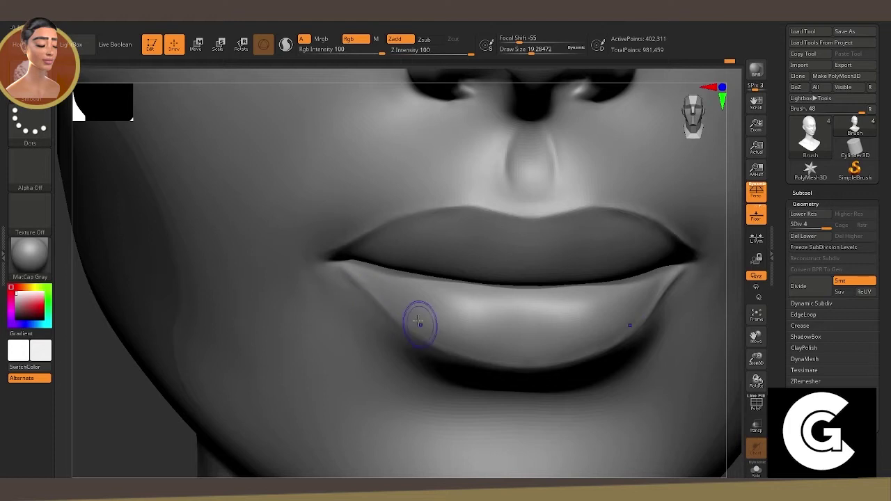
{"action": "mouse_move", "coordinate": [757, 359]}
{"action": "left_mouse_down"}
{"action": "mouse_move", "coordinate": [713, 325]}
{"action": "mouse_move", "coordinate": [737, 363]}
{"action": "mouse_move", "coordinate": [757, 328]}
{"action": "left_mouse_up"}
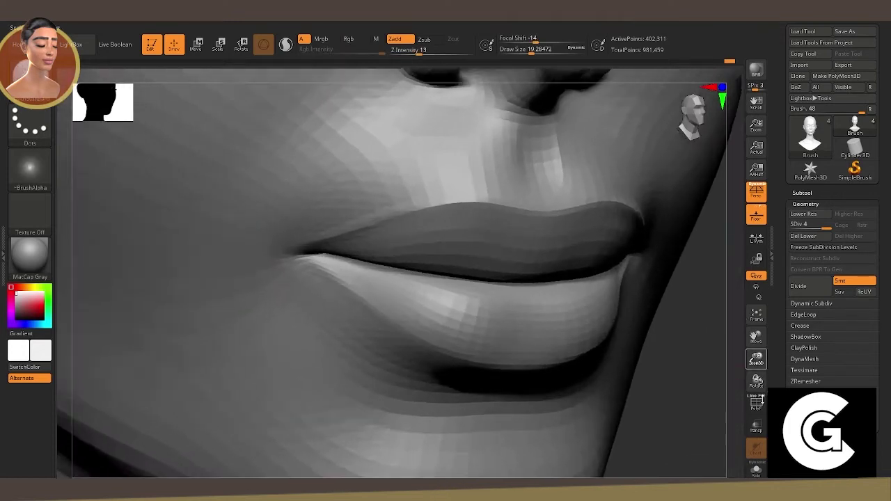
Switch the brush to Zsub, smooth the lip corner, and drop the mesh to SDiv 2.
{"action": "left_click", "coordinate": [429, 40]}
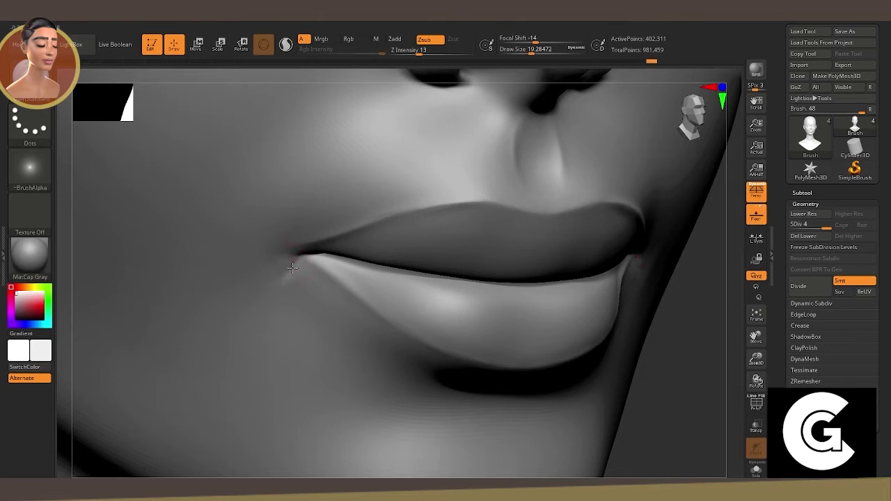
{"action": "key", "text": "shift"}
{"action": "mouse_move", "coordinate": [295, 280]}
{"action": "left_mouse_down", "text": "shift"}
{"action": "mouse_move", "coordinate": [294, 259]}
{"action": "mouse_move", "coordinate": [300, 268]}
{"action": "left_mouse_up", "text": "shift"}
{"action": "left_click_drag", "start_coordinate": [802, 228], "coordinate": [800, 228]}
Pick a new brush from the palette and set Draw Size to about 63.
{"action": "key", "text": "b"}
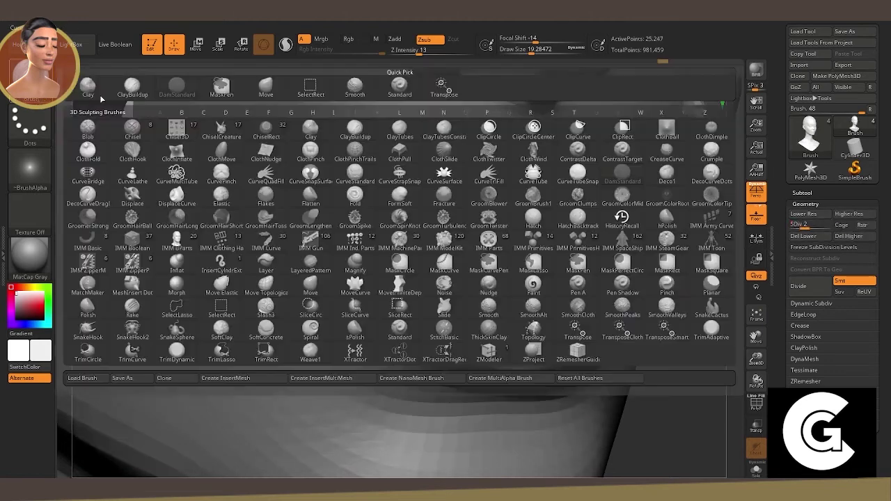
{"action": "key", "text": "m"}
{"action": "key", "text": "v"}
{"action": "key", "text": "space"}
{"action": "left_click_drag", "start_coordinate": [357, 242], "coordinate": [353, 242]}
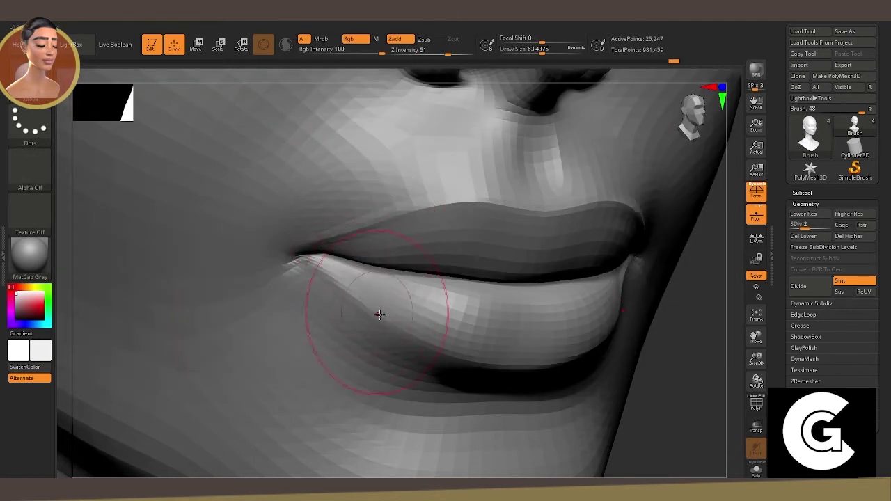
Review the lips from front, below and profile, then raise SDiv back to 4.
{"action": "left_click_drag", "start_coordinate": [670, 386], "coordinate": [354, 288], "text": "shift"}
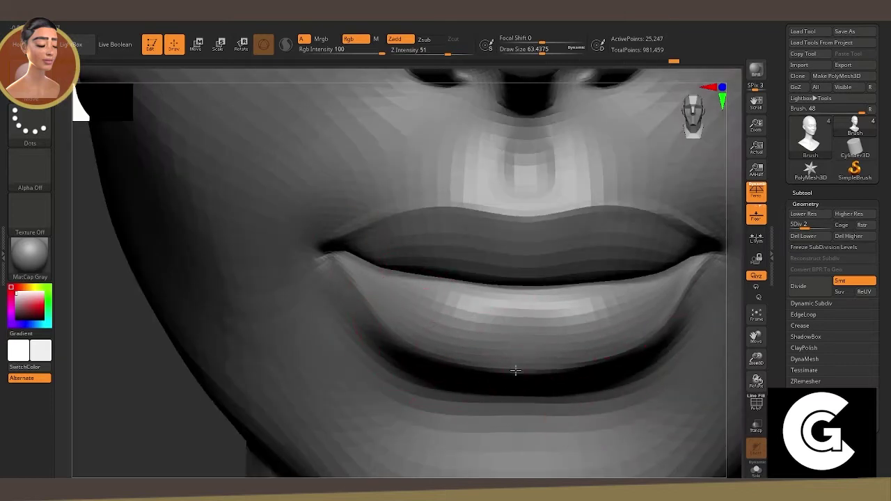
{"action": "mouse_move", "coordinate": [756, 358]}
{"action": "left_mouse_down"}
{"action": "mouse_move", "coordinate": [718, 268]}
{"action": "mouse_move", "coordinate": [734, 314]}
{"action": "mouse_move", "coordinate": [665, 303]}
{"action": "left_mouse_up"}
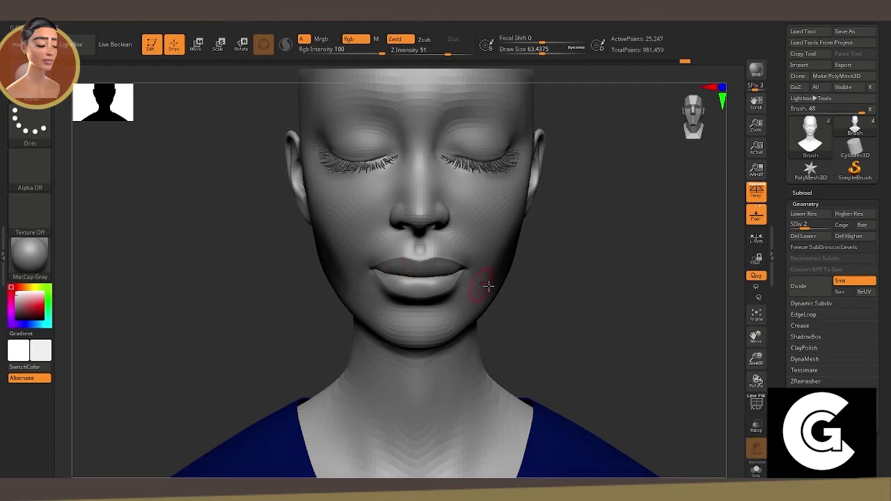
{"action": "mouse_move", "coordinate": [488, 286]}
{"action": "left_mouse_down"}
{"action": "mouse_move", "coordinate": [563, 265]}
{"action": "mouse_move", "coordinate": [543, 211]}
{"action": "mouse_move", "coordinate": [621, 309]}
{"action": "left_mouse_up"}
{"action": "left_click_drag", "start_coordinate": [756, 358], "coordinate": [731, 299]}
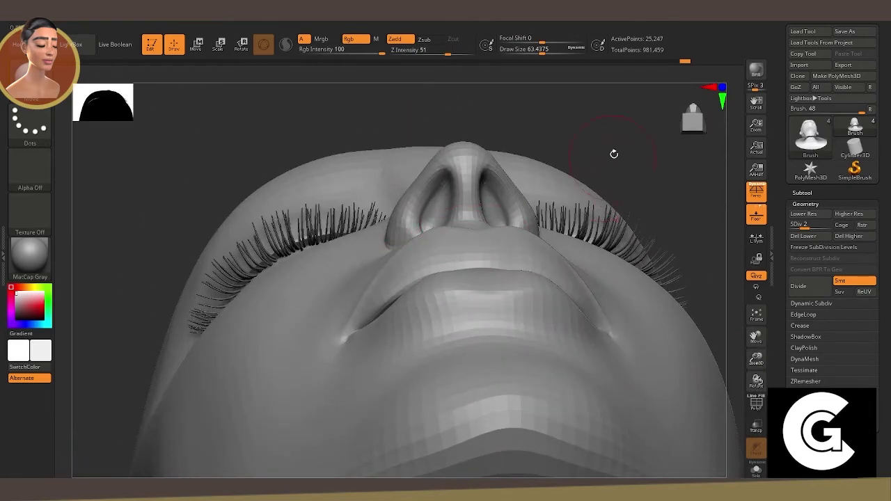
{"action": "left_click_drag", "start_coordinate": [614, 154], "coordinate": [453, 202], "text": "shift"}
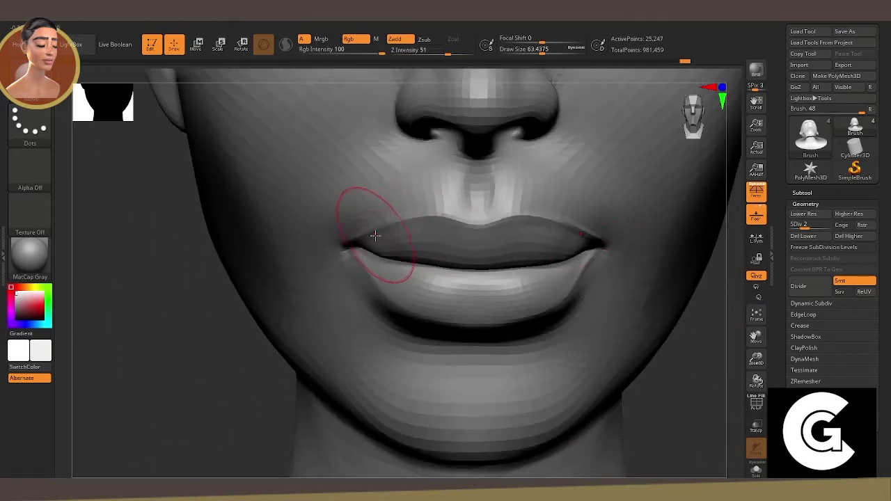
{"action": "right_click_drag", "start_coordinate": [207, 264], "coordinate": [218, 275]}
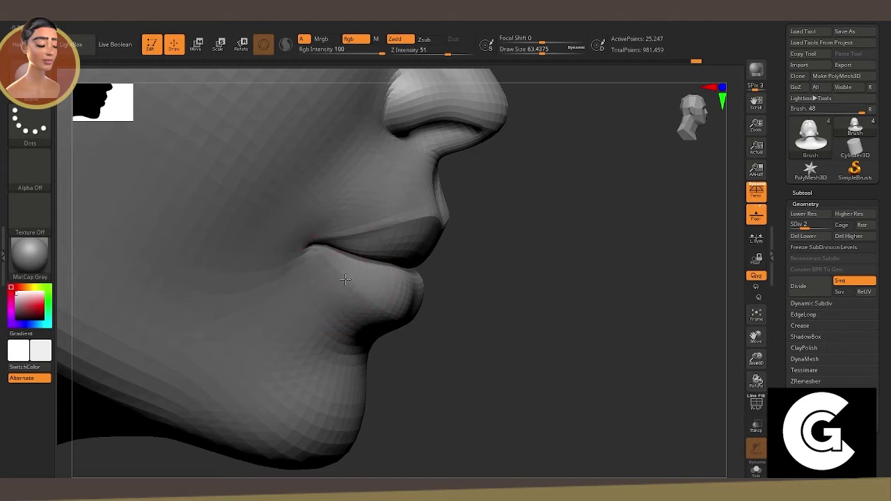
{"action": "right_click_drag", "start_coordinate": [325, 260], "coordinate": [446, 265]}
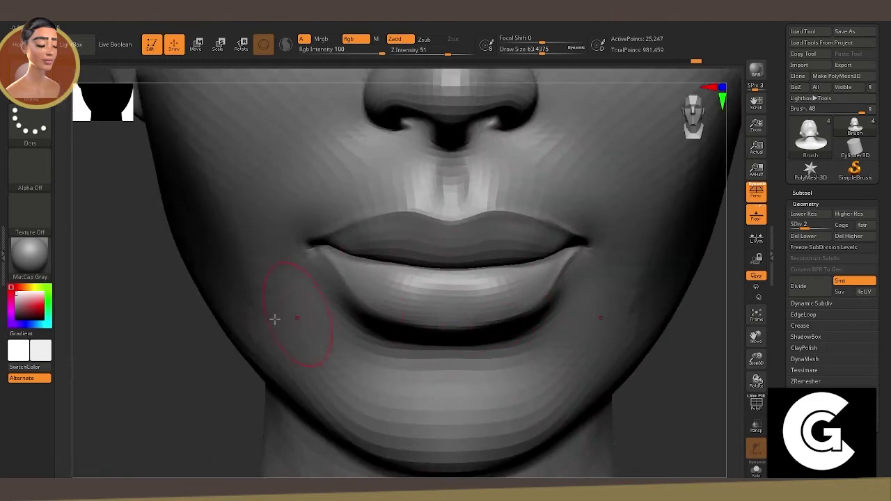
{"action": "left_click_drag", "start_coordinate": [815, 227], "coordinate": [832, 227]}
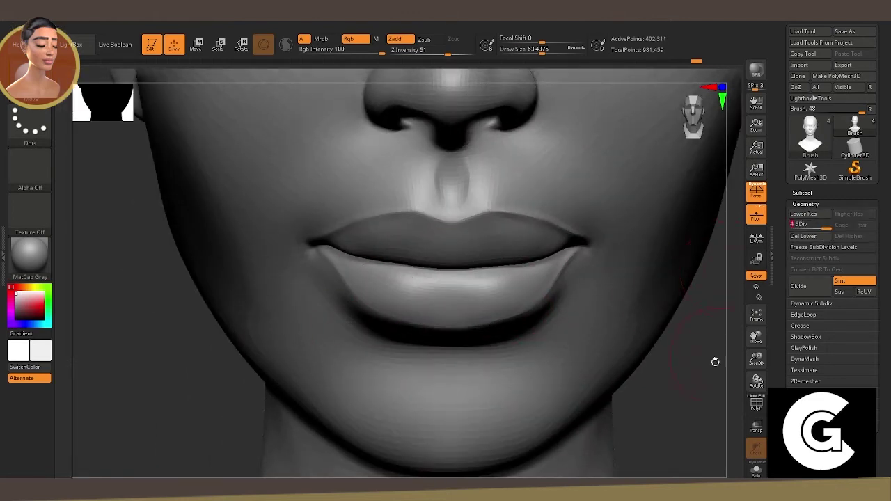
Select the Dam_Standard brush at Draw Size about 14 and step the mesh down to SDiv 3.
{"action": "key", "text": "b"}
{"action": "key", "text": "d"}
{"action": "key", "text": "s"}
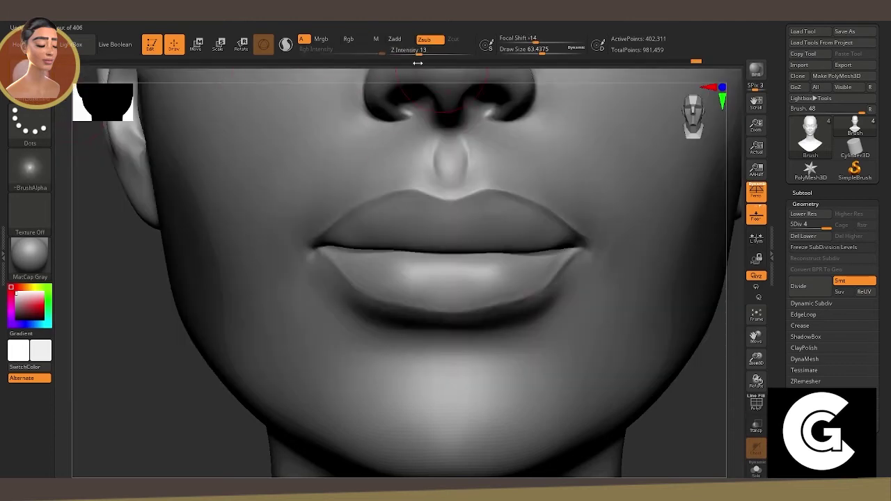
{"action": "key", "text": "space"}
{"action": "left_click_drag", "start_coordinate": [404, 235], "coordinate": [369, 234]}
{"action": "key", "text": "shift+d"}
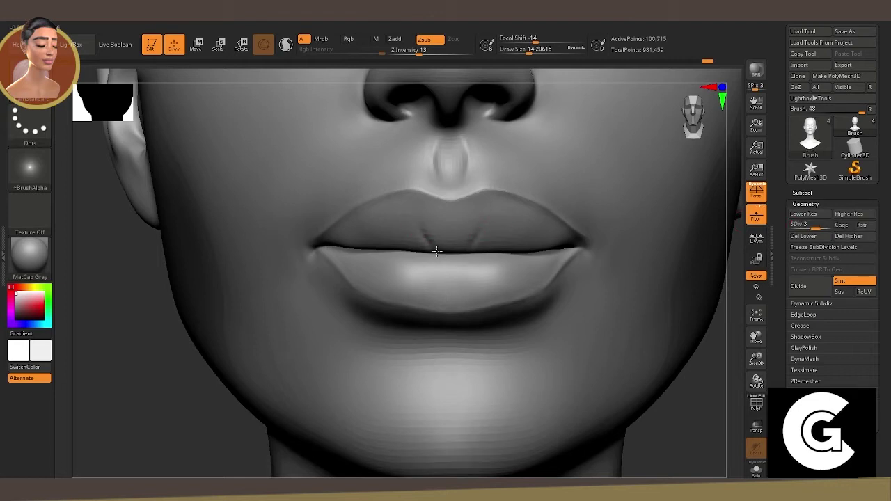
Switch briefly to the Standard brush and back to Dam_Standard, orbiting to a front view of the lips.
{"action": "key", "text": "b"}
{"action": "key", "text": "s"}
{"action": "key", "text": "t"}
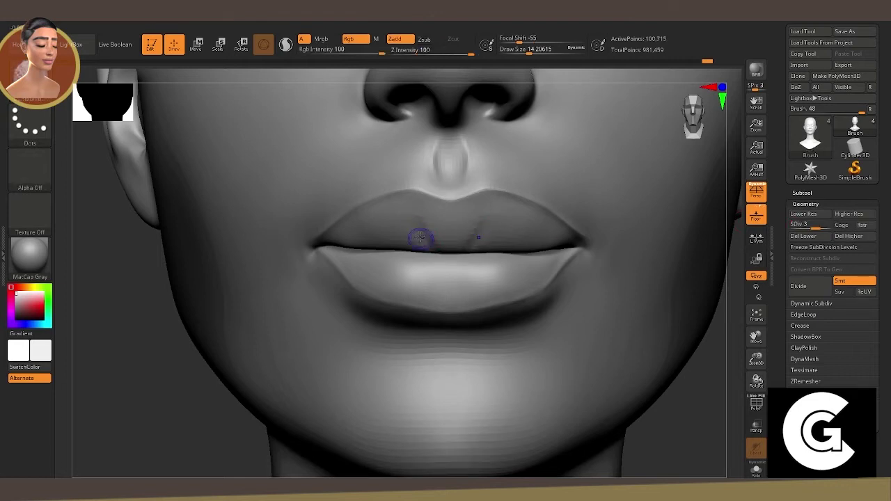
{"action": "key", "text": "b"}
{"action": "key", "text": "d"}
{"action": "key", "text": "s"}
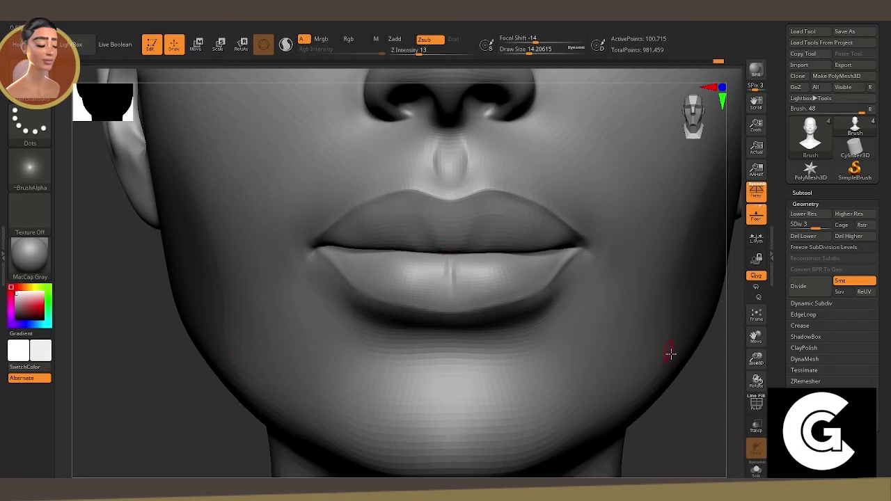
{"action": "left_click_drag", "start_coordinate": [670, 354], "coordinate": [643, 351]}
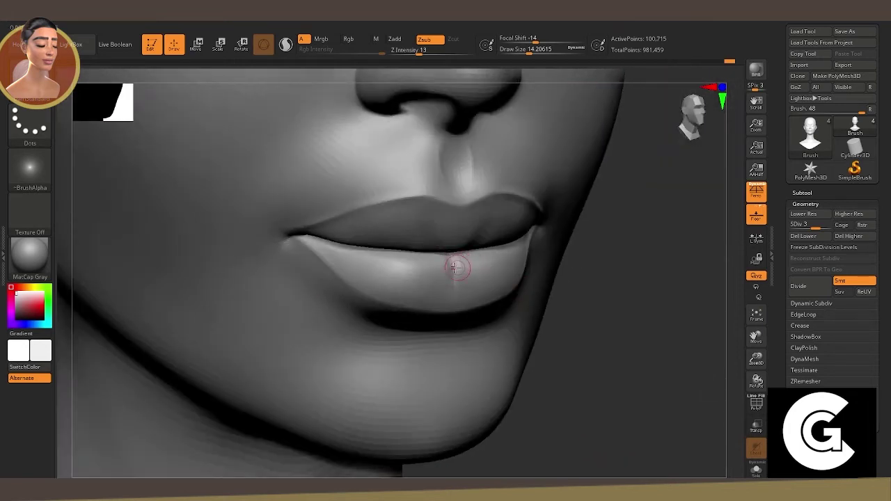
{"action": "left_click_drag", "start_coordinate": [643, 351], "coordinate": [182, 151]}
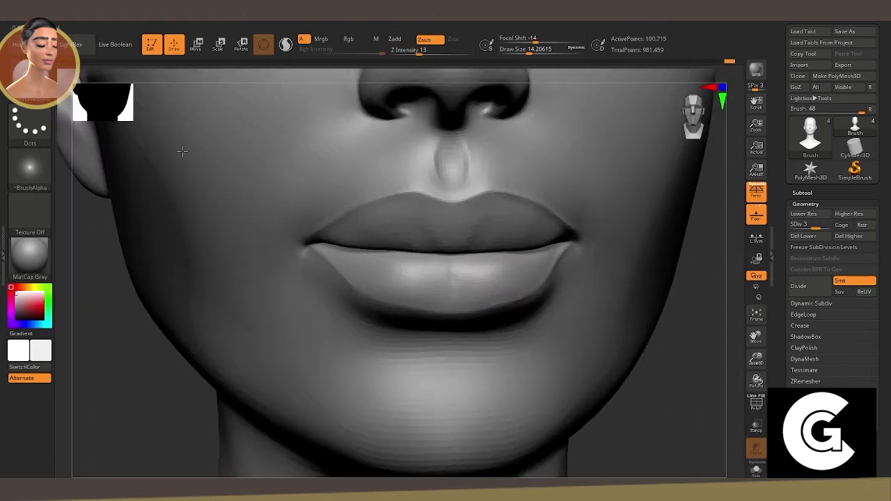
Select the Standard brush and undo two recent lip strokes.
{"action": "key", "text": "b"}
{"action": "key", "text": "s"}
{"action": "key", "text": "t"}
{"action": "key", "text": "space"}
{"action": "left_click_drag", "start_coordinate": [705, 337], "coordinate": [679, 336]}
{"action": "key", "text": "ctrl+z"}
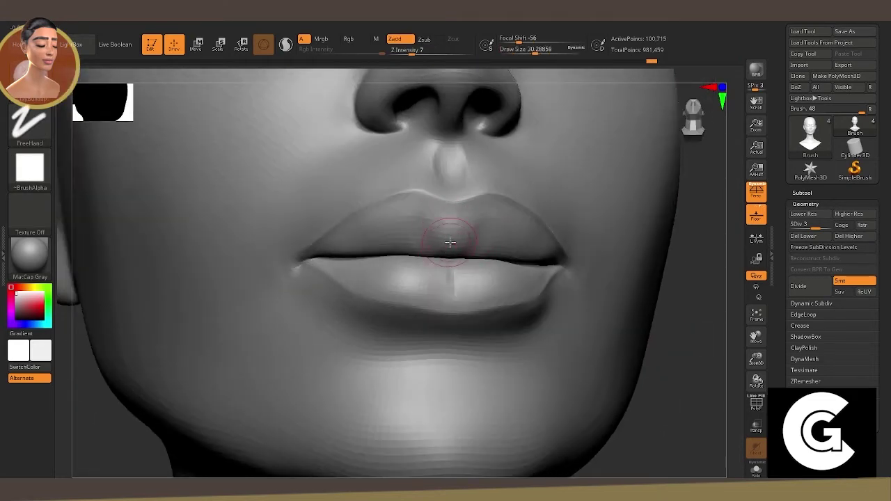
{"action": "key", "text": "ctrl+z"}
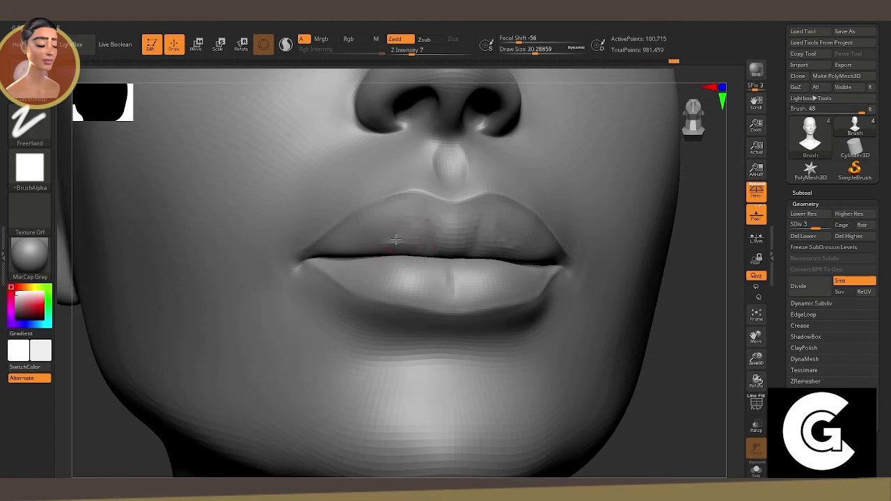
Reshape the upper and lower lip, then undo the lower-lip strokes.
{"action": "left_click_drag", "start_coordinate": [387, 232], "coordinate": [376, 247]}
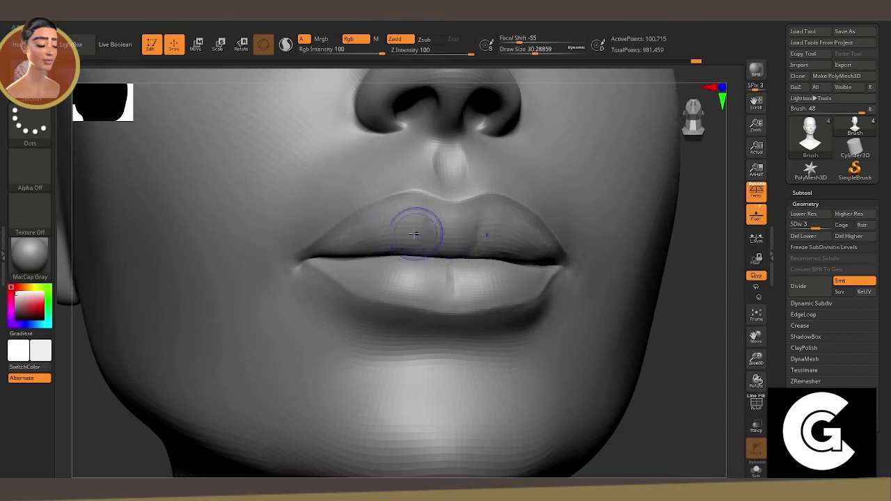
{"action": "mouse_move", "coordinate": [686, 328]}
{"action": "left_mouse_down"}
{"action": "mouse_move", "coordinate": [697, 352]}
{"action": "mouse_move", "coordinate": [684, 351]}
{"action": "left_mouse_up"}
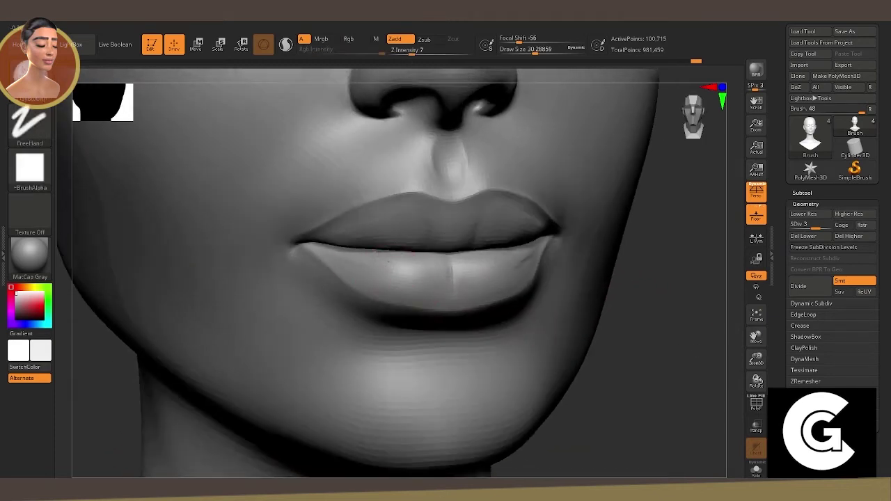
{"action": "left_click_drag", "start_coordinate": [334, 252], "coordinate": [339, 259]}
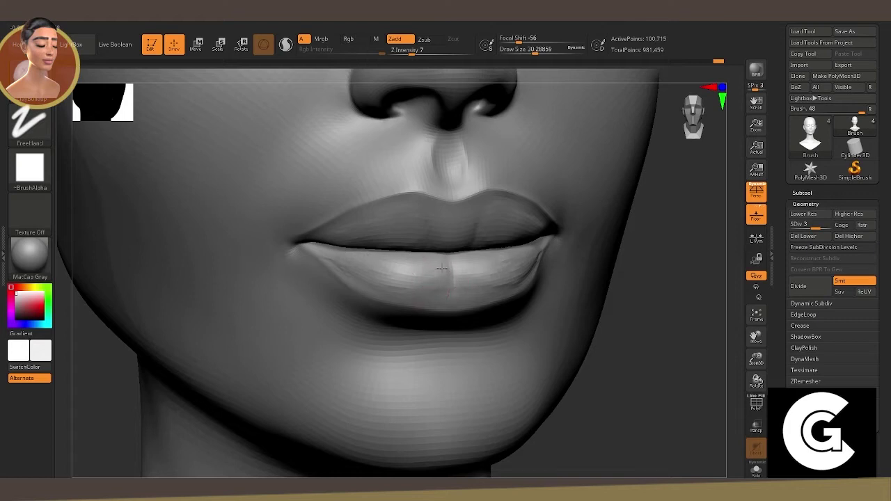
{"action": "left_click_drag", "start_coordinate": [442, 269], "coordinate": [438, 283]}
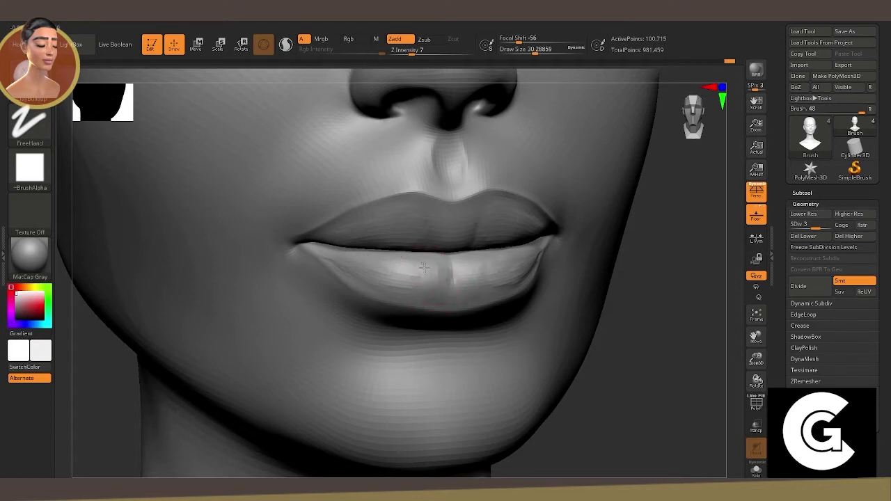
{"action": "key", "text": "ctrl+z"}
{"action": "key", "text": "ctrl+z"}
{"action": "key", "text": "ctrl+z"}
Raise the mesh to SDiv 4 and set the smoothing brush to about 16.
{"action": "mouse_move", "coordinate": [502, 306]}
{"action": "left_mouse_down"}
{"action": "mouse_move", "coordinate": [653, 322]}
{"action": "mouse_move", "coordinate": [660, 309]}
{"action": "left_mouse_up"}
{"action": "key", "text": "d"}
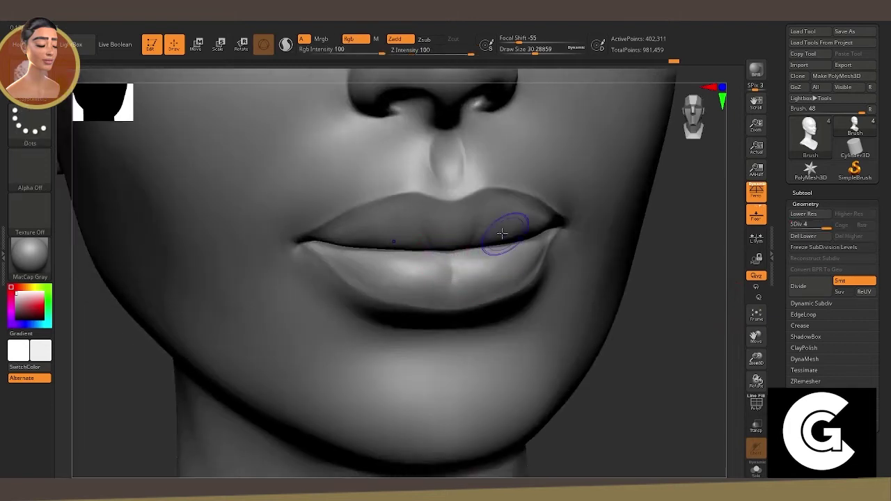
{"action": "key", "text": "shift"}
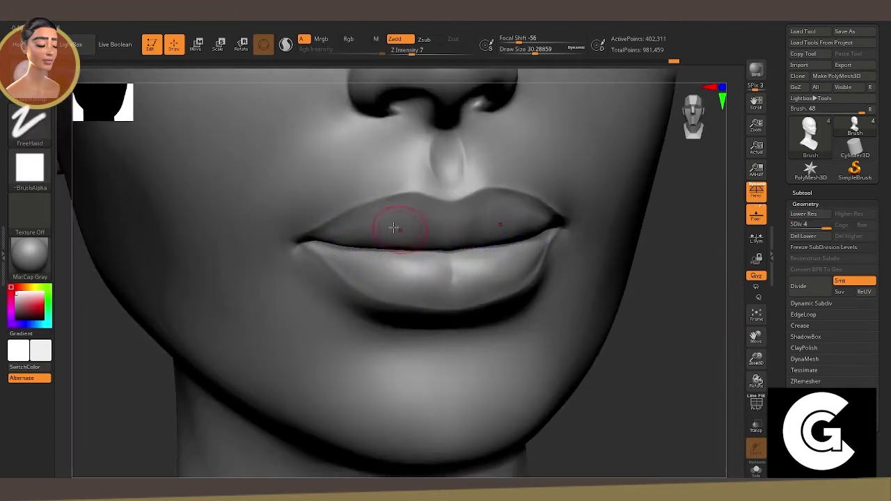
{"action": "key", "text": "space"}
{"action": "left_click_drag", "start_coordinate": [390, 209], "coordinate": [265, 241]}
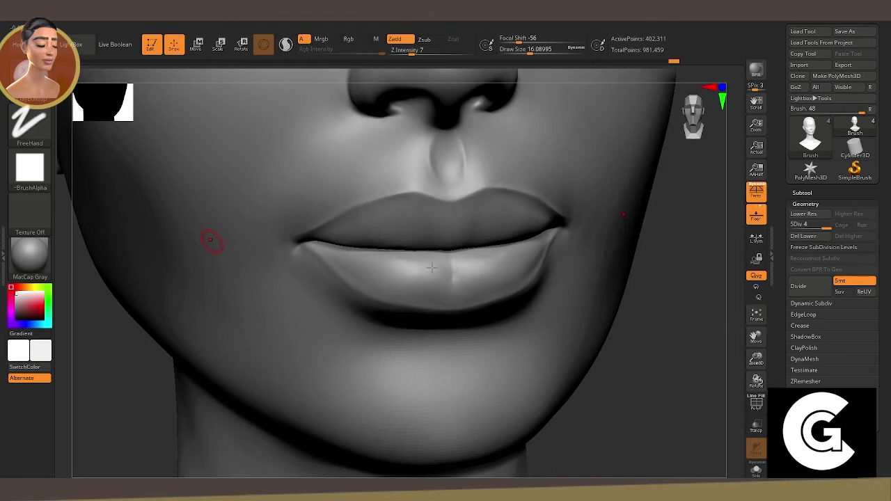
Smooth the centre of the upper lip and along the lower-lip line.
{"action": "left_click_drag", "start_coordinate": [698, 342], "coordinate": [433, 223]}
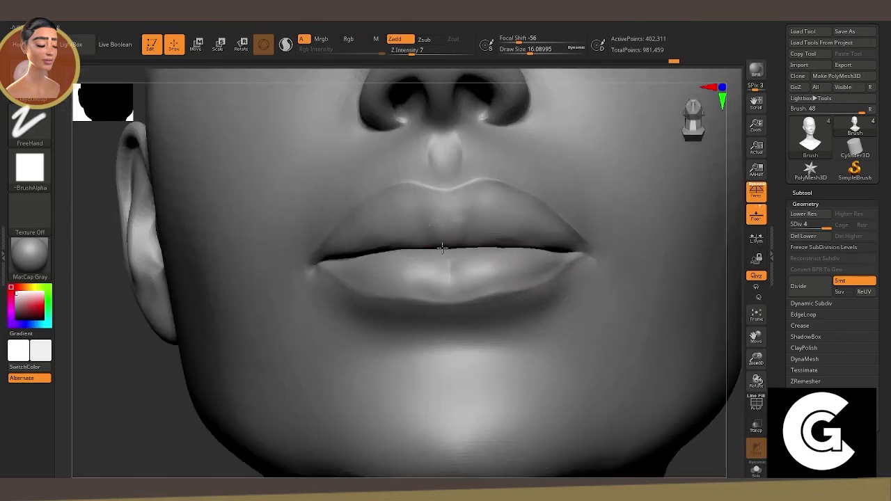
{"action": "left_click_drag", "start_coordinate": [437, 216], "coordinate": [433, 205], "text": "shift"}
{"action": "left_click_drag", "start_coordinate": [126, 355], "coordinate": [378, 242], "text": "shift"}
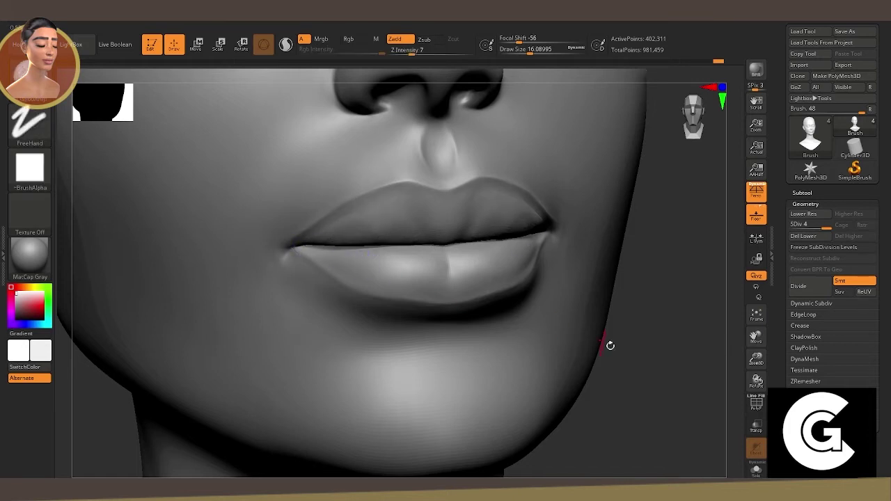
{"action": "left_click_drag", "start_coordinate": [611, 344], "coordinate": [615, 360]}
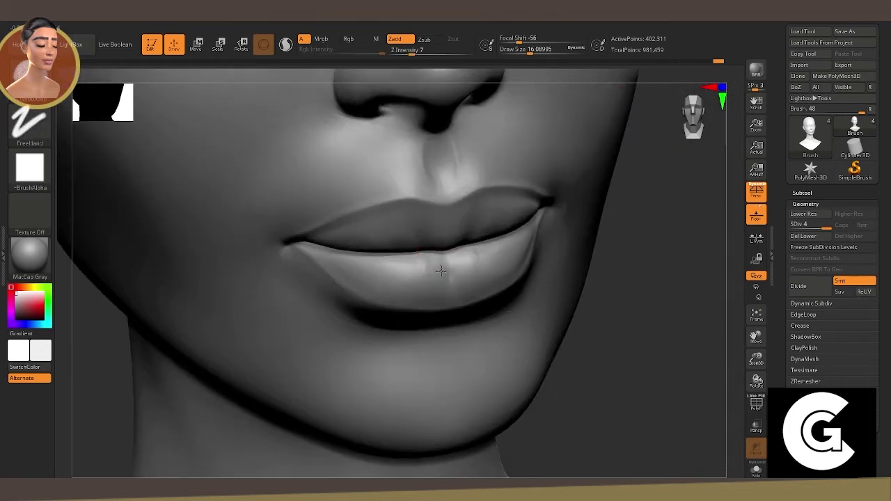
{"action": "mouse_move", "coordinate": [440, 271]}
{"action": "left_mouse_down", "text": "shift"}
{"action": "mouse_move", "coordinate": [376, 258]}
{"action": "mouse_move", "coordinate": [408, 269]}
{"action": "left_mouse_up", "text": "shift"}
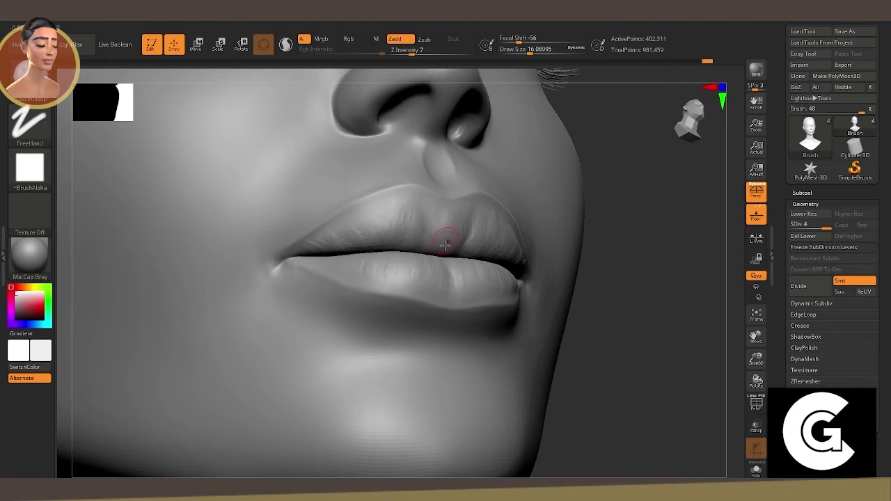
{"action": "left_click_drag", "start_coordinate": [446, 245], "coordinate": [644, 353], "text": "shift"}
{"action": "left_click", "coordinate": [756, 315]}
{"action": "left_click_drag", "start_coordinate": [657, 309], "coordinate": [704, 320]}
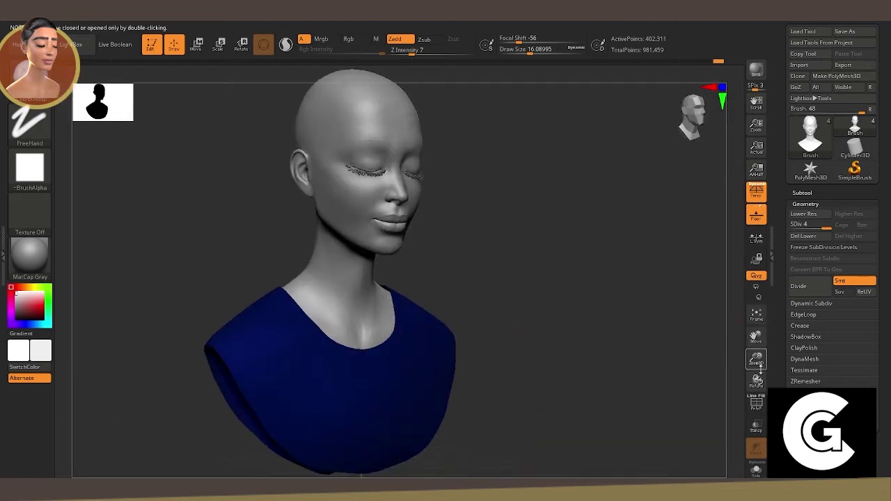
{"action": "mouse_move", "coordinate": [757, 360]}
{"action": "left_mouse_down"}
{"action": "mouse_move", "coordinate": [641, 339]}
{"action": "mouse_move", "coordinate": [622, 324]}
{"action": "mouse_move", "coordinate": [757, 356]}
{"action": "mouse_move", "coordinate": [642, 336]}
{"action": "left_mouse_up"}
{"action": "key", "text": "shift+d"}
{"action": "key", "text": "shift+d"}
{"action": "key", "text": "shift+d"}
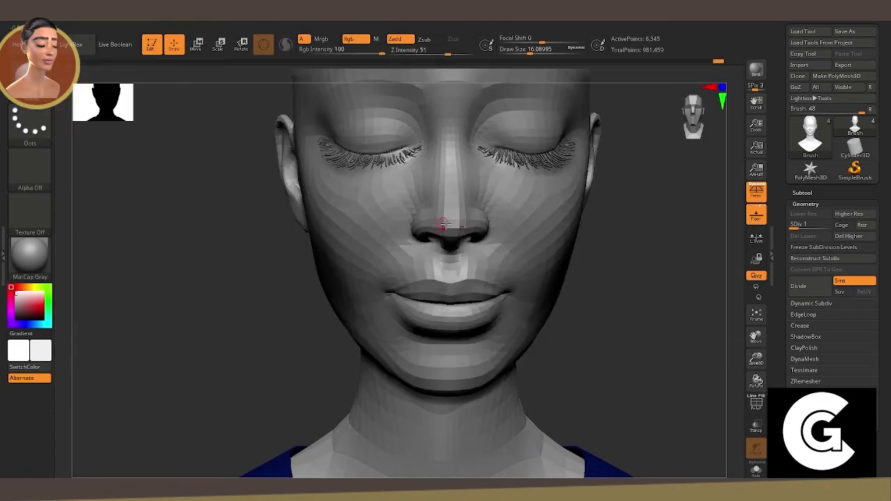
{"action": "key", "text": "space"}
{"action": "left_click_drag", "start_coordinate": [432, 199], "coordinate": [445, 199]}
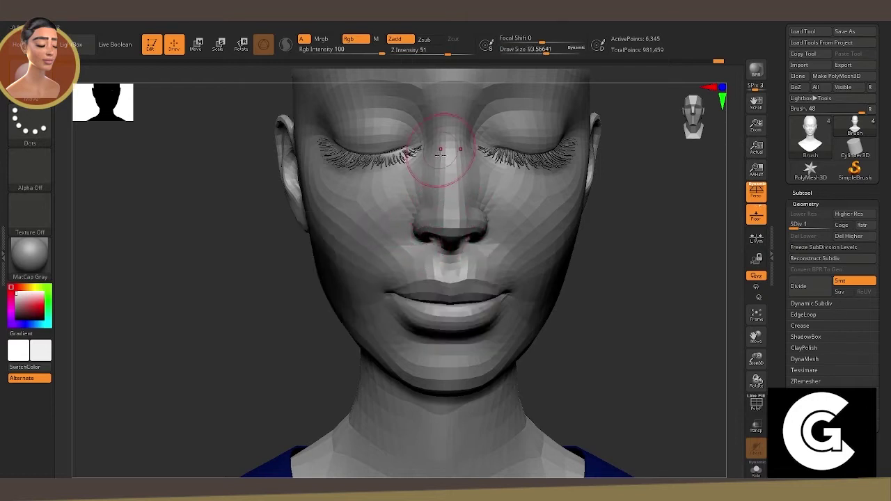
{"action": "left_click_drag", "start_coordinate": [416, 228], "coordinate": [643, 296]}
{"action": "key", "text": "d"}
{"action": "key", "text": "d"}
{"action": "key", "text": "d"}
{"action": "left_click_drag", "start_coordinate": [632, 261], "coordinate": [595, 268]}
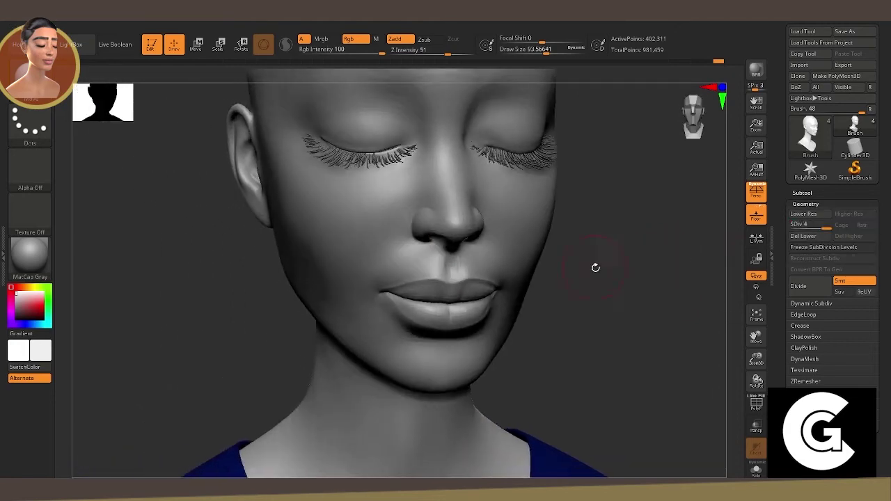
{"action": "key", "text": "f"}
{"action": "left_click_drag", "start_coordinate": [755, 358], "coordinate": [771, 262]}
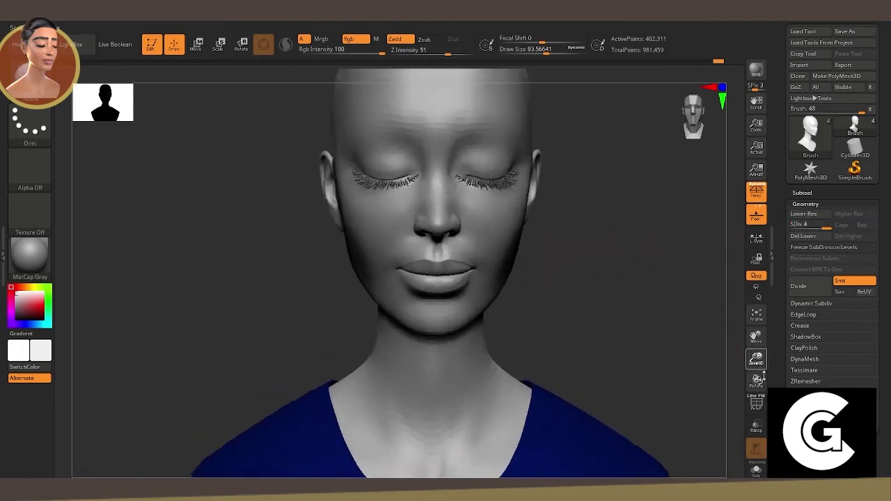
{"action": "key", "text": "shift+d"}
{"action": "key", "text": "shift+d"}
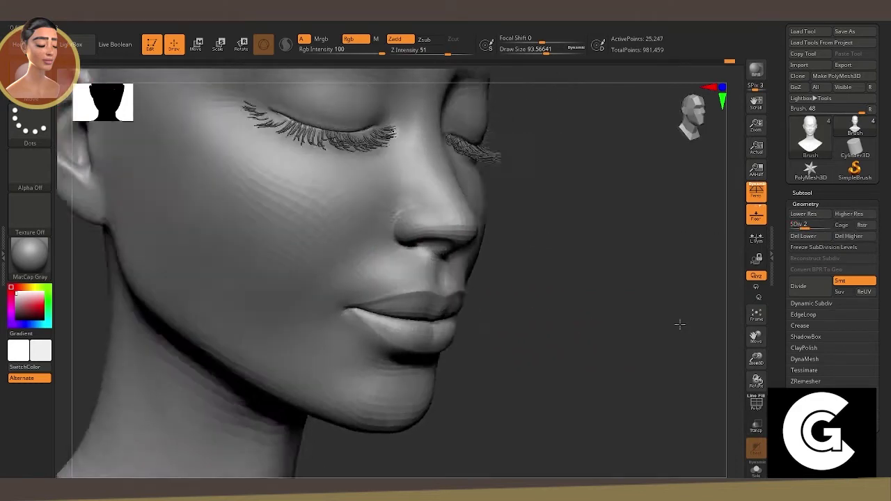
{"action": "mouse_move", "coordinate": [680, 324]}
{"action": "left_mouse_down"}
{"action": "mouse_move", "coordinate": [629, 314]}
{"action": "mouse_move", "coordinate": [553, 319]}
{"action": "mouse_move", "coordinate": [454, 216]}
{"action": "mouse_move", "coordinate": [513, 294]}
{"action": "mouse_move", "coordinate": [418, 193]}
{"action": "left_mouse_up"}
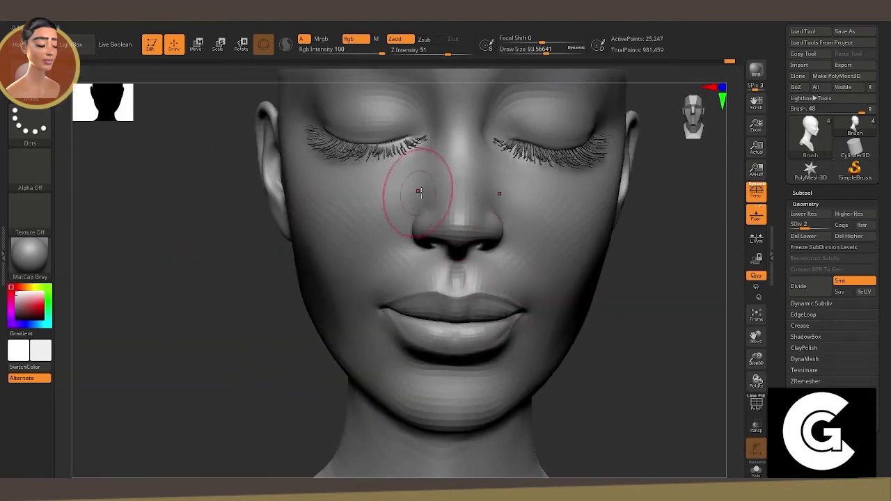
{"action": "left_click_drag", "start_coordinate": [757, 359], "coordinate": [753, 327]}
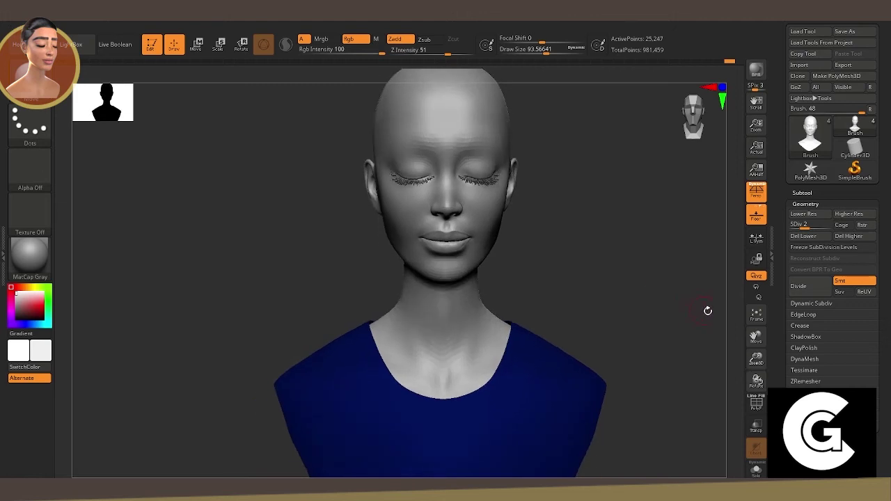
{"action": "left_click_drag", "start_coordinate": [801, 225], "coordinate": [830, 225]}
{"action": "left_click_drag", "start_coordinate": [637, 245], "coordinate": [633, 255]}
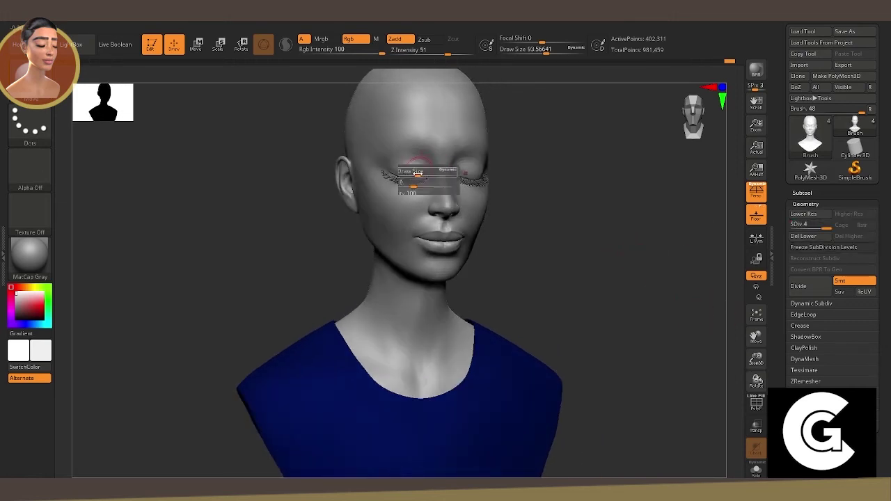
{"action": "key", "text": "space"}
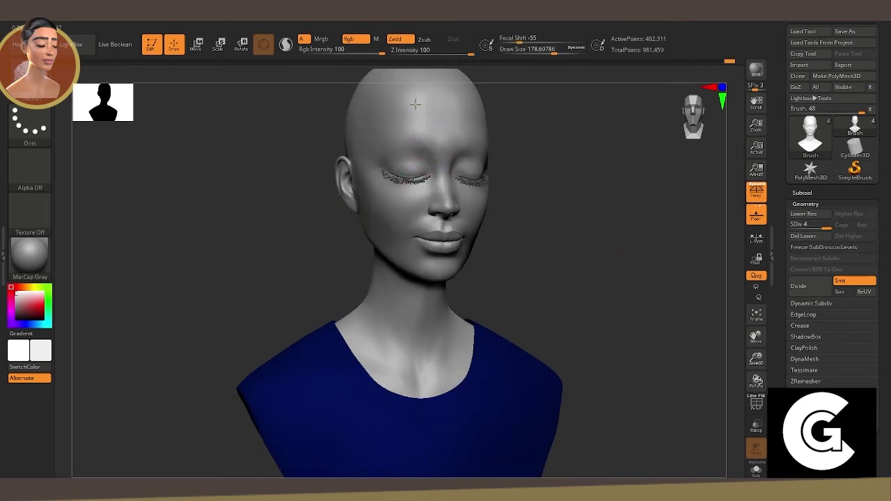
{"action": "mouse_move", "coordinate": [529, 181]}
{"action": "left_mouse_down"}
{"action": "mouse_move", "coordinate": [567, 206]}
{"action": "mouse_move", "coordinate": [706, 354]}
{"action": "mouse_move", "coordinate": [757, 348]}
{"action": "left_mouse_up"}
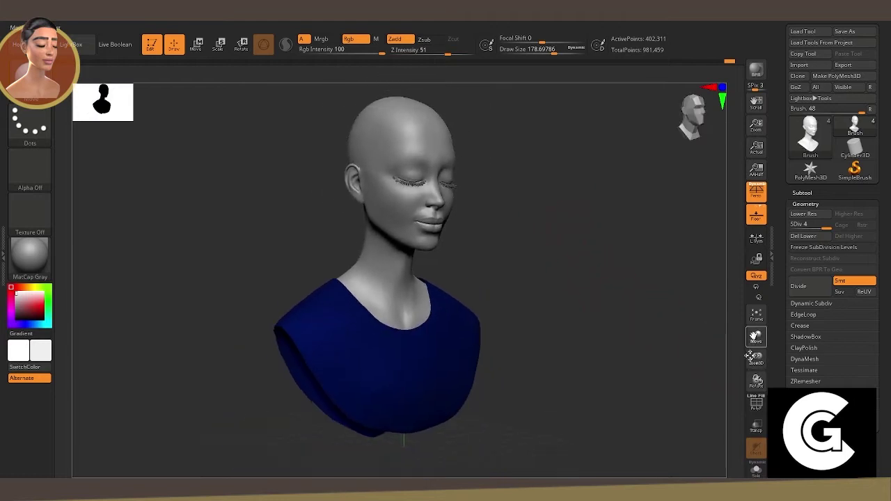
{"action": "mouse_move", "coordinate": [696, 334]}
{"action": "left_mouse_down"}
{"action": "mouse_move", "coordinate": [647, 309]}
{"action": "mouse_move", "coordinate": [513, 306]}
{"action": "left_mouse_up"}
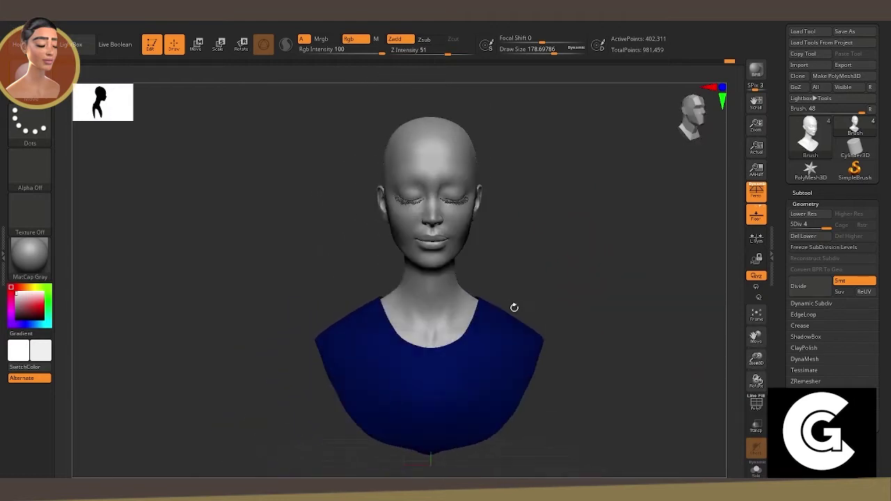
{"action": "mouse_move", "coordinate": [748, 376]}
{"action": "left_mouse_down"}
{"action": "mouse_move", "coordinate": [632, 330]}
{"action": "mouse_move", "coordinate": [612, 337]}
{"action": "mouse_move", "coordinate": [311, 160]}
{"action": "left_mouse_up"}
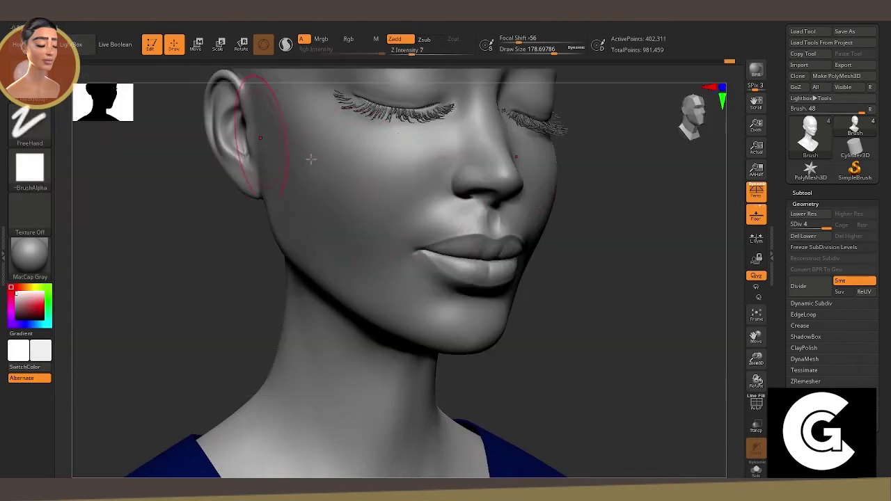
{"action": "key", "text": "space"}
{"action": "mouse_move", "coordinate": [756, 359]}
{"action": "left_mouse_down"}
{"action": "mouse_move", "coordinate": [529, 220]}
{"action": "mouse_move", "coordinate": [491, 231]}
{"action": "left_mouse_up"}
Shrink the brush to about 25.7 and check the cheek at a lower subdivision before returning to SDiv 4.
{"action": "key", "text": "space"}
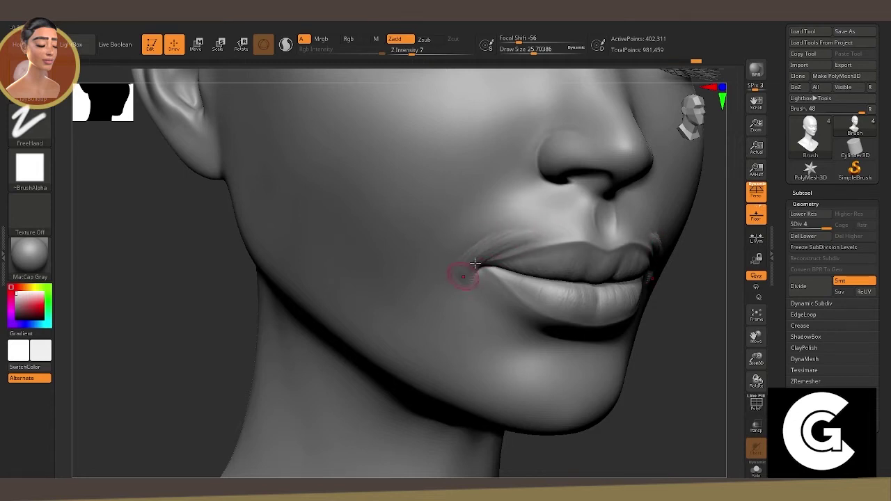
{"action": "left_click_drag", "start_coordinate": [473, 253], "coordinate": [743, 245]}
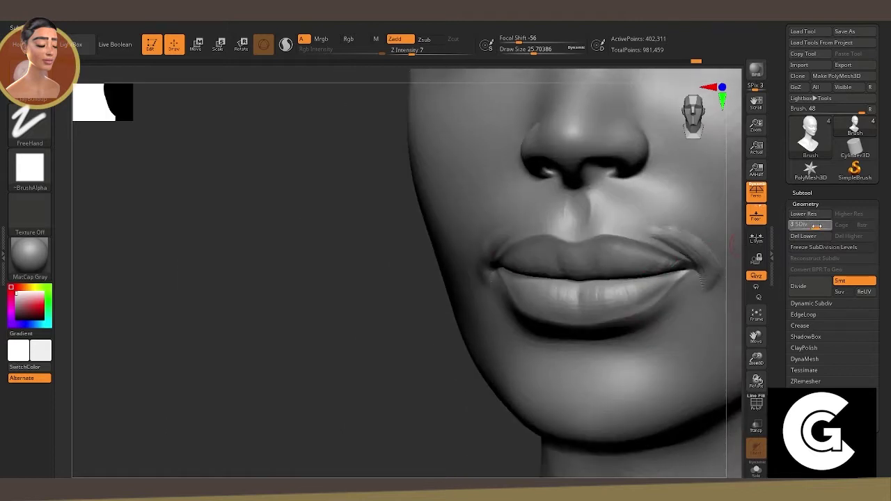
{"action": "key", "text": "shift+d"}
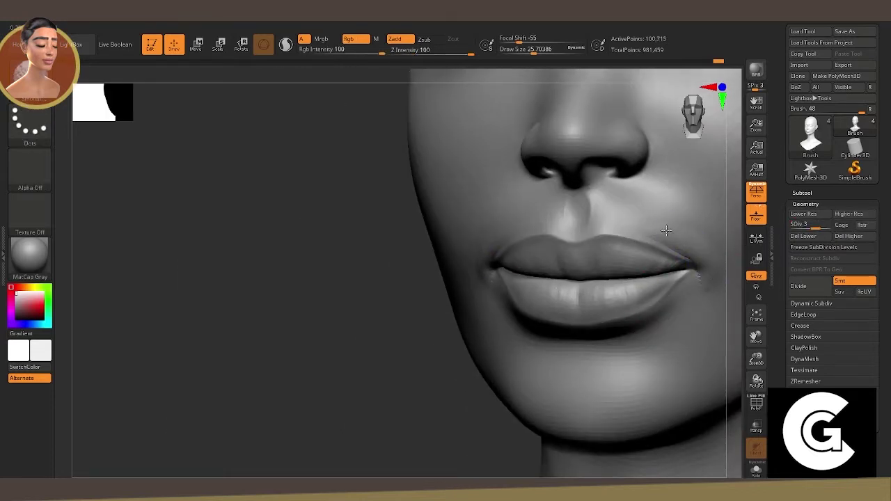
{"action": "mouse_move", "coordinate": [704, 241]}
{"action": "left_mouse_down"}
{"action": "mouse_move", "coordinate": [567, 258]}
{"action": "mouse_move", "coordinate": [720, 355]}
{"action": "mouse_move", "coordinate": [717, 319]}
{"action": "mouse_move", "coordinate": [696, 335]}
{"action": "left_mouse_up"}
{"action": "key", "text": "d"}
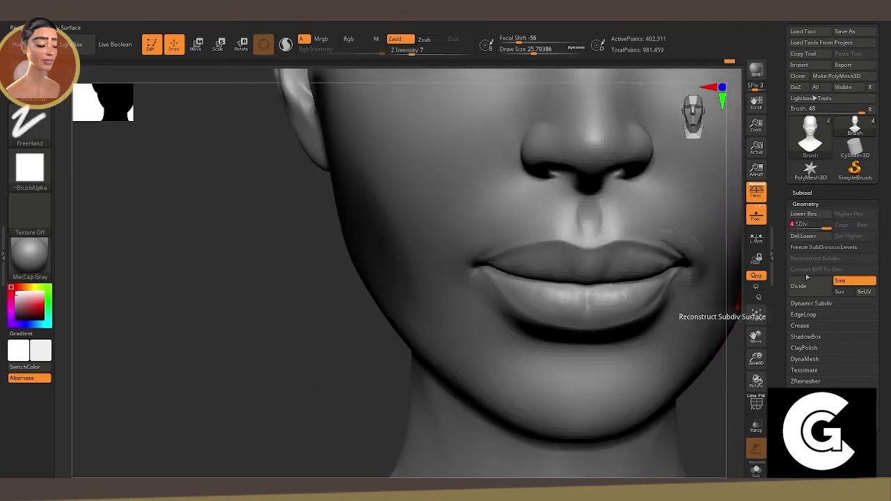
{"action": "key", "text": "shift"}
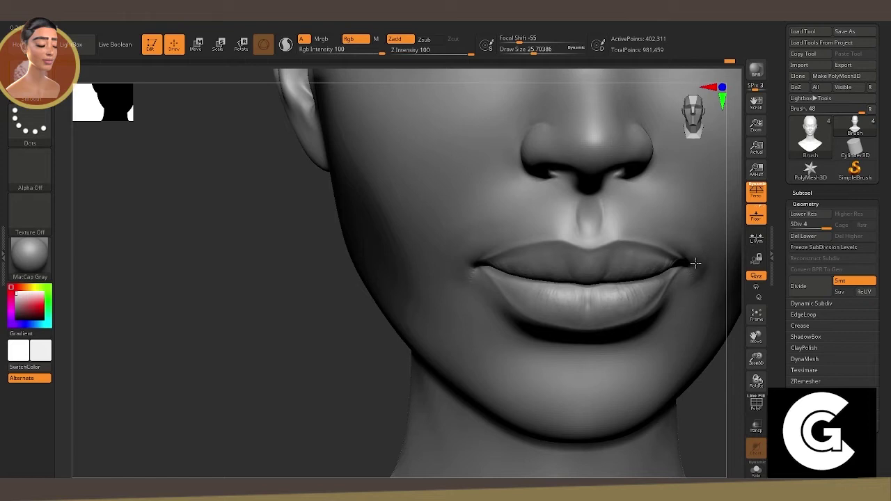
{"action": "key", "text": "shift"}
Frame the whole head and step it down to SDiv 2.
{"action": "left_click_drag", "start_coordinate": [727, 370], "coordinate": [734, 364]}
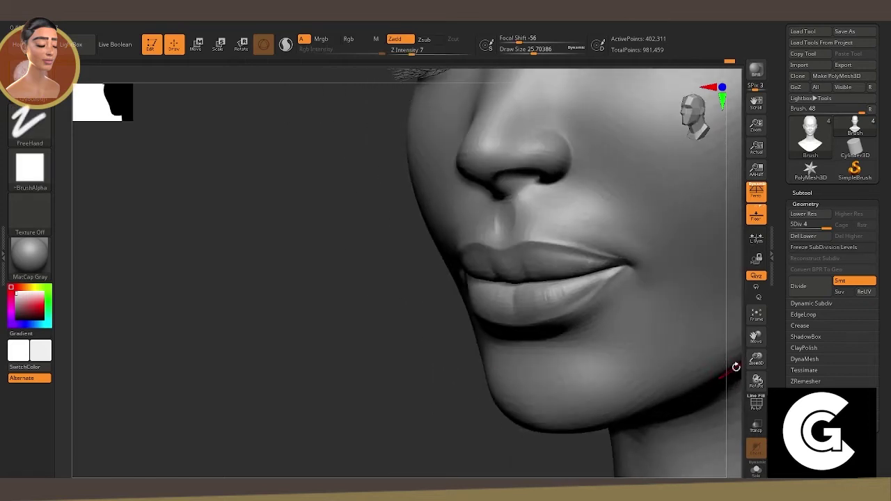
{"action": "key", "text": "shift"}
{"action": "left_click", "coordinate": [756, 317]}
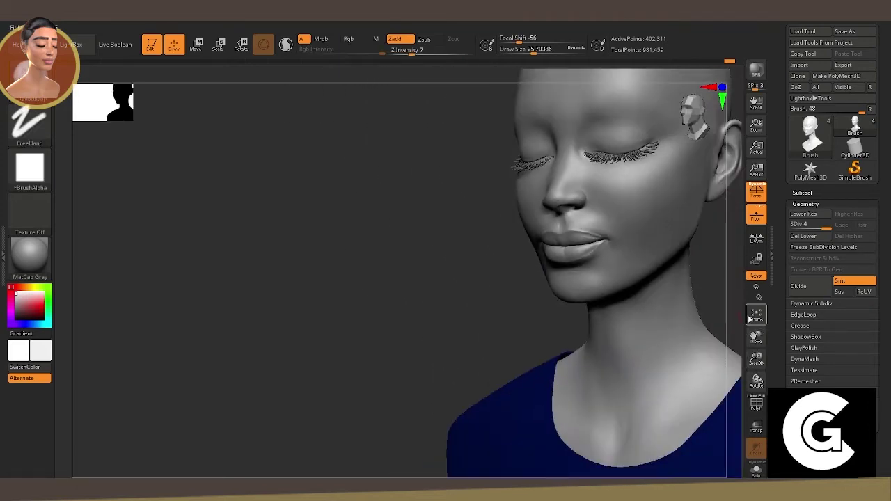
{"action": "left_click_drag", "start_coordinate": [736, 348], "coordinate": [650, 301]}
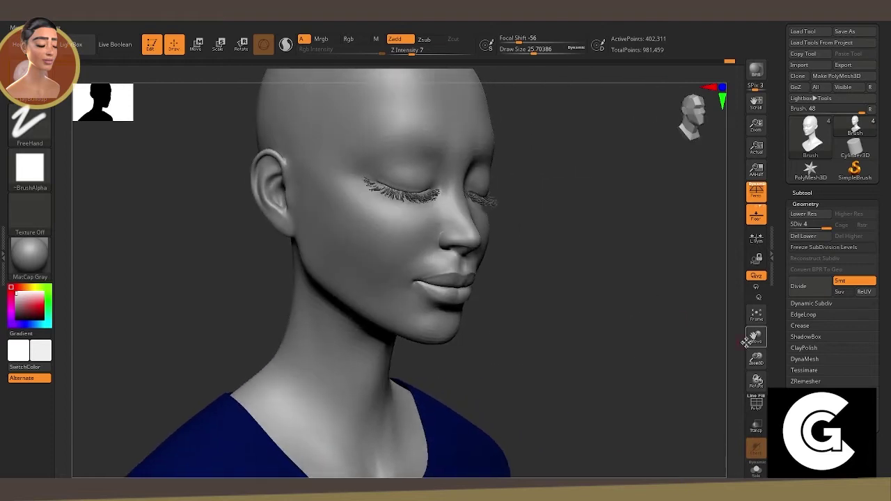
{"action": "left_click_drag", "start_coordinate": [752, 339], "coordinate": [757, 352]}
{"action": "mouse_move", "coordinate": [669, 306]}
{"action": "left_mouse_down"}
{"action": "mouse_move", "coordinate": [629, 300]}
{"action": "mouse_move", "coordinate": [656, 304]}
{"action": "mouse_move", "coordinate": [664, 322]}
{"action": "mouse_move", "coordinate": [617, 305]}
{"action": "mouse_move", "coordinate": [597, 308]}
{"action": "mouse_move", "coordinate": [579, 202]}
{"action": "left_mouse_up"}
{"action": "key", "text": "shift+d"}
{"action": "key", "text": "shift+d"}
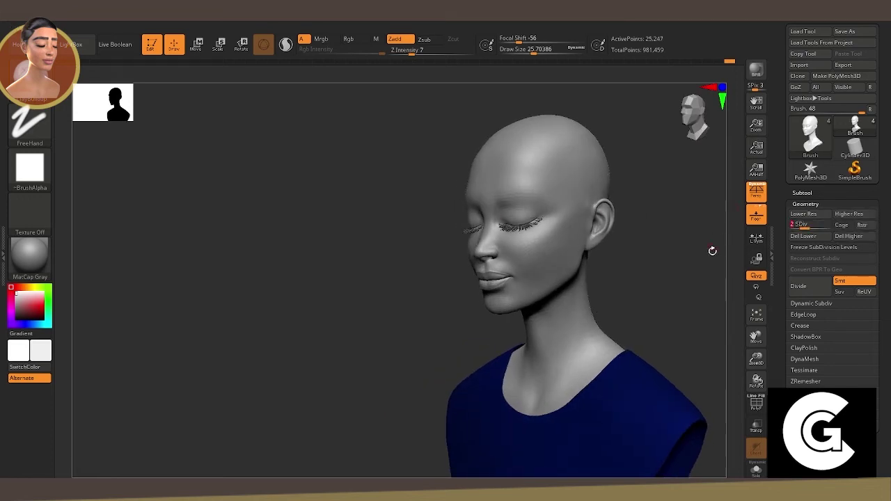
Fit the whole head in view from several angles, with Draw Size about 123.7.
{"action": "left_click_drag", "start_coordinate": [712, 251], "coordinate": [631, 175]}
{"action": "key", "text": "space"}
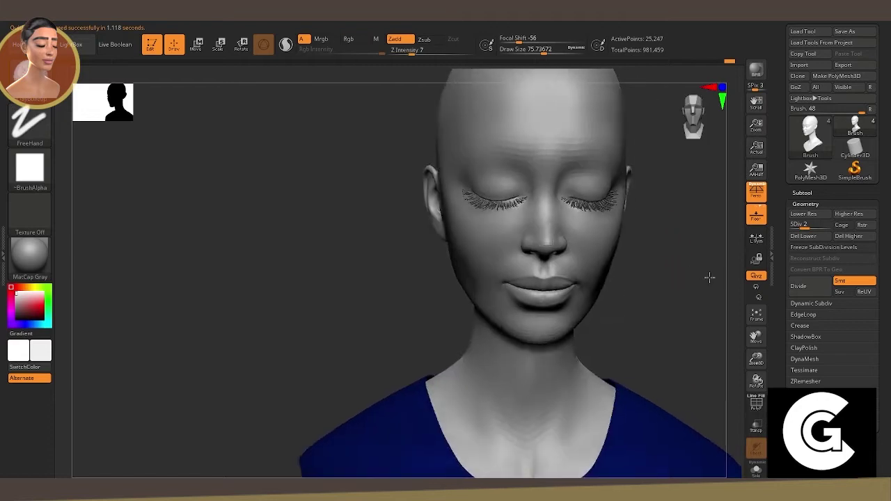
{"action": "left_click_drag", "start_coordinate": [706, 278], "coordinate": [755, 320]}
{"action": "left_click", "coordinate": [755, 315]}
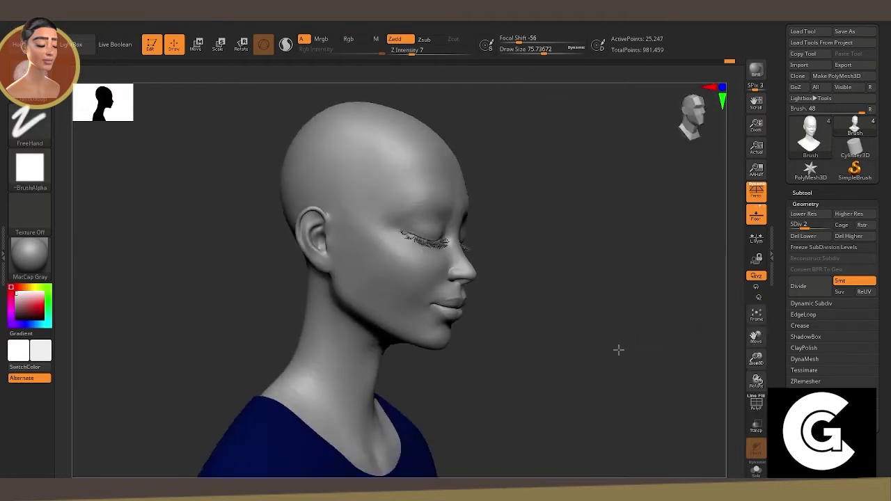
{"action": "scroll", "coordinate": [404, 186], "scroll_direction": "up", "scroll_amount": 3}
{"action": "left_click_drag", "start_coordinate": [756, 359], "coordinate": [757, 341]}
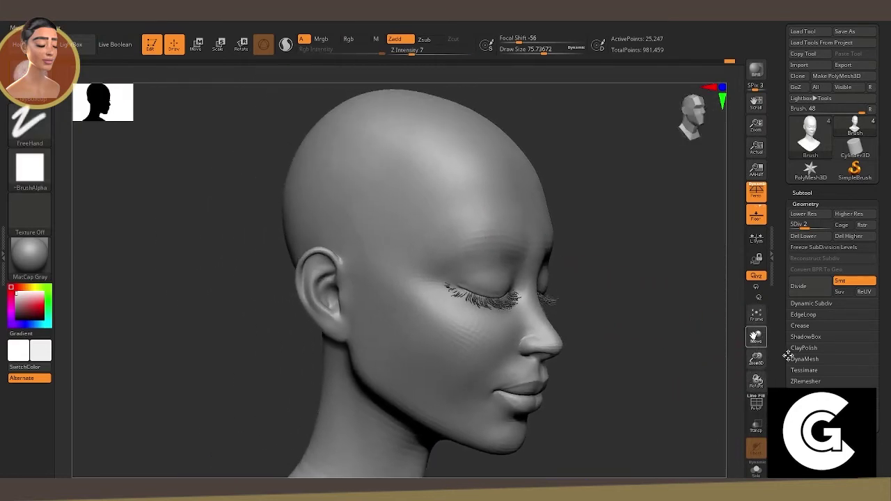
{"action": "key", "text": "space"}
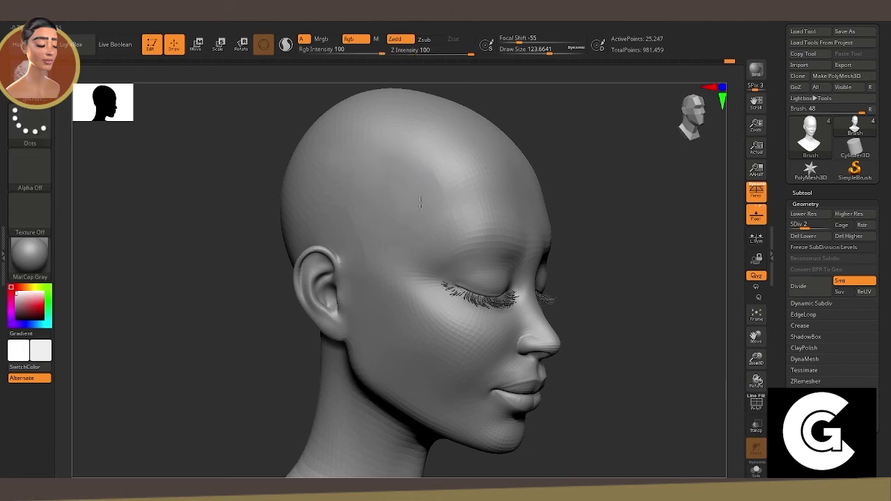
{"action": "mouse_move", "coordinate": [402, 218]}
{"action": "left_mouse_down"}
{"action": "mouse_move", "coordinate": [606, 295]}
{"action": "mouse_move", "coordinate": [424, 199]}
{"action": "mouse_move", "coordinate": [596, 295]}
{"action": "mouse_move", "coordinate": [519, 215]}
{"action": "mouse_move", "coordinate": [424, 189]}
{"action": "mouse_move", "coordinate": [652, 318]}
{"action": "mouse_move", "coordinate": [433, 214]}
{"action": "left_mouse_up"}
Select the Standard brush and raise the head back to SDiv 4.
{"action": "key", "text": "b"}
{"action": "key", "text": "s"}
{"action": "key", "text": "t"}
{"action": "key", "text": "d"}
{"action": "key", "text": "d"}
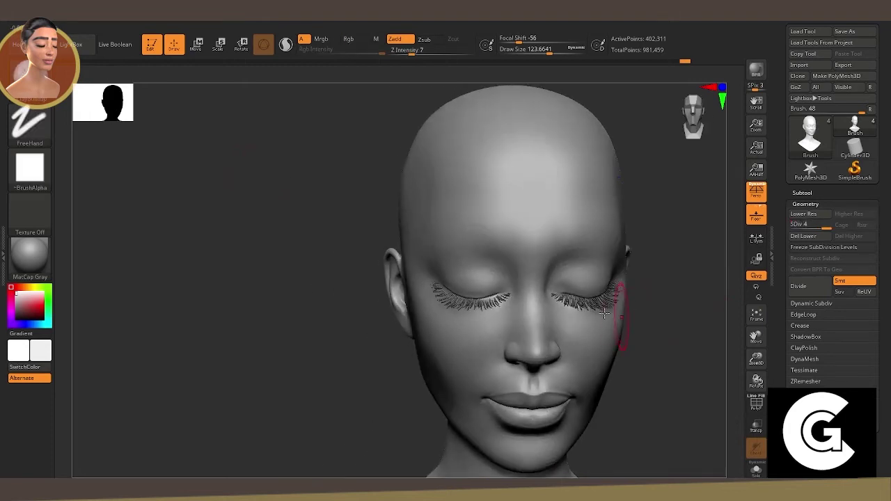
Select the Standard brush (B, S, T), zoom in on the chin and lips, and shrink Draw Size to about 50.
{"action": "key", "text": "b"}
{"action": "key", "text": "s"}
{"action": "key", "text": "t"}
{"action": "left_click", "coordinate": [757, 315]}
{"action": "mouse_move", "coordinate": [756, 359]}
{"action": "left_mouse_down"}
{"action": "mouse_move", "coordinate": [756, 337]}
{"action": "mouse_move", "coordinate": [680, 313]}
{"action": "left_mouse_up"}
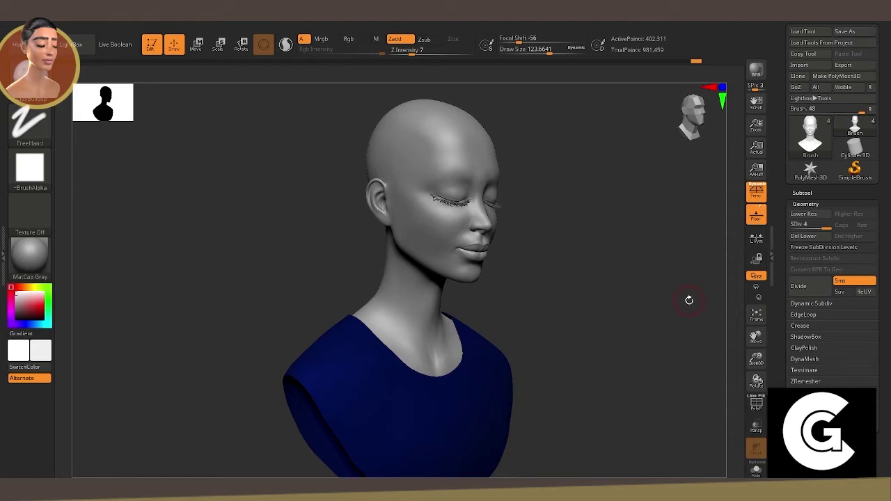
{"action": "mouse_move", "coordinate": [316, 314]}
{"action": "left_mouse_down"}
{"action": "mouse_move", "coordinate": [537, 285]}
{"action": "mouse_move", "coordinate": [647, 294]}
{"action": "left_mouse_up"}
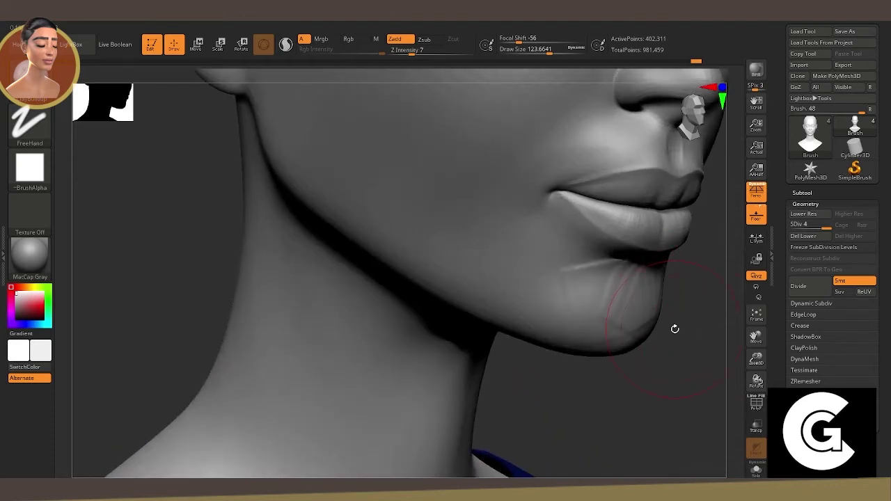
{"action": "mouse_move", "coordinate": [676, 328]}
{"action": "left_mouse_down", "text": "alt"}
{"action": "mouse_move", "coordinate": [656, 318]}
{"action": "mouse_move", "coordinate": [683, 339]}
{"action": "mouse_move", "coordinate": [564, 341]}
{"action": "mouse_move", "coordinate": [612, 335]}
{"action": "left_mouse_up", "text": "alt"}
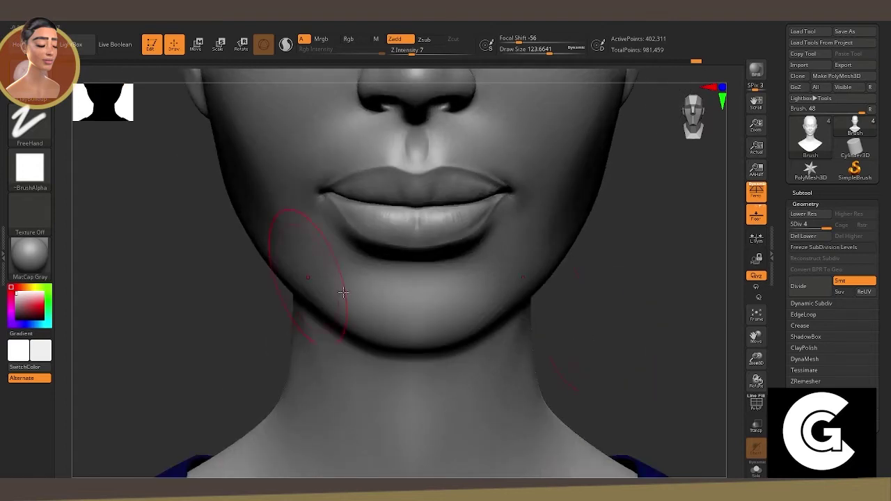
{"action": "key", "text": "space"}
{"action": "left_click_drag", "start_coordinate": [557, 234], "coordinate": [536, 233]}
Shift-smooth the skin beside the mouth corners and chin with Draw Size lowered to about 29.
{"action": "left_click_drag", "start_coordinate": [677, 295], "coordinate": [467, 155]}
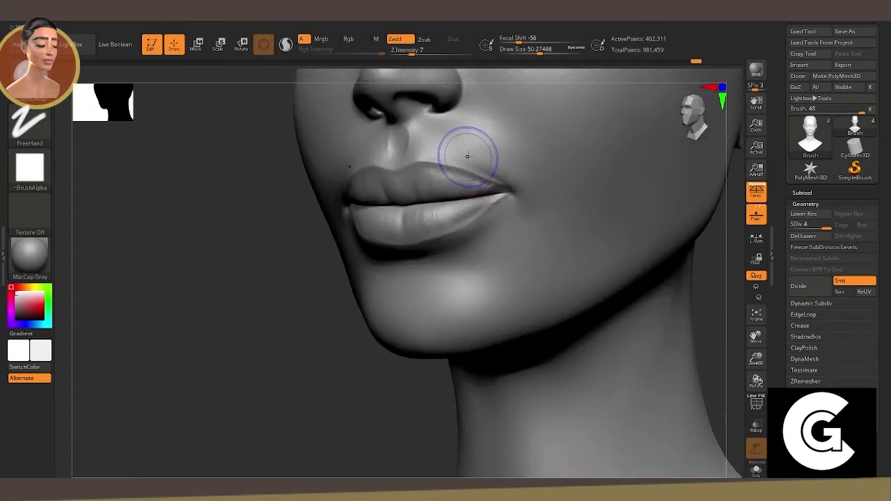
{"action": "left_click_drag", "start_coordinate": [520, 229], "coordinate": [253, 249], "text": "shift"}
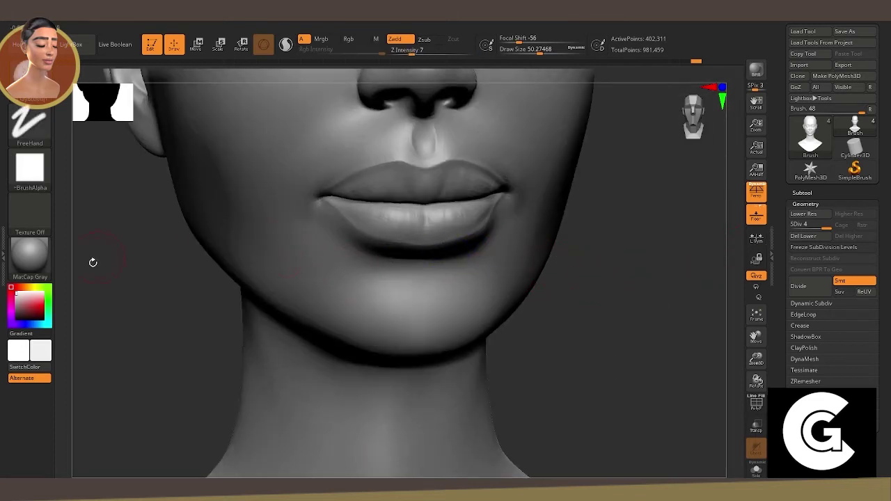
{"action": "mouse_move", "coordinate": [94, 261]}
{"action": "left_mouse_down"}
{"action": "mouse_move", "coordinate": [344, 183]}
{"action": "mouse_move", "coordinate": [313, 180]}
{"action": "left_mouse_up"}
{"action": "key", "text": "space"}
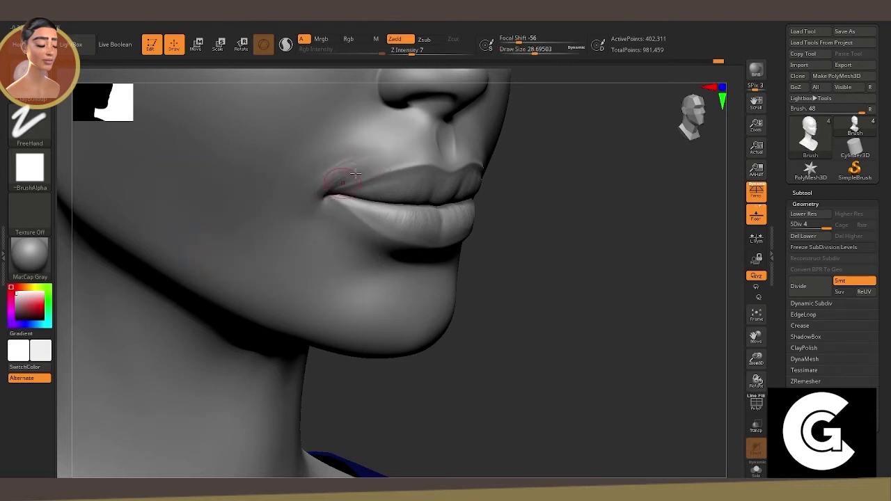
{"action": "key", "text": "shift"}
{"action": "left_click_drag", "start_coordinate": [521, 297], "coordinate": [326, 206]}
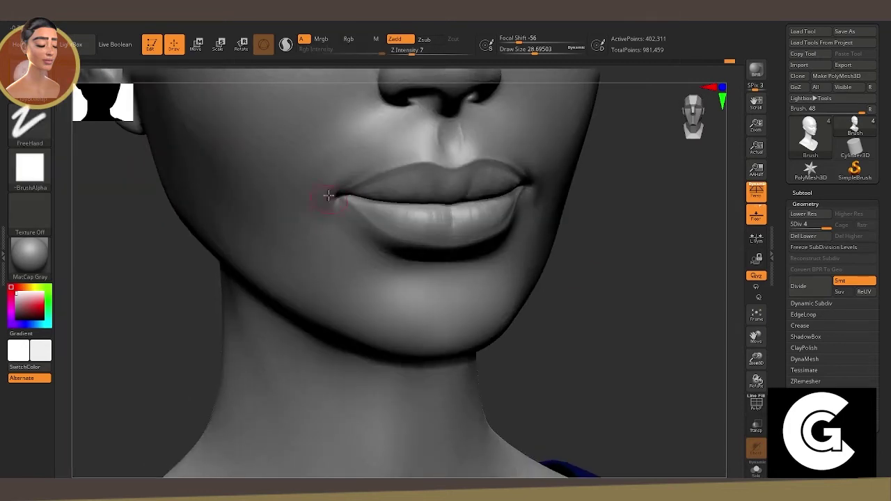
{"action": "left_click_drag", "start_coordinate": [627, 328], "coordinate": [589, 328]}
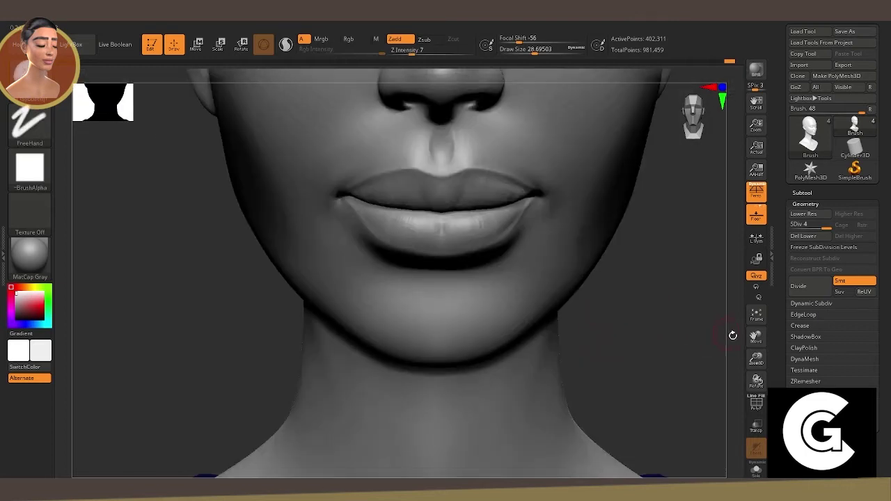
{"action": "left_click_drag", "start_coordinate": [757, 359], "coordinate": [757, 376]}
{"action": "left_click_drag", "start_coordinate": [697, 327], "coordinate": [660, 328]}
{"action": "mouse_move", "coordinate": [755, 338]}
{"action": "left_mouse_down"}
{"action": "mouse_move", "coordinate": [587, 299]}
{"action": "mouse_move", "coordinate": [617, 307]}
{"action": "left_mouse_up"}
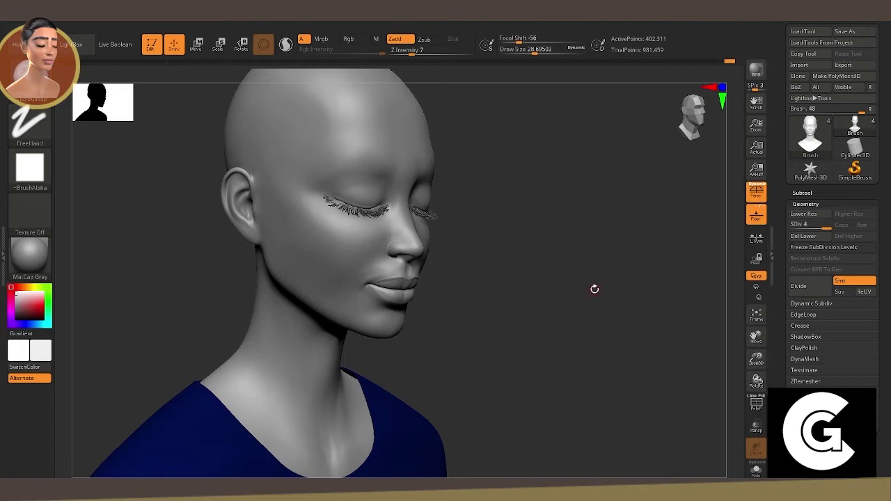
Select eyelash subtool 21211 and scale it down slightly with the Move gizmo to sit on the lids.
{"action": "left_click", "coordinate": [802, 193]}
{"action": "left_click", "coordinate": [815, 286]}
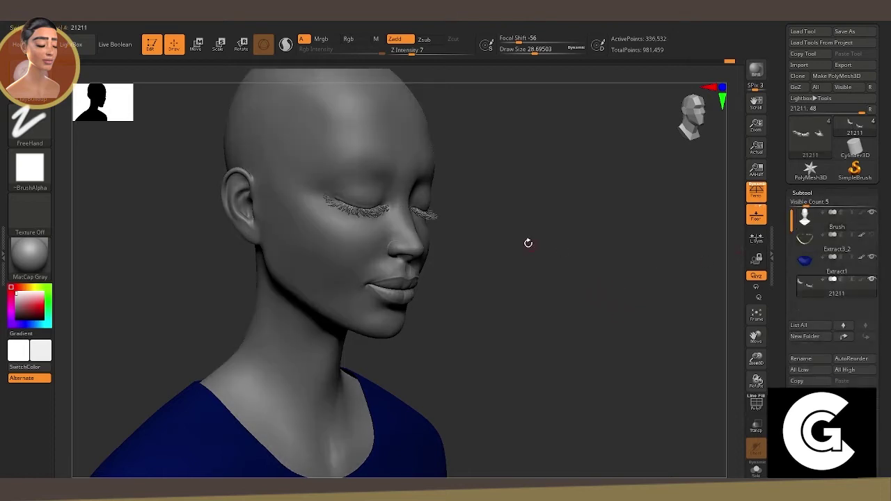
{"action": "key", "text": "w"}
{"action": "left_click", "coordinate": [394, 206]}
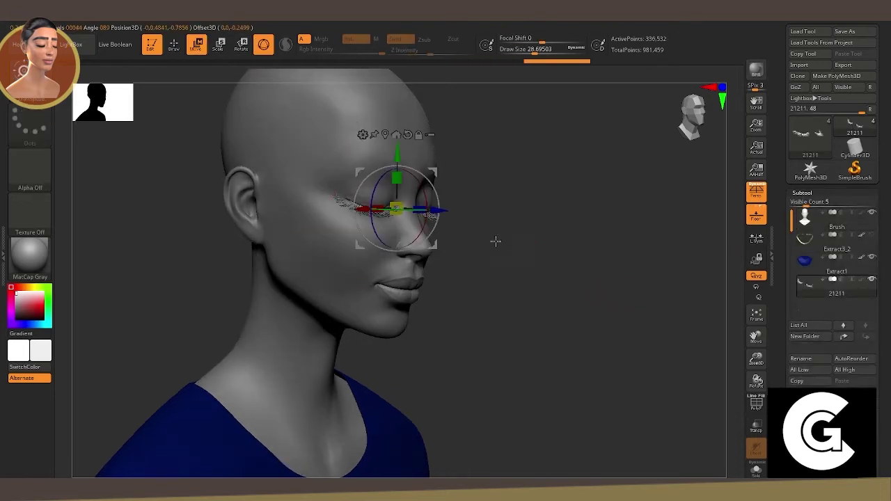
{"action": "left_click_drag", "start_coordinate": [494, 241], "coordinate": [489, 274]}
{"action": "left_click_drag", "start_coordinate": [757, 358], "coordinate": [757, 327]}
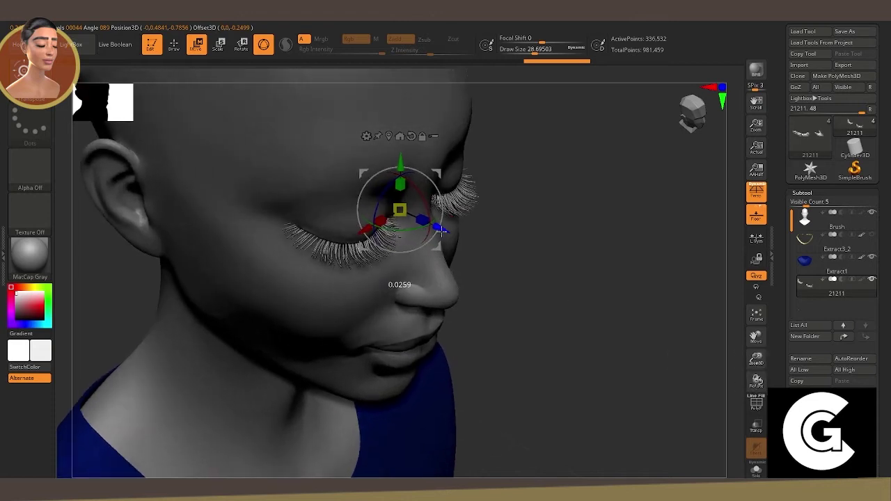
{"action": "mouse_move", "coordinate": [472, 243]}
{"action": "left_mouse_down"}
{"action": "mouse_move", "coordinate": [520, 257]}
{"action": "mouse_move", "coordinate": [513, 245]}
{"action": "left_mouse_up"}
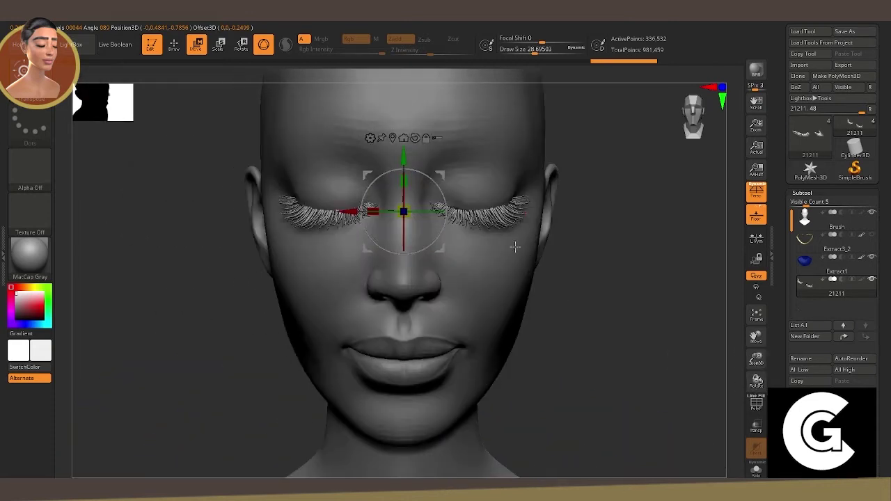
Return to Draw mode and reselect the Brush head subtool, framing the bust in three-quarter view.
{"action": "left_click", "coordinate": [174, 43]}
{"action": "left_click", "coordinate": [804, 219]}
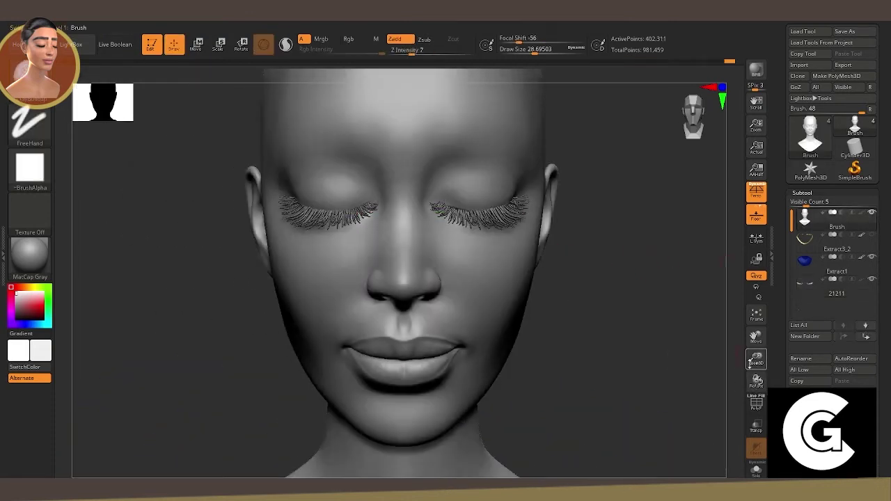
{"action": "left_click_drag", "start_coordinate": [757, 358], "coordinate": [757, 390]}
{"action": "left_click_drag", "start_coordinate": [643, 284], "coordinate": [708, 348]}
{"action": "left_click_drag", "start_coordinate": [757, 369], "coordinate": [742, 344]}
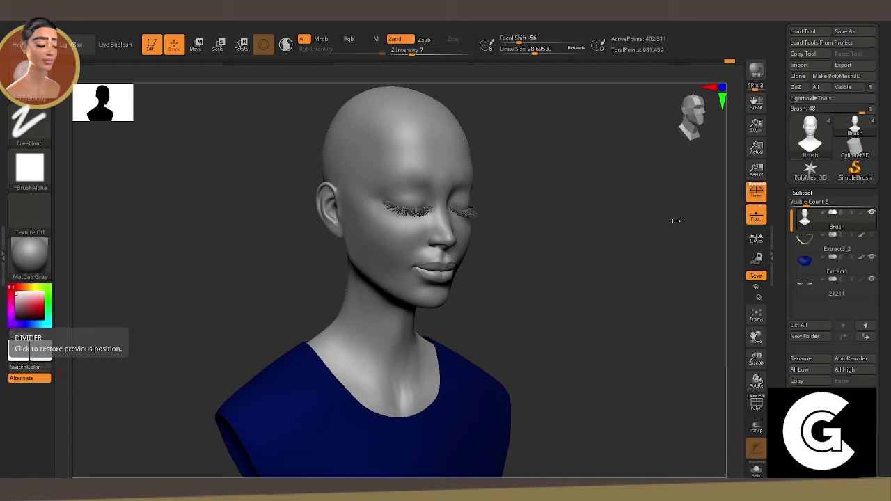
Set the brush to colour-only painting with a beige skin colour and Draw Size about 192.
{"action": "left_click", "coordinate": [802, 193]}
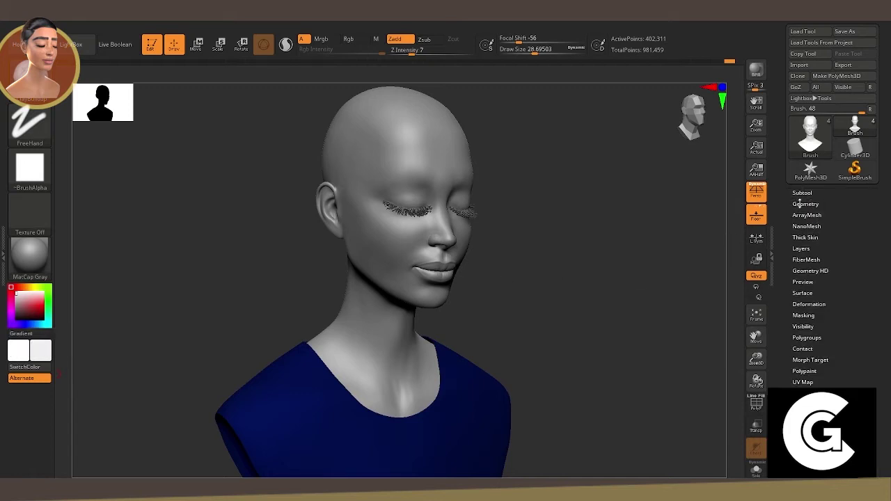
{"action": "left_click", "coordinate": [799, 248]}
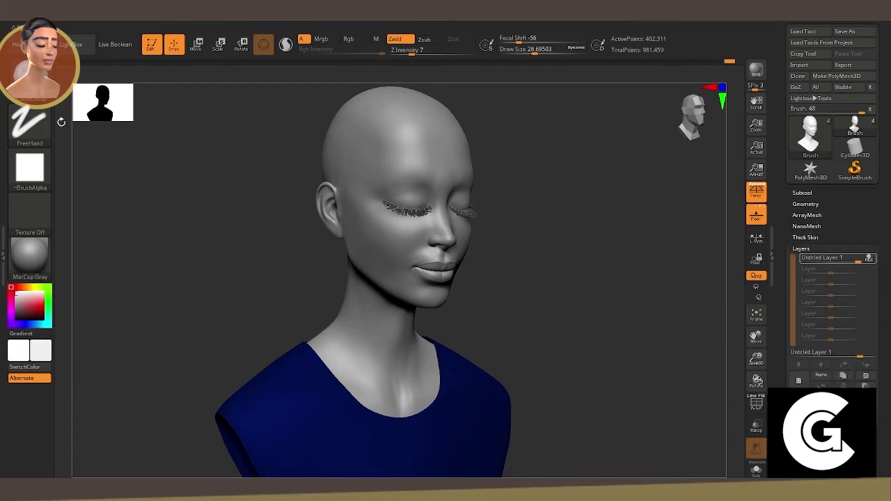
{"action": "left_click", "coordinate": [21, 70]}
{"action": "left_click", "coordinate": [533, 307]}
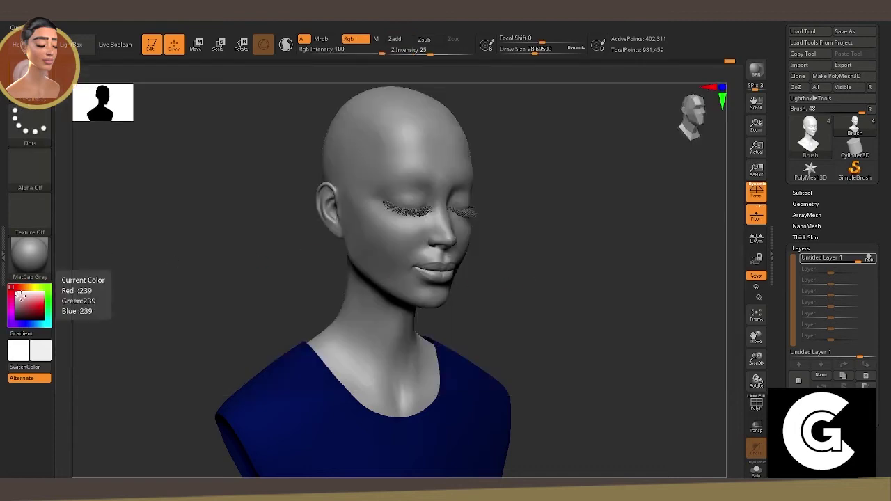
{"action": "left_click_drag", "start_coordinate": [21, 296], "coordinate": [26, 288]}
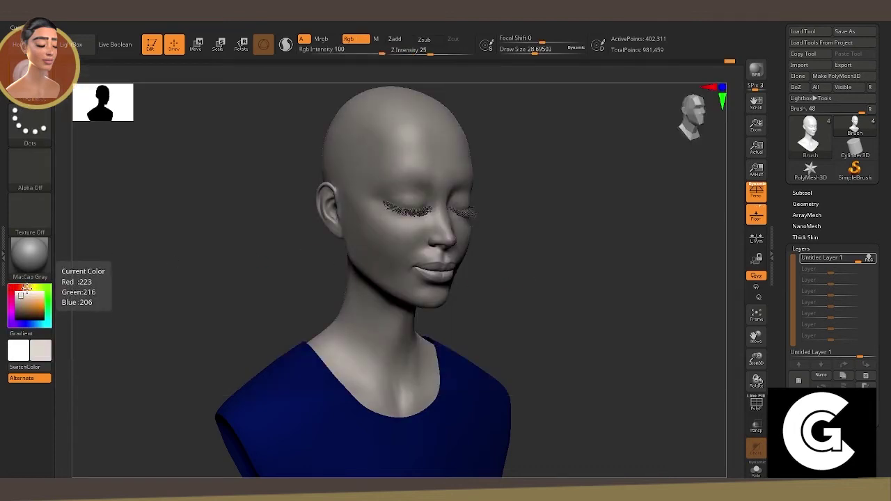
{"action": "left_click_drag", "start_coordinate": [26, 287], "coordinate": [25, 296]}
{"action": "key", "text": "space"}
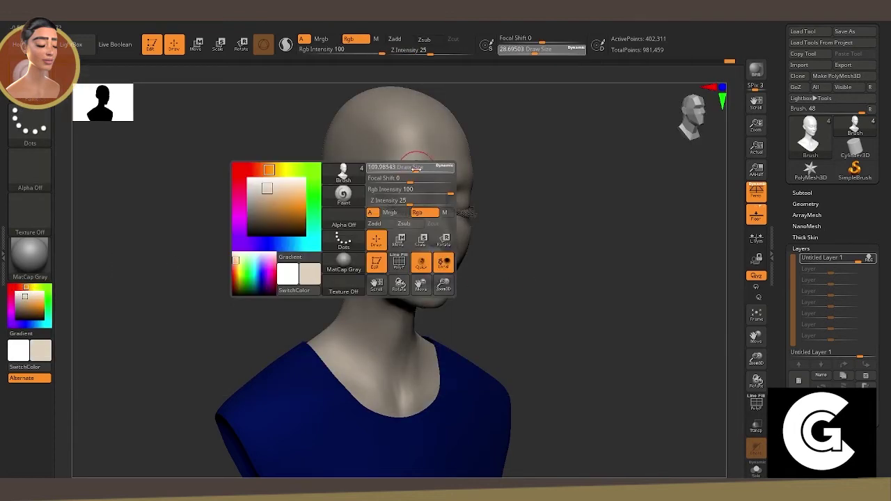
{"action": "left_click_drag", "start_coordinate": [416, 168], "coordinate": [427, 167]}
{"action": "left_click", "coordinate": [68, 25]}
{"action": "left_click", "coordinate": [77, 77]}
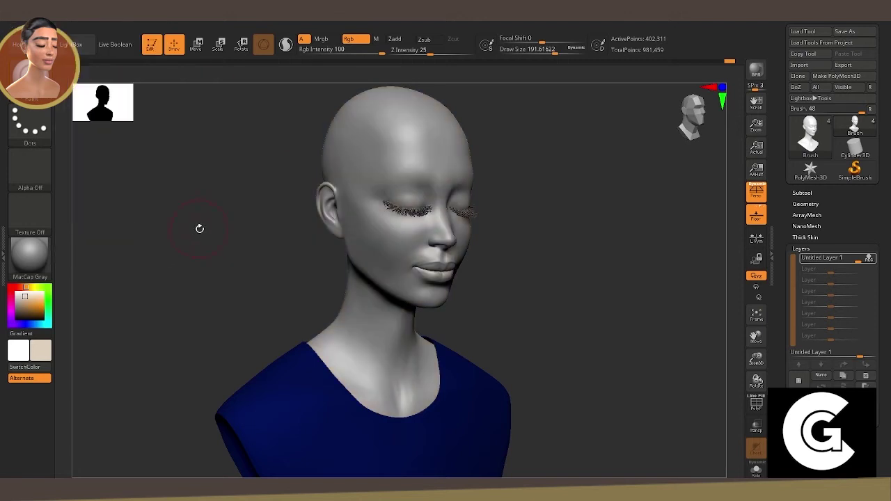
Fine-tune the skin tone and paint it over the face and neck at Draw Size about 312.
{"action": "left_click_drag", "start_coordinate": [281, 199], "coordinate": [252, 223], "text": "shift"}
{"action": "left_click", "coordinate": [30, 298]}
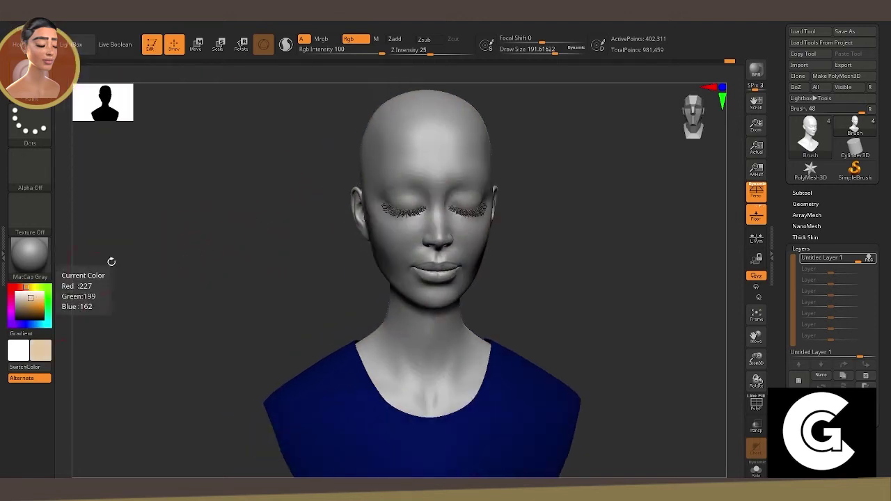
{"action": "key", "text": "space"}
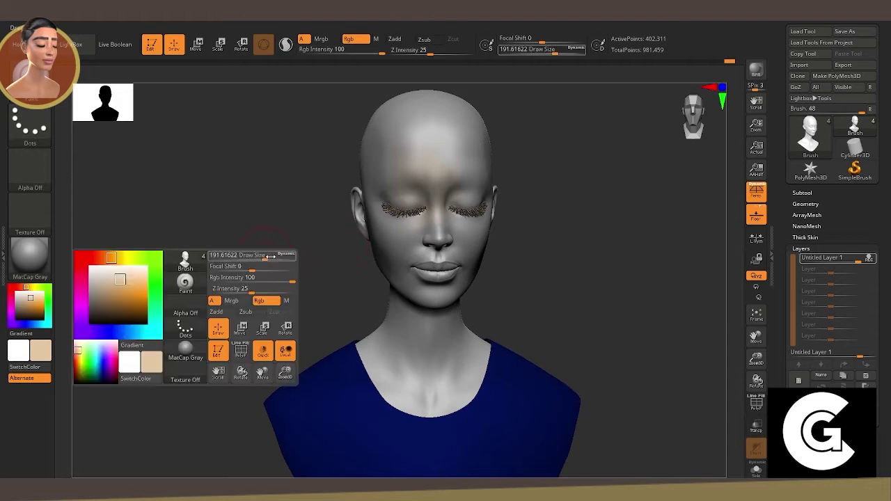
{"action": "mouse_move", "coordinate": [268, 260]}
{"action": "left_mouse_down"}
{"action": "mouse_move", "coordinate": [404, 173]}
{"action": "mouse_move", "coordinate": [313, 154]}
{"action": "mouse_move", "coordinate": [350, 244]}
{"action": "mouse_move", "coordinate": [436, 311]}
{"action": "mouse_move", "coordinate": [348, 284]}
{"action": "left_mouse_up"}
{"action": "right_click_drag", "start_coordinate": [348, 285], "coordinate": [360, 278]}
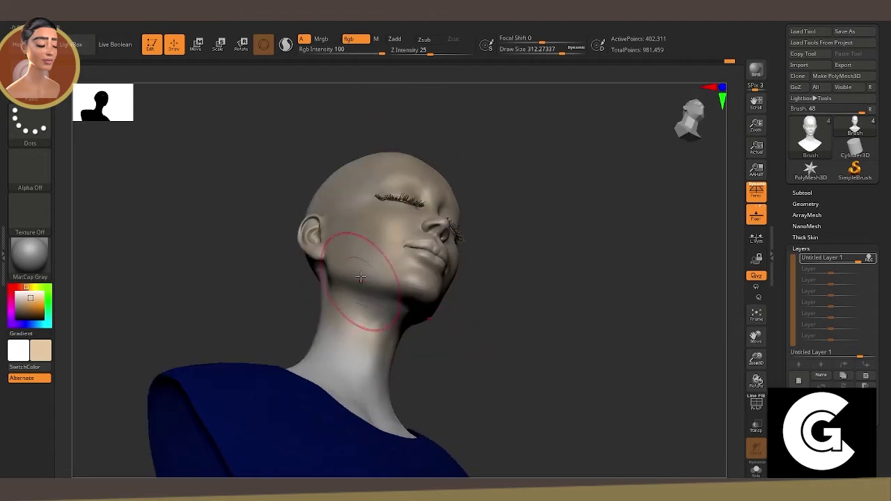
Orbit the head through profile and top views, ending in a straight front view.
{"action": "mouse_move", "coordinate": [298, 382]}
{"action": "right_mouse_down"}
{"action": "mouse_move", "coordinate": [468, 418]}
{"action": "mouse_move", "coordinate": [360, 350]}
{"action": "right_mouse_up"}
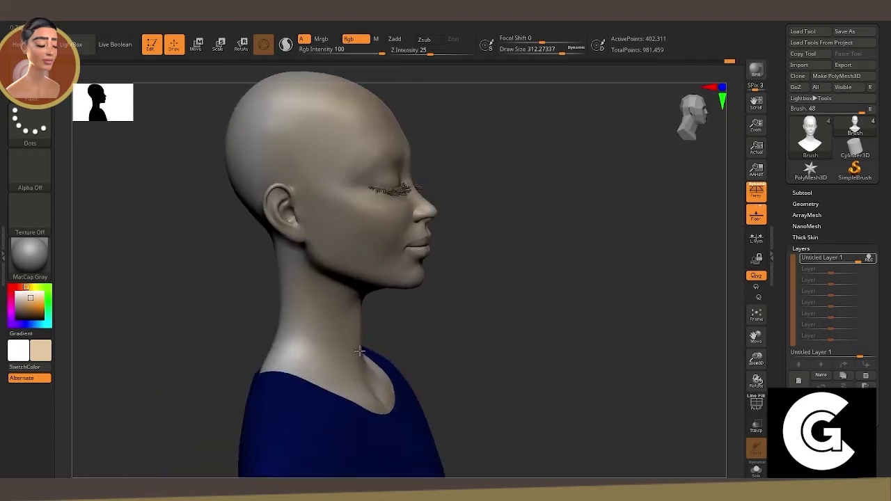
{"action": "mouse_move", "coordinate": [332, 85]}
{"action": "right_mouse_down"}
{"action": "mouse_move", "coordinate": [516, 240]}
{"action": "mouse_move", "coordinate": [384, 221]}
{"action": "mouse_move", "coordinate": [275, 236]}
{"action": "right_mouse_up"}
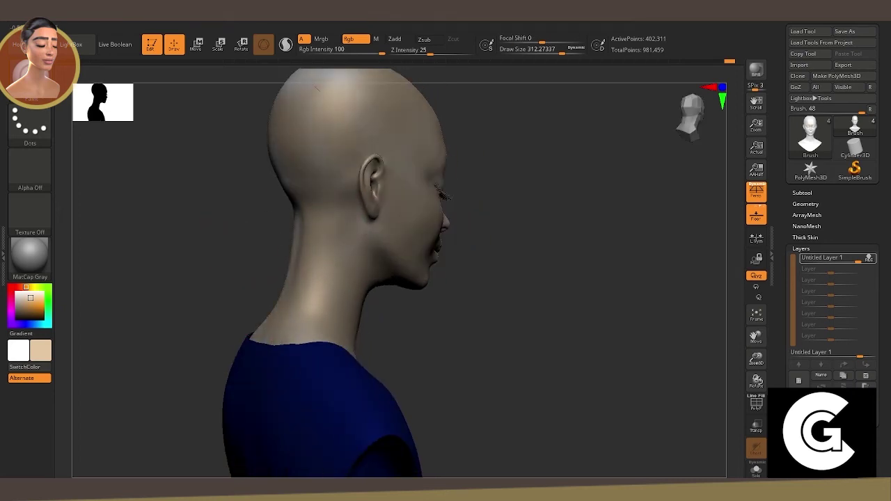
{"action": "mouse_move", "coordinate": [751, 372]}
{"action": "left_mouse_down"}
{"action": "mouse_move", "coordinate": [678, 346]}
{"action": "mouse_move", "coordinate": [396, 177]}
{"action": "left_mouse_up"}
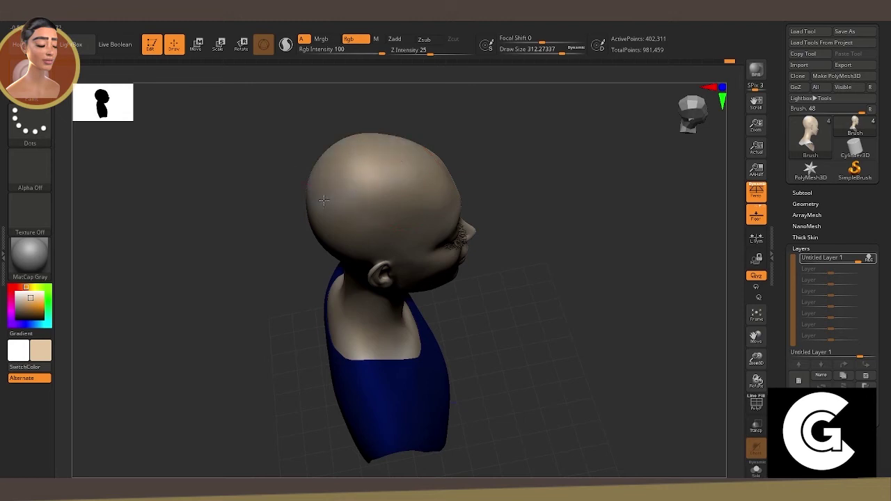
{"action": "right_click_drag", "start_coordinate": [349, 194], "coordinate": [500, 231]}
{"action": "left_click_drag", "start_coordinate": [551, 229], "coordinate": [469, 208]}
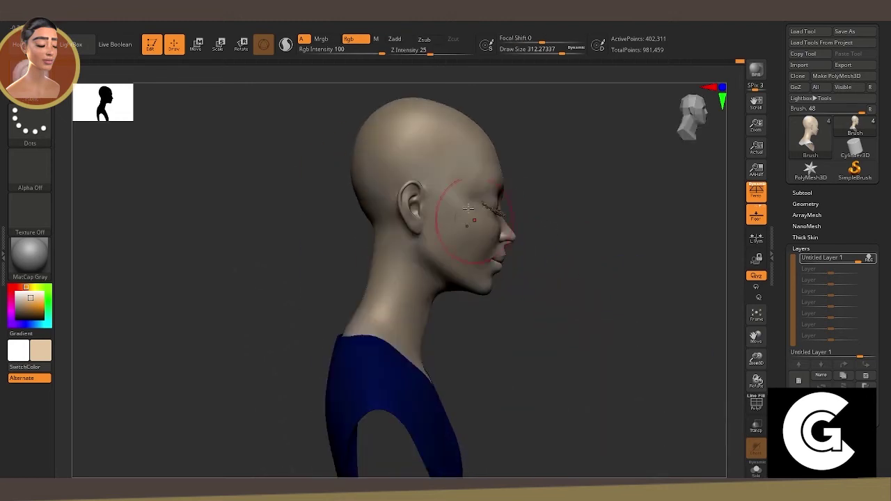
{"action": "left_click_drag", "start_coordinate": [399, 239], "coordinate": [507, 203]}
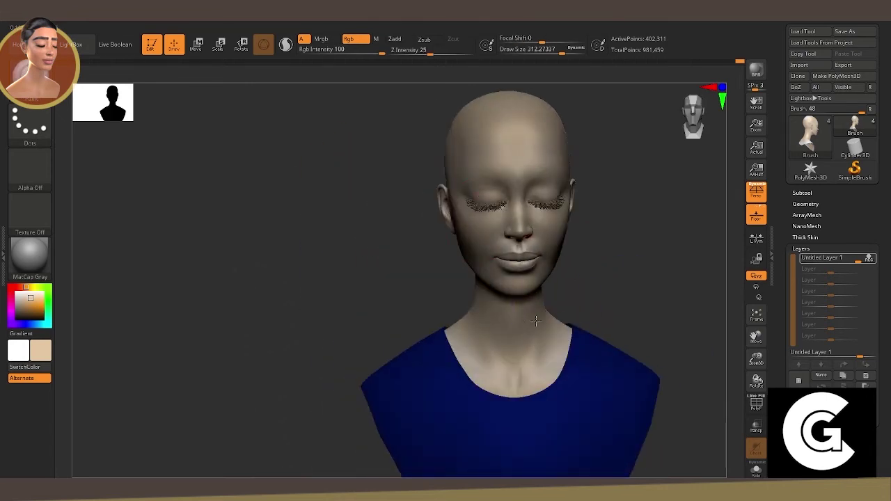
{"action": "mouse_move", "coordinate": [617, 334]}
{"action": "left_mouse_down"}
{"action": "mouse_move", "coordinate": [702, 338]}
{"action": "mouse_move", "coordinate": [597, 310]}
{"action": "mouse_move", "coordinate": [496, 264]}
{"action": "left_mouse_up"}
{"action": "left_click_drag", "start_coordinate": [743, 334], "coordinate": [637, 324], "text": "shift"}
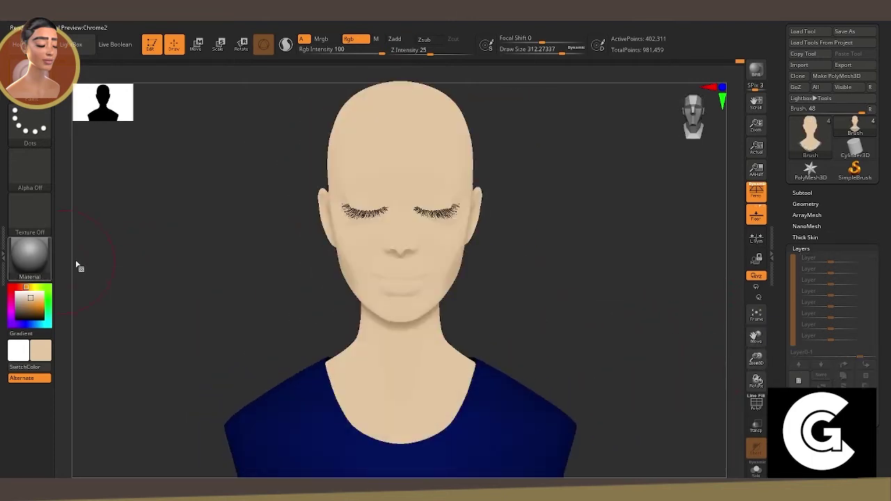
Preview a skin-shaded material on the bust, then switch back to MatCap Gray.
{"action": "left_click", "coordinate": [30, 254]}
{"action": "left_click", "coordinate": [265, 222]}
{"action": "left_click", "coordinate": [30, 254]}
{"action": "left_click", "coordinate": [212, 228]}
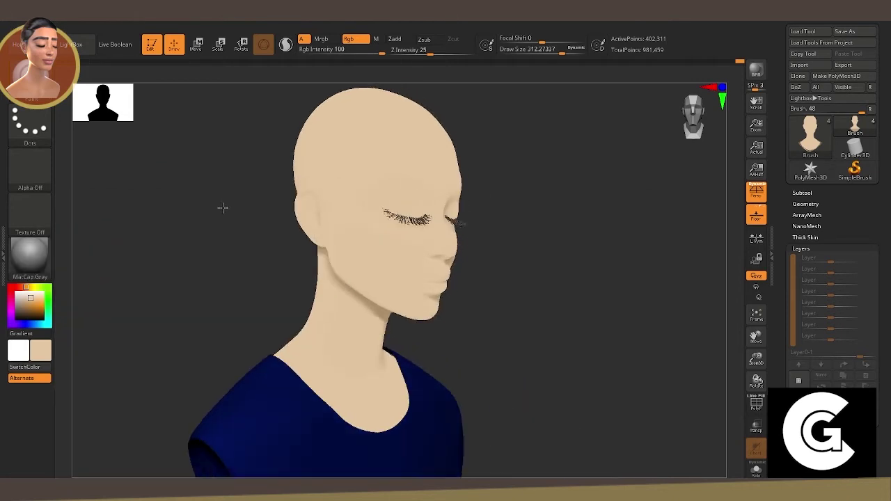
{"action": "left_click_drag", "start_coordinate": [508, 267], "coordinate": [487, 268]}
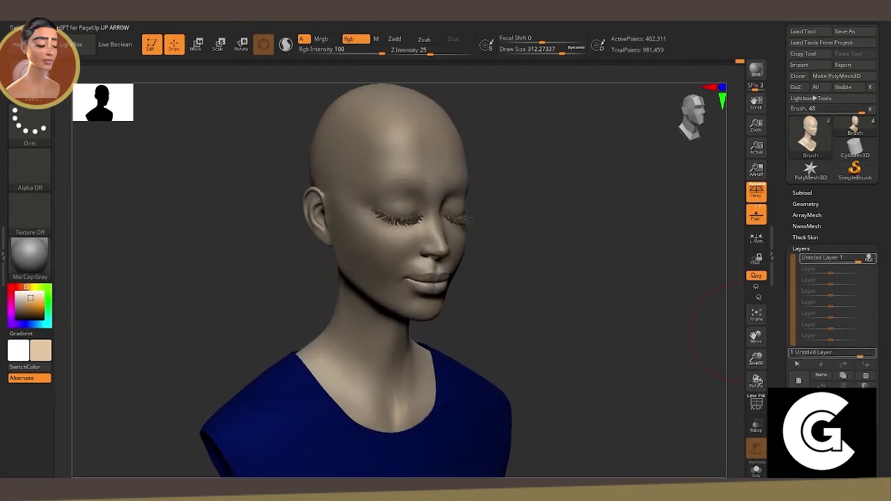
Delete the old paint layer, add a new Untitled Layer 1, and pick a purple paint colour.
{"action": "left_click", "coordinate": [869, 258]}
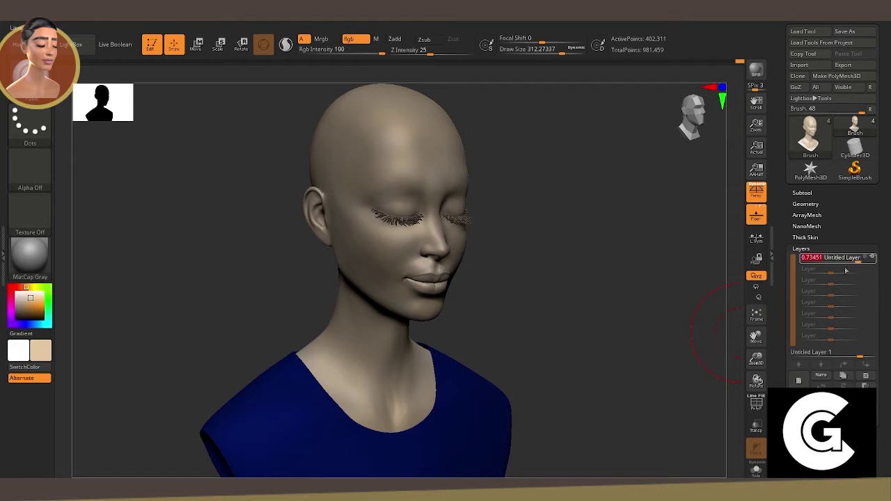
{"action": "left_click", "coordinate": [800, 381]}
{"action": "left_click_drag", "start_coordinate": [648, 313], "coordinate": [605, 318]}
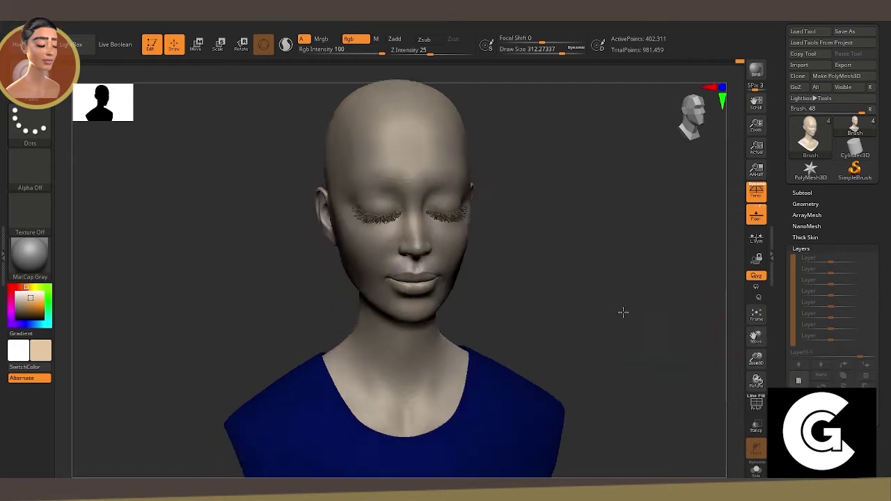
{"action": "left_click", "coordinate": [799, 381]}
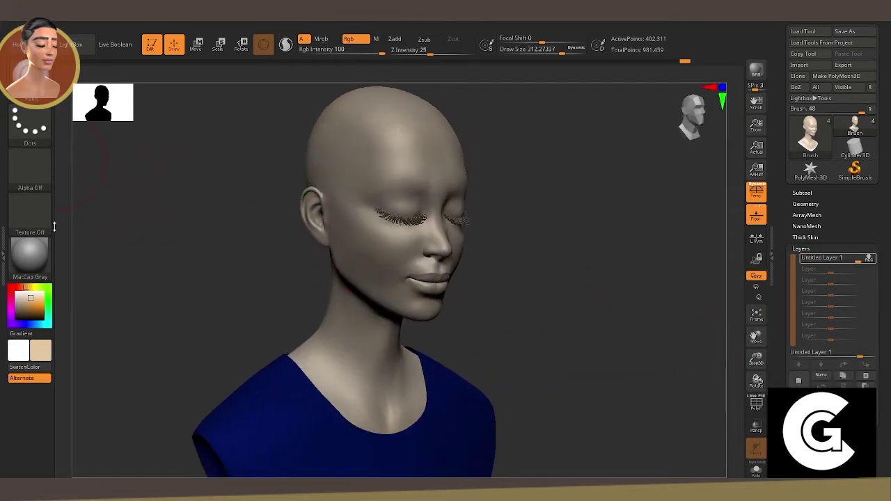
{"action": "left_click", "coordinate": [21, 307]}
Settle on purple and tint both closed eyelids with a small brush.
{"action": "left_click", "coordinate": [16, 325]}
{"action": "left_click", "coordinate": [38, 310]}
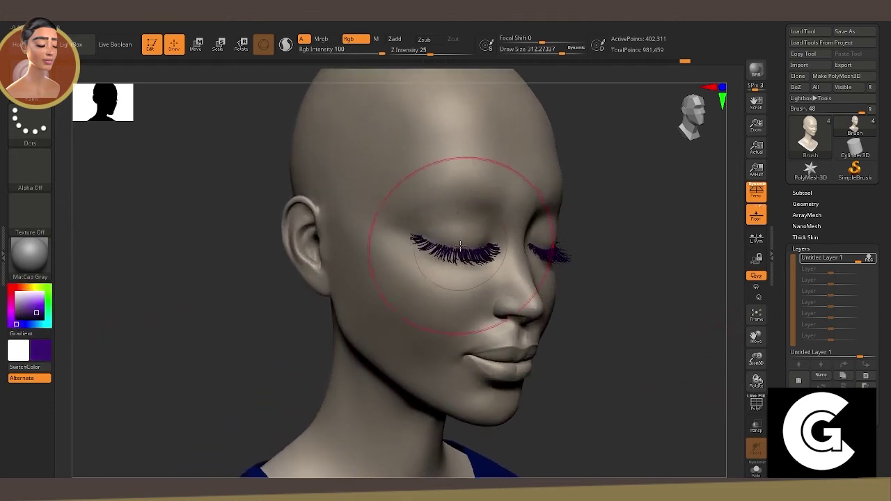
{"action": "key", "text": "space"}
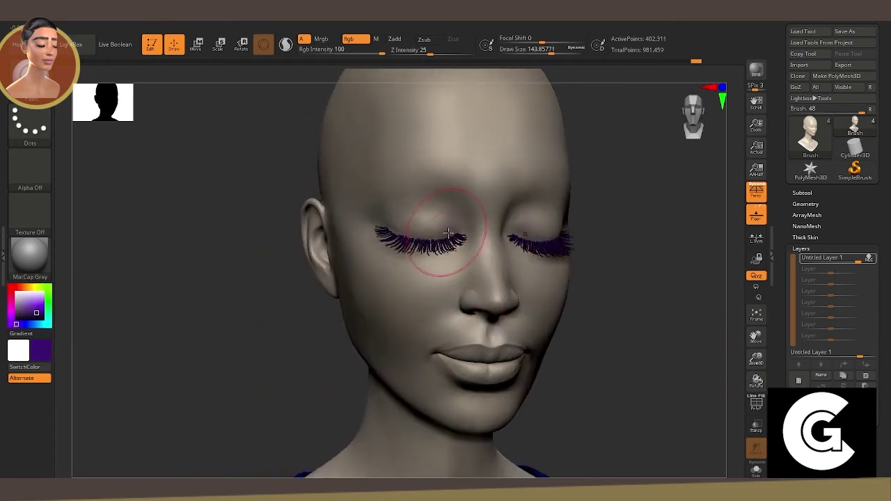
{"action": "left_click_drag", "start_coordinate": [448, 233], "coordinate": [452, 240]}
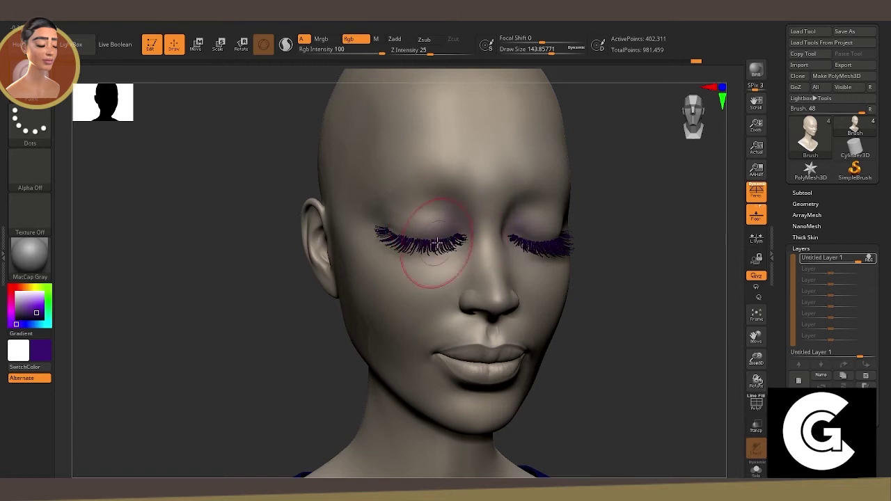
{"action": "left_click_drag", "start_coordinate": [668, 315], "coordinate": [616, 313]}
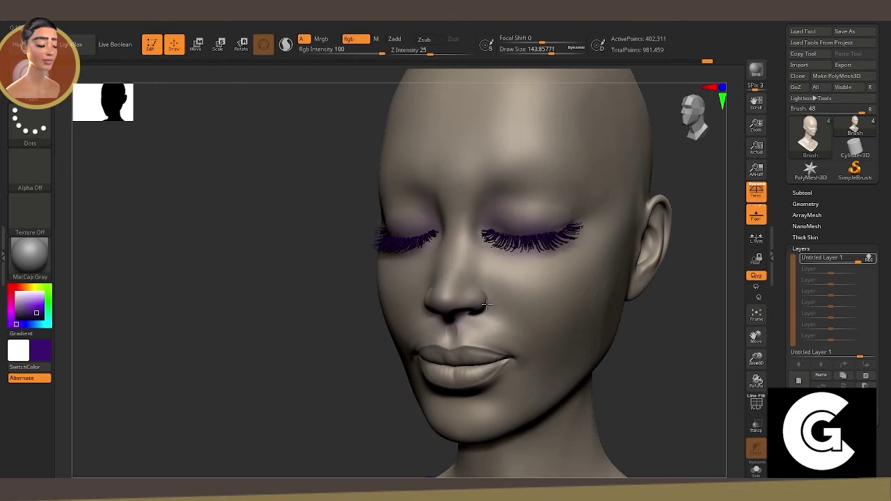
{"action": "left_click_drag", "start_coordinate": [486, 303], "coordinate": [362, 311]}
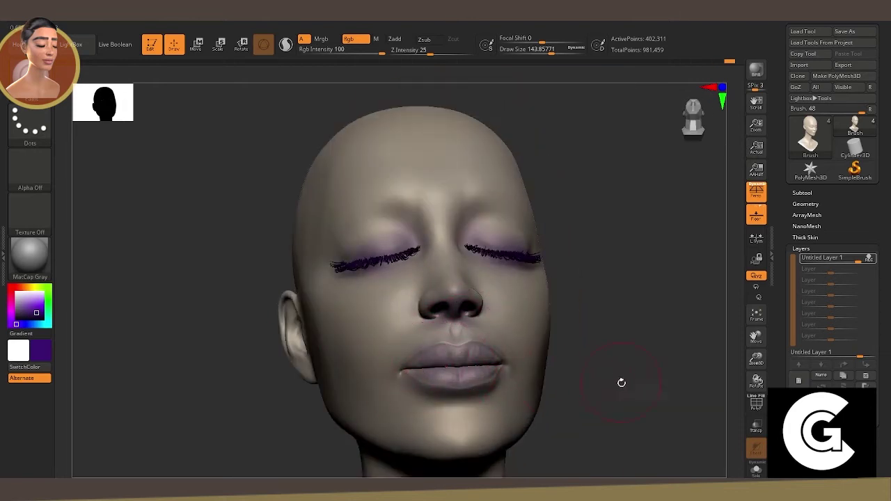
{"action": "mouse_move", "coordinate": [623, 382]}
{"action": "left_mouse_down", "text": "shift"}
{"action": "mouse_move", "coordinate": [466, 429]}
{"action": "mouse_move", "coordinate": [190, 238]}
{"action": "left_mouse_up", "text": "shift"}
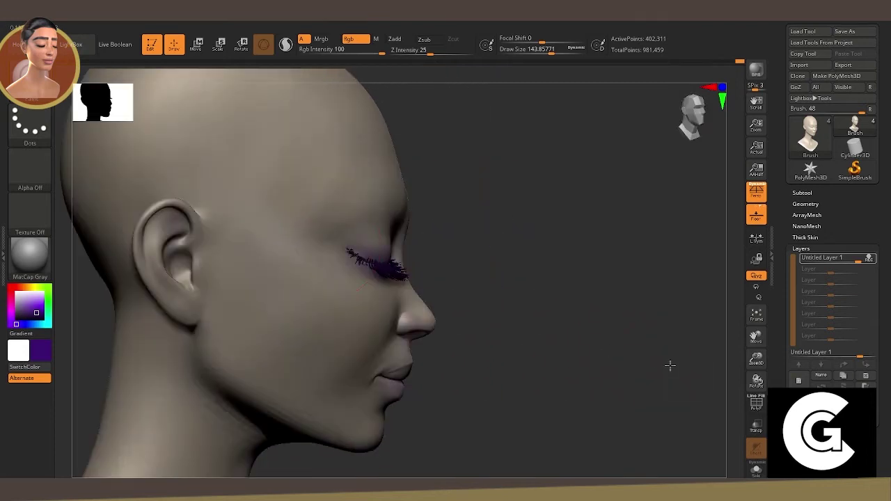
{"action": "left_click_drag", "start_coordinate": [530, 334], "coordinate": [671, 364]}
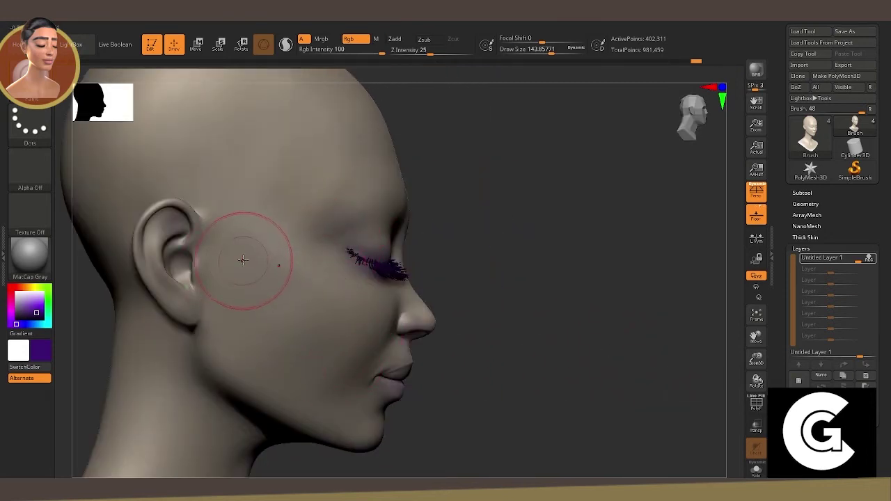
Enlarge the brush for the cheek and soften Focal Shift to 34, then inspect the shading.
{"action": "key", "text": "space"}
{"action": "mouse_move", "coordinate": [244, 263]}
{"action": "left_mouse_down"}
{"action": "mouse_move", "coordinate": [300, 324]}
{"action": "mouse_move", "coordinate": [262, 259]}
{"action": "left_mouse_up"}
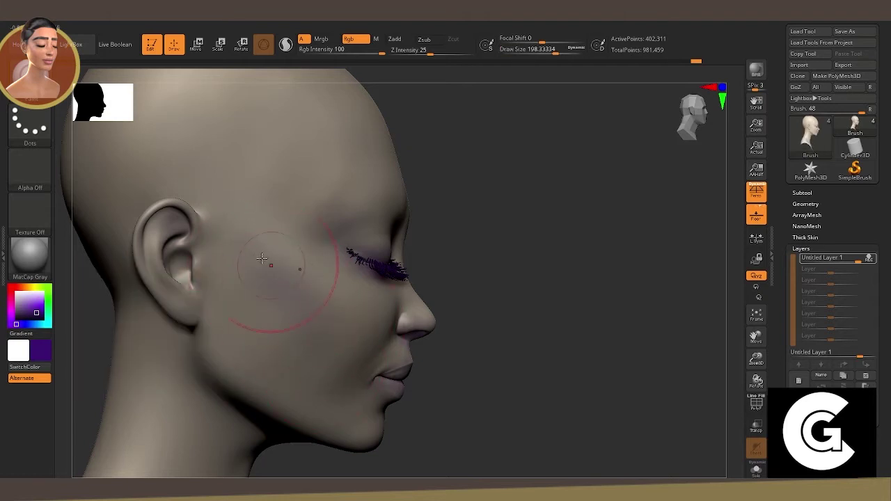
{"action": "right_click_drag", "start_coordinate": [396, 326], "coordinate": [369, 308]}
{"action": "key", "text": "space"}
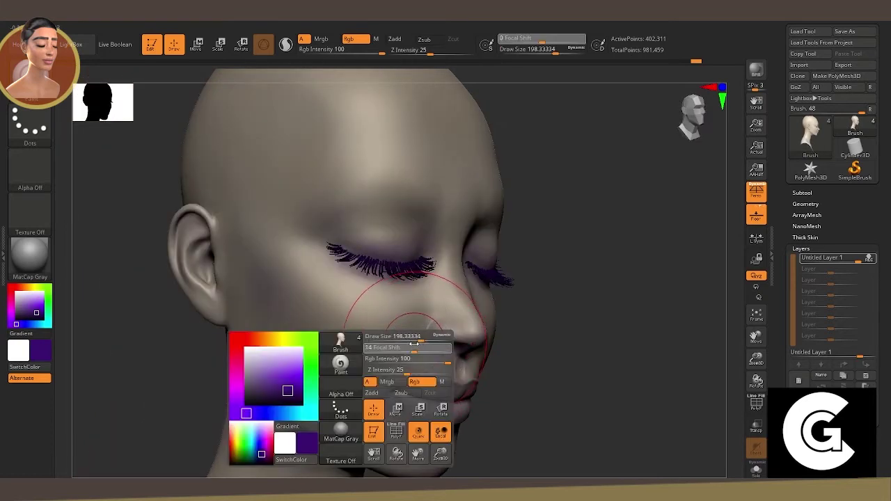
{"action": "mouse_move", "coordinate": [418, 339]}
{"action": "left_mouse_down"}
{"action": "mouse_move", "coordinate": [390, 338]}
{"action": "mouse_move", "coordinate": [400, 351]}
{"action": "left_mouse_up"}
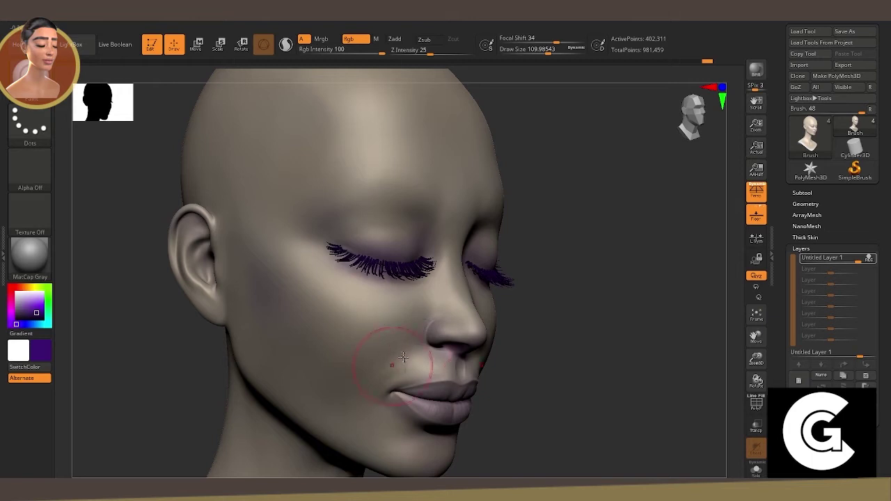
{"action": "mouse_move", "coordinate": [453, 380]}
{"action": "right_mouse_down"}
{"action": "mouse_move", "coordinate": [525, 360]}
{"action": "mouse_move", "coordinate": [430, 338]}
{"action": "mouse_move", "coordinate": [537, 388]}
{"action": "mouse_move", "coordinate": [635, 361]}
{"action": "mouse_move", "coordinate": [420, 227]}
{"action": "right_mouse_up"}
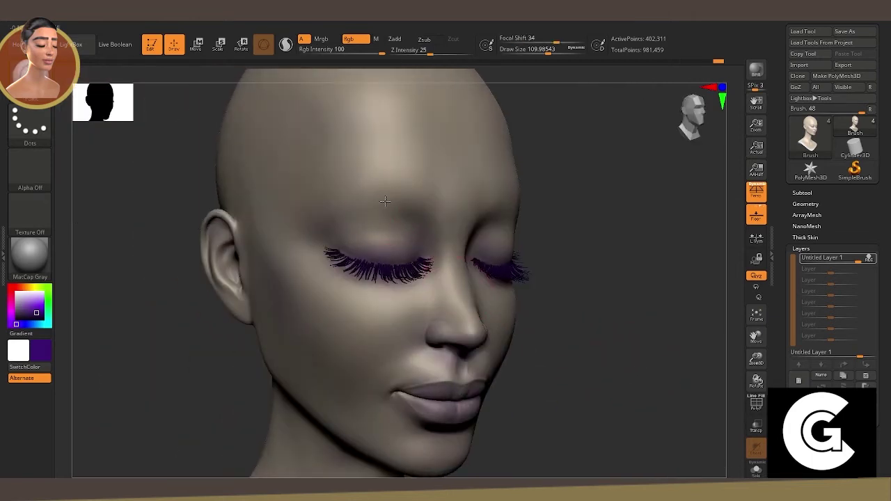
Greatly enlarge the brush and paint faint purple over the back and crown of the head.
{"action": "left_click_drag", "start_coordinate": [758, 359], "coordinate": [724, 325]}
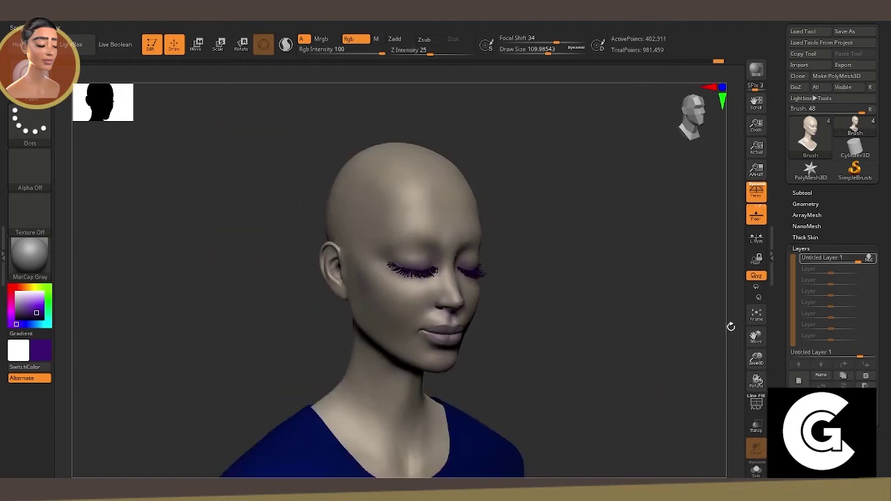
{"action": "mouse_move", "coordinate": [724, 325]}
{"action": "right_mouse_down"}
{"action": "mouse_move", "coordinate": [549, 279]}
{"action": "mouse_move", "coordinate": [368, 351]}
{"action": "mouse_move", "coordinate": [515, 355]}
{"action": "mouse_move", "coordinate": [412, 359]}
{"action": "mouse_move", "coordinate": [492, 432]}
{"action": "mouse_move", "coordinate": [253, 311]}
{"action": "mouse_move", "coordinate": [423, 276]}
{"action": "right_mouse_up"}
{"action": "key", "text": "space"}
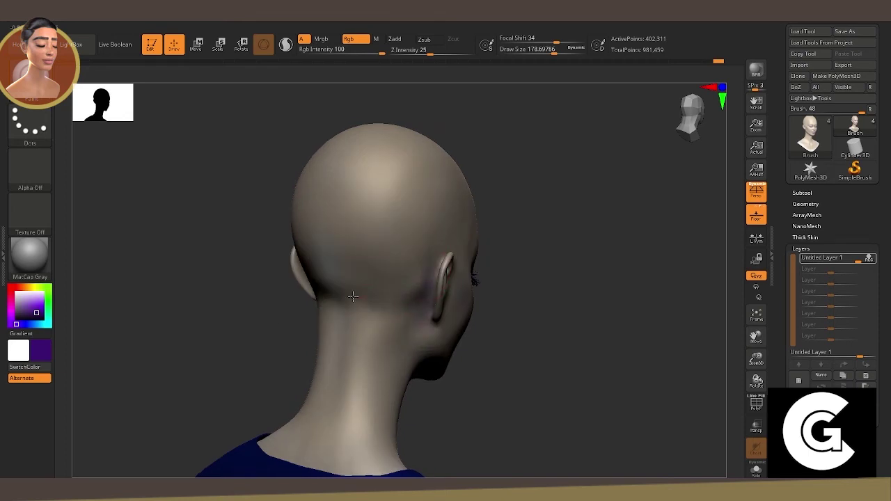
{"action": "key", "text": "s"}
{"action": "left_click_drag", "start_coordinate": [328, 230], "coordinate": [379, 248]}
{"action": "mouse_move", "coordinate": [320, 209]}
{"action": "left_mouse_down"}
{"action": "mouse_move", "coordinate": [371, 277]}
{"action": "mouse_move", "coordinate": [360, 174]}
{"action": "left_mouse_up"}
{"action": "right_click_drag", "start_coordinate": [360, 174], "coordinate": [406, 220]}
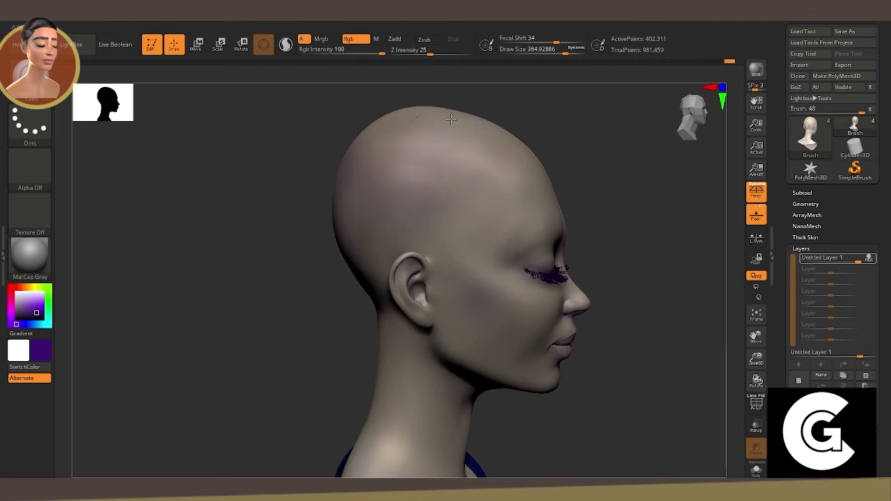
{"action": "right_click_drag", "start_coordinate": [452, 119], "coordinate": [523, 199]}
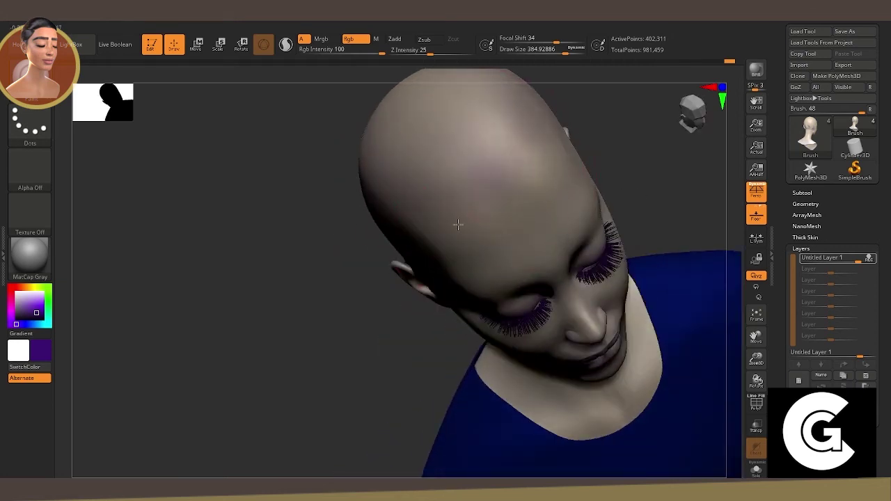
{"action": "left_click_drag", "start_coordinate": [488, 192], "coordinate": [512, 171]}
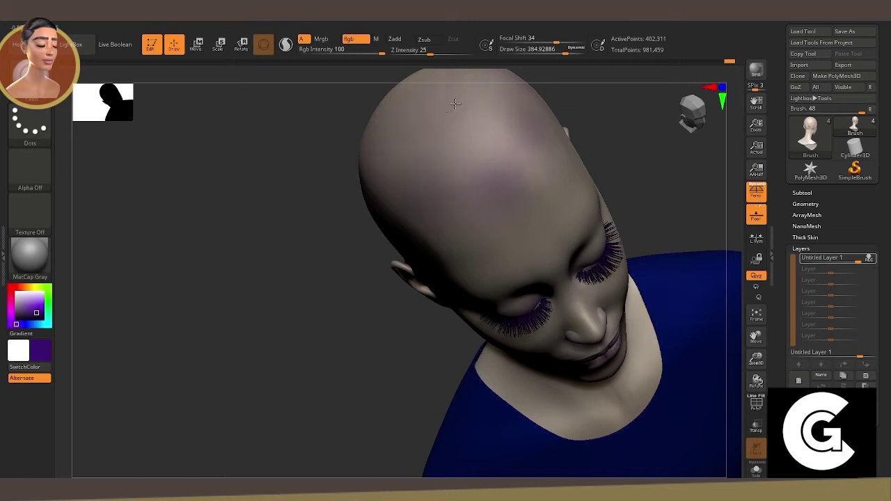
{"action": "mouse_move", "coordinate": [456, 100]}
{"action": "right_mouse_down"}
{"action": "mouse_move", "coordinate": [542, 325]}
{"action": "mouse_move", "coordinate": [636, 299]}
{"action": "right_mouse_up"}
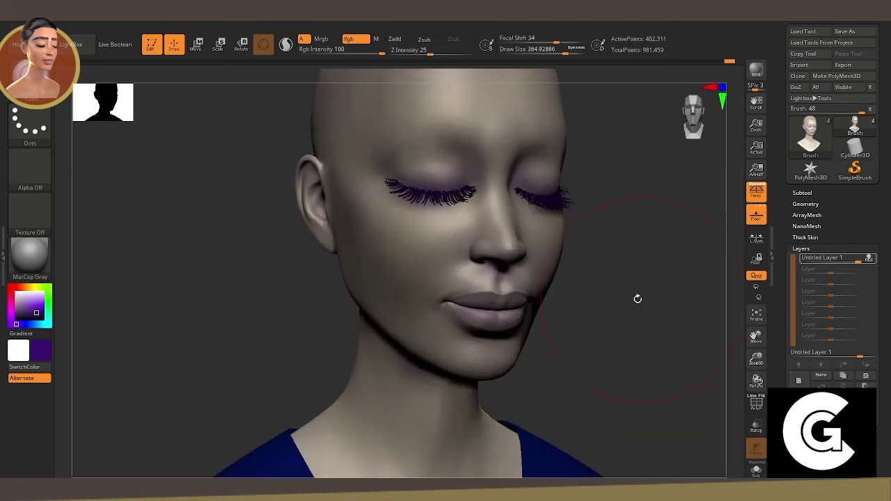
Fade the paint layer to about 0.77, re-enable layer REC, and pick pale yellow.
{"action": "left_click_drag", "start_coordinate": [856, 259], "coordinate": [853, 260]}
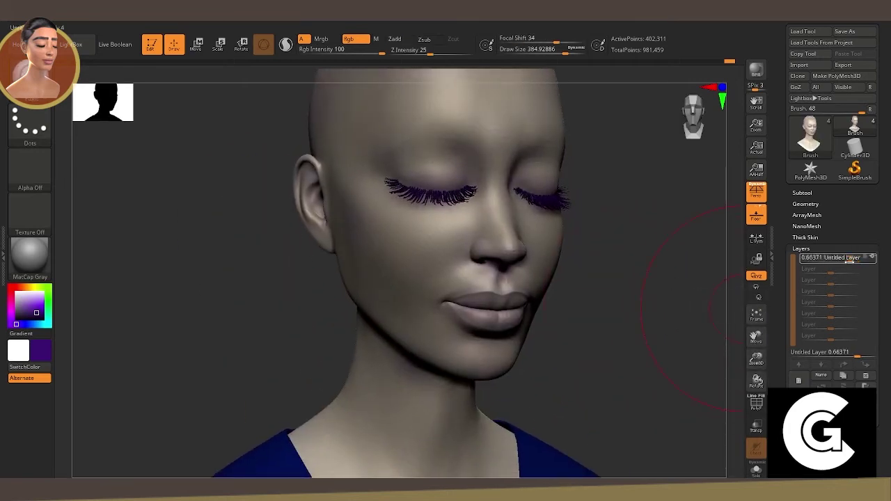
{"action": "mouse_move", "coordinate": [629, 288]}
{"action": "right_mouse_down"}
{"action": "mouse_move", "coordinate": [664, 321]}
{"action": "mouse_move", "coordinate": [700, 322]}
{"action": "right_mouse_up"}
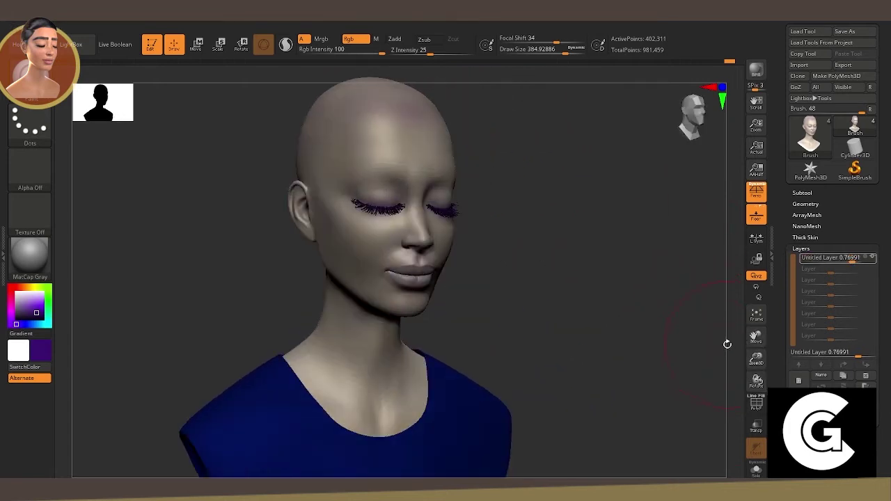
{"action": "left_click", "coordinate": [376, 398]}
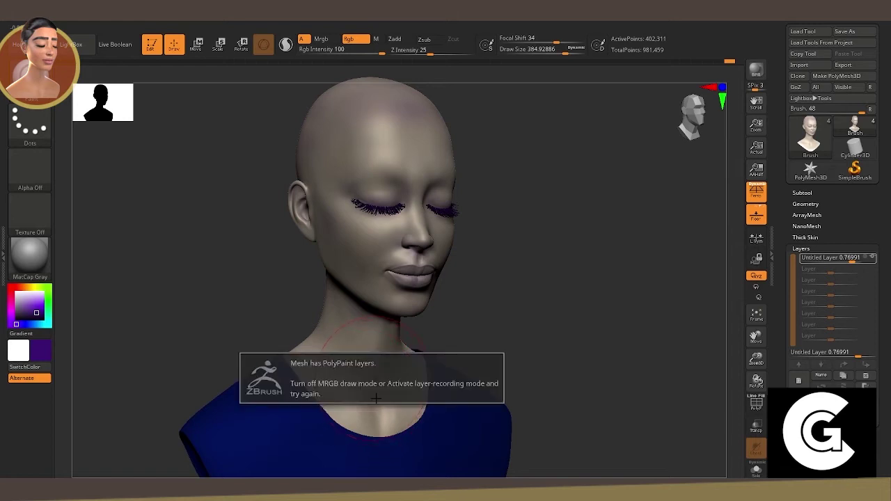
{"action": "left_click", "coordinate": [870, 258]}
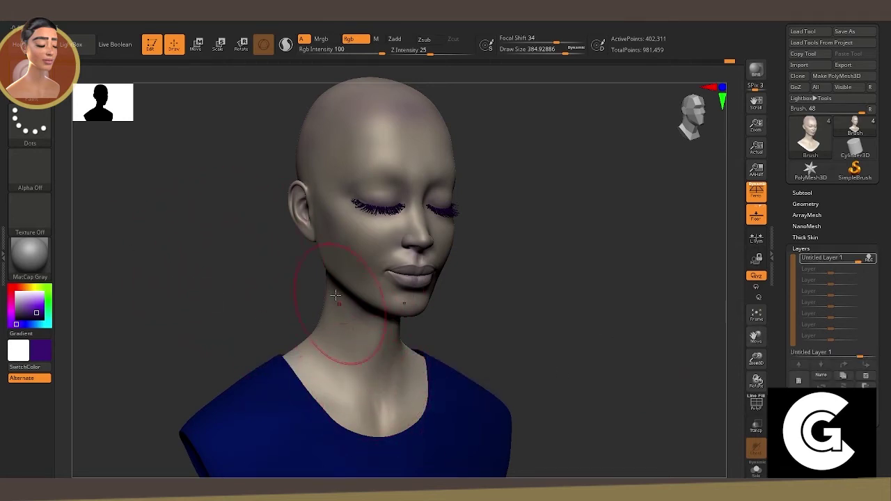
{"action": "left_click_drag", "start_coordinate": [30, 286], "coordinate": [37, 300]}
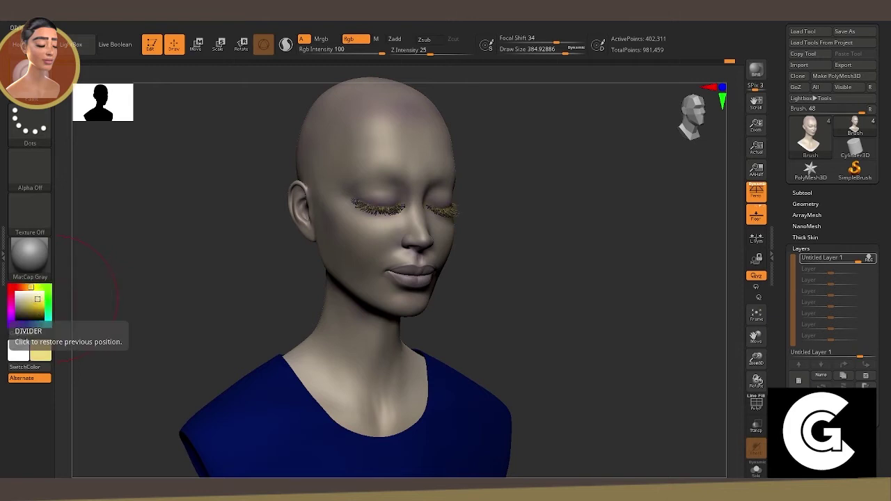
Paint a faint yellowish tint over the forehead and side of the head, resizing the brush to 119 then 172.
{"action": "left_click_drag", "start_coordinate": [397, 149], "coordinate": [377, 129]}
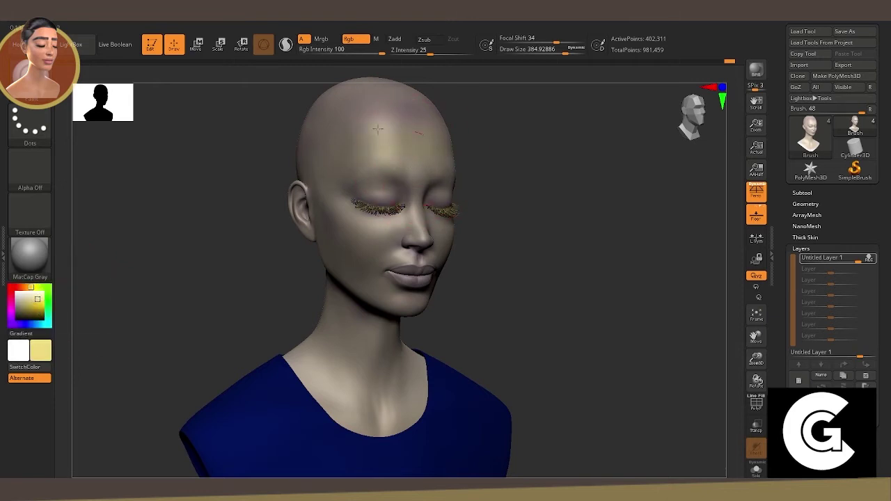
{"action": "left_click_drag", "start_coordinate": [408, 87], "coordinate": [417, 168]}
{"action": "left_click_drag", "start_coordinate": [369, 118], "coordinate": [365, 178]}
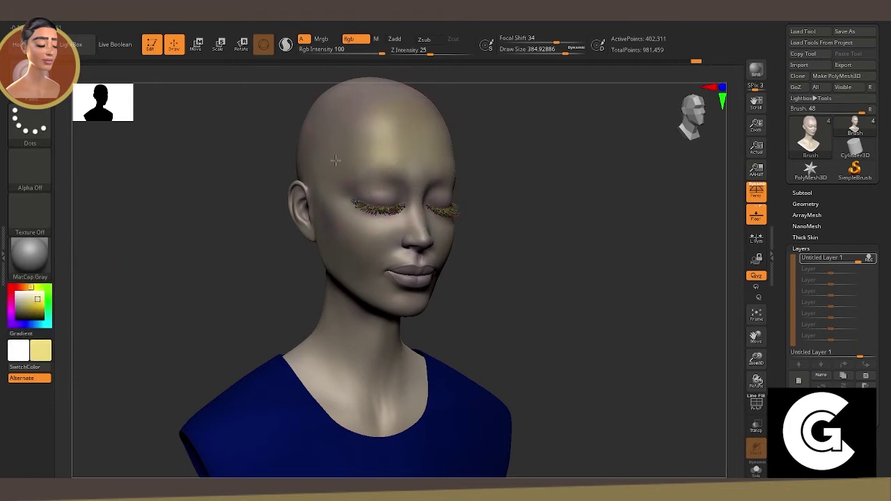
{"action": "mouse_move", "coordinate": [499, 260]}
{"action": "left_mouse_down"}
{"action": "mouse_move", "coordinate": [557, 289]}
{"action": "mouse_move", "coordinate": [408, 220]}
{"action": "mouse_move", "coordinate": [376, 223]}
{"action": "left_mouse_up"}
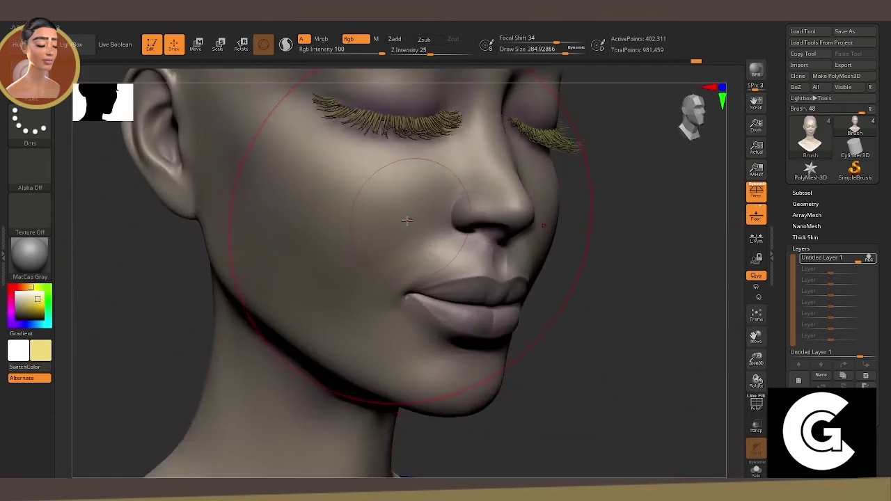
{"action": "right_click", "coordinate": [407, 220]}
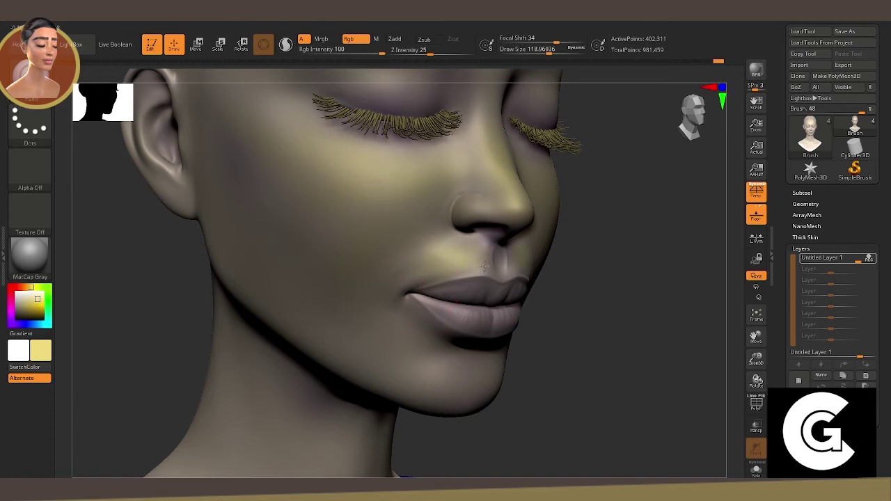
{"action": "mouse_move", "coordinate": [484, 265]}
{"action": "left_mouse_down"}
{"action": "mouse_move", "coordinate": [579, 312]}
{"action": "mouse_move", "coordinate": [507, 392]}
{"action": "left_mouse_up"}
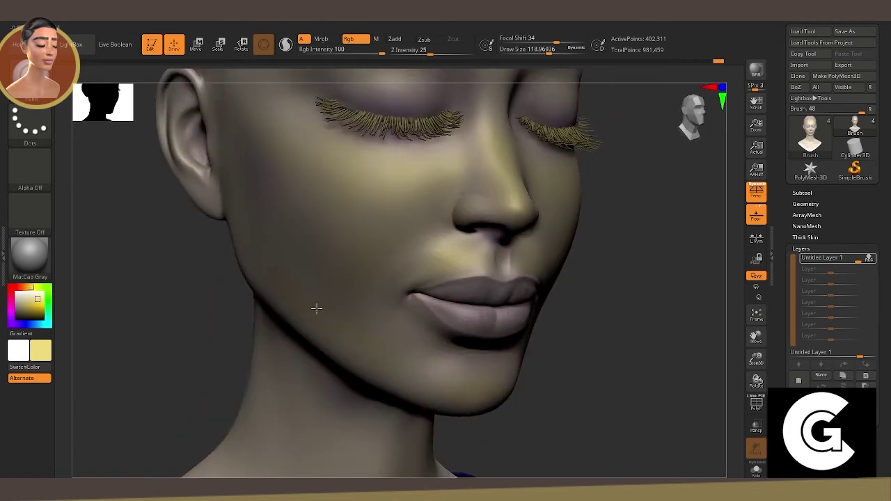
{"action": "mouse_move", "coordinate": [581, 339]}
{"action": "left_mouse_down", "text": "alt"}
{"action": "mouse_move", "coordinate": [583, 321]}
{"action": "mouse_move", "coordinate": [292, 203]}
{"action": "left_mouse_up", "text": "alt"}
{"action": "key", "text": "space"}
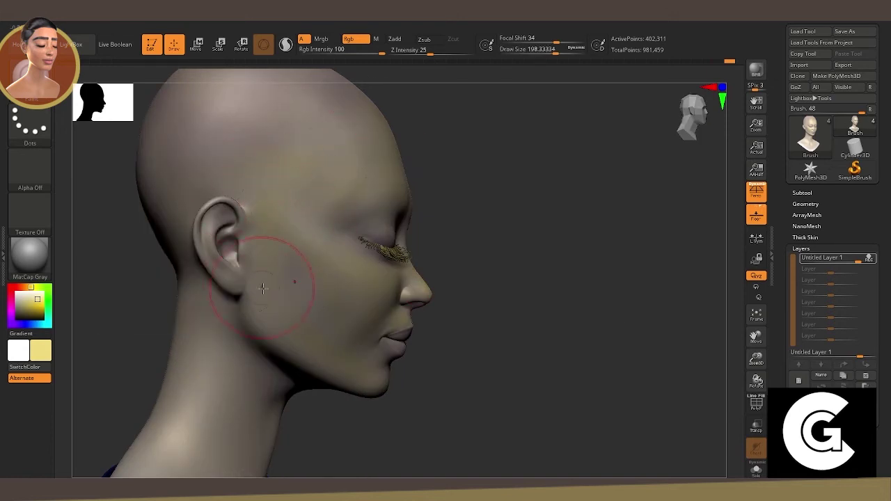
Work over the forehead and eyes with the brush at about 82.5, then fade the layer to 0.72.
{"action": "left_click_drag", "start_coordinate": [291, 438], "coordinate": [454, 388]}
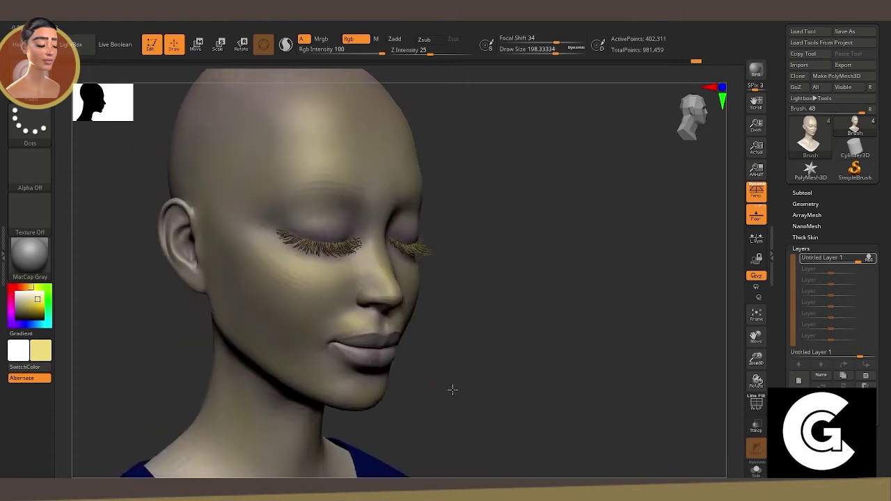
{"action": "left_click_drag", "start_coordinate": [756, 337], "coordinate": [820, 205]}
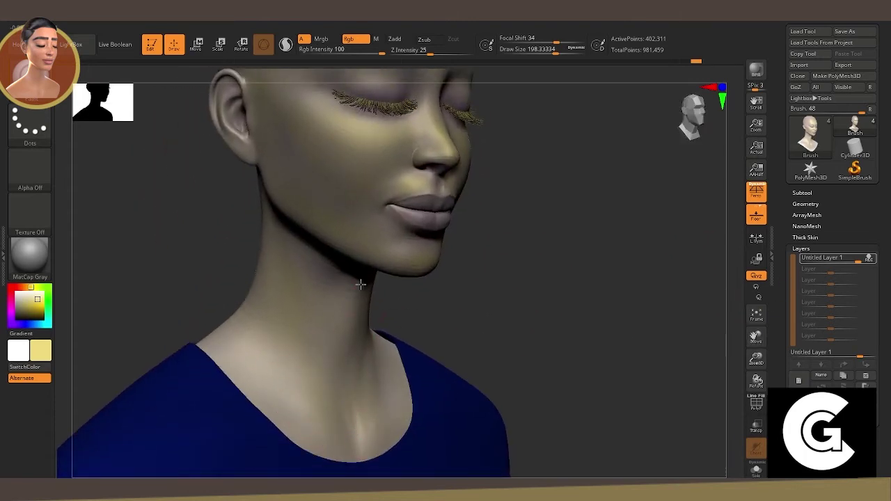
{"action": "left_click_drag", "start_coordinate": [334, 402], "coordinate": [674, 378]}
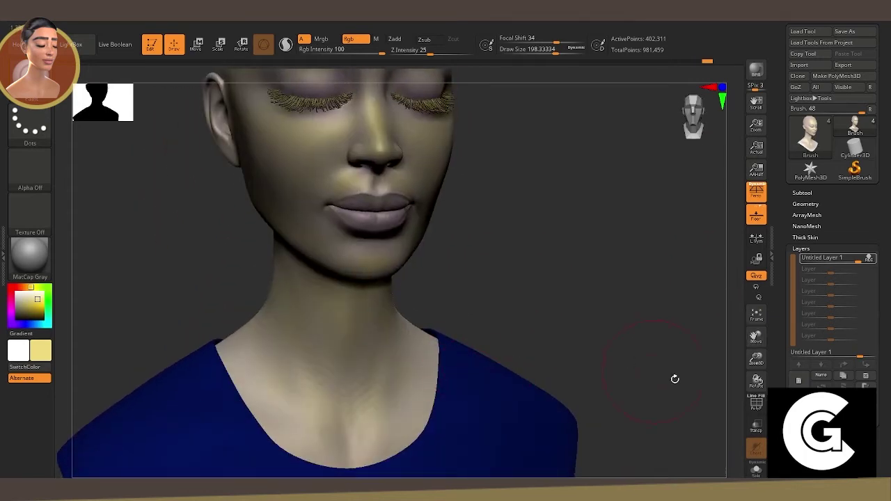
{"action": "mouse_move", "coordinate": [756, 360]}
{"action": "left_mouse_down"}
{"action": "mouse_move", "coordinate": [756, 327]}
{"action": "mouse_move", "coordinate": [756, 362]}
{"action": "left_mouse_up"}
{"action": "mouse_move", "coordinate": [515, 307]}
{"action": "left_mouse_down"}
{"action": "mouse_move", "coordinate": [530, 301]}
{"action": "mouse_move", "coordinate": [367, 143]}
{"action": "left_mouse_up"}
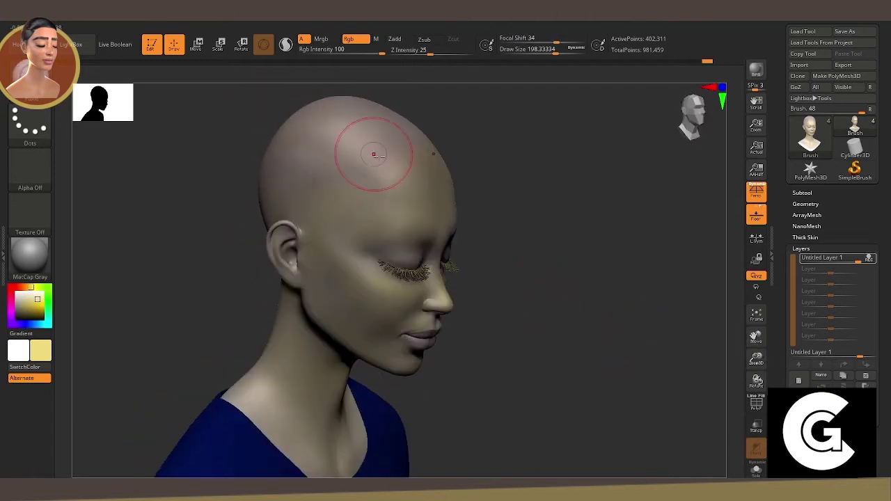
{"action": "mouse_move", "coordinate": [404, 223]}
{"action": "left_mouse_down"}
{"action": "mouse_move", "coordinate": [510, 255]}
{"action": "mouse_move", "coordinate": [697, 364]}
{"action": "left_mouse_up"}
{"action": "left_click_drag", "start_coordinate": [757, 360], "coordinate": [755, 160]}
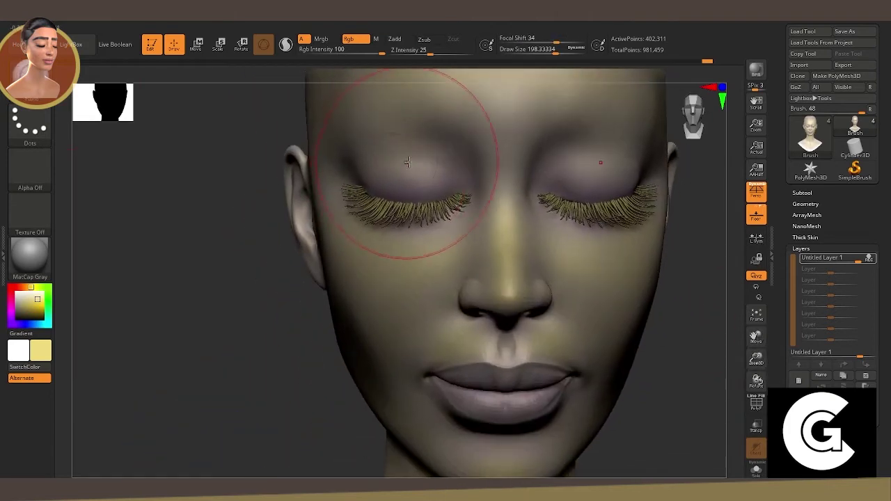
{"action": "key", "text": "space"}
{"action": "left_click_drag", "start_coordinate": [404, 163], "coordinate": [368, 162]}
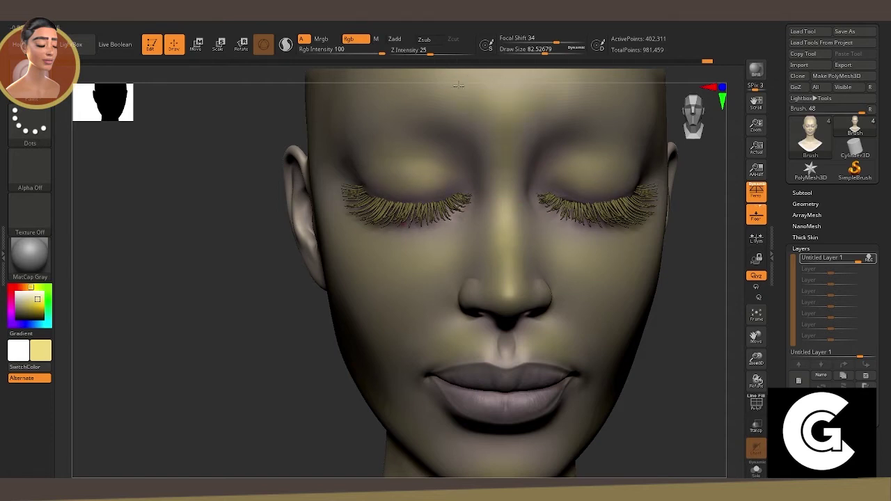
{"action": "left_click_drag", "start_coordinate": [737, 342], "coordinate": [729, 364]}
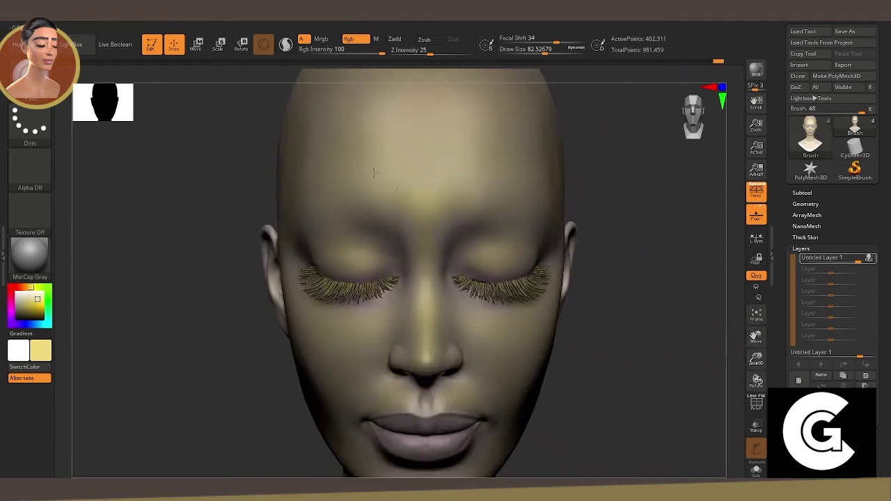
{"action": "left_click_drag", "start_coordinate": [858, 260], "coordinate": [851, 258]}
{"action": "mouse_move", "coordinate": [757, 383]}
{"action": "left_mouse_down"}
{"action": "mouse_move", "coordinate": [756, 337]}
{"action": "mouse_move", "coordinate": [639, 294]}
{"action": "left_mouse_up"}
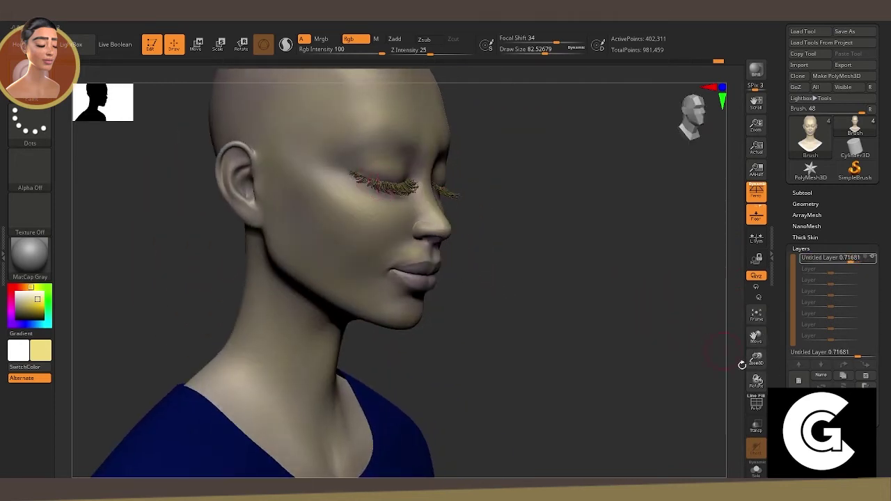
Add a new paint layer, enlarge the brush to about 185, and lower layer strength to about 0.54.
{"action": "left_click", "coordinate": [798, 382]}
{"action": "key", "text": "space"}
{"action": "left_click_drag", "start_coordinate": [229, 159], "coordinate": [264, 158]}
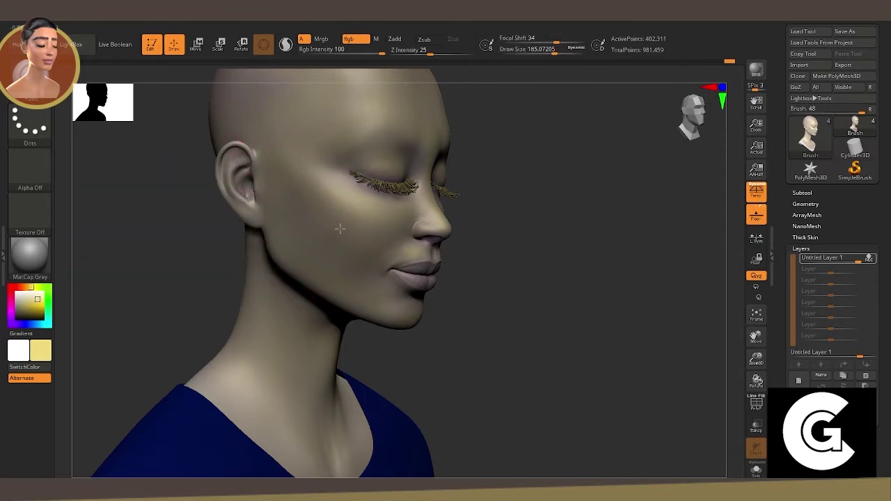
{"action": "left_click_drag", "start_coordinate": [491, 327], "coordinate": [720, 358]}
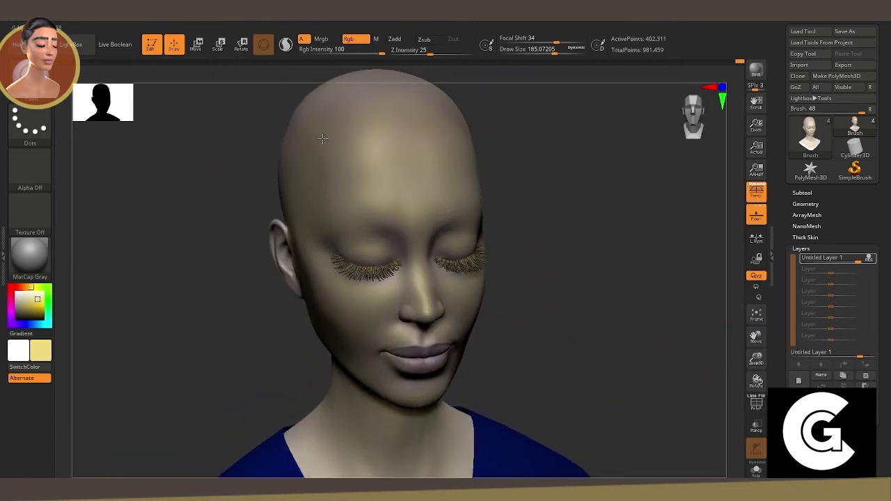
{"action": "left_click_drag", "start_coordinate": [858, 259], "coordinate": [847, 259]}
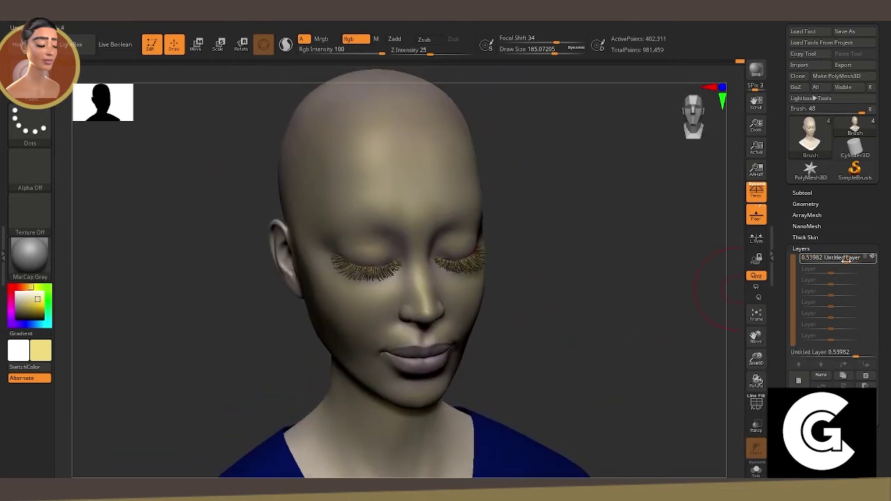
{"action": "left_click_drag", "start_coordinate": [660, 276], "coordinate": [623, 262]}
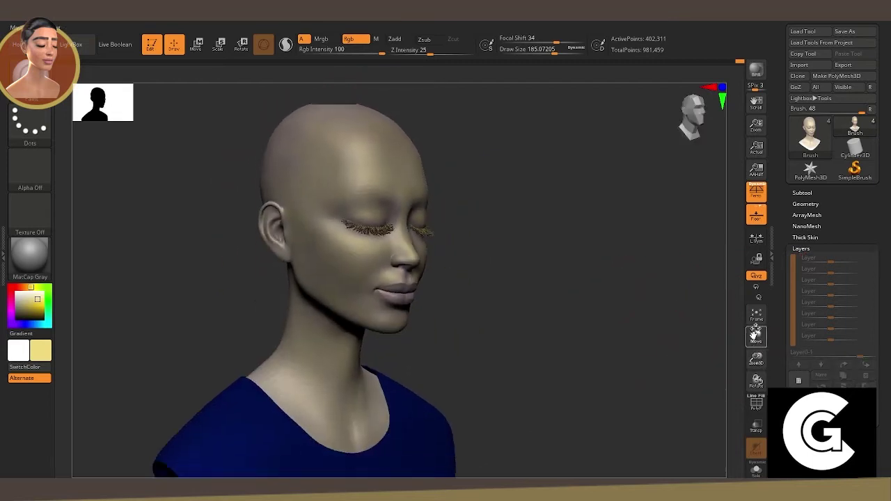
{"action": "left_click_drag", "start_coordinate": [703, 341], "coordinate": [653, 330]}
Drop the mesh to subdivision level 2, pick the Standard brush, and set Draw Size to 55.
{"action": "left_click", "coordinate": [806, 203]}
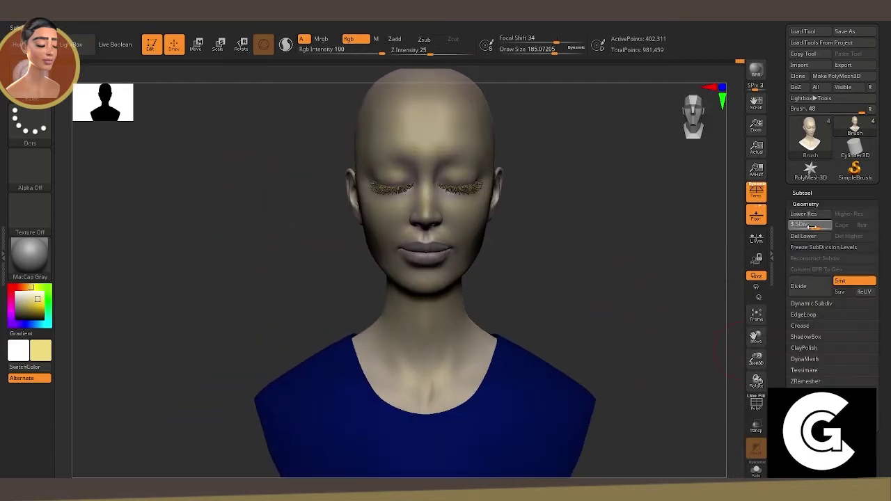
{"action": "left_click", "coordinate": [804, 213]}
{"action": "left_click_drag", "start_coordinate": [756, 359], "coordinate": [764, 401]}
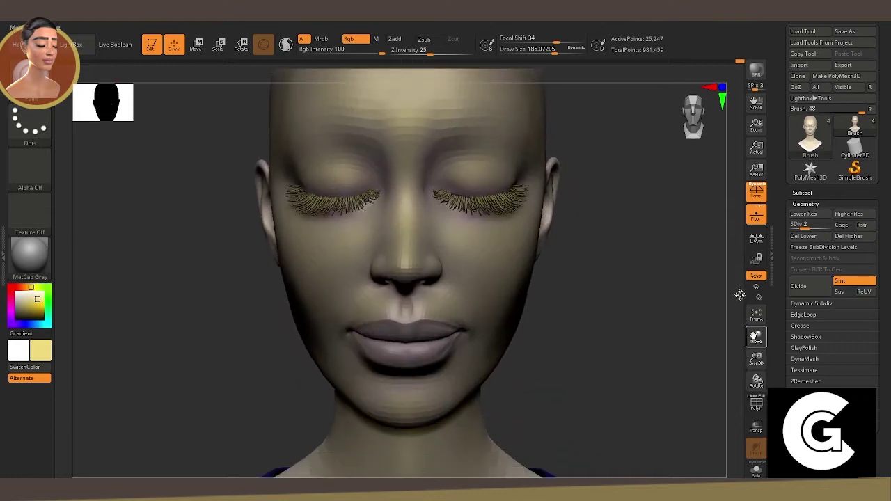
{"action": "key", "text": "b"}
{"action": "key", "text": "s"}
{"action": "key", "text": "t"}
{"action": "key", "text": "space"}
{"action": "left_click_drag", "start_coordinate": [393, 261], "coordinate": [383, 262]}
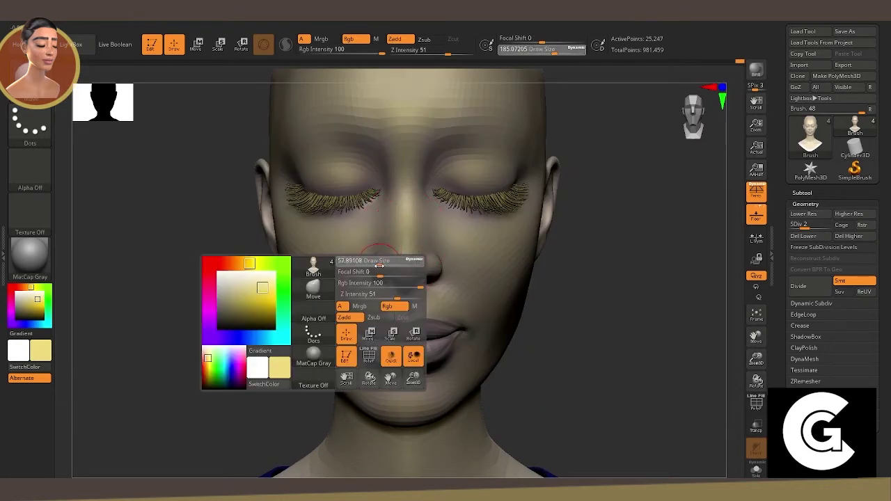
Step back up through subdivision levels 3 and 4, checking the head from several angles.
{"action": "right_click_drag", "start_coordinate": [394, 270], "coordinate": [420, 260]}
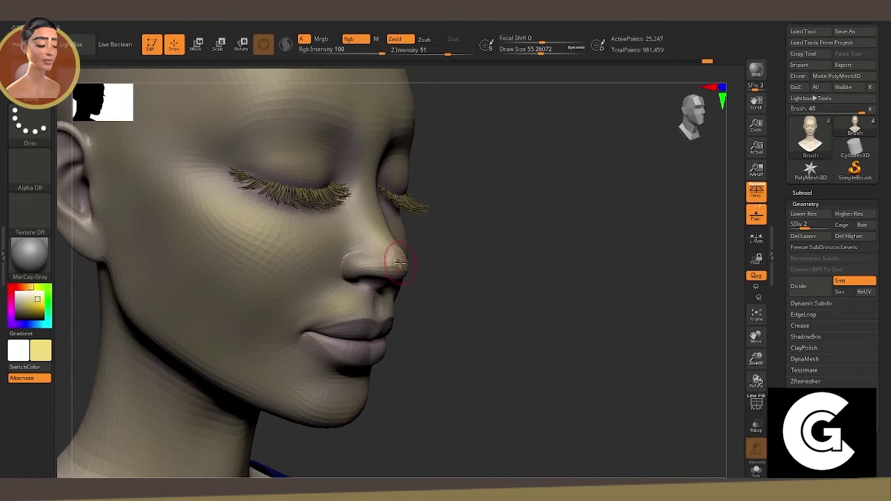
{"action": "right_click_drag", "start_coordinate": [400, 261], "coordinate": [555, 268]}
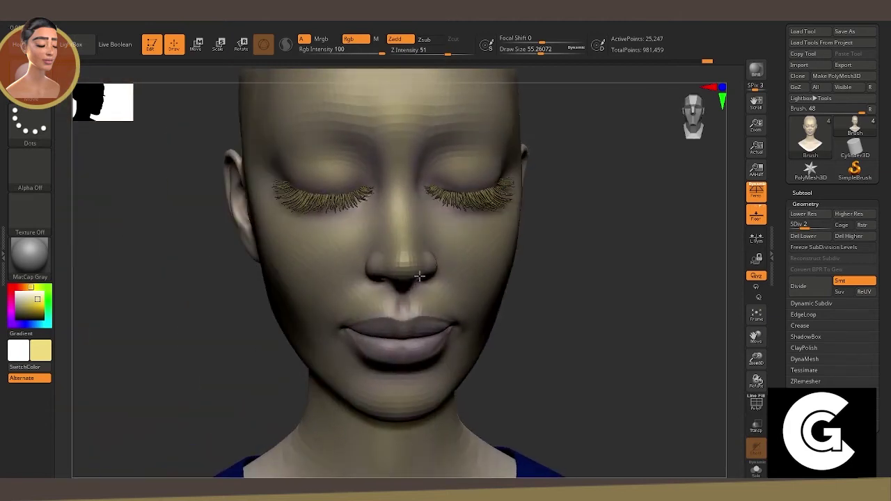
{"action": "left_click", "coordinate": [808, 227]}
{"action": "right_click_drag", "start_coordinate": [636, 284], "coordinate": [394, 256]}
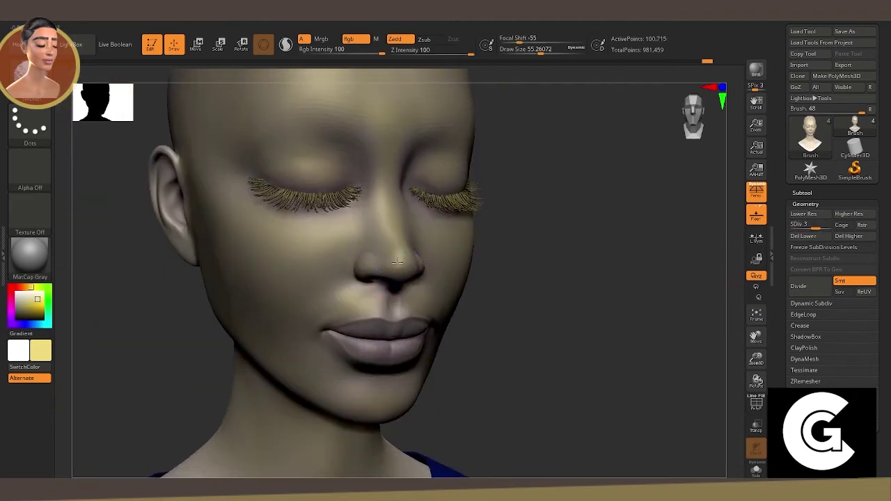
{"action": "mouse_move", "coordinate": [530, 323]}
{"action": "right_mouse_down"}
{"action": "mouse_move", "coordinate": [411, 271]}
{"action": "mouse_move", "coordinate": [464, 302]}
{"action": "right_mouse_up"}
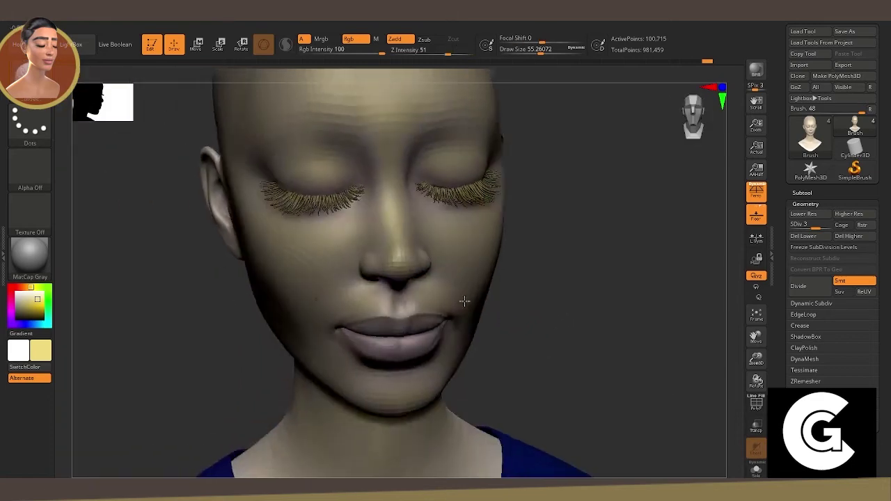
{"action": "left_click", "coordinate": [808, 227]}
{"action": "mouse_move", "coordinate": [349, 278]}
{"action": "right_mouse_down"}
{"action": "mouse_move", "coordinate": [412, 280]}
{"action": "mouse_move", "coordinate": [704, 355]}
{"action": "mouse_move", "coordinate": [694, 319]}
{"action": "mouse_move", "coordinate": [647, 322]}
{"action": "right_mouse_up"}
Add a new paint layer in the Layers list for the blush.
{"action": "left_click_drag", "start_coordinate": [756, 337], "coordinate": [794, 345]}
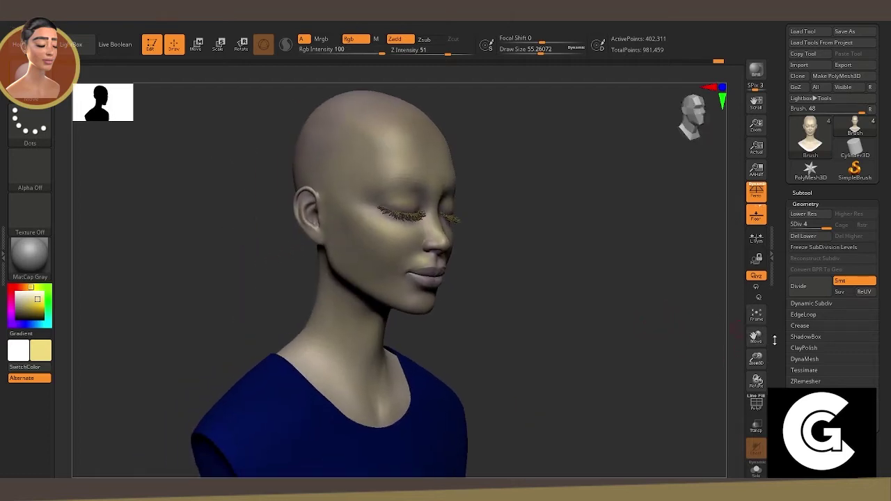
{"action": "left_click", "coordinate": [806, 203]}
{"action": "left_click", "coordinate": [801, 248]}
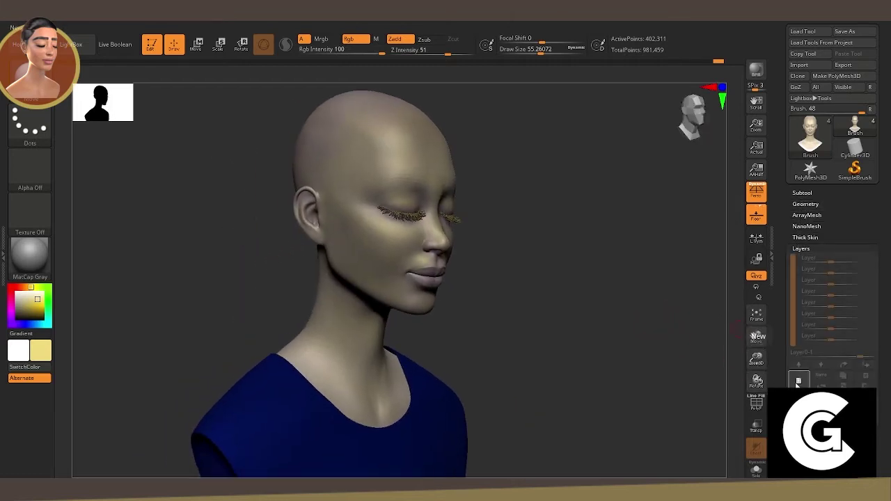
{"action": "left_click", "coordinate": [799, 380]}
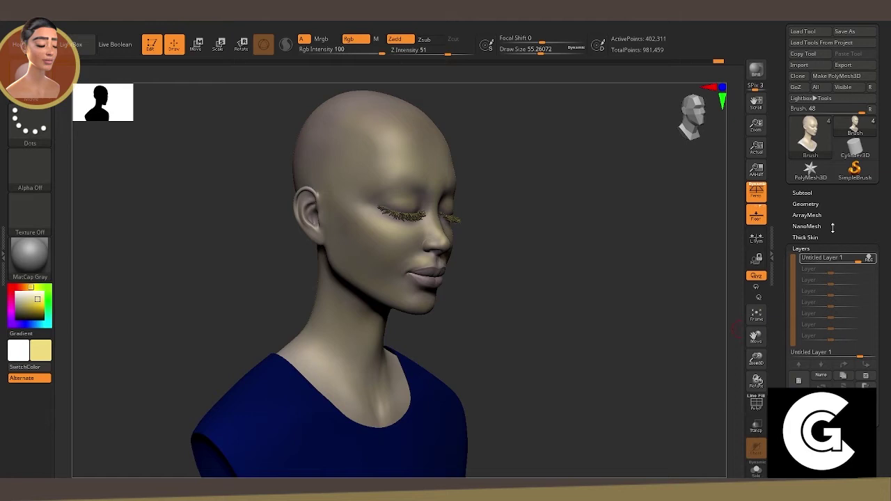
Pick a pinkish red, switch to the Paint brush, and paint blush across the cheek.
{"action": "left_click", "coordinate": [11, 287]}
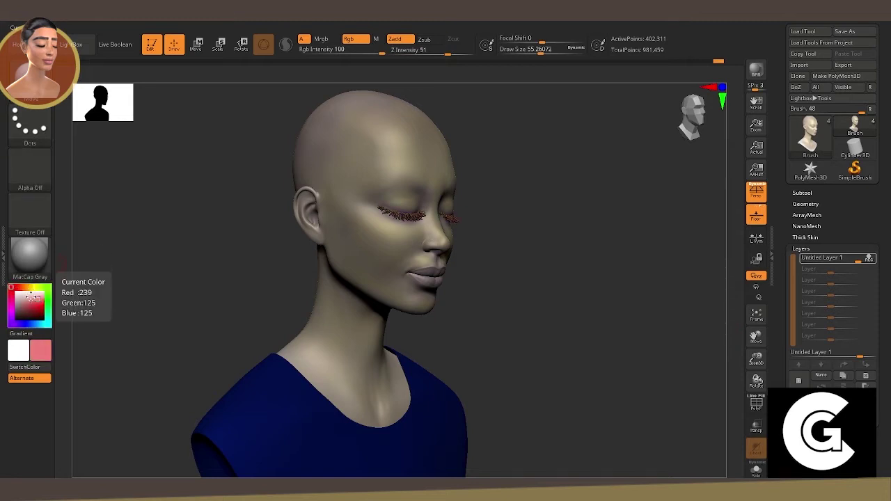
{"action": "left_click", "coordinate": [41, 302]}
{"action": "key", "text": "b"}
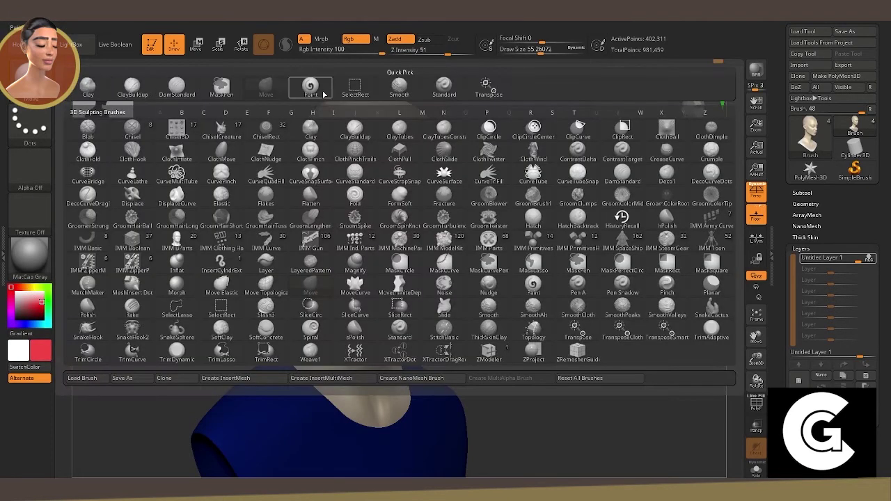
{"action": "left_click", "coordinate": [393, 240]}
{"action": "key", "text": "space"}
{"action": "mouse_move", "coordinate": [362, 244]}
{"action": "left_mouse_down"}
{"action": "mouse_move", "coordinate": [414, 244]}
{"action": "mouse_move", "coordinate": [362, 214]}
{"action": "left_mouse_up"}
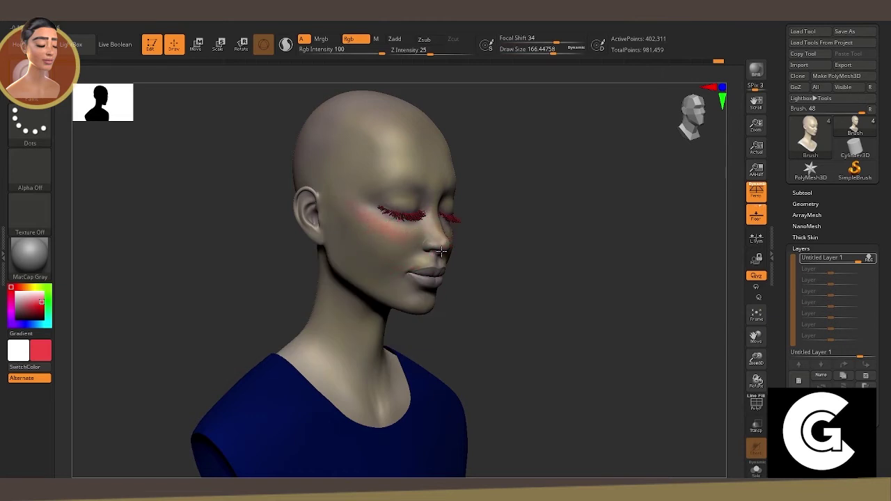
Extend the pink blush to the cheek beside the nose, the ear and the side cheek.
{"action": "left_click_drag", "start_coordinate": [442, 253], "coordinate": [384, 241]}
{"action": "left_click_drag", "start_coordinate": [305, 193], "coordinate": [319, 206]}
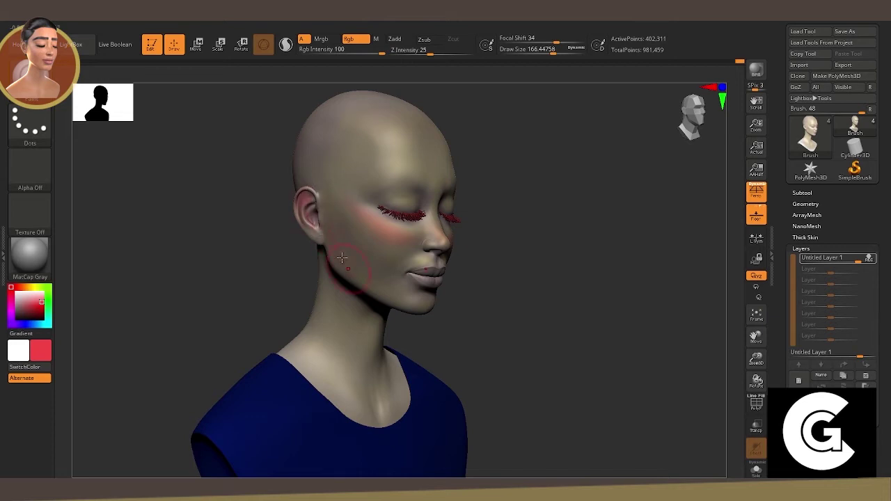
{"action": "mouse_move", "coordinate": [273, 248]}
{"action": "left_mouse_down"}
{"action": "mouse_move", "coordinate": [378, 238]}
{"action": "mouse_move", "coordinate": [366, 257]}
{"action": "mouse_move", "coordinate": [401, 239]}
{"action": "mouse_move", "coordinate": [342, 233]}
{"action": "left_mouse_up"}
{"action": "key", "text": "space"}
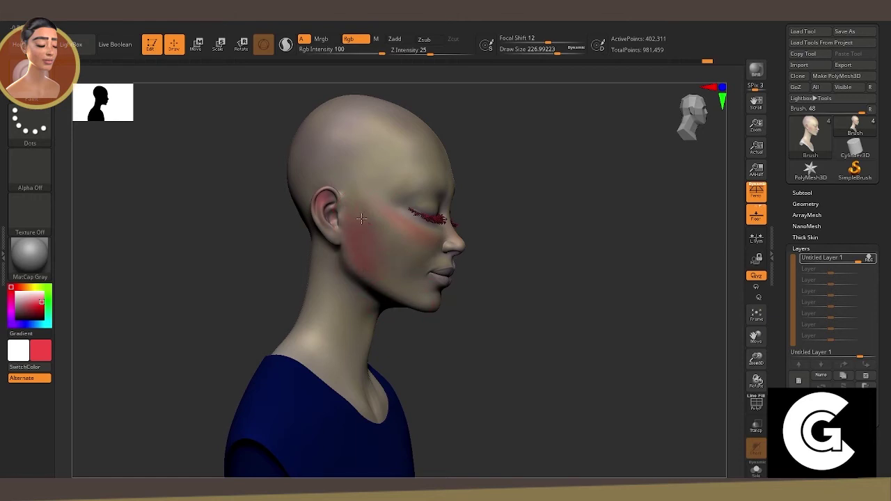
{"action": "left_click_drag", "start_coordinate": [369, 202], "coordinate": [395, 190]}
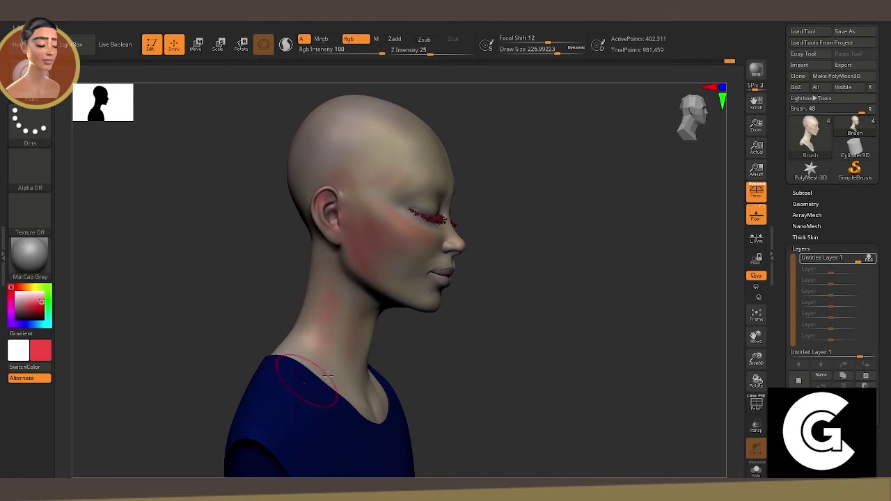
Frame the lips in a frontal close-up and shrink the brush for painting them.
{"action": "right_click_drag", "start_coordinate": [358, 307], "coordinate": [322, 411], "text": "shift"}
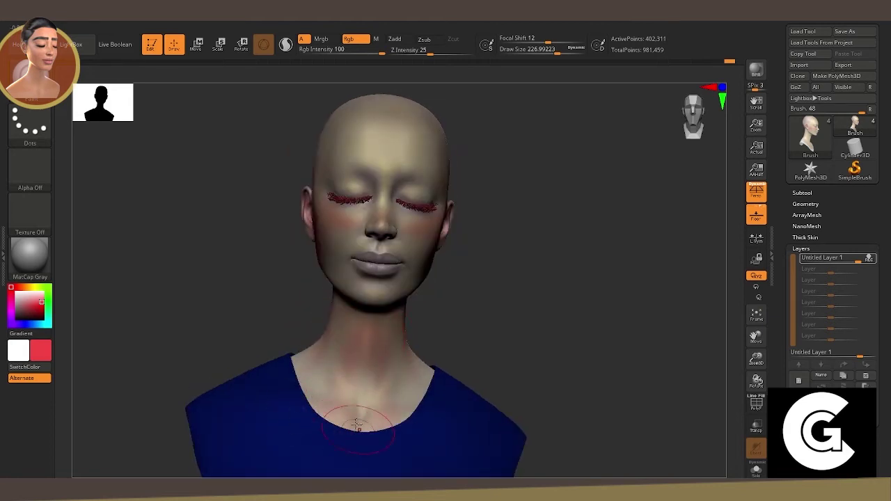
{"action": "right_click_drag", "start_coordinate": [260, 314], "coordinate": [699, 421], "text": "ctrl"}
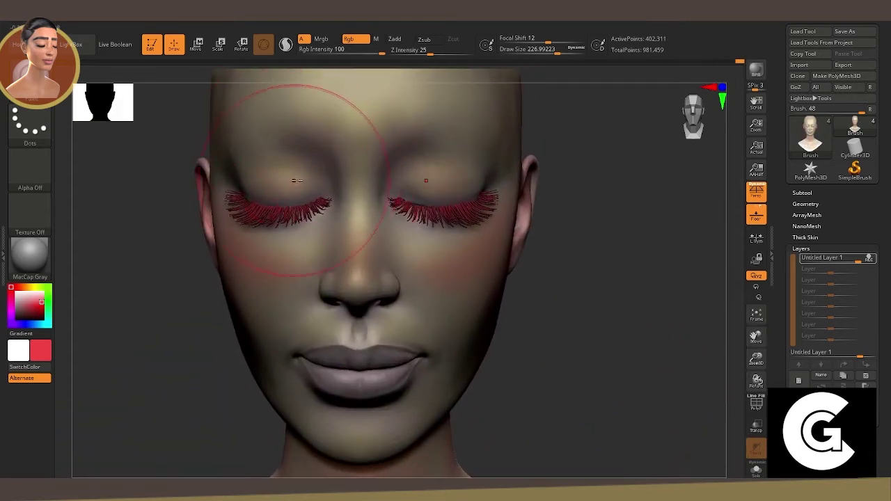
{"action": "right_click_drag", "start_coordinate": [276, 105], "coordinate": [345, 159]}
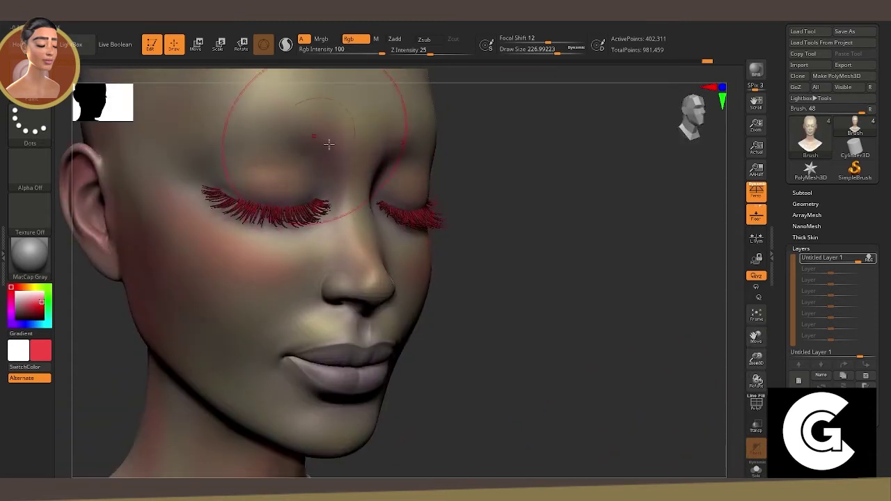
{"action": "right_click_drag", "start_coordinate": [352, 327], "coordinate": [472, 311]}
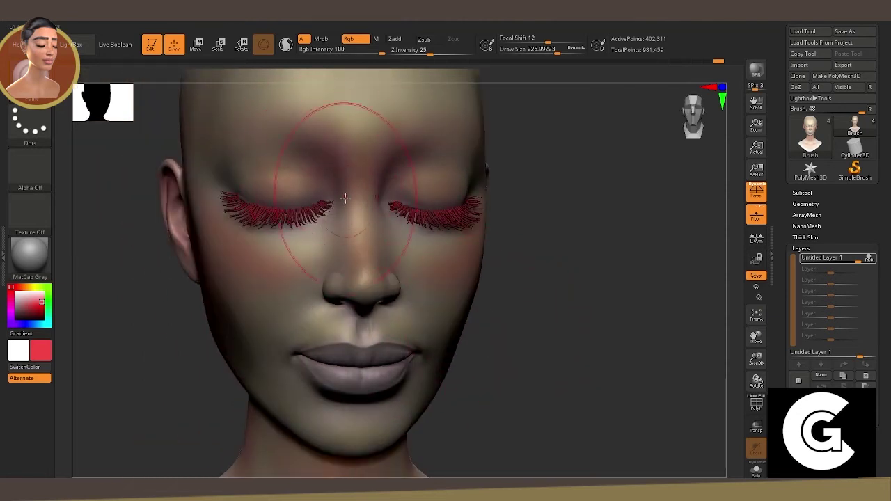
{"action": "right_click_drag", "start_coordinate": [458, 278], "coordinate": [579, 332]}
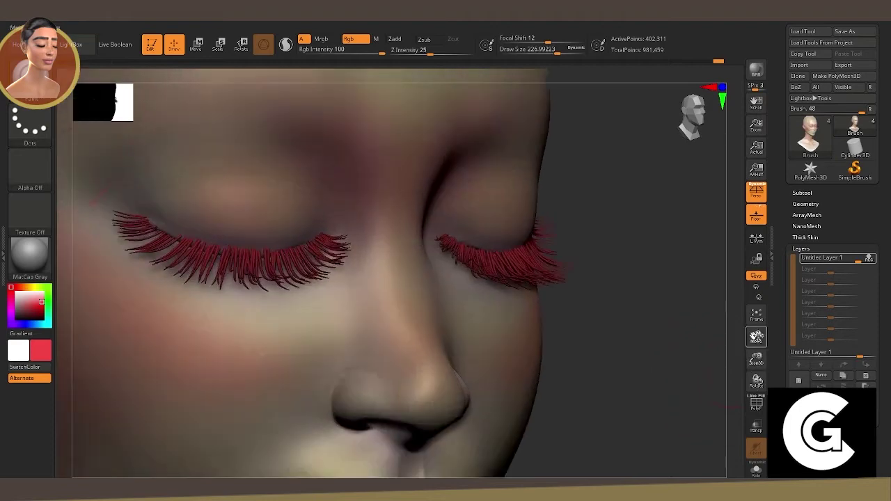
{"action": "mouse_move", "coordinate": [735, 373]}
{"action": "right_mouse_down"}
{"action": "mouse_move", "coordinate": [494, 295]}
{"action": "mouse_move", "coordinate": [334, 216]}
{"action": "right_mouse_up"}
{"action": "key", "text": "space"}
{"action": "mouse_move", "coordinate": [369, 228]}
{"action": "left_mouse_down"}
{"action": "mouse_move", "coordinate": [324, 234]}
{"action": "mouse_move", "coordinate": [333, 212]}
{"action": "mouse_move", "coordinate": [313, 203]}
{"action": "mouse_move", "coordinate": [253, 213]}
{"action": "mouse_move", "coordinate": [346, 230]}
{"action": "mouse_move", "coordinate": [279, 225]}
{"action": "mouse_move", "coordinate": [309, 277]}
{"action": "mouse_move", "coordinate": [288, 272]}
{"action": "mouse_move", "coordinate": [245, 218]}
{"action": "mouse_move", "coordinate": [237, 221]}
{"action": "left_mouse_up"}
Paint red into the lower-lip corners and enlarge the brush to about 55 for the nose.
{"action": "left_click_drag", "start_coordinate": [592, 342], "coordinate": [218, 239]}
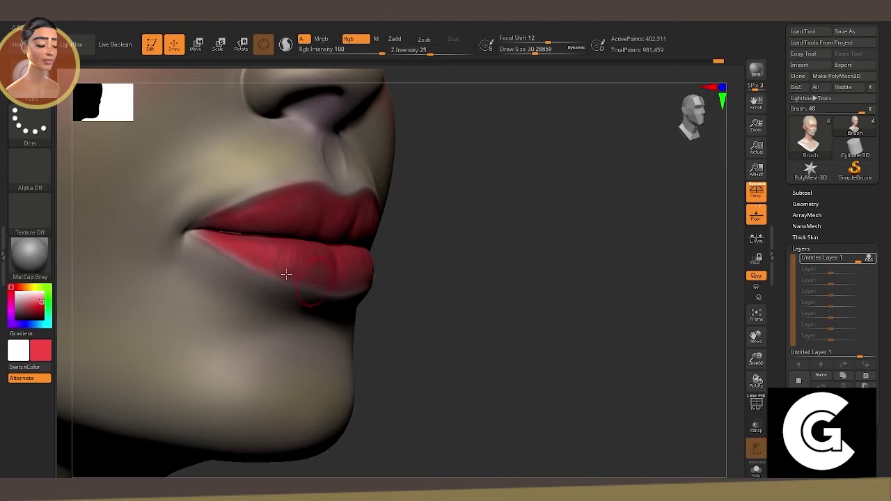
{"action": "left_click_drag", "start_coordinate": [487, 292], "coordinate": [438, 243]}
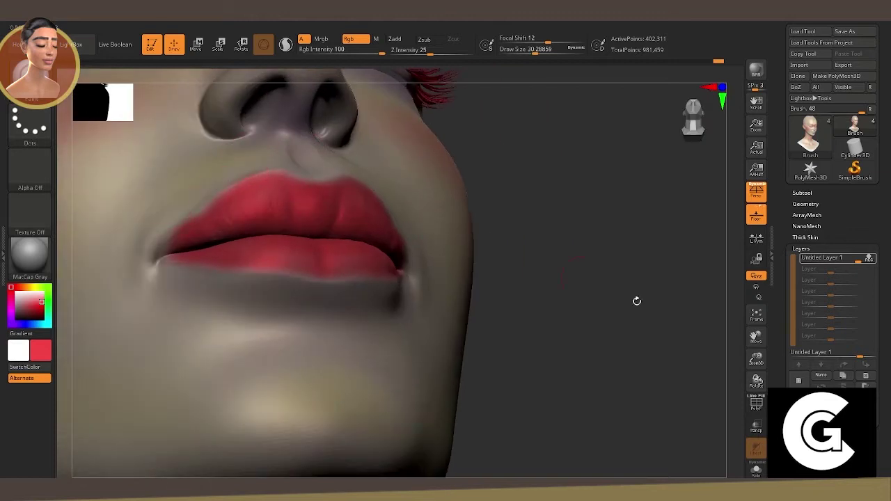
{"action": "left_click_drag", "start_coordinate": [636, 300], "coordinate": [641, 327]}
{"action": "key", "text": "space"}
{"action": "mouse_move", "coordinate": [343, 177]}
{"action": "left_mouse_down"}
{"action": "mouse_move", "coordinate": [352, 177]}
{"action": "mouse_move", "coordinate": [291, 238]}
{"action": "left_mouse_up"}
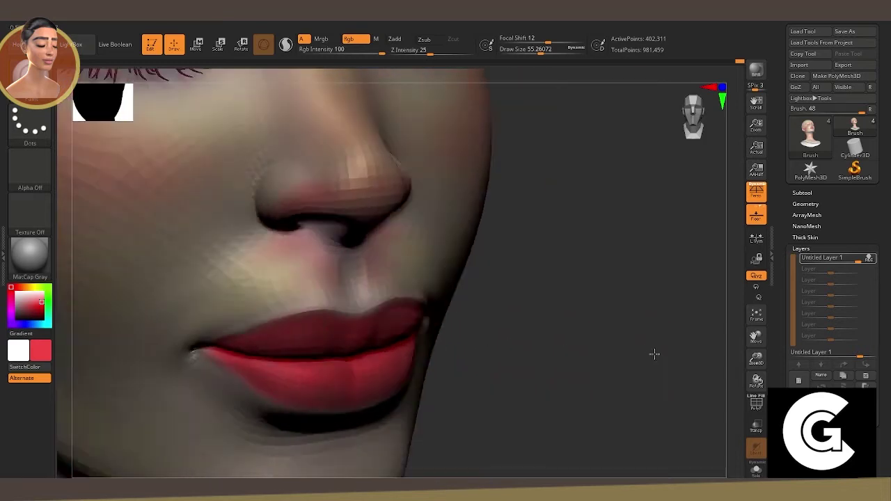
Raise the brush to about 172 and tint the cheeks and face red from several angles.
{"action": "left_click_drag", "start_coordinate": [652, 355], "coordinate": [529, 279]}
{"action": "right_click", "coordinate": [306, 113]}
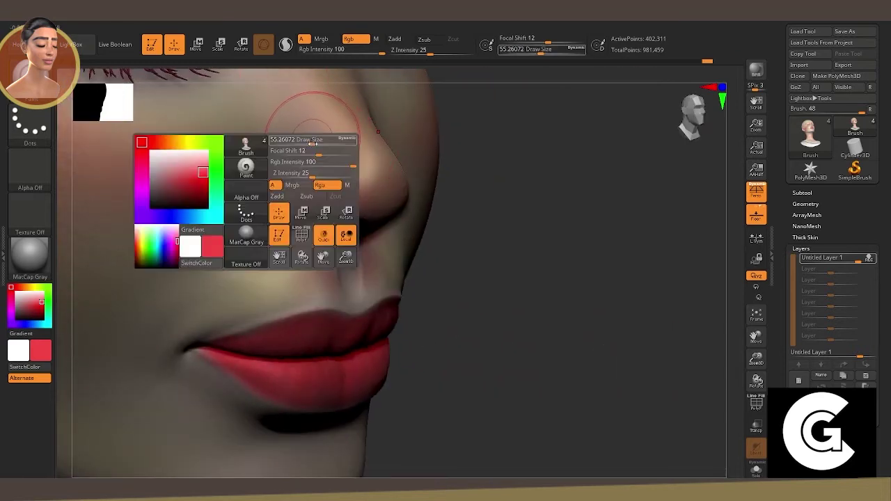
{"action": "left_click_drag", "start_coordinate": [293, 143], "coordinate": [321, 156]}
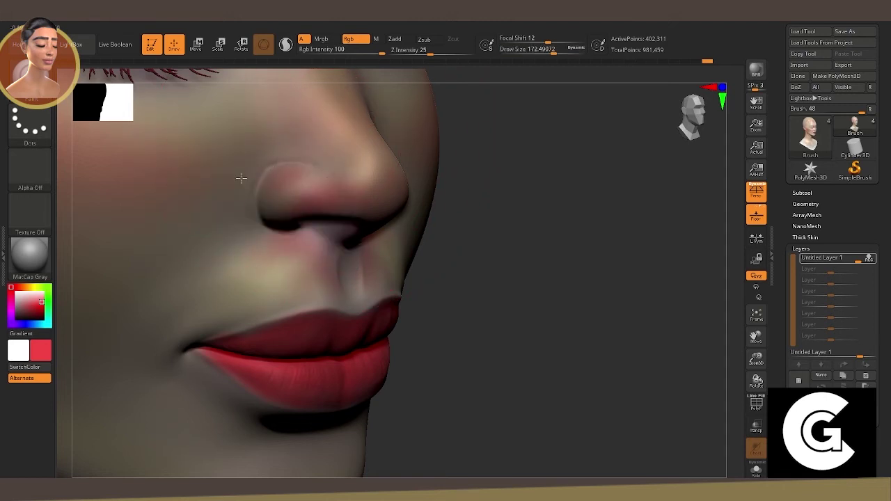
{"action": "right_click_drag", "start_coordinate": [376, 209], "coordinate": [307, 268], "text": "alt"}
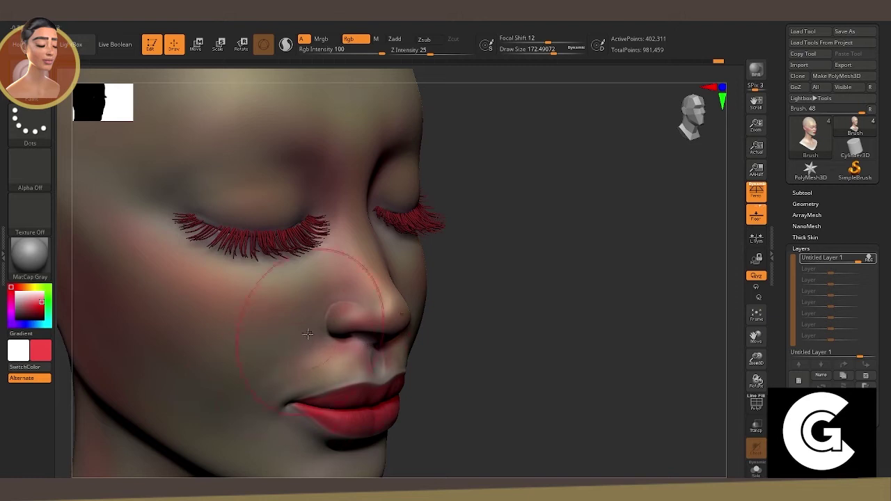
{"action": "right_click_drag", "start_coordinate": [294, 353], "coordinate": [497, 342], "text": "shift"}
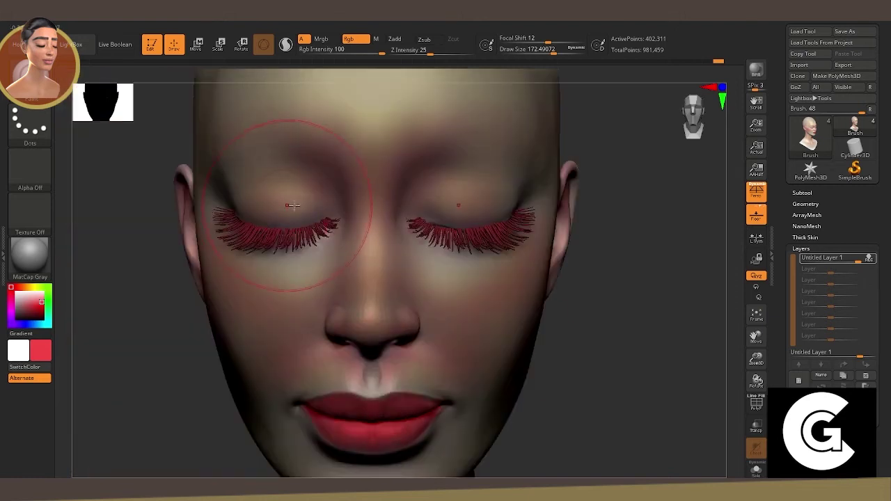
{"action": "right_click_drag", "start_coordinate": [269, 149], "coordinate": [249, 199]}
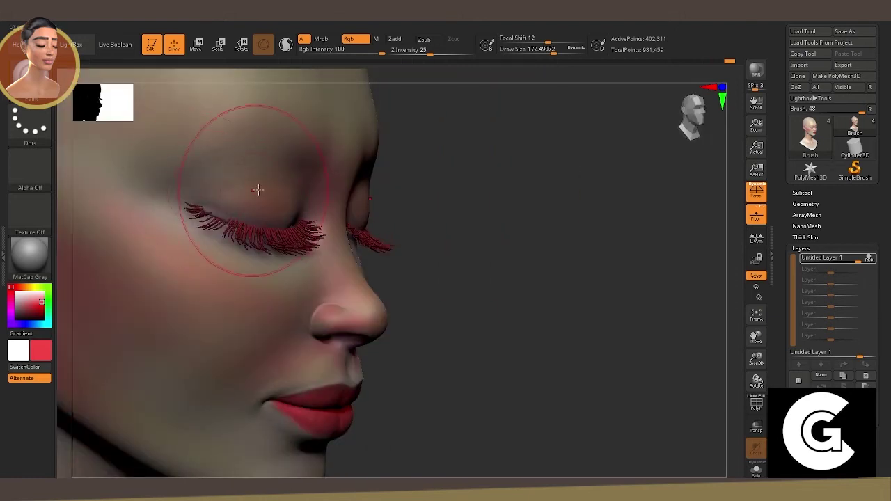
{"action": "mouse_move", "coordinate": [757, 358]}
{"action": "left_mouse_down"}
{"action": "mouse_move", "coordinate": [629, 308]}
{"action": "mouse_move", "coordinate": [567, 317]}
{"action": "left_mouse_up"}
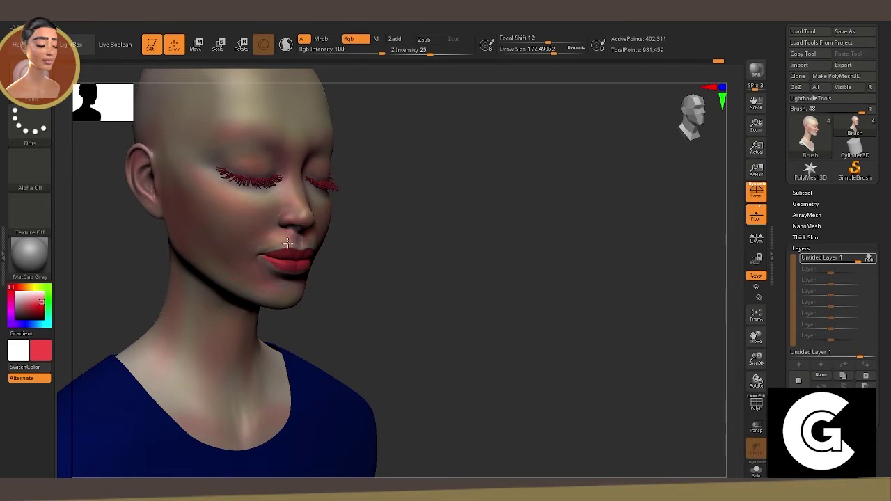
{"action": "left_click_drag", "start_coordinate": [756, 342], "coordinate": [822, 400]}
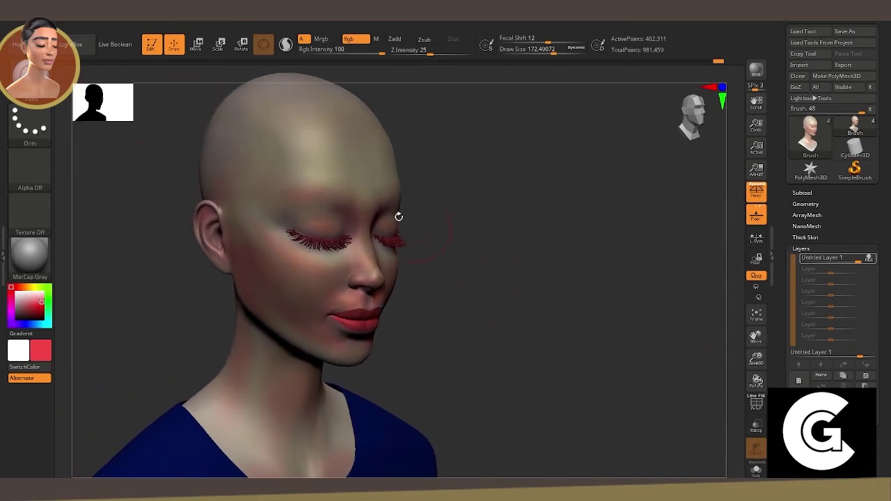
Raise the brush to about 234, tint the back of the neck, then lower the layer strength.
{"action": "right_click_drag", "start_coordinate": [257, 186], "coordinate": [171, 222]}
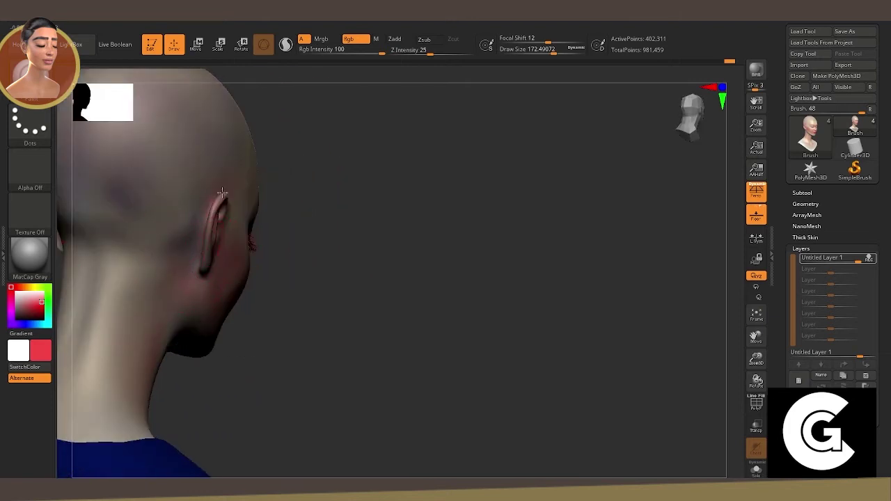
{"action": "right_click_drag", "start_coordinate": [222, 192], "coordinate": [385, 230]}
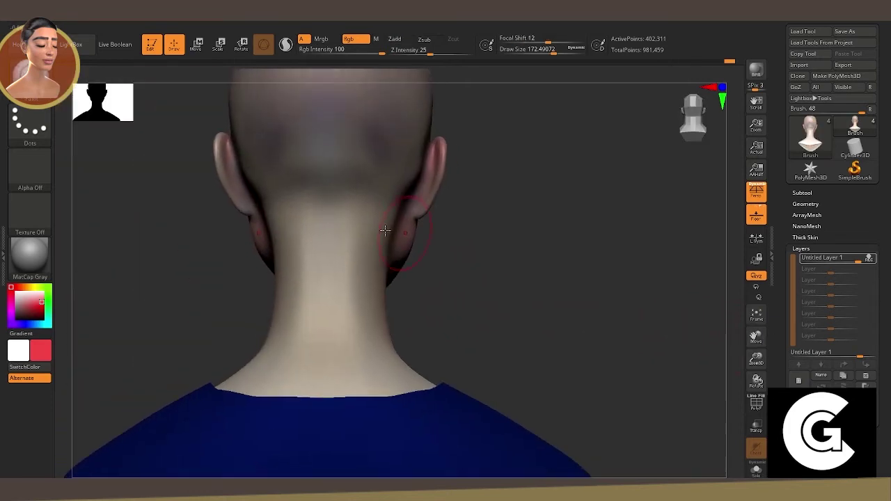
{"action": "key", "text": "space"}
{"action": "mouse_move", "coordinate": [306, 209]}
{"action": "left_mouse_down"}
{"action": "mouse_move", "coordinate": [334, 209]}
{"action": "mouse_move", "coordinate": [322, 341]}
{"action": "left_mouse_up"}
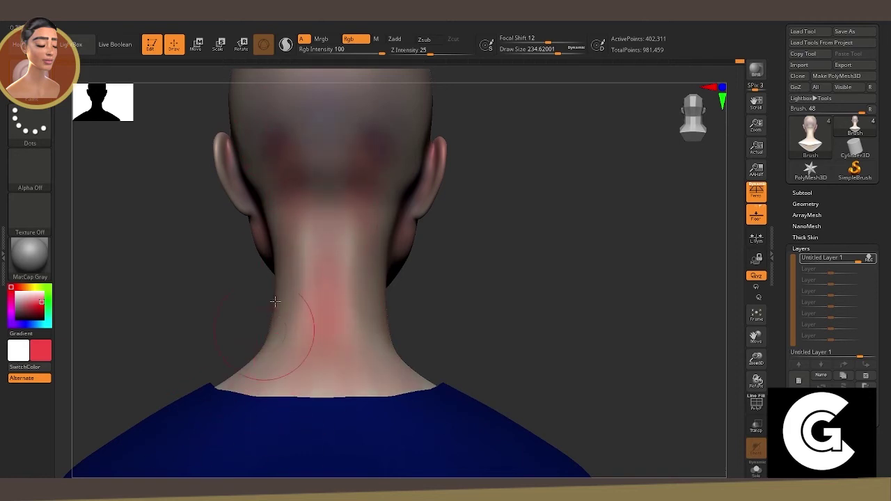
{"action": "left_click_drag", "start_coordinate": [278, 235], "coordinate": [420, 297]}
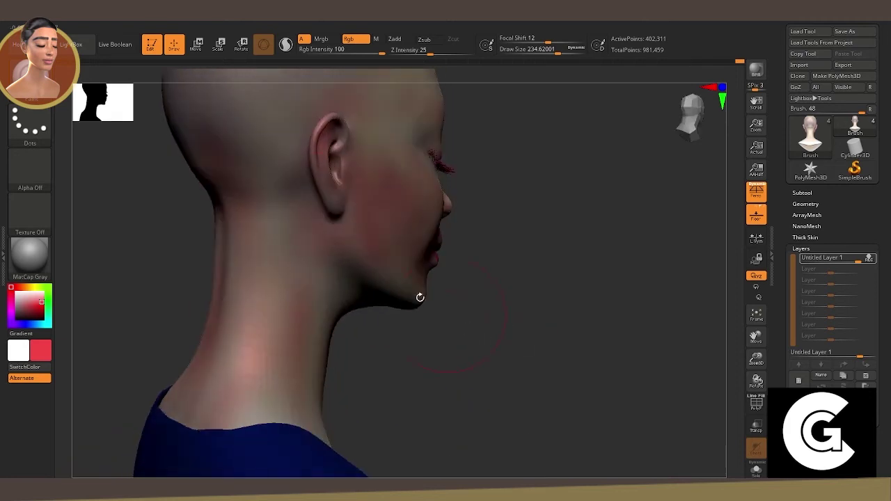
{"action": "mouse_move", "coordinate": [508, 340]}
{"action": "left_mouse_down"}
{"action": "mouse_move", "coordinate": [408, 100]}
{"action": "mouse_move", "coordinate": [348, 199]}
{"action": "left_mouse_up"}
{"action": "left_click_drag", "start_coordinate": [753, 340], "coordinate": [708, 479]}
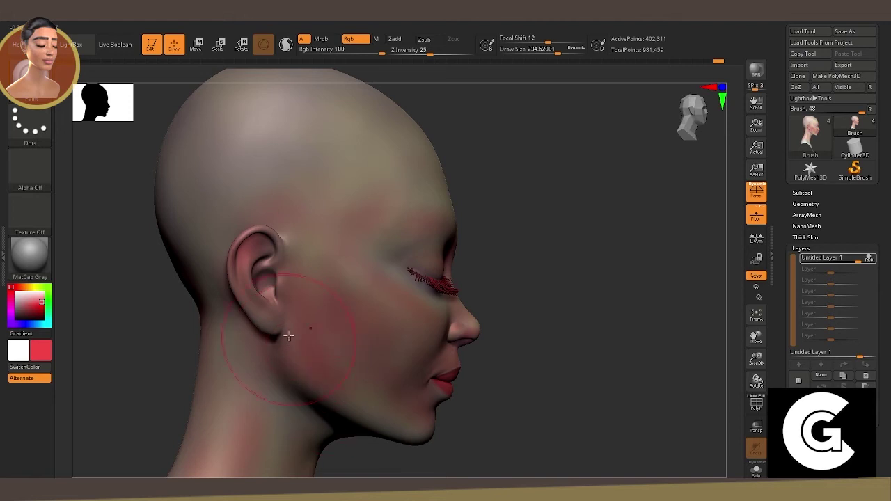
{"action": "left_click_drag", "start_coordinate": [450, 429], "coordinate": [478, 307]}
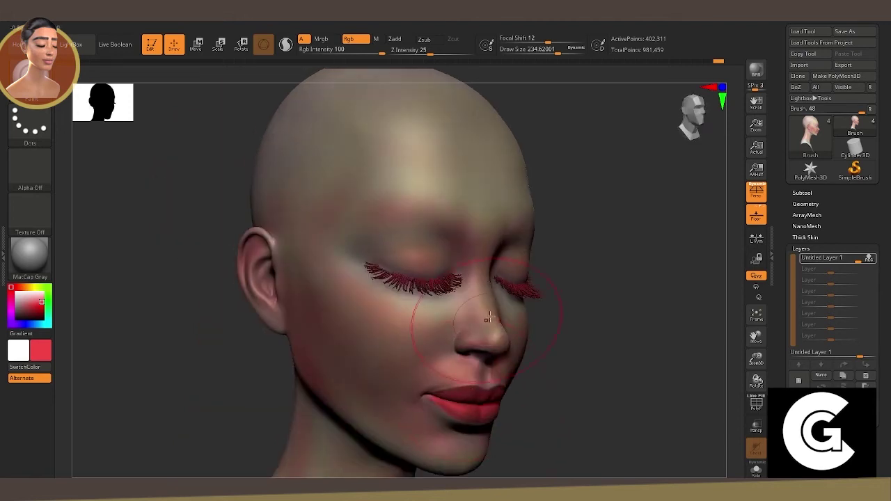
{"action": "mouse_move", "coordinate": [529, 210]}
{"action": "left_mouse_down"}
{"action": "mouse_move", "coordinate": [613, 277]}
{"action": "mouse_move", "coordinate": [727, 302]}
{"action": "mouse_move", "coordinate": [696, 334]}
{"action": "left_mouse_up"}
{"action": "left_click_drag", "start_coordinate": [857, 260], "coordinate": [835, 259]}
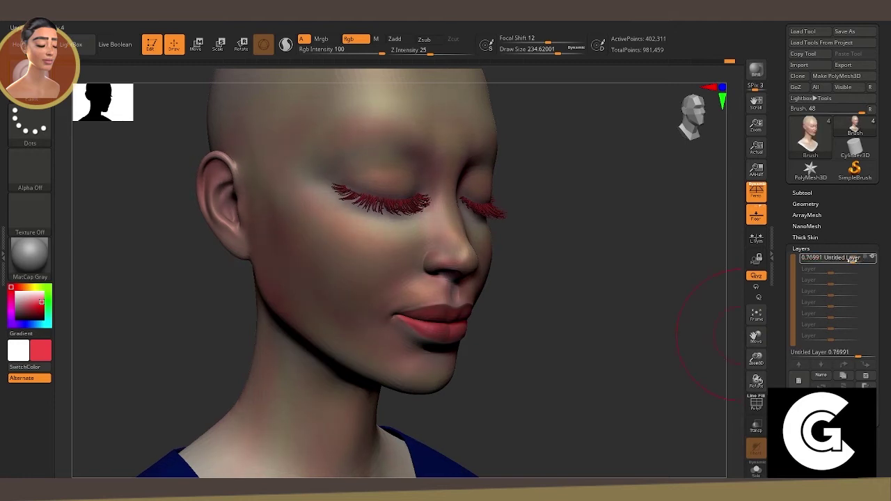
Settle the flush layer at about 0.70 strength, then add a new layer with dark red paint.
{"action": "left_click_drag", "start_coordinate": [738, 272], "coordinate": [701, 325], "text": "shift"}
{"action": "left_click", "coordinate": [799, 380]}
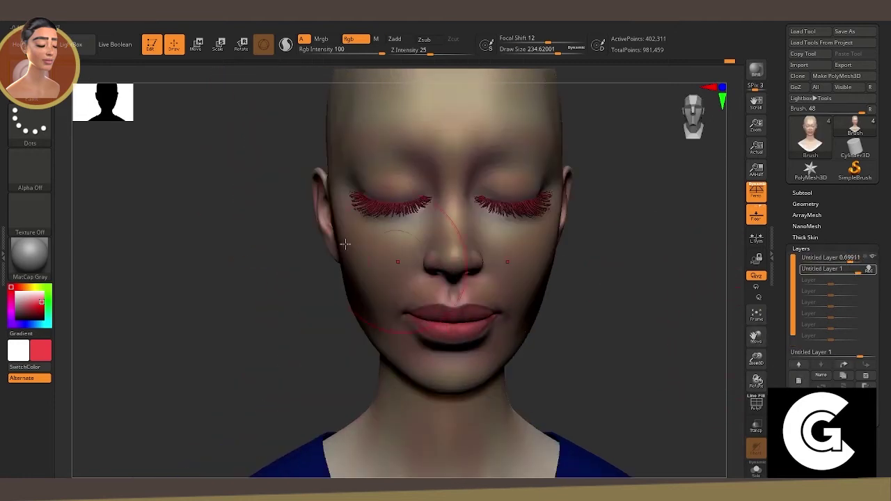
{"action": "left_click", "coordinate": [36, 312]}
{"action": "left_click_drag", "start_coordinate": [35, 312], "coordinate": [36, 314]}
Shrink the brush and shade the lips darker red from several close-up angles.
{"action": "mouse_move", "coordinate": [589, 358]}
{"action": "left_mouse_down"}
{"action": "mouse_move", "coordinate": [606, 349]}
{"action": "mouse_move", "coordinate": [397, 218]}
{"action": "left_mouse_up"}
{"action": "key", "text": "space"}
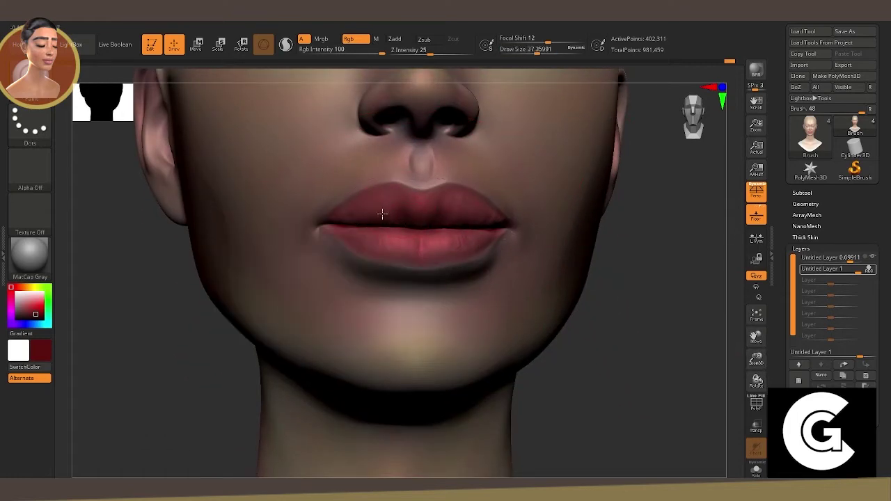
{"action": "key", "text": "space"}
{"action": "left_click_drag", "start_coordinate": [377, 226], "coordinate": [362, 226]}
{"action": "mouse_move", "coordinate": [627, 362]}
{"action": "left_mouse_down"}
{"action": "mouse_move", "coordinate": [603, 314]}
{"action": "mouse_move", "coordinate": [476, 239]}
{"action": "left_mouse_up"}
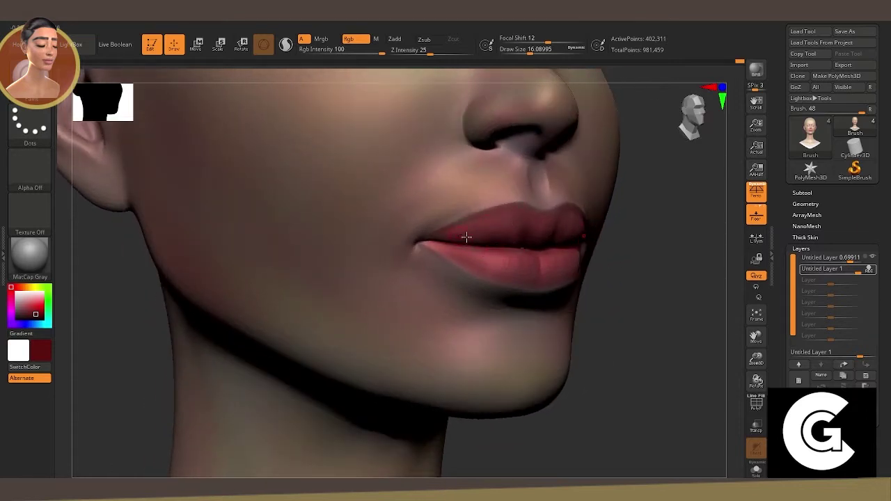
{"action": "left_click_drag", "start_coordinate": [627, 348], "coordinate": [535, 255]}
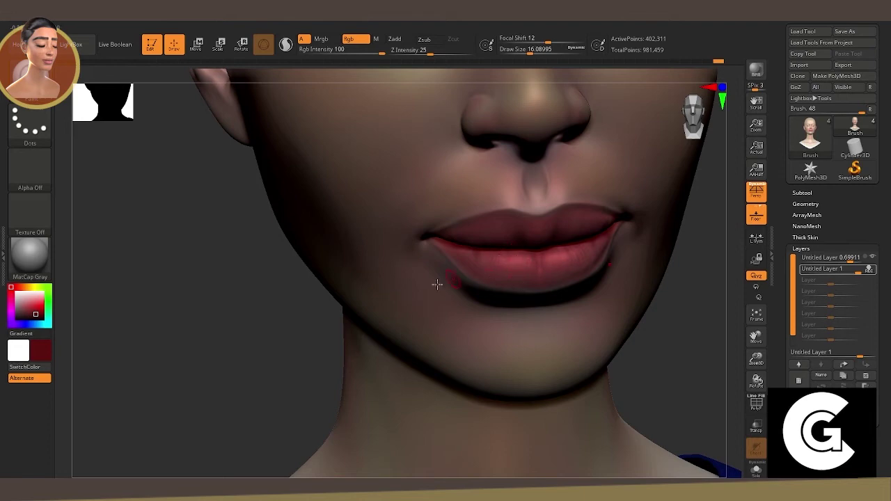
{"action": "left_click_drag", "start_coordinate": [438, 284], "coordinate": [466, 256]}
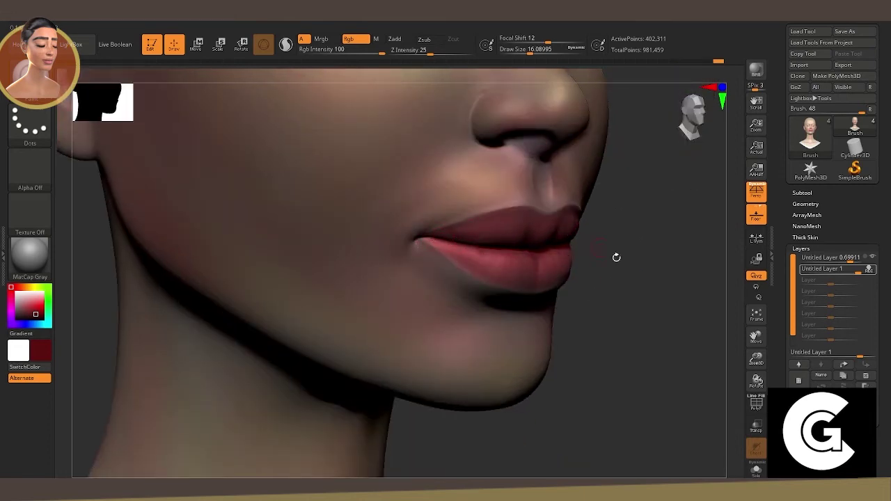
{"action": "mouse_move", "coordinate": [617, 258]}
{"action": "left_mouse_down"}
{"action": "mouse_move", "coordinate": [626, 209]}
{"action": "mouse_move", "coordinate": [541, 173]}
{"action": "mouse_move", "coordinate": [555, 162]}
{"action": "left_mouse_up"}
{"action": "key", "text": "space"}
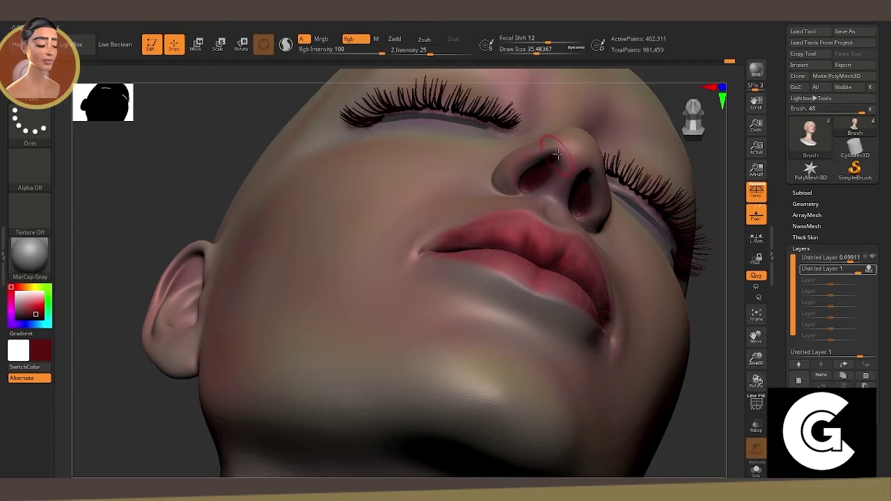
{"action": "left_click_drag", "start_coordinate": [702, 299], "coordinate": [717, 497]}
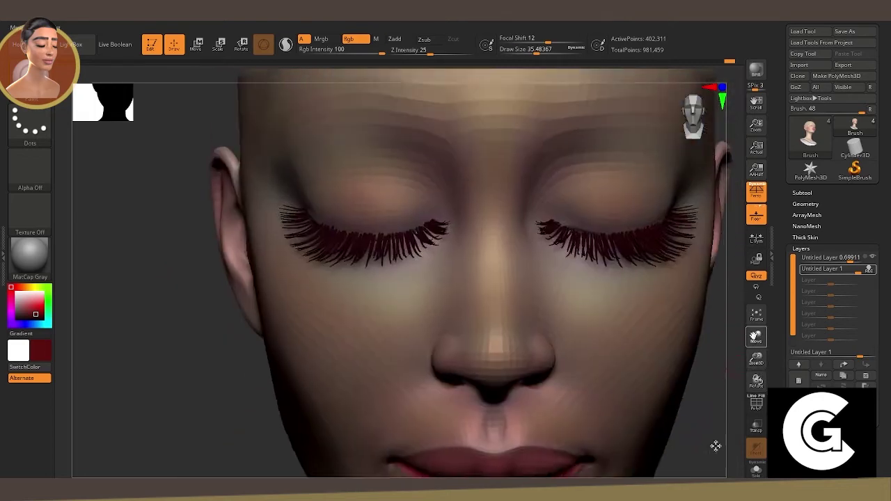
{"action": "key", "text": "space"}
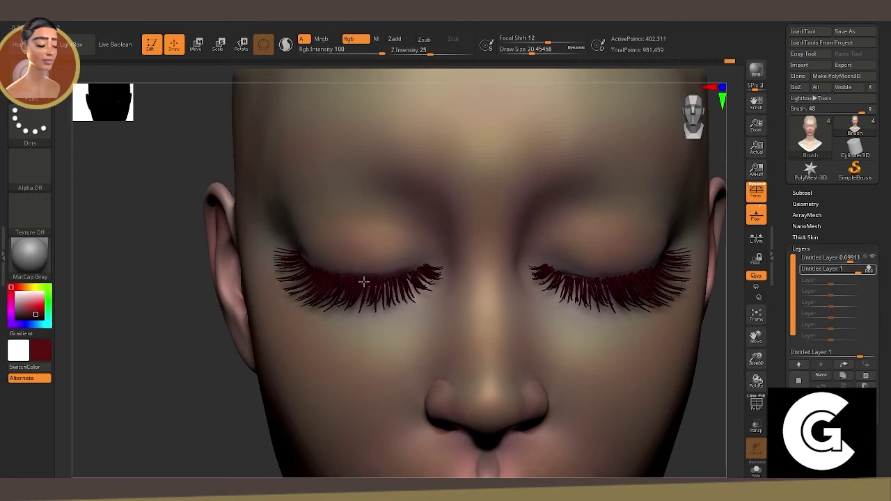
{"action": "right_click_drag", "start_coordinate": [258, 262], "coordinate": [363, 274]}
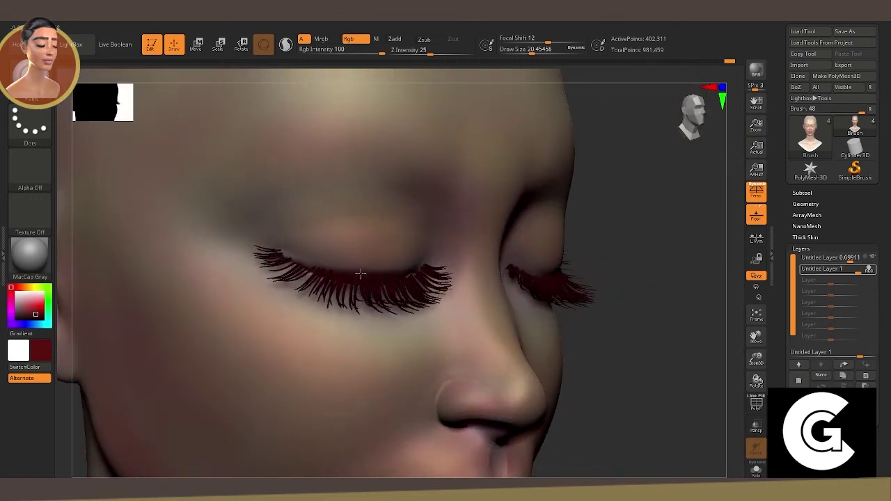
{"action": "key", "text": "space"}
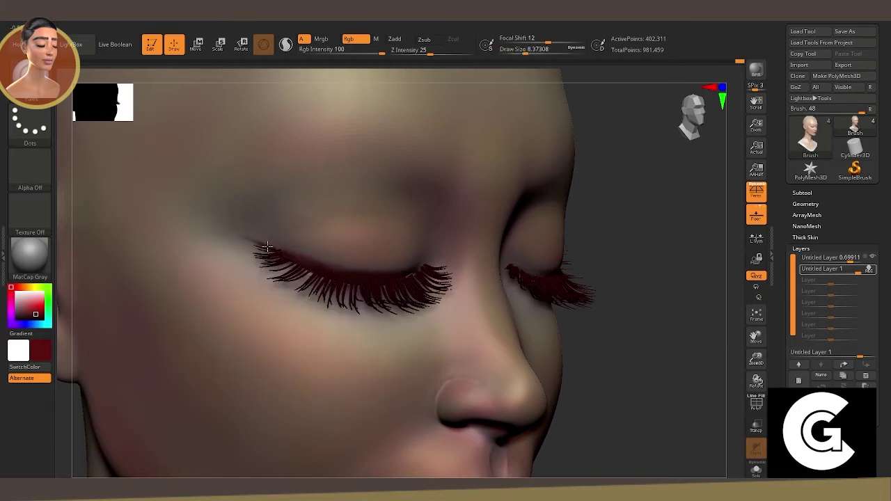
{"action": "right_click_drag", "start_coordinate": [335, 271], "coordinate": [529, 341]}
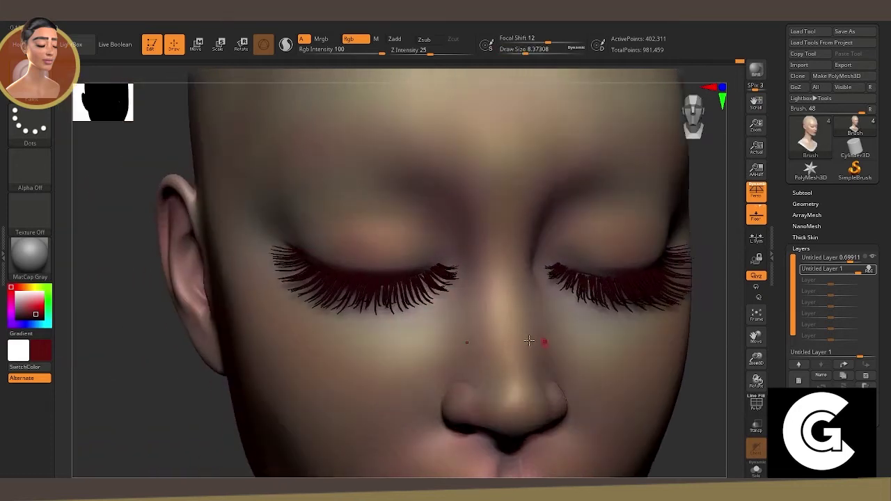
{"action": "right_click_drag", "start_coordinate": [310, 262], "coordinate": [209, 226]}
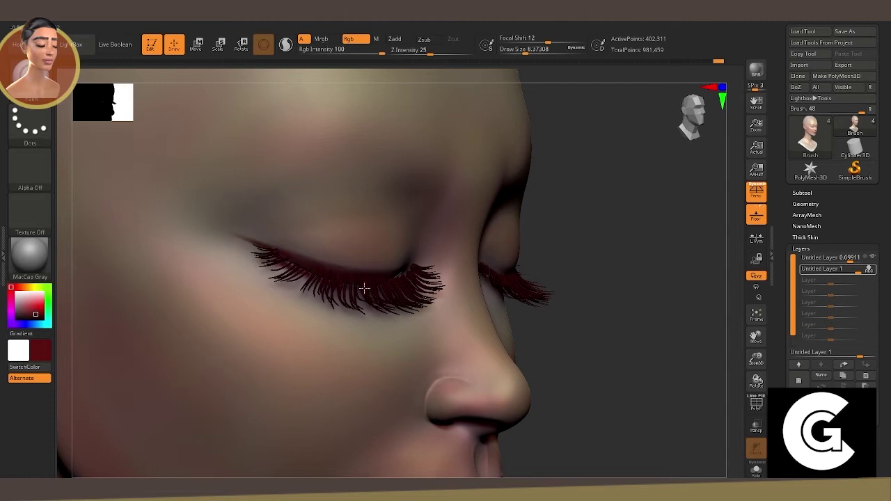
{"action": "right_click_drag", "start_coordinate": [314, 276], "coordinate": [398, 278]}
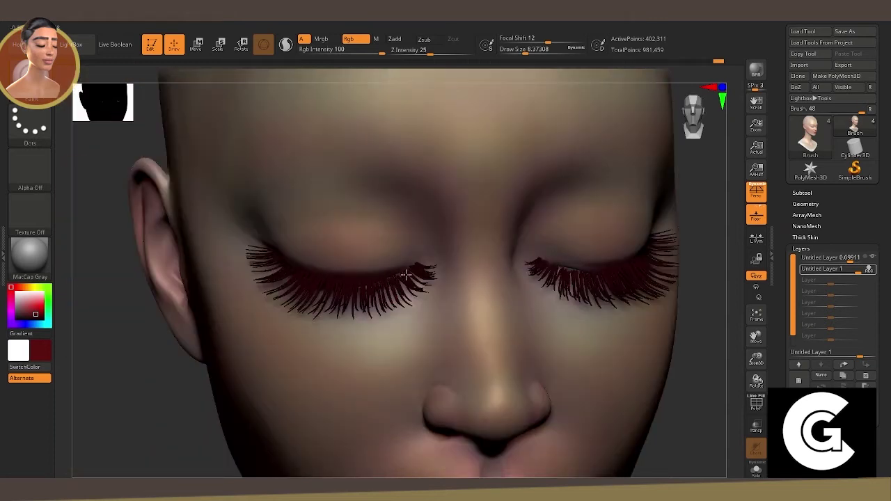
{"action": "mouse_move", "coordinate": [355, 293]}
{"action": "right_mouse_down"}
{"action": "mouse_move", "coordinate": [701, 355]}
{"action": "mouse_move", "coordinate": [599, 333]}
{"action": "right_mouse_up"}
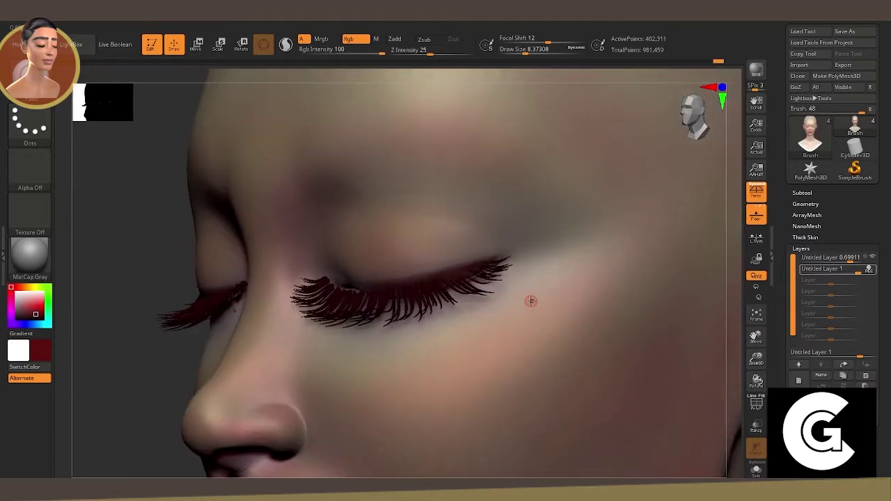
{"action": "right_click_drag", "start_coordinate": [178, 257], "coordinate": [275, 283]}
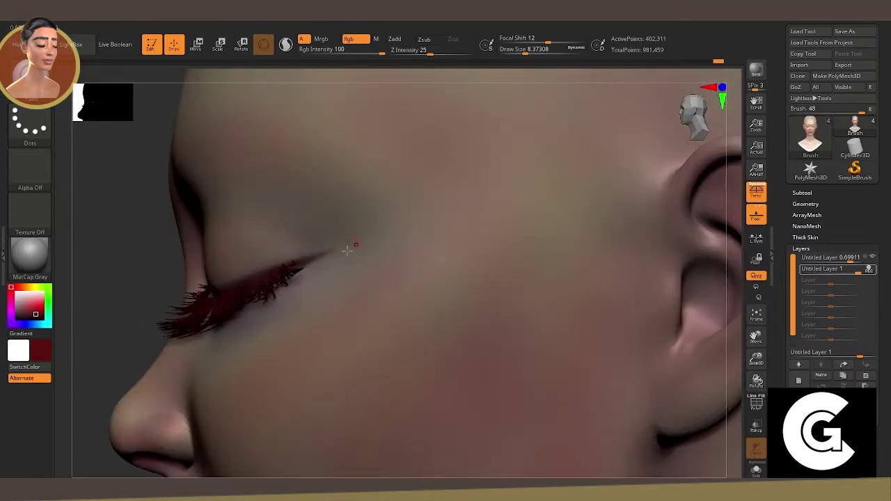
{"action": "mouse_move", "coordinate": [285, 273]}
{"action": "right_mouse_down"}
{"action": "mouse_move", "coordinate": [163, 259]}
{"action": "mouse_move", "coordinate": [304, 269]}
{"action": "right_mouse_up"}
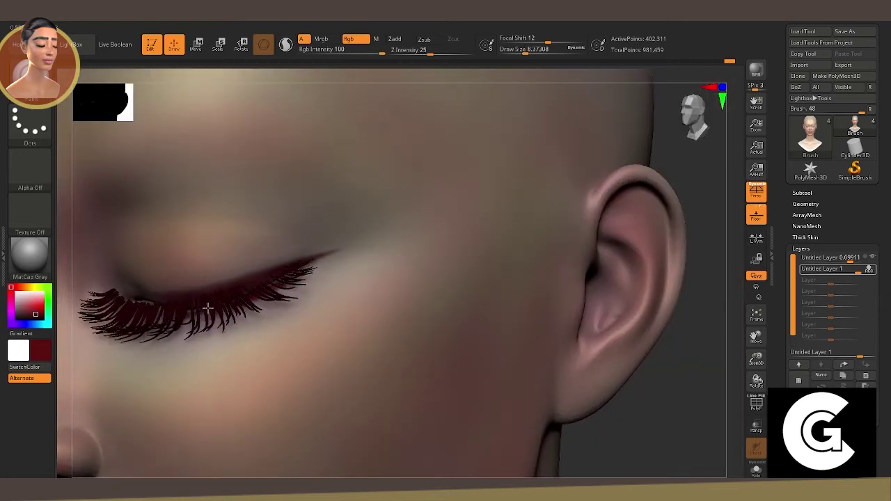
{"action": "right_click_drag", "start_coordinate": [584, 393], "coordinate": [332, 288]}
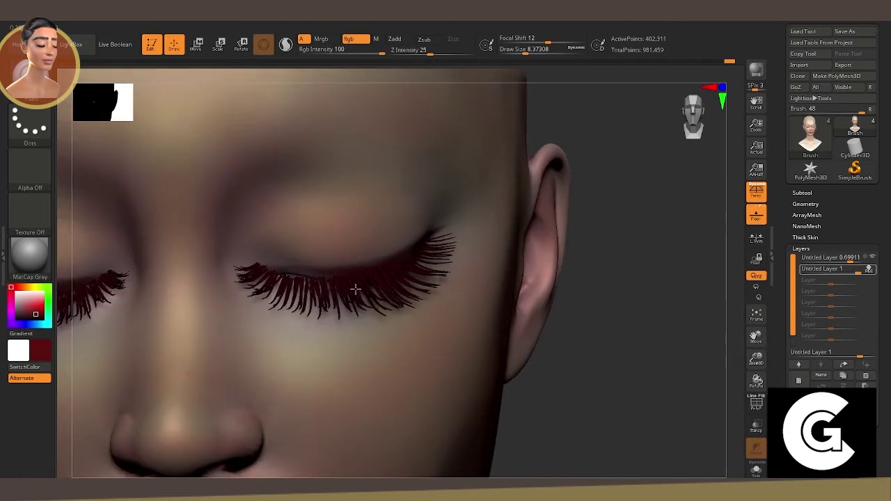
{"action": "mouse_move", "coordinate": [746, 364]}
{"action": "right_mouse_down"}
{"action": "mouse_move", "coordinate": [585, 328]}
{"action": "mouse_move", "coordinate": [700, 334]}
{"action": "mouse_move", "coordinate": [563, 334]}
{"action": "mouse_move", "coordinate": [355, 276]}
{"action": "right_mouse_up"}
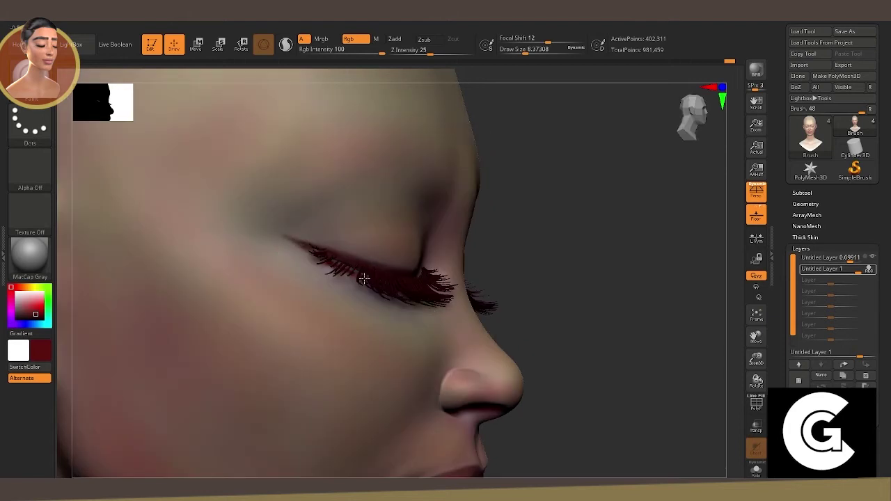
{"action": "right_click_drag", "start_coordinate": [581, 339], "coordinate": [388, 282]}
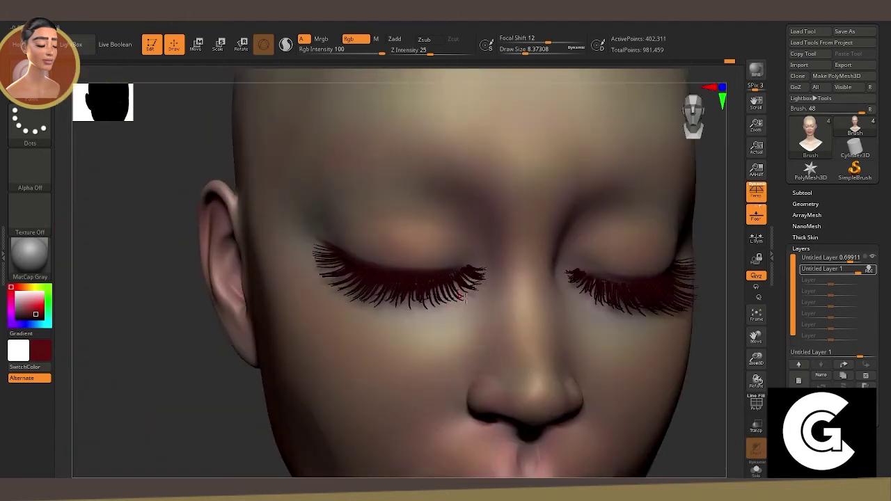
{"action": "left_click_drag", "start_coordinate": [757, 359], "coordinate": [757, 380]}
{"action": "right_click_drag", "start_coordinate": [697, 335], "coordinate": [647, 309]}
{"action": "left_click_drag", "start_coordinate": [757, 358], "coordinate": [757, 373]}
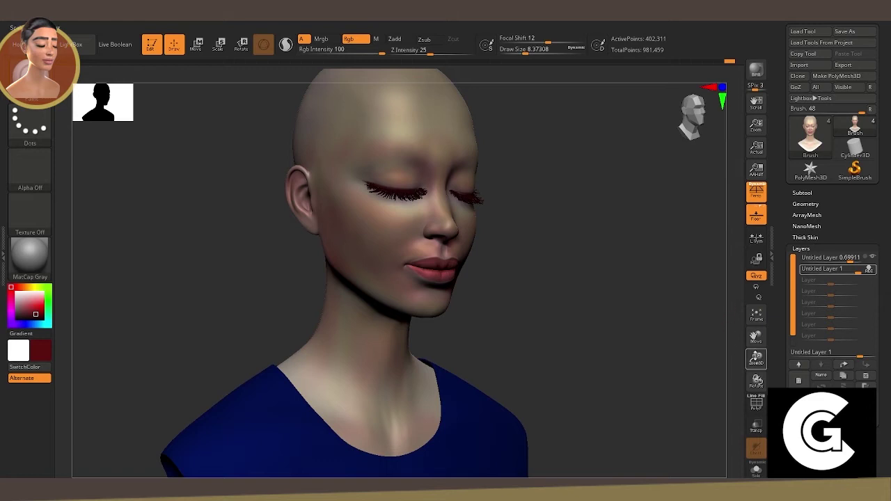
{"action": "left_click_drag", "start_coordinate": [725, 342], "coordinate": [622, 328]}
Add a freckle layer and set the brush to a spray-dots alpha with DragRect stroke.
{"action": "left_click", "coordinate": [799, 381]}
{"action": "left_click_drag", "start_coordinate": [757, 358], "coordinate": [757, 344]}
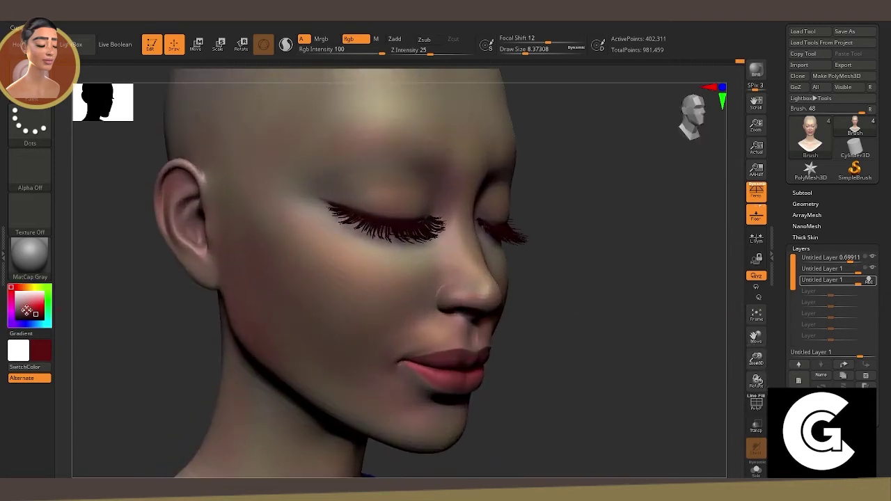
{"action": "left_click", "coordinate": [30, 168]}
{"action": "left_click", "coordinate": [352, 214]}
{"action": "left_click", "coordinate": [29, 125]}
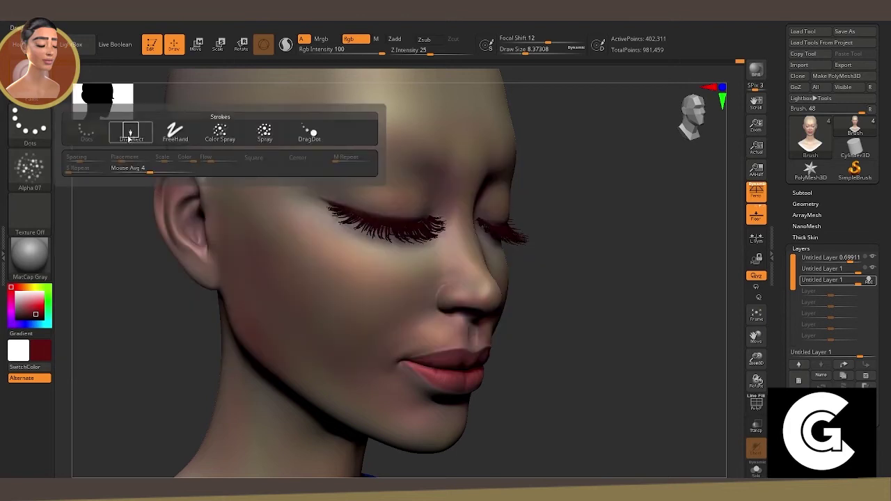
{"action": "left_click", "coordinate": [128, 128]}
Stamp freckles across the nose and both cheeks, then fade the layer to about 0.15.
{"action": "left_click_drag", "start_coordinate": [458, 265], "coordinate": [450, 250]}
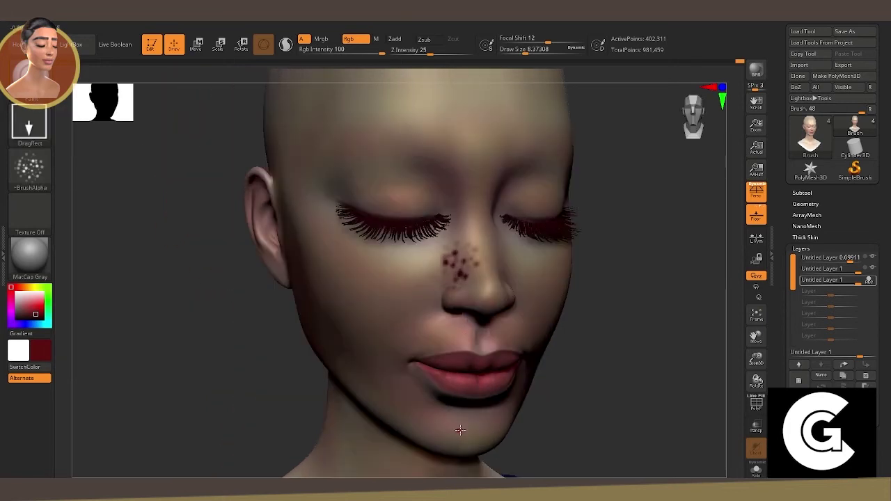
{"action": "key", "text": "ctrl+z"}
{"action": "mouse_move", "coordinate": [458, 266]}
{"action": "left_mouse_down"}
{"action": "mouse_move", "coordinate": [477, 254]}
{"action": "mouse_move", "coordinate": [484, 289]}
{"action": "mouse_move", "coordinate": [426, 280]}
{"action": "mouse_move", "coordinate": [522, 268]}
{"action": "left_mouse_up"}
{"action": "mouse_move", "coordinate": [392, 285]}
{"action": "left_mouse_down"}
{"action": "mouse_move", "coordinate": [342, 314]}
{"action": "mouse_move", "coordinate": [324, 279]}
{"action": "mouse_move", "coordinate": [181, 320]}
{"action": "mouse_move", "coordinate": [327, 247]}
{"action": "mouse_move", "coordinate": [278, 217]}
{"action": "left_mouse_up"}
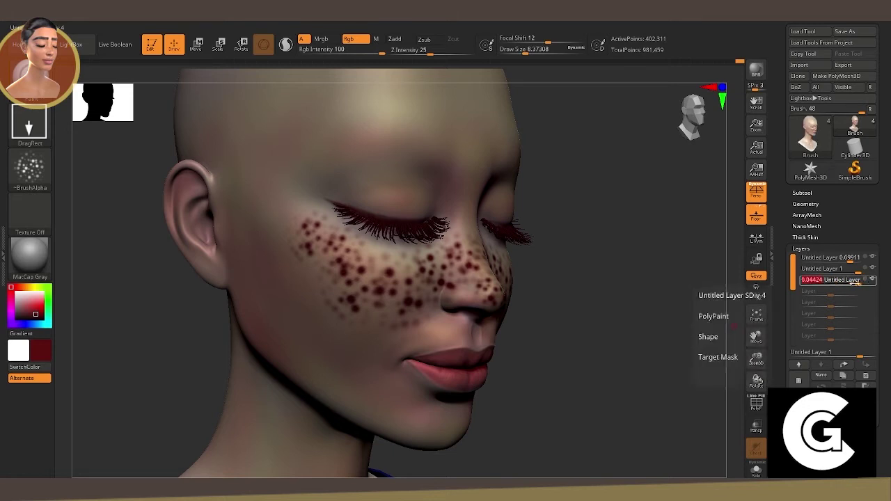
{"action": "left_click_drag", "start_coordinate": [852, 282], "coordinate": [839, 284]}
{"action": "left_click_drag", "start_coordinate": [696, 307], "coordinate": [627, 314]}
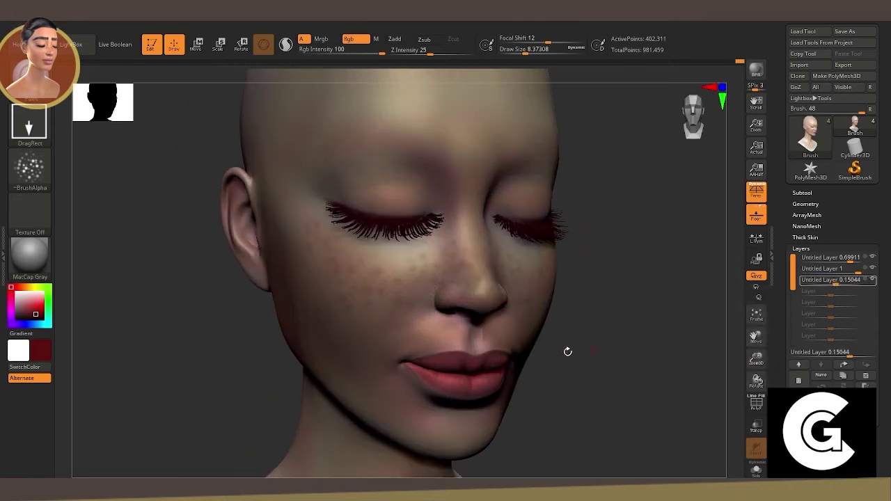
Bake the layers, add a new one, and stamp lighter pink-red freckles below the eyes.
{"action": "left_click", "coordinate": [799, 381]}
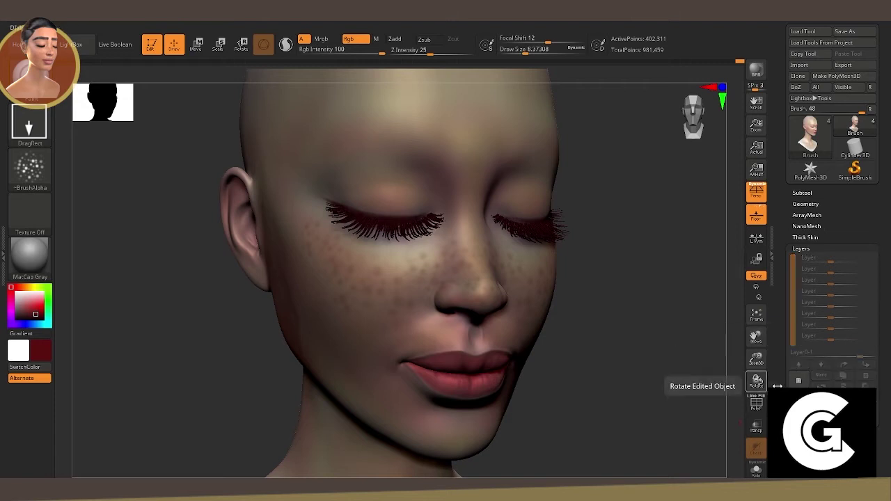
{"action": "left_click", "coordinate": [799, 380]}
{"action": "left_click_drag", "start_coordinate": [35, 319], "coordinate": [39, 301]}
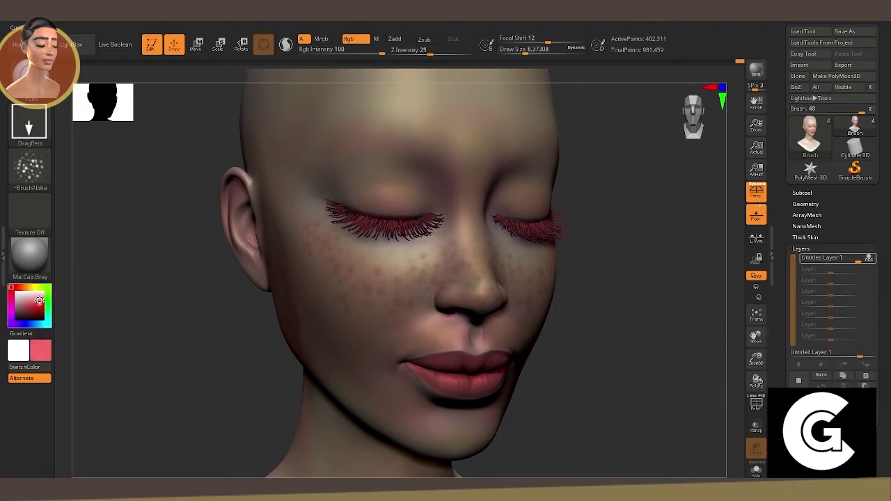
{"action": "left_click_drag", "start_coordinate": [446, 256], "coordinate": [378, 272]}
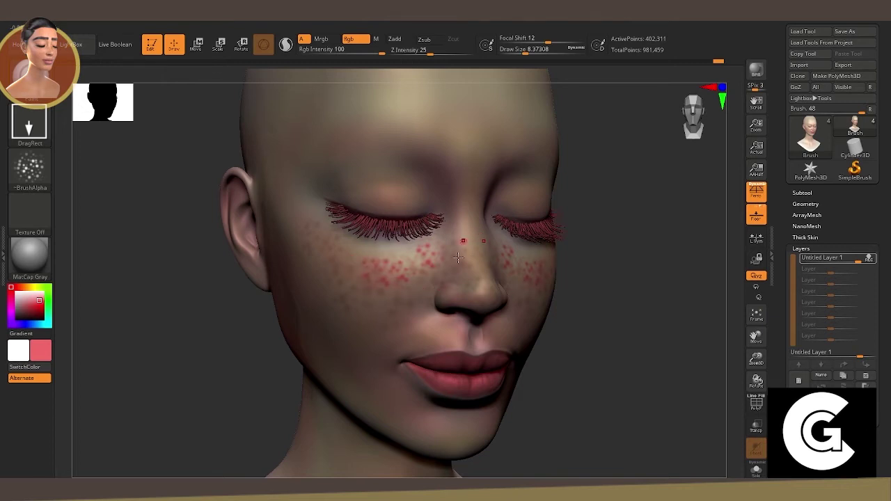
Fade the new freckle layer to about 0.35 strength and bake it into the head.
{"action": "right_click_drag", "start_coordinate": [248, 345], "coordinate": [278, 334]}
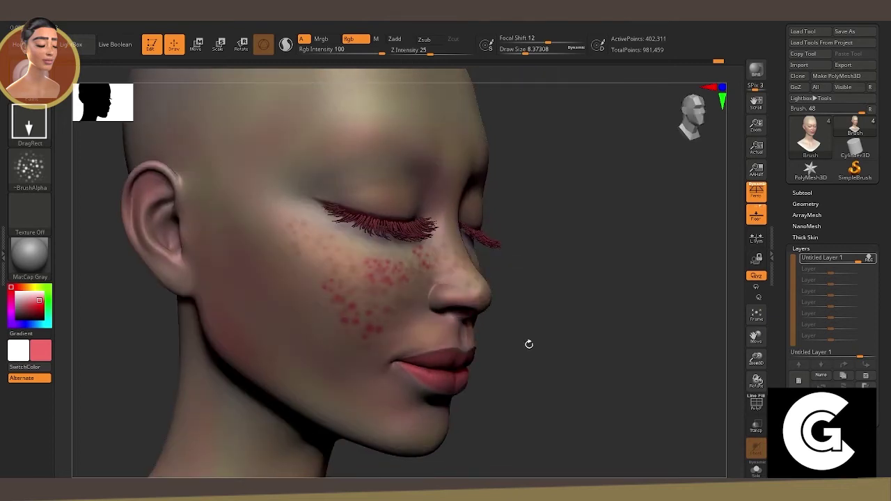
{"action": "right_click_drag", "start_coordinate": [530, 344], "coordinate": [488, 344]}
{"action": "left_click_drag", "start_coordinate": [861, 259], "coordinate": [851, 259]}
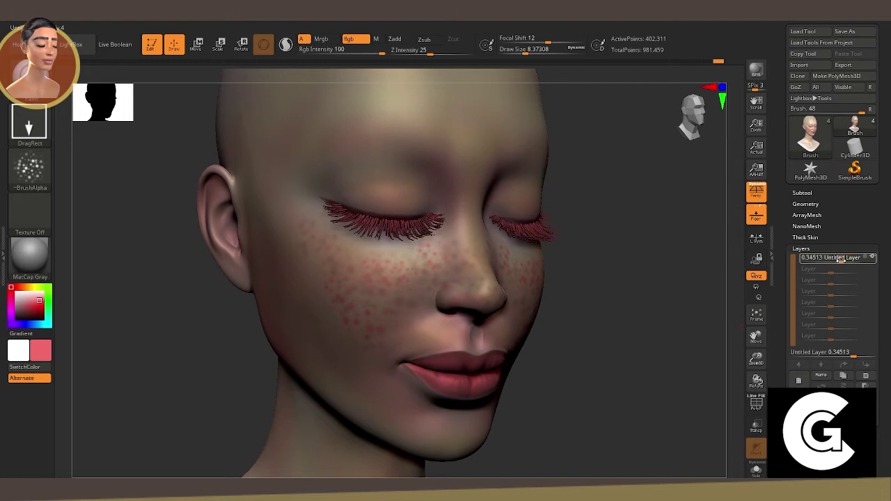
{"action": "right_click_drag", "start_coordinate": [648, 293], "coordinate": [643, 294], "text": "shift"}
{"action": "left_click", "coordinate": [799, 380]}
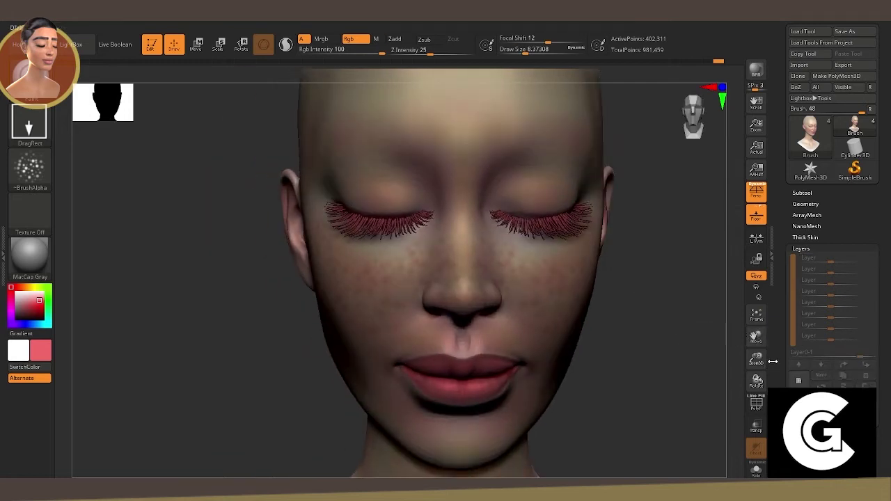
{"action": "right_click_drag", "start_coordinate": [756, 359], "coordinate": [681, 314]}
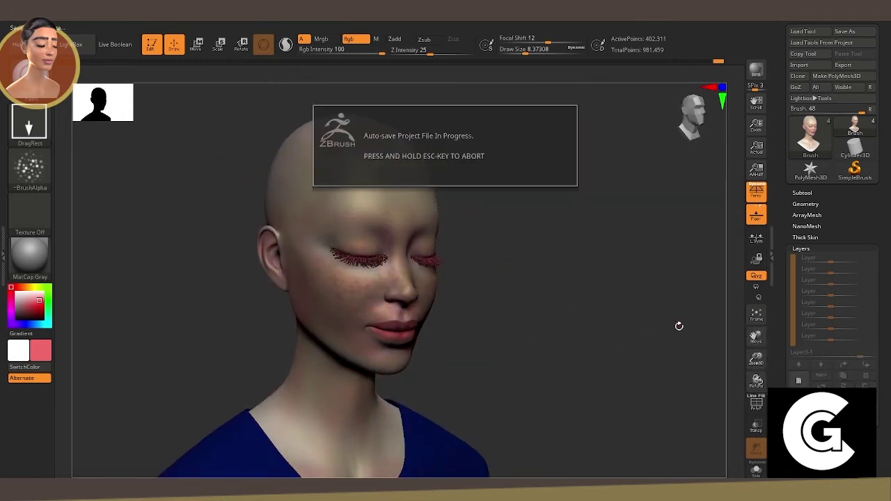
Choose a near-black paint colour and raise the brush size to about 55.
{"action": "left_click", "coordinate": [41, 351]}
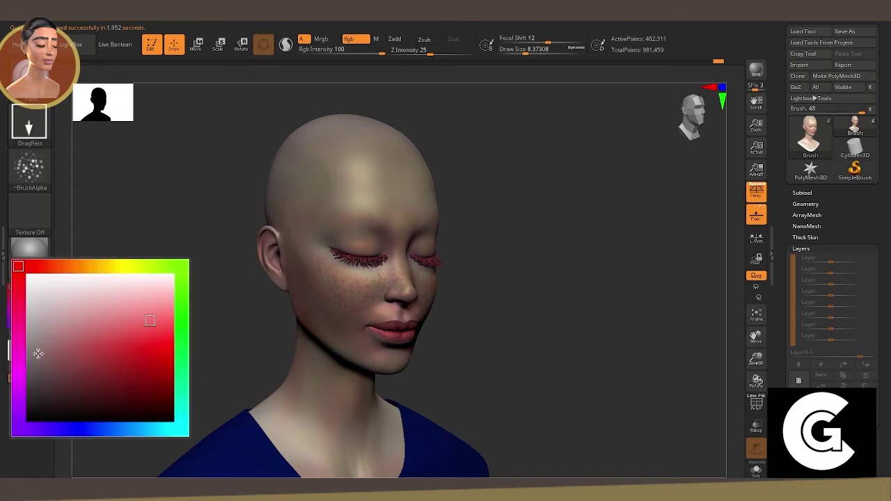
{"action": "left_click", "coordinate": [28, 408]}
{"action": "left_click_drag", "start_coordinate": [149, 232], "coordinate": [157, 239]}
{"action": "left_click_drag", "start_coordinate": [603, 344], "coordinate": [414, 228]}
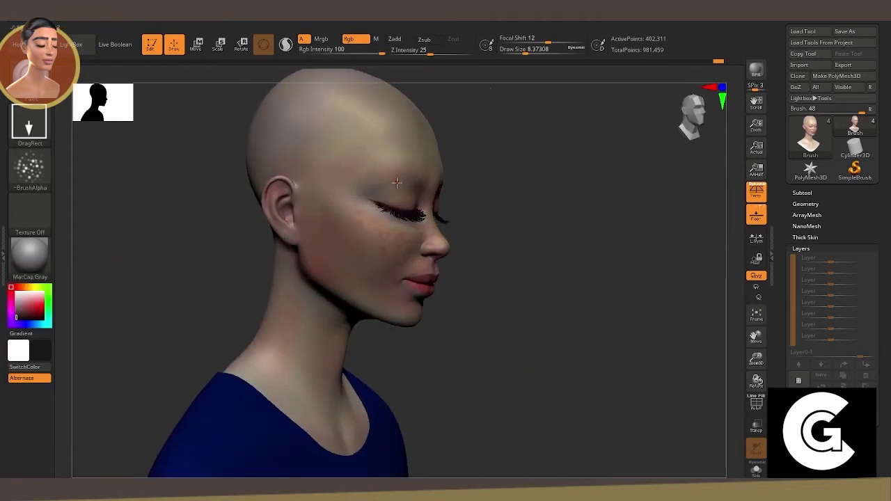
{"action": "key", "text": "space"}
{"action": "key", "text": "space"}
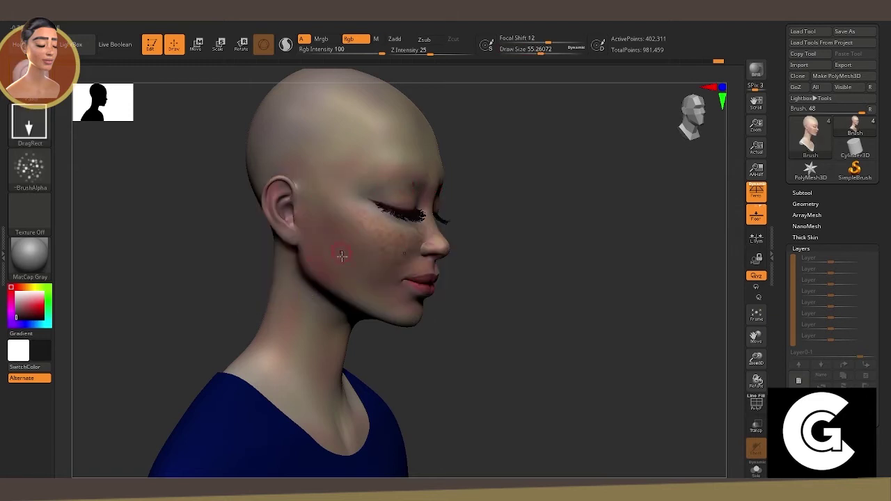
Turn the brush alpha off and switch to the FreeHand stroke.
{"action": "left_click", "coordinate": [30, 167]}
{"action": "left_click", "coordinate": [89, 174]}
{"action": "left_click", "coordinate": [29, 125]}
{"action": "left_click", "coordinate": [166, 135]}
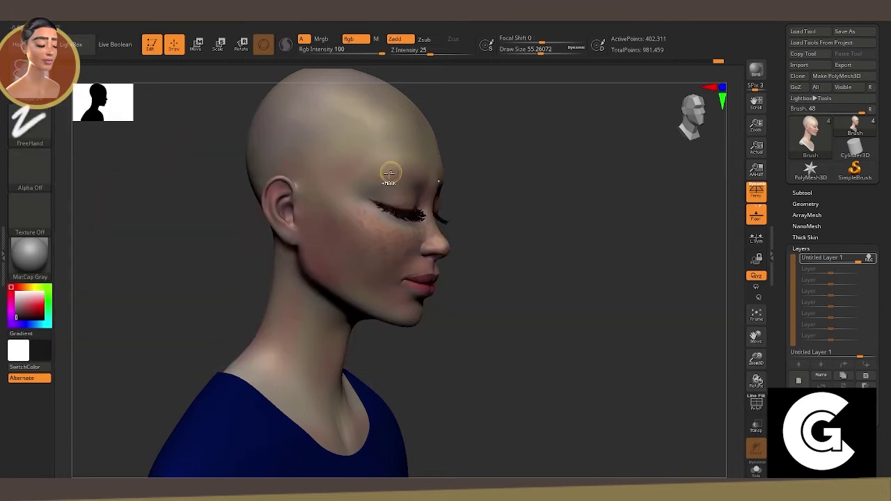
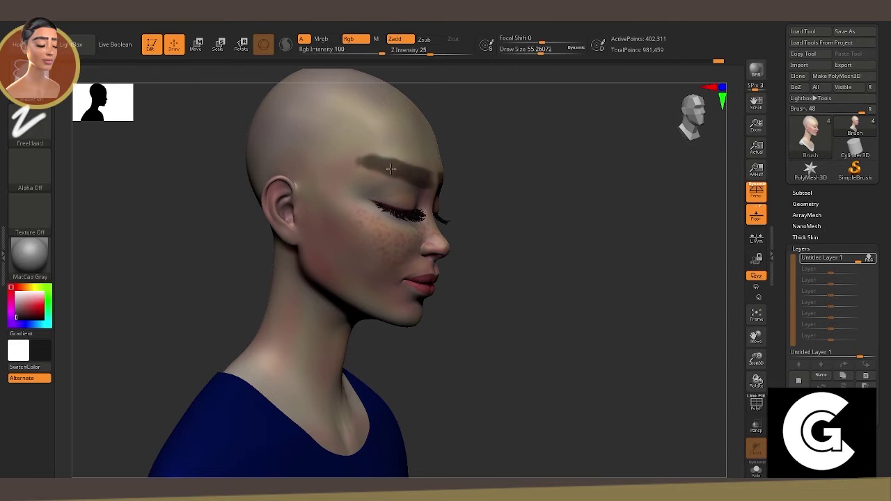
Darken the eyebrow's outer end, then shrink and soften the brush, undoing a stray stroke between the brows.
{"action": "left_click_drag", "start_coordinate": [356, 165], "coordinate": [363, 167]}
{"action": "left_click_drag", "start_coordinate": [516, 216], "coordinate": [530, 217], "text": "shift"}
{"action": "scroll", "coordinate": [423, 216], "scroll_direction": "up", "scroll_amount": 5}
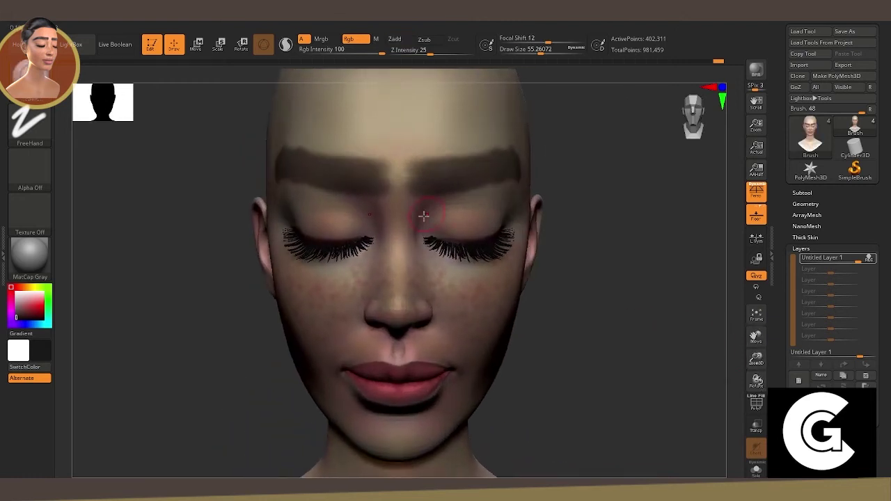
{"action": "key", "text": "space"}
{"action": "mouse_move", "coordinate": [390, 206]}
{"action": "left_mouse_down"}
{"action": "mouse_move", "coordinate": [348, 208]}
{"action": "mouse_move", "coordinate": [383, 189]}
{"action": "mouse_move", "coordinate": [341, 192]}
{"action": "mouse_move", "coordinate": [358, 192]}
{"action": "left_mouse_up"}
{"action": "key", "text": "space"}
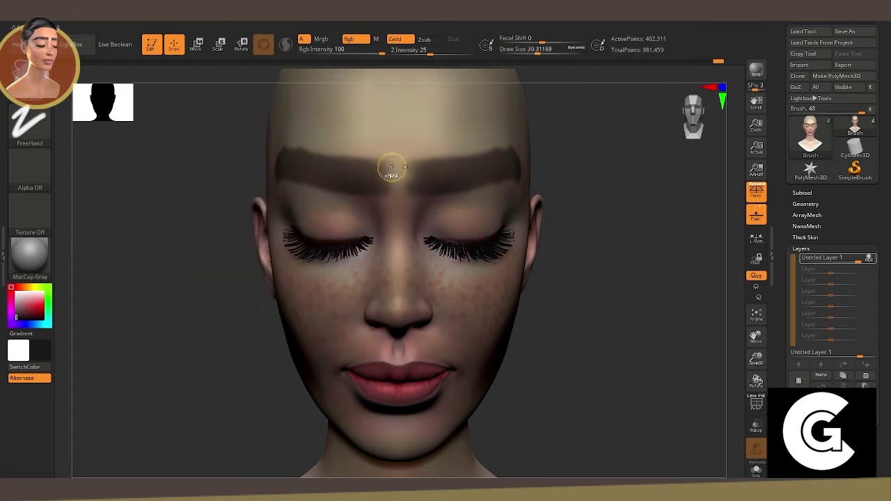
{"action": "left_click_drag", "start_coordinate": [391, 168], "coordinate": [392, 187]}
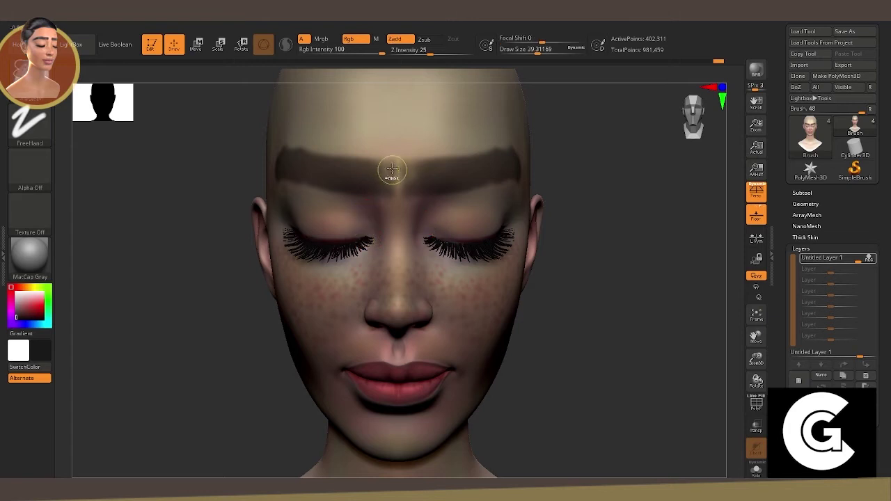
{"action": "key", "text": "ctrl+z"}
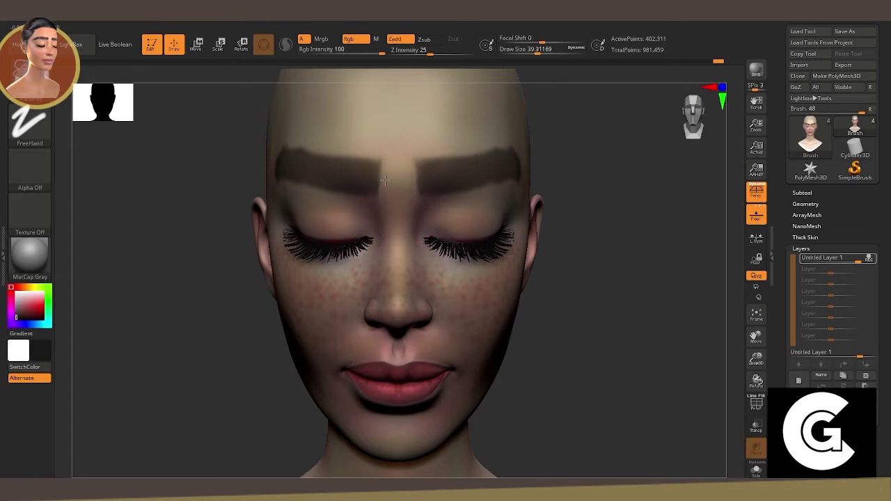
Darken, thicken and even out the outer ends of the brows from three-quarter and profile views.
{"action": "right_click_drag", "start_coordinate": [386, 191], "coordinate": [301, 190]}
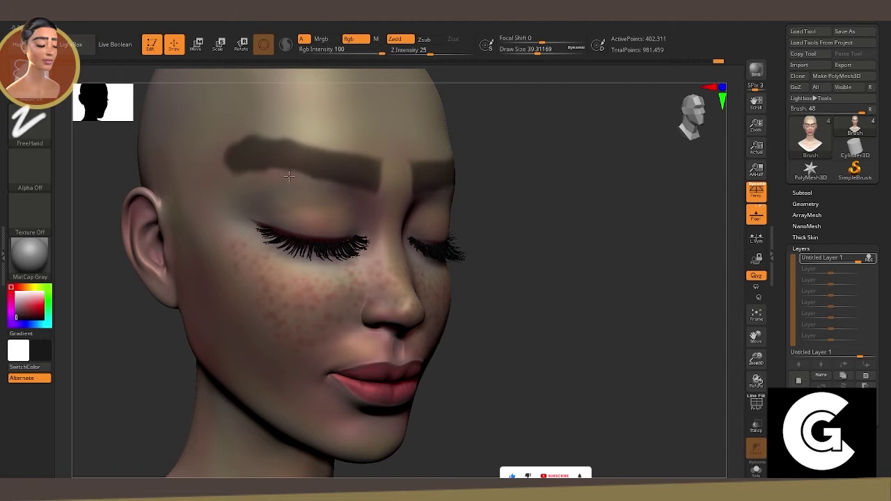
{"action": "key", "text": "space"}
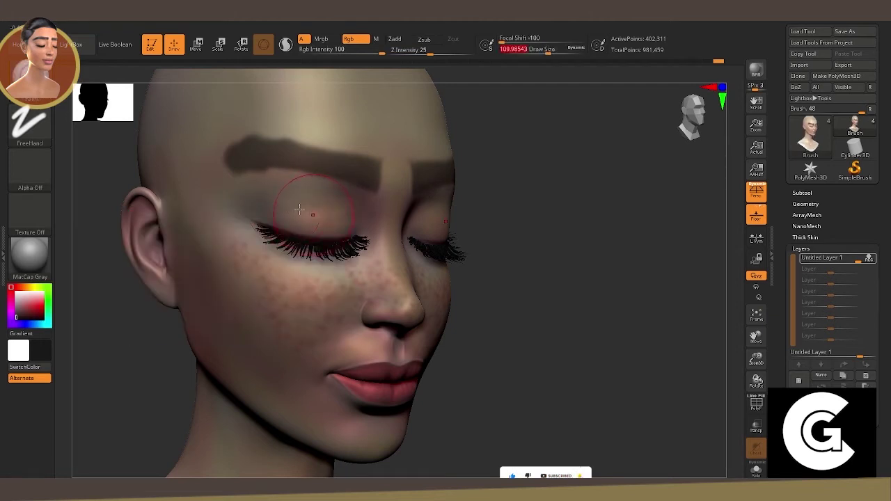
{"action": "key", "text": "space"}
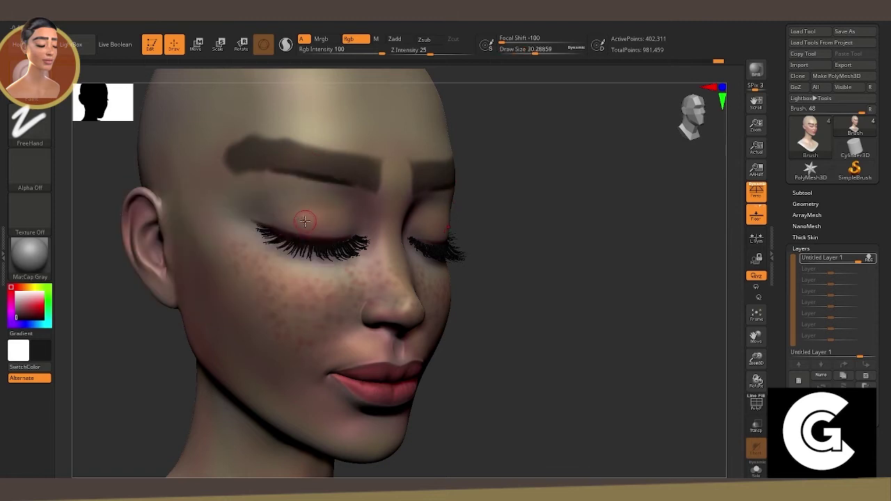
{"action": "left_click_drag", "start_coordinate": [543, 225], "coordinate": [565, 226]}
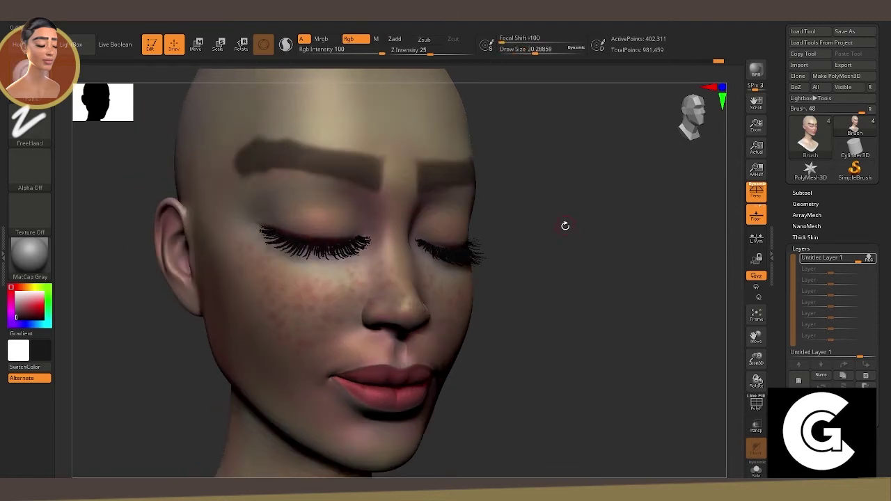
{"action": "key", "text": "b"}
{"action": "key", "text": "s"}
{"action": "key", "text": "t"}
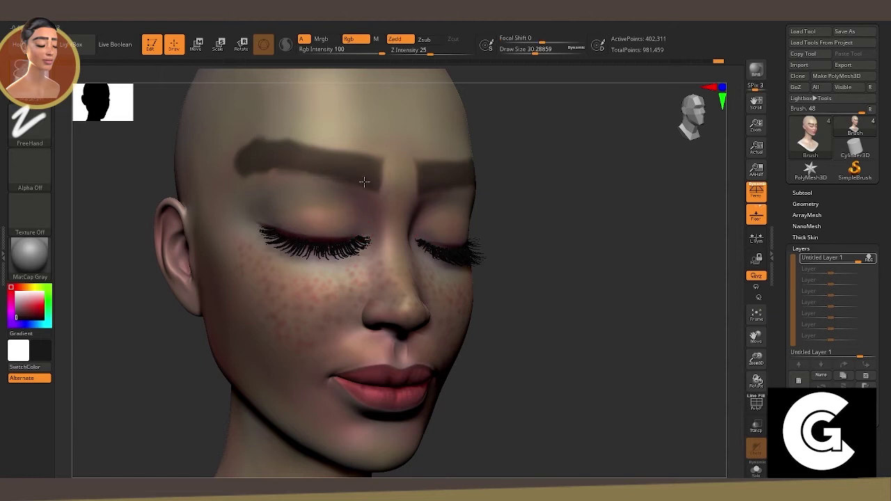
{"action": "left_click_drag", "start_coordinate": [253, 165], "coordinate": [271, 167]}
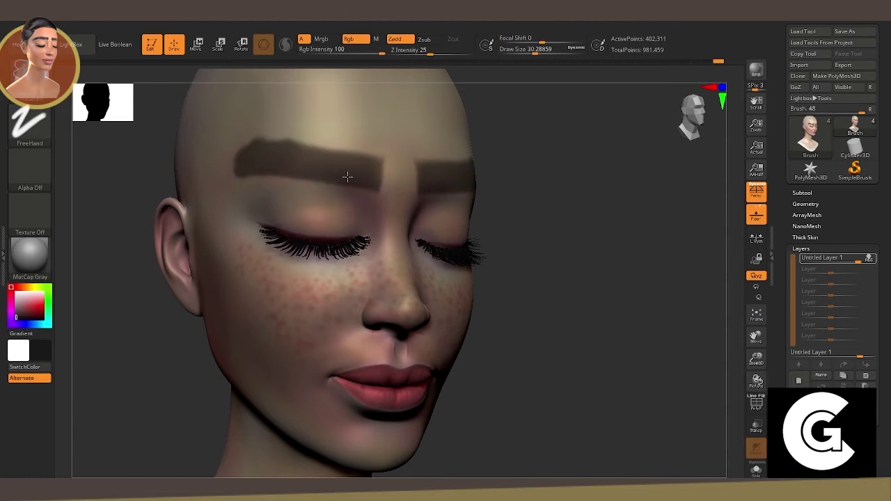
{"action": "mouse_move", "coordinate": [488, 223]}
{"action": "left_mouse_down"}
{"action": "mouse_move", "coordinate": [522, 225]}
{"action": "mouse_move", "coordinate": [506, 251]}
{"action": "left_mouse_up"}
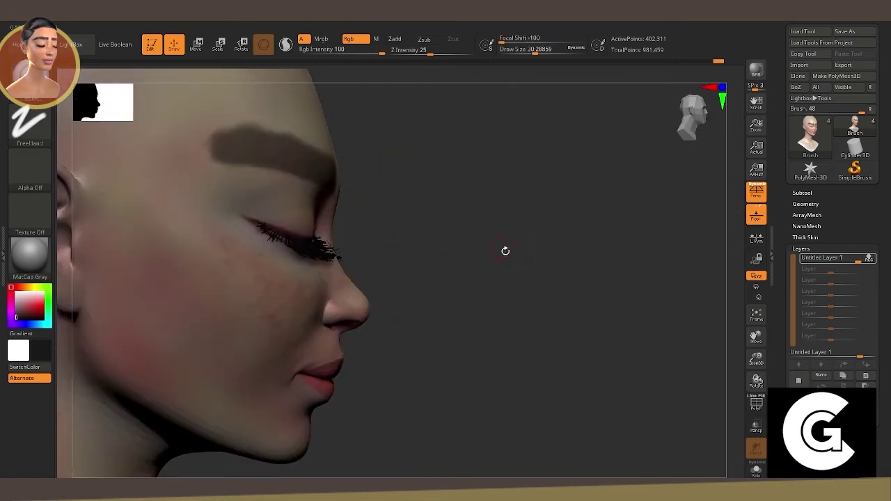
{"action": "mouse_move", "coordinate": [228, 165]}
{"action": "left_mouse_down"}
{"action": "mouse_move", "coordinate": [213, 170]}
{"action": "mouse_move", "coordinate": [243, 164]}
{"action": "left_mouse_up"}
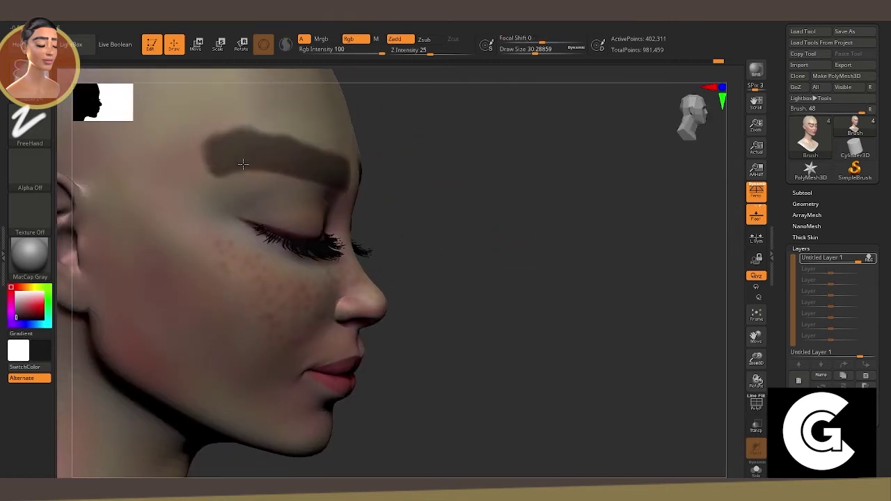
With a larger brush, clean the brows' upper and lower edges in skin colour, then review the face from the front.
{"action": "left_click_drag", "start_coordinate": [529, 237], "coordinate": [481, 240]}
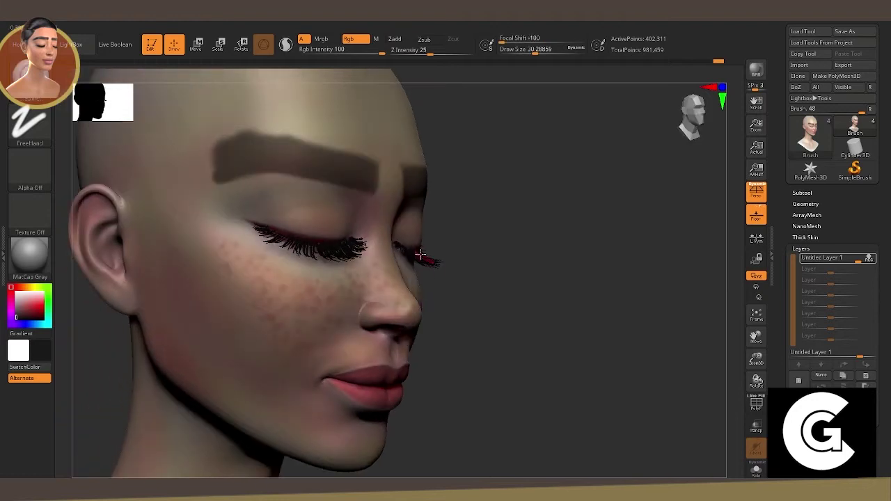
{"action": "key", "text": "space"}
{"action": "left_click_drag", "start_coordinate": [252, 196], "coordinate": [262, 198]}
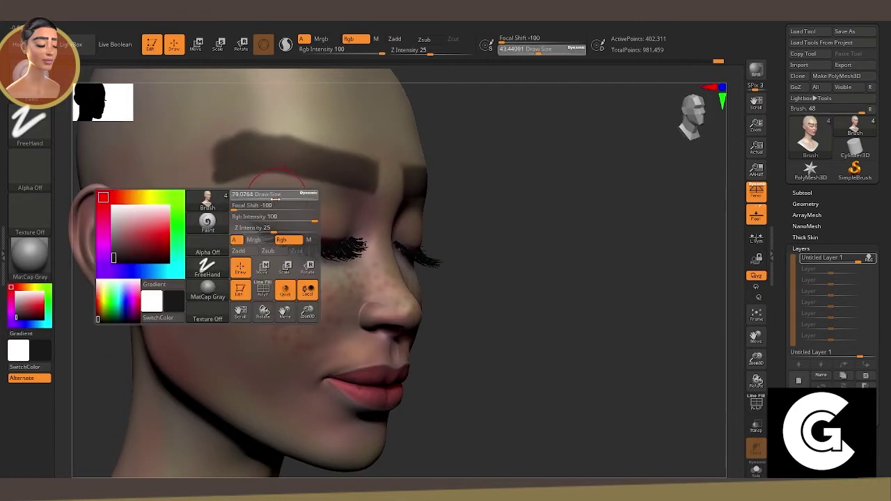
{"action": "key", "text": "a"}
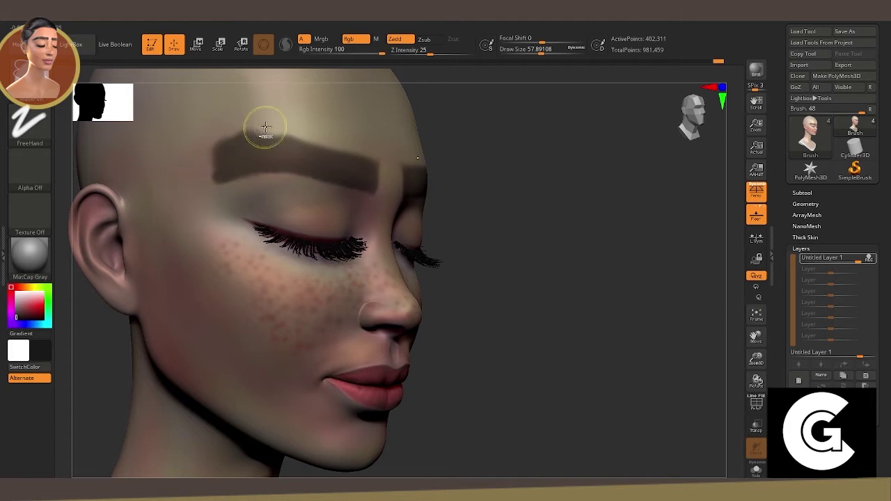
{"action": "left_click_drag", "start_coordinate": [265, 129], "coordinate": [268, 128]}
{"action": "left_click_drag", "start_coordinate": [529, 265], "coordinate": [494, 259]}
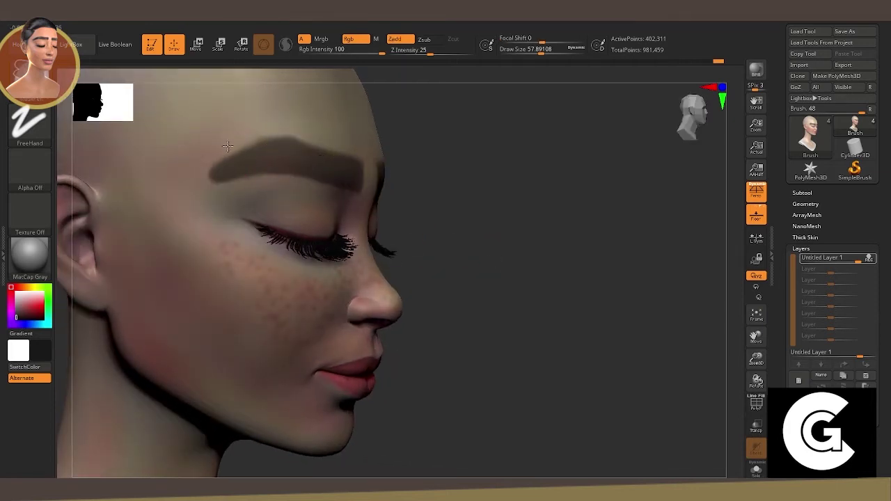
{"action": "left_click_drag", "start_coordinate": [228, 147], "coordinate": [256, 135]}
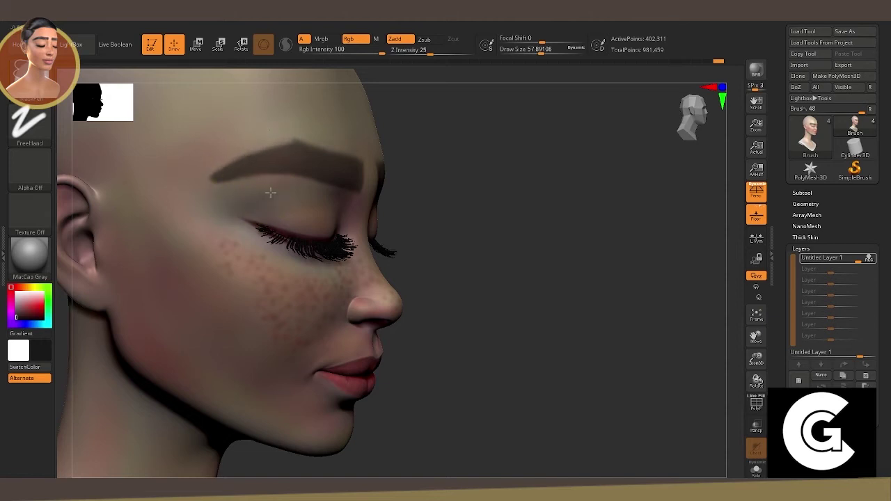
{"action": "left_click_drag", "start_coordinate": [203, 190], "coordinate": [289, 189]}
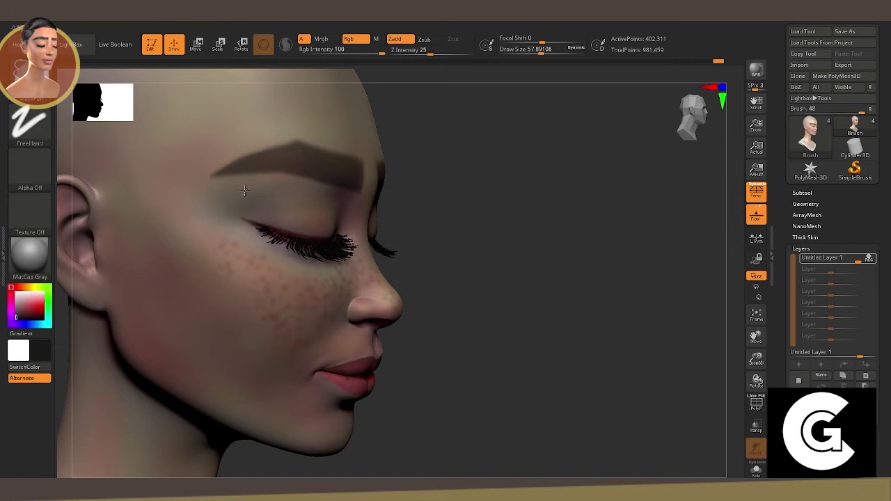
{"action": "mouse_move", "coordinate": [498, 302]}
{"action": "left_mouse_down"}
{"action": "mouse_move", "coordinate": [175, 197]}
{"action": "mouse_move", "coordinate": [297, 139]}
{"action": "left_mouse_up"}
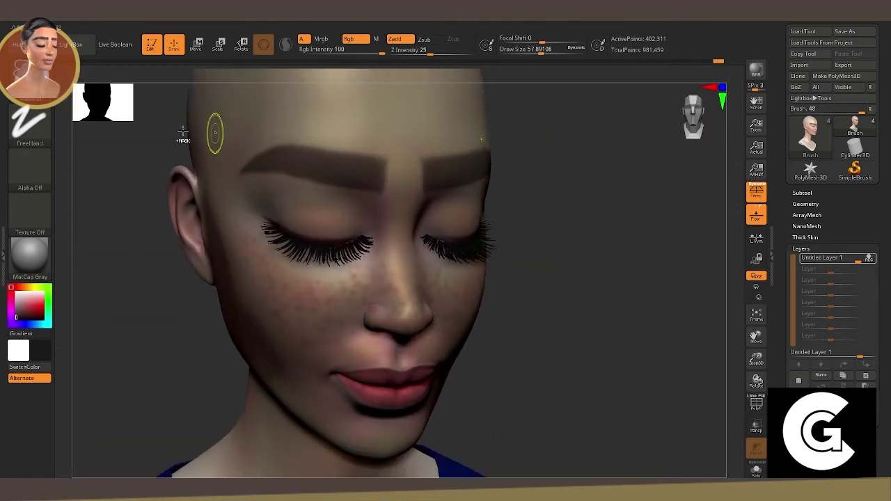
{"action": "mouse_move", "coordinate": [213, 133]}
{"action": "left_mouse_down"}
{"action": "mouse_move", "coordinate": [355, 159]}
{"action": "mouse_move", "coordinate": [337, 135]}
{"action": "left_mouse_up"}
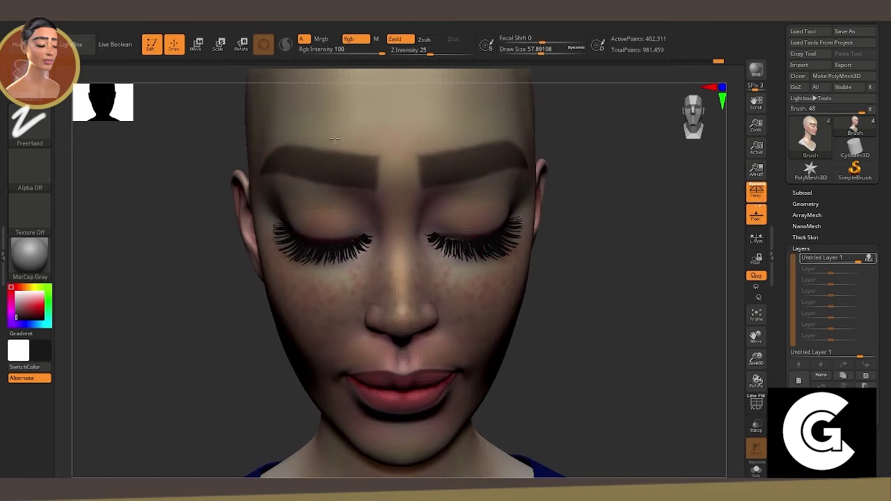
{"action": "mouse_move", "coordinate": [742, 352]}
{"action": "left_mouse_down"}
{"action": "mouse_move", "coordinate": [628, 305]}
{"action": "mouse_move", "coordinate": [587, 311]}
{"action": "left_mouse_up"}
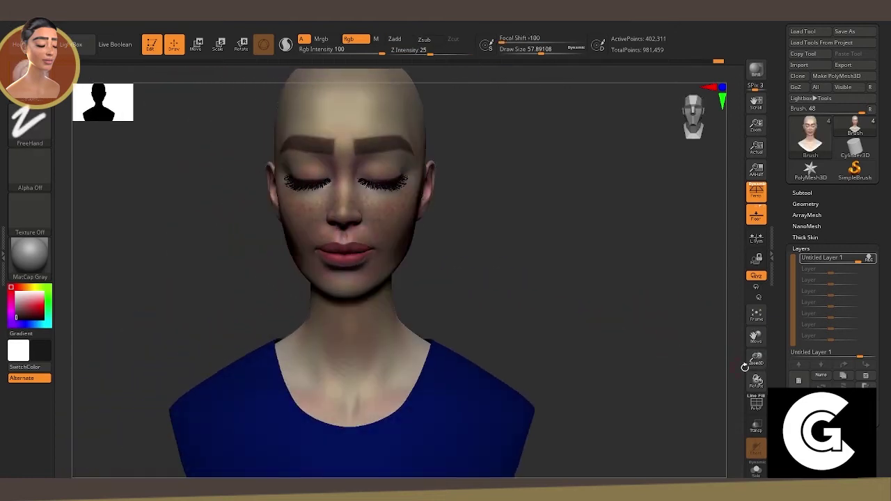
{"action": "mouse_move", "coordinate": [744, 366]}
{"action": "left_mouse_down"}
{"action": "mouse_move", "coordinate": [661, 322]}
{"action": "mouse_move", "coordinate": [648, 340]}
{"action": "left_mouse_up"}
{"action": "left_click_drag", "start_coordinate": [731, 360], "coordinate": [743, 348]}
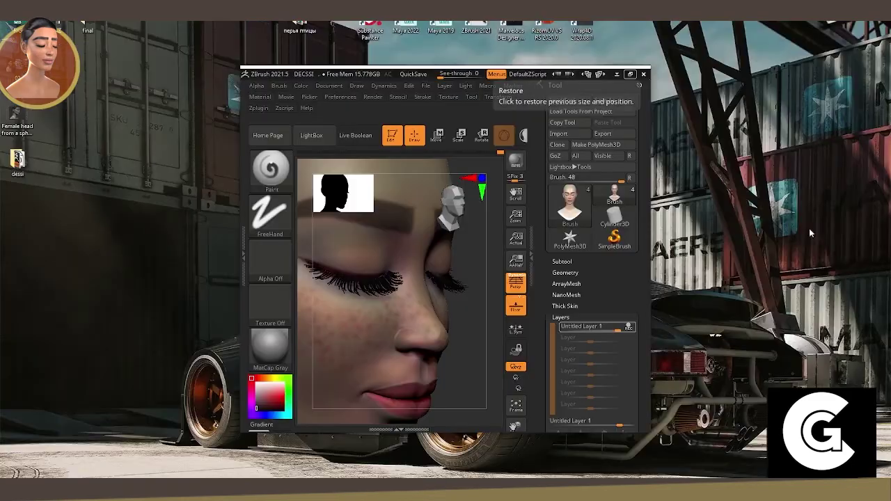
Dismiss the Wi-Fi list, maximize the ZBrush window and turn the head toward profile.
{"action": "left_click", "coordinate": [822, 487]}
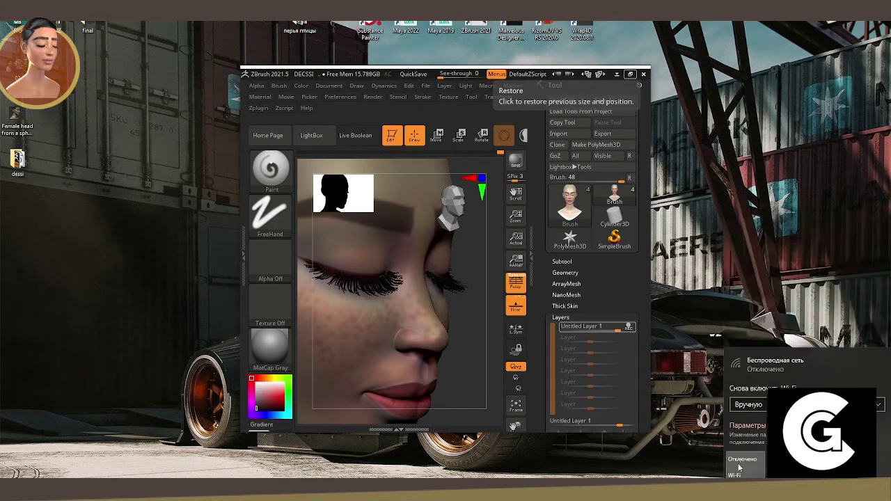
{"action": "key", "text": "Escape"}
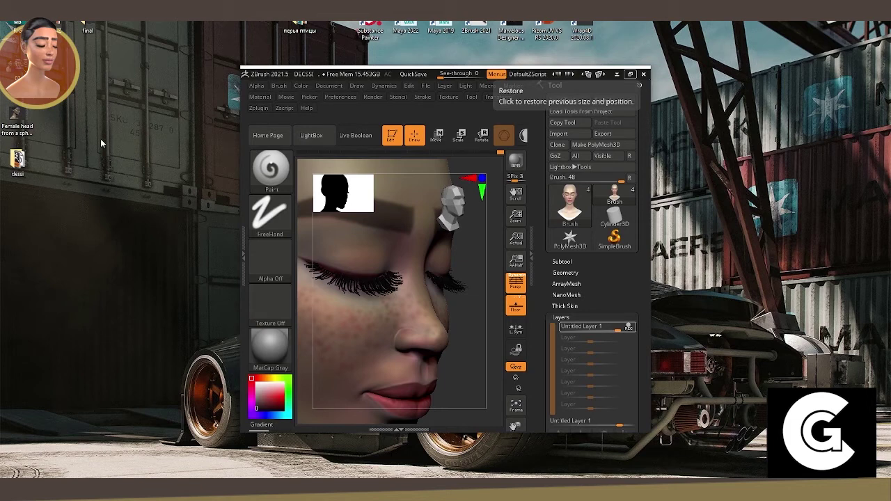
{"action": "left_click", "coordinate": [626, 75]}
{"action": "left_click_drag", "start_coordinate": [506, 221], "coordinate": [551, 213]}
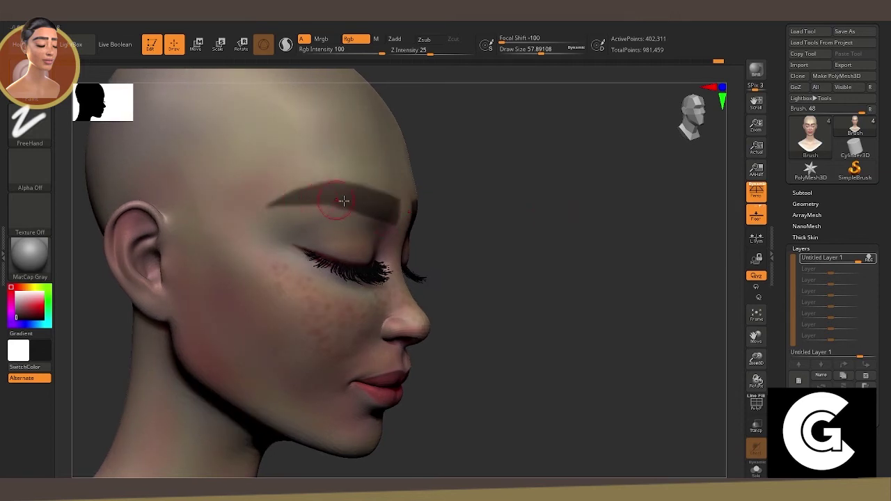
Even out the eyebrow colour, then pick a new paint colour.
{"action": "key", "text": "a"}
{"action": "mouse_move", "coordinate": [372, 209]}
{"action": "left_mouse_down"}
{"action": "mouse_move", "coordinate": [312, 205]}
{"action": "mouse_move", "coordinate": [363, 209]}
{"action": "left_mouse_up"}
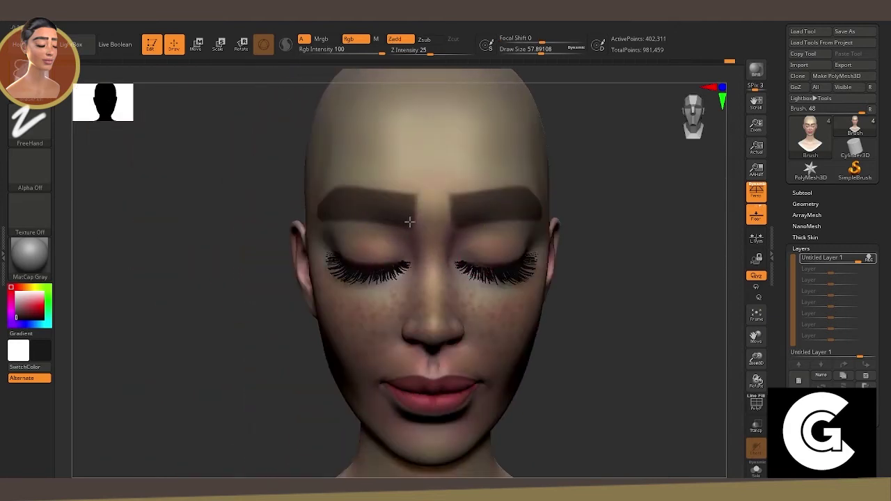
{"action": "left_click_drag", "start_coordinate": [250, 213], "coordinate": [299, 202]}
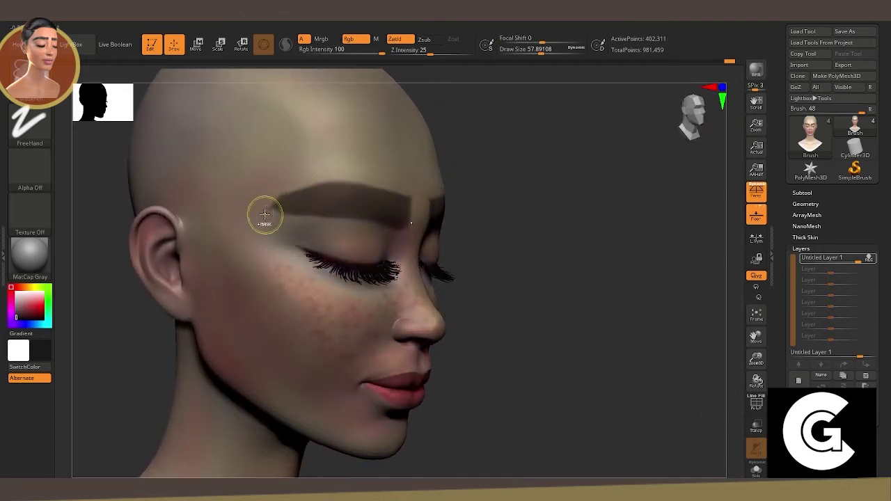
{"action": "left_click", "coordinate": [328, 234], "text": "ctrl"}
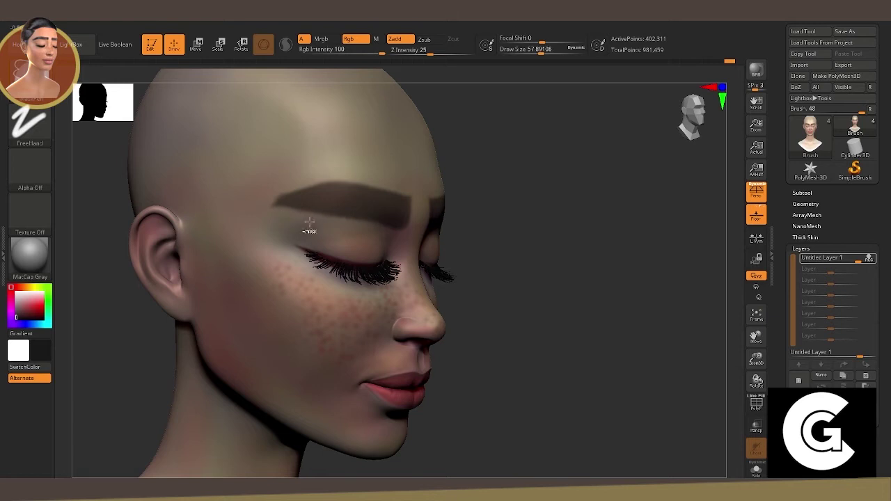
{"action": "right_click", "coordinate": [310, 223]}
{"action": "left_click", "coordinate": [313, 229]}
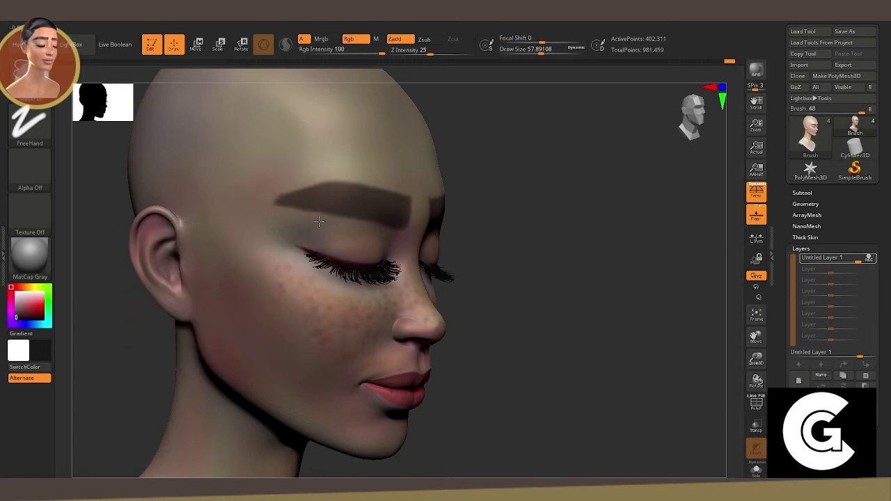
Lighten the skin along both brows' upper edges, checking from front and side views.
{"action": "mouse_move", "coordinate": [487, 223]}
{"action": "left_mouse_down", "text": "shift"}
{"action": "mouse_move", "coordinate": [718, 354]}
{"action": "mouse_move", "coordinate": [725, 377]}
{"action": "left_mouse_up", "text": "shift"}
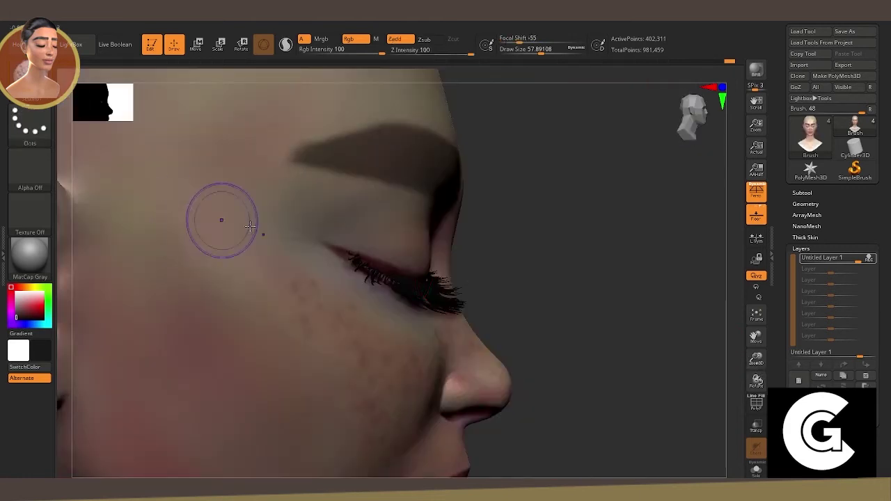
{"action": "left_click_drag", "start_coordinate": [599, 327], "coordinate": [651, 336]}
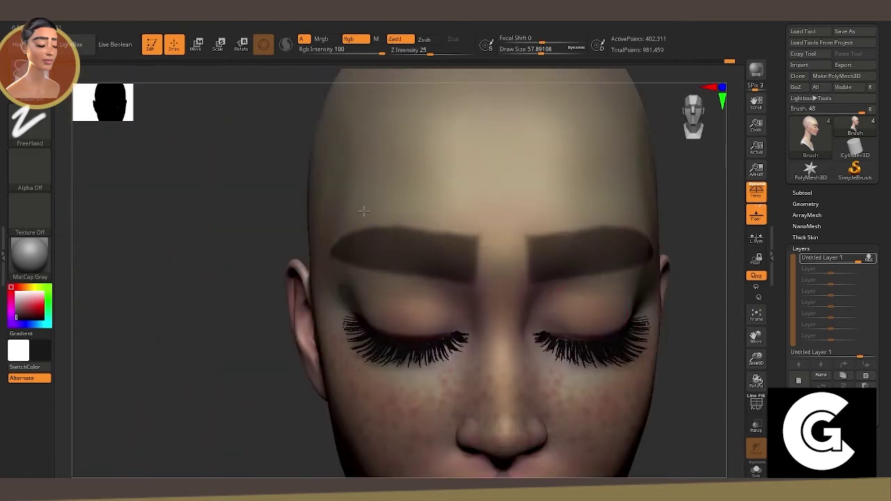
{"action": "left_click_drag", "start_coordinate": [363, 210], "coordinate": [431, 225]}
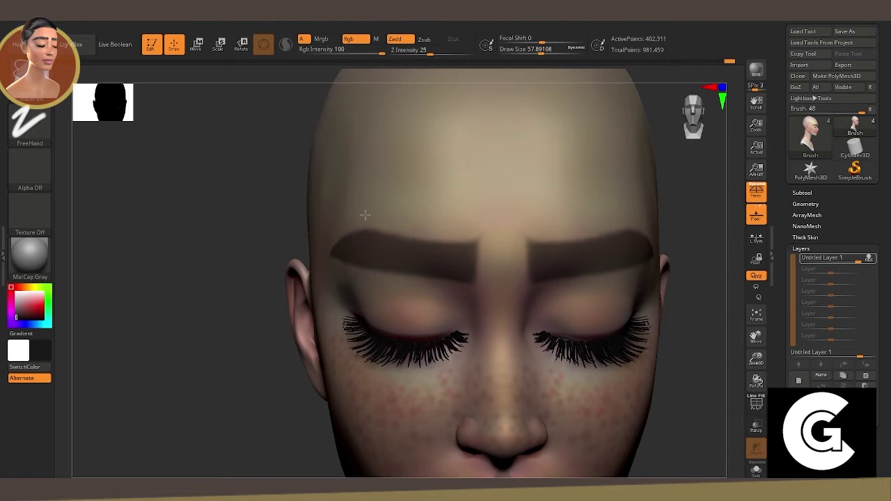
{"action": "mouse_move", "coordinate": [365, 215]}
{"action": "left_mouse_down"}
{"action": "mouse_move", "coordinate": [449, 230]}
{"action": "mouse_move", "coordinate": [441, 231]}
{"action": "left_mouse_up"}
{"action": "right_click_drag", "start_coordinate": [480, 230], "coordinate": [393, 210]}
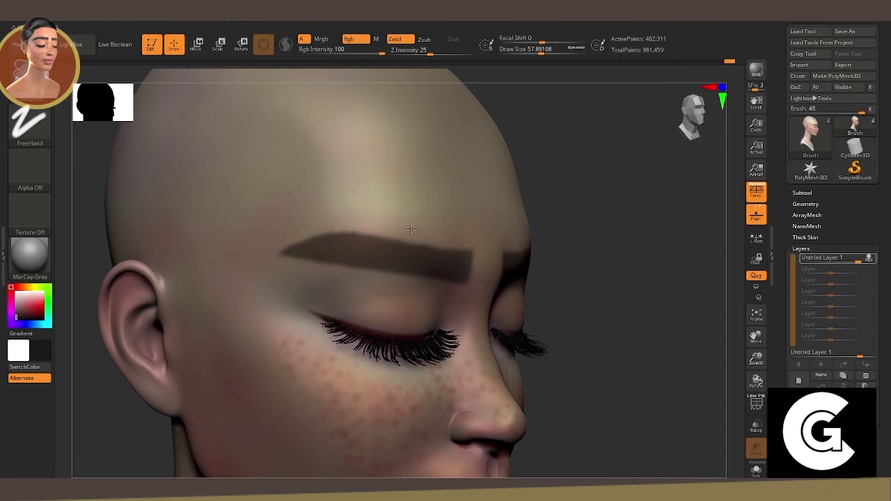
{"action": "right_click_drag", "start_coordinate": [563, 249], "coordinate": [299, 195]}
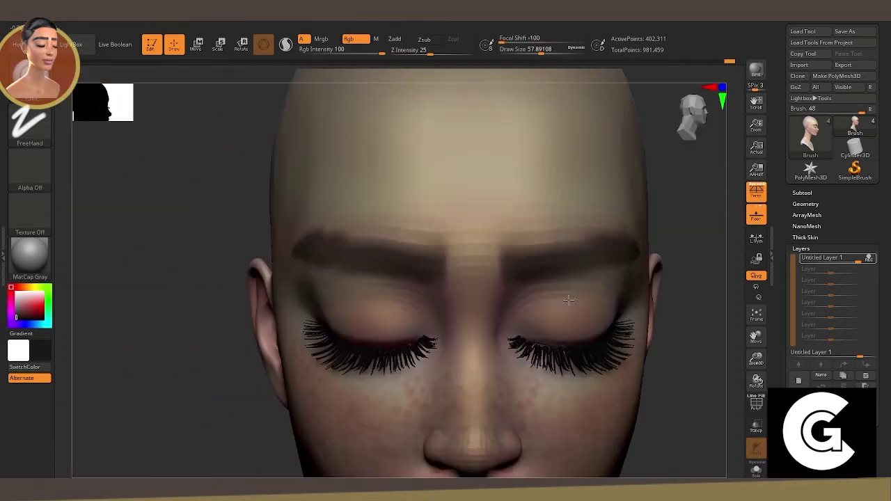
{"action": "mouse_move", "coordinate": [335, 216]}
{"action": "right_mouse_down"}
{"action": "mouse_move", "coordinate": [666, 342]}
{"action": "mouse_move", "coordinate": [597, 325]}
{"action": "right_mouse_up"}
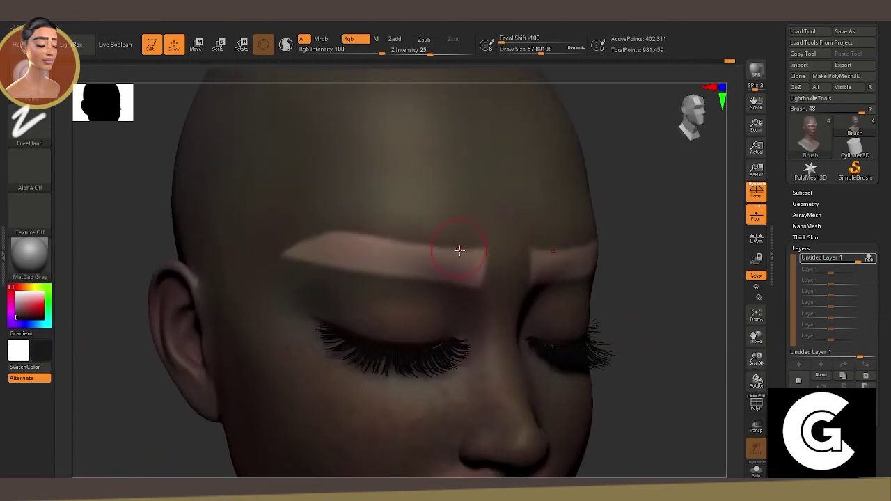
Shrink the brush to about 7.8 and paint dark hair strokes along the eyebrow from its inner end.
{"action": "right_click", "coordinate": [458, 247]}
{"action": "left_click_drag", "start_coordinate": [476, 252], "coordinate": [454, 252]}
{"action": "right_click_drag", "start_coordinate": [535, 293], "coordinate": [483, 279]}
{"action": "mouse_move", "coordinate": [483, 278]}
{"action": "left_mouse_down"}
{"action": "mouse_move", "coordinate": [462, 275]}
{"action": "mouse_move", "coordinate": [461, 285]}
{"action": "mouse_move", "coordinate": [460, 256]}
{"action": "mouse_move", "coordinate": [450, 285]}
{"action": "mouse_move", "coordinate": [446, 268]}
{"action": "mouse_move", "coordinate": [455, 265]}
{"action": "mouse_move", "coordinate": [466, 281]}
{"action": "mouse_move", "coordinate": [426, 285]}
{"action": "mouse_move", "coordinate": [444, 270]}
{"action": "left_mouse_up"}
{"action": "key", "text": "space"}
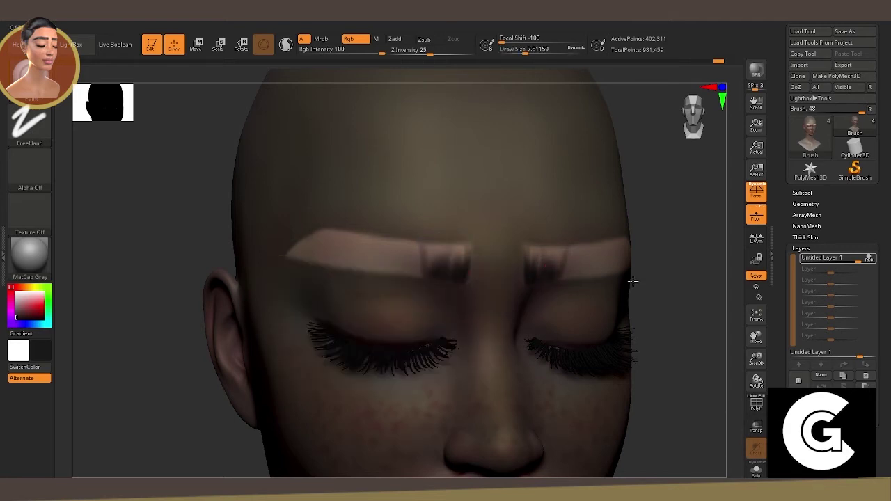
{"action": "right_click_drag", "start_coordinate": [632, 279], "coordinate": [509, 278]}
{"action": "mouse_move", "coordinate": [483, 275]}
{"action": "left_mouse_down"}
{"action": "mouse_move", "coordinate": [471, 278]}
{"action": "mouse_move", "coordinate": [494, 268]}
{"action": "mouse_move", "coordinate": [506, 279]}
{"action": "mouse_move", "coordinate": [519, 257]}
{"action": "mouse_move", "coordinate": [528, 279]}
{"action": "mouse_move", "coordinate": [543, 241]}
{"action": "mouse_move", "coordinate": [509, 279]}
{"action": "left_mouse_up"}
{"action": "mouse_move", "coordinate": [457, 266]}
{"action": "left_mouse_down"}
{"action": "mouse_move", "coordinate": [452, 275]}
{"action": "mouse_move", "coordinate": [411, 239]}
{"action": "mouse_move", "coordinate": [407, 263]}
{"action": "mouse_move", "coordinate": [391, 240]}
{"action": "mouse_move", "coordinate": [398, 253]}
{"action": "mouse_move", "coordinate": [358, 243]}
{"action": "mouse_move", "coordinate": [364, 253]}
{"action": "mouse_move", "coordinate": [332, 257]}
{"action": "mouse_move", "coordinate": [423, 269]}
{"action": "mouse_move", "coordinate": [397, 251]}
{"action": "mouse_move", "coordinate": [434, 255]}
{"action": "mouse_move", "coordinate": [410, 233]}
{"action": "mouse_move", "coordinate": [445, 269]}
{"action": "mouse_move", "coordinate": [481, 243]}
{"action": "mouse_move", "coordinate": [492, 253]}
{"action": "mouse_move", "coordinate": [477, 232]}
{"action": "left_mouse_up"}
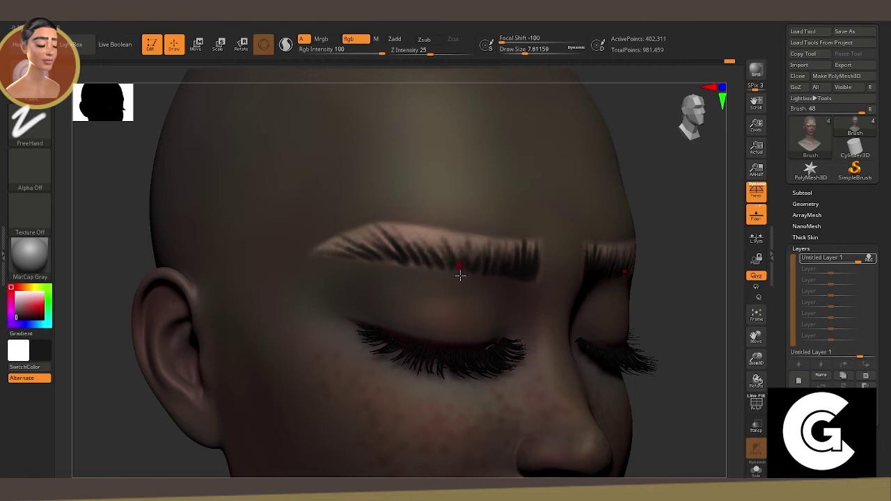
Paint a fine hair stroke on the inner eyebrow with a very small brush, undoing a bad stroke.
{"action": "left_click_drag", "start_coordinate": [413, 241], "coordinate": [416, 254]}
{"action": "mouse_move", "coordinate": [643, 329]}
{"action": "left_mouse_down"}
{"action": "mouse_move", "coordinate": [523, 284]}
{"action": "mouse_move", "coordinate": [258, 258]}
{"action": "left_mouse_up"}
{"action": "key", "text": "space"}
{"action": "left_click", "coordinate": [483, 255]}
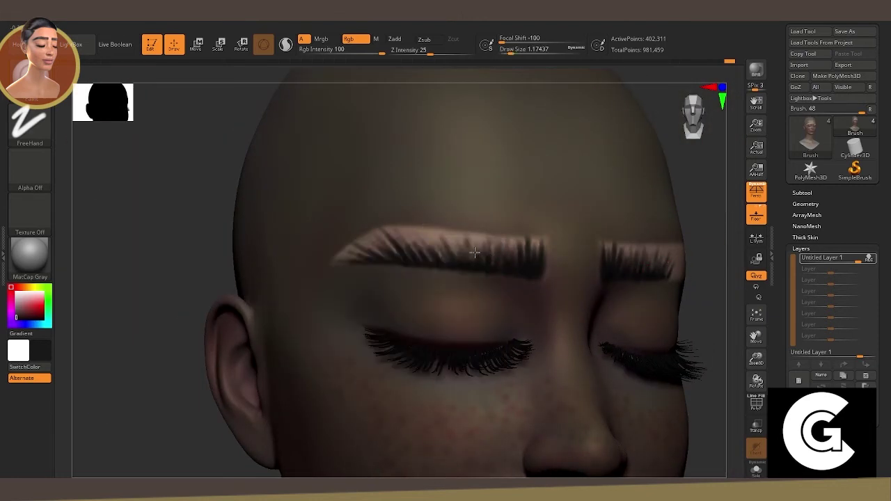
{"action": "left_click_drag", "start_coordinate": [458, 240], "coordinate": [456, 262]}
{"action": "left_click_drag", "start_coordinate": [392, 223], "coordinate": [356, 256]}
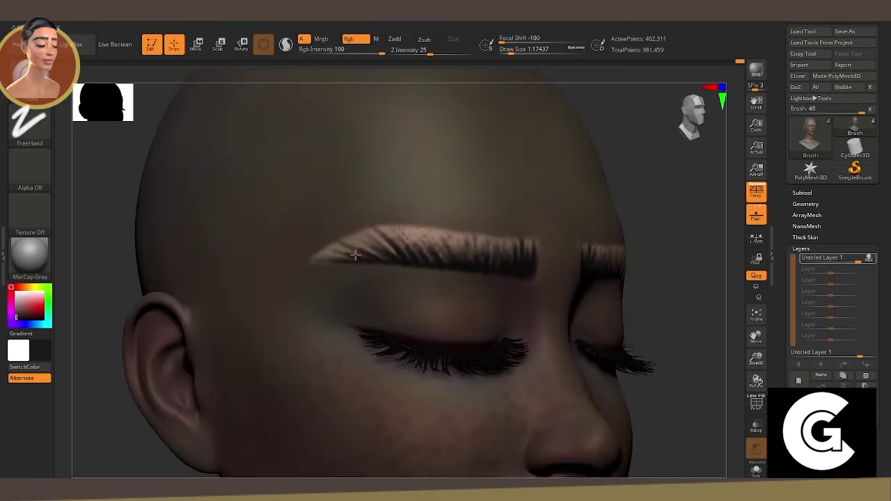
{"action": "key", "text": "space"}
{"action": "key", "text": "ctrl+z"}
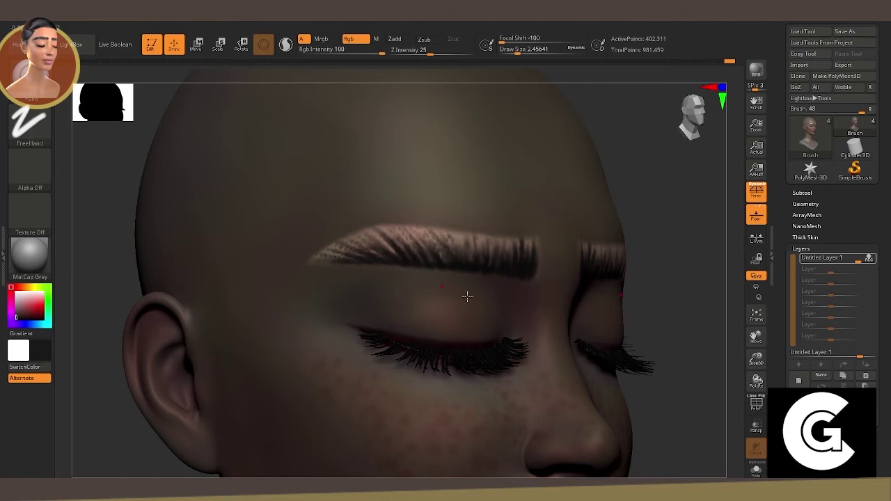
Try larger and smaller brush sizes, settling near 6.3 in a close side view of the brow.
{"action": "right_click_drag", "start_coordinate": [467, 297], "coordinate": [550, 282]}
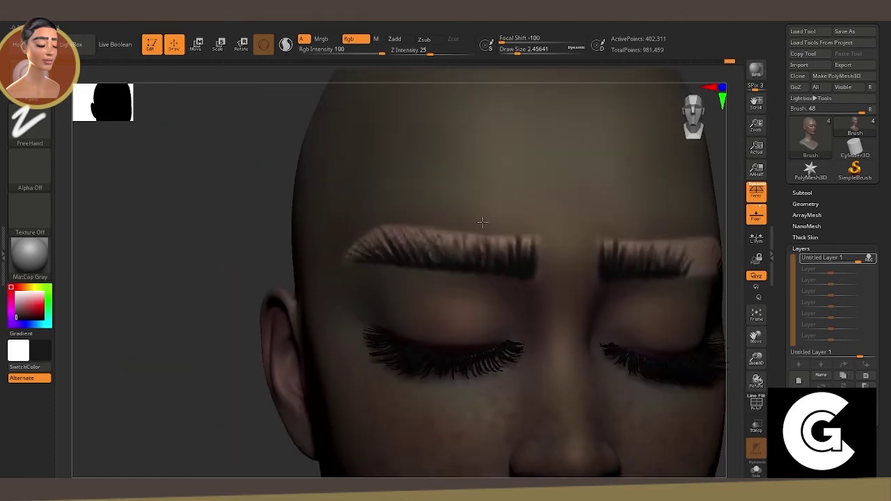
{"action": "key", "text": "space"}
{"action": "mouse_move", "coordinate": [411, 240]}
{"action": "left_mouse_down"}
{"action": "mouse_move", "coordinate": [446, 241]}
{"action": "mouse_move", "coordinate": [446, 251]}
{"action": "left_mouse_up"}
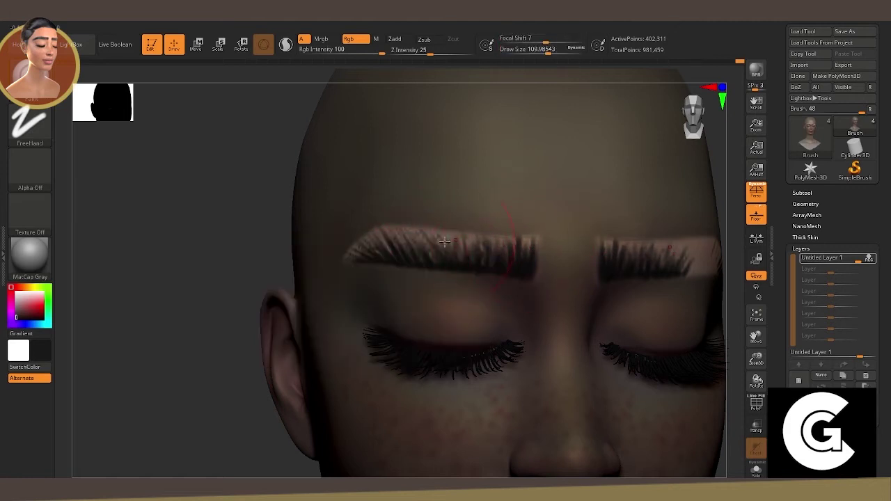
{"action": "left_click_drag", "start_coordinate": [206, 245], "coordinate": [328, 248]}
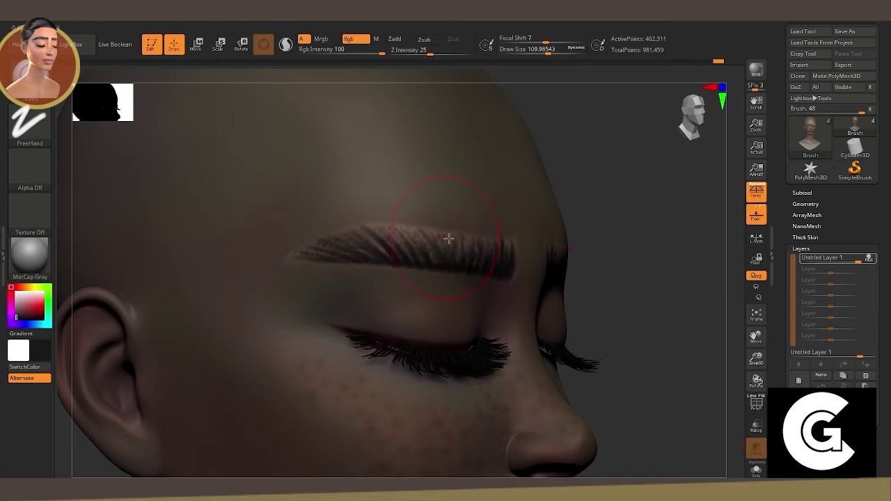
{"action": "mouse_move", "coordinate": [632, 318]}
{"action": "left_mouse_down"}
{"action": "mouse_move", "coordinate": [458, 249]}
{"action": "mouse_move", "coordinate": [276, 257]}
{"action": "left_mouse_up"}
{"action": "key", "text": "space"}
{"action": "left_click_drag", "start_coordinate": [446, 280], "coordinate": [398, 281]}
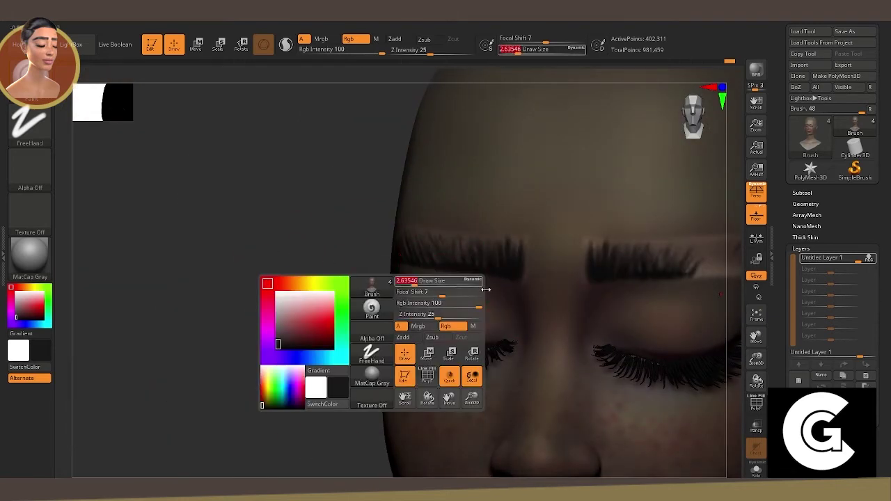
{"action": "mouse_move", "coordinate": [485, 290]}
{"action": "left_mouse_down"}
{"action": "mouse_move", "coordinate": [666, 324]}
{"action": "mouse_move", "coordinate": [85, 224]}
{"action": "mouse_move", "coordinate": [183, 251]}
{"action": "mouse_move", "coordinate": [160, 237]}
{"action": "left_mouse_up"}
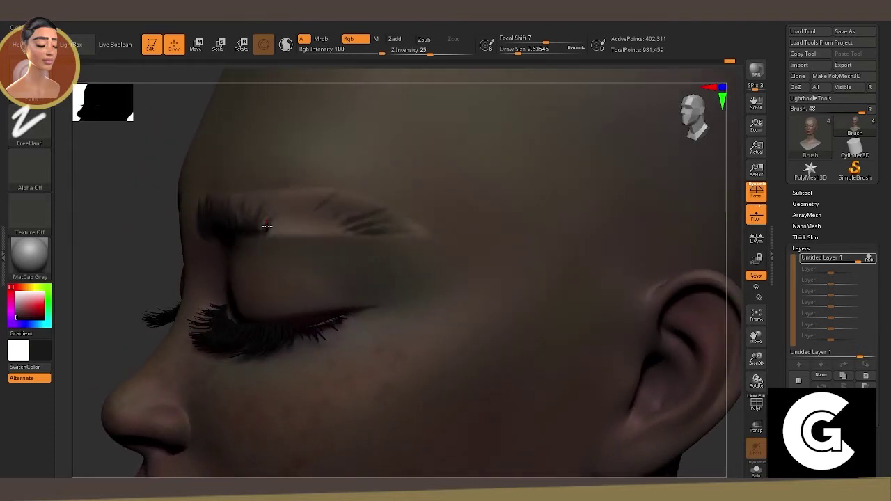
{"action": "key", "text": "space"}
{"action": "left_click_drag", "start_coordinate": [278, 220], "coordinate": [361, 206]}
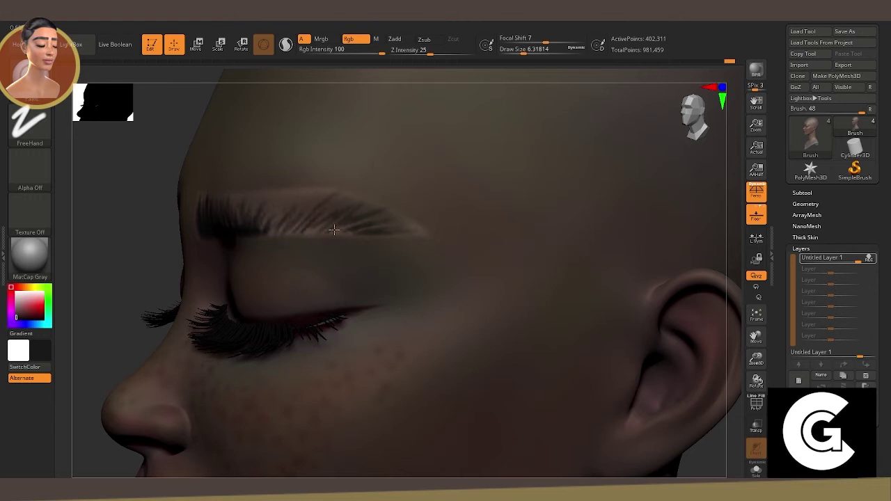
Paint more hair strokes along the eyebrow, then enlarge the brush to about 27.
{"action": "left_click_drag", "start_coordinate": [330, 236], "coordinate": [381, 220]}
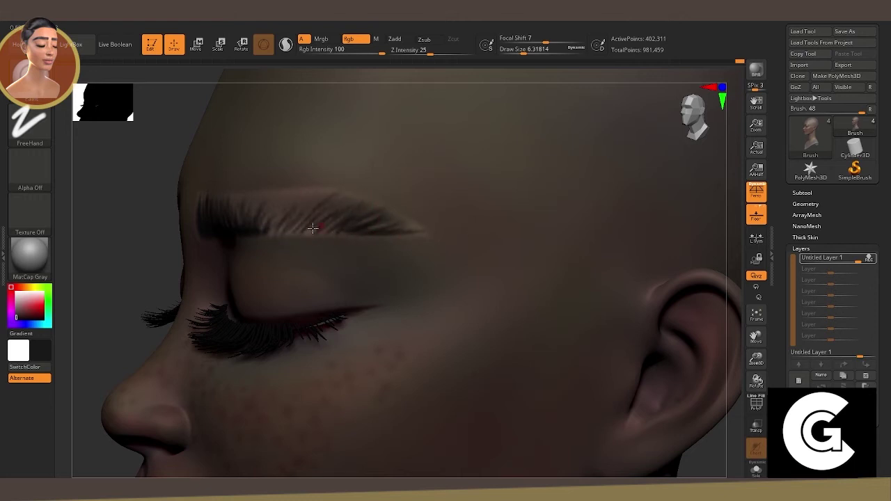
{"action": "right_click_drag", "start_coordinate": [292, 199], "coordinate": [160, 199]}
{"action": "left_click_drag", "start_coordinate": [267, 238], "coordinate": [294, 176]}
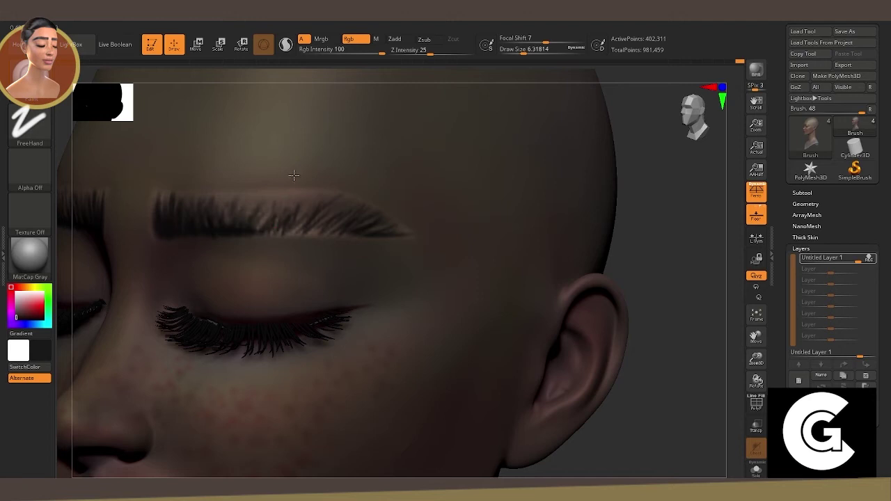
{"action": "left_click_drag", "start_coordinate": [240, 225], "coordinate": [252, 197]}
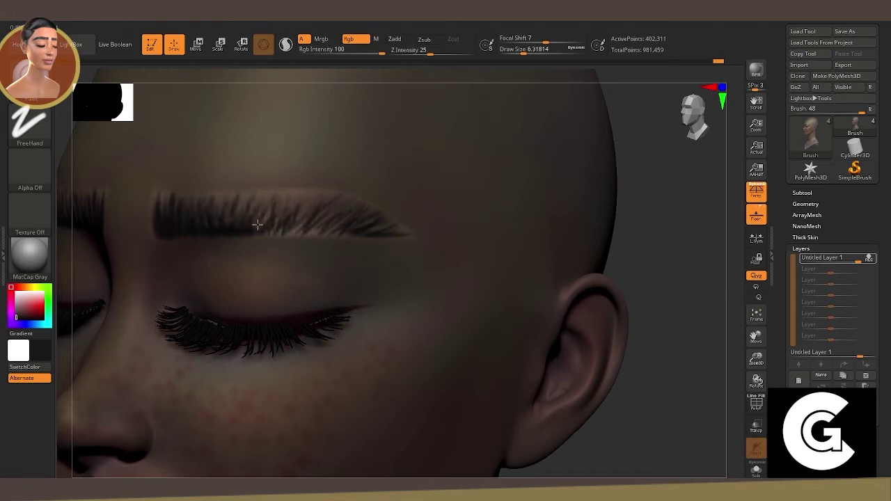
{"action": "key", "text": "space"}
{"action": "mouse_move", "coordinate": [289, 228]}
{"action": "left_mouse_down"}
{"action": "mouse_move", "coordinate": [323, 230]}
{"action": "mouse_move", "coordinate": [265, 232]}
{"action": "left_mouse_up"}
{"action": "key", "text": "space"}
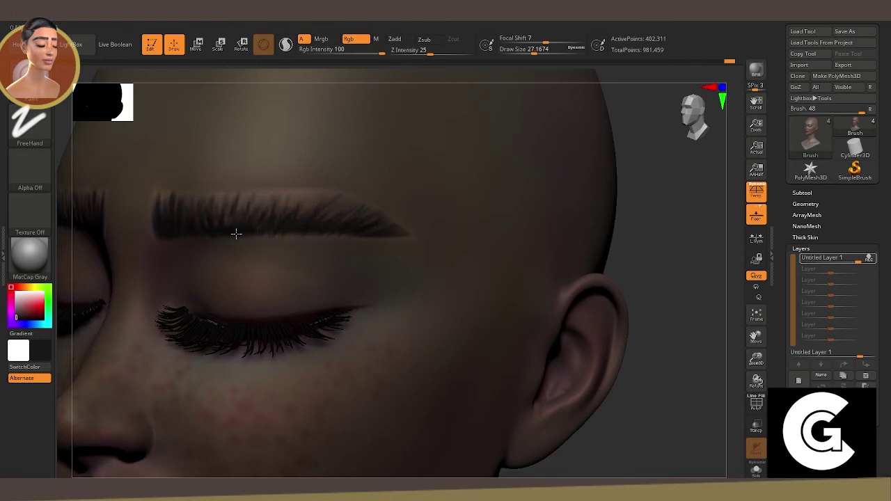
Shrink the brush back to about 6.3 and add darker hair strokes plus a short stroke at the brow tail.
{"action": "mouse_move", "coordinate": [514, 345]}
{"action": "left_mouse_down"}
{"action": "mouse_move", "coordinate": [593, 355]}
{"action": "mouse_move", "coordinate": [548, 351]}
{"action": "left_mouse_up"}
{"action": "mouse_move", "coordinate": [642, 357]}
{"action": "left_mouse_down"}
{"action": "mouse_move", "coordinate": [676, 380]}
{"action": "mouse_move", "coordinate": [726, 376]}
{"action": "mouse_move", "coordinate": [686, 370]}
{"action": "mouse_move", "coordinate": [444, 217]}
{"action": "mouse_move", "coordinate": [424, 221]}
{"action": "left_mouse_up"}
{"action": "key", "text": "space"}
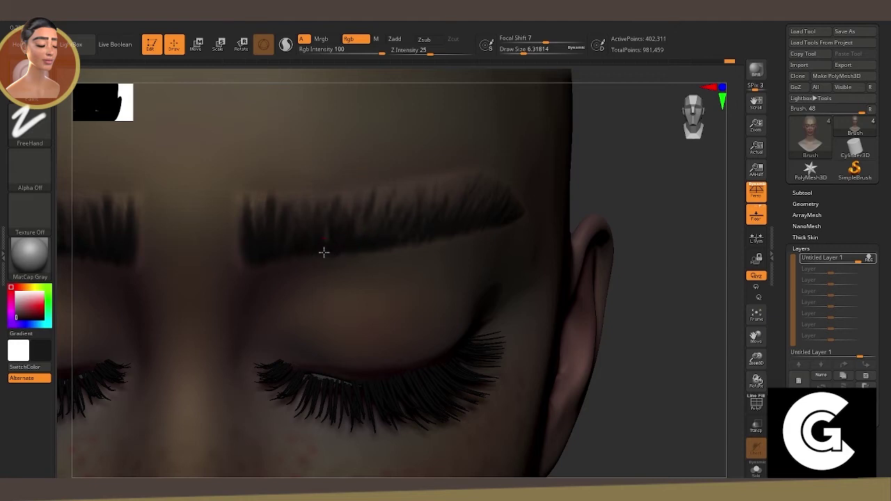
{"action": "left_click_drag", "start_coordinate": [393, 181], "coordinate": [354, 253]}
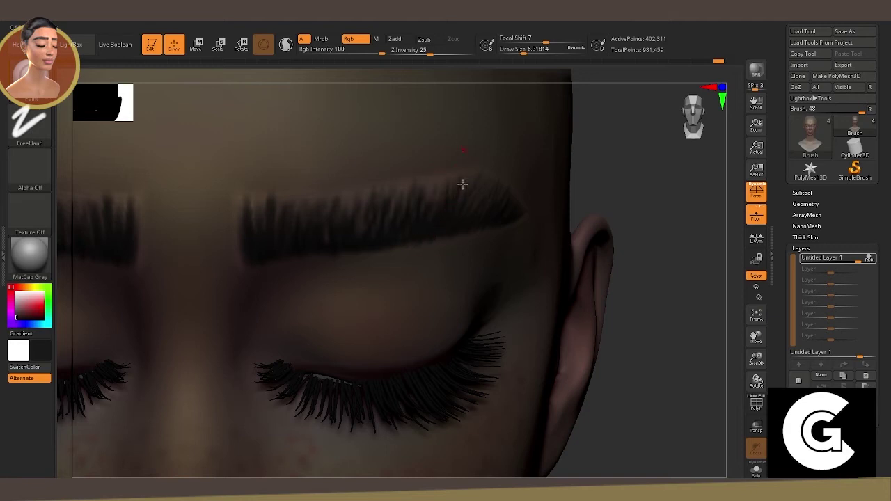
{"action": "mouse_move", "coordinate": [475, 153]}
{"action": "right_mouse_down"}
{"action": "mouse_move", "coordinate": [643, 244]}
{"action": "mouse_move", "coordinate": [470, 221]}
{"action": "right_mouse_up"}
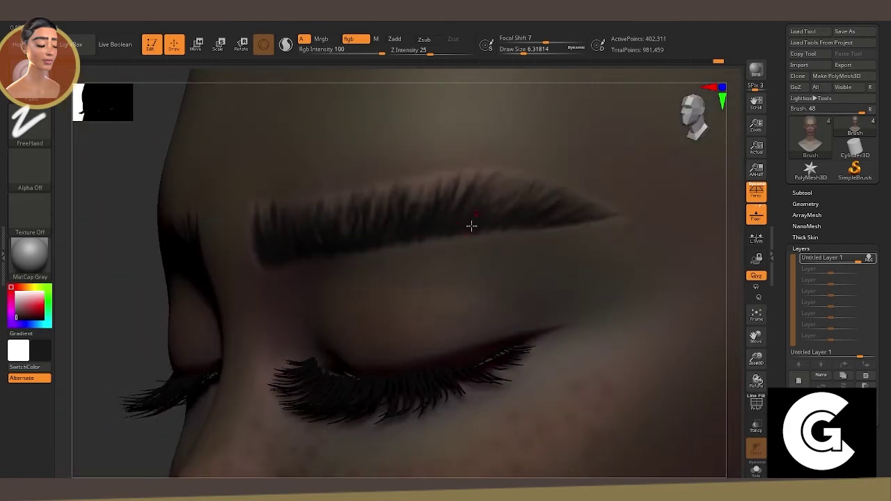
{"action": "left_click_drag", "start_coordinate": [507, 216], "coordinate": [605, 188]}
{"action": "mouse_move", "coordinate": [472, 238]}
{"action": "right_mouse_down", "text": "shift"}
{"action": "mouse_move", "coordinate": [147, 229]}
{"action": "mouse_move", "coordinate": [419, 224]}
{"action": "right_mouse_up", "text": "shift"}
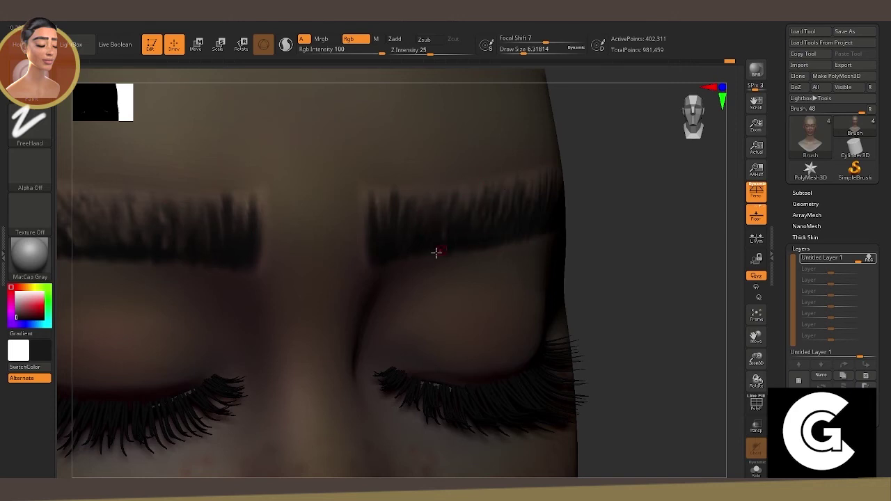
Frame the head and bust, then duplicate the head subtool as Brush1.
{"action": "left_click", "coordinate": [756, 315]}
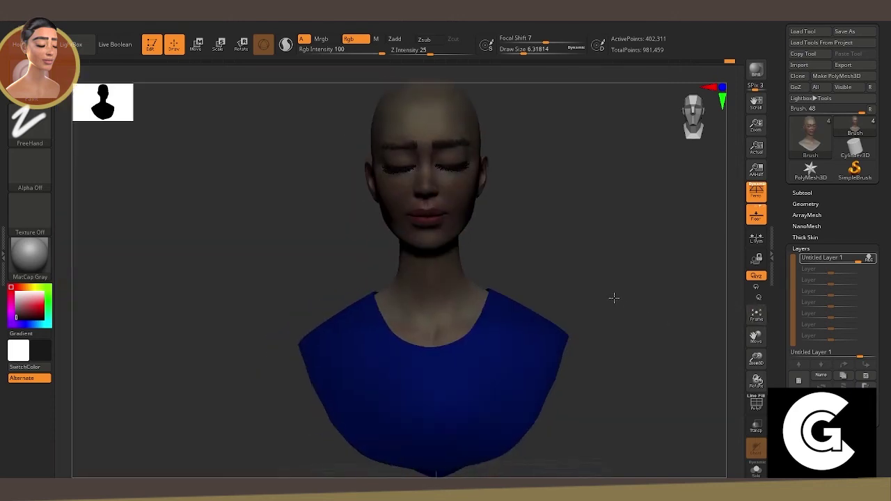
{"action": "scroll", "coordinate": [656, 334], "scroll_direction": "up", "scroll_amount": 5}
{"action": "right_click_drag", "start_coordinate": [657, 334], "coordinate": [564, 310]}
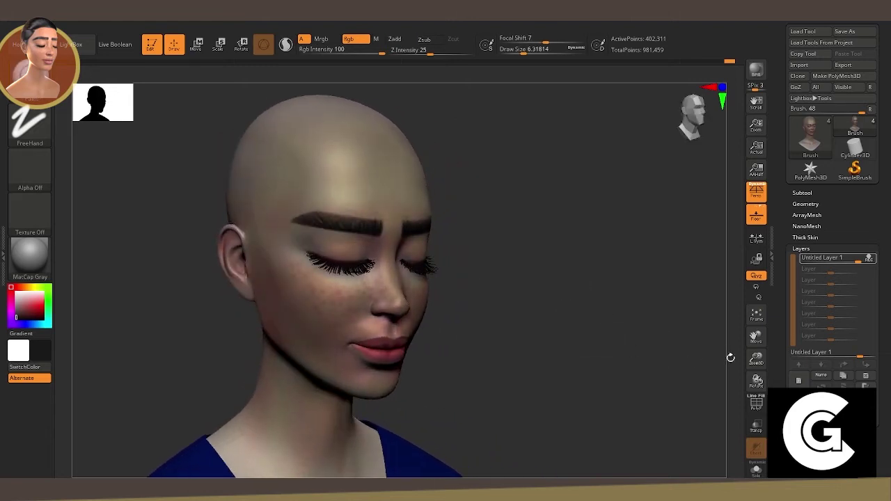
{"action": "mouse_move", "coordinate": [756, 358]}
{"action": "left_mouse_down"}
{"action": "mouse_move", "coordinate": [756, 341]}
{"action": "mouse_move", "coordinate": [575, 292]}
{"action": "left_mouse_up"}
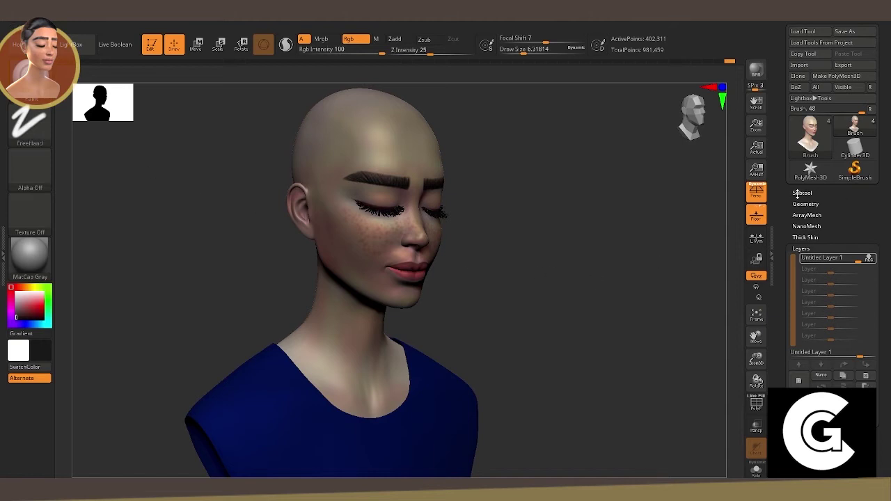
{"action": "left_click", "coordinate": [801, 193]}
{"action": "left_click", "coordinate": [844, 336]}
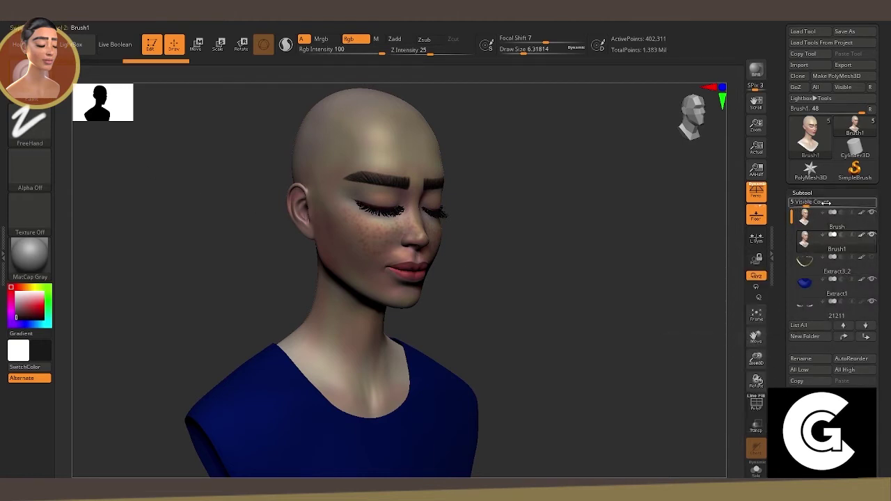
{"action": "left_click", "coordinate": [802, 193]}
Pick a sculpting brush at about size 50 and sculpt hair strands on the scalp above the ear.
{"action": "key", "text": "b"}
{"action": "left_click", "coordinate": [302, 124]}
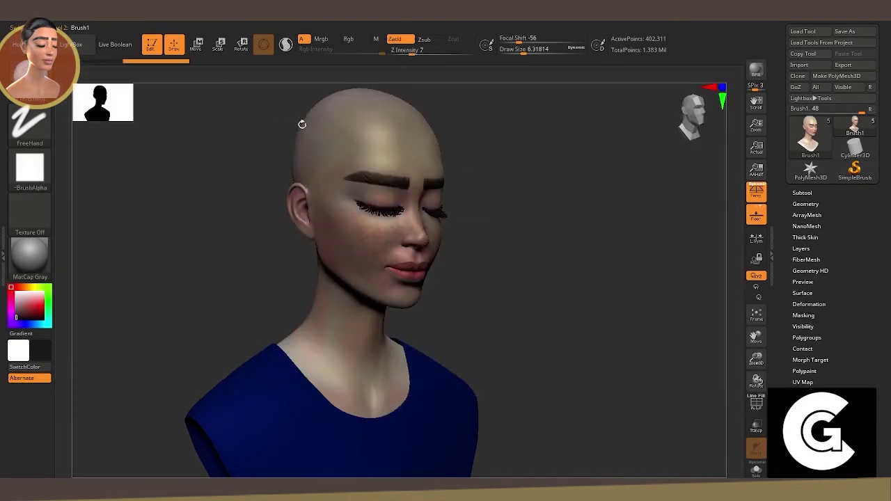
{"action": "left_click_drag", "start_coordinate": [756, 359], "coordinate": [758, 346]}
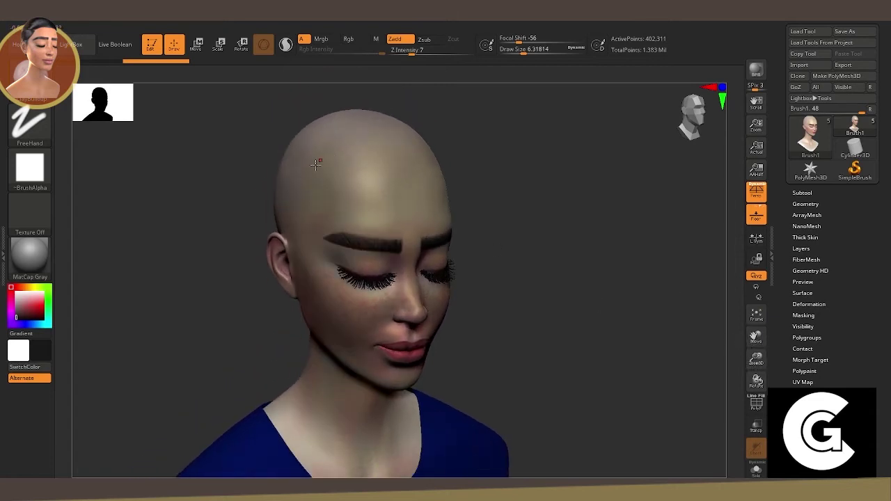
{"action": "key", "text": "space"}
{"action": "left_click_drag", "start_coordinate": [304, 162], "coordinate": [348, 169]}
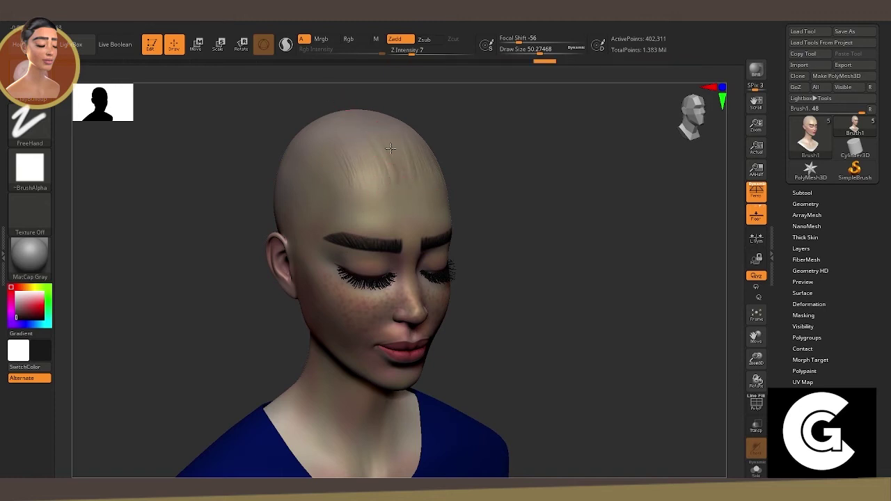
{"action": "right_click_drag", "start_coordinate": [377, 145], "coordinate": [318, 165]}
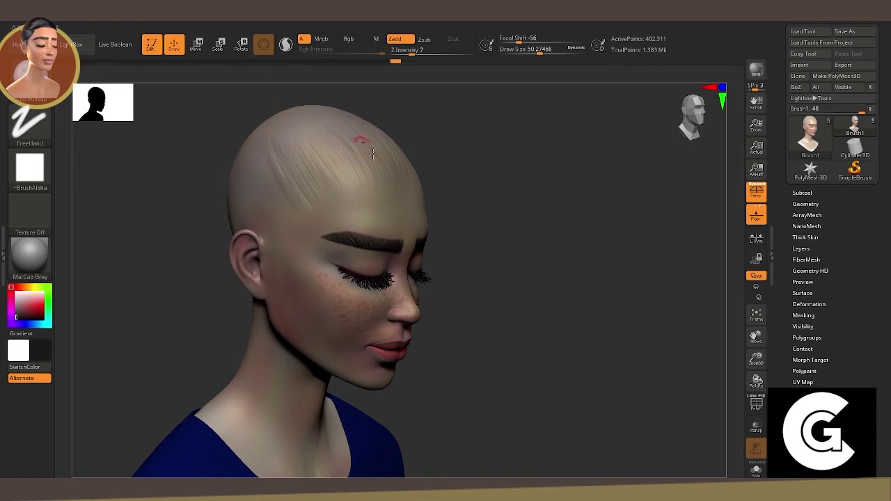
{"action": "left_click_drag", "start_coordinate": [456, 216], "coordinate": [386, 155], "text": "shift"}
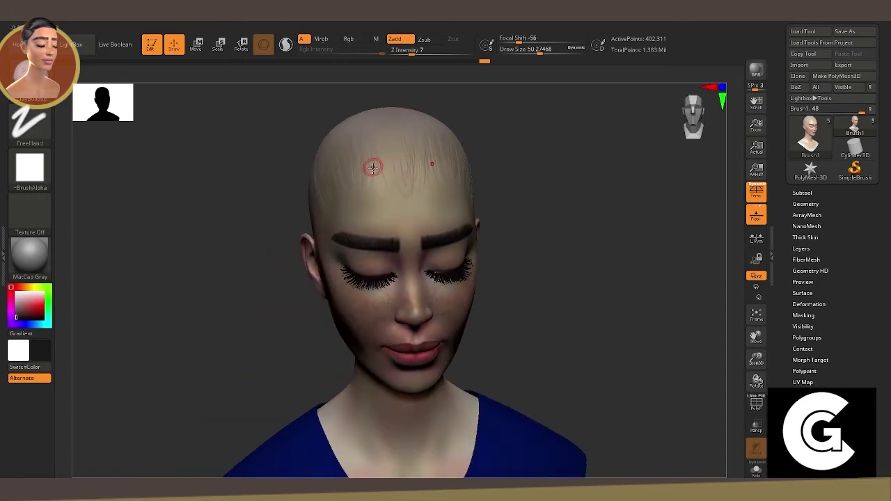
{"action": "right_click_drag", "start_coordinate": [370, 165], "coordinate": [284, 189]}
{"action": "right_click_drag", "start_coordinate": [700, 346], "coordinate": [504, 284], "text": "alt"}
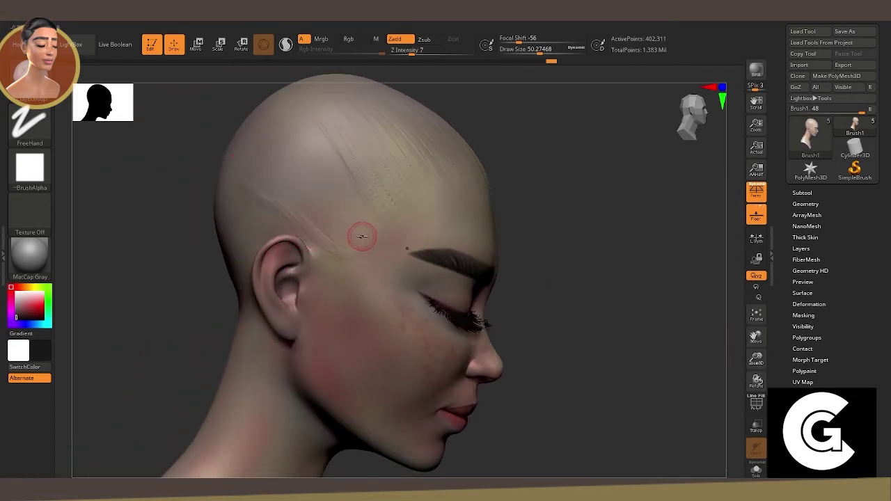
{"action": "mouse_move", "coordinate": [360, 235]}
{"action": "left_mouse_down"}
{"action": "mouse_move", "coordinate": [295, 213]}
{"action": "mouse_move", "coordinate": [308, 195]}
{"action": "left_mouse_up"}
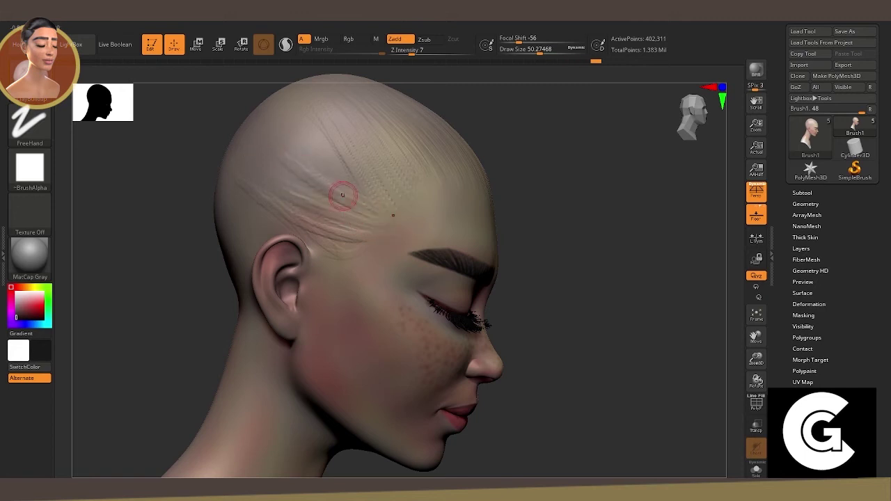
{"action": "key", "text": "space"}
{"action": "mouse_move", "coordinate": [341, 229]}
{"action": "left_mouse_down"}
{"action": "mouse_move", "coordinate": [356, 230]}
{"action": "mouse_move", "coordinate": [307, 245]}
{"action": "left_mouse_up"}
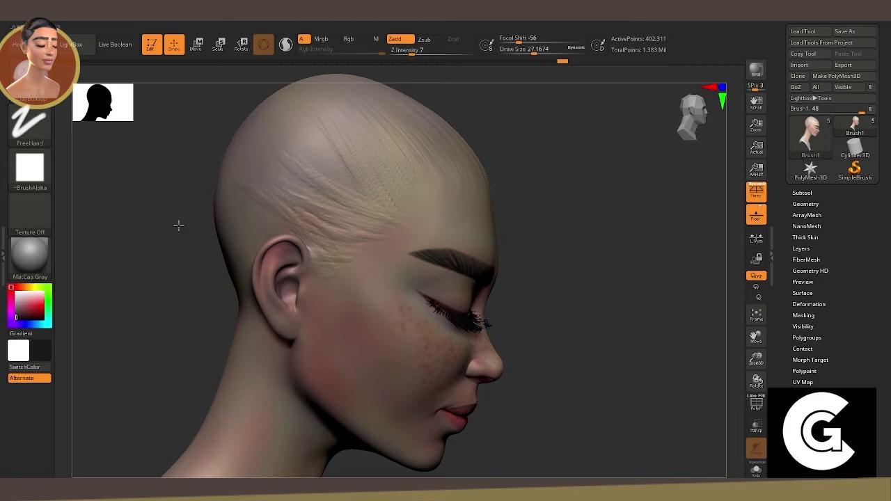
Enlarge the brush to about 69 and sculpt hair strands across the back of the head.
{"action": "left_click_drag", "start_coordinate": [179, 225], "coordinate": [283, 231]}
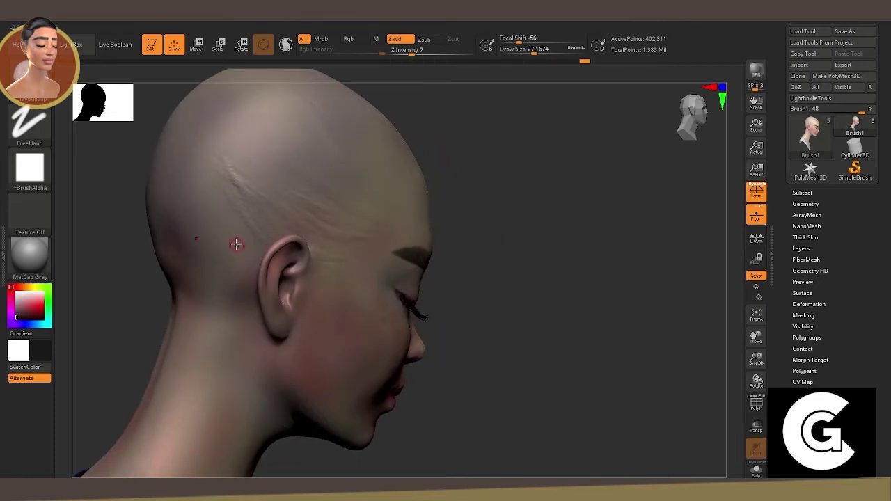
{"action": "right_click_drag", "start_coordinate": [235, 243], "coordinate": [183, 253]}
{"action": "key", "text": "space"}
{"action": "left_click_drag", "start_coordinate": [178, 245], "coordinate": [216, 245]}
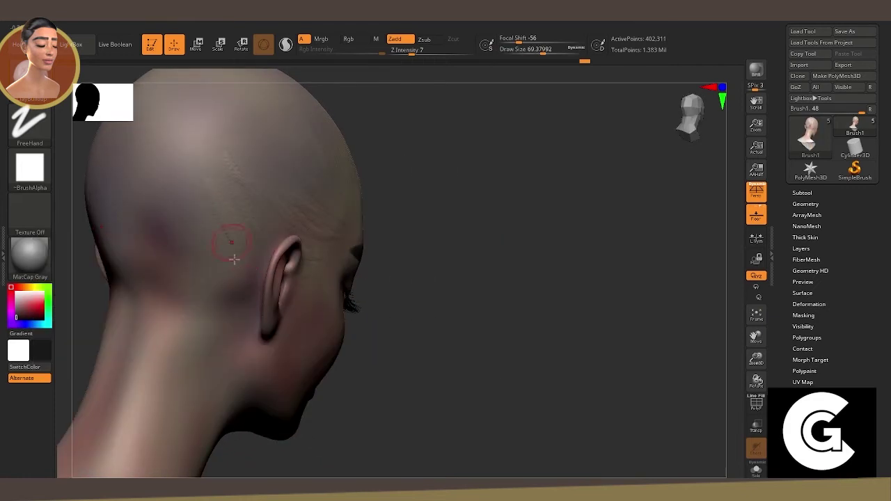
{"action": "left_click_drag", "start_coordinate": [193, 131], "coordinate": [238, 249]}
{"action": "left_click", "coordinate": [163, 131]}
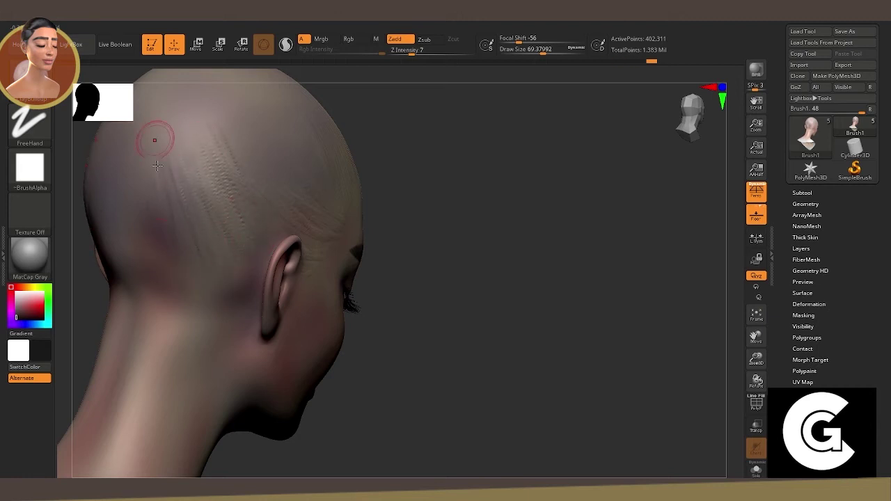
{"action": "left_click", "coordinate": [153, 139]}
{"action": "left_click", "coordinate": [152, 258]}
{"action": "left_click_drag", "start_coordinate": [151, 259], "coordinate": [127, 270]}
{"action": "left_click_drag", "start_coordinate": [114, 114], "coordinate": [125, 269]}
{"action": "left_click_drag", "start_coordinate": [111, 191], "coordinate": [130, 248]}
{"action": "left_click_drag", "start_coordinate": [127, 121], "coordinate": [161, 268]}
{"action": "left_click_drag", "start_coordinate": [174, 129], "coordinate": [199, 185]}
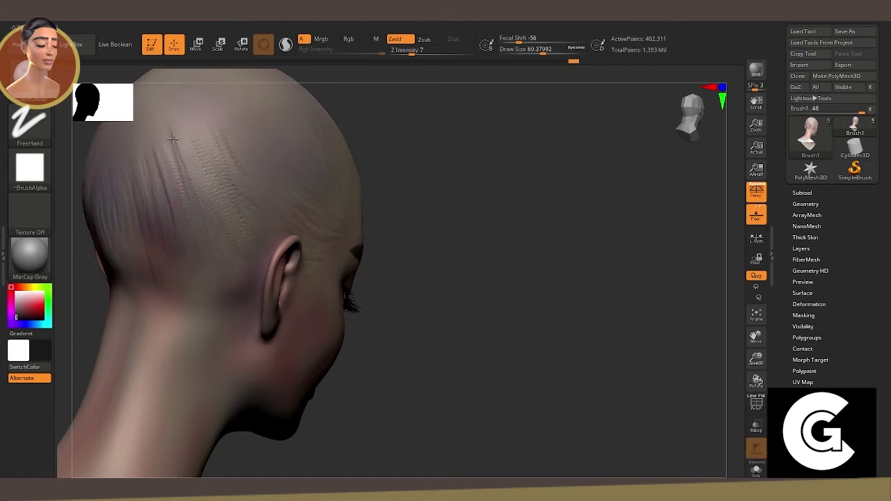
{"action": "left_click_drag", "start_coordinate": [173, 135], "coordinate": [189, 230]}
{"action": "left_click_drag", "start_coordinate": [136, 129], "coordinate": [159, 214]}
Sculpt strands over the upper scalp and crown, then switch the brush to Zsub Dots at intensity 13.
{"action": "right_click_drag", "start_coordinate": [233, 199], "coordinate": [258, 174]}
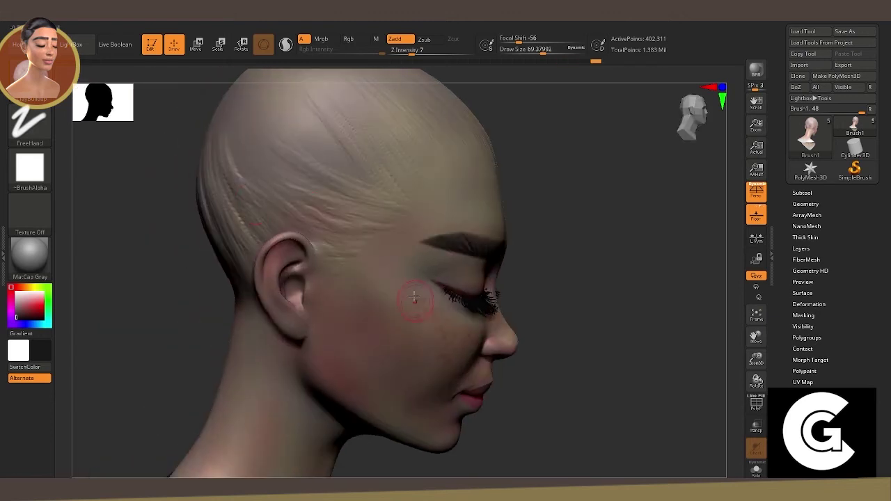
{"action": "mouse_move", "coordinate": [254, 139]}
{"action": "left_mouse_down"}
{"action": "mouse_move", "coordinate": [272, 174]}
{"action": "mouse_move", "coordinate": [278, 155]}
{"action": "left_mouse_up"}
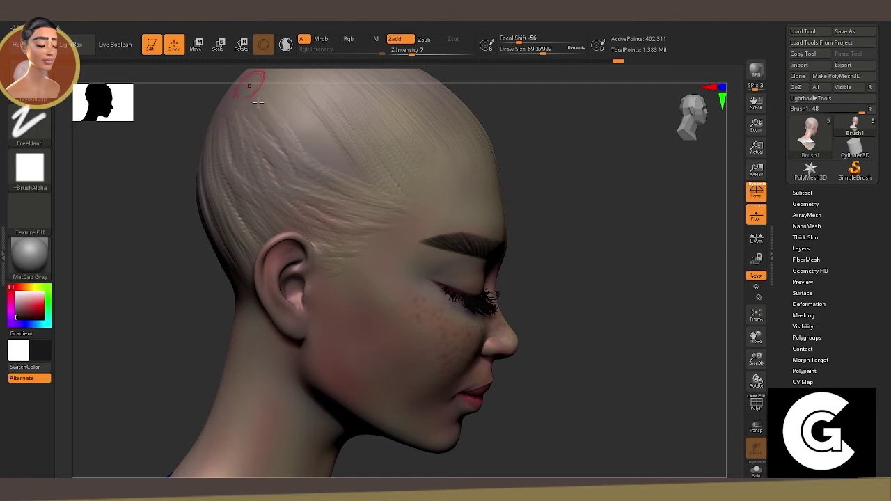
{"action": "left_click_drag", "start_coordinate": [248, 76], "coordinate": [334, 157]}
{"action": "left_click_drag", "start_coordinate": [275, 88], "coordinate": [343, 153]}
{"action": "left_click_drag", "start_coordinate": [533, 313], "coordinate": [359, 171]}
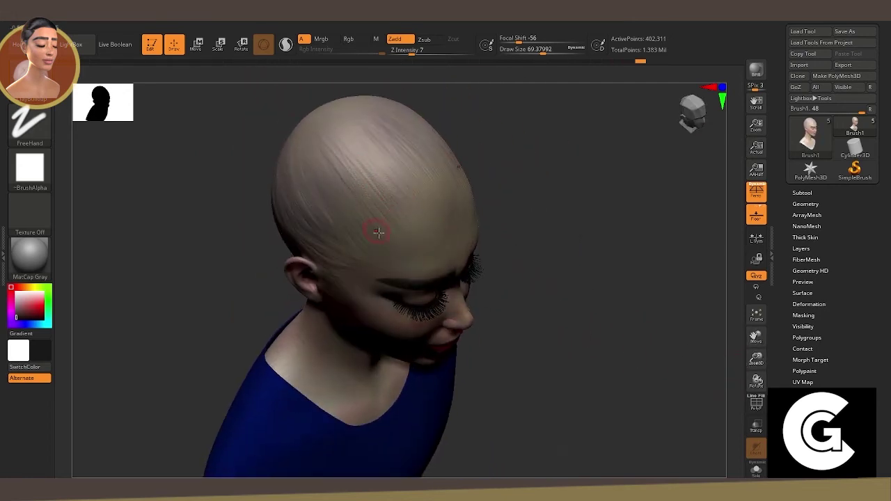
{"action": "left_click_drag", "start_coordinate": [377, 232], "coordinate": [355, 152]}
{"action": "left_click_drag", "start_coordinate": [282, 74], "coordinate": [410, 203]}
{"action": "mouse_move", "coordinate": [390, 148]}
{"action": "left_mouse_down"}
{"action": "mouse_move", "coordinate": [348, 111]}
{"action": "mouse_move", "coordinate": [334, 220]}
{"action": "left_mouse_up"}
{"action": "mouse_move", "coordinate": [279, 117]}
{"action": "left_mouse_down"}
{"action": "mouse_move", "coordinate": [338, 216]}
{"action": "mouse_move", "coordinate": [408, 185]}
{"action": "left_mouse_up"}
{"action": "mouse_move", "coordinate": [330, 79]}
{"action": "left_mouse_down"}
{"action": "mouse_move", "coordinate": [291, 187]}
{"action": "mouse_move", "coordinate": [185, 226]}
{"action": "left_mouse_up"}
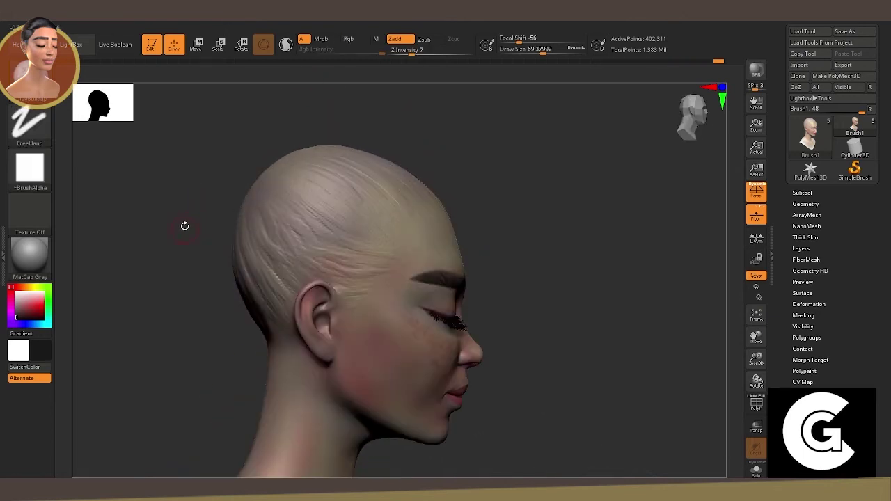
{"action": "key", "text": "b"}
{"action": "left_click", "coordinate": [151, 122]}
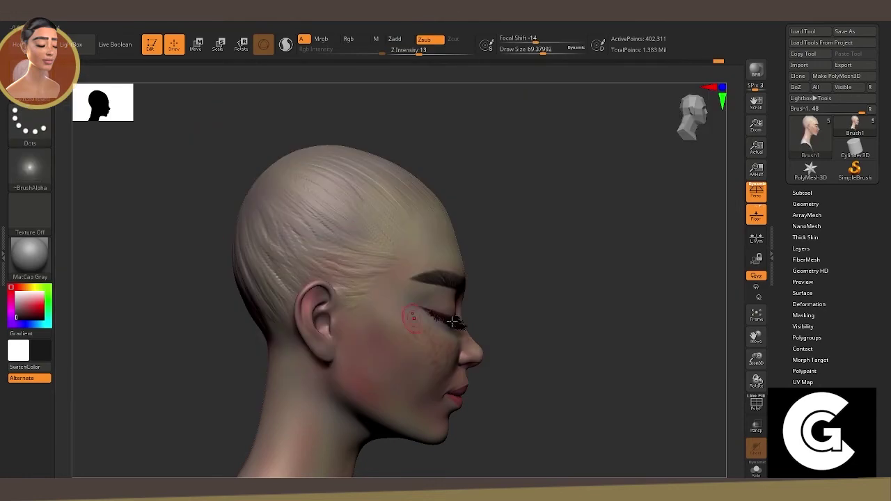
Zoom in on the face and make faint Zsub strokes to soften the temple hairline.
{"action": "mouse_move", "coordinate": [452, 321]}
{"action": "right_mouse_down", "text": "ctrl"}
{"action": "mouse_move", "coordinate": [460, 278]}
{"action": "mouse_move", "coordinate": [348, 223]}
{"action": "right_mouse_up", "text": "ctrl"}
{"action": "key", "text": "space"}
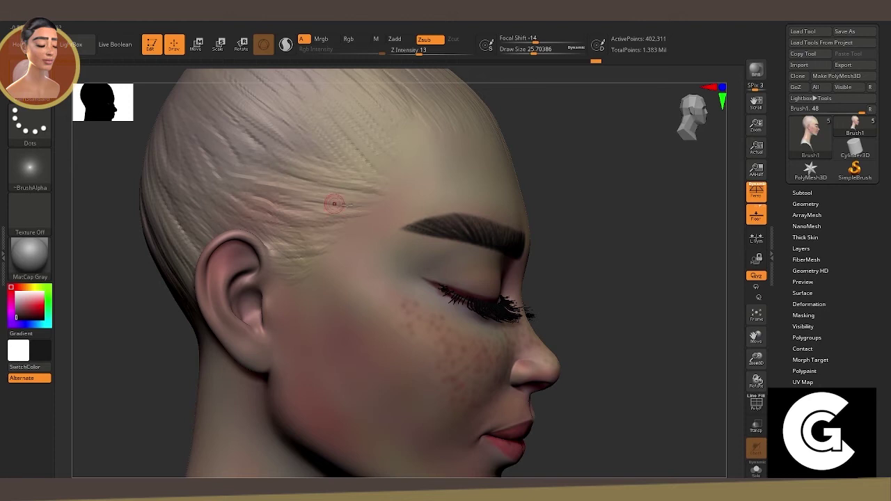
{"action": "left_click_drag", "start_coordinate": [334, 204], "coordinate": [350, 228]}
{"action": "mouse_move", "coordinate": [251, 213]}
{"action": "left_mouse_down"}
{"action": "mouse_move", "coordinate": [282, 236]}
{"action": "mouse_move", "coordinate": [306, 275]}
{"action": "left_mouse_up"}
Attempt Geometry > Divide, dismiss the layer-recording warning, and touch up the temple hair.
{"action": "left_click", "coordinate": [806, 203]}
{"action": "left_click", "coordinate": [805, 286]}
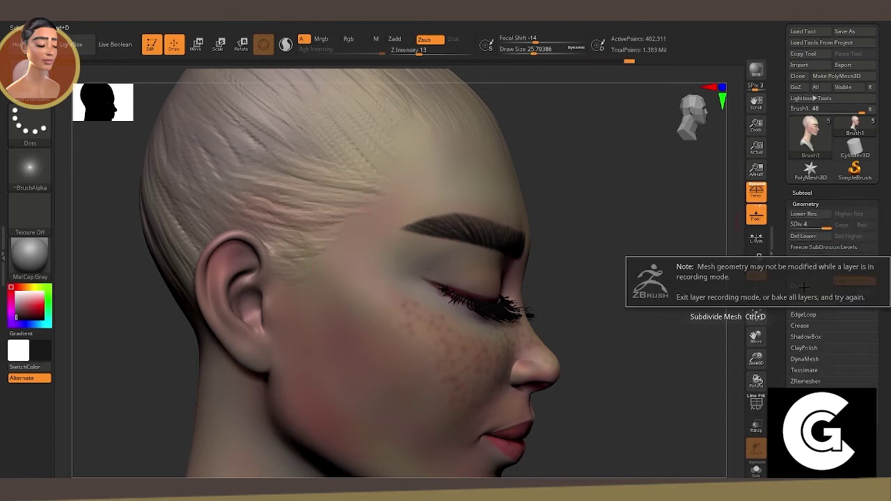
{"action": "left_click", "coordinate": [804, 236]}
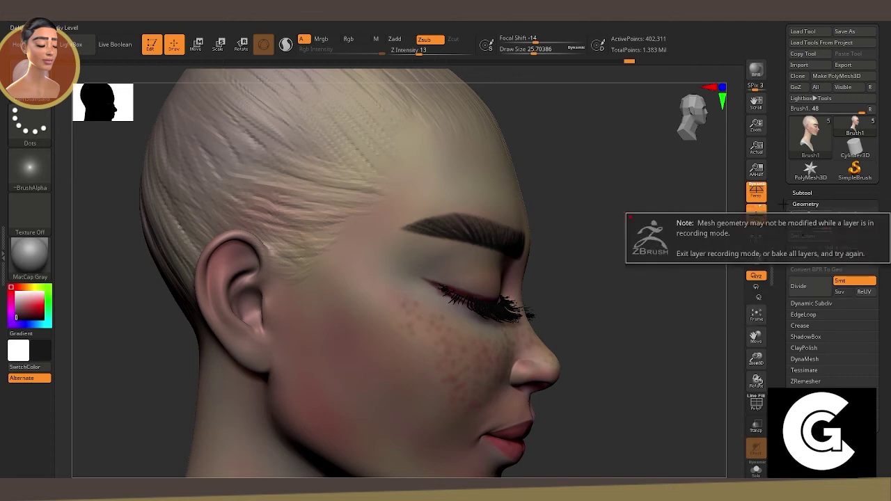
{"action": "left_click_drag", "start_coordinate": [181, 171], "coordinate": [178, 101]}
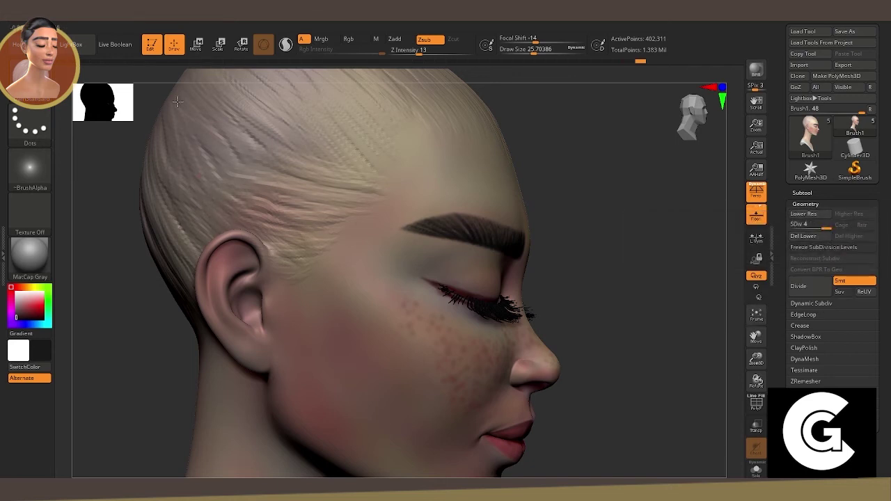
Try DynaMesh and deleting lower subdivisions, cancel when blocked, then check a three-quarter view.
{"action": "left_click", "coordinate": [811, 203]}
{"action": "left_click", "coordinate": [801, 204]}
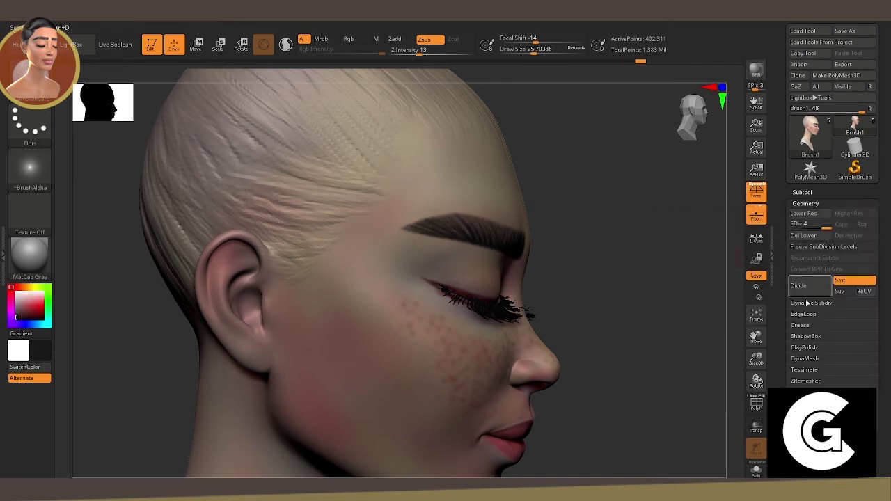
{"action": "left_click", "coordinate": [805, 358]}
{"action": "left_click", "coordinate": [794, 376]}
{"action": "left_click", "coordinate": [696, 402]}
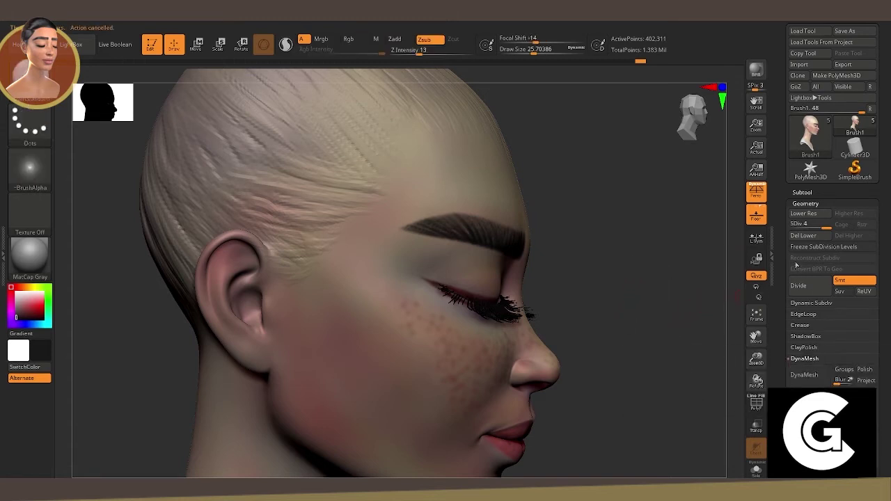
{"action": "left_click", "coordinate": [801, 236]}
{"action": "mouse_move", "coordinate": [571, 255]}
{"action": "left_mouse_down"}
{"action": "mouse_move", "coordinate": [174, 188]}
{"action": "mouse_move", "coordinate": [339, 224]}
{"action": "left_mouse_up"}
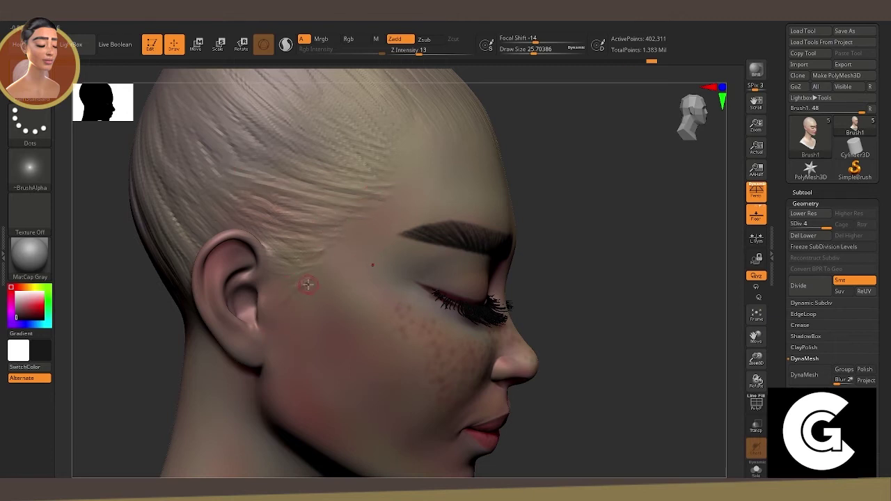
Frame the whole head and raise the sculpt intensity to 24 while orbiting around it.
{"action": "key", "text": "f"}
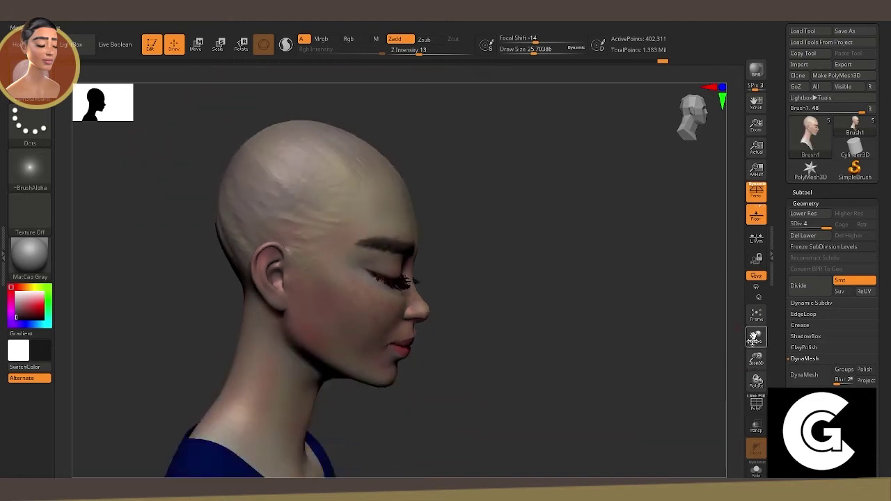
{"action": "left_click_drag", "start_coordinate": [654, 344], "coordinate": [401, 202]}
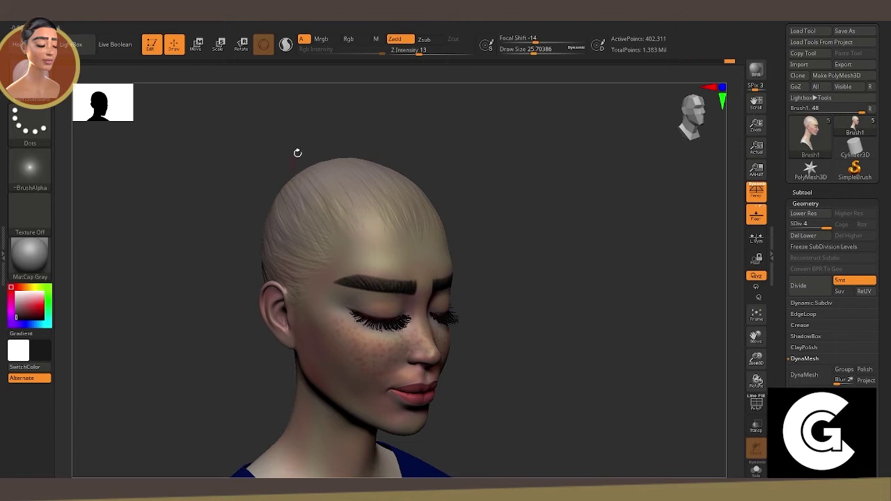
{"action": "key", "text": "u"}
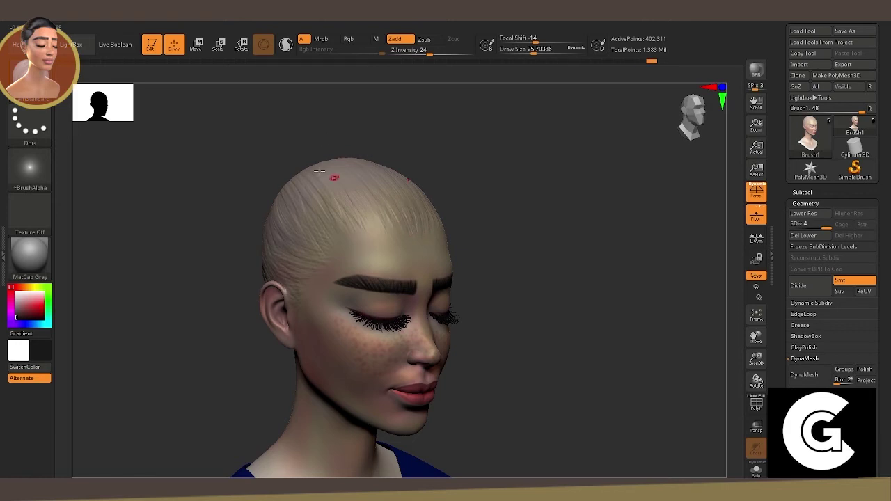
{"action": "right_click_drag", "start_coordinate": [334, 178], "coordinate": [362, 222]}
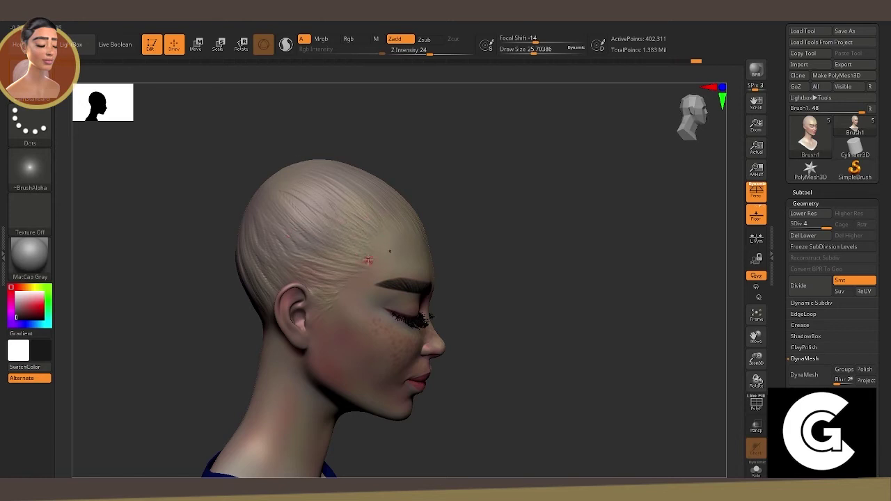
{"action": "left_click_drag", "start_coordinate": [181, 260], "coordinate": [237, 290]}
Enlarge the brush to about 45.6 and sculpt strokes on the back of the head and near the ear.
{"action": "key", "text": "space"}
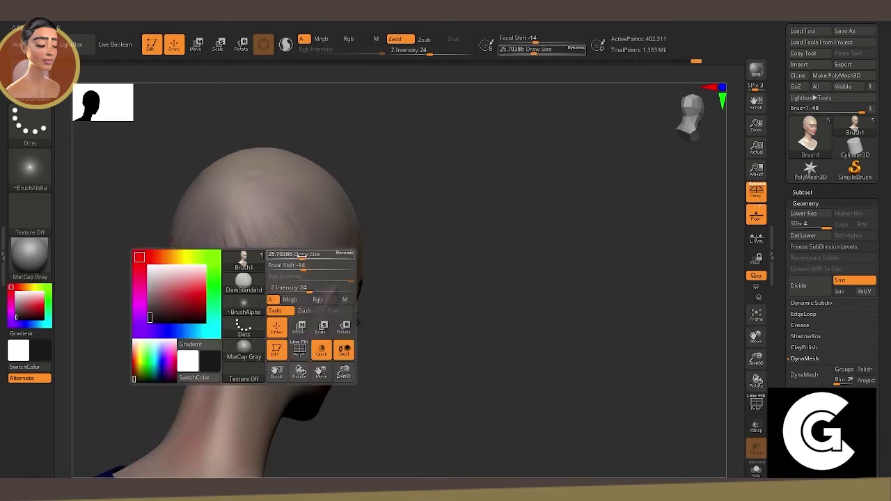
{"action": "left_click_drag", "start_coordinate": [293, 256], "coordinate": [310, 256]}
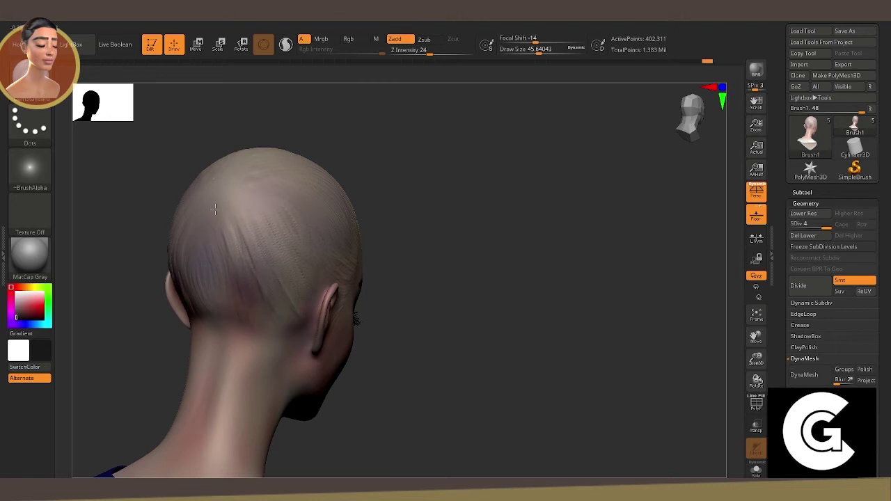
{"action": "left_click_drag", "start_coordinate": [225, 277], "coordinate": [216, 298]}
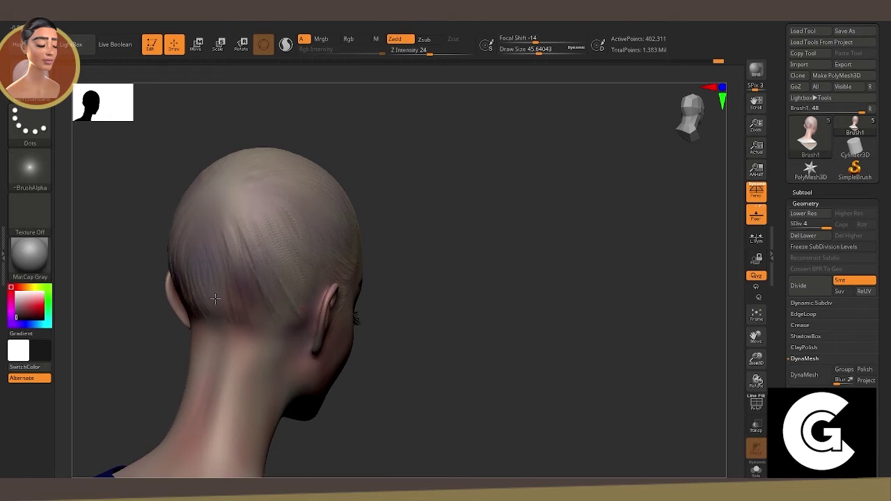
{"action": "left_click", "coordinate": [268, 340]}
{"action": "key", "text": "ctrl+z"}
{"action": "right_click_drag", "start_coordinate": [295, 234], "coordinate": [305, 249]}
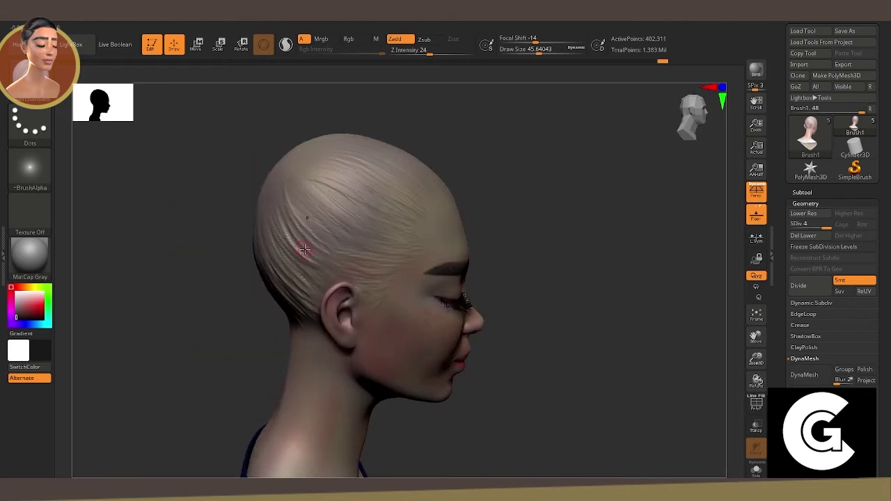
{"action": "left_click_drag", "start_coordinate": [321, 286], "coordinate": [326, 244]}
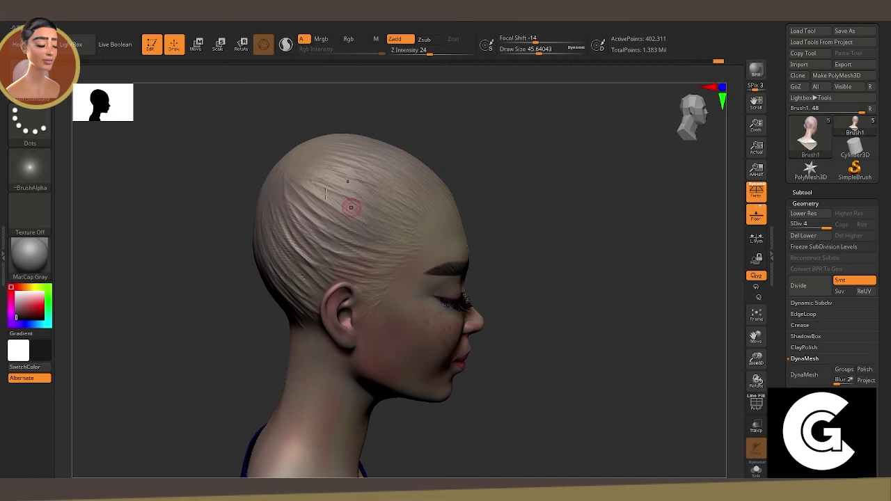
Add bumpy strand texture to the upper scalp and shrink the brush to about 10.
{"action": "right_click_drag", "start_coordinate": [348, 199], "coordinate": [447, 176]}
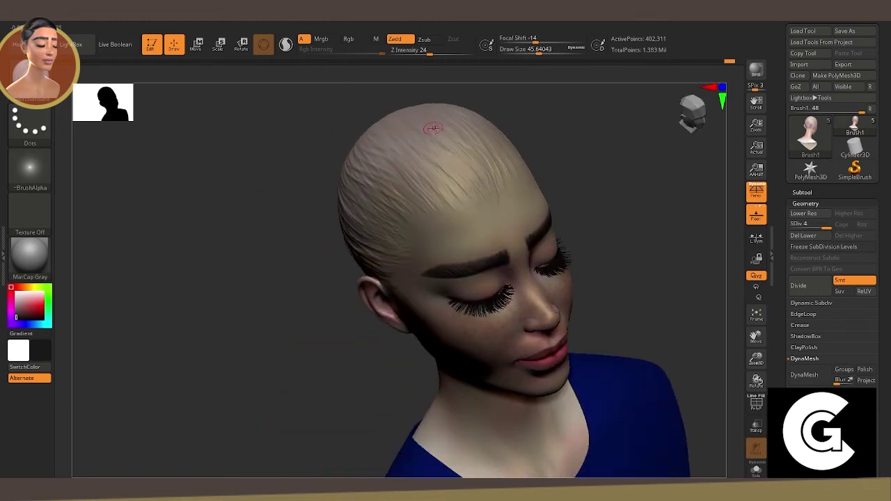
{"action": "left_click_drag", "start_coordinate": [418, 147], "coordinate": [453, 192]}
{"action": "left_click_drag", "start_coordinate": [403, 174], "coordinate": [427, 192]}
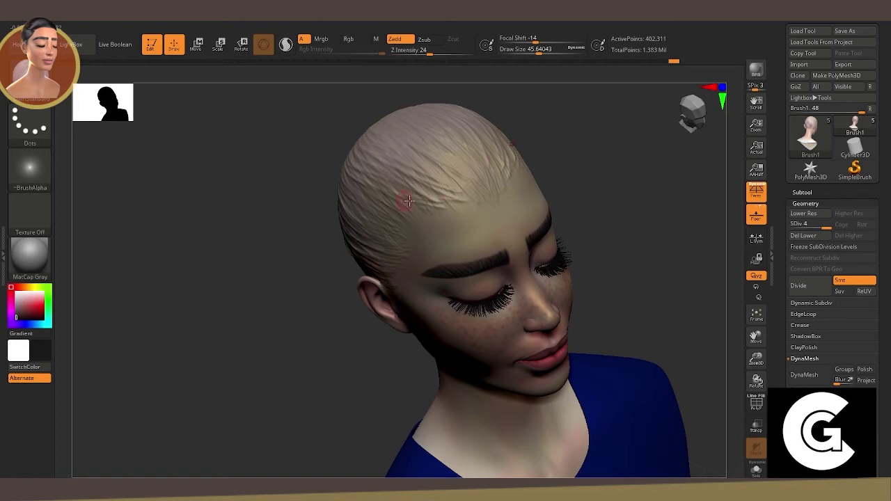
{"action": "left_click_drag", "start_coordinate": [295, 202], "coordinate": [406, 184]}
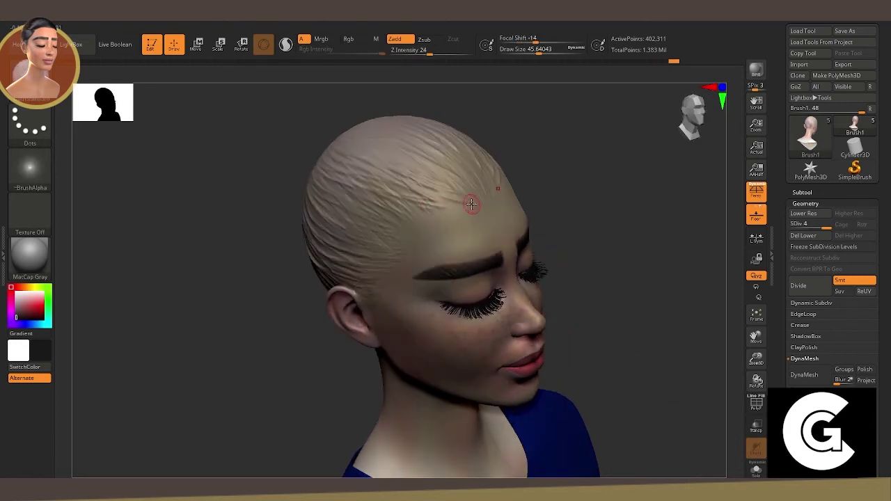
{"action": "right_click", "coordinate": [446, 191]}
{"action": "left_click_drag", "start_coordinate": [501, 199], "coordinate": [479, 202]}
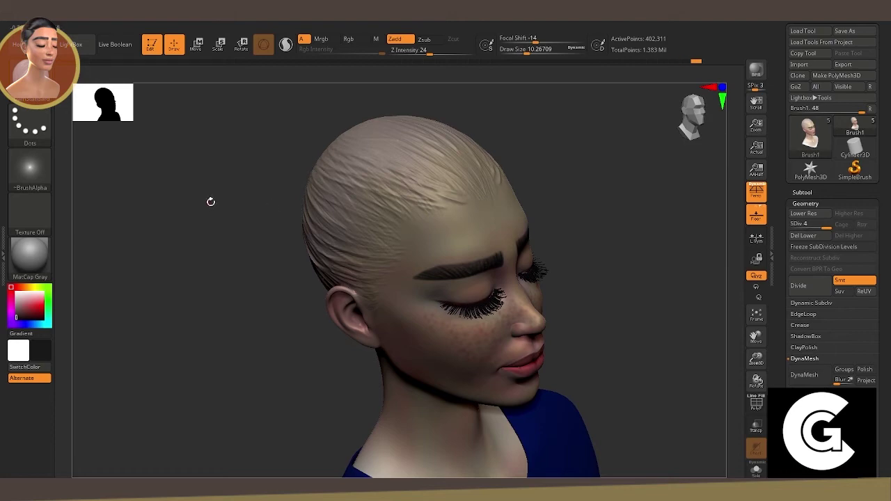
Switch to a FreeHand stroke and sculpt a round bun shape on the back of the head.
{"action": "mouse_move", "coordinate": [211, 201]}
{"action": "left_mouse_down"}
{"action": "mouse_move", "coordinate": [292, 237]}
{"action": "mouse_move", "coordinate": [358, 240]}
{"action": "left_mouse_up"}
{"action": "right_click", "coordinate": [265, 243]}
{"action": "right_click", "coordinate": [306, 230]}
{"action": "mouse_move", "coordinate": [334, 300]}
{"action": "left_mouse_down"}
{"action": "mouse_move", "coordinate": [300, 276]}
{"action": "mouse_move", "coordinate": [362, 339]}
{"action": "mouse_move", "coordinate": [313, 274]}
{"action": "mouse_move", "coordinate": [341, 259]}
{"action": "mouse_move", "coordinate": [362, 316]}
{"action": "mouse_move", "coordinate": [328, 307]}
{"action": "mouse_move", "coordinate": [320, 282]}
{"action": "left_mouse_up"}
{"action": "mouse_move", "coordinate": [321, 282]}
{"action": "right_mouse_down"}
{"action": "mouse_move", "coordinate": [370, 285]}
{"action": "mouse_move", "coordinate": [313, 278]}
{"action": "right_mouse_up"}
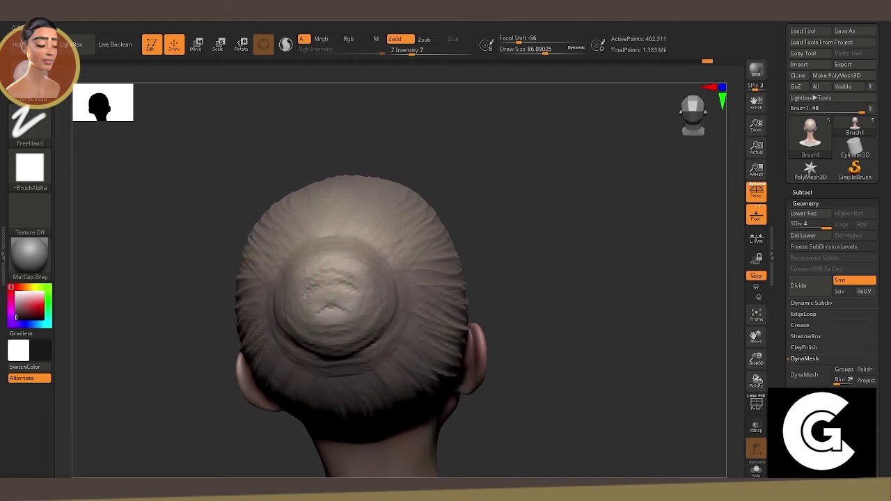
Sculpt ridges and concentric rings into the bun, smooth its upper ring and fill the centre hole.
{"action": "mouse_move", "coordinate": [295, 328]}
{"action": "left_mouse_down"}
{"action": "mouse_move", "coordinate": [341, 342]}
{"action": "mouse_move", "coordinate": [338, 350]}
{"action": "mouse_move", "coordinate": [305, 317]}
{"action": "mouse_move", "coordinate": [327, 306]}
{"action": "left_mouse_up"}
{"action": "right_click_drag", "start_coordinate": [327, 307], "coordinate": [282, 258]}
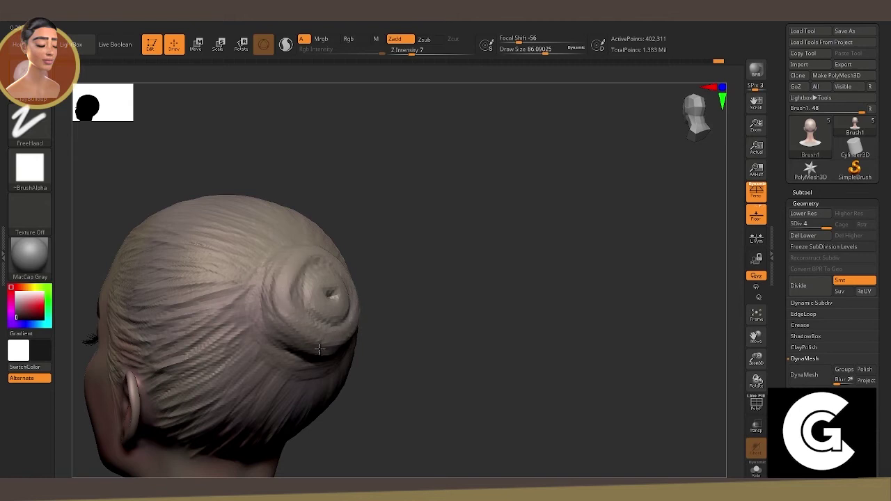
{"action": "left_click_drag", "start_coordinate": [319, 349], "coordinate": [264, 305]}
{"action": "left_click_drag", "start_coordinate": [285, 276], "coordinate": [308, 273]}
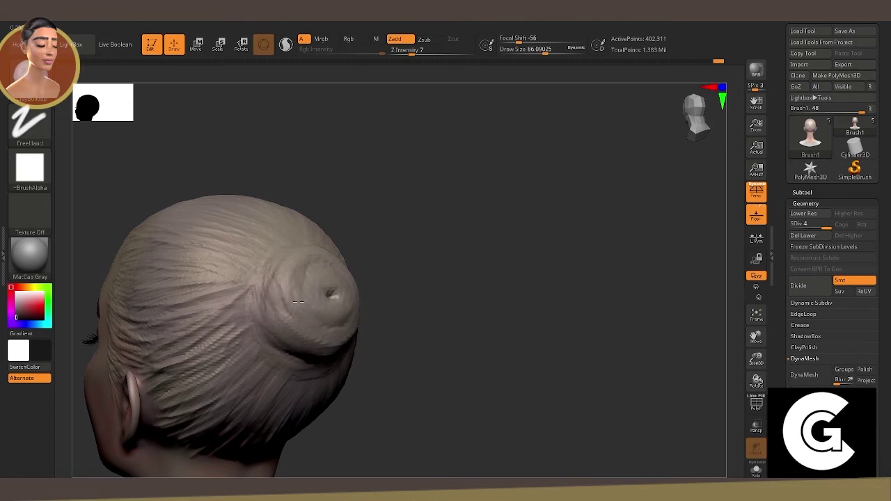
{"action": "left_click_drag", "start_coordinate": [321, 305], "coordinate": [349, 286]}
Orbit around the bun to inspect it from the side and from above.
{"action": "mouse_move", "coordinate": [319, 332]}
{"action": "left_mouse_down"}
{"action": "mouse_move", "coordinate": [473, 311]}
{"action": "mouse_move", "coordinate": [328, 234]}
{"action": "mouse_move", "coordinate": [292, 237]}
{"action": "left_mouse_up"}
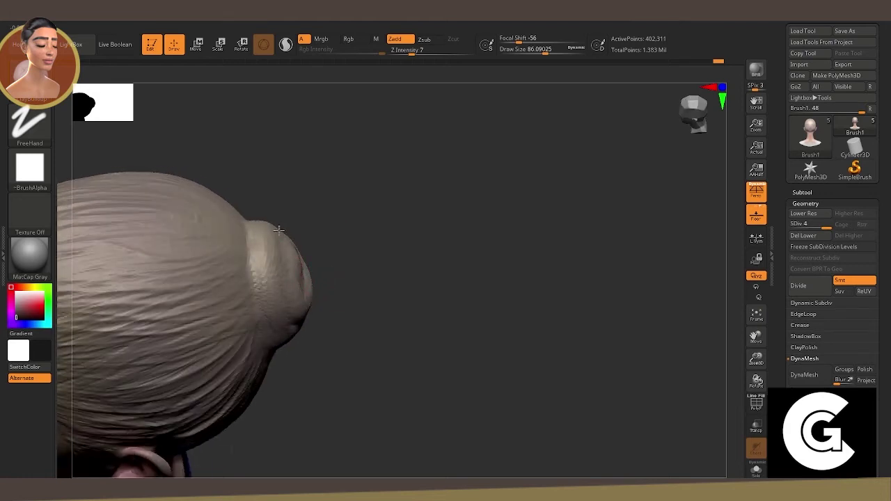
{"action": "mouse_move", "coordinate": [303, 325]}
{"action": "left_mouse_down"}
{"action": "mouse_move", "coordinate": [354, 309]}
{"action": "mouse_move", "coordinate": [277, 306]}
{"action": "left_mouse_up"}
{"action": "left_click_drag", "start_coordinate": [314, 358], "coordinate": [269, 318]}
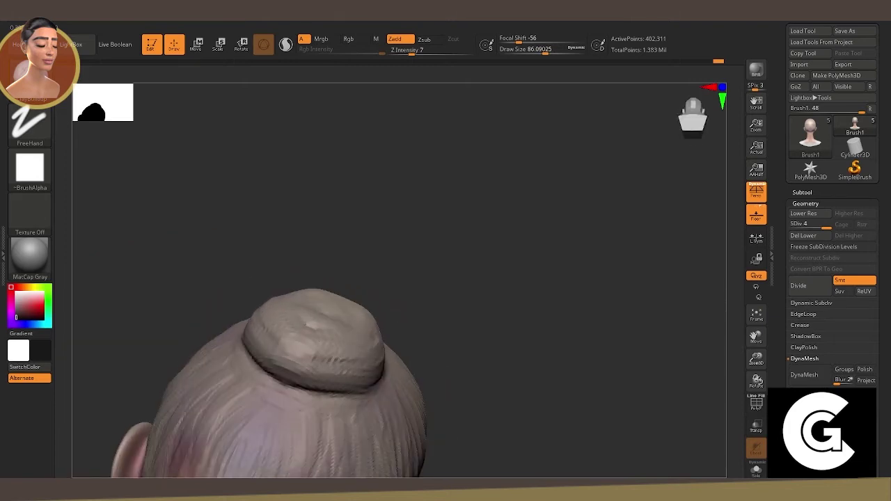
{"action": "left_click_drag", "start_coordinate": [463, 349], "coordinate": [304, 327]}
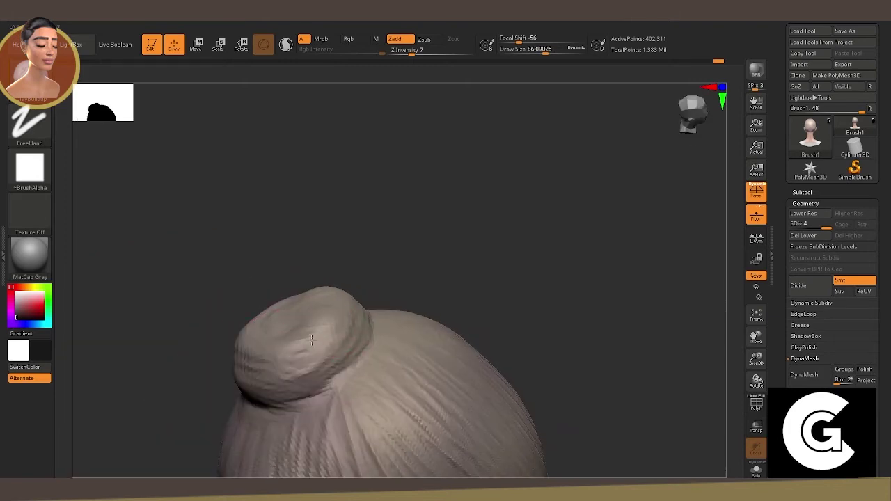
{"action": "mouse_move", "coordinate": [327, 369]}
{"action": "left_mouse_down"}
{"action": "mouse_move", "coordinate": [469, 312]}
{"action": "mouse_move", "coordinate": [771, 314]}
{"action": "mouse_move", "coordinate": [613, 289]}
{"action": "mouse_move", "coordinate": [718, 355]}
{"action": "mouse_move", "coordinate": [688, 374]}
{"action": "left_mouse_up"}
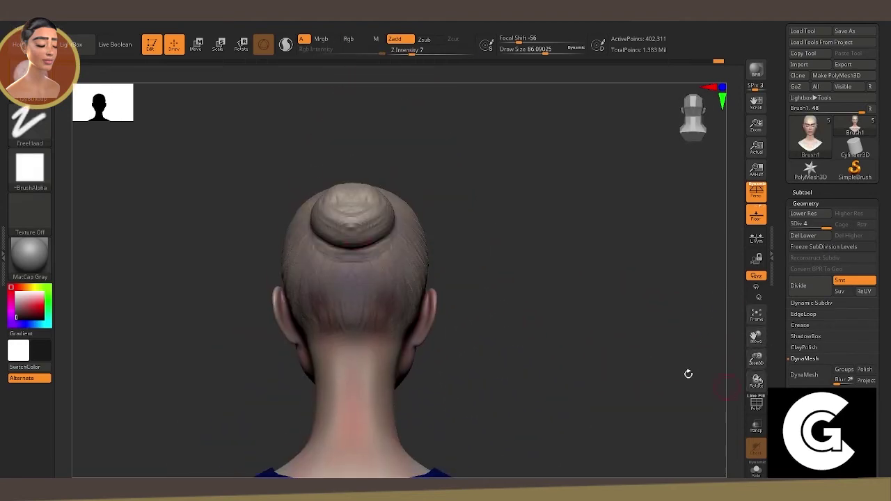
Switch to a colour-painting brush and shrink its size from 396 to about 178.
{"action": "key", "text": "b"}
{"action": "key", "text": "space"}
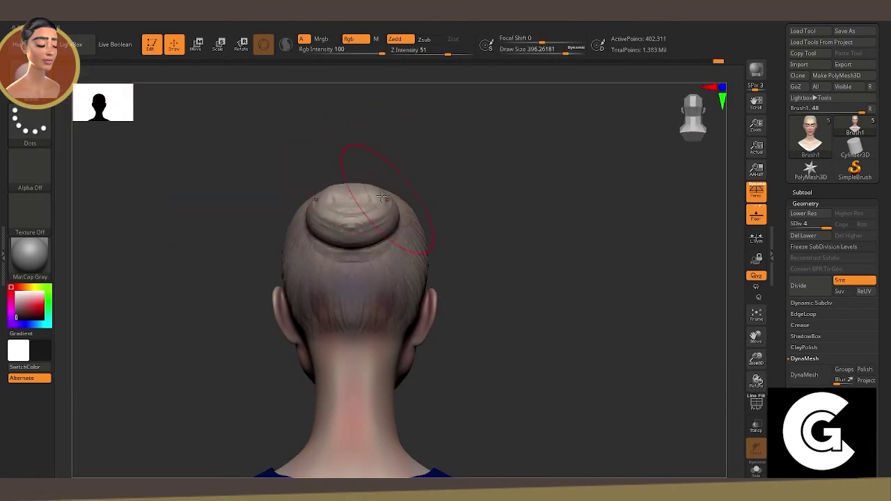
{"action": "mouse_move", "coordinate": [383, 197]}
{"action": "right_mouse_down"}
{"action": "mouse_move", "coordinate": [412, 183]}
{"action": "mouse_move", "coordinate": [388, 179]}
{"action": "mouse_move", "coordinate": [439, 235]}
{"action": "right_mouse_up"}
{"action": "key", "text": "space"}
{"action": "left_click_drag", "start_coordinate": [390, 223], "coordinate": [369, 223]}
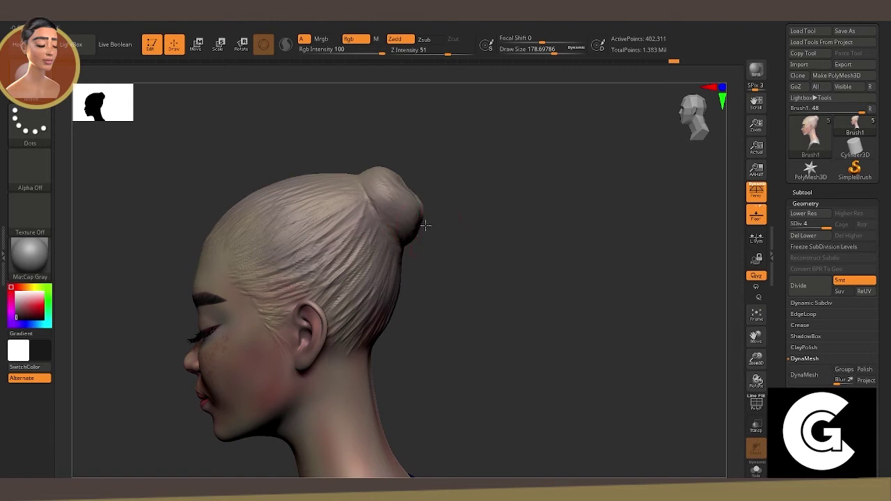
Switch to a FreeHand-stroke brush and paint over the hair strands above the forehead.
{"action": "mouse_move", "coordinate": [426, 240]}
{"action": "right_mouse_down"}
{"action": "mouse_move", "coordinate": [395, 288]}
{"action": "mouse_move", "coordinate": [487, 154]}
{"action": "right_mouse_up"}
{"action": "mouse_move", "coordinate": [394, 175]}
{"action": "right_mouse_down"}
{"action": "mouse_move", "coordinate": [397, 184]}
{"action": "mouse_move", "coordinate": [369, 169]}
{"action": "mouse_move", "coordinate": [575, 281]}
{"action": "right_mouse_up"}
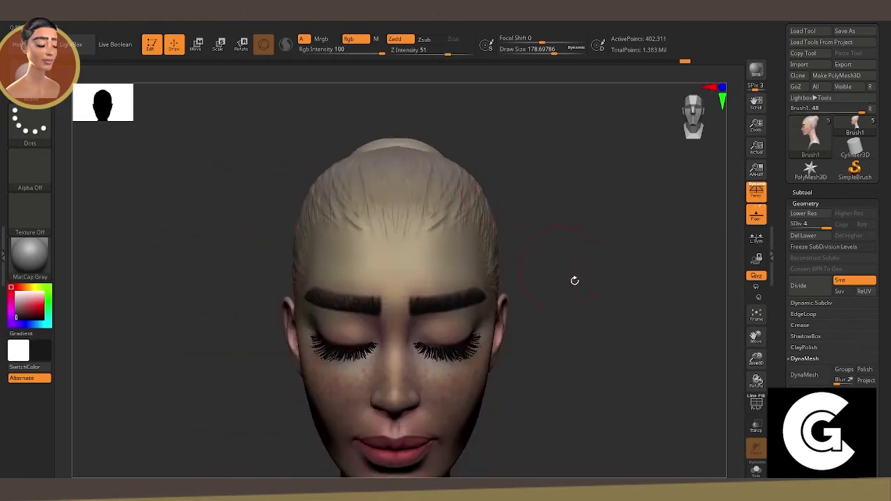
{"action": "left_click_drag", "start_coordinate": [756, 358], "coordinate": [600, 288]}
{"action": "right_click_drag", "start_coordinate": [600, 288], "coordinate": [368, 223]}
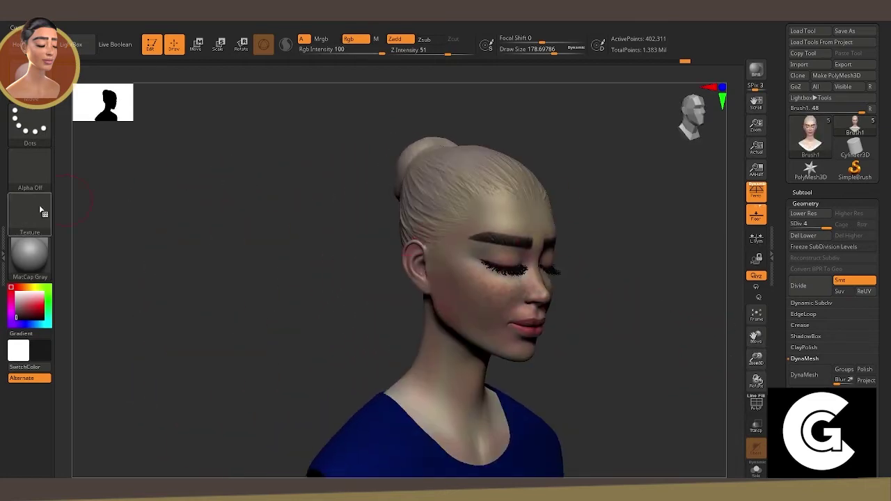
{"action": "key", "text": "b"}
{"action": "left_click", "coordinate": [300, 133]}
{"action": "mouse_move", "coordinate": [456, 168]}
{"action": "left_mouse_down"}
{"action": "mouse_move", "coordinate": [504, 179]}
{"action": "mouse_move", "coordinate": [437, 189]}
{"action": "mouse_move", "coordinate": [434, 165]}
{"action": "mouse_move", "coordinate": [402, 209]}
{"action": "left_mouse_up"}
Enlarge the brush to about 312 and smooth and darken the hair bun from several angles.
{"action": "right_click", "coordinate": [453, 178]}
{"action": "left_click_drag", "start_coordinate": [468, 213], "coordinate": [379, 237]}
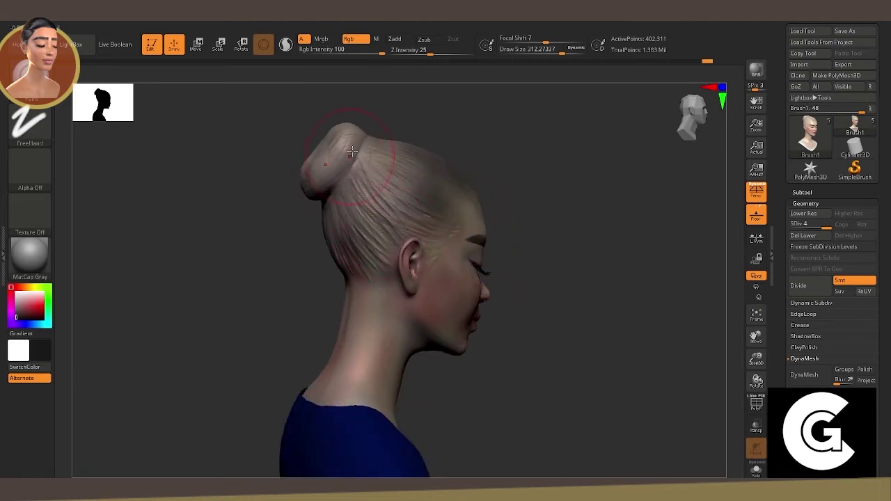
{"action": "left_click_drag", "start_coordinate": [351, 151], "coordinate": [327, 160], "text": "shift"}
{"action": "mouse_move", "coordinate": [299, 243]}
{"action": "left_mouse_down"}
{"action": "mouse_move", "coordinate": [275, 252]}
{"action": "mouse_move", "coordinate": [364, 237]}
{"action": "mouse_move", "coordinate": [415, 250]}
{"action": "left_mouse_up"}
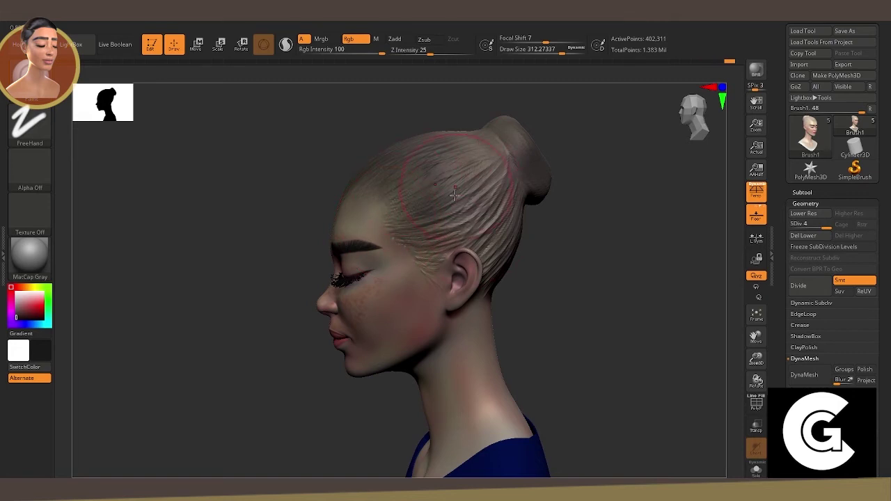
{"action": "left_click_drag", "start_coordinate": [490, 267], "coordinate": [498, 286]}
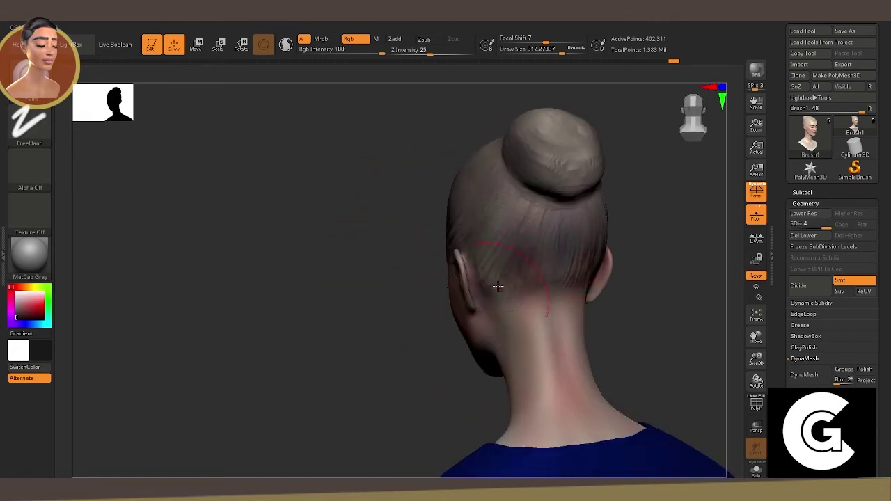
{"action": "left_click_drag", "start_coordinate": [546, 200], "coordinate": [527, 143], "text": "shift"}
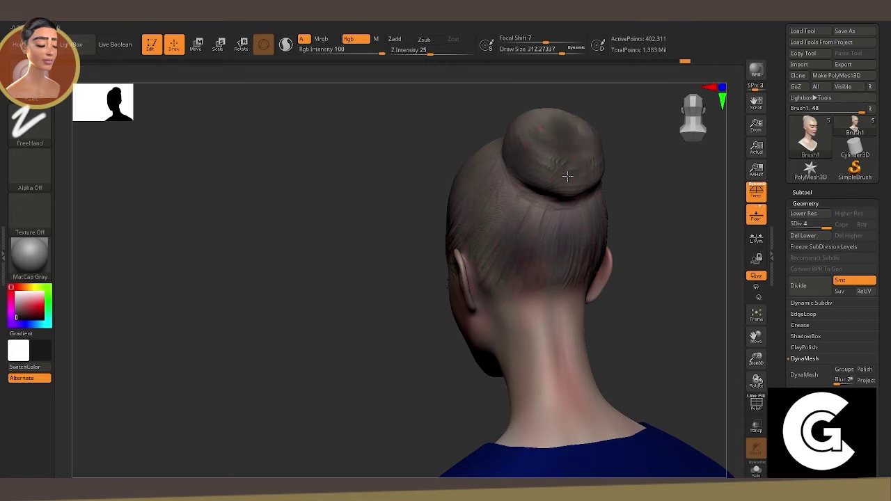
{"action": "mouse_move", "coordinate": [443, 170]}
{"action": "left_mouse_down"}
{"action": "mouse_move", "coordinate": [379, 212]}
{"action": "mouse_move", "coordinate": [440, 217]}
{"action": "left_mouse_up"}
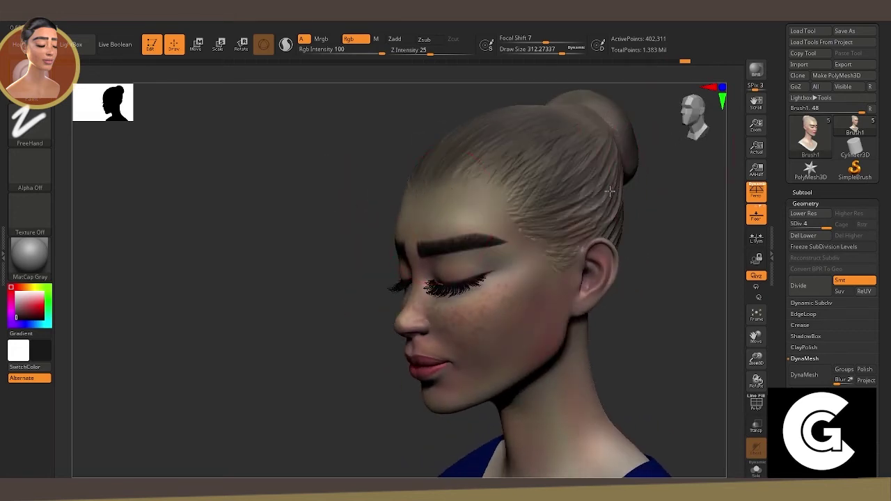
{"action": "mouse_move", "coordinate": [276, 243]}
{"action": "left_mouse_down"}
{"action": "mouse_move", "coordinate": [283, 257]}
{"action": "mouse_move", "coordinate": [700, 362]}
{"action": "mouse_move", "coordinate": [750, 355]}
{"action": "mouse_move", "coordinate": [656, 346]}
{"action": "left_mouse_up"}
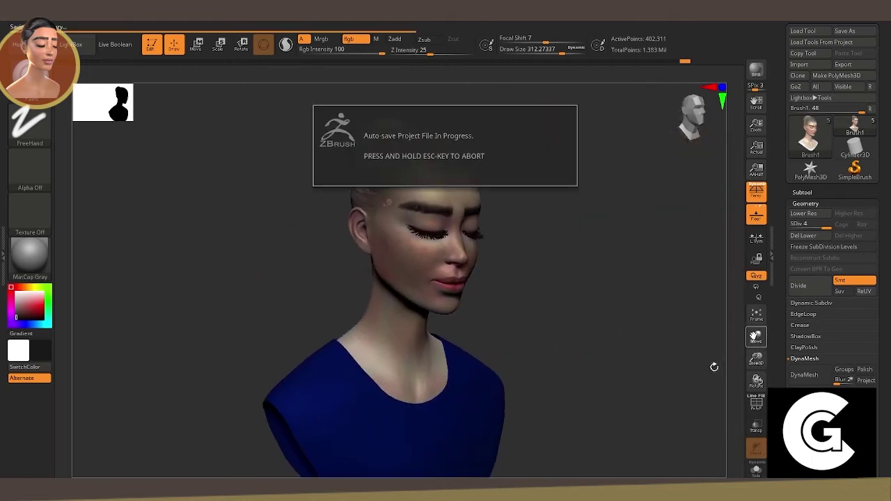
Zoom onto the hairline and set a dotted Zadd brush with Draw Size about 23.
{"action": "left_click_drag", "start_coordinate": [757, 360], "coordinate": [261, 235]}
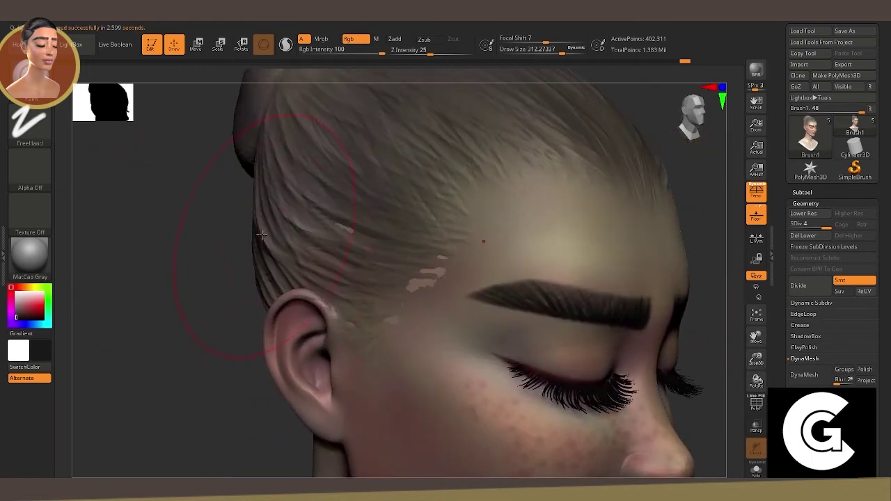
{"action": "key", "text": "space"}
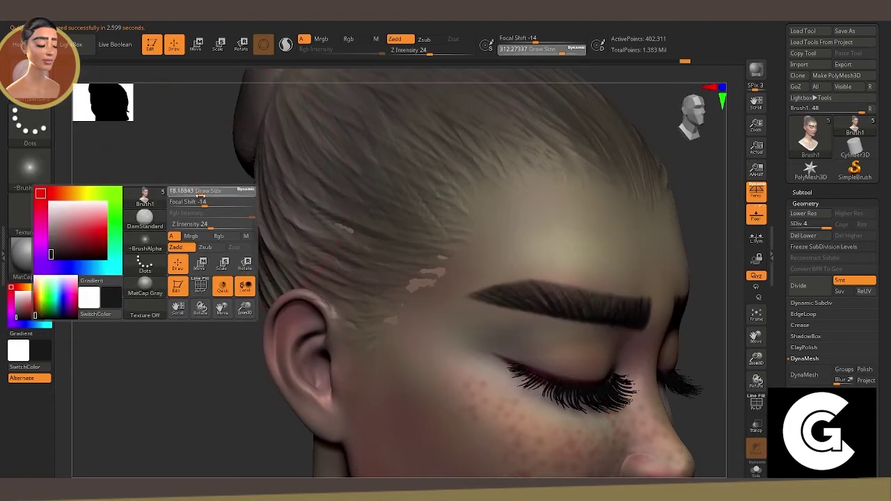
{"action": "left_click_drag", "start_coordinate": [202, 195], "coordinate": [217, 197]}
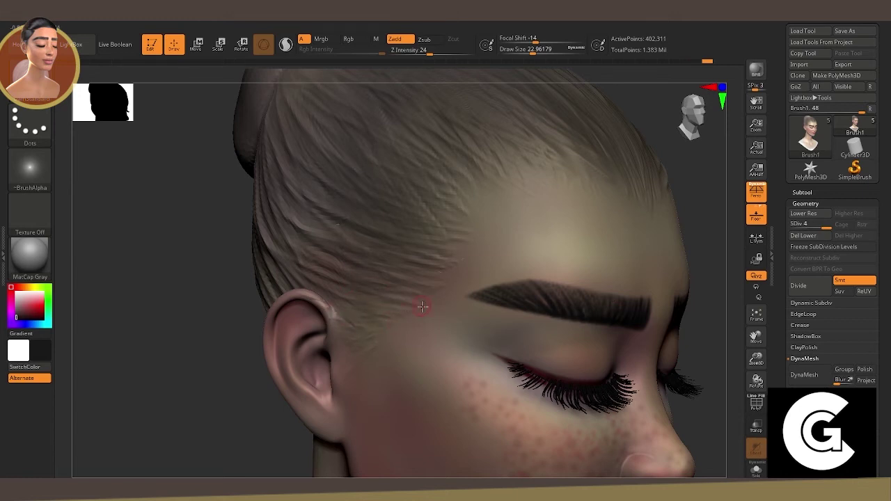
Rotate the head through temple, front and three-quarter views to review the hairline.
{"action": "right_click_drag", "start_coordinate": [432, 273], "coordinate": [416, 239]}
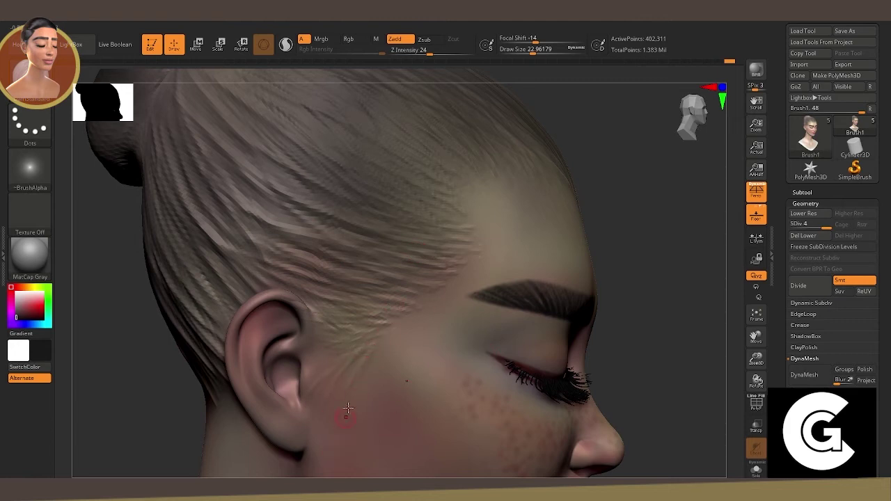
{"action": "key", "text": "f"}
{"action": "right_click_drag", "start_coordinate": [571, 323], "coordinate": [691, 366], "text": "shift"}
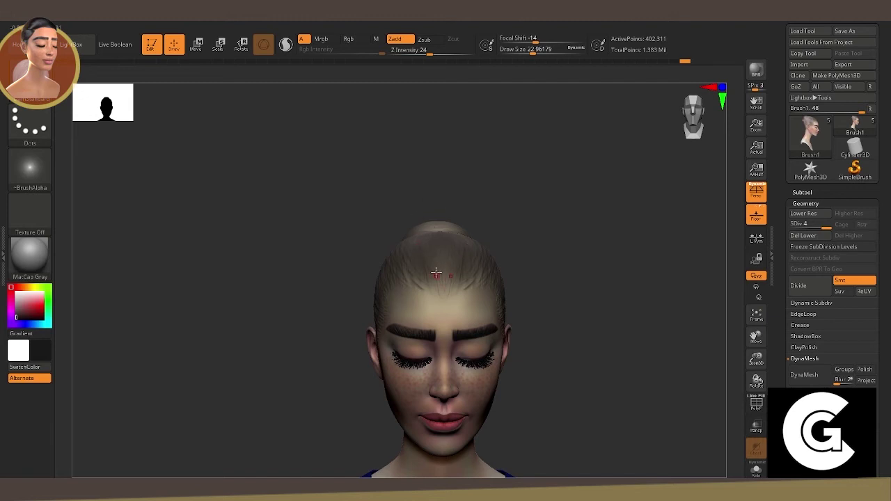
{"action": "right_click_drag", "start_coordinate": [412, 254], "coordinate": [636, 289]}
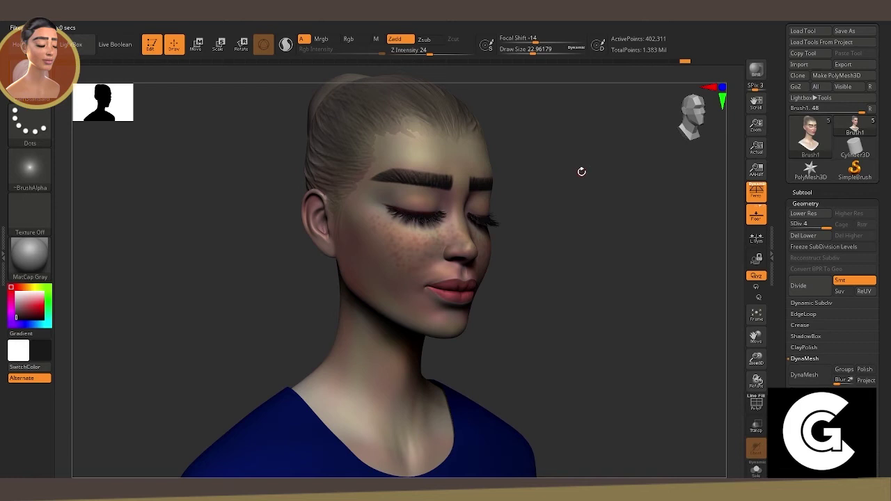
{"action": "mouse_move", "coordinate": [569, 197]}
{"action": "left_mouse_down"}
{"action": "mouse_move", "coordinate": [547, 199]}
{"action": "mouse_move", "coordinate": [547, 328]}
{"action": "left_mouse_up"}
Zoom in on the eyes, switch to the colour-painting brush and reduce its size to about 21.7.
{"action": "left_click_drag", "start_coordinate": [757, 359], "coordinate": [558, 260]}
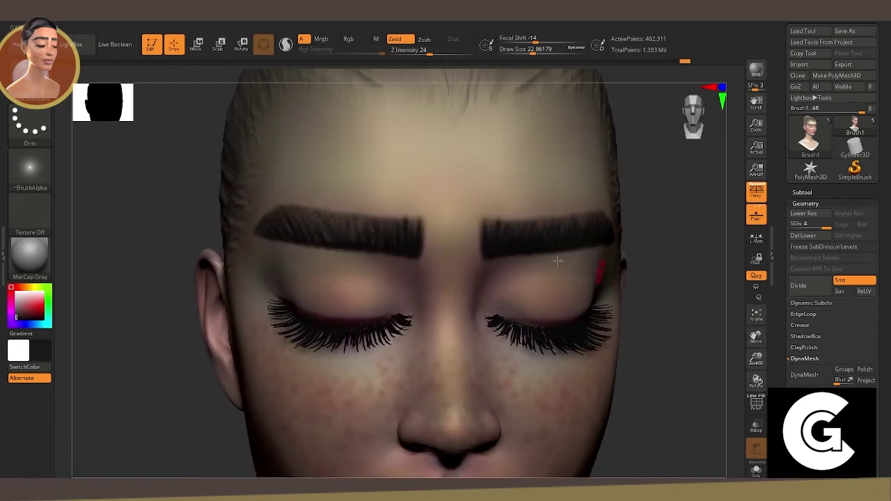
{"action": "key", "text": "b"}
{"action": "left_click", "coordinate": [388, 232]}
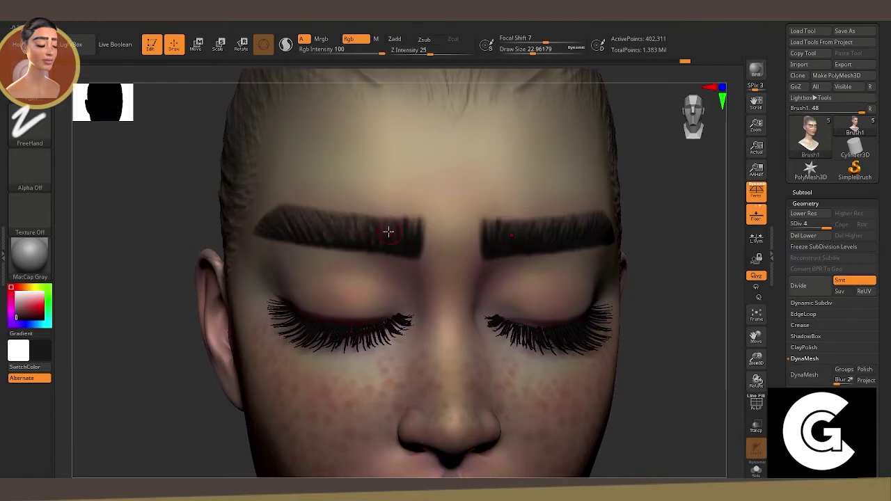
{"action": "key", "text": "space"}
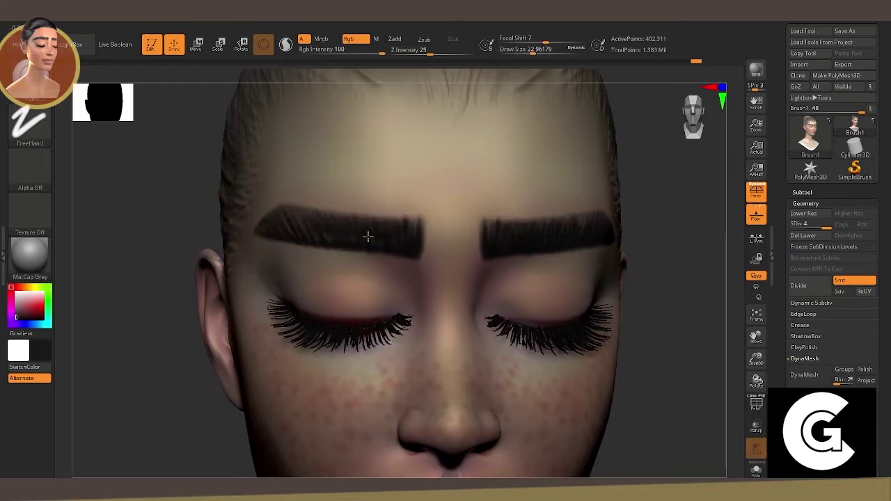
{"action": "key", "text": "space"}
{"action": "left_click_drag", "start_coordinate": [368, 228], "coordinate": [352, 230]}
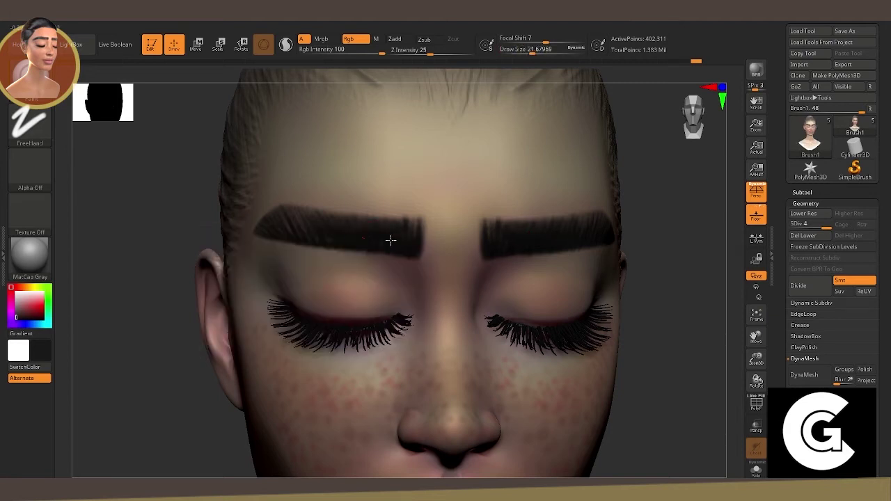
Turn the head through front and three-quarter views and enlarge the brush to about 179.
{"action": "right_click_drag", "start_coordinate": [366, 238], "coordinate": [300, 218]}
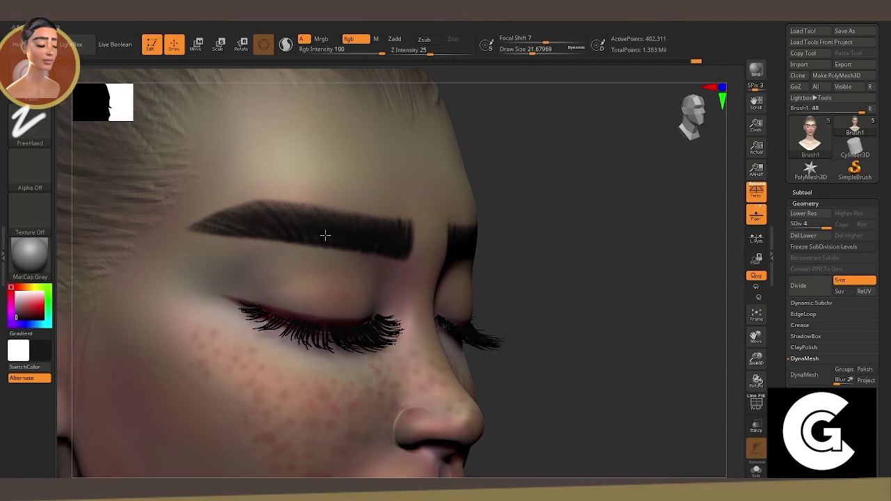
{"action": "right_click_drag", "start_coordinate": [230, 228], "coordinate": [561, 299]}
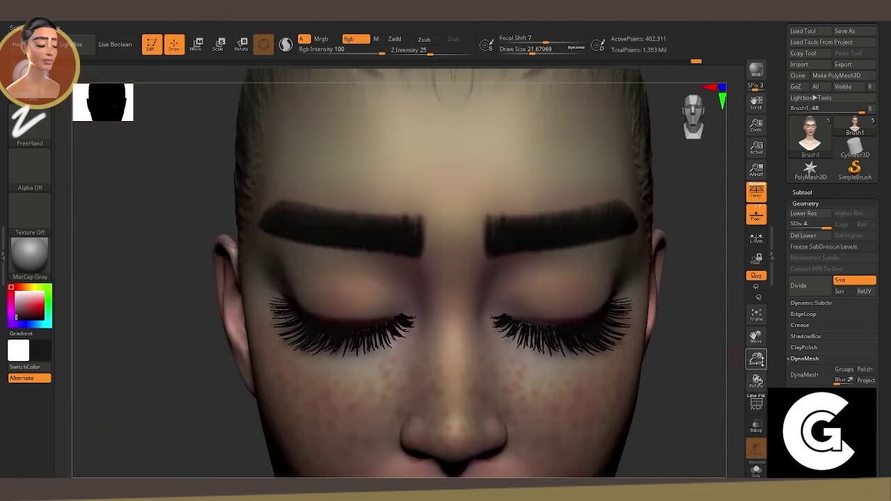
{"action": "left_click_drag", "start_coordinate": [757, 358], "coordinate": [757, 349]}
{"action": "right_click_drag", "start_coordinate": [640, 323], "coordinate": [788, 335]}
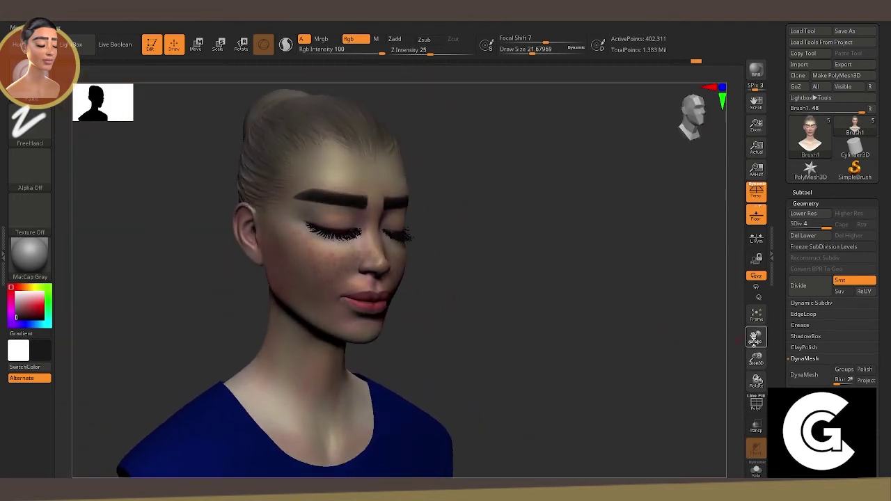
{"action": "key", "text": "space"}
{"action": "left_click_drag", "start_coordinate": [329, 137], "coordinate": [347, 137]}
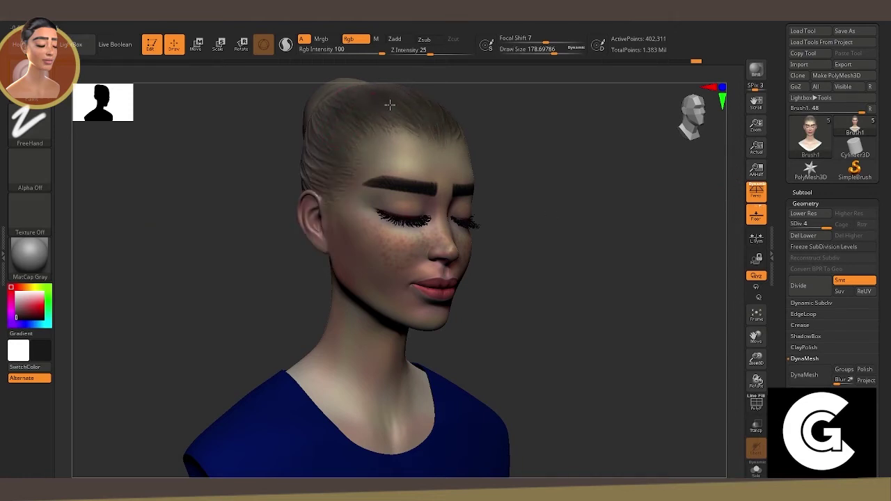
Smooth and darken the hair behind the ear, around the bun and on its top.
{"action": "mouse_move", "coordinate": [221, 148]}
{"action": "left_mouse_down"}
{"action": "mouse_move", "coordinate": [336, 141]}
{"action": "mouse_move", "coordinate": [309, 136]}
{"action": "mouse_move", "coordinate": [337, 163]}
{"action": "left_mouse_up"}
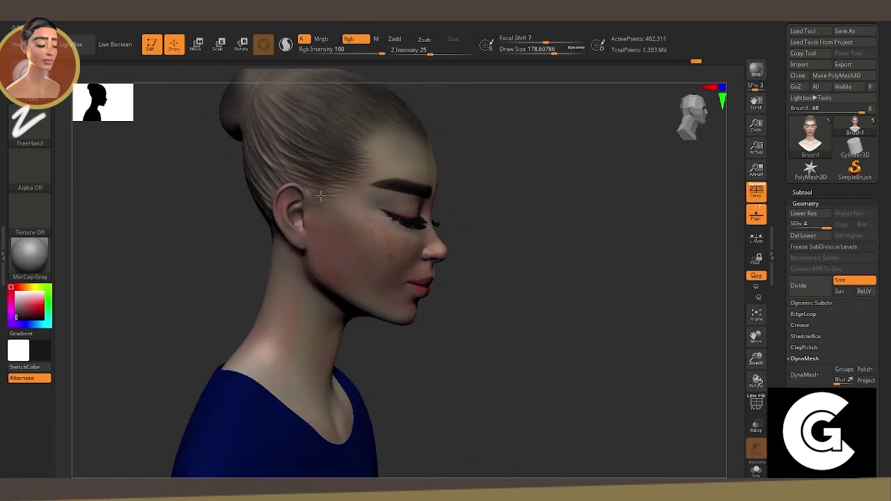
{"action": "mouse_move", "coordinate": [320, 195]}
{"action": "left_mouse_down", "text": "shift"}
{"action": "mouse_move", "coordinate": [255, 174]}
{"action": "mouse_move", "coordinate": [262, 117]}
{"action": "mouse_move", "coordinate": [286, 89]}
{"action": "left_mouse_up", "text": "shift"}
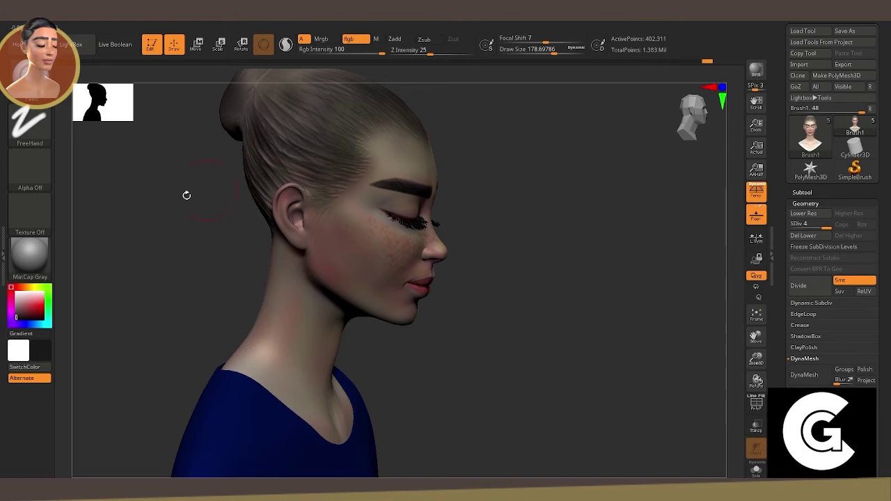
{"action": "mouse_move", "coordinate": [187, 195]}
{"action": "left_mouse_down"}
{"action": "mouse_move", "coordinate": [244, 179]}
{"action": "mouse_move", "coordinate": [193, 184]}
{"action": "mouse_move", "coordinate": [167, 150]}
{"action": "mouse_move", "coordinate": [289, 129]}
{"action": "left_mouse_up"}
{"action": "left_click_drag", "start_coordinate": [417, 209], "coordinate": [464, 292]}
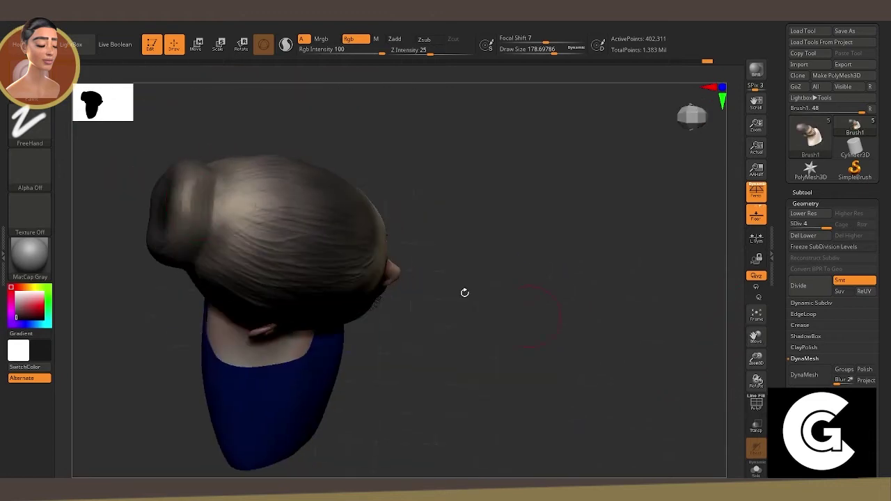
{"action": "mouse_move", "coordinate": [255, 185]}
{"action": "left_mouse_down", "text": "shift"}
{"action": "mouse_move", "coordinate": [264, 218]}
{"action": "mouse_move", "coordinate": [243, 251]}
{"action": "mouse_move", "coordinate": [229, 182]}
{"action": "mouse_move", "coordinate": [233, 246]}
{"action": "mouse_move", "coordinate": [185, 229]}
{"action": "mouse_move", "coordinate": [278, 213]}
{"action": "mouse_move", "coordinate": [268, 209]}
{"action": "mouse_move", "coordinate": [306, 245]}
{"action": "mouse_move", "coordinate": [208, 168]}
{"action": "left_mouse_up", "text": "shift"}
{"action": "mouse_move", "coordinate": [290, 203]}
{"action": "left_mouse_down"}
{"action": "mouse_move", "coordinate": [448, 295]}
{"action": "mouse_move", "coordinate": [514, 349]}
{"action": "mouse_move", "coordinate": [690, 334]}
{"action": "mouse_move", "coordinate": [594, 309]}
{"action": "mouse_move", "coordinate": [629, 328]}
{"action": "mouse_move", "coordinate": [583, 324]}
{"action": "mouse_move", "coordinate": [724, 352]}
{"action": "mouse_move", "coordinate": [624, 338]}
{"action": "mouse_move", "coordinate": [743, 369]}
{"action": "mouse_move", "coordinate": [758, 334]}
{"action": "left_mouse_up"}
Show the Extract3_2 necklace subtool and set a different brush to draw size 250.
{"action": "left_click", "coordinate": [802, 193]}
{"action": "left_click", "coordinate": [872, 258]}
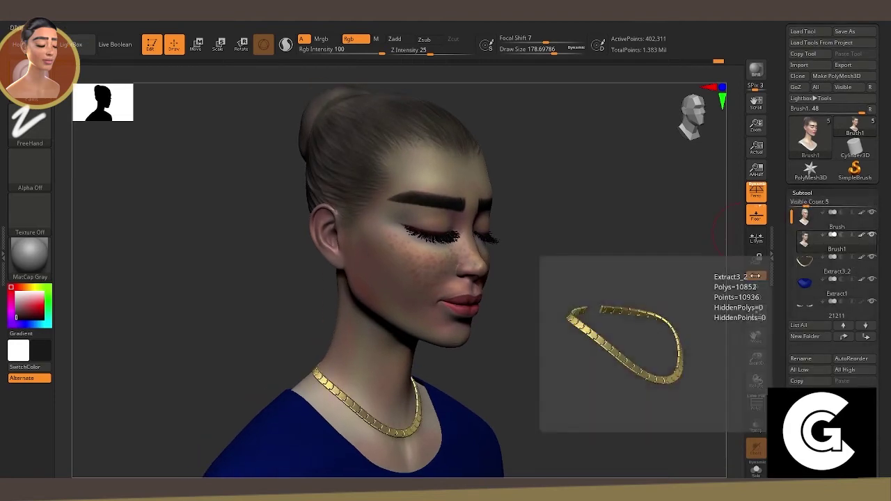
{"action": "key", "text": "b"}
{"action": "left_click", "coordinate": [132, 124]}
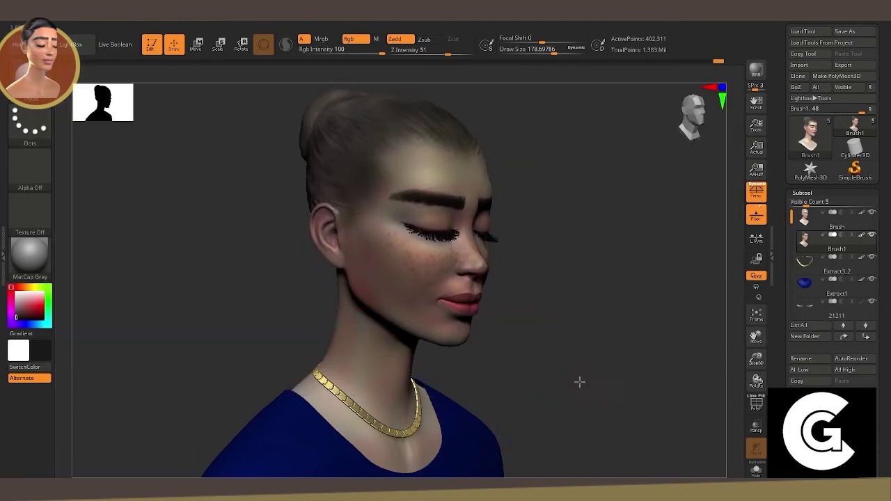
{"action": "mouse_move", "coordinate": [579, 380]}
{"action": "left_mouse_down"}
{"action": "mouse_move", "coordinate": [597, 324]}
{"action": "mouse_move", "coordinate": [733, 384]}
{"action": "mouse_move", "coordinate": [730, 290]}
{"action": "mouse_move", "coordinate": [502, 328]}
{"action": "left_mouse_up"}
{"action": "key", "text": "space"}
{"action": "left_click_drag", "start_coordinate": [384, 313], "coordinate": [391, 313]}
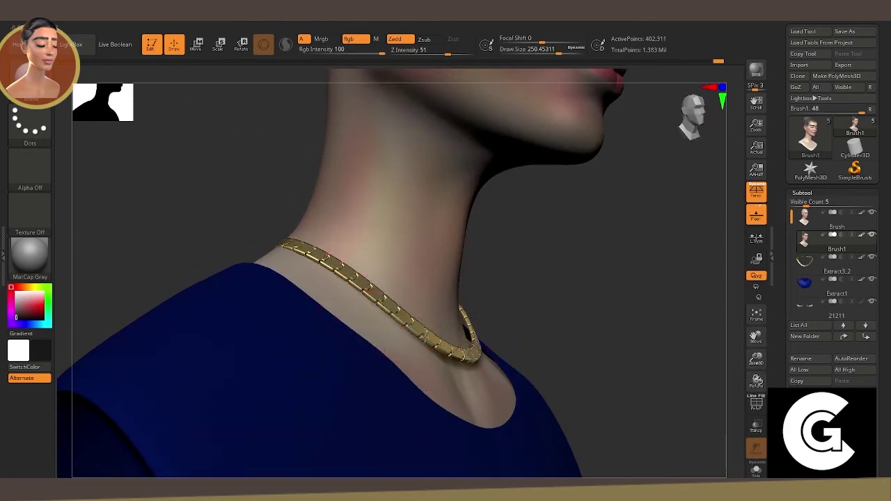
Select the necklace subtool, inspect it around the neck, and render a BPR preview with shadows.
{"action": "left_click", "coordinate": [807, 264]}
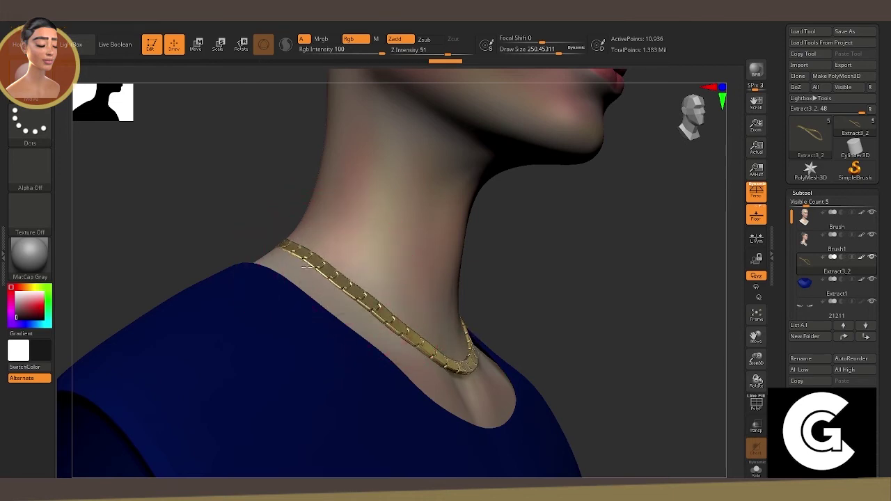
{"action": "mouse_move", "coordinate": [530, 293]}
{"action": "left_mouse_down"}
{"action": "mouse_move", "coordinate": [494, 350]}
{"action": "mouse_move", "coordinate": [469, 279]}
{"action": "mouse_move", "coordinate": [200, 308]}
{"action": "mouse_move", "coordinate": [354, 294]}
{"action": "mouse_move", "coordinate": [237, 335]}
{"action": "mouse_move", "coordinate": [311, 330]}
{"action": "mouse_move", "coordinate": [332, 342]}
{"action": "mouse_move", "coordinate": [313, 346]}
{"action": "left_mouse_up"}
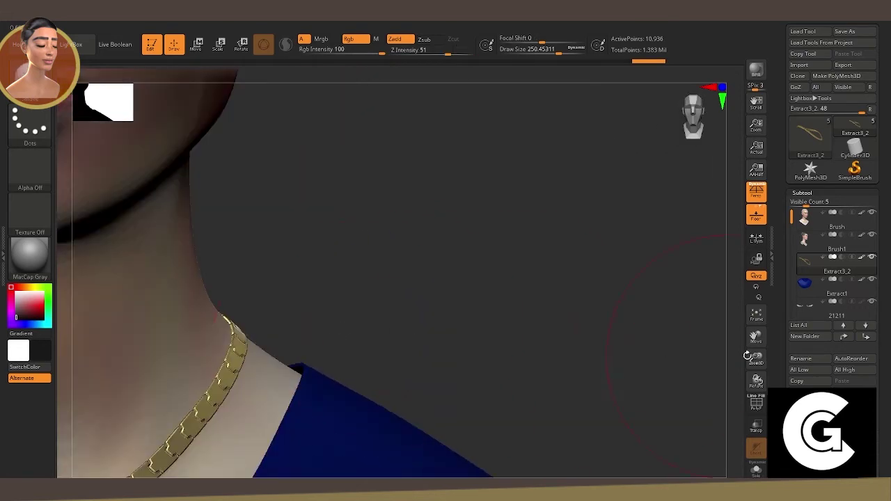
{"action": "left_click", "coordinate": [756, 315]}
{"action": "left_click_drag", "start_coordinate": [585, 308], "coordinate": [611, 311]}
{"action": "mouse_move", "coordinate": [757, 359]}
{"action": "left_mouse_down"}
{"action": "mouse_move", "coordinate": [749, 378]}
{"action": "mouse_move", "coordinate": [673, 342]}
{"action": "left_mouse_up"}
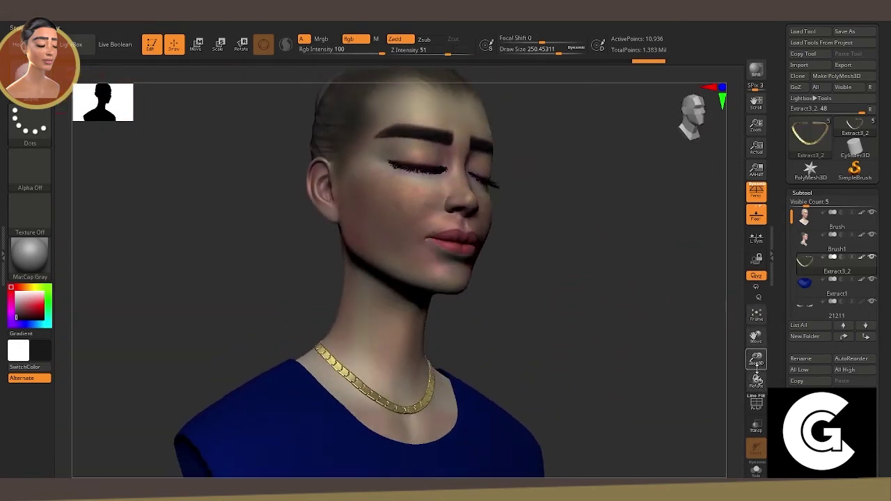
{"action": "left_click", "coordinate": [757, 315]}
{"action": "mouse_move", "coordinate": [724, 316]}
{"action": "left_mouse_down"}
{"action": "mouse_move", "coordinate": [677, 314]}
{"action": "mouse_move", "coordinate": [737, 335]}
{"action": "mouse_move", "coordinate": [706, 338]}
{"action": "mouse_move", "coordinate": [707, 346]}
{"action": "mouse_move", "coordinate": [720, 346]}
{"action": "mouse_move", "coordinate": [720, 335]}
{"action": "left_mouse_up"}
{"action": "left_click", "coordinate": [760, 81]}
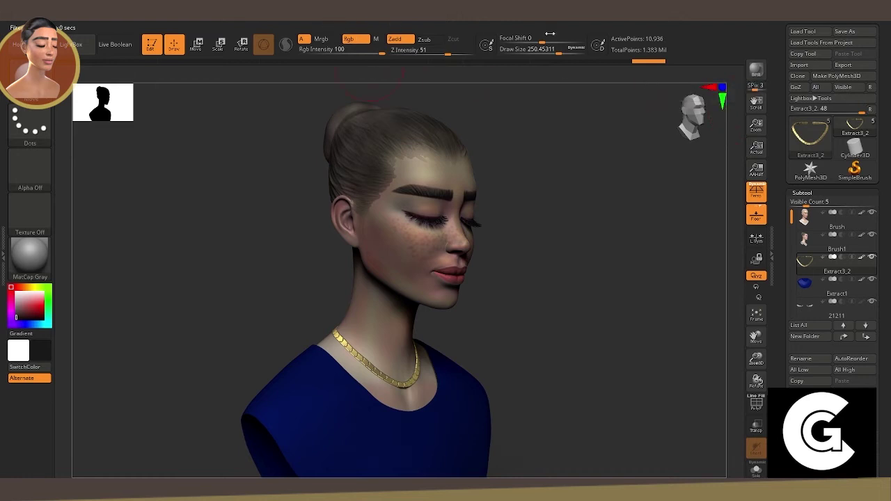
Make the head the active subtool and add a new layer in its Layers panel.
{"action": "left_click", "coordinate": [835, 222]}
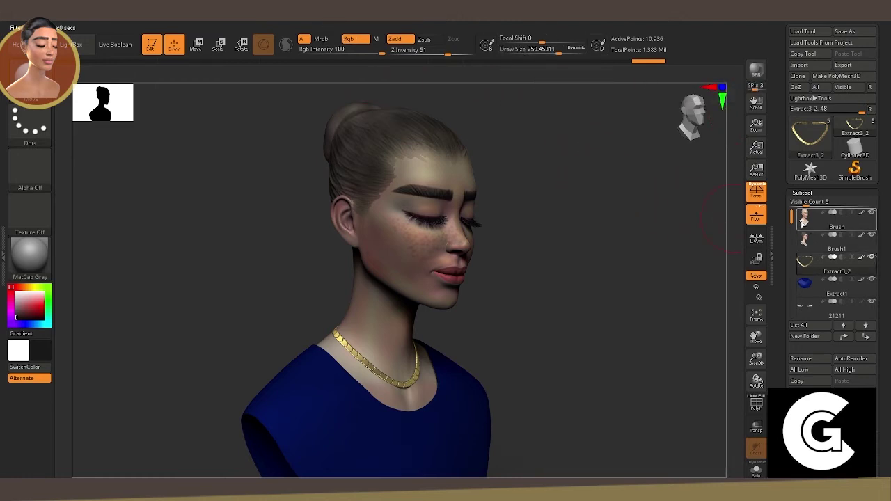
{"action": "left_click", "coordinate": [802, 193]}
{"action": "left_click", "coordinate": [801, 248]}
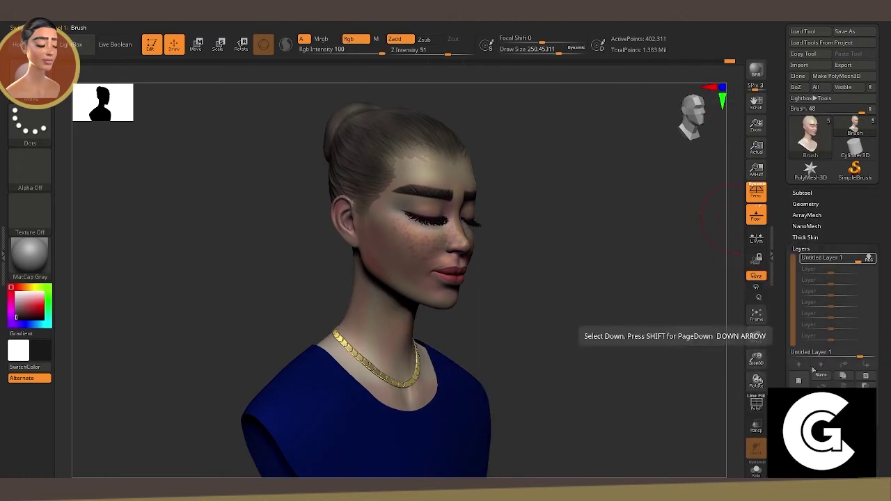
{"action": "left_click", "coordinate": [800, 379]}
{"action": "mouse_move", "coordinate": [627, 285]}
{"action": "left_mouse_down", "text": "alt"}
{"action": "mouse_move", "coordinate": [656, 307]}
{"action": "mouse_move", "coordinate": [631, 255]}
{"action": "mouse_move", "coordinate": [683, 392]}
{"action": "mouse_move", "coordinate": [682, 336]}
{"action": "left_mouse_up", "text": "alt"}
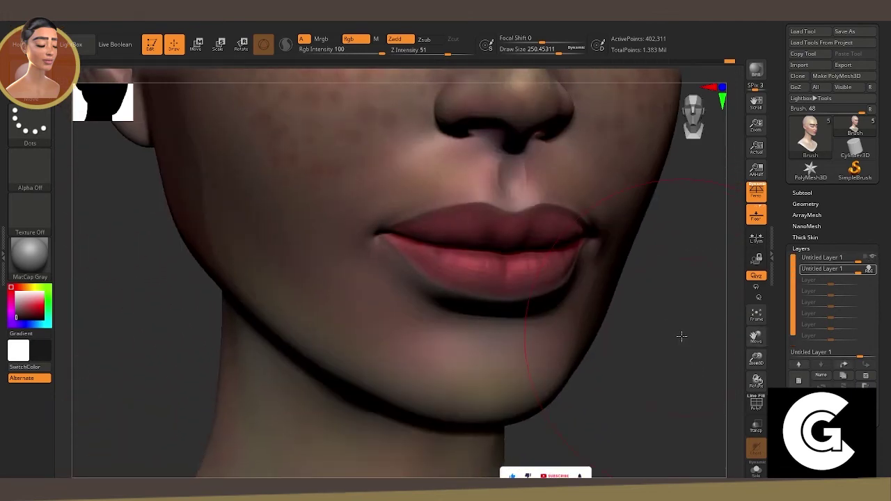
Choose the Paint brush with red colour and set the draw size to about 33.68.
{"action": "left_click", "coordinate": [32, 87]}
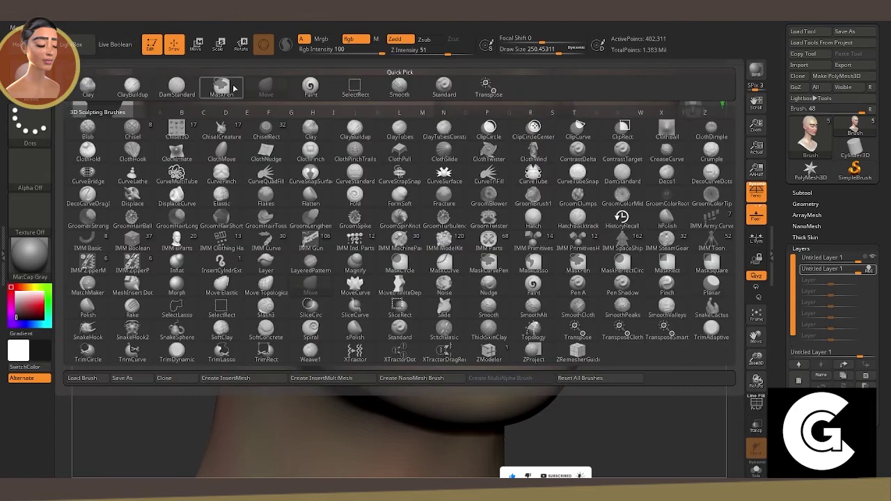
{"action": "left_click", "coordinate": [154, 210]}
{"action": "left_click", "coordinate": [31, 301]}
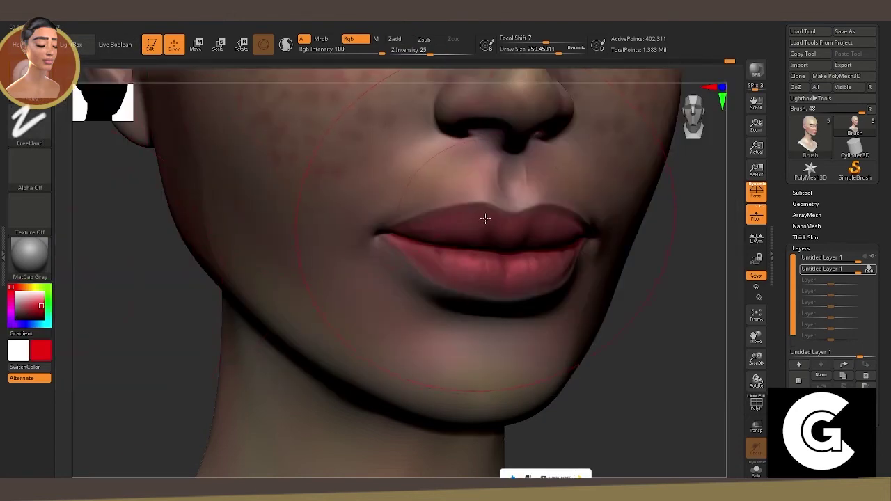
{"action": "key", "text": "space"}
{"action": "left_click_drag", "start_coordinate": [487, 222], "coordinate": [456, 227]}
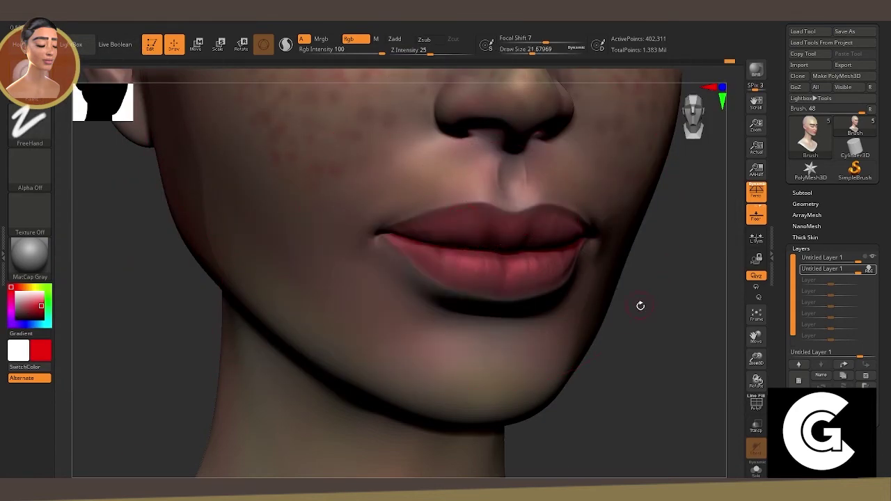
{"action": "left_click_drag", "start_coordinate": [640, 306], "coordinate": [724, 324], "text": "alt"}
{"action": "mouse_move", "coordinate": [756, 359]}
{"action": "left_mouse_down"}
{"action": "mouse_move", "coordinate": [757, 334]}
{"action": "mouse_move", "coordinate": [471, 249]}
{"action": "left_mouse_up"}
{"action": "key", "text": "space"}
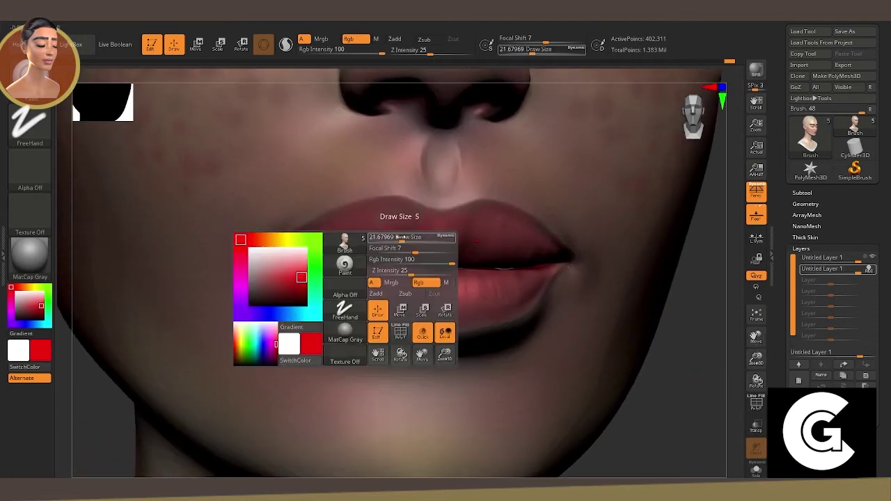
{"action": "mouse_move", "coordinate": [400, 237]}
{"action": "left_mouse_down"}
{"action": "mouse_move", "coordinate": [397, 209]}
{"action": "mouse_move", "coordinate": [335, 225]}
{"action": "mouse_move", "coordinate": [366, 238]}
{"action": "left_mouse_up"}
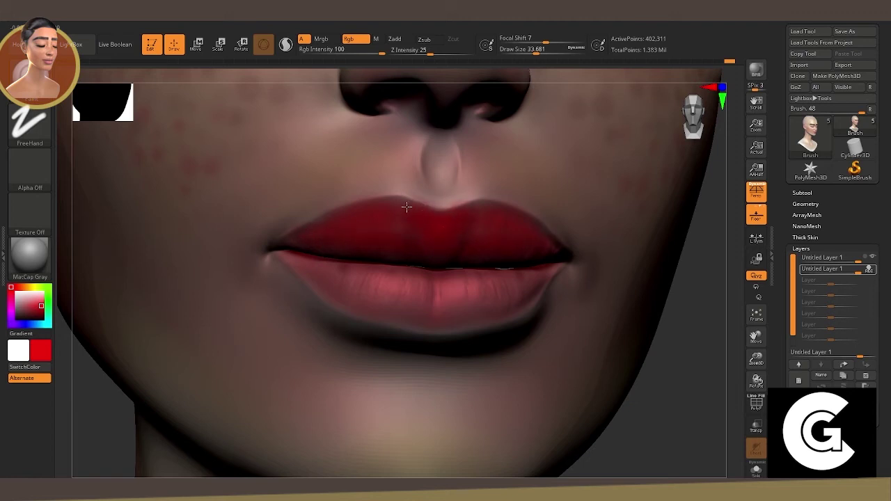
Paint the lips deep red out to the corners, checking them from the side.
{"action": "mouse_move", "coordinate": [415, 287]}
{"action": "left_mouse_down"}
{"action": "mouse_move", "coordinate": [434, 278]}
{"action": "mouse_move", "coordinate": [310, 265]}
{"action": "mouse_move", "coordinate": [379, 303]}
{"action": "mouse_move", "coordinate": [336, 304]}
{"action": "mouse_move", "coordinate": [436, 324]}
{"action": "left_mouse_up"}
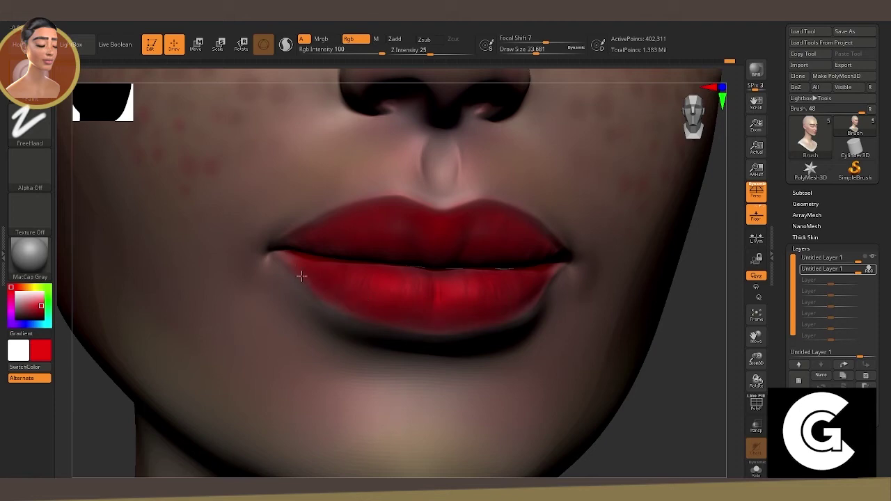
{"action": "left_click_drag", "start_coordinate": [301, 276], "coordinate": [285, 247]}
{"action": "left_click_drag", "start_coordinate": [688, 349], "coordinate": [587, 290]}
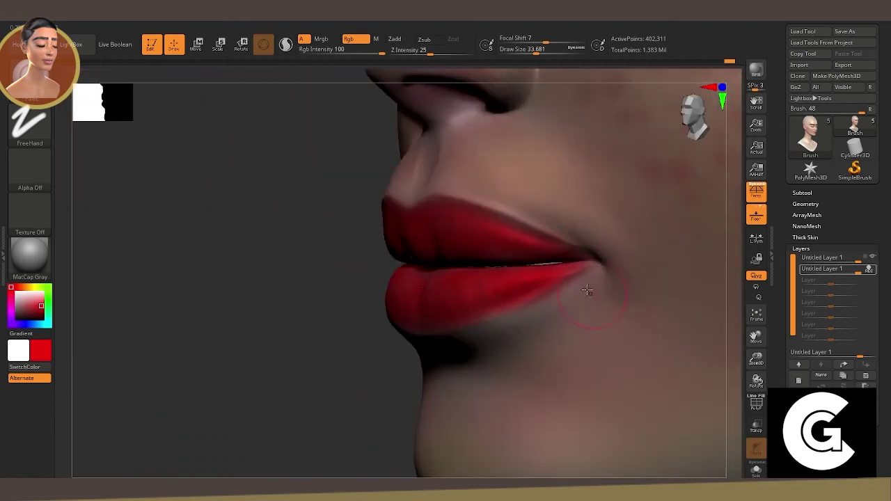
{"action": "mouse_move", "coordinate": [530, 256]}
{"action": "left_mouse_down"}
{"action": "mouse_move", "coordinate": [318, 246]}
{"action": "mouse_move", "coordinate": [332, 249]}
{"action": "left_mouse_up"}
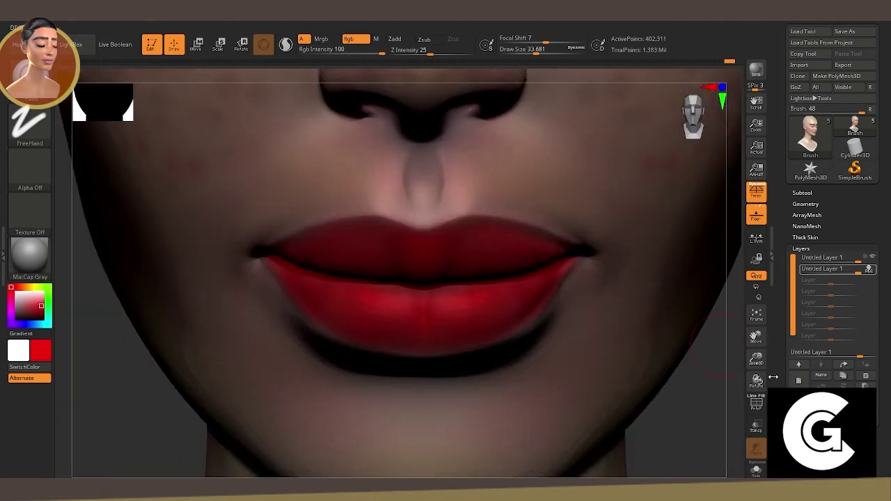
{"action": "mouse_move", "coordinate": [757, 359]}
{"action": "left_mouse_down"}
{"action": "mouse_move", "coordinate": [757, 369]}
{"action": "mouse_move", "coordinate": [757, 338]}
{"action": "mouse_move", "coordinate": [649, 330]}
{"action": "mouse_move", "coordinate": [703, 327]}
{"action": "left_mouse_up"}
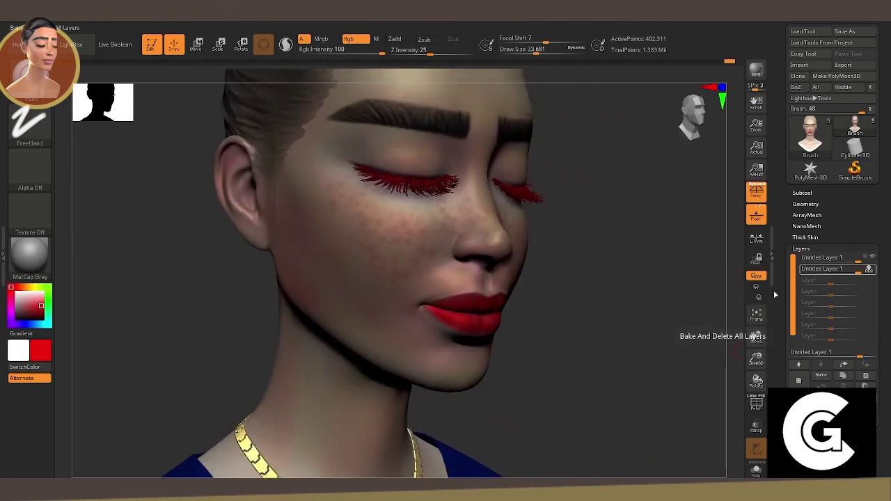
Compare the lip paint layer, fade it to about 0.68, and bake all layers into the head.
{"action": "left_click", "coordinate": [854, 274]}
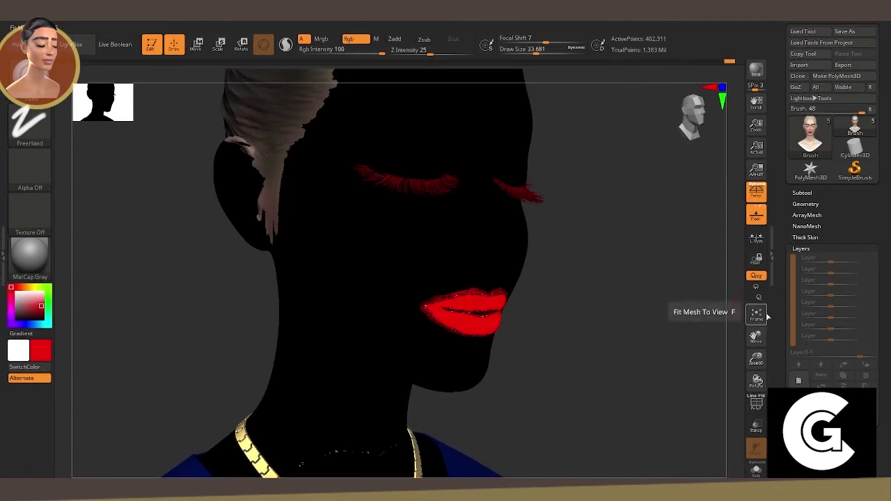
{"action": "left_click_drag", "start_coordinate": [858, 262], "coordinate": [851, 273]}
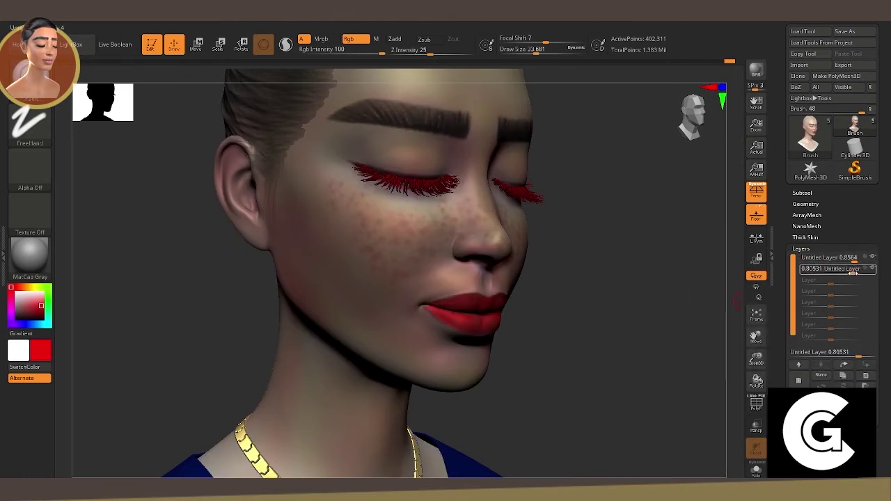
{"action": "left_click", "coordinate": [822, 386]}
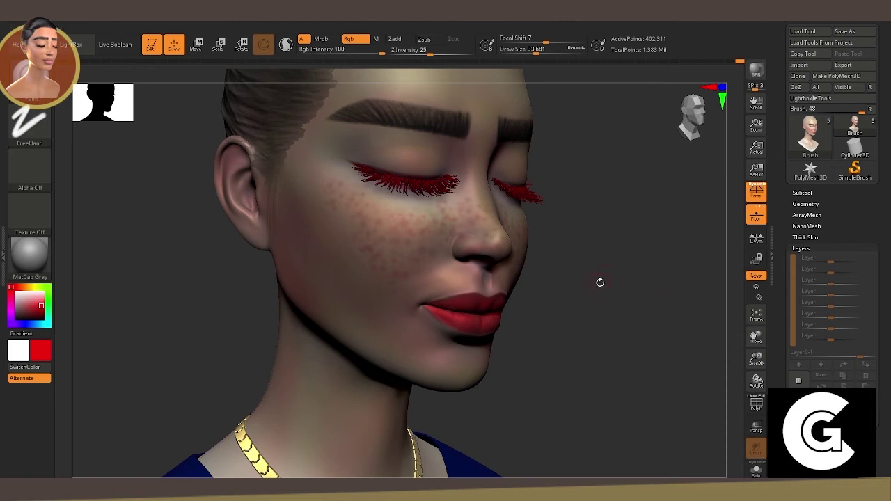
Add a fresh paint layer, choose purple, and enlarge the draw size to 52.72.
{"action": "left_click", "coordinate": [799, 382]}
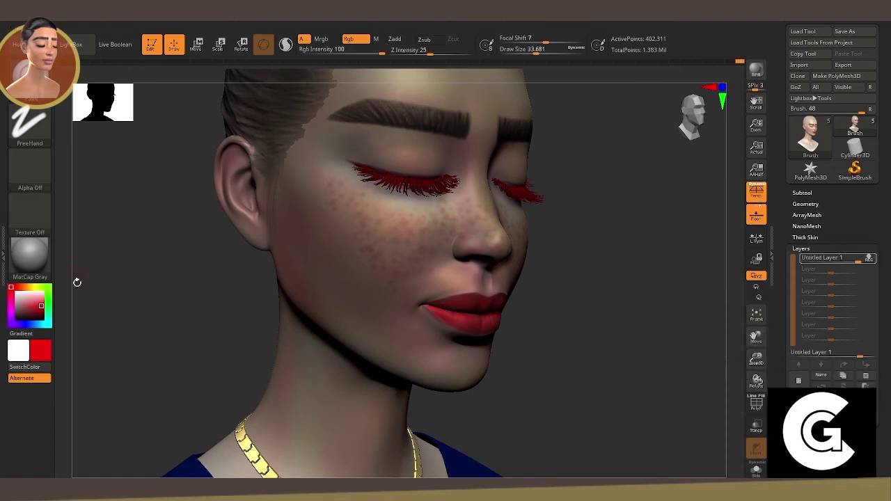
{"action": "left_click", "coordinate": [11, 324]}
{"action": "left_click_drag", "start_coordinate": [175, 292], "coordinate": [452, 234]}
{"action": "key", "text": "space"}
{"action": "left_click_drag", "start_coordinate": [401, 171], "coordinate": [417, 171]}
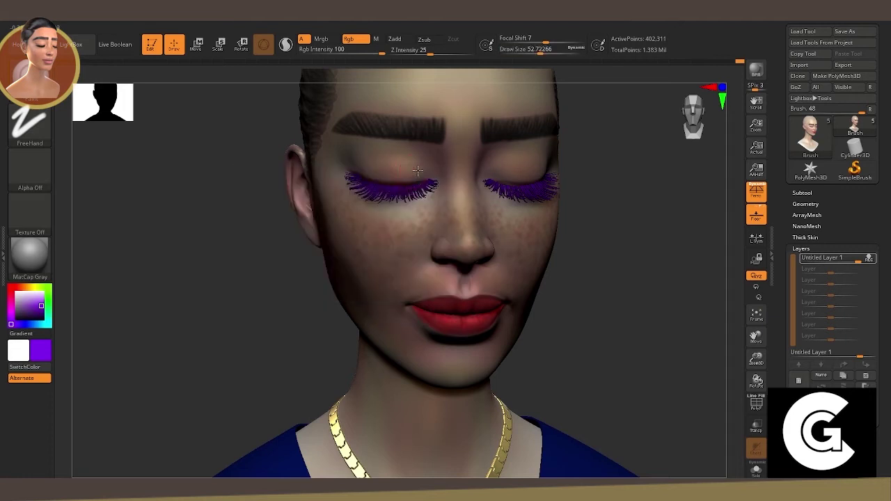
Review the purple eyelid paint from several angles and lower the layer strength to 0.71681.
{"action": "left_click_drag", "start_coordinate": [280, 186], "coordinate": [404, 173]}
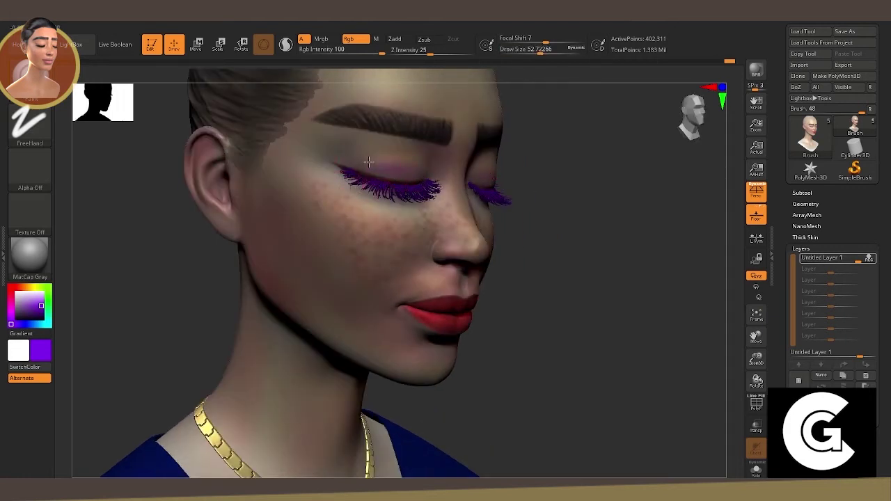
{"action": "left_click_drag", "start_coordinate": [544, 278], "coordinate": [583, 262]}
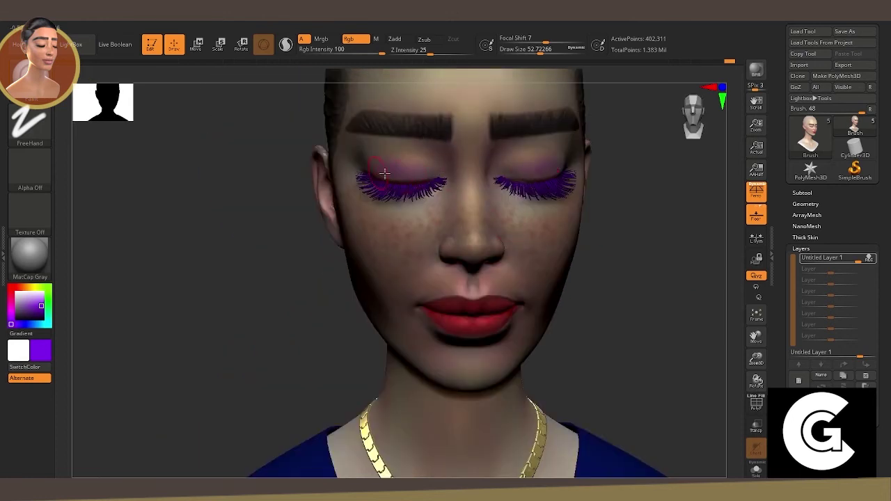
{"action": "left_click_drag", "start_coordinate": [289, 199], "coordinate": [409, 196]}
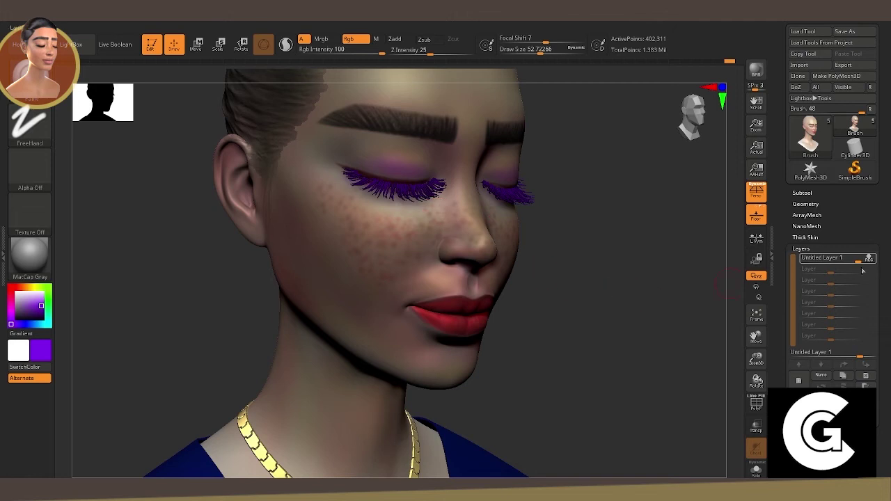
{"action": "left_click_drag", "start_coordinate": [859, 261], "coordinate": [851, 261]}
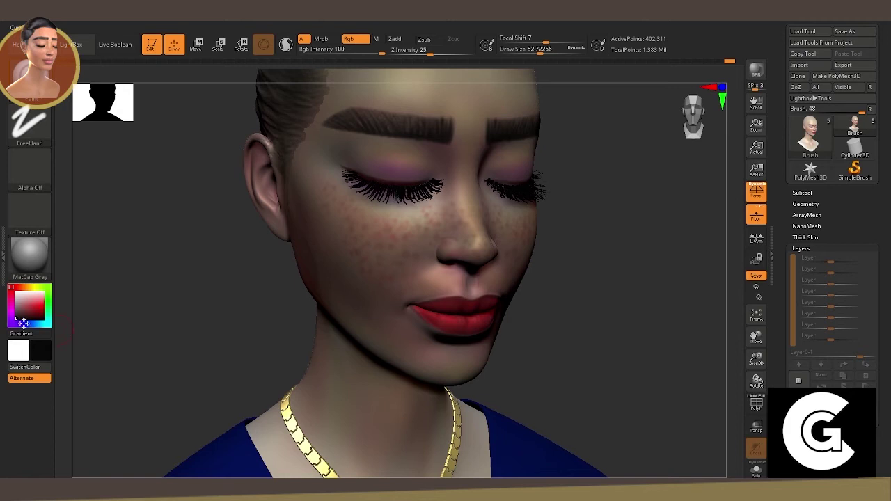
Restore a dark paint colour for the lashes, then frame and rotate the bust to review it.
{"action": "left_click", "coordinate": [18, 314]}
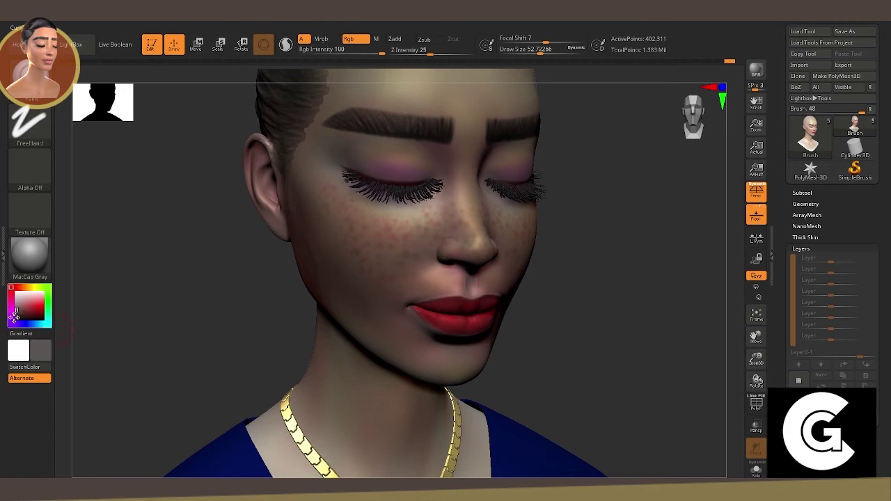
{"action": "left_click", "coordinate": [756, 314]}
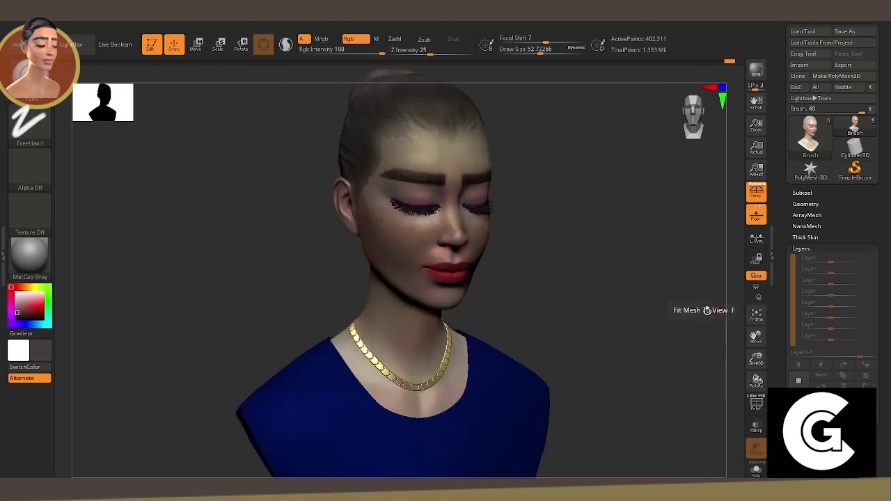
{"action": "mouse_move", "coordinate": [700, 310]}
{"action": "left_mouse_down"}
{"action": "mouse_move", "coordinate": [631, 276]}
{"action": "mouse_move", "coordinate": [611, 300]}
{"action": "left_mouse_up"}
{"action": "left_click_drag", "start_coordinate": [741, 365], "coordinate": [670, 342]}
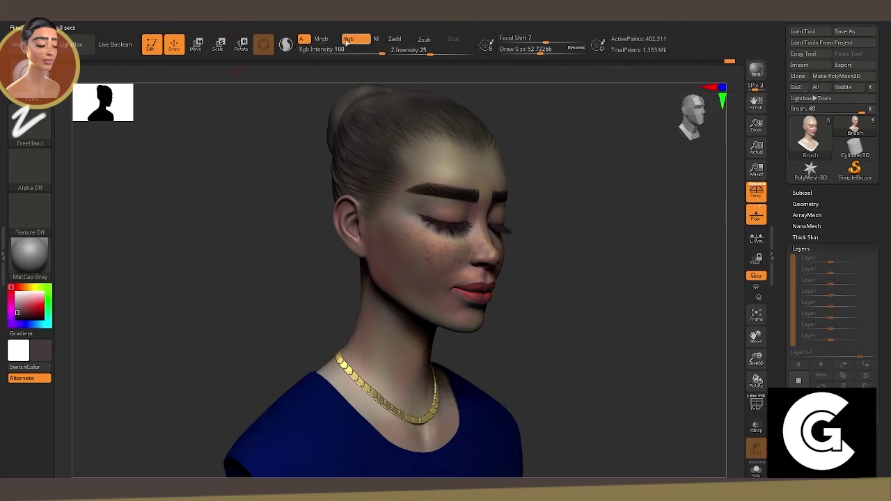
BPR-render the head facing front and save its composite render pass as a JPEG.
{"action": "left_click", "coordinate": [423, 23]}
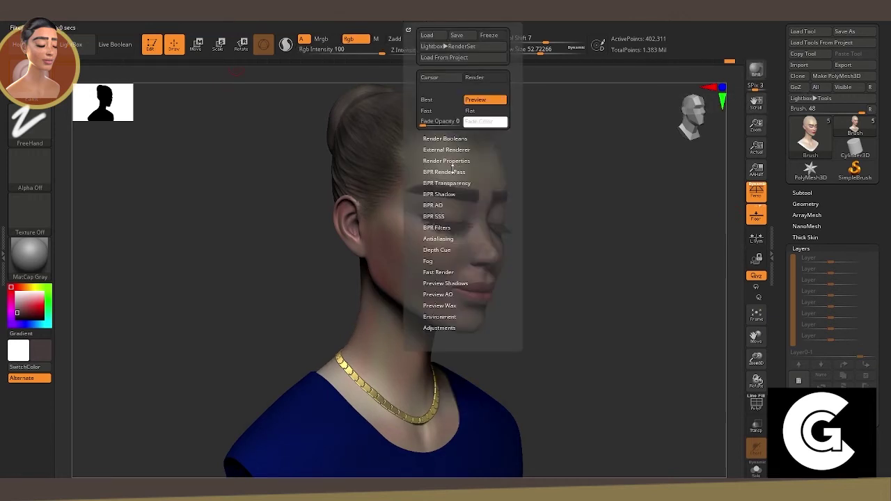
{"action": "left_click", "coordinate": [452, 172]}
{"action": "left_click", "coordinate": [453, 208]}
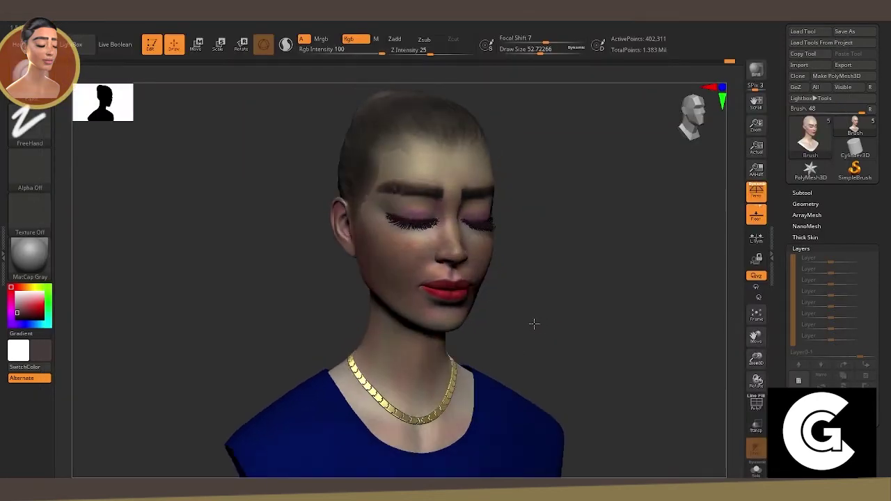
{"action": "mouse_move", "coordinate": [534, 323]}
{"action": "left_mouse_down"}
{"action": "mouse_move", "coordinate": [553, 302]}
{"action": "mouse_move", "coordinate": [546, 304]}
{"action": "left_mouse_up"}
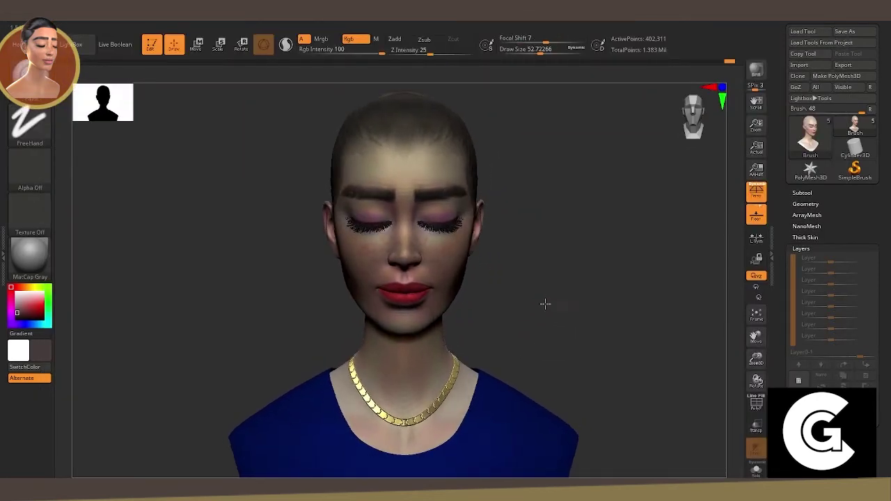
{"action": "left_click", "coordinate": [757, 70]}
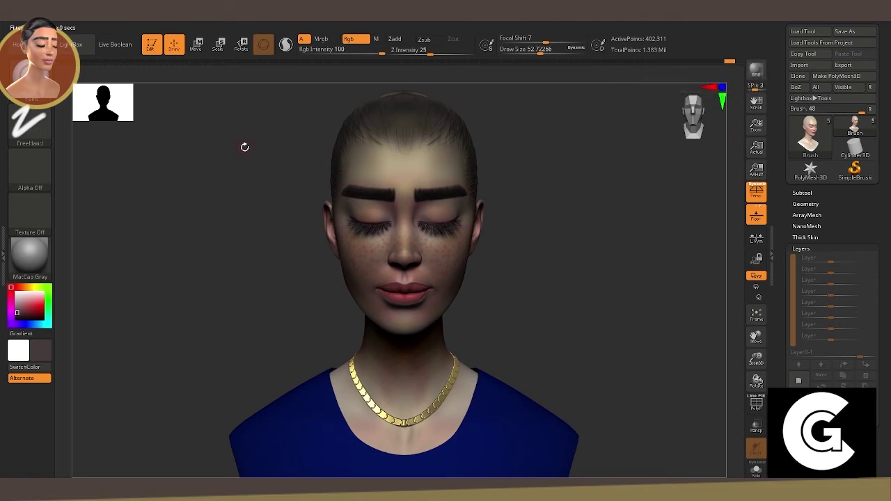
{"action": "left_click", "coordinate": [409, 25]}
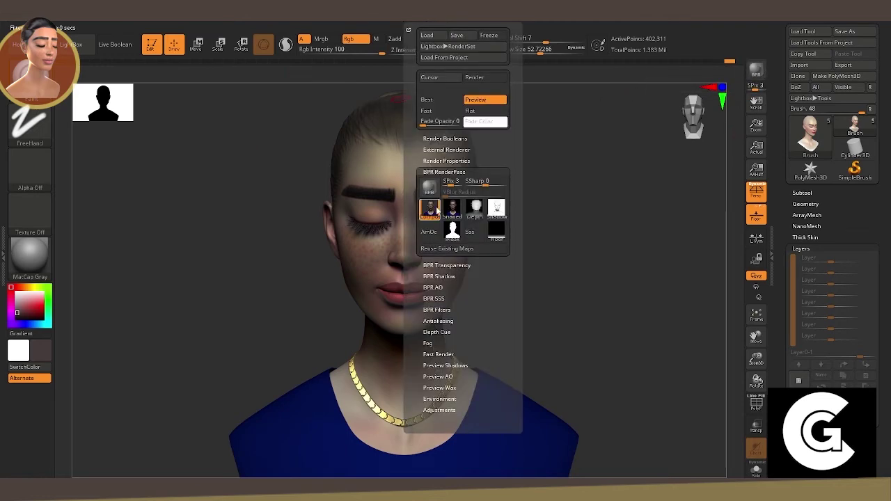
{"action": "left_click", "coordinate": [437, 209]}
{"action": "key", "text": "Return"}
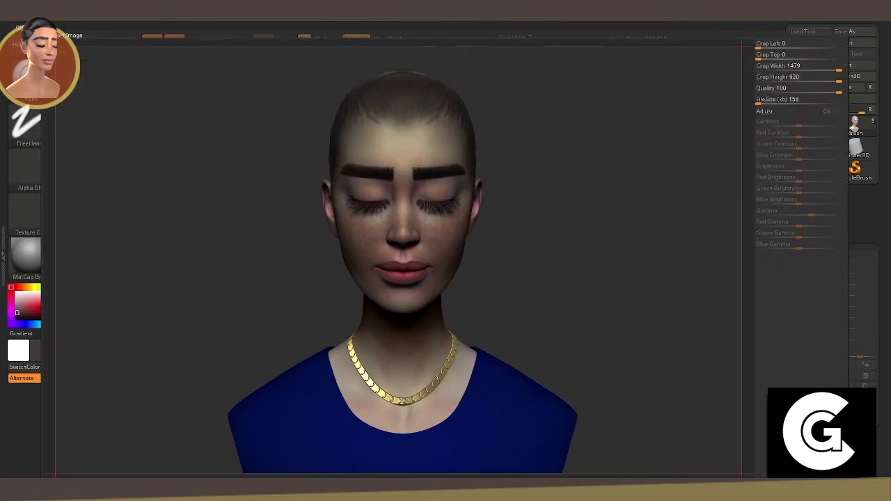
Save a side-profile composite render as JPEG, then turn the head to three-quarter front.
{"action": "mouse_move", "coordinate": [589, 244]}
{"action": "left_mouse_down"}
{"action": "mouse_move", "coordinate": [553, 241]}
{"action": "mouse_move", "coordinate": [549, 251]}
{"action": "left_mouse_up"}
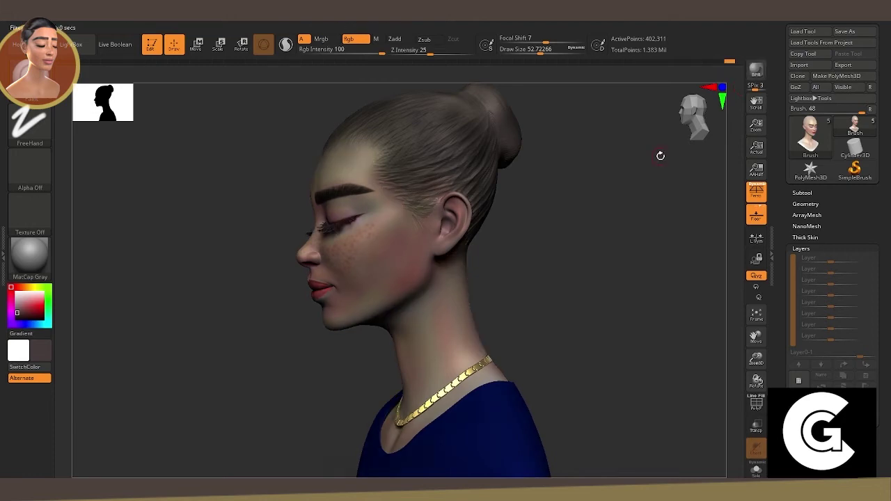
{"action": "left_click", "coordinate": [418, 25]}
{"action": "left_click", "coordinate": [496, 232]}
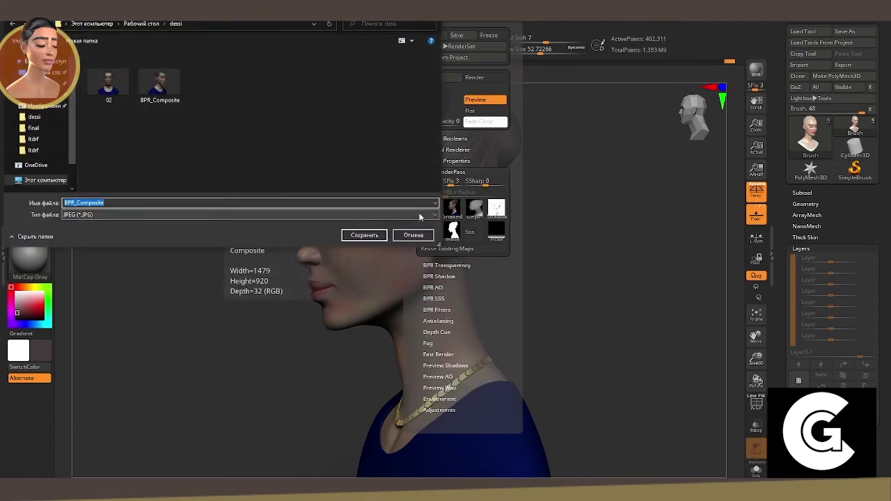
{"action": "key", "text": "Return"}
{"action": "mouse_move", "coordinate": [562, 280]}
{"action": "left_mouse_down"}
{"action": "mouse_move", "coordinate": [621, 282]}
{"action": "mouse_move", "coordinate": [613, 295]}
{"action": "mouse_move", "coordinate": [593, 287]}
{"action": "mouse_move", "coordinate": [591, 309]}
{"action": "mouse_move", "coordinate": [613, 261]}
{"action": "mouse_move", "coordinate": [629, 280]}
{"action": "mouse_move", "coordinate": [615, 326]}
{"action": "left_mouse_up"}
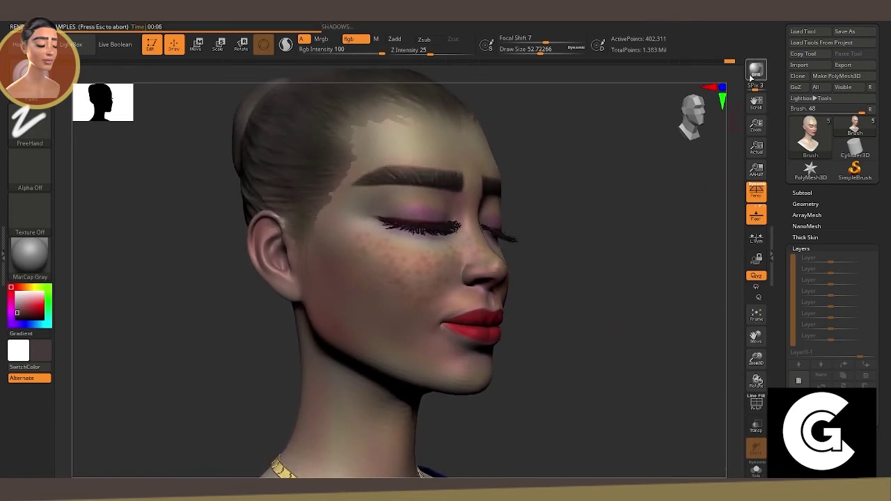
Export the current canvas as image '02' with the default export settings.
{"action": "left_click", "coordinate": [414, 24]}
{"action": "left_click", "coordinate": [487, 44]}
{"action": "type", "text": "02"}
{"action": "key", "text": "Return"}
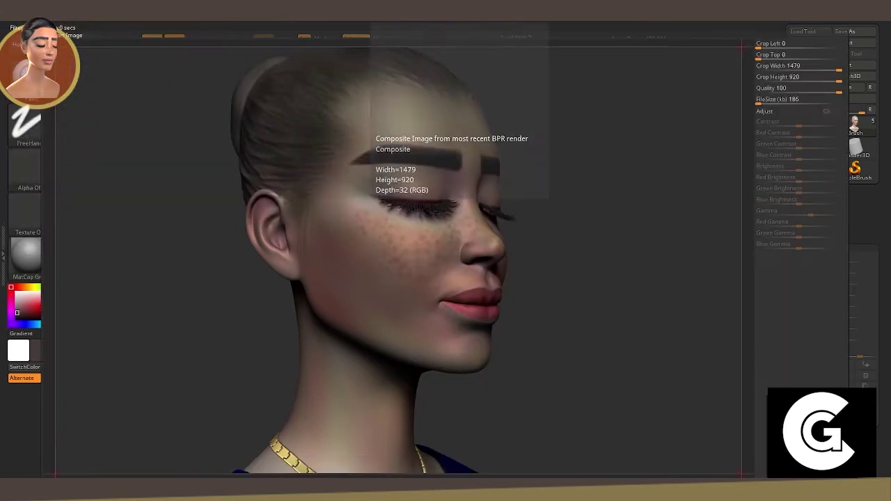
{"action": "key", "text": "Return"}
Close ZBrush, saving and overwriting the project as DECSSI.
{"action": "left_click", "coordinate": [819, 22]}
{"action": "left_click", "coordinate": [434, 288]}
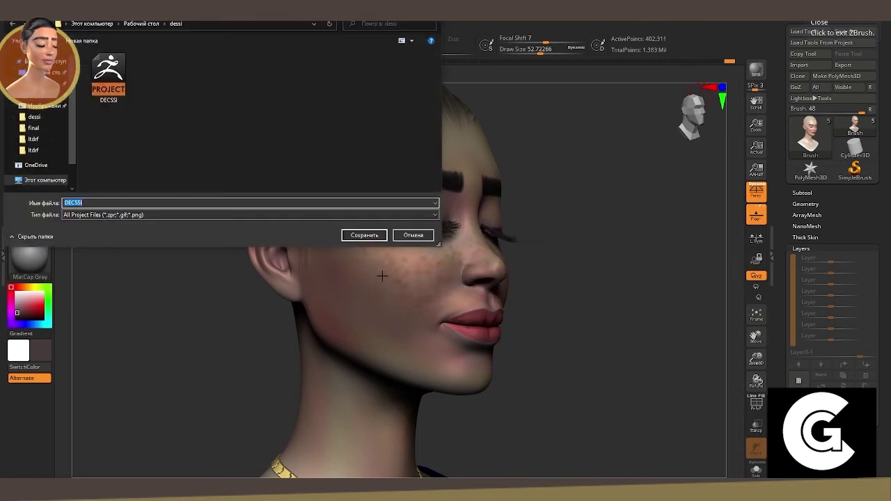
{"action": "left_click", "coordinate": [362, 236]}
{"action": "left_click", "coordinate": [460, 247]}
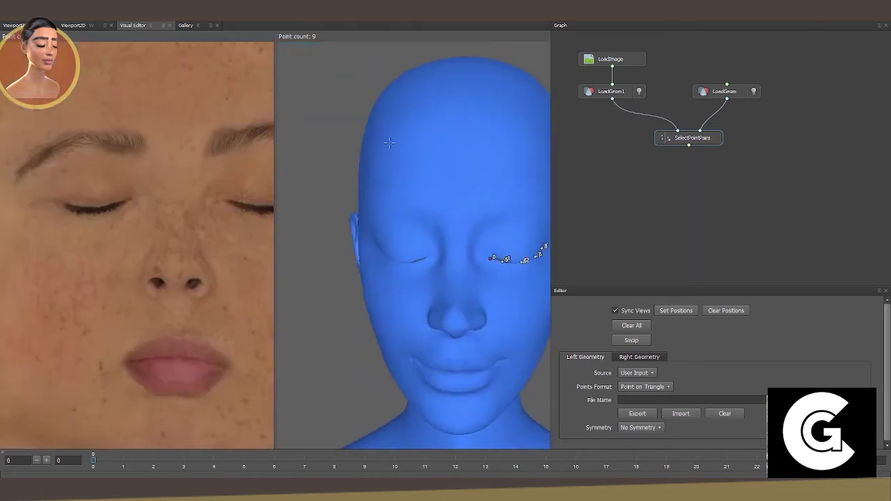
Zoom in on the SelectPointPairs viewports of the scan and base head.
{"action": "scroll", "coordinate": [176, 148], "scroll_direction": "up", "scroll_amount": 3}
{"action": "scroll", "coordinate": [175, 147], "scroll_direction": "up", "scroll_amount": 3}
{"action": "scroll", "coordinate": [175, 148], "scroll_direction": "up", "scroll_amount": 2}
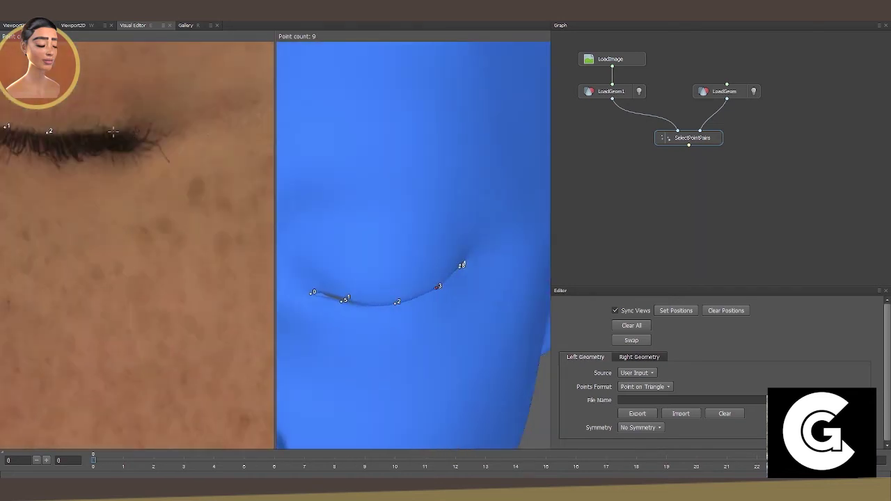
{"action": "scroll", "coordinate": [175, 147], "scroll_direction": "up", "scroll_amount": 2}
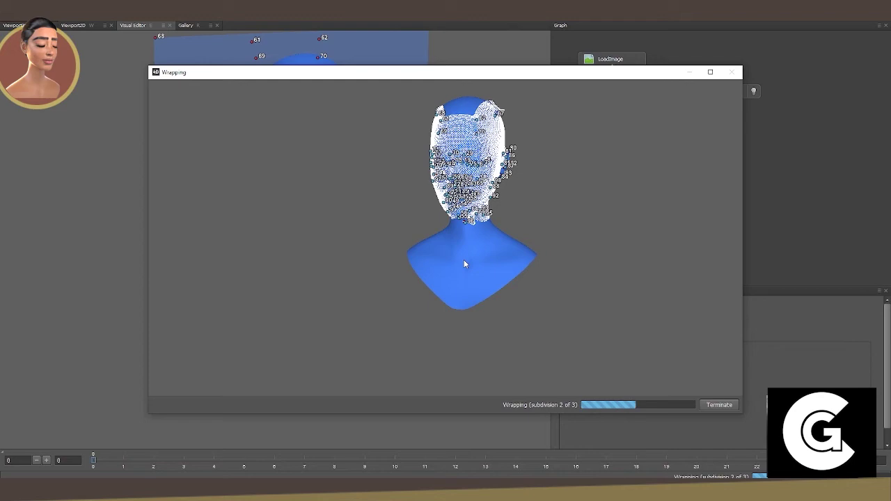
Lower the brush radius and inspect the wrapped face's forehead, cheeks, eyes and lips.
{"action": "scroll", "coordinate": [465, 263], "scroll_direction": "up", "scroll_amount": 5}
{"action": "mouse_move", "coordinate": [582, 153]}
{"action": "left_mouse_down"}
{"action": "mouse_move", "coordinate": [527, 235]}
{"action": "mouse_move", "coordinate": [388, 172]}
{"action": "mouse_move", "coordinate": [503, 220]}
{"action": "mouse_move", "coordinate": [392, 246]}
{"action": "left_mouse_up"}
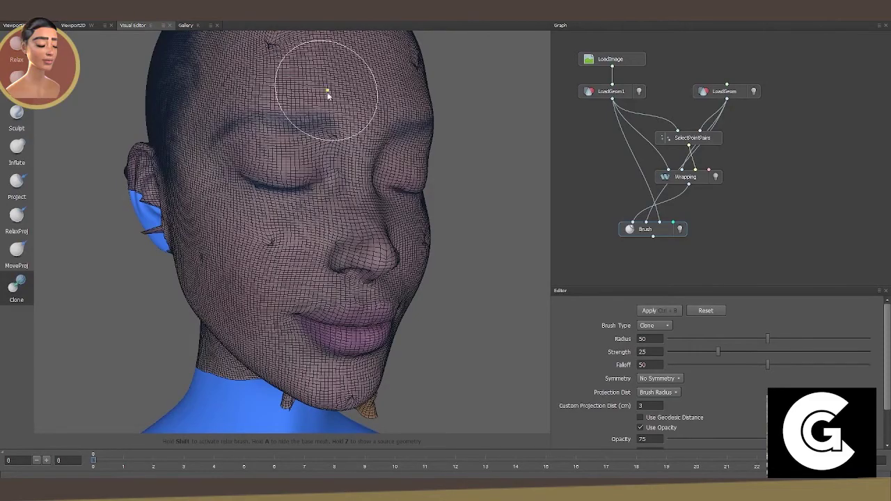
{"action": "left_click_drag", "start_coordinate": [767, 339], "coordinate": [761, 340]}
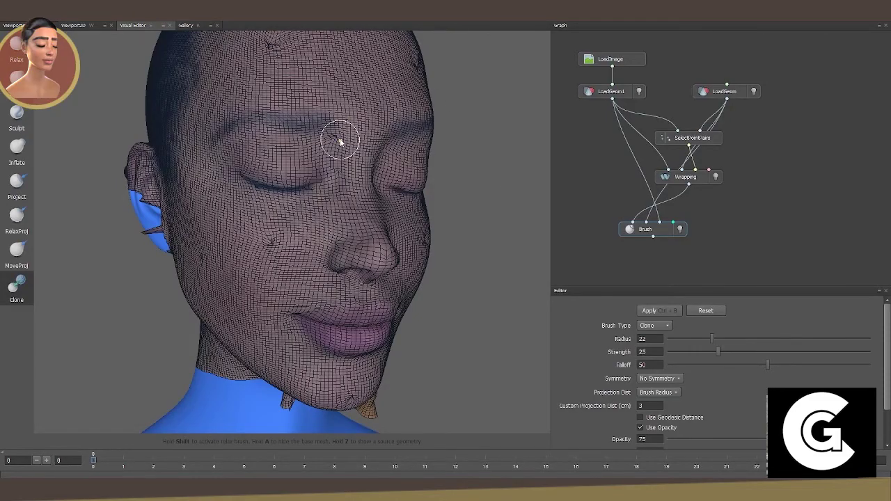
{"action": "scroll", "coordinate": [285, 143], "scroll_direction": "up", "scroll_amount": 3}
{"action": "scroll", "coordinate": [388, 204], "scroll_direction": "up", "scroll_amount": 3}
{"action": "left_click_drag", "start_coordinate": [388, 205], "coordinate": [390, 143]}
{"action": "scroll", "coordinate": [184, 122], "scroll_direction": "up", "scroll_amount": 3}
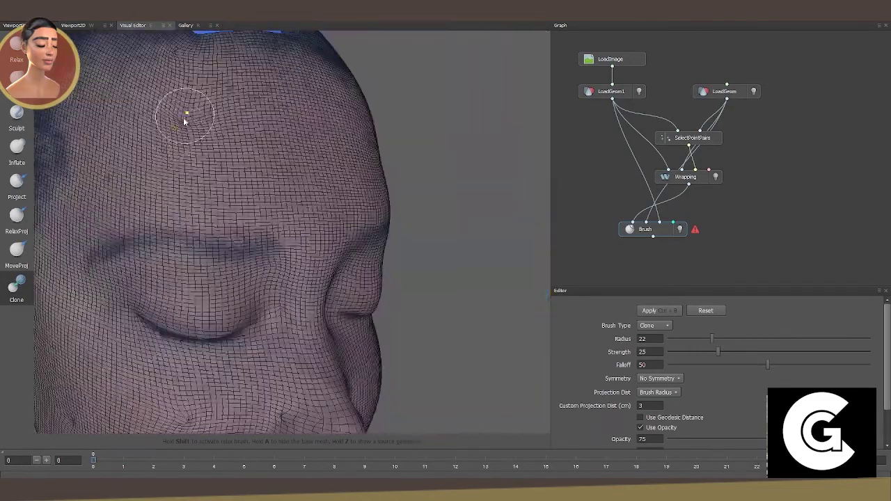
{"action": "scroll", "coordinate": [184, 122], "scroll_direction": "down", "scroll_amount": 3}
{"action": "scroll", "coordinate": [317, 207], "scroll_direction": "up", "scroll_amount": 3}
{"action": "left_click_drag", "start_coordinate": [418, 202], "coordinate": [401, 161]}
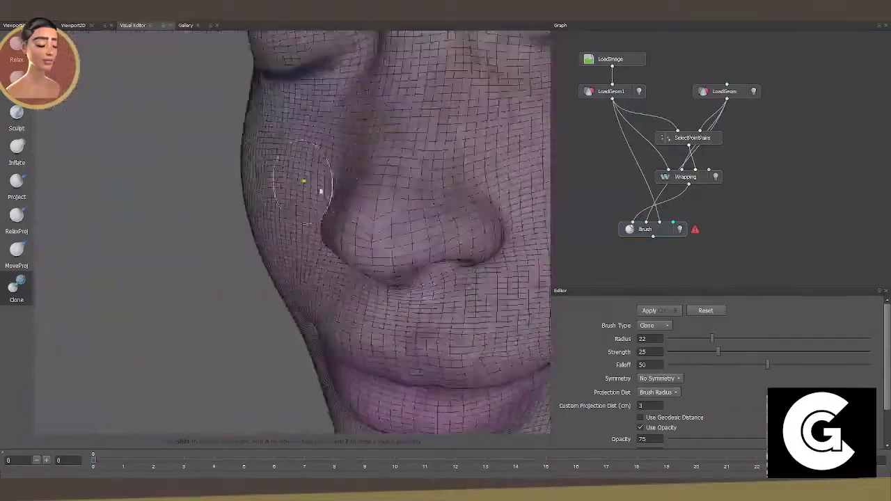
{"action": "mouse_move", "coordinate": [307, 300]}
{"action": "left_mouse_down"}
{"action": "mouse_move", "coordinate": [309, 252]}
{"action": "mouse_move", "coordinate": [225, 179]}
{"action": "mouse_move", "coordinate": [184, 201]}
{"action": "mouse_move", "coordinate": [238, 339]}
{"action": "mouse_move", "coordinate": [358, 201]}
{"action": "mouse_move", "coordinate": [299, 218]}
{"action": "mouse_move", "coordinate": [424, 183]}
{"action": "mouse_move", "coordinate": [408, 130]}
{"action": "mouse_move", "coordinate": [374, 223]}
{"action": "mouse_move", "coordinate": [303, 320]}
{"action": "mouse_move", "coordinate": [271, 241]}
{"action": "mouse_move", "coordinate": [364, 213]}
{"action": "mouse_move", "coordinate": [347, 170]}
{"action": "left_mouse_up"}
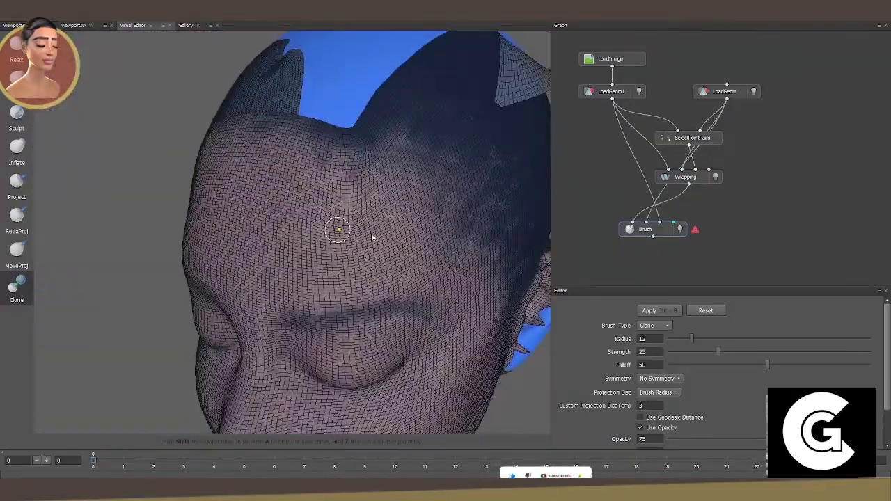
{"action": "mouse_move", "coordinate": [371, 237]}
{"action": "left_mouse_down"}
{"action": "mouse_move", "coordinate": [290, 269]}
{"action": "mouse_move", "coordinate": [309, 255]}
{"action": "left_mouse_up"}
{"action": "scroll", "coordinate": [300, 223], "scroll_direction": "up", "scroll_amount": 3}
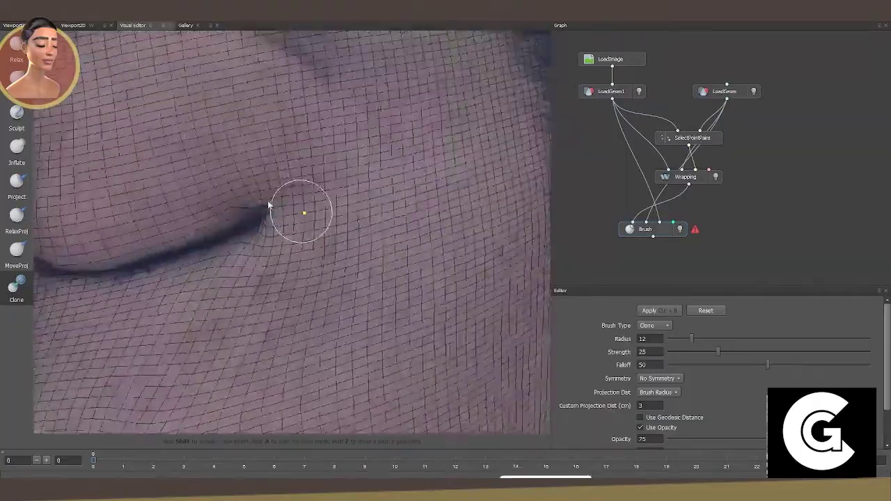
{"action": "scroll", "coordinate": [271, 229], "scroll_direction": "up", "scroll_amount": 2}
{"action": "mouse_move", "coordinate": [255, 239]}
{"action": "left_mouse_down"}
{"action": "mouse_move", "coordinate": [241, 228]}
{"action": "mouse_move", "coordinate": [303, 199]}
{"action": "mouse_move", "coordinate": [141, 200]}
{"action": "mouse_move", "coordinate": [313, 165]}
{"action": "mouse_move", "coordinate": [262, 135]}
{"action": "mouse_move", "coordinate": [372, 149]}
{"action": "left_mouse_up"}
{"action": "scroll", "coordinate": [468, 144], "scroll_direction": "up", "scroll_amount": 3}
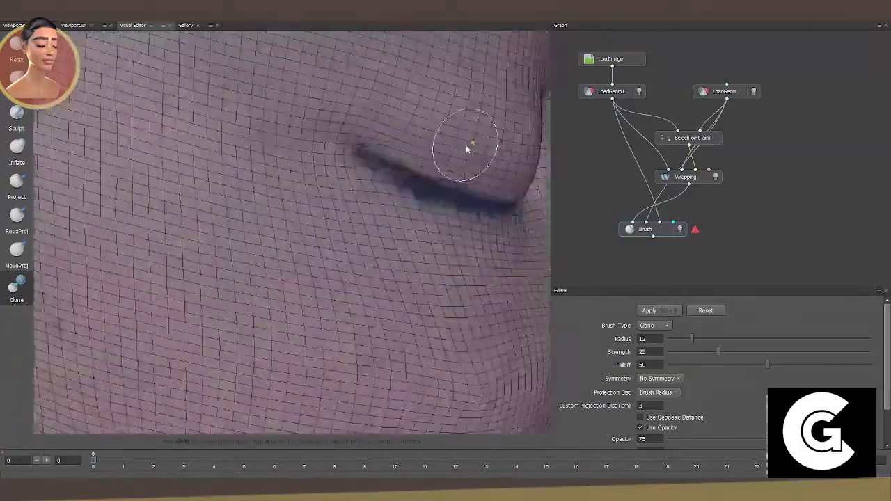
{"action": "scroll", "coordinate": [404, 189], "scroll_direction": "up", "scroll_amount": 2}
{"action": "left_click_drag", "start_coordinate": [404, 189], "coordinate": [253, 159]}
{"action": "scroll", "coordinate": [323, 149], "scroll_direction": "down", "scroll_amount": 2}
{"action": "mouse_move", "coordinate": [323, 150]}
{"action": "left_mouse_down"}
{"action": "mouse_move", "coordinate": [277, 174]}
{"action": "mouse_move", "coordinate": [404, 159]}
{"action": "left_mouse_up"}
{"action": "scroll", "coordinate": [412, 195], "scroll_direction": "up", "scroll_amount": 2}
{"action": "left_click_drag", "start_coordinate": [412, 195], "coordinate": [325, 174]}
{"action": "scroll", "coordinate": [243, 255], "scroll_direction": "up", "scroll_amount": 2}
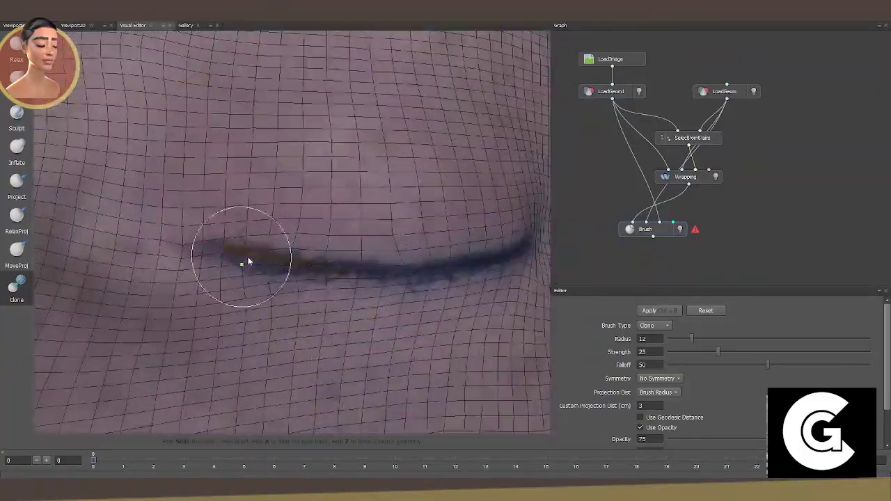
{"action": "mouse_move", "coordinate": [244, 255]}
{"action": "left_mouse_down"}
{"action": "mouse_move", "coordinate": [269, 253]}
{"action": "mouse_move", "coordinate": [213, 165]}
{"action": "left_mouse_up"}
{"action": "scroll", "coordinate": [269, 253], "scroll_direction": "down", "scroll_amount": 2}
{"action": "scroll", "coordinate": [213, 164], "scroll_direction": "down", "scroll_amount": 2}
Check the wrap fit under the nose, jaw and neck, then around the lips and nose.
{"action": "left_click_drag", "start_coordinate": [295, 209], "coordinate": [326, 348]}
{"action": "scroll", "coordinate": [325, 348], "scroll_direction": "up", "scroll_amount": 2}
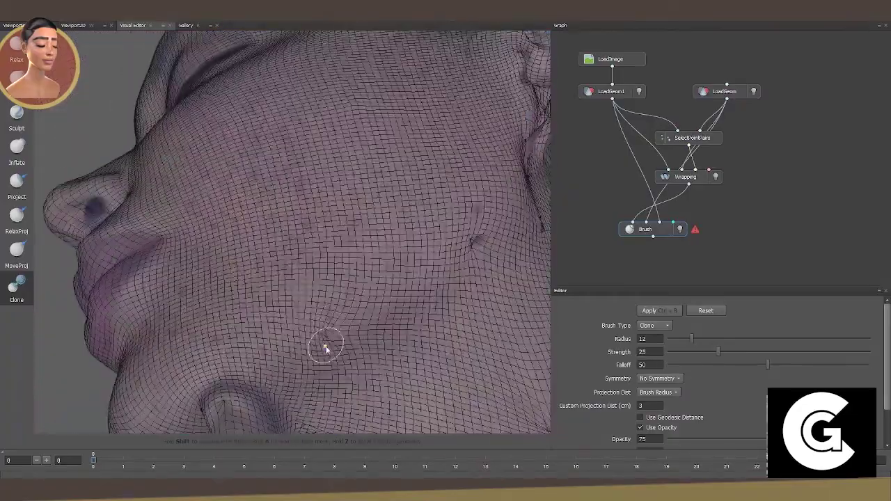
{"action": "scroll", "coordinate": [469, 260], "scroll_direction": "down", "scroll_amount": 2}
{"action": "mouse_move", "coordinate": [469, 260]}
{"action": "left_mouse_down"}
{"action": "mouse_move", "coordinate": [389, 270]}
{"action": "mouse_move", "coordinate": [394, 181]}
{"action": "mouse_move", "coordinate": [292, 175]}
{"action": "mouse_move", "coordinate": [342, 173]}
{"action": "mouse_move", "coordinate": [324, 182]}
{"action": "left_mouse_up"}
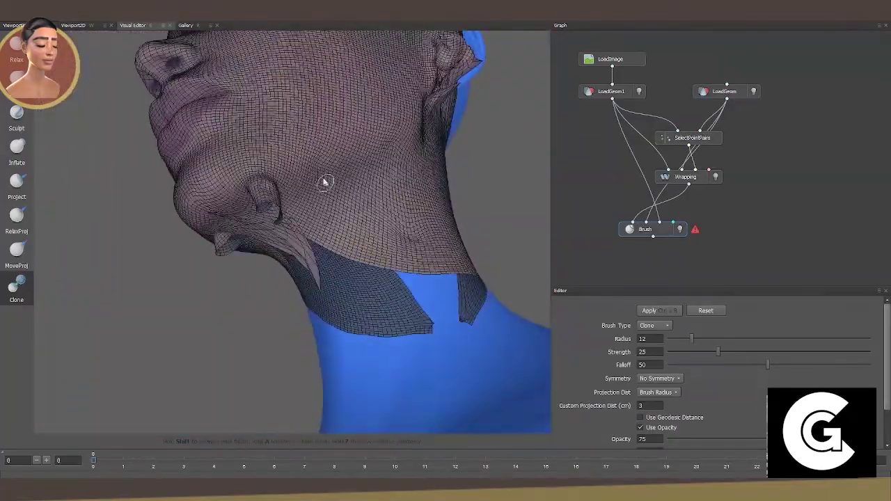
{"action": "mouse_move", "coordinate": [313, 221]}
{"action": "left_mouse_down"}
{"action": "mouse_move", "coordinate": [391, 200]}
{"action": "mouse_move", "coordinate": [342, 143]}
{"action": "mouse_move", "coordinate": [255, 215]}
{"action": "left_mouse_up"}
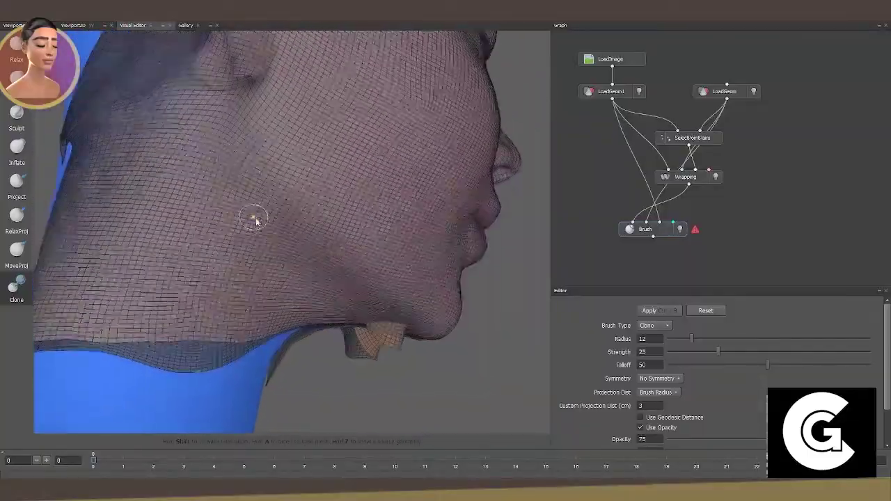
{"action": "scroll", "coordinate": [316, 243], "scroll_direction": "up", "scroll_amount": 3}
{"action": "scroll", "coordinate": [316, 246], "scroll_direction": "down", "scroll_amount": 5}
{"action": "scroll", "coordinate": [260, 143], "scroll_direction": "up", "scroll_amount": 4}
{"action": "scroll", "coordinate": [260, 143], "scroll_direction": "down", "scroll_amount": 4}
{"action": "mouse_move", "coordinate": [260, 144]}
{"action": "left_mouse_down"}
{"action": "mouse_move", "coordinate": [383, 200]}
{"action": "mouse_move", "coordinate": [247, 149]}
{"action": "mouse_move", "coordinate": [302, 130]}
{"action": "left_mouse_up"}
{"action": "scroll", "coordinate": [302, 129], "scroll_direction": "up", "scroll_amount": 3}
{"action": "scroll", "coordinate": [340, 109], "scroll_direction": "down", "scroll_amount": 3}
{"action": "scroll", "coordinate": [397, 219], "scroll_direction": "up", "scroll_amount": 5}
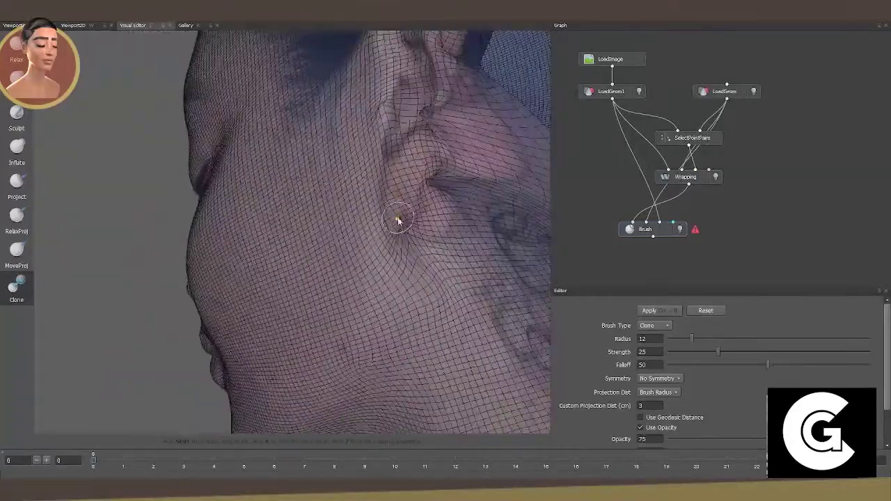
{"action": "mouse_move", "coordinate": [406, 242]}
{"action": "left_mouse_down"}
{"action": "mouse_move", "coordinate": [388, 100]}
{"action": "mouse_move", "coordinate": [292, 207]}
{"action": "mouse_move", "coordinate": [206, 235]}
{"action": "left_mouse_up"}
{"action": "mouse_move", "coordinate": [225, 189]}
{"action": "left_mouse_down"}
{"action": "mouse_move", "coordinate": [232, 159]}
{"action": "mouse_move", "coordinate": [325, 160]}
{"action": "left_mouse_up"}
{"action": "mouse_move", "coordinate": [446, 90]}
{"action": "left_mouse_down"}
{"action": "mouse_move", "coordinate": [199, 95]}
{"action": "mouse_move", "coordinate": [186, 355]}
{"action": "left_mouse_up"}
{"action": "scroll", "coordinate": [331, 230], "scroll_direction": "up", "scroll_amount": 3}
{"action": "scroll", "coordinate": [331, 231], "scroll_direction": "down", "scroll_amount": 5}
{"action": "mouse_move", "coordinate": [308, 258]}
{"action": "left_mouse_down"}
{"action": "mouse_move", "coordinate": [480, 239]}
{"action": "mouse_move", "coordinate": [428, 269]}
{"action": "mouse_move", "coordinate": [449, 337]}
{"action": "left_mouse_up"}
{"action": "scroll", "coordinate": [449, 337], "scroll_direction": "up", "scroll_amount": 3}
{"action": "scroll", "coordinate": [289, 279], "scroll_direction": "down", "scroll_amount": 5}
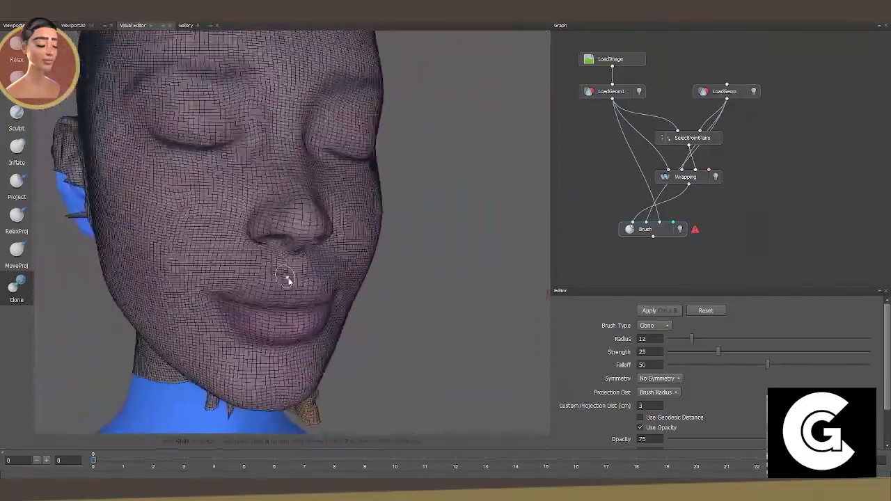
{"action": "mouse_move", "coordinate": [288, 278]}
{"action": "left_mouse_down"}
{"action": "mouse_move", "coordinate": [354, 149]}
{"action": "mouse_move", "coordinate": [364, 49]}
{"action": "mouse_move", "coordinate": [224, 133]}
{"action": "mouse_move", "coordinate": [327, 119]}
{"action": "mouse_move", "coordinate": [344, 100]}
{"action": "left_mouse_up"}
{"action": "scroll", "coordinate": [296, 181], "scroll_direction": "up", "scroll_amount": 4}
{"action": "scroll", "coordinate": [296, 180], "scroll_direction": "down", "scroll_amount": 5}
{"action": "mouse_move", "coordinate": [280, 176]}
{"action": "left_mouse_down"}
{"action": "mouse_move", "coordinate": [349, 235]}
{"action": "mouse_move", "coordinate": [369, 209]}
{"action": "mouse_move", "coordinate": [311, 184]}
{"action": "mouse_move", "coordinate": [288, 274]}
{"action": "left_mouse_up"}
{"action": "scroll", "coordinate": [325, 169], "scroll_direction": "up", "scroll_amount": 3}
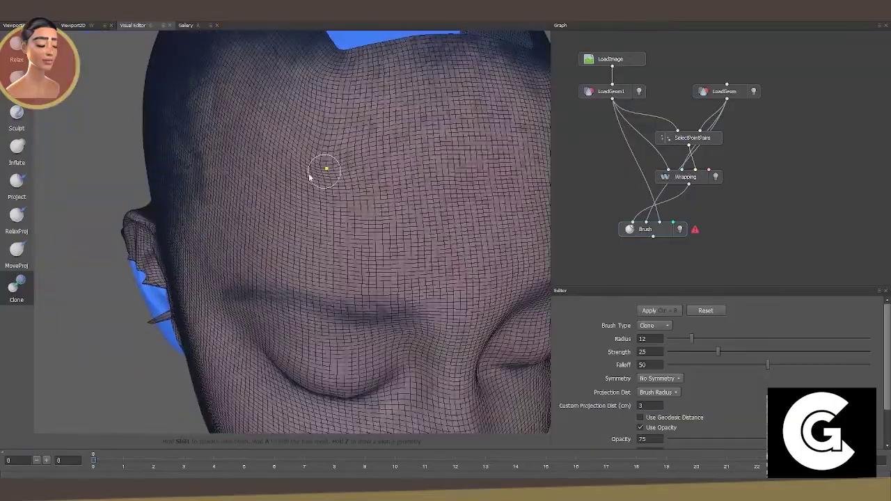
{"action": "scroll", "coordinate": [314, 189], "scroll_direction": "down", "scroll_amount": 4}
{"action": "scroll", "coordinate": [273, 233], "scroll_direction": "up", "scroll_amount": 4}
{"action": "mouse_move", "coordinate": [314, 189]}
{"action": "left_mouse_down"}
{"action": "mouse_move", "coordinate": [273, 233]}
{"action": "mouse_move", "coordinate": [398, 185]}
{"action": "mouse_move", "coordinate": [423, 90]}
{"action": "mouse_move", "coordinate": [338, 226]}
{"action": "left_mouse_up"}
{"action": "left_click_drag", "start_coordinate": [407, 194], "coordinate": [318, 225]}
{"action": "scroll", "coordinate": [232, 205], "scroll_direction": "up", "scroll_amount": 3}
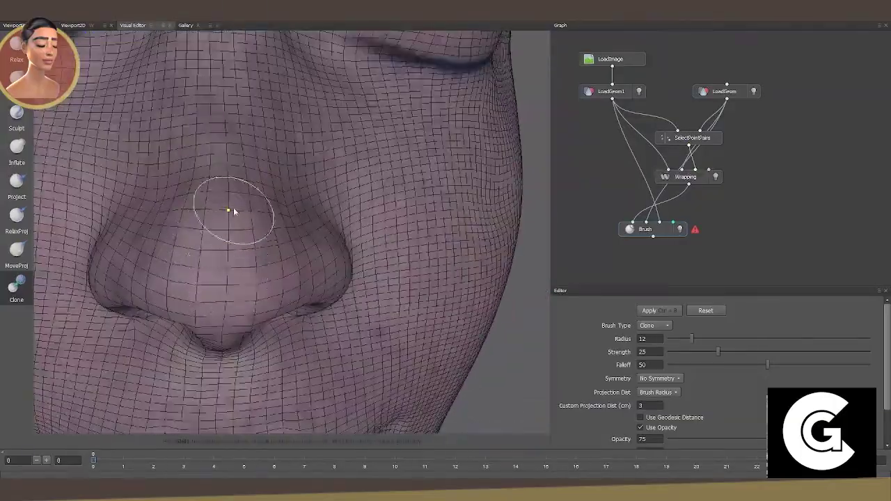
{"action": "mouse_move", "coordinate": [233, 205]}
{"action": "left_mouse_down"}
{"action": "mouse_move", "coordinate": [239, 265]}
{"action": "mouse_move", "coordinate": [285, 188]}
{"action": "left_mouse_up"}
{"action": "mouse_move", "coordinate": [342, 149]}
{"action": "left_mouse_down"}
{"action": "mouse_move", "coordinate": [290, 174]}
{"action": "mouse_move", "coordinate": [414, 116]}
{"action": "mouse_move", "coordinate": [438, 163]}
{"action": "left_mouse_up"}
{"action": "scroll", "coordinate": [290, 174], "scroll_direction": "down", "scroll_amount": 3}
{"action": "scroll", "coordinate": [331, 189], "scroll_direction": "down", "scroll_amount": 3}
{"action": "scroll", "coordinate": [413, 116], "scroll_direction": "up", "scroll_amount": 3}
Save the Brush node's resulting geometry as an OBJ file.
{"action": "right_click", "coordinate": [660, 235]}
{"action": "left_click", "coordinate": [682, 346]}
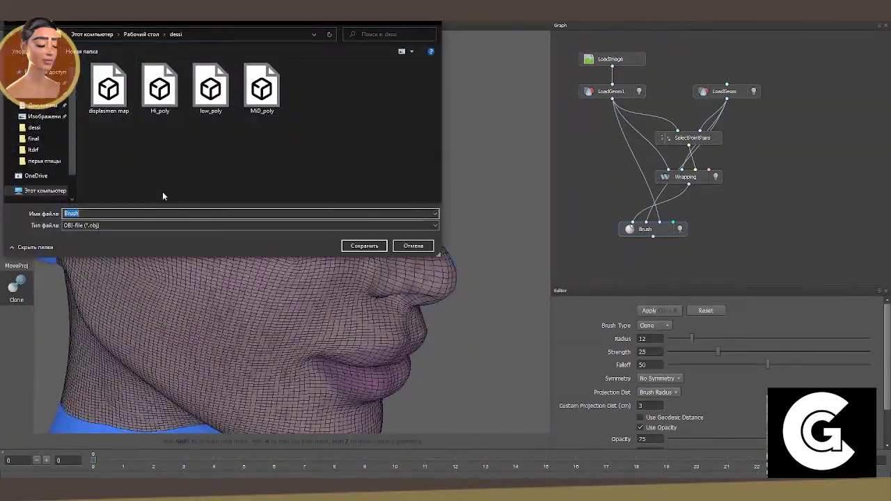
{"action": "left_click", "coordinate": [105, 87]}
{"action": "left_click", "coordinate": [362, 243]}
{"action": "left_click", "coordinate": [468, 260]}
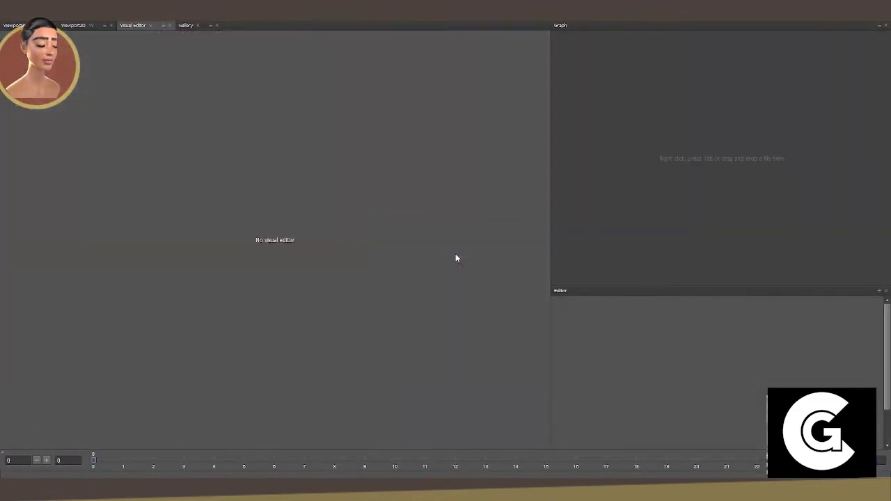
Add a LoadGeom node loading the scan mesh displasmen map.obj from the Desktop.
{"action": "right_click", "coordinate": [625, 138]}
{"action": "left_click", "coordinate": [716, 156]}
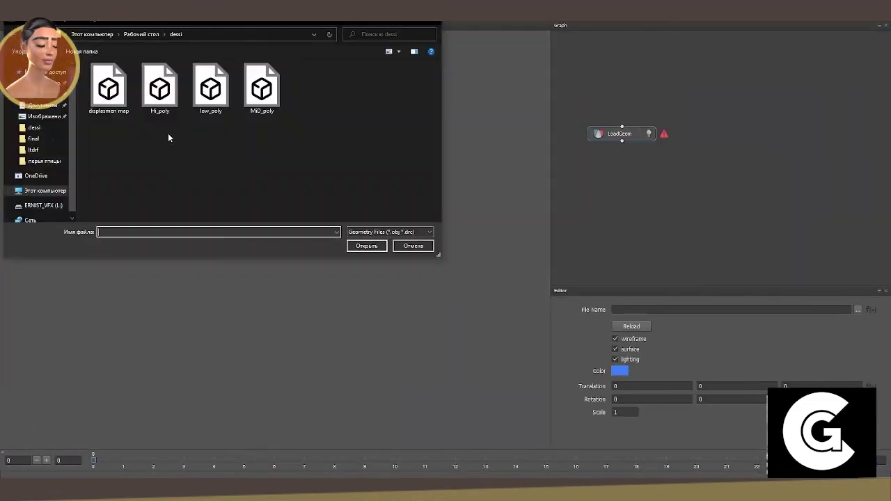
{"action": "left_click", "coordinate": [38, 83]}
{"action": "left_click", "coordinate": [108, 87]}
{"action": "left_click", "coordinate": [371, 247]}
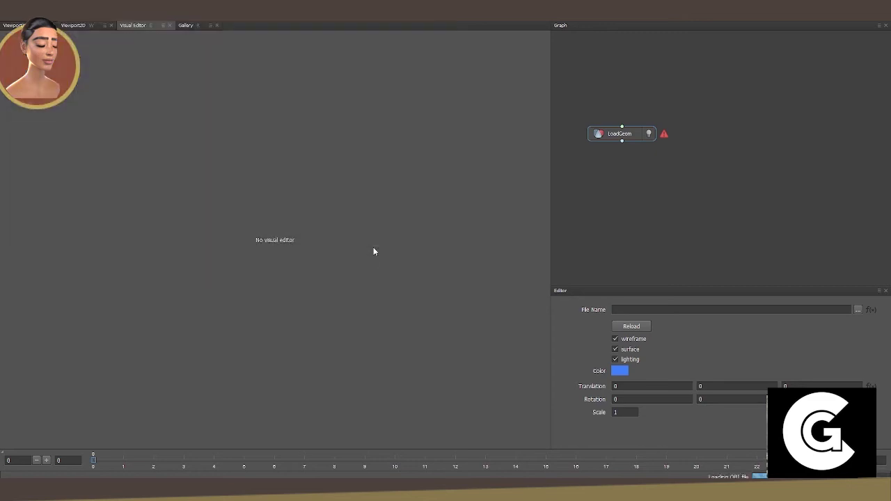
{"action": "scroll", "coordinate": [345, 271], "scroll_direction": "up", "scroll_amount": 5}
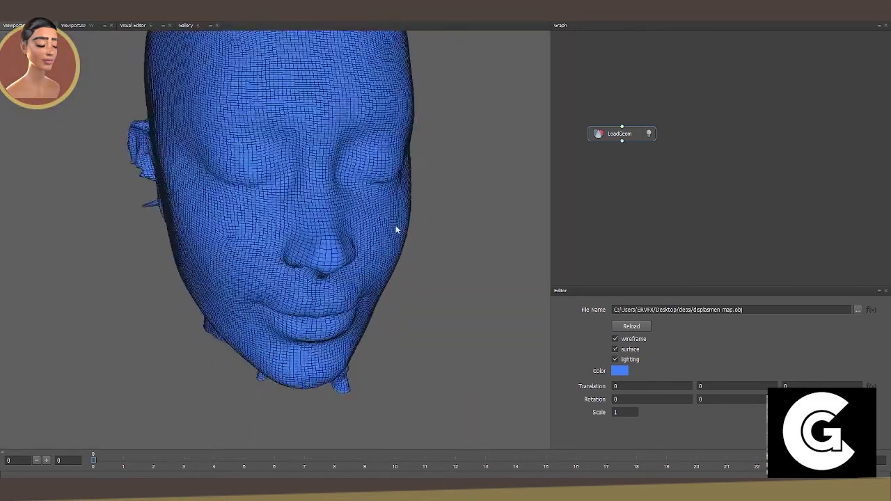
{"action": "scroll", "coordinate": [398, 229], "scroll_direction": "up", "scroll_amount": 2}
{"action": "scroll", "coordinate": [362, 232], "scroll_direction": "down", "scroll_amount": 3}
{"action": "scroll", "coordinate": [334, 235], "scroll_direction": "down", "scroll_amount": 3}
{"action": "scroll", "coordinate": [209, 209], "scroll_direction": "up", "scroll_amount": 5}
Add a LoadImage node connected to LoadGeom that textures the head with face_RAW_albedo.tif.
{"action": "right_click", "coordinate": [617, 102]}
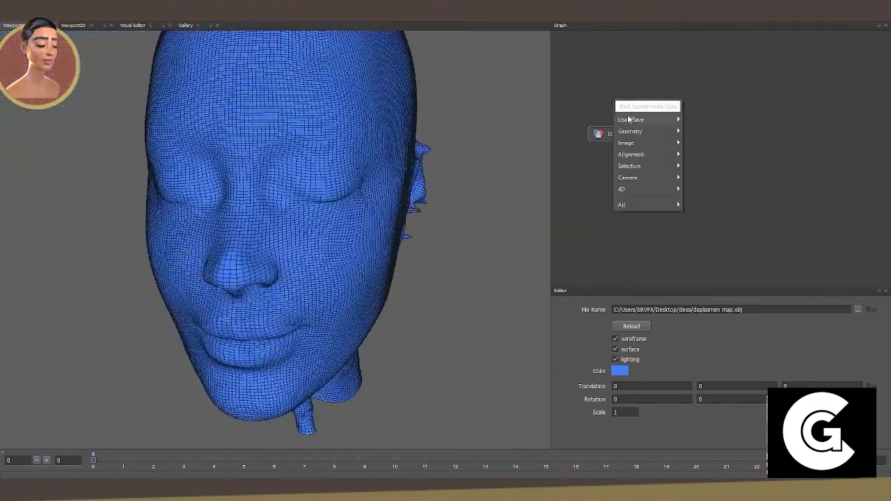
{"action": "left_click", "coordinate": [703, 119]}
{"action": "left_click_drag", "start_coordinate": [622, 123], "coordinate": [622, 128]}
{"action": "left_click", "coordinate": [859, 309]}
{"action": "double_click", "coordinate": [313, 93]}
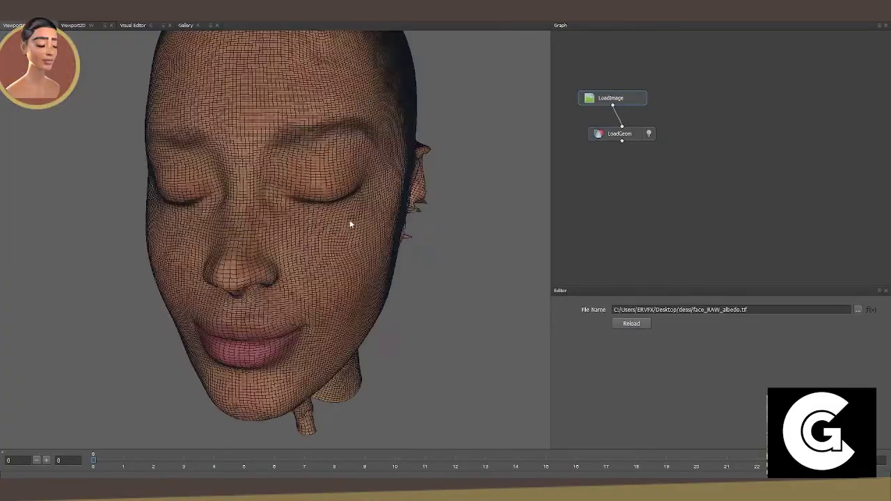
{"action": "scroll", "coordinate": [350, 223], "scroll_direction": "up", "scroll_amount": 3}
{"action": "mouse_move", "coordinate": [440, 206]}
{"action": "left_mouse_down"}
{"action": "mouse_move", "coordinate": [344, 183]}
{"action": "mouse_move", "coordinate": [312, 151]}
{"action": "mouse_move", "coordinate": [446, 160]}
{"action": "left_mouse_up"}
{"action": "scroll", "coordinate": [384, 143], "scroll_direction": "down", "scroll_amount": 3}
{"action": "scroll", "coordinate": [309, 179], "scroll_direction": "up", "scroll_amount": 3}
Select the LoadGeom node and turn the textured head back toward the front.
{"action": "left_click", "coordinate": [619, 134]}
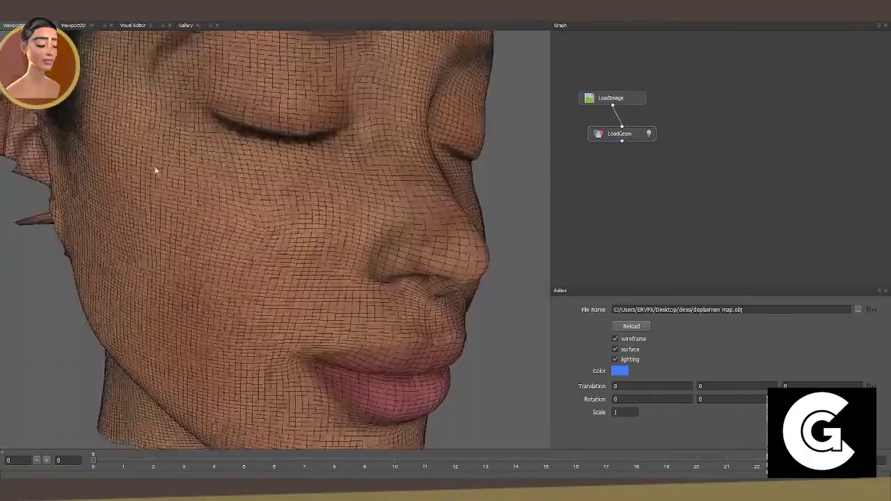
{"action": "mouse_move", "coordinate": [155, 169]}
{"action": "left_mouse_down"}
{"action": "mouse_move", "coordinate": [315, 201]}
{"action": "mouse_move", "coordinate": [265, 220]}
{"action": "mouse_move", "coordinate": [422, 198]}
{"action": "left_mouse_up"}
{"action": "scroll", "coordinate": [422, 198], "scroll_direction": "down", "scroll_amount": 3}
{"action": "right_click", "coordinate": [750, 149]}
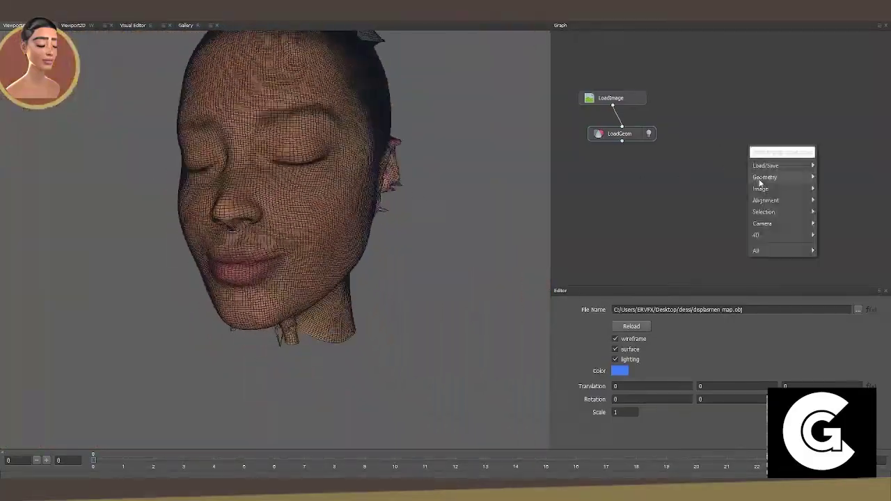
Add a second geometry node, LoadGeom1, loading MID_poly.obj.
{"action": "left_click", "coordinate": [844, 166]}
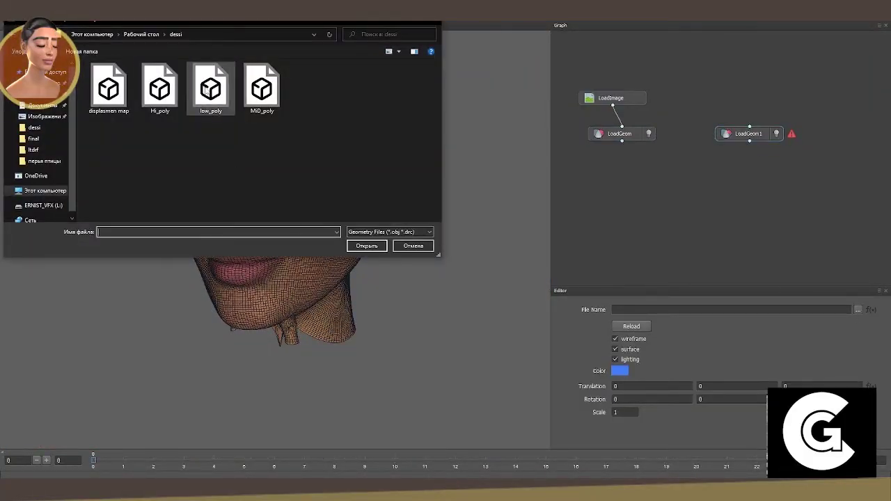
{"action": "double_click", "coordinate": [262, 89]}
{"action": "left_click_drag", "start_coordinate": [351, 255], "coordinate": [388, 233]}
{"action": "left_click_drag", "start_coordinate": [620, 134], "coordinate": [611, 135]}
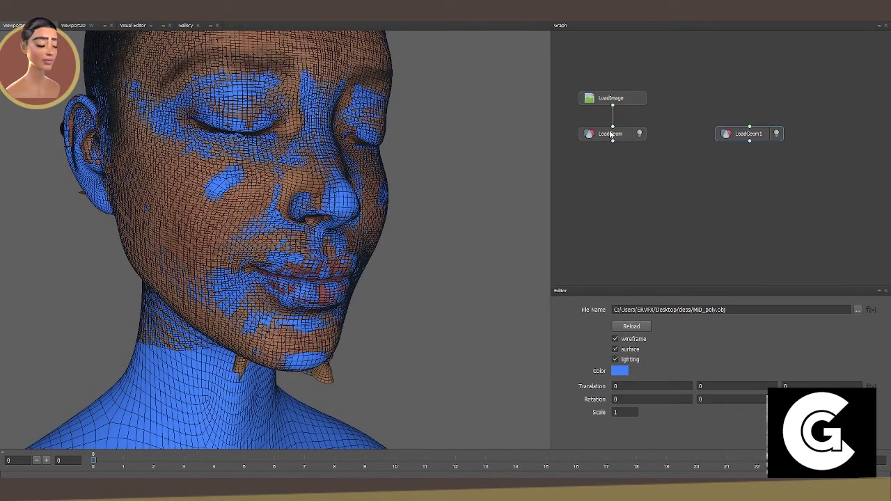
Add TransferTexture and ExtrapolateImage nodes, with LoadGeom1 as the target geometry, and view the texture in 2D.
{"action": "right_click", "coordinate": [623, 164]}
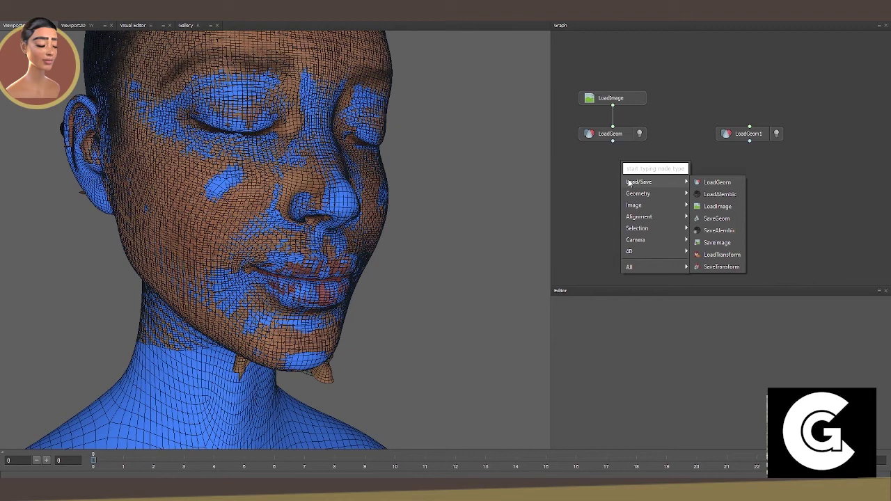
{"action": "mouse_move", "coordinate": [638, 194]}
{"action": "left_click", "coordinate": [701, 218]}
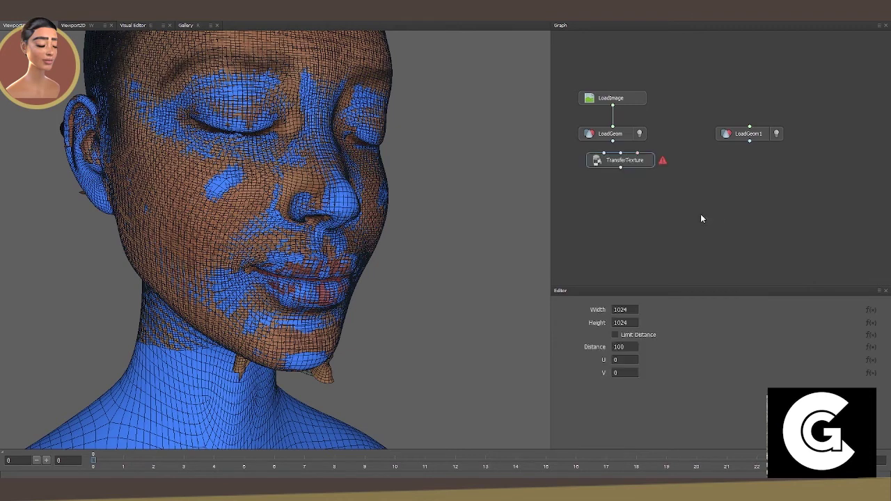
{"action": "right_click", "coordinate": [621, 166]}
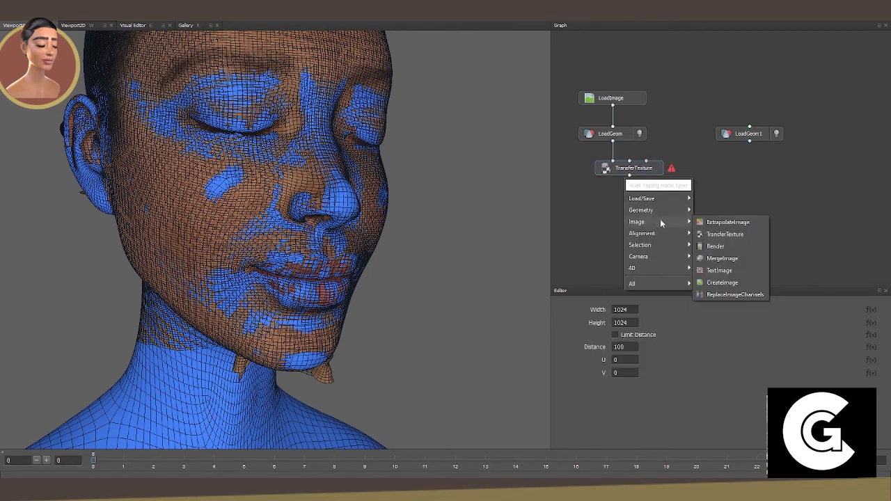
{"action": "left_click", "coordinate": [739, 233]}
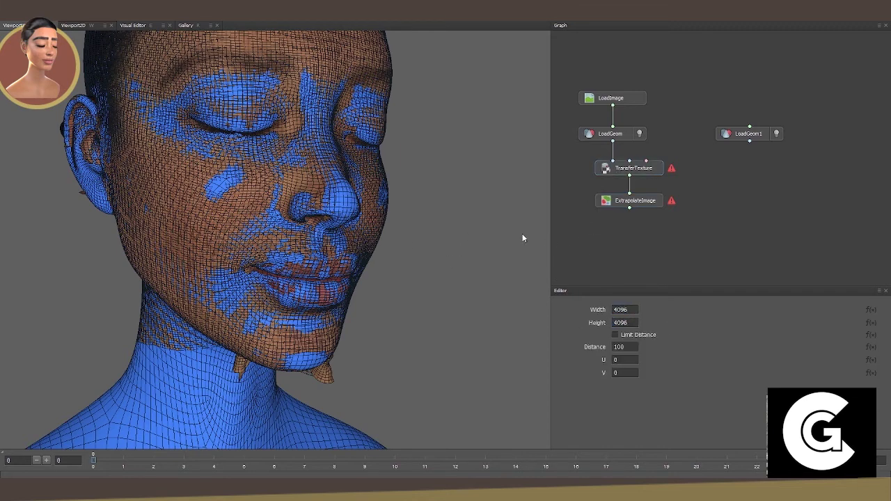
{"action": "left_click_drag", "start_coordinate": [748, 141], "coordinate": [637, 163]}
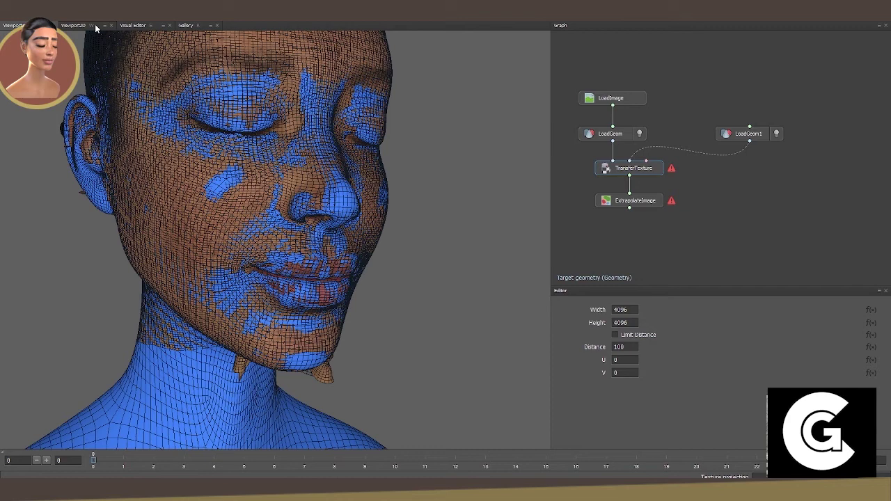
{"action": "left_click", "coordinate": [134, 26]}
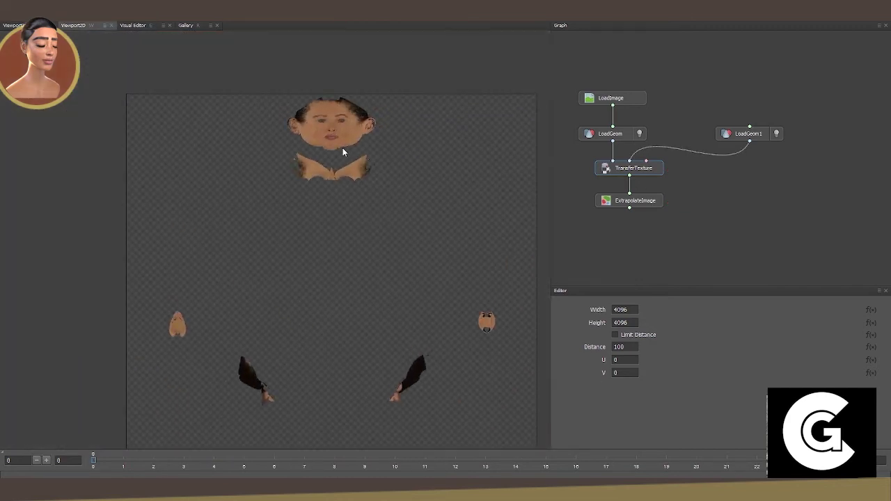
Re-export the head mesh from Maya, overwriting MID_poly.obj, and return to Wrap.
{"action": "scroll", "coordinate": [341, 139], "scroll_direction": "up", "scroll_amount": 5}
{"action": "scroll", "coordinate": [340, 133], "scroll_direction": "down", "scroll_amount": 4}
{"action": "left_click", "coordinate": [759, 135]}
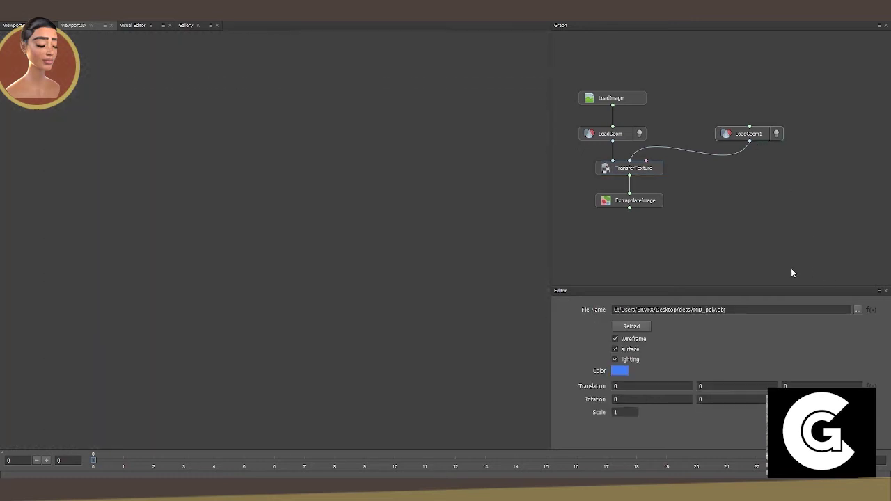
{"action": "left_click", "coordinate": [150, 452]}
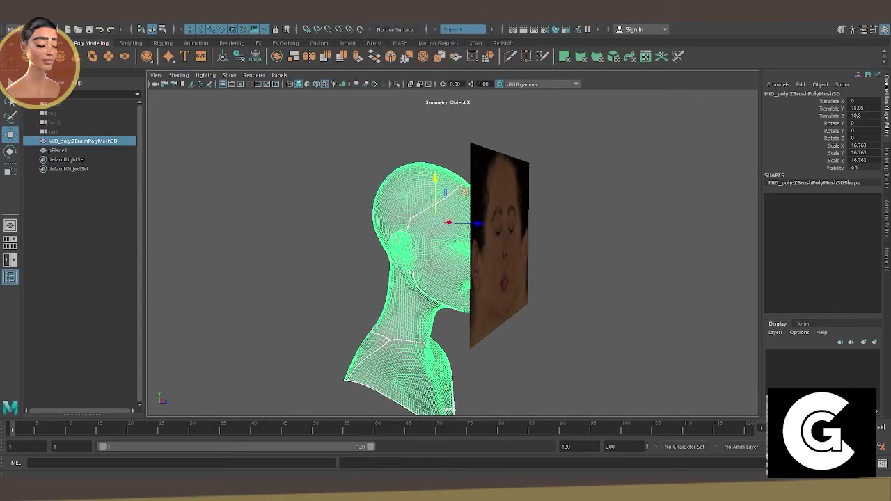
{"action": "left_click", "coordinate": [14, 29]}
{"action": "left_click", "coordinate": [84, 154]}
{"action": "left_click", "coordinate": [815, 293]}
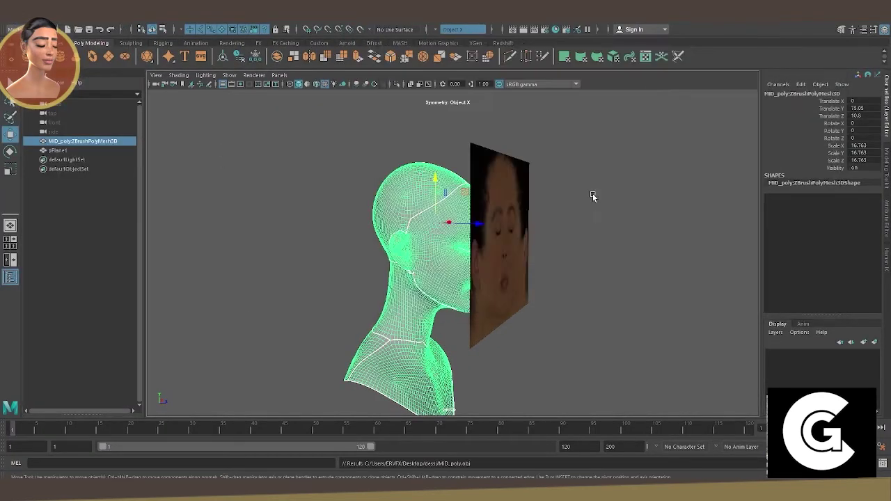
{"action": "key", "text": "alt+Tab"}
Delete the old TransferTexture node and add a fresh TransferTexture node.
{"action": "left_click", "coordinate": [634, 168]}
{"action": "key", "text": "Delete"}
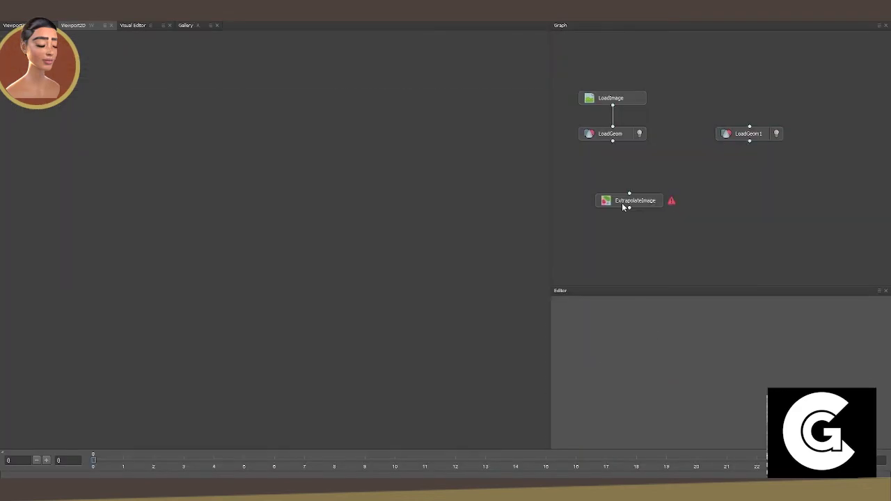
{"action": "right_click", "coordinate": [616, 164]}
{"action": "left_click", "coordinate": [718, 206]}
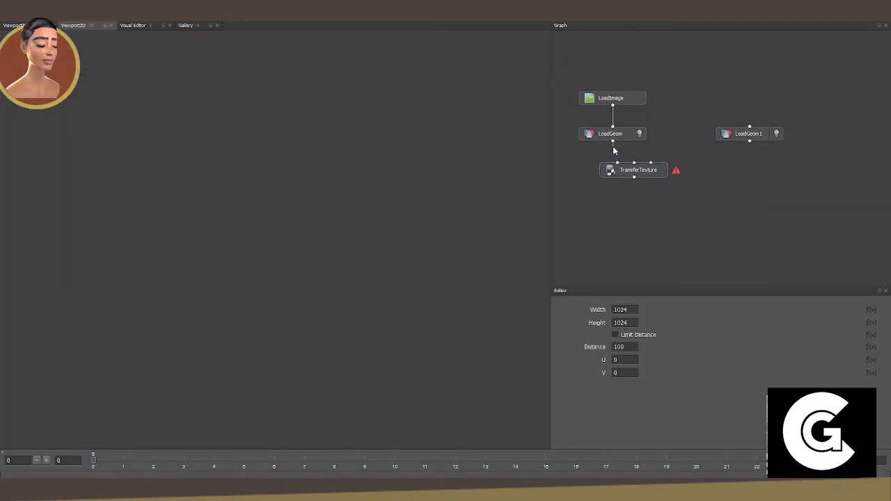
Replace LoadGeom1 with a new geometry-loading node that loads MID_poly.obj.
{"action": "left_click", "coordinate": [749, 133]}
{"action": "left_click", "coordinate": [858, 309]}
{"action": "left_click", "coordinate": [375, 248]}
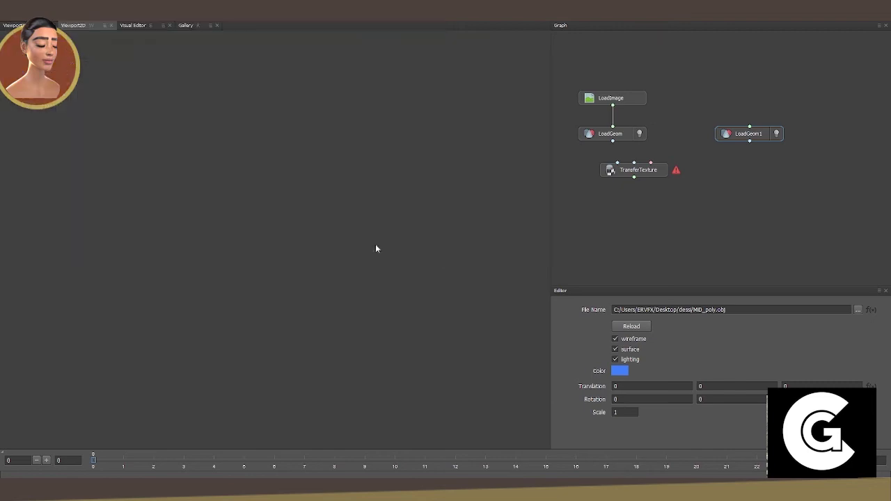
{"action": "key", "text": "Delete"}
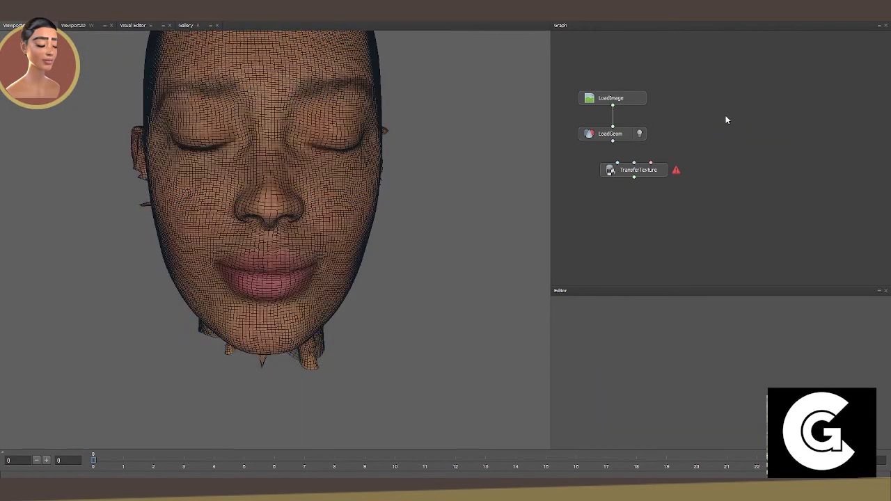
{"action": "right_click", "coordinate": [726, 115]}
{"action": "left_click", "coordinate": [801, 223]}
{"action": "left_click", "coordinate": [858, 309]}
{"action": "double_click", "coordinate": [244, 90]}
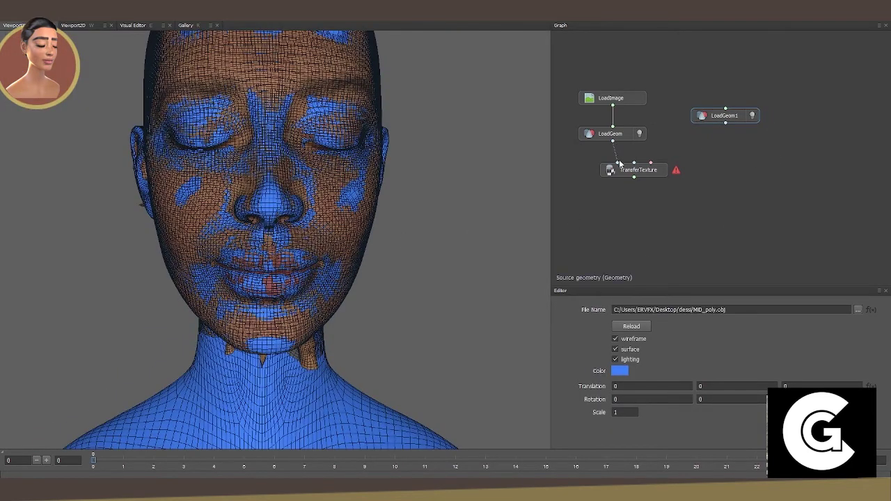
Add an ExtrapolateImage node after TransferTexture and set the texture size to 4096×4096.
{"action": "right_click", "coordinate": [629, 190]}
{"action": "left_click", "coordinate": [732, 233]}
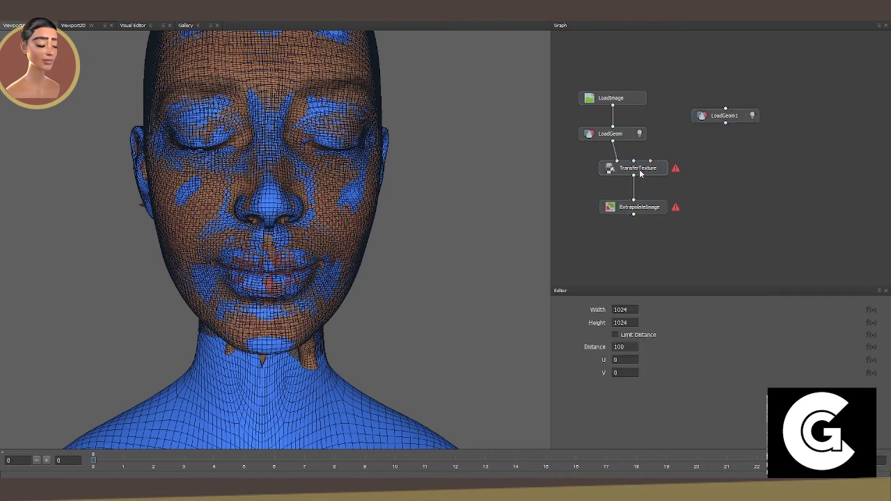
{"action": "type", "text": "4096"}
{"action": "key", "text": "Tab"}
{"action": "type", "text": "4096"}
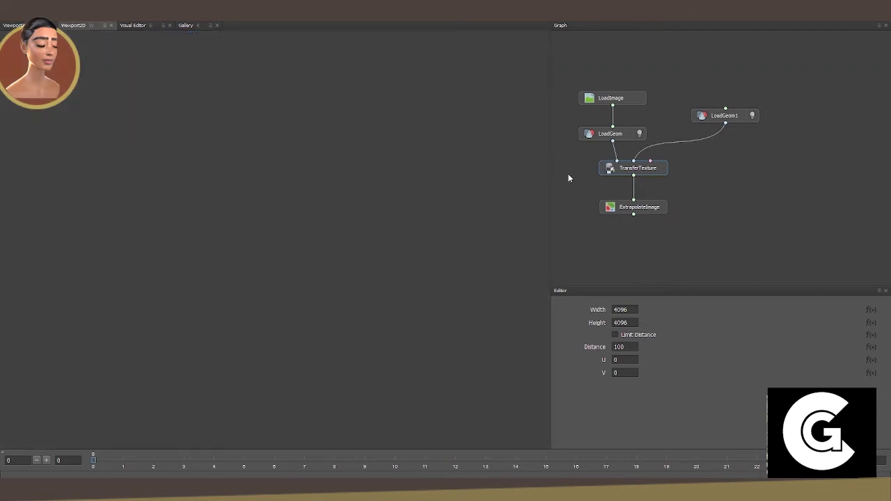
Preview the extrapolated texture, then bring up the node list below ExtrapolateImage.
{"action": "left_click", "coordinate": [631, 206]}
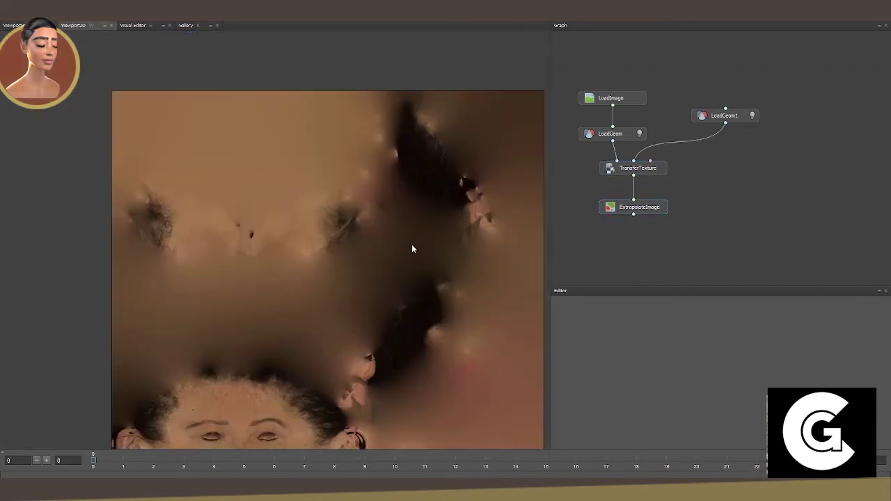
{"action": "scroll", "coordinate": [273, 270], "scroll_direction": "up", "scroll_amount": 3}
{"action": "scroll", "coordinate": [273, 271], "scroll_direction": "down", "scroll_amount": 4}
{"action": "right_click", "coordinate": [631, 232]}
Add a SaveImage node after ExtrapolateImage and set its Quality to 100.
{"action": "left_click", "coordinate": [724, 309]}
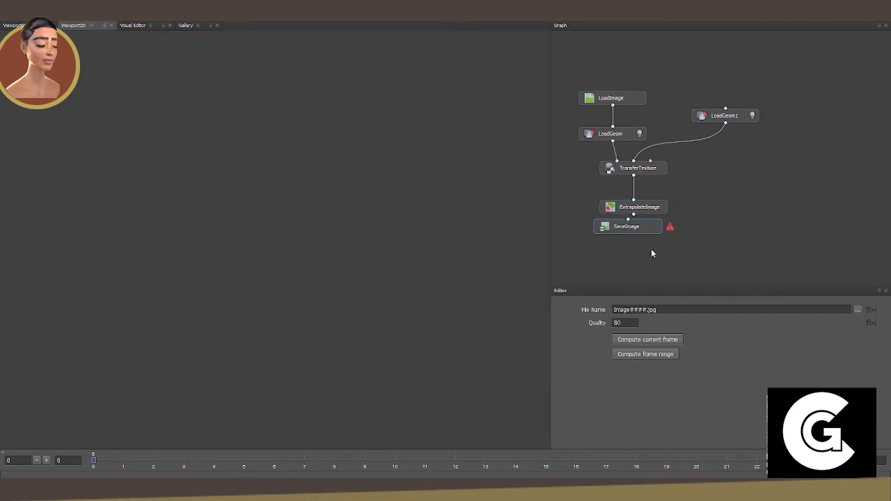
{"action": "key", "text": "BackSpace"}
{"action": "key", "text": "BackSpace"}
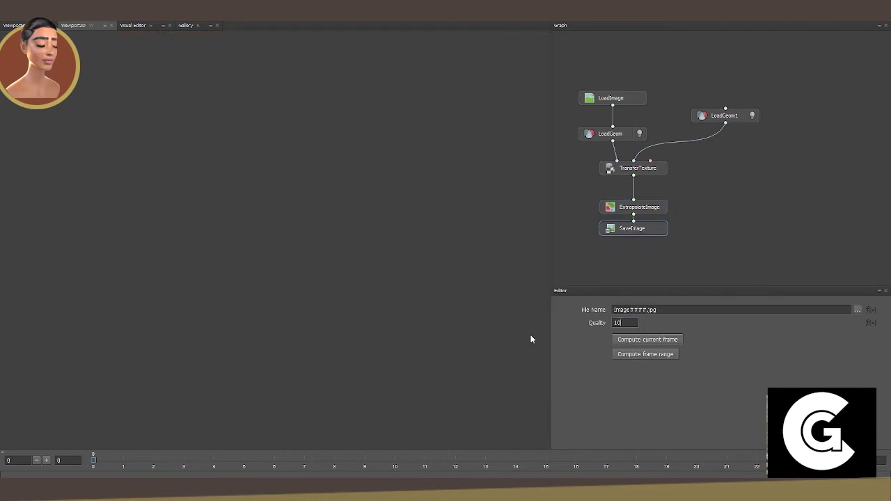
{"action": "type", "text": "100"}
Browse for the output file, picking face_RAW_albedo in the dessi folder and confirming overwrite.
{"action": "left_click", "coordinate": [858, 310]}
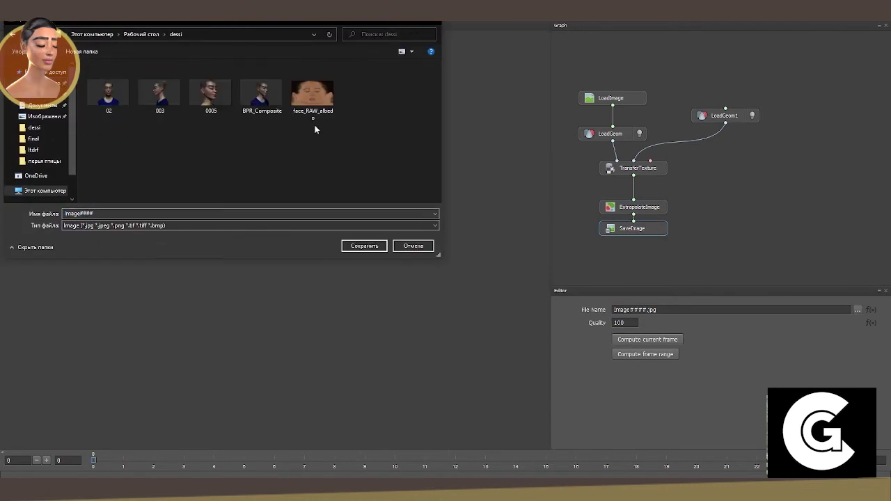
{"action": "double_click", "coordinate": [315, 129]}
{"action": "left_click", "coordinate": [470, 249]}
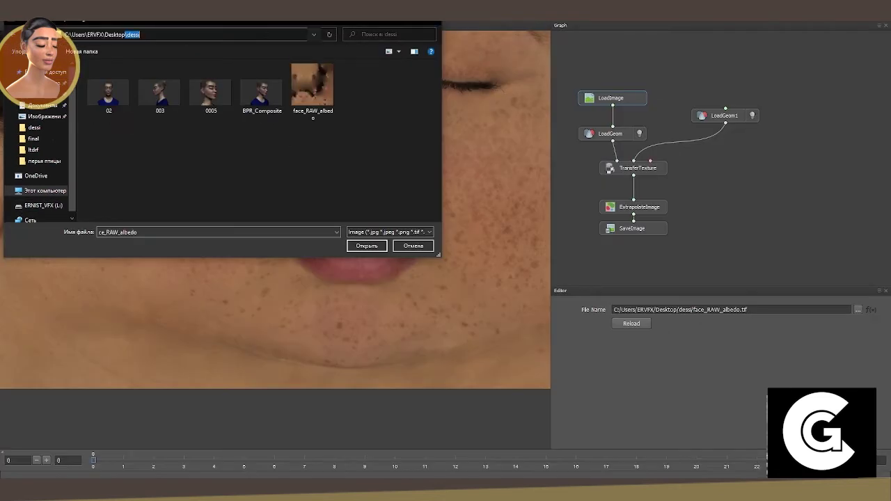
{"action": "key", "text": "Return"}
{"action": "left_click", "coordinate": [213, 89]}
{"action": "left_click", "coordinate": [367, 246]}
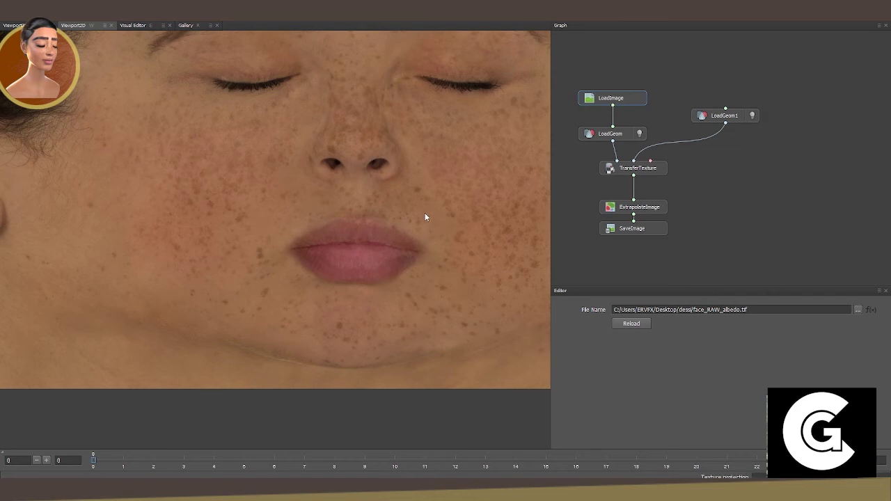
Change the SaveImage output name to face_RAW_displasmen map.
{"action": "left_click", "coordinate": [621, 207]}
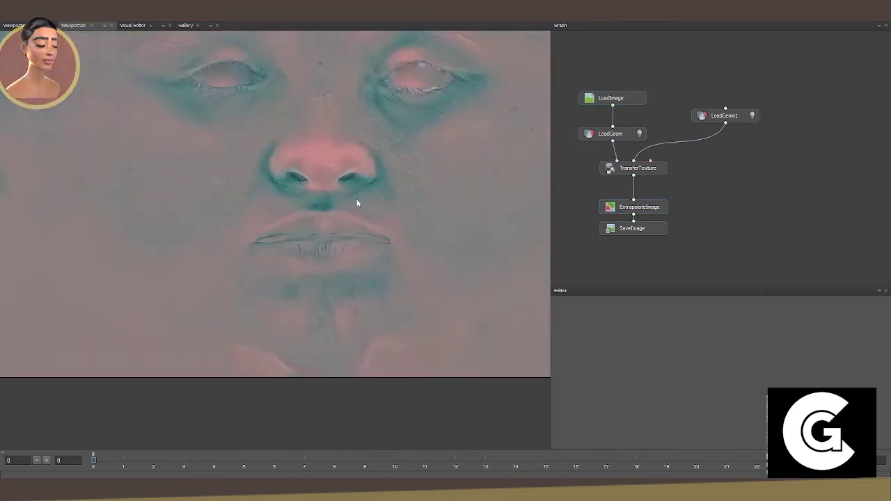
{"action": "left_click", "coordinate": [623, 231]}
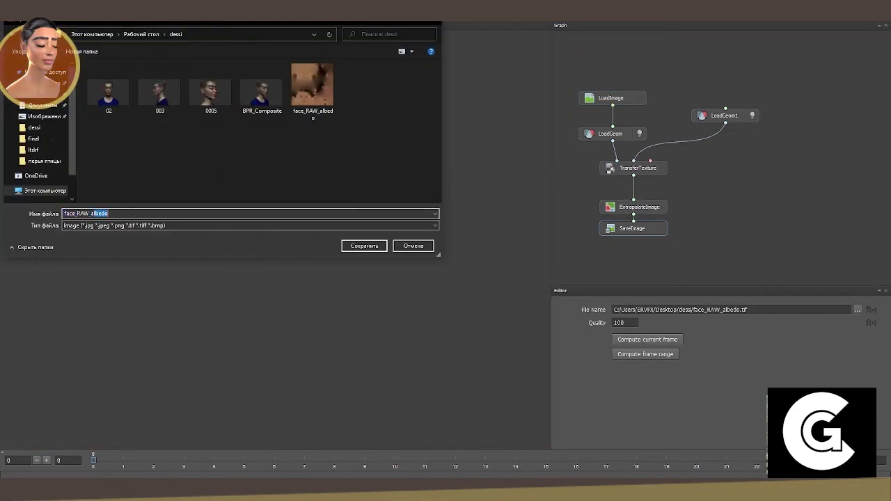
{"action": "key", "text": "BackSpace"}
{"action": "type", "text": "displasmen map"}
{"action": "key", "text": "Return"}
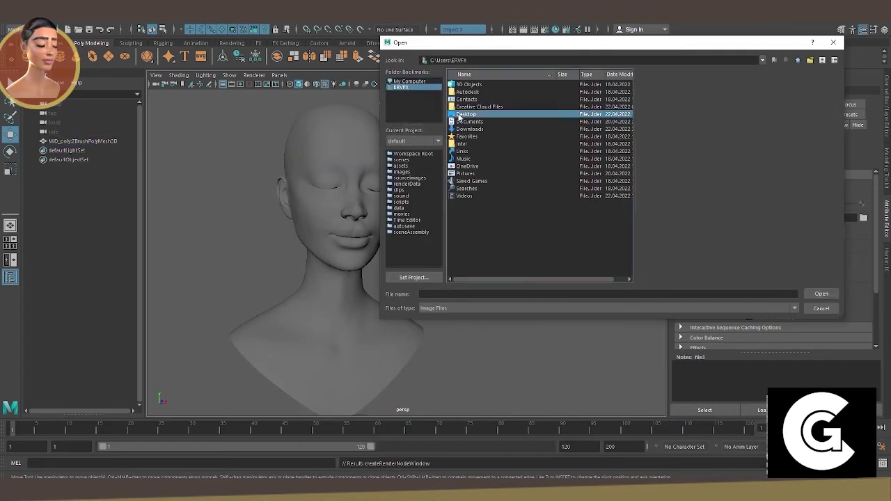
Orbit around the Maya head, then open face_RAW_albedo with Photoshop.
{"action": "mouse_move", "coordinate": [471, 278]}
{"action": "left_mouse_down", "text": "alt"}
{"action": "mouse_move", "coordinate": [438, 261]}
{"action": "mouse_move", "coordinate": [434, 198]}
{"action": "mouse_move", "coordinate": [441, 257]}
{"action": "mouse_move", "coordinate": [417, 225]}
{"action": "mouse_move", "coordinate": [366, 232]}
{"action": "mouse_move", "coordinate": [527, 215]}
{"action": "mouse_move", "coordinate": [351, 192]}
{"action": "mouse_move", "coordinate": [232, 203]}
{"action": "mouse_move", "coordinate": [372, 250]}
{"action": "left_mouse_up", "text": "alt"}
{"action": "right_click", "coordinate": [410, 209]}
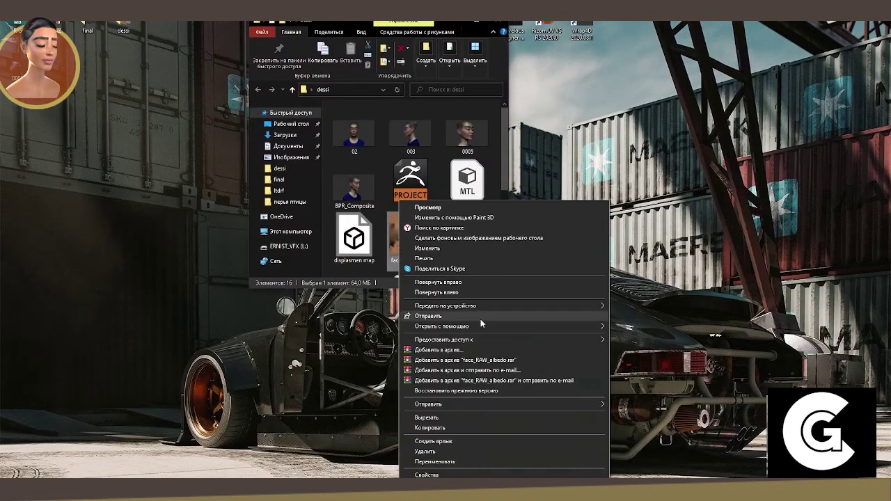
{"action": "left_click", "coordinate": [550, 321]}
Refresh the desktop repeatedly while Photoshop loads.
{"action": "right_click", "coordinate": [108, 167]}
{"action": "left_click", "coordinate": [123, 191]}
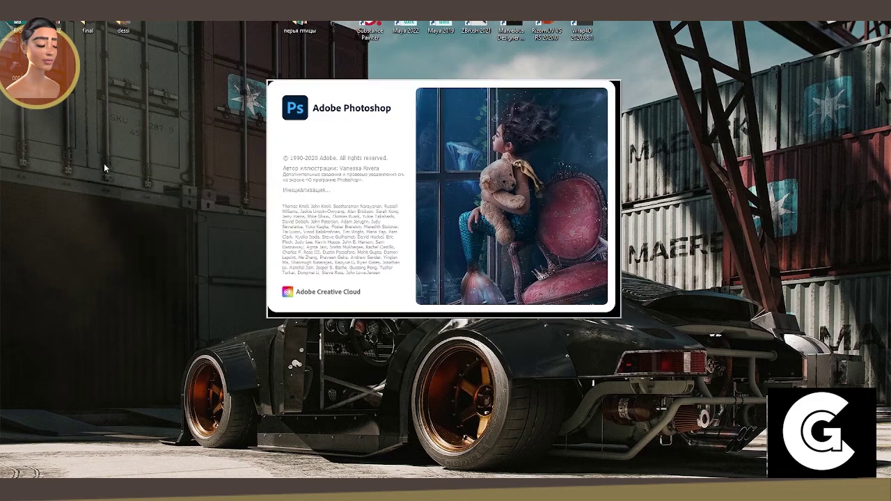
{"action": "right_click", "coordinate": [105, 166]}
{"action": "left_click", "coordinate": [122, 191]}
{"action": "right_click", "coordinate": [111, 182]}
{"action": "left_click", "coordinate": [129, 209]}
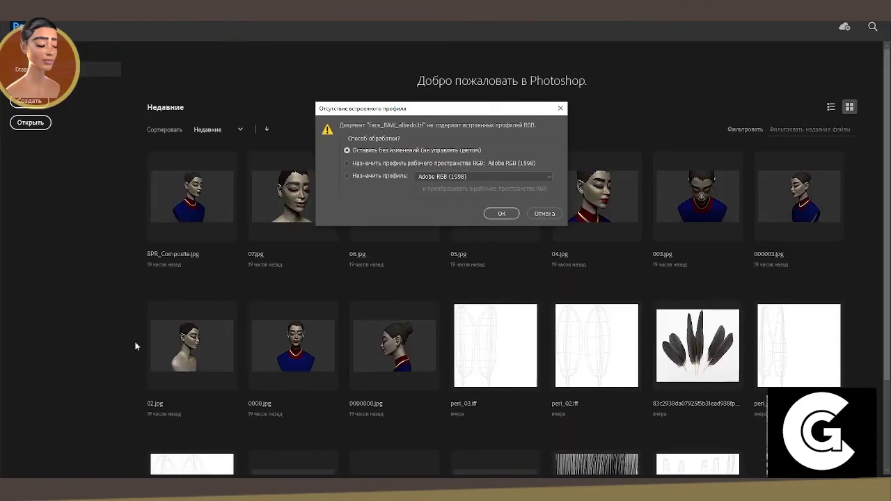
Dismiss the startup prompt, zoom in and patch the stretched ear area with skin below.
{"action": "left_click", "coordinate": [502, 215]}
{"action": "scroll", "coordinate": [298, 351], "scroll_direction": "up", "scroll_amount": 2, "text": "alt"}
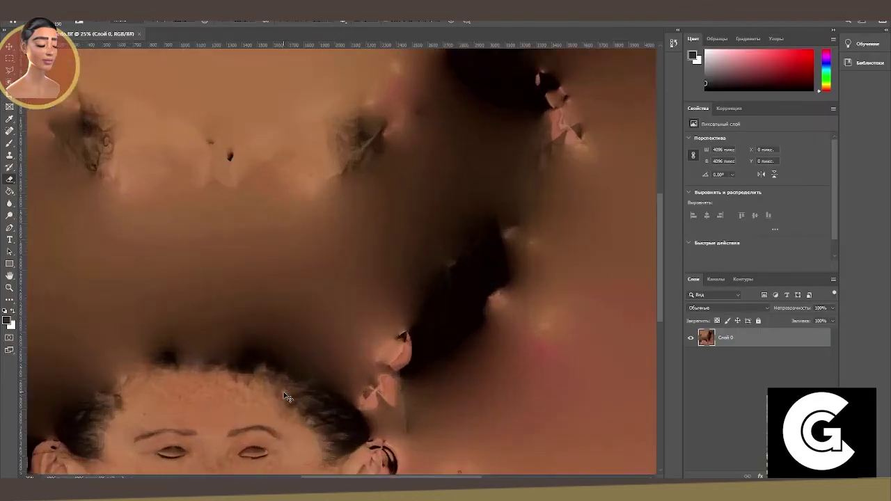
{"action": "scroll", "coordinate": [358, 302], "scroll_direction": "up", "scroll_amount": 1, "text": "alt"}
{"action": "scroll", "coordinate": [348, 320], "scroll_direction": "up", "scroll_amount": 1, "text": "alt"}
{"action": "scroll", "coordinate": [336, 340], "scroll_direction": "up", "scroll_amount": 1, "text": "alt"}
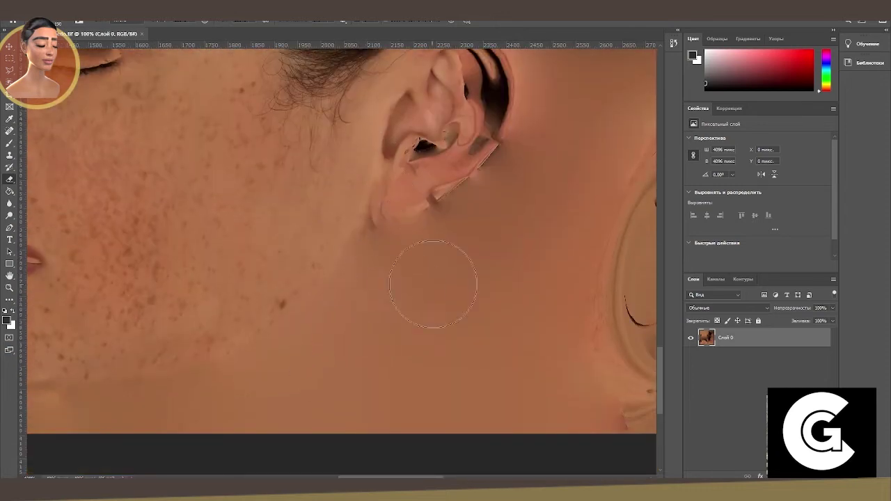
{"action": "key", "text": "s"}
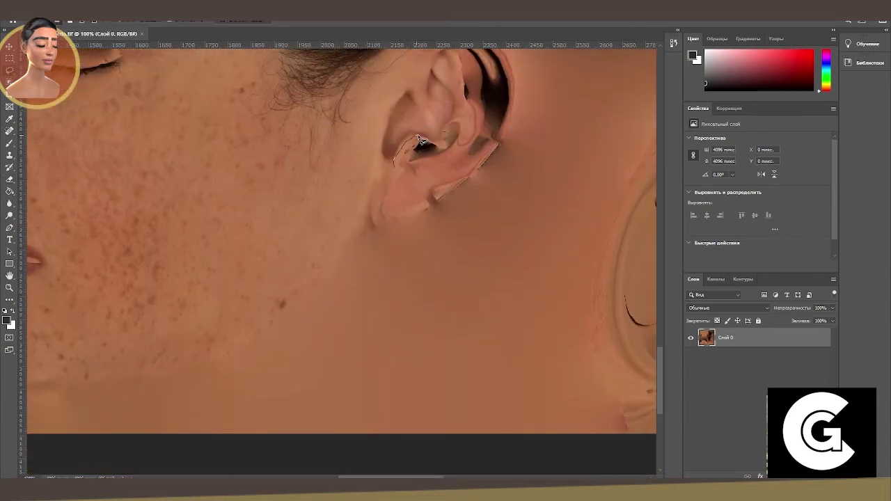
{"action": "left_click_drag", "start_coordinate": [376, 218], "coordinate": [378, 219]}
{"action": "left_click_drag", "start_coordinate": [413, 182], "coordinate": [425, 288]}
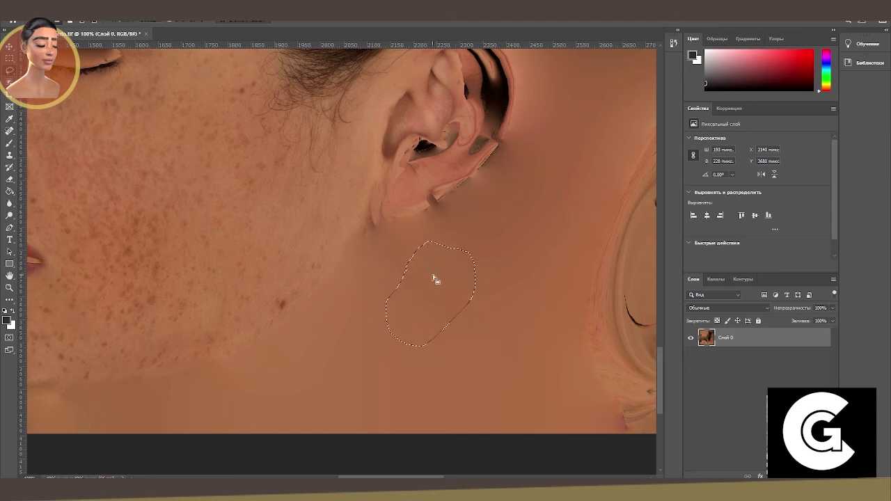
{"action": "right_click", "coordinate": [9, 130]}
{"action": "left_click", "coordinate": [63, 147]}
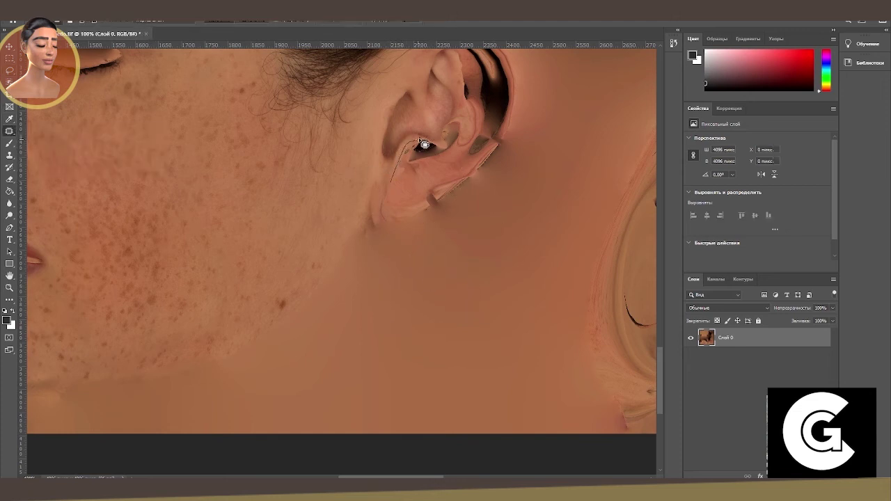
{"action": "key", "text": "Return"}
{"action": "key", "text": "ctrl+d"}
Patch the areas below the ear and the stretched ear fold with skin texture.
{"action": "scroll", "coordinate": [522, 215], "scroll_direction": "up", "scroll_amount": 3}
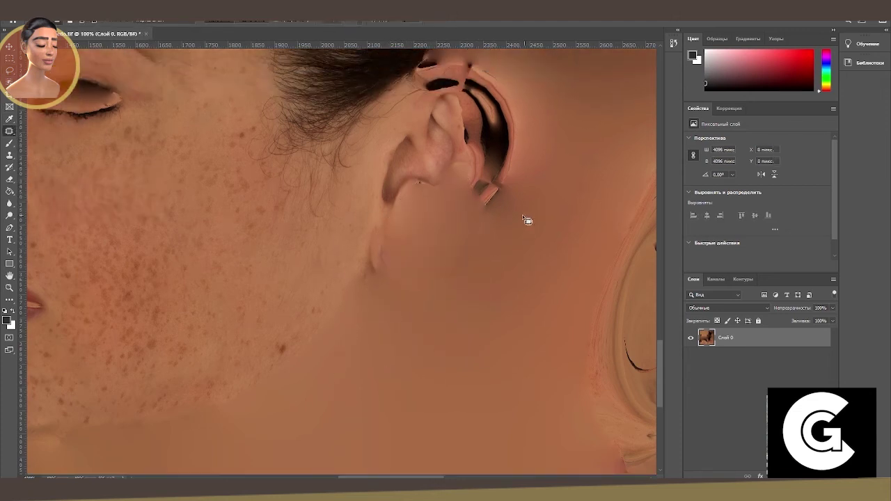
{"action": "mouse_move", "coordinate": [392, 249]}
{"action": "left_mouse_down"}
{"action": "mouse_move", "coordinate": [381, 265]}
{"action": "mouse_move", "coordinate": [355, 270]}
{"action": "left_mouse_up"}
{"action": "key", "text": "ctrl+d"}
{"action": "scroll", "coordinate": [430, 275], "scroll_direction": "up", "scroll_amount": 2}
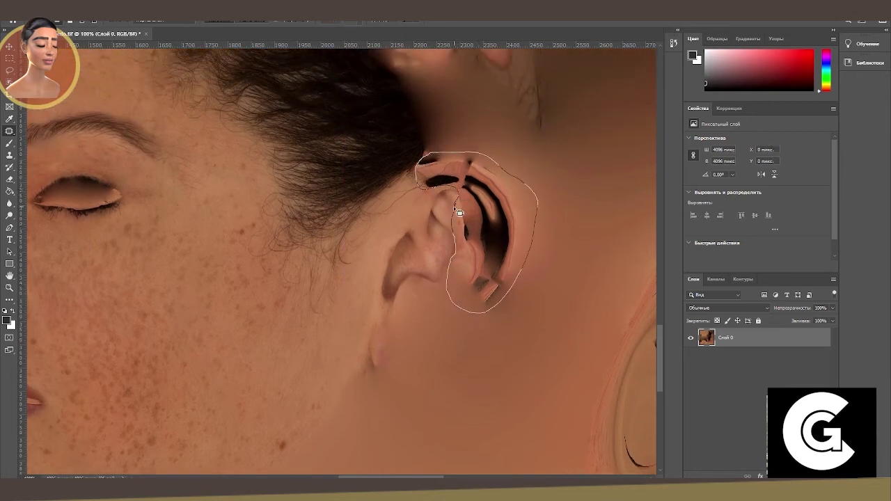
{"action": "left_click_drag", "start_coordinate": [460, 213], "coordinate": [456, 209]}
{"action": "key", "text": "ctrl+d"}
{"action": "scroll", "coordinate": [447, 198], "scroll_direction": "down", "scroll_amount": 3}
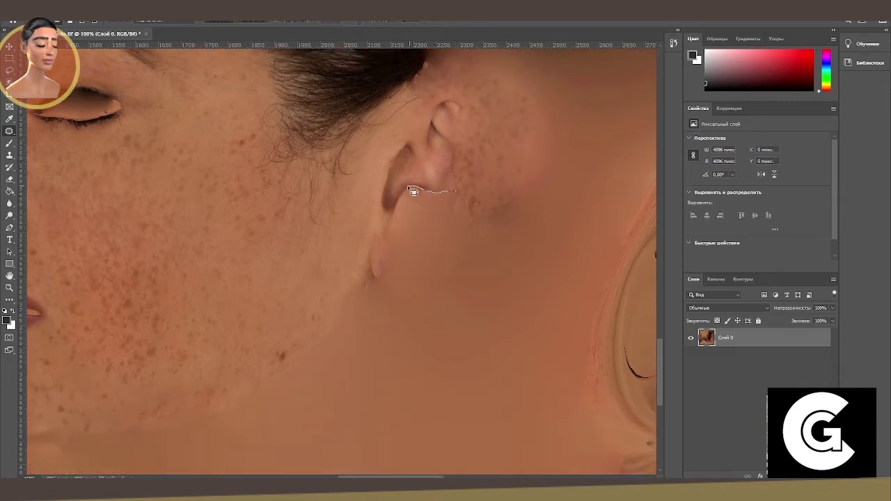
{"action": "left_click_drag", "start_coordinate": [381, 290], "coordinate": [376, 282]}
{"action": "left_click_drag", "start_coordinate": [417, 237], "coordinate": [247, 290]}
{"action": "key", "text": "ctrl+d"}
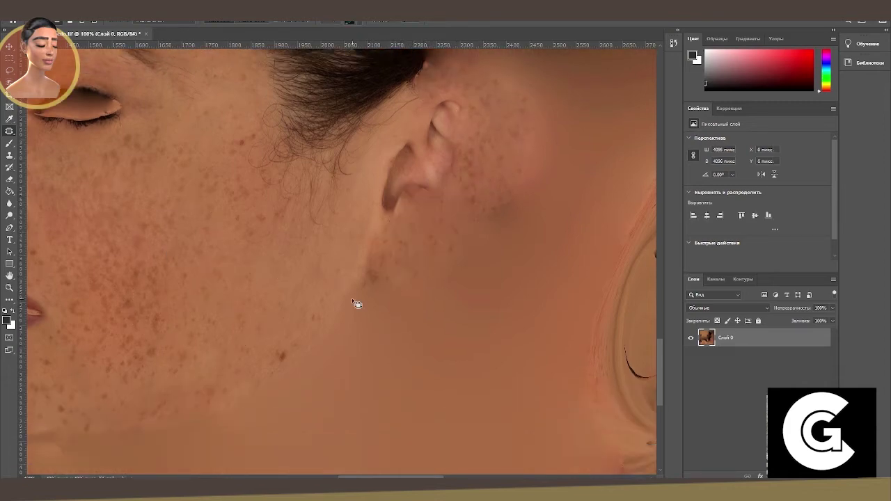
Patch the other ear's stretched area and the chin with smooth skin.
{"action": "scroll", "coordinate": [355, 301], "scroll_direction": "up", "scroll_amount": 2}
{"action": "left_click_drag", "start_coordinate": [373, 476], "coordinate": [237, 477]}
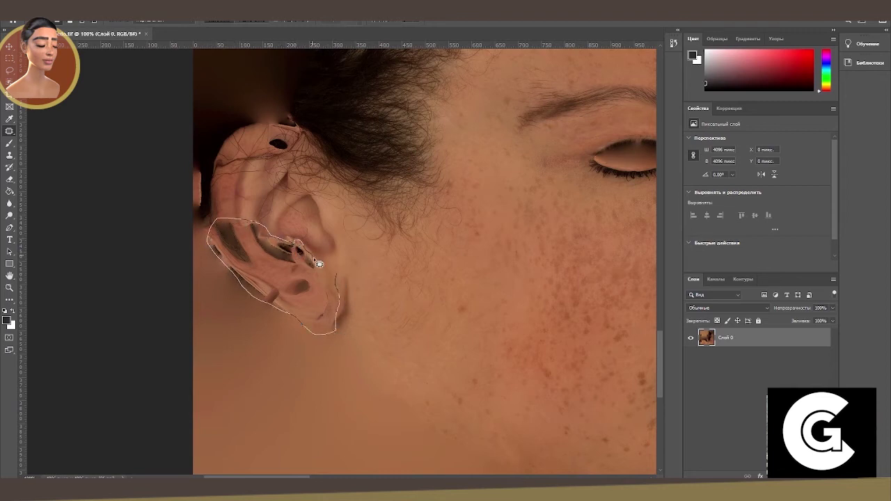
{"action": "left_click_drag", "start_coordinate": [317, 262], "coordinate": [355, 370]}
{"action": "key", "text": "ctrl+d"}
{"action": "scroll", "coordinate": [301, 284], "scroll_direction": "up", "scroll_amount": 1}
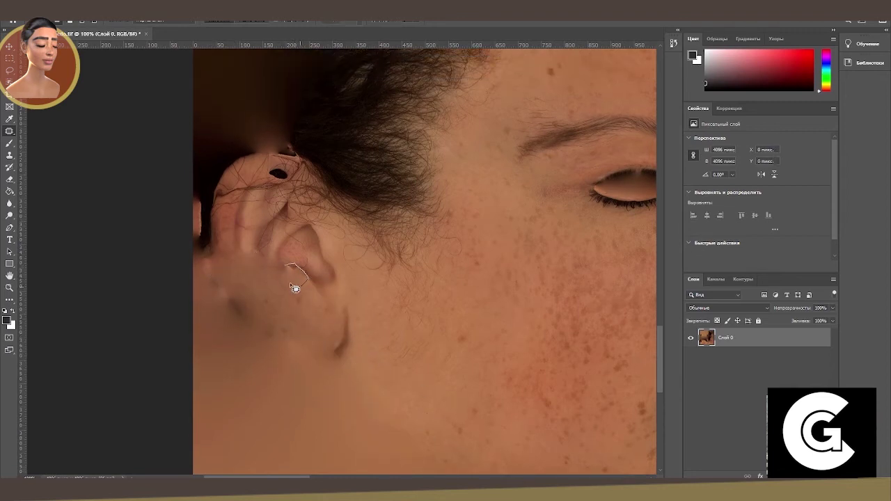
{"action": "key", "text": "ctrl+d"}
{"action": "scroll", "coordinate": [267, 209], "scroll_direction": "up", "scroll_amount": 1}
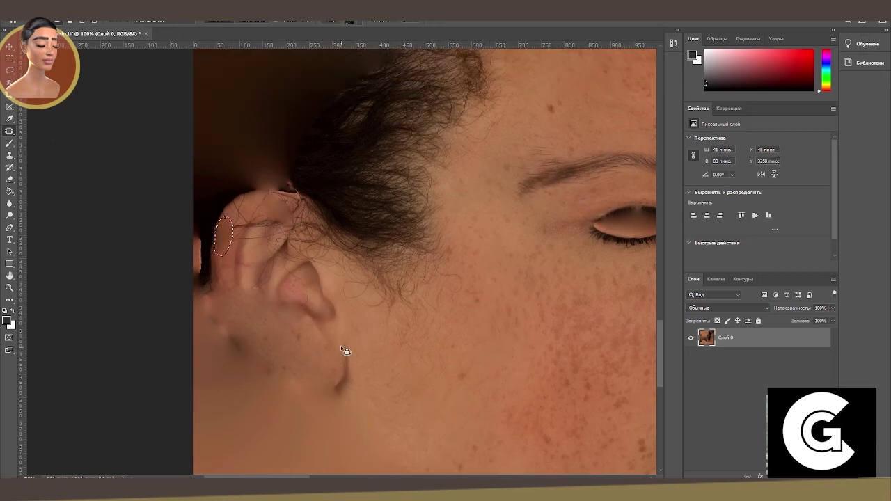
{"action": "key", "text": "ctrl+d"}
{"action": "scroll", "coordinate": [473, 372], "scroll_direction": "up", "scroll_amount": 1}
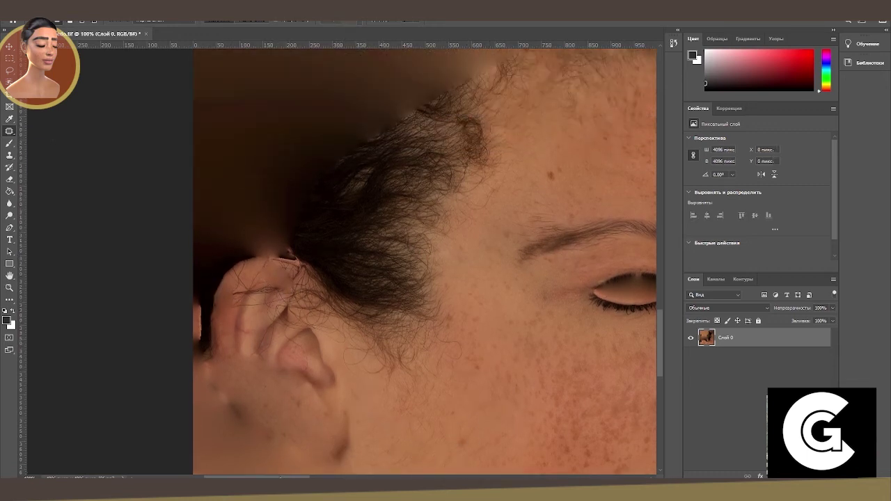
{"action": "mouse_move", "coordinate": [473, 372]}
{"action": "left_mouse_down"}
{"action": "mouse_move", "coordinate": [344, 384]}
{"action": "mouse_move", "coordinate": [268, 324]}
{"action": "mouse_move", "coordinate": [146, 305]}
{"action": "mouse_move", "coordinate": [357, 278]}
{"action": "left_mouse_up"}
{"action": "key", "text": "ctrl+d"}
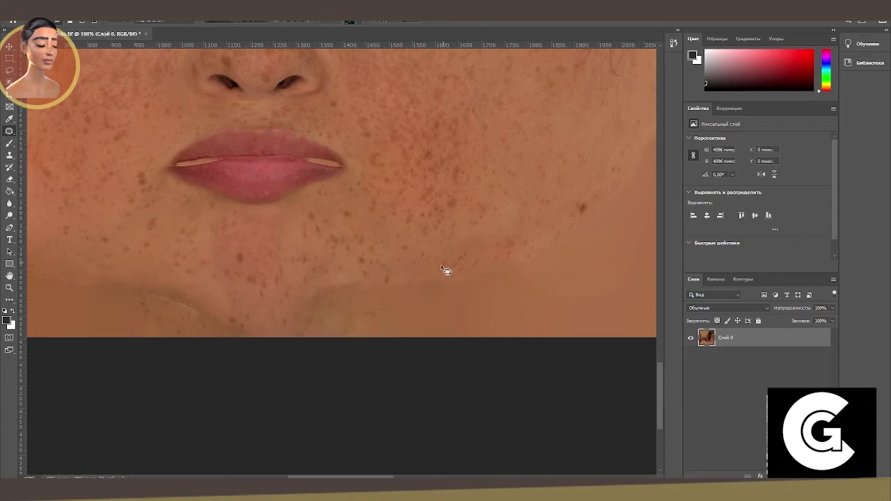
Patch the blotchy and stretched upper regions of the texture with plain skin.
{"action": "scroll", "coordinate": [441, 265], "scroll_direction": "down", "scroll_amount": 2, "text": "alt"}
{"action": "scroll", "coordinate": [424, 320], "scroll_direction": "down", "scroll_amount": 1, "text": "alt"}
{"action": "left_click_drag", "start_coordinate": [362, 477], "coordinate": [400, 476]}
{"action": "left_click_drag", "start_coordinate": [389, 120], "coordinate": [348, 149]}
{"action": "left_click_drag", "start_coordinate": [390, 209], "coordinate": [557, 64]}
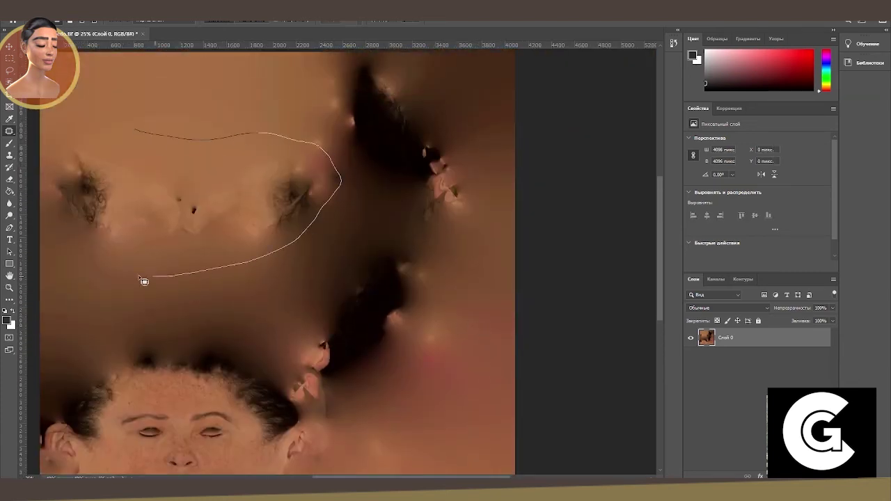
{"action": "left_click_drag", "start_coordinate": [123, 140], "coordinate": [134, 131]}
{"action": "left_click_drag", "start_coordinate": [174, 195], "coordinate": [146, 153]}
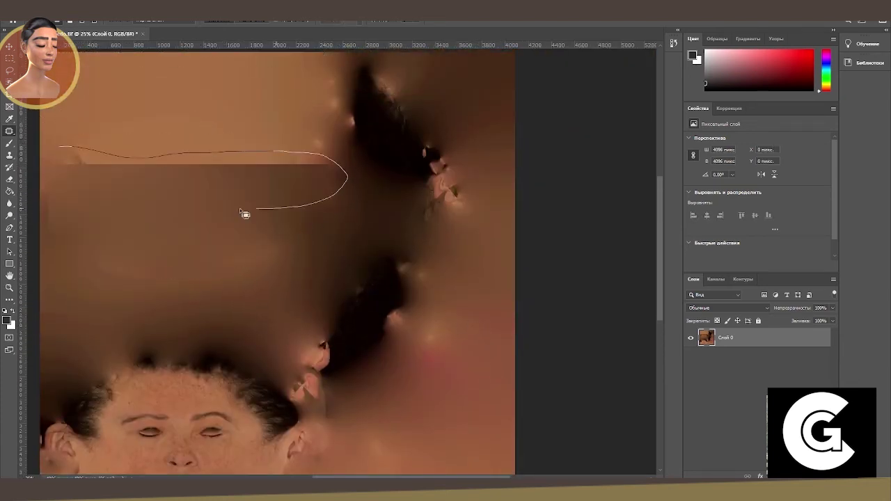
{"action": "left_click_drag", "start_coordinate": [244, 214], "coordinate": [61, 160]}
{"action": "key", "text": "ctrl+d"}
{"action": "mouse_move", "coordinate": [174, 184]}
{"action": "left_mouse_down"}
{"action": "mouse_move", "coordinate": [94, 193]}
{"action": "mouse_move", "coordinate": [212, 91]}
{"action": "left_mouse_up"}
{"action": "key", "text": "ctrl+d"}
Replace the large blotchy area near the top with neighbouring smooth skin.
{"action": "scroll", "coordinate": [233, 231], "scroll_direction": "down", "scroll_amount": 1}
{"action": "left_click_drag", "start_coordinate": [216, 226], "coordinate": [132, 106]}
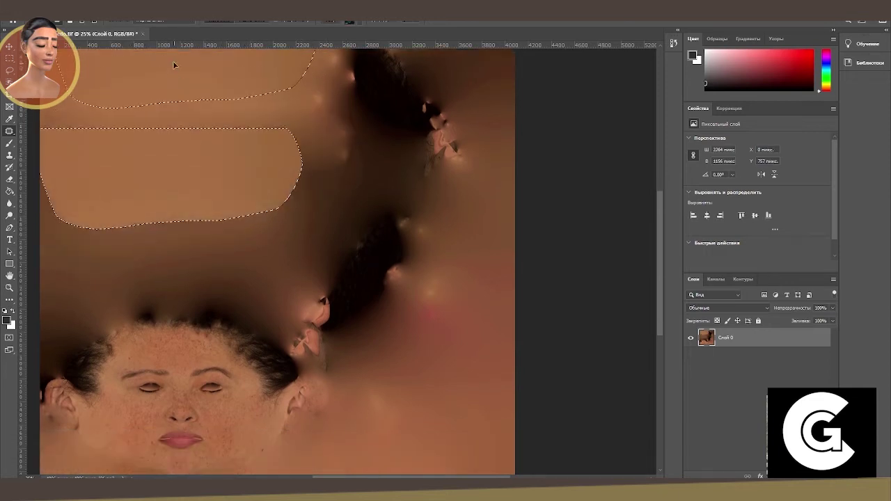
{"action": "left_click_drag", "start_coordinate": [171, 174], "coordinate": [173, 61]}
{"action": "scroll", "coordinate": [191, 171], "scroll_direction": "down", "scroll_amount": 3, "text": "alt"}
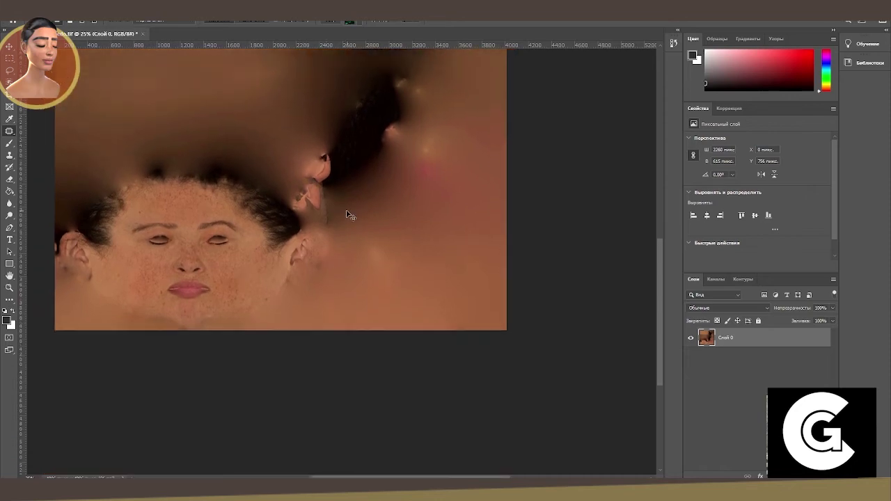
{"action": "scroll", "coordinate": [192, 170], "scroll_direction": "down", "scroll_amount": 3, "text": "alt"}
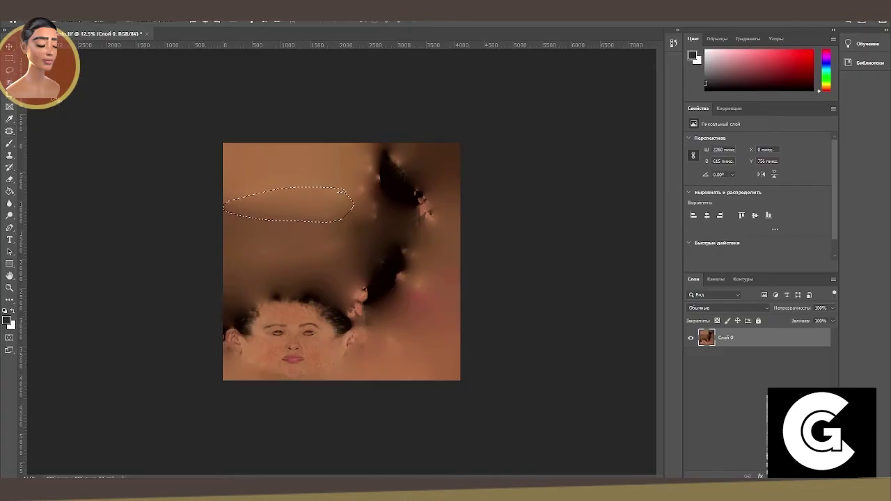
Try patching the left lip gap with lip texture, then undo it.
{"action": "key", "text": "ctrl+d"}
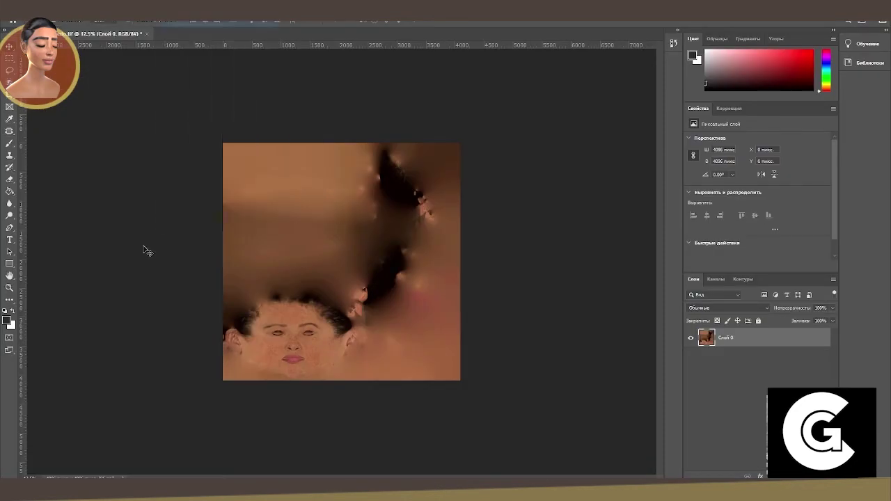
{"action": "scroll", "coordinate": [167, 412], "scroll_direction": "up", "scroll_amount": 2, "text": "alt"}
{"action": "scroll", "coordinate": [235, 323], "scroll_direction": "up", "scroll_amount": 2, "text": "alt"}
{"action": "scroll", "coordinate": [216, 299], "scroll_direction": "up", "scroll_amount": 1, "text": "alt"}
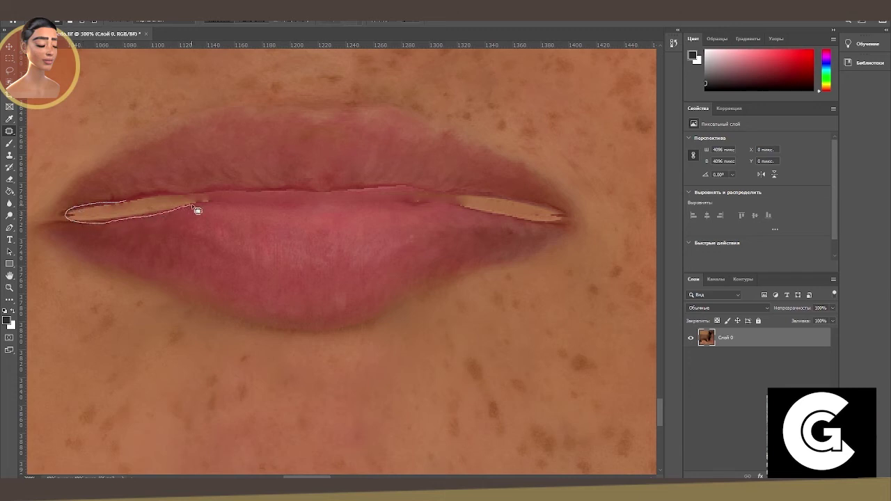
{"action": "left_click_drag", "start_coordinate": [146, 205], "coordinate": [197, 239]}
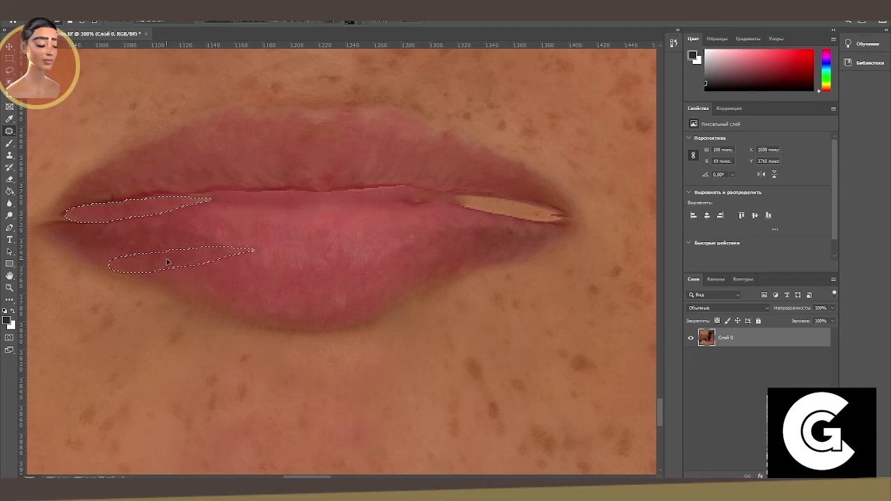
{"action": "key", "text": "ctrl+d"}
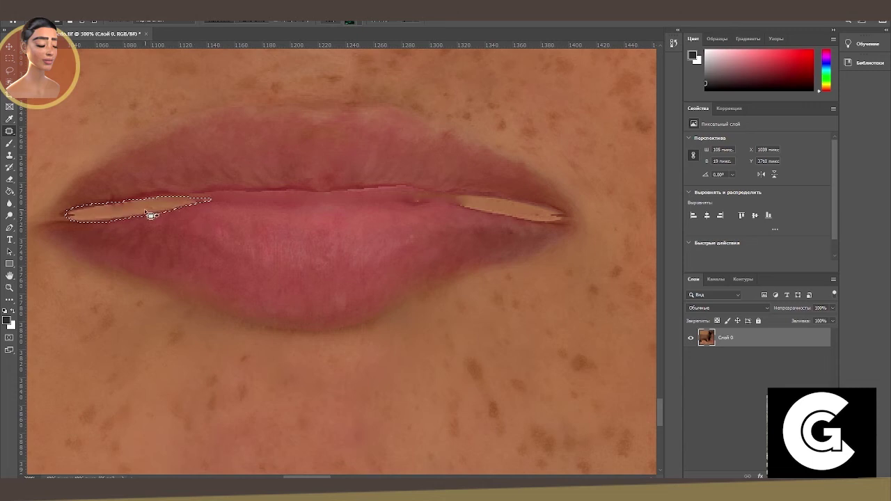
{"action": "key", "text": "ctrl+z"}
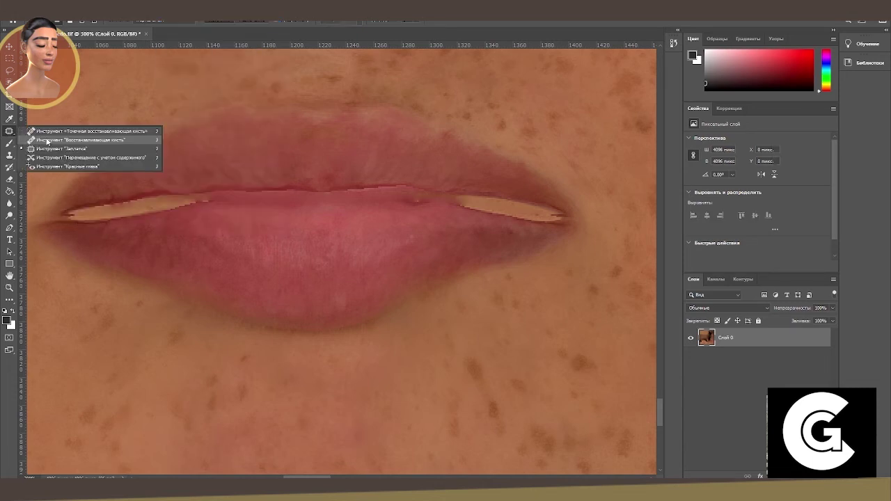
Heal the light gap at the left lip corner with a small brush.
{"action": "scroll", "coordinate": [109, 205], "scroll_direction": "up", "scroll_amount": 2, "text": "alt"}
{"action": "right_click", "coordinate": [243, 179]}
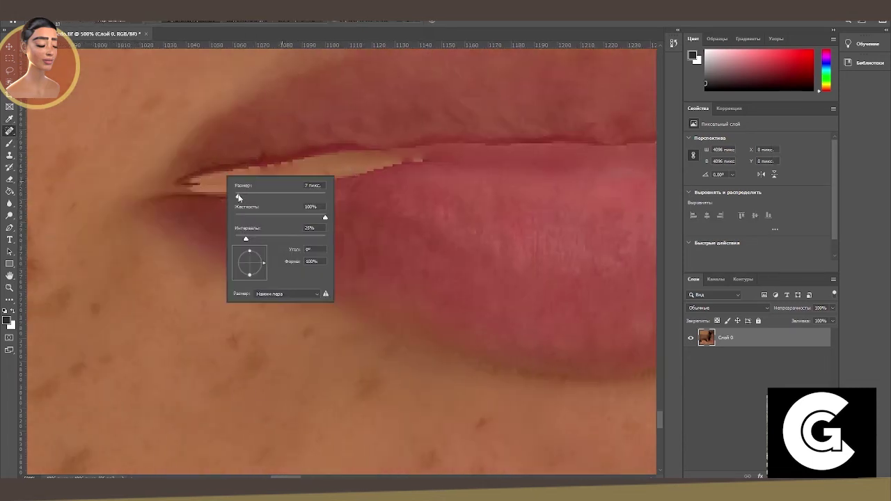
{"action": "mouse_move", "coordinate": [185, 182]}
{"action": "left_mouse_down"}
{"action": "mouse_move", "coordinate": [274, 167]}
{"action": "mouse_move", "coordinate": [193, 187]}
{"action": "left_mouse_up"}
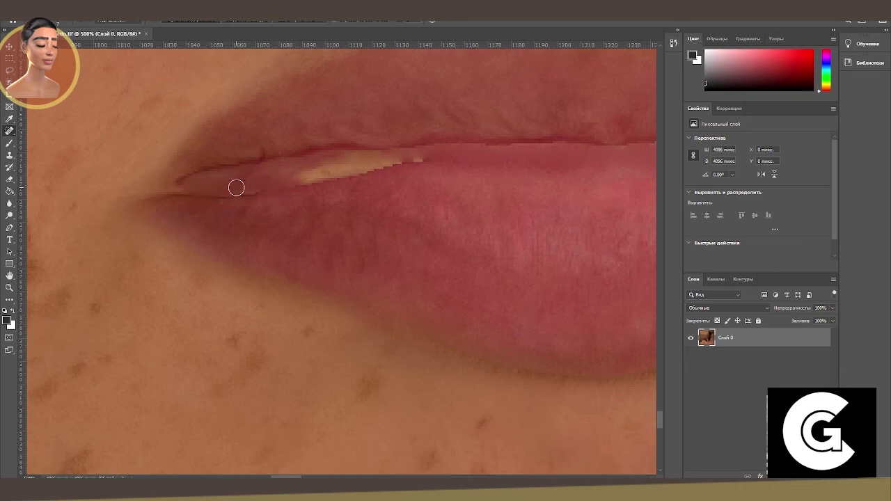
{"action": "left_click_drag", "start_coordinate": [370, 166], "coordinate": [418, 158]}
{"action": "left_click_drag", "start_coordinate": [261, 173], "coordinate": [288, 180]}
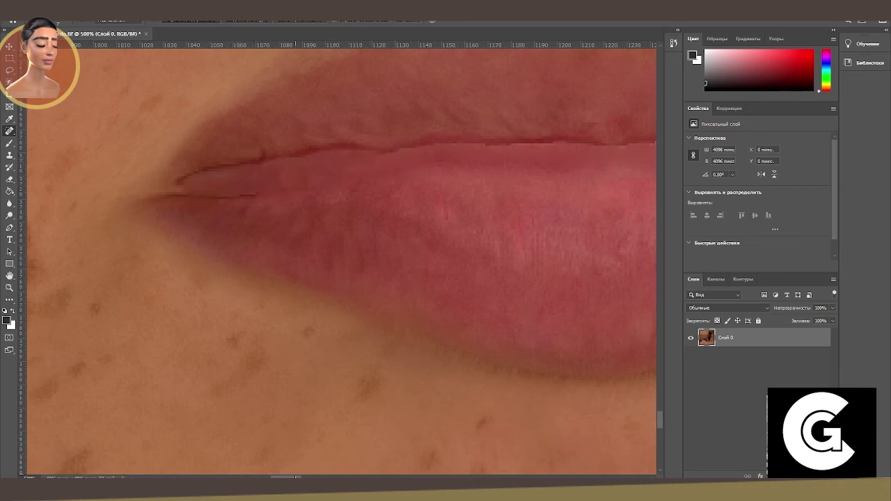
Heal the light gap at the right lip corner and review the result.
{"action": "scroll", "coordinate": [197, 169], "scroll_direction": "right", "scroll_amount": 5}
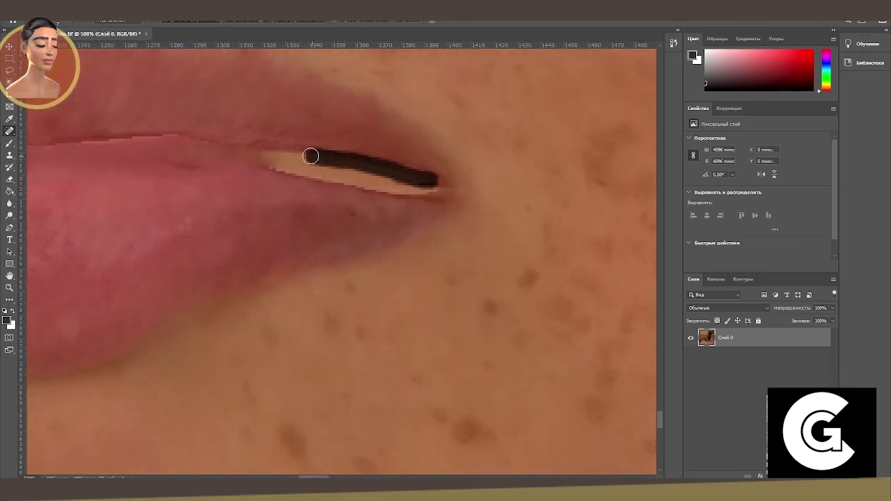
{"action": "left_click_drag", "start_coordinate": [311, 156], "coordinate": [262, 154]}
{"action": "mouse_move", "coordinate": [436, 183]}
{"action": "left_mouse_down"}
{"action": "mouse_move", "coordinate": [302, 158]}
{"action": "mouse_move", "coordinate": [411, 186]}
{"action": "left_mouse_up"}
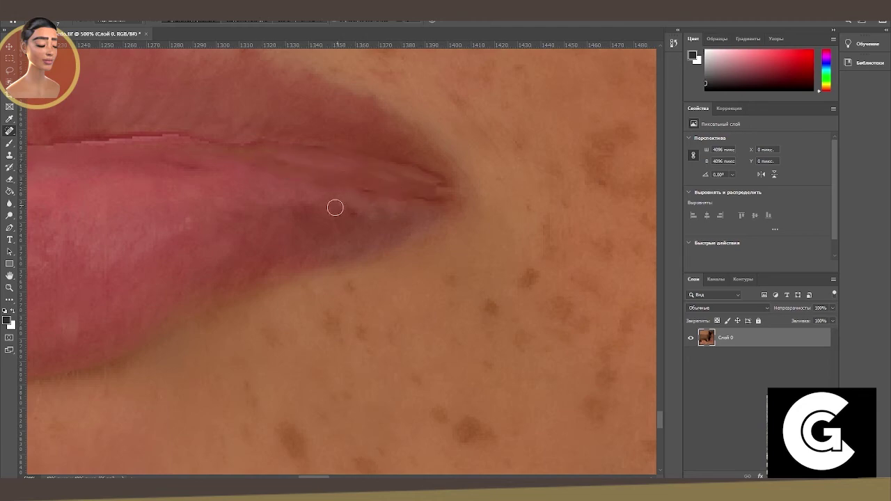
{"action": "scroll", "coordinate": [335, 208], "scroll_direction": "down", "scroll_amount": 2, "text": "alt"}
{"action": "scroll", "coordinate": [313, 239], "scroll_direction": "down", "scroll_amount": 3, "text": "alt"}
{"action": "scroll", "coordinate": [313, 239], "scroll_direction": "down", "scroll_amount": 2, "text": "alt"}
{"action": "scroll", "coordinate": [313, 239], "scroll_direction": "up", "scroll_amount": 2}
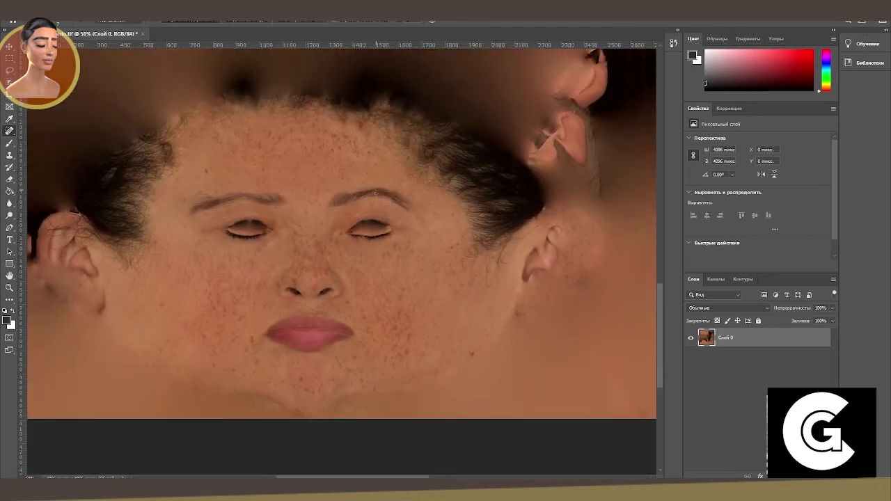
{"action": "scroll", "coordinate": [374, 194], "scroll_direction": "up", "scroll_amount": 4, "text": "alt"}
{"action": "scroll", "coordinate": [372, 247], "scroll_direction": "up", "scroll_amount": 1, "text": "alt"}
{"action": "scroll", "coordinate": [660, 364], "scroll_direction": "right", "scroll_amount": 3}
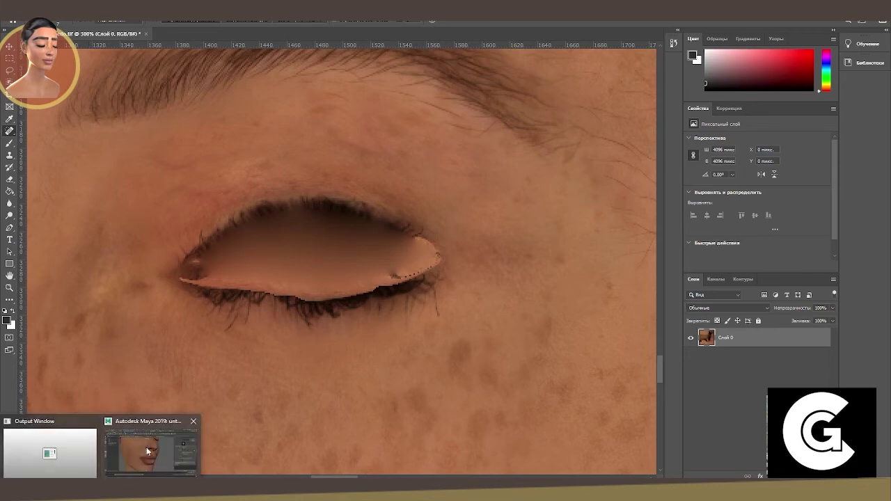
In Maya, select the MID_poly head mesh and name the UV snapshot file w.
{"action": "left_click", "coordinate": [147, 452]}
{"action": "left_click", "coordinate": [82, 141]}
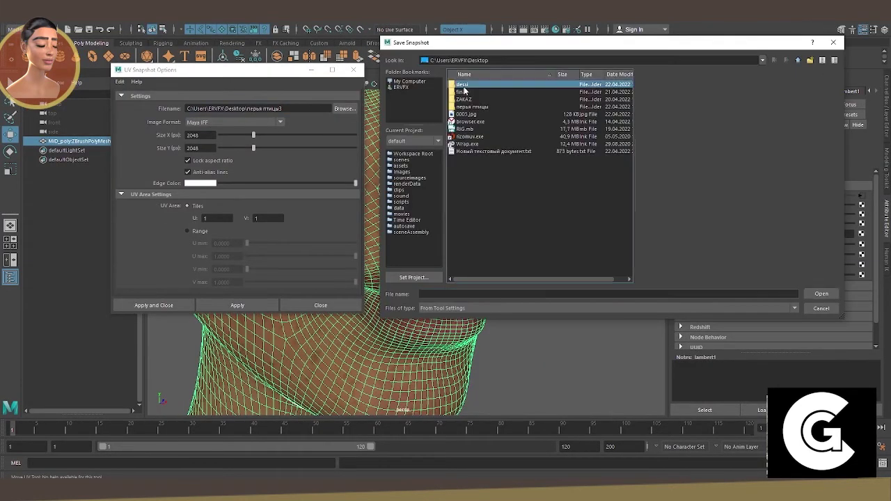
{"action": "type", "text": "w"}
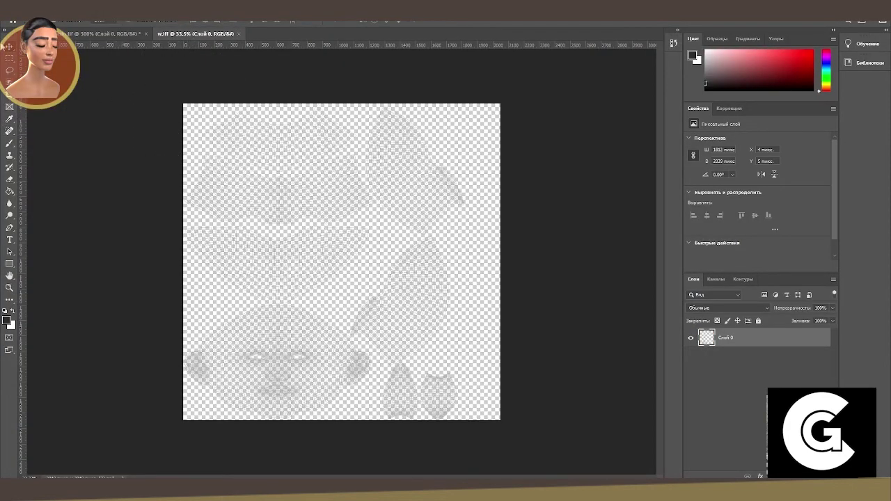
Test-scale the UV wireframe layer and restore it to full size.
{"action": "key", "text": "ctrl+t"}
{"action": "left_click_drag", "start_coordinate": [464, 419], "coordinate": [295, 239]}
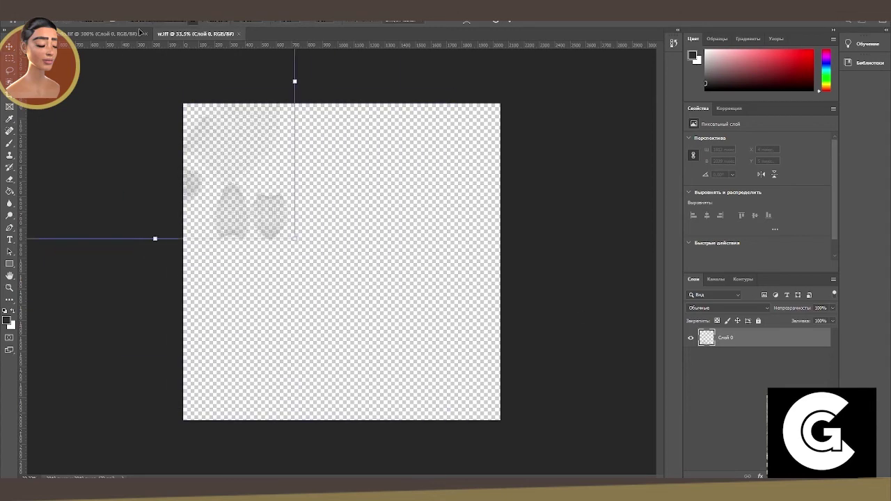
{"action": "key", "text": "Return"}
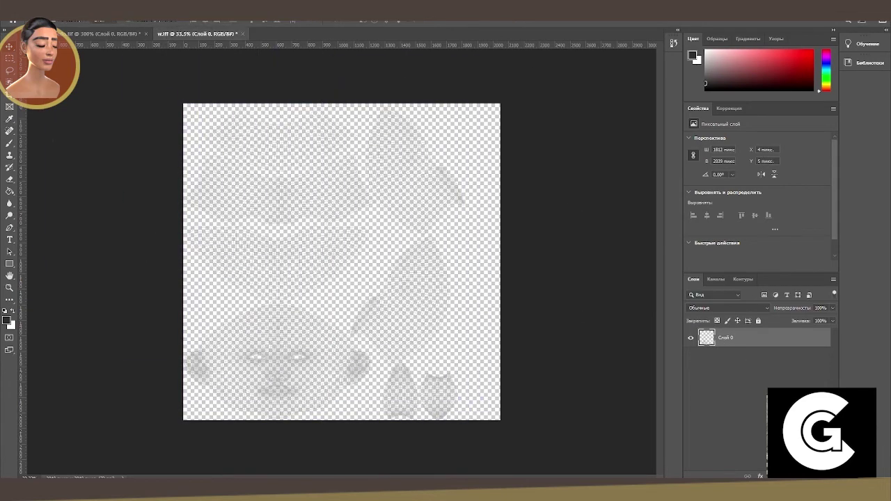
Copy the face texture and paste it beneath the wireframe in w.tif.
{"action": "left_click", "coordinate": [98, 34]}
{"action": "scroll", "coordinate": [209, 149], "scroll_direction": "down", "scroll_amount": 6, "text": "alt"}
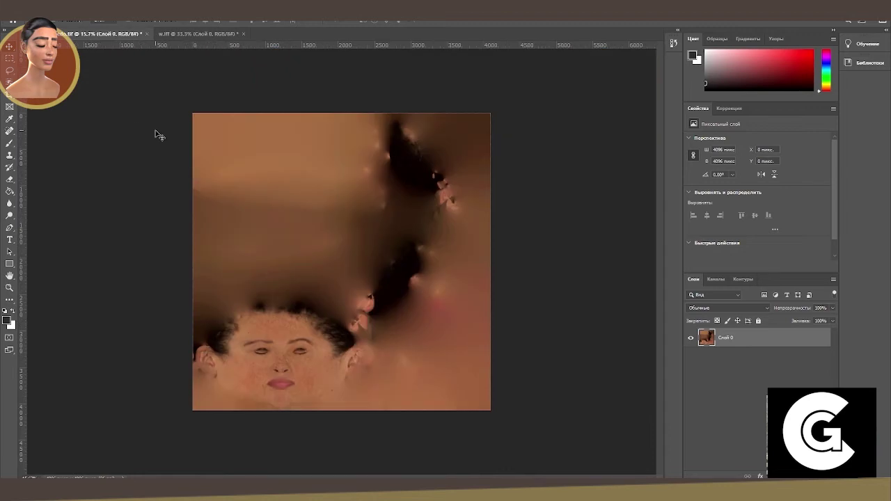
{"action": "key", "text": "ctrl+Tab"}
{"action": "key", "text": "ctrl+v"}
{"action": "key", "text": "ctrl+bracketleft"}
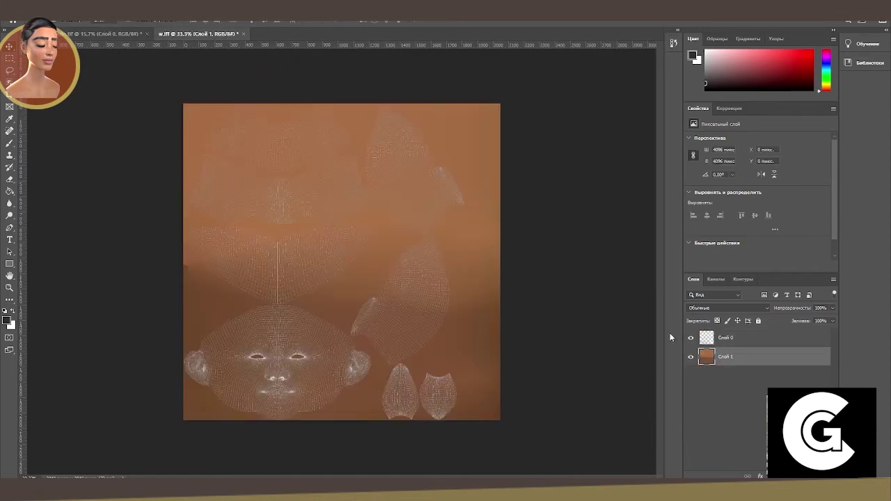
Scale the pasted texture layer to fill the 2048×2048 canvas.
{"action": "key", "text": "ctrl+t"}
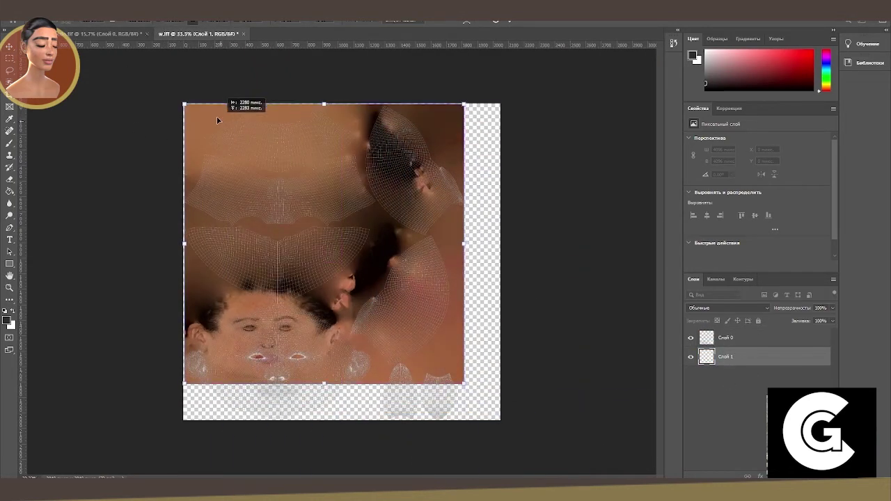
{"action": "mouse_move", "coordinate": [464, 378]}
{"action": "left_mouse_down"}
{"action": "mouse_move", "coordinate": [500, 419]}
{"action": "mouse_move", "coordinate": [616, 370]}
{"action": "left_mouse_up"}
{"action": "scroll", "coordinate": [617, 370], "scroll_direction": "up", "scroll_amount": 5, "text": "alt"}
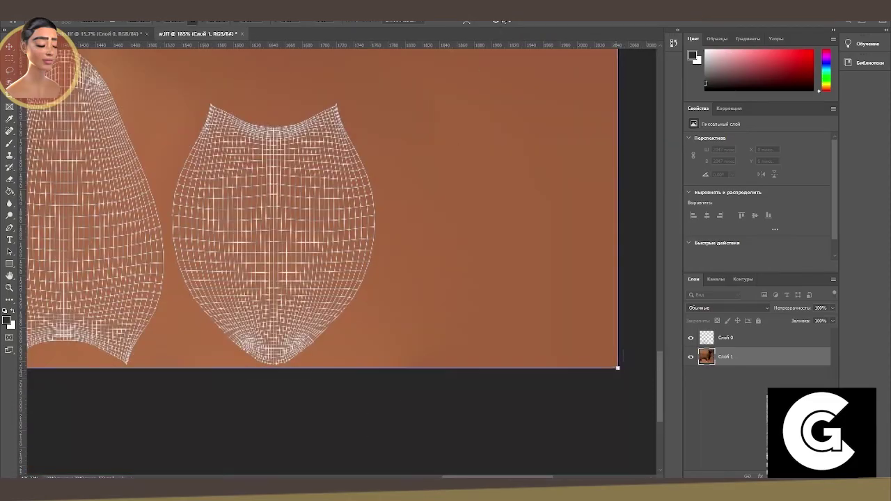
{"action": "key", "text": "Return"}
{"action": "scroll", "coordinate": [376, 259], "scroll_direction": "up", "scroll_amount": 2, "text": "alt"}
{"action": "scroll", "coordinate": [376, 259], "scroll_direction": "up", "scroll_amount": 3, "text": "alt"}
{"action": "scroll", "coordinate": [376, 259], "scroll_direction": "up", "scroll_amount": 2, "text": "alt"}
{"action": "scroll", "coordinate": [376, 260], "scroll_direction": "up", "scroll_amount": 3, "text": "alt"}
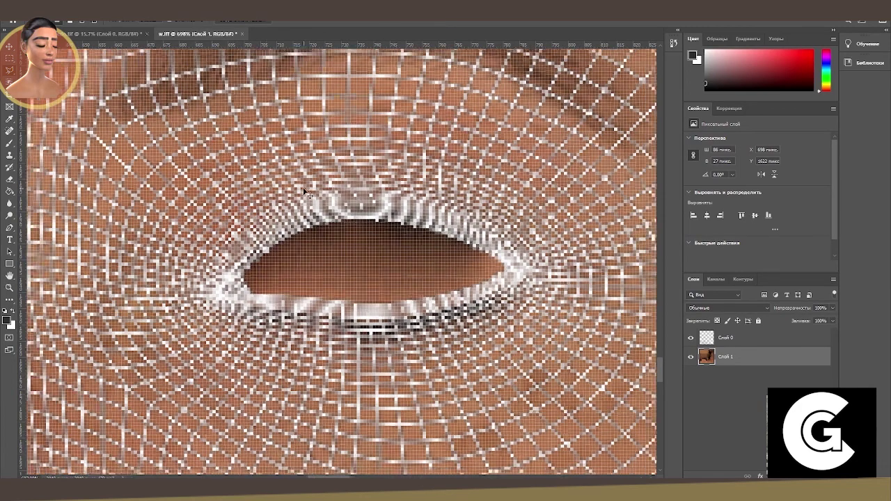
Hide the UV wireframe layer and fill the first eye opening with dark grey.
{"action": "key", "text": "ctrl+1"}
{"action": "left_click", "coordinate": [691, 338]}
{"action": "key", "text": "ctrl+plus"}
{"action": "key", "text": "ctrl+plus"}
{"action": "key", "text": "ctrl+plus"}
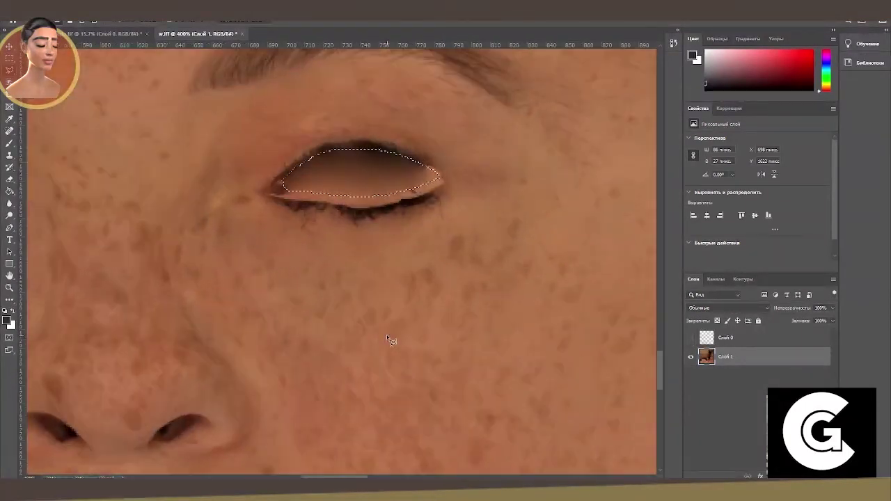
{"action": "left_click", "coordinate": [7, 319]}
{"action": "left_click", "coordinate": [743, 69]}
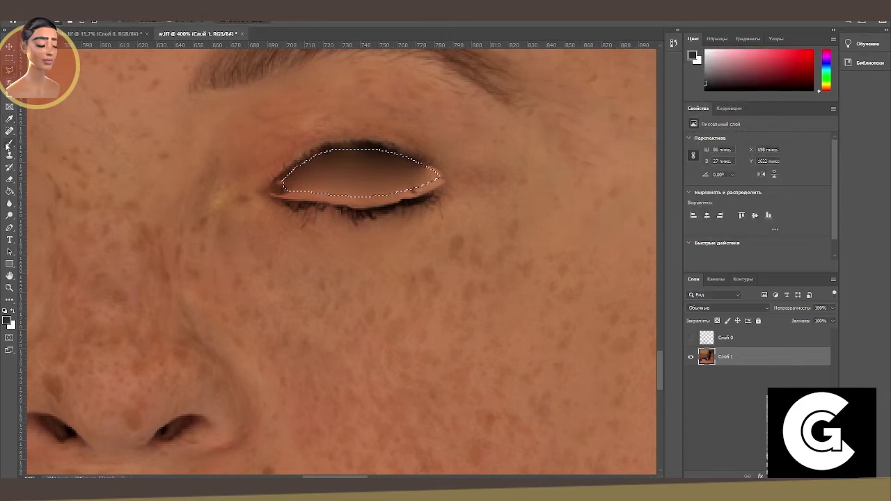
{"action": "key", "text": "alt+BackSpace"}
{"action": "left_click", "coordinate": [161, 21]}
{"action": "left_click", "coordinate": [195, 32]}
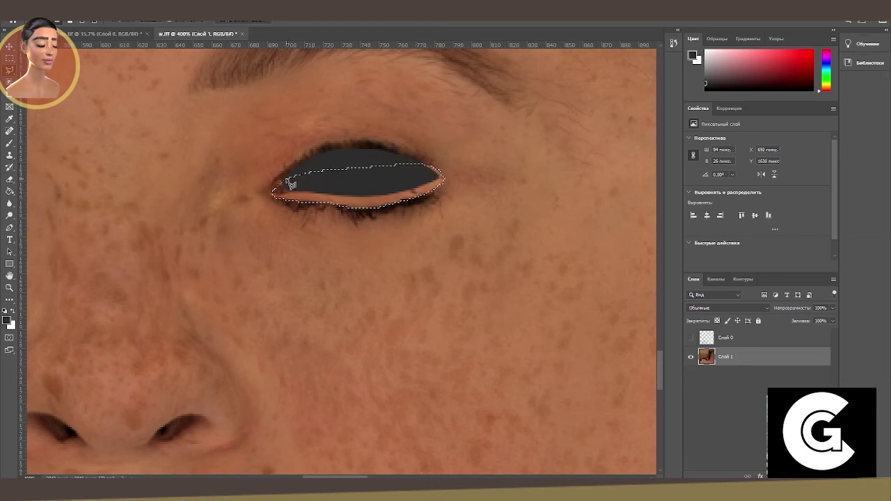
Fill the other eye opening with dark grey and zoom out to the whole texture.
{"action": "key", "text": "b"}
{"action": "key", "text": "alt+BackSpace"}
{"action": "key", "text": "ctrl+d"}
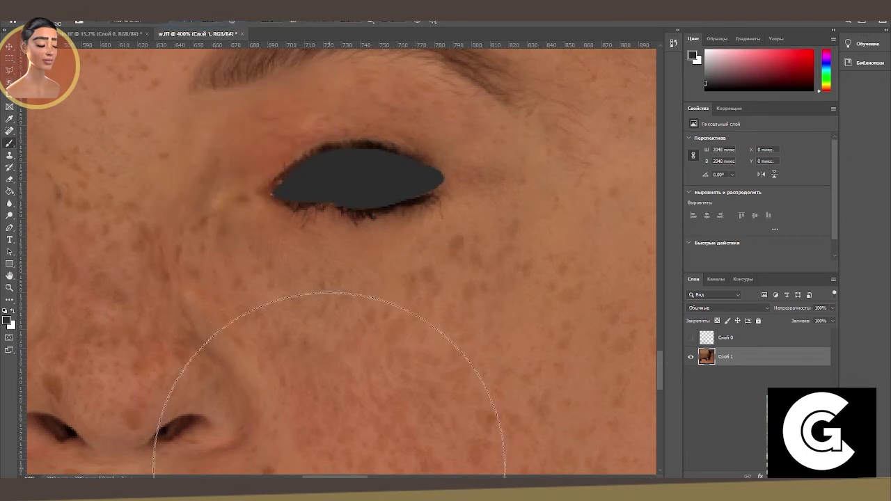
{"action": "scroll", "coordinate": [55, 83], "scroll_direction": "left", "scroll_amount": 5}
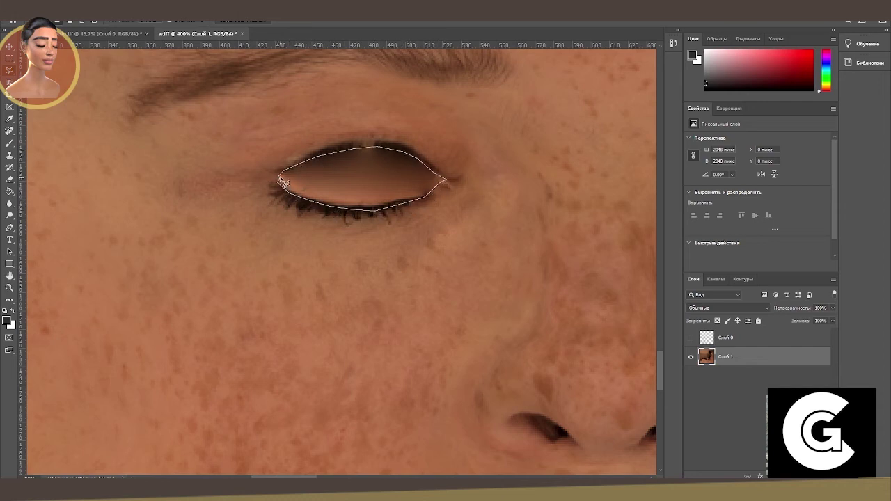
{"action": "key", "text": "alt+BackSpace"}
{"action": "key", "text": "ctrl+d"}
{"action": "key", "text": "ctrl+0"}
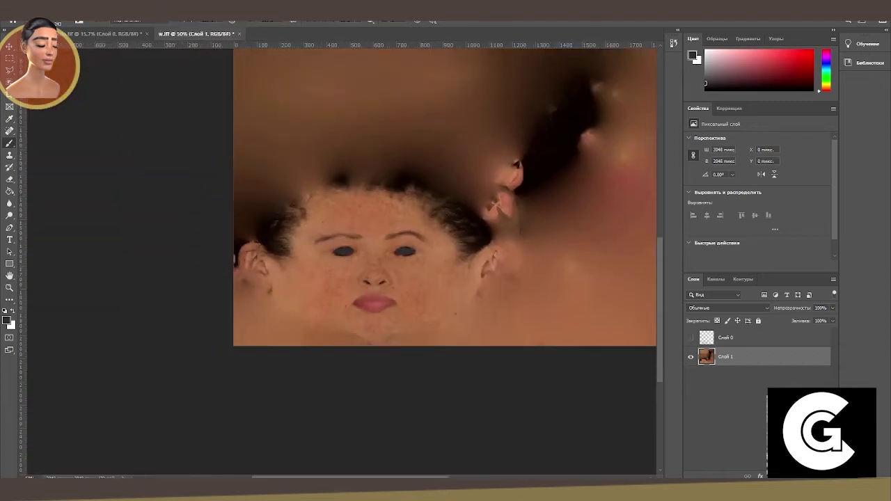
Save a copy of the texture as errerere.jpg in the dessi folder.
{"action": "key", "text": "ctrl+s"}
{"action": "type", "text": "erterer"}
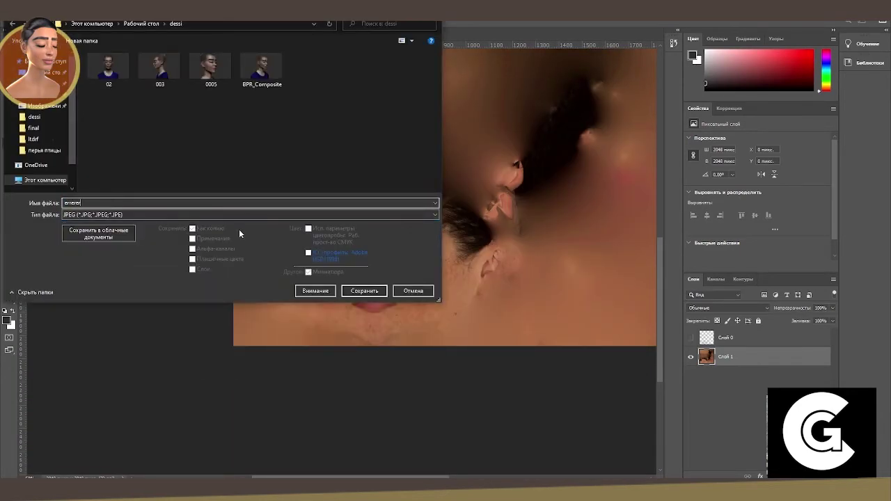
{"action": "key", "text": "Return"}
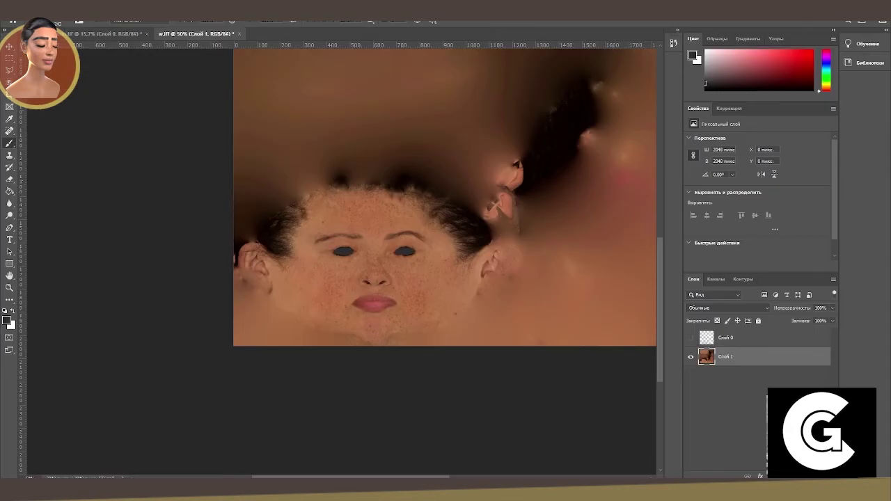
{"action": "left_click", "coordinate": [124, 155]}
{"action": "left_click", "coordinate": [511, 328]}
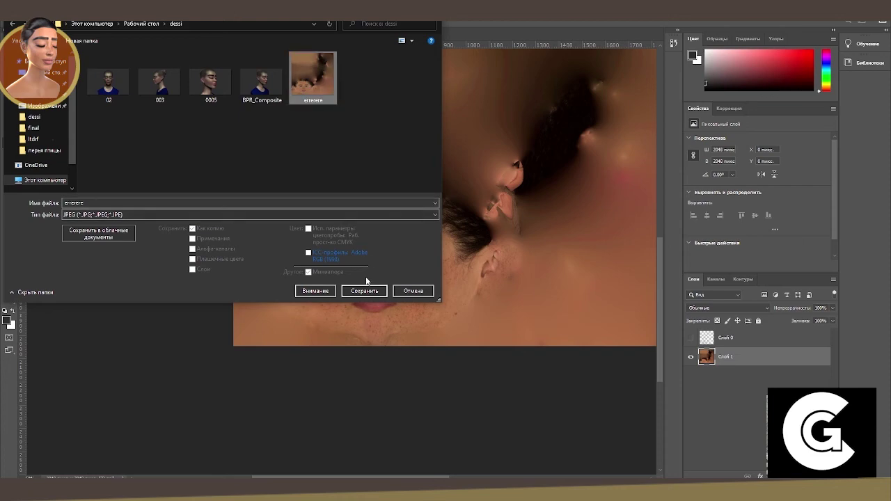
{"action": "left_click", "coordinate": [365, 289]}
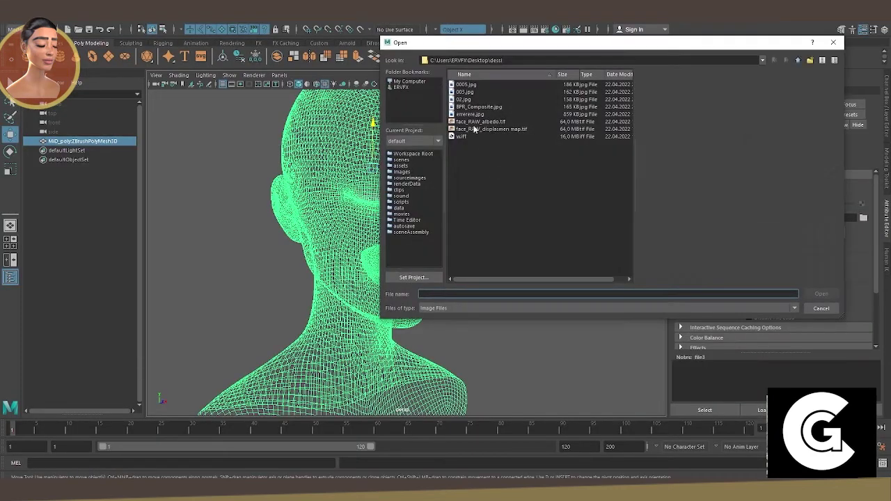
Load errerere.jpg as the image file of the head material's texture node.
{"action": "left_click", "coordinate": [472, 123]}
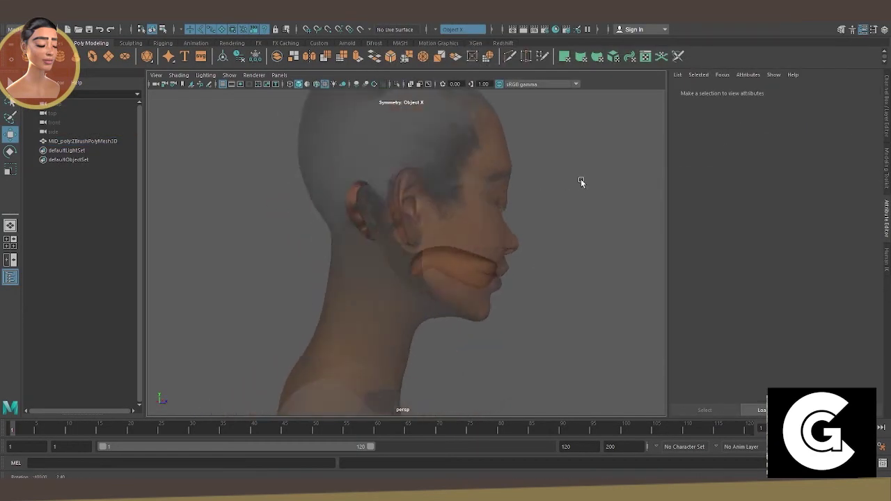
{"action": "mouse_move", "coordinate": [581, 182]}
{"action": "left_mouse_down", "text": "alt"}
{"action": "mouse_move", "coordinate": [395, 172]}
{"action": "mouse_move", "coordinate": [502, 188]}
{"action": "left_mouse_up", "text": "alt"}
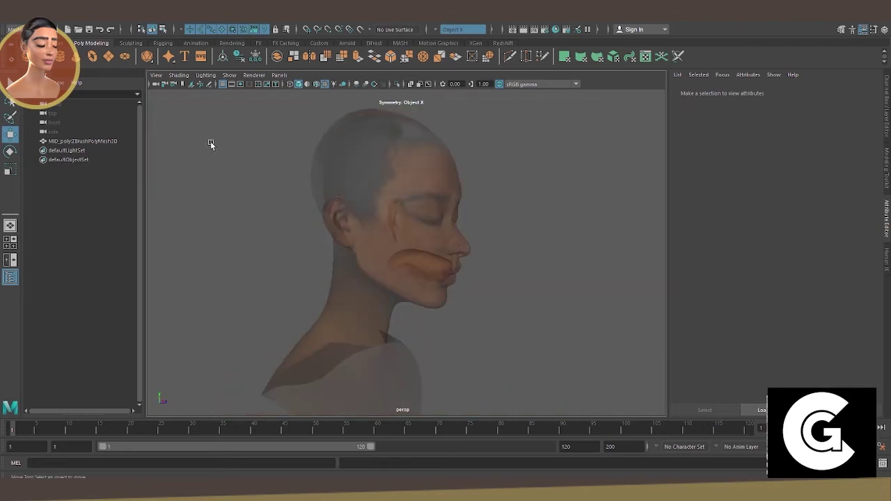
{"action": "left_click", "coordinate": [376, 167]}
{"action": "right_click", "coordinate": [731, 210]}
{"action": "left_click", "coordinate": [724, 229]}
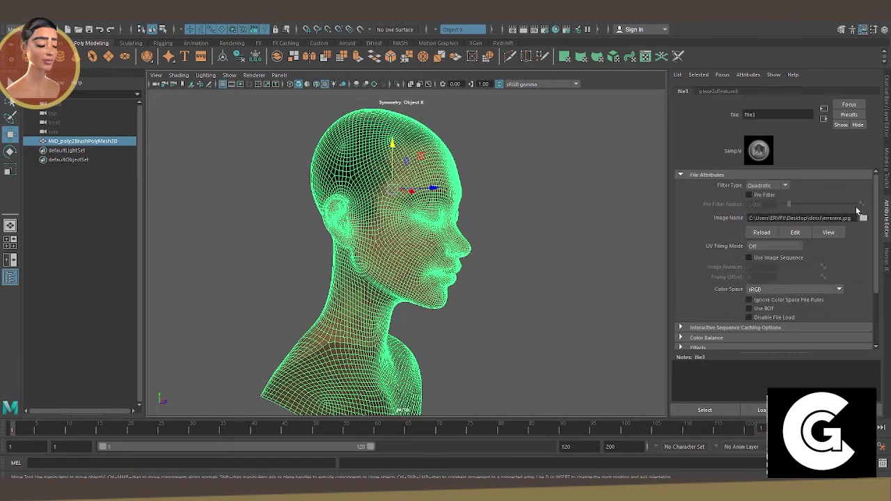
{"action": "left_click", "coordinate": [549, 203]}
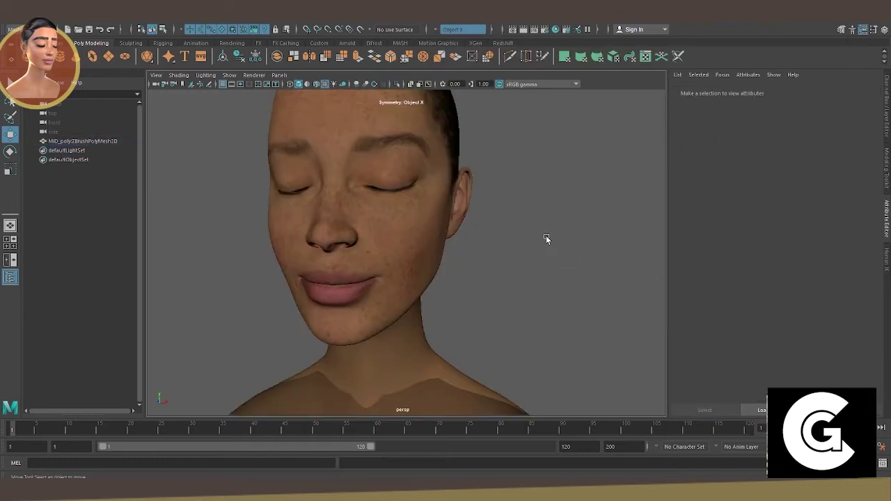
Orbit and zoom around the head to check the errerere.jpg texture on the face.
{"action": "mouse_move", "coordinate": [546, 236]}
{"action": "left_mouse_down", "text": "alt"}
{"action": "mouse_move", "coordinate": [500, 221]}
{"action": "mouse_move", "coordinate": [578, 187]}
{"action": "mouse_move", "coordinate": [368, 175]}
{"action": "mouse_move", "coordinate": [549, 201]}
{"action": "left_mouse_up", "text": "alt"}
{"action": "scroll", "coordinate": [454, 199], "scroll_direction": "up", "scroll_amount": 3}
{"action": "scroll", "coordinate": [434, 183], "scroll_direction": "up", "scroll_amount": 2}
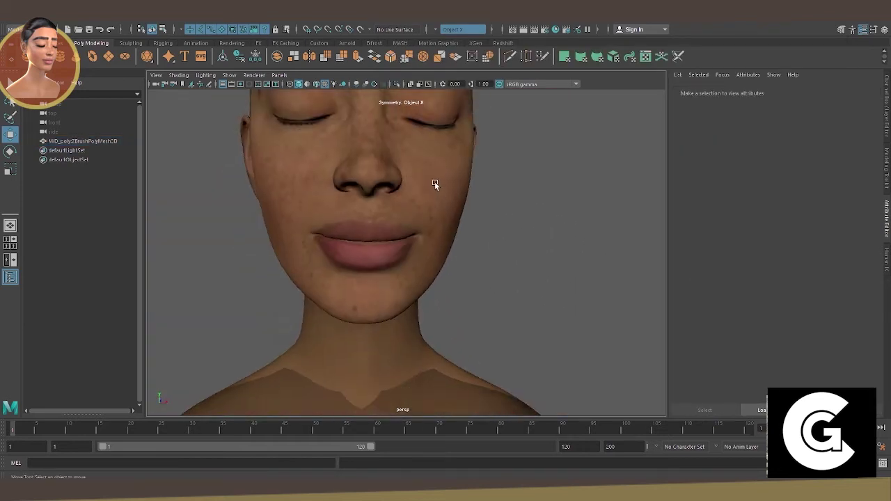
{"action": "left_click_drag", "start_coordinate": [434, 183], "coordinate": [506, 195], "text": "alt"}
{"action": "right_click_drag", "start_coordinate": [505, 195], "coordinate": [545, 271], "text": "alt"}
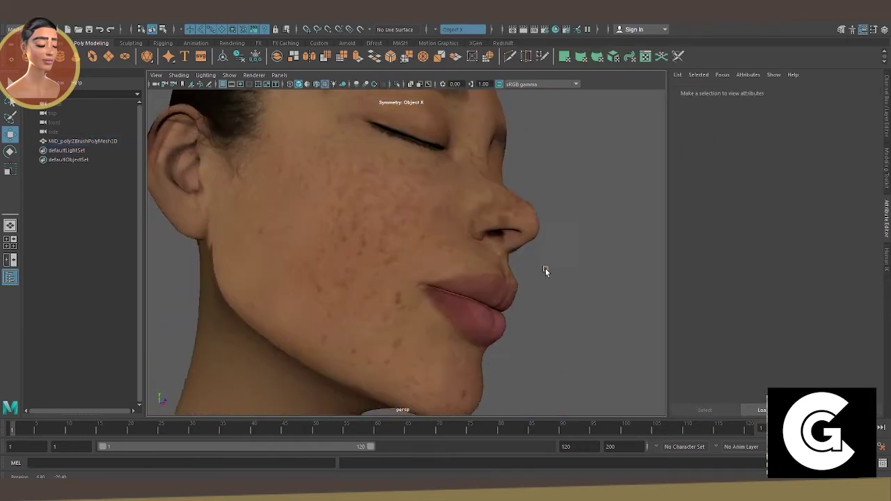
{"action": "scroll", "coordinate": [545, 269], "scroll_direction": "down", "scroll_amount": 3}
{"action": "mouse_move", "coordinate": [546, 268]}
{"action": "left_mouse_down", "text": "alt"}
{"action": "mouse_move", "coordinate": [575, 199]}
{"action": "mouse_move", "coordinate": [474, 249]}
{"action": "mouse_move", "coordinate": [447, 214]}
{"action": "left_mouse_up", "text": "alt"}
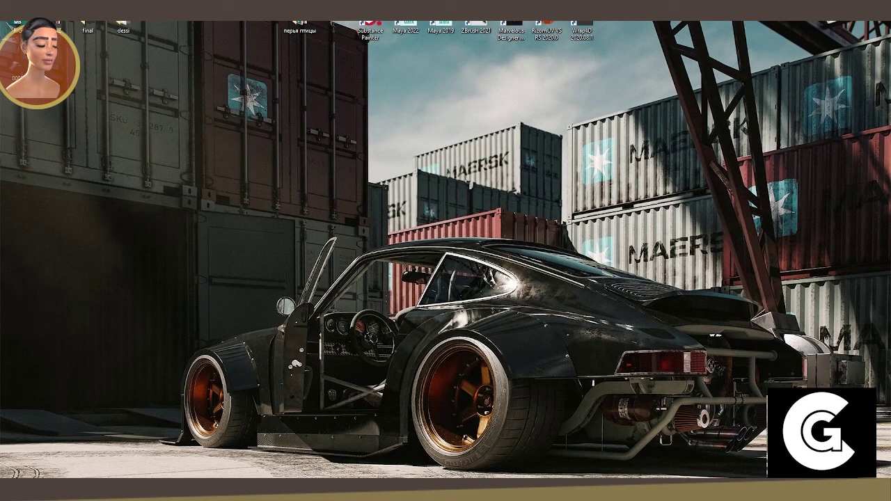
Restore Maya and orbit around the textured head to a side profile.
{"action": "left_click", "coordinate": [159, 456]}
{"action": "left_click_drag", "start_coordinate": [244, 242], "coordinate": [473, 245], "text": "alt"}
{"action": "right_click_drag", "start_coordinate": [473, 245], "coordinate": [527, 272], "text": "alt"}
{"action": "mouse_move", "coordinate": [527, 272]}
{"action": "left_mouse_down", "text": "alt"}
{"action": "mouse_move", "coordinate": [374, 268]}
{"action": "mouse_move", "coordinate": [509, 269]}
{"action": "mouse_move", "coordinate": [539, 328]}
{"action": "mouse_move", "coordinate": [378, 213]}
{"action": "mouse_move", "coordinate": [393, 281]}
{"action": "left_mouse_up", "text": "alt"}
{"action": "right_click_drag", "start_coordinate": [392, 281], "coordinate": [334, 280], "text": "alt"}
{"action": "left_click", "coordinate": [390, 278]}
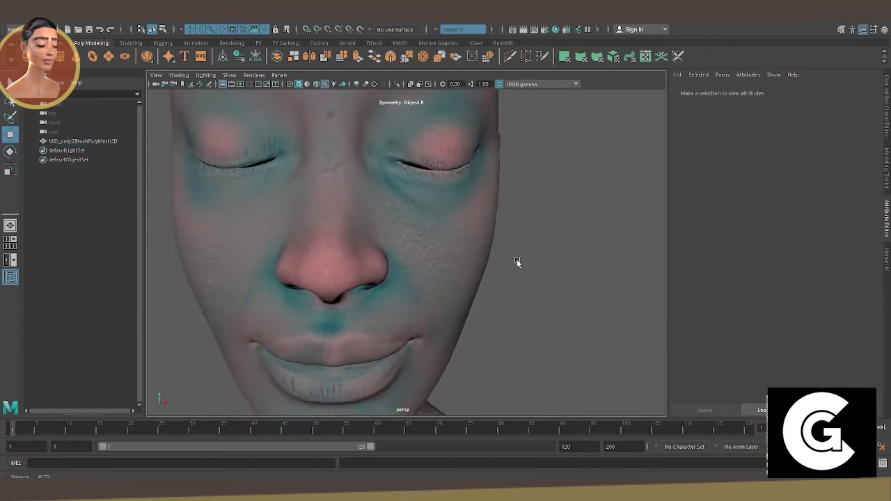
Inspect the lips and ear up close, then orbit back toward the front.
{"action": "mouse_move", "coordinate": [517, 259]}
{"action": "left_mouse_down", "text": "alt"}
{"action": "mouse_move", "coordinate": [523, 248]}
{"action": "mouse_move", "coordinate": [501, 225]}
{"action": "left_mouse_up", "text": "alt"}
{"action": "right_click_drag", "start_coordinate": [501, 225], "coordinate": [454, 293], "text": "alt"}
{"action": "mouse_move", "coordinate": [453, 293]}
{"action": "left_mouse_down", "text": "alt"}
{"action": "mouse_move", "coordinate": [482, 288]}
{"action": "mouse_move", "coordinate": [438, 278]}
{"action": "left_mouse_up", "text": "alt"}
{"action": "right_click_drag", "start_coordinate": [438, 279], "coordinate": [368, 239], "text": "alt"}
{"action": "mouse_move", "coordinate": [368, 239]}
{"action": "left_mouse_down", "text": "alt"}
{"action": "mouse_move", "coordinate": [480, 279]}
{"action": "mouse_move", "coordinate": [519, 243]}
{"action": "mouse_move", "coordinate": [312, 276]}
{"action": "left_mouse_up", "text": "alt"}
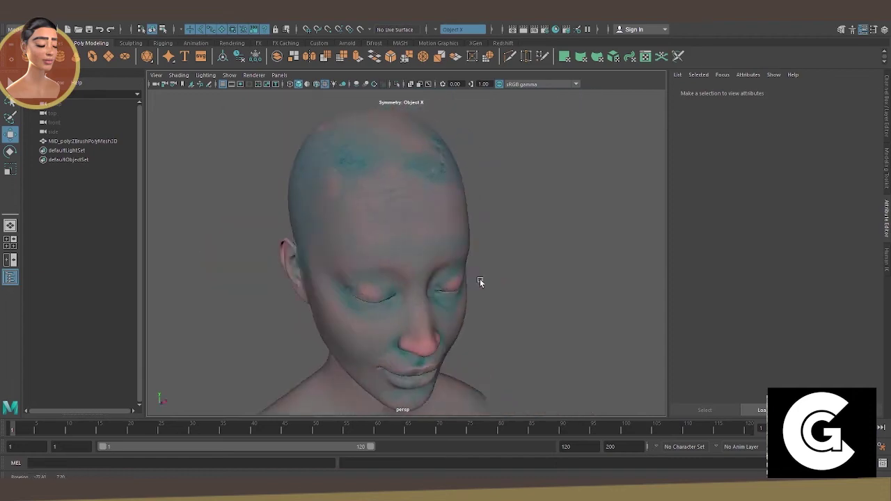
{"action": "right_click_drag", "start_coordinate": [312, 276], "coordinate": [523, 257], "text": "alt"}
{"action": "left_click_drag", "start_coordinate": [523, 257], "coordinate": [427, 283], "text": "alt"}
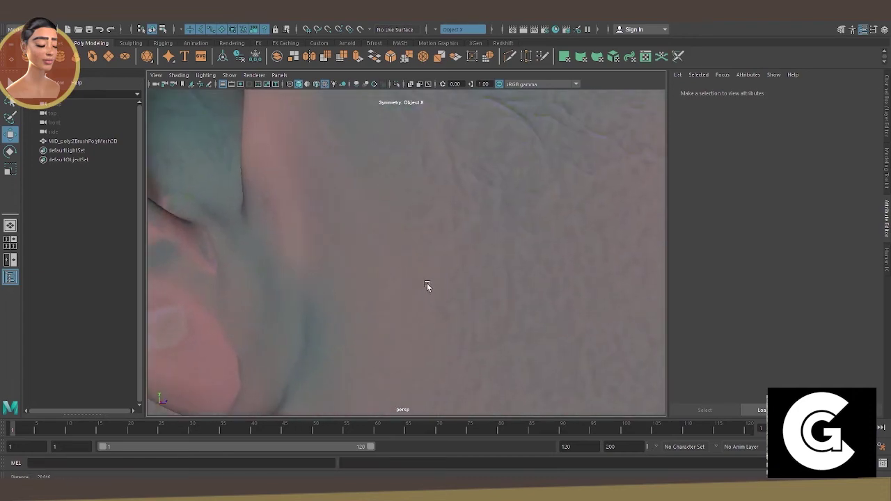
{"action": "right_click_drag", "start_coordinate": [427, 283], "coordinate": [295, 214], "text": "alt"}
{"action": "mouse_move", "coordinate": [295, 213]}
{"action": "left_mouse_down", "text": "alt"}
{"action": "mouse_move", "coordinate": [430, 204]}
{"action": "mouse_move", "coordinate": [388, 205]}
{"action": "left_mouse_up", "text": "alt"}
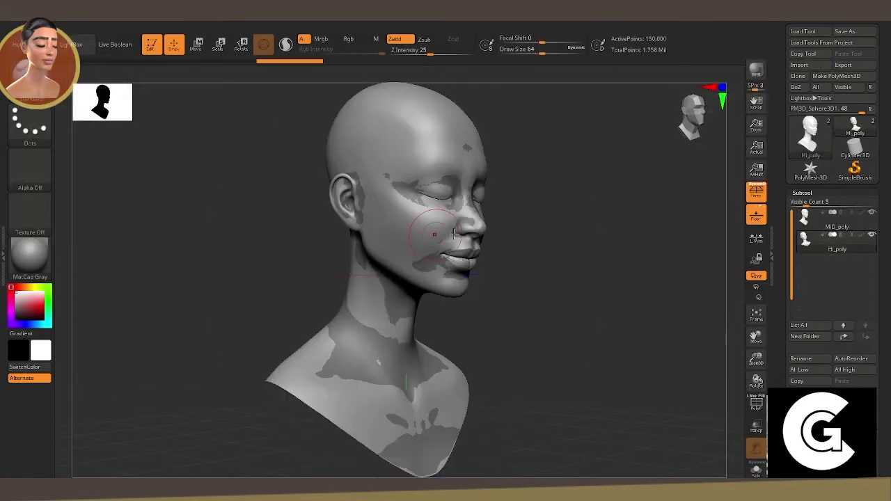
Select the MiD_poly thumbnail in the Tool palette as the current model.
{"action": "left_click", "coordinate": [805, 218]}
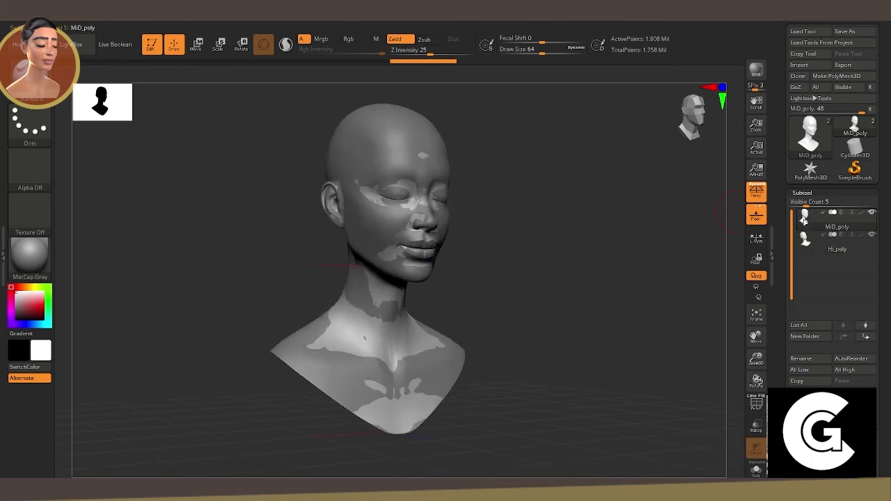
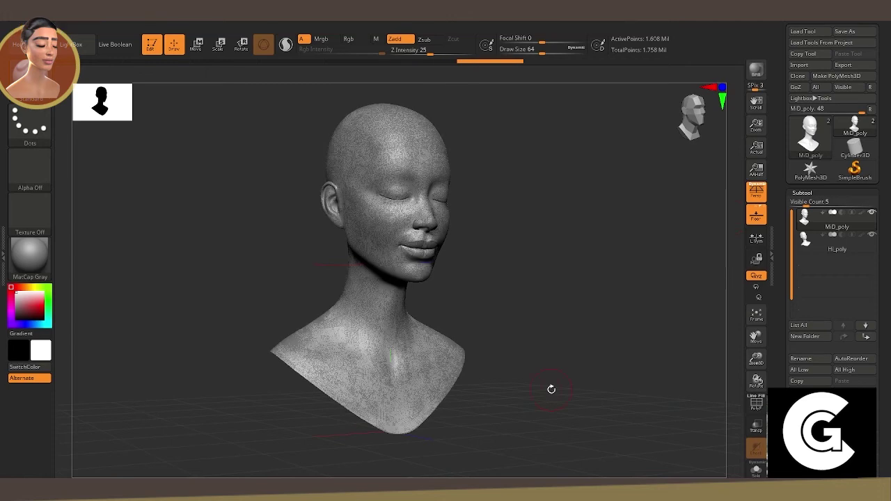
Zoom into the lips, then orbit and zoom out to a full frontal view of the bust.
{"action": "mouse_move", "coordinate": [569, 261]}
{"action": "right_mouse_down", "text": "ctrl"}
{"action": "mouse_move", "coordinate": [564, 243]}
{"action": "mouse_move", "coordinate": [597, 274]}
{"action": "right_mouse_up", "text": "ctrl"}
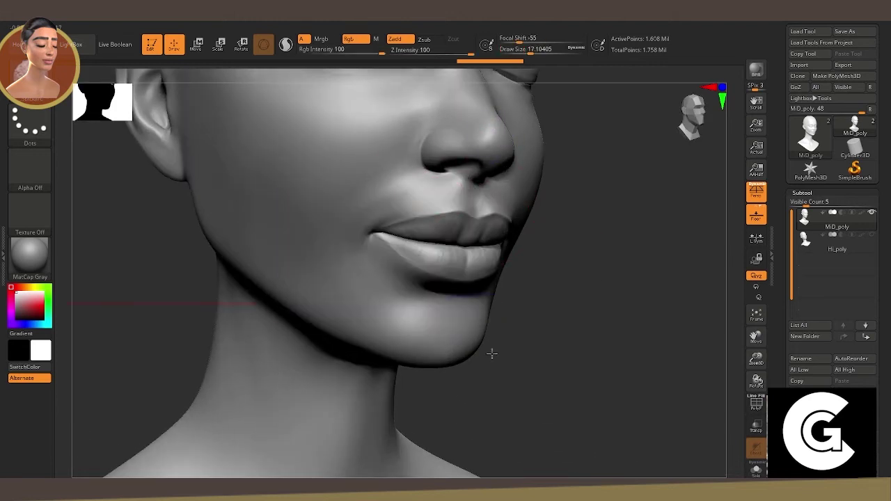
{"action": "mouse_move", "coordinate": [489, 354]}
{"action": "left_mouse_down"}
{"action": "mouse_move", "coordinate": [469, 347]}
{"action": "mouse_move", "coordinate": [543, 320]}
{"action": "left_mouse_up"}
{"action": "key", "text": "space"}
{"action": "key", "text": "space"}
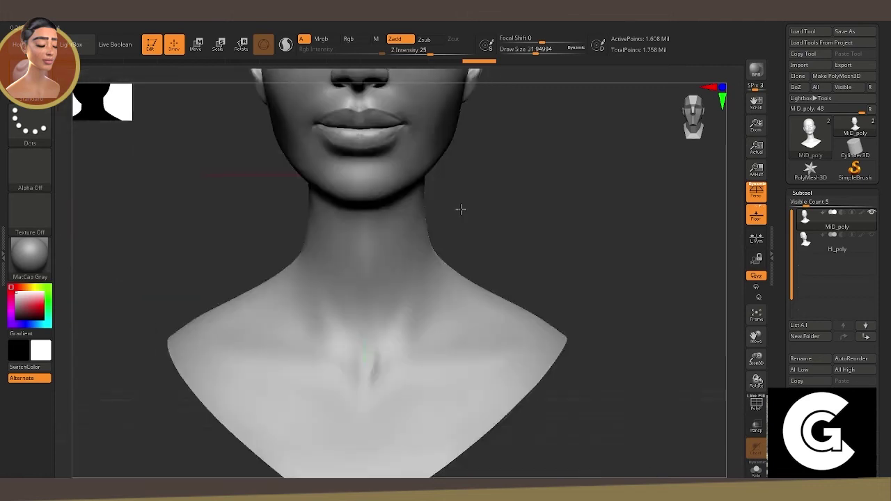
{"action": "key", "text": "space"}
{"action": "left_click_drag", "start_coordinate": [460, 207], "coordinate": [488, 207]}
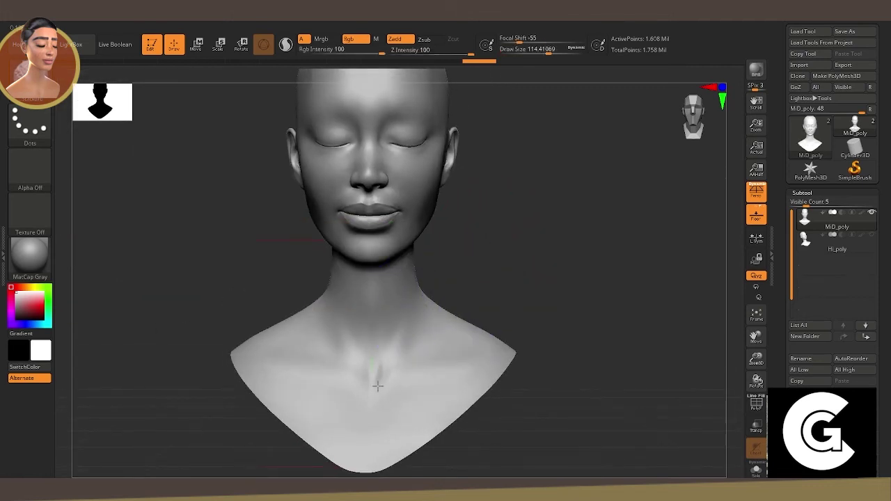
{"action": "mouse_move", "coordinate": [230, 292]}
{"action": "left_mouse_down"}
{"action": "mouse_move", "coordinate": [557, 285]}
{"action": "mouse_move", "coordinate": [577, 90]}
{"action": "left_mouse_up"}
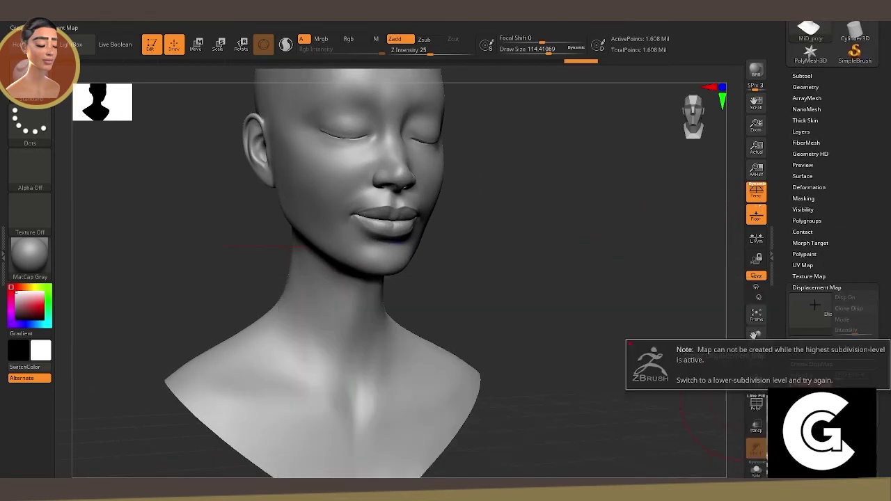
Turn on Disp On and set the displacement Intensity to 0.0080.
{"action": "left_click", "coordinate": [811, 317]}
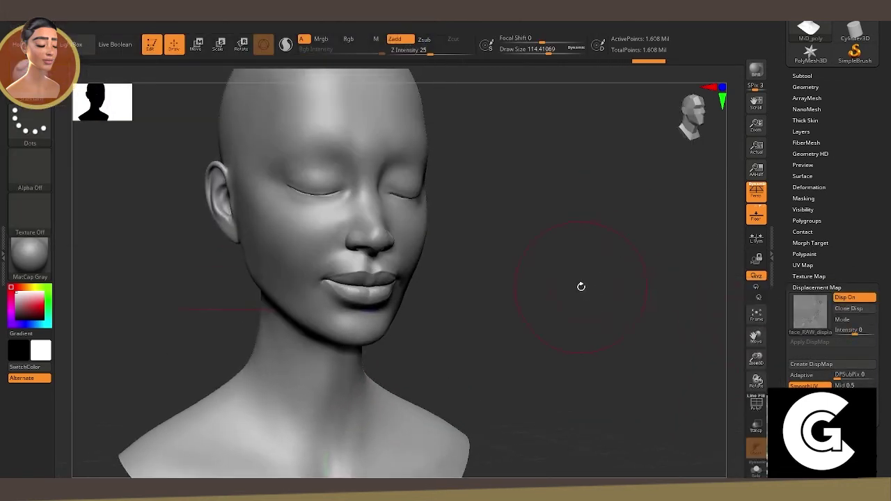
{"action": "left_click", "coordinate": [816, 288]}
{"action": "left_click", "coordinate": [817, 288]}
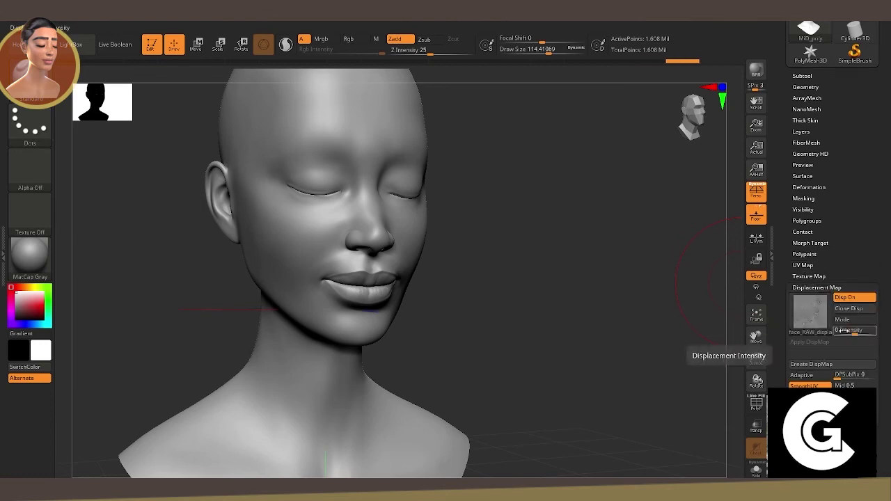
{"action": "type", "text": ".00184"}
{"action": "mouse_move", "coordinate": [845, 330]}
{"action": "left_mouse_down"}
{"action": "mouse_move", "coordinate": [858, 331]}
{"action": "mouse_move", "coordinate": [839, 330]}
{"action": "left_mouse_up"}
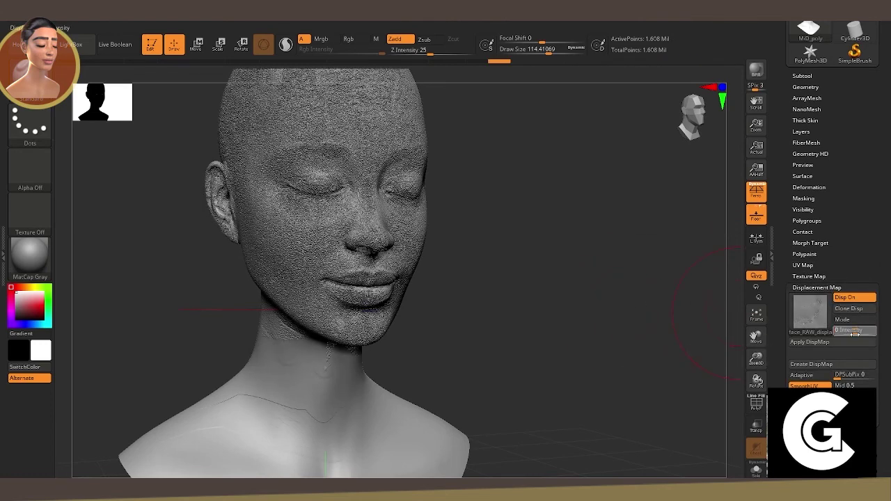
{"action": "mouse_move", "coordinate": [613, 318]}
{"action": "left_mouse_down"}
{"action": "mouse_move", "coordinate": [542, 343]}
{"action": "mouse_move", "coordinate": [591, 344]}
{"action": "mouse_move", "coordinate": [610, 364]}
{"action": "mouse_move", "coordinate": [597, 254]}
{"action": "mouse_move", "coordinate": [597, 352]}
{"action": "left_mouse_up"}
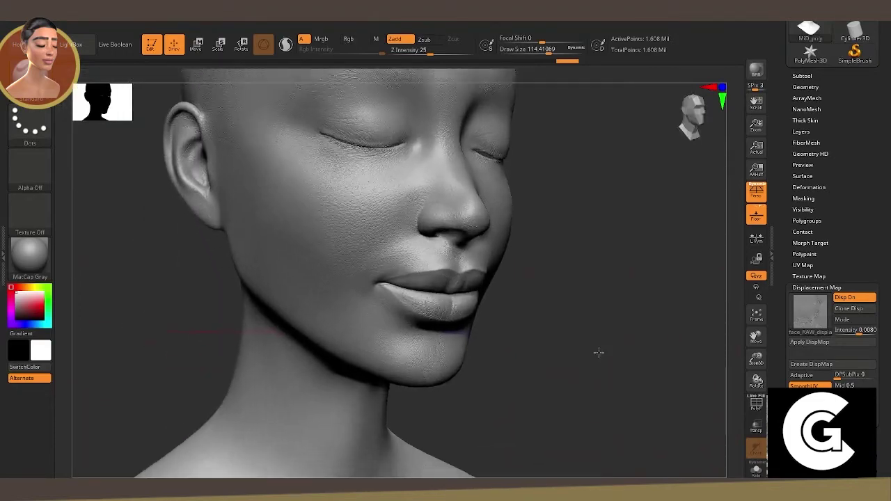
{"action": "left_click", "coordinate": [801, 131]}
{"action": "left_click", "coordinate": [801, 131]}
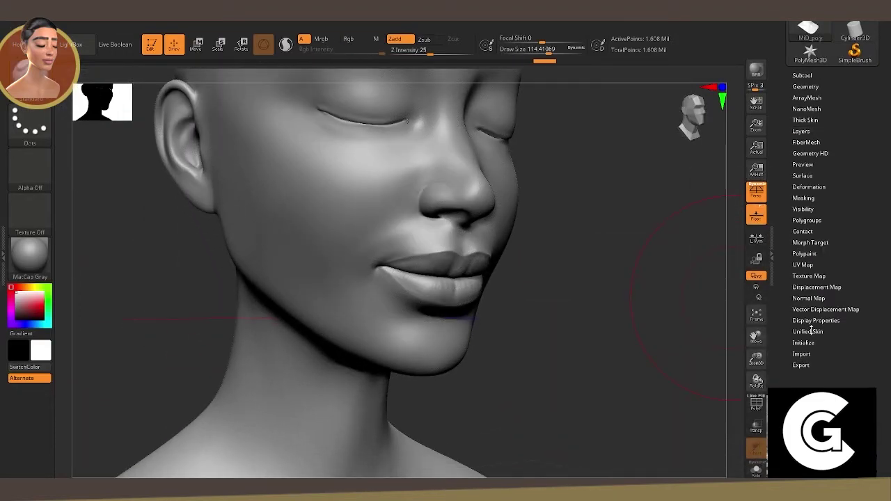
{"action": "left_click", "coordinate": [816, 287]}
{"action": "left_click_drag", "start_coordinate": [854, 330], "coordinate": [860, 335]}
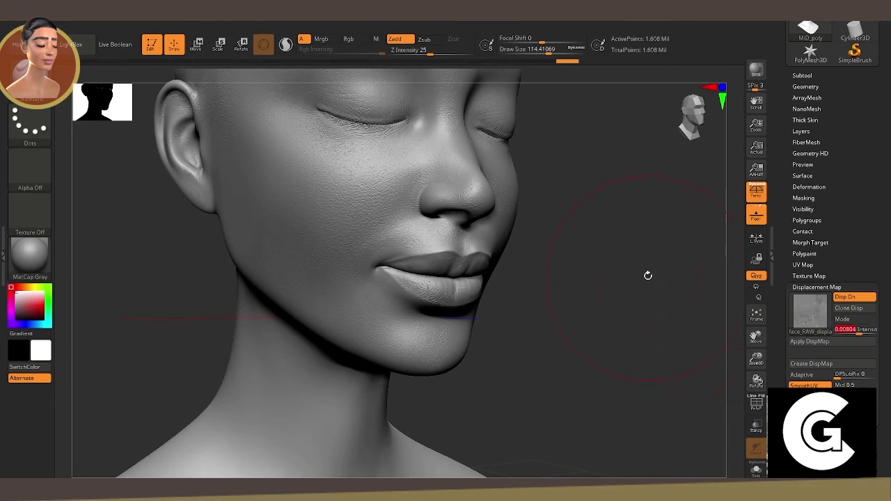
Orbit the head to inspect the skin detail and try lowering the subdivision level.
{"action": "left_click_drag", "start_coordinate": [647, 275], "coordinate": [668, 306]}
{"action": "left_click", "coordinate": [810, 341]}
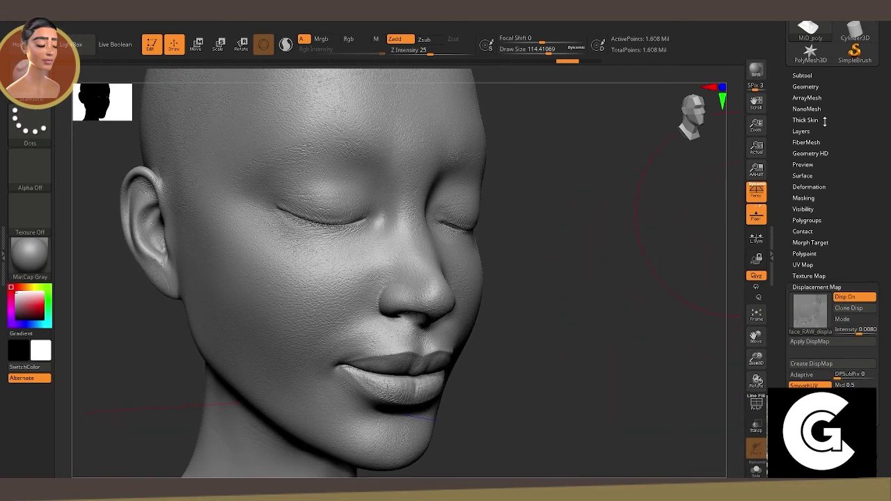
{"action": "left_click", "coordinate": [806, 86]}
{"action": "mouse_move", "coordinate": [812, 106]}
{"action": "left_mouse_down"}
{"action": "mouse_move", "coordinate": [786, 130]}
{"action": "mouse_move", "coordinate": [830, 108]}
{"action": "left_mouse_up"}
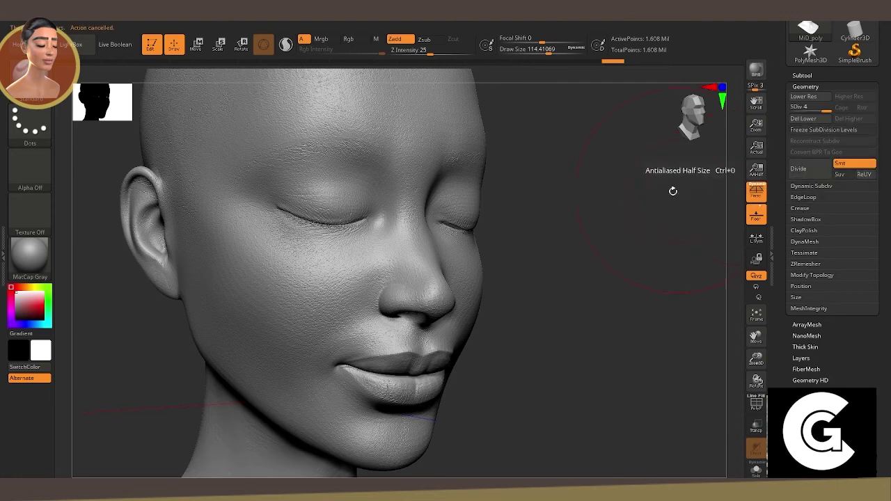
Frame the head and adjust the BPR Shadow settings in the Render palette.
{"action": "mouse_move", "coordinate": [673, 189]}
{"action": "left_mouse_down"}
{"action": "mouse_move", "coordinate": [629, 207]}
{"action": "mouse_move", "coordinate": [636, 225]}
{"action": "left_mouse_up"}
{"action": "key", "text": "f"}
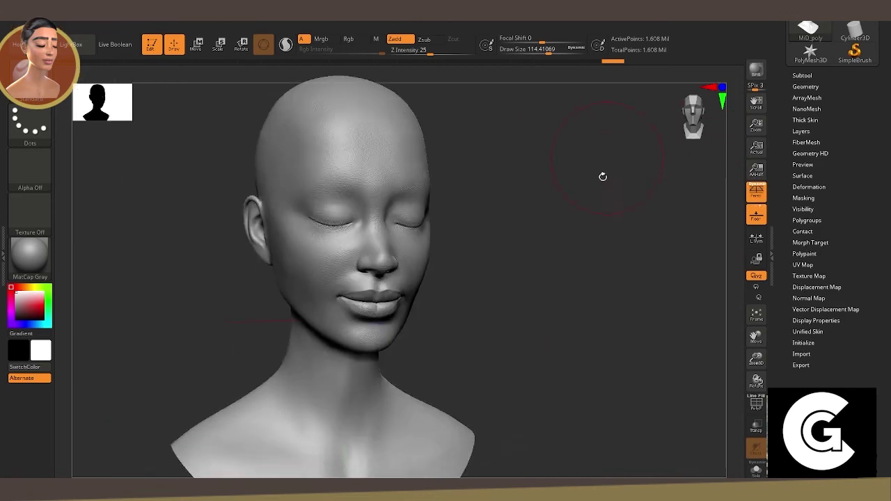
{"action": "mouse_move", "coordinate": [602, 175]}
{"action": "left_mouse_down"}
{"action": "mouse_move", "coordinate": [617, 265]}
{"action": "mouse_move", "coordinate": [577, 269]}
{"action": "left_mouse_up"}
{"action": "left_click", "coordinate": [426, 10]}
{"action": "left_click", "coordinate": [428, 195]}
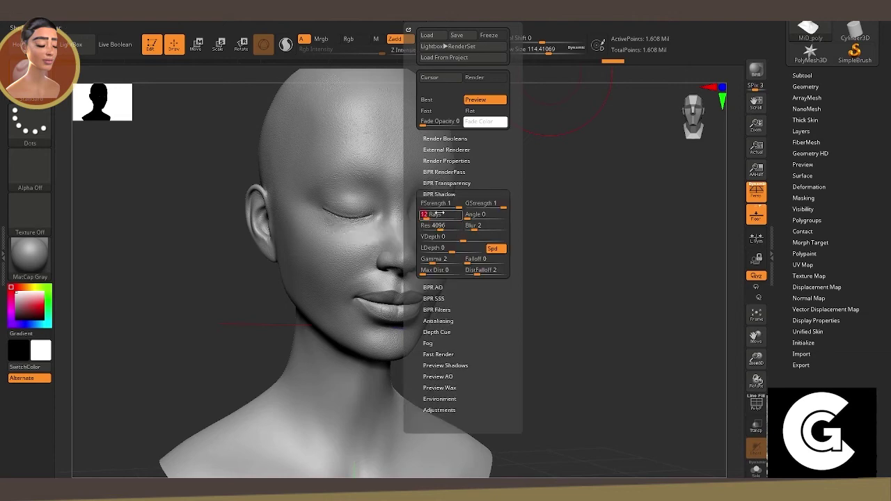
BPR-render the bust from two angles to show the pore detail.
{"action": "left_click_drag", "start_coordinate": [571, 227], "coordinate": [613, 259], "text": "alt"}
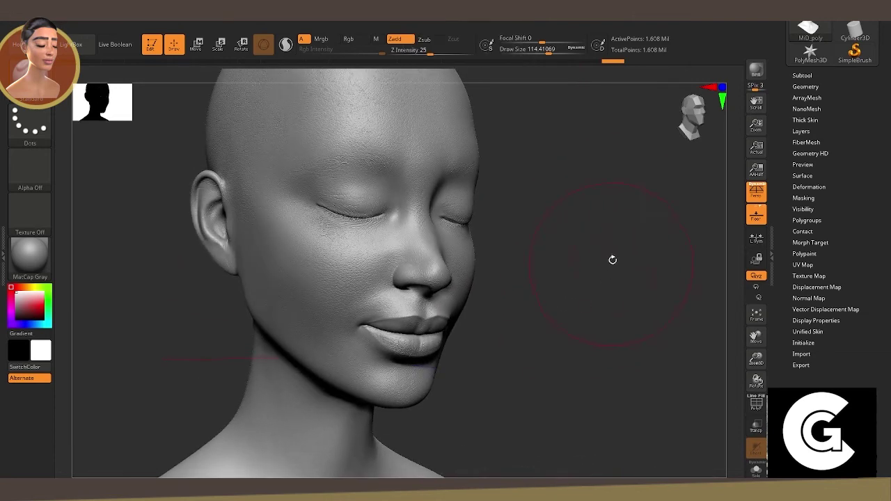
{"action": "key", "text": "shift+r"}
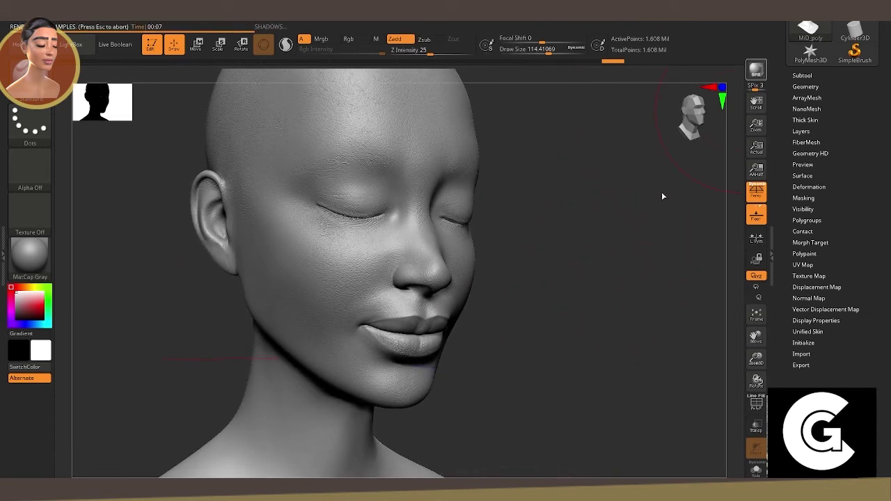
{"action": "left_click_drag", "start_coordinate": [624, 304], "coordinate": [617, 220]}
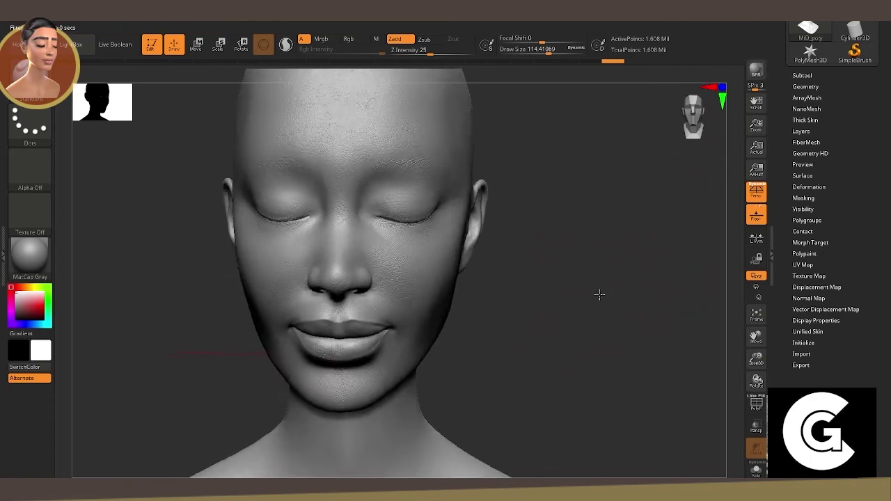
{"action": "key", "text": "shift+r"}
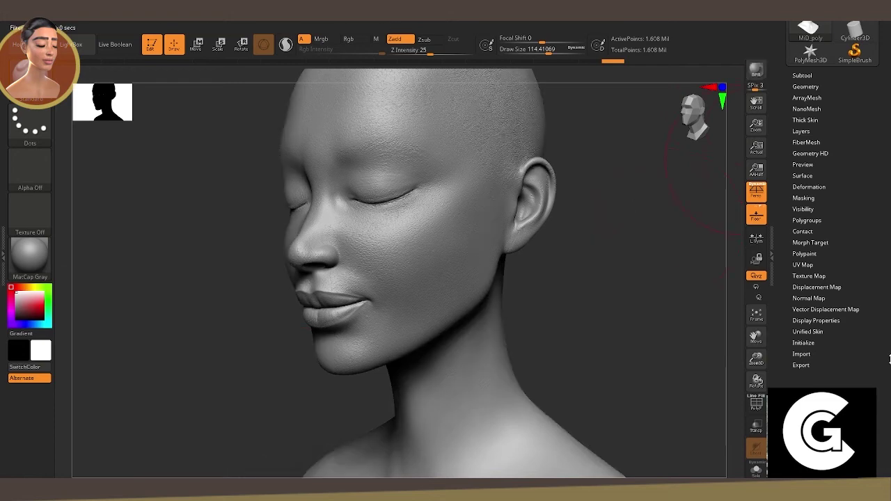
Clone the displacement map into an alpha, turn off Disp On, and drop to SDiv 1.
{"action": "left_click", "coordinate": [816, 287]}
{"action": "left_click", "coordinate": [846, 311]}
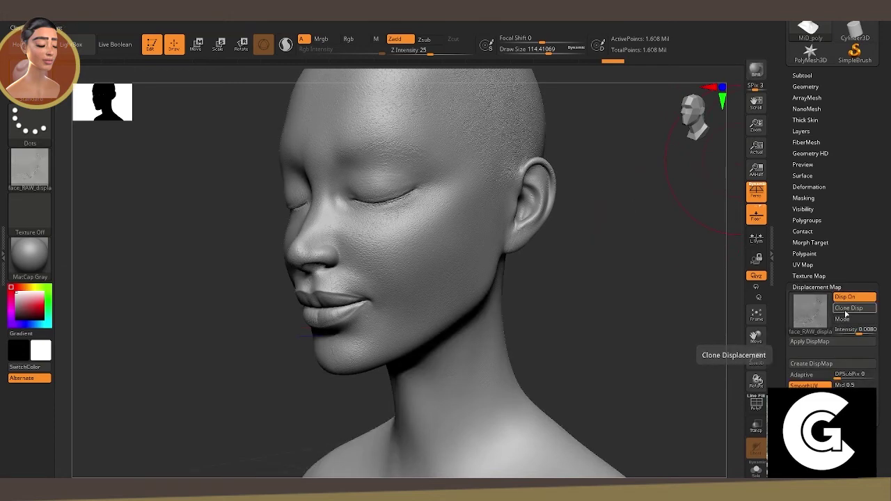
{"action": "left_click", "coordinate": [845, 297]}
{"action": "left_click", "coordinate": [806, 86]}
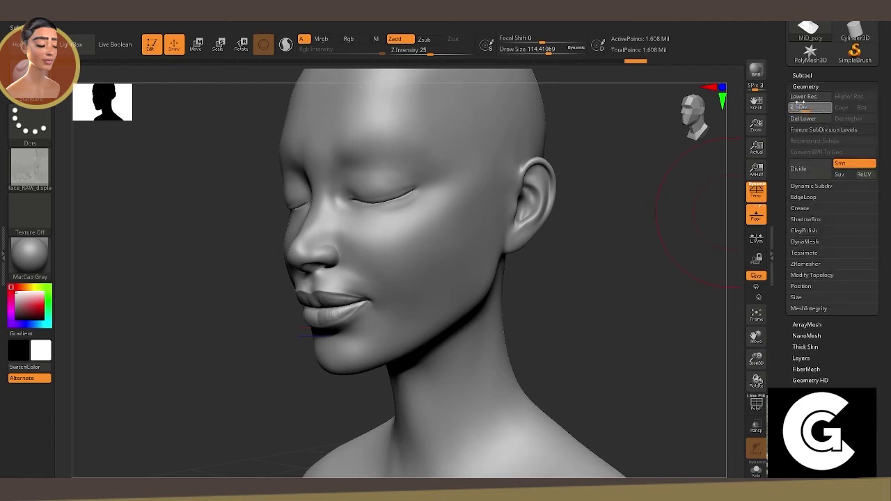
{"action": "left_click", "coordinate": [799, 96]}
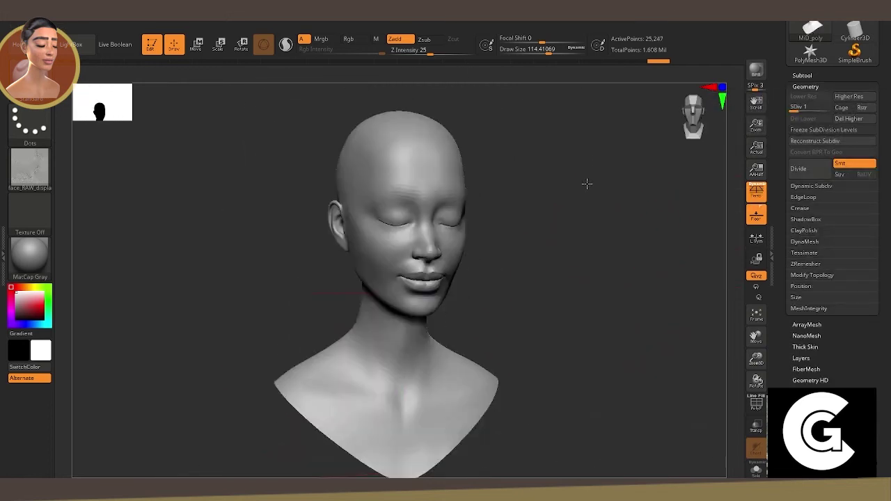
Scroll to the subtool list, open the mesh import dialog, and close it again.
{"action": "left_click", "coordinate": [802, 75]}
{"action": "left_click_drag", "start_coordinate": [790, 98], "coordinate": [790, 190]}
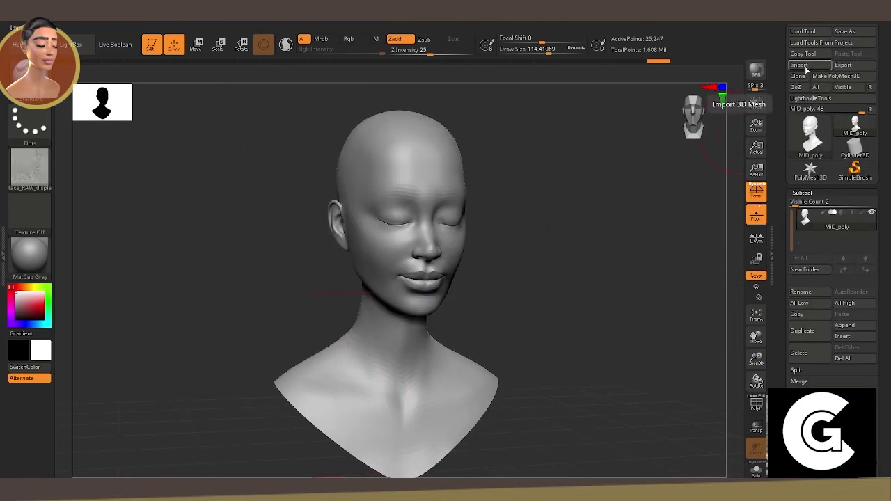
{"action": "left_click", "coordinate": [845, 31]}
{"action": "left_click", "coordinate": [412, 234]}
Divide the head twice to subdivision level 6, about 25.7 million points.
{"action": "left_click", "coordinate": [806, 204]}
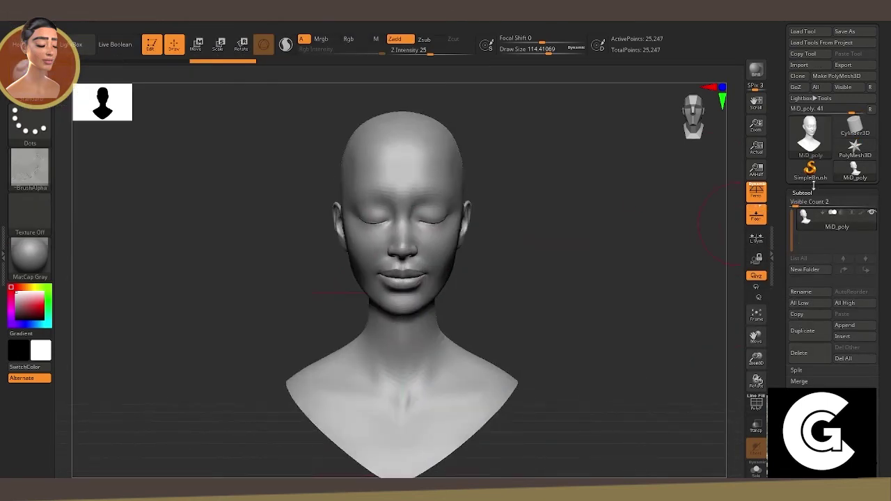
{"action": "left_click", "coordinate": [808, 193]}
{"action": "left_click", "coordinate": [805, 289]}
{"action": "left_click", "coordinate": [805, 291]}
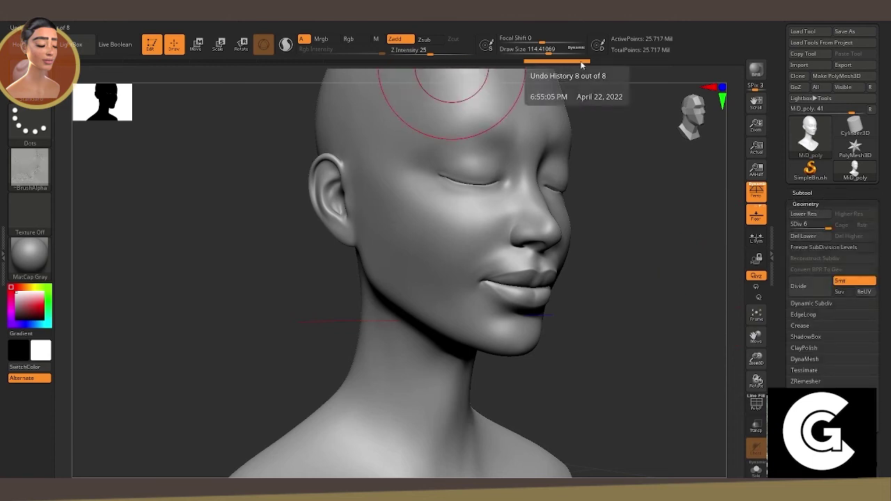
Append a sphere as a new subtool, then reselect MiD_poly.
{"action": "left_click", "coordinate": [845, 325]}
{"action": "left_click", "coordinate": [533, 303]}
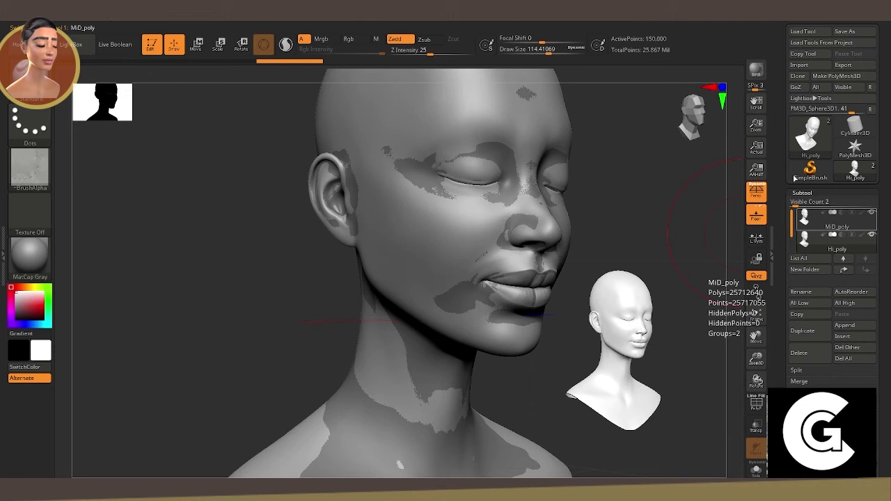
{"action": "left_click", "coordinate": [836, 219]}
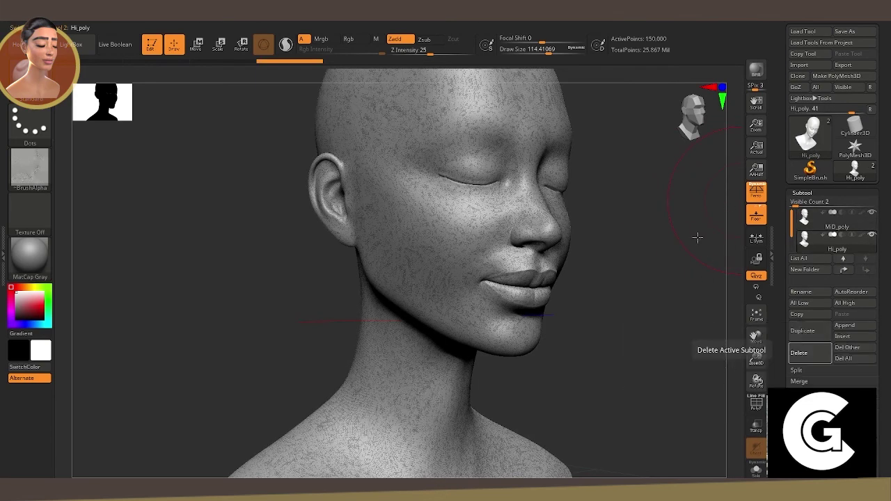
Delete the Hi_poly subtool and zoom in on the eyes and nose.
{"action": "left_click", "coordinate": [848, 348]}
{"action": "right_click_drag", "start_coordinate": [647, 219], "coordinate": [647, 139], "text": "ctrl"}
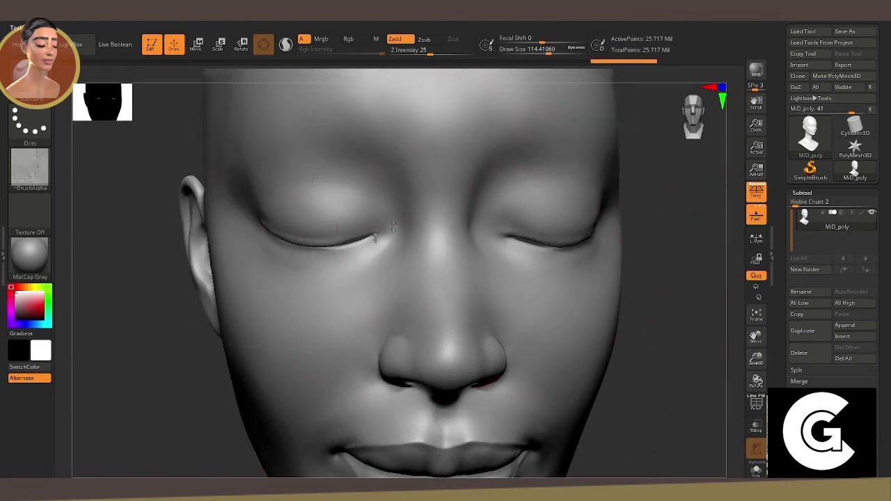
{"action": "key", "text": "space"}
{"action": "key", "text": "b"}
{"action": "key", "text": "s"}
{"action": "key", "text": "t"}
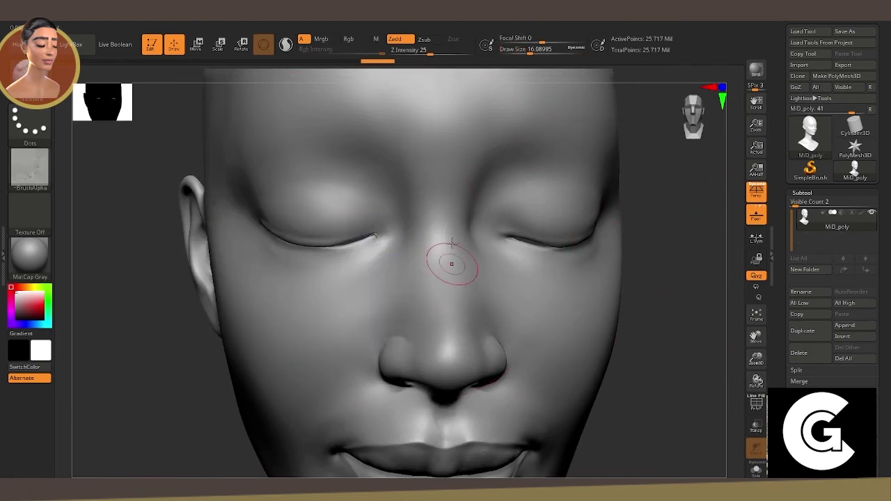
Lower the head to subdivision level 5 with 8.43 million points.
{"action": "left_click", "coordinate": [803, 193]}
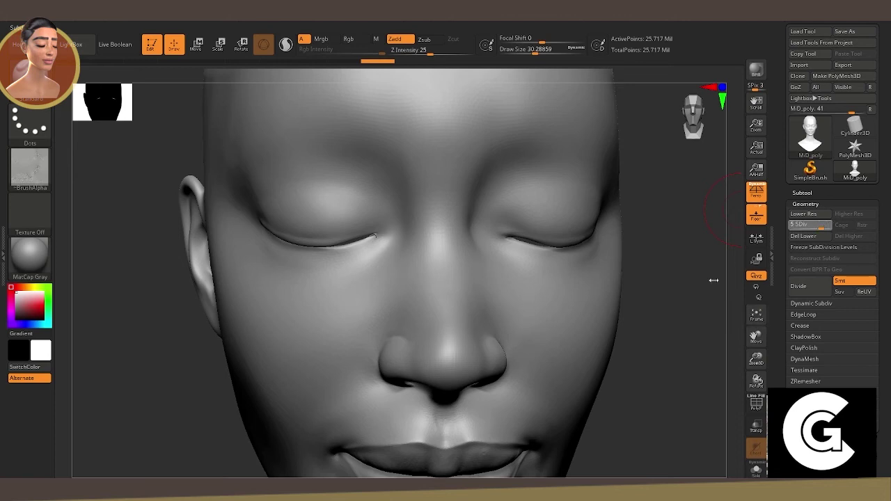
{"action": "left_click", "coordinate": [804, 213]}
{"action": "key", "text": "b"}
{"action": "key", "text": "m"}
{"action": "key", "text": "v"}
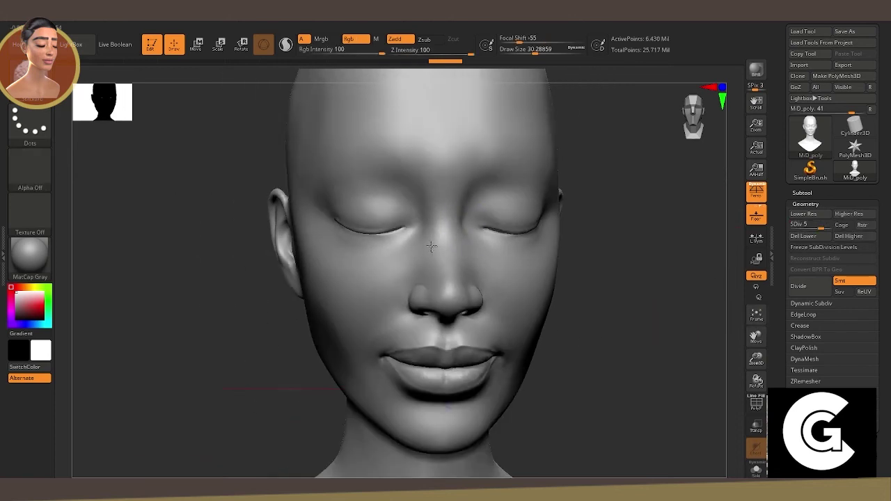
Orbit around the face and head, resizing the brush to about 16 then 50.
{"action": "right_click_drag", "start_coordinate": [416, 284], "coordinate": [631, 358]}
{"action": "key", "text": "space"}
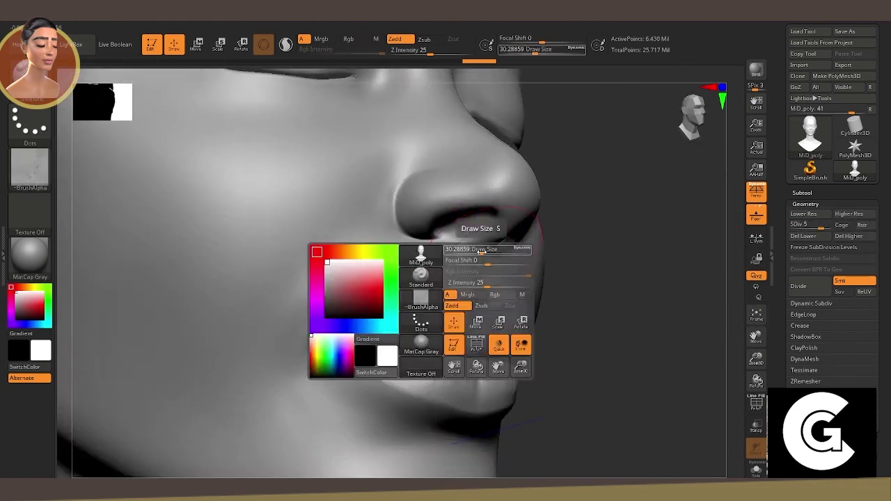
{"action": "left_click_drag", "start_coordinate": [487, 231], "coordinate": [446, 230]}
{"action": "right_click_drag", "start_coordinate": [275, 201], "coordinate": [578, 156]}
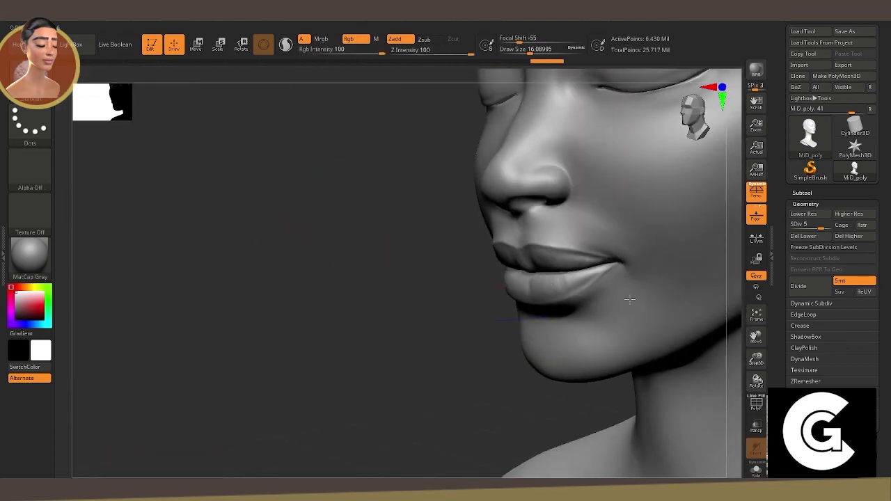
{"action": "key", "text": "space"}
{"action": "left_click_drag", "start_coordinate": [593, 230], "coordinate": [633, 230]}
{"action": "right_click_drag", "start_coordinate": [369, 391], "coordinate": [571, 328]}
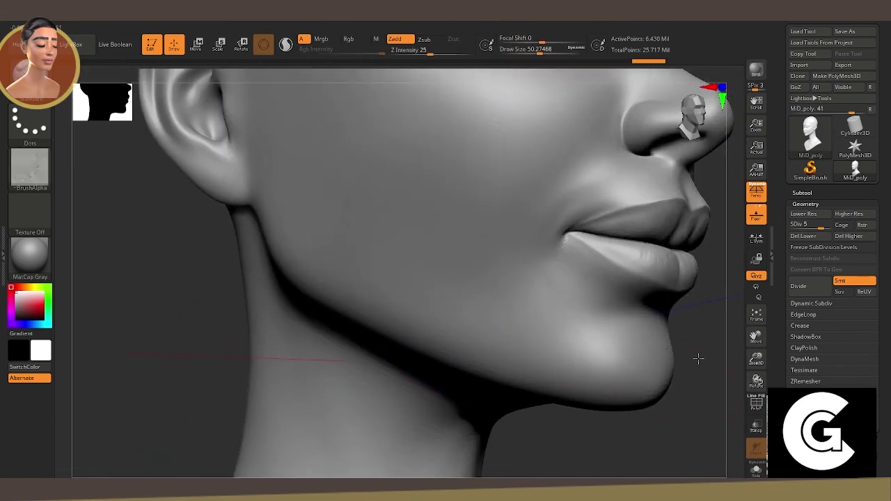
{"action": "mouse_move", "coordinate": [698, 360]}
{"action": "right_mouse_down"}
{"action": "mouse_move", "coordinate": [488, 381]}
{"action": "mouse_move", "coordinate": [615, 302]}
{"action": "mouse_move", "coordinate": [487, 225]}
{"action": "right_mouse_up"}
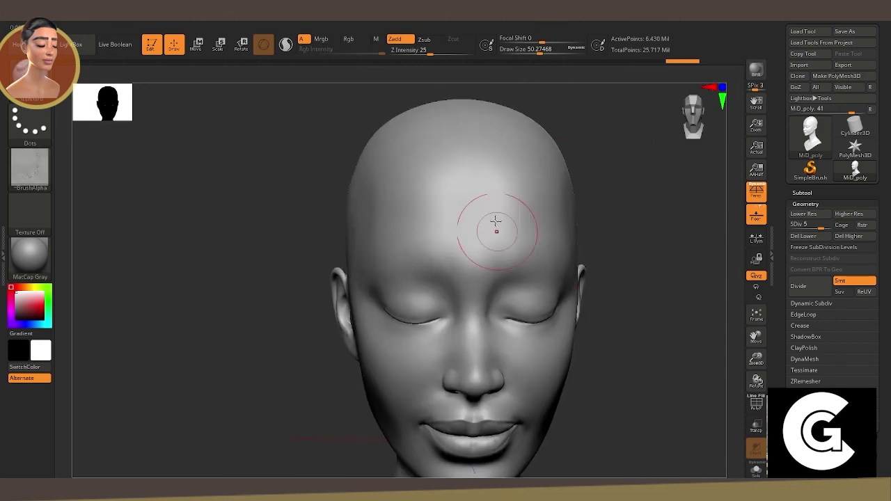
{"action": "mouse_move", "coordinate": [472, 139]}
{"action": "right_mouse_down"}
{"action": "mouse_move", "coordinate": [626, 219]}
{"action": "mouse_move", "coordinate": [480, 324]}
{"action": "mouse_move", "coordinate": [692, 288]}
{"action": "mouse_move", "coordinate": [453, 278]}
{"action": "mouse_move", "coordinate": [641, 284]}
{"action": "mouse_move", "coordinate": [567, 199]}
{"action": "mouse_move", "coordinate": [689, 253]}
{"action": "right_mouse_up"}
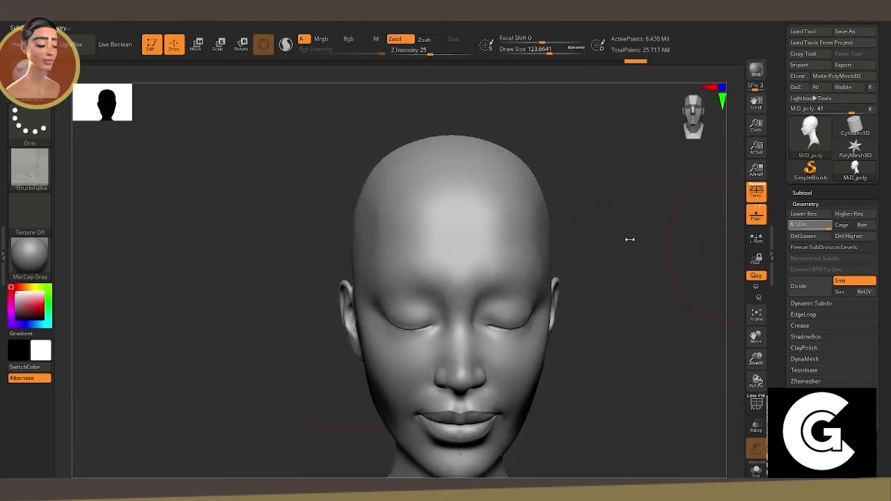
Raise to the highest subdivision level and select the face_RAW_displasmen alpha.
{"action": "key", "text": "d"}
{"action": "mouse_move", "coordinate": [629, 241]}
{"action": "right_mouse_down", "text": "ctrl"}
{"action": "mouse_move", "coordinate": [670, 275]}
{"action": "mouse_move", "coordinate": [672, 287]}
{"action": "right_mouse_up", "text": "ctrl"}
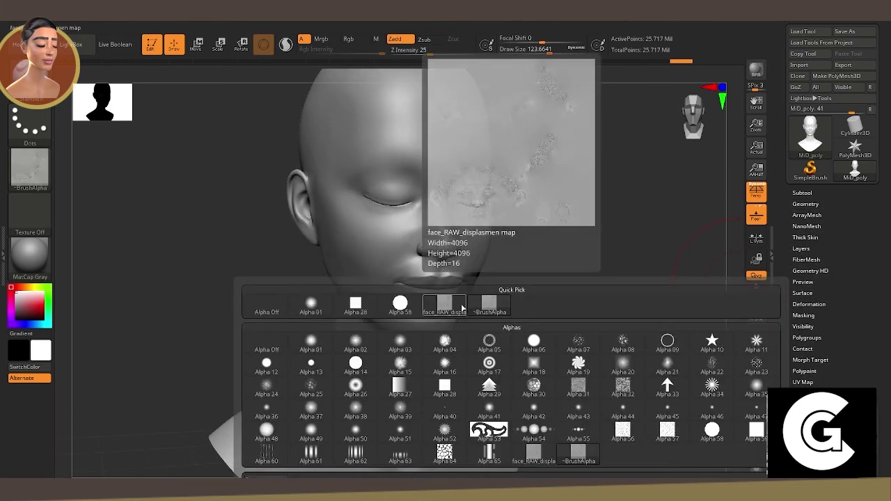
{"action": "left_click", "coordinate": [461, 307]}
{"action": "scroll", "coordinate": [800, 359], "scroll_direction": "down", "scroll_amount": 5}
Create a new texture, enable the displacement map, and apply it to a new layer.
{"action": "left_click", "coordinate": [808, 338]}
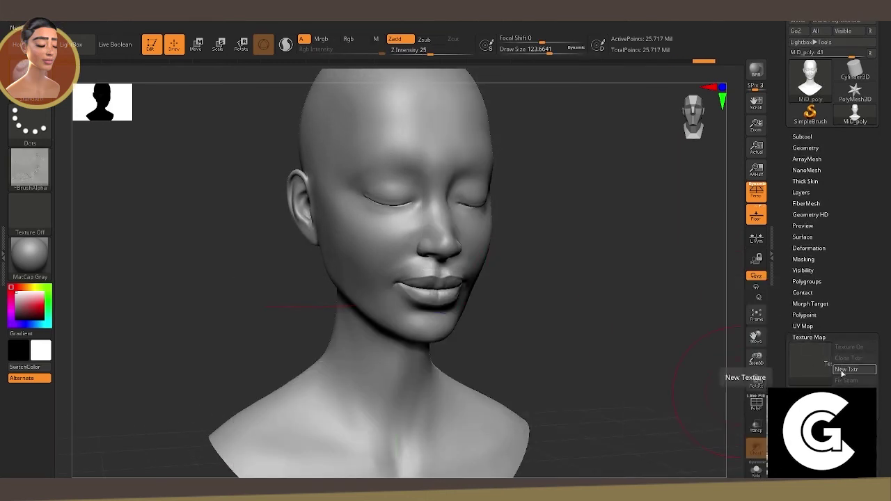
{"action": "left_click", "coordinate": [846, 373]}
{"action": "left_click", "coordinate": [804, 337]}
{"action": "left_click", "coordinate": [805, 315]}
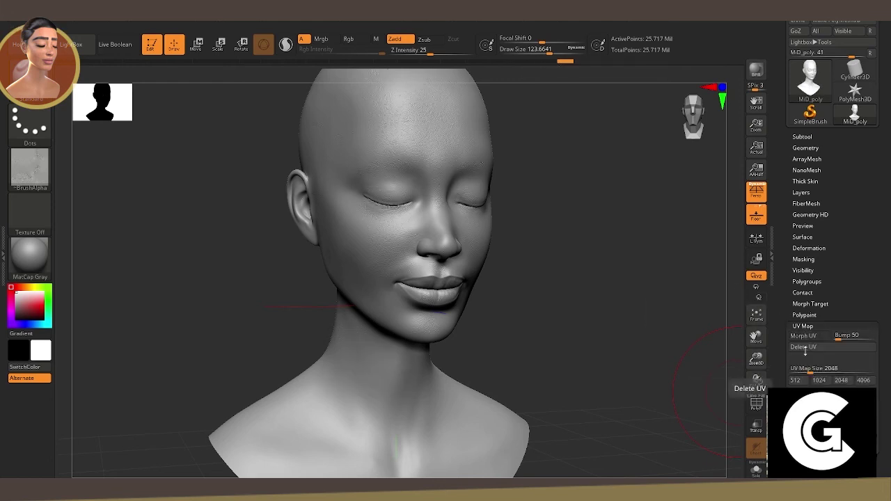
{"action": "left_click", "coordinate": [805, 315]}
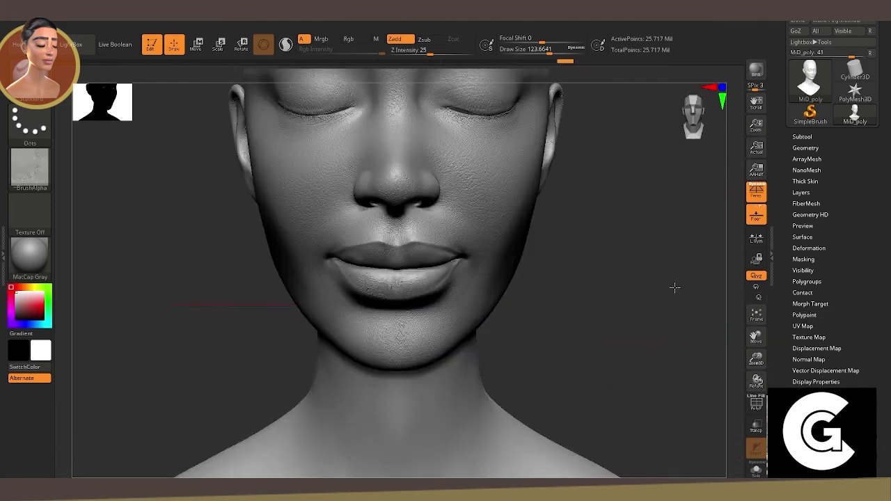
{"action": "left_click", "coordinate": [811, 348]}
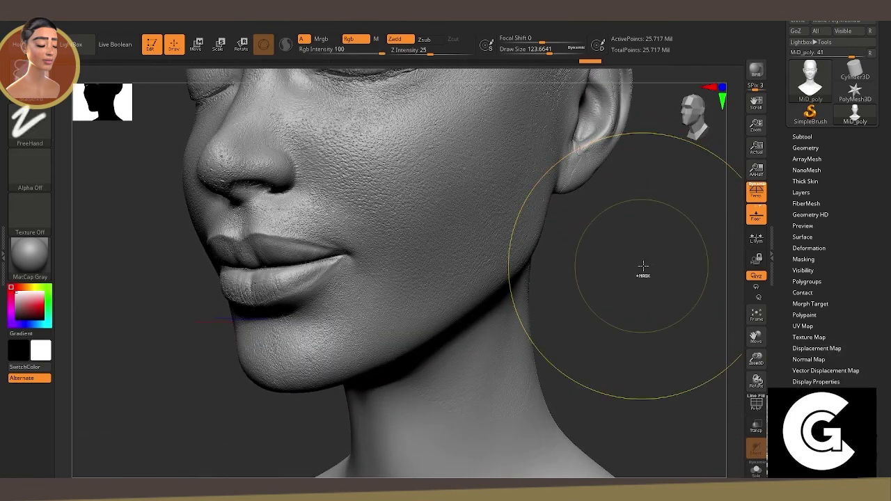
{"action": "left_click", "coordinate": [804, 192]}
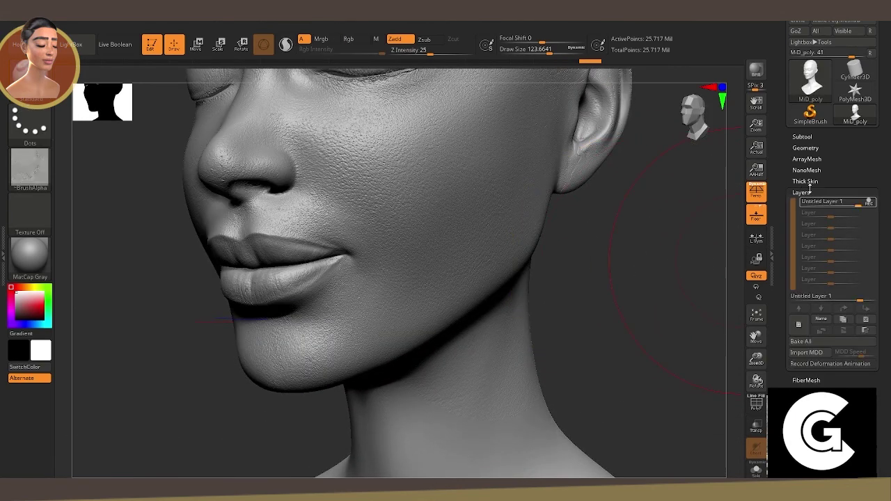
Adjust the Untitled Layer 1 strength and bake all layers into the face.
{"action": "left_click", "coordinate": [808, 192]}
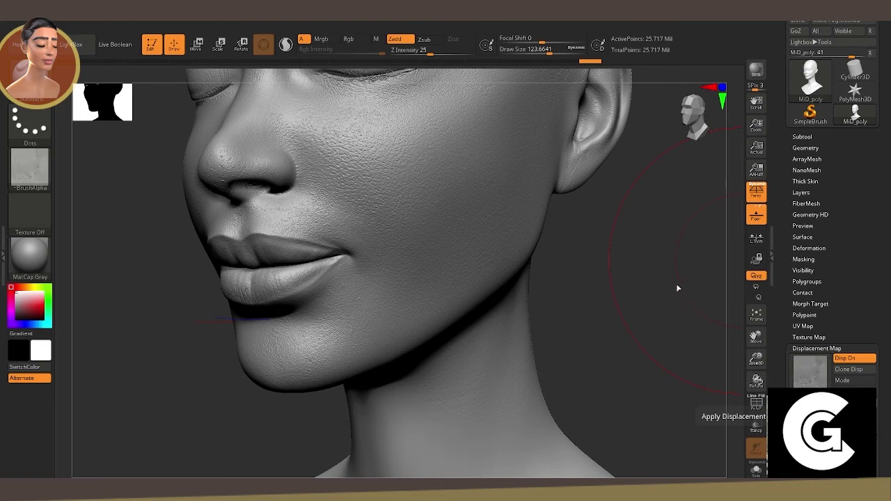
{"action": "left_click", "coordinate": [817, 349]}
{"action": "left_click", "coordinate": [802, 192]}
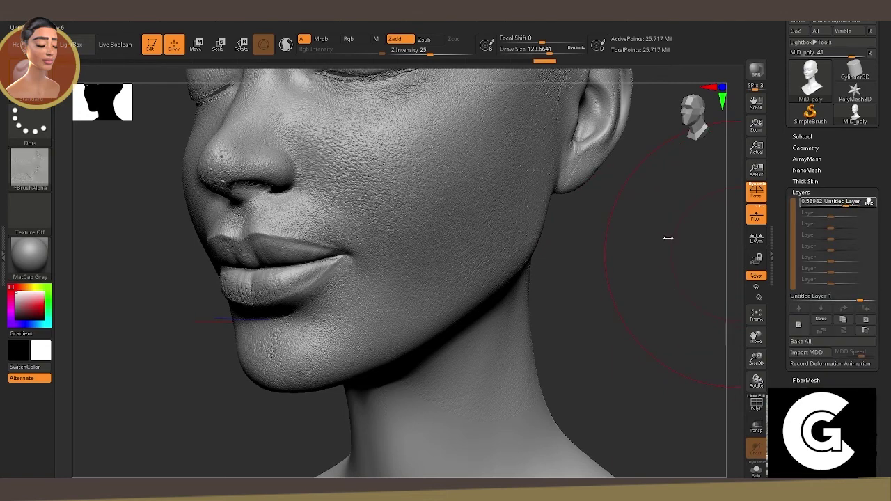
{"action": "left_click_drag", "start_coordinate": [854, 207], "coordinate": [651, 239]}
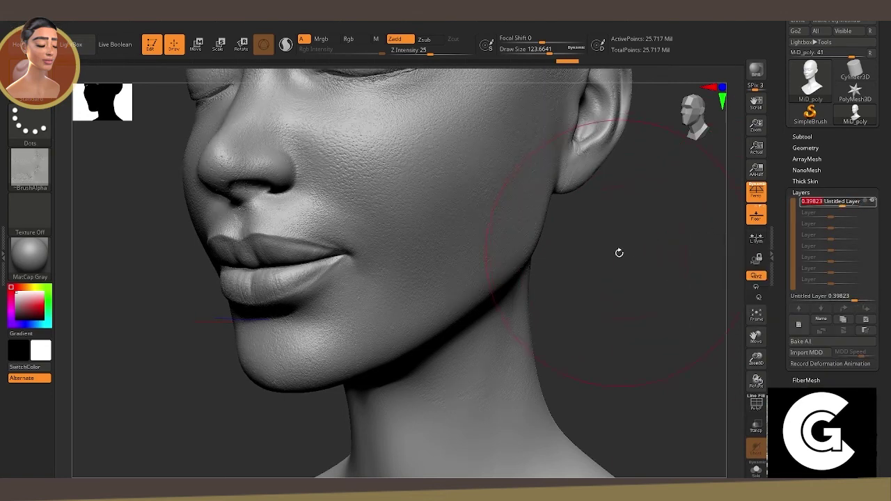
{"action": "left_click", "coordinate": [801, 341]}
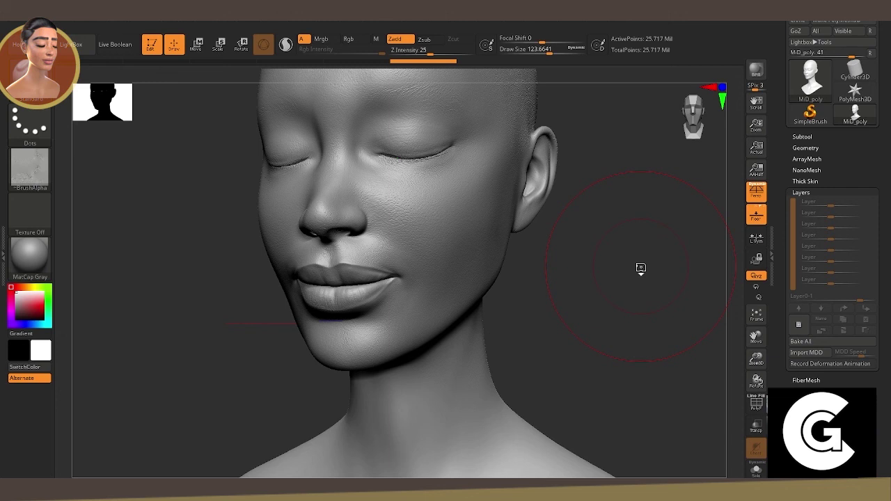
Lower the subdivision level and create a 2048×2048 tangent normal map.
{"action": "left_click", "coordinate": [801, 192]}
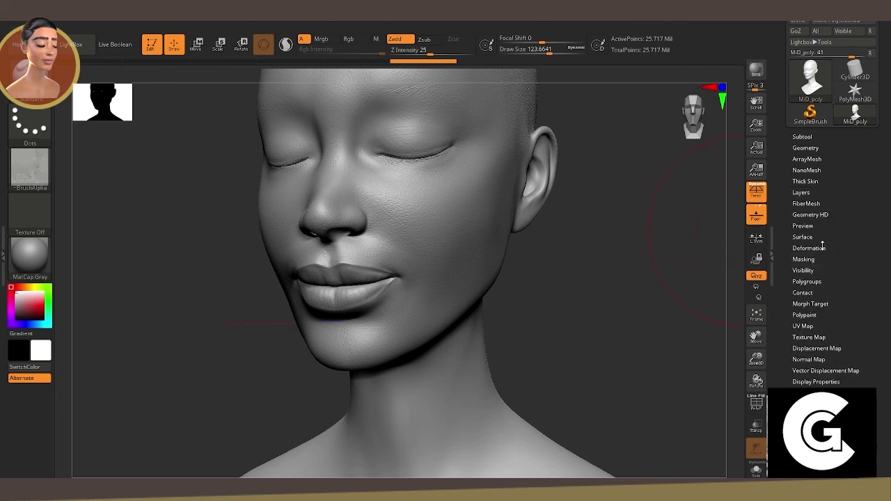
{"action": "left_click", "coordinate": [583, 24]}
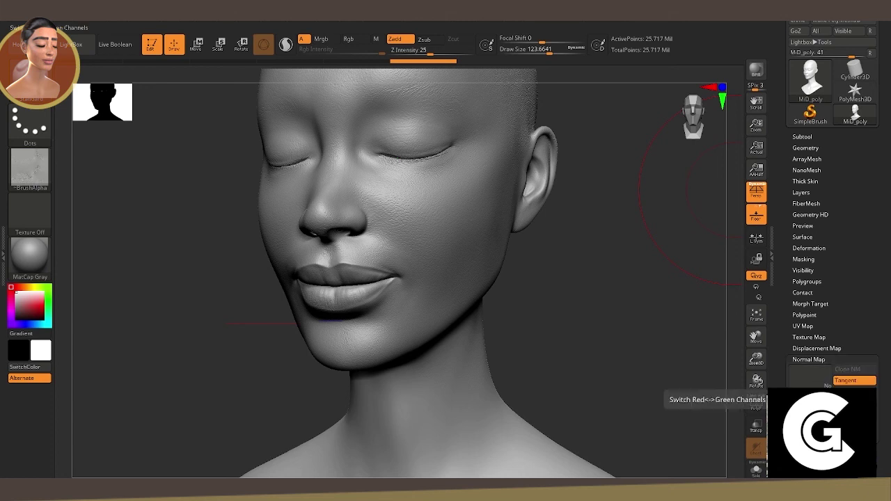
{"action": "left_click", "coordinate": [806, 147]}
{"action": "key", "text": "shift+d"}
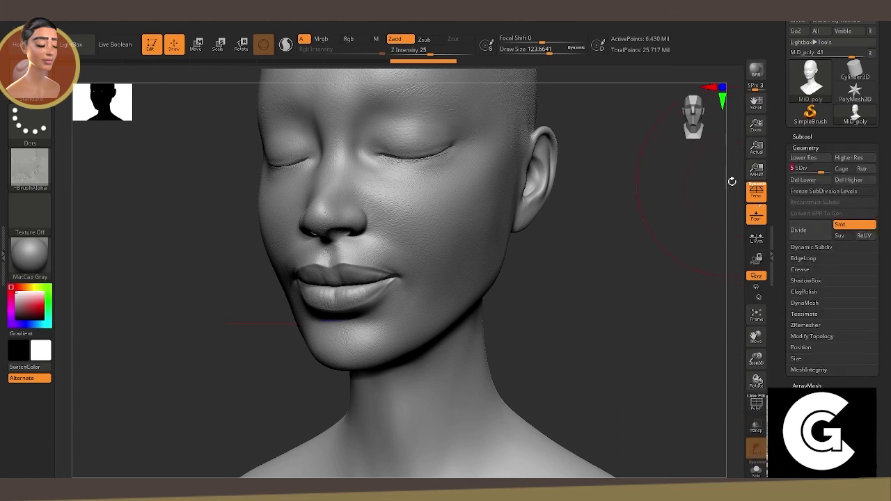
{"action": "left_click", "coordinate": [806, 147]}
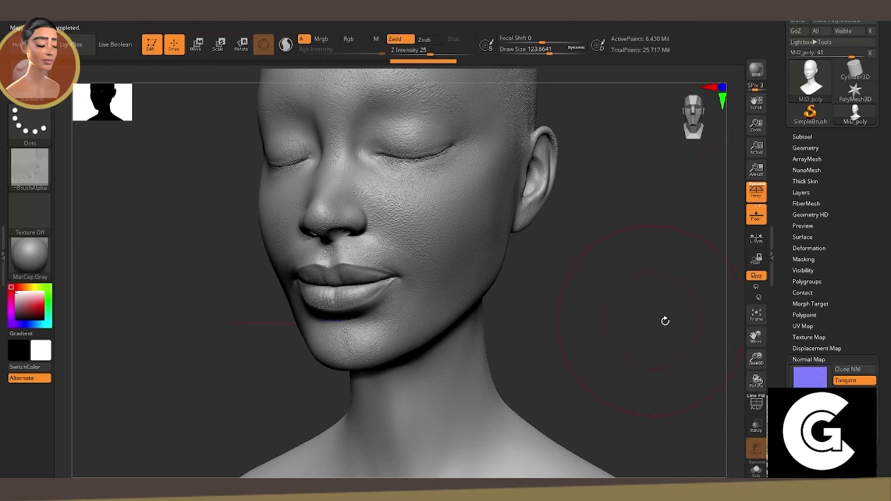
Clone the normal map to a texture and export it as the JPEG 'normal'.
{"action": "left_click", "coordinate": [812, 376]}
{"action": "left_click", "coordinate": [847, 369]}
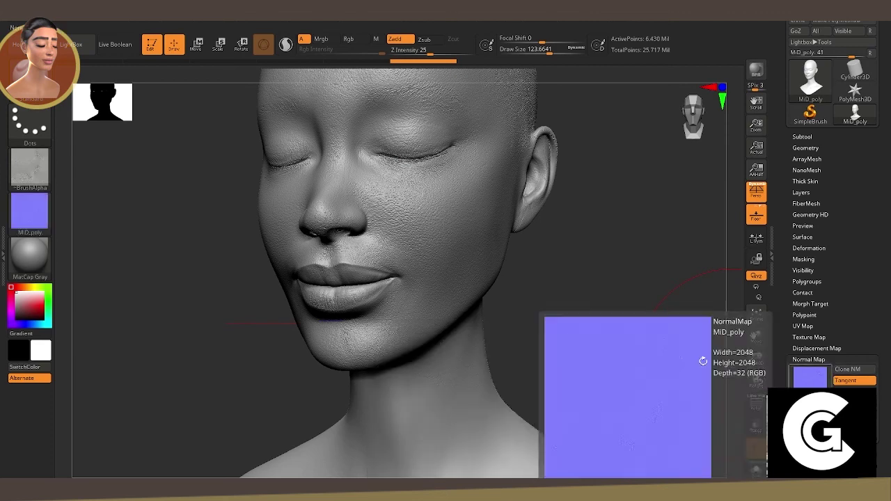
{"action": "left_click", "coordinate": [30, 212]}
{"action": "left_click", "coordinate": [120, 374]}
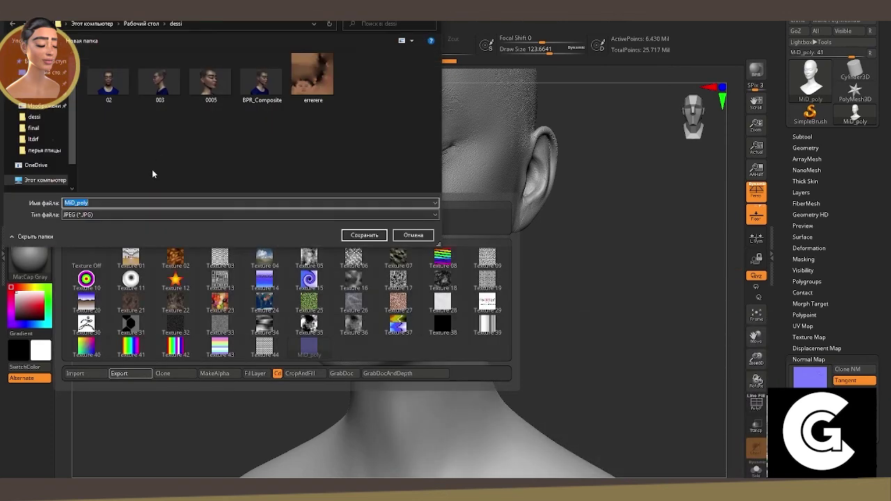
{"action": "type", "text": "normal"}
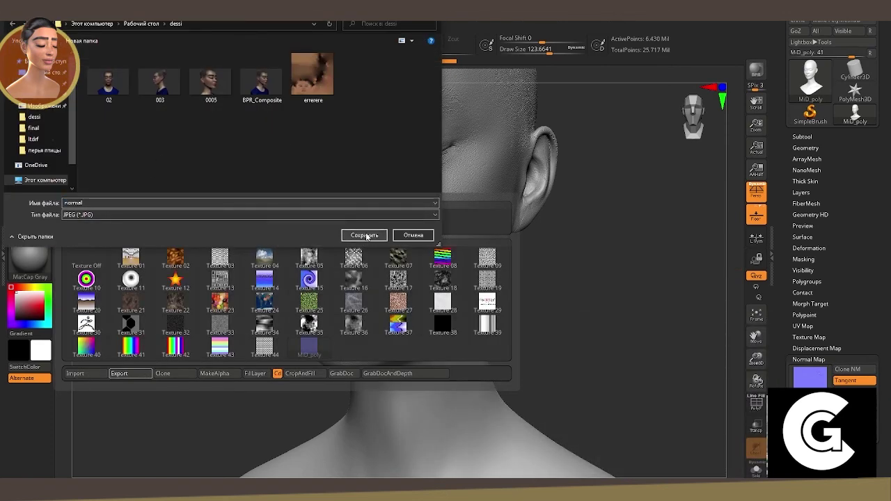
{"action": "left_click", "coordinate": [367, 235]}
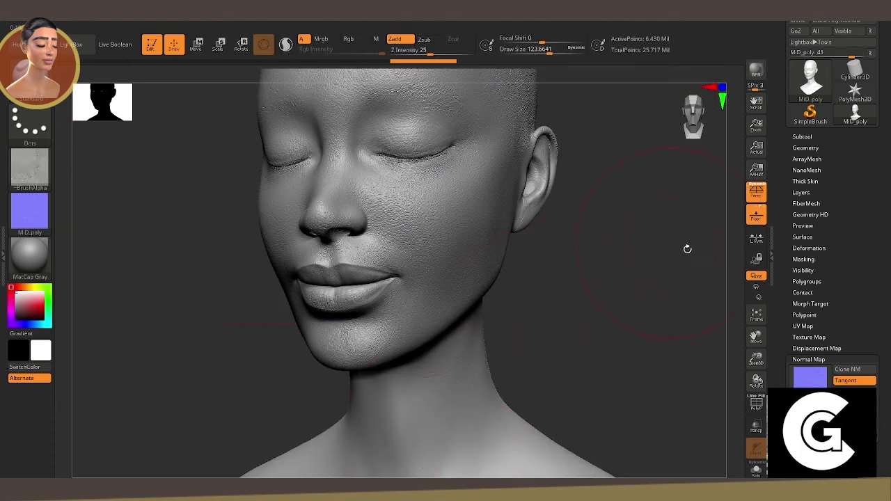
{"action": "left_click", "coordinate": [806, 147]}
Step down subdivision levels, turn Disp On off, and return to SDiv 6.
{"action": "key", "text": "d"}
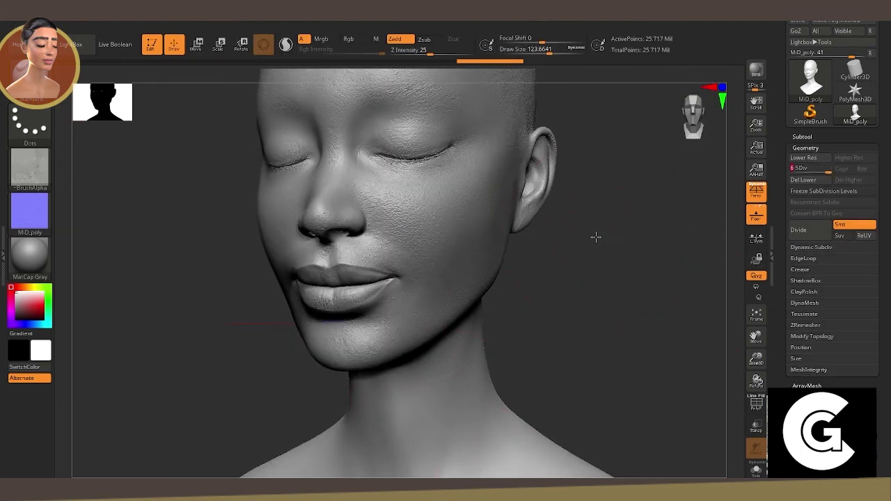
{"action": "left_click_drag", "start_coordinate": [594, 237], "coordinate": [369, 139]}
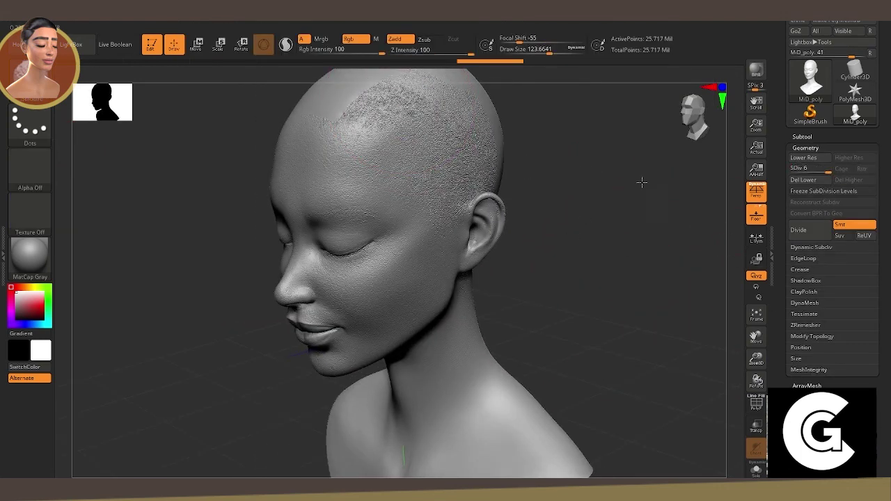
{"action": "key", "text": "shift+d"}
{"action": "key", "text": "shift+d"}
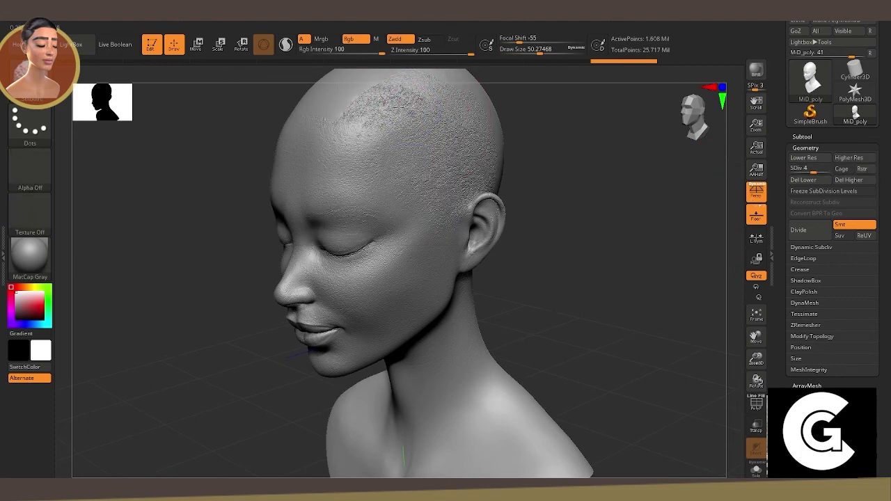
{"action": "key", "text": "shift+d"}
{"action": "key", "text": "shift+d"}
{"action": "mouse_move", "coordinate": [615, 246]}
{"action": "left_mouse_down"}
{"action": "mouse_move", "coordinate": [623, 220]}
{"action": "mouse_move", "coordinate": [645, 222]}
{"action": "left_mouse_up"}
{"action": "left_click", "coordinate": [806, 148]}
{"action": "left_click", "coordinate": [811, 349]}
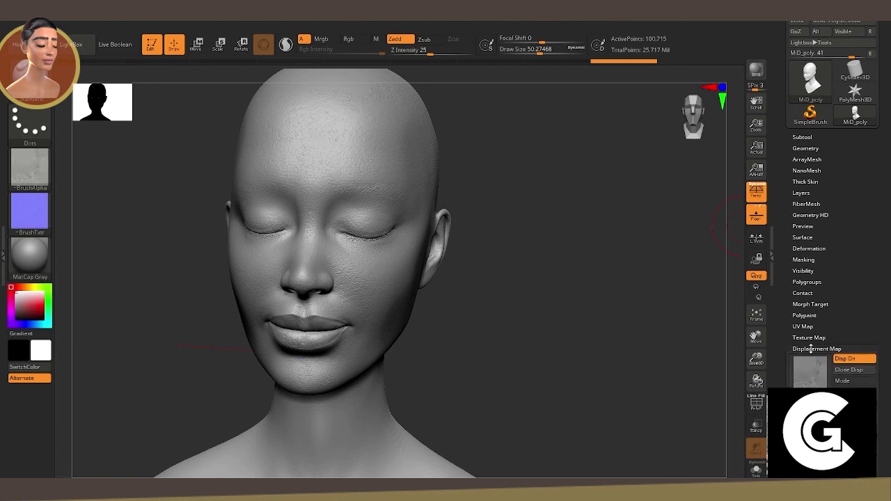
{"action": "left_click", "coordinate": [845, 359]}
{"action": "left_click", "coordinate": [806, 148]}
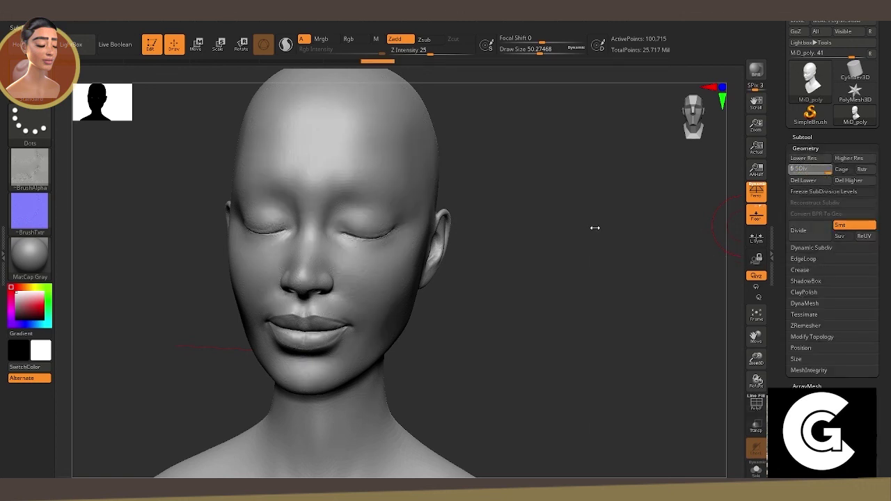
{"action": "key", "text": "d"}
{"action": "key", "text": "d"}
{"action": "key", "text": "d"}
Orbit over the face, chin, neck and back of the head to inspect pore detail.
{"action": "mouse_move", "coordinate": [583, 214]}
{"action": "left_mouse_down"}
{"action": "mouse_move", "coordinate": [567, 213]}
{"action": "mouse_move", "coordinate": [593, 225]}
{"action": "left_mouse_up"}
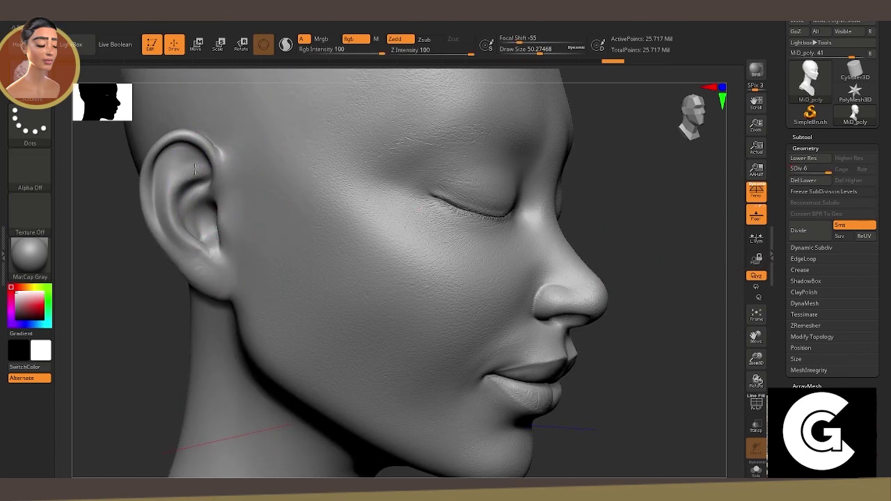
{"action": "mouse_move", "coordinate": [633, 216]}
{"action": "left_mouse_down"}
{"action": "mouse_move", "coordinate": [603, 355]}
{"action": "mouse_move", "coordinate": [359, 341]}
{"action": "left_mouse_up"}
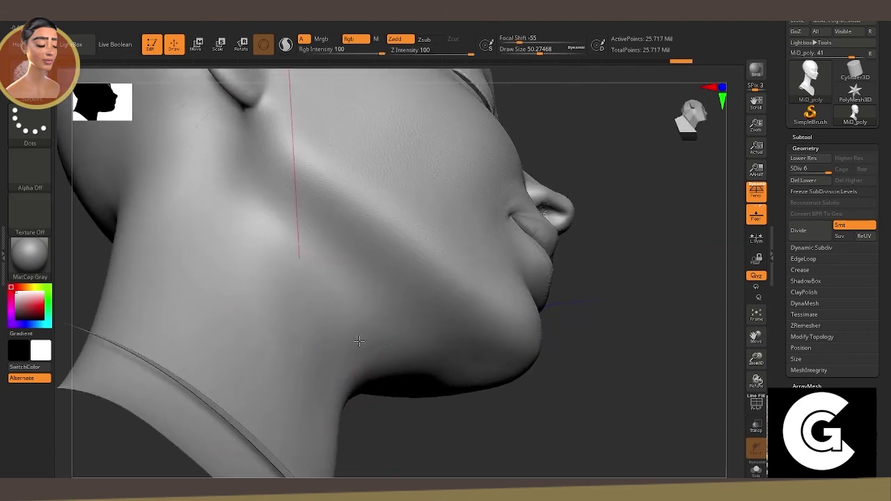
{"action": "mouse_move", "coordinate": [124, 284]}
{"action": "left_mouse_down"}
{"action": "mouse_move", "coordinate": [469, 455]}
{"action": "mouse_move", "coordinate": [471, 332]}
{"action": "left_mouse_up"}
{"action": "left_click_drag", "start_coordinate": [488, 279], "coordinate": [273, 255], "text": "shift"}
{"action": "mouse_move", "coordinate": [502, 339]}
{"action": "left_mouse_down", "text": "shift"}
{"action": "mouse_move", "coordinate": [534, 219]}
{"action": "mouse_move", "coordinate": [536, 313]}
{"action": "mouse_move", "coordinate": [452, 267]}
{"action": "mouse_move", "coordinate": [505, 323]}
{"action": "mouse_move", "coordinate": [219, 223]}
{"action": "mouse_move", "coordinate": [438, 209]}
{"action": "mouse_move", "coordinate": [617, 283]}
{"action": "mouse_move", "coordinate": [603, 181]}
{"action": "mouse_move", "coordinate": [557, 255]}
{"action": "mouse_move", "coordinate": [692, 324]}
{"action": "left_mouse_up", "text": "shift"}
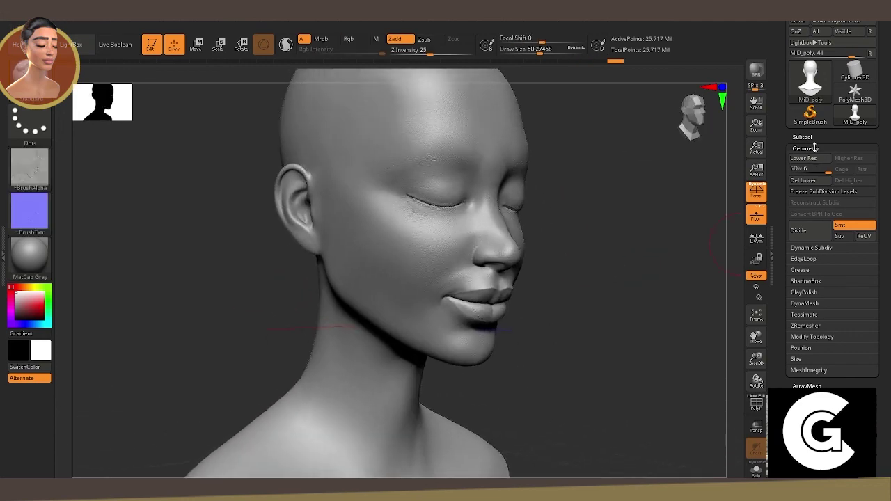
Drop MiD_poly to SDiv 5 and create a 2048×2048 normal map from it.
{"action": "key", "text": "shift+d"}
{"action": "left_click", "coordinate": [806, 149]}
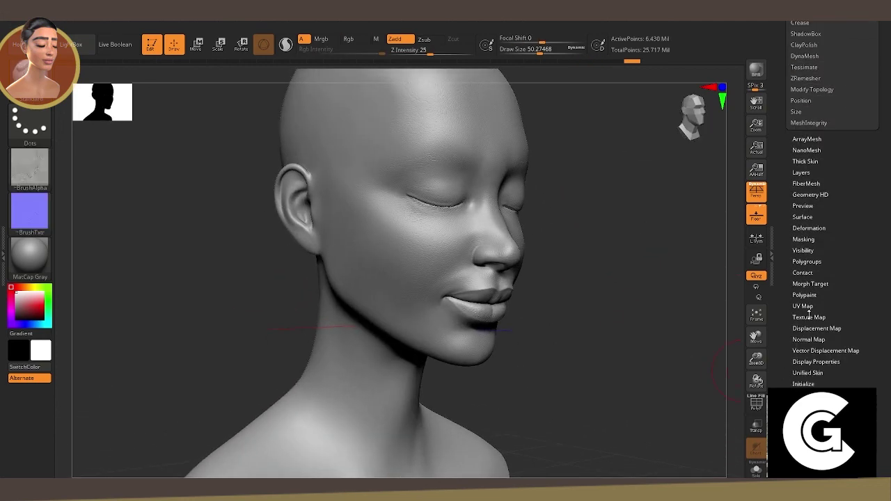
{"action": "left_click", "coordinate": [810, 315]}
{"action": "left_click", "coordinate": [827, 190]}
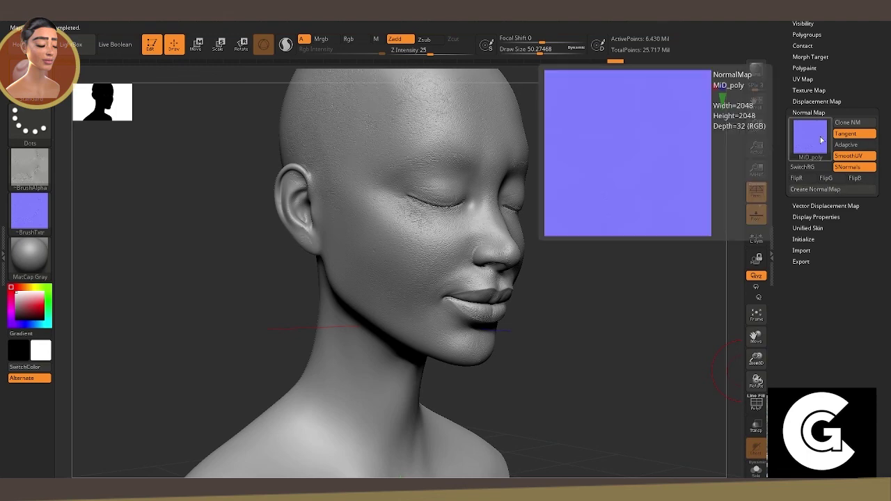
{"action": "left_click", "coordinate": [821, 139]}
{"action": "left_click", "coordinate": [809, 112]}
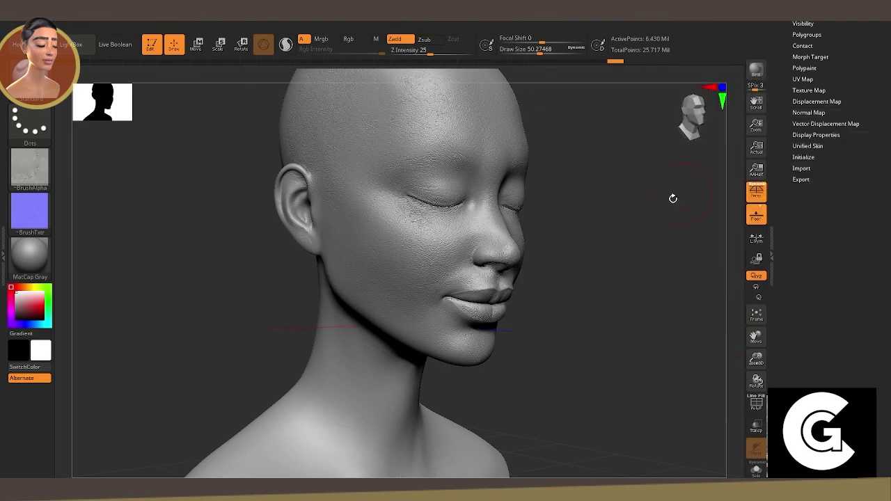
Inspect the eye and whole bust, then bring up the Texture Map texture list.
{"action": "mouse_move", "coordinate": [673, 198]}
{"action": "left_mouse_down"}
{"action": "mouse_move", "coordinate": [626, 207]}
{"action": "mouse_move", "coordinate": [665, 284]}
{"action": "left_mouse_up"}
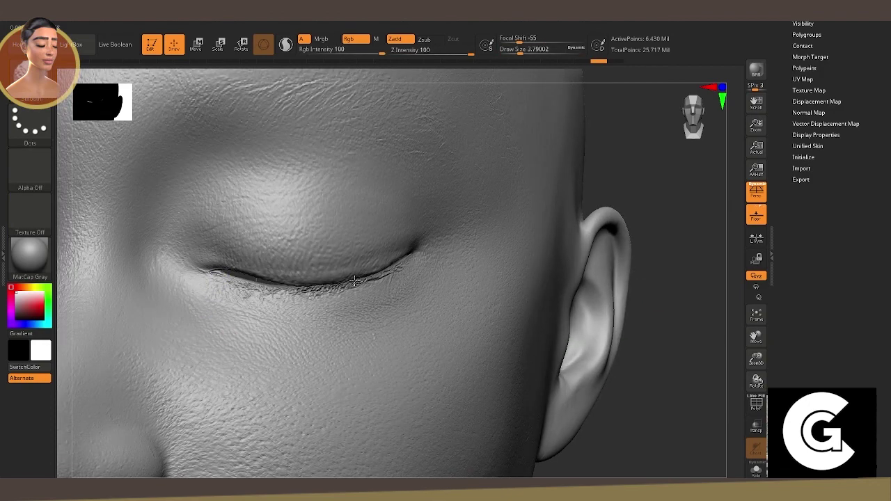
{"action": "left_click_drag", "start_coordinate": [652, 370], "coordinate": [581, 314], "text": "alt"}
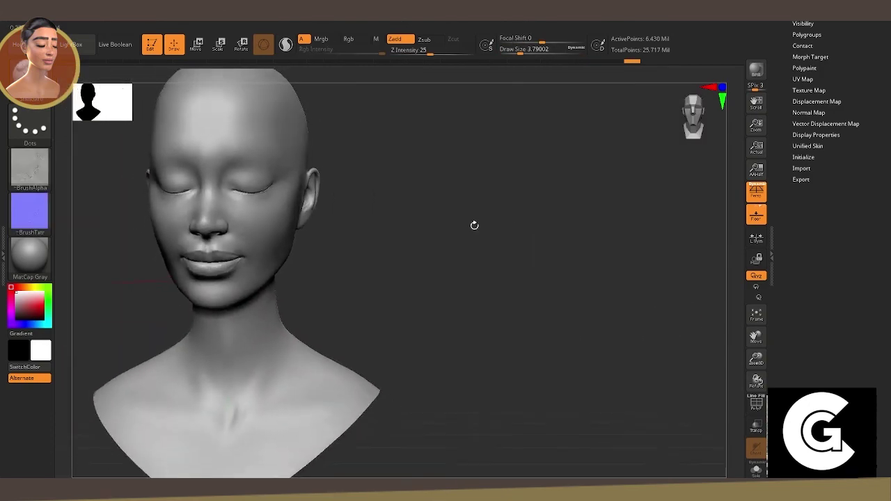
{"action": "left_click_drag", "start_coordinate": [475, 225], "coordinate": [533, 252]}
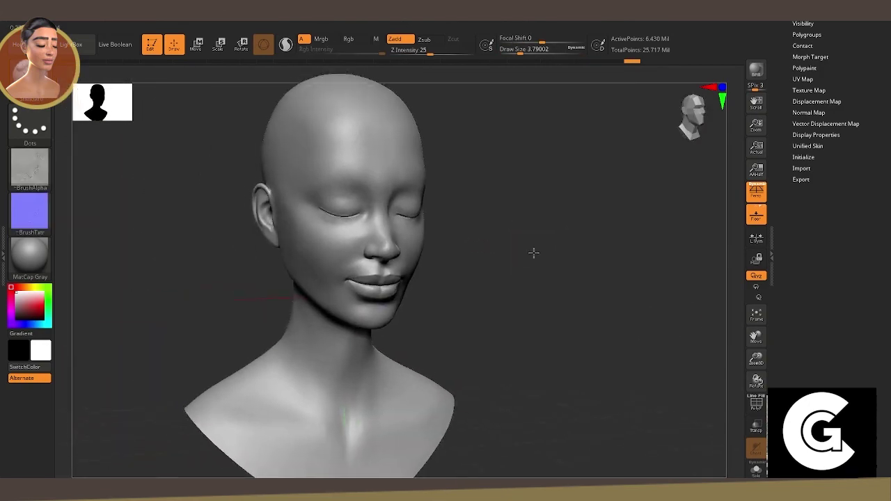
{"action": "scroll", "coordinate": [802, 227], "scroll_direction": "up", "scroll_amount": 5}
{"action": "left_click", "coordinate": [806, 236]}
{"action": "left_click", "coordinate": [810, 258]}
Import the errerere skin colour texture onto the head and check the textured face.
{"action": "left_click", "coordinate": [354, 417]}
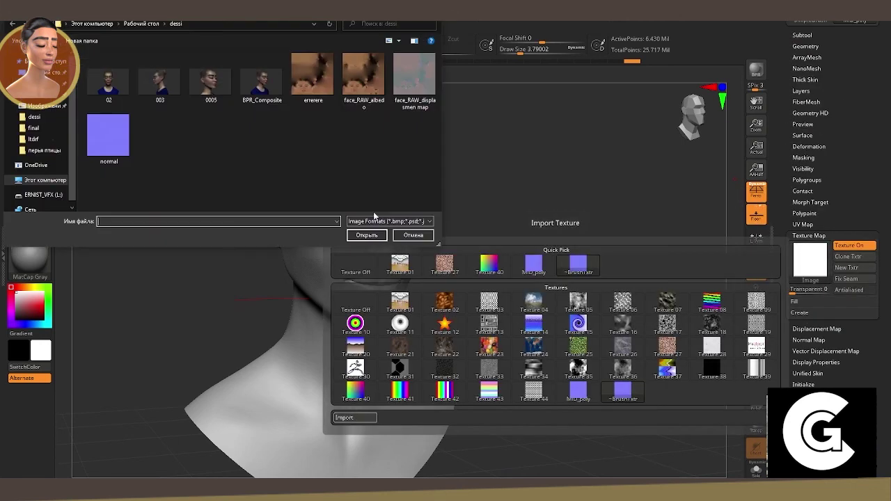
{"action": "double_click", "coordinate": [317, 82]}
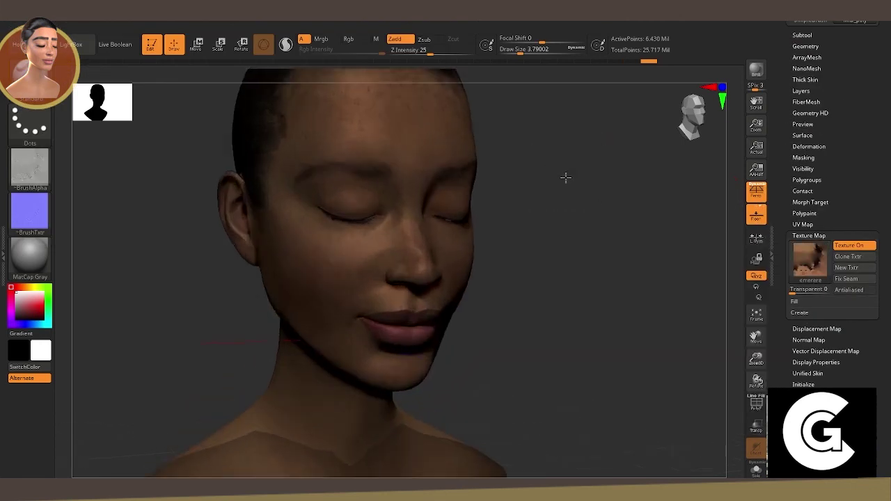
{"action": "left_click_drag", "start_coordinate": [565, 177], "coordinate": [354, 213]}
{"action": "scroll", "coordinate": [823, 33], "scroll_direction": "up", "scroll_amount": 3}
Import the eyelash OBJ from the L: drive as mesh 21211 via a sphere tool.
{"action": "left_click", "coordinate": [810, 131]}
{"action": "left_click", "coordinate": [534, 239]}
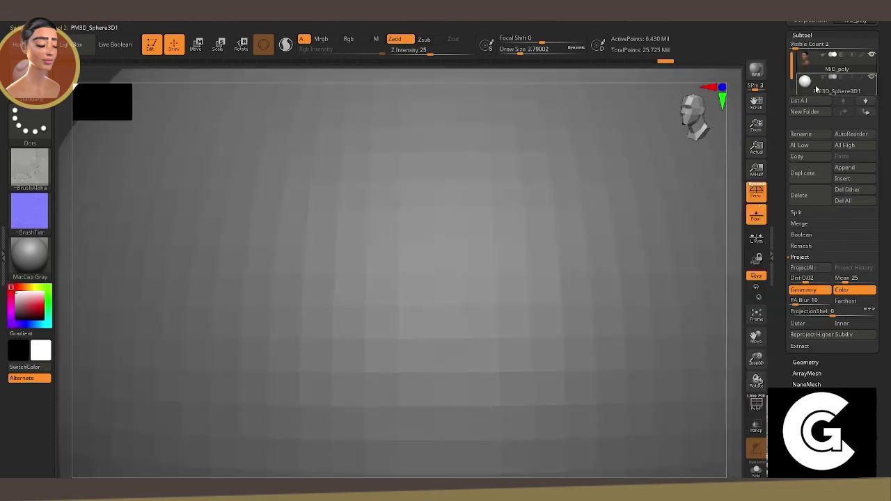
{"action": "left_click", "coordinate": [800, 65]}
{"action": "left_click", "coordinate": [133, 24]}
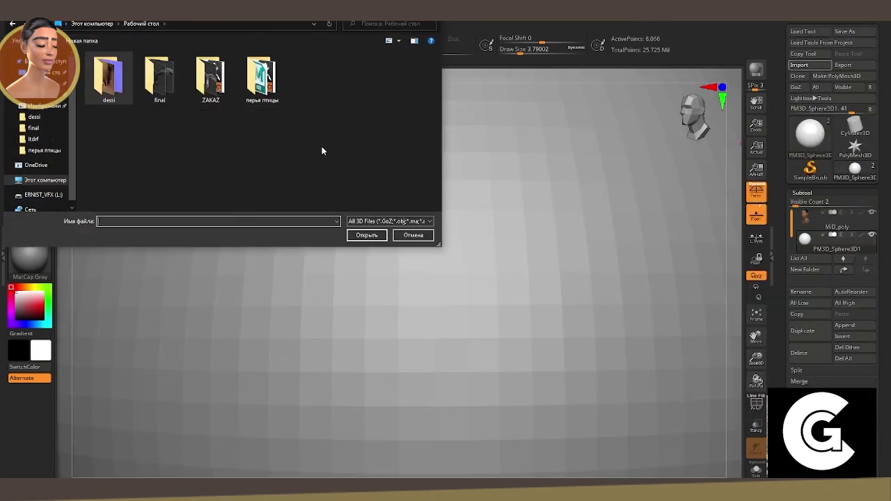
{"action": "left_click", "coordinate": [44, 194]}
{"action": "double_click", "coordinate": [174, 142]}
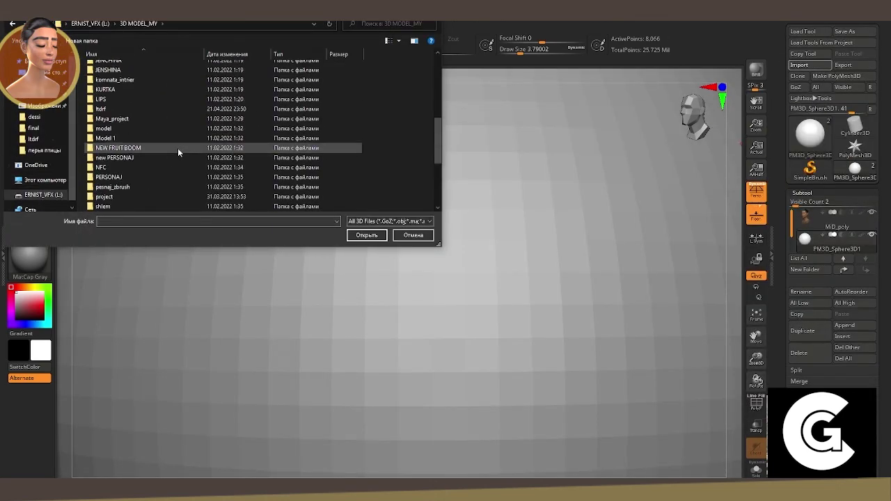
{"action": "double_click", "coordinate": [177, 148]}
{"action": "double_click", "coordinate": [109, 77]}
Move the eyelashes up from the neck, scale them slightly and seat them on the eyelids.
{"action": "left_click", "coordinate": [756, 315]}
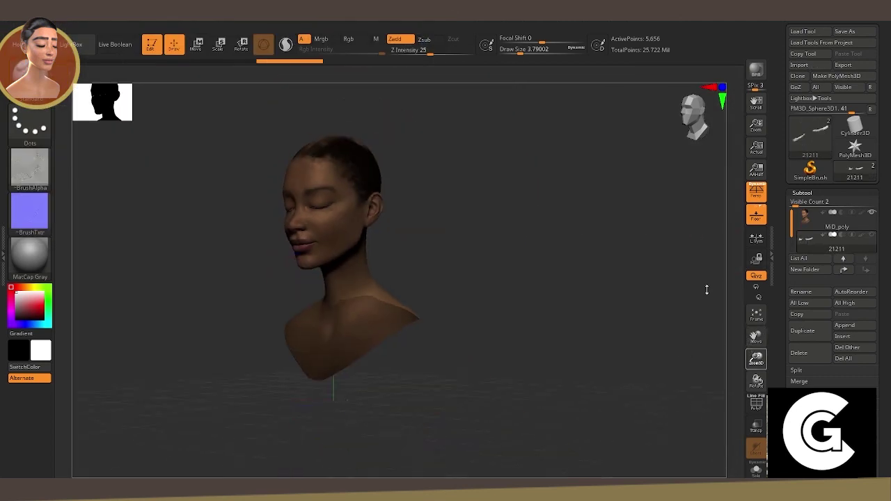
{"action": "right_click_drag", "start_coordinate": [464, 277], "coordinate": [622, 308], "text": "alt"}
{"action": "key", "text": "w"}
{"action": "key", "text": "f"}
{"action": "mouse_move", "coordinate": [622, 308]}
{"action": "left_mouse_down"}
{"action": "mouse_move", "coordinate": [313, 305]}
{"action": "mouse_move", "coordinate": [311, 146]}
{"action": "left_mouse_up"}
{"action": "mouse_move", "coordinate": [352, 211]}
{"action": "left_mouse_down"}
{"action": "mouse_move", "coordinate": [435, 211]}
{"action": "mouse_move", "coordinate": [466, 186]}
{"action": "mouse_move", "coordinate": [583, 262]}
{"action": "left_mouse_up"}
{"action": "mouse_move", "coordinate": [394, 213]}
{"action": "left_mouse_down"}
{"action": "mouse_move", "coordinate": [507, 185]}
{"action": "mouse_move", "coordinate": [460, 185]}
{"action": "mouse_move", "coordinate": [394, 212]}
{"action": "left_mouse_up"}
{"action": "mouse_move", "coordinate": [487, 292]}
{"action": "left_mouse_down"}
{"action": "mouse_move", "coordinate": [585, 267]}
{"action": "mouse_move", "coordinate": [487, 265]}
{"action": "left_mouse_up"}
{"action": "mouse_move", "coordinate": [376, 224]}
{"action": "left_mouse_down"}
{"action": "mouse_move", "coordinate": [363, 225]}
{"action": "mouse_move", "coordinate": [432, 230]}
{"action": "mouse_move", "coordinate": [416, 214]}
{"action": "left_mouse_up"}
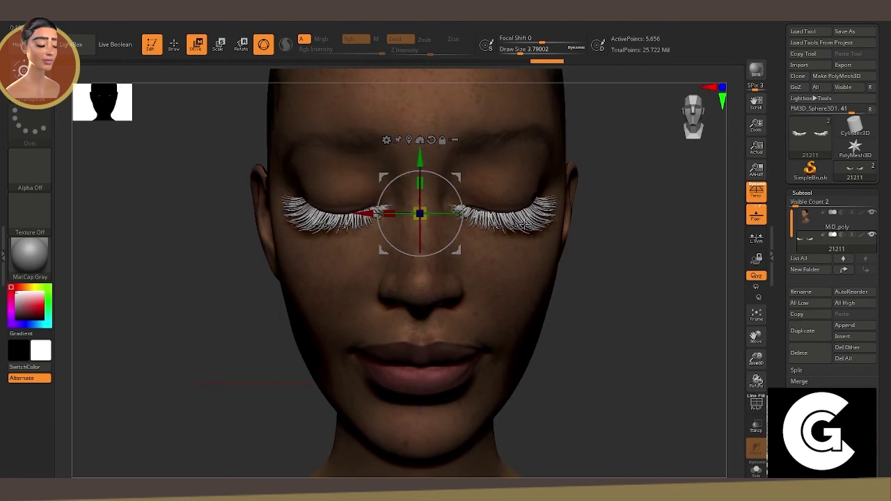
Leave gizmo mode and review the lash fit from above and three-quarter views.
{"action": "key", "text": "q"}
{"action": "key", "text": "space"}
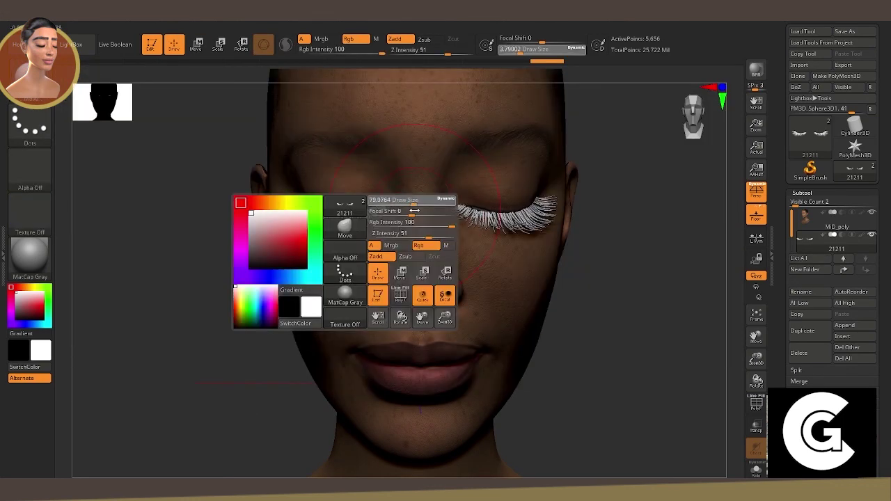
{"action": "mouse_move", "coordinate": [599, 209]}
{"action": "left_mouse_down"}
{"action": "mouse_move", "coordinate": [621, 200]}
{"action": "mouse_move", "coordinate": [660, 236]}
{"action": "mouse_move", "coordinate": [241, 283]}
{"action": "mouse_move", "coordinate": [664, 225]}
{"action": "left_mouse_up"}
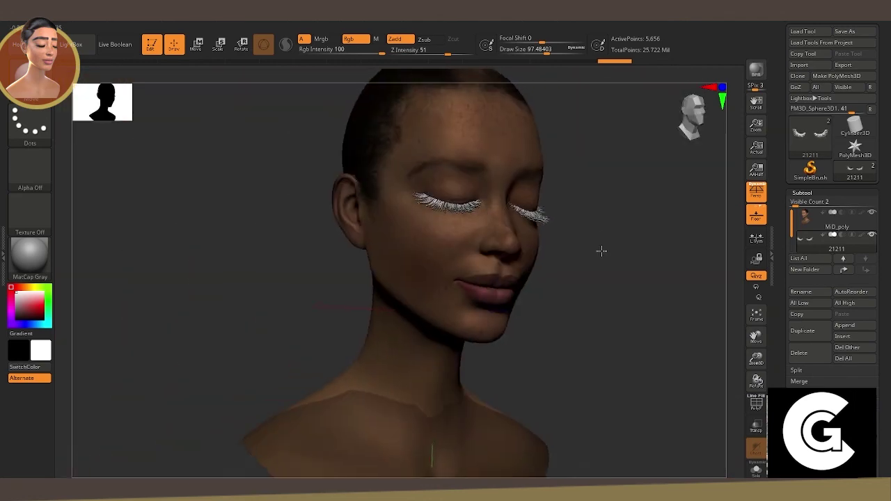
{"action": "left_click", "coordinate": [805, 204]}
{"action": "left_click_drag", "start_coordinate": [690, 310], "coordinate": [611, 318], "text": "alt"}
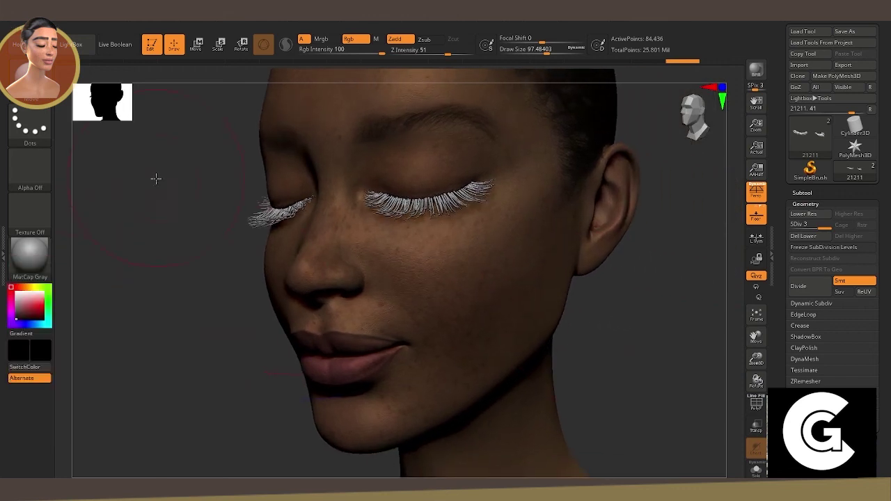
Fill the eyelashes black, give the head SkinShade4 material, and start a BPR render.
{"action": "left_click", "coordinate": [16, 319]}
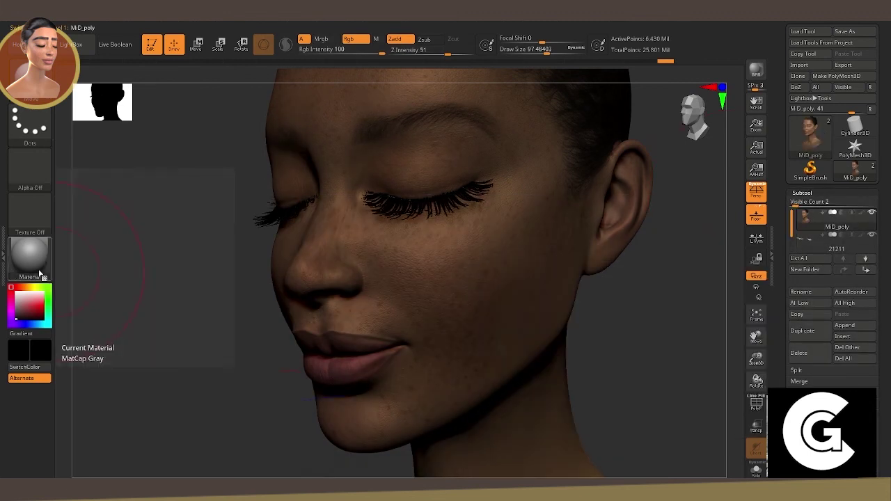
{"action": "left_click", "coordinate": [292, 297], "text": "alt"}
{"action": "left_click_drag", "start_coordinate": [649, 326], "coordinate": [657, 327]}
{"action": "left_click", "coordinate": [756, 71]}
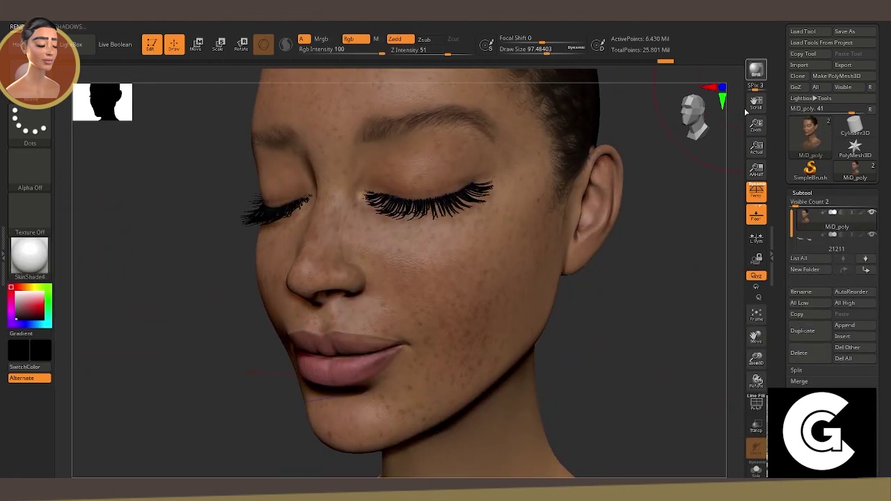